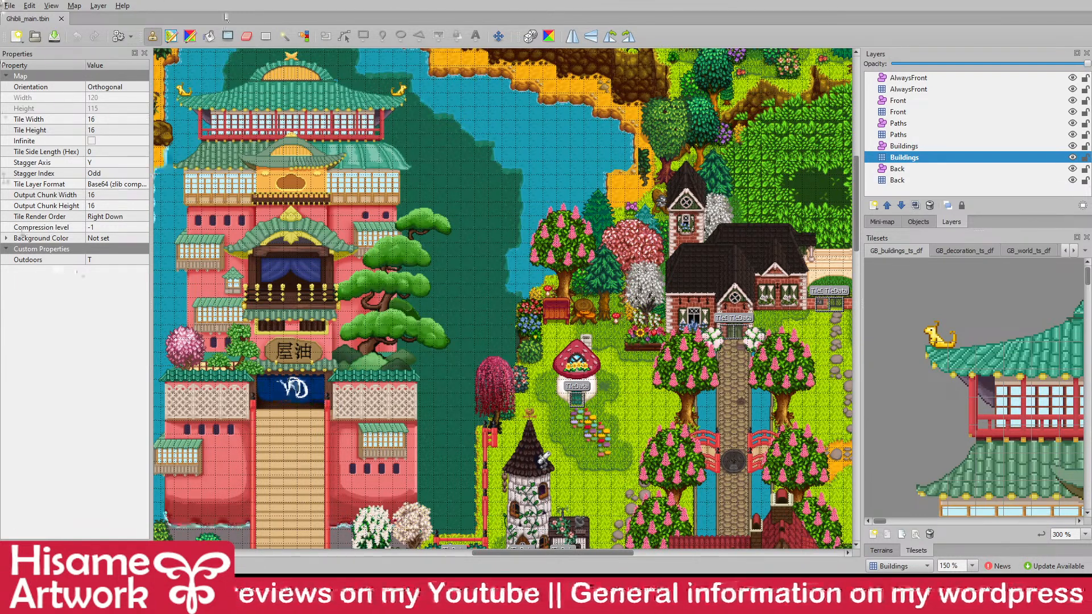
scroll(514, 554, "left", 2)
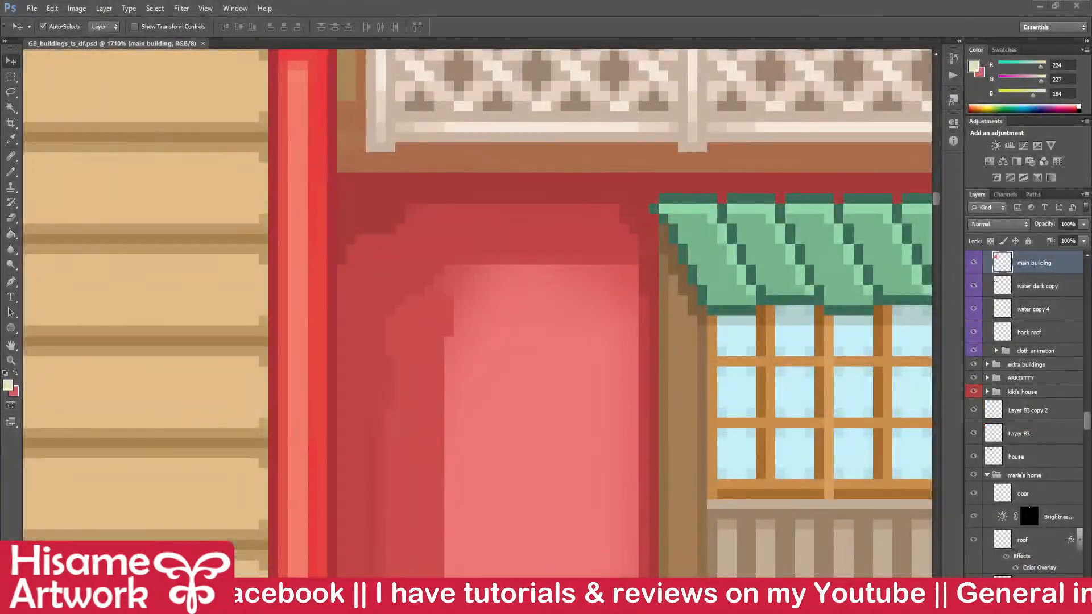
scroll(514, 365, "down", 8)
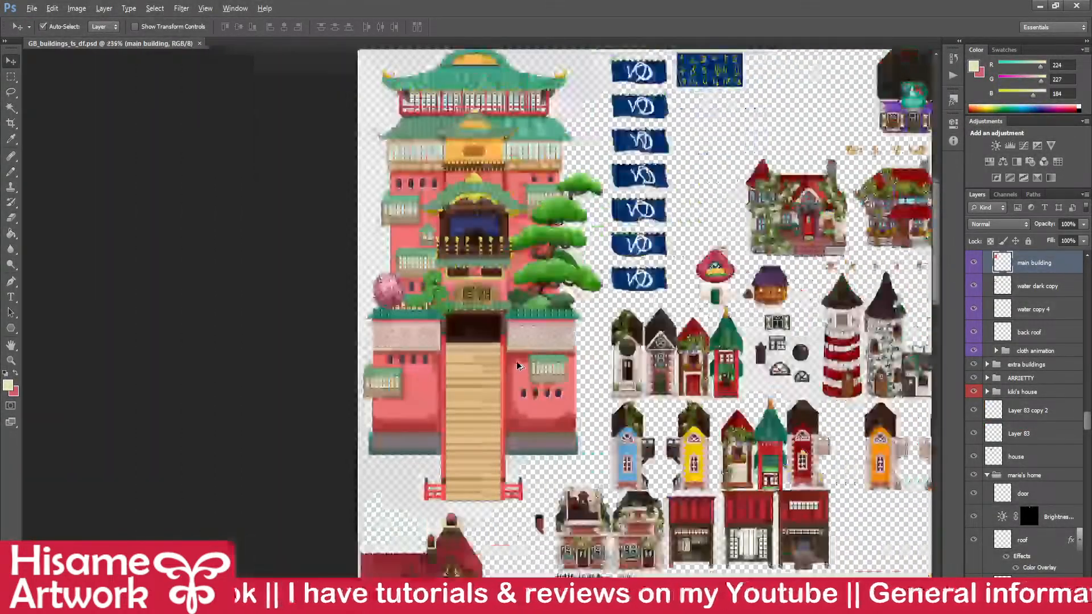
left_click_drag(517, 362, 403, 418)
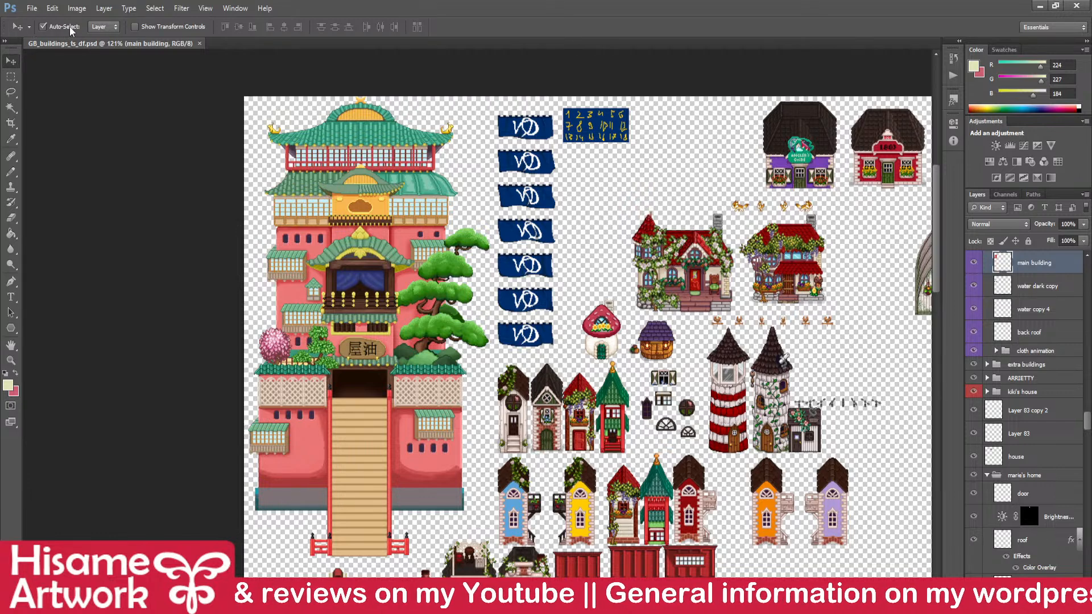
- Set the Move tool to auto-select individual layers and clear the current layer selection
left_click(42, 27)
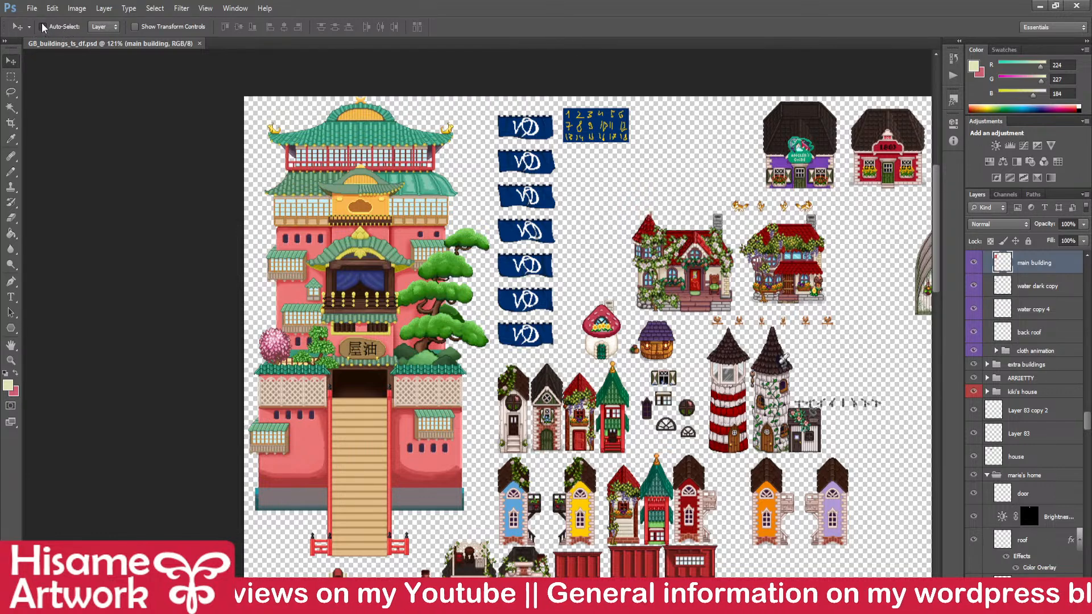
left_click(193, 199)
left_click(106, 28)
left_click(97, 49)
- Select the main building layer by picking the pink wall between the staircase and the lower green-roofed window
scroll(265, 213, "up", 4)
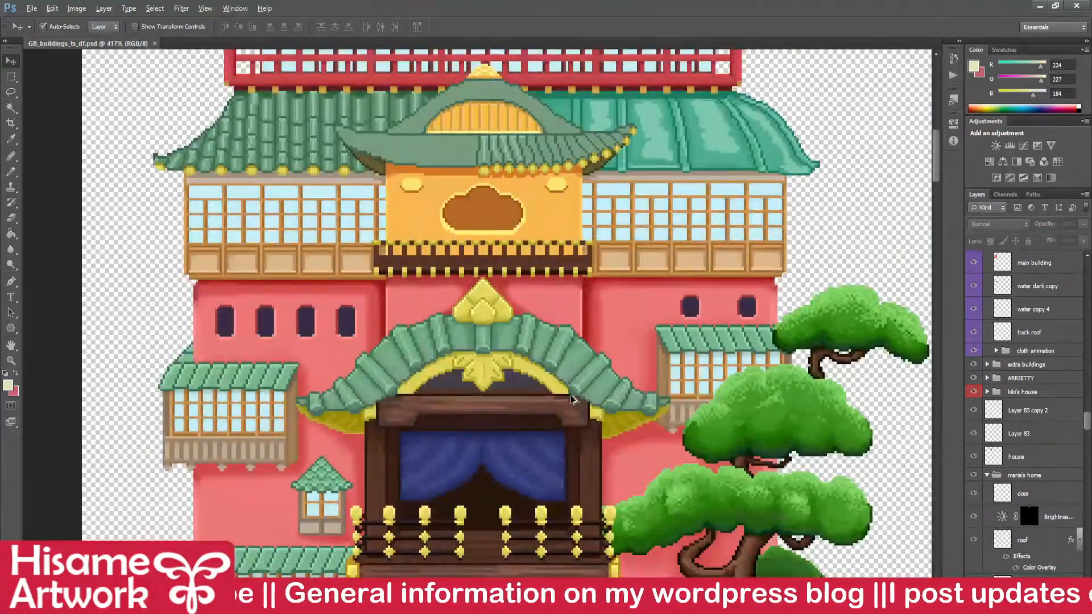
scroll(571, 400, "up", 1)
left_click_drag(535, 313, 467, 357)
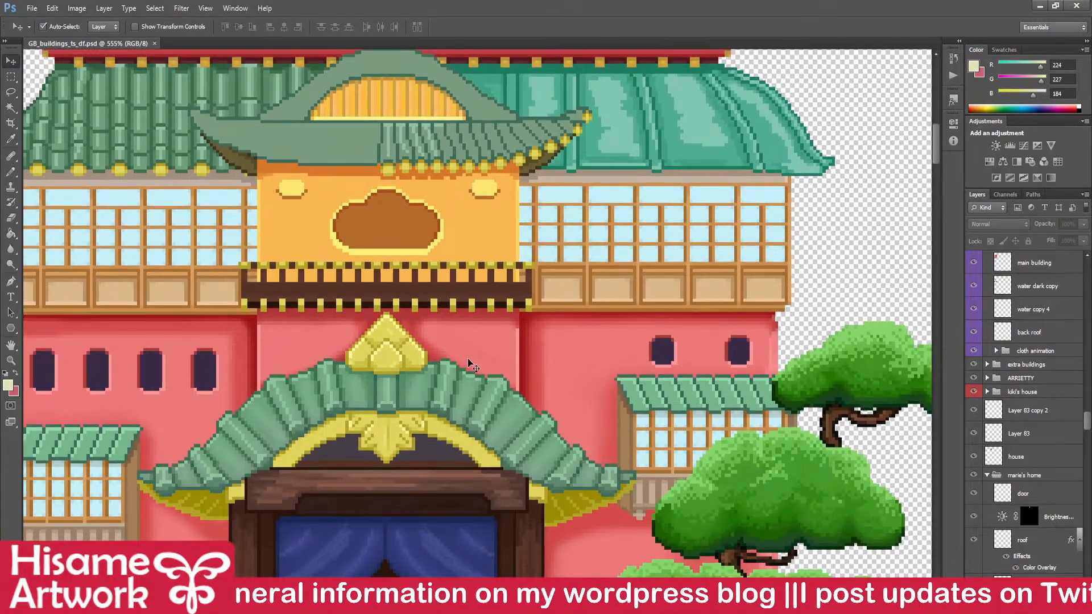
left_click_drag(484, 550, 500, 68)
left_click_drag(492, 528, 393, 117)
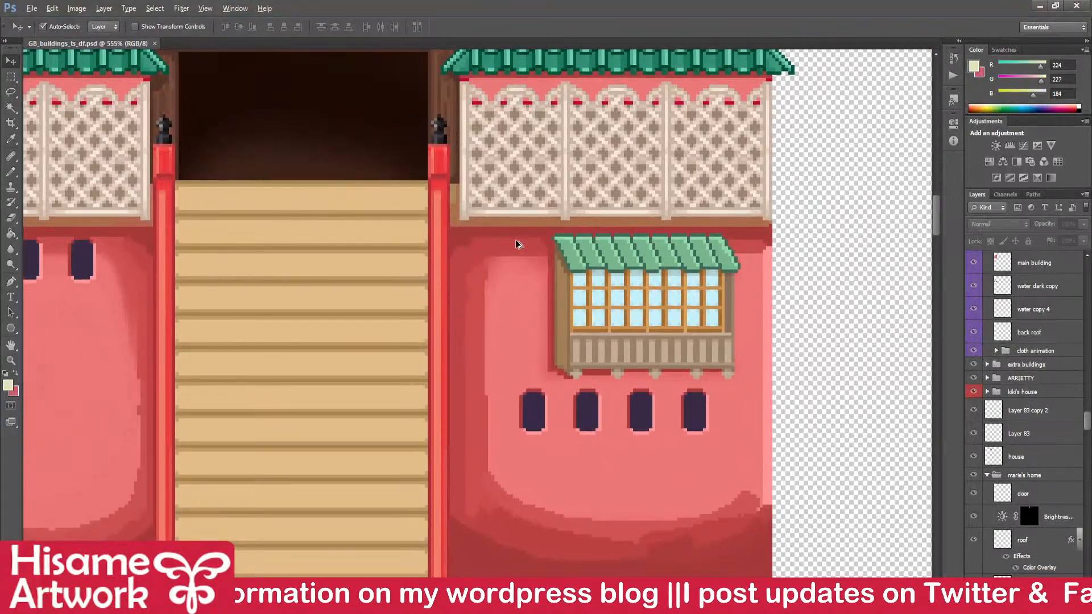
scroll(482, 249, "up", 6)
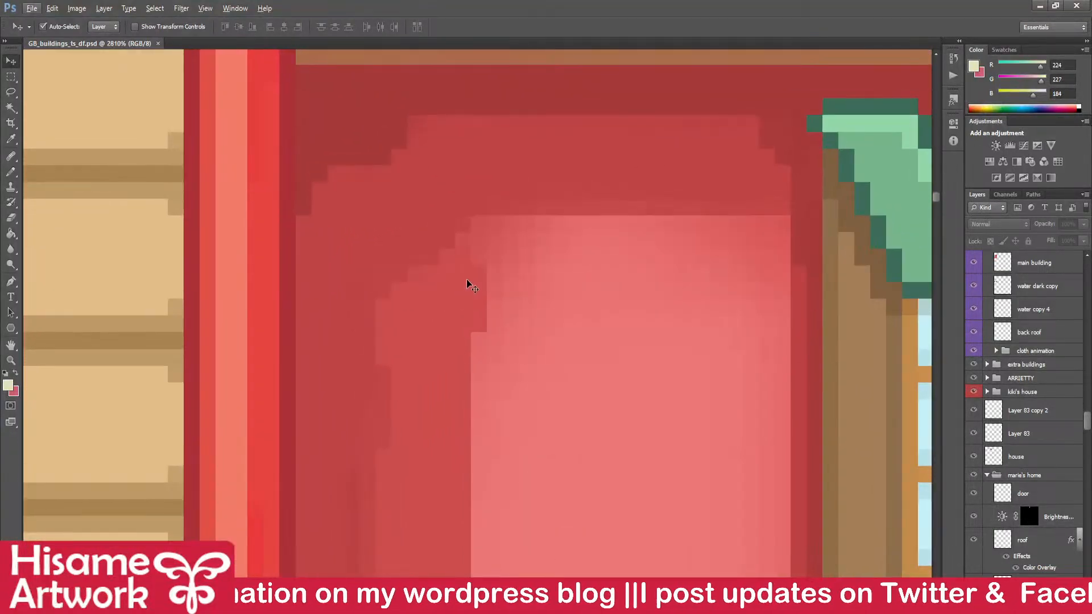
left_click(472, 292)
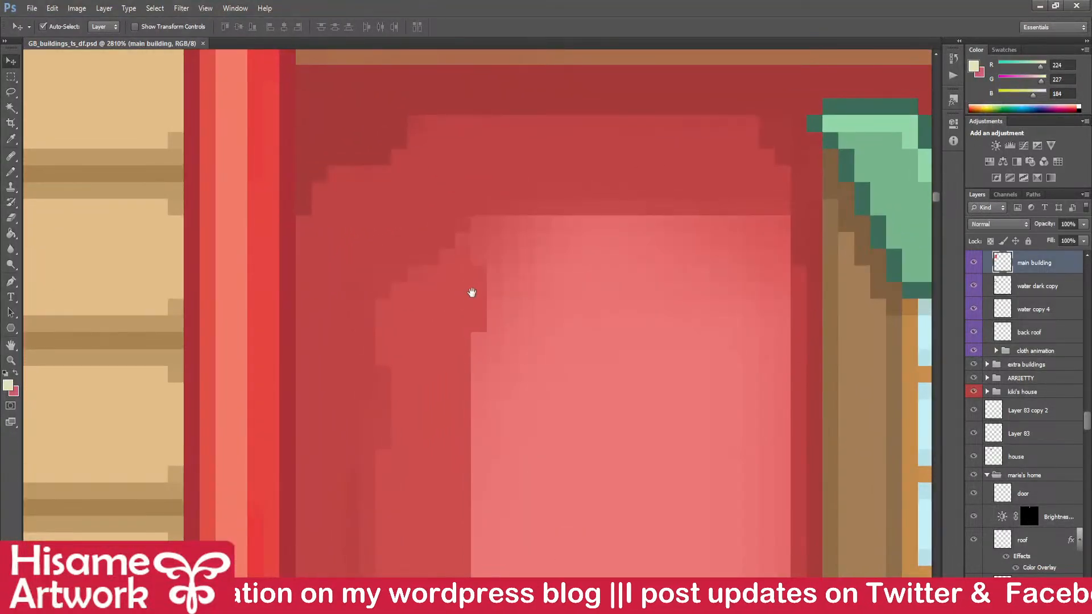
left_click_drag(472, 292, 435, 286)
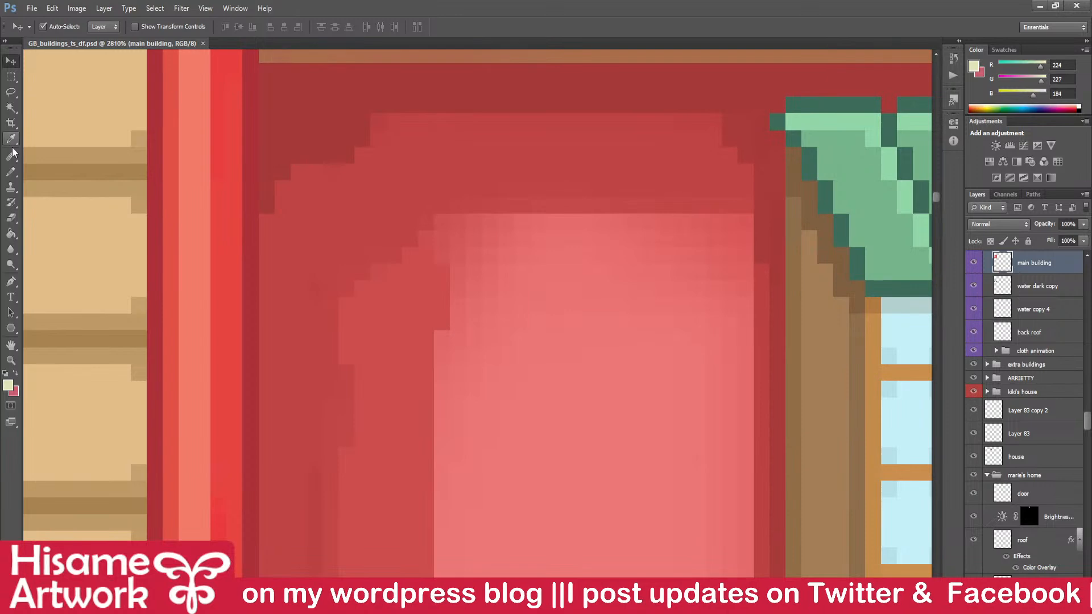
- Paint a vertical strip down the light wall area's edge nearest the stairs with a 3-pixel Pencil in red sampled as RGB 207, 84, 84
left_click(10, 171)
left_click(466, 213, "alt")
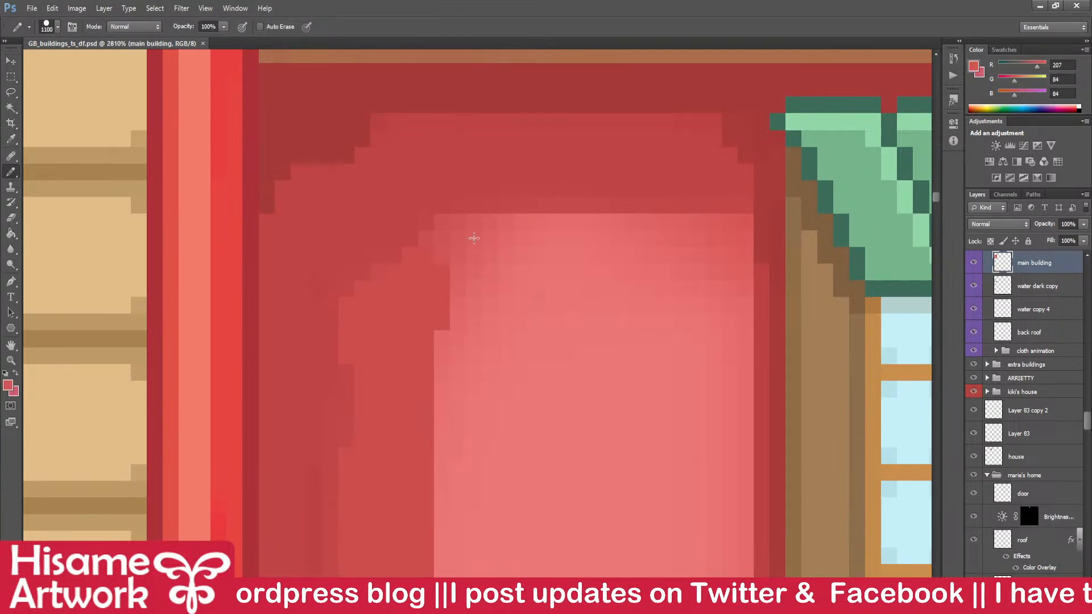
key("bracketleft")
key("bracketleft")
key("bracketleft")
key("bracketleft")
key("bracketleft")
key("bracketleft")
key("bracketleft")
key("bracketleft")
key("bracketleft")
key("bracketleft")
key("bracketleft")
key("bracketleft")
key("bracketleft")
key("bracketleft")
key("bracketleft")
key("bracketleft")
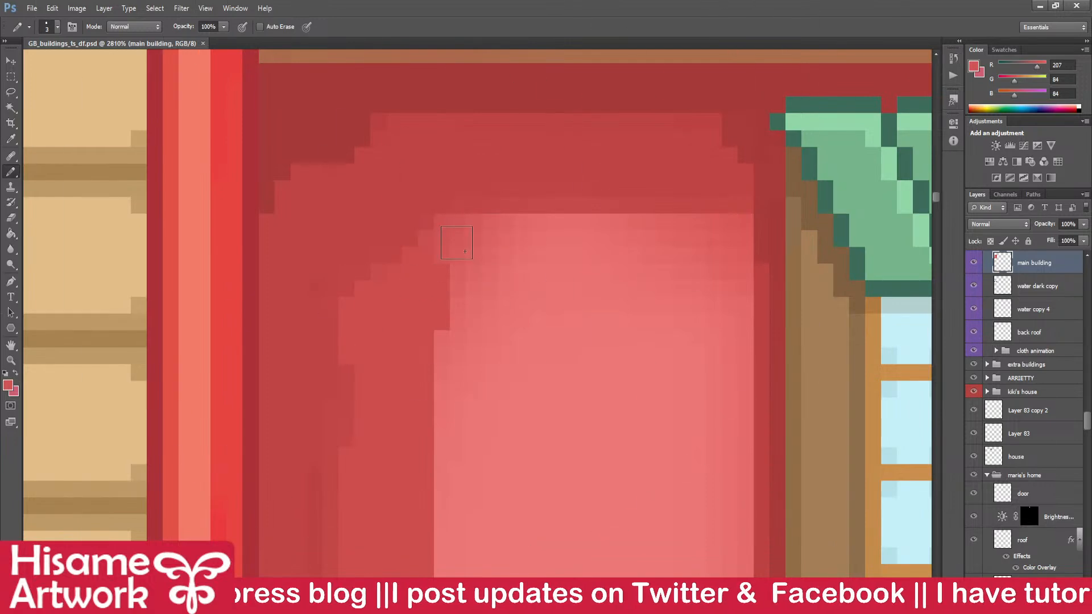
scroll(472, 291, "down", 4)
left_click_drag(555, 419, 565, 291)
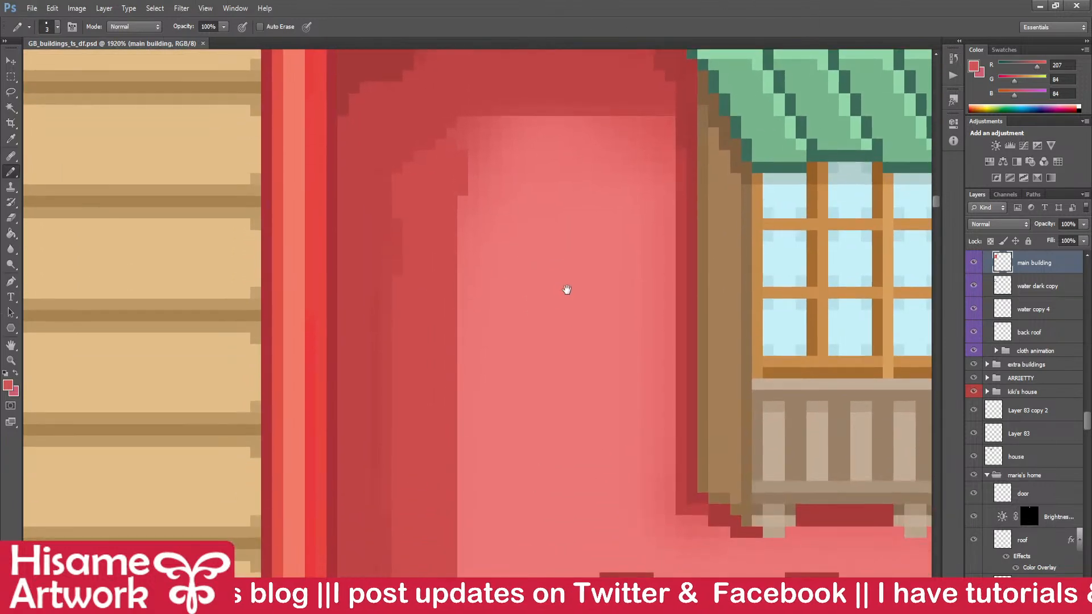
left_click_drag(474, 145, 473, 543)
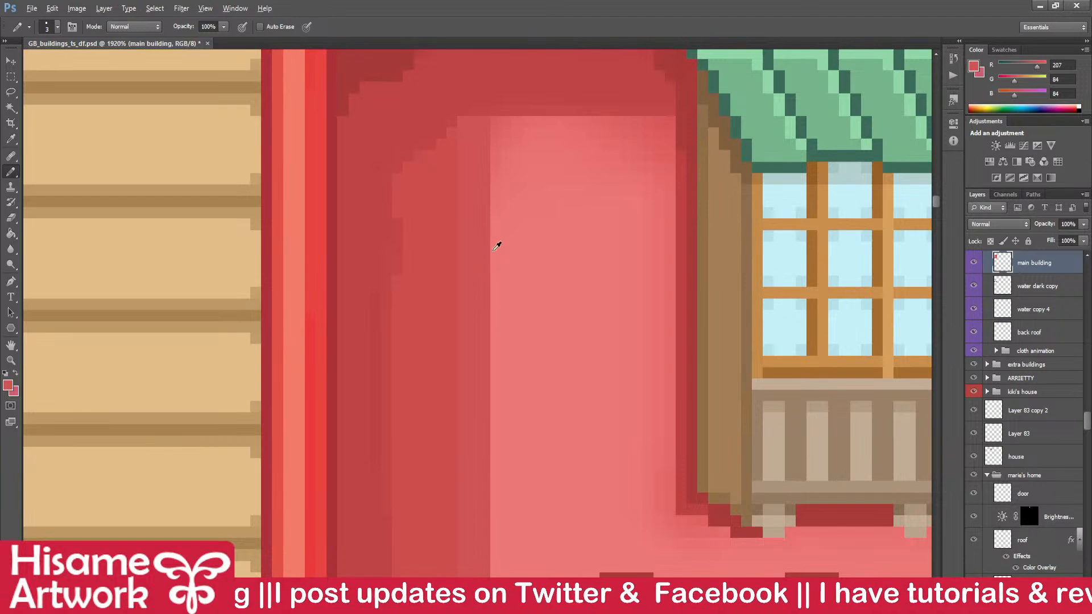
- Repaint the vertical strip in a lighter red sampled from the wall, RGB 215, 95, 95
left_click_drag(498, 246, 512, 277)
scroll(472, 180, "up", 2)
left_click(524, 138, "alt")
left_click_drag(487, 145, 474, 569)
scroll(502, 297, "down", 2)
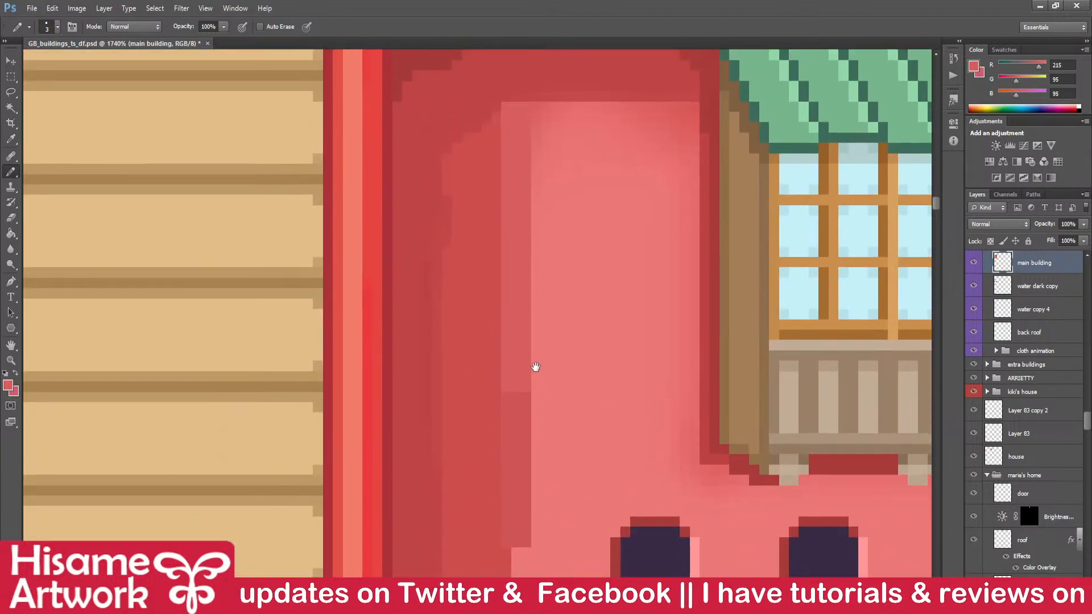
scroll(534, 368, "down", 1)
left_click_drag(519, 377, 520, 531)
left_click(525, 373, "alt")
left_click_drag(512, 246, 556, 317)
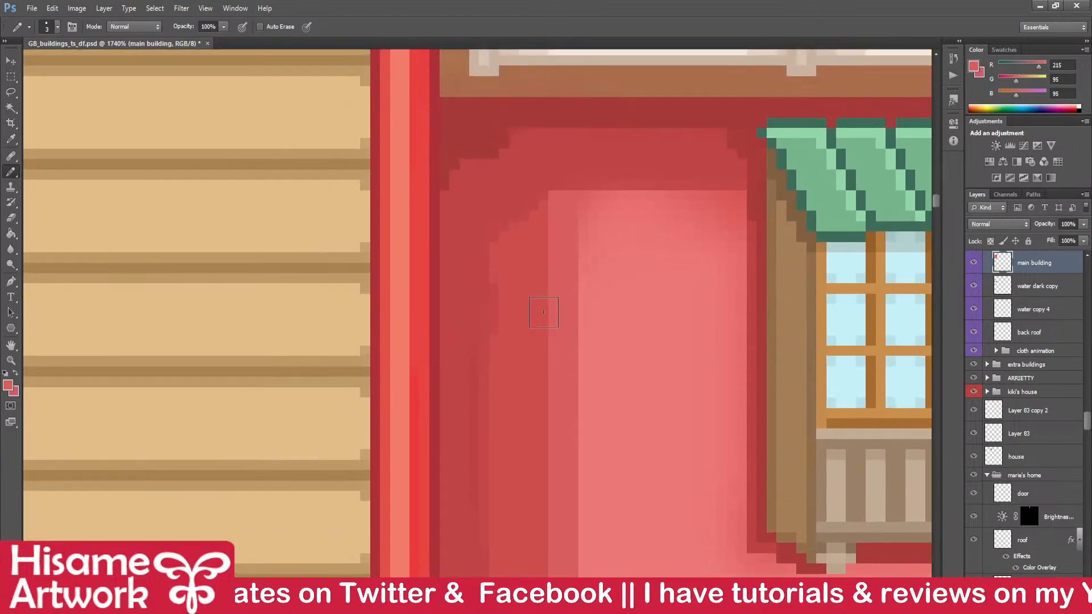
- Dither the edge of the dark shadow under the lattice beam with alternating 1-pixel dots in RGB 165, 57, 57
left_click(471, 222, "alt")
left_click_drag(606, 176, 514, 259)
scroll(485, 194, "up", 1)
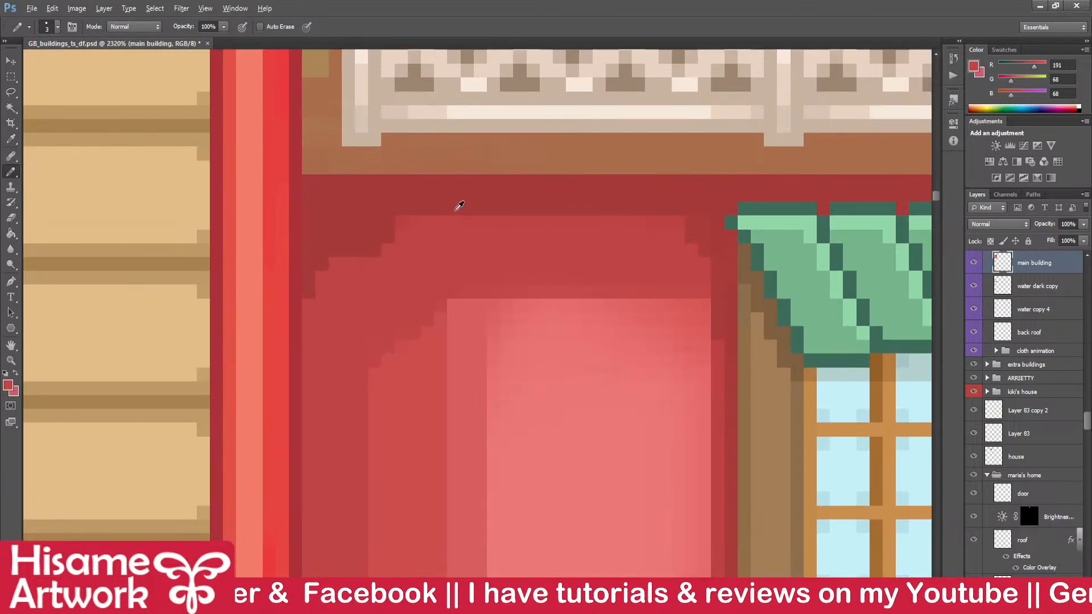
left_click_drag(451, 212, 360, 292)
left_click(310, 286, "alt")
key("bracketleft")
key("bracketleft")
left_click(318, 296)
left_click(351, 296)
left_click(396, 297)
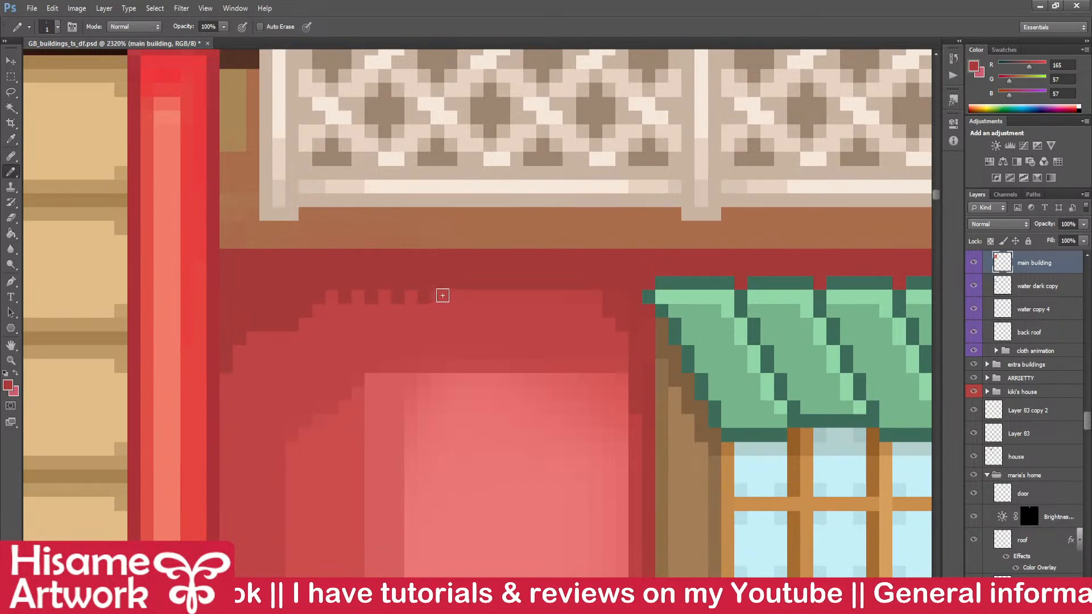
left_click(530, 295)
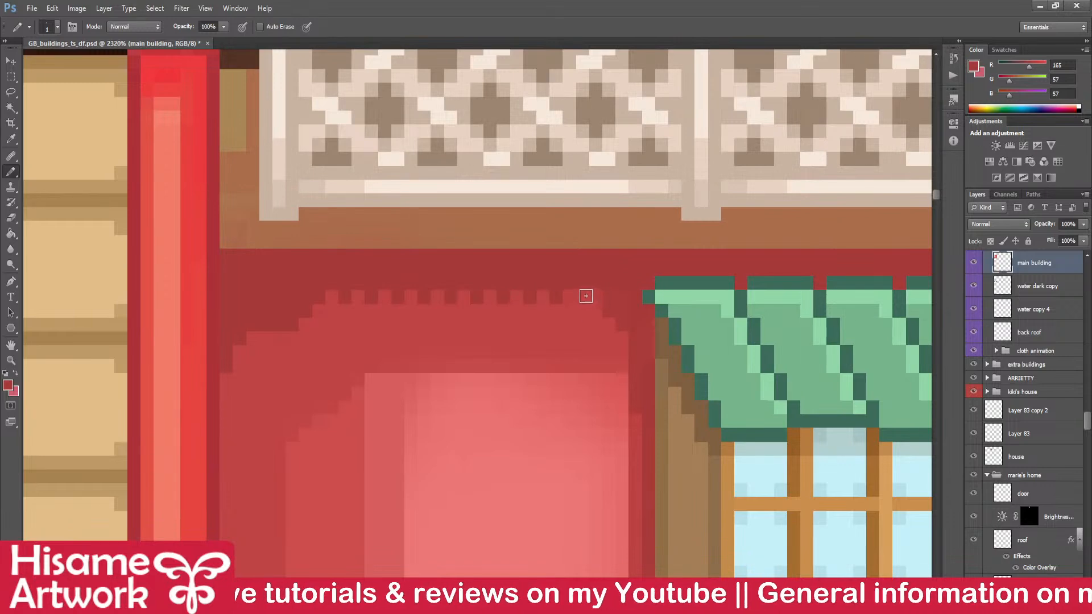
- Refine the shadow's corner beside the green roof with single pixels in RGB 165, 57, 57 and RGB 191, 68, 68
left_click(607, 335)
scroll(642, 429, "down", 4)
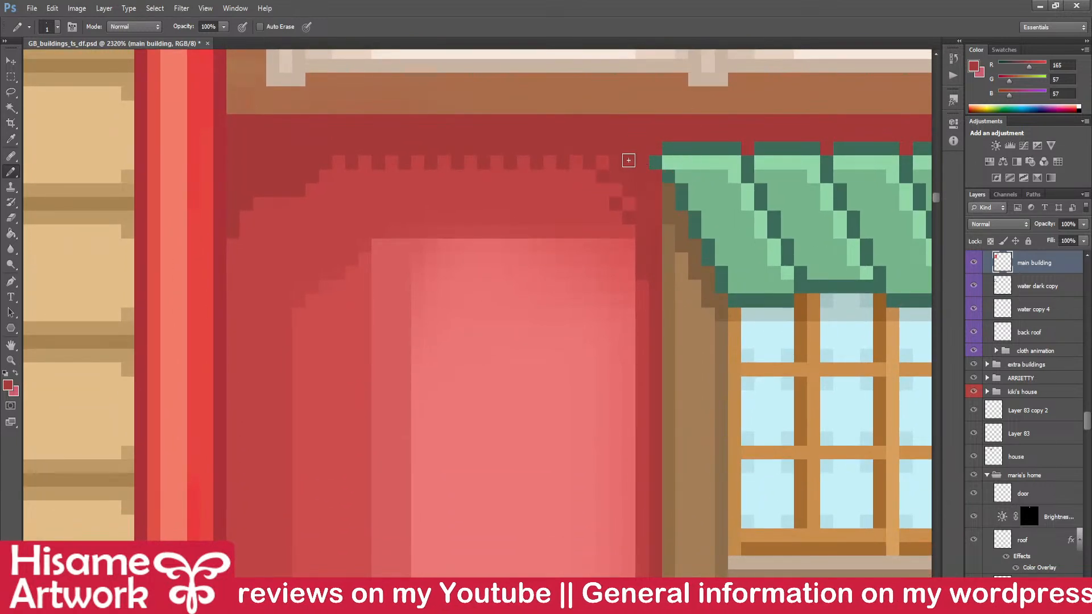
left_click_drag(599, 172, 635, 241)
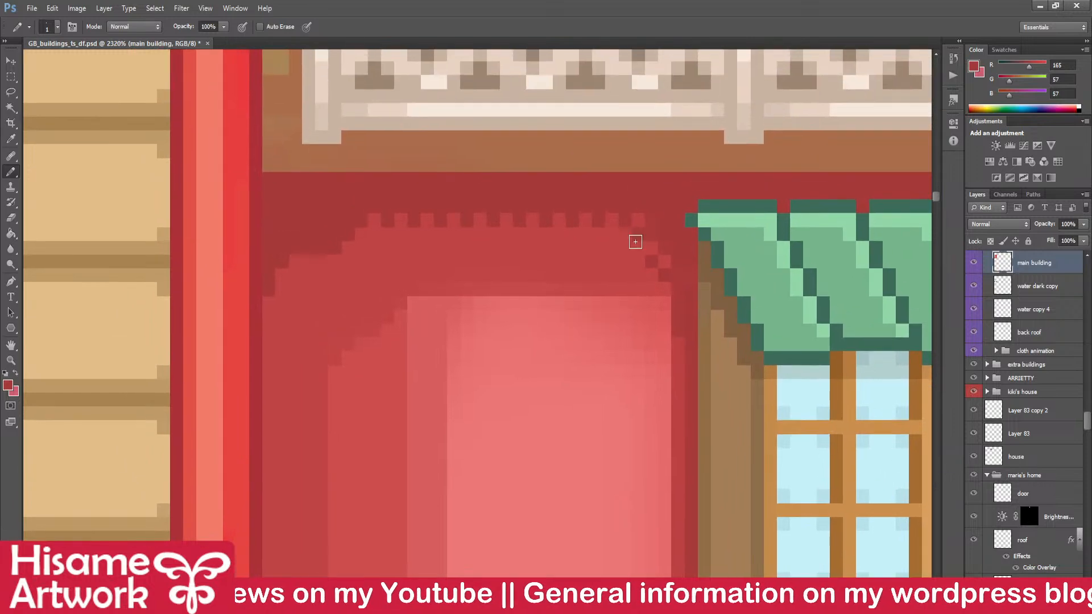
left_click(639, 287, "alt")
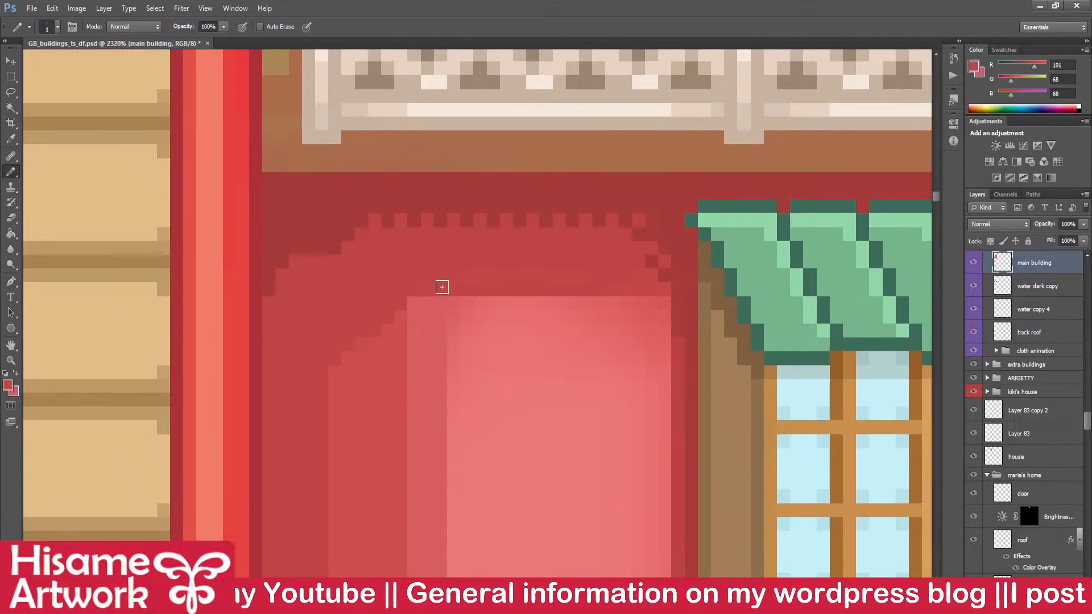
- Paint a horizontal band across the top of the light wall area with a 2-pixel Pencil in RGB 215, 95, 95
left_click(432, 317, "alt")
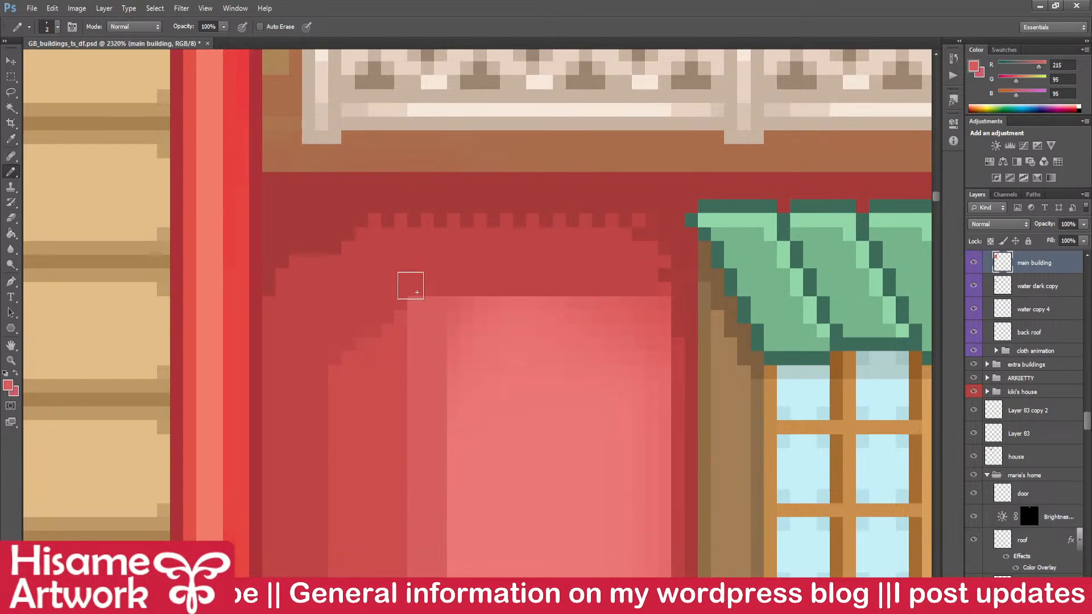
left_click_drag(423, 294, 659, 301)
left_click_drag(449, 325, 671, 326)
left_click(676, 308, "alt")
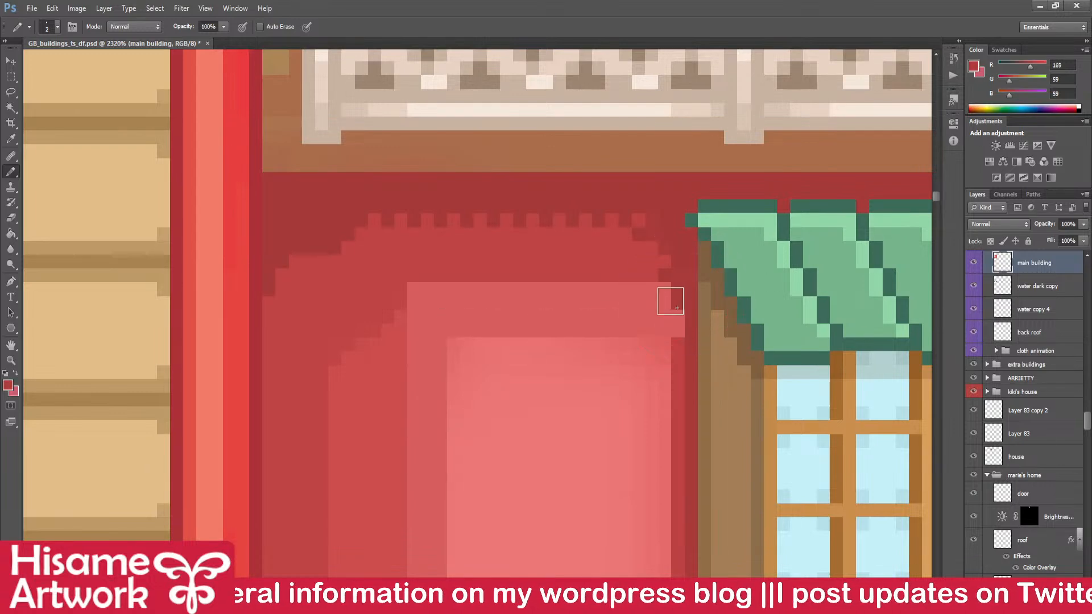
- Outline the top of the light wall area and its window-side edge with 1-pixel strokes in RGB 205, 78, 78
left_click(393, 350, "alt")
key("bracketleft")
mouse_move(398, 311)
left_mouse_down()
mouse_move(407, 290)
mouse_move(443, 288)
mouse_move(448, 305)
mouse_move(519, 290)
left_mouse_up()
mouse_move(435, 295)
left_mouse_down()
mouse_move(635, 291)
mouse_move(663, 346)
left_mouse_up()
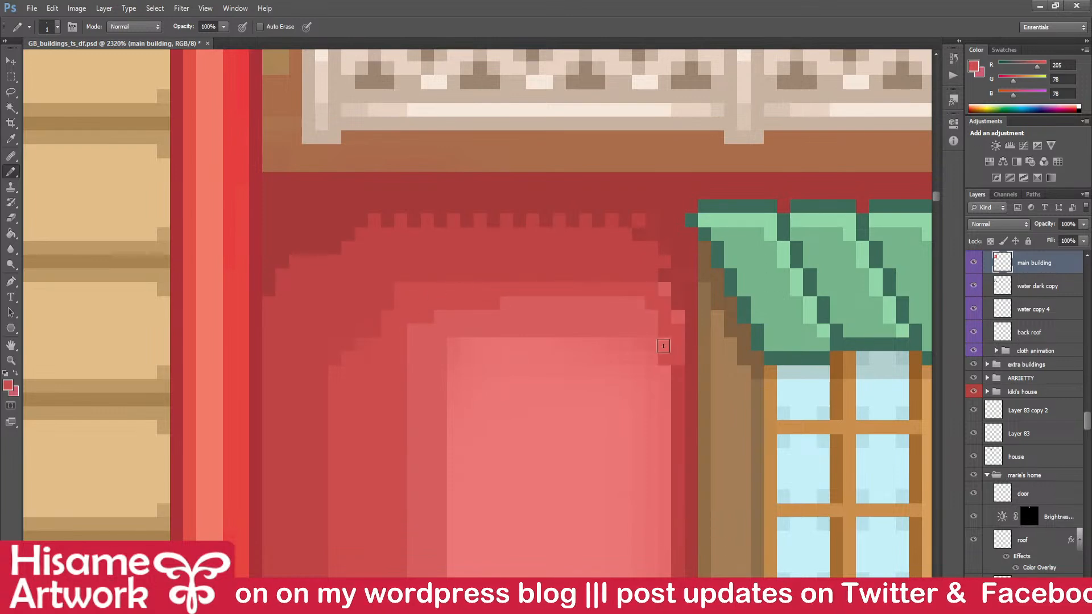
left_click_drag(660, 392, 649, 288)
left_click(673, 317)
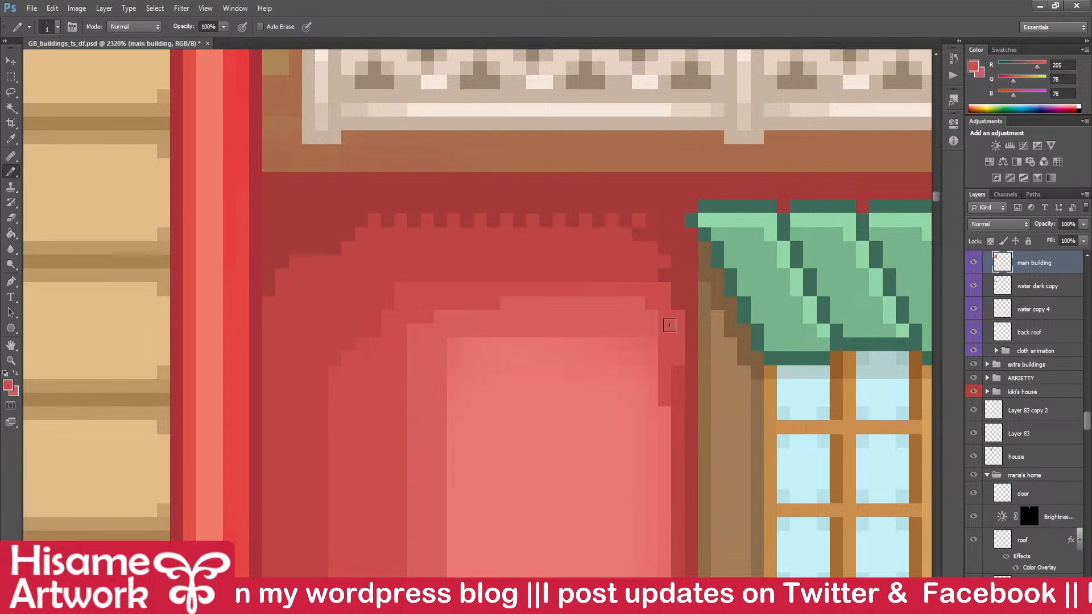
- Clean up the wall shading corner beside the window frame in RGB 188, 66, 66 and RGB 191, 68, 68, and save the file
left_click(679, 377, "alt")
left_click_drag(678, 360, 679, 226)
left_click(664, 275)
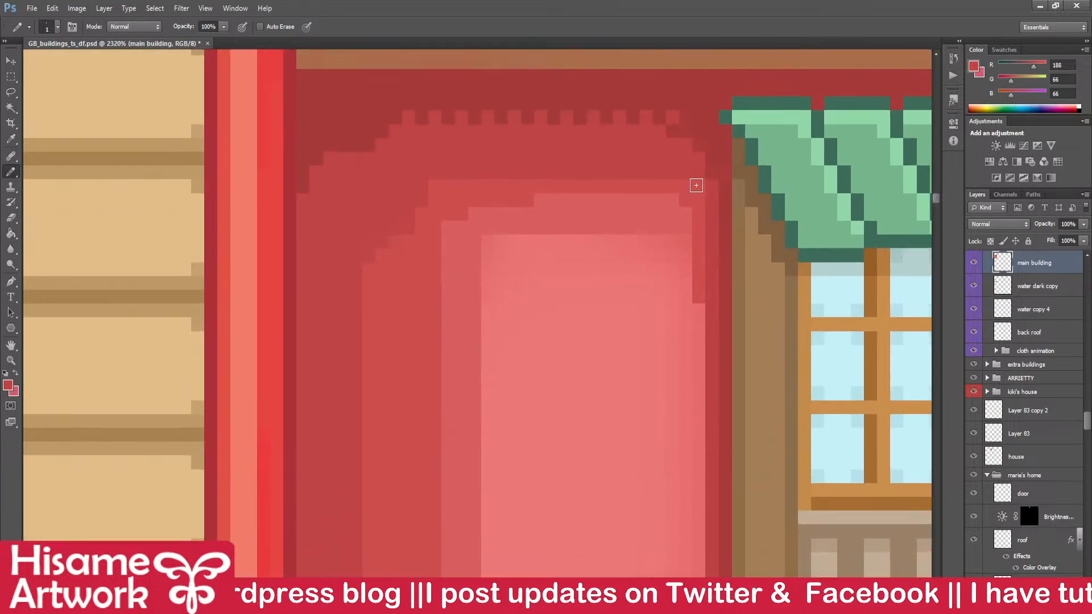
left_click(685, 160, "alt")
left_click(706, 186)
scroll(706, 320, "down", 9)
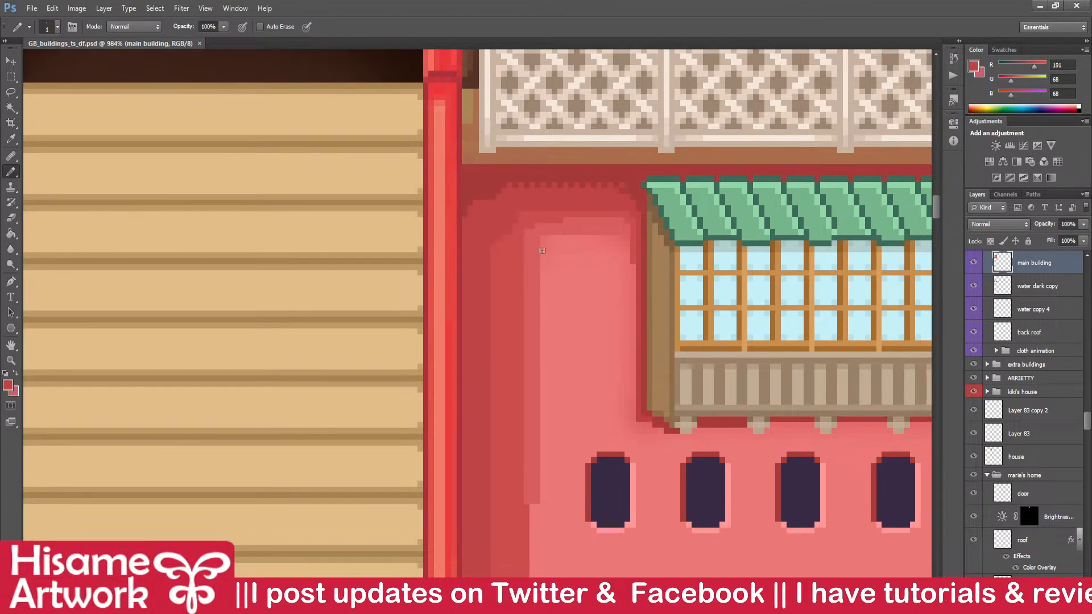
- Smooth the stepped shading curve nearest the stairs with single pixels in RGB 205, 78, 78, and save the file
scroll(542, 250, "up", 12)
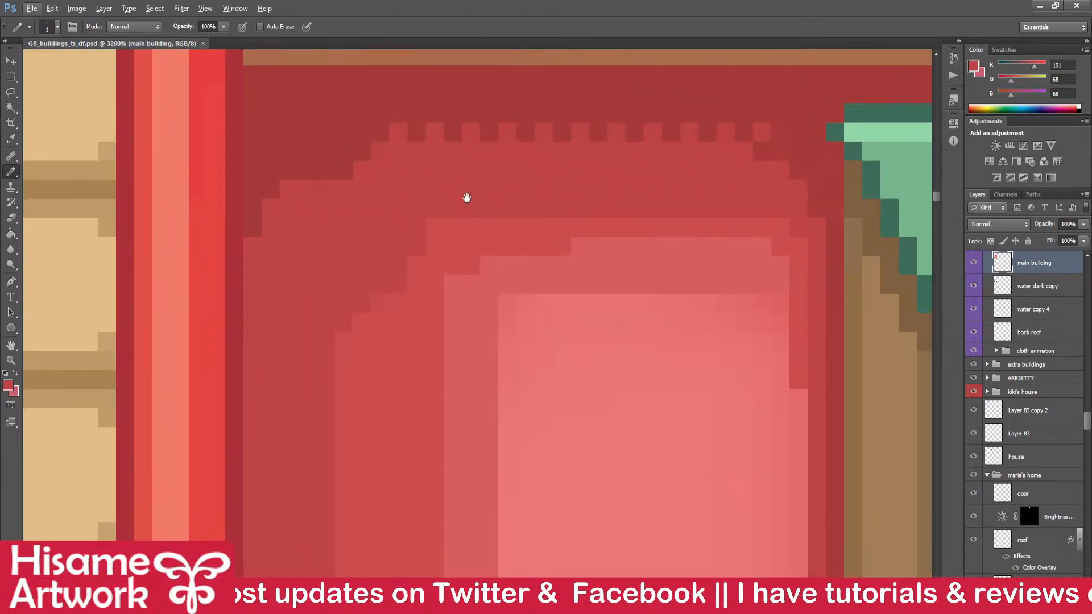
left_click_drag(467, 197, 470, 268)
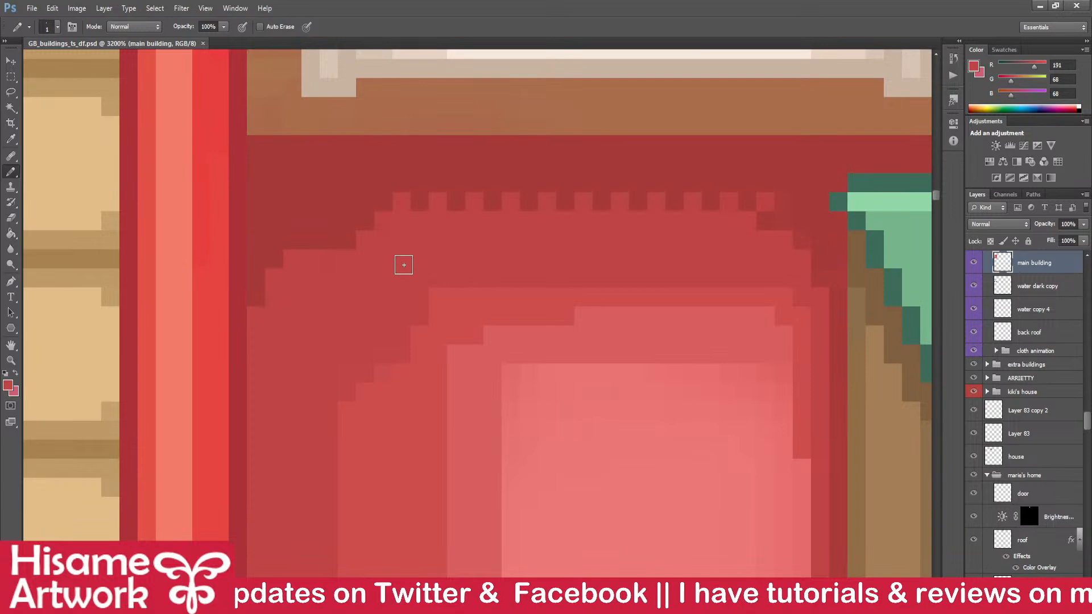
left_click(382, 383)
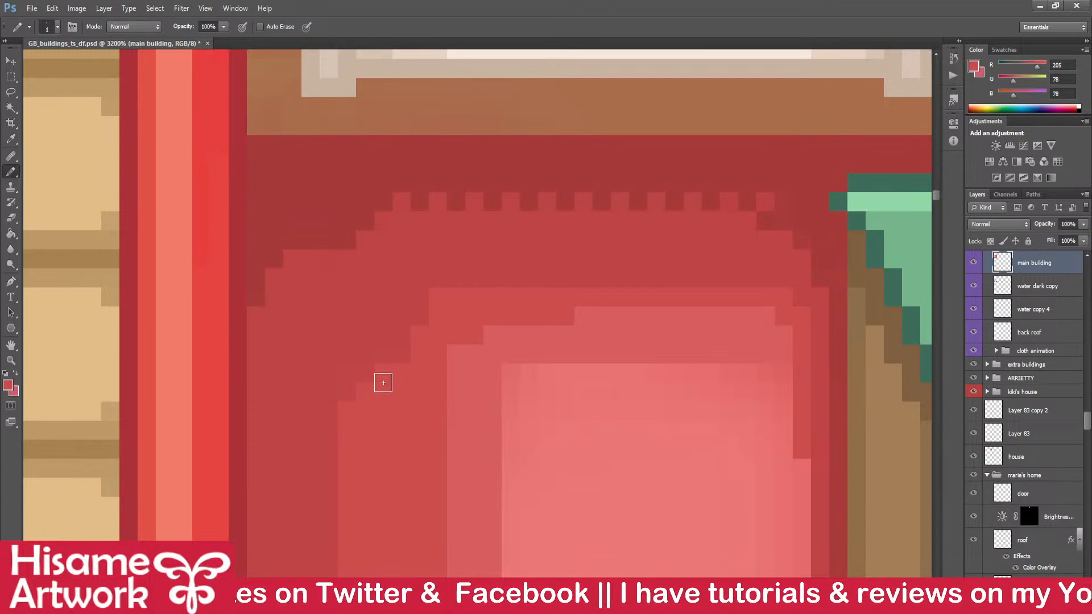
key("ctrl+s")
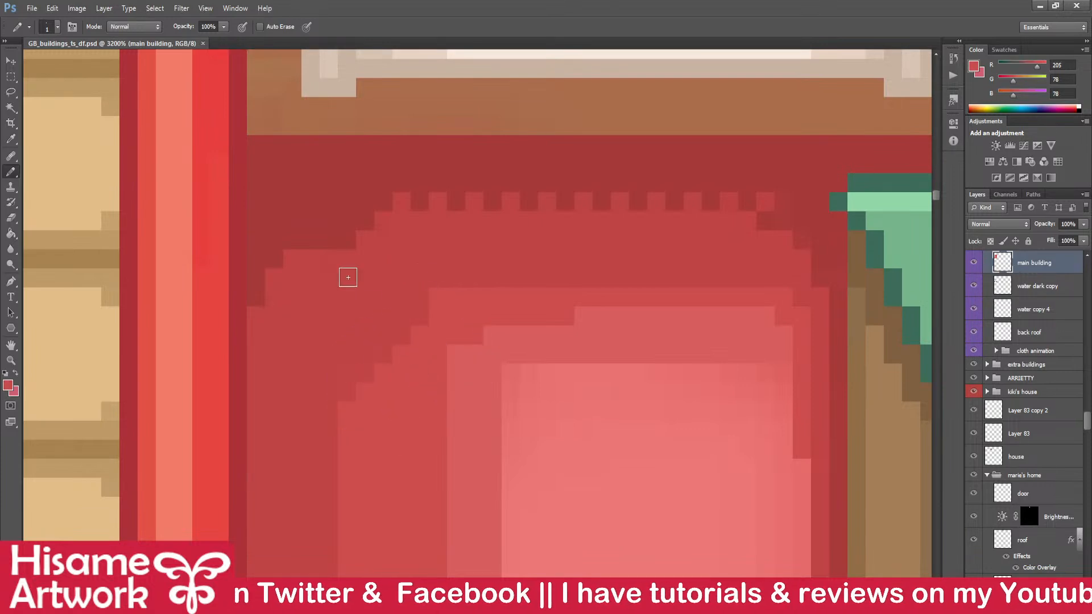
- Extend the dithering along the upper shadow edge with single pixels in RGB 191, 68, 68 and RGB 165, 57, 57, and save the file
left_click(326, 245)
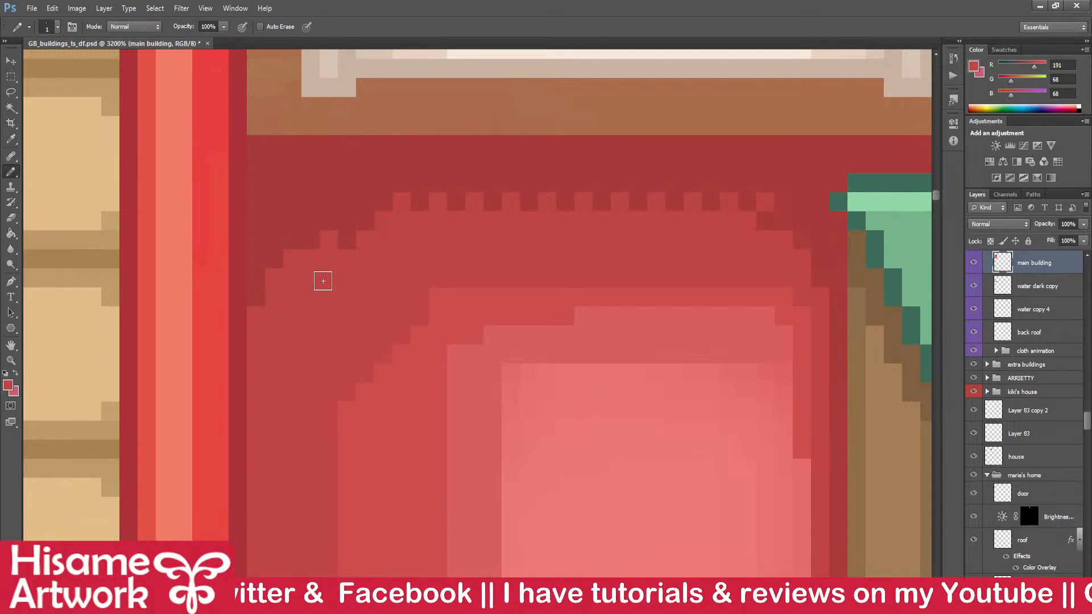
left_click(348, 222)
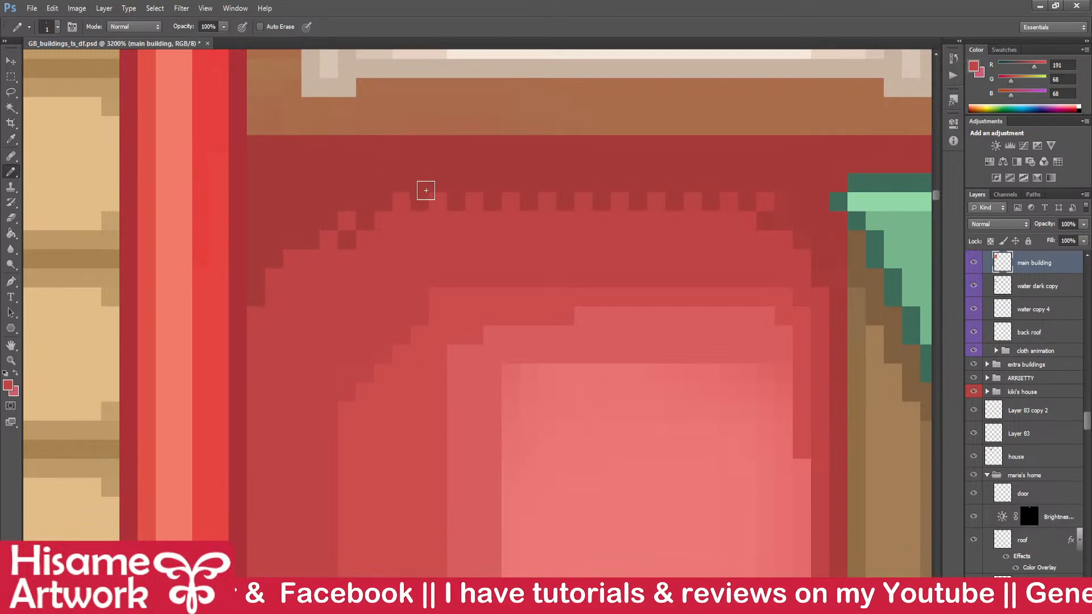
left_click(418, 203, "alt")
left_click(440, 223)
left_click(510, 219)
left_click(656, 220)
left_click(615, 219)
left_click(693, 219)
left_click(727, 222)
key("ctrl+s")
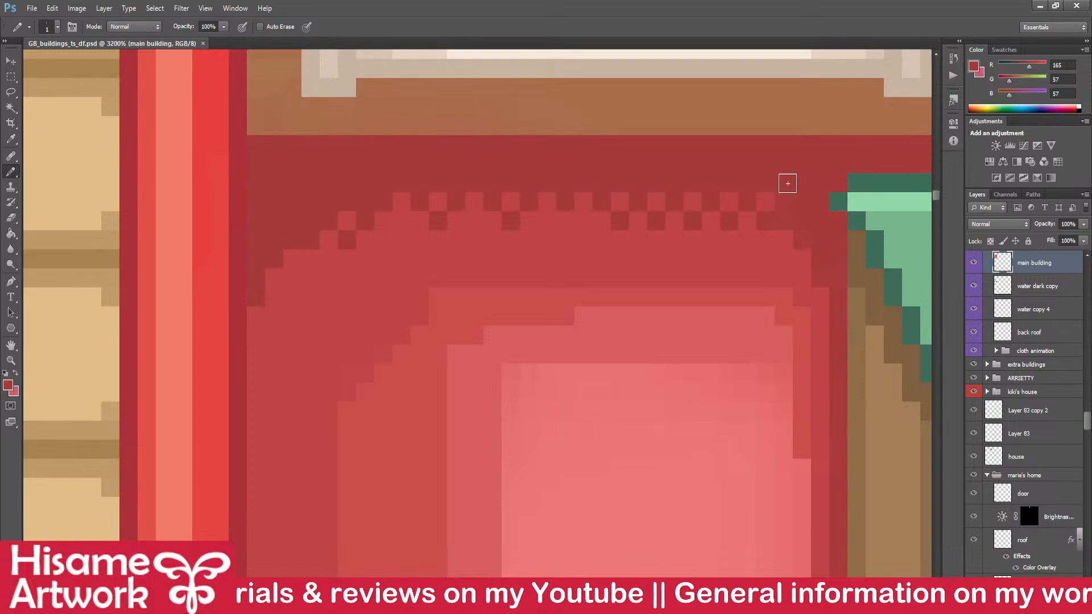
- Add a pixel in RGB 165, 57, 57 beside the window-side end of the upper shadow edge, and save the file
left_click(820, 253)
key("ctrl+s")
left_click_drag(735, 242, 692, 247)
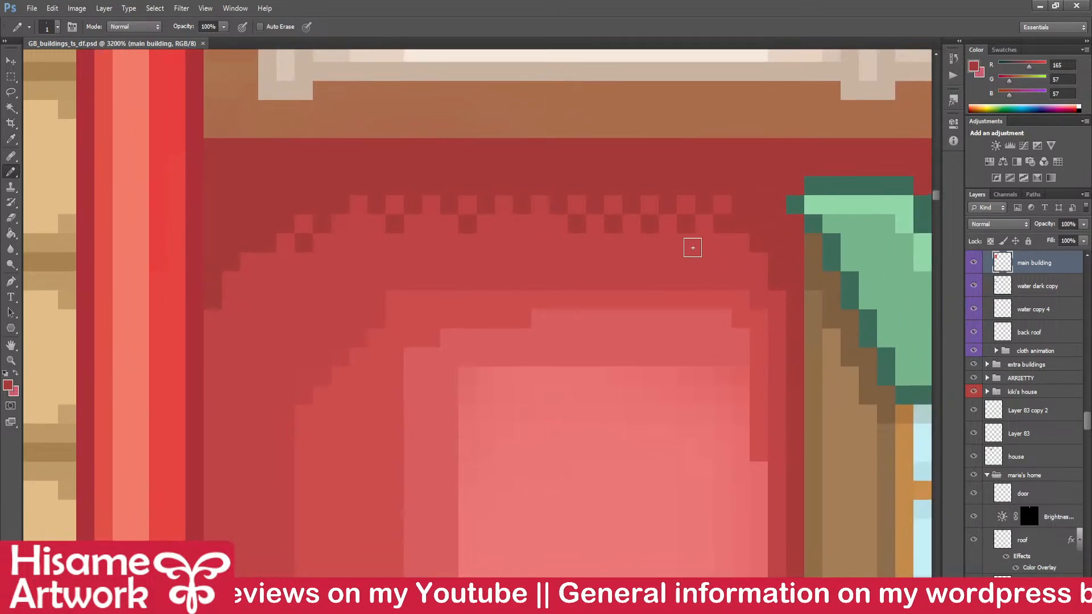
left_click(734, 245, "alt")
left_click(740, 224)
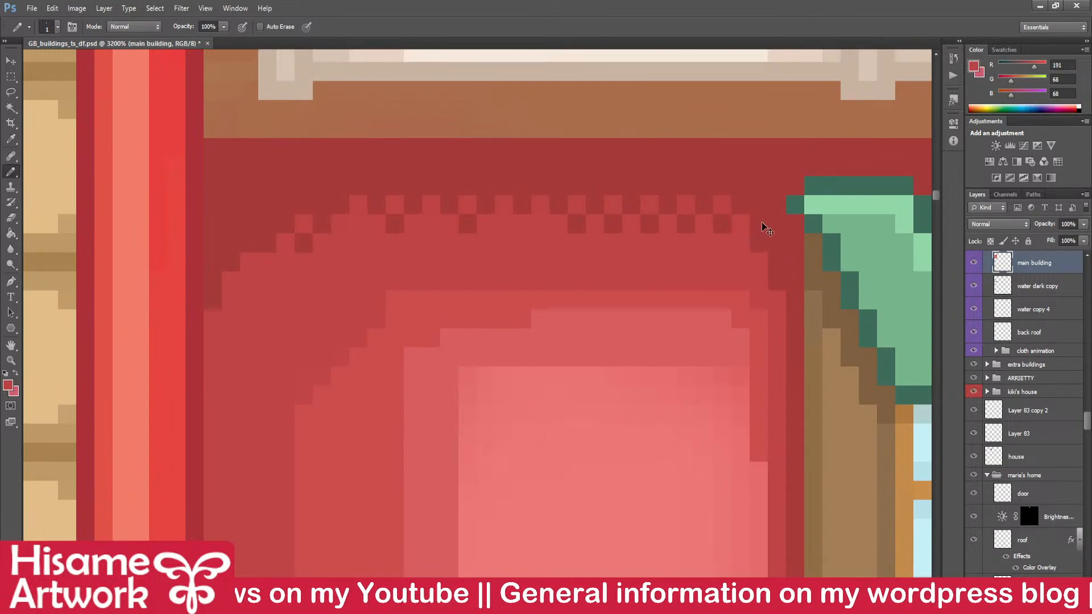
key("ctrl+z")
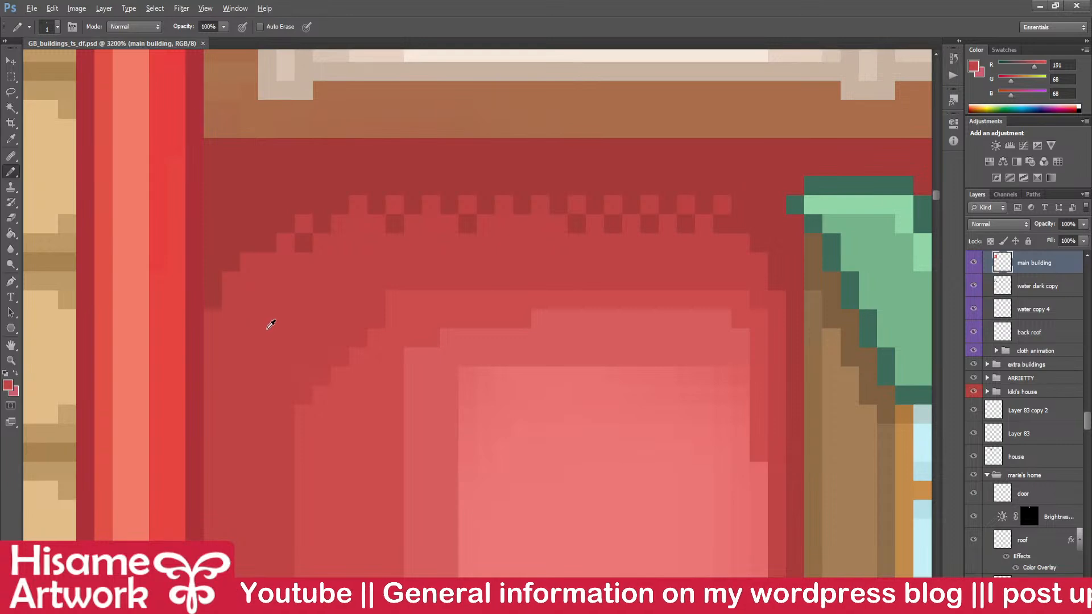
- Dither the stair-side corner curve of the lighter wall area with single pixels in RGB 191, 68, 68 and RGB 205, 78, 78
left_click(393, 306, "alt")
left_click(408, 302)
left_click(402, 320, "alt")
left_click(357, 319)
left_click_drag(336, 345, 319, 358)
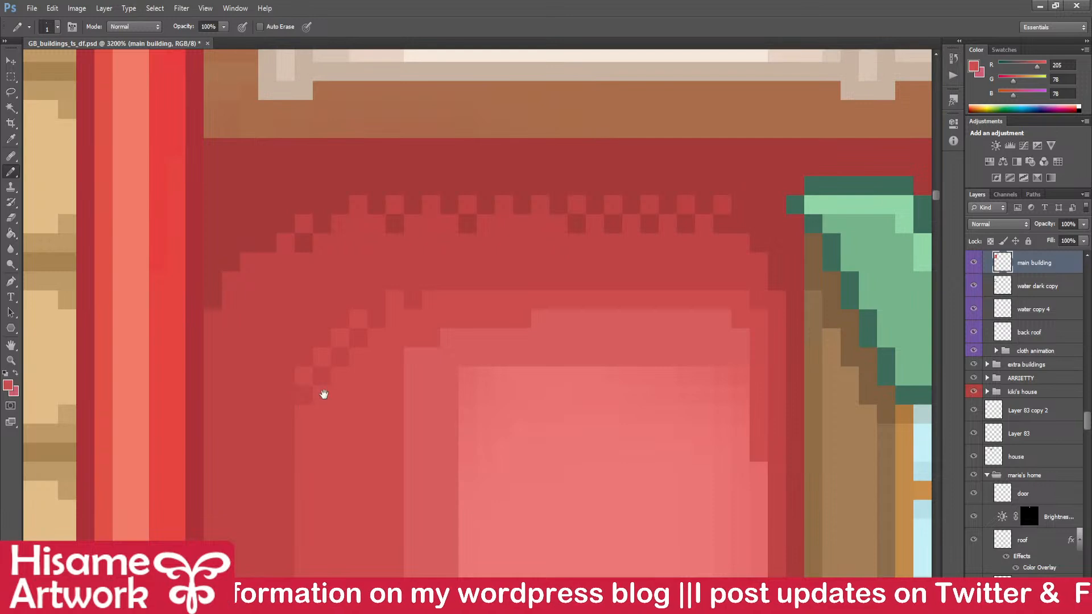
left_click_drag(323, 394, 494, 398)
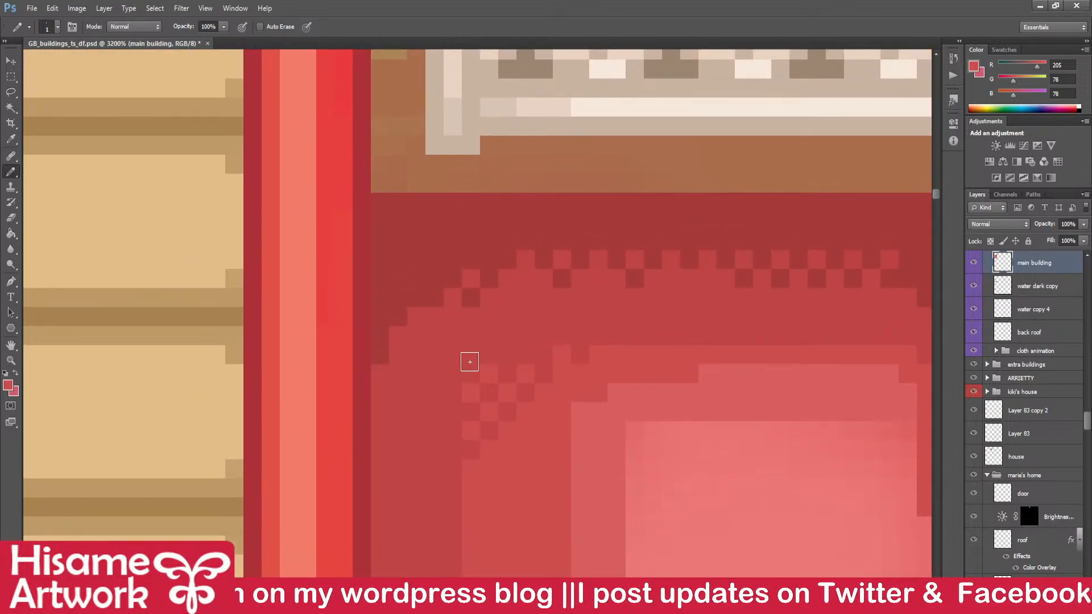
- Dither the stair-side curve of the upper shadow with single pixels in RGB 165, 57, 57, and save the file
left_click(401, 316, "alt")
left_click(416, 335)
left_click(453, 316)
left_click(525, 279)
scroll(483, 290, "down", 8)
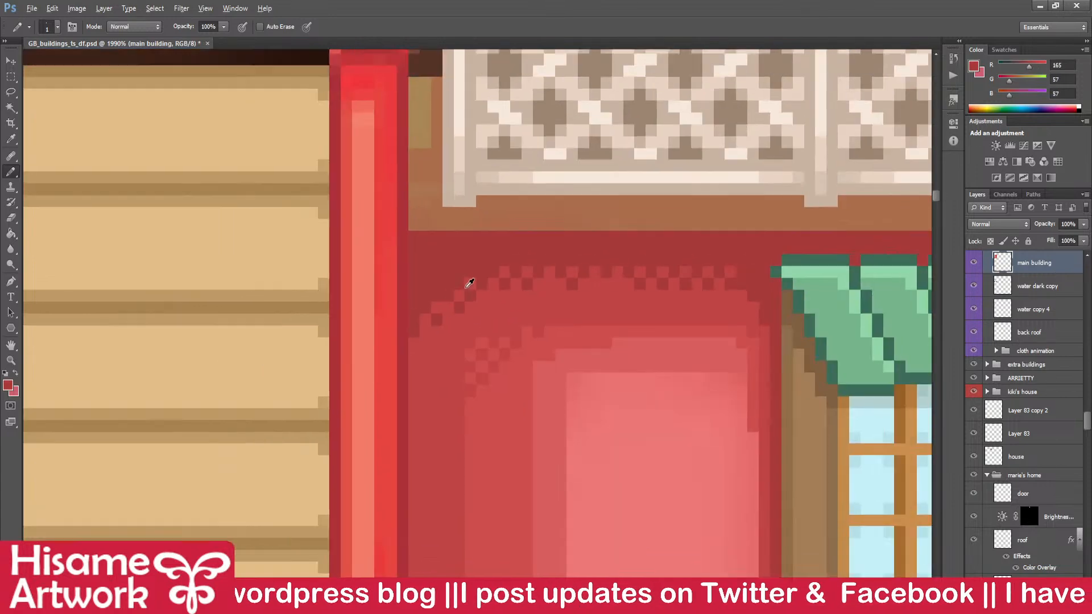
key("ctrl+s")
- Dither the vertical shading edge nearest the stairs with alternating single pixels in RGB 191, 68, 68
left_click_drag(505, 397, 551, 243)
scroll(519, 199, "up", 3)
left_click(503, 203, "alt")
scroll(506, 199, "up", 2)
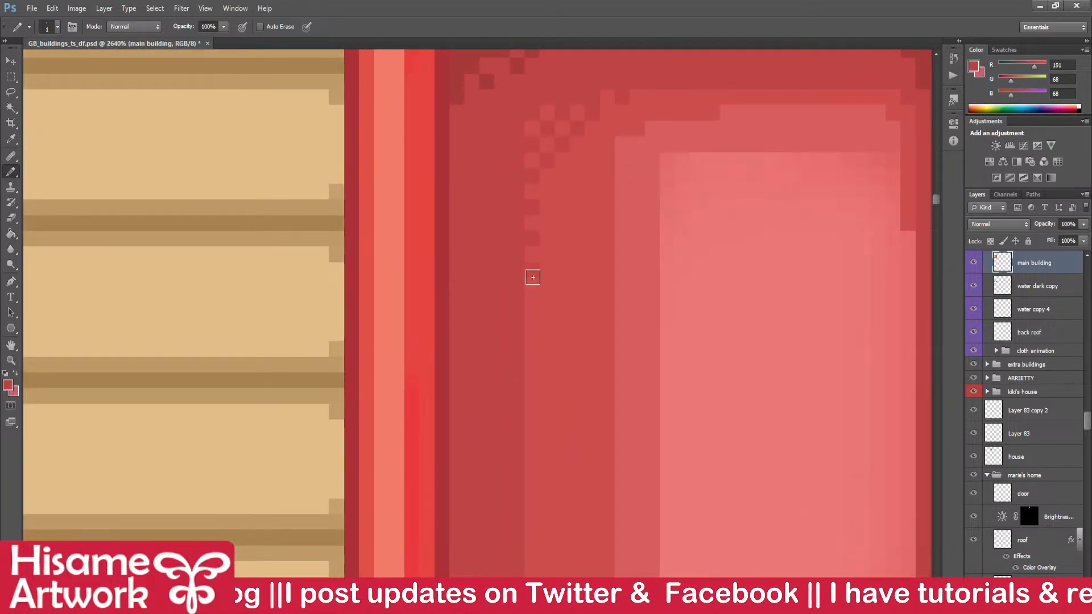
scroll(523, 328, "down", 2)
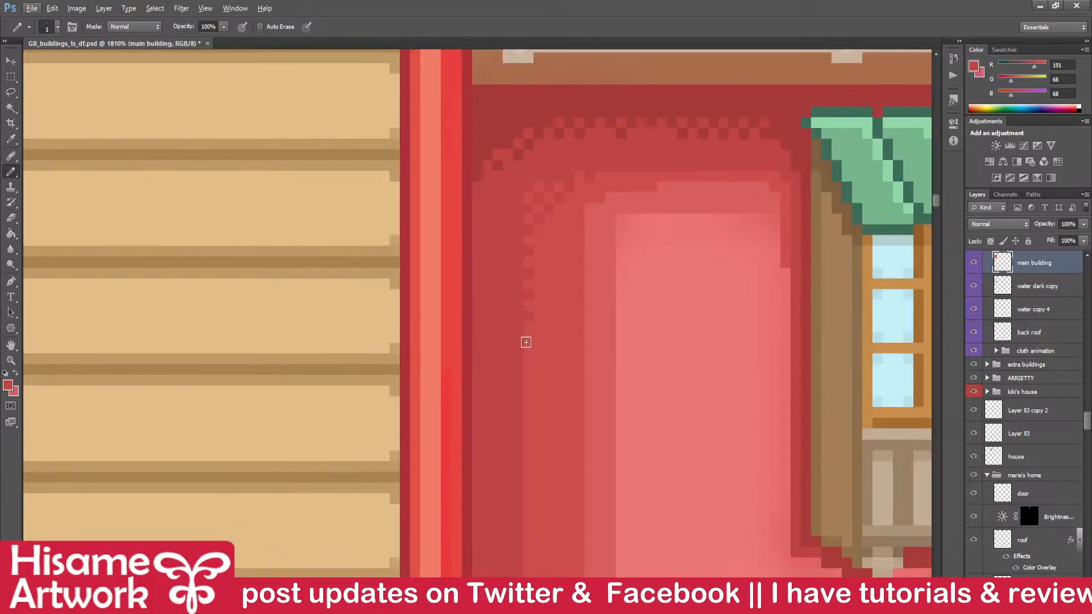
scroll(493, 336, "down", 3)
scroll(517, 295, "up", 5)
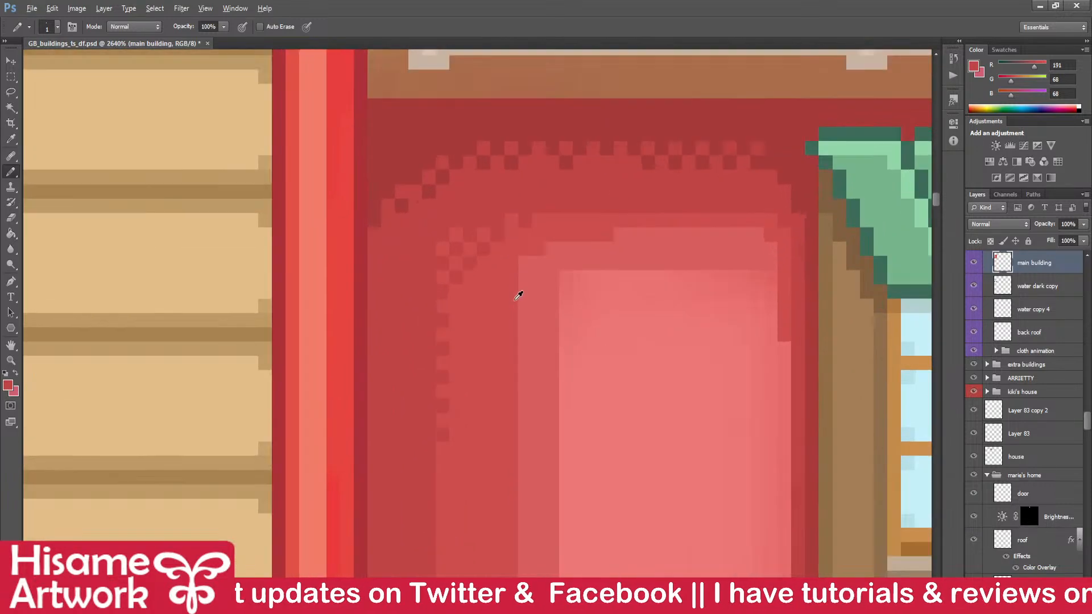
- Start a staggered dither along the inner vertical edge in RGB 215, 95, 95, and widen the outer one in RGB 191, 68, 68
left_click(534, 273, "alt")
left_click(514, 311)
left_click(499, 327)
left_click(494, 366)
left_click(489, 293)
left_click(420, 331, "alt")
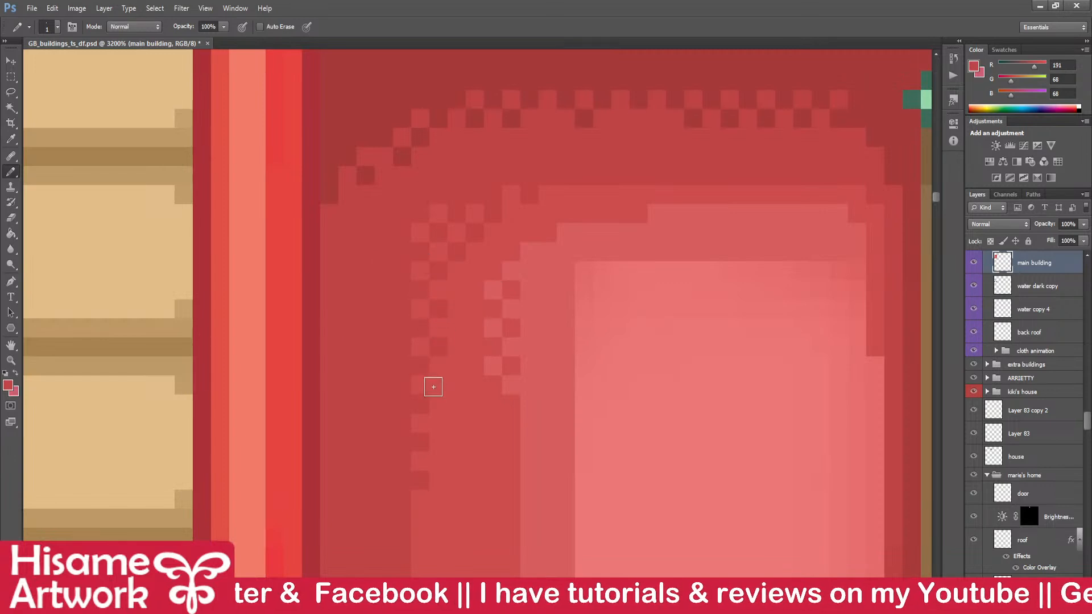
- Extend both vertical dither bands down the wall, the inner in RGB 215, 95, 95 and the outer in RGB 191, 68, 68
left_click_drag(473, 424, 473, 239)
left_click(515, 198, "alt")
left_click(493, 218)
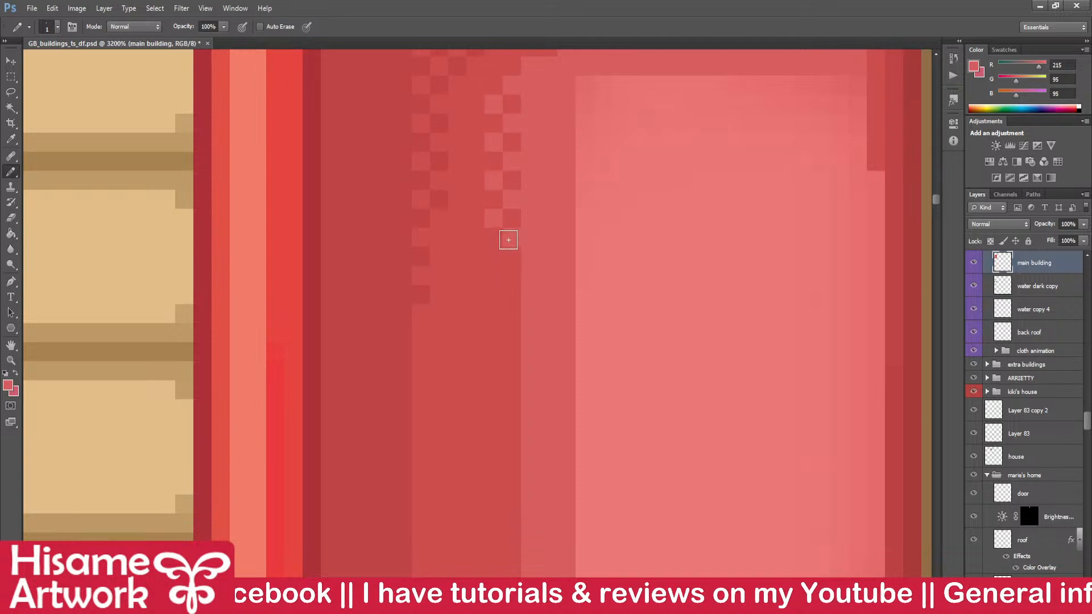
left_click(491, 257)
left_click(509, 278)
left_click(485, 299)
left_click(506, 309)
left_click(424, 285, "alt")
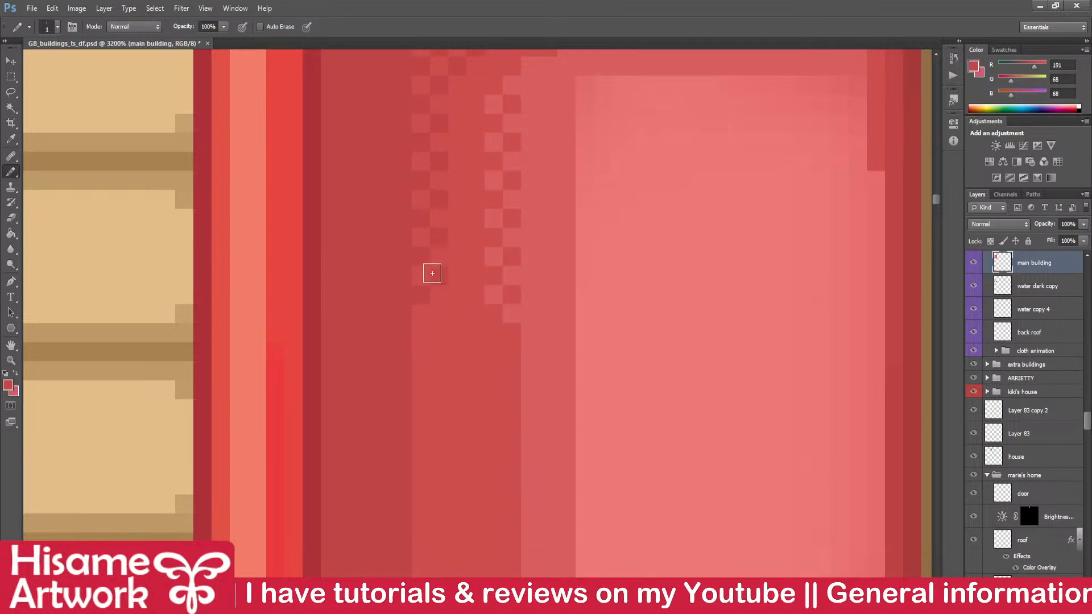
scroll(553, 468, "down", 3)
left_click_drag(473, 225, 456, 180)
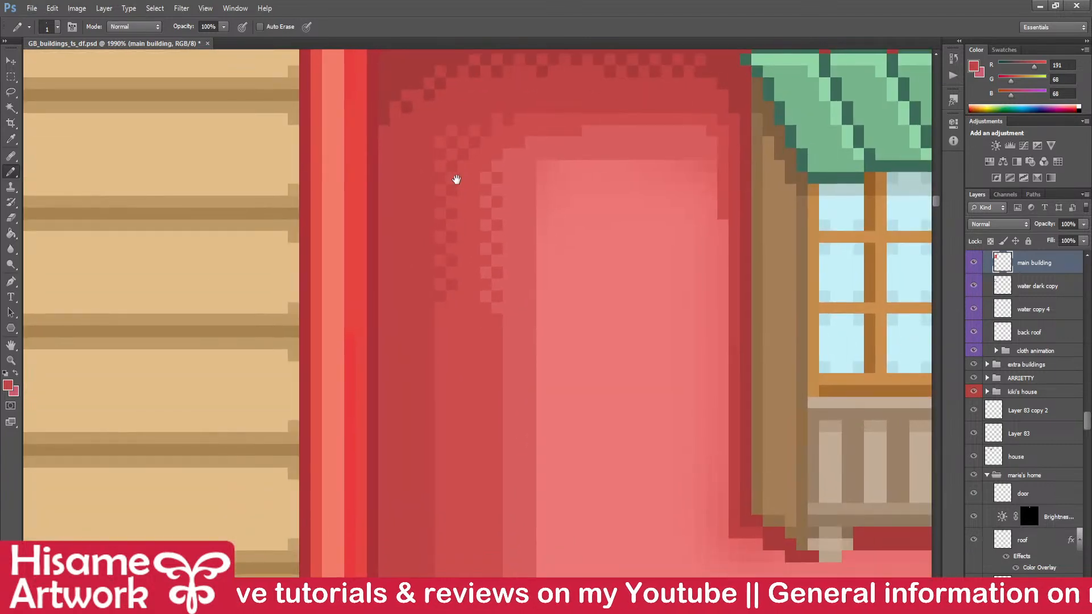
- Select the block containing both dither bands, duplicate it down the wall to lengthen them, and save the file
left_click(10, 76)
key("ctrl+s")
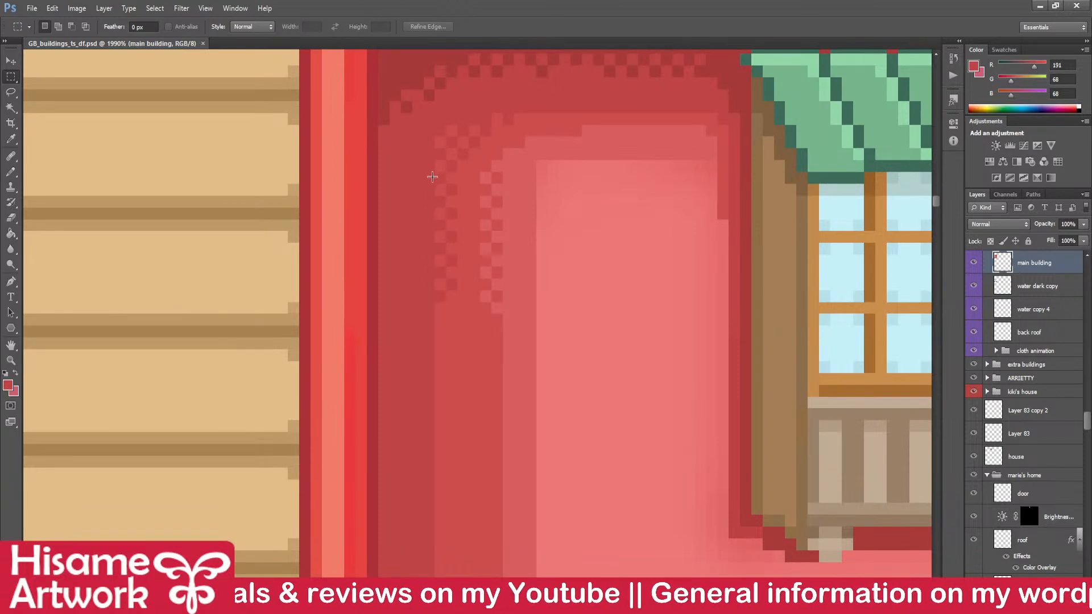
left_click_drag(505, 290, 506, 291)
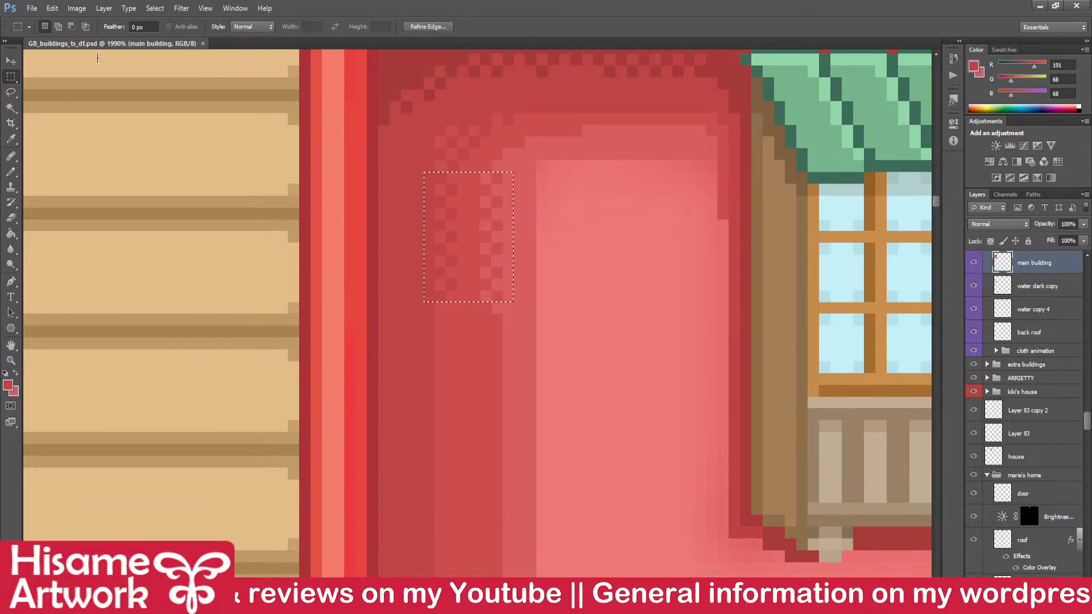
left_click(15, 60)
left_click_drag(474, 233, 468, 368)
left_click_drag(470, 441, 484, 169)
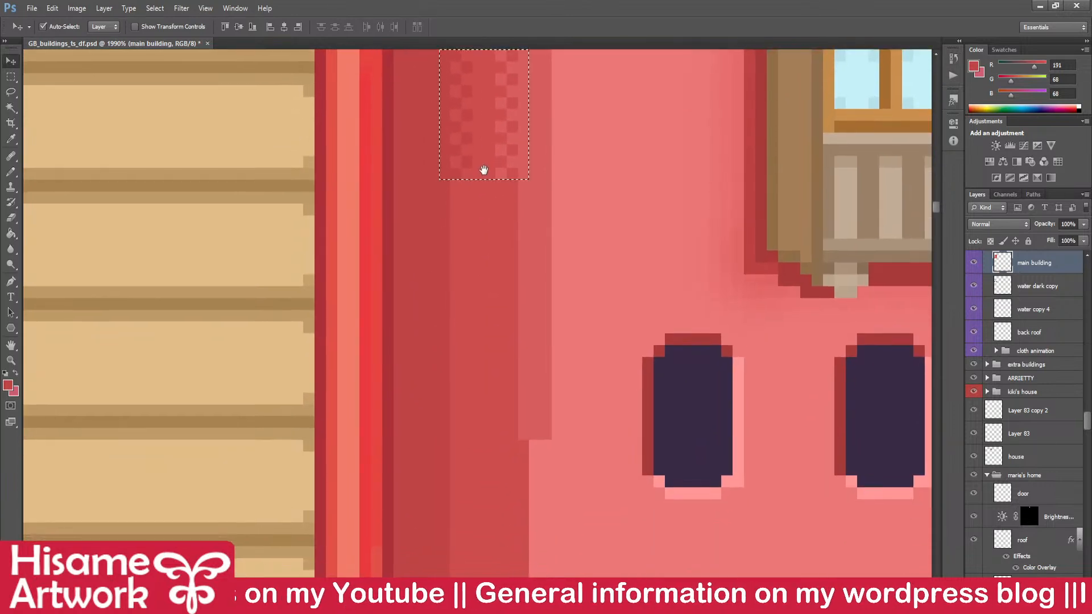
left_click_drag(487, 125, 458, 480)
key("ctrl+d")
key("ctrl+s")
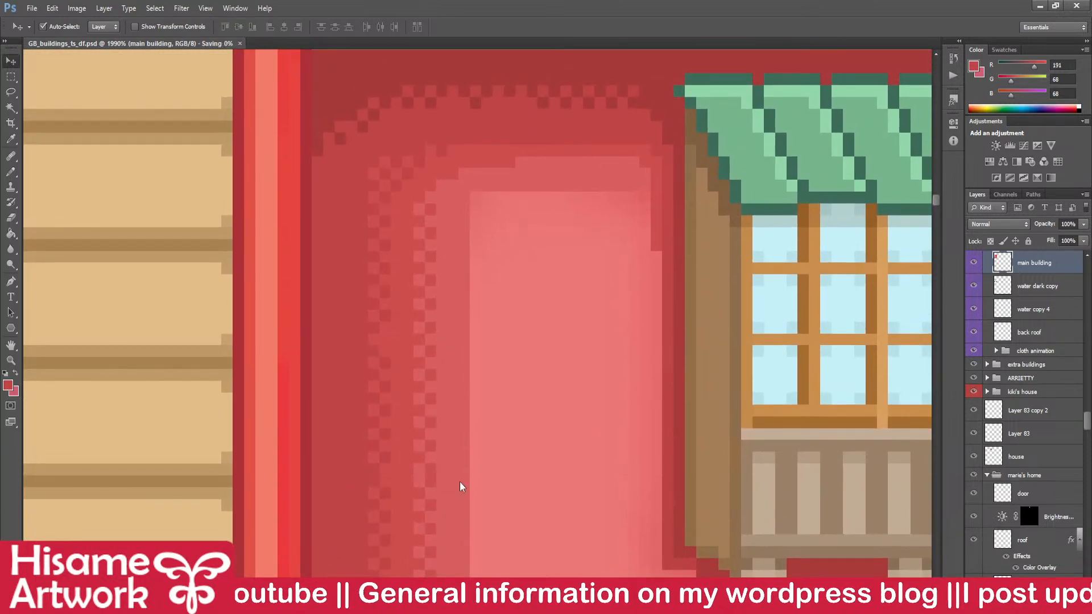
left_click_drag(482, 397, 514, 326)
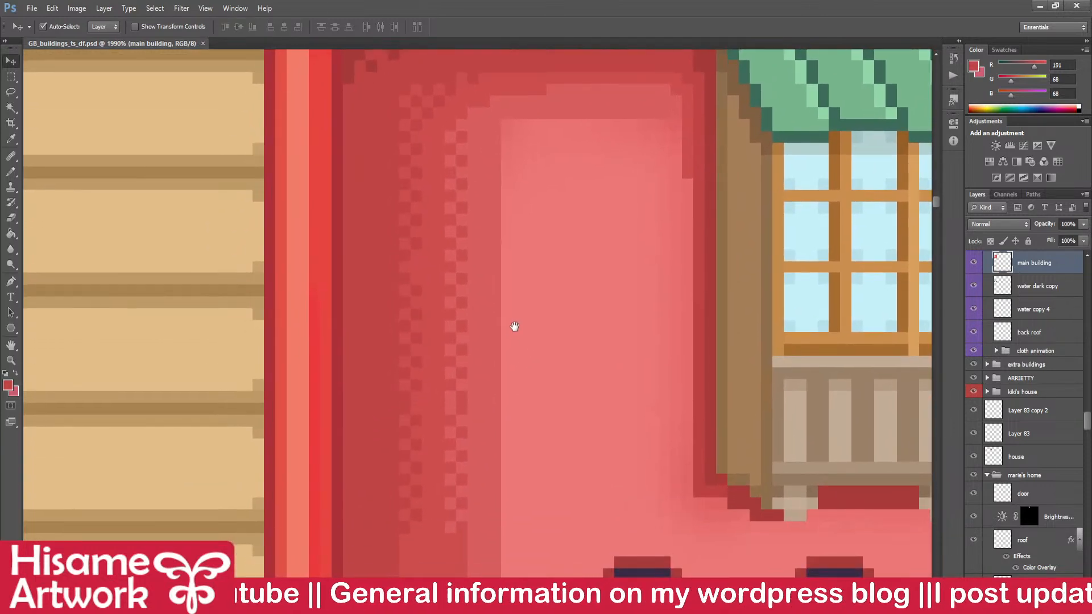
left_click(11, 171)
key("ctrl+shift+d")
key("ctrl+t")
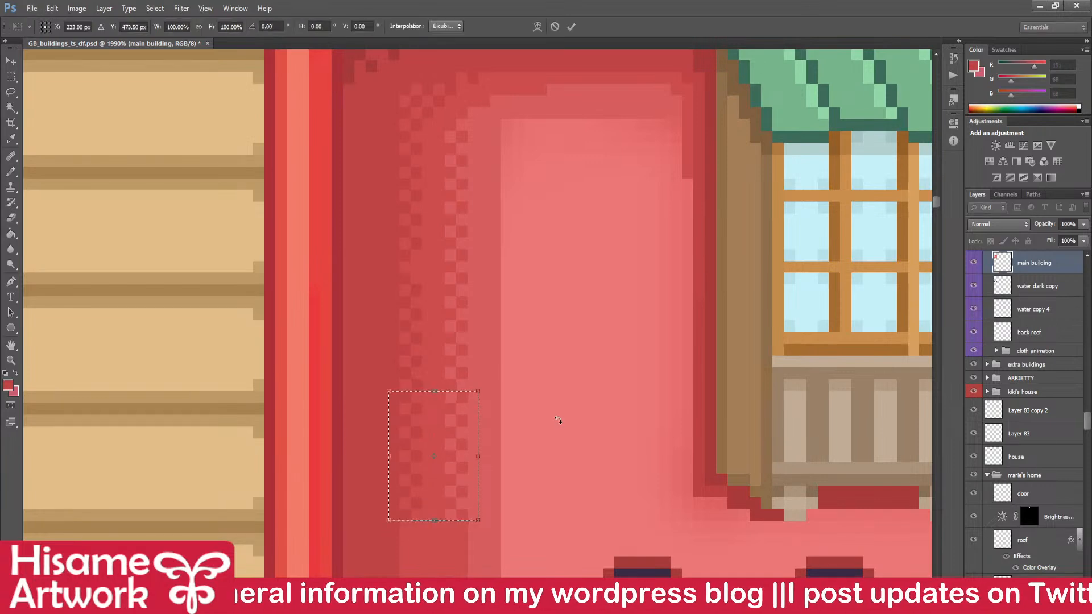
key("Return")
key("ctrl+d")
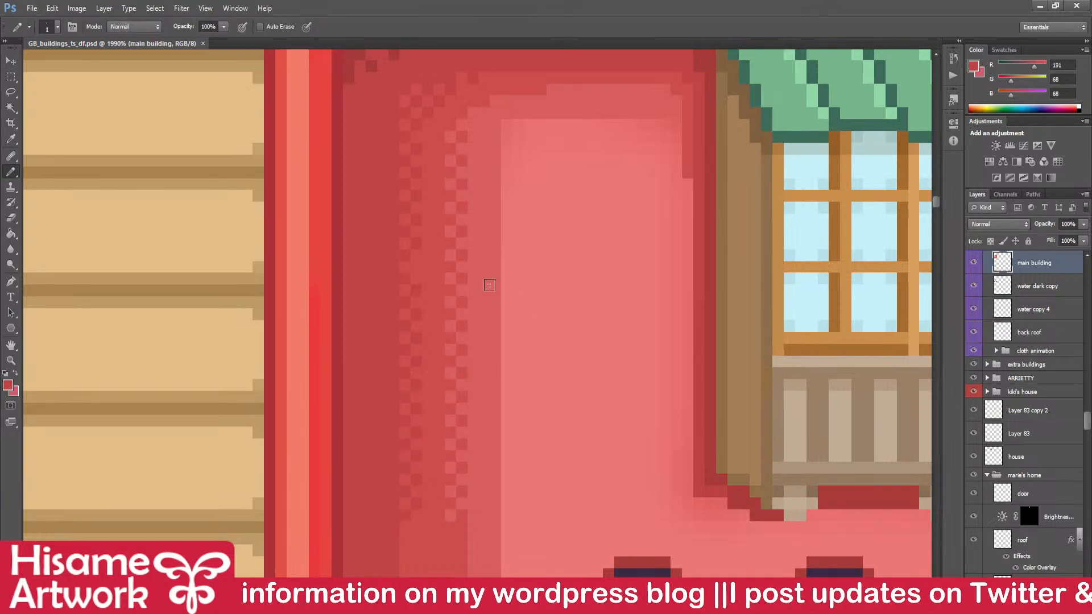
left_click(401, 259, "alt")
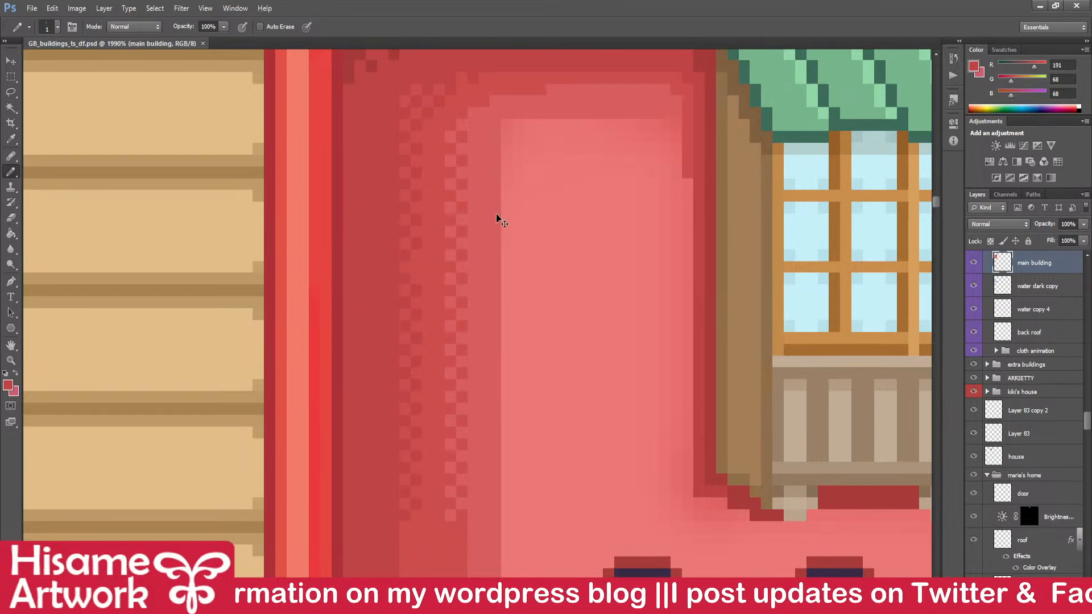
scroll(392, 236, "up", 5)
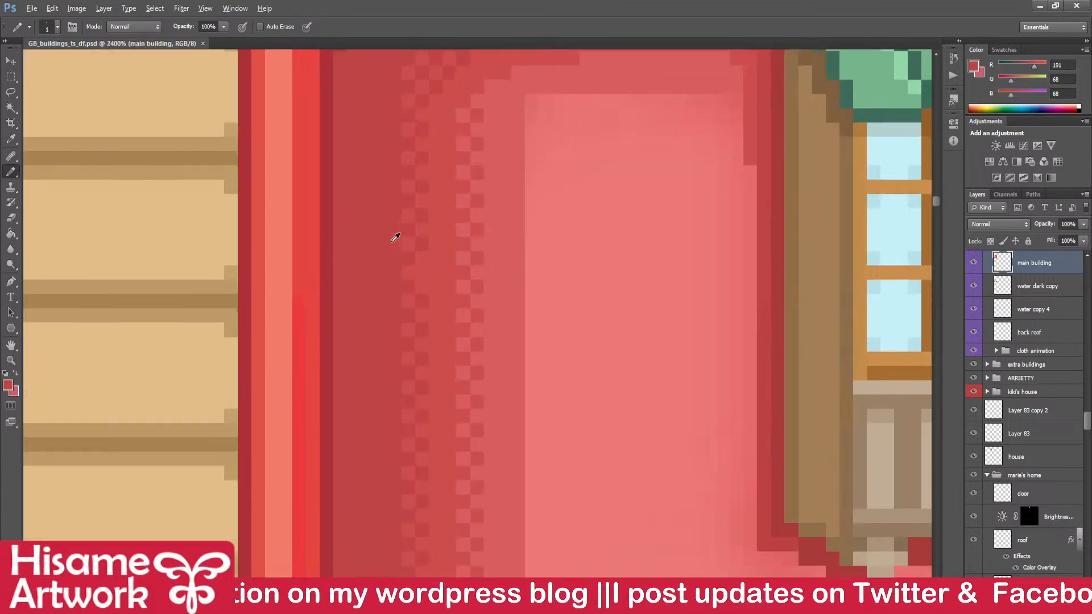
scroll(428, 279, "down", 10)
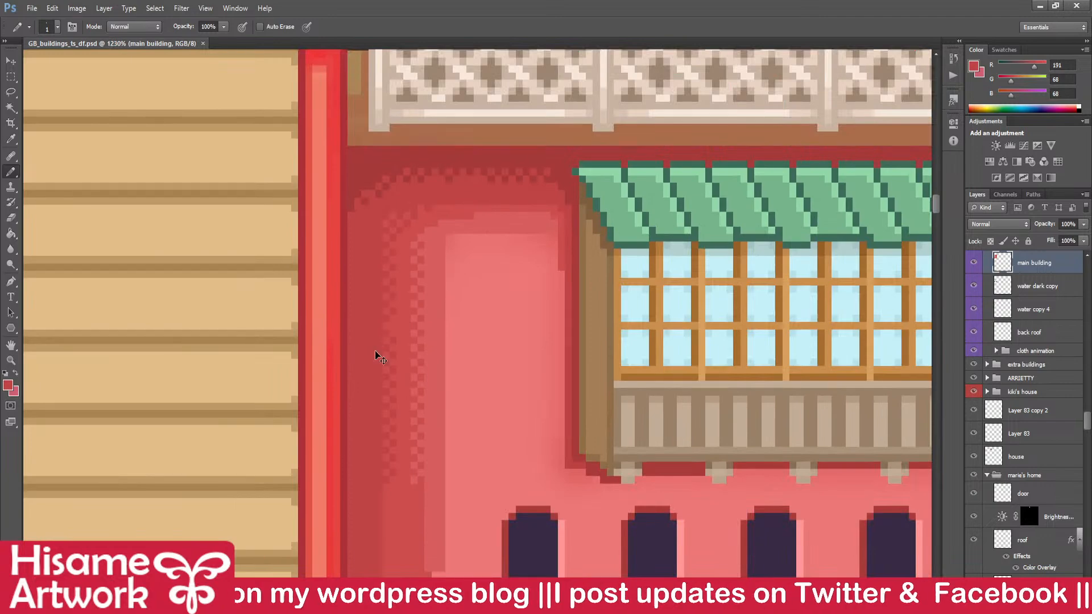
scroll(528, 216, "down", 8)
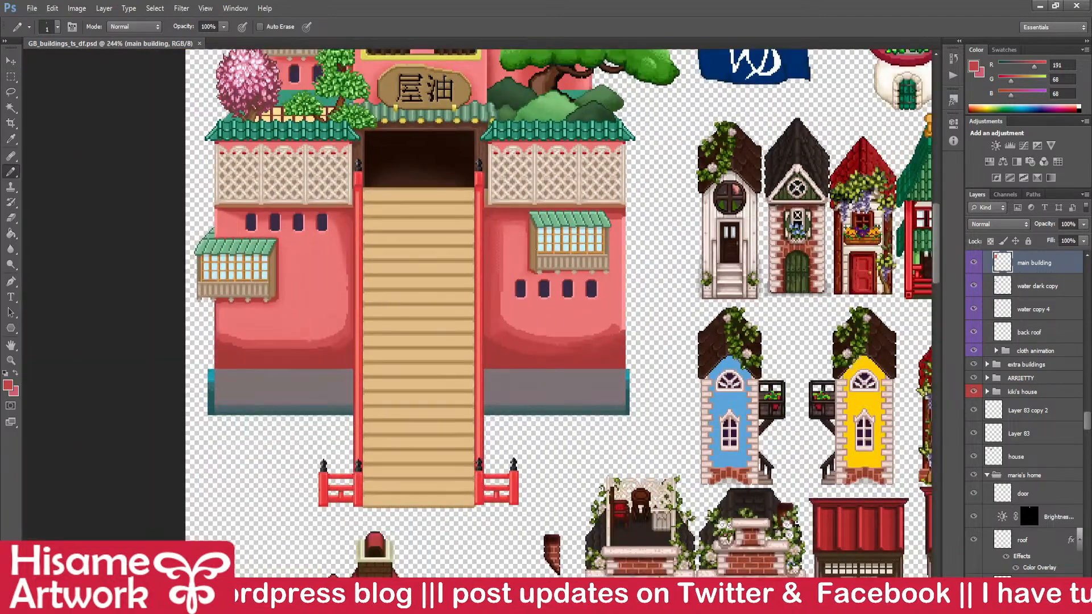
scroll(556, 247, "up", 6)
scroll(509, 165, "up", 4)
left_click(496, 172, "alt")
mouse_move(503, 265)
left_mouse_down()
mouse_move(500, 316)
mouse_move(501, 273)
left_mouse_up()
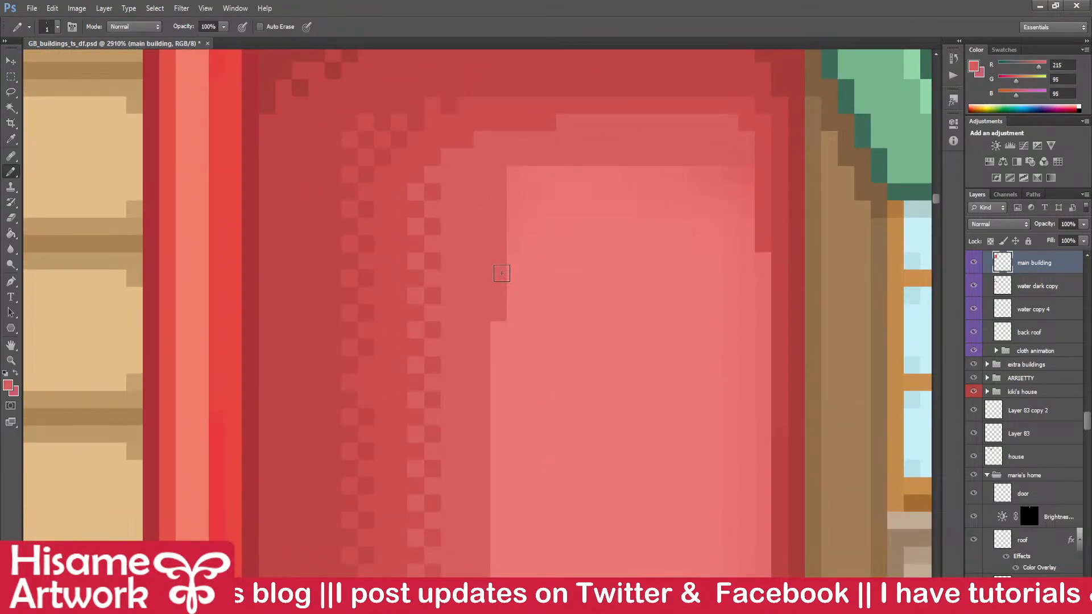
key("ctrl+z")
- Paint over the blurred edges of the lightest wall area with a 2-pixel pencil in flat RGB 236, 120, 120
left_click(506, 347, "alt")
key("bracketright")
left_click(515, 192)
left_click(742, 189, "shift")
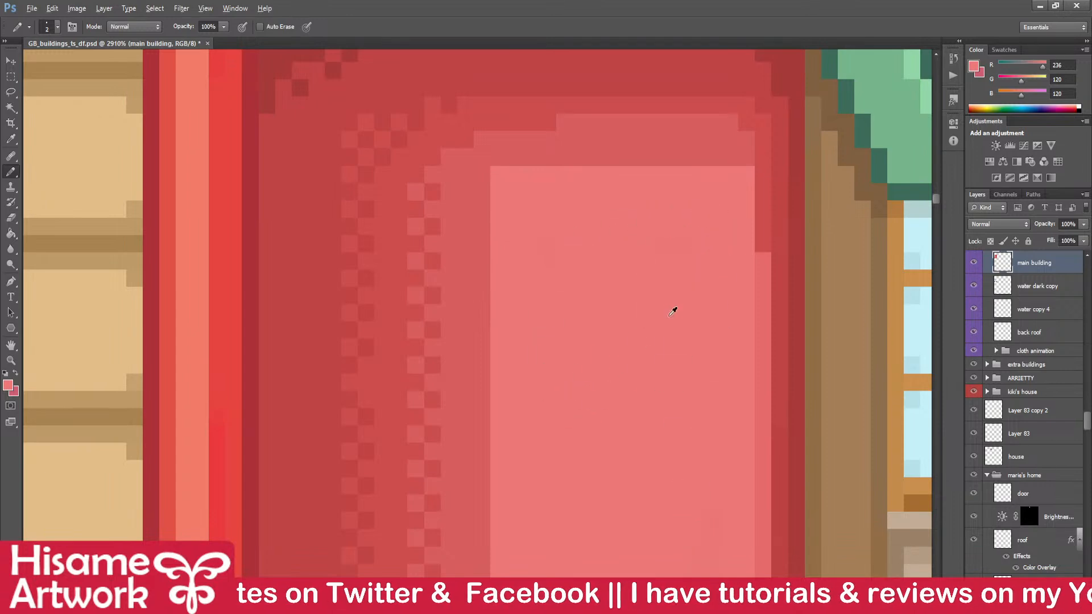
scroll(671, 307, "down", 3)
scroll(689, 443, "up", 3)
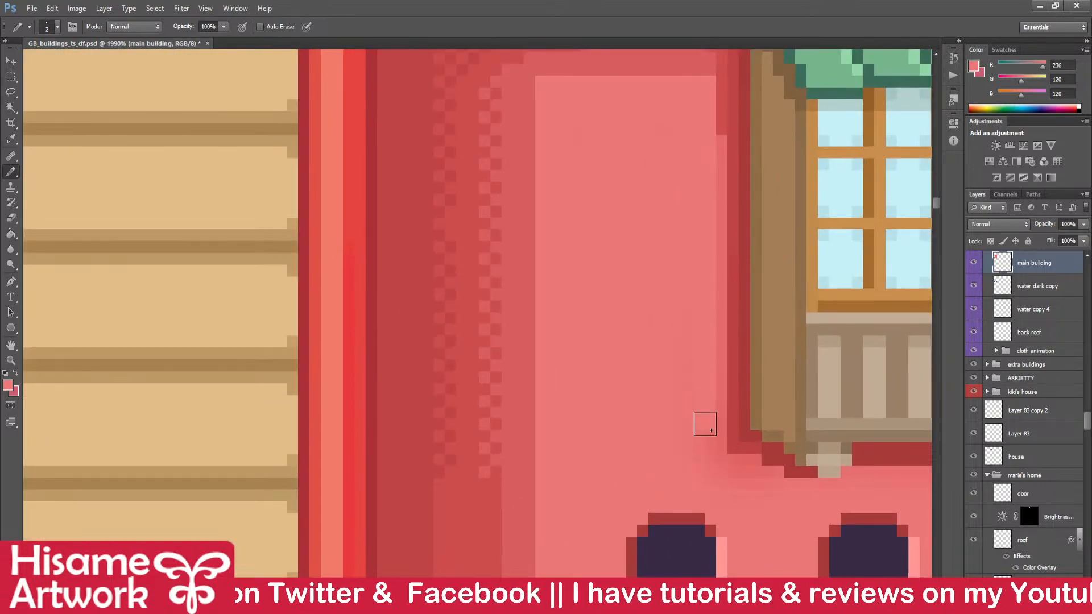
left_click_drag(673, 199, 588, 428)
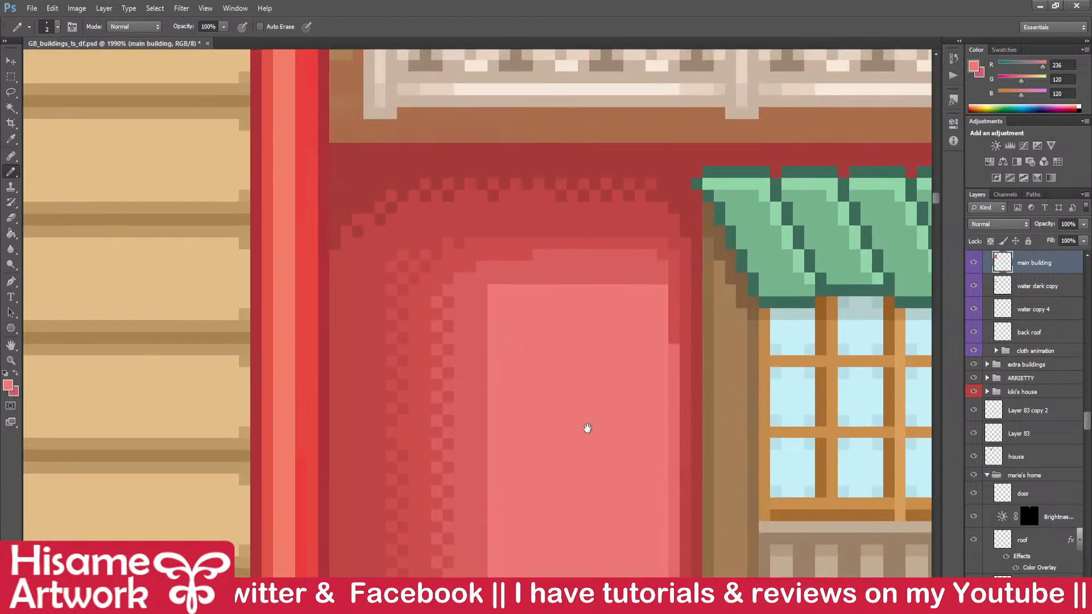
- Cut in the lightest wall area's top corners and upper window-side edge with a 1-pixel pencil in RGB 215, 95, 95, and save the file
scroll(449, 251, "up", 3)
left_click(463, 258, "alt")
left_click(468, 270)
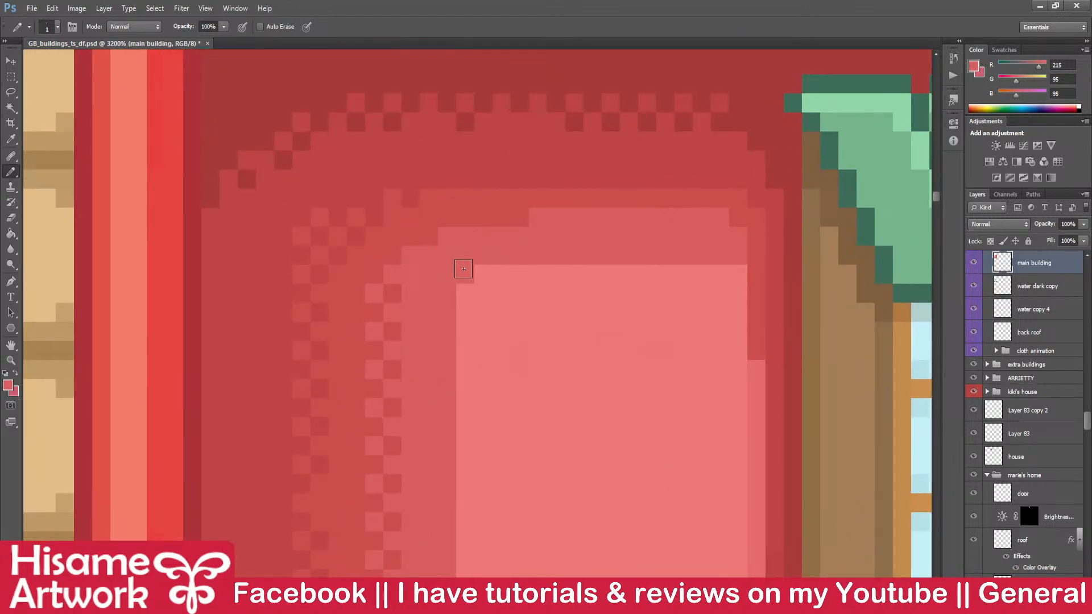
left_click(741, 272)
mouse_move(741, 276)
left_mouse_down()
mouse_move(738, 367)
mouse_move(678, 403)
mouse_move(671, 193)
left_mouse_up()
left_click(727, 128, "alt")
scroll(694, 310, "down", 6)
key("ctrl+s")
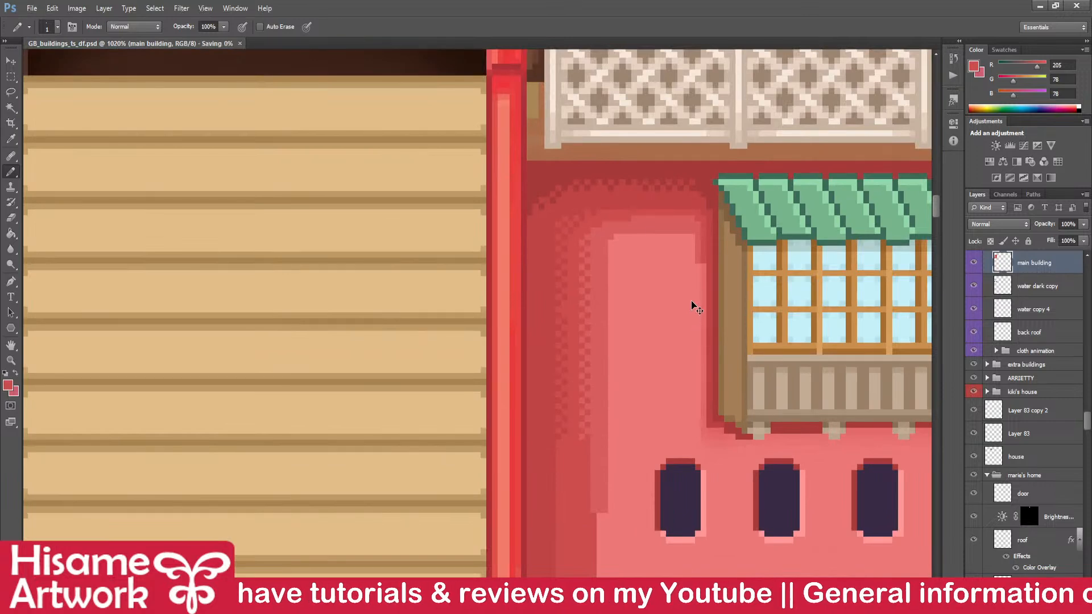
- Dither the stair-side edge of the lightest wall area with a column of alternating pixels in RGB 215, 95, 95
scroll(691, 290, "up", 4)
left_click(522, 223, "alt")
left_click(543, 243)
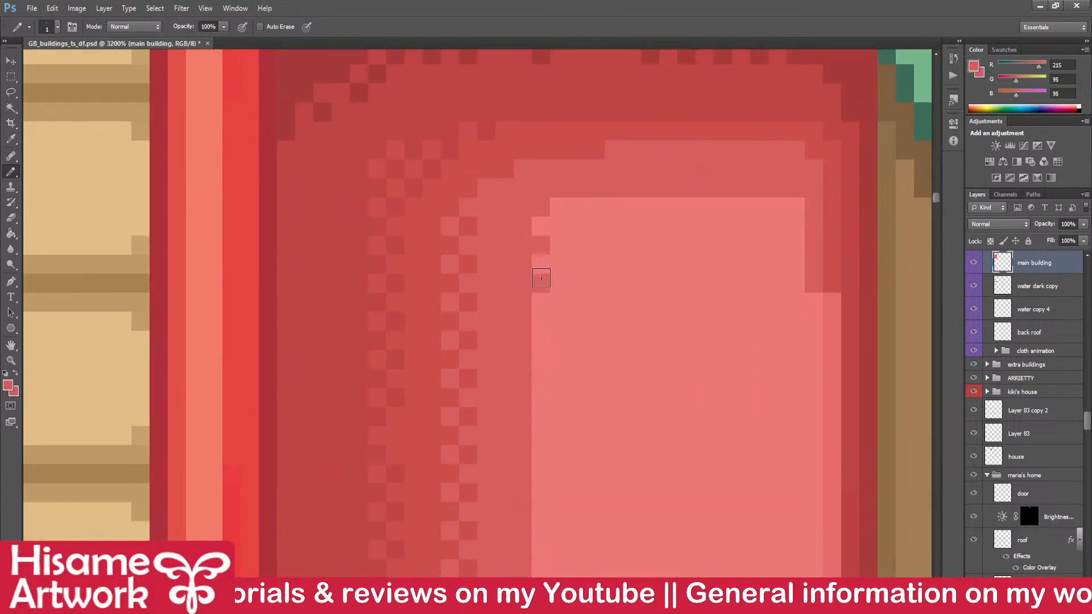
left_click(534, 318)
left_click(537, 357)
left_click(538, 392)
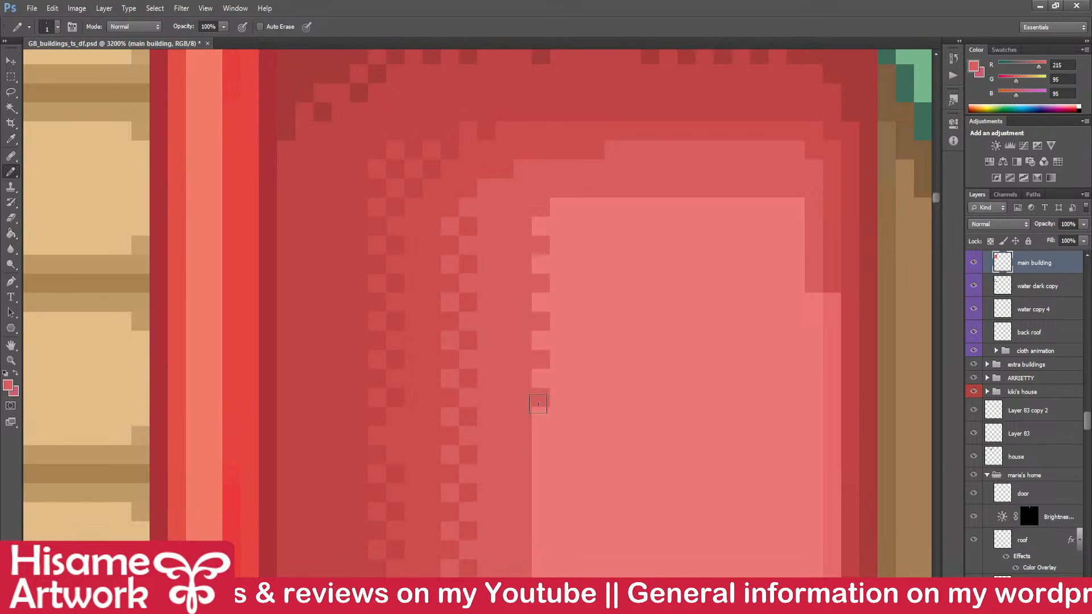
left_click_drag(540, 437, 576, 304)
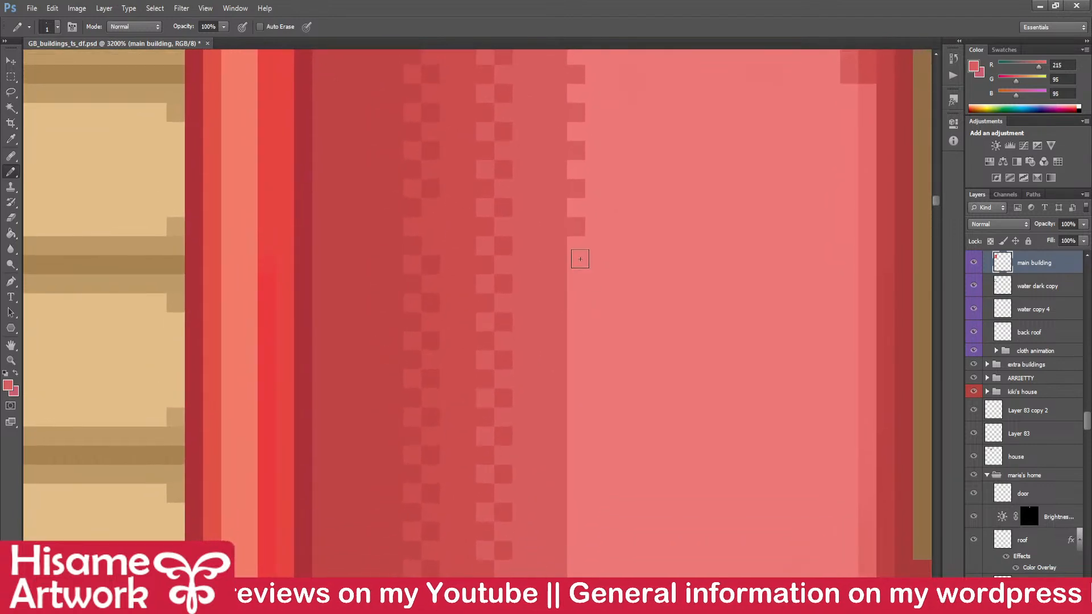
- Add a second, staggered column of RGB 215, 95, 95 pixels inside the lightest area's stair-side edge to form a checkerboard
left_click_drag(584, 115, 551, 307)
left_click(562, 219)
left_click(559, 257)
left_click(560, 333)
left_click(560, 371)
left_click(560, 410)
left_click(560, 448)
- Continue the dither along the top edge of the lightest wall area with alternating pixels in RGB 215, 95, 95
left_click(581, 199)
left_click(615, 200)
left_click(633, 200)
key("ctrl+z")
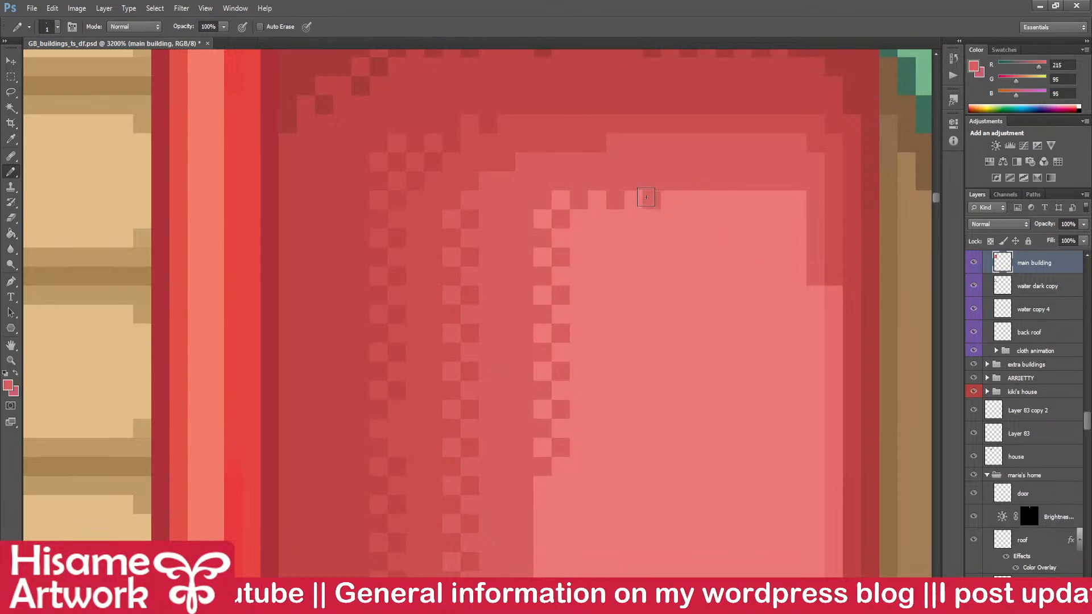
left_click_drag(557, 402, 622, 302)
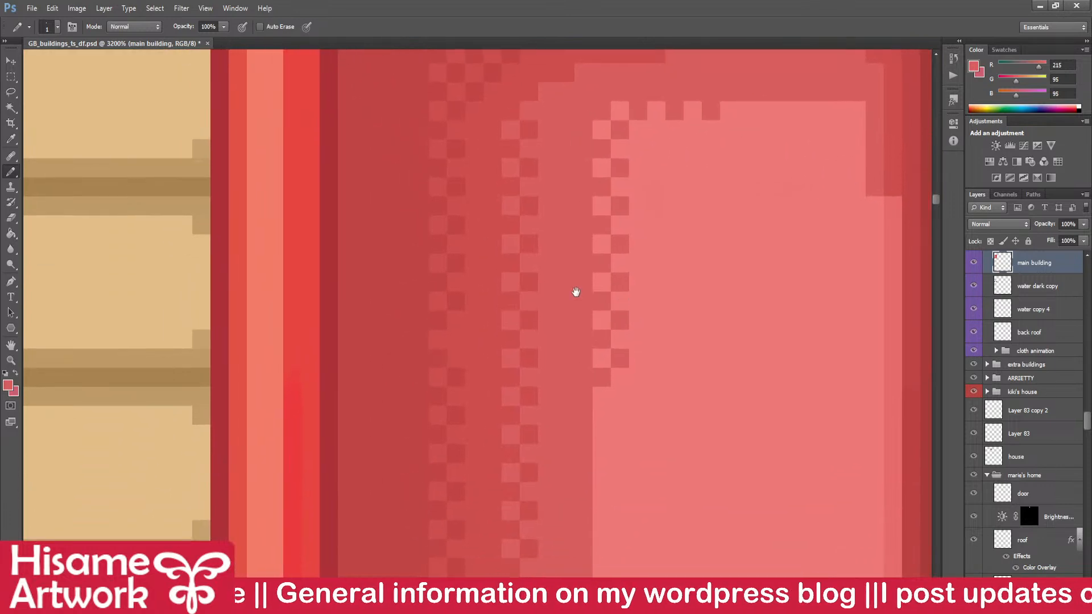
- Duplicate the checkerboard block on the lightest area's stair-side edge directly below itself to extend the dither downward, and save the file
left_click(10, 76)
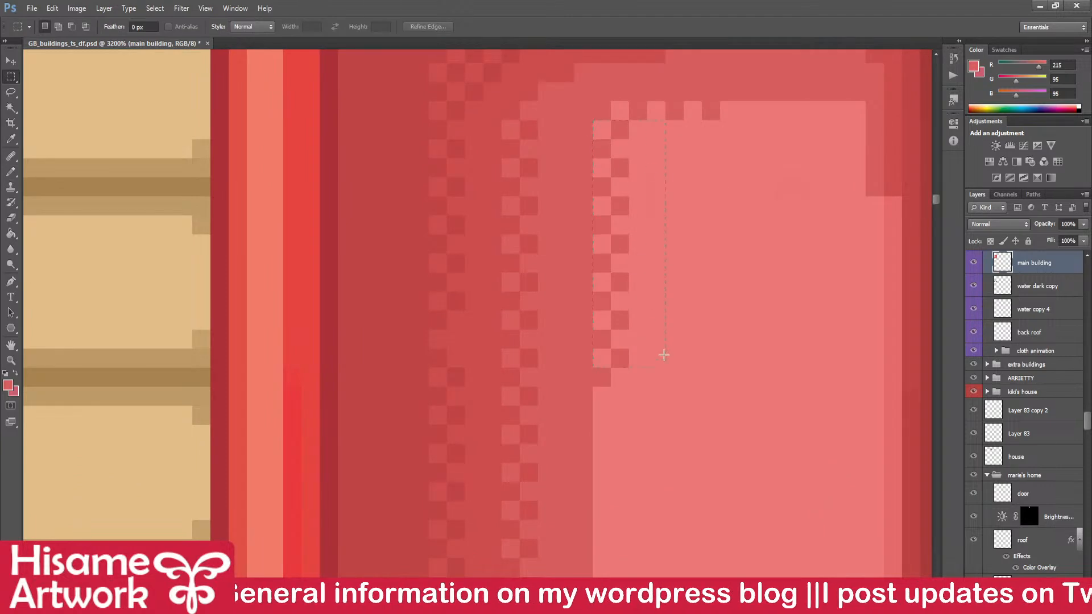
key("v")
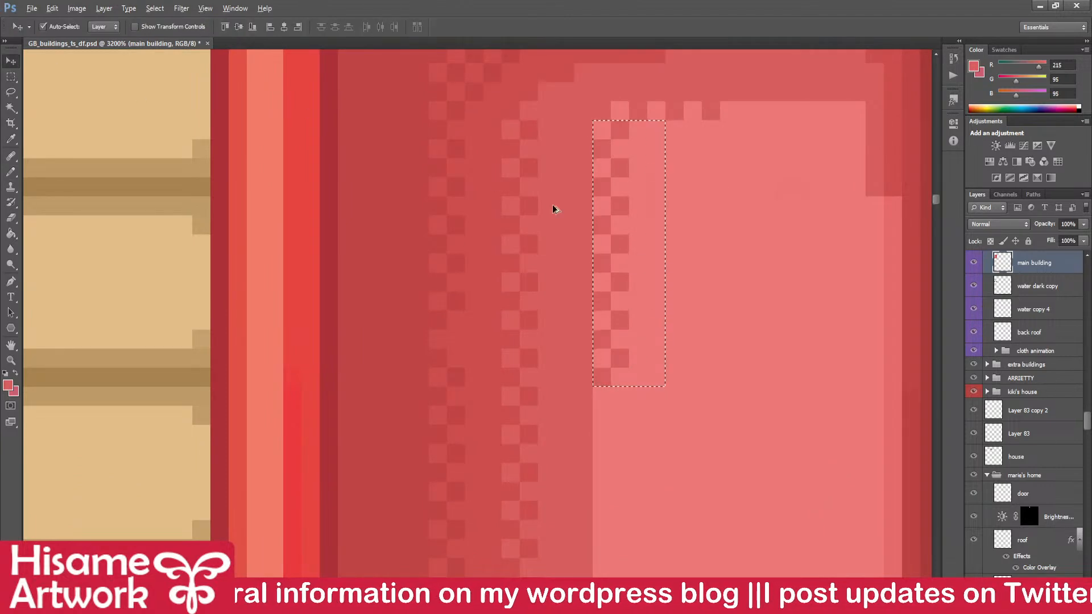
scroll(494, 181, "down", 2)
left_click_drag(620, 259, 563, 156)
left_click_drag(537, 109, 531, 411)
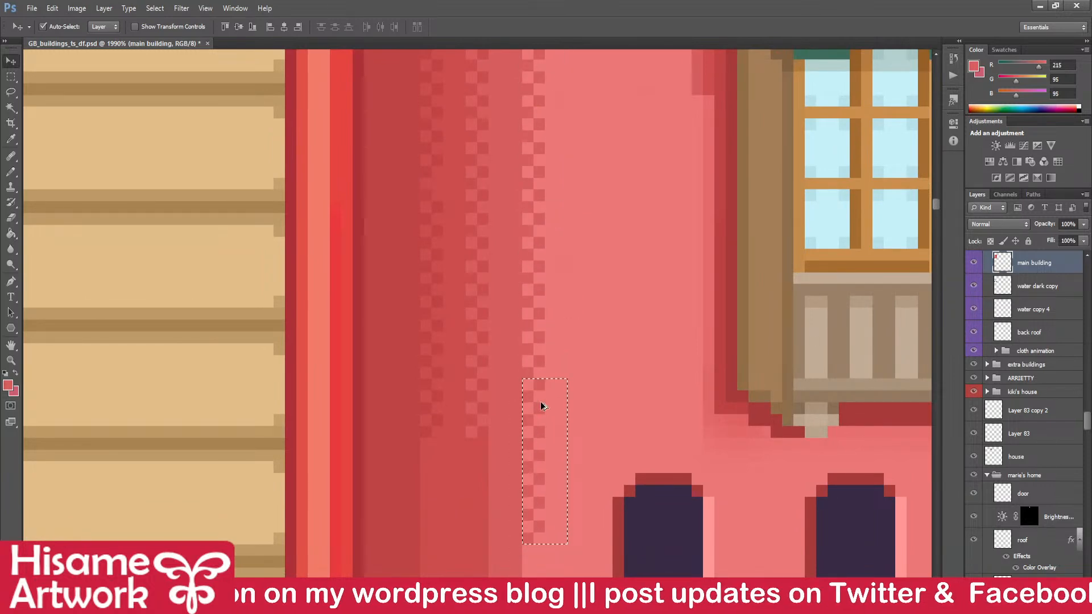
key("ctrl+d")
scroll(558, 301, "down", 6)
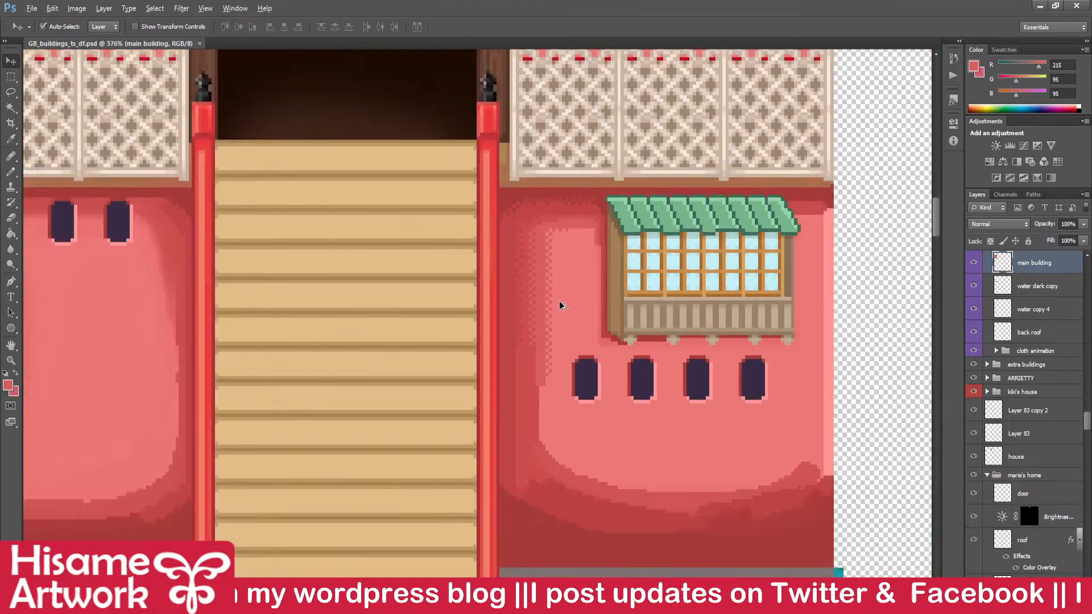
scroll(589, 312, "down", 2)
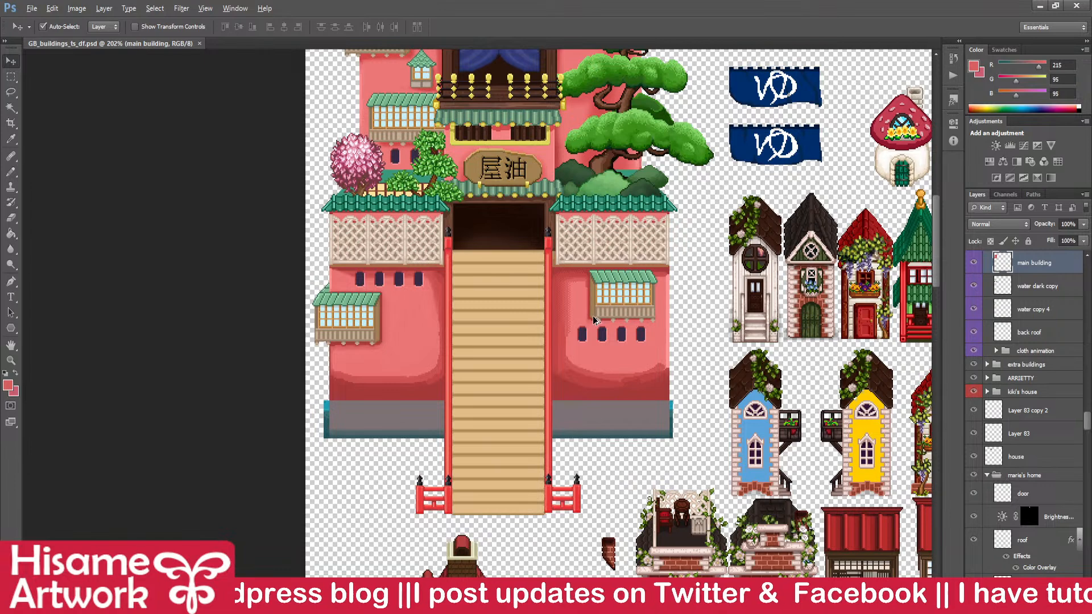
- Shift the dithered shading bands beside the stairs about 3 pixels toward the stairs, leaving the block's upper stair-side corner out of the selection
scroll(581, 307, "up", 2)
scroll(581, 305, "up", 2)
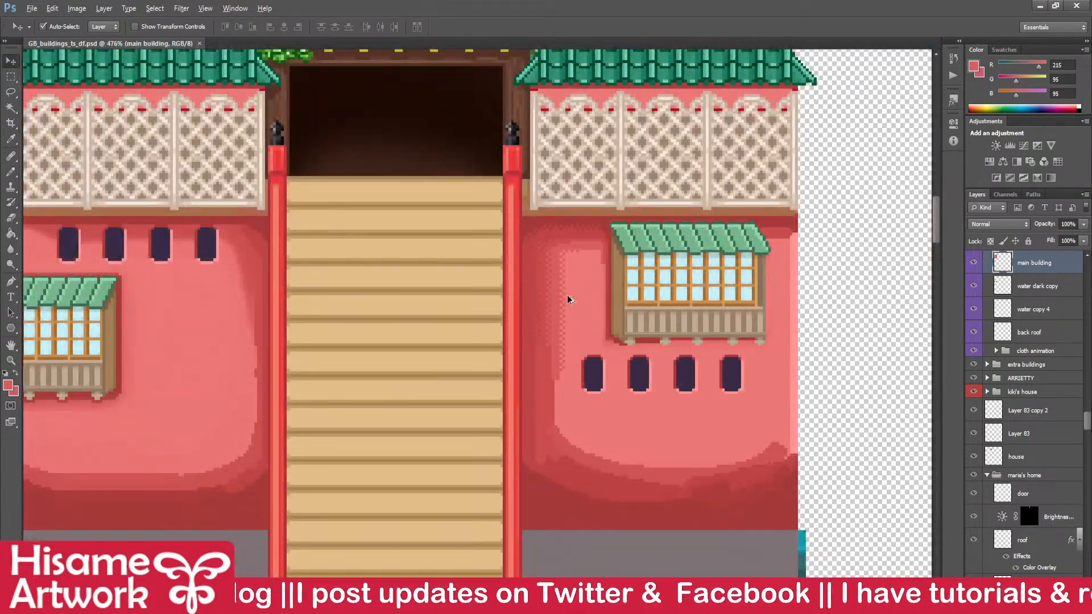
scroll(567, 295, "up", 1)
scroll(567, 295, "up", 2)
scroll(595, 267, "up", 2)
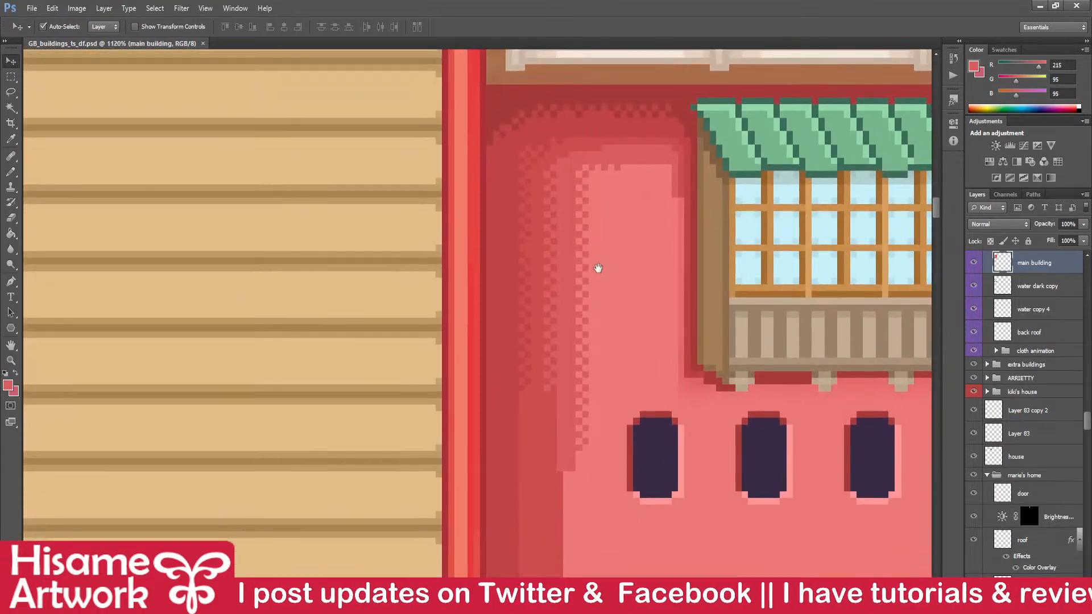
scroll(598, 267, "up", 1)
key("m")
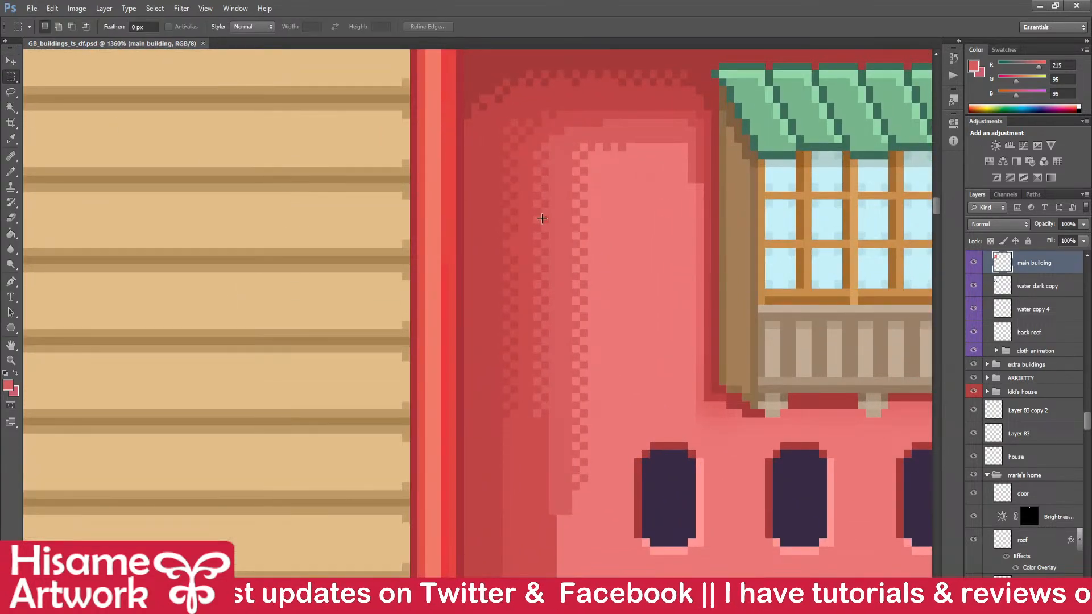
left_click_drag(494, 103, 626, 538)
left_click_drag(479, 87, 526, 120)
key("v")
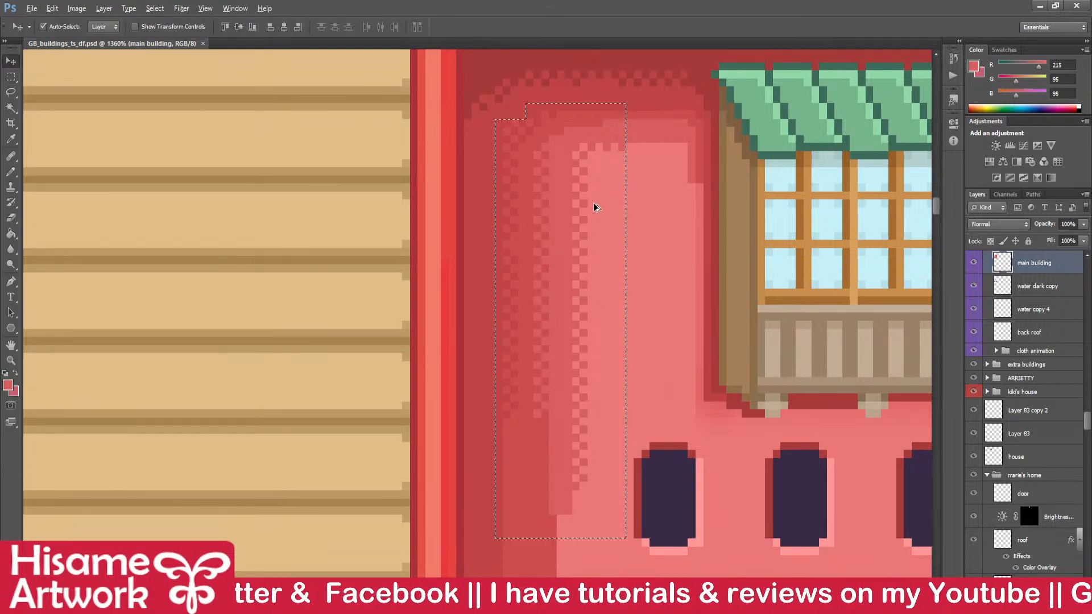
left_click_drag(540, 202, 521, 200)
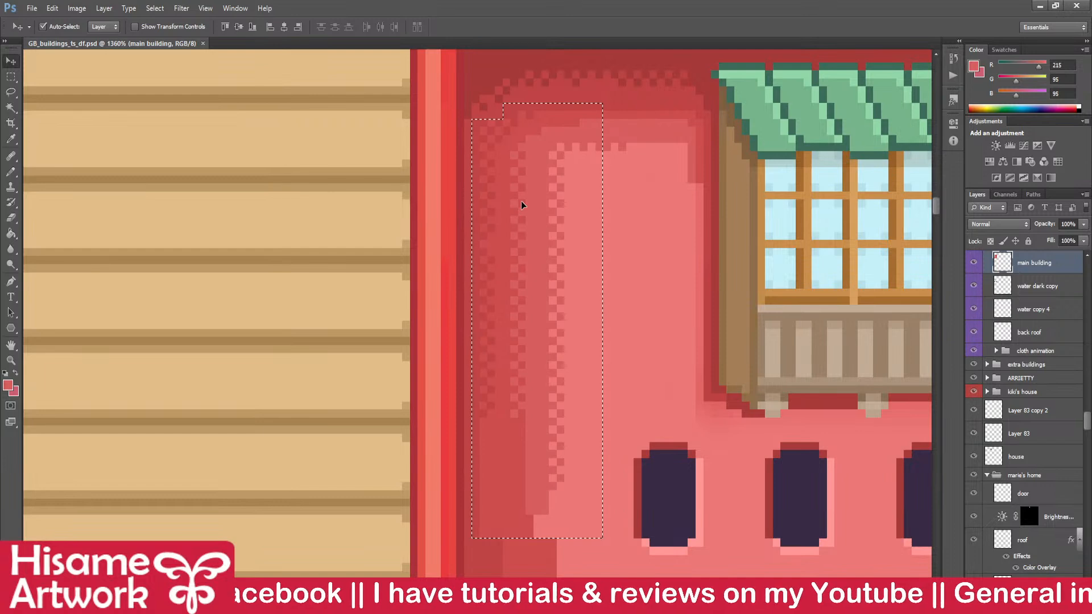
key("ctrl+d")
- Shift the two lighter bands, including the lightest area's dithered edge, about 1 pixel toward the stairs, leaving out their top corner
key("m")
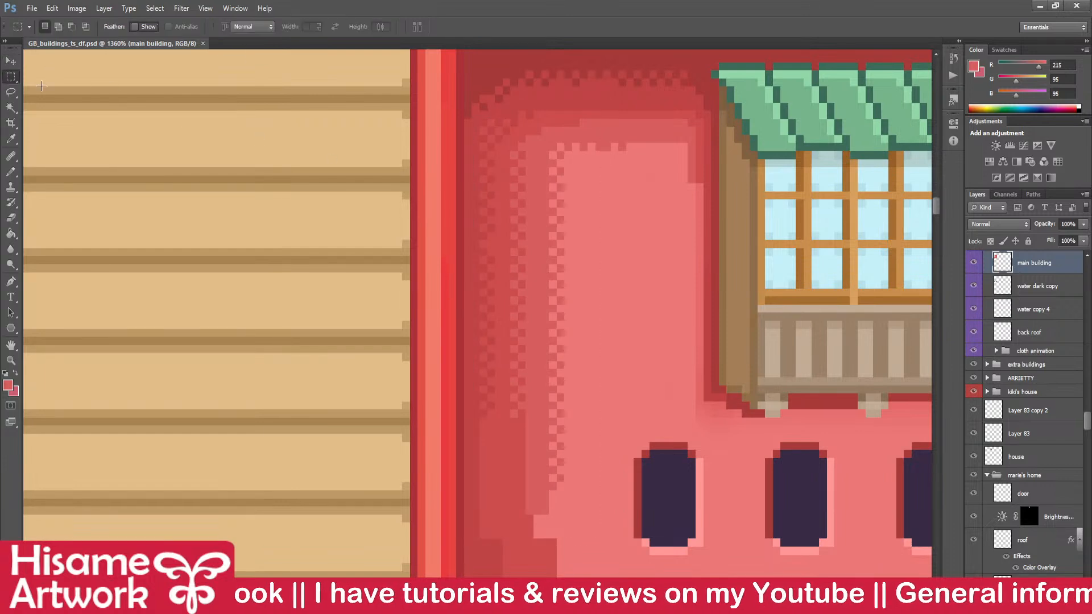
scroll(458, 186, "up", 1)
left_click_drag(524, 122, 588, 538)
key("Left")
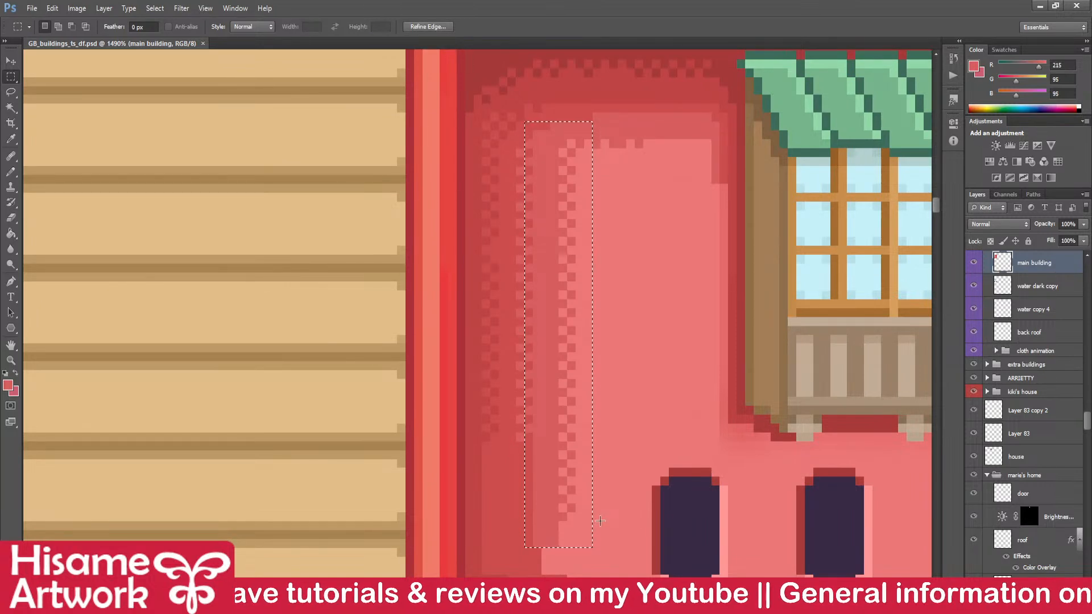
left_click_drag(512, 116, 532, 129)
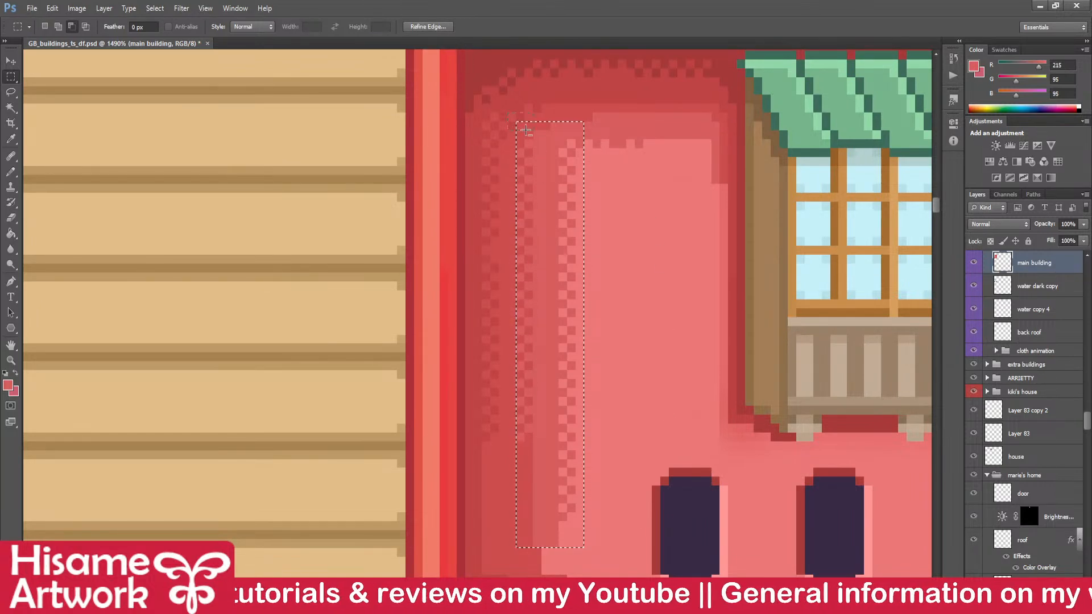
left_click(11, 61)
left_click_drag(551, 309, 540, 307)
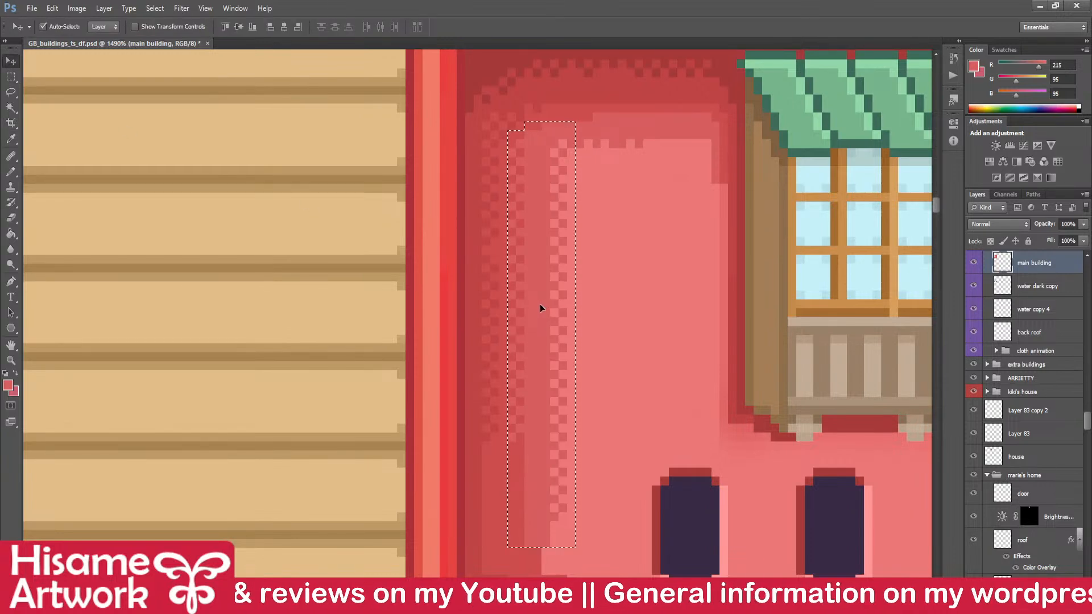
- Select only the lightest area's stair-side checkerboard strip and move it about 1 pixel toward the stairs
left_click(11, 76)
left_click(579, 123)
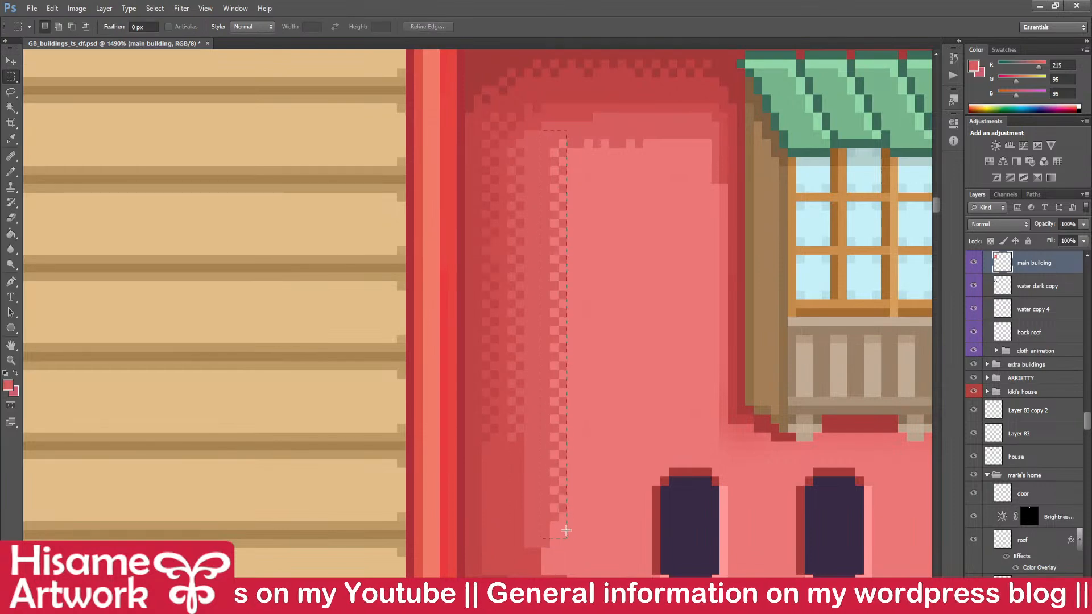
left_click(10, 60)
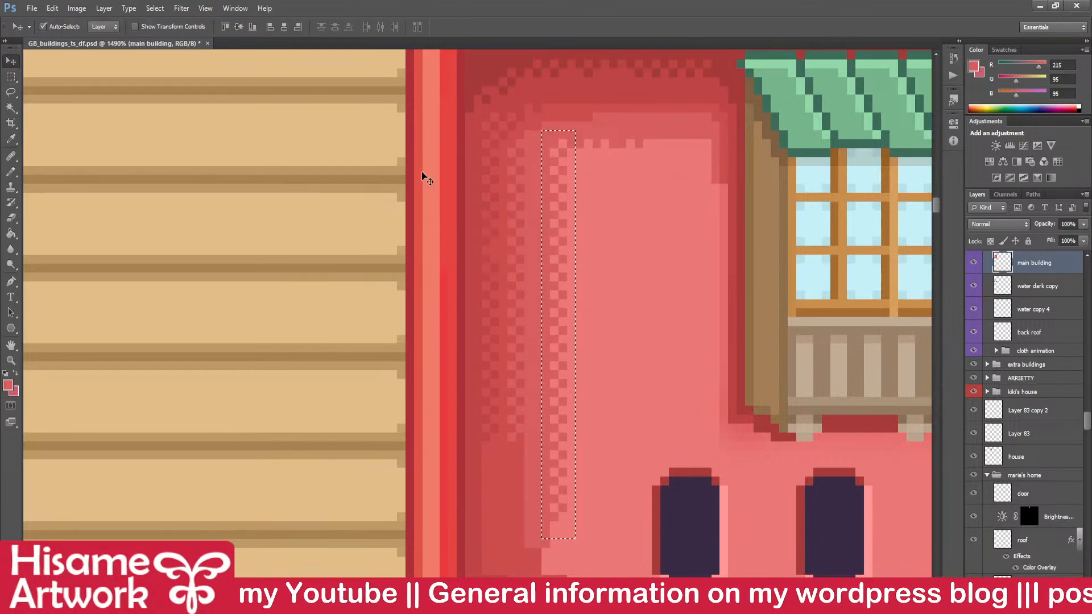
left_click_drag(567, 205, 558, 201)
- Examine the narrowed dither bands beside the stairs against the whole building and in close-up
scroll(578, 364, "down", 5)
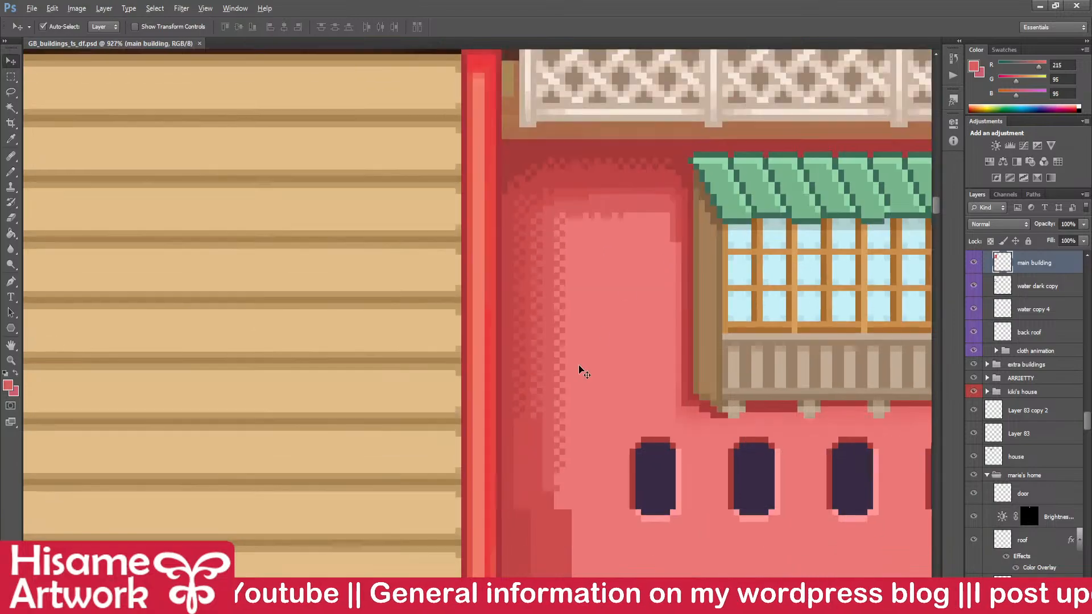
scroll(579, 364, "down", 3)
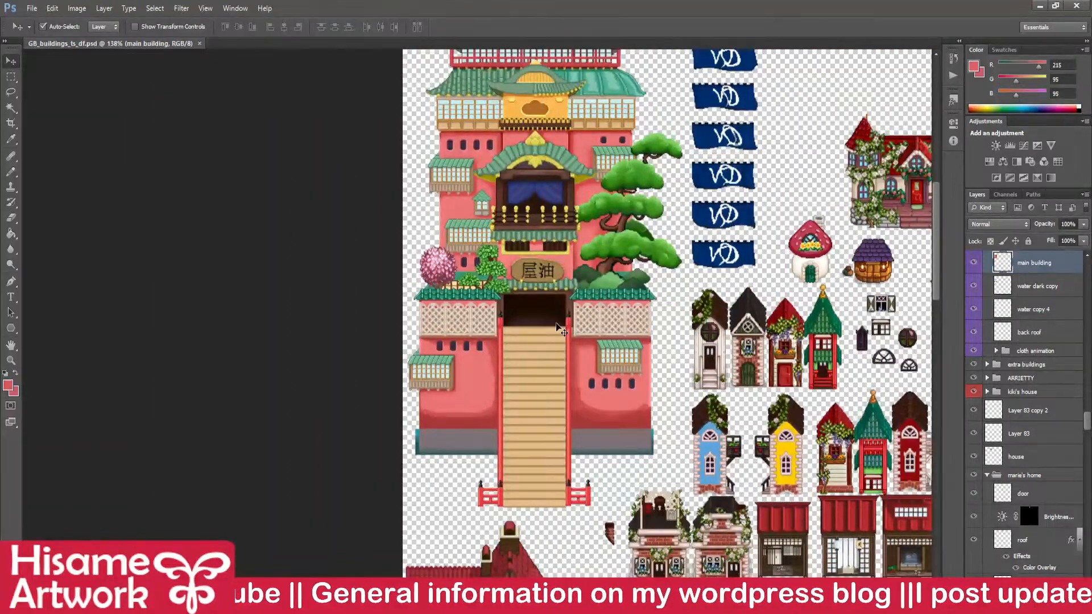
scroll(583, 389, "up", 1)
scroll(584, 389, "up", 2)
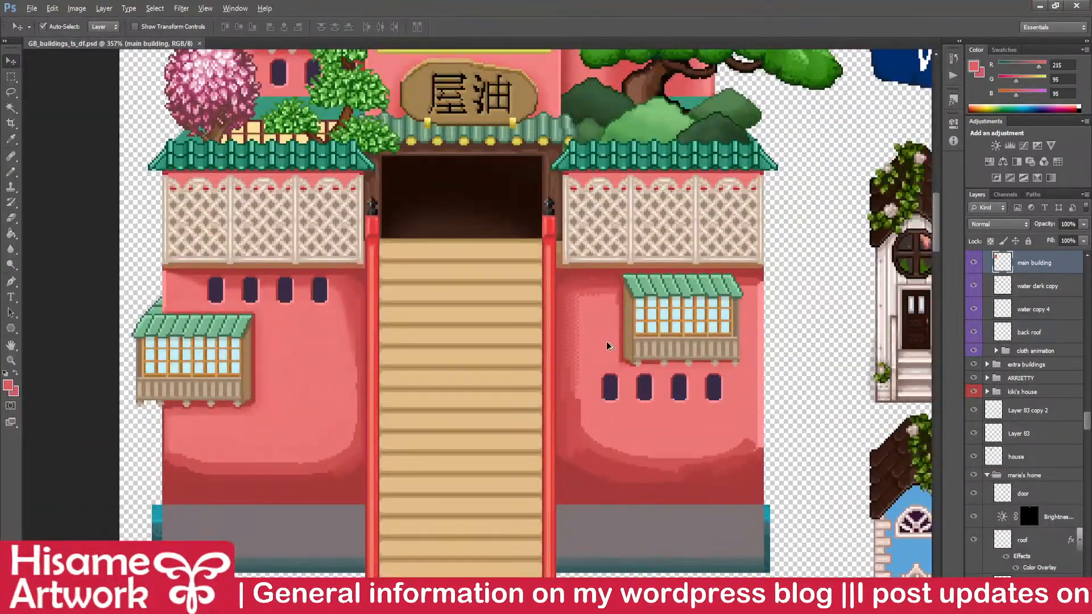
scroll(616, 367, "up", 5)
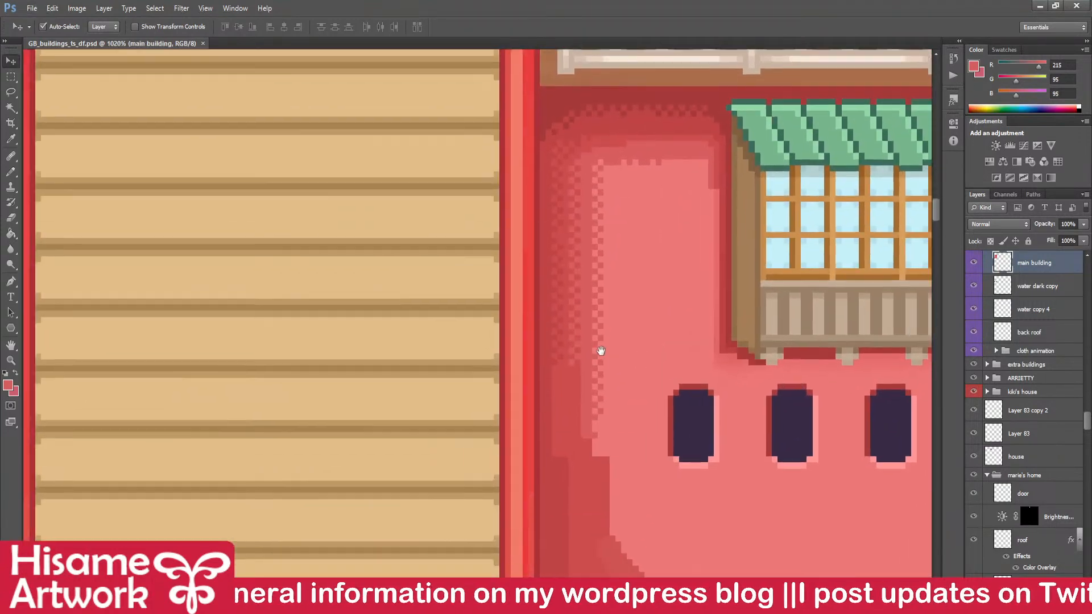
scroll(594, 239, "up", 2)
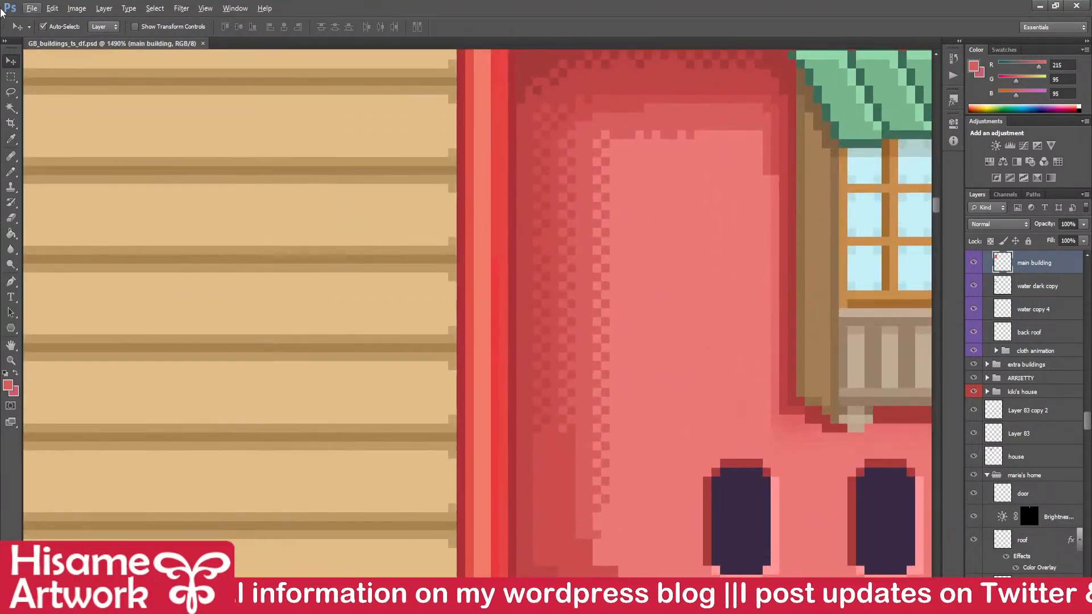
left_click(11, 76)
left_click_drag(617, 256, 581, 211)
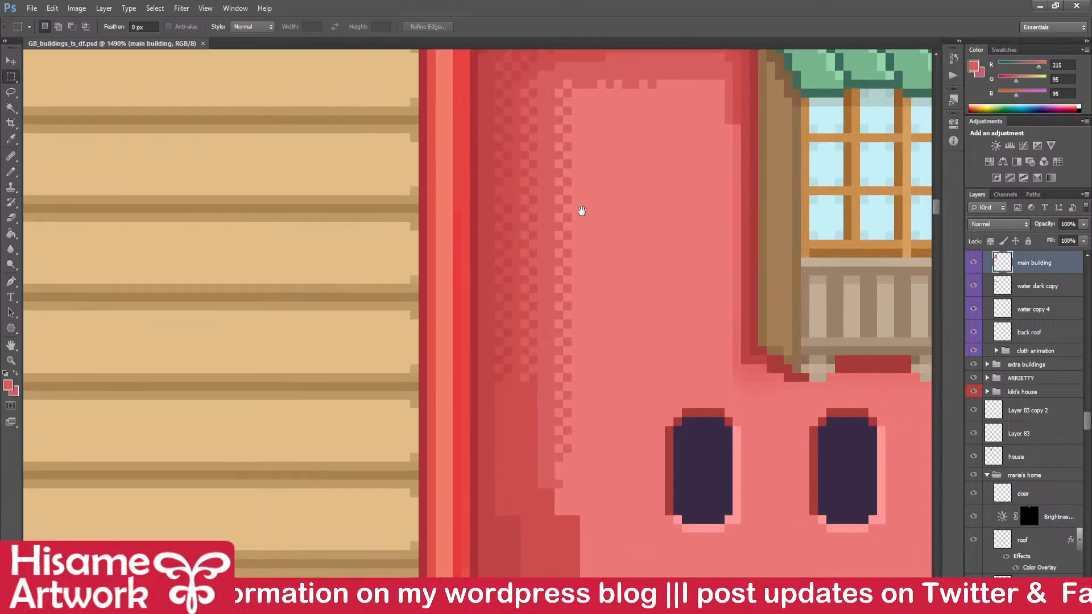
scroll(474, 487, "down", 4)
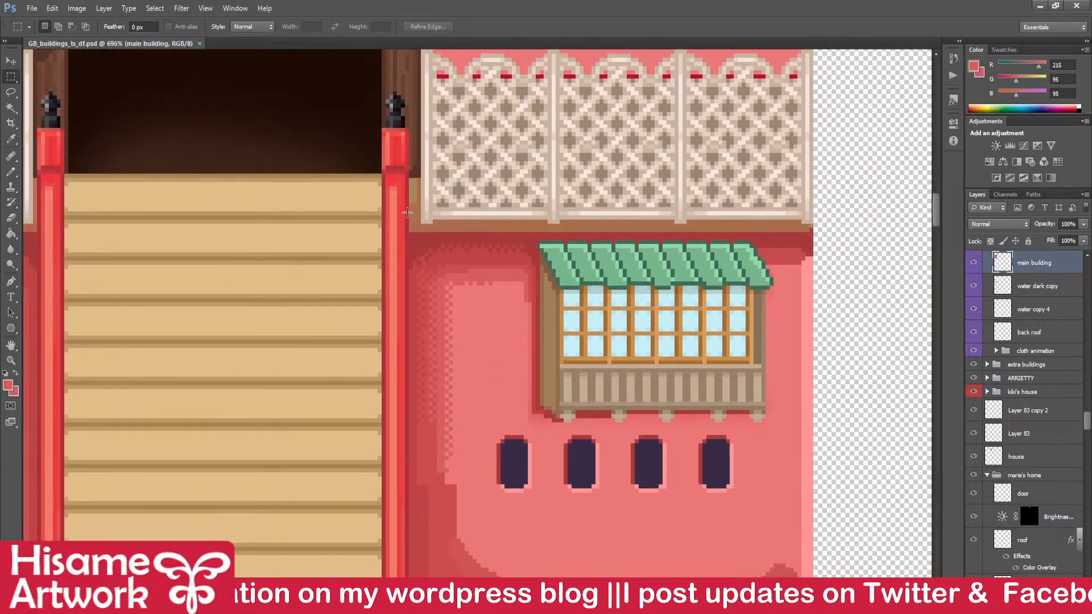
- Add alternating 1-pixel pencil dots in RGB 236, 120, 120 just above the top edge of the lightest wall area
scroll(509, 307, "up", 2)
scroll(509, 307, "up", 2)
left_click_drag(568, 298, 649, 417)
left_click(10, 171)
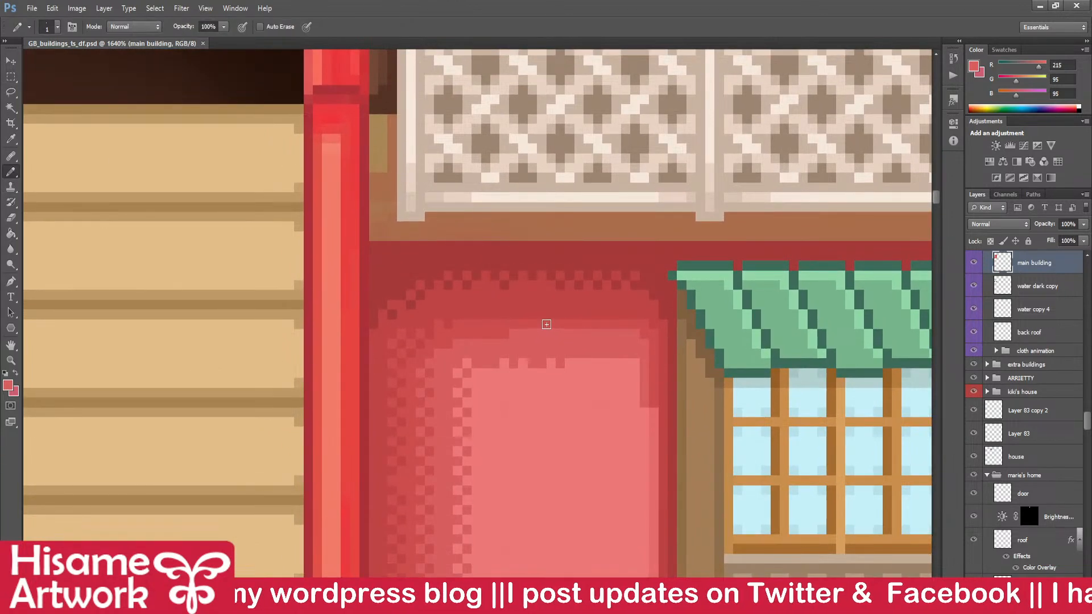
scroll(546, 324, "up", 3)
left_click(485, 364, "alt")
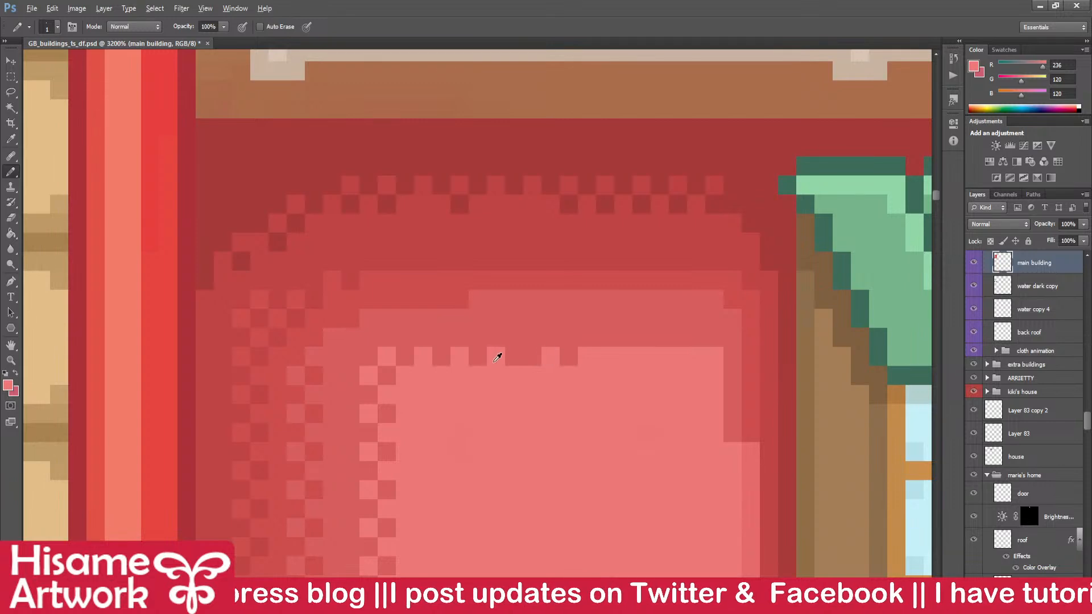
left_click(514, 337)
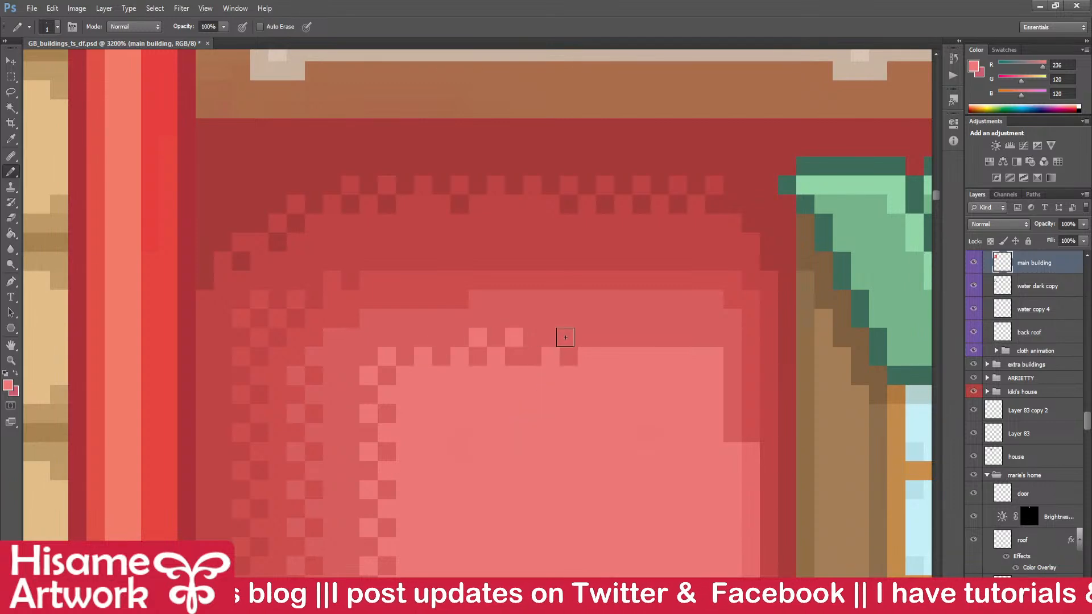
left_click(620, 338)
left_click(660, 338)
- Complete the lightest area's top-edge checkerboard with staggered pixels in RGB 215, 95, 95 and 236, 120, 120, and save the file
left_click(677, 337, "alt")
left_click(696, 357)
left_click(659, 356)
left_click(623, 356)
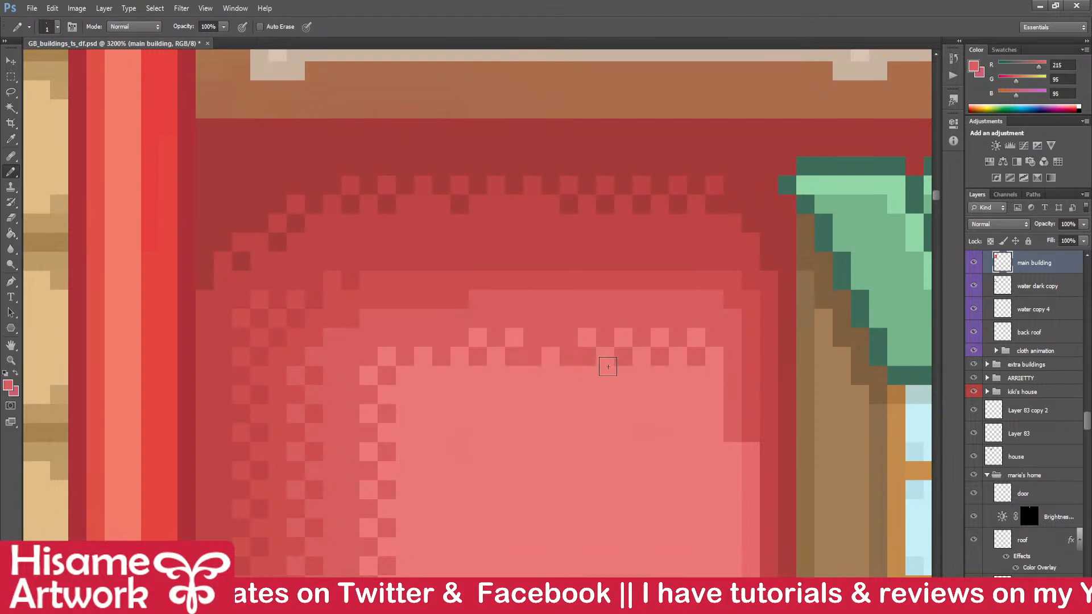
left_click(548, 340)
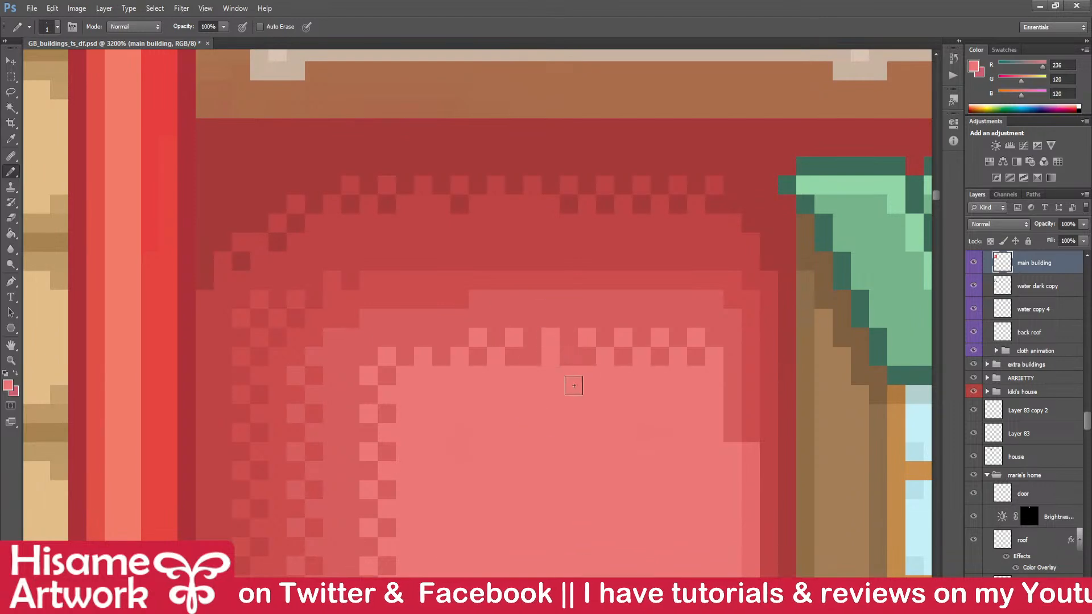
left_click(533, 357)
left_click(569, 356)
left_click(594, 353, "alt")
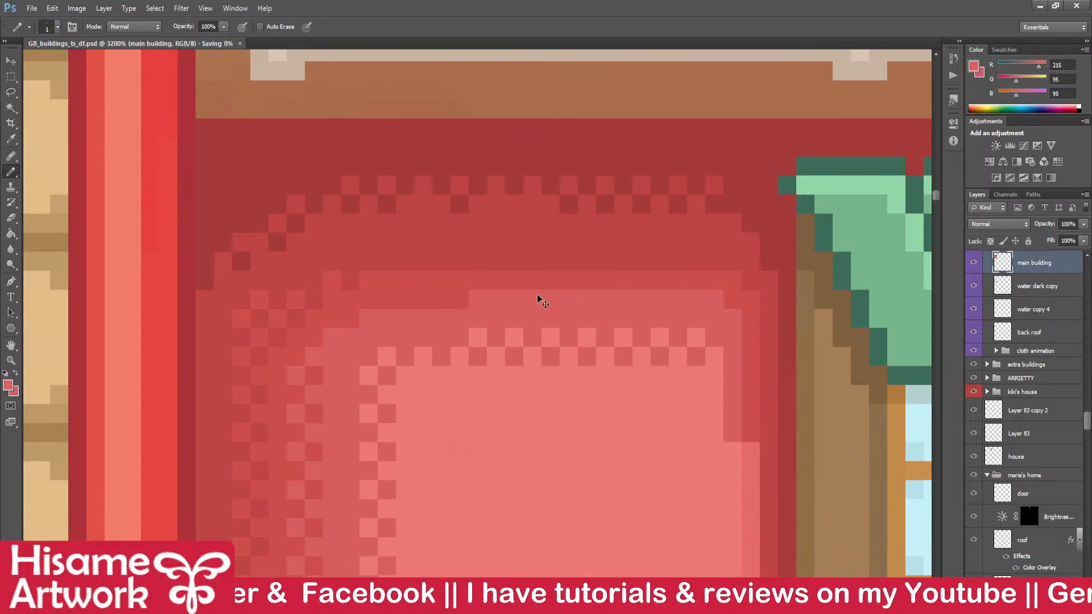
- Dither the top edge of the second-lightest band with alternating pixels in RGB 215, 95, 95 and 205, 78, 78
left_click(405, 297)
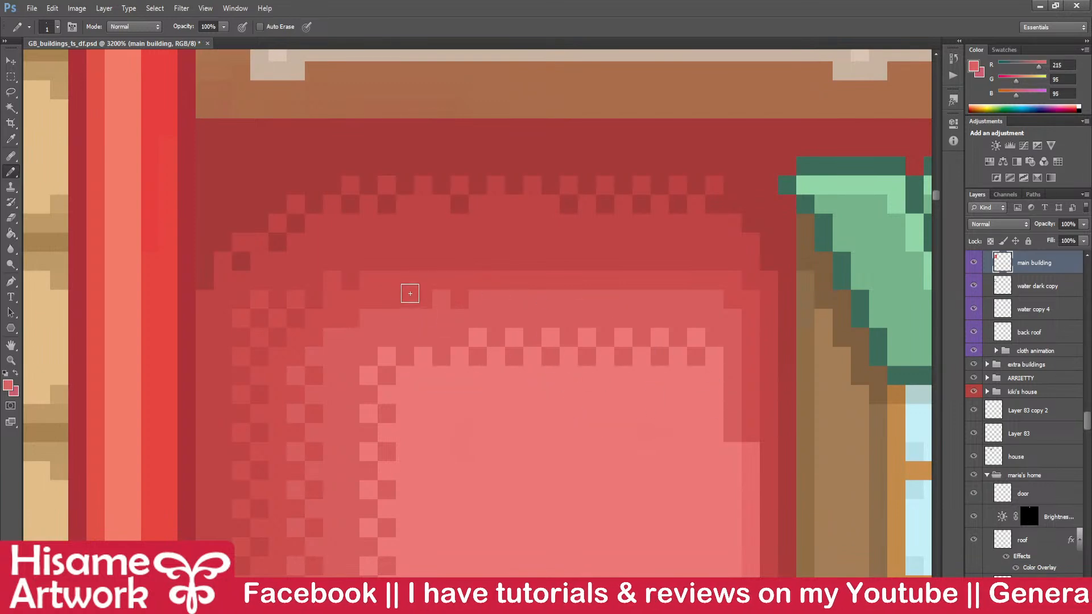
left_click(441, 298)
left_click(483, 276, "alt")
left_click(478, 298)
left_click(514, 299)
left_click(551, 299)
left_click(588, 298)
left_click(637, 300)
left_click(680, 299)
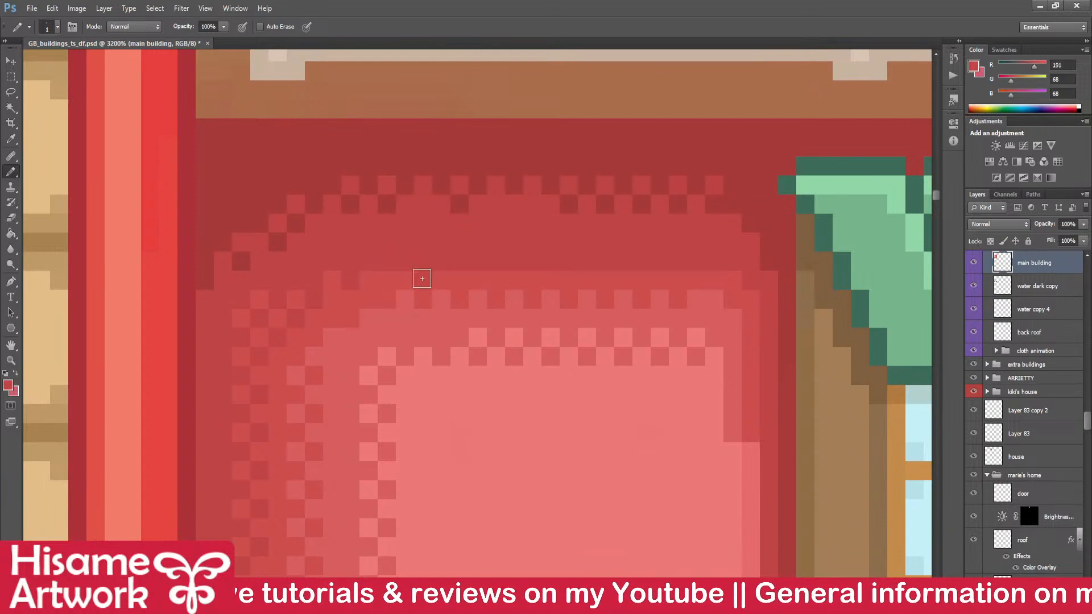
- Add alternating pixels in RGB 205, 78, 78 along the top edge of the next darker band, and save the file
left_click(409, 278, "alt")
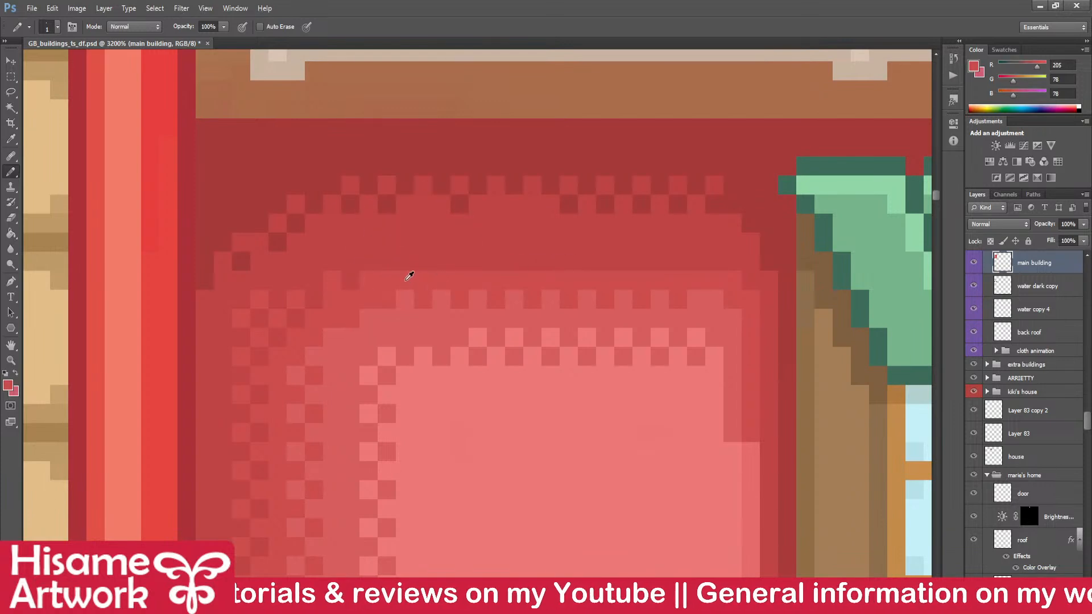
left_click(423, 261)
left_click(429, 277, "alt")
left_click(471, 275, "alt")
left_click(459, 262)
left_click(496, 261)
left_click(532, 260)
left_click(570, 262)
left_click(603, 260)
left_click(646, 259)
left_click(677, 259)
left_click(714, 260)
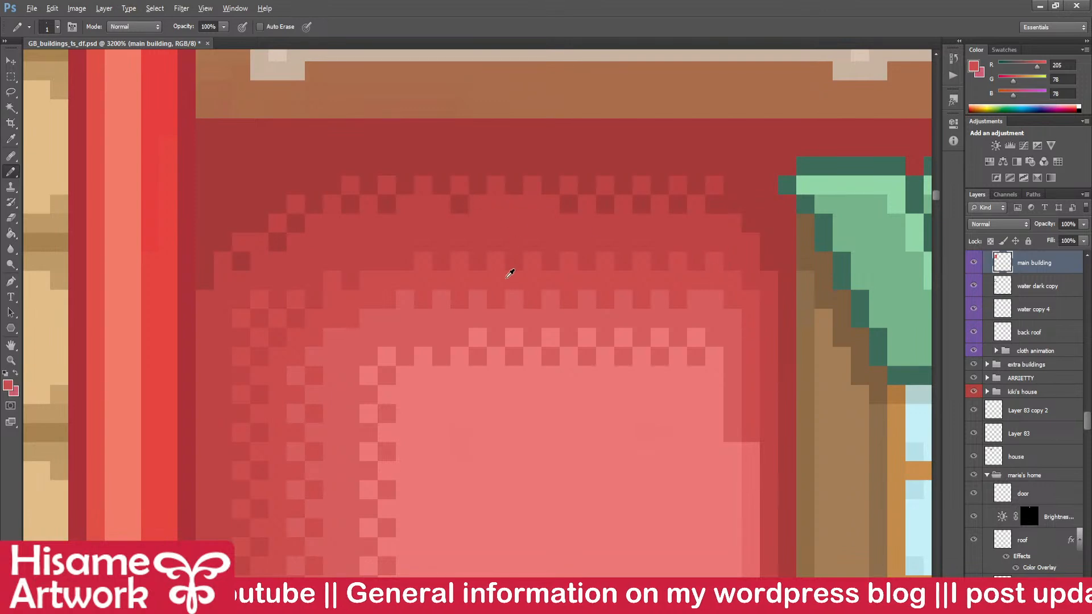
scroll(510, 274, "down", 8)
scroll(488, 284, "up", 4)
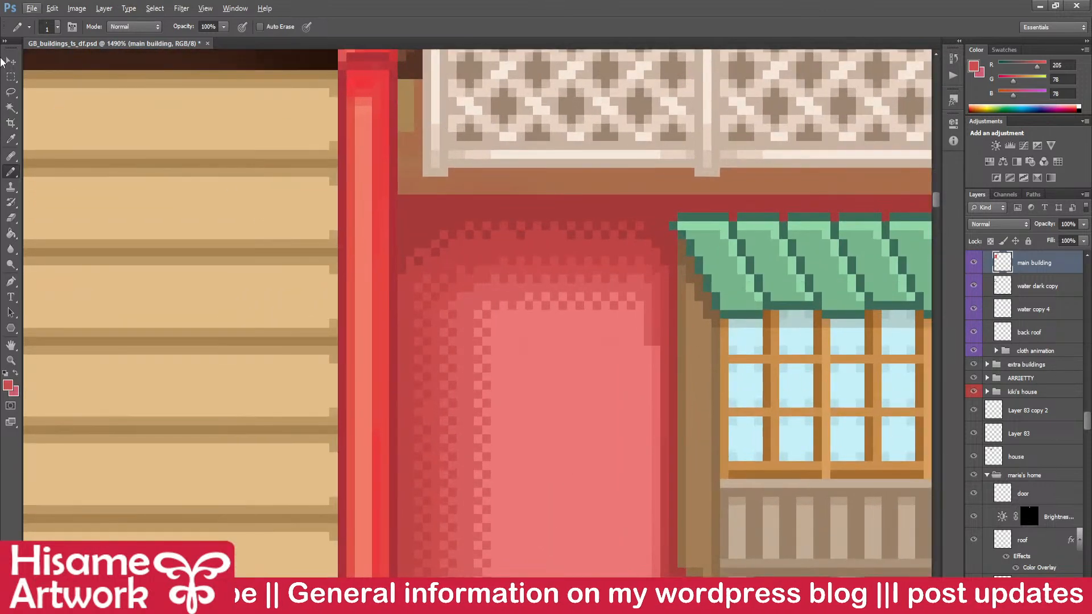
key("ctrl+s")
- Try filling the second-lightest wall band with RGB 229, 107, 107 sampled from the strip along the window-side edge, and undo it
mouse_move(677, 371)
left_mouse_down()
mouse_move(589, 278)
mouse_move(563, 285)
left_mouse_up()
scroll(547, 416, "up", 1)
scroll(512, 214, "up", 2)
left_click(542, 199, "alt")
left_click_drag(552, 223, 547, 543)
left_click_drag(647, 382, 665, 283)
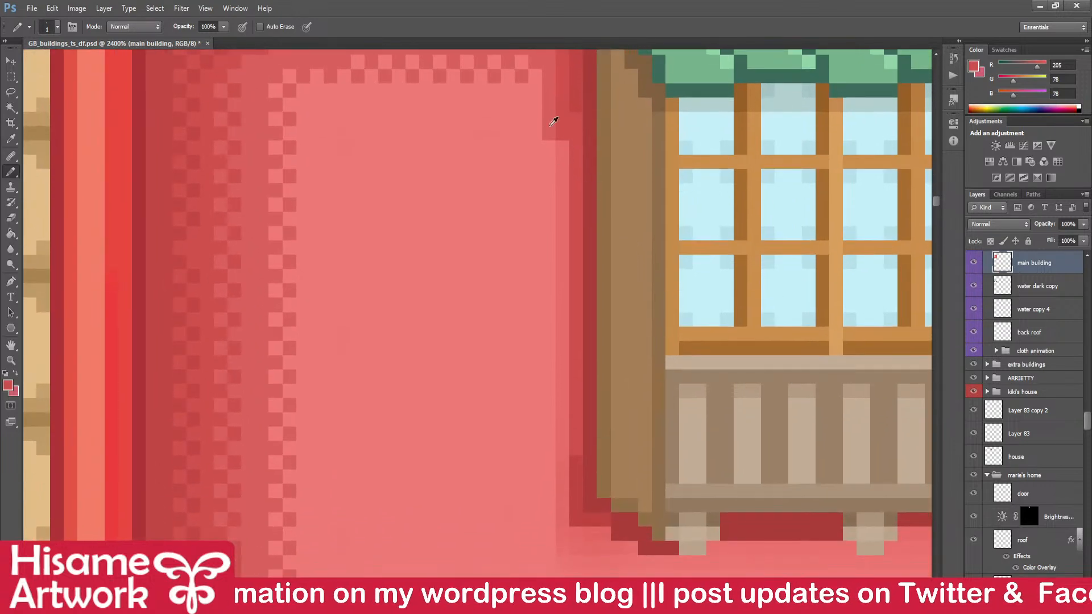
left_click(567, 161, "alt")
scroll(604, 373, "down", 3)
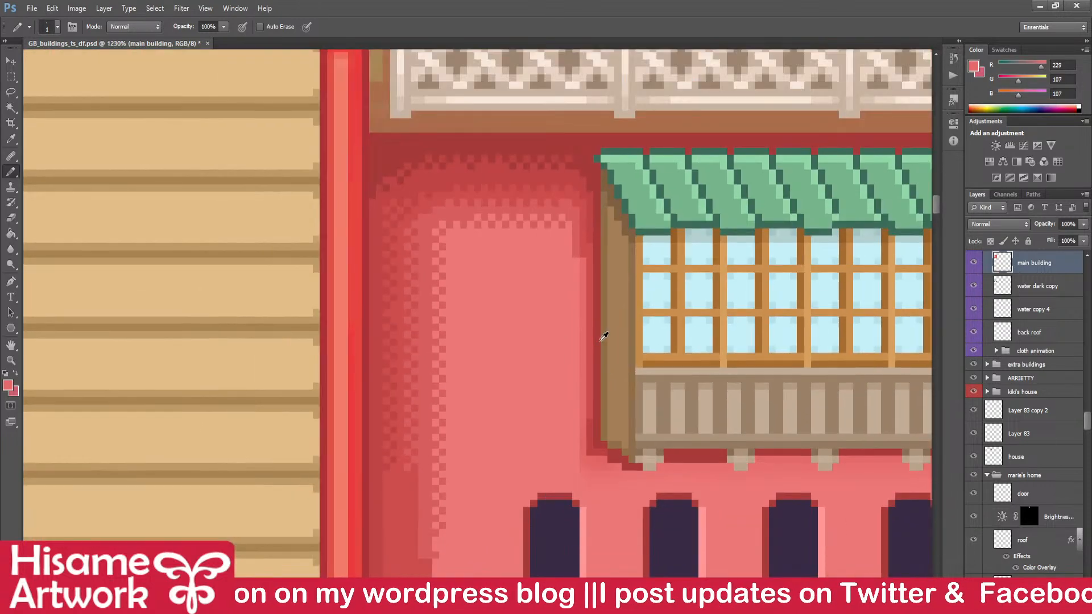
scroll(531, 268, "up", 3)
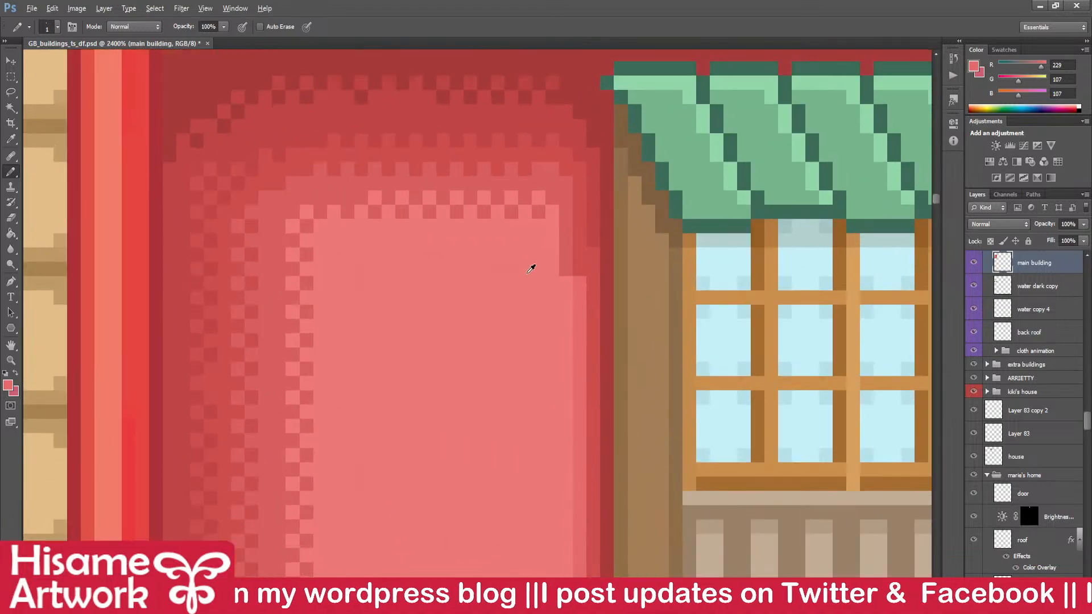
scroll(557, 271, "up", 1)
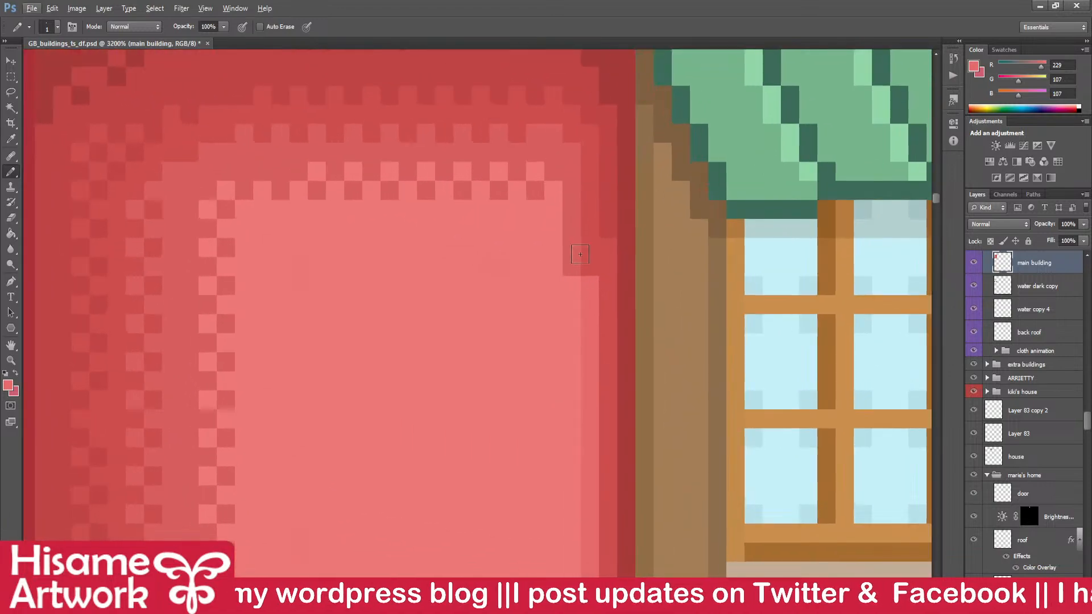
left_click(11, 233)
left_click(573, 166)
scroll(553, 208, "down", 2)
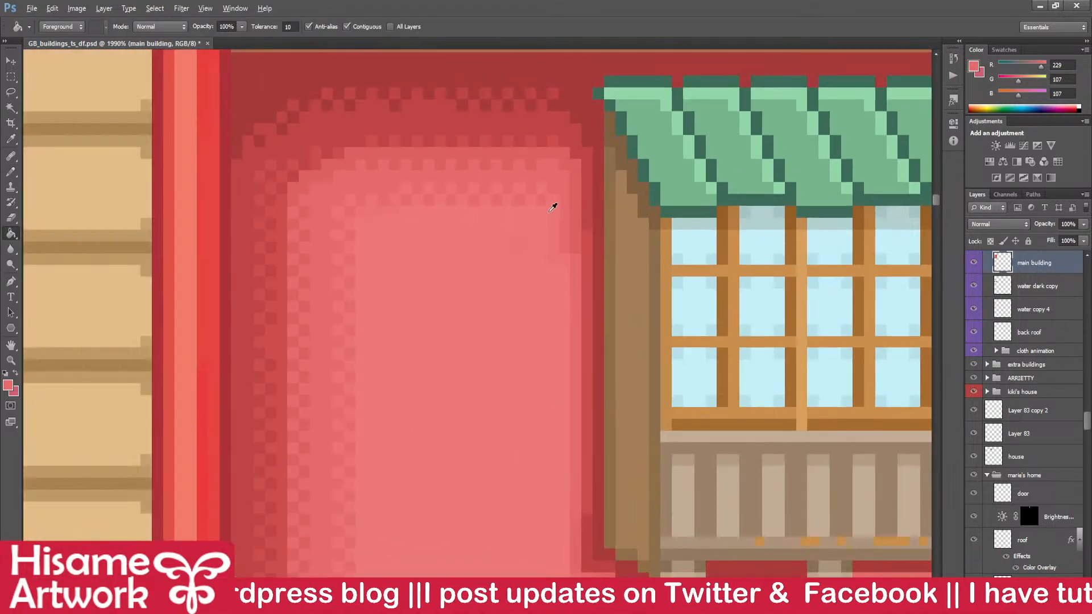
scroll(553, 207, "down", 3)
scroll(553, 208, "down", 2)
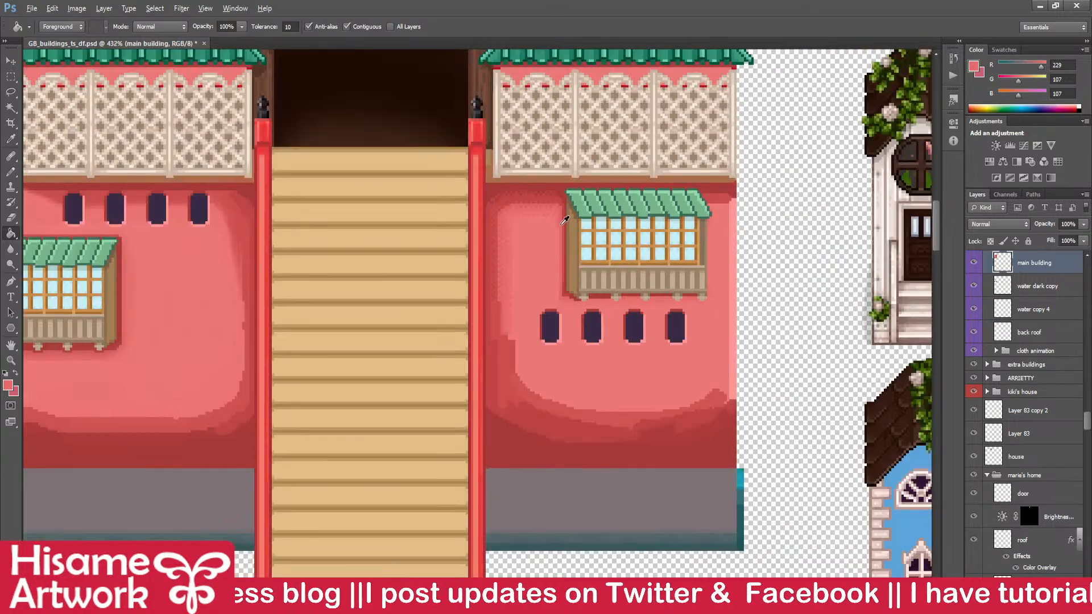
key("ctrl+z")
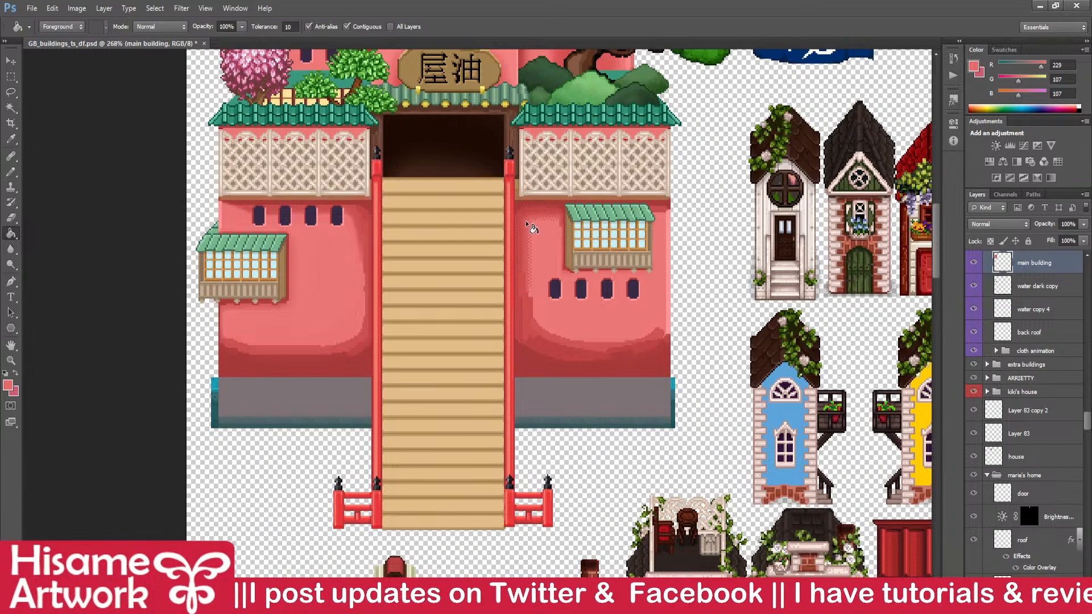
- Compare the wall shading with and without the 229, 107, 107 fill in the second-lightest band, ending without it
left_click(527, 217)
key("ctrl+z")
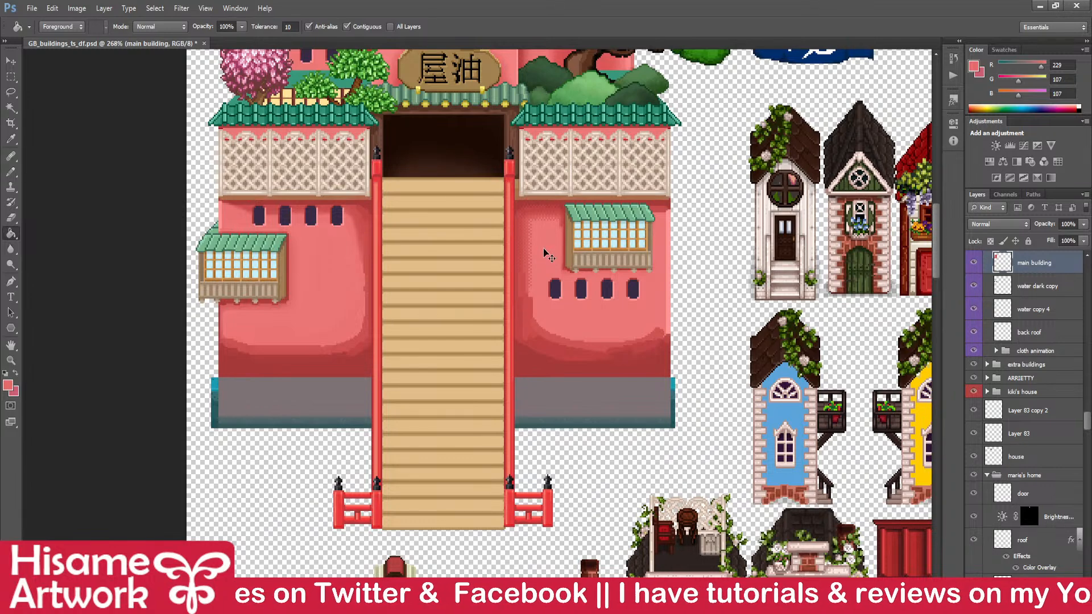
scroll(544, 237, "up", 8)
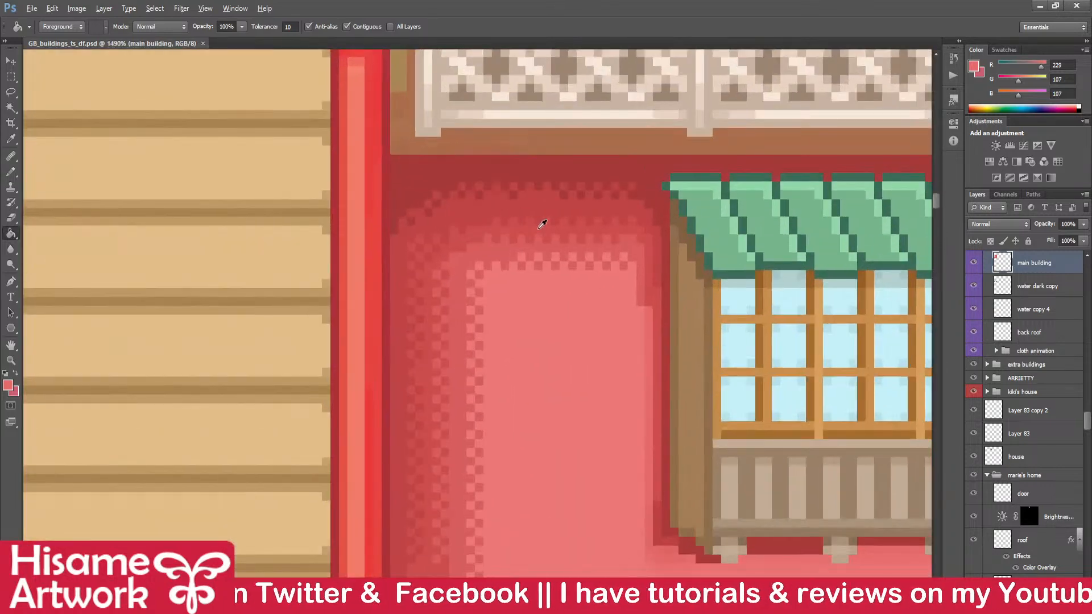
scroll(542, 224, "up", 4)
scroll(493, 260, "down", 4)
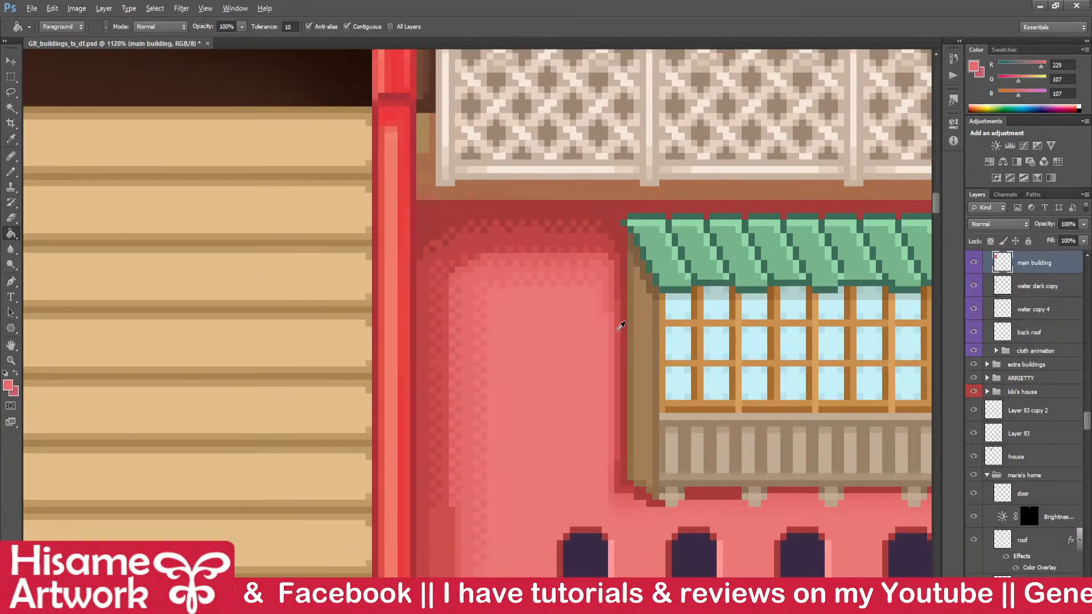
scroll(480, 358, "up", 3)
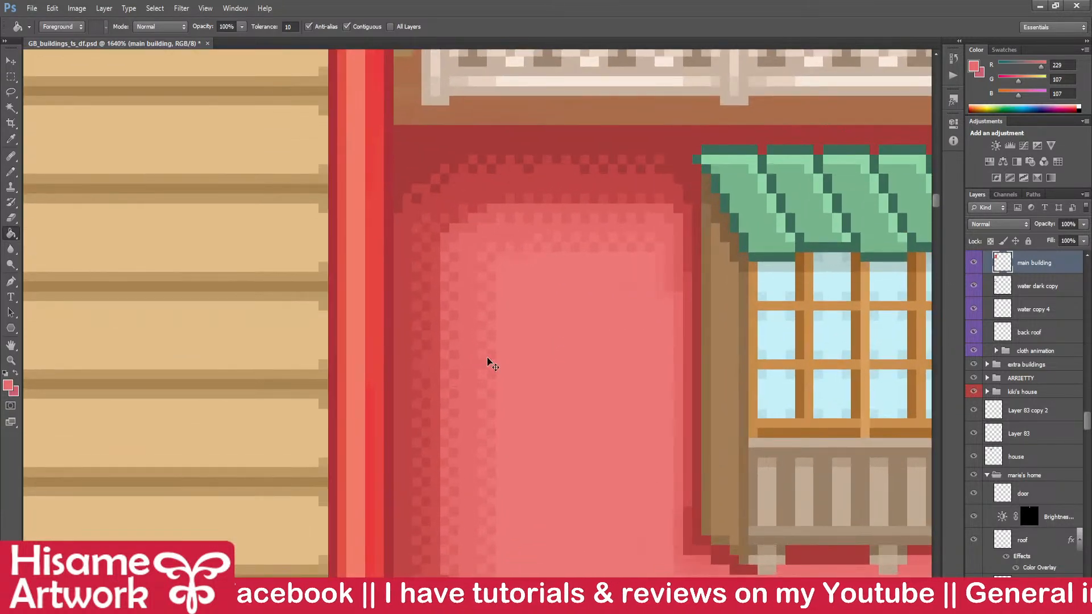
left_click(488, 358)
left_click(11, 108)
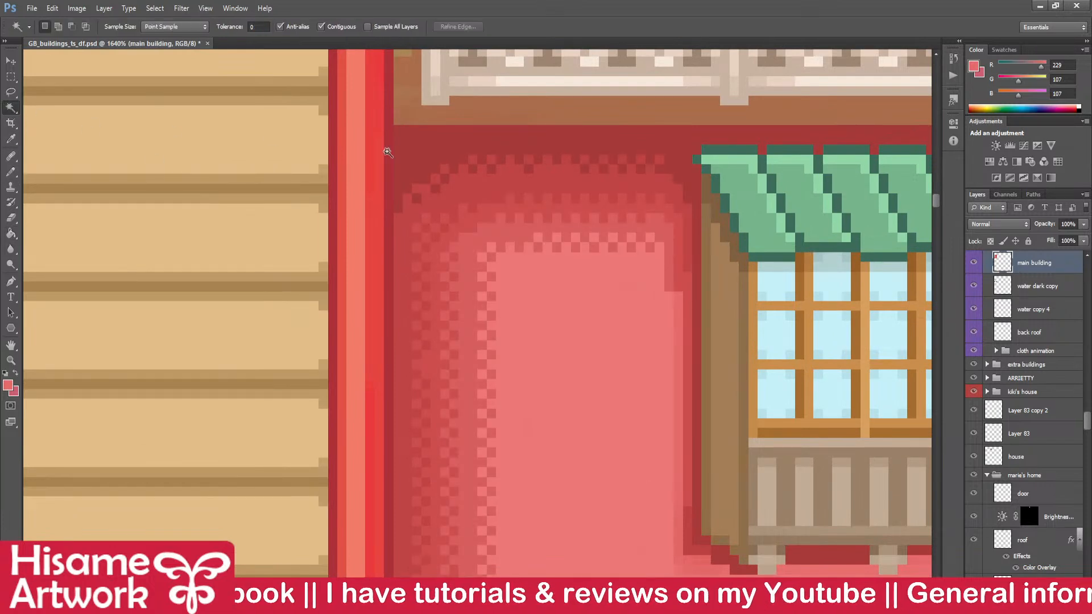
left_click(482, 254)
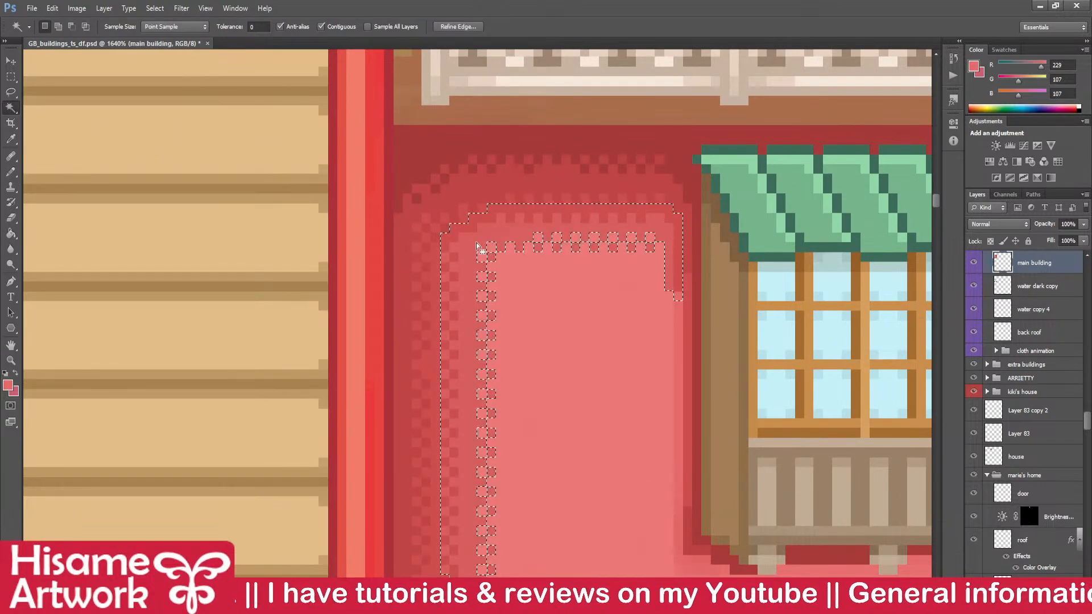
key("ctrl+d")
left_click(11, 171)
scroll(641, 237, "up", 3)
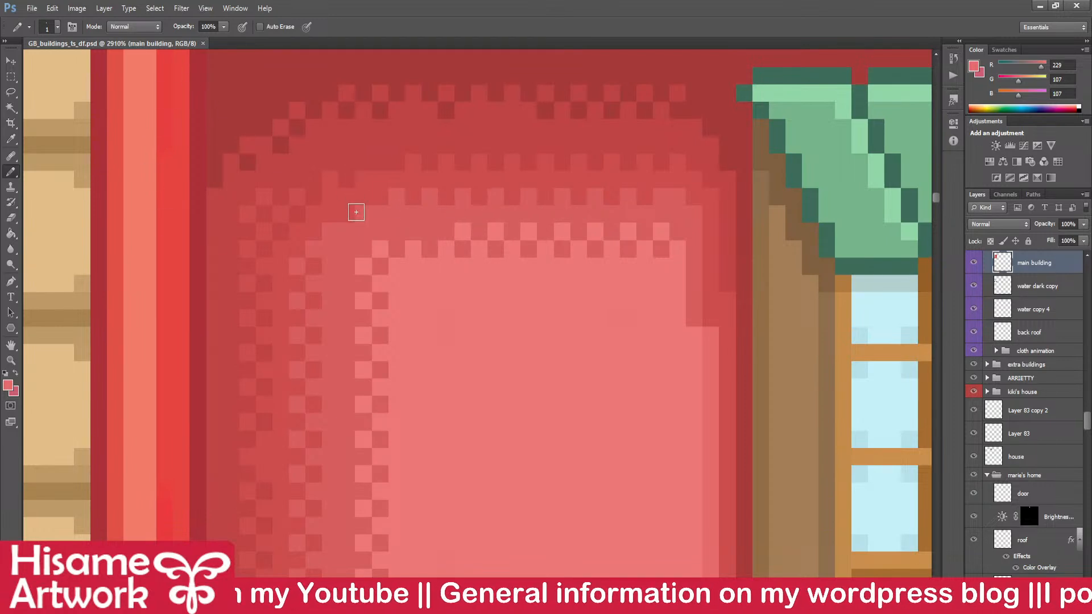
left_click(10, 234)
left_click(390, 228)
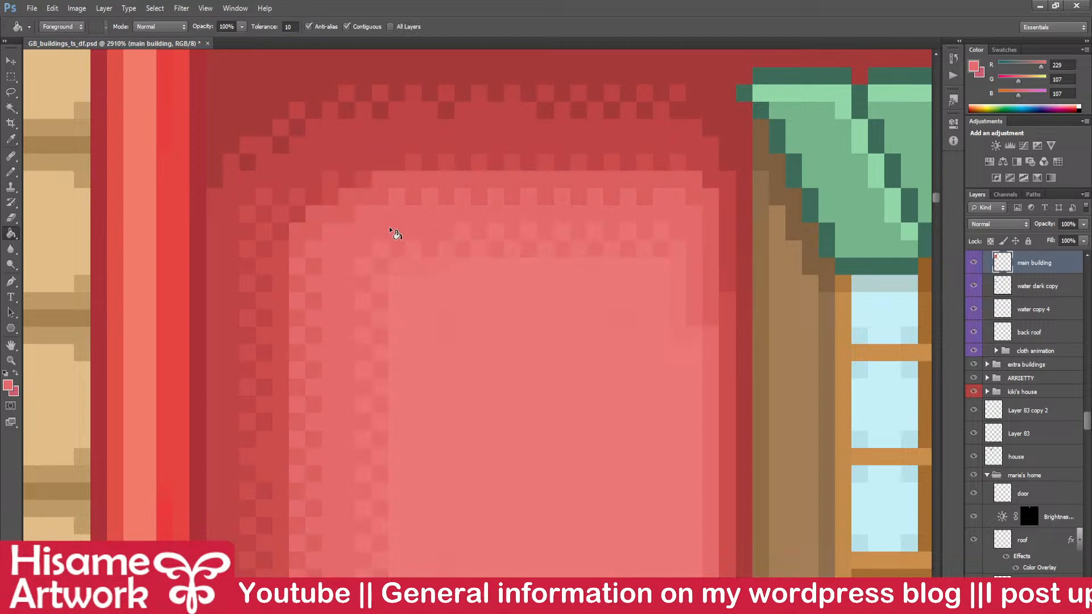
key("ctrl+z")
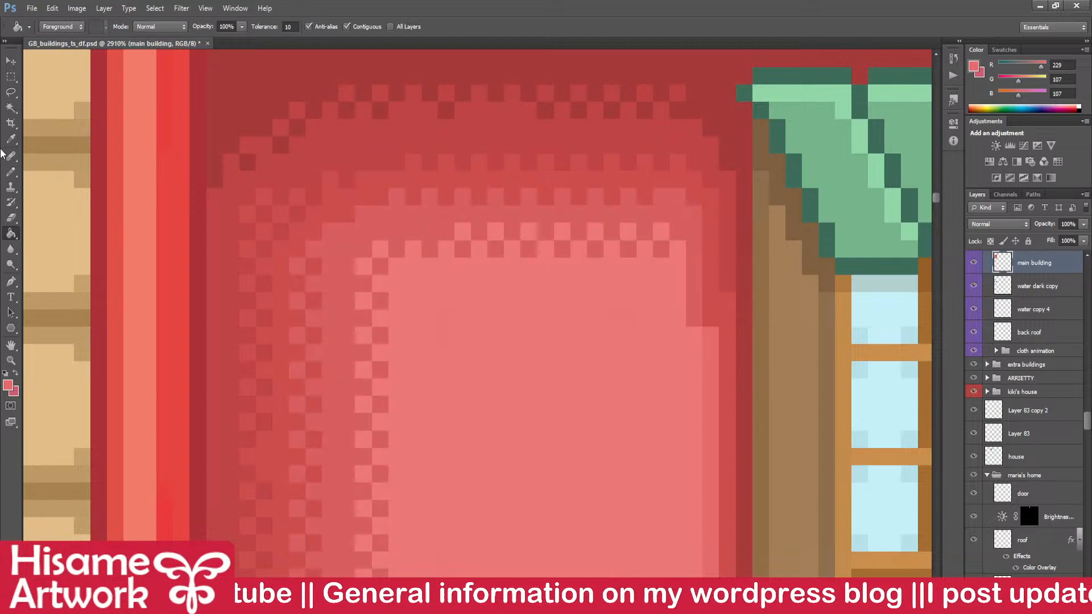
- Pencil a one-pixel-wide vertical strip in RGB 229, 107, 107 beside the lightest area's upper window-side edge, and save the file
left_click(10, 175)
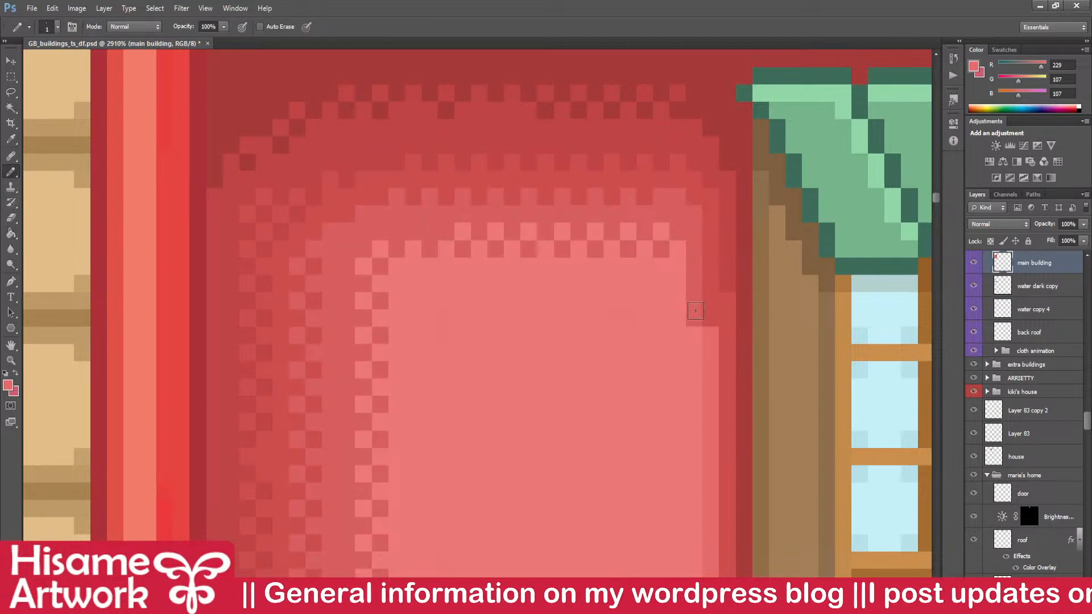
mouse_move(677, 222)
left_mouse_down()
mouse_move(664, 199)
mouse_move(661, 236)
left_mouse_up()
key("ctrl+z")
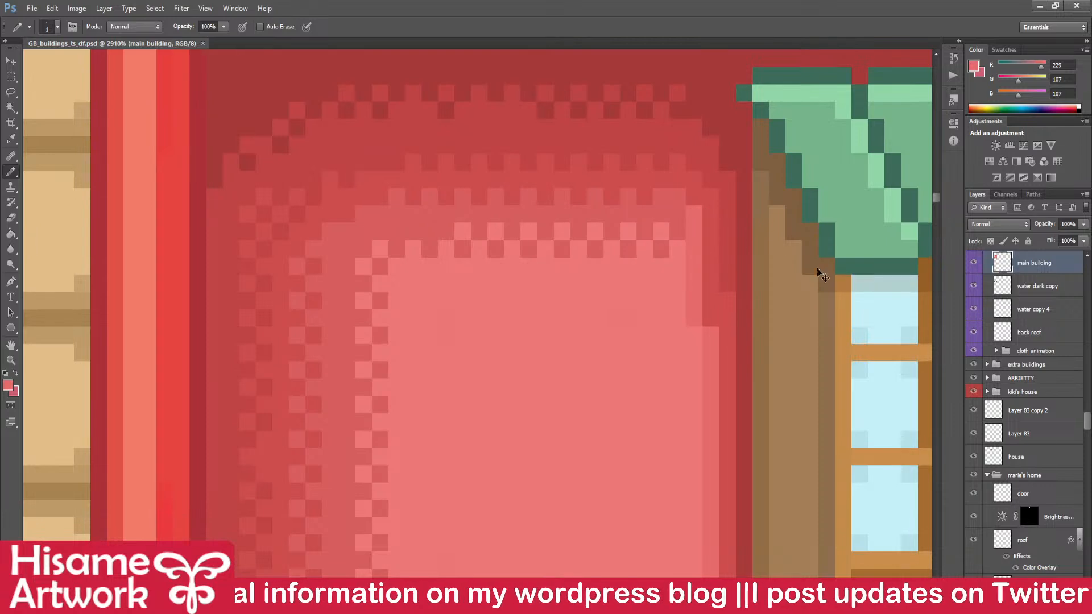
- Examine the dithered bands on the red wall and the plain shading around the window
left_click_drag(722, 236, 643, 281)
scroll(627, 331, "up", 1)
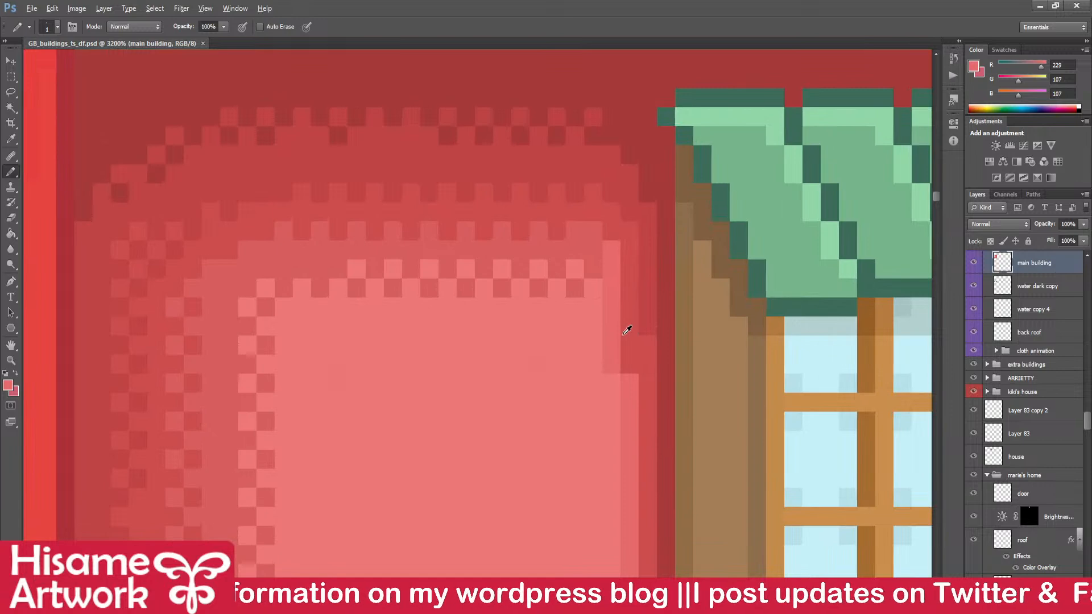
key("alt")
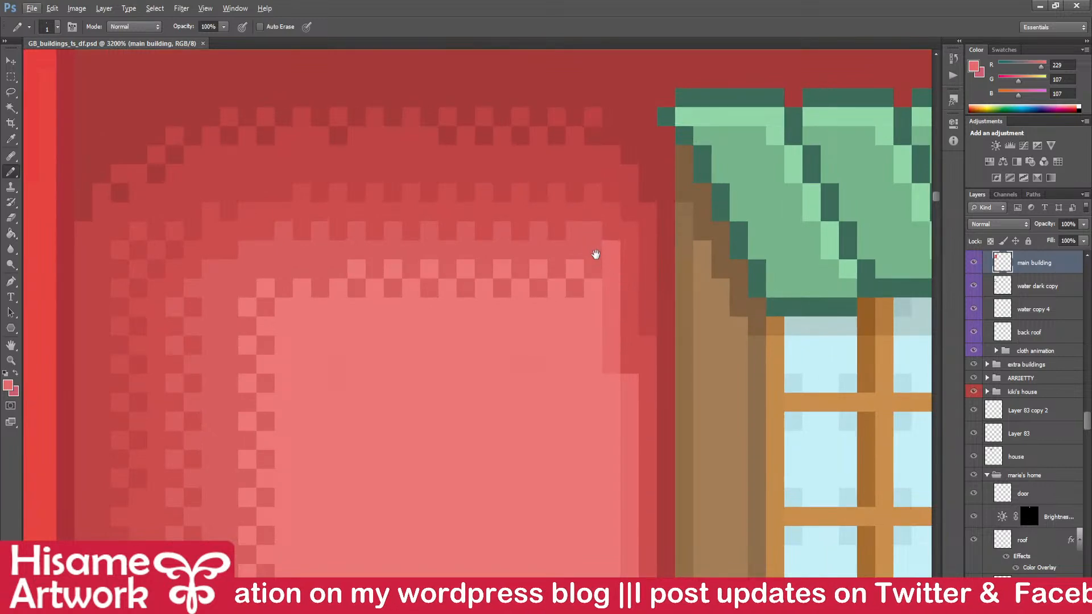
left_click_drag(596, 255, 645, 260)
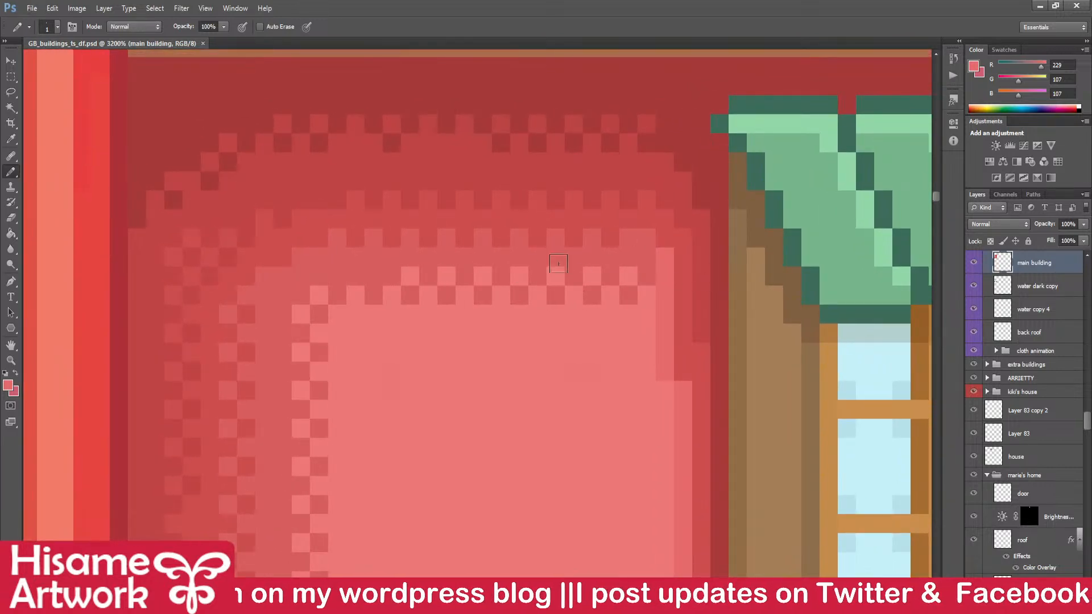
scroll(574, 255, "down", 3)
scroll(588, 253, "up", 3)
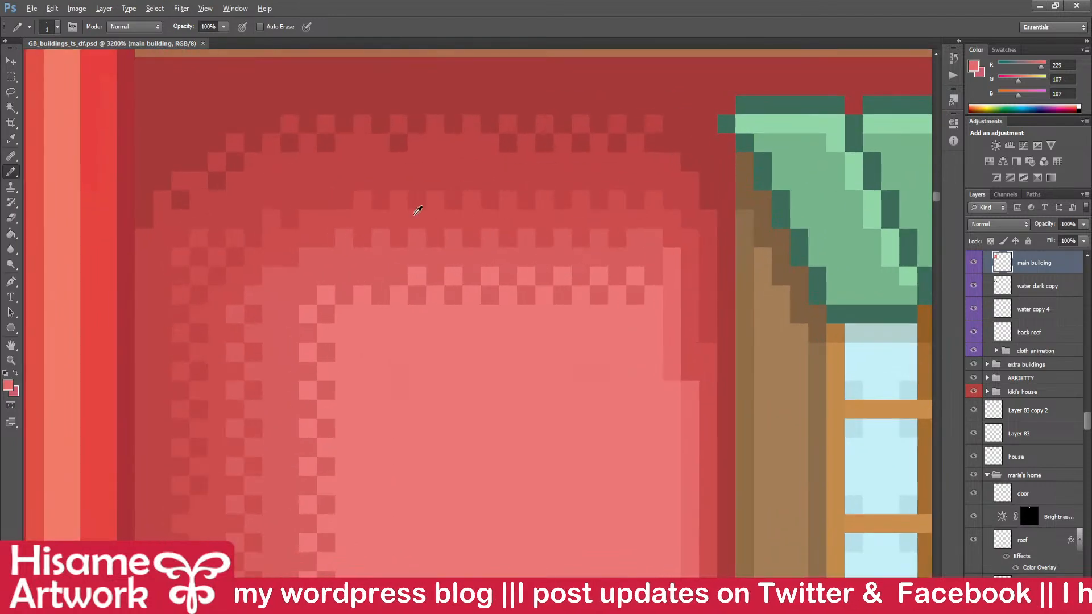
scroll(503, 237, "down", 3)
mouse_move(616, 397)
left_mouse_down()
mouse_move(348, 275)
mouse_move(256, 293)
mouse_move(280, 339)
mouse_move(395, 371)
mouse_move(322, 362)
left_mouse_up()
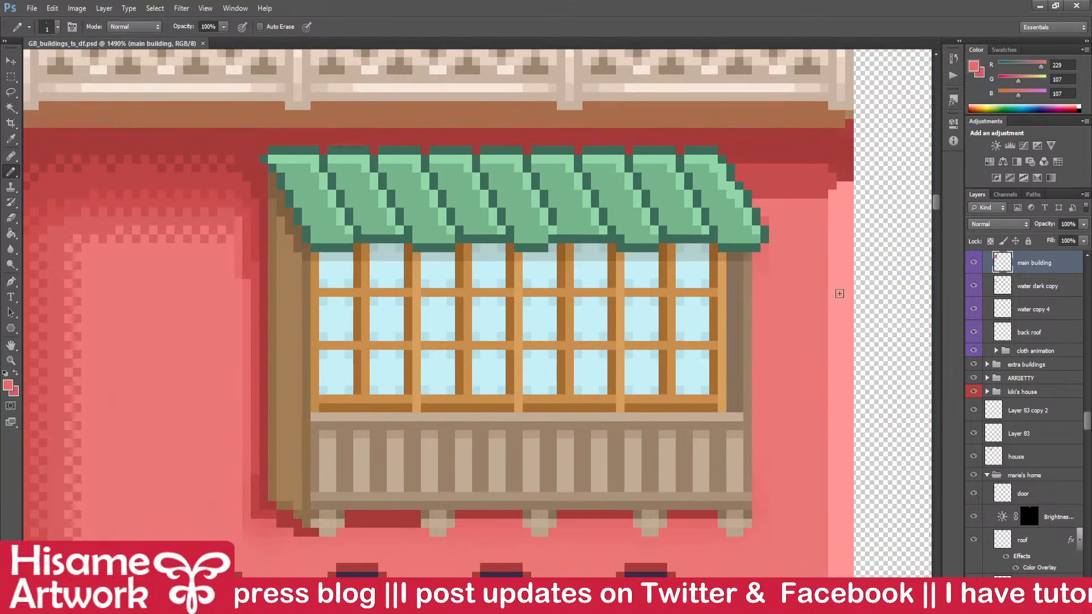
left_click_drag(221, 227, 249, 224)
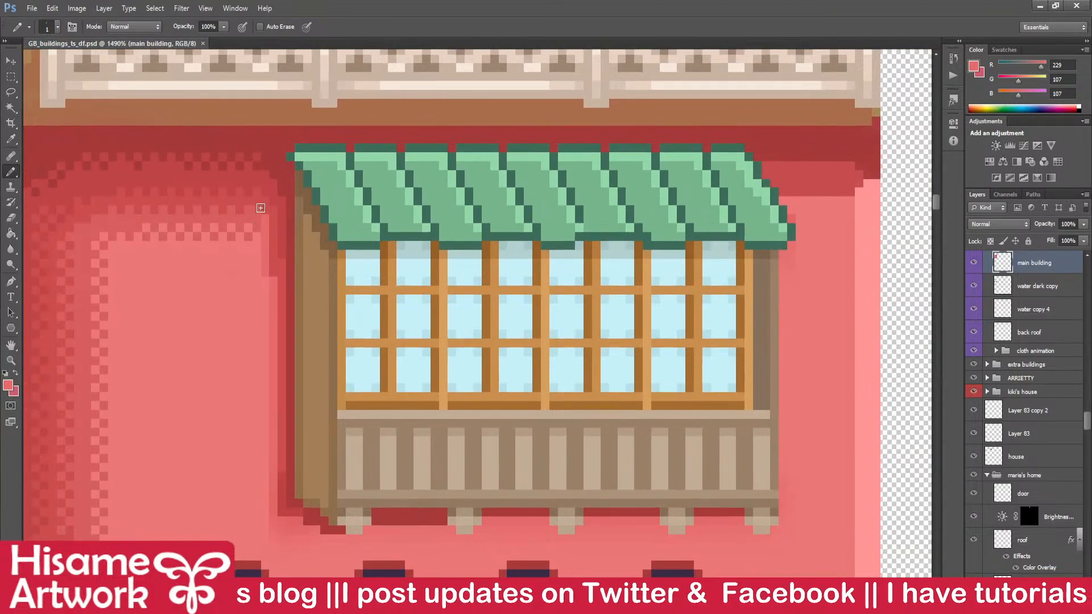
left_click_drag(173, 264, 267, 240)
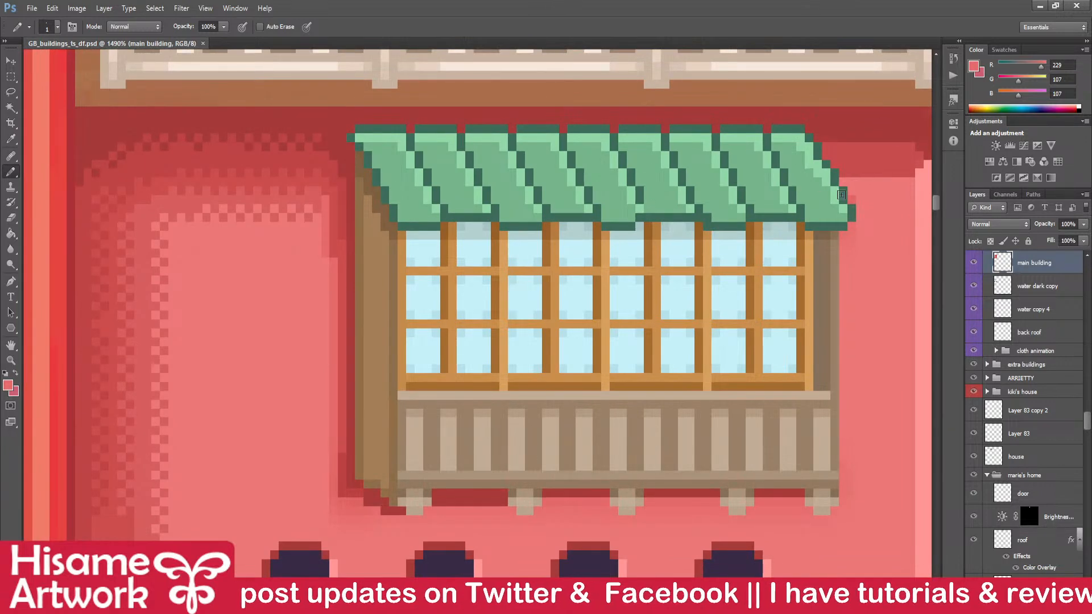
scroll(244, 190, "up", 4)
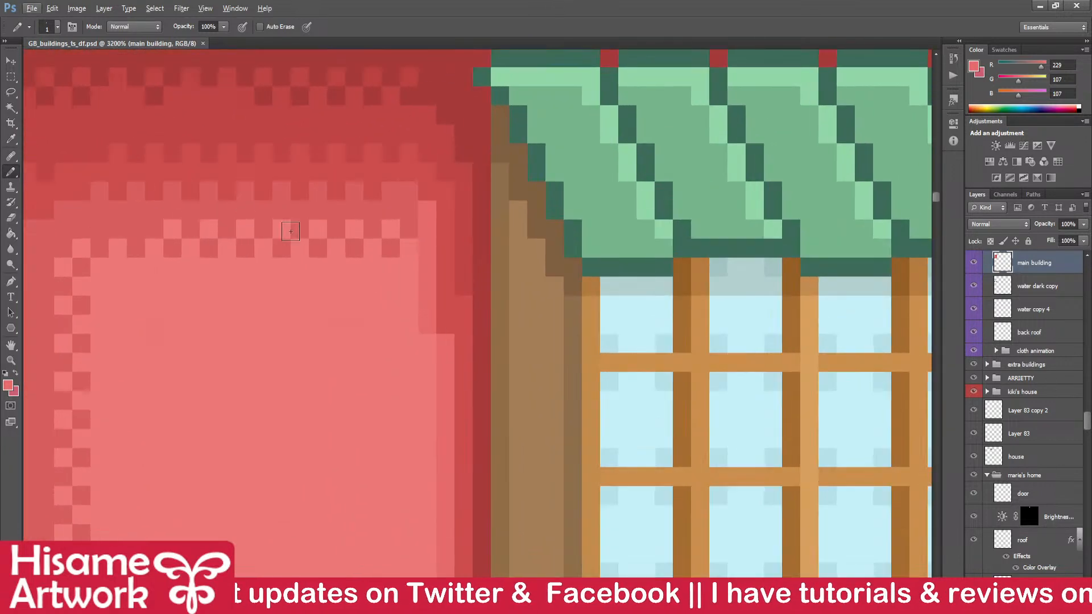
- Try once more to fill the band around the lightest area with RGB 229, 107, 107, and undo the fill
left_click_drag(407, 291, 726, 254)
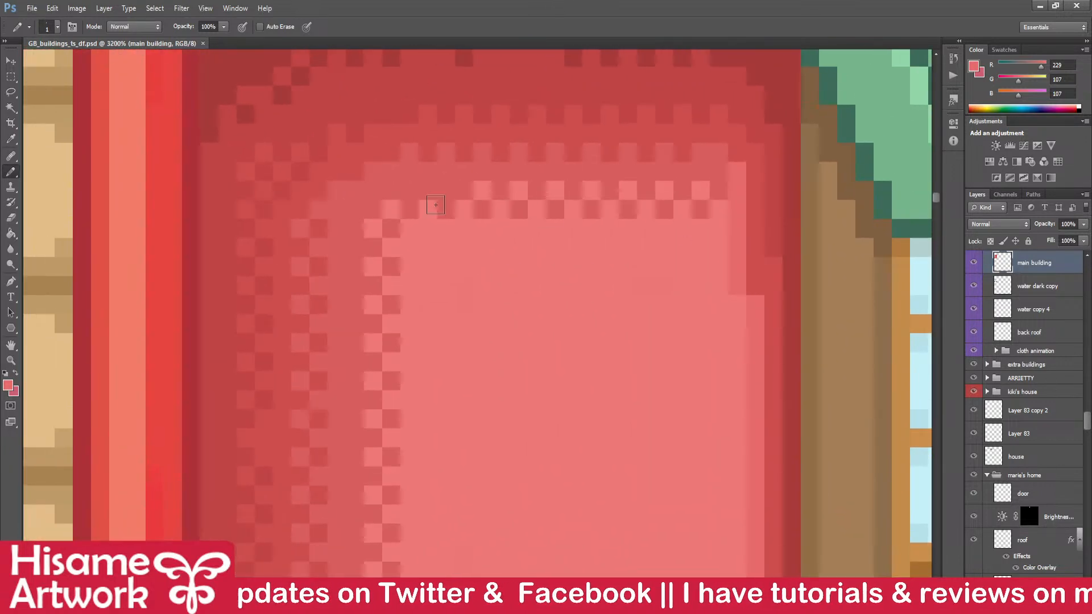
left_click(11, 233)
left_click(376, 196)
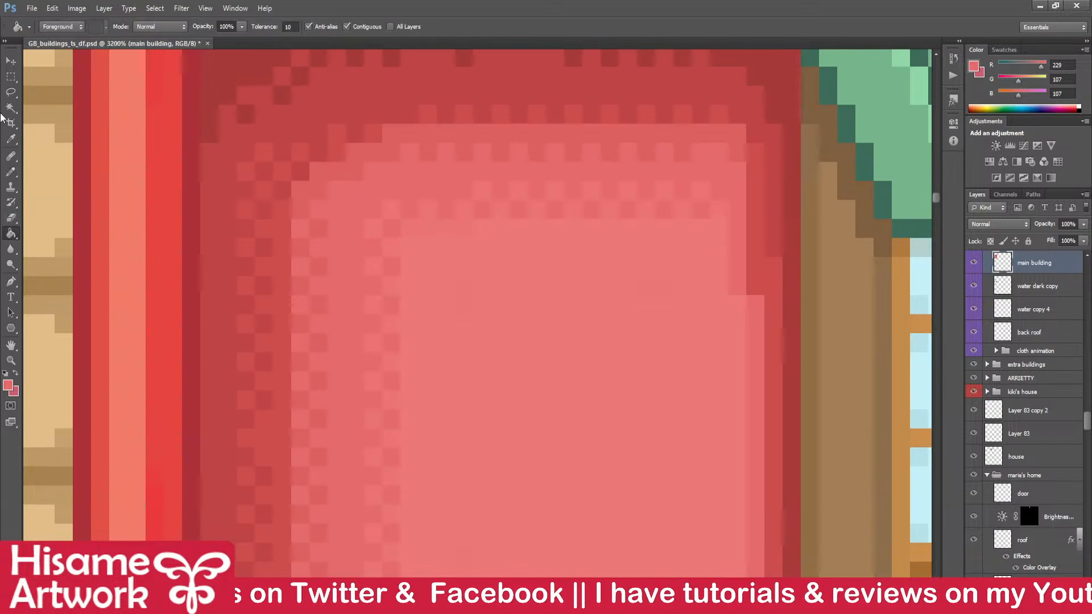
key("ctrl+z")
left_click(10, 171)
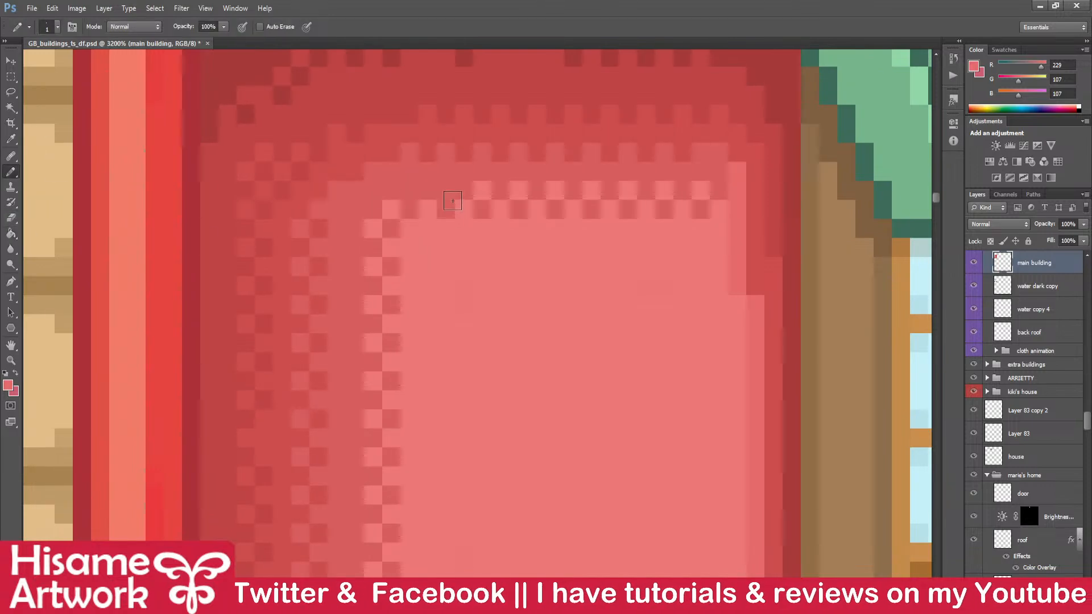
- Paint over the second-lightest band and its inner checkerboard in RGB 236, 120, 120 with a 3-pixel pencil
key("bracketleft")
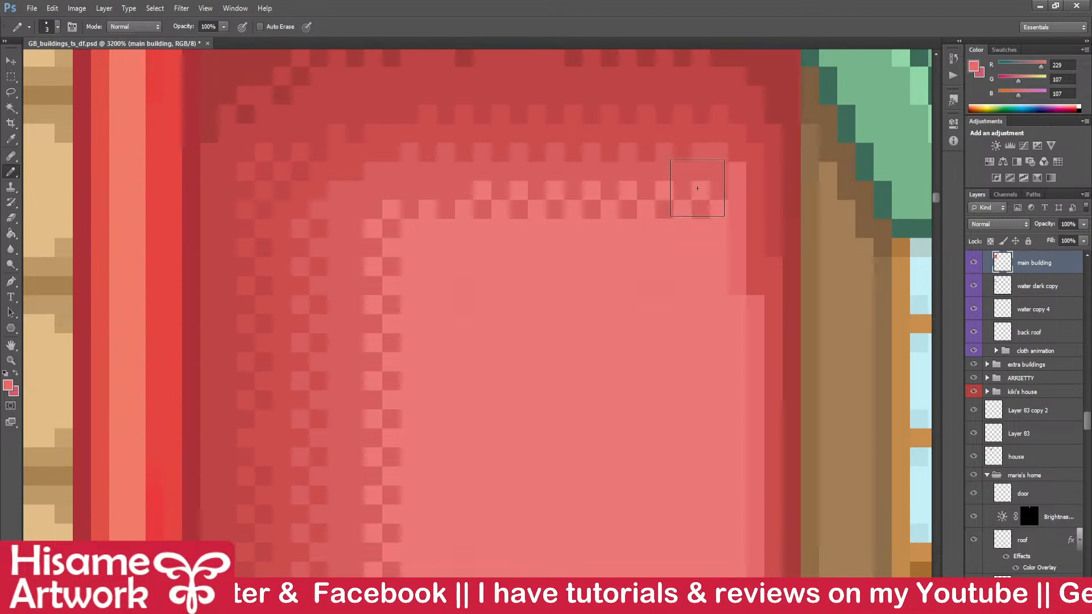
key("ctrl+z")
left_click(649, 260, "alt")
mouse_move(717, 193)
left_mouse_down()
mouse_move(702, 317)
mouse_move(720, 301)
mouse_move(729, 364)
left_mouse_up()
scroll(605, 324, "down", 6)
mouse_move(675, 406)
left_mouse_down()
mouse_move(573, 230)
mouse_move(575, 206)
mouse_move(574, 419)
mouse_move(597, 438)
mouse_move(609, 431)
left_mouse_up()
left_click_drag(463, 240, 549, 426)
mouse_move(639, 260)
left_mouse_down()
mouse_move(452, 263)
mouse_move(447, 514)
left_mouse_up()
mouse_move(544, 385)
left_mouse_down()
mouse_move(582, 302)
mouse_move(609, 178)
left_mouse_up()
- Cover the remaining darker strip on the lightest area's stairs side, down beside the small dark windows, in RGB 236, 120, 120
mouse_move(531, 74)
left_mouse_down()
mouse_move(542, 399)
mouse_move(531, 506)
left_mouse_up()
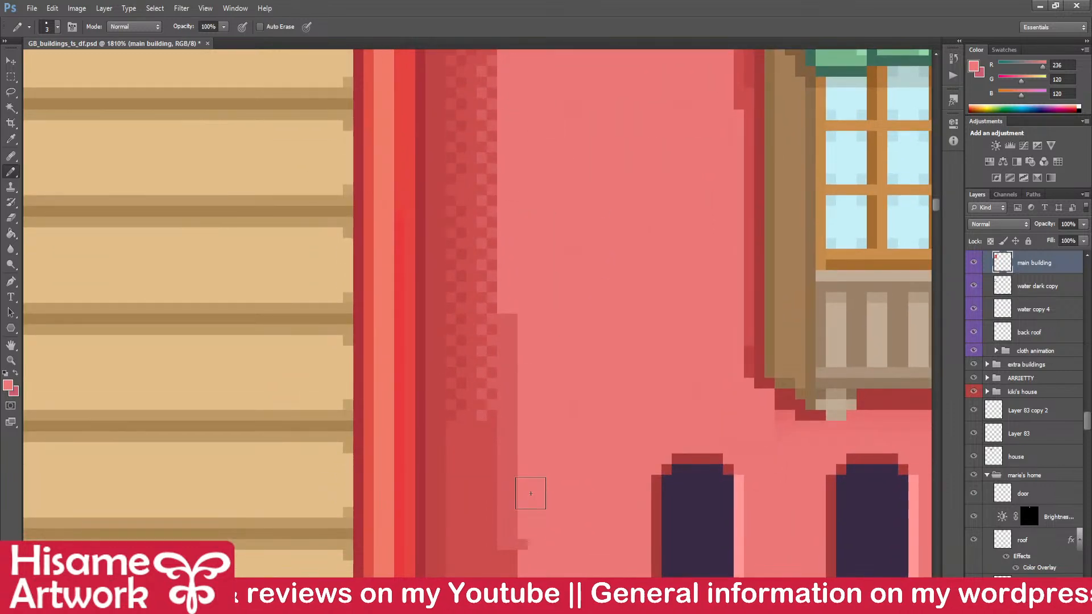
left_click_drag(512, 316, 519, 536)
mouse_move(574, 182)
left_mouse_down()
mouse_move(506, 575)
mouse_move(520, 497)
left_mouse_up()
scroll(584, 350, "up", 3)
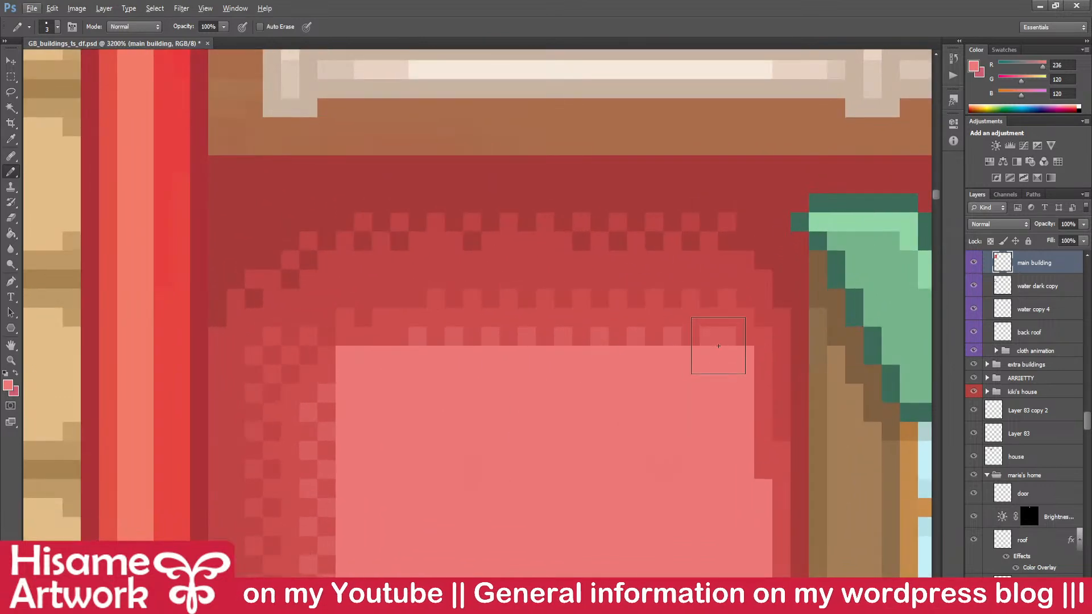
- Recolor the alternating pixels along the lightest area's top edge to RGB 236, 120, 120 with a 1-pixel pencil
key("p")
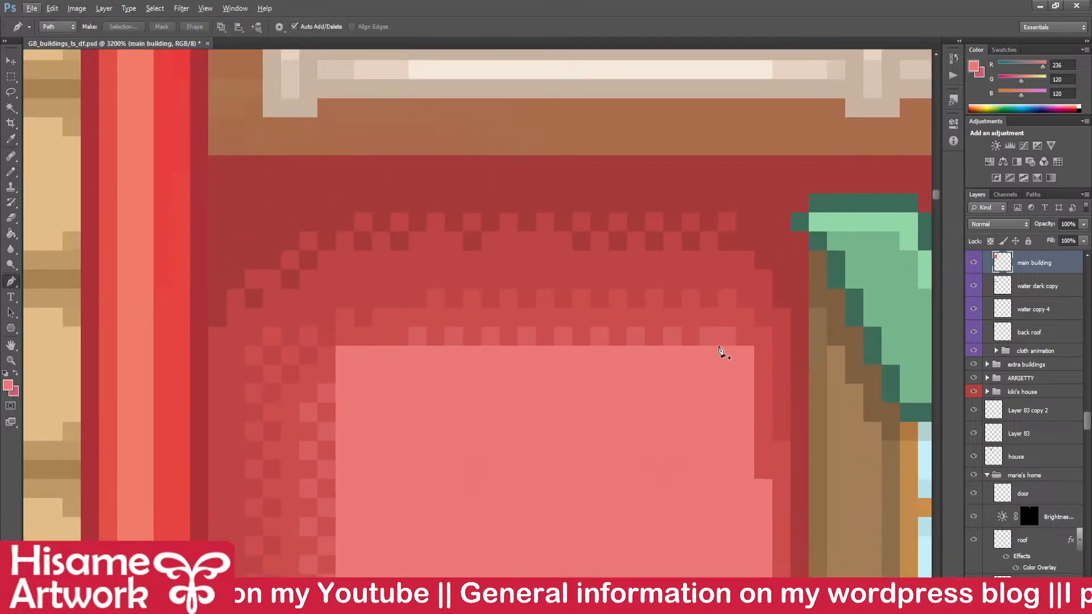
left_click(9, 174)
left_click(675, 337)
left_click(632, 338)
left_click(597, 338)
left_click(569, 335)
left_click(527, 336)
left_click(490, 338)
left_click(454, 336)
left_click(424, 339)
- Recolor the lighter checkerboard pixels down the lightest area's stairs-side edge to RGB 236, 120, 120 with a 1-pixel pencil
left_click_drag(342, 361, 569, 163)
left_click(554, 196)
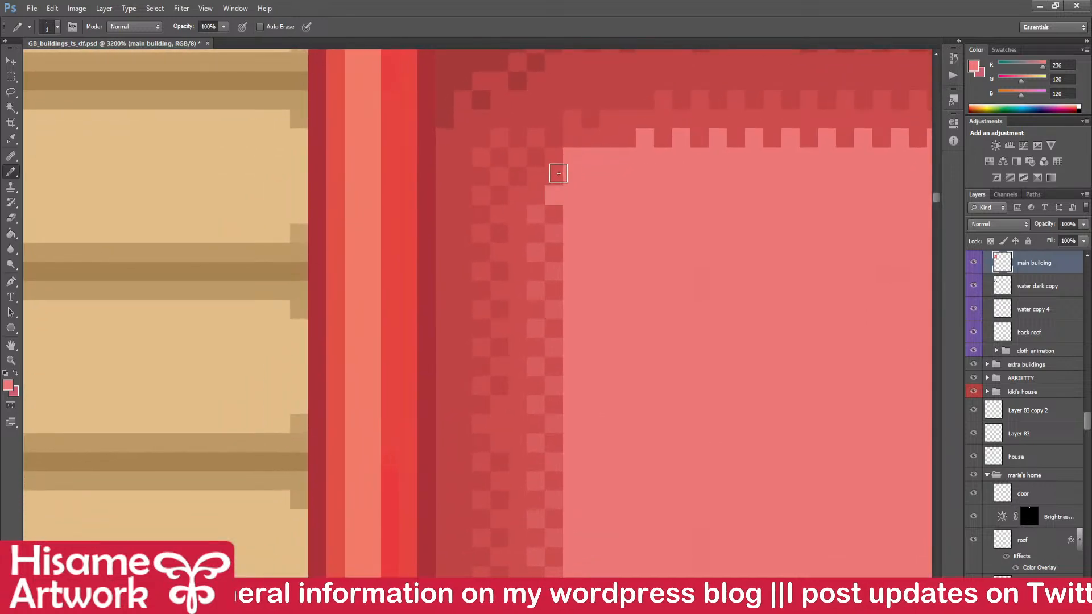
left_click(558, 235)
left_click(536, 214)
left_click(535, 251)
left_click(556, 269)
left_click_drag(585, 421, 550, 290)
left_click(500, 163)
left_click(514, 177)
left_click(500, 198)
left_click(519, 216)
left_click(501, 235)
left_click(519, 254)
left_click(501, 272)
left_click(519, 293)
left_click_drag(549, 380, 556, 271)
left_click(508, 207)
left_click(526, 224)
left_click(507, 244)
left_click(528, 261)
left_click(510, 276)
left_click(527, 297)
left_click(508, 317)
left_click(526, 335)
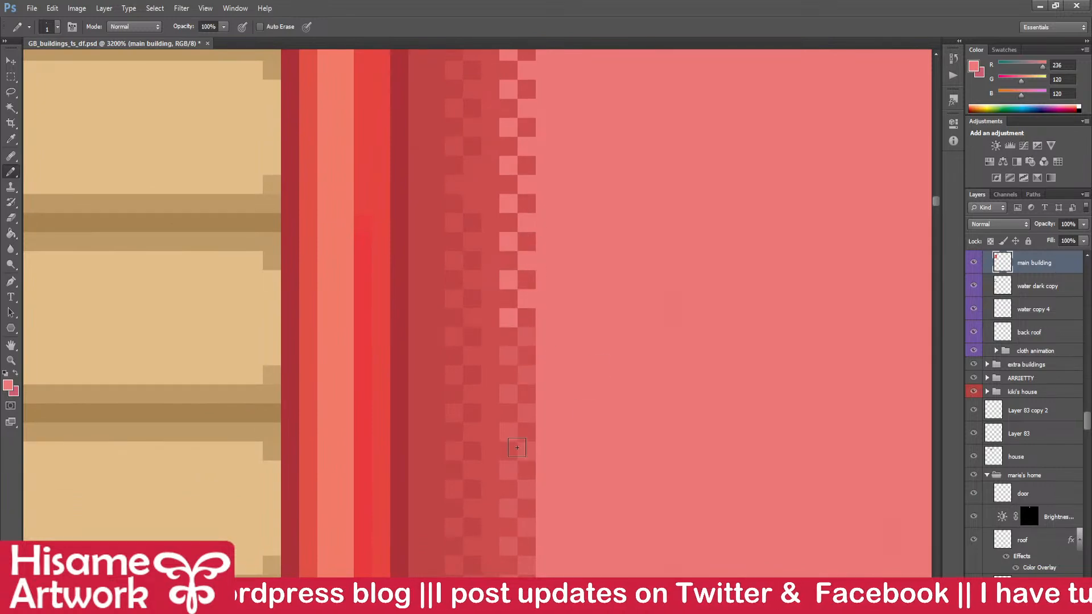
- Copy a section of the recolored checkerboard strip straight down over the remaining old dithering, deselect it and save the file
scroll(515, 446, "down", 3)
left_click(13, 76)
scroll(502, 273, "up", 2)
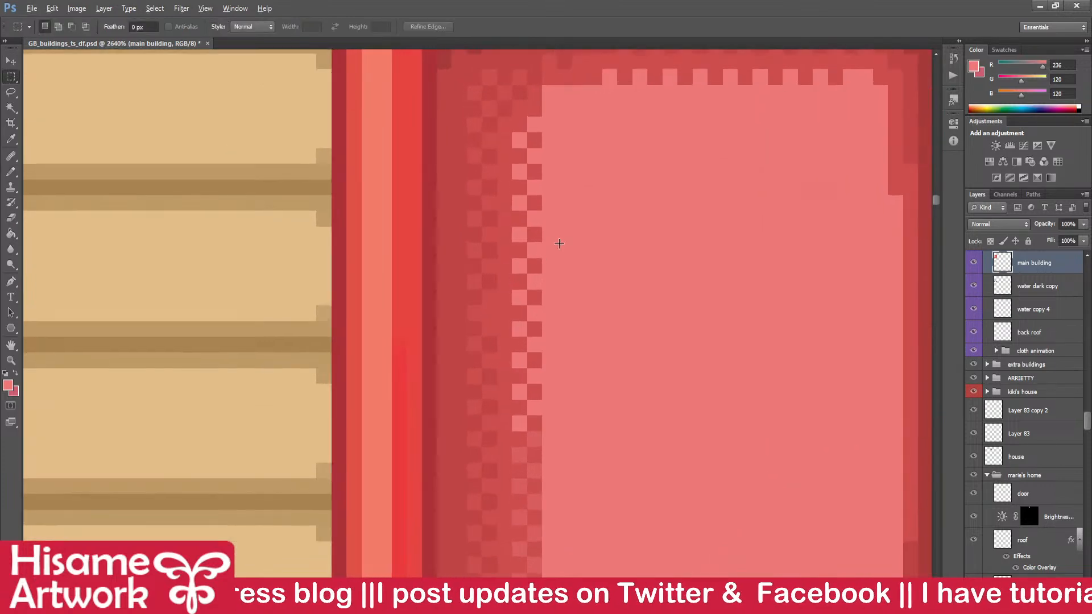
left_click_drag(552, 264, 567, 209)
left_click_drag(570, 324, 585, 358)
key("v")
scroll(571, 223, "down", 2)
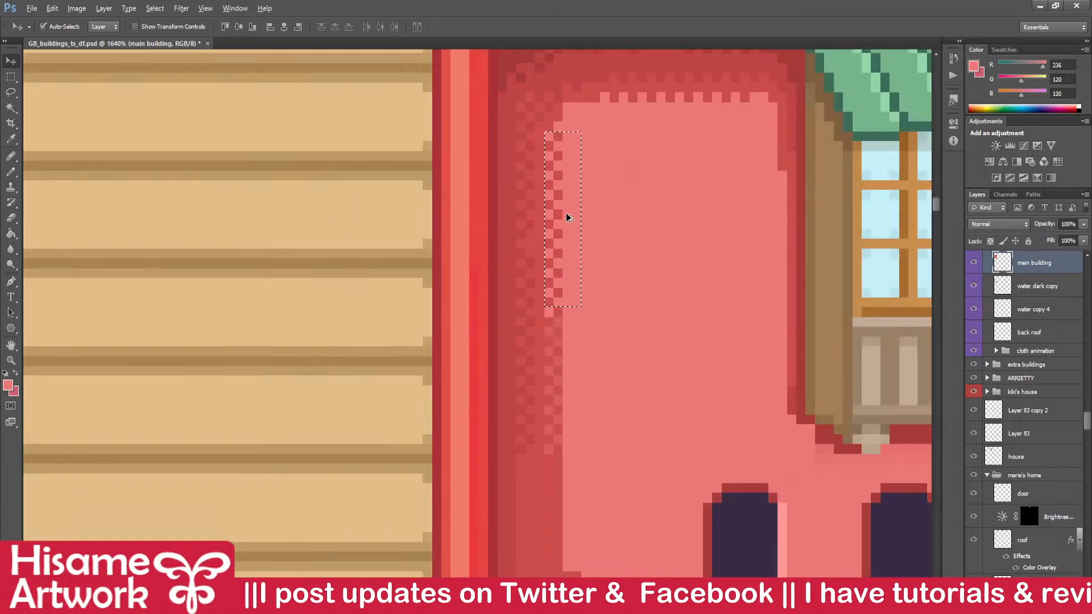
left_click_drag(561, 161, 560, 363)
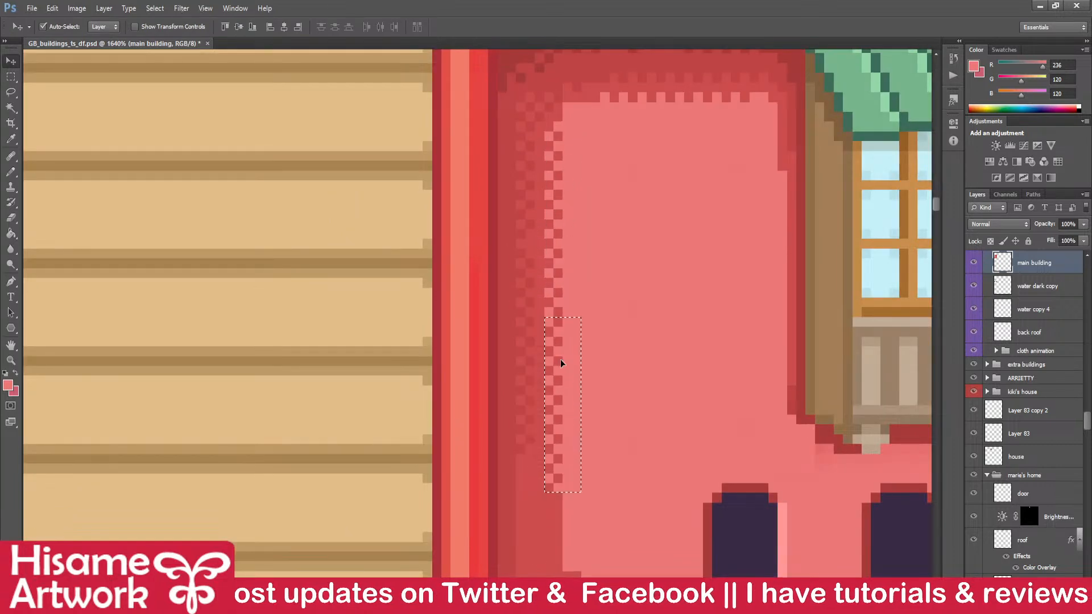
key("ctrl+d")
key("ctrl+s")
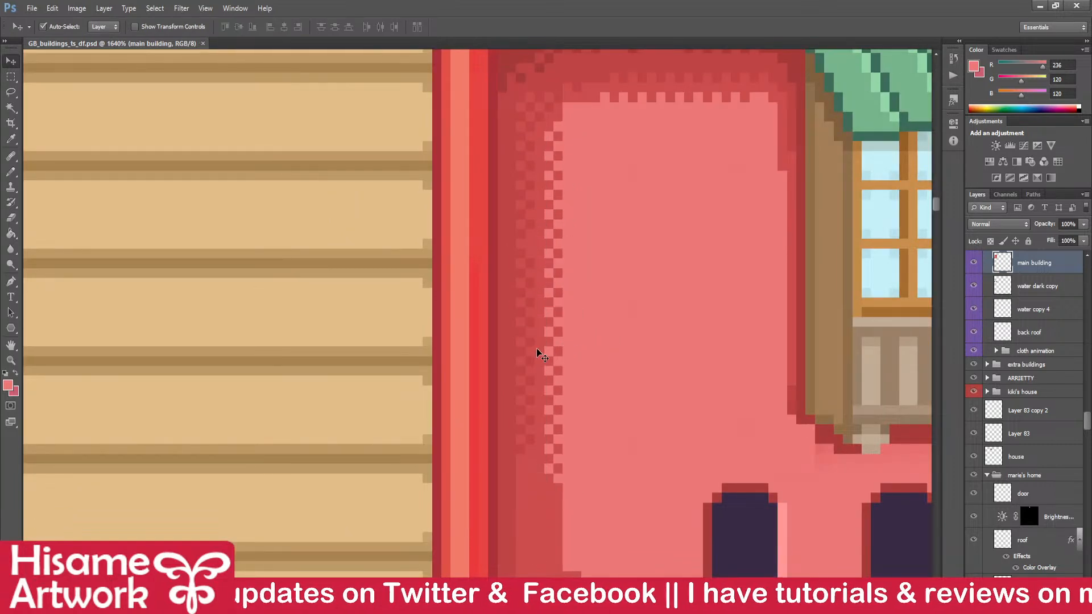
- Cut the lightest area's upper stairs-side corner with a single RGB 205, 78, 78 pencil pixel and save the file
left_click_drag(620, 322, 436, 424)
scroll(439, 429, "down", 10)
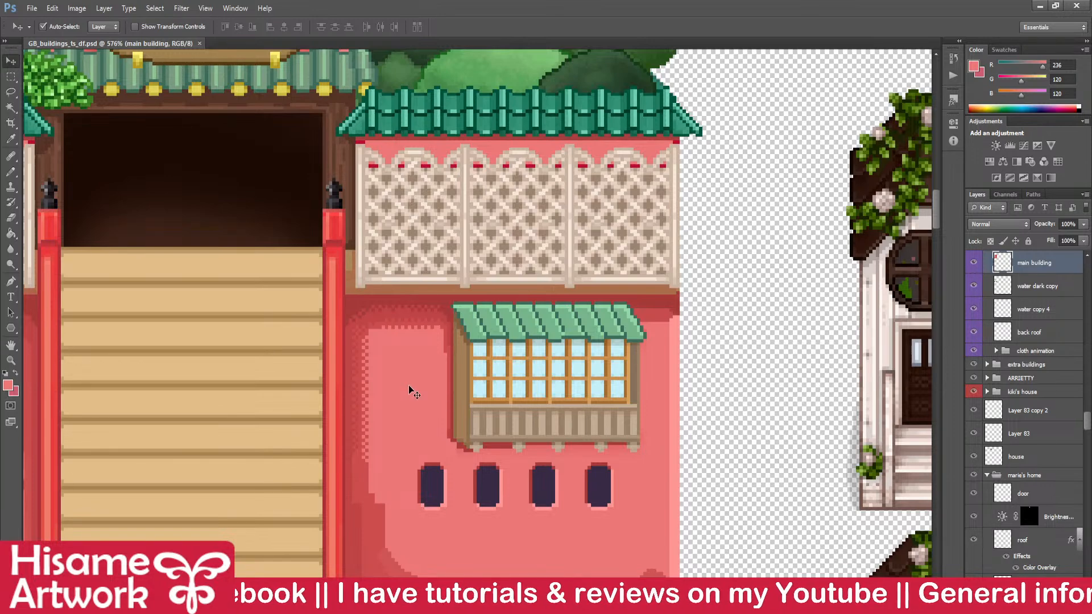
left_click_drag(483, 406, 585, 336)
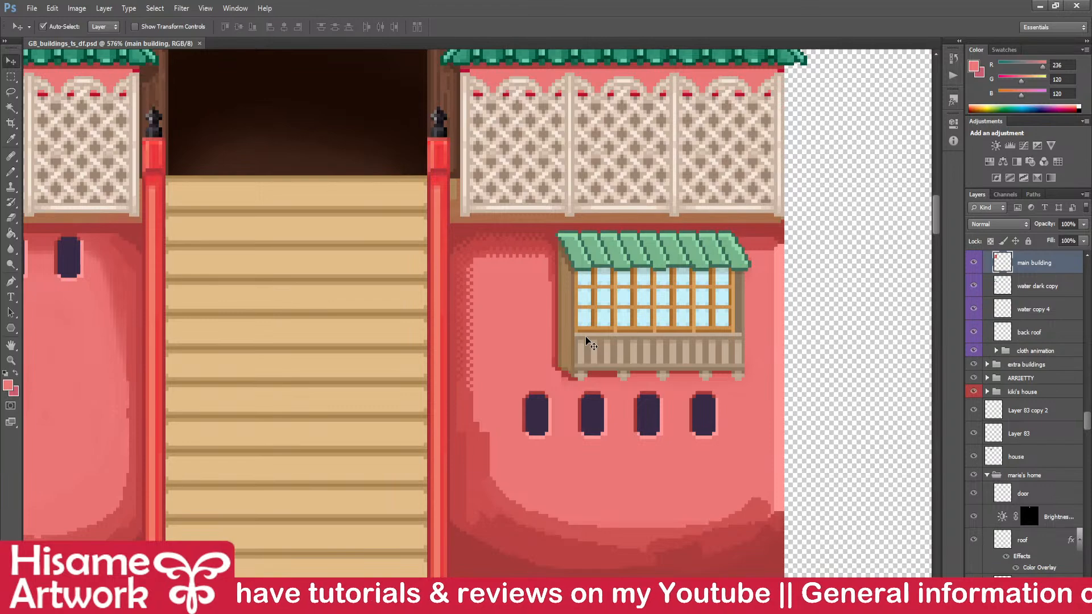
scroll(515, 291, "up", 5)
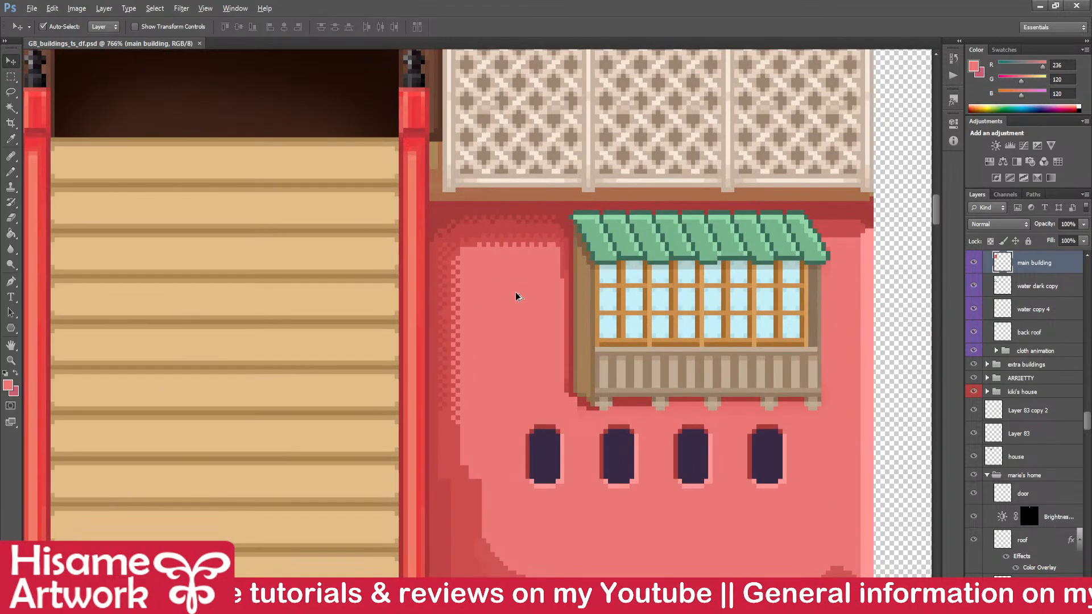
left_click(10, 171)
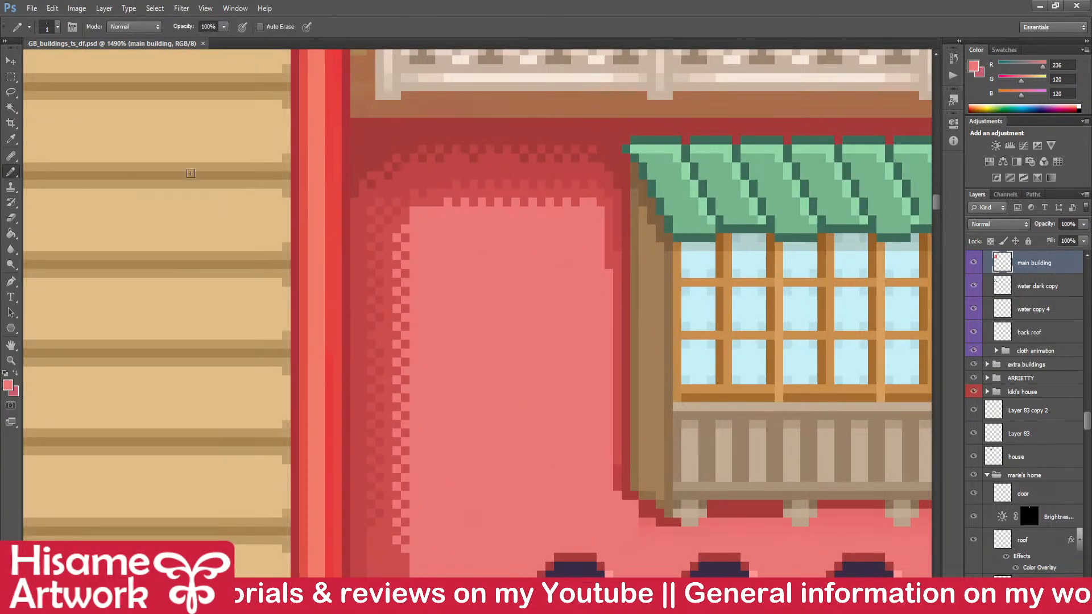
scroll(414, 183, "up", 3)
left_click(415, 210, "alt")
left_click(417, 240)
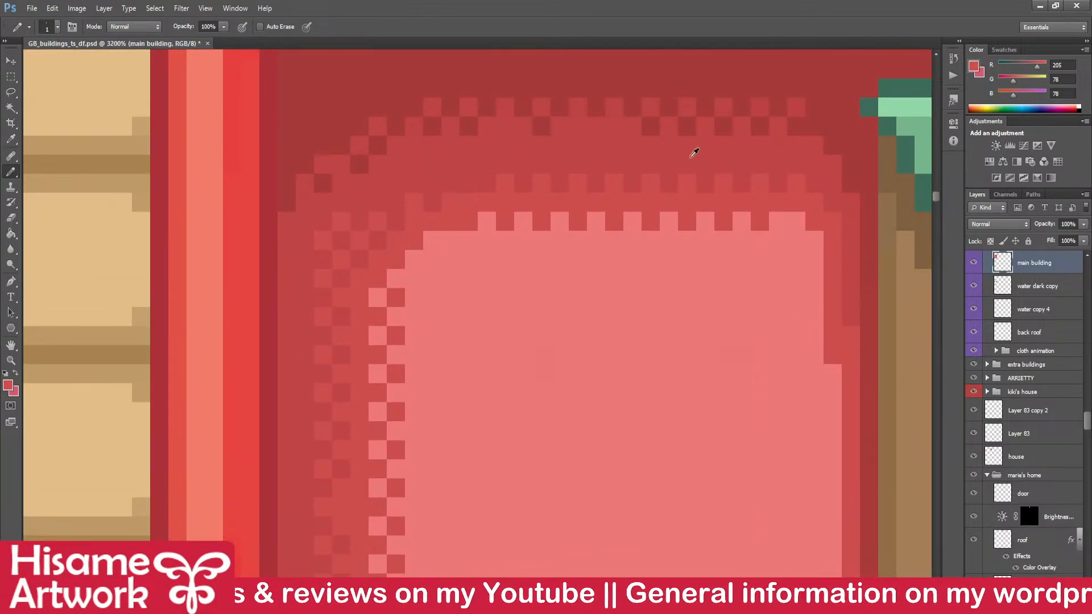
scroll(472, 212, "down", 4)
left_click_drag(591, 360, 466, 298)
key("ctrl+s")
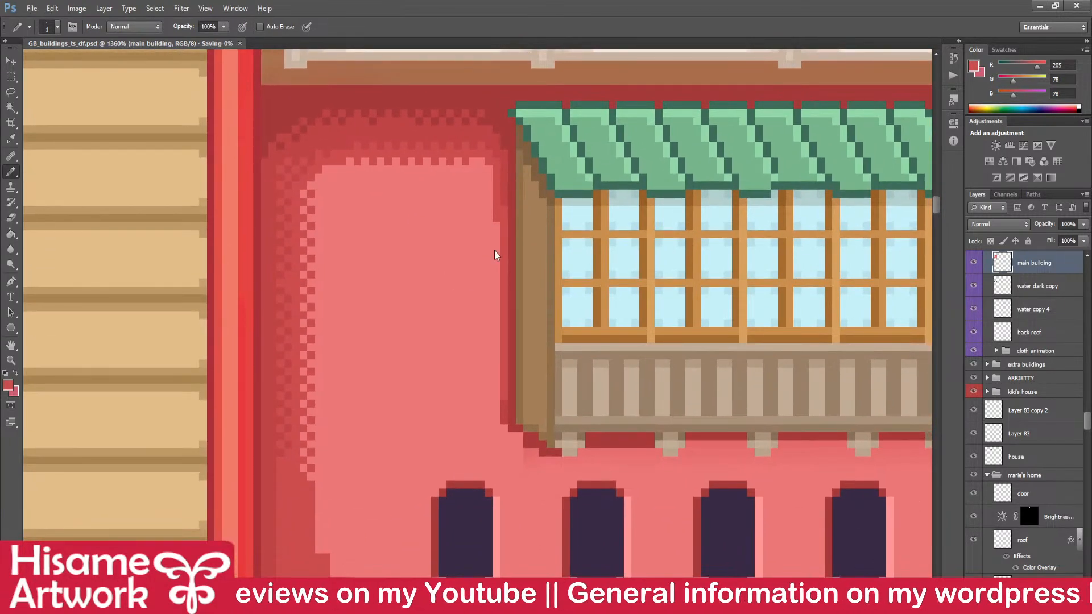
- Continue the shadow's outer edge in RGB 205, 78, 78 as pixel steps around the window box's lower stairs-side corner
scroll(494, 227, "up", 2)
scroll(517, 169, "up", 3)
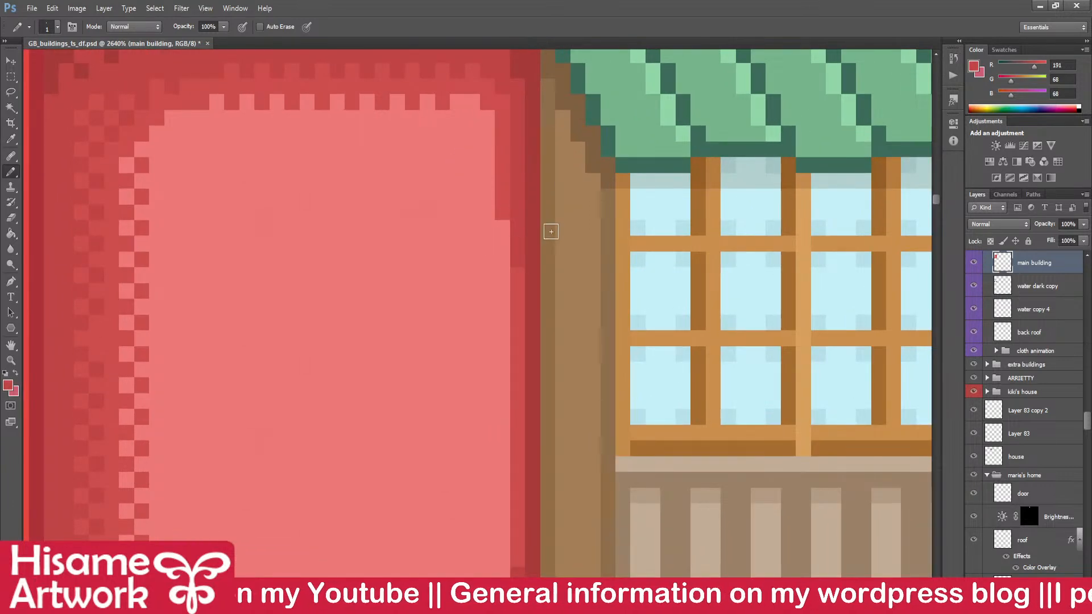
scroll(549, 230, "down", 3)
key("ctrl+s")
scroll(667, 337, "up", 3)
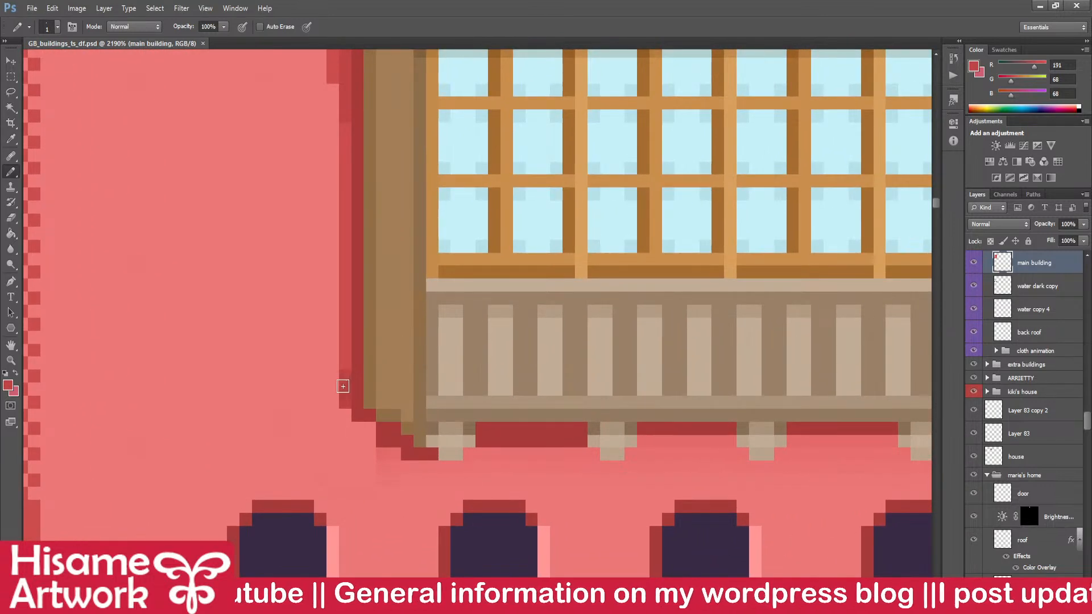
left_click(344, 385)
left_click(348, 349, "alt")
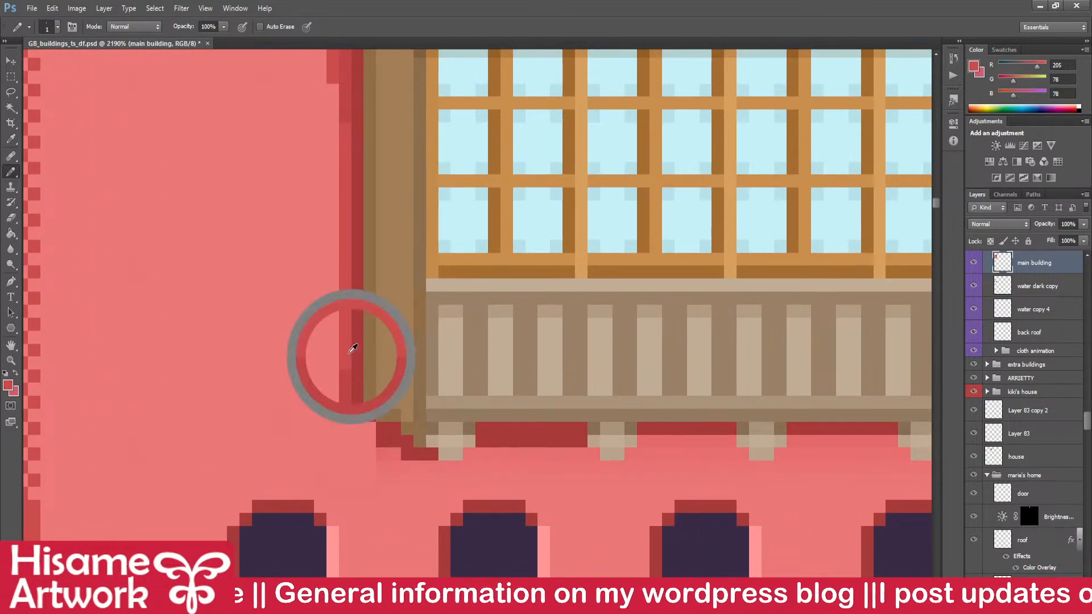
left_click_drag(369, 428, 370, 441)
key("ctrl+z")
left_click(382, 440)
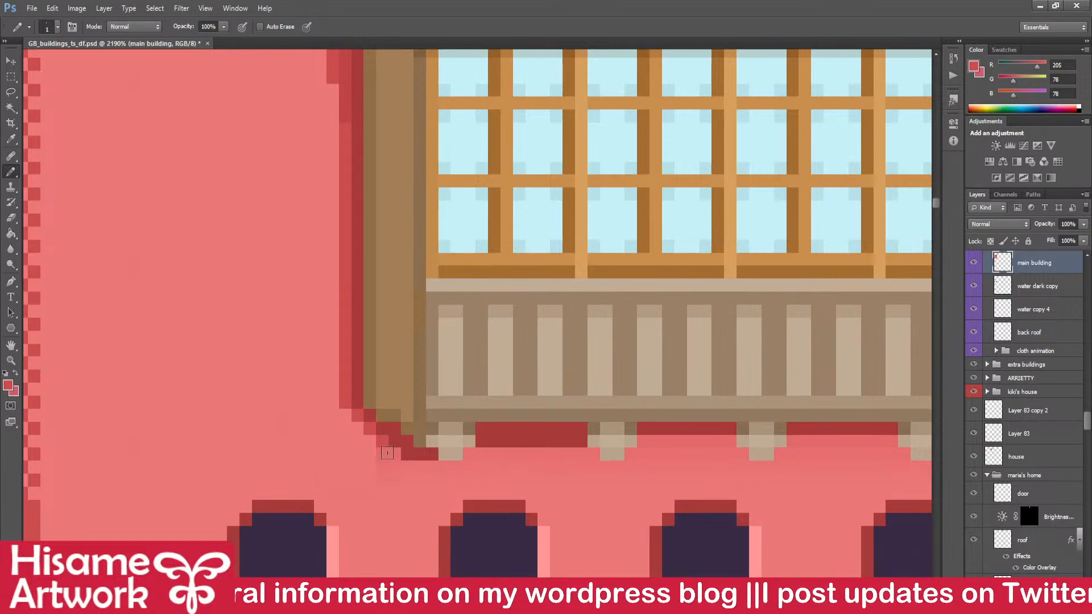
mouse_move(392, 453)
left_mouse_down()
mouse_move(438, 463)
mouse_move(420, 452)
left_mouse_up()
- Pencil a two-tone shadow under the stairs-side end of the window balcony in RGB 167, 58, 58 and RGB 205, 78, 78
scroll(455, 456, "up", 3)
left_click(388, 442, "alt")
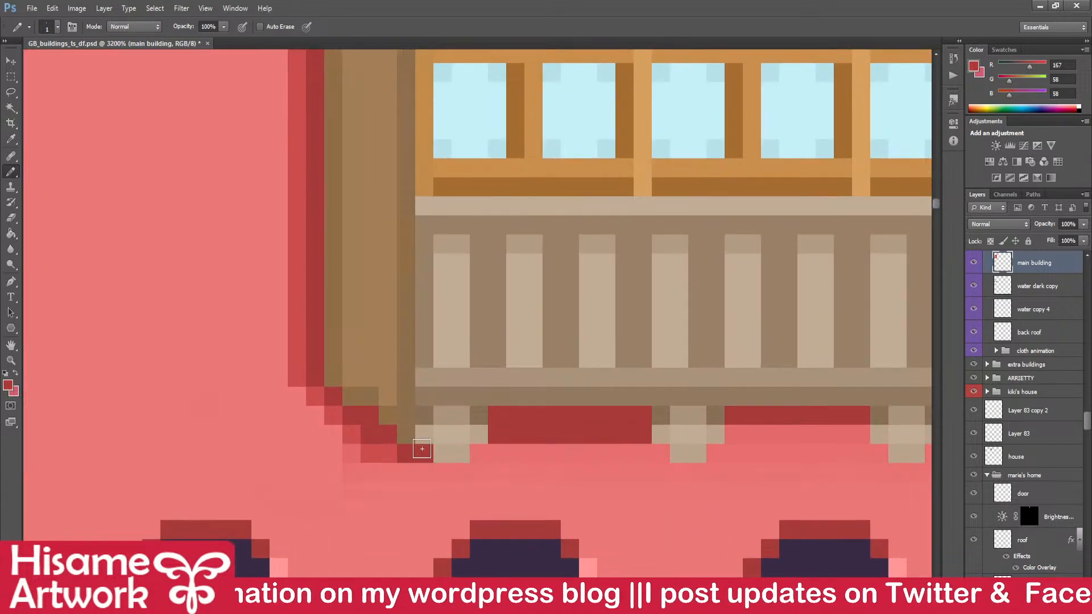
left_click(389, 452, "alt")
mouse_move(403, 471)
left_mouse_down()
mouse_move(455, 481)
mouse_move(480, 457)
mouse_move(519, 454)
mouse_move(495, 452)
mouse_move(661, 459)
mouse_move(604, 431)
mouse_move(475, 401)
left_mouse_up()
left_click(480, 456)
left_click(660, 454)
left_click(451, 392, "alt")
left_click(470, 414)
left_click(482, 419, "alt")
left_click_drag(480, 436, 515, 436)
left_click(536, 423)
- Continue the two-tone red shadow along the balcony's middle gaps and around the middle support brackets
left_click(559, 384, "alt")
left_click_drag(550, 400, 677, 397)
left_click(532, 419, "alt")
mouse_move(552, 421)
left_mouse_down()
mouse_move(642, 429)
mouse_move(680, 417)
mouse_move(664, 433)
mouse_move(674, 433)
mouse_move(474, 399)
mouse_move(532, 414)
left_mouse_up()
left_click(626, 460, "alt")
left_click(673, 401, "alt")
left_click(692, 417)
left_click(468, 400, "alt")
left_click(553, 406)
- Thicken the shadow in the balcony's last gap with RGB 167, 58, 58, and edge the preceding gap and bracket in RGB 205, 78, 78
left_click(587, 367, "alt")
left_click_drag(570, 379, 716, 380)
left_click_drag(677, 380, 535, 356)
left_click_drag(662, 352, 754, 354)
left_click(416, 371, "alt")
mouse_move(417, 372)
left_mouse_down()
mouse_move(602, 372)
mouse_move(625, 392)
left_mouse_up()
left_click(649, 372)
- Shade the outermost balcony bracket with an RGB 167, 58, 58 pixel beside it and RGB 205, 78, 78 pixels below and beside it
left_click(560, 342, "alt")
left_click(771, 372)
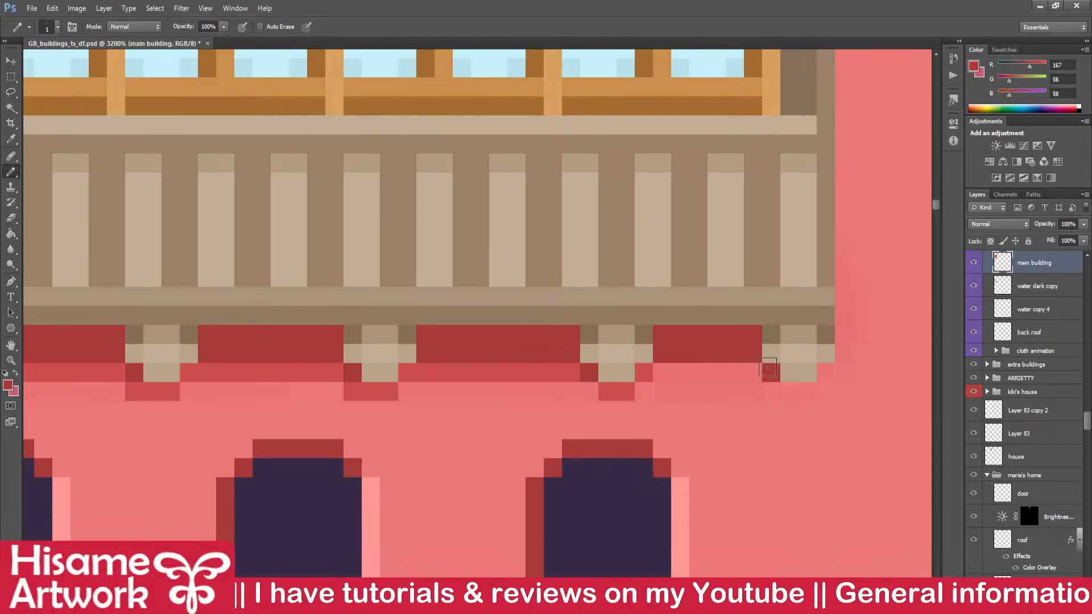
left_click(647, 369, "alt")
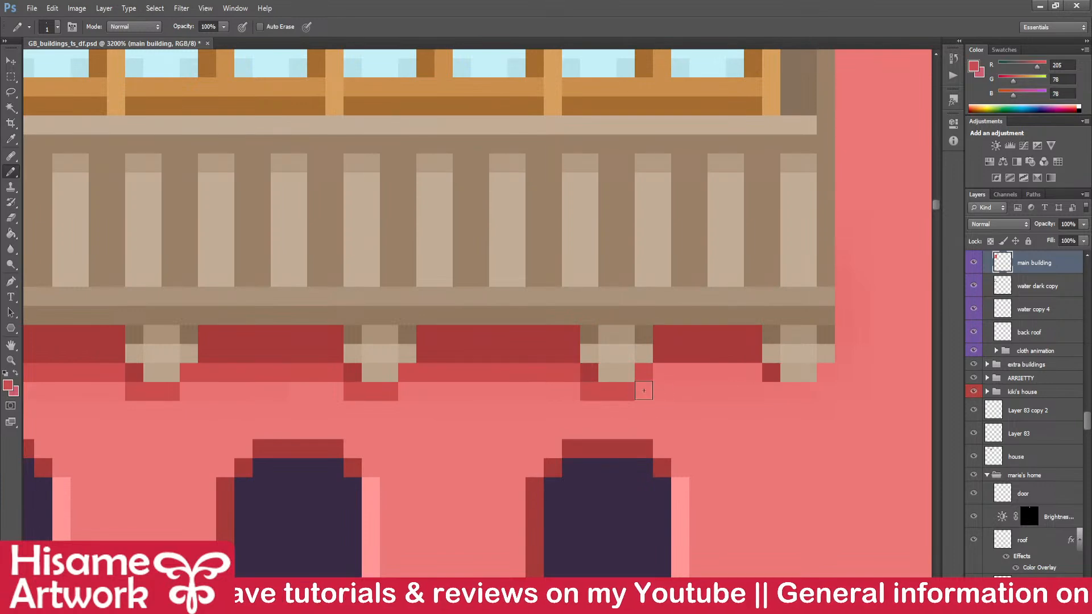
mouse_move(771, 391)
left_mouse_down()
mouse_move(830, 378)
mouse_move(626, 409)
left_mouse_up()
left_click(826, 373)
- Draw an RGB 205, 78, 78 shadow strip up the window's outer side and fill the wall beside the green roof's tip with a 3-pixel pencil
scroll(716, 404, "down", 5)
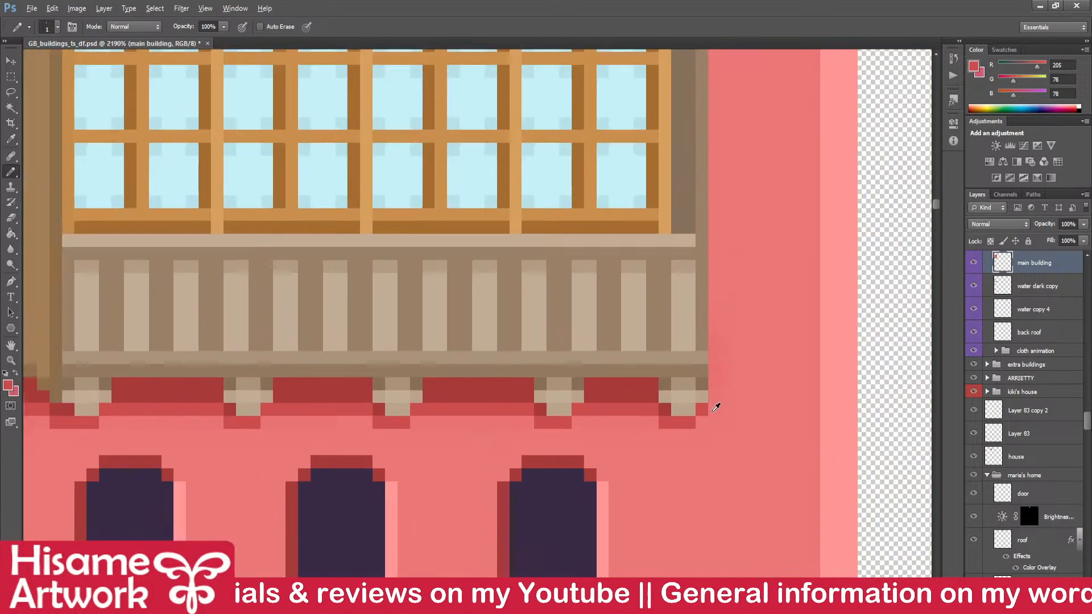
left_click_drag(719, 305, 670, 434)
mouse_move(662, 529)
left_mouse_down()
mouse_move(654, 159)
mouse_move(685, 356)
mouse_move(701, 346)
mouse_move(694, 325)
mouse_move(672, 308)
left_mouse_up()
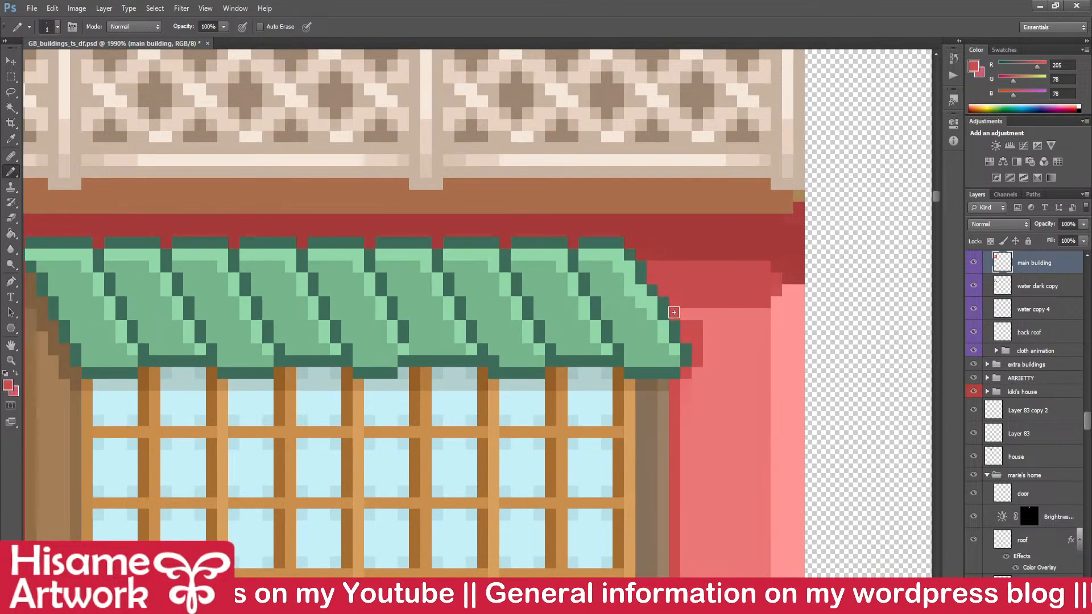
key("bracketright")
left_click(686, 303)
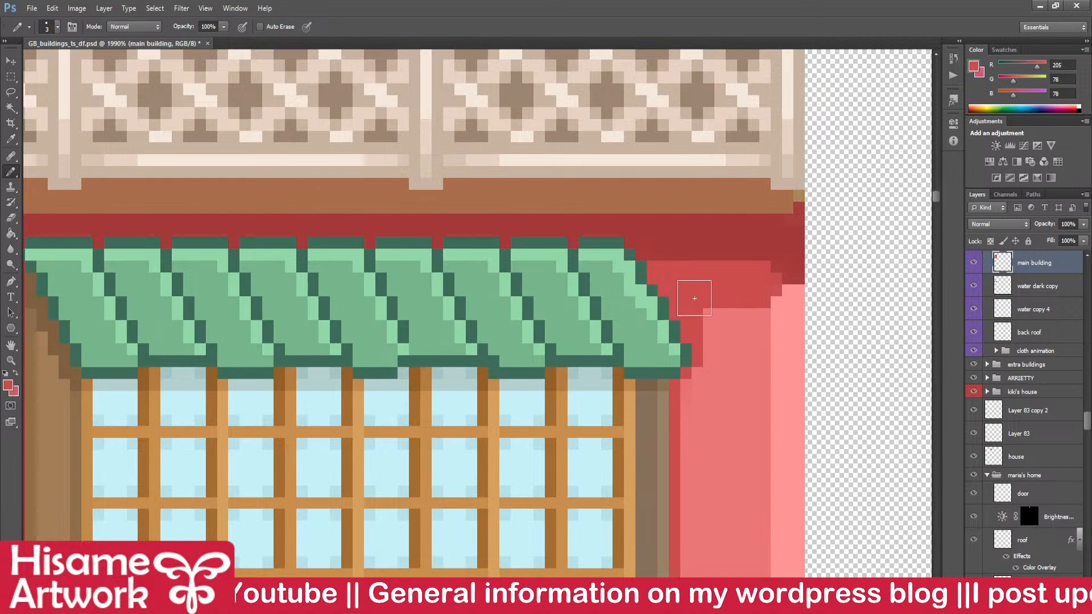
- Step the shadow's lower edge beside the roof and narrow the wall's light edge strip in RGB 236, 120, 120 with a 1-pixel pencil
left_click(762, 307, "alt")
key("bracketleft")
key("bracketleft")
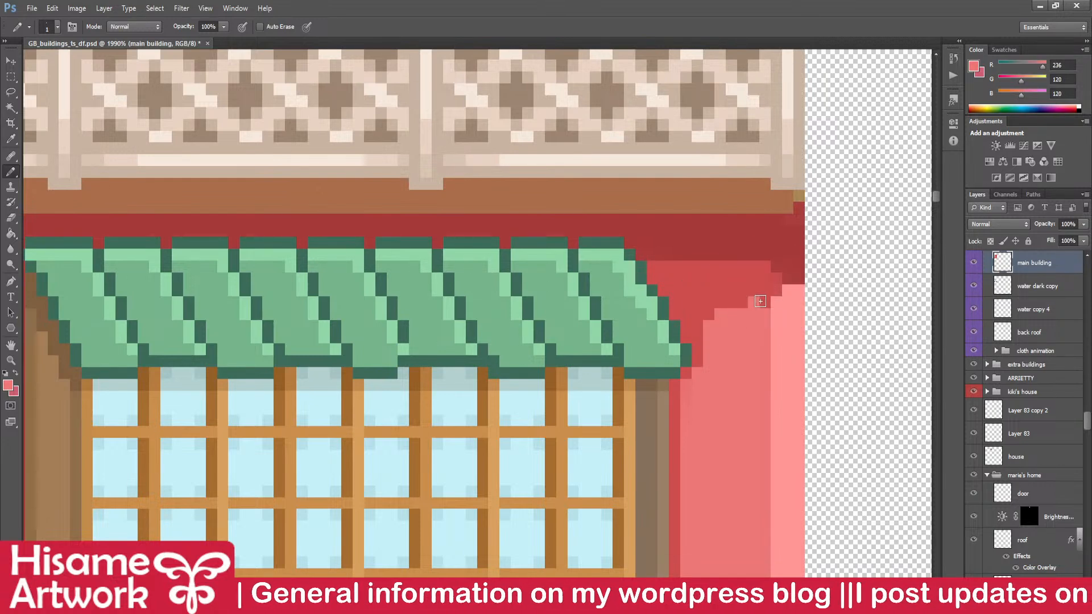
left_click_drag(772, 285, 771, 514)
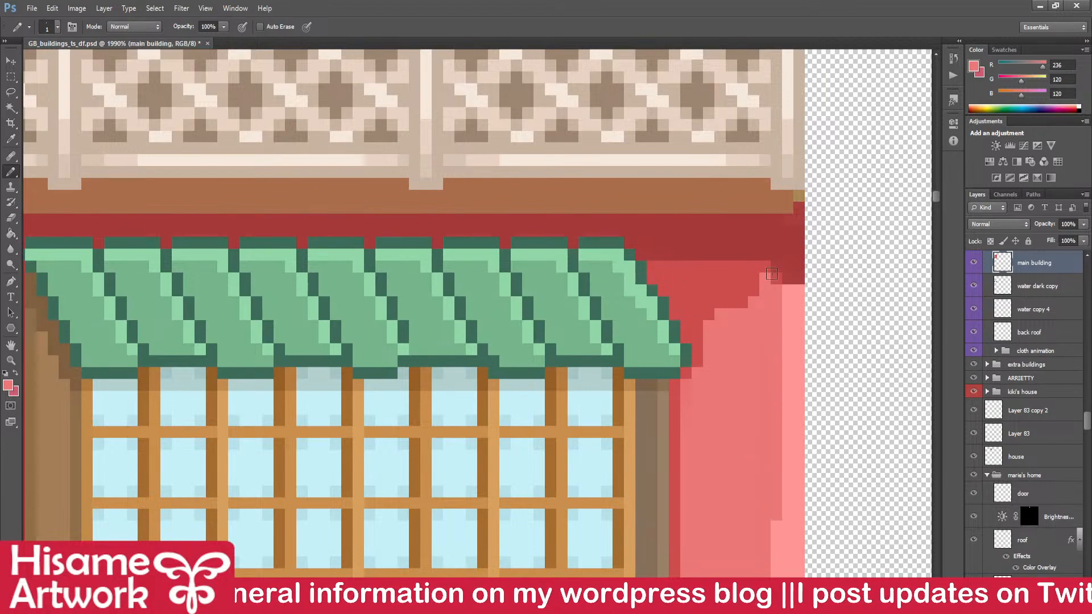
- Recolor the wall's outermost pixel column beside the dark band under the beam to RGB 205, 78, 78
left_click_drag(779, 278, 616, 236)
left_click(580, 214, "alt")
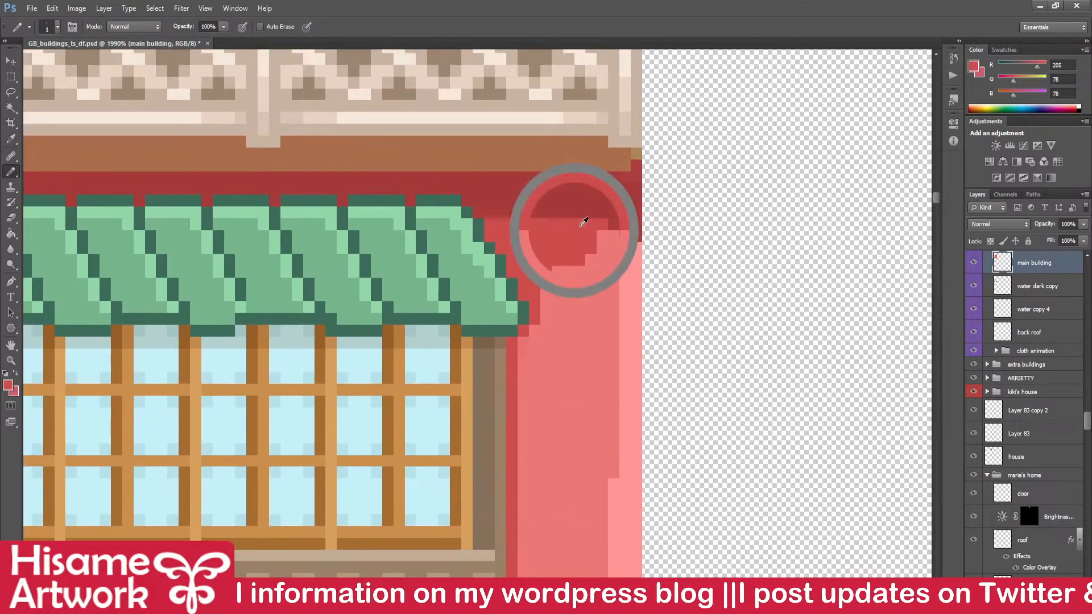
left_click_drag(633, 214, 636, 156)
key("ctrl+z")
left_click_drag(636, 218, 636, 161)
- Extend the light edge strip upward by one pixel in RGB 255, 150, 150 and save the file
left_click(626, 237, "alt")
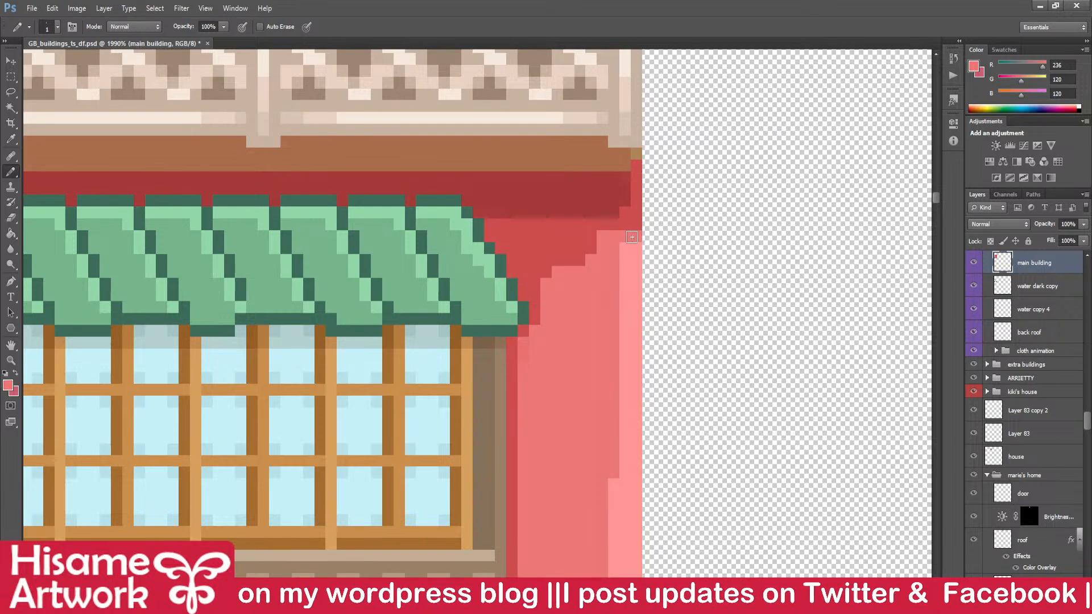
left_click(639, 237, "alt")
left_click(636, 233)
key("ctrl+s")
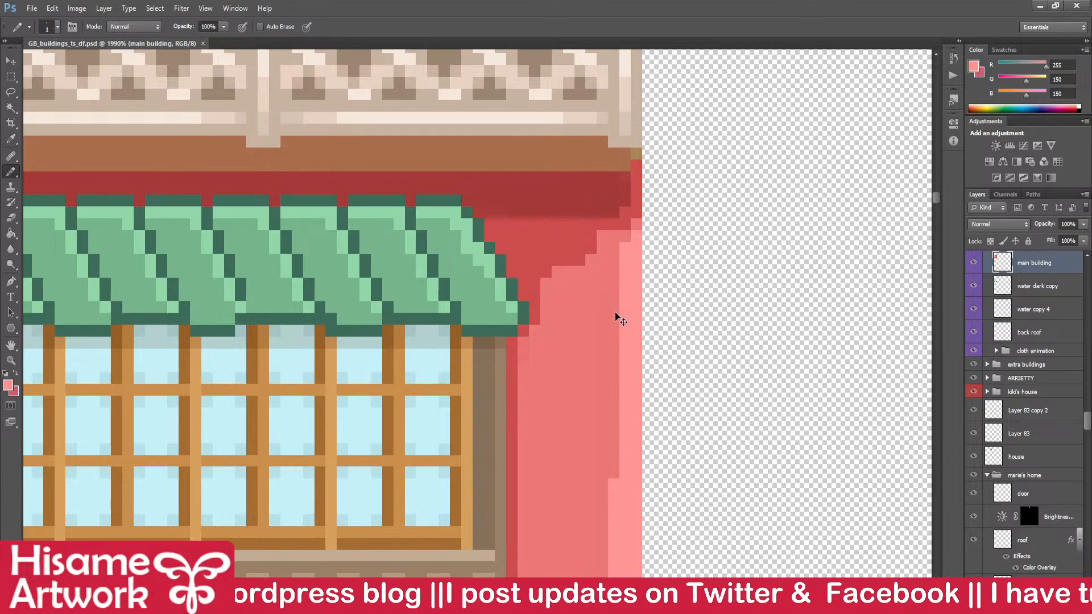
- Trim the shadow between the green roof and the wall's outer edge with RGB 236, 120, 120, leaving a thin straight border
scroll(615, 312, "down", 6)
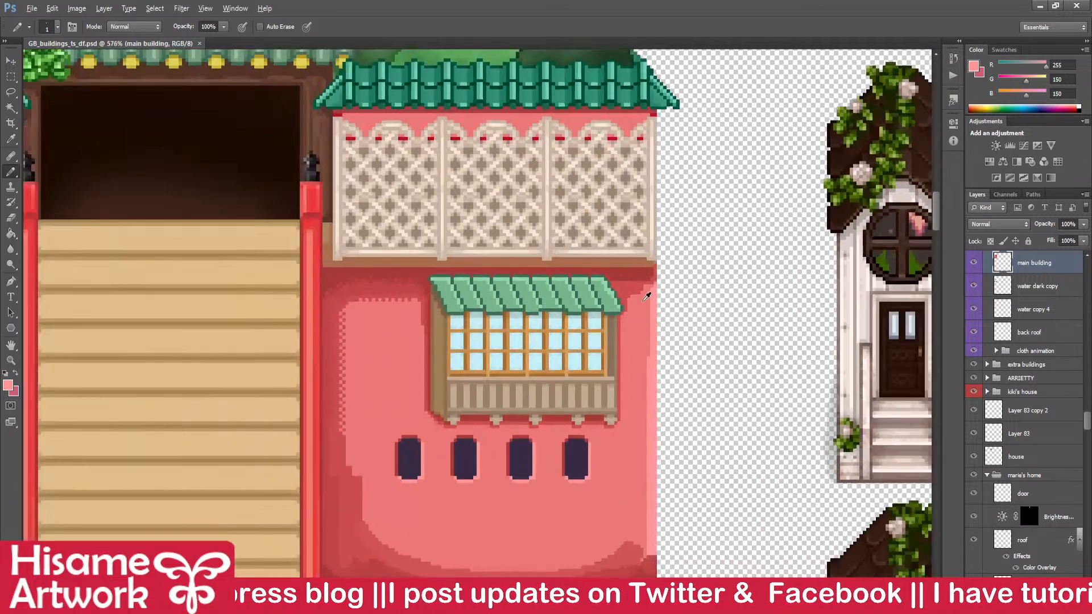
scroll(646, 296, "up", 6)
left_click(615, 335, "alt")
mouse_move(587, 388)
left_mouse_down()
mouse_move(584, 255)
mouse_move(669, 251)
mouse_move(674, 261)
mouse_move(659, 296)
mouse_move(620, 305)
mouse_move(585, 289)
mouse_move(602, 313)
mouse_move(668, 277)
left_mouse_up()
left_click_drag(612, 302, 644, 398)
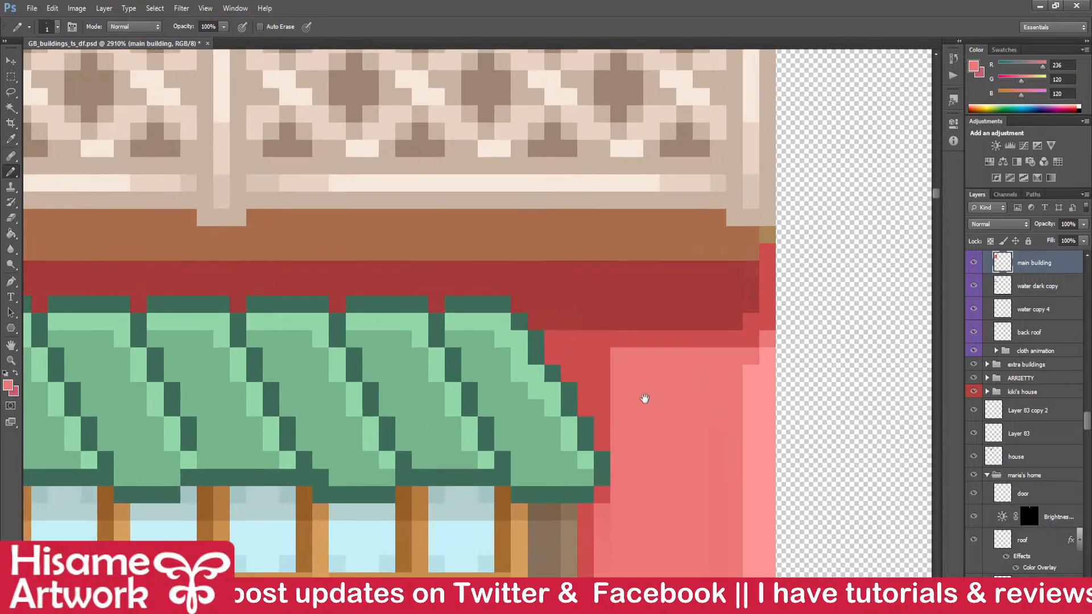
- Stagger the dark band's outer end under the beam into a small pixel dither using RGB 205, 78, 78 and RGB 165, 57, 57
left_click(602, 326, "alt")
scroll(647, 307, "down", 5)
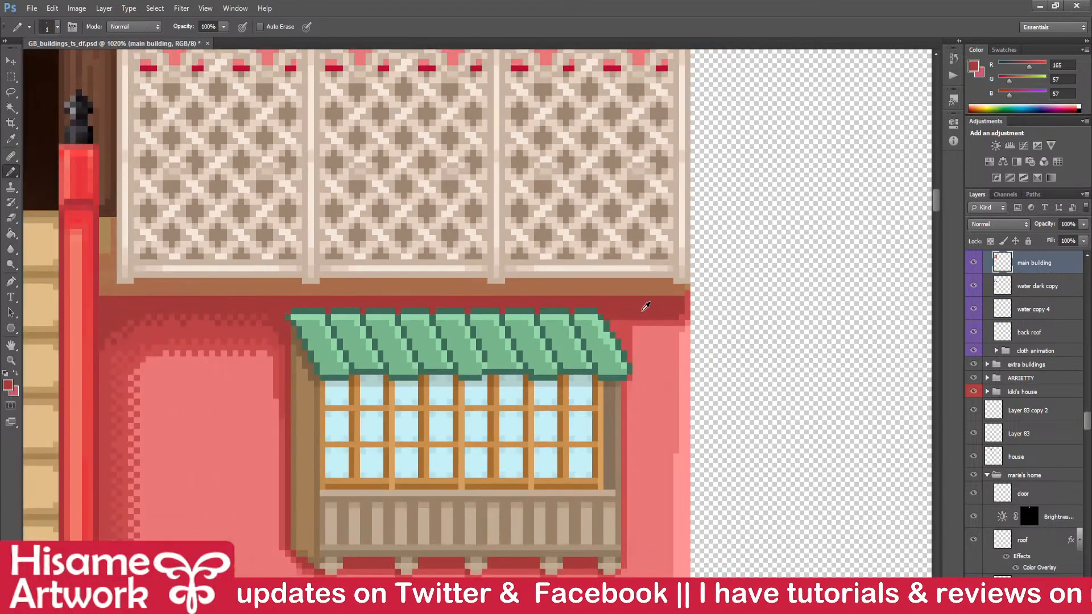
scroll(646, 307, "up", 5)
left_click(771, 335, "alt")
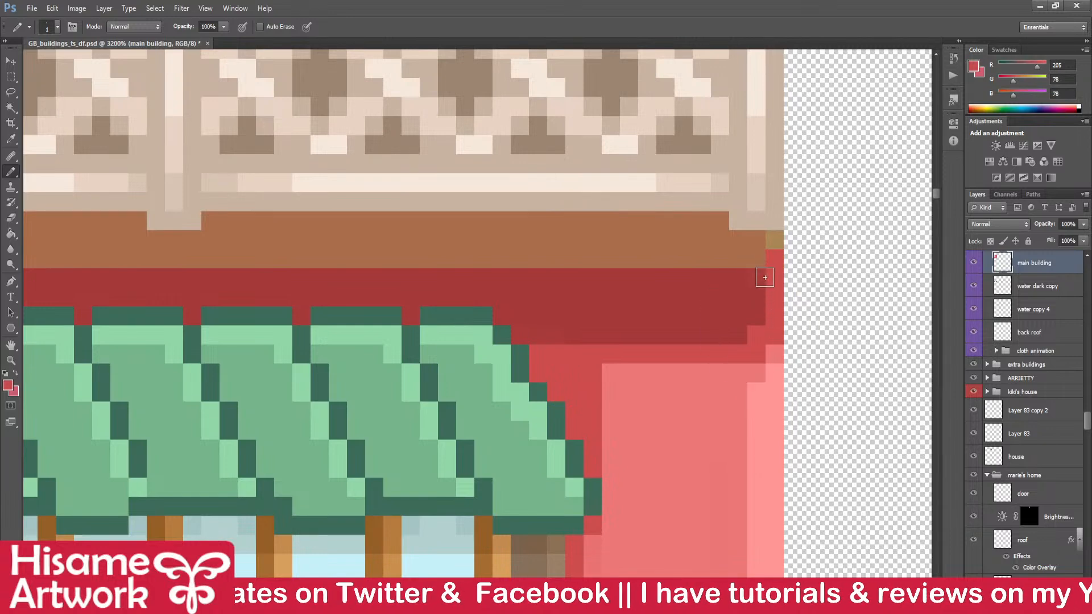
left_click_drag(756, 279, 755, 326)
left_click(738, 335)
left_click(732, 278, "alt")
left_click(754, 276)
left_click(738, 330, "alt")
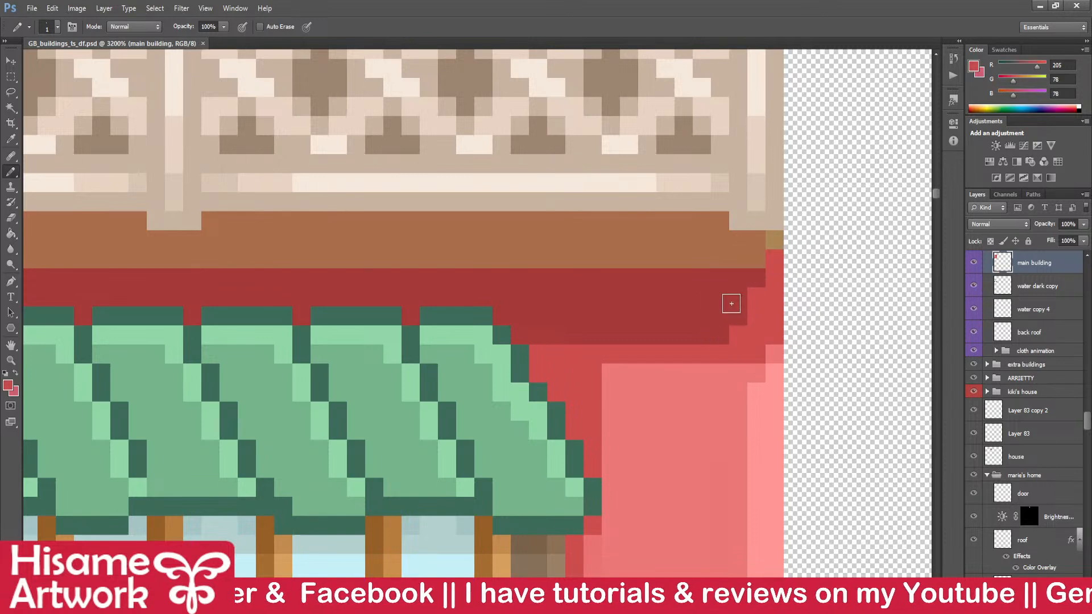
left_click(738, 303)
left_click(752, 309, "alt")
left_click(756, 304)
- Dither the dark band's lower edge with alternating RGB 205, 78, 78 pixels from its outer end to the green roof
left_click(732, 327, "alt")
left_click(706, 333)
left_click(662, 334)
left_click(640, 334)
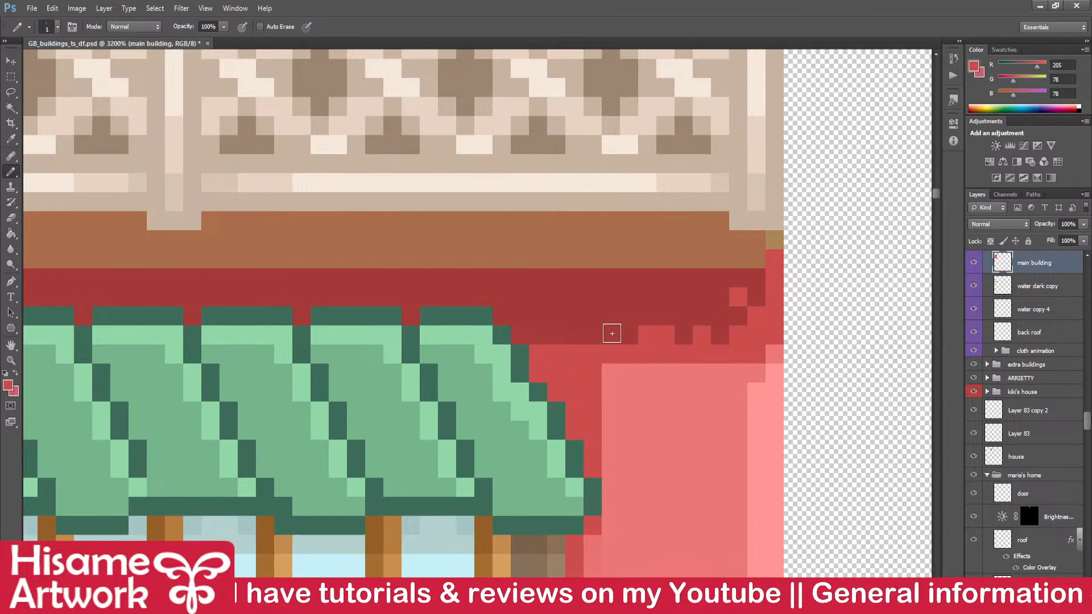
left_click(629, 334)
left_click(593, 333)
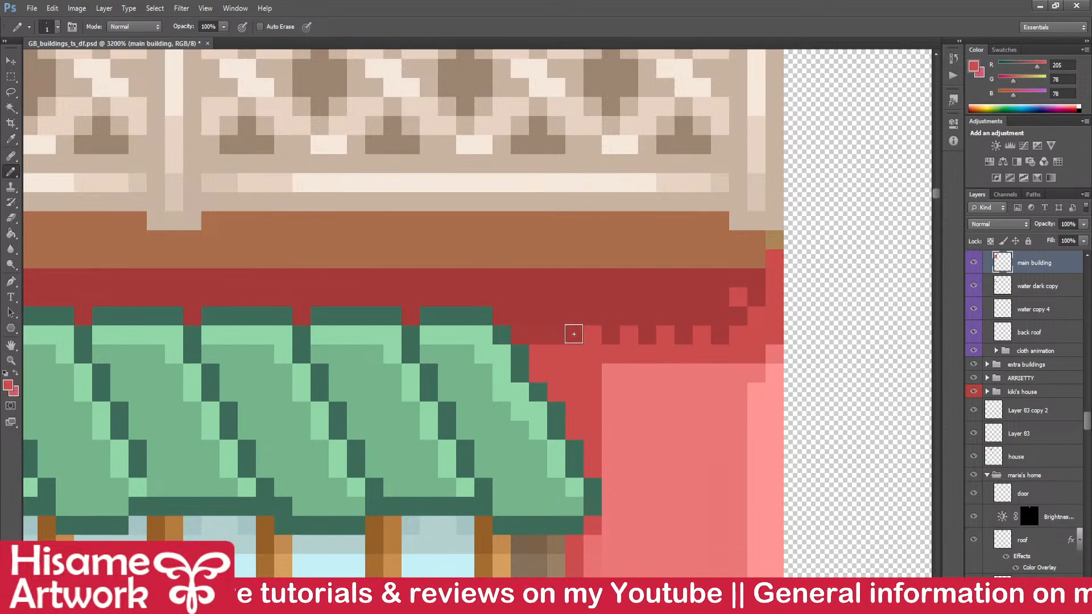
left_click(557, 333)
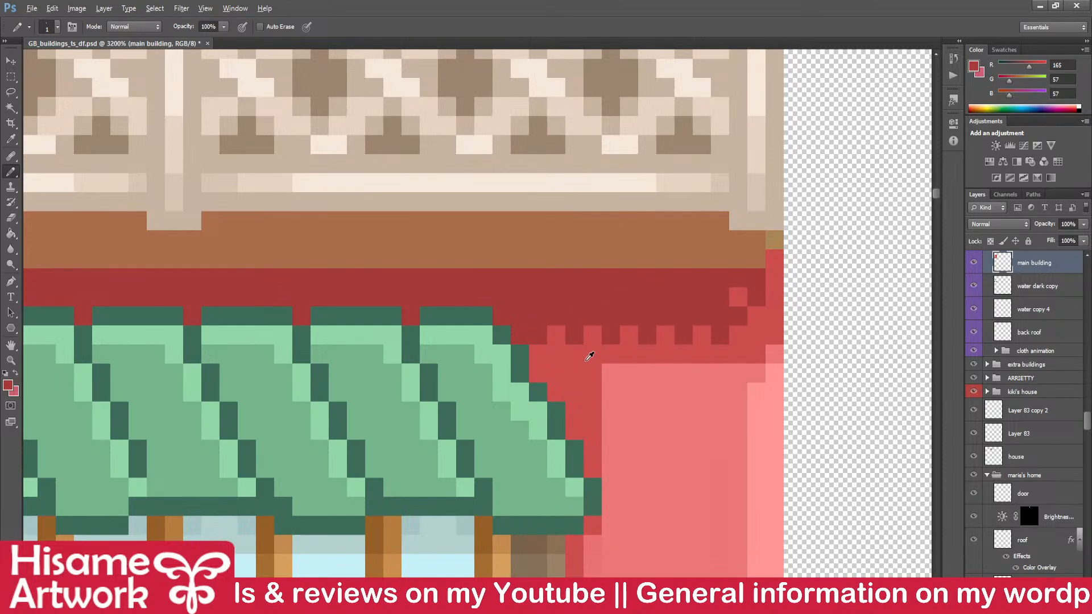
- Punch staggered RGB 205, 78, 78 pixels into the row above the dark band's dithered lower edge, forming a checkerboard
left_click(720, 315)
left_click(679, 315)
left_click(648, 316)
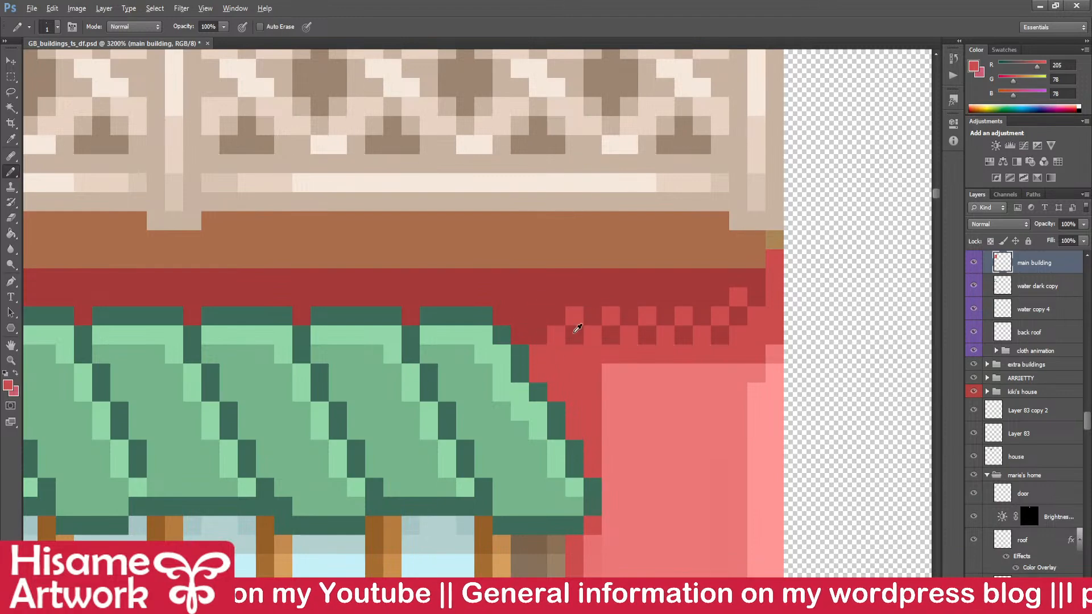
- Dither the lower edge of the mid-red shadow beside the green roof with RGB 205, 78, 78, step its inner corner diagonally, and save the file
scroll(577, 318, "down", 5)
scroll(587, 324, "up", 5)
left_click(596, 352)
left_click(595, 385)
left_click(615, 371)
left_click(634, 354)
left_click(671, 352)
left_click(707, 352)
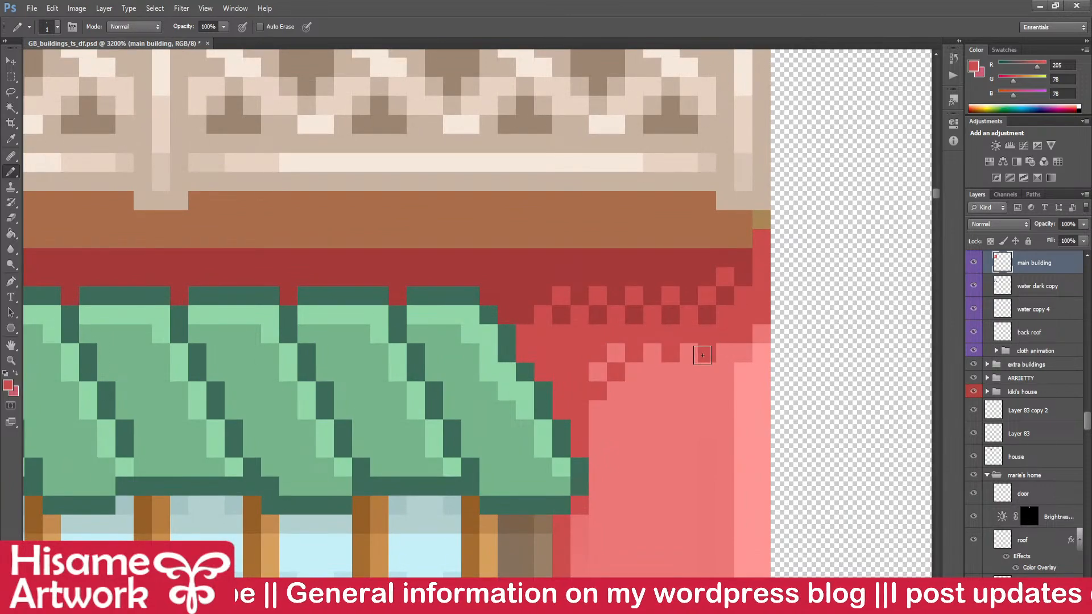
scroll(591, 307, "down", 5)
key("ctrl+s")
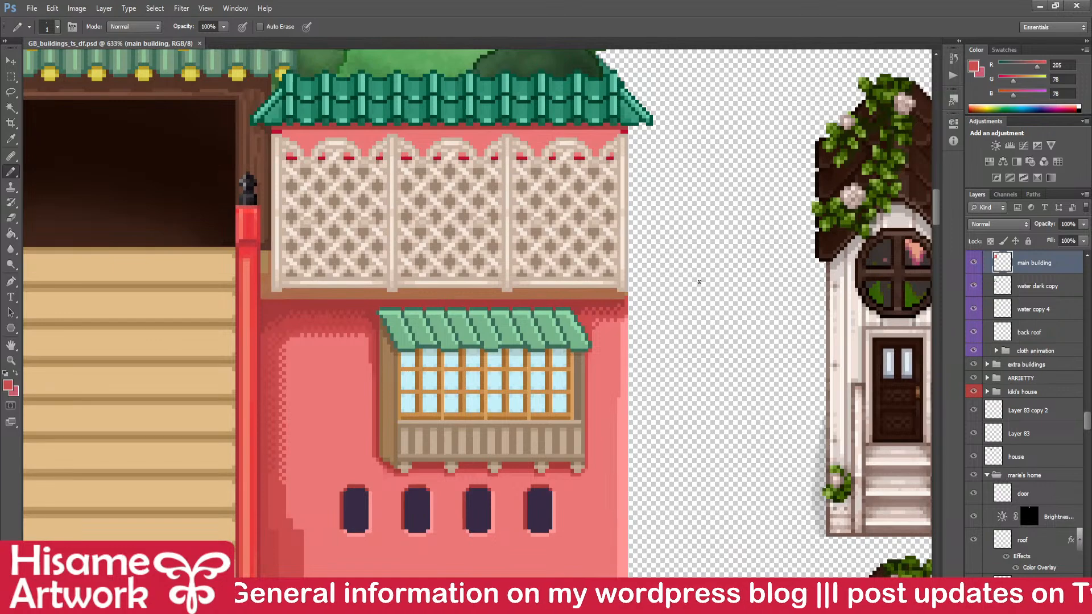
- Dither the upper part of the light edge strip's inner side with alternating RGB 236, 120, 120 pixels and save the file
scroll(479, 314, "up", 3)
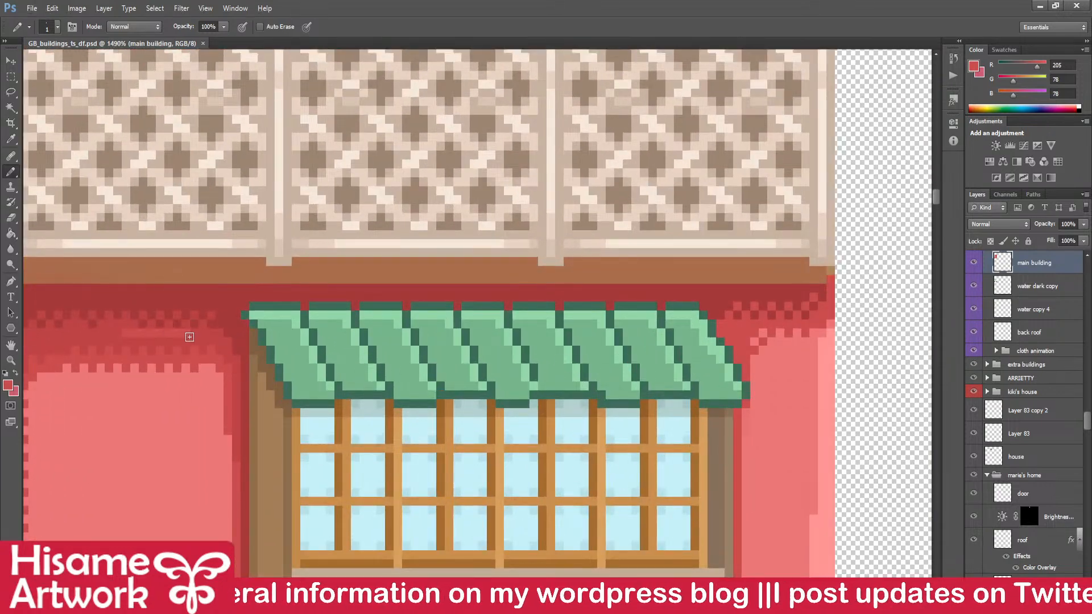
scroll(519, 339, "down", 3)
left_click_drag(594, 407, 654, 282)
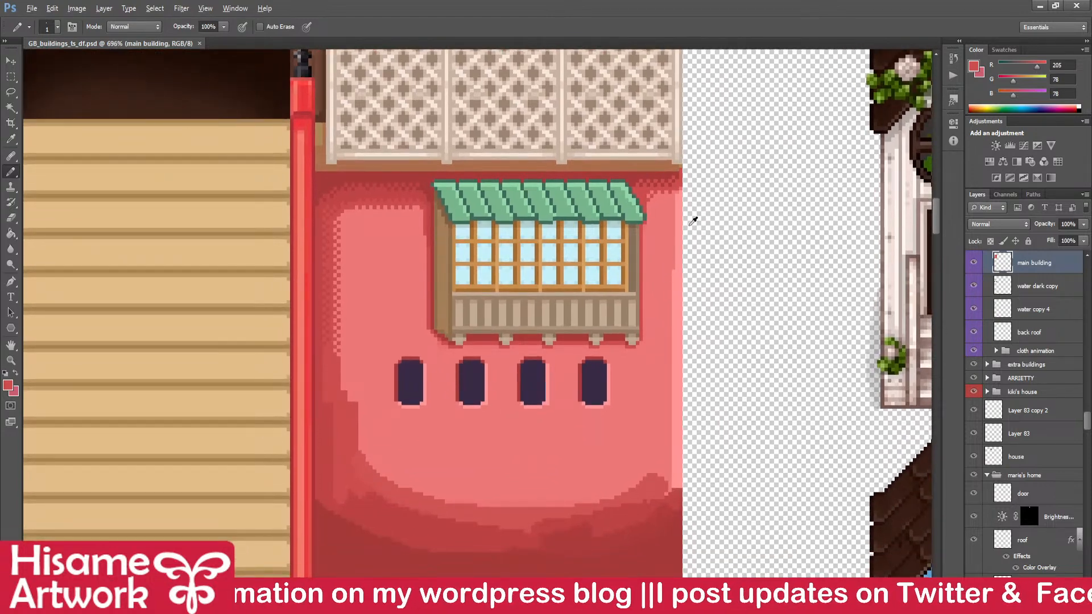
scroll(699, 215, "up", 5)
left_click(622, 208, "alt")
left_click(646, 163, "alt")
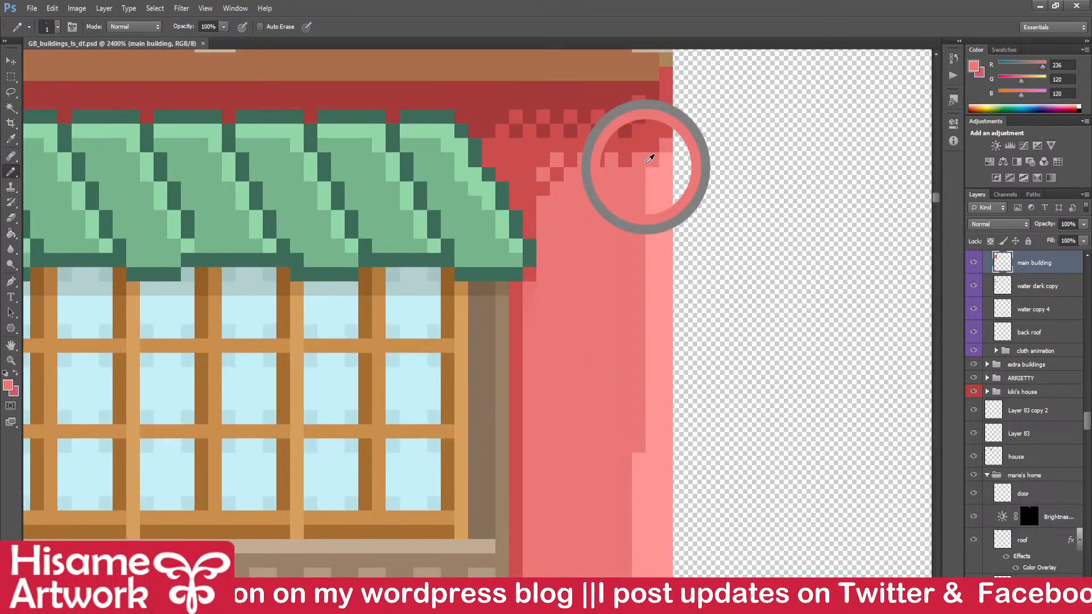
scroll(649, 160, "up", 1)
left_click(653, 270)
left_click(654, 309)
left_click(654, 347)
left_click(656, 396)
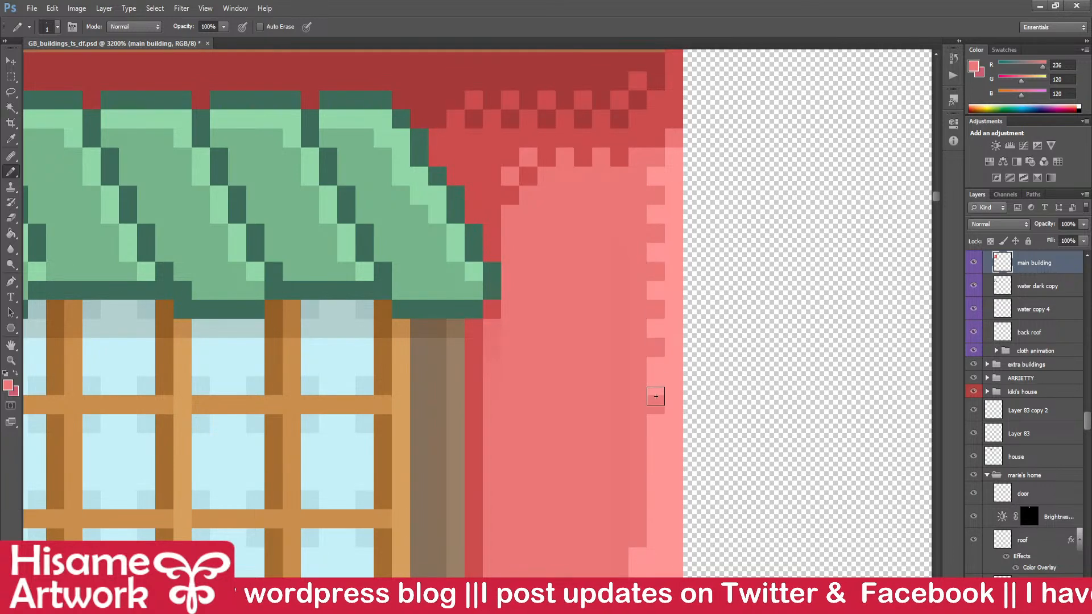
key("ctrl+s")
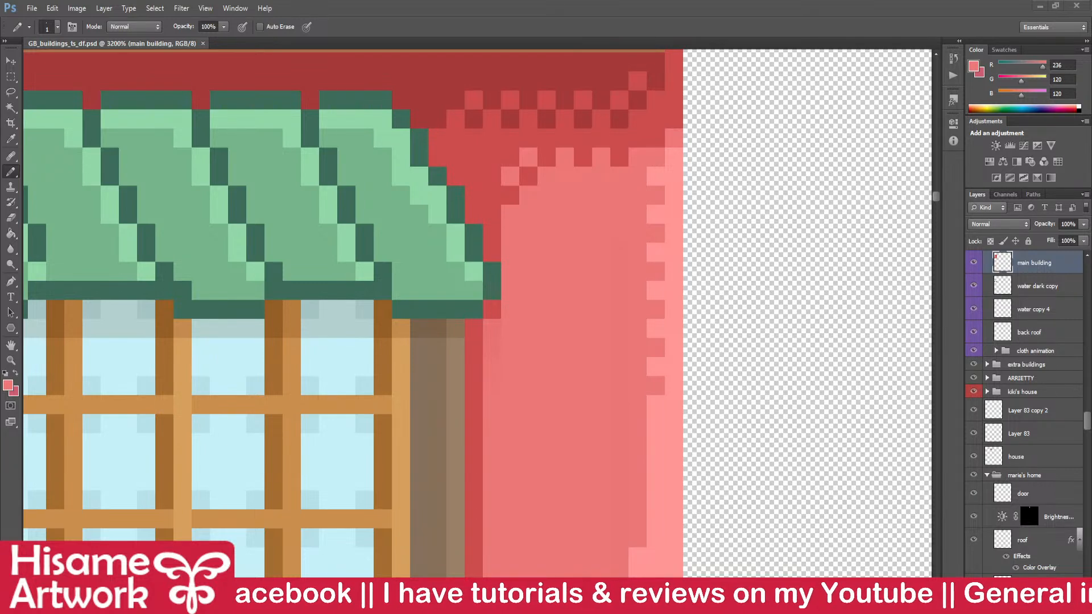
- Select the dithered section of the light edge strip beside the window box with a rectangular marquee
scroll(662, 377, "down", 12)
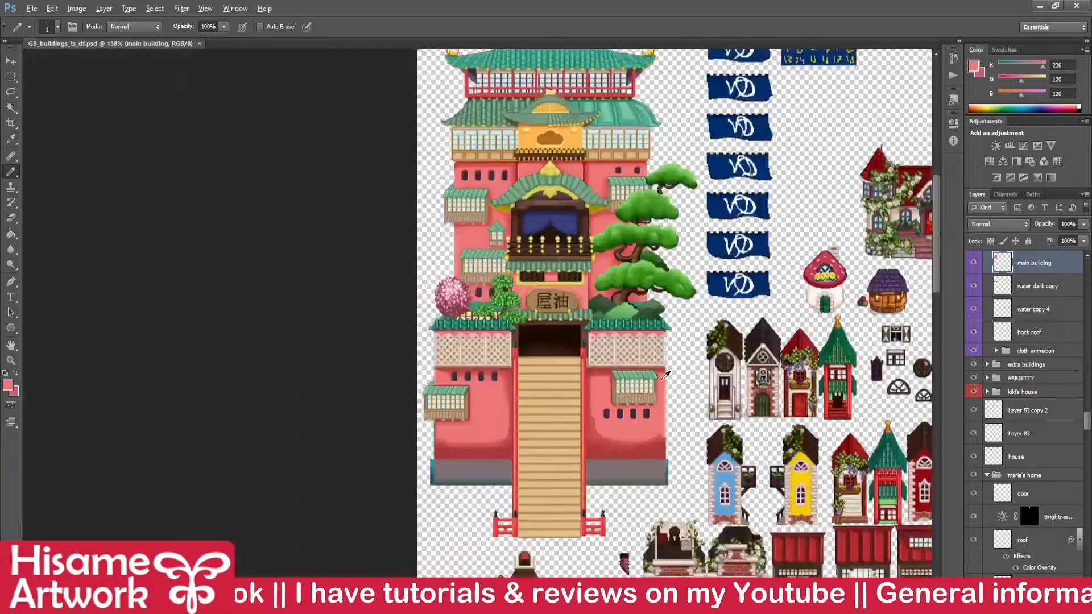
left_click_drag(665, 375, 528, 369)
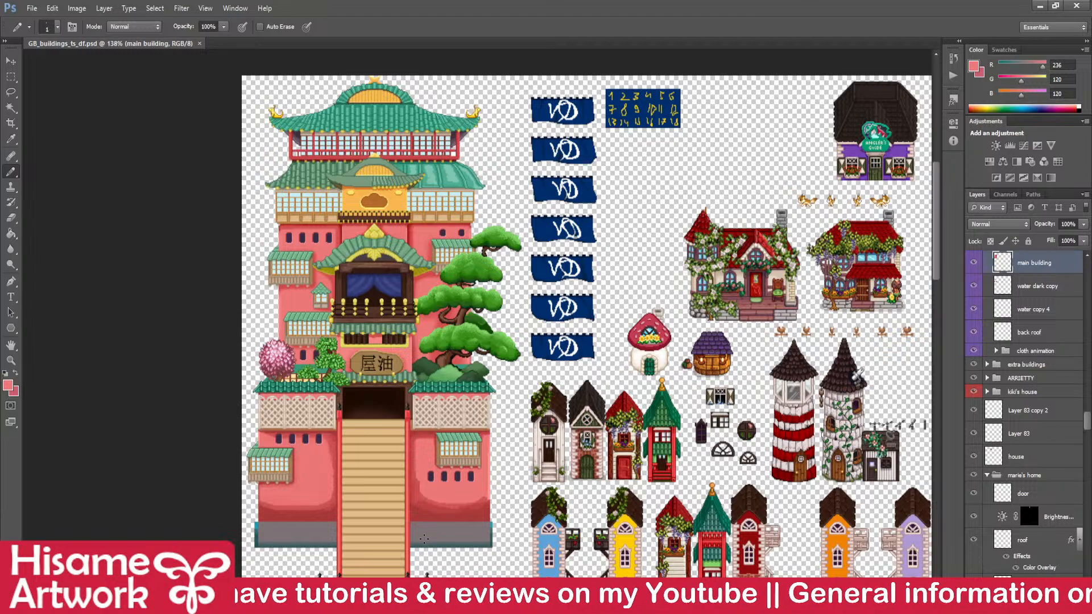
scroll(444, 526, "up", 3)
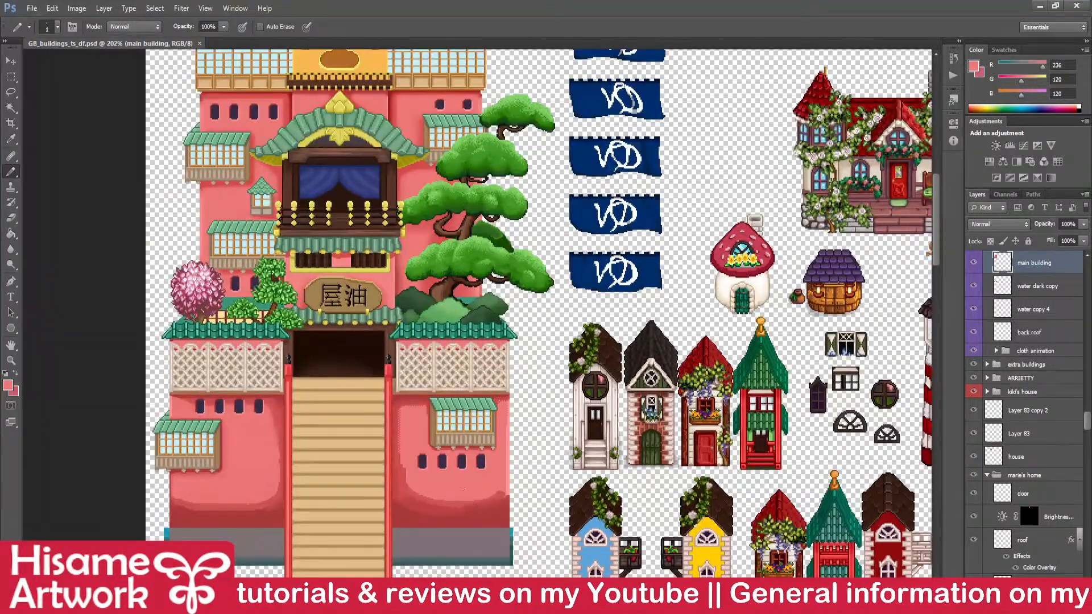
scroll(458, 431, "up", 18)
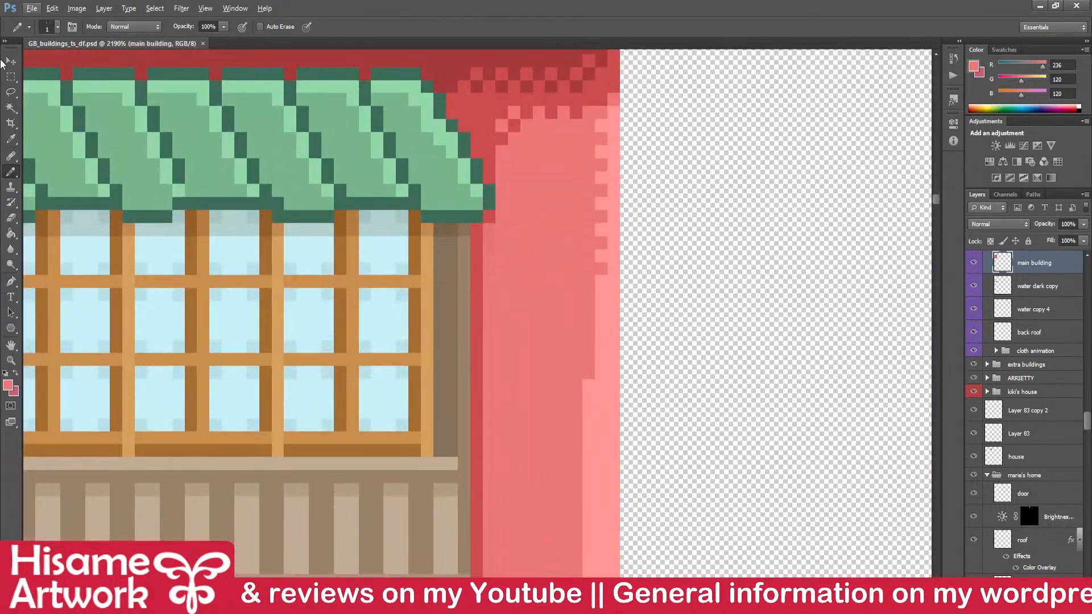
left_click(11, 76)
left_click_drag(595, 123, 632, 289)
scroll(628, 287, "down", 4)
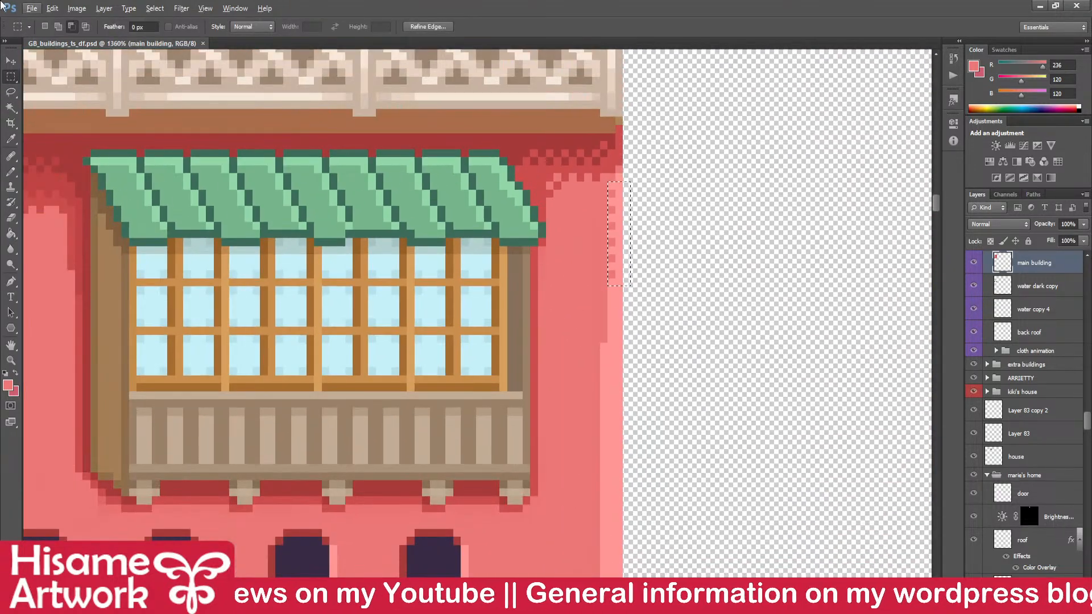
left_click(7, 62)
left_click(10, 76)
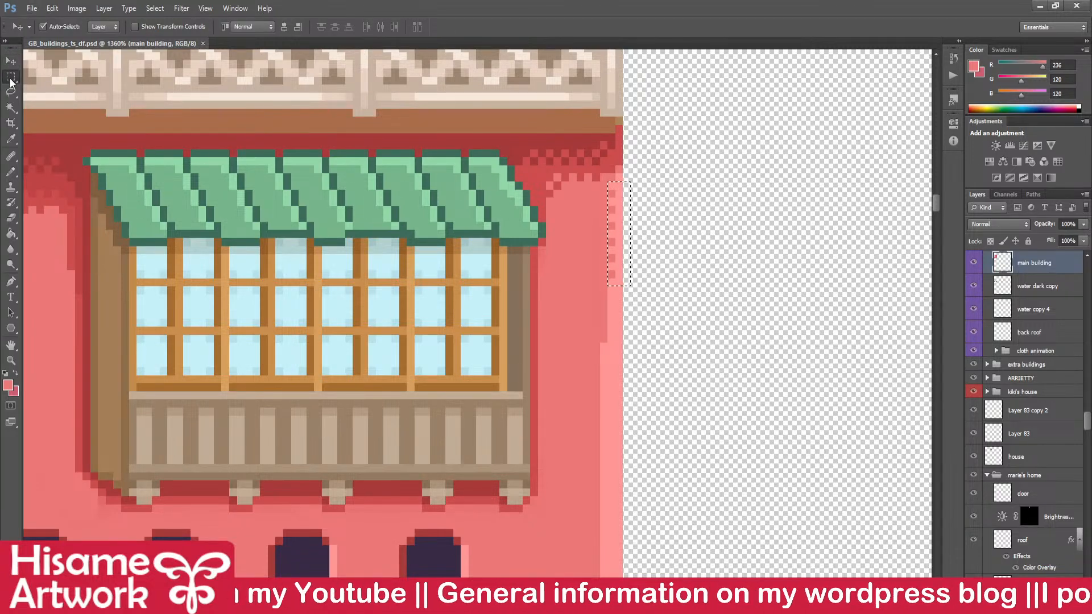
left_click(596, 187)
left_click_drag(644, 333, 645, 278)
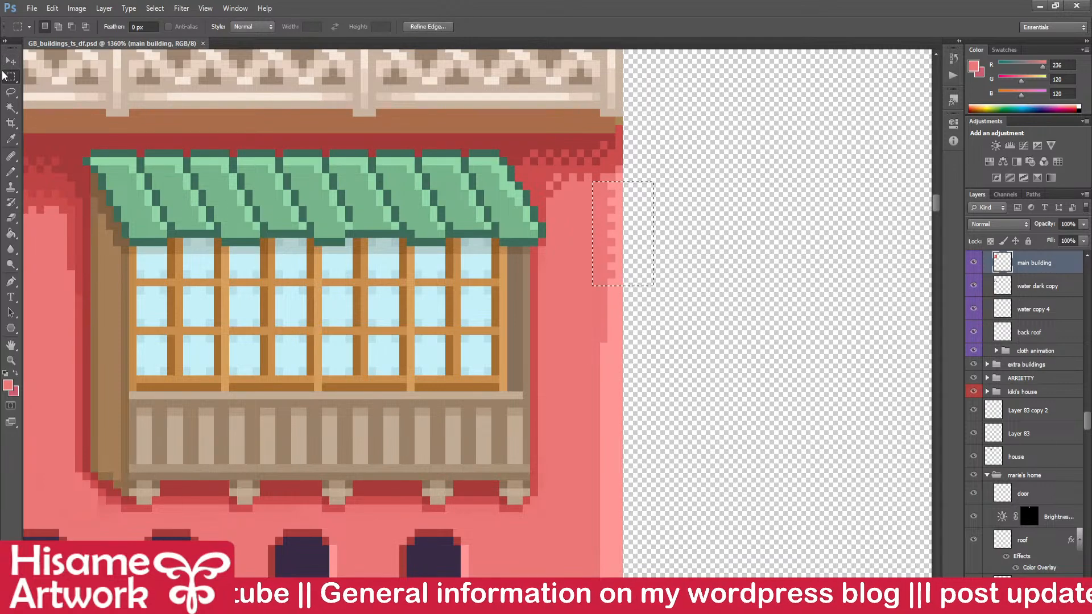
- Duplicate the selected dither down the wall's outer edge until it reaches the base shadow, deselect, and save the file
key("v")
scroll(576, 217, "down", 3)
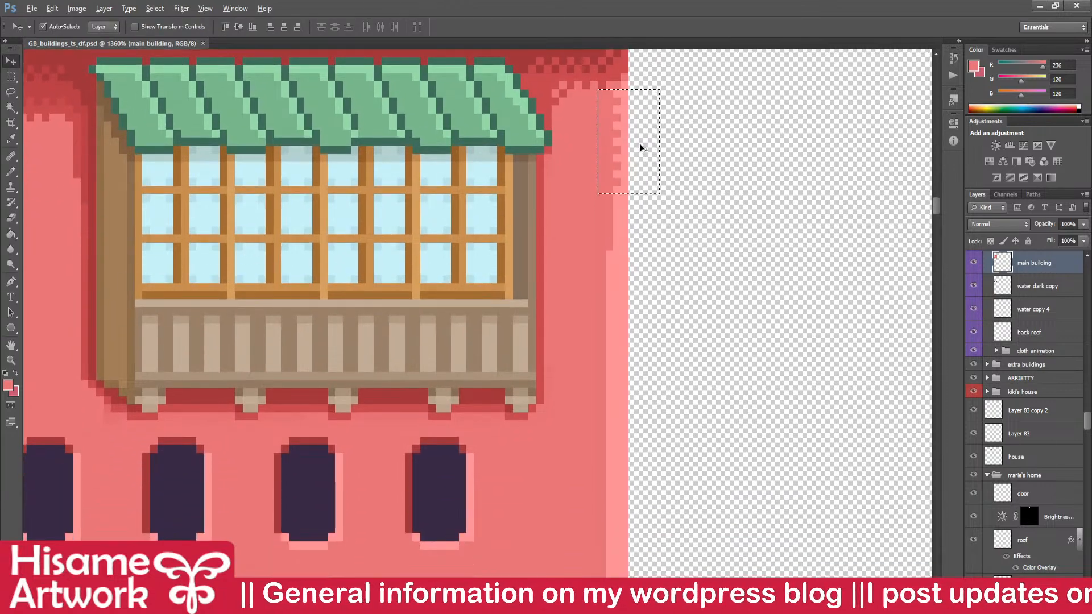
left_click_drag(621, 144, 594, 269)
left_click_drag(589, 307, 588, 322)
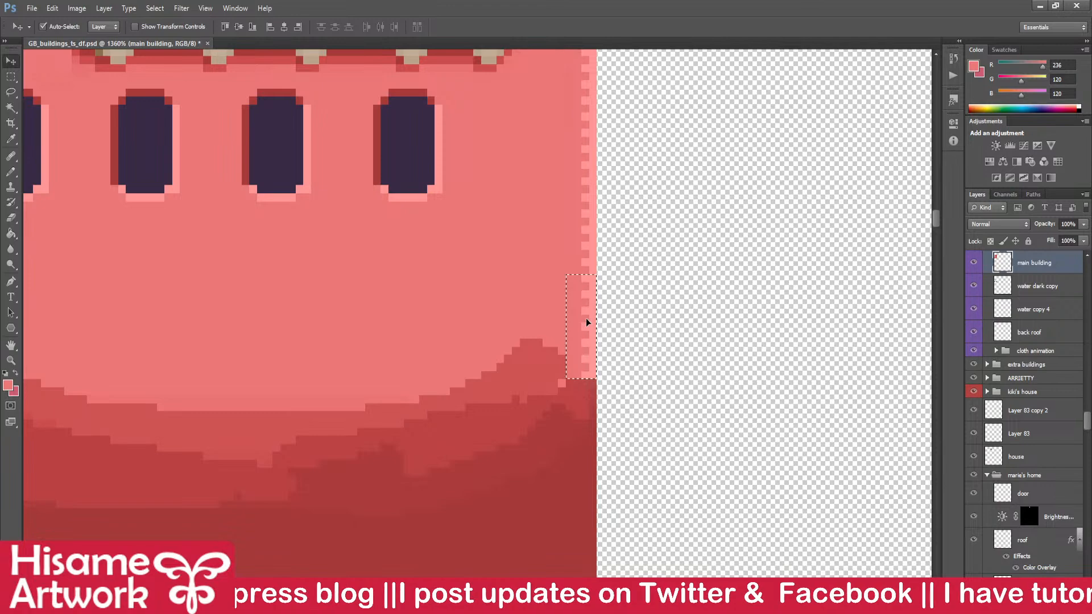
key("ctrl+d")
key("ctrl+s")
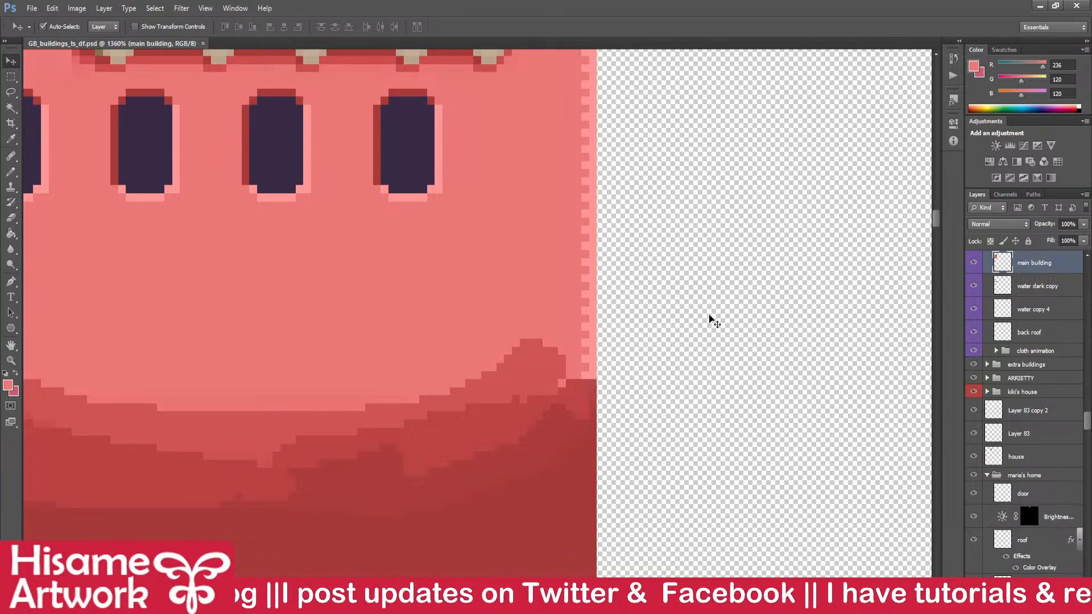
scroll(713, 314, "down", 10)
scroll(706, 289, "down", 3)
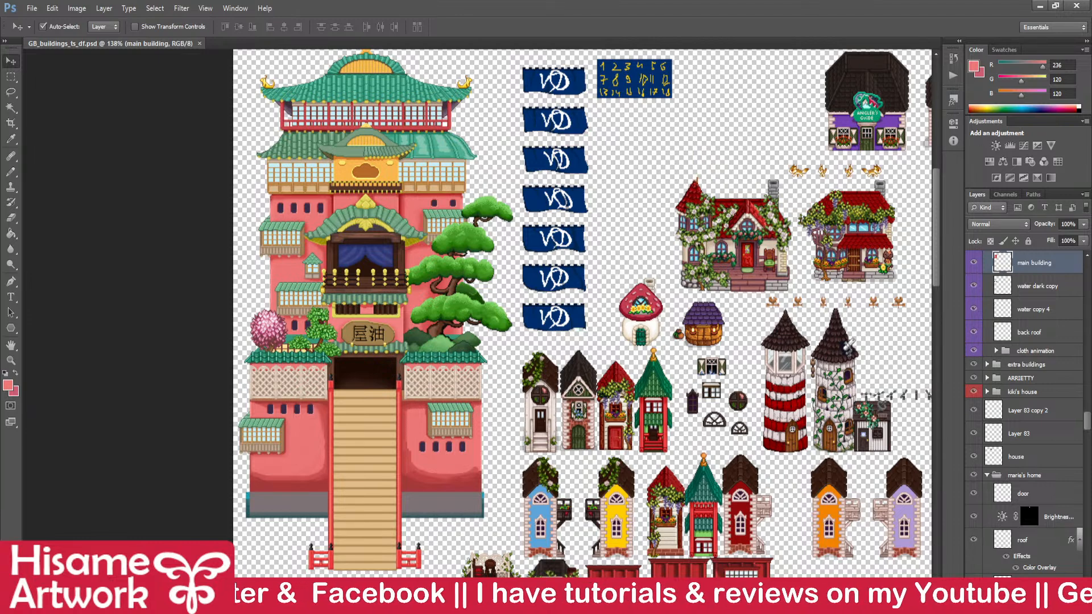
key("alt+Tab")
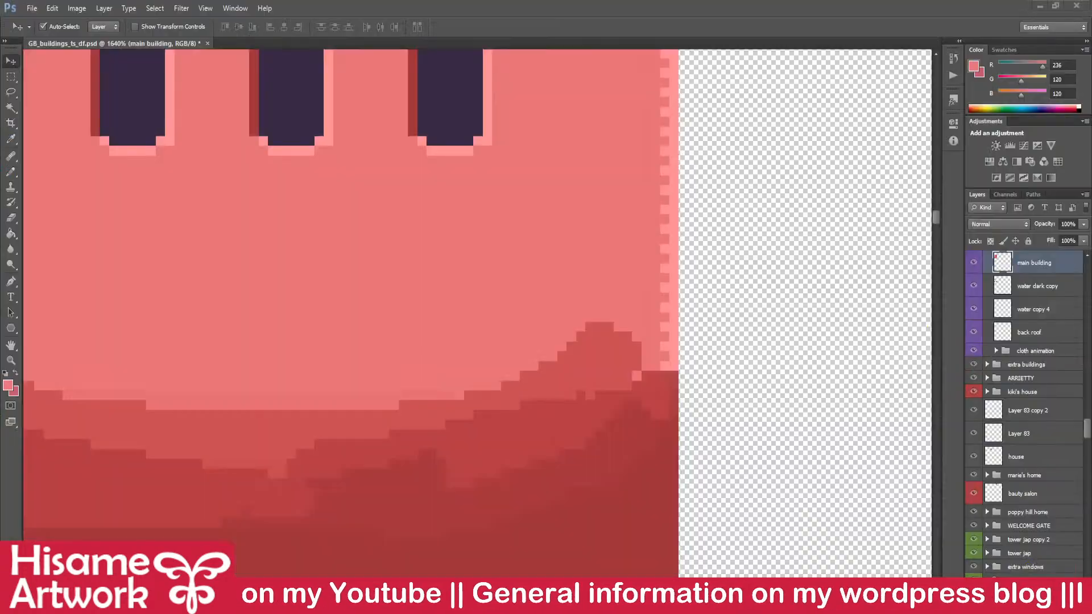
- Try to clean up the highlight pixel at the outermost small window's lower corner, working on the window small copy 6 layer
scroll(576, 364, "down", 5)
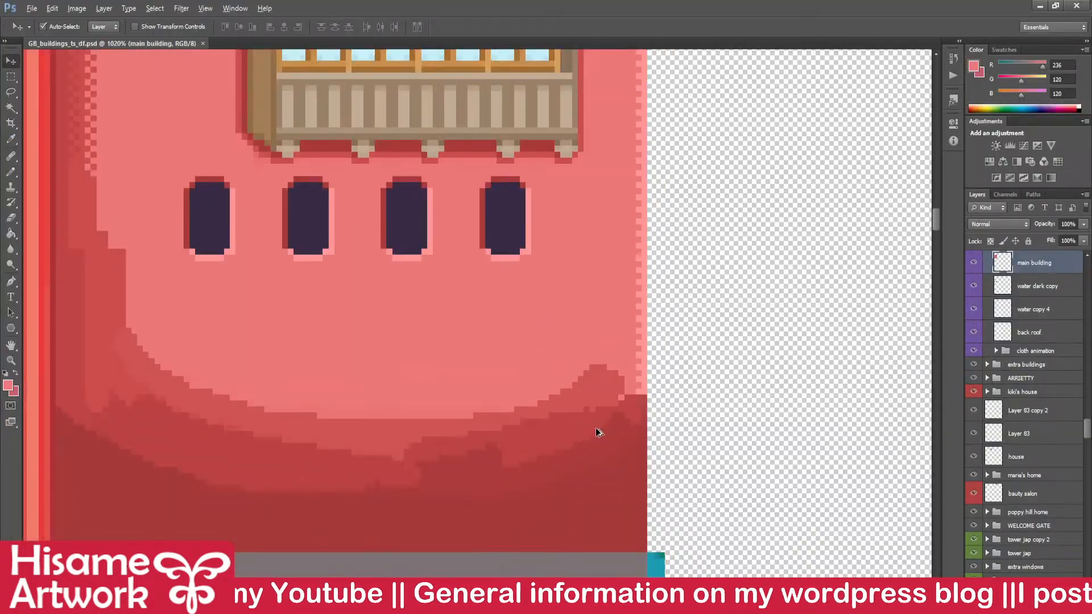
scroll(560, 332, "up", 6)
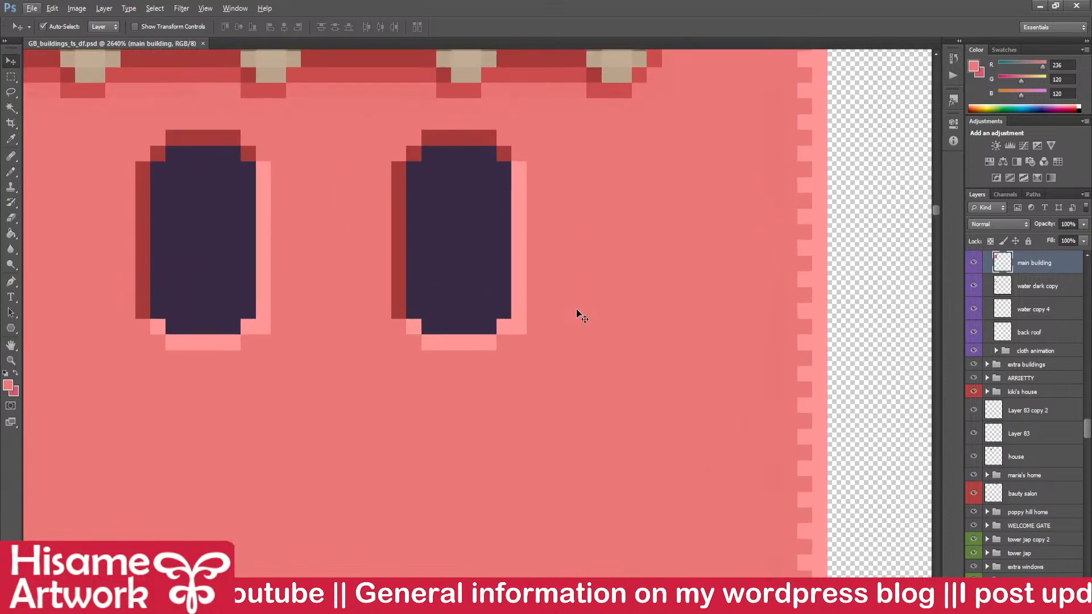
left_click(11, 172)
left_click(519, 323)
left_click(11, 61)
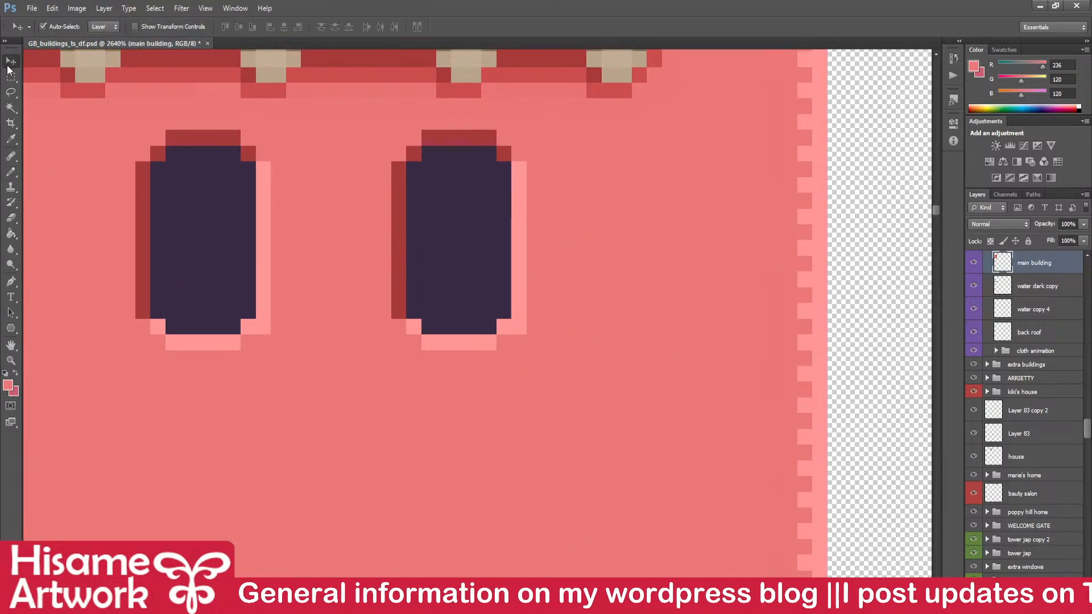
left_click(499, 329)
left_click(11, 76)
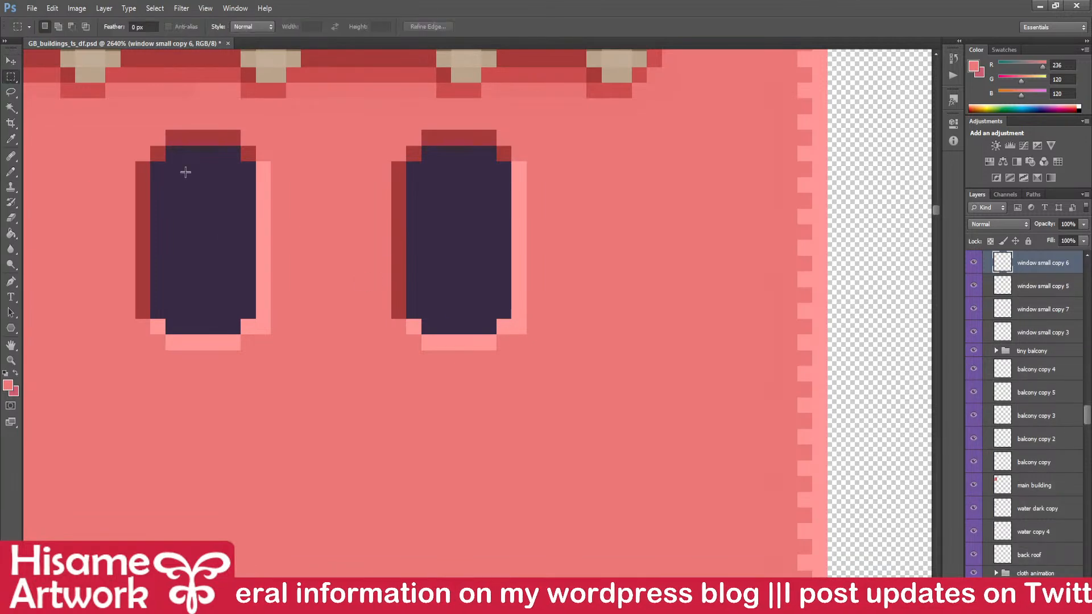
left_click_drag(514, 322, 533, 340)
key("ctrl+s")
key("ctrl+d")
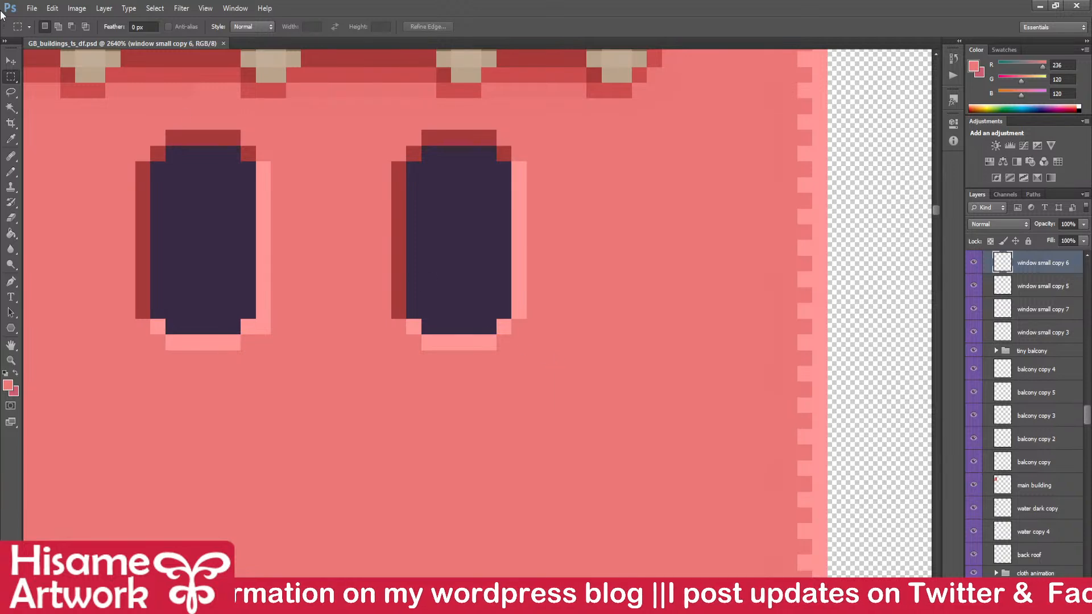
- Reselect the main building layer and examine the red wall's shading from the wooden beam down to the base shadow
left_click(11, 61)
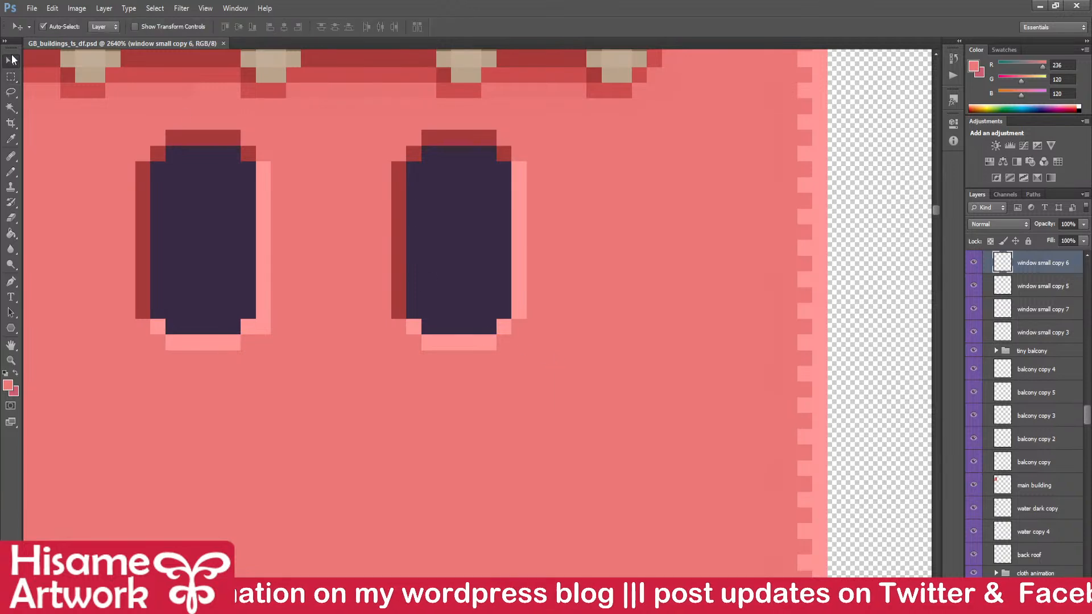
left_click(572, 334)
scroll(572, 334, "down", 3)
scroll(572, 332, "down", 4)
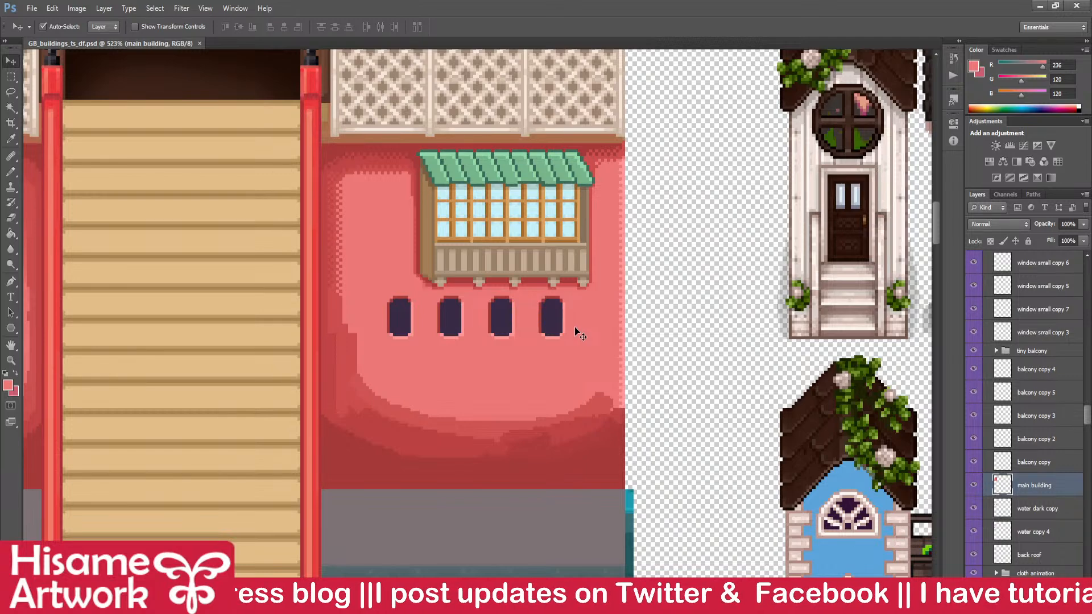
scroll(606, 318, "up", 4)
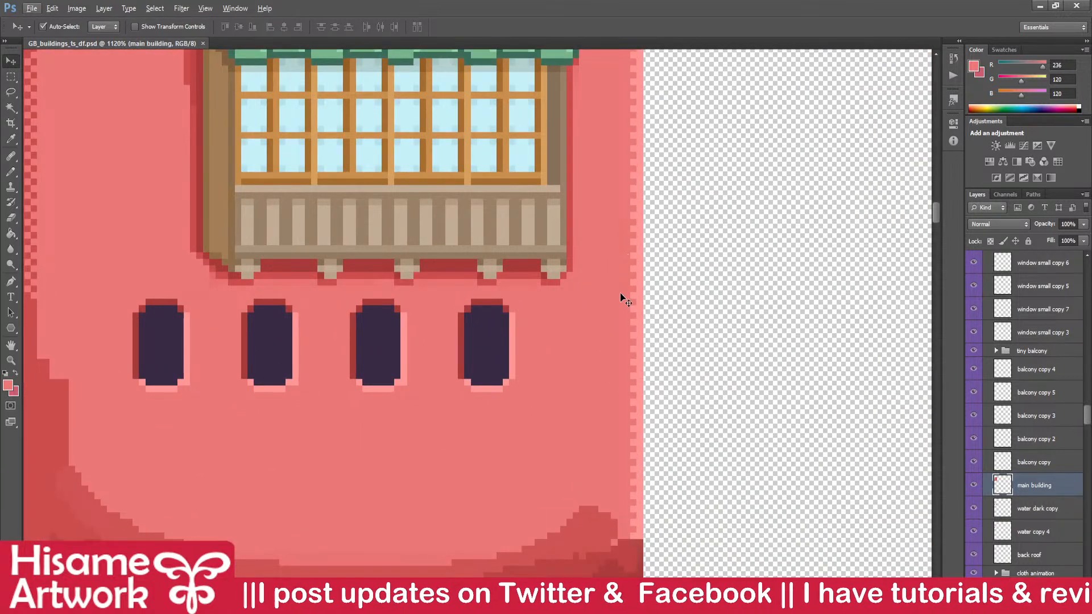
left_click_drag(612, 279, 628, 446)
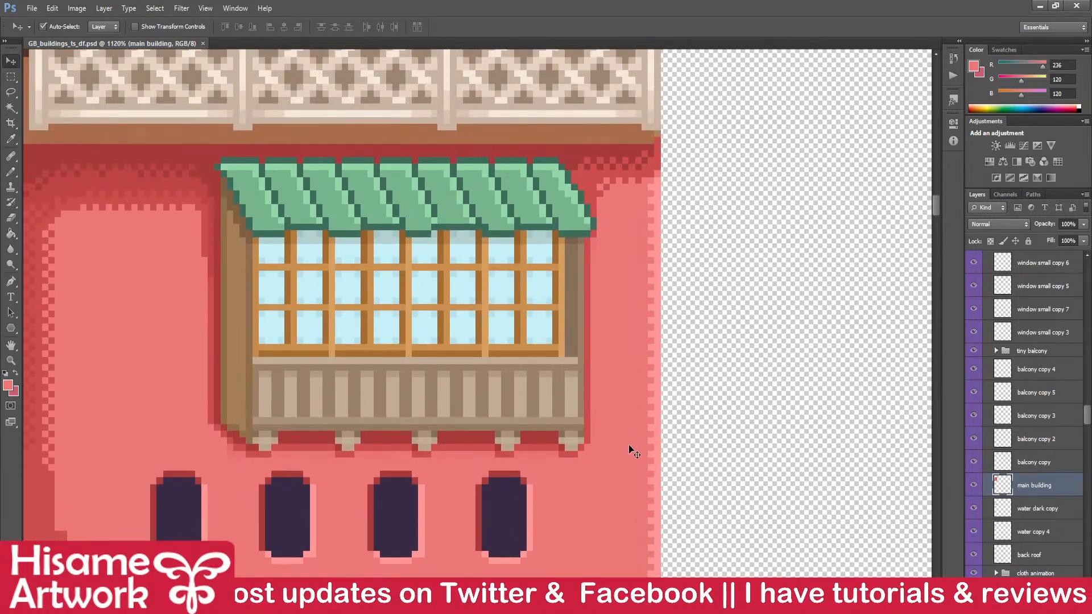
scroll(629, 444, "down", 5)
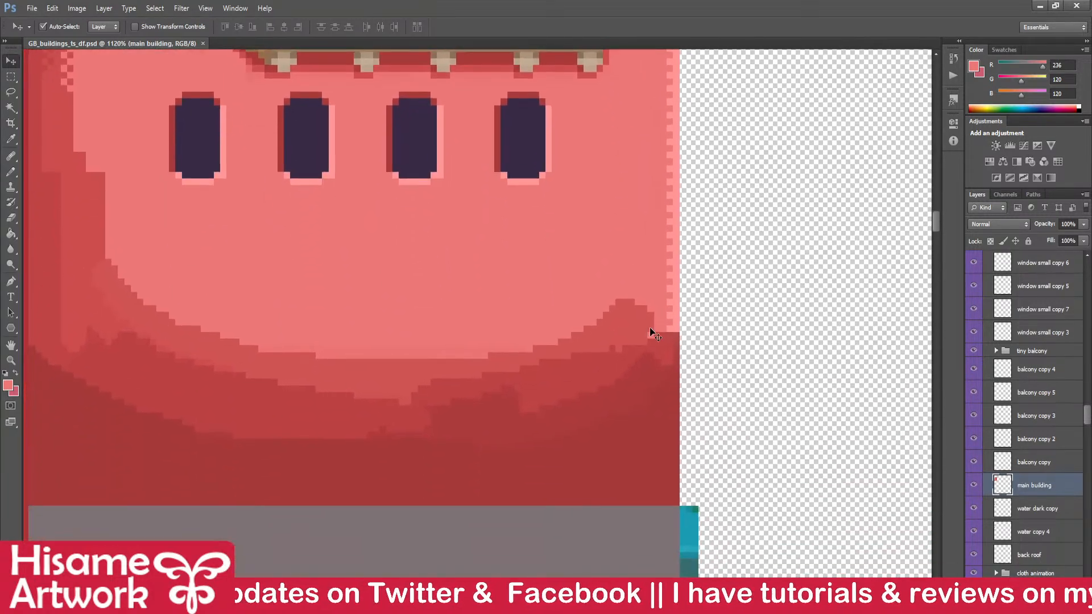
scroll(193, 330, "up", 1)
left_click_drag(202, 284, 448, 466)
left_click(11, 76)
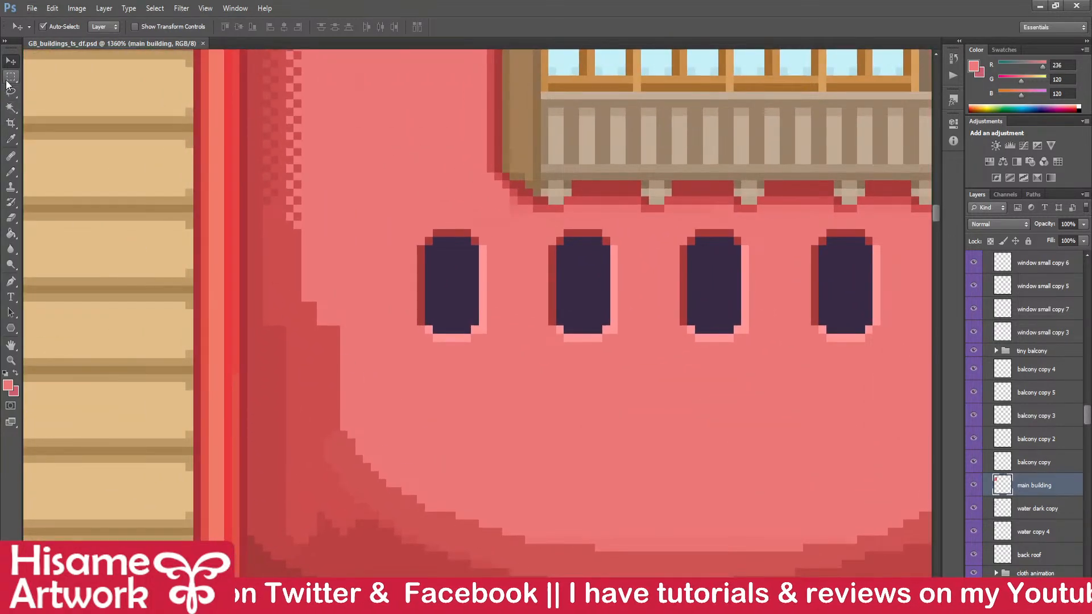
left_click_drag(370, 215, 157, 141)
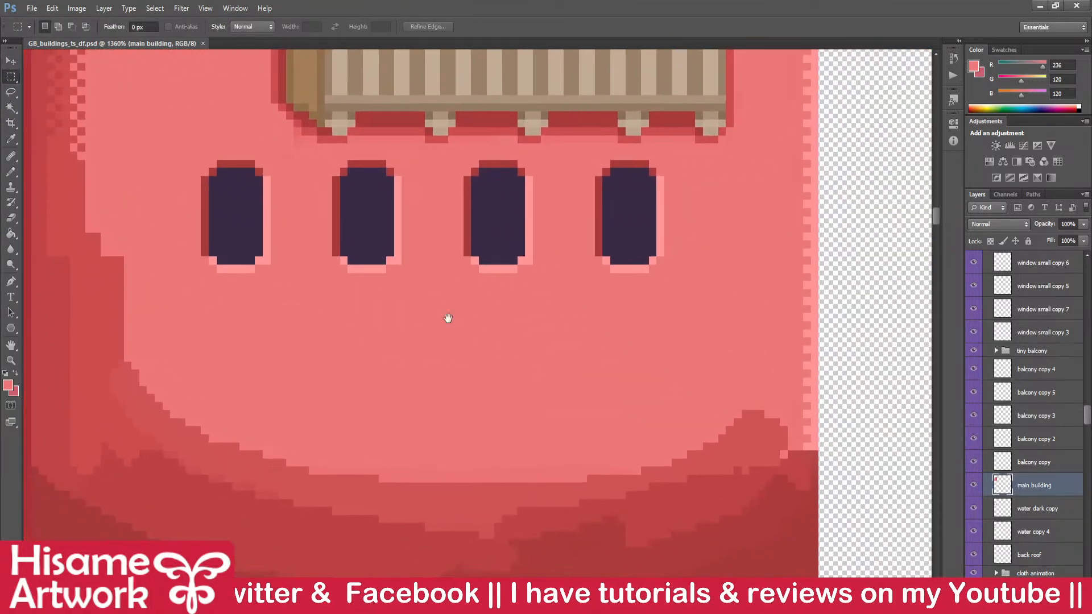
left_click_drag(634, 400, 589, 369)
scroll(756, 455, "up", 2)
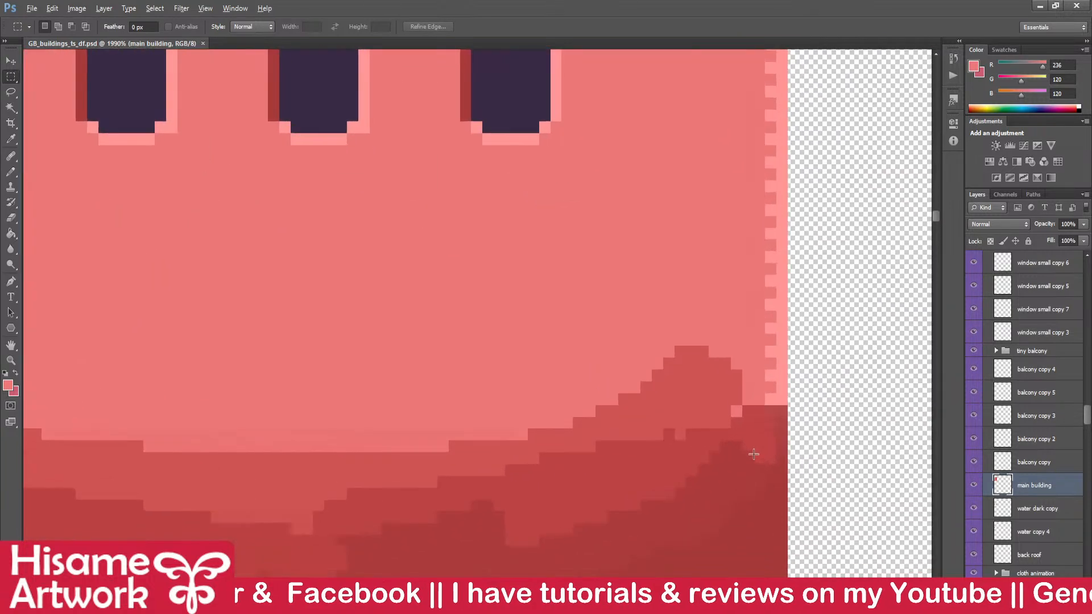
left_click_drag(759, 466, 743, 422)
- Paint over the hump in the base shadow near the wall's outer edge with the light pink wall colour, using the Pencil
key("v")
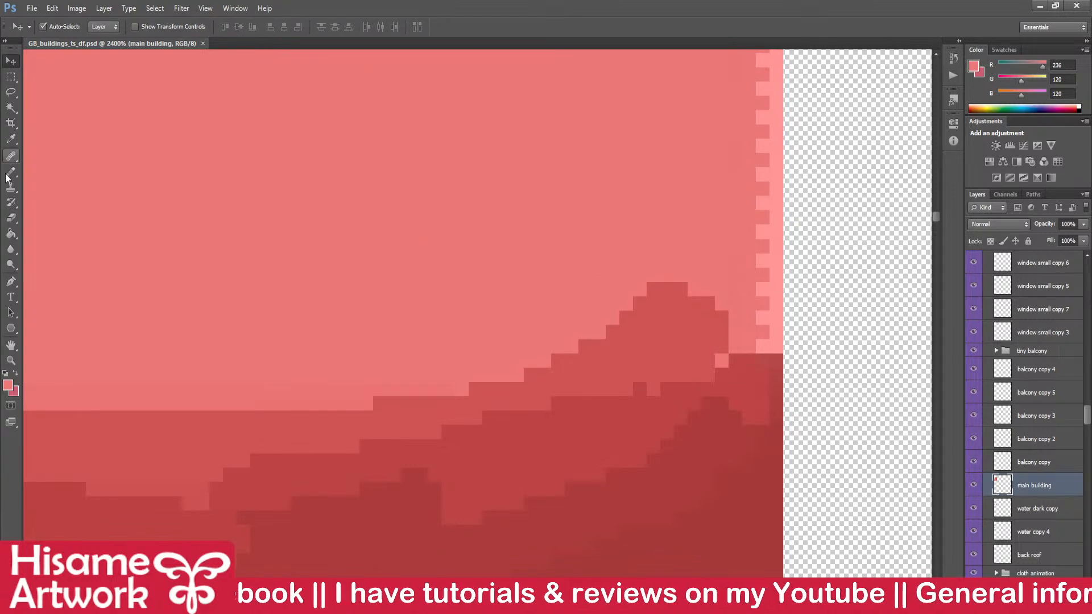
key("b")
scroll(749, 359, "up", 1)
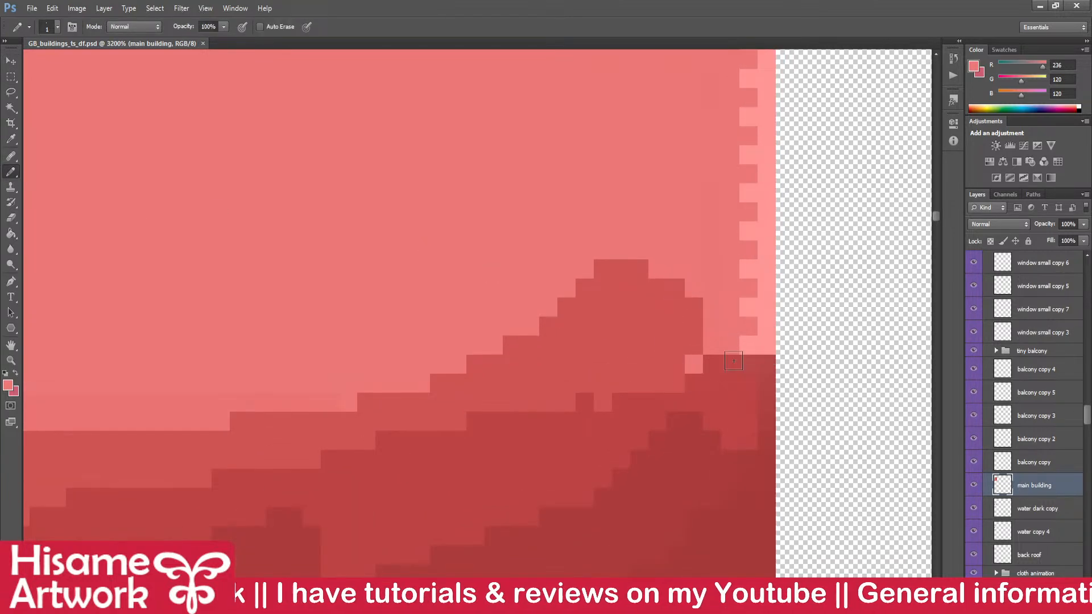
mouse_move(749, 362)
left_mouse_down()
mouse_move(765, 364)
mouse_move(694, 378)
mouse_move(719, 371)
left_mouse_up()
scroll(757, 493, "down", 6)
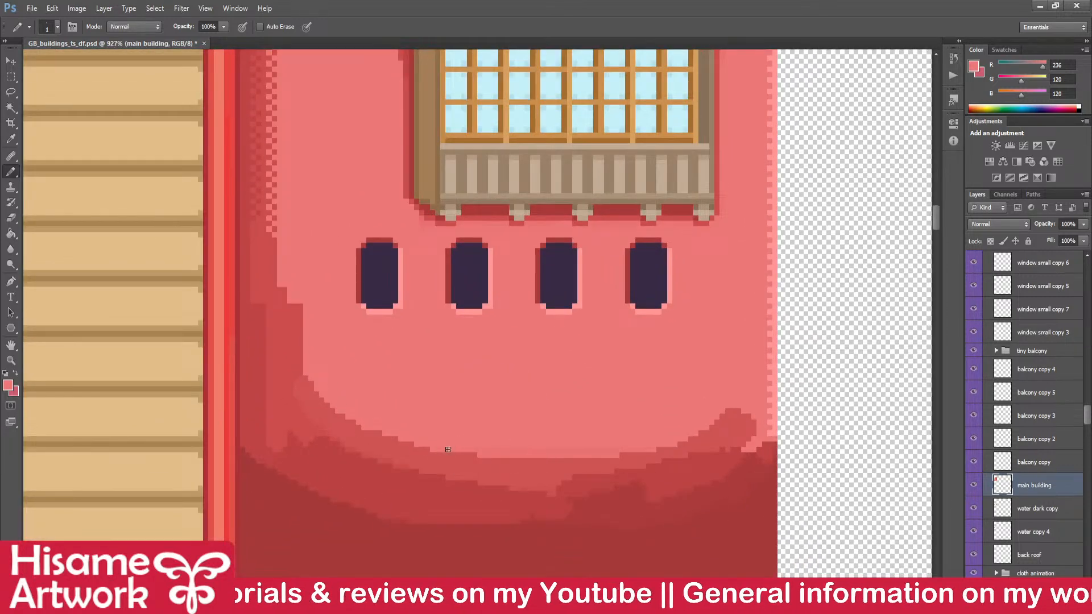
mouse_move(447, 455)
left_mouse_down()
mouse_move(602, 469)
mouse_move(490, 446)
mouse_move(562, 448)
mouse_move(546, 457)
mouse_move(658, 446)
mouse_move(689, 422)
mouse_move(572, 458)
mouse_move(557, 458)
mouse_move(753, 420)
mouse_move(714, 422)
left_mouse_up()
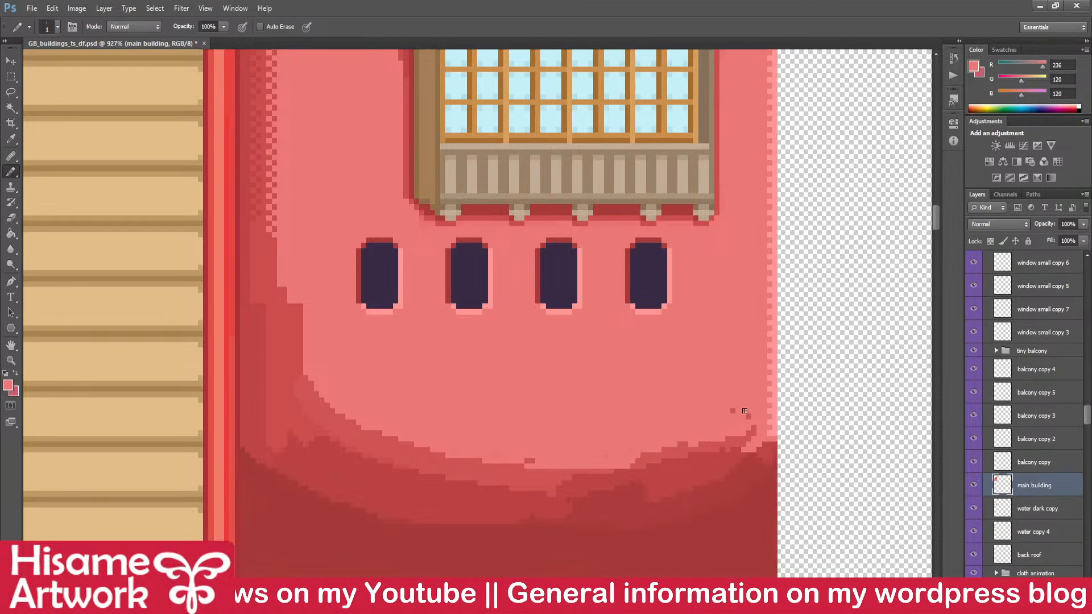
left_click_drag(655, 455, 630, 459)
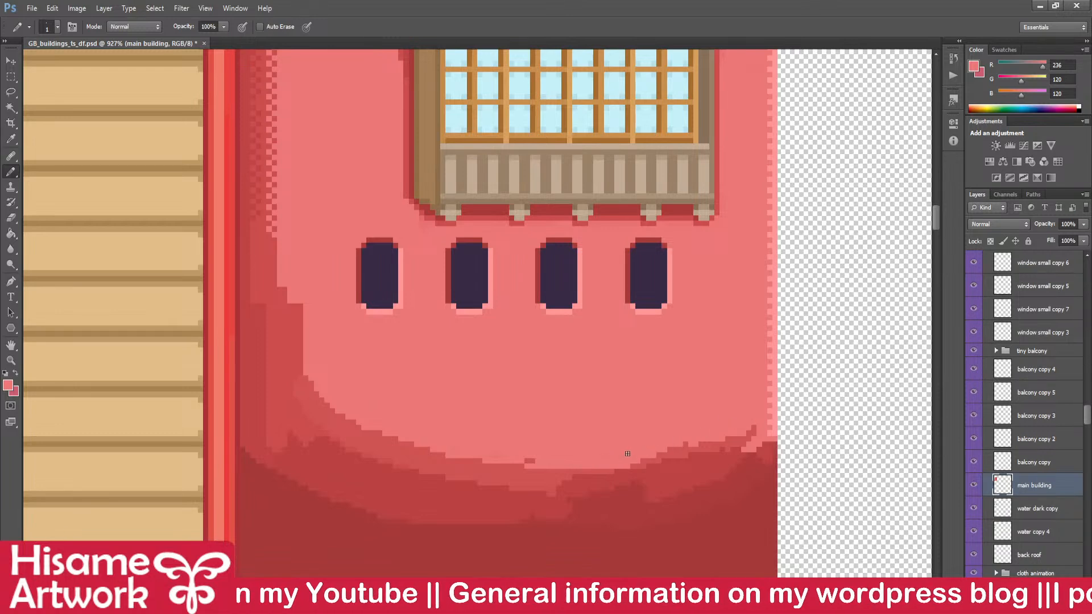
- Smooth the stair-steps of the base shadow's upper edge below the small windows and lighten pixels at the wall's outer corner
scroll(709, 503, "up", 5)
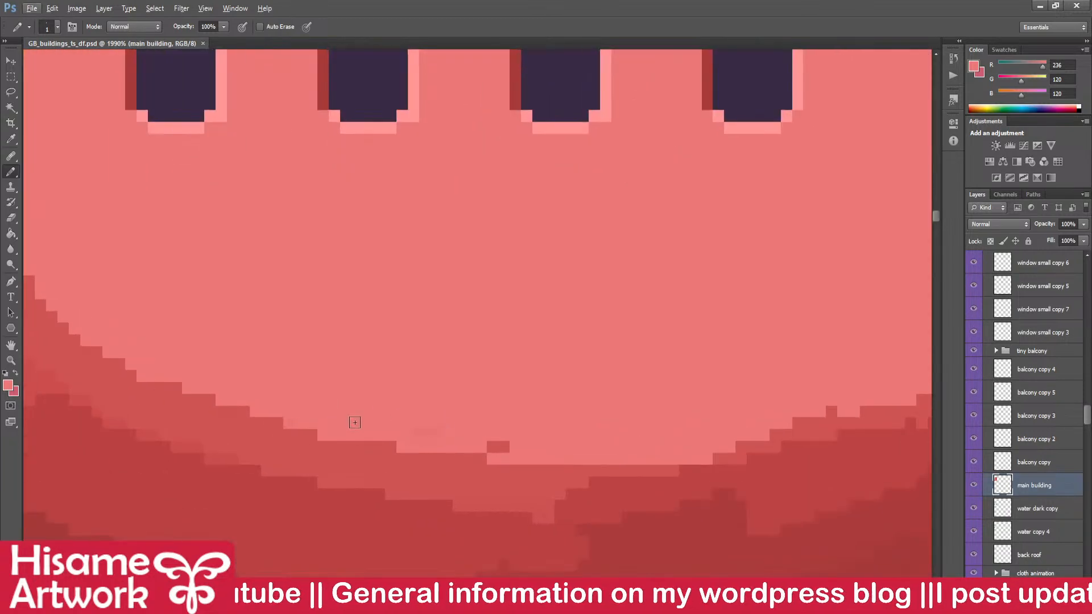
left_click(278, 421)
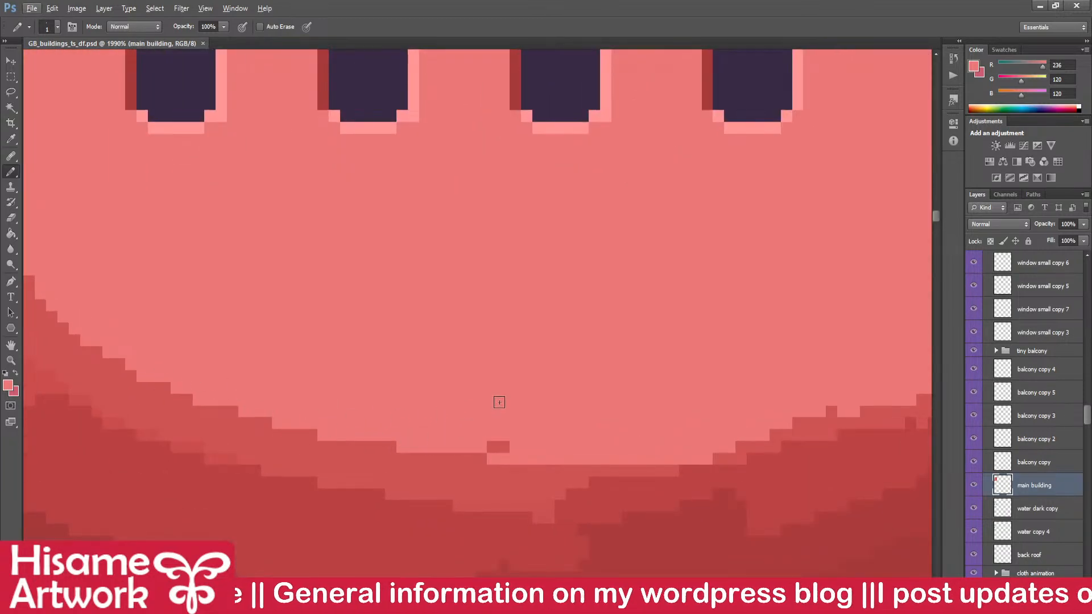
scroll(755, 367, "down", 3)
scroll(671, 393, "up", 4)
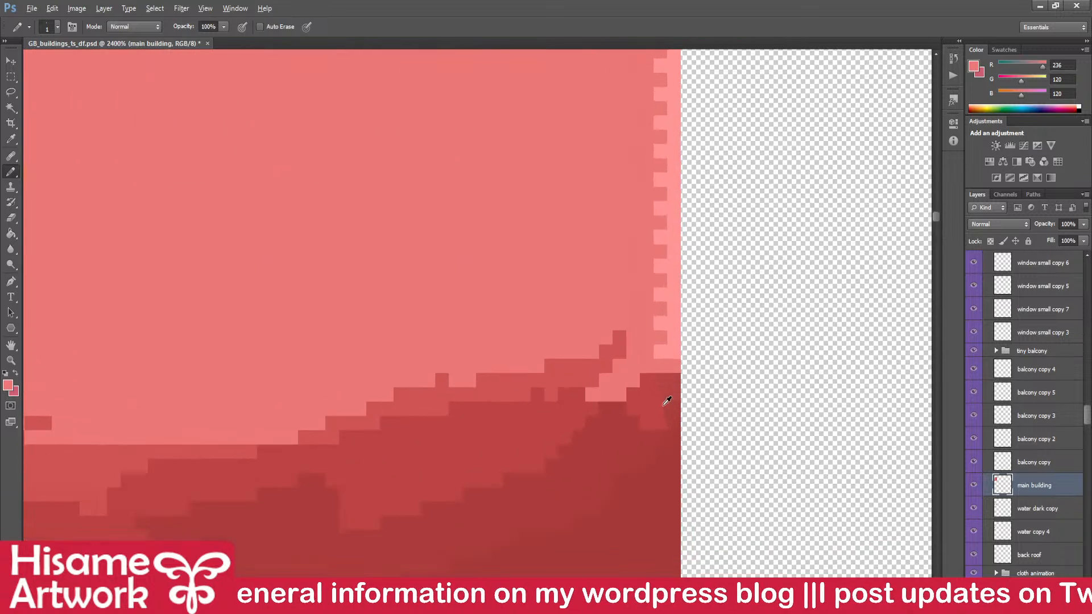
left_click(671, 360, "alt")
left_click_drag(643, 370, 573, 392)
left_click(616, 376)
- Thicken the mid-red shadow band toward the outer corner with RGB 208, 84, 84, trim its top with light pink, and save the file
left_click(614, 328, "alt")
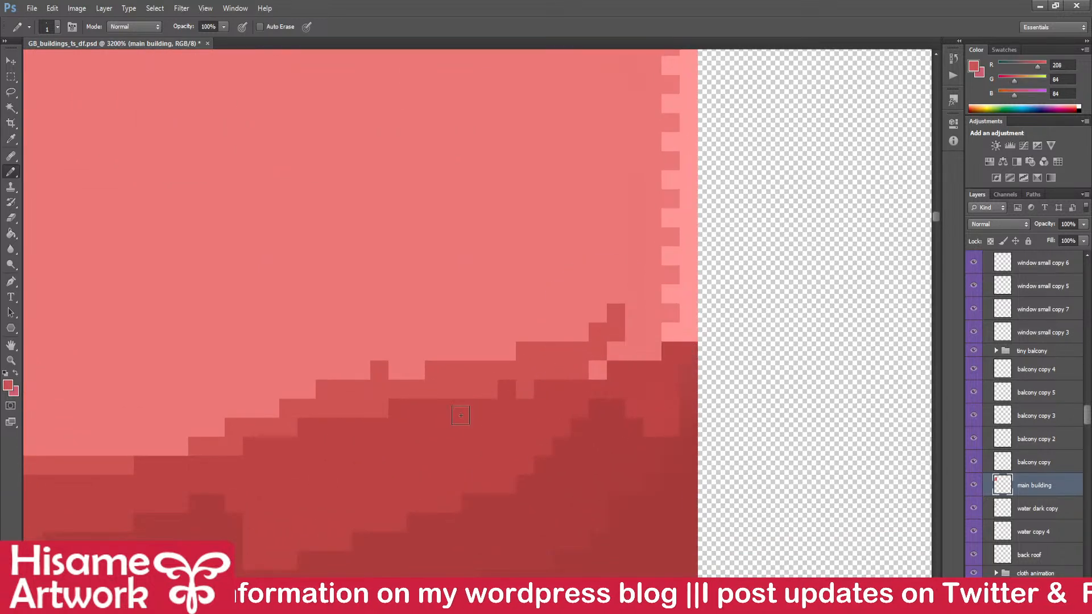
mouse_move(220, 459)
left_mouse_down()
mouse_move(605, 389)
mouse_move(293, 429)
mouse_move(366, 415)
mouse_move(447, 439)
mouse_move(682, 341)
mouse_move(609, 353)
left_mouse_up()
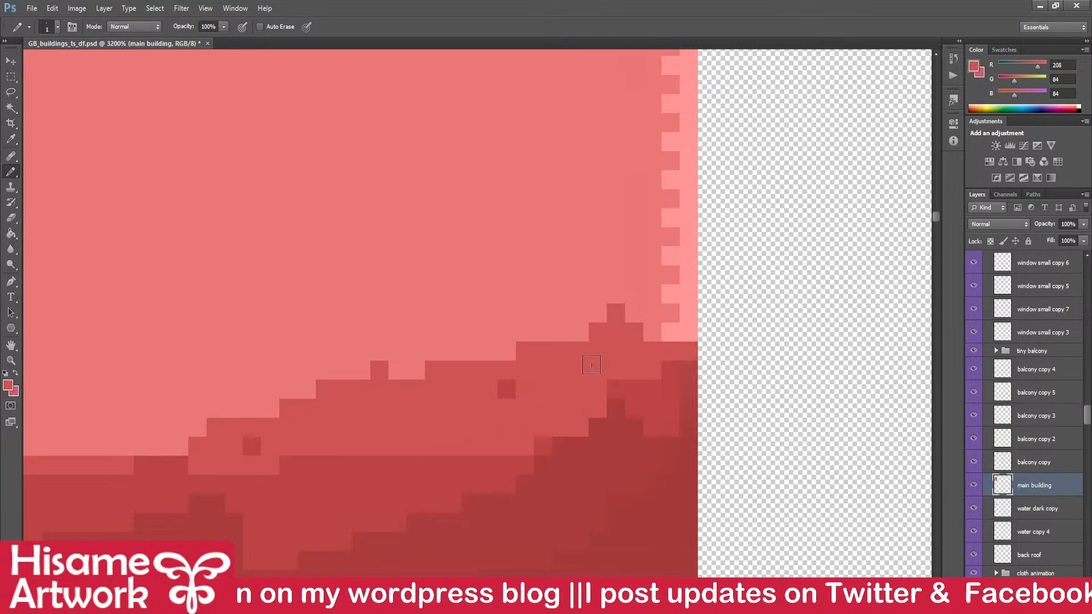
left_click(588, 302, "alt")
mouse_move(625, 305)
left_mouse_down()
mouse_move(578, 338)
mouse_move(201, 404)
mouse_move(195, 416)
mouse_move(441, 366)
mouse_move(151, 433)
mouse_move(382, 403)
mouse_move(515, 371)
mouse_move(606, 334)
mouse_move(497, 394)
mouse_move(455, 404)
mouse_move(638, 335)
left_mouse_up()
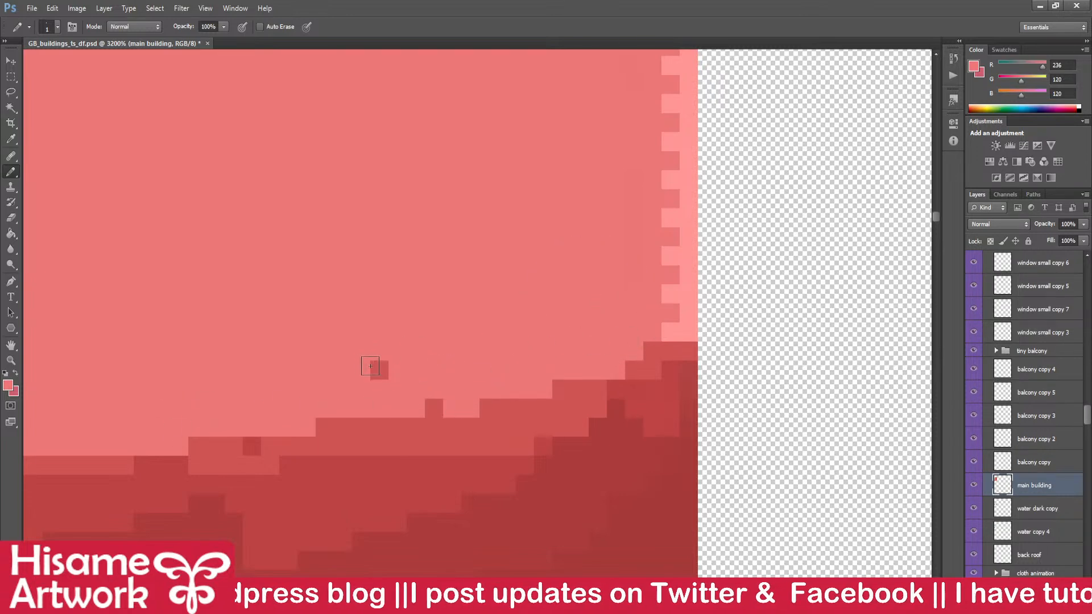
scroll(658, 365, "down", 5)
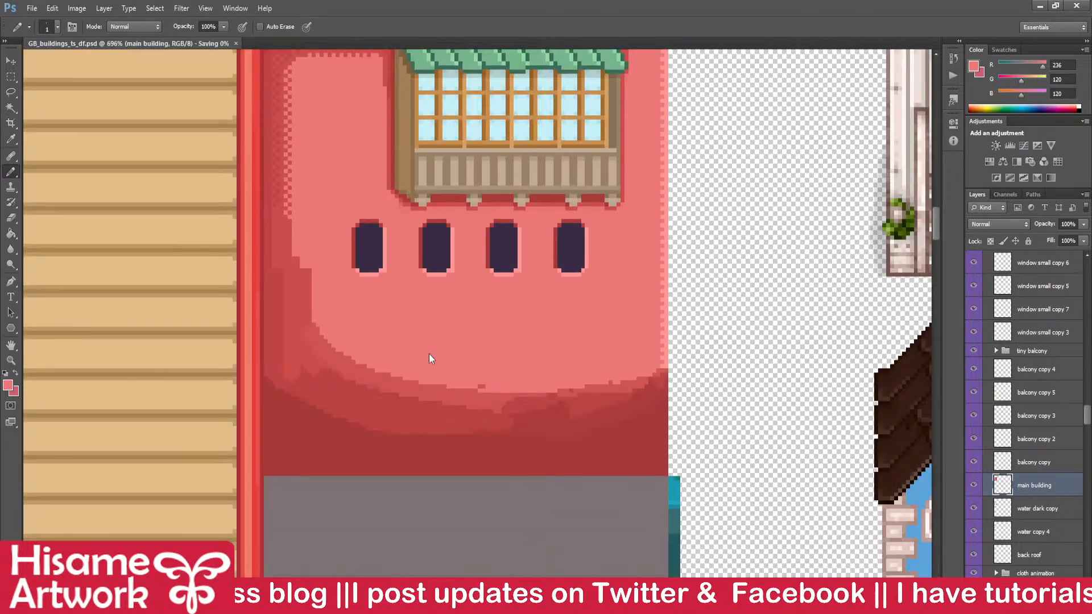
- Round off the inner curve of the shadow at the wall's lower left by painting its edge with the light pink wall colour
scroll(428, 355, "up", 4)
left_click(322, 241, "alt")
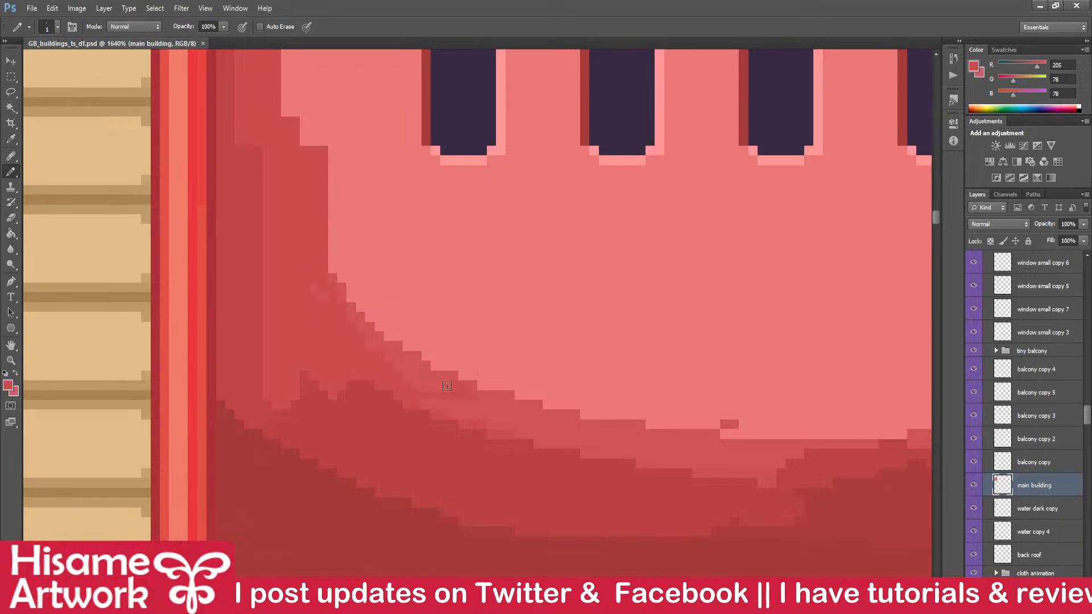
left_click(553, 431)
left_click(384, 209, "alt")
mouse_move(293, 110)
left_mouse_down()
mouse_move(367, 324)
mouse_move(426, 374)
mouse_move(303, 160)
mouse_move(306, 136)
mouse_move(337, 237)
left_mouse_up()
mouse_move(398, 354)
left_mouse_down()
mouse_move(623, 424)
mouse_move(464, 393)
mouse_move(610, 430)
mouse_move(802, 435)
mouse_move(659, 426)
mouse_move(527, 380)
left_mouse_up()
- Recolour the mid-tone shadow band with RGB 205, 78, 78 from the lower-left curve across to the wall's outer edge
left_click(320, 337, "alt")
mouse_move(328, 298)
left_mouse_down()
mouse_move(554, 432)
mouse_move(676, 464)
mouse_move(226, 402)
mouse_move(342, 433)
left_mouse_up()
left_click_drag(174, 412, 355, 432)
mouse_move(208, 420)
left_mouse_down()
mouse_move(538, 421)
mouse_move(360, 438)
mouse_move(669, 388)
left_mouse_up()
scroll(771, 401, "up", 3)
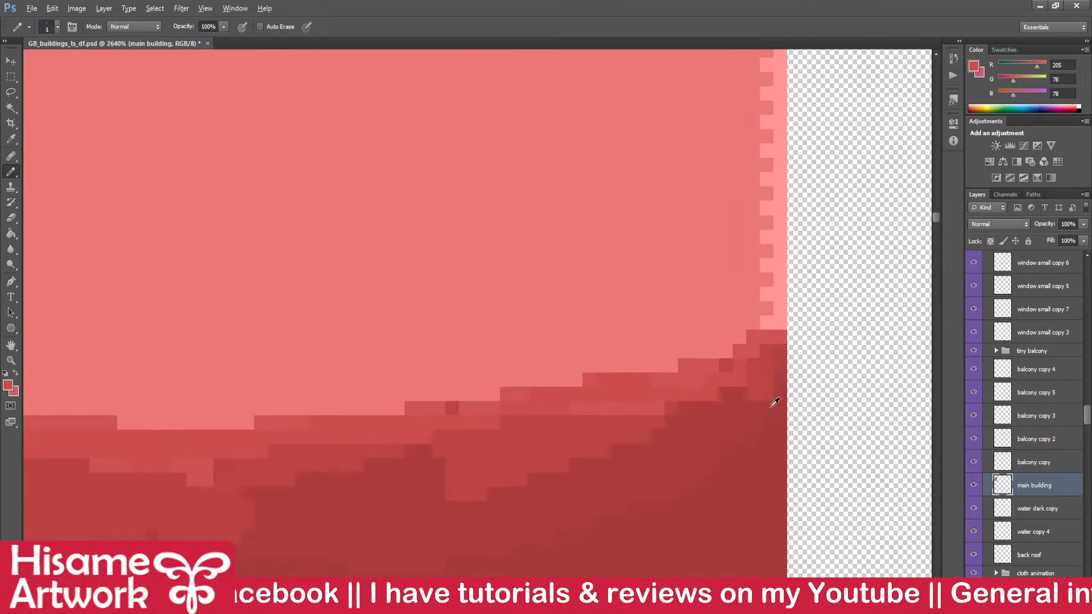
mouse_move(499, 386)
left_mouse_down()
mouse_move(602, 377)
mouse_move(502, 404)
mouse_move(729, 354)
mouse_move(716, 341)
left_mouse_up()
- Trim the shadow band's upper edge with light pink, remove the stray red pixels above the curve, and save the file
left_click(716, 301, "alt")
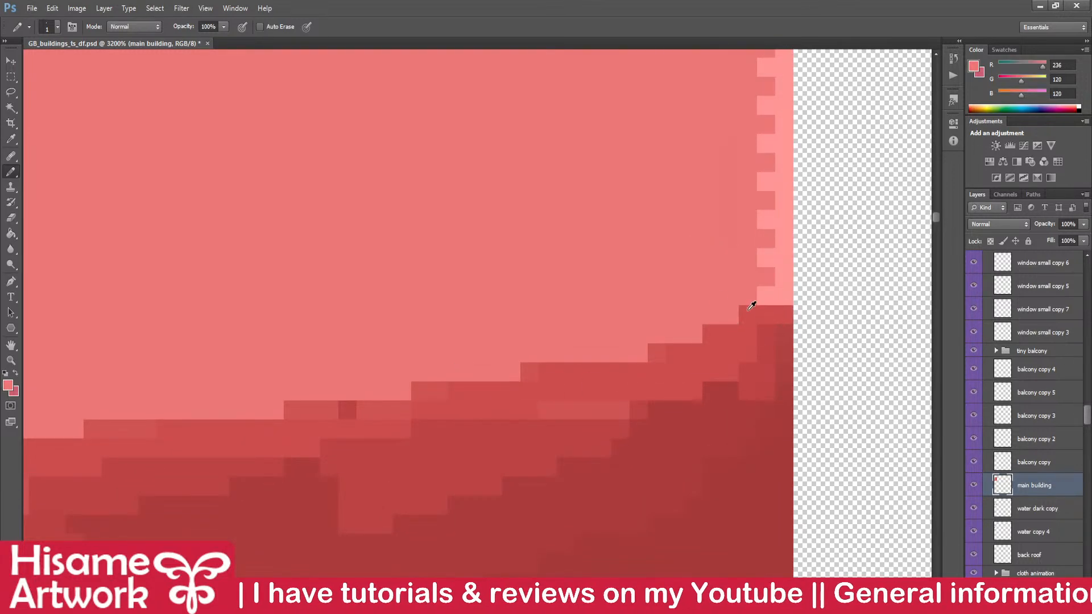
mouse_move(761, 312)
left_mouse_down()
mouse_move(637, 357)
mouse_move(690, 355)
mouse_move(779, 315)
left_mouse_up()
mouse_move(578, 338)
left_mouse_down()
mouse_move(806, 321)
mouse_move(737, 360)
mouse_move(402, 398)
mouse_move(573, 387)
left_mouse_up()
left_click(813, 305, "alt")
scroll(424, 374, "down", 11)
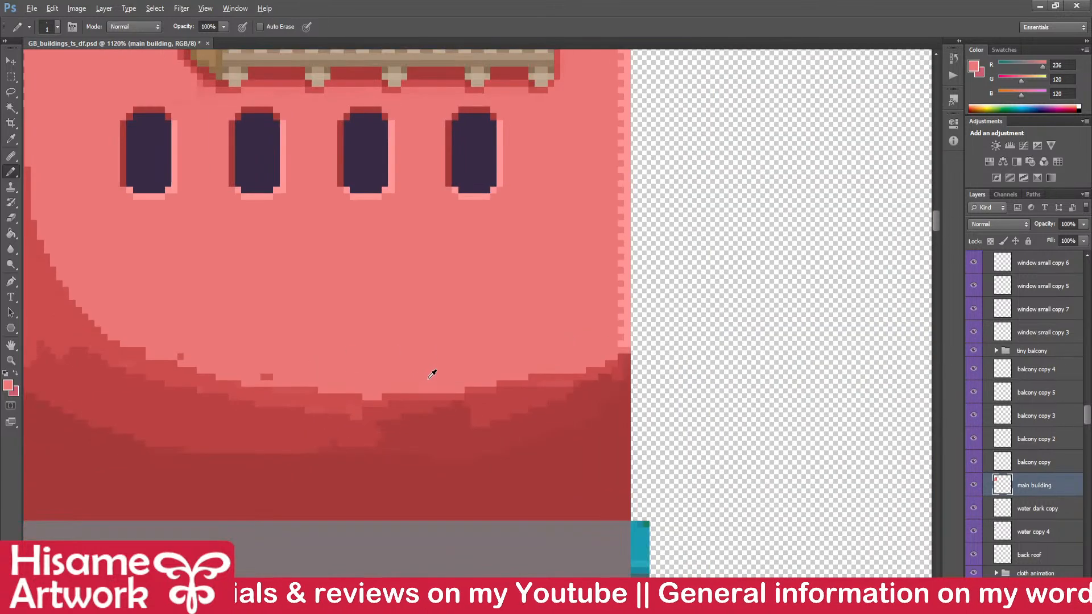
scroll(176, 369, "up", 4)
scroll(171, 382, "up", 3)
mouse_move(109, 315)
left_mouse_down()
mouse_move(113, 326)
mouse_move(358, 377)
left_mouse_up()
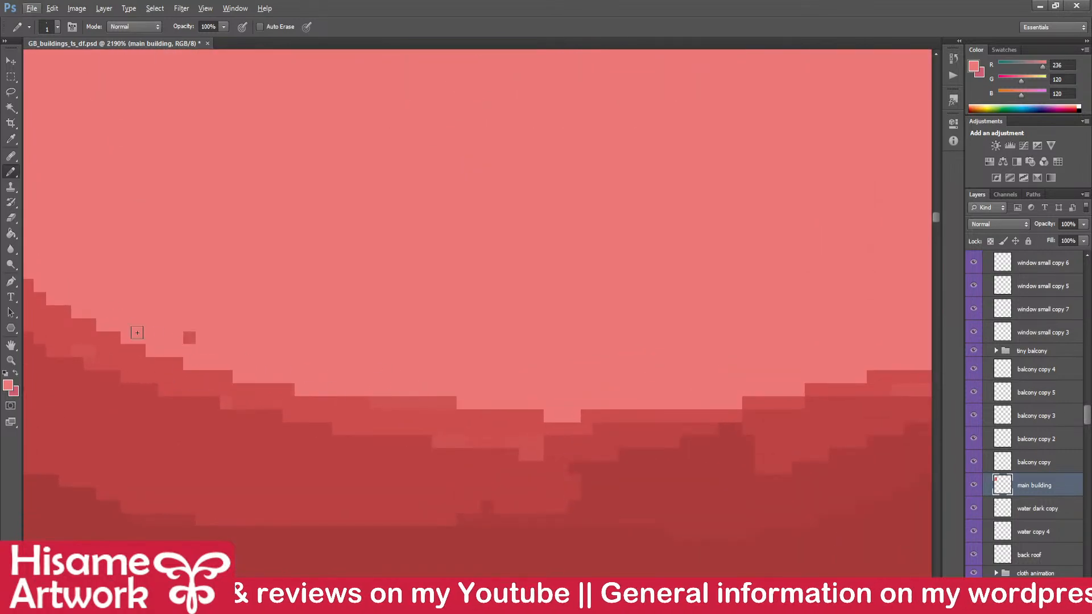
left_click(190, 335)
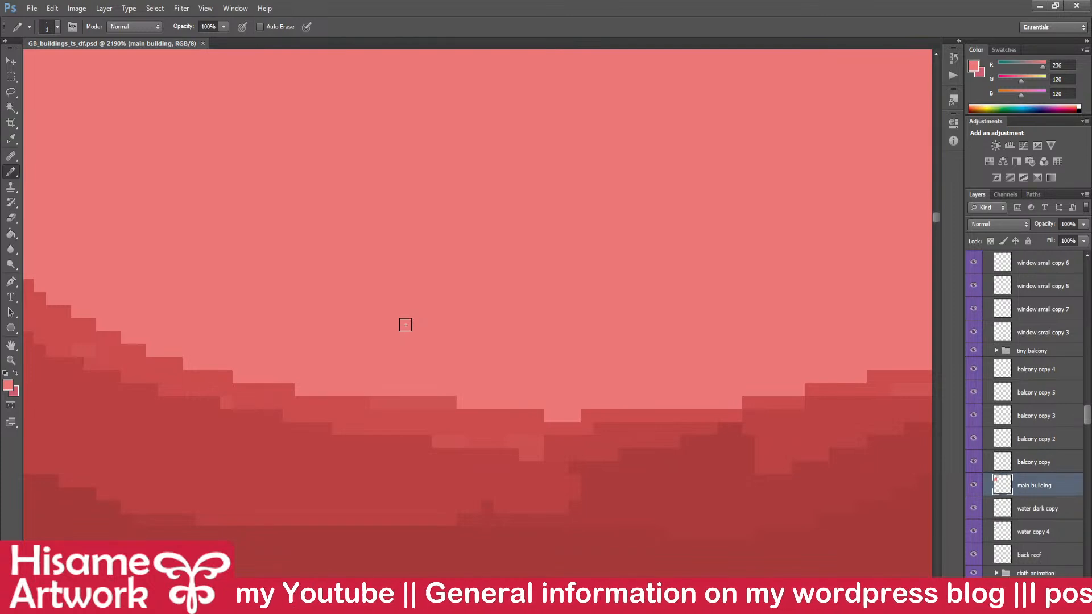
- Select the lower part of the dithered strip on the wall's left side with a rectangular marquee
scroll(398, 353, "down", 5, "alt")
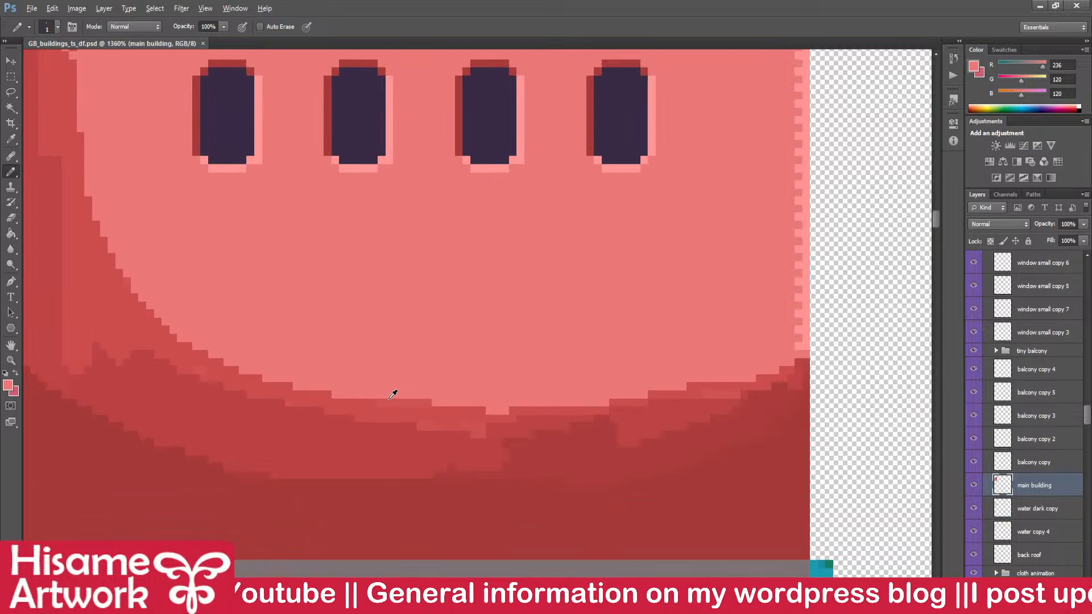
left_click_drag(383, 363, 489, 457)
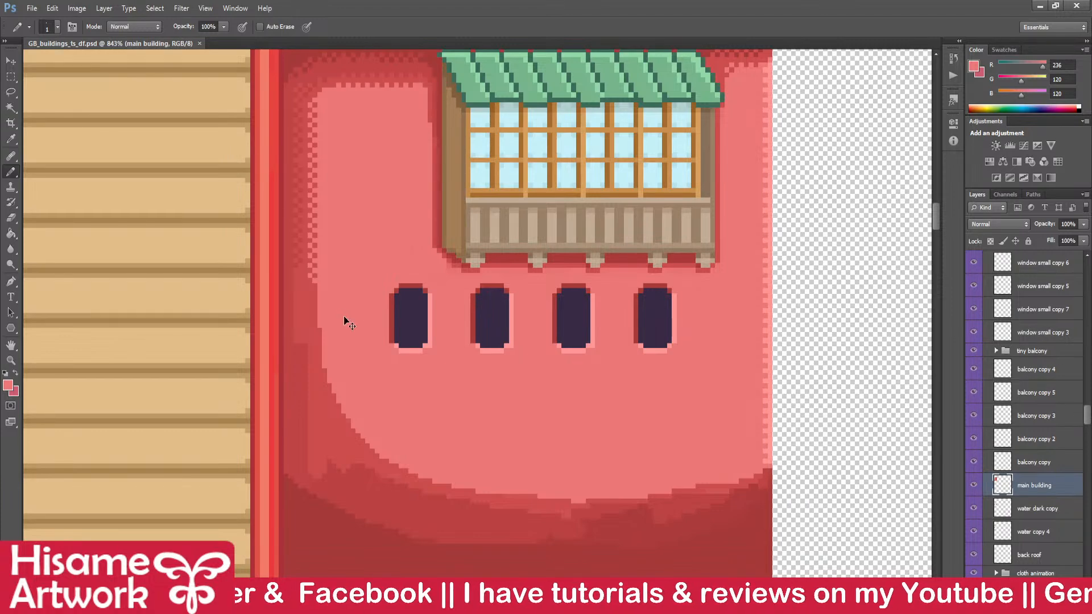
scroll(310, 341, "up", 3)
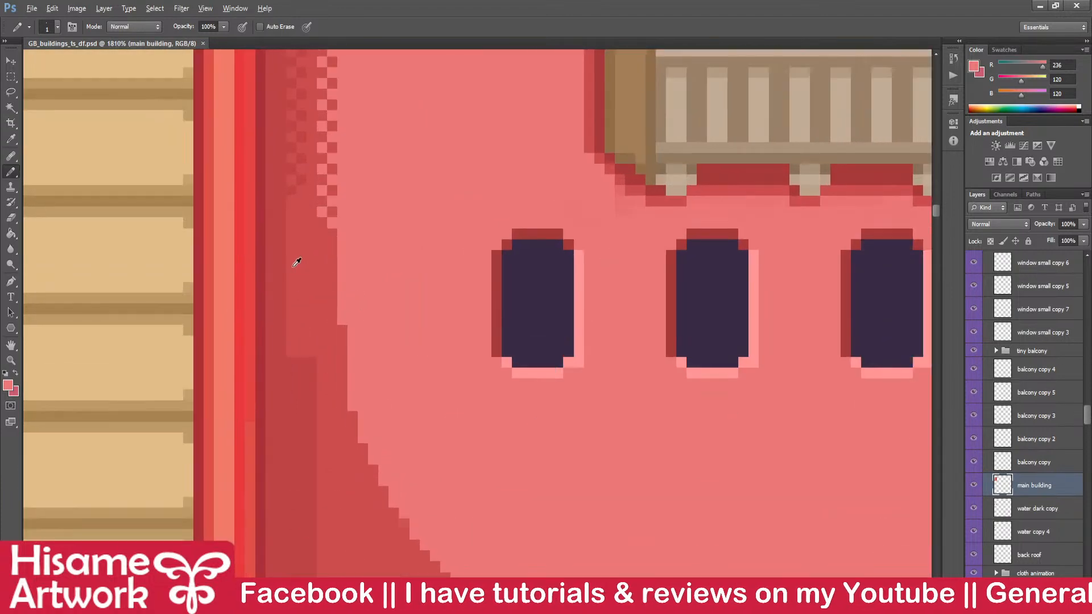
scroll(296, 262, "up", 3)
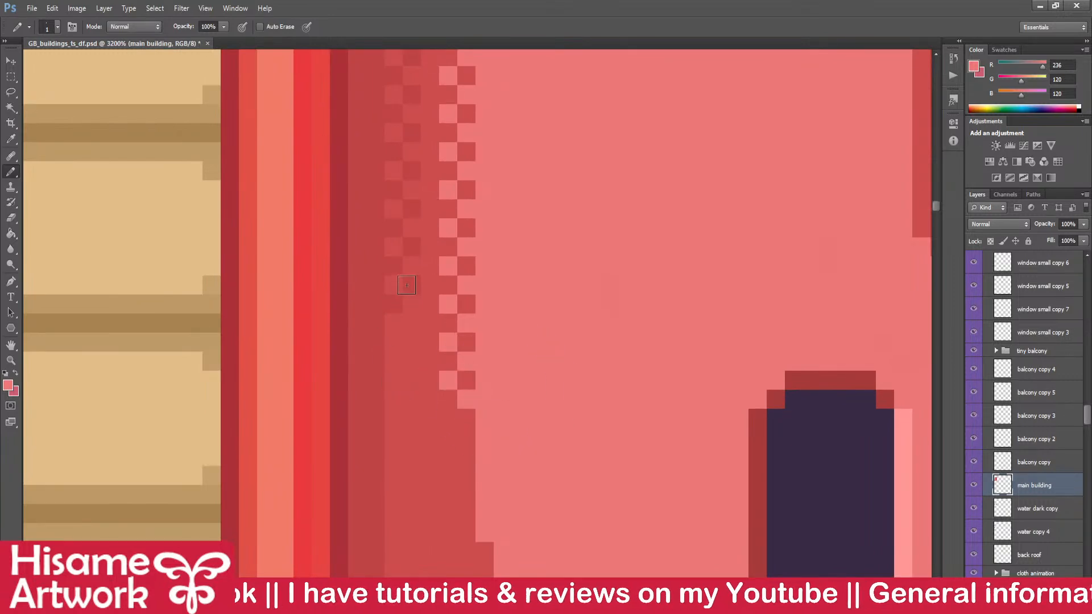
left_click(10, 76)
scroll(455, 222, "down", 5)
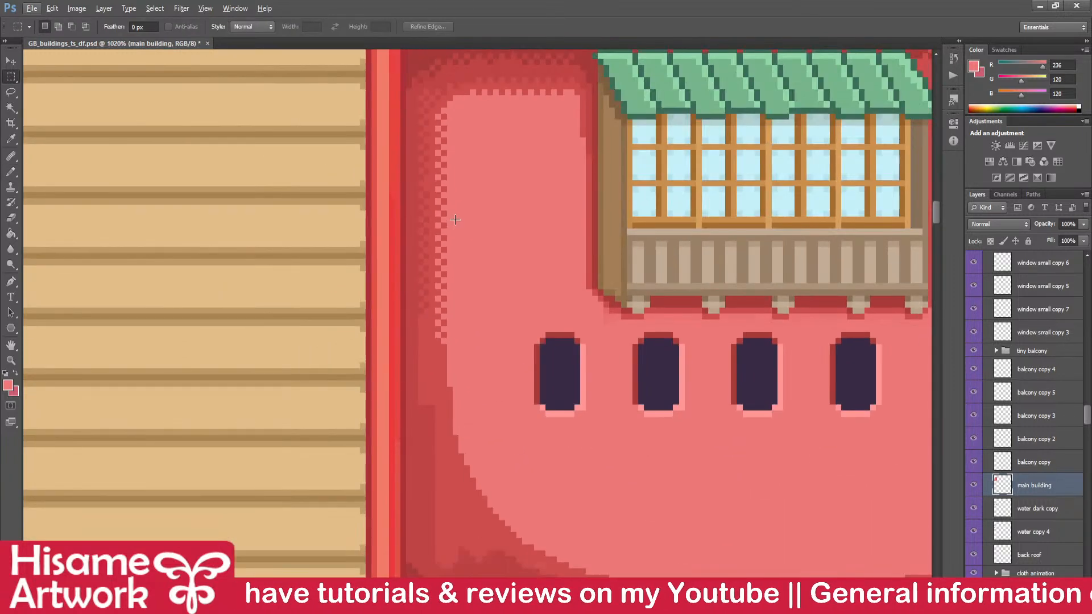
left_click_drag(478, 336, 481, 343)
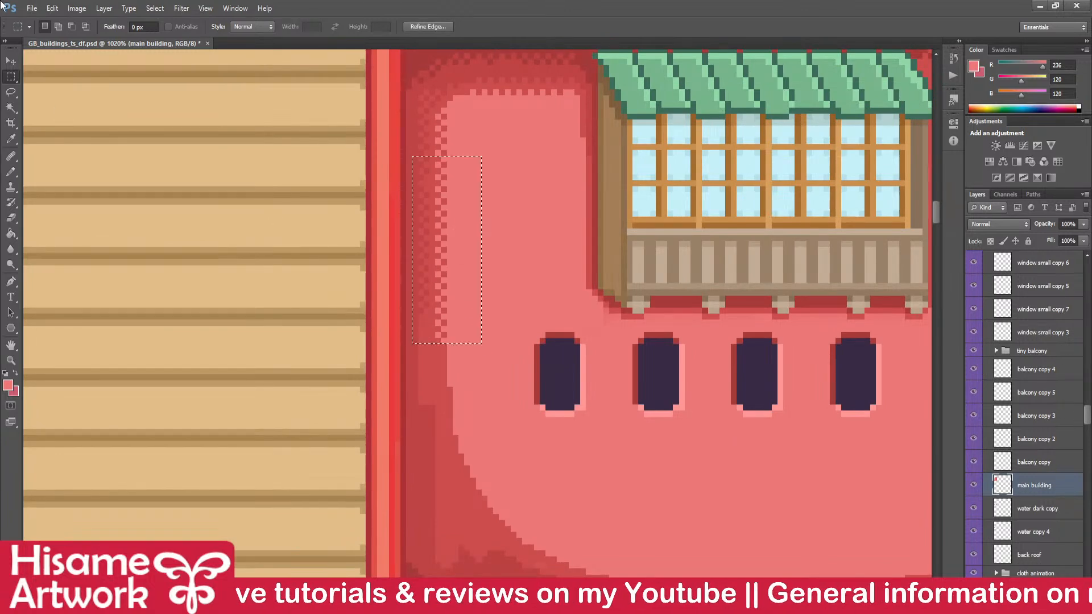
- Duplicate the selected dither down the wall's left side to the base shadow, deselect, and save the file
left_click(11, 60)
scroll(419, 419, "up", 2)
left_click_drag(478, 177, 356, 311)
key("ctrl+d")
key("ctrl+s")
- Reshape the shadow curve below the duplicated dither into an even slope, using RGB 205, 78, 78 and the light pink wall colour
left_click(10, 171)
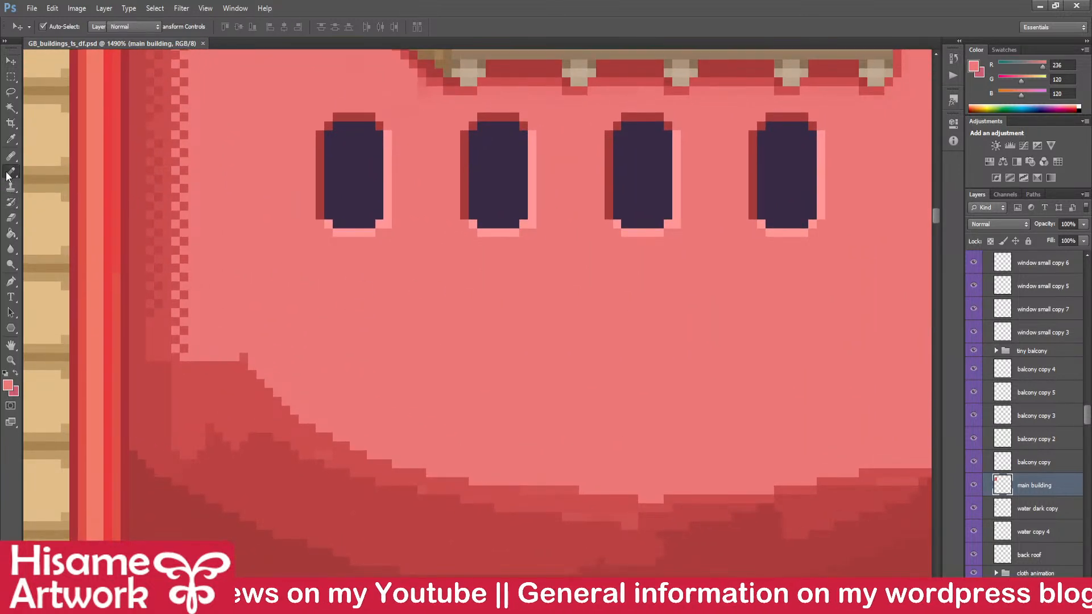
left_click(162, 342, "alt")
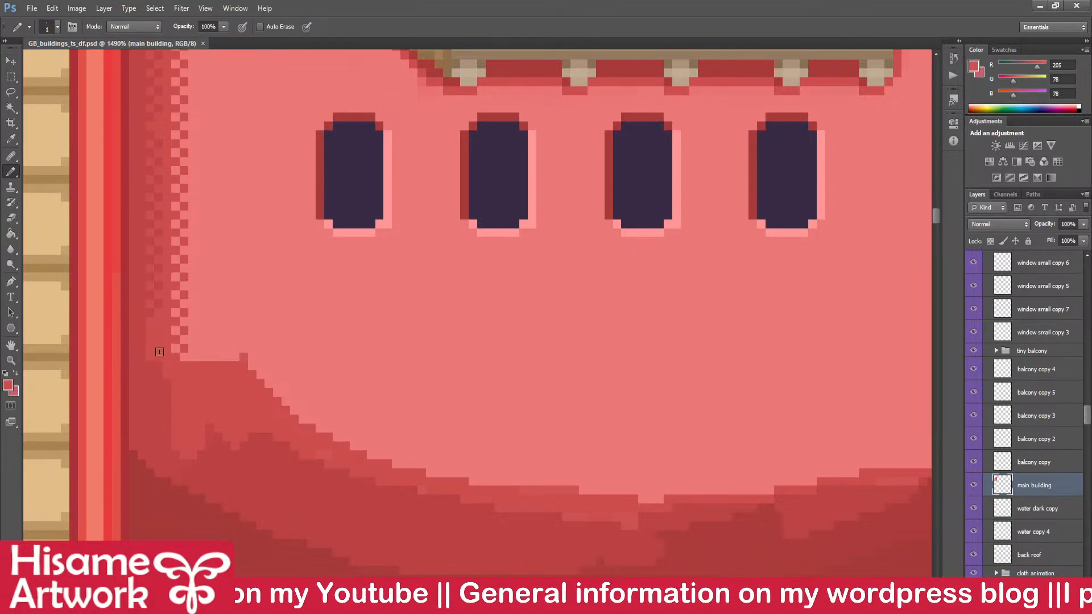
left_click(208, 358)
left_click(196, 343, "alt")
mouse_move(201, 360)
left_mouse_down()
mouse_move(237, 391)
mouse_move(428, 450)
mouse_move(224, 353)
mouse_move(325, 436)
left_mouse_up()
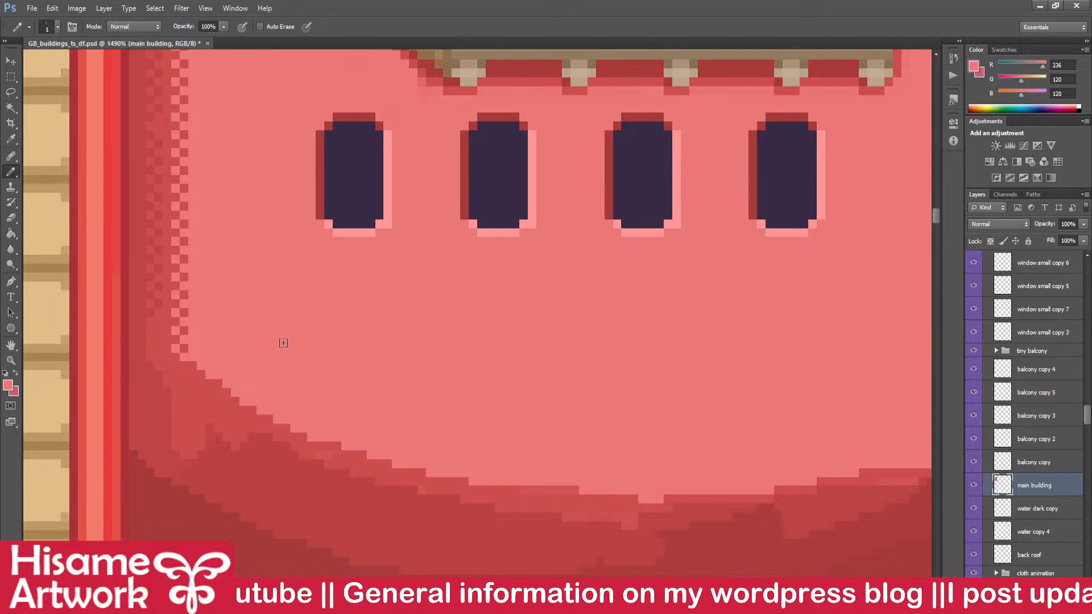
- Fill out the RGB 205, 78, 78 shadow band toward the outer corner and even its upper edge with light pink
scroll(444, 374, "up", 5)
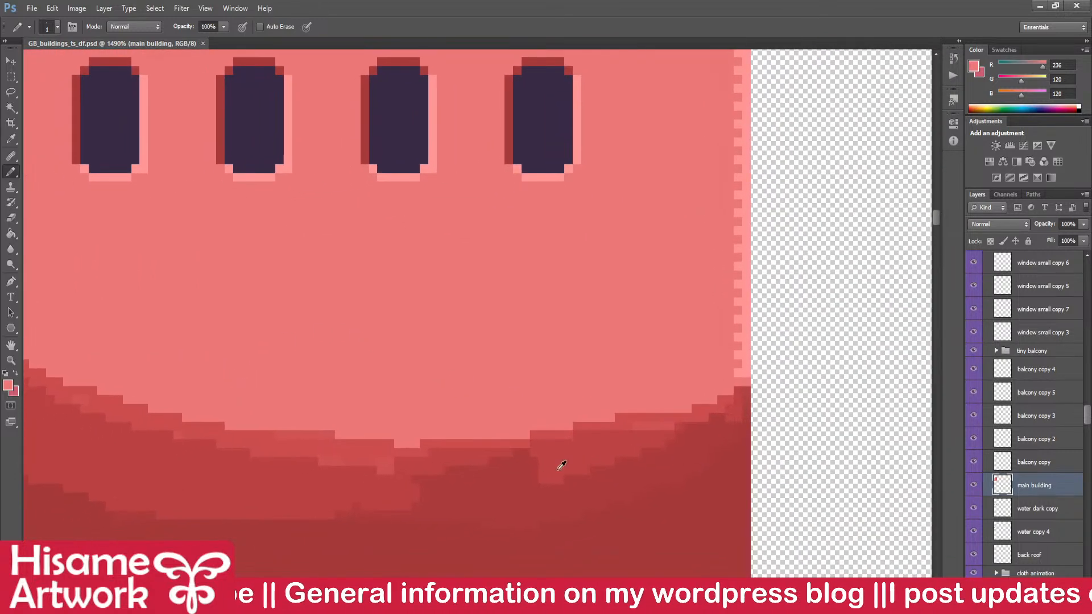
scroll(518, 478, "up", 2)
left_click(230, 423, "alt")
mouse_move(279, 411)
left_mouse_down()
mouse_move(805, 354)
mouse_move(524, 404)
left_mouse_up()
left_click_drag(708, 387, 313, 408)
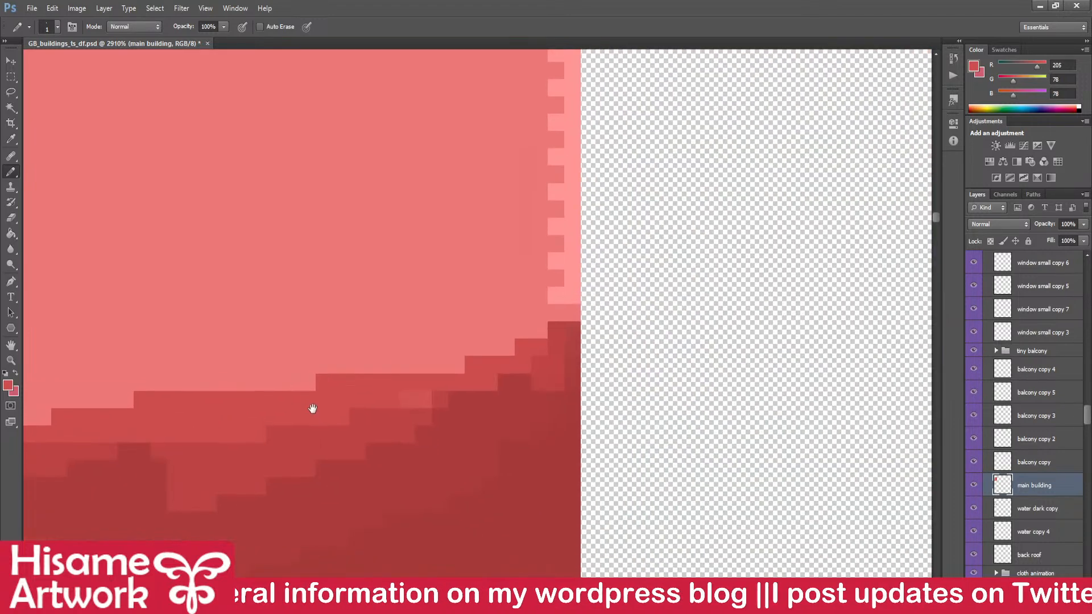
mouse_move(395, 392)
left_mouse_down()
mouse_move(486, 332)
mouse_move(475, 365)
mouse_move(524, 343)
mouse_move(480, 343)
left_mouse_up()
left_click(523, 326, "alt")
left_click_drag(321, 437, 643, 383)
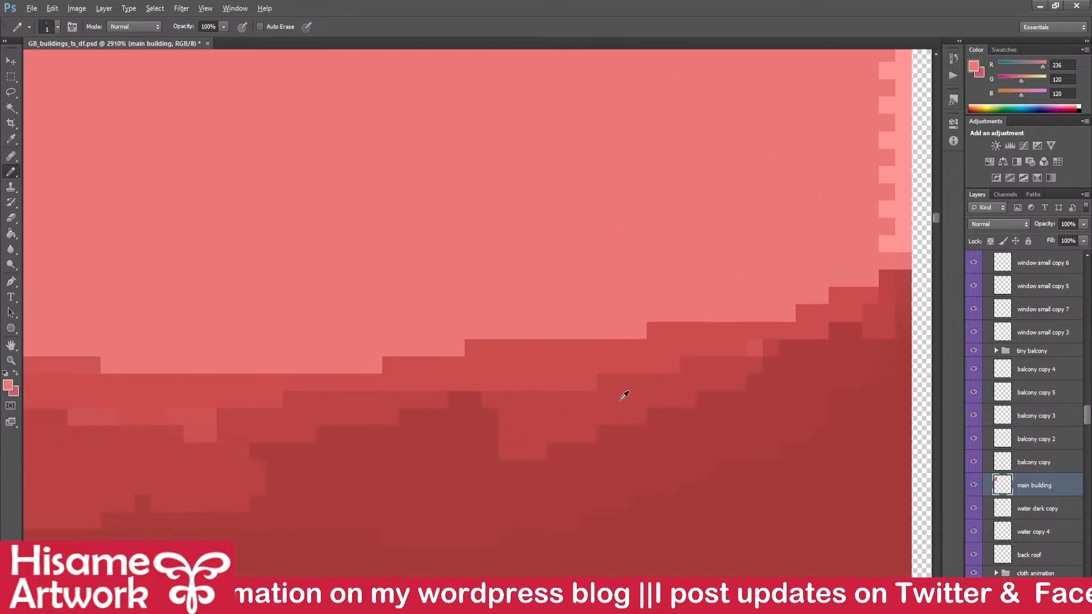
- Fill the jagged notches beneath the lower-left mid-tone band with the darker red RGB 187, 66, 66 to form a smooth curve
scroll(665, 385, "down", 5)
left_click(373, 411, "alt")
scroll(127, 366, "up", 3)
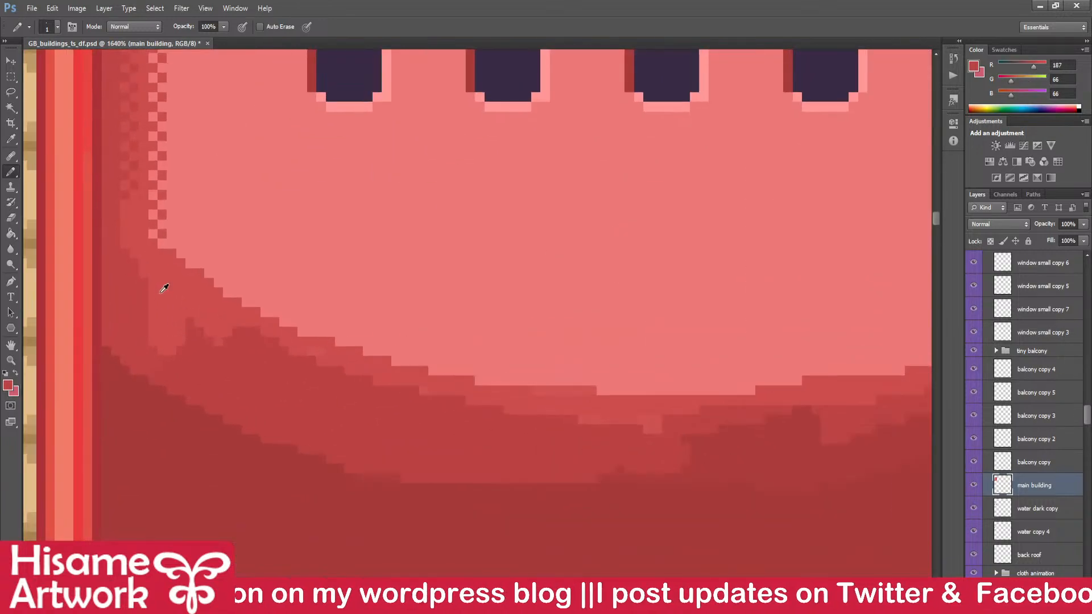
mouse_move(352, 378)
left_mouse_down()
mouse_move(158, 304)
mouse_move(180, 341)
left_mouse_up()
left_click(133, 279, "alt")
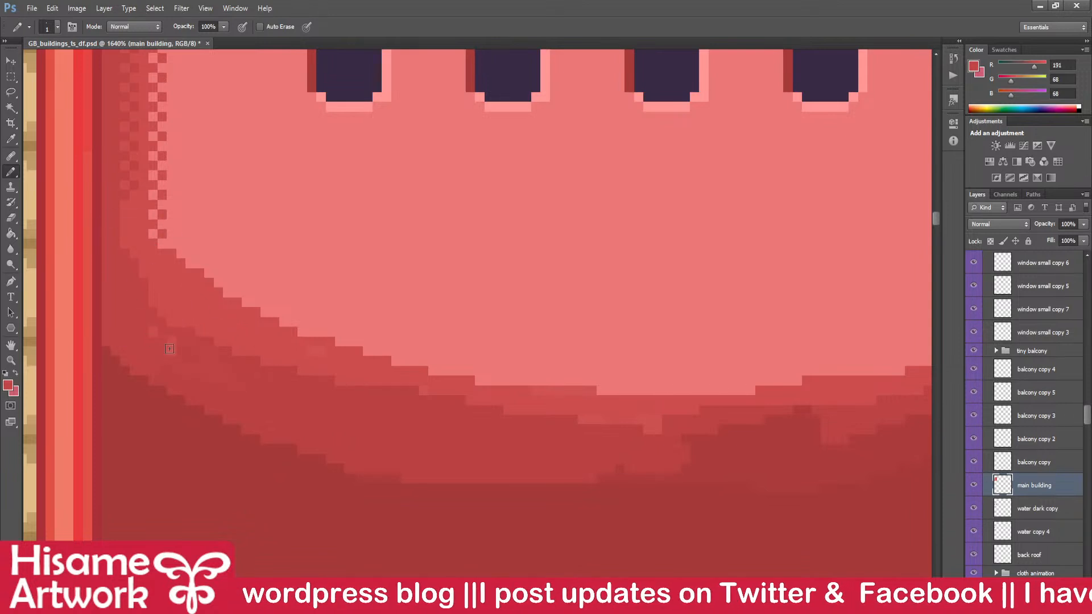
- Widen the RGB 205, 78, 78 band along the lower-left curve, even out its lower edge, and save the file
left_click(176, 300, "alt")
mouse_move(250, 361)
left_mouse_down()
mouse_move(433, 412)
mouse_move(303, 377)
mouse_move(381, 390)
left_mouse_up()
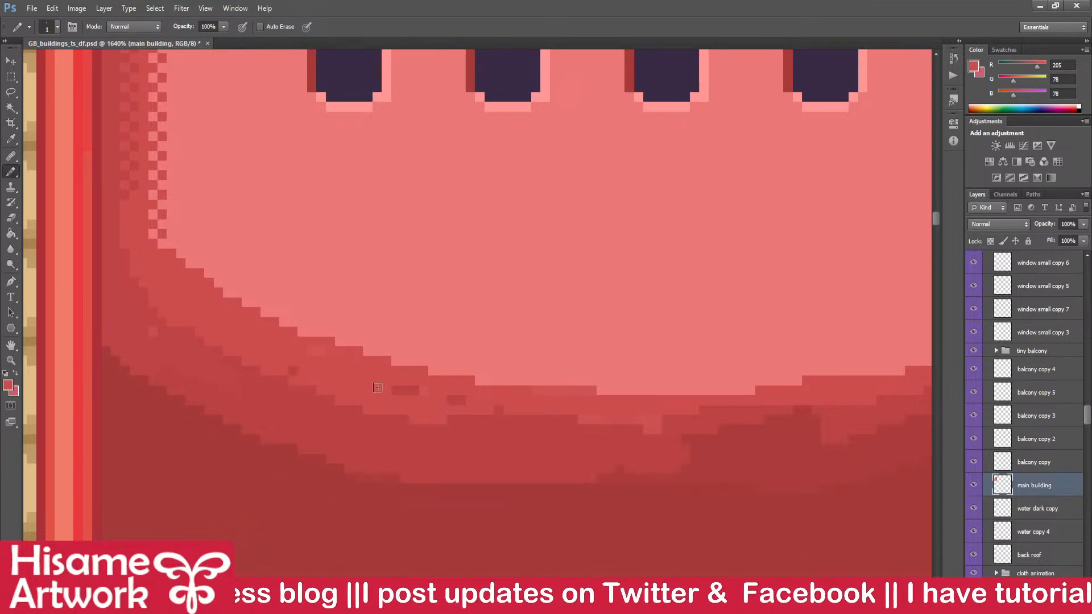
mouse_move(535, 410)
left_mouse_down()
mouse_move(678, 407)
mouse_move(502, 425)
left_mouse_up()
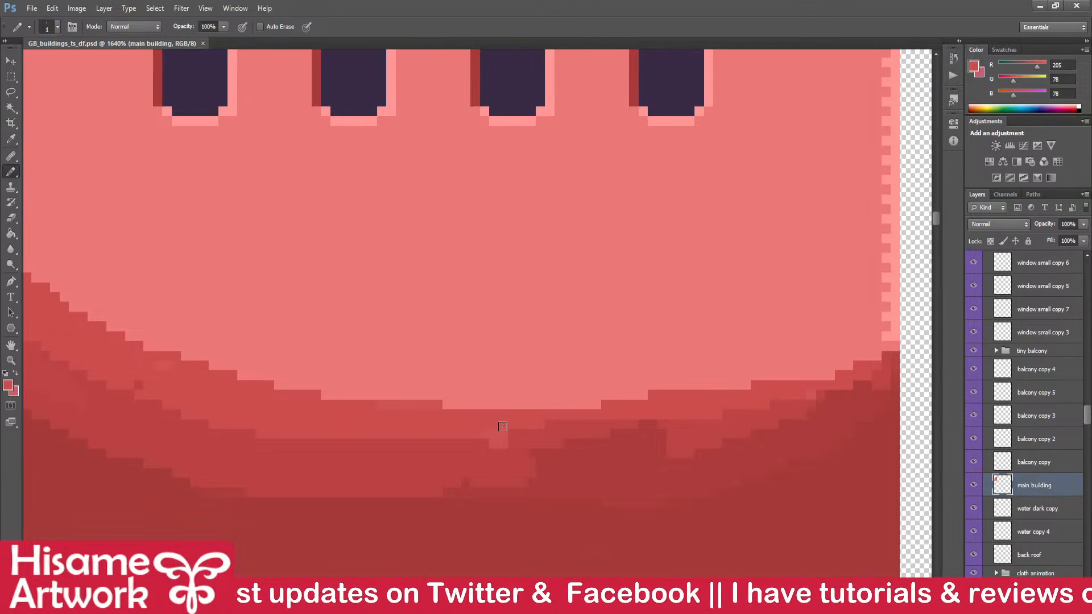
scroll(675, 459, "up", 2)
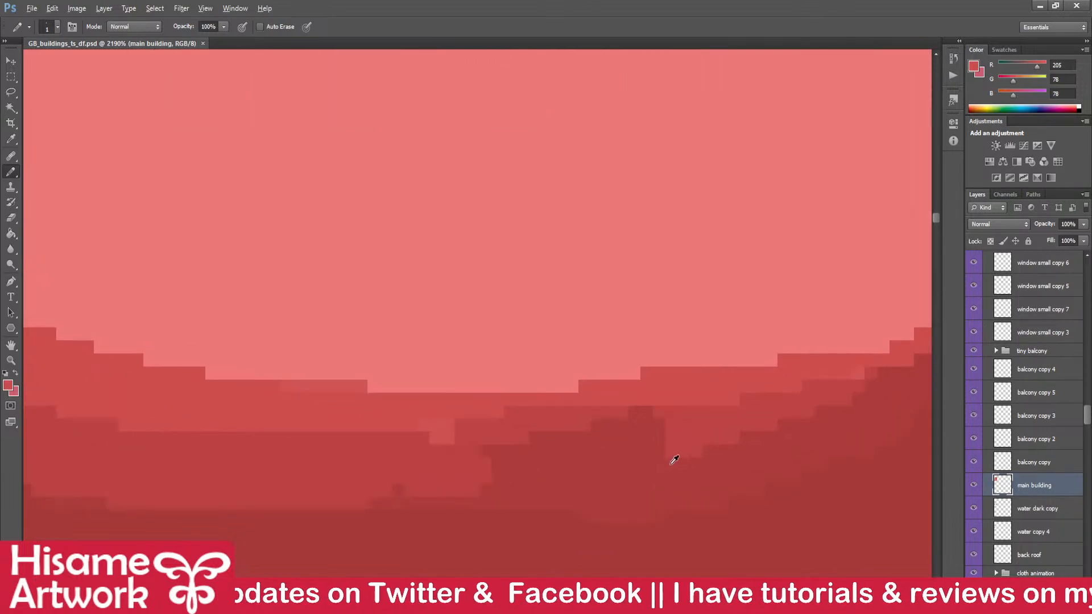
- Widen the RGB 205, 78, 78 shadow band along the wall's base toward the outer corner, evening its lower edge and mismatched patches
mouse_move(386, 427)
left_mouse_down()
mouse_move(547, 419)
mouse_move(667, 397)
mouse_move(365, 429)
mouse_move(691, 387)
mouse_move(485, 437)
mouse_move(778, 414)
mouse_move(697, 418)
left_mouse_up()
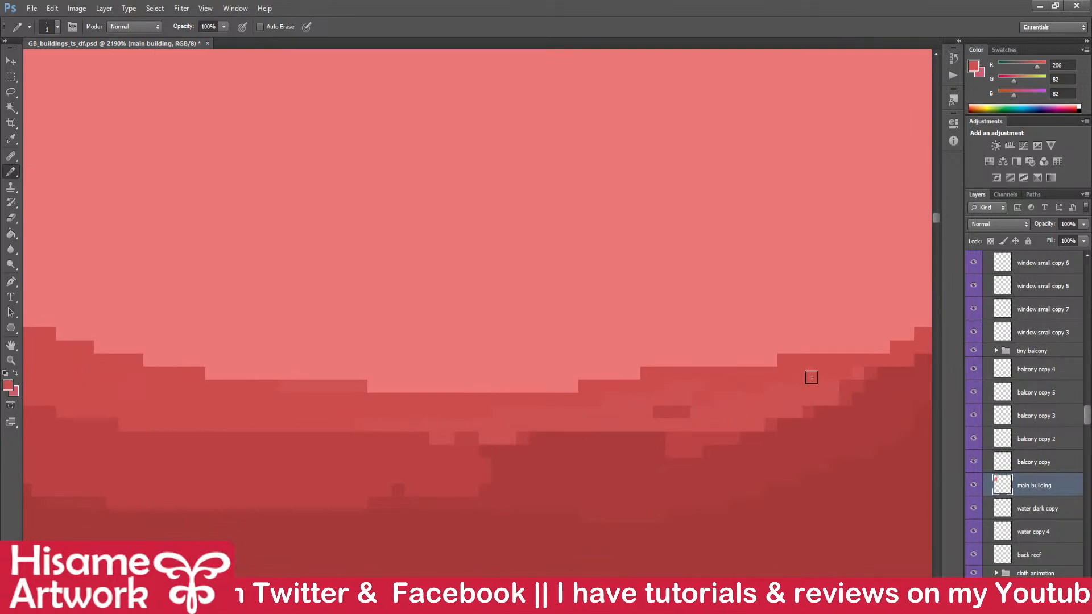
left_click_drag(811, 378, 630, 387)
left_click(305, 415, "alt")
left_click(211, 400)
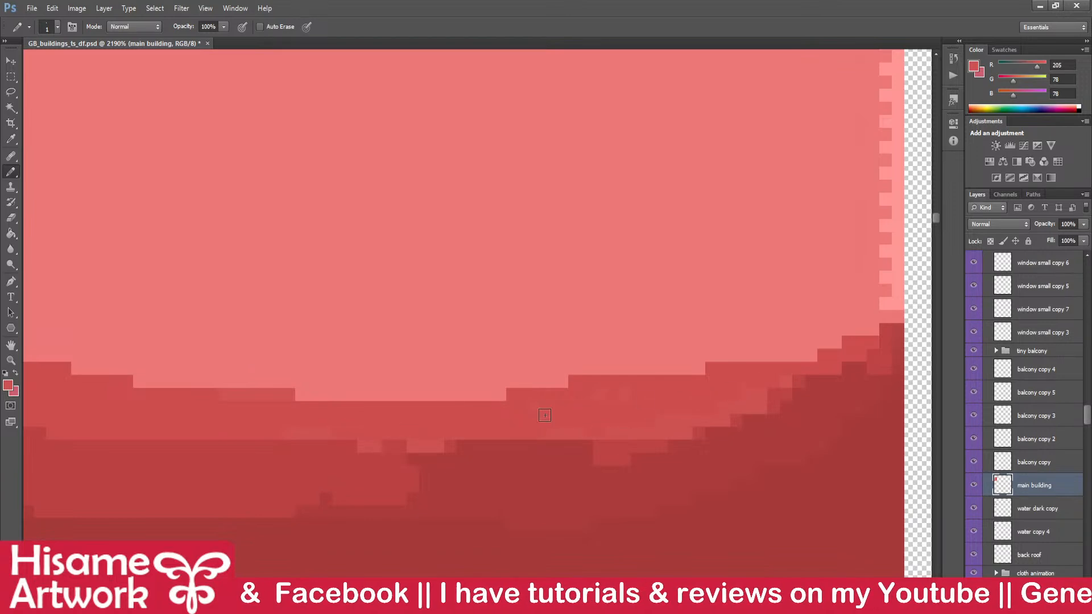
- Extend the darker RGB 187, 66, 66 band beneath it up toward the outer corner in an even stepped curve
left_click_drag(346, 456, 586, 444)
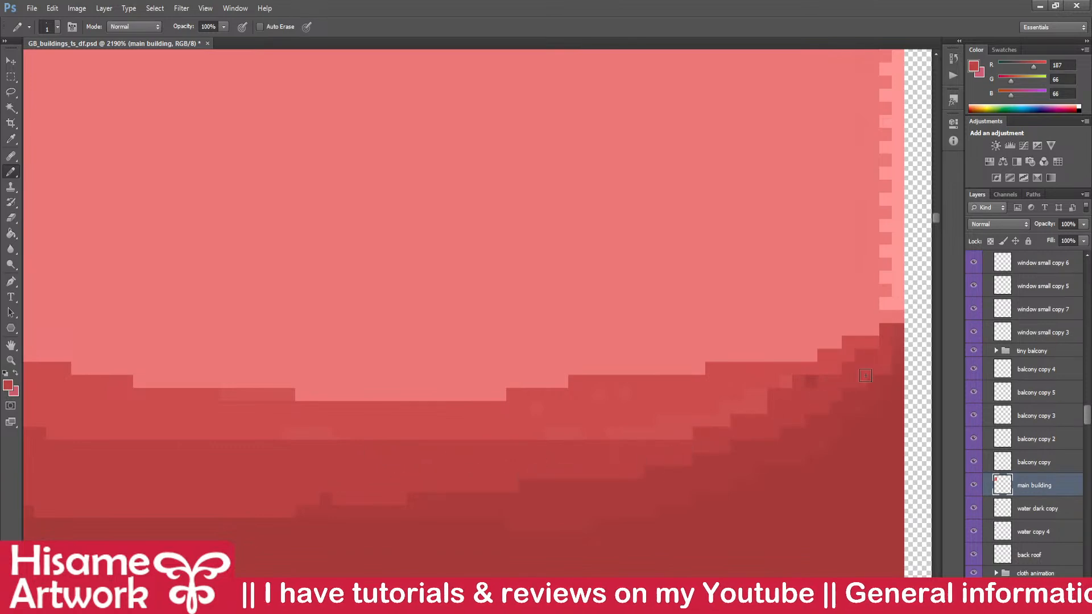
scroll(760, 428, "down", 4)
scroll(231, 305, "up", 4)
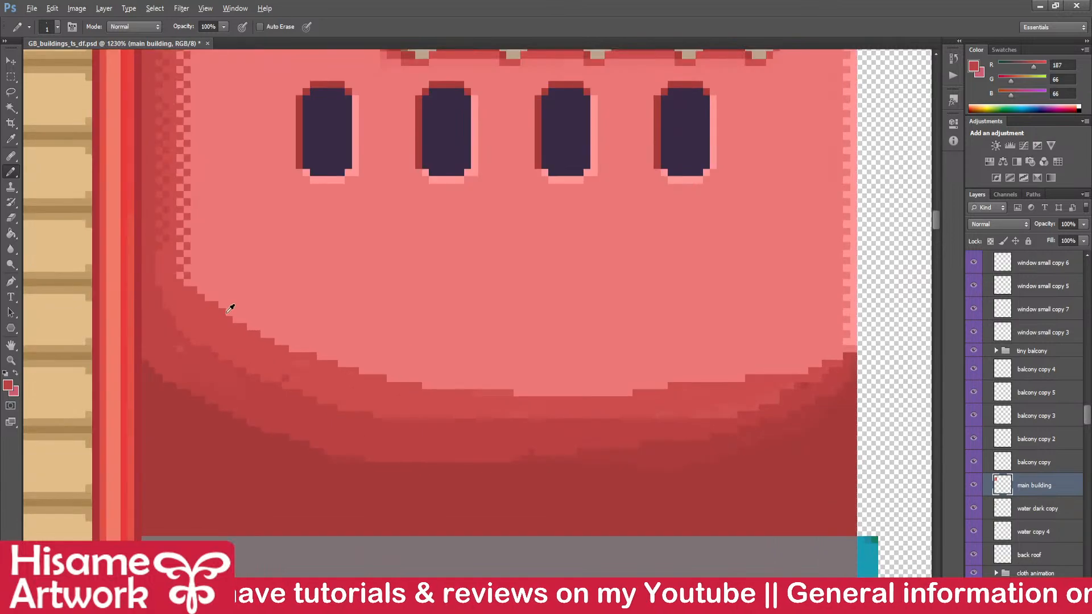
scroll(388, 536, "down", 3)
scroll(405, 236, "up", 4)
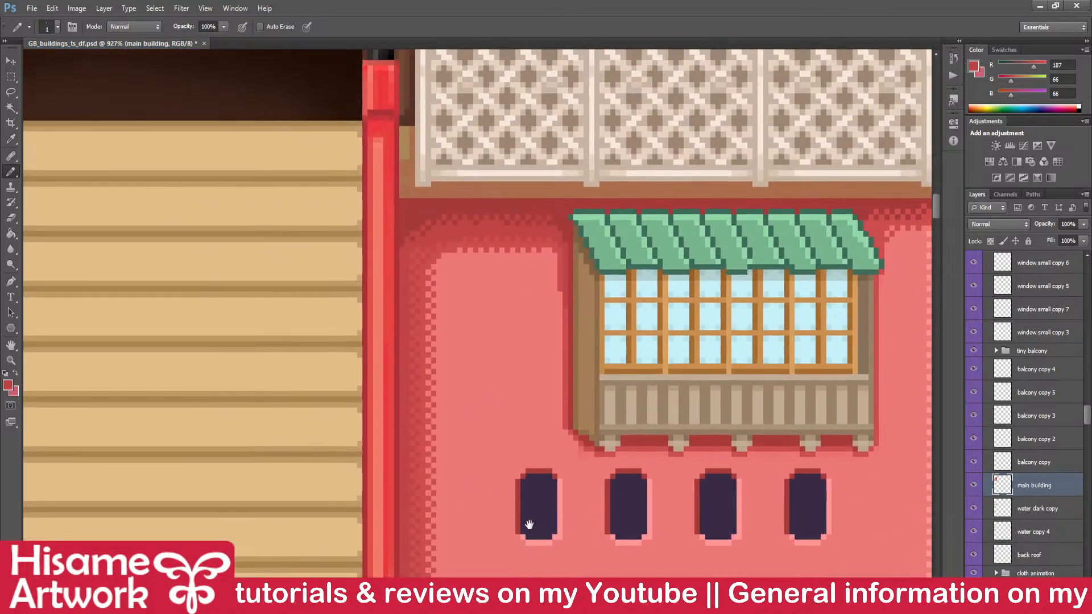
- Clean up the lower edge of the mid-tone band with the darkest red RGB 165, 57, 57 from the left side to the outer corner
left_click(418, 203, "alt")
left_click_drag(557, 496, 358, 181)
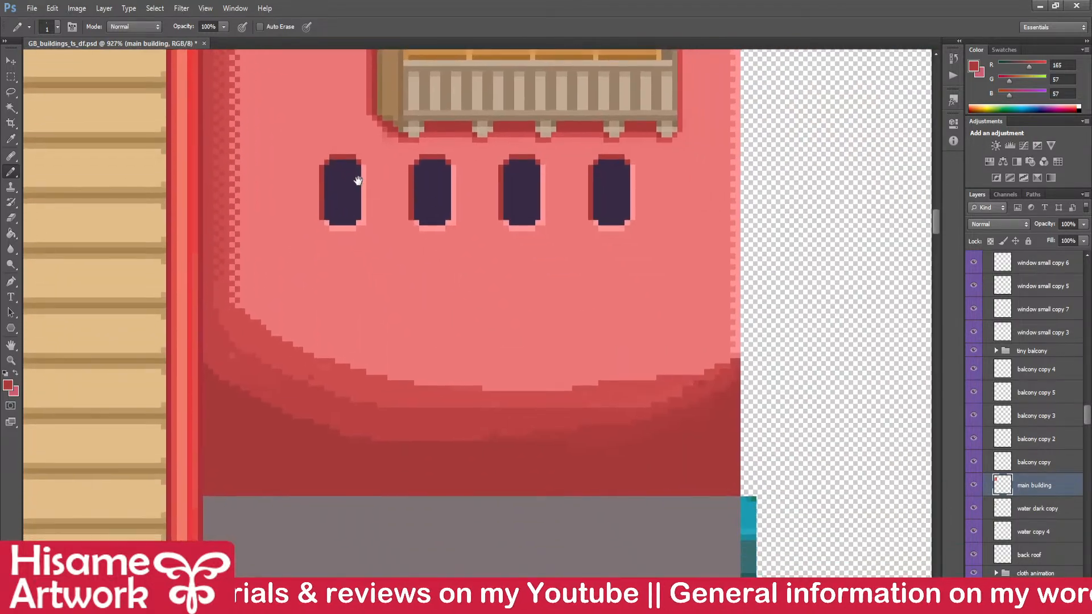
left_click(10, 233)
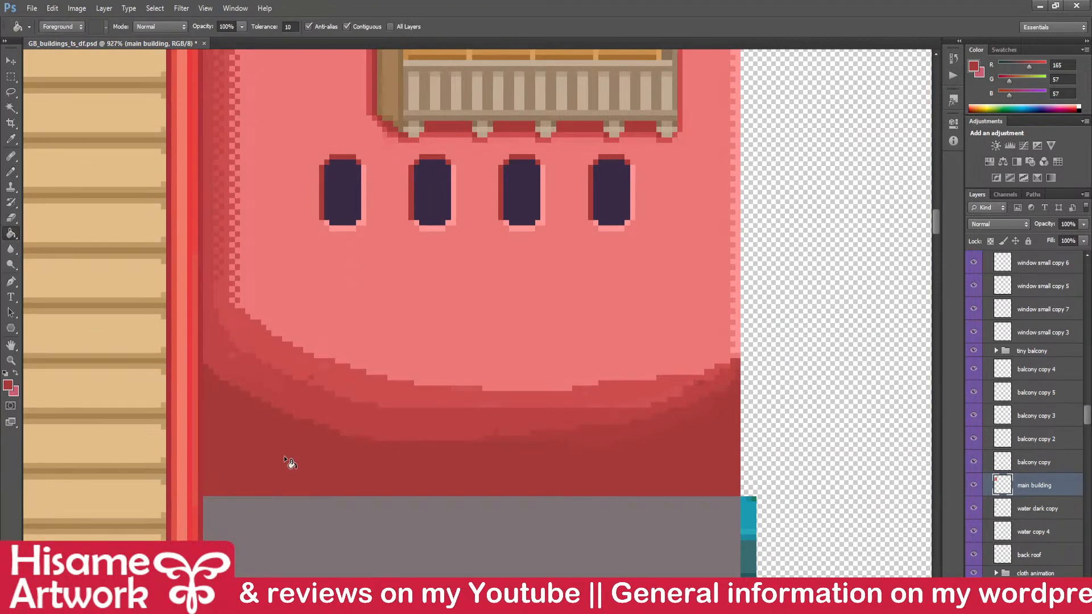
left_click(11, 171)
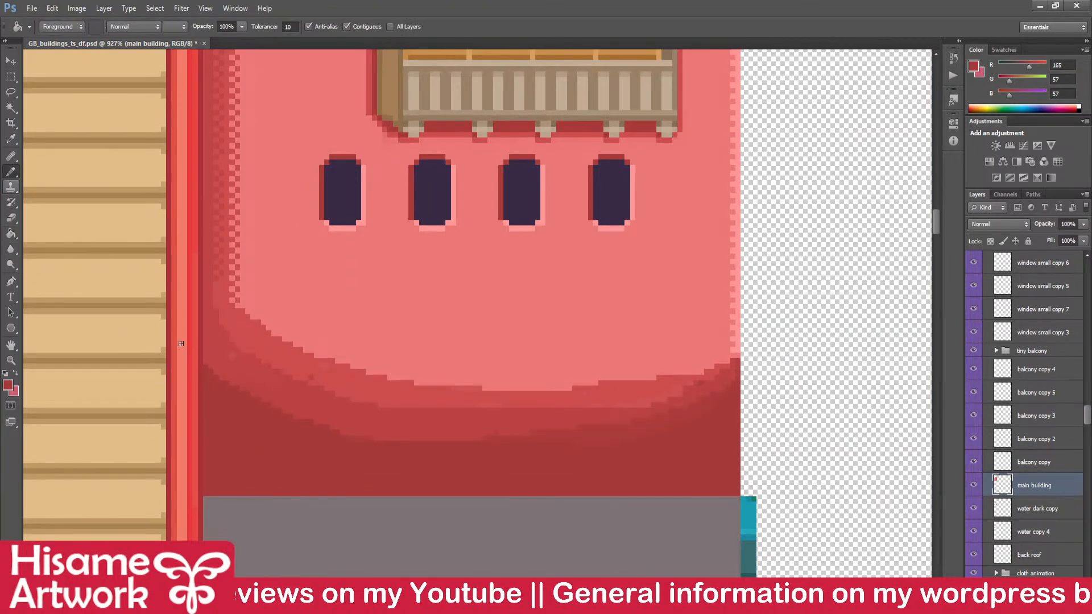
scroll(224, 434, "up", 4)
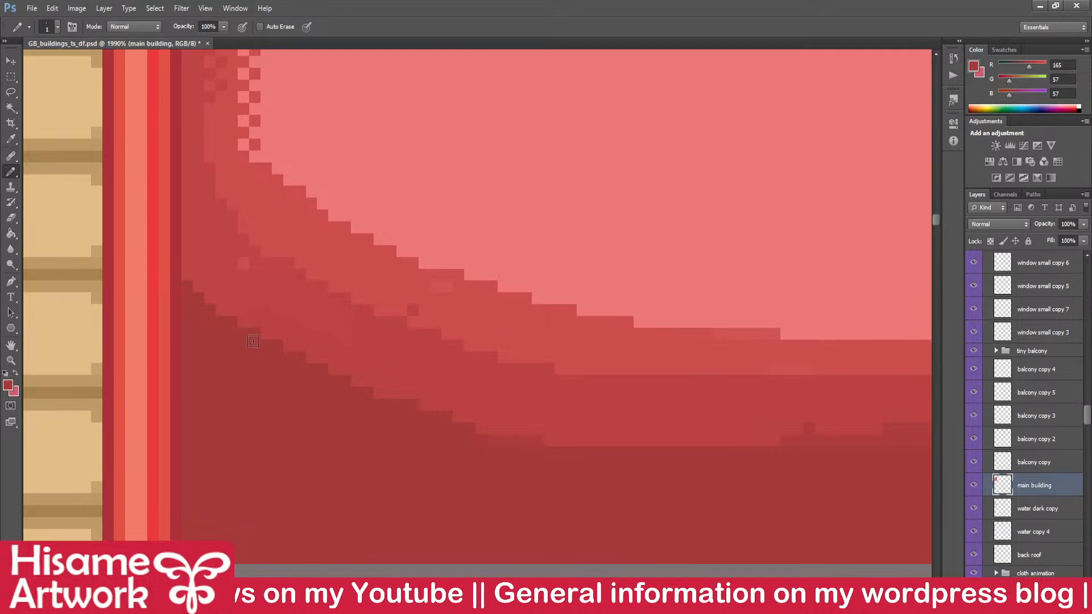
left_click_drag(481, 429, 796, 441)
left_click_drag(859, 428, 663, 428)
left_click_drag(827, 471, 179, 498)
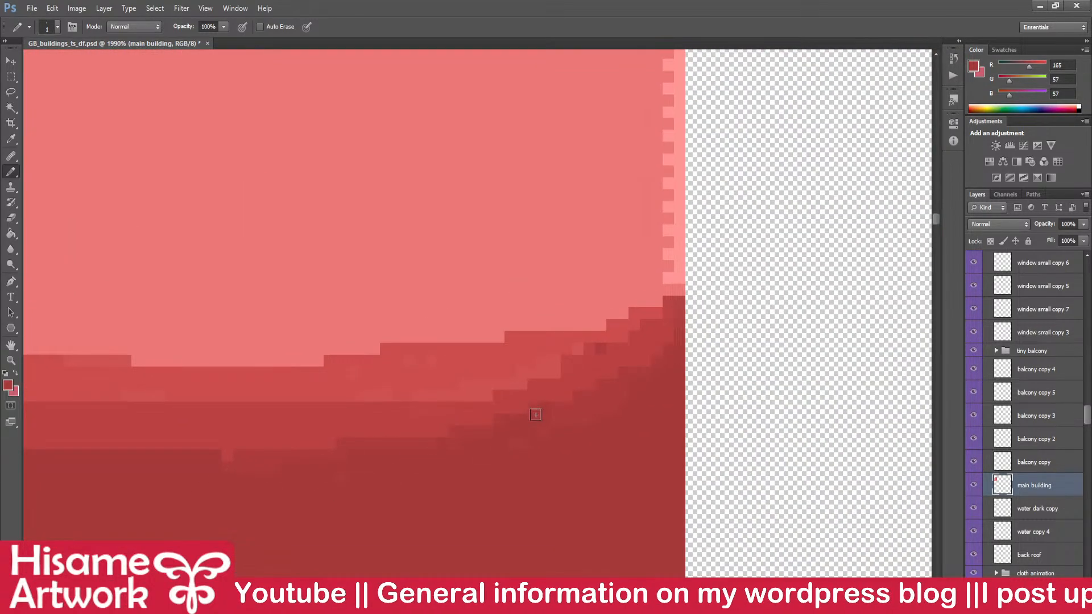
left_click_drag(630, 380, 753, 463)
scroll(795, 474, "down", 6)
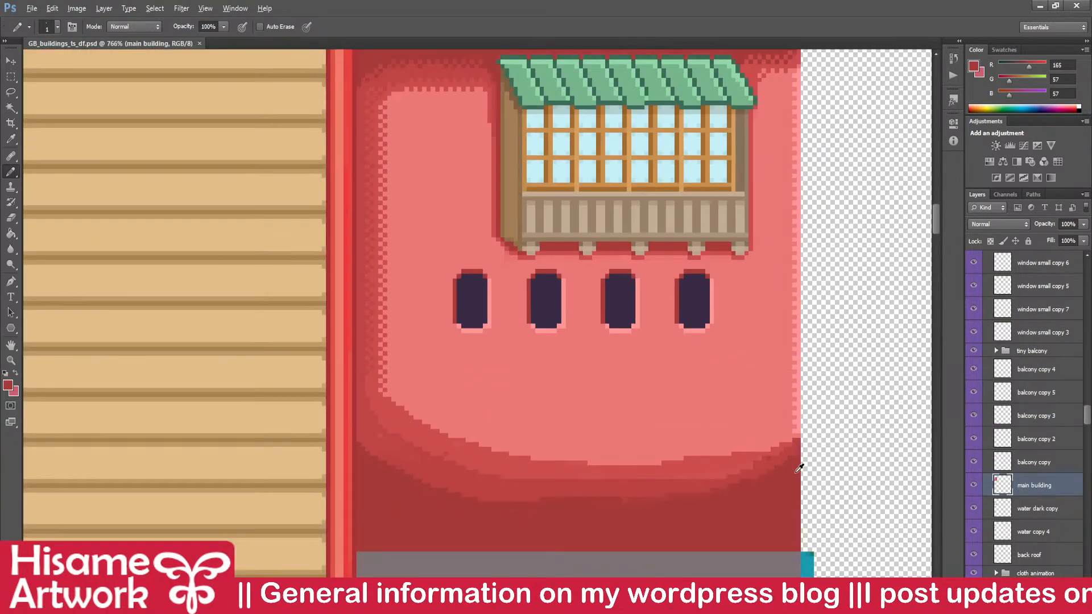
- Thicken the RGB 187, 66, 66 band near the outer corner, filling the dark gaps up to the wall's edge
scroll(798, 467, "up", 3)
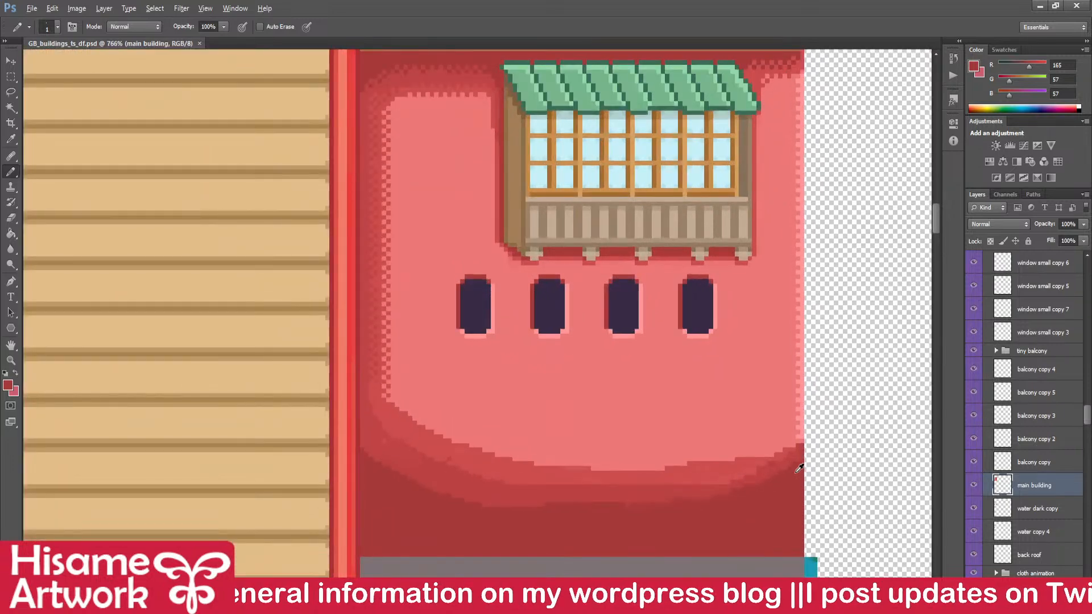
scroll(798, 467, "up", 4)
left_click(547, 490, "alt")
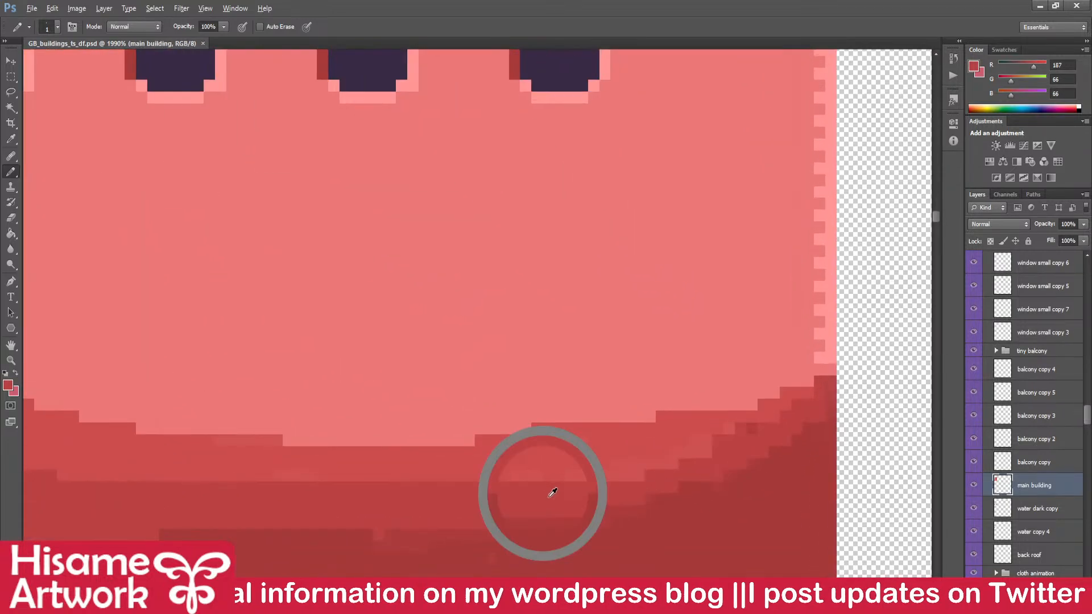
mouse_move(574, 528)
left_mouse_down()
mouse_move(708, 499)
mouse_move(777, 458)
left_mouse_up()
mouse_move(825, 400)
left_mouse_down()
mouse_move(784, 466)
mouse_move(662, 517)
mouse_move(809, 467)
left_mouse_up()
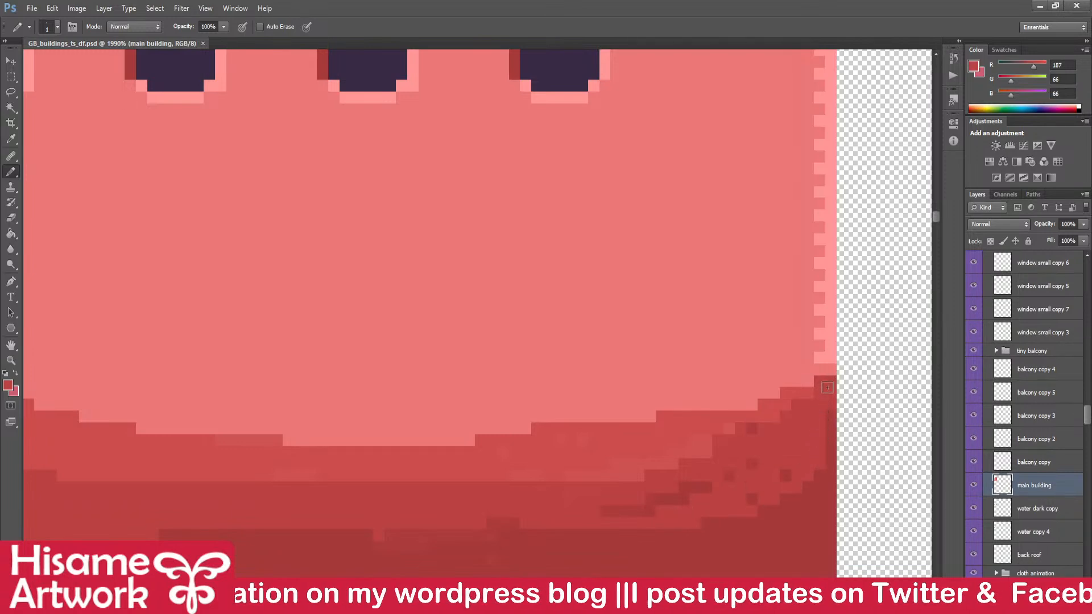
left_click_drag(663, 514, 594, 498)
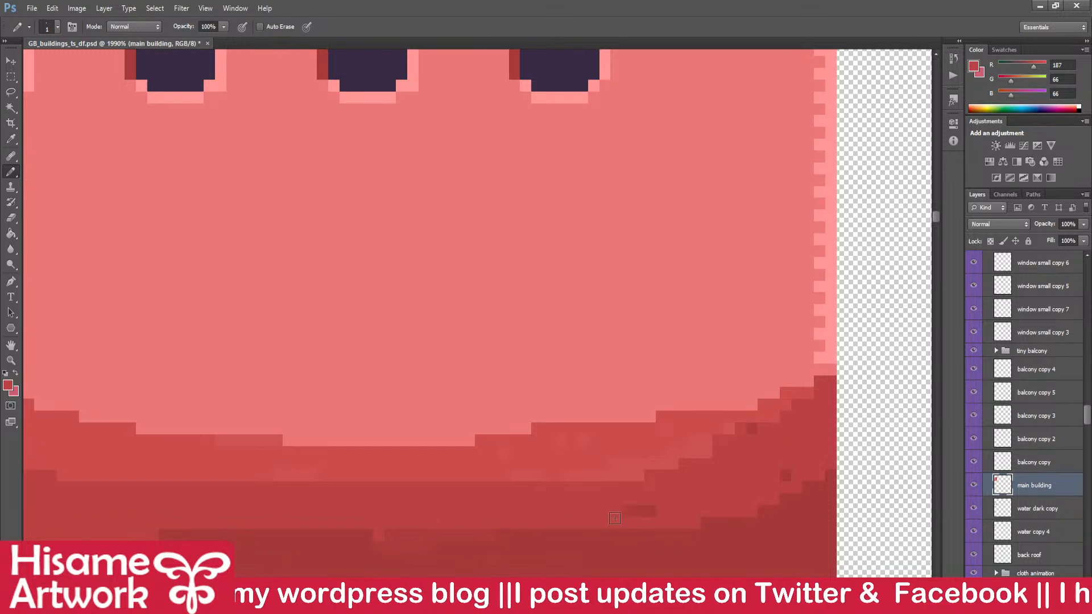
- Broaden the RGB 205, 78, 78 band toward the outer corner and smooth its boundary with the darker band
left_click(671, 439, "alt")
mouse_move(650, 475)
left_mouse_down()
mouse_move(745, 463)
mouse_move(771, 429)
mouse_move(663, 471)
left_mouse_up()
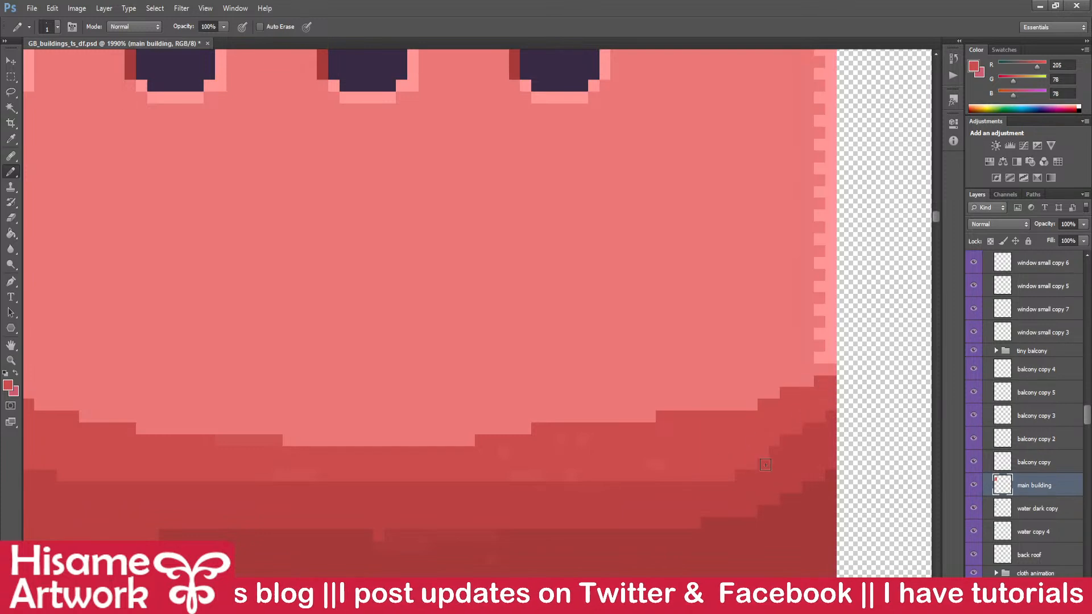
left_click_drag(751, 464, 717, 477)
scroll(722, 490, "down", 8)
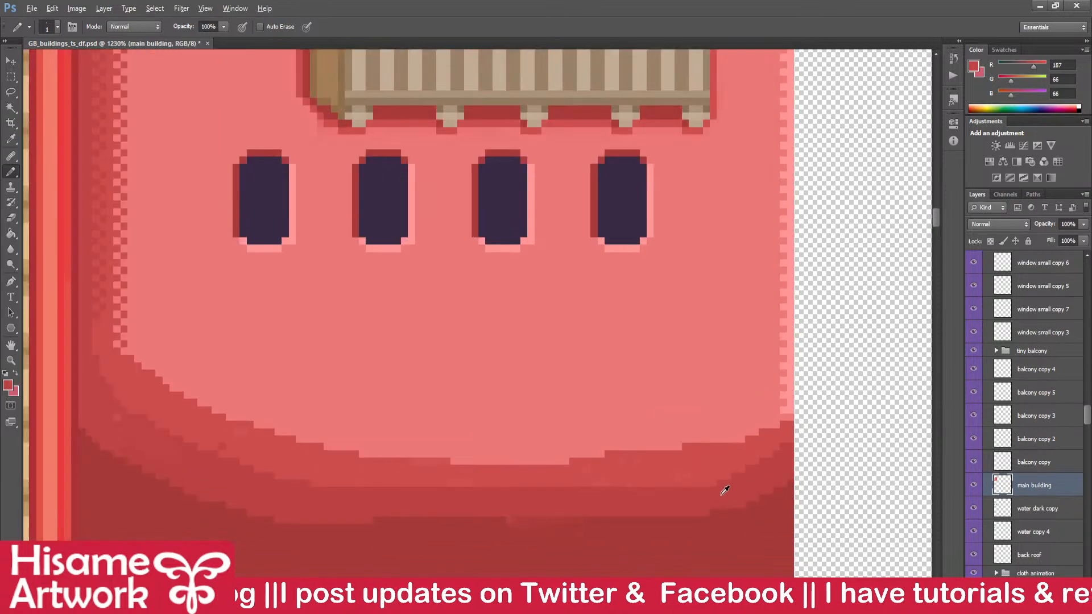
scroll(364, 501, "up", 4)
scroll(365, 498, "up", 2)
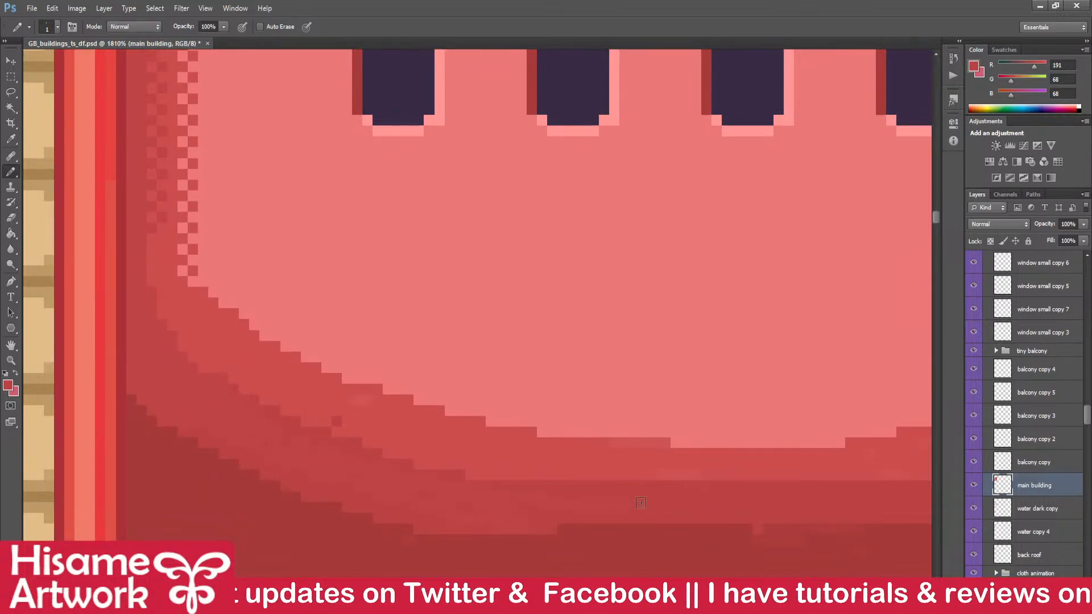
- Paint over stray pixels in the lower-left shadow curve, using RGB 205, 78, 78 for the upper band, and save the file
left_click_drag(839, 516, 723, 514)
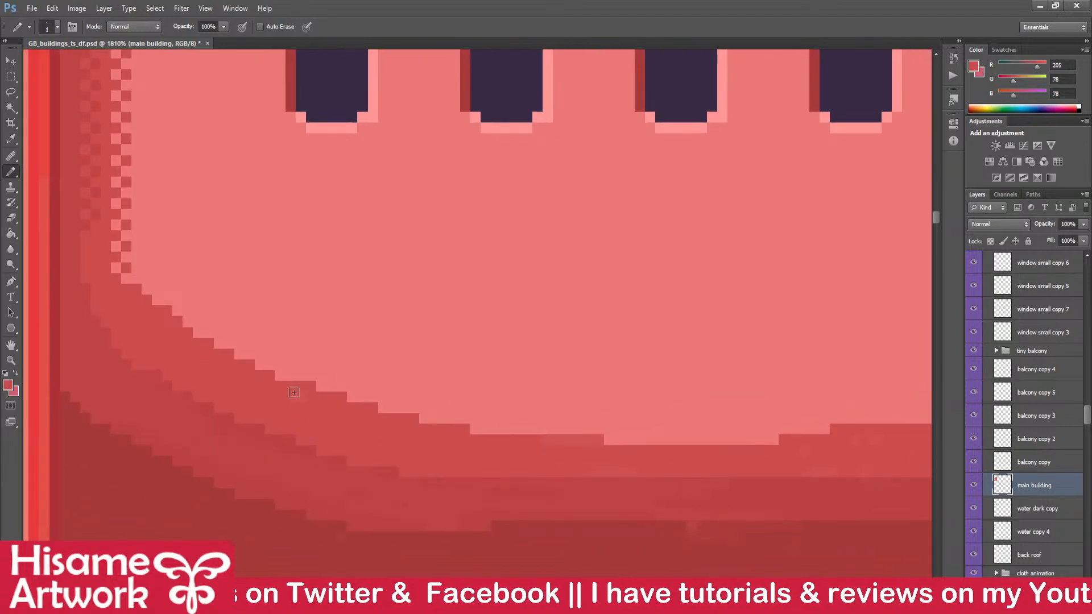
left_click_drag(518, 477, 223, 395)
scroll(615, 458, "down", 3)
key("ctrl+s")
- Fill the lower edge of the RGB 187, 66, 66 band into an even curve across the wall's base and save the file
scroll(567, 446, "up", 3)
left_click(312, 419, "alt")
mouse_move(232, 453)
left_mouse_down()
mouse_move(314, 455)
mouse_move(677, 459)
left_mouse_up()
left_click(661, 423, "alt")
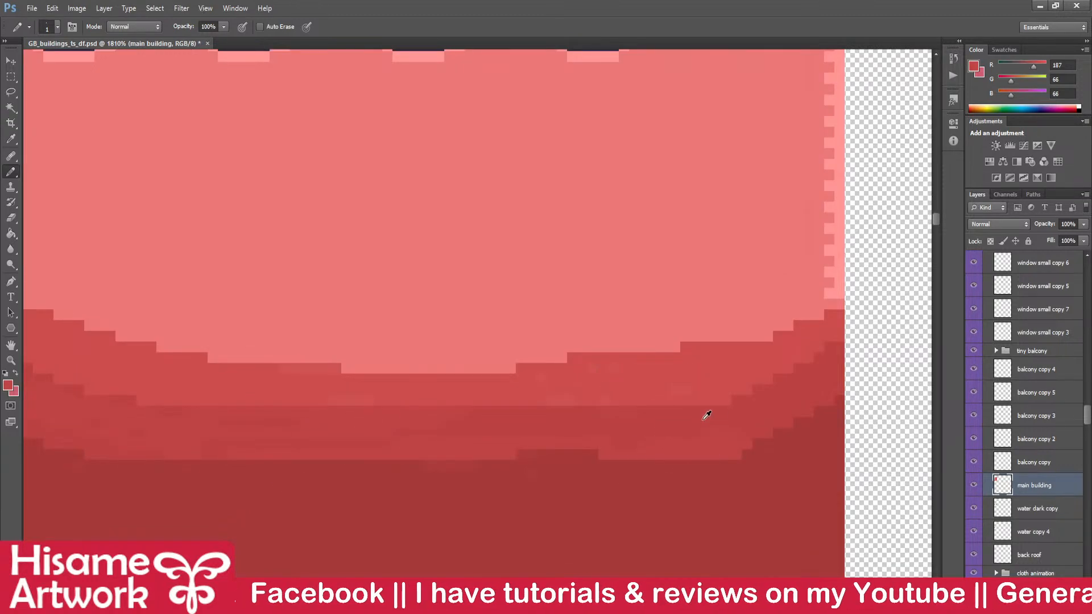
left_click_drag(614, 464, 481, 464)
mouse_move(470, 443)
left_mouse_down()
mouse_move(585, 445)
mouse_move(790, 454)
left_mouse_up()
scroll(549, 460, "down", 3)
scroll(549, 465, "down", 4)
key("ctrl+s")
scroll(616, 440, "down", 6)
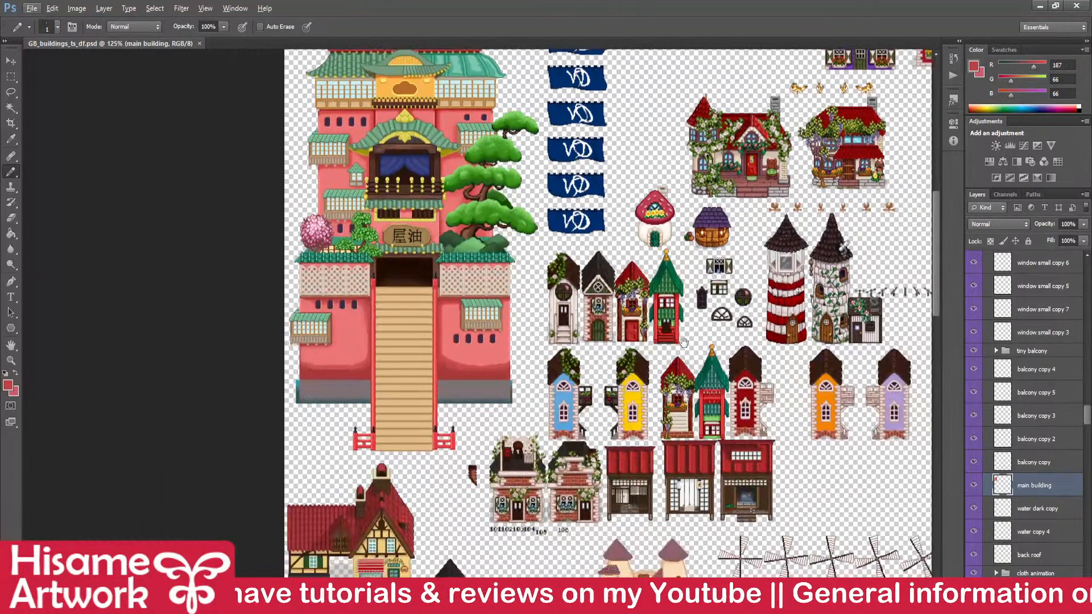
- Switch to the Tiled map editor and examine the bathhouse and surrounding town in the Ghibli_main.tbin map
left_click_drag(683, 341, 644, 343)
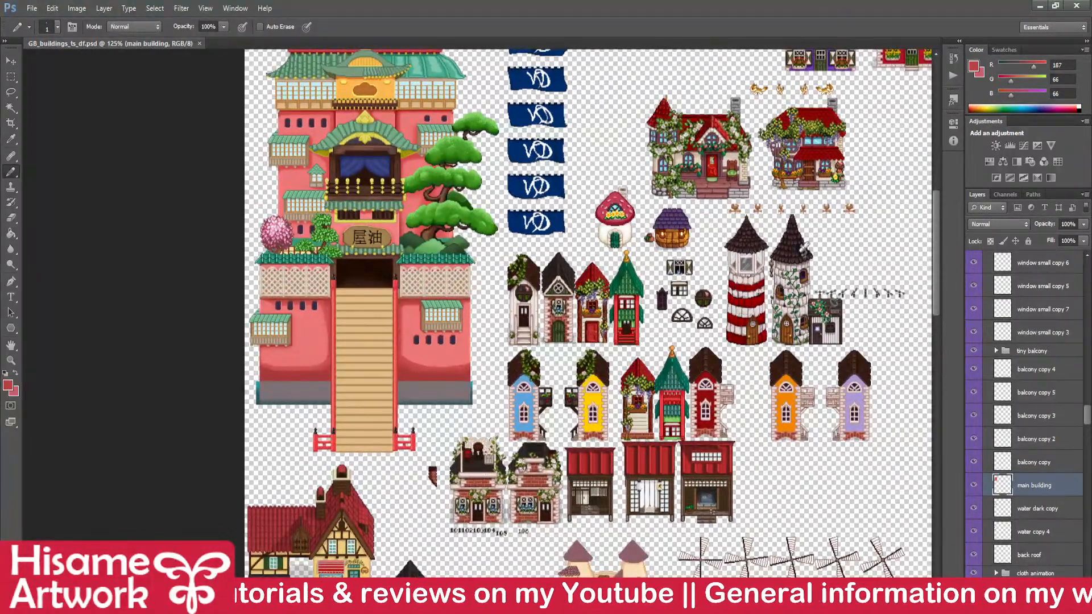
key("alt+Tab")
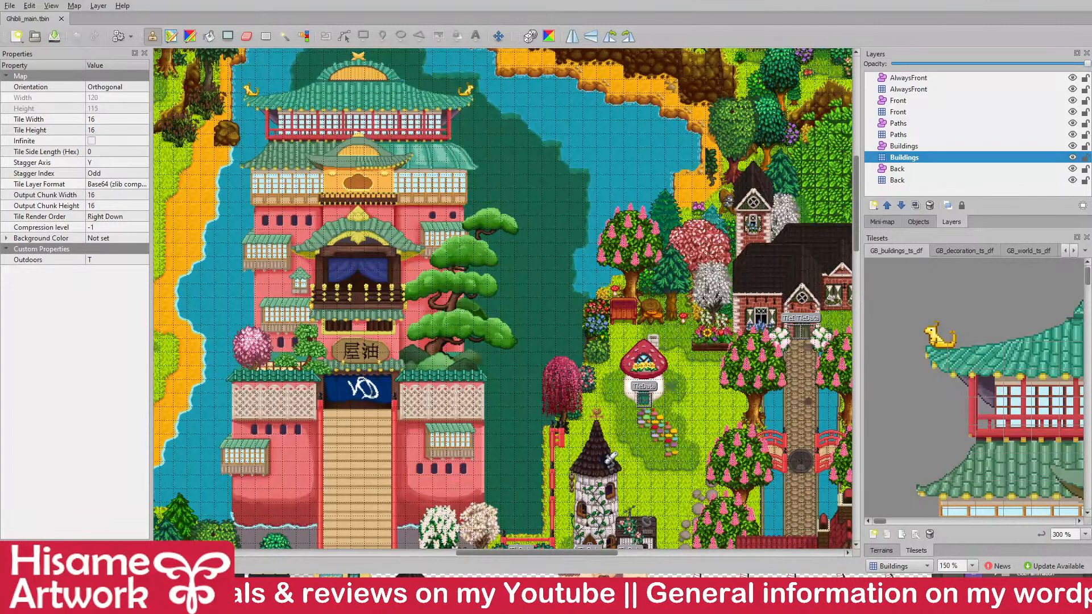
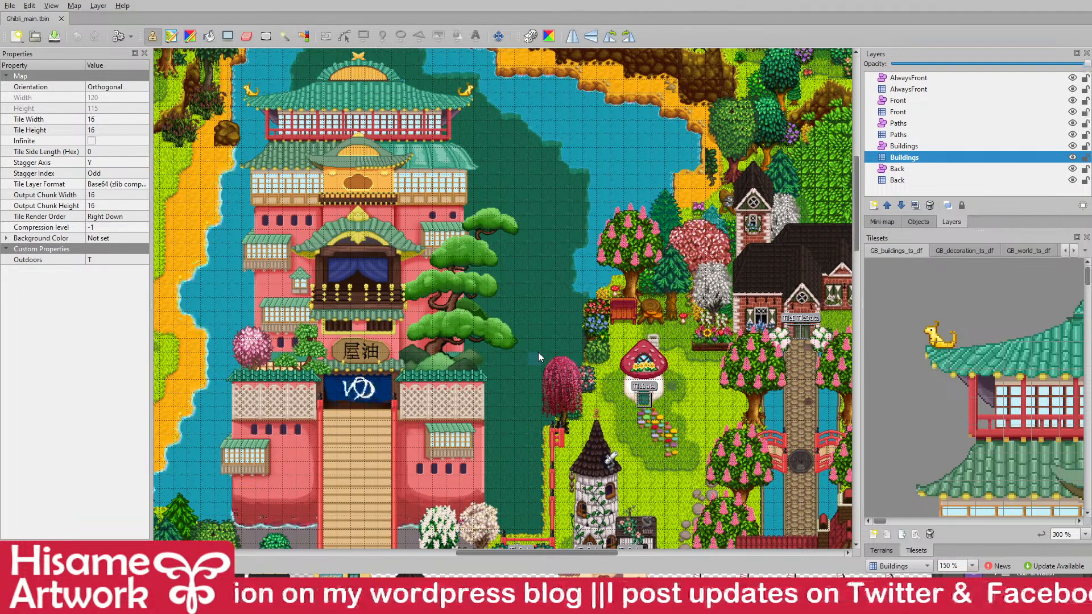
scroll(555, 293, "down", 3)
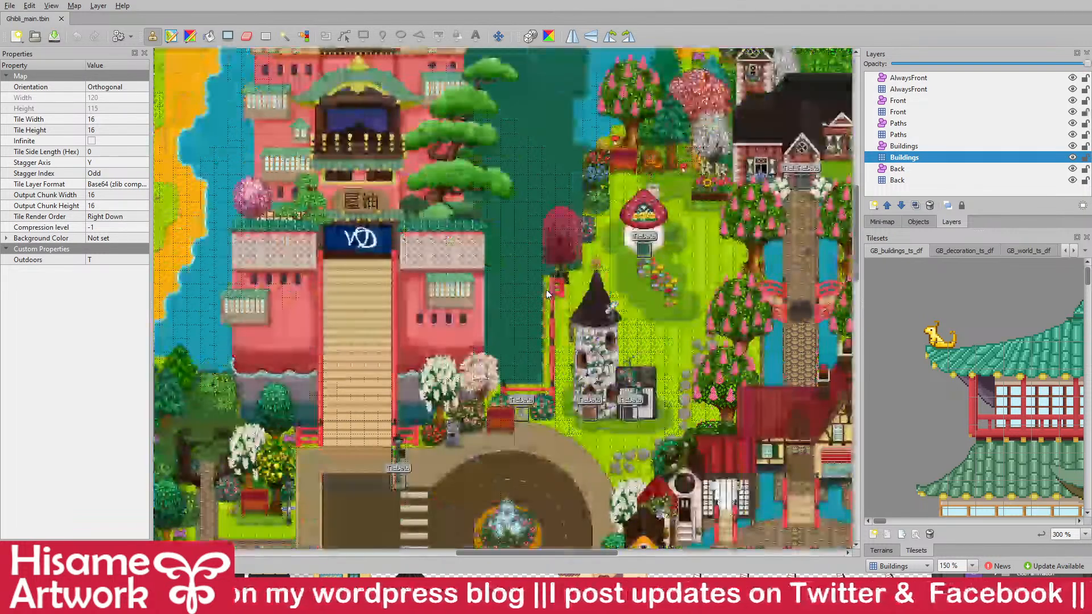
scroll(546, 293, "down", 1)
scroll(545, 294, "down", 3)
scroll(545, 293, "down", 3)
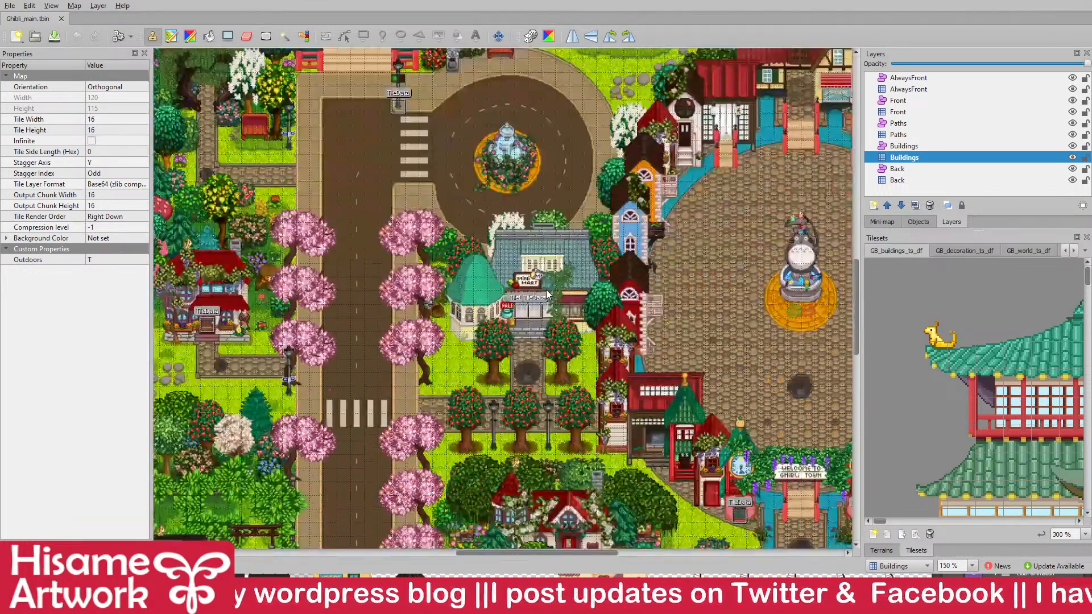
left_click_drag(547, 558, 595, 565)
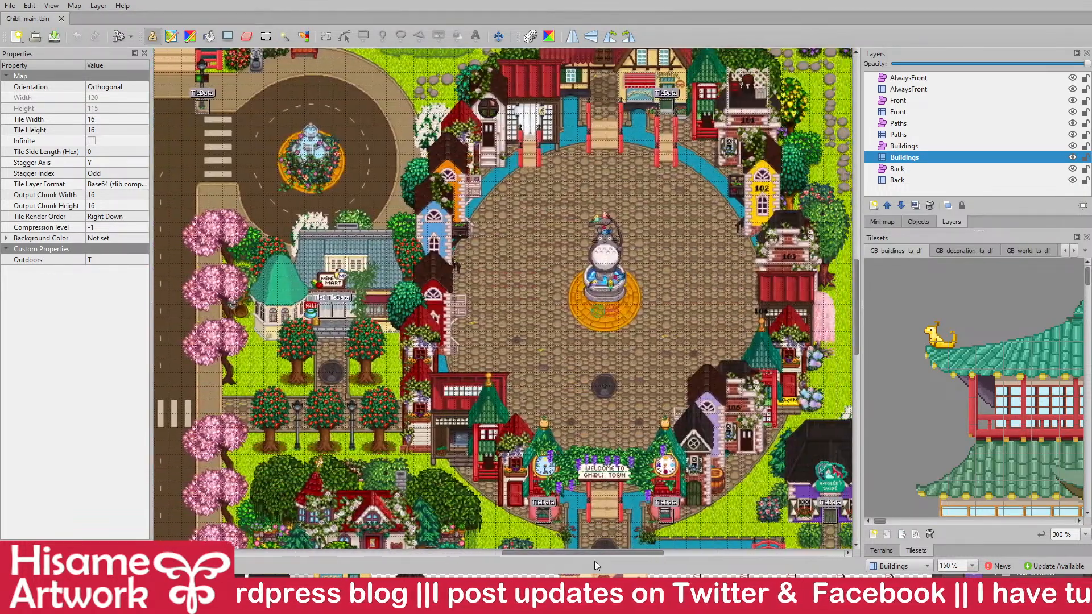
scroll(591, 369, "up", 4)
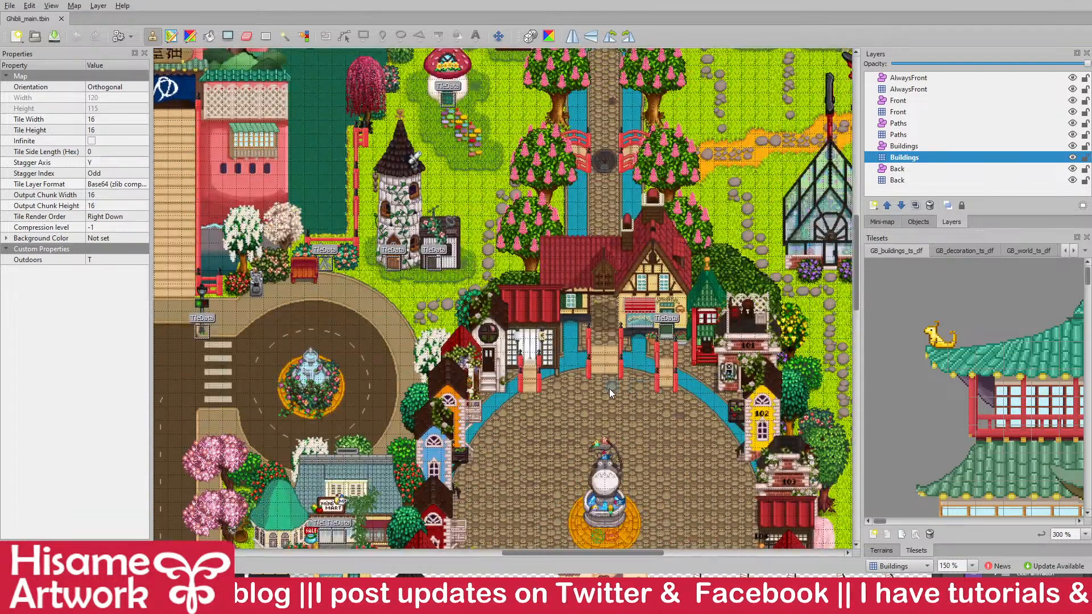
scroll(489, 295, "up", 3)
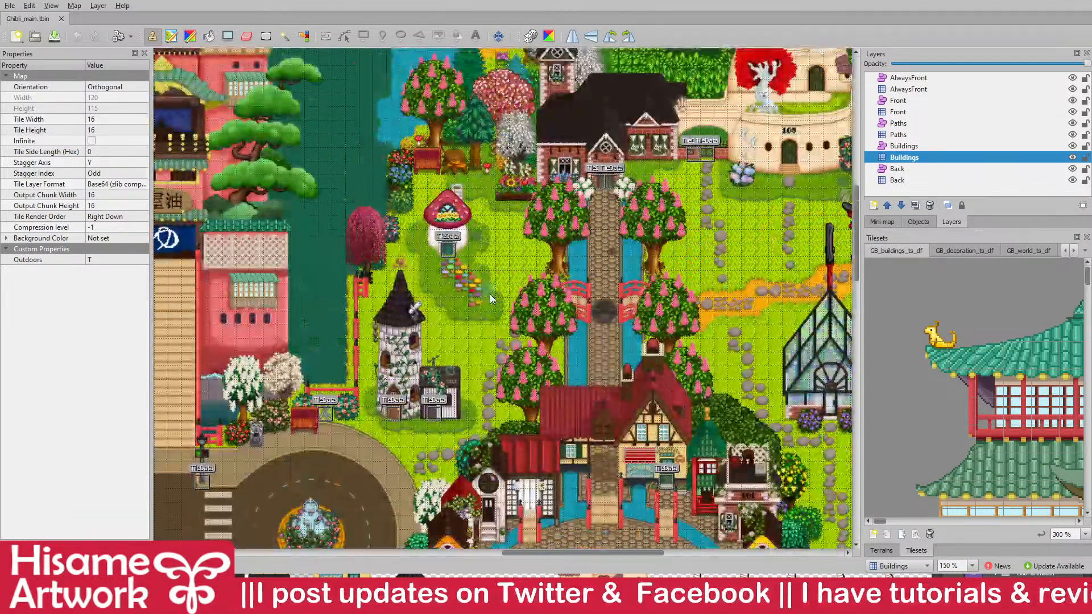
scroll(489, 295, "up", 3)
left_click_drag(556, 554, 490, 559)
scroll(613, 359, "down", 4)
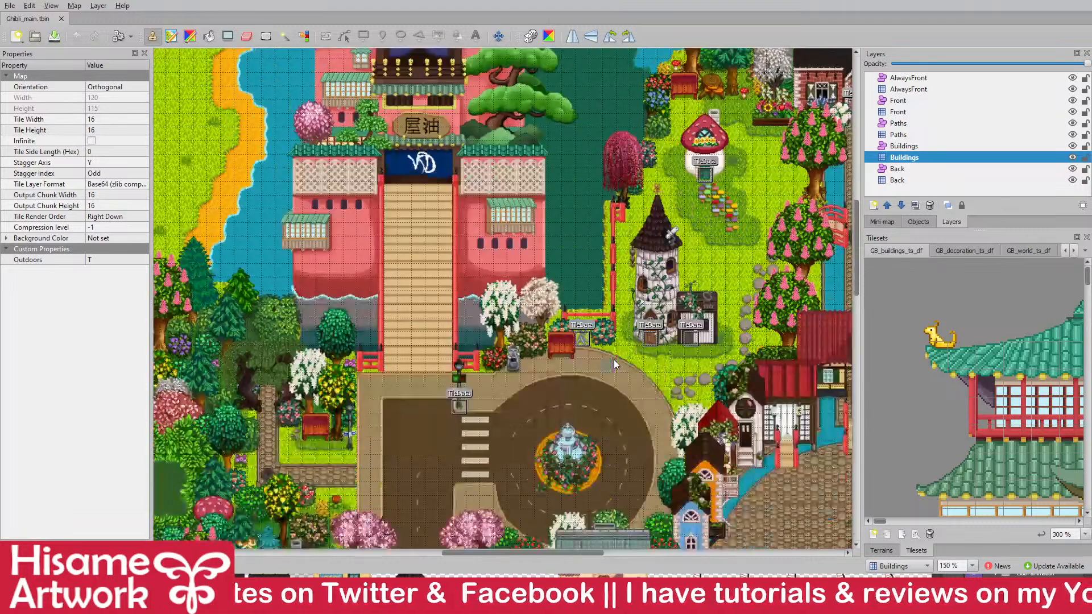
scroll(613, 359, "down", 6)
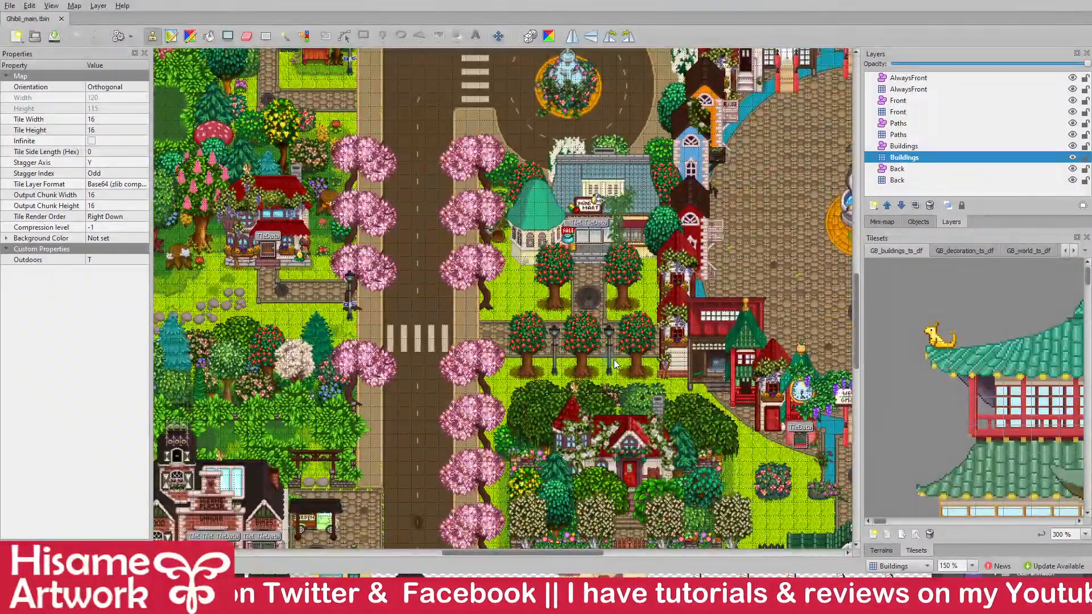
left_click_drag(519, 550, 589, 563)
scroll(656, 451, "up", 1)
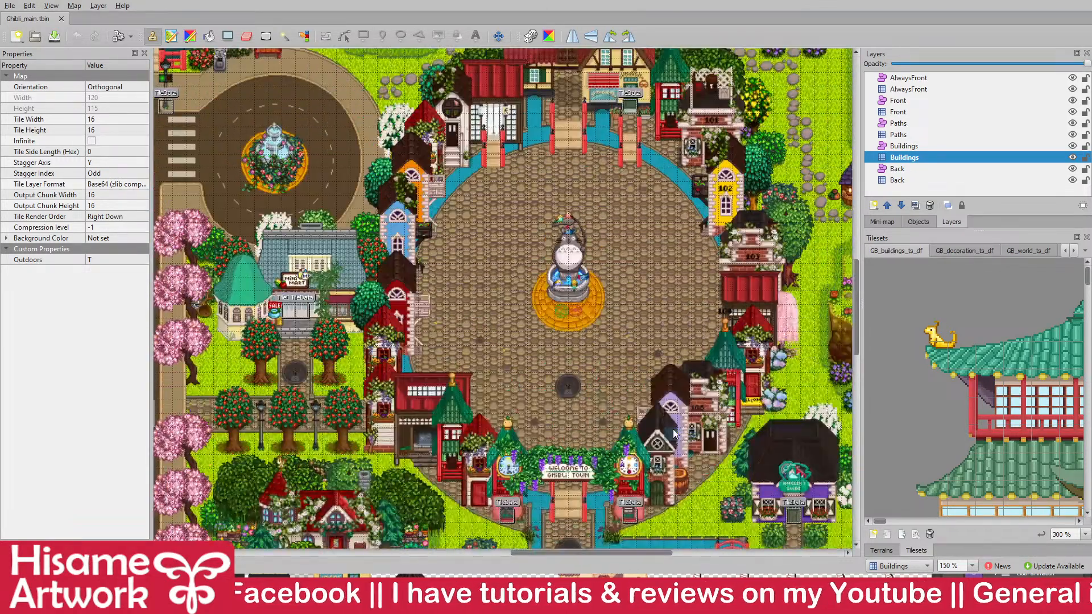
scroll(673, 434, "up", 2)
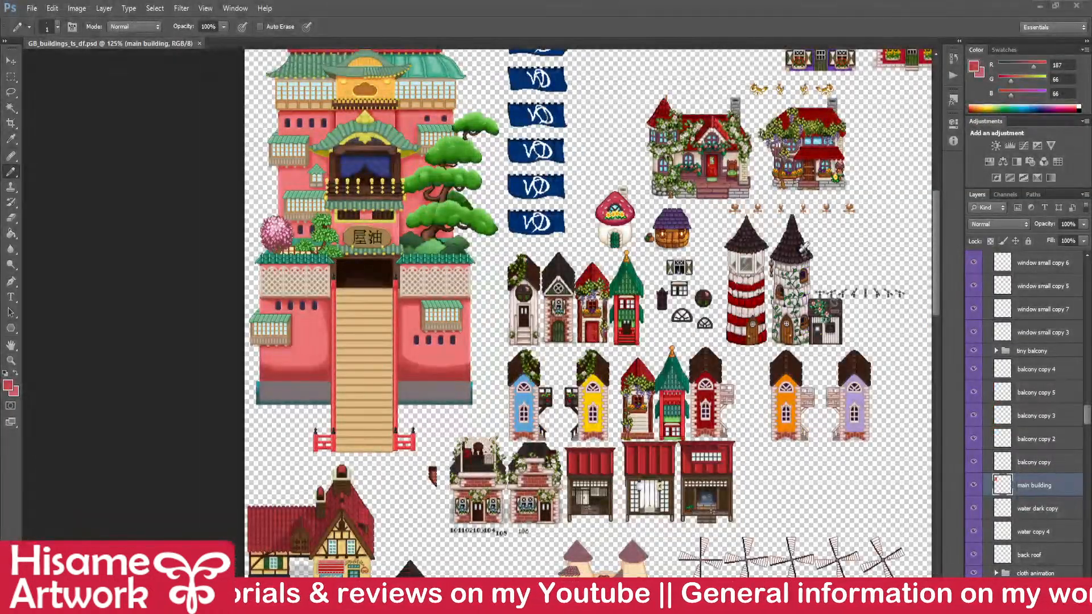
- Return to the tilesheet in Photoshop, activate the Move tool and deselect the main building layer
left_click(12, 60)
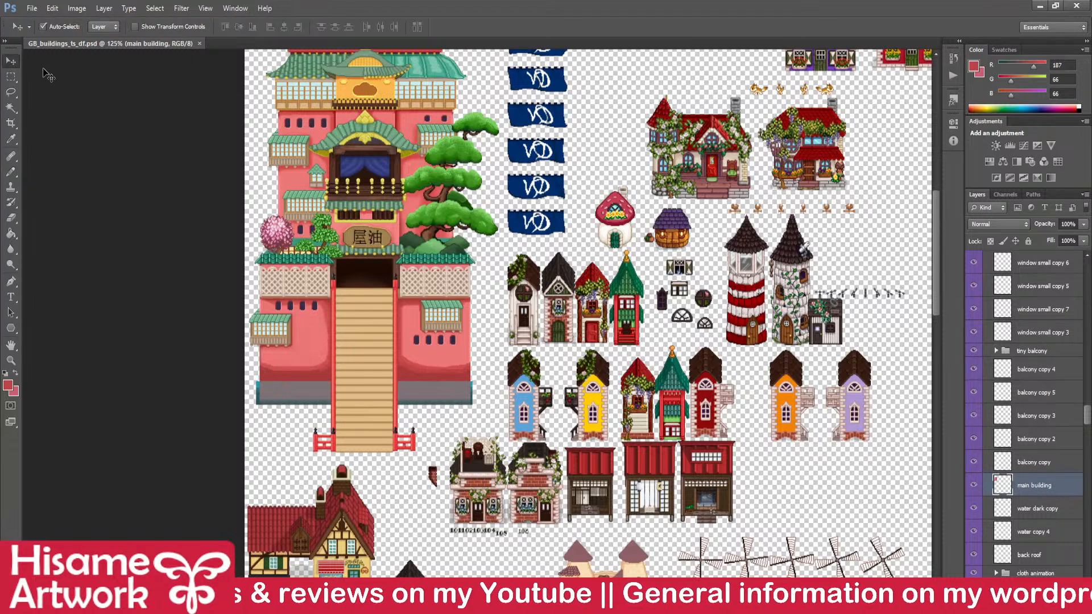
left_click(113, 80)
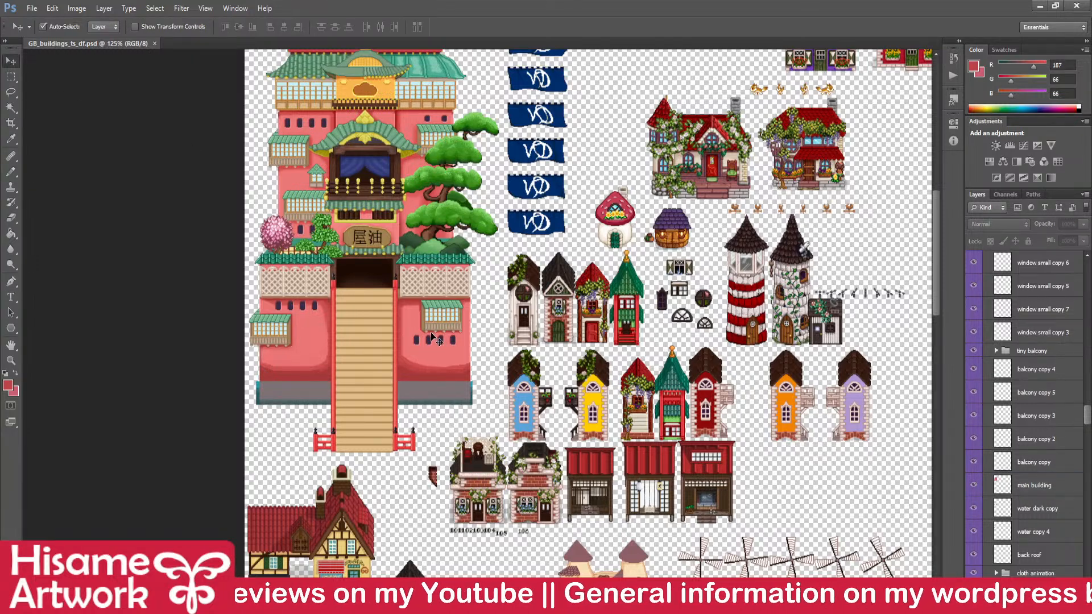
scroll(431, 332, "up", 10)
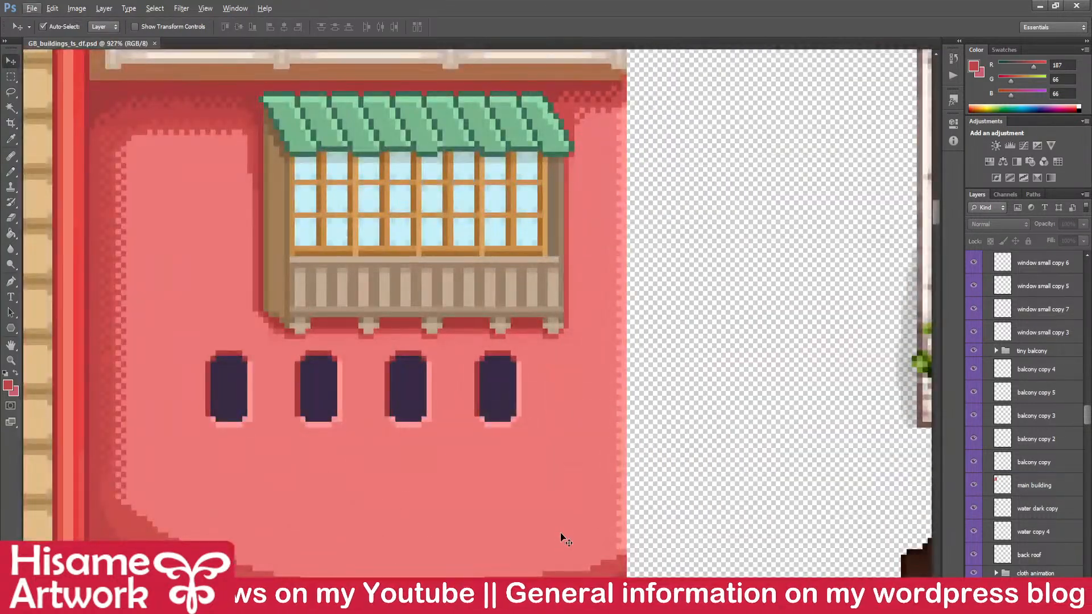
left_click_drag(561, 532, 704, 397)
left_click(703, 397)
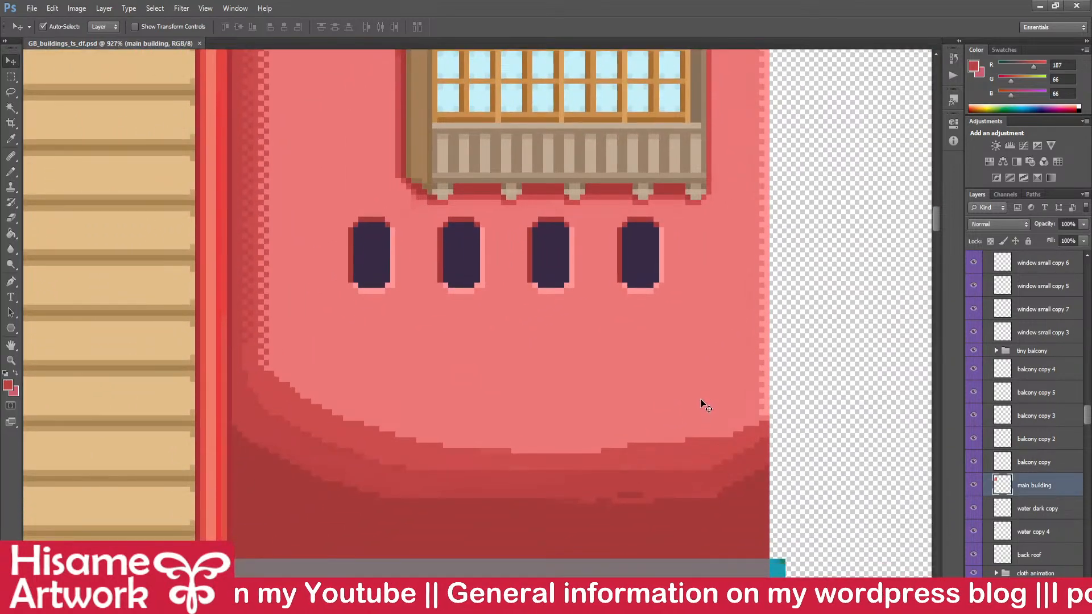
left_click(11, 172)
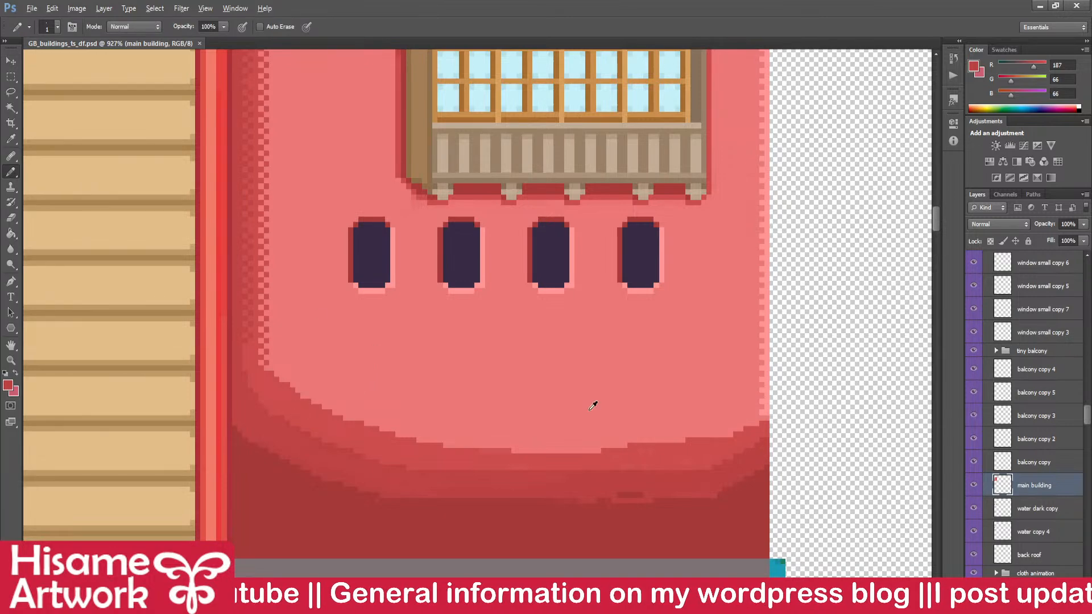
scroll(578, 473, "up", 1)
left_click_drag(587, 463, 658, 513)
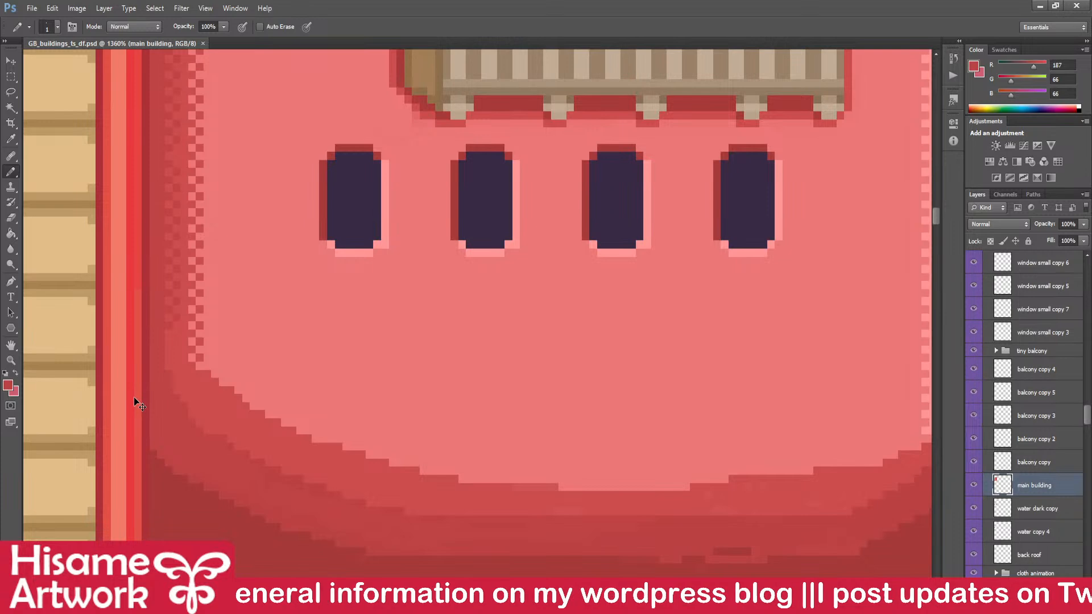
- Activate the Move tool and select the window small copy 6 layer beneath the balcony on the bathhouse's right wall
key("v")
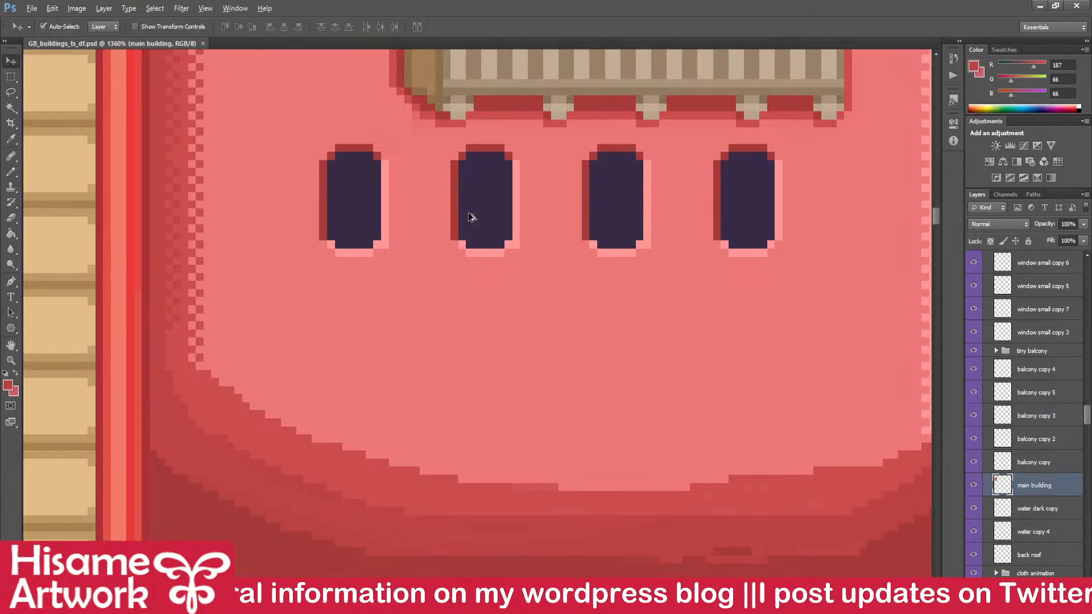
scroll(469, 217, "up", 2)
left_click(536, 255)
left_click_drag(635, 256, 482, 330)
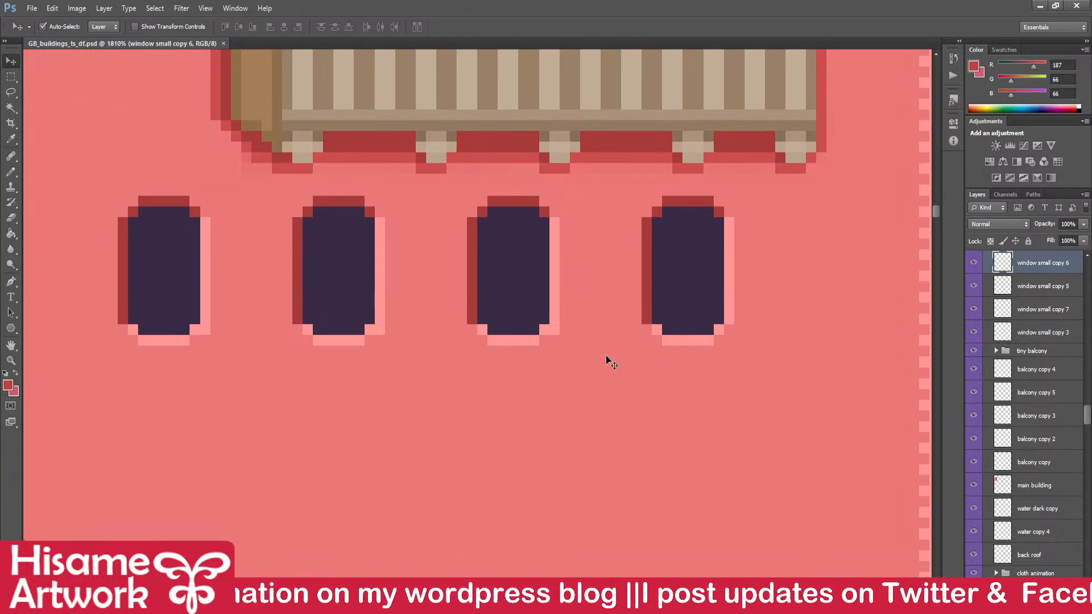
left_click(11, 76)
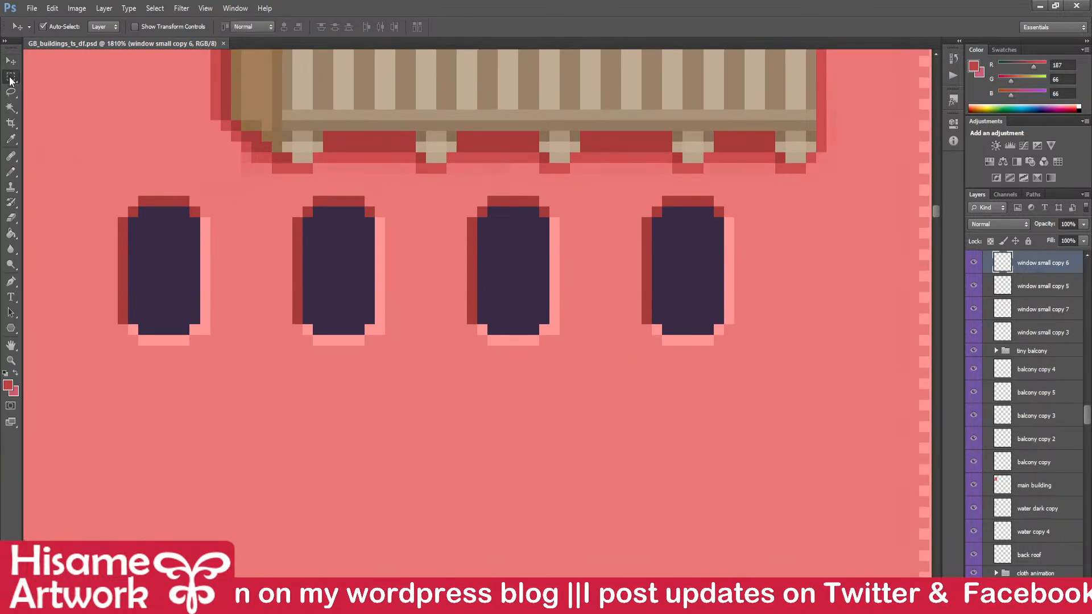
left_click_drag(213, 337, 220, 346)
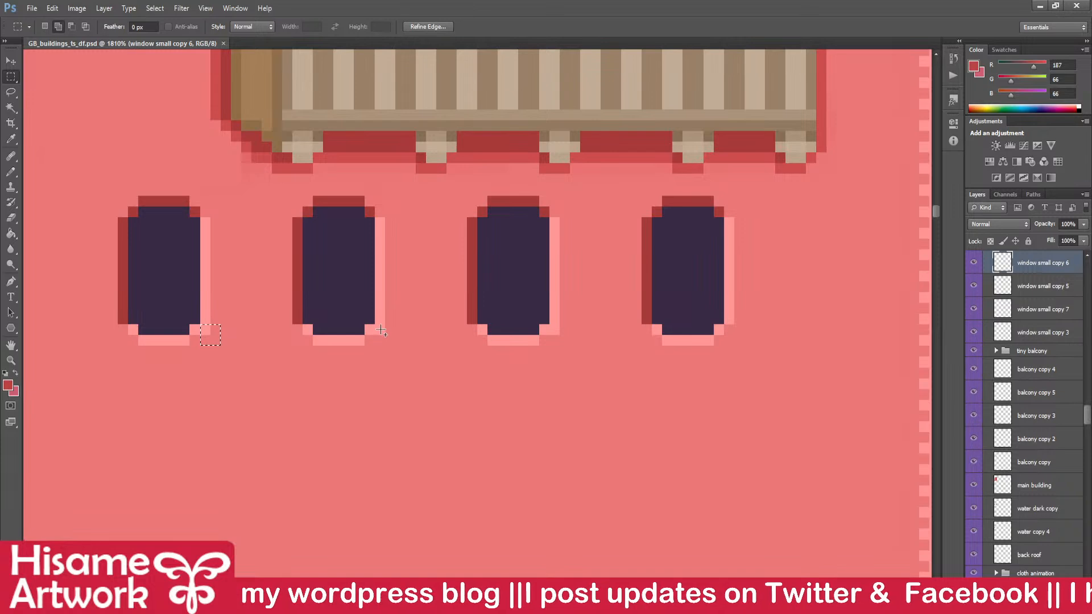
left_click_drag(548, 327, 579, 345)
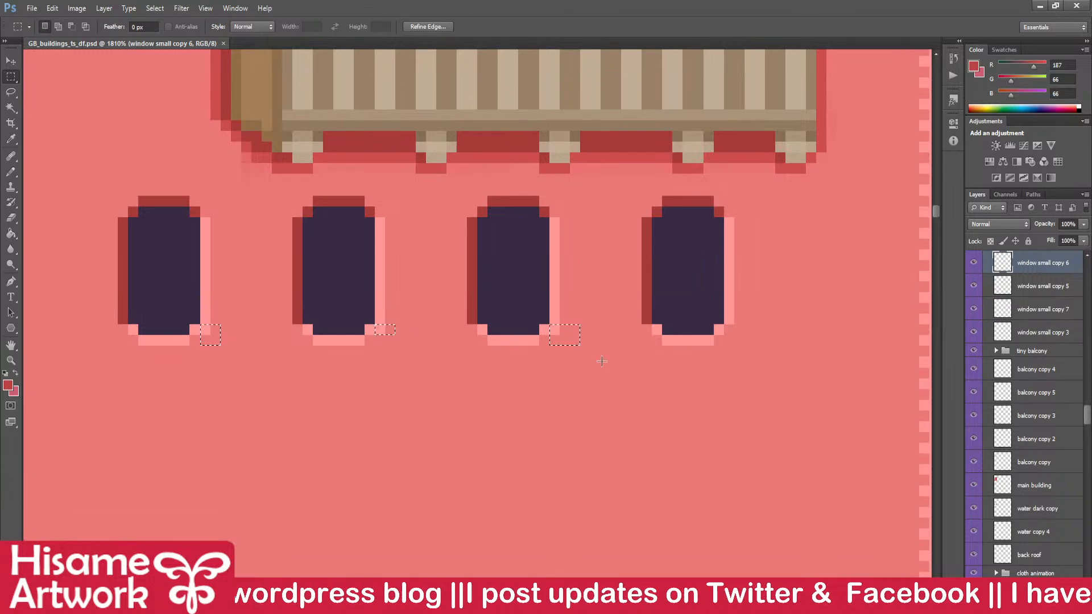
key("ctrl+s")
key("ctrl+d")
left_click(10, 66)
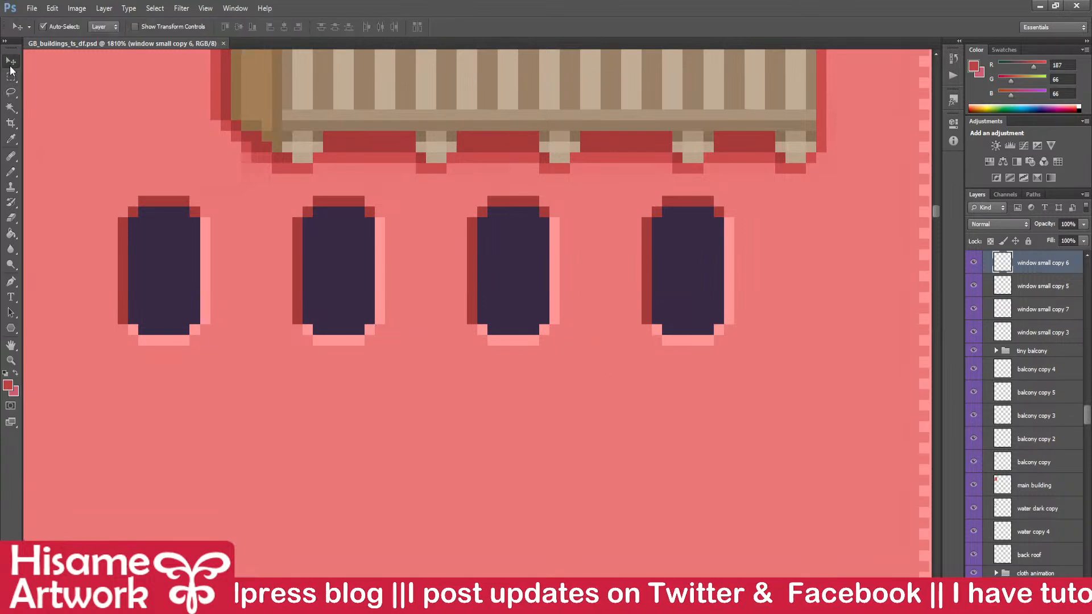
- Examine the bathhouse's lower walls, upper storeys and the small windows beneath the right balcony
scroll(762, 319, "down", 10)
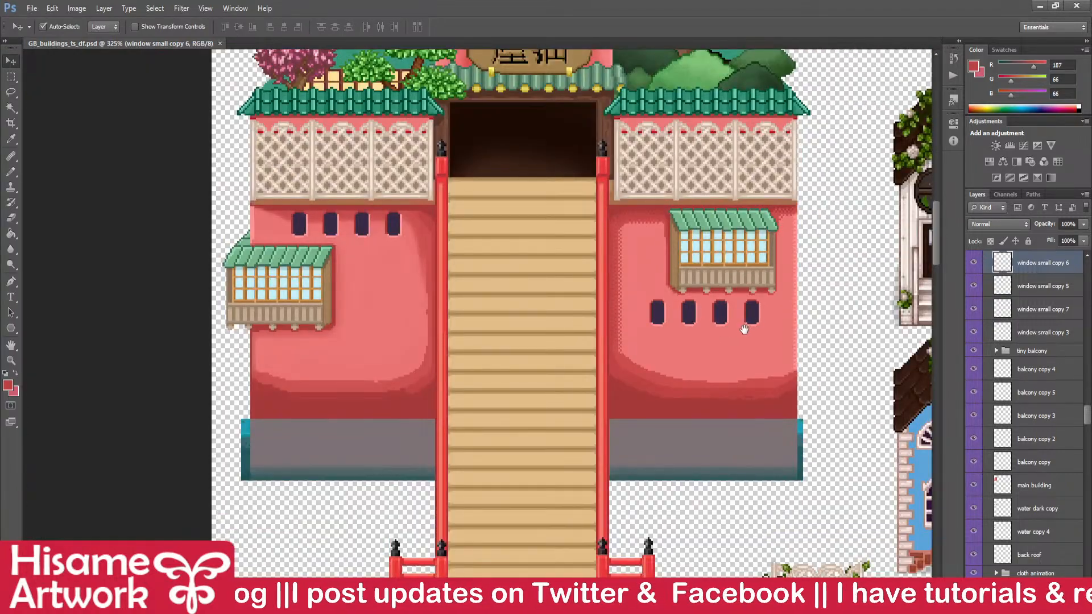
left_click_drag(744, 330, 681, 381)
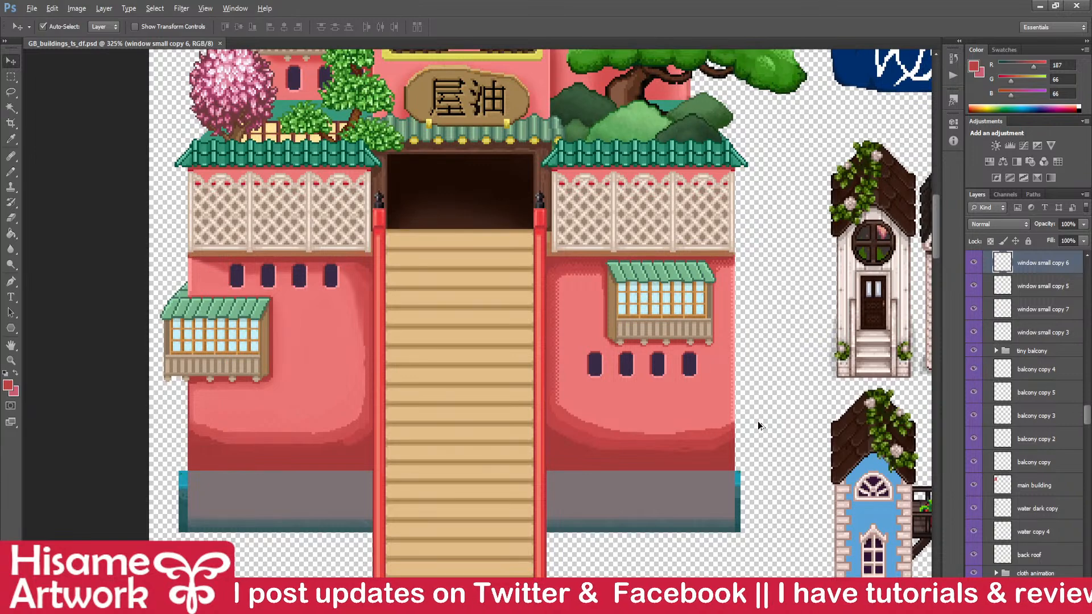
left_click_drag(738, 312, 687, 505)
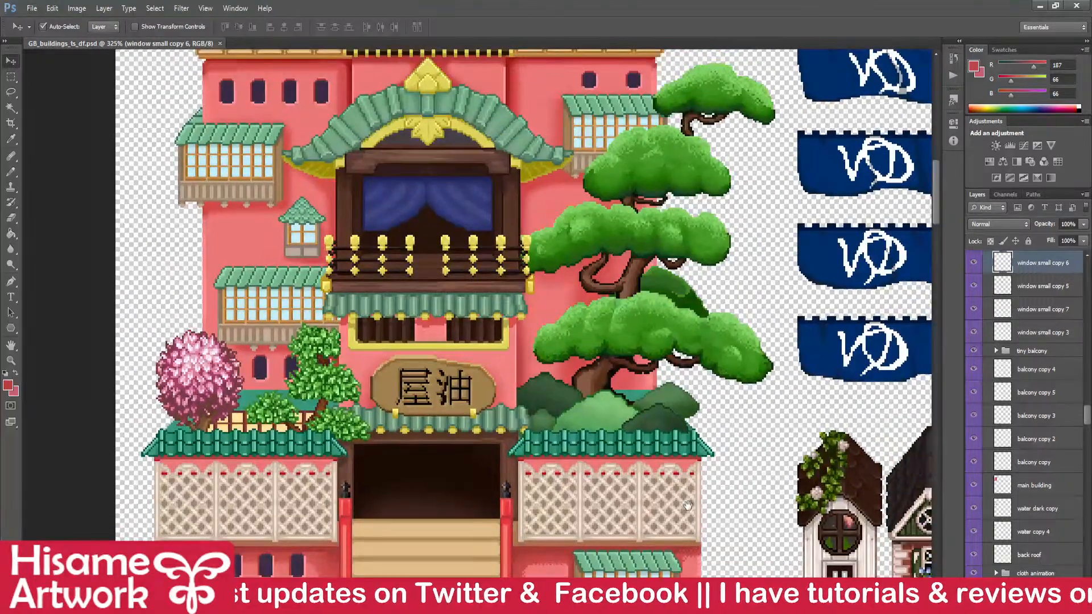
left_click_drag(688, 506, 668, 254)
scroll(645, 466, "up", 1)
scroll(642, 466, "up", 15)
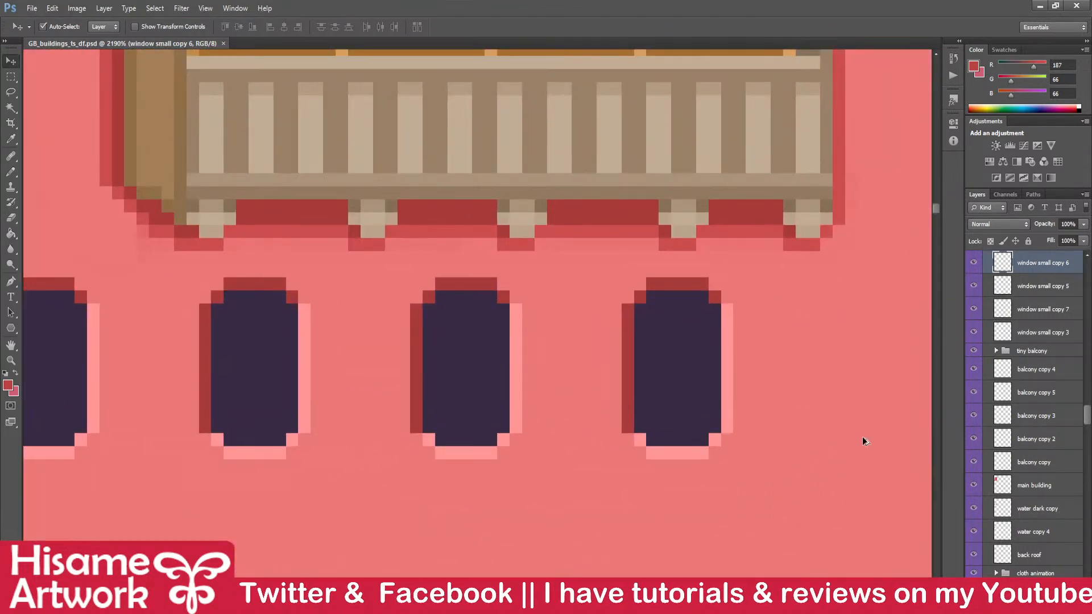
scroll(862, 438, "down", 10)
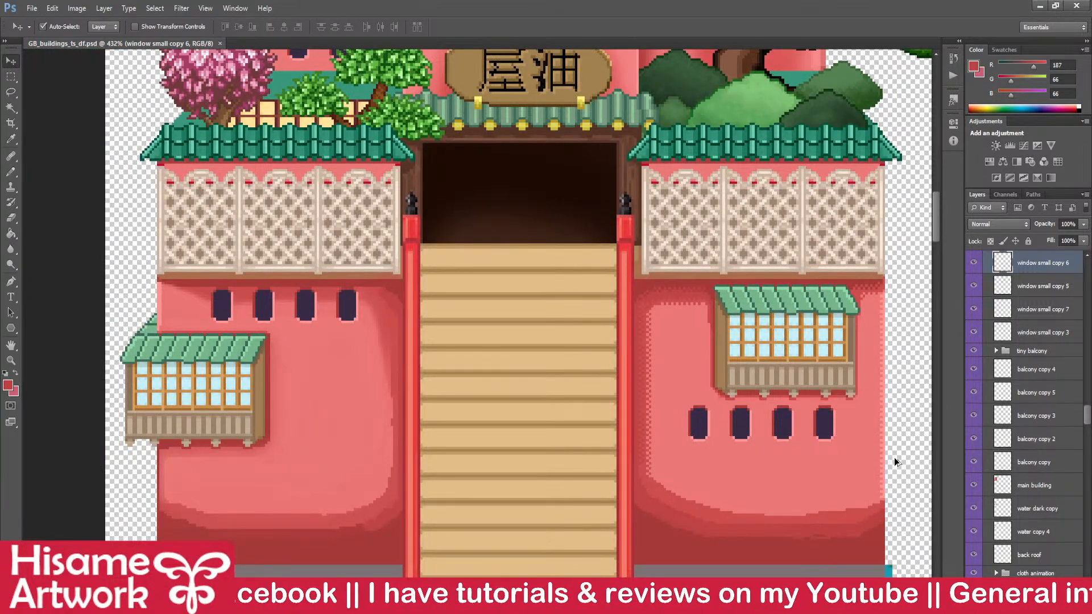
scroll(893, 457, "up", 5)
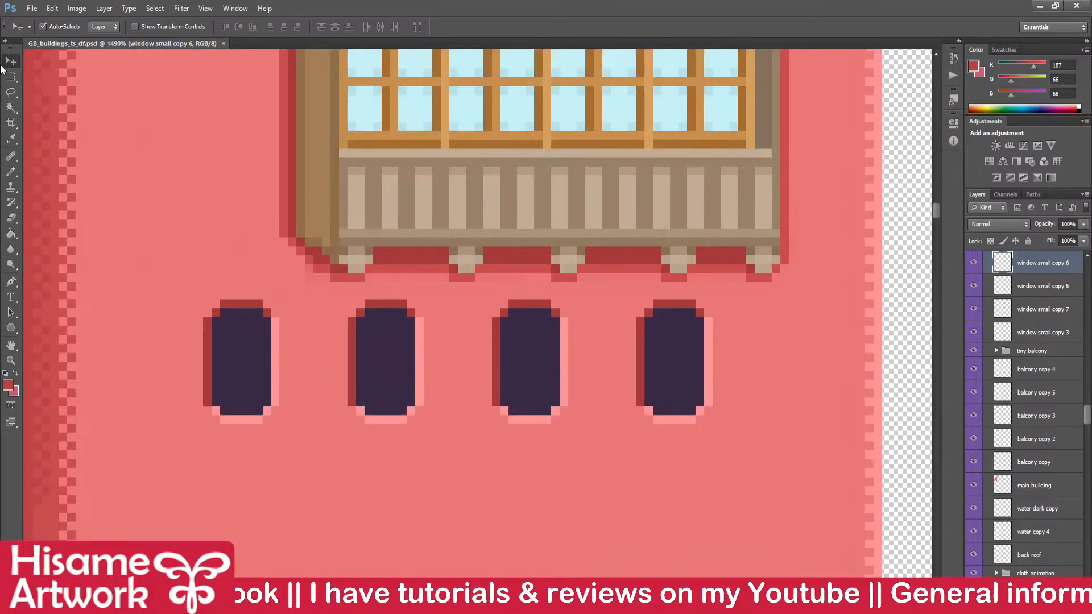
- Fill the lower-right corner pixels of the four small windows' highlights with RGB 255, 151, 151 using the Pencil and save the file
left_click(10, 171)
scroll(329, 460, "up", 2)
left_click(261, 370, "alt")
left_click(246, 390)
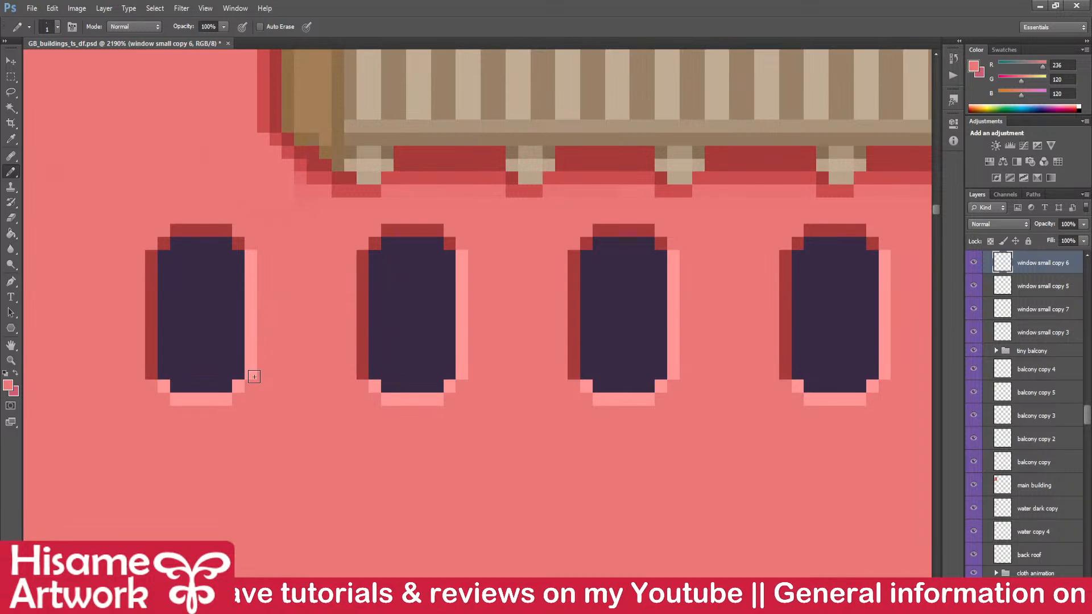
key("v")
left_click(11, 171)
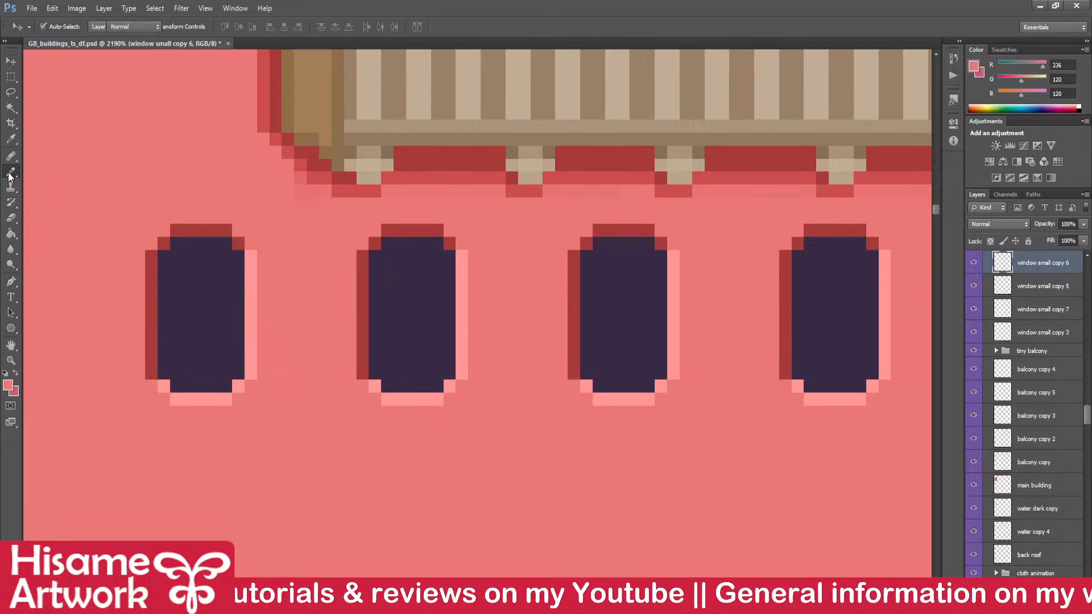
left_click(249, 384, "alt")
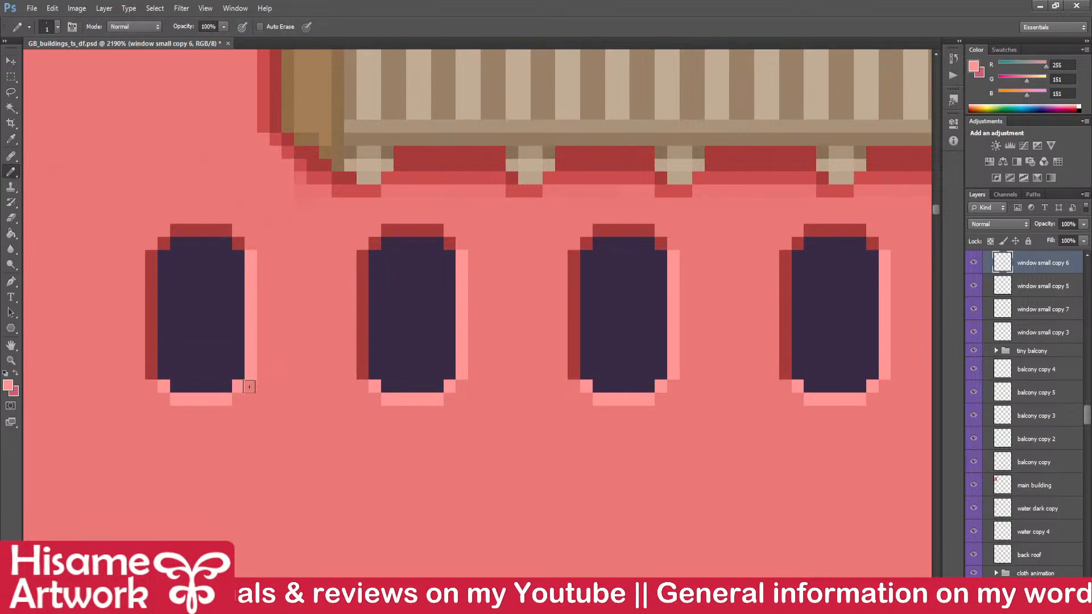
left_click(462, 386)
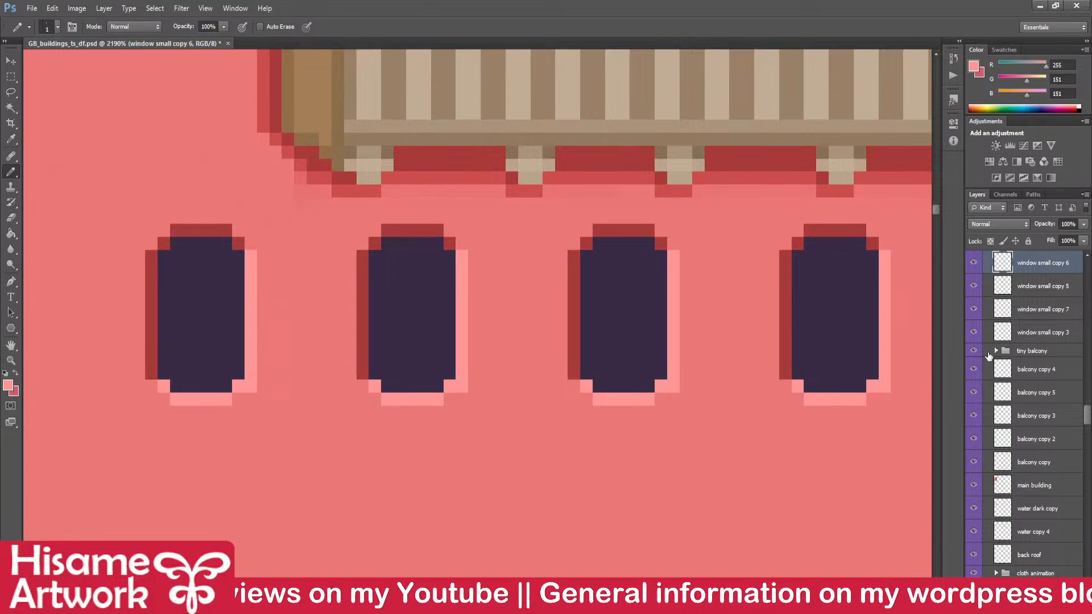
left_click(10, 58)
key("ctrl+s")
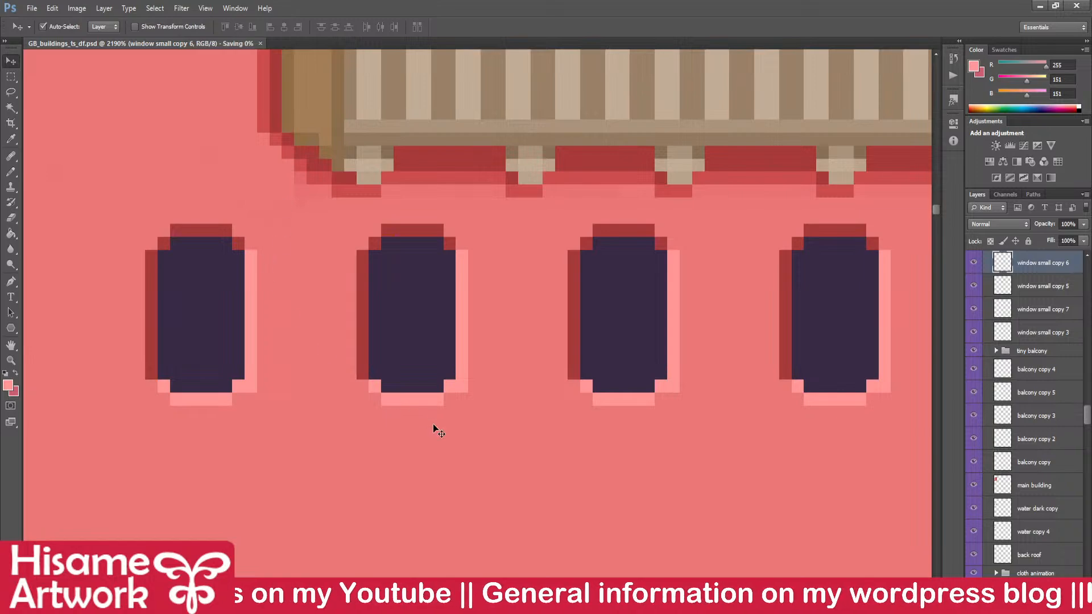
- Paint over the stray shading beneath the balcony on the main building layer with wall colour RGB 236, 120, 120 and save the file
scroll(433, 428, "down", 10)
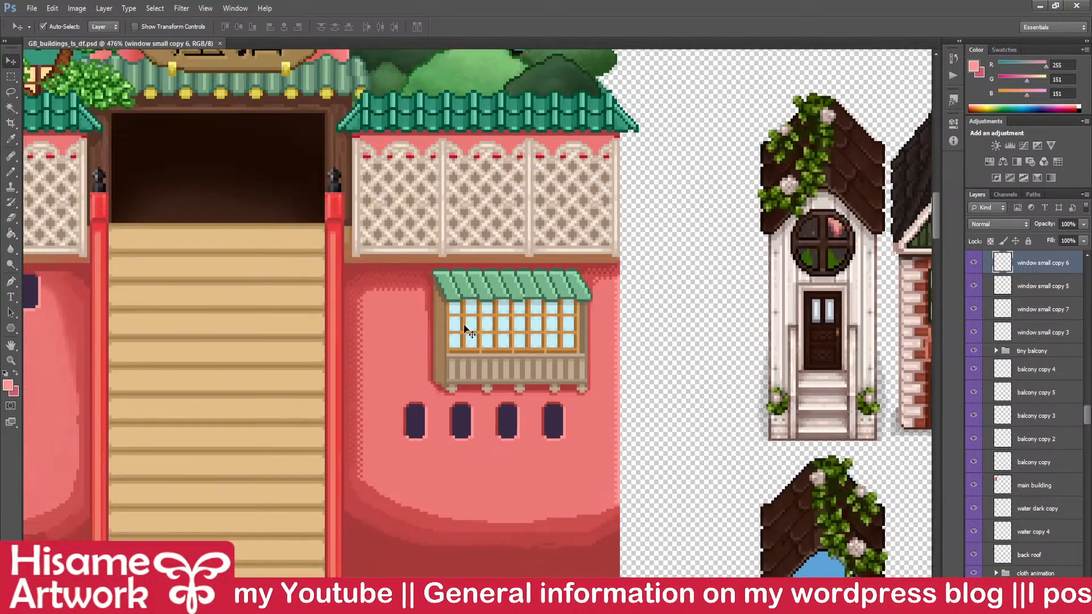
scroll(465, 329, "up", 6)
left_click(405, 414)
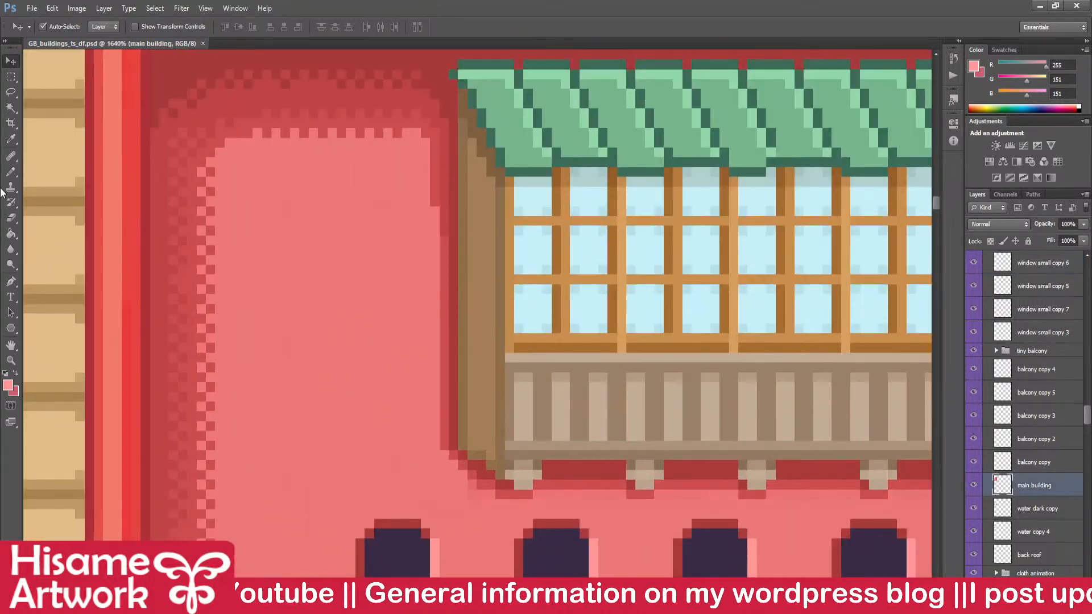
left_click(10, 171)
scroll(441, 471, "up", 2)
left_click(500, 531, "alt")
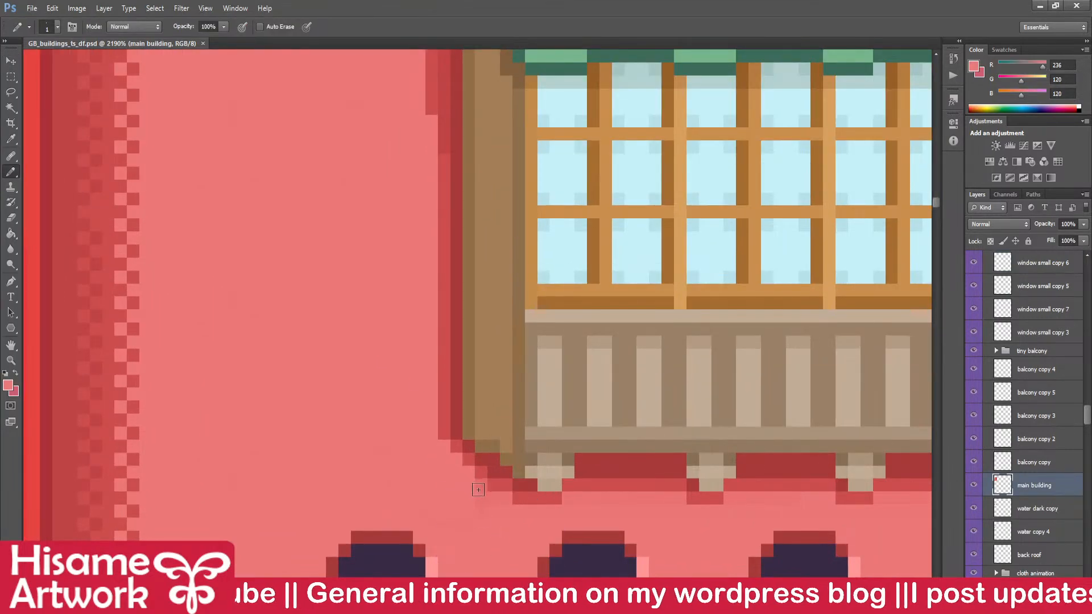
left_click(562, 515)
scroll(427, 436, "down", 6)
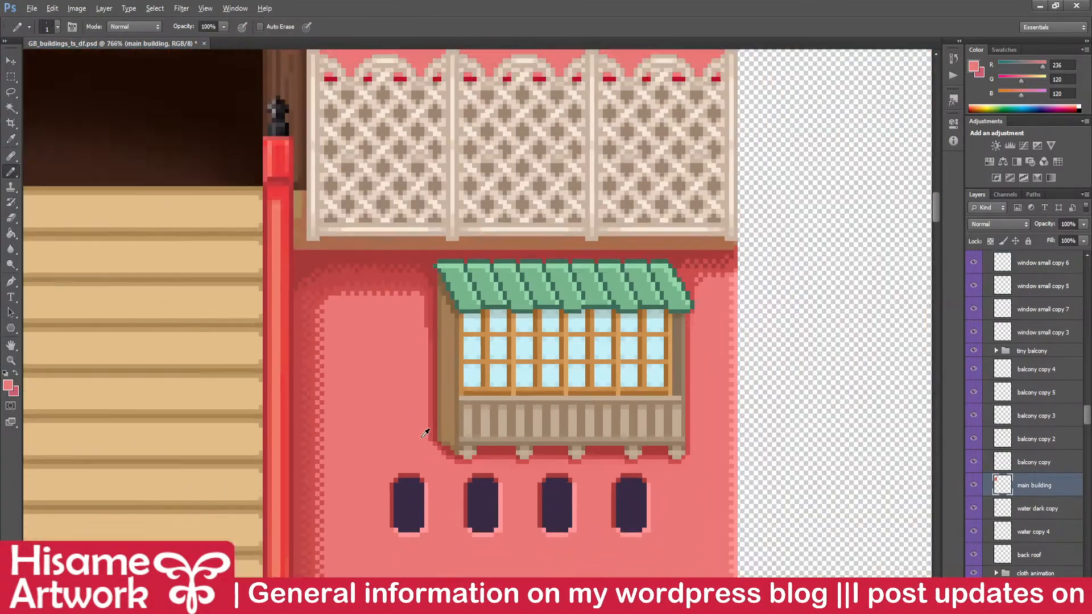
left_click_drag(625, 489, 593, 275)
key("ctrl+s")
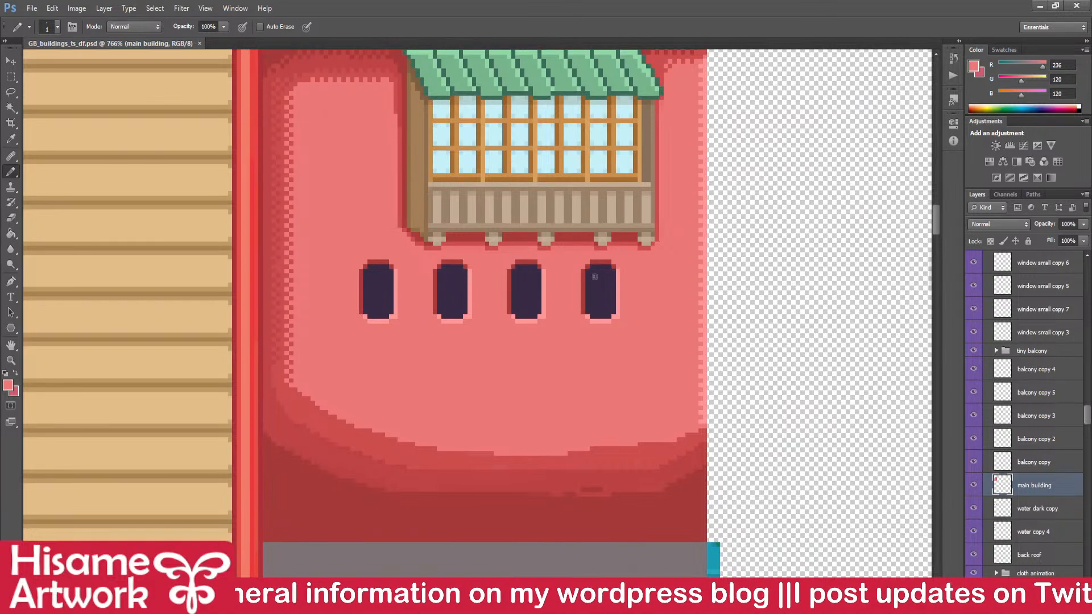
- Paint over the dark shadow strip along the balcony's right side with wall colour RGB 236, 120, 120
scroll(680, 126, "up", 2)
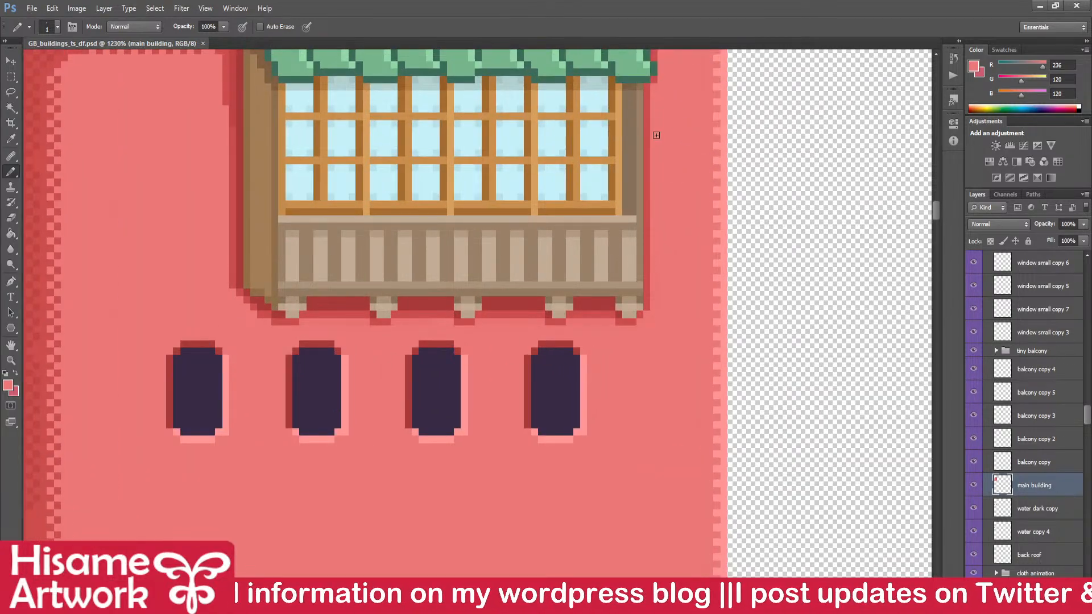
key("ctrl+s")
left_click_drag(684, 312, 683, 438)
scroll(683, 353, "up", 1)
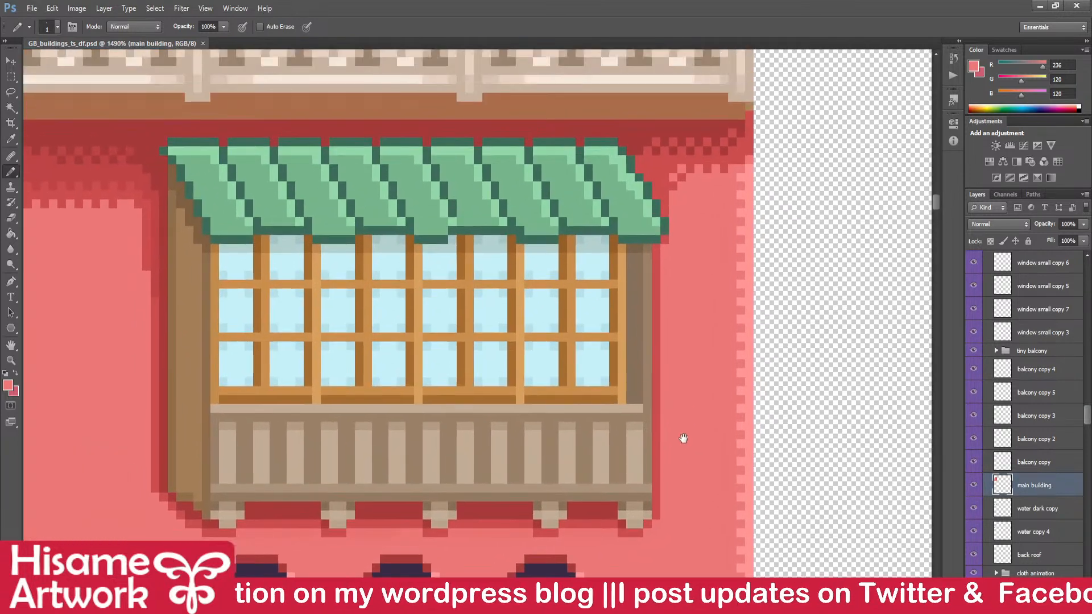
left_click_drag(657, 258, 656, 501)
scroll(719, 456, "down", 5)
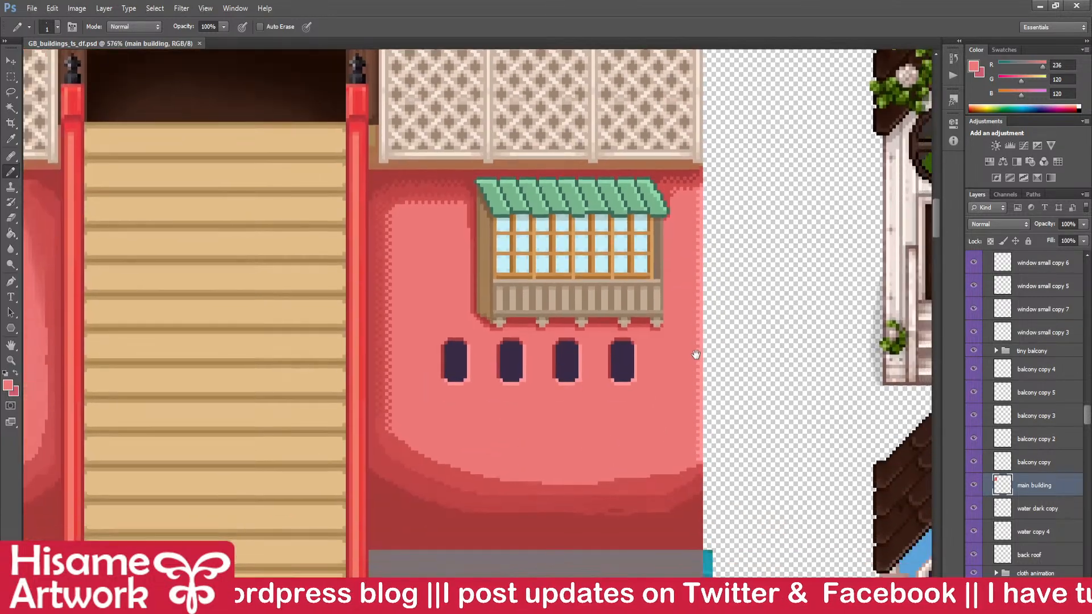
scroll(686, 310, "up", 4)
scroll(668, 321, "down", 1)
scroll(668, 321, "up", 3)
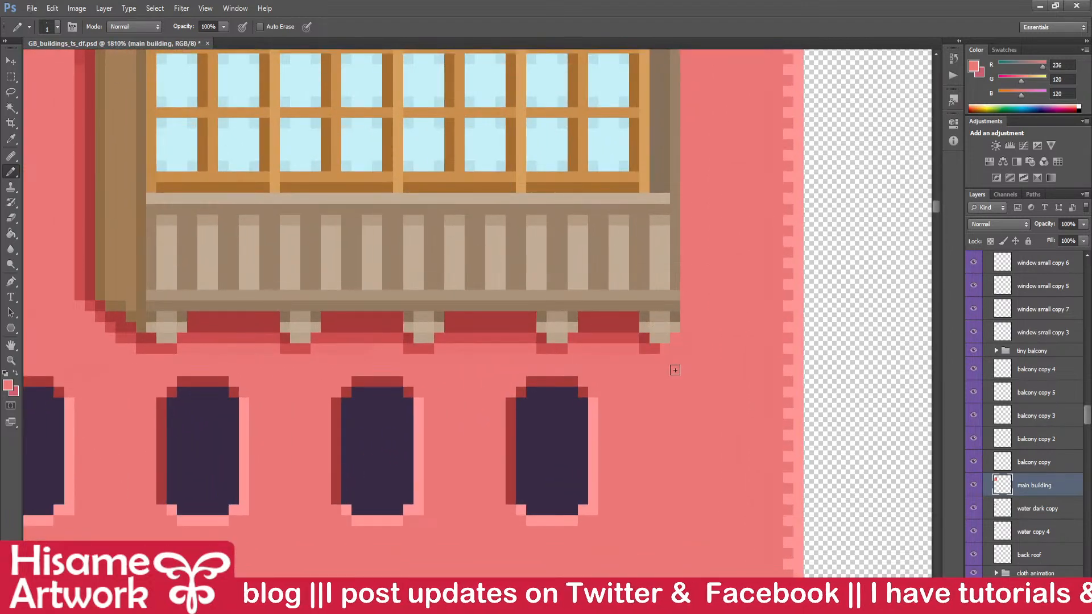
scroll(675, 344, "down", 4)
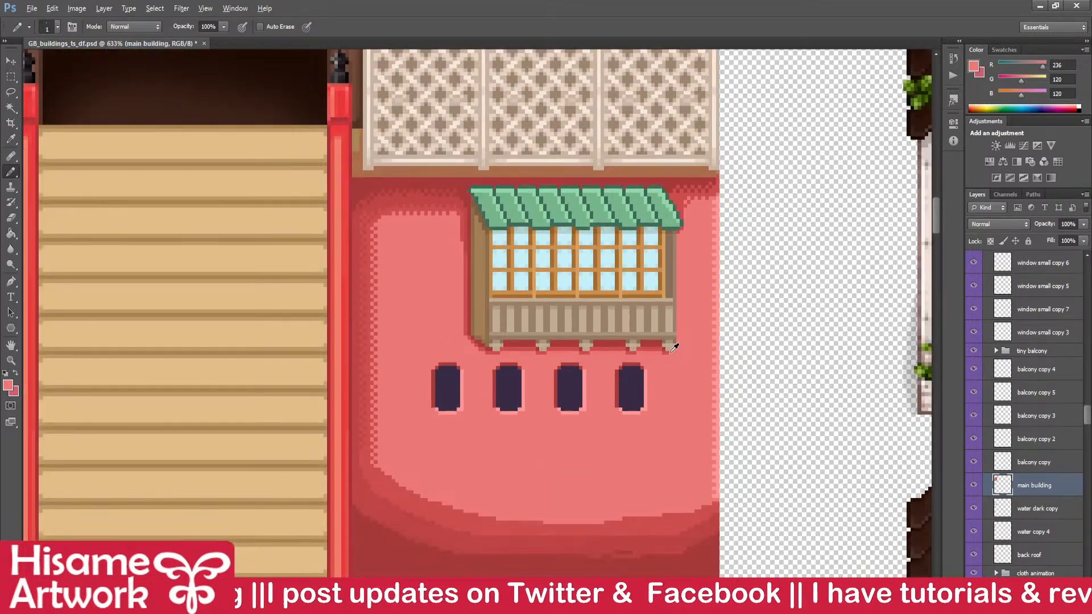
- Extend the shadows beneath the balcony's supports one pixel to the left in RGB 205, 78, 78, save the file and activate the Move tool
scroll(674, 346, "up", 5)
left_click(648, 345, "alt")
left_click(669, 366)
left_click(531, 366)
left_click(354, 366)
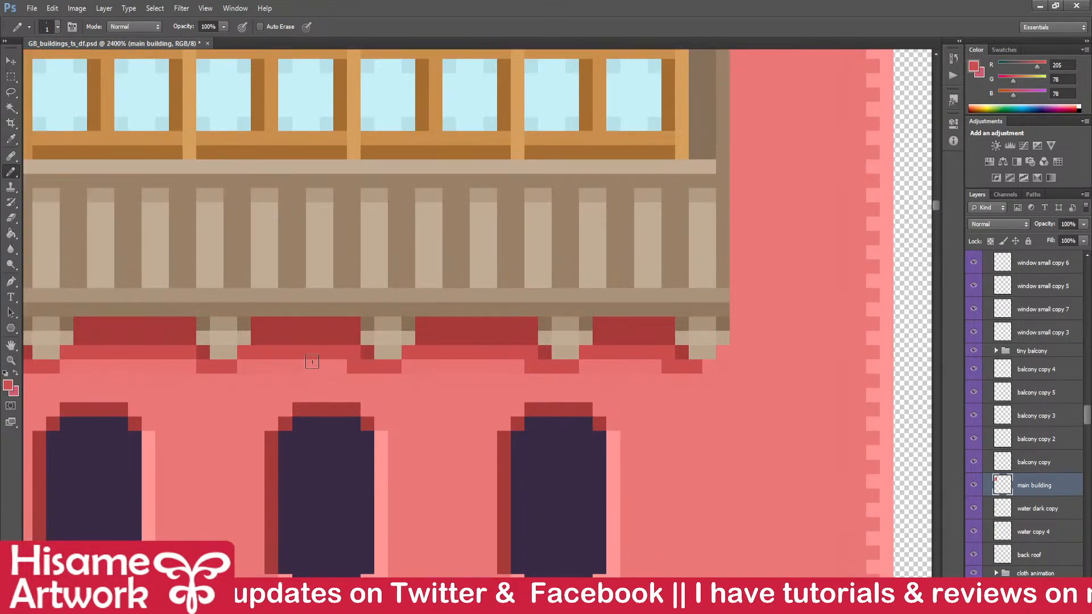
left_click(189, 366)
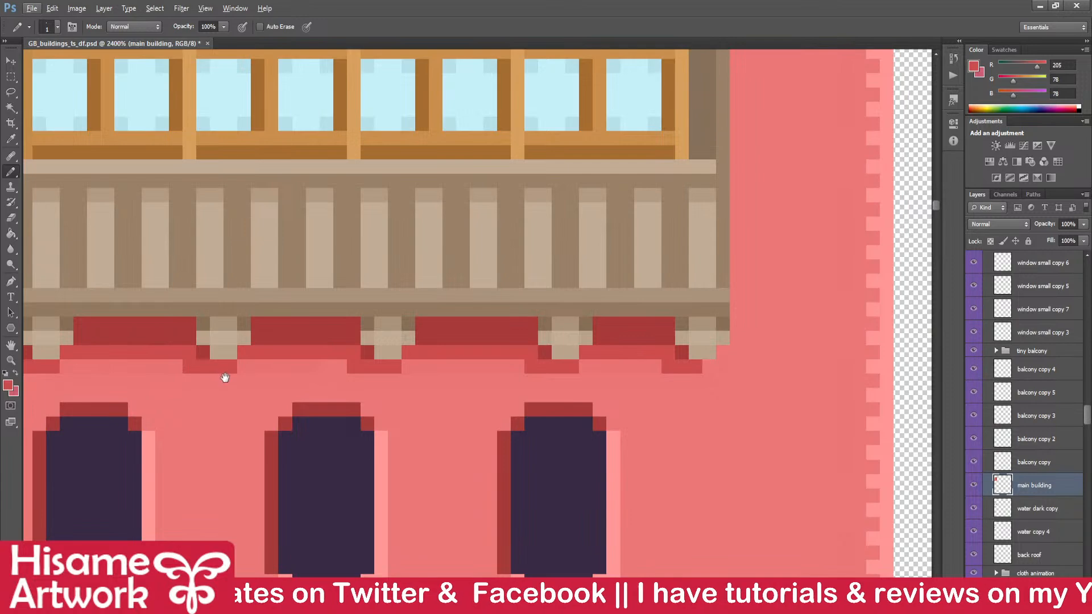
scroll(225, 377, "down", 5)
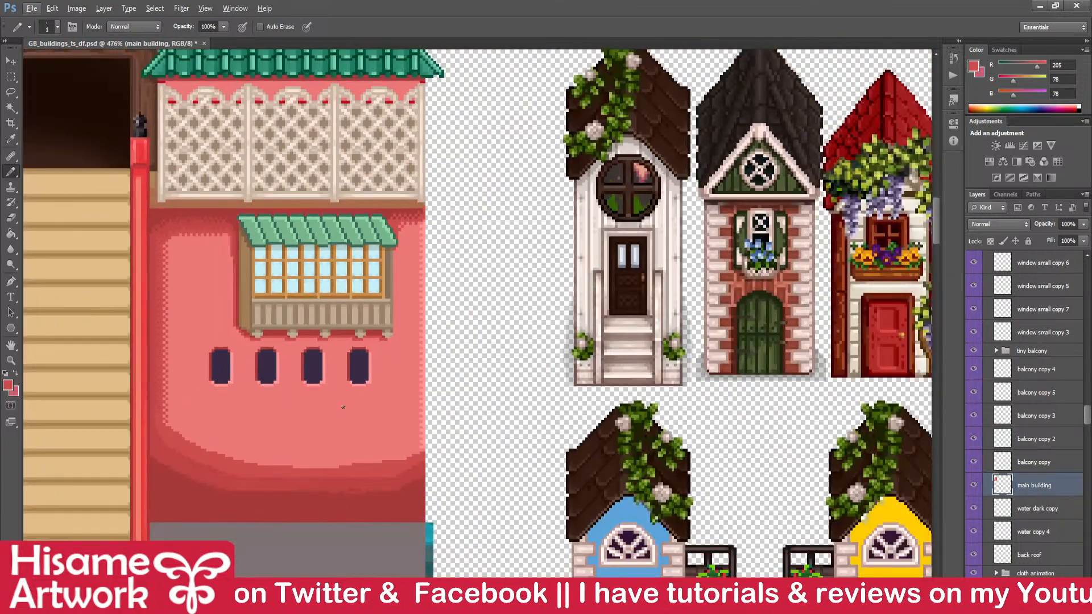
left_click(10, 59)
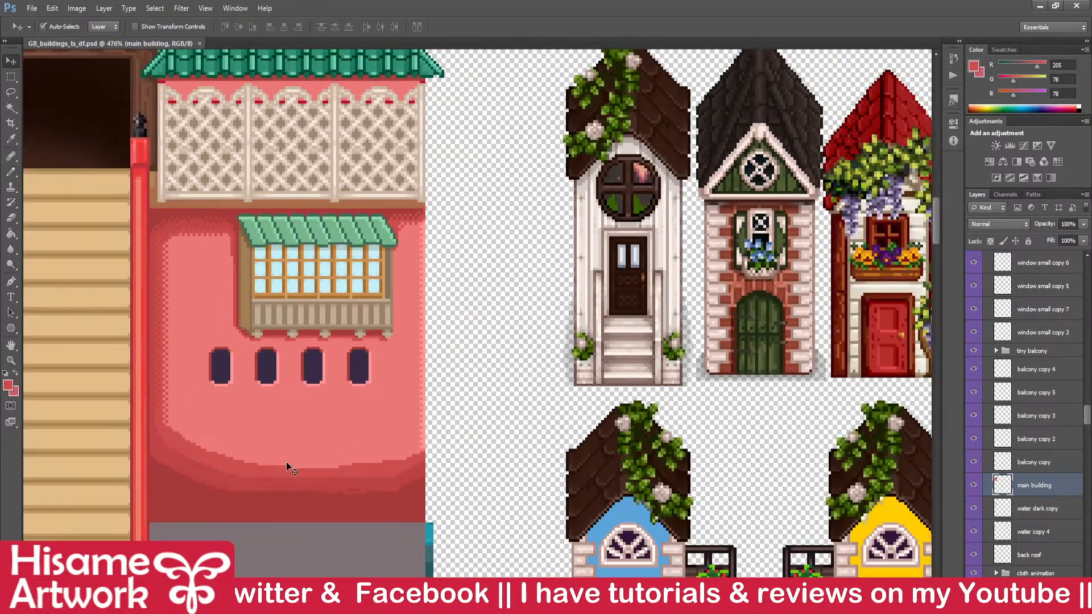
- Select a rectangular strip of the shaded red wall along the stairs' right railing on the main building layer
scroll(222, 509, "up", 2)
scroll(221, 507, "up", 2)
left_click_drag(419, 377, 663, 429)
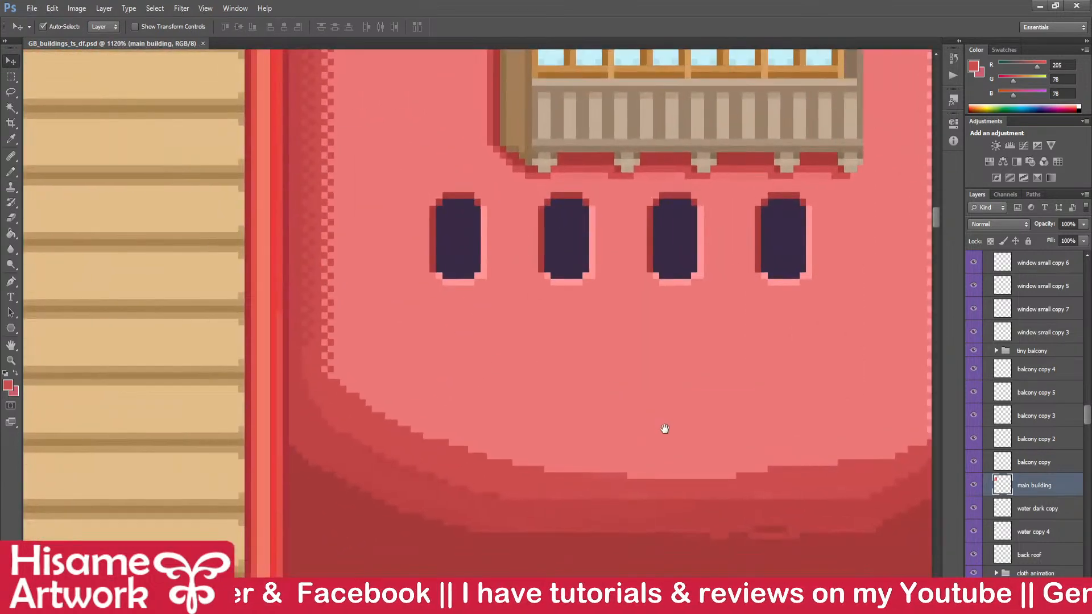
scroll(623, 446, "down", 4)
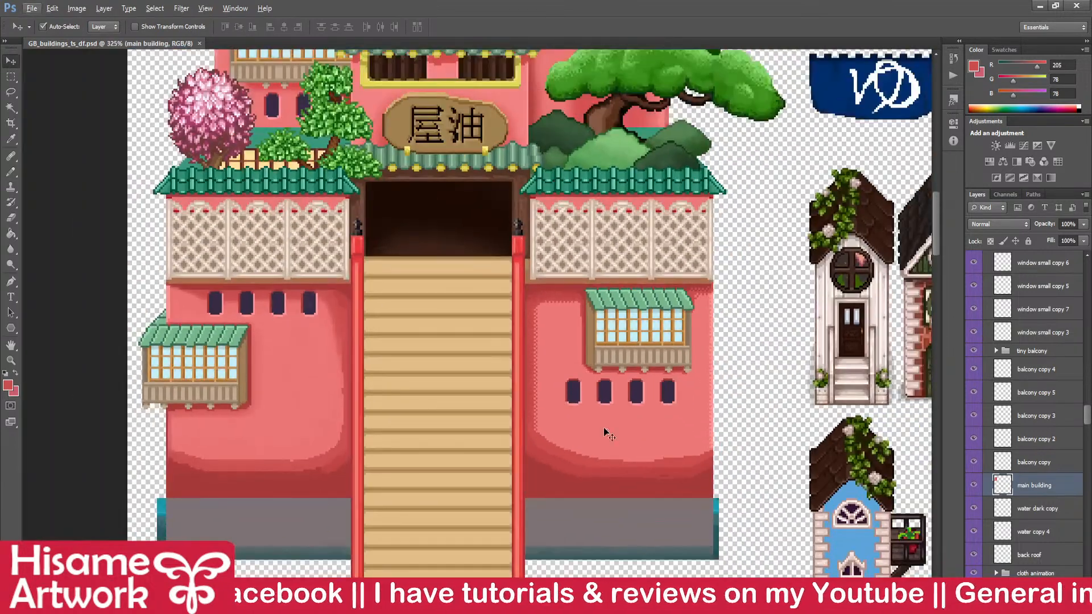
left_click_drag(603, 432, 694, 412)
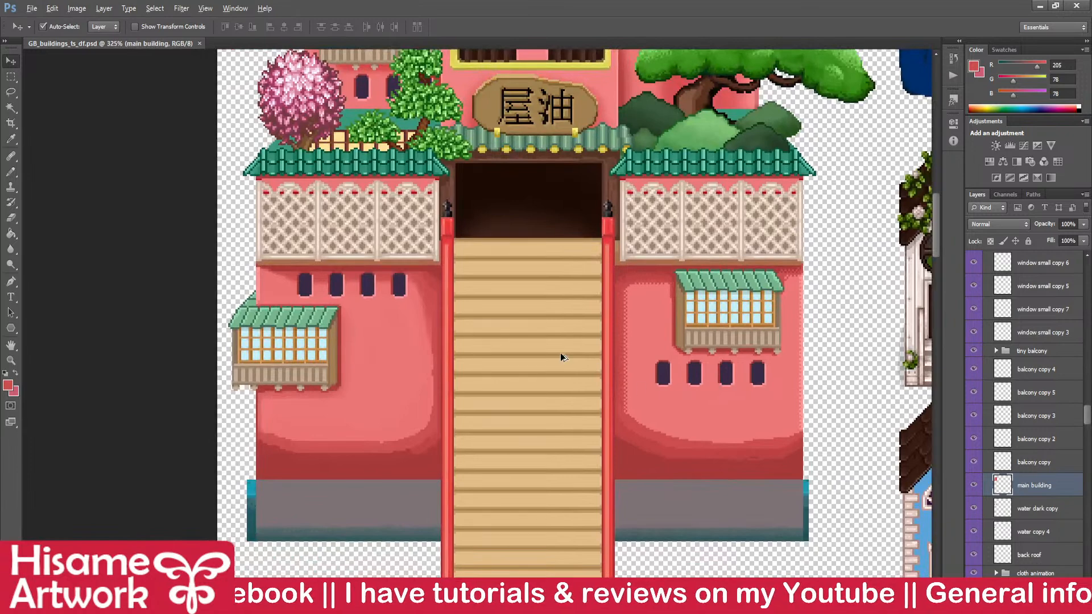
scroll(560, 352, "up", 2)
left_click(10, 76)
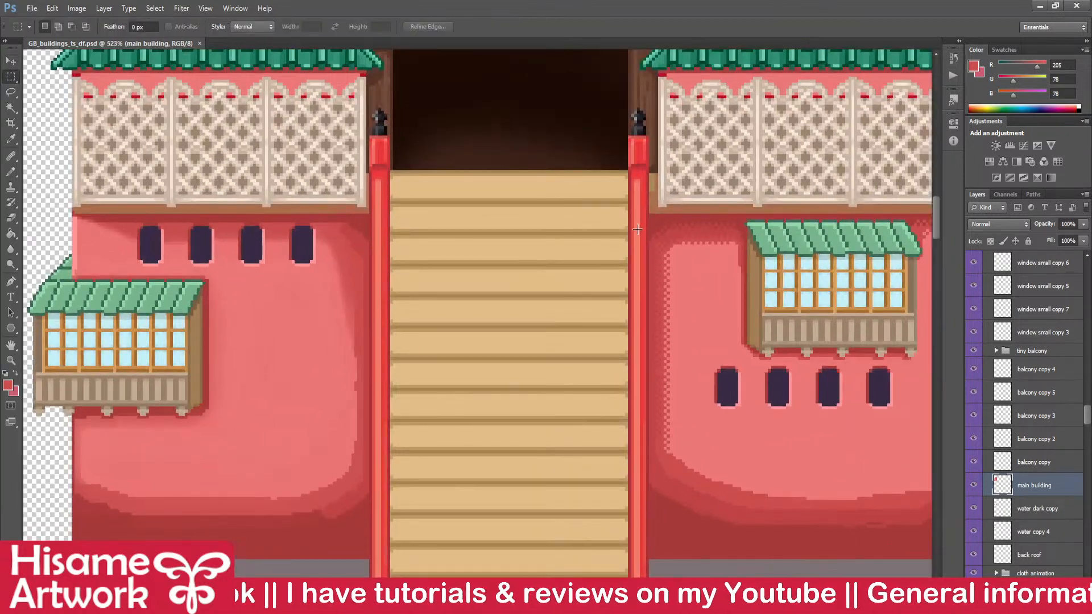
left_click_drag(634, 213, 738, 521)
key("v")
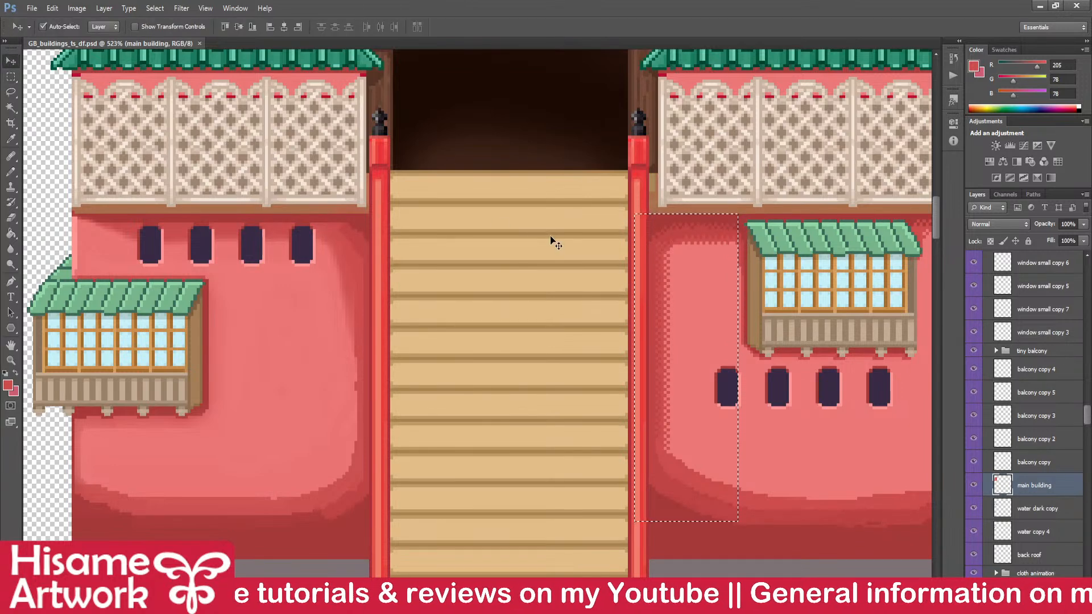
- Try copying the selected wall strip beside the stairs' left railing and flipping it horizontally, checking it against the grid, and undo the attempt
left_click_drag(716, 325, 366, 323)
key("ctrl+t")
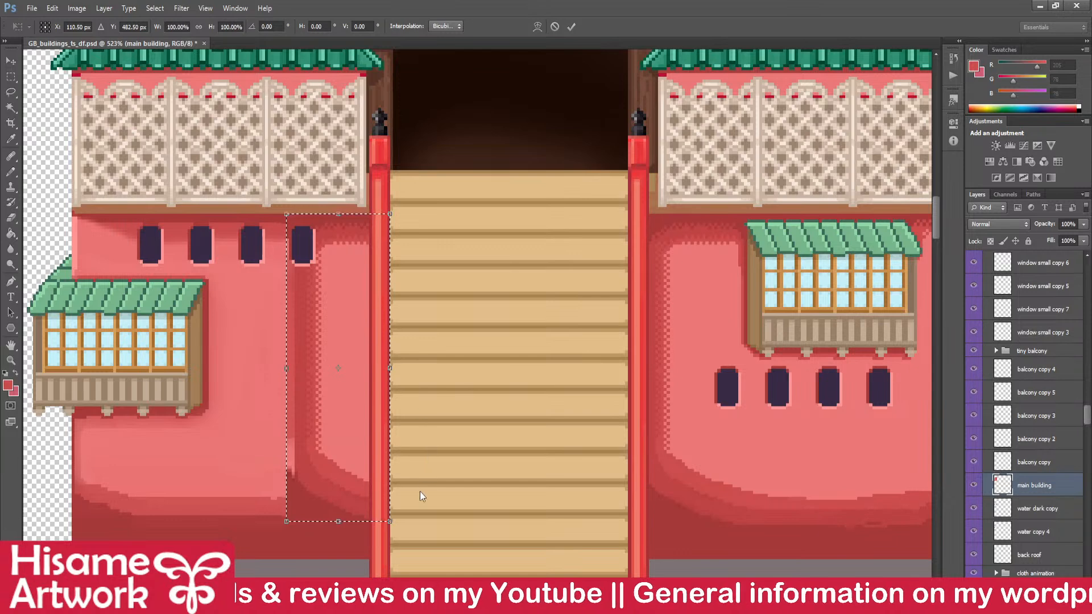
key("ctrl+shift+h")
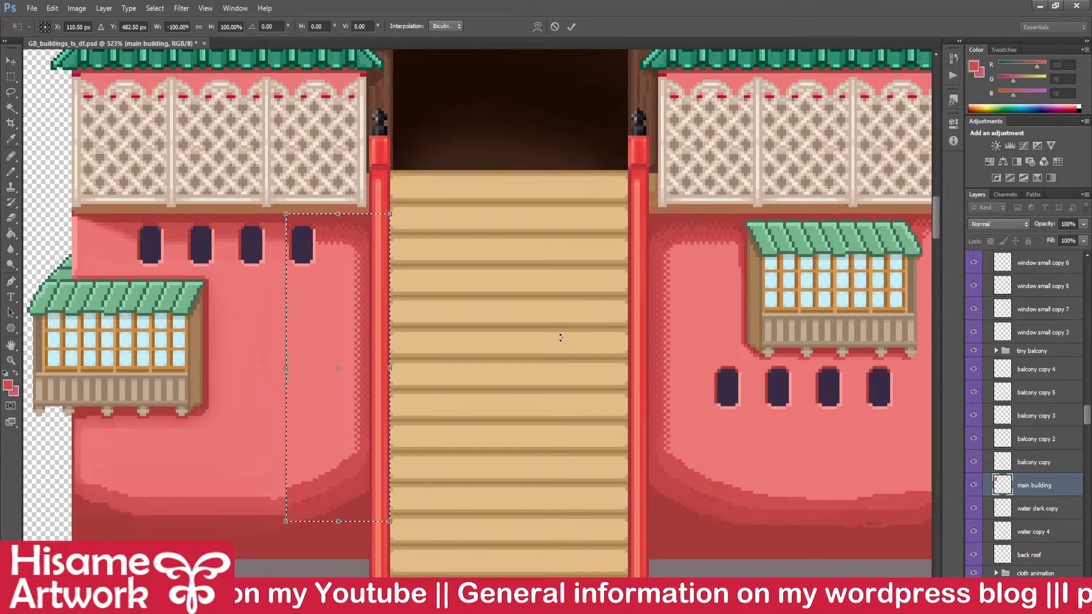
key("ctrl+apostrophe")
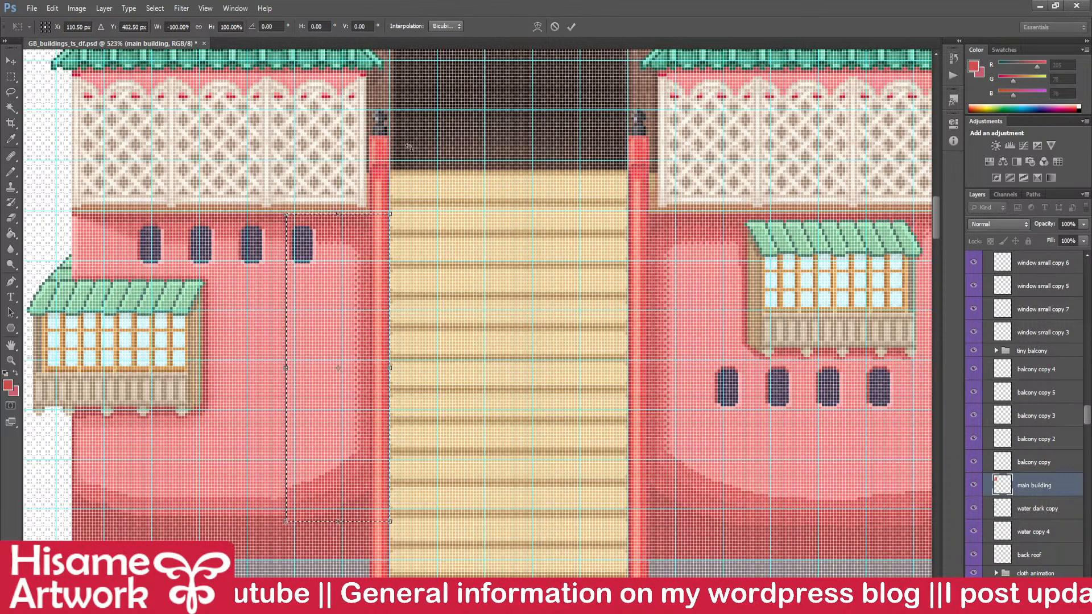
left_click(11, 60)
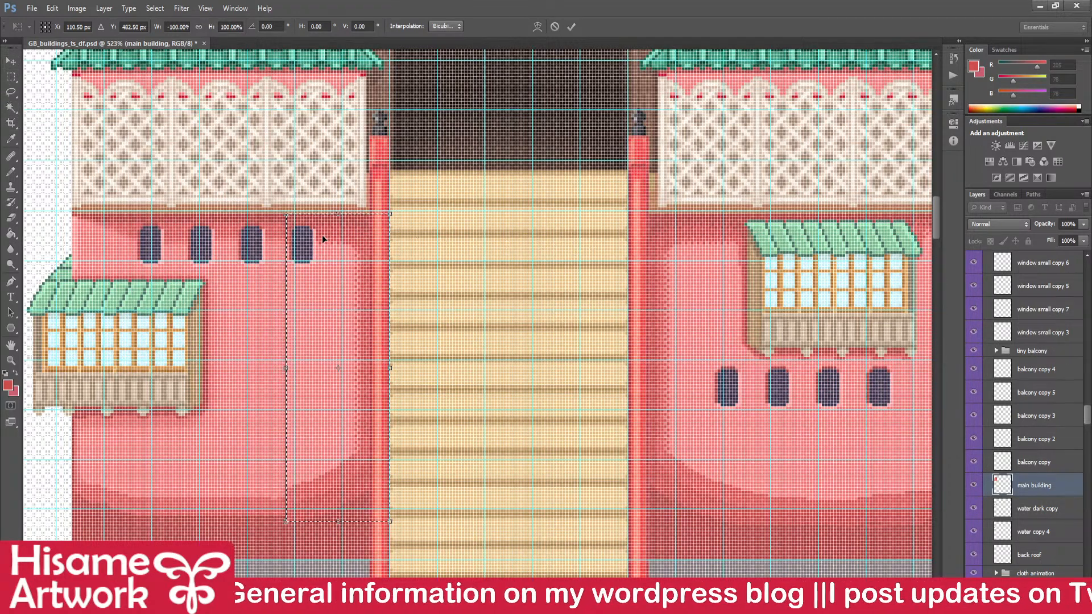
scroll(317, 239, "up", 5)
scroll(293, 217, "down", 3)
left_click_drag(429, 282, 190, 265)
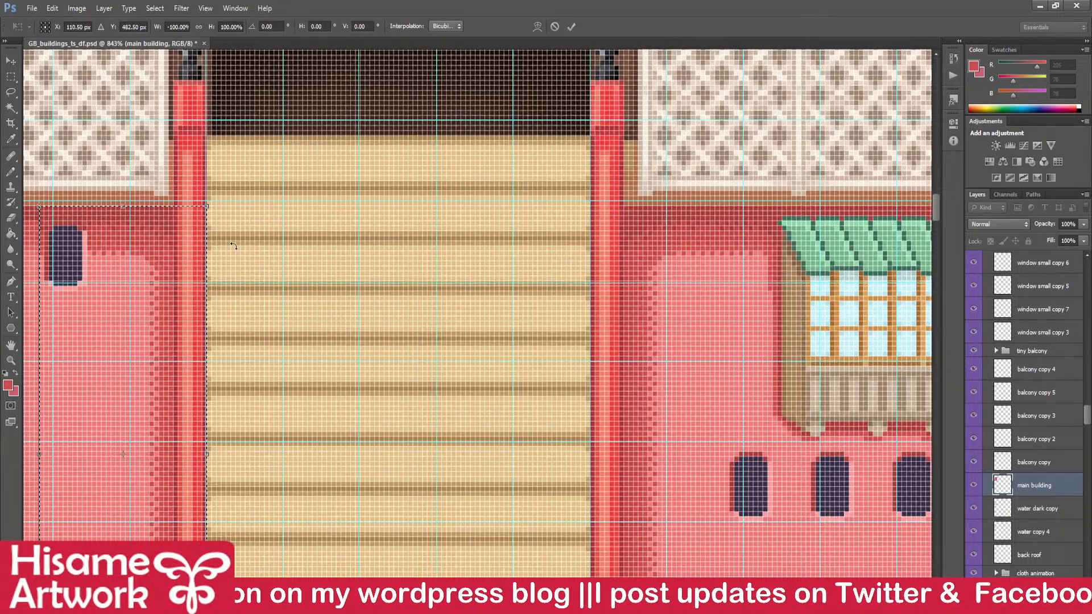
key("Return")
key("ctrl+z")
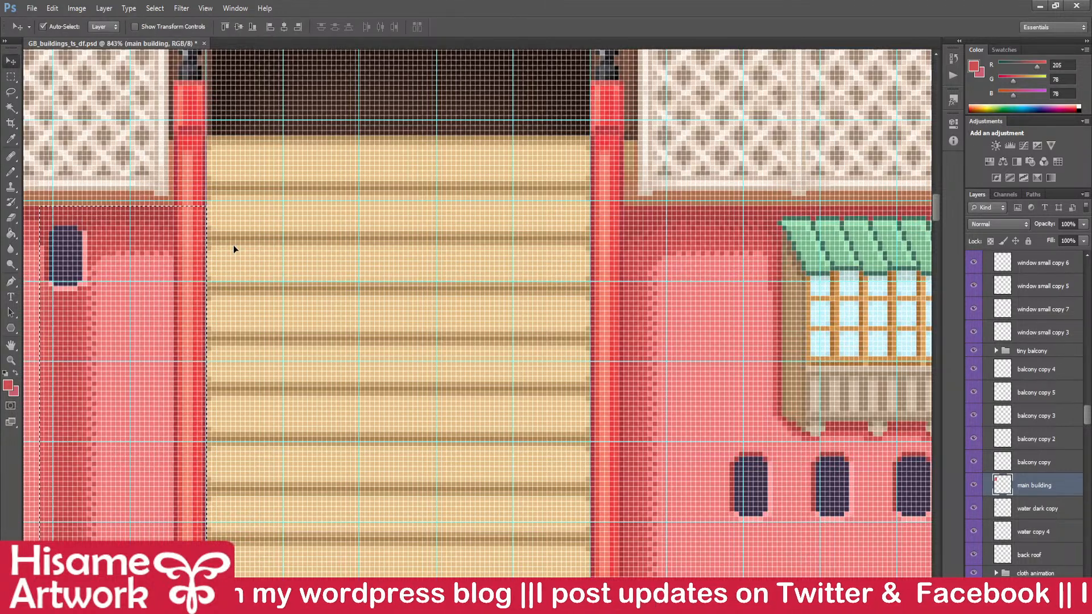
key("ctrl+alt+z")
- Copy the selected wall strip beside the stairs' left railing, flip it horizontally, nudge it down one pixel and save the file
mouse_move(710, 251)
left_mouse_down()
mouse_move(748, 226)
mouse_move(887, 248)
mouse_move(877, 212)
mouse_move(291, 209)
left_mouse_up()
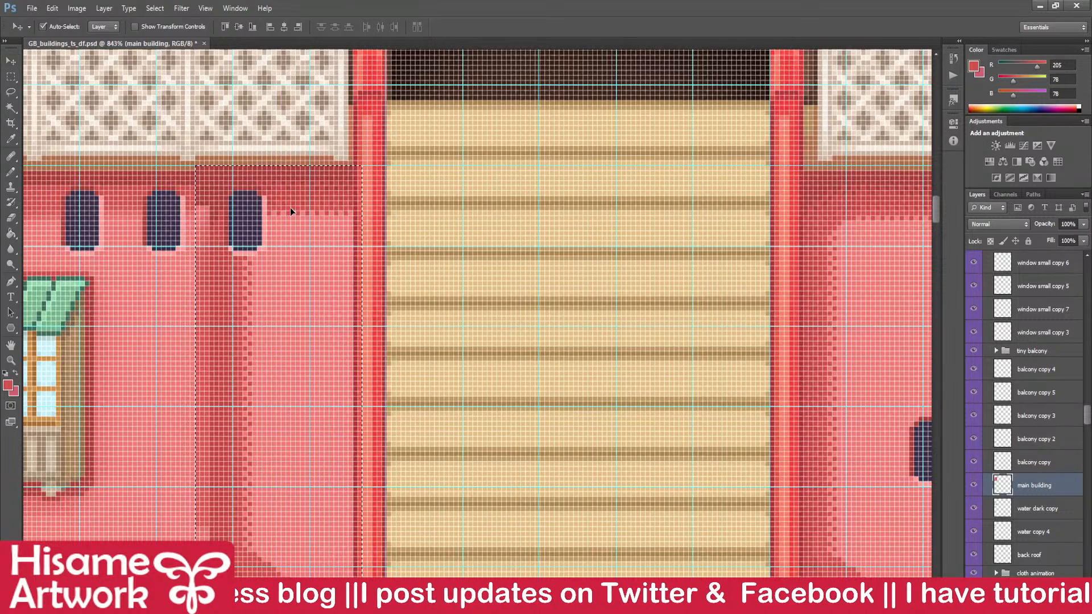
key("ctrl+t")
key("ctrl+shift+h")
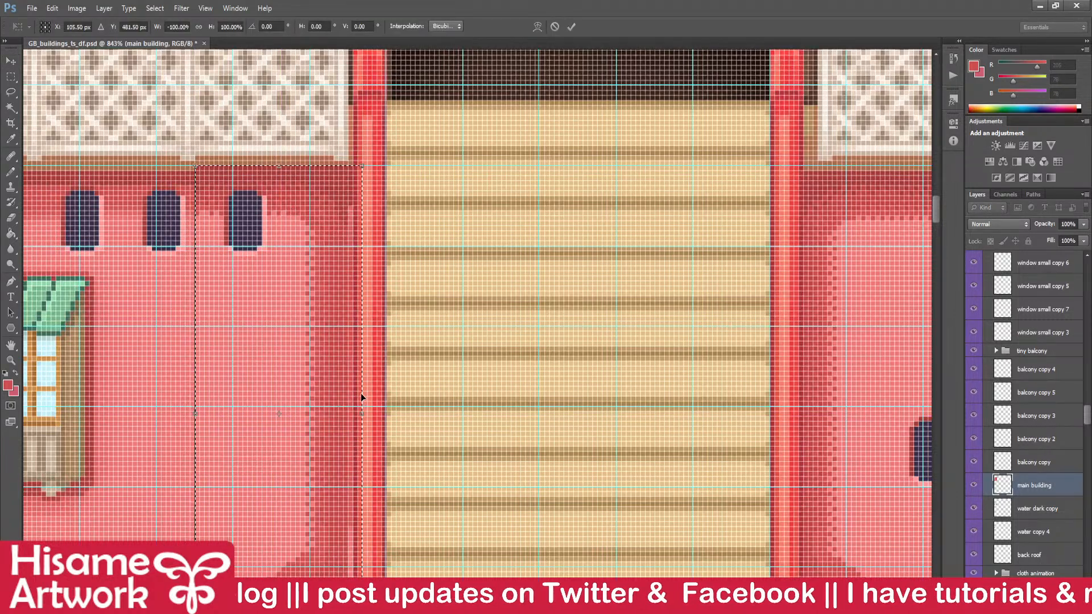
key("Down")
key("Return")
key("ctrl+d")
key("ctrl+s")
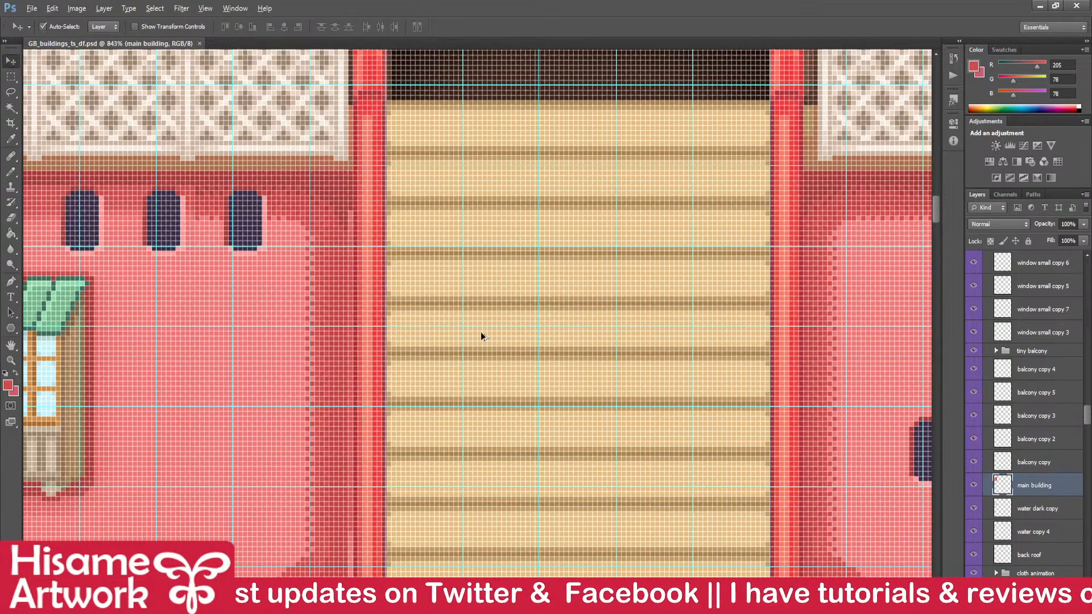
- Clear the selection around the mirrored strip, hide the grid and guides, and save the file
scroll(516, 324, "down", 2)
key("ctrl+z")
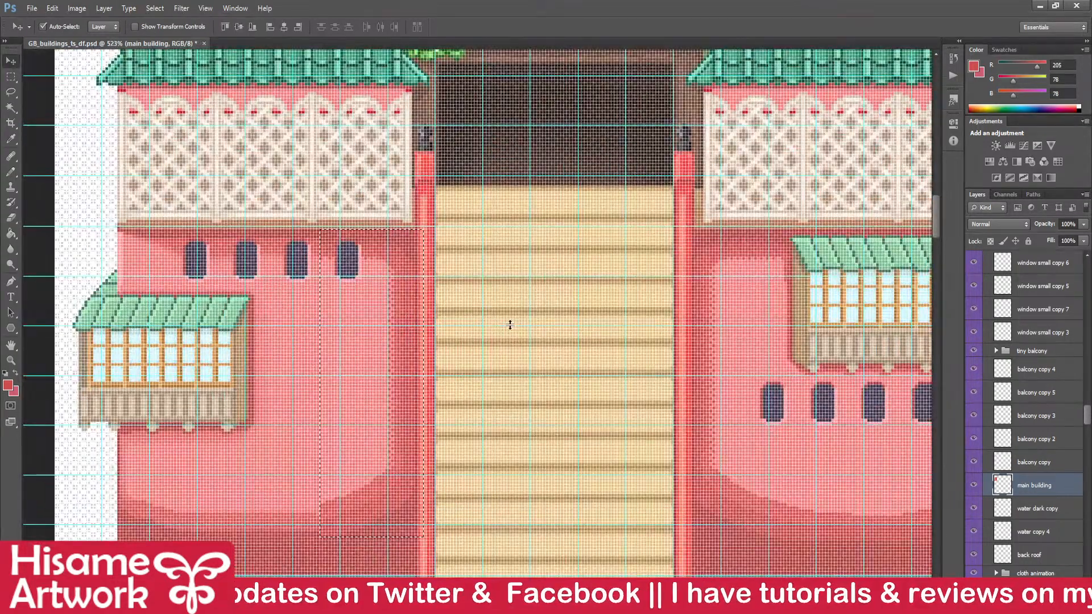
key("ctrl+d")
key("ctrl+h")
key("ctrl+s")
- Examine the mirrored shading on the left wall against the right wall and the rest of the bathhouse facade
left_click_drag(430, 325, 249, 313)
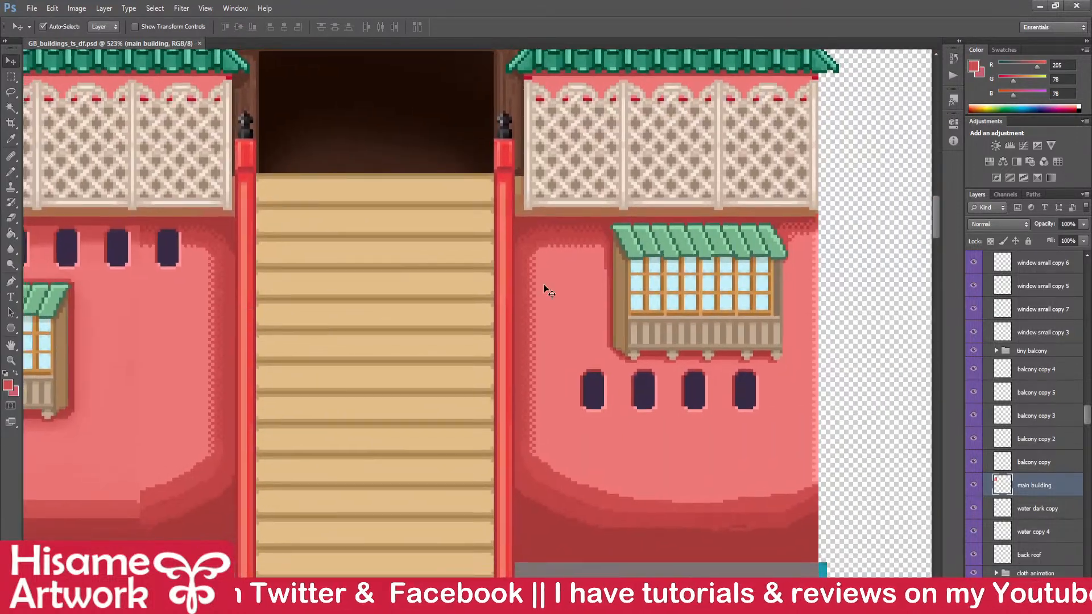
scroll(770, 287, "down", 2)
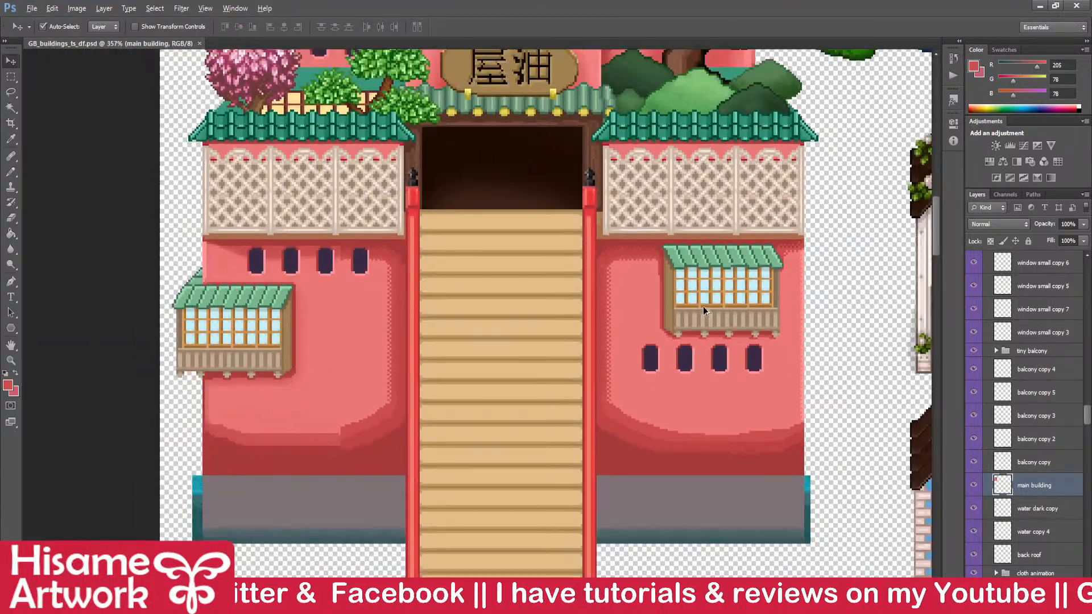
scroll(400, 357, "up", 2)
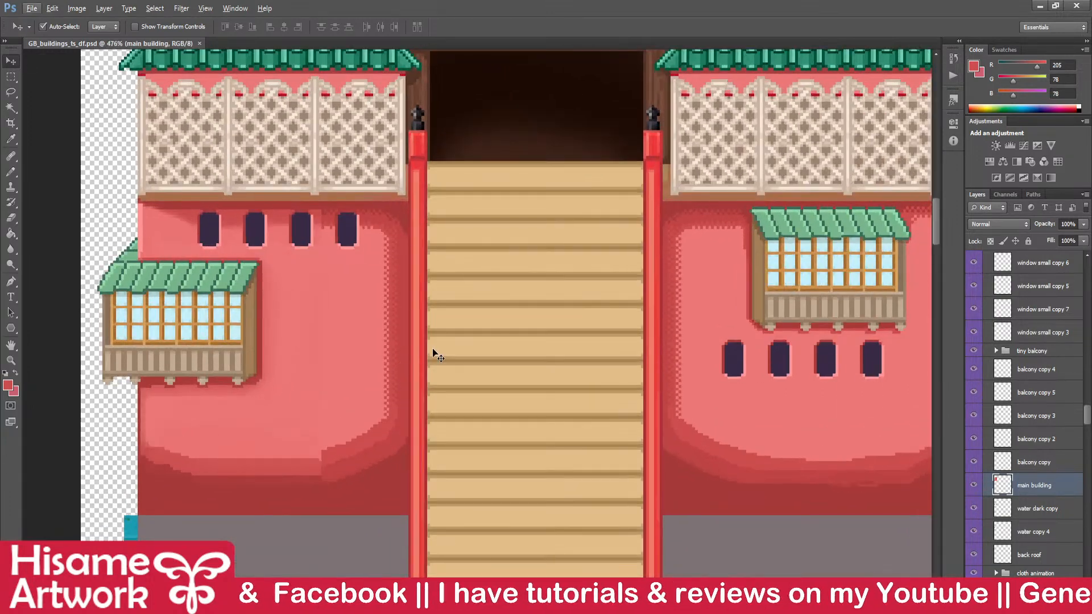
left_click_drag(662, 349, 628, 358)
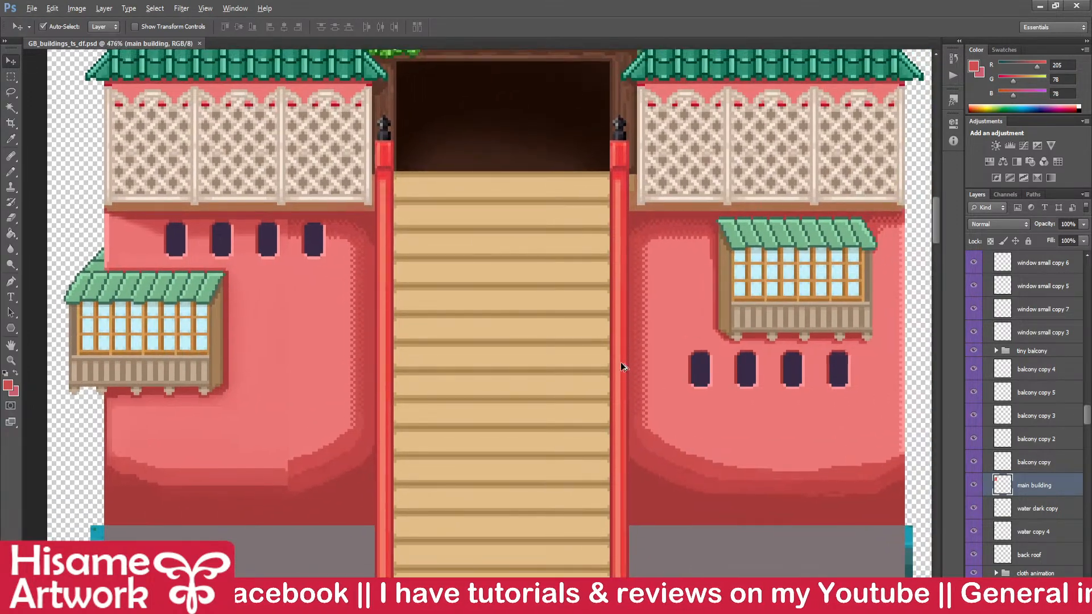
scroll(772, 316, "down", 2)
left_click_drag(764, 319, 619, 359)
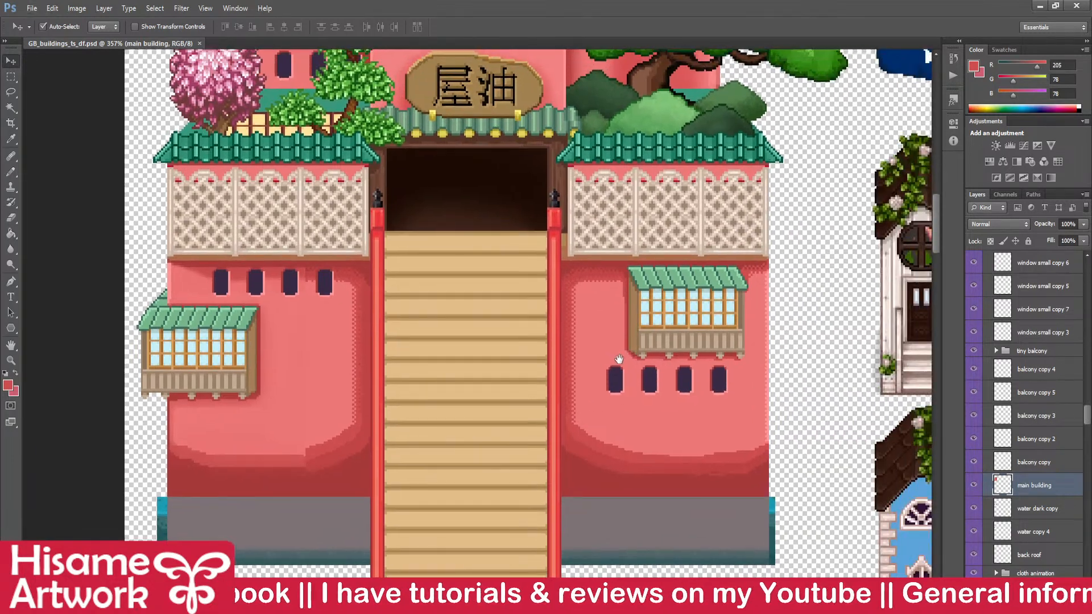
left_click_drag(619, 359, 610, 423)
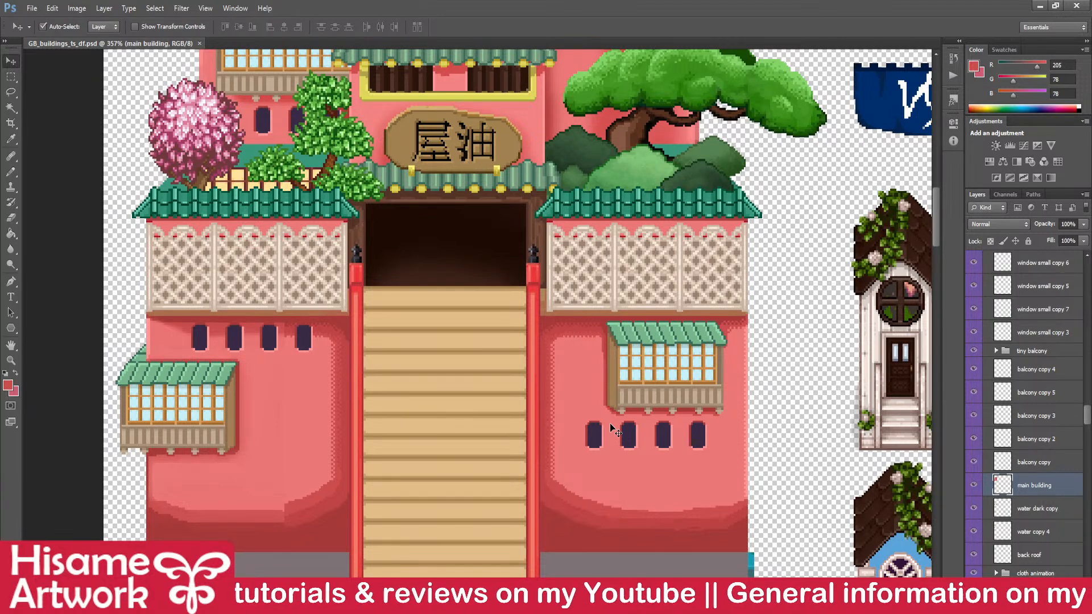
left_click_drag(568, 343, 607, 371)
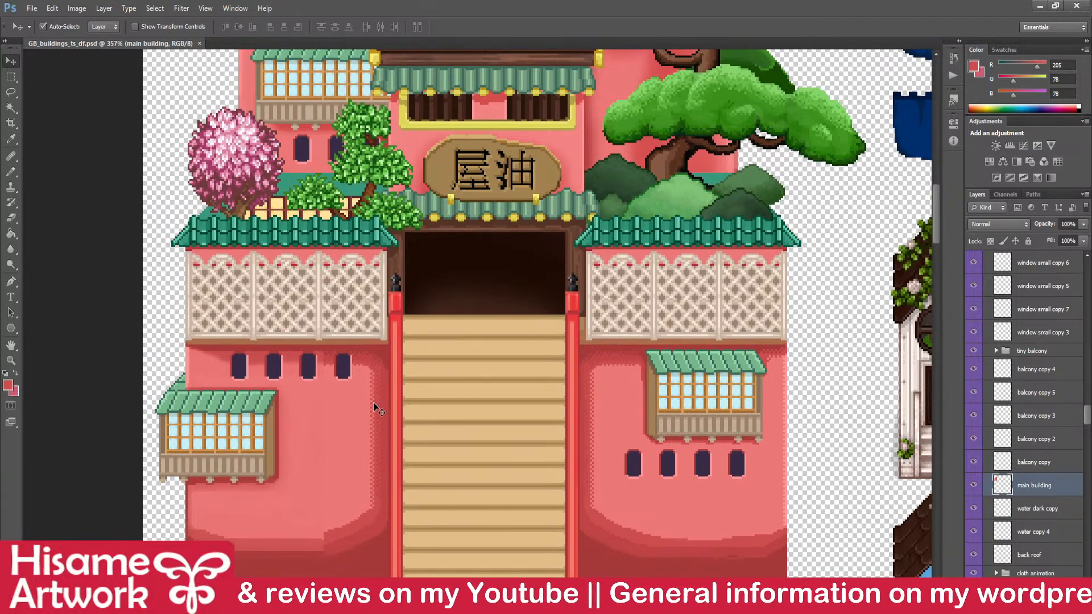
scroll(440, 386, "down", 4)
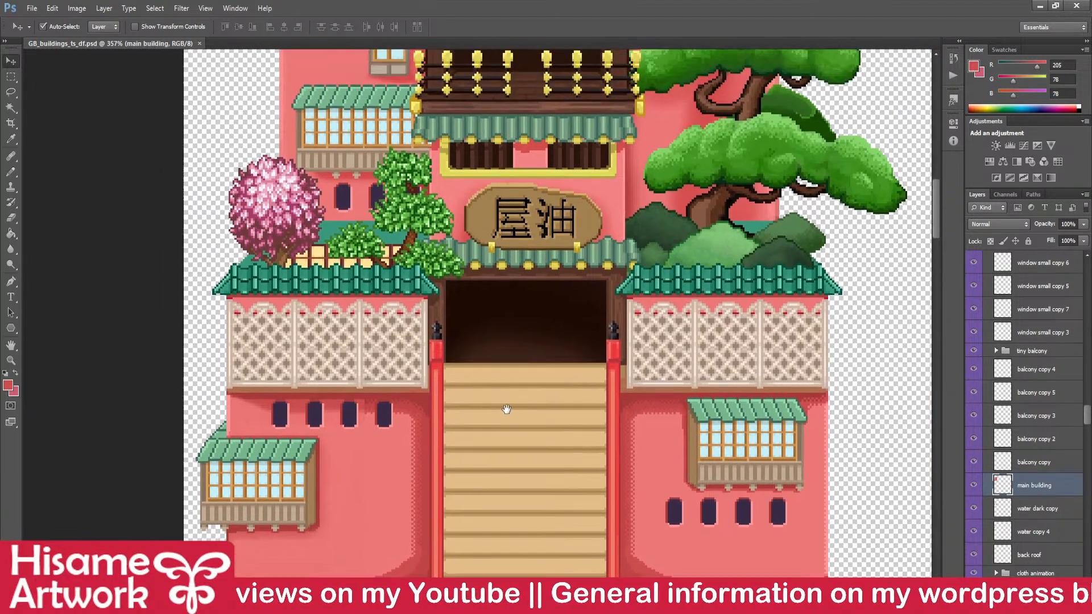
scroll(452, 472, "up", 4)
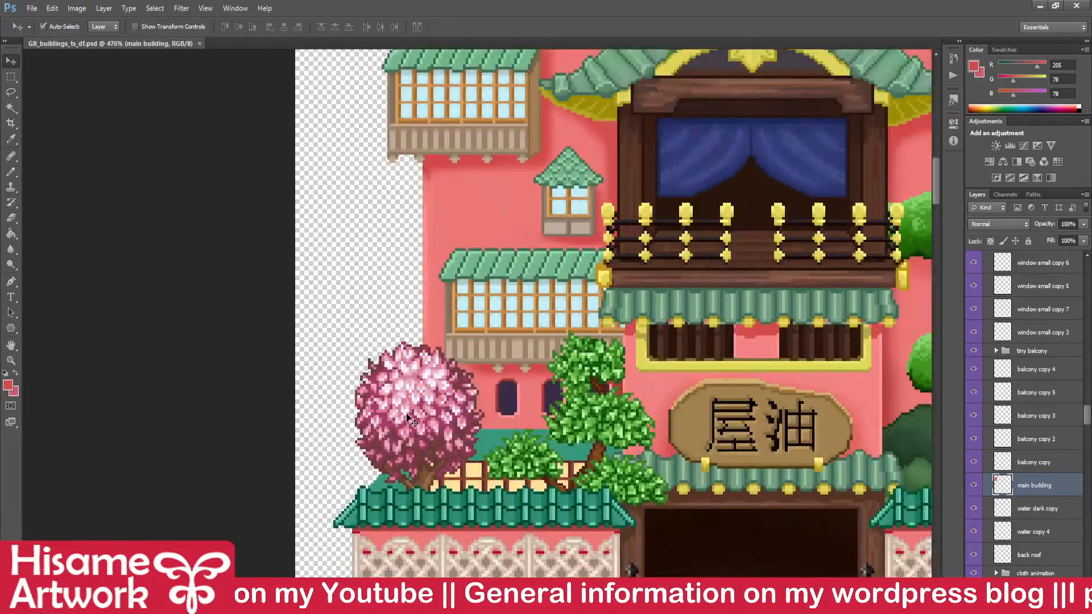
- Select the bathhouse's cherry tree layer and inspect the large pink cherry trees in GB_decoration_ts_df.psd
left_click(404, 441)
scroll(1048, 389, "up", 5)
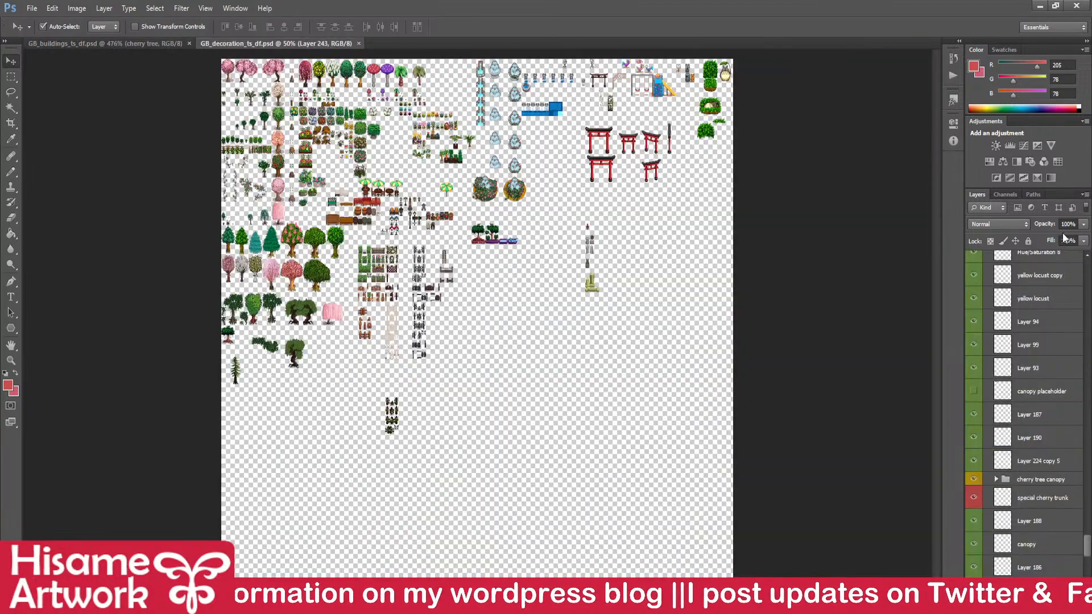
left_click(781, 163)
left_click_drag(87, 72, 191, 89)
scroll(554, 76, "up", 6)
left_click_drag(627, 159, 593, 399)
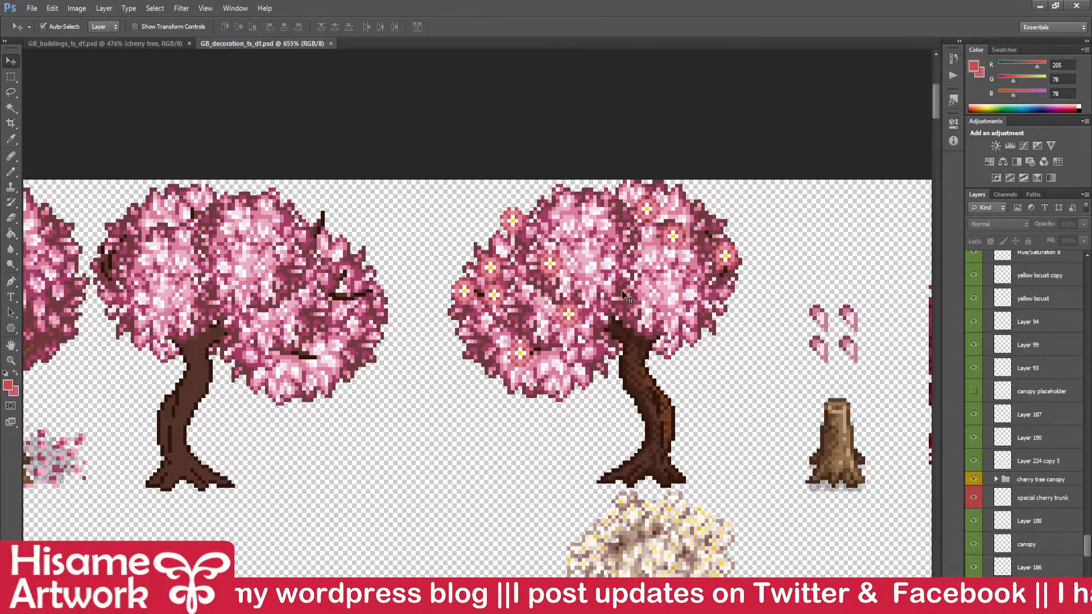
- Copy the right-hand cherry tree with glowing blossoms from GB_decoration_ts_df.psd, with all its visible layers, and paste it into GB_buildings_ts_df.psd
left_click(11, 76)
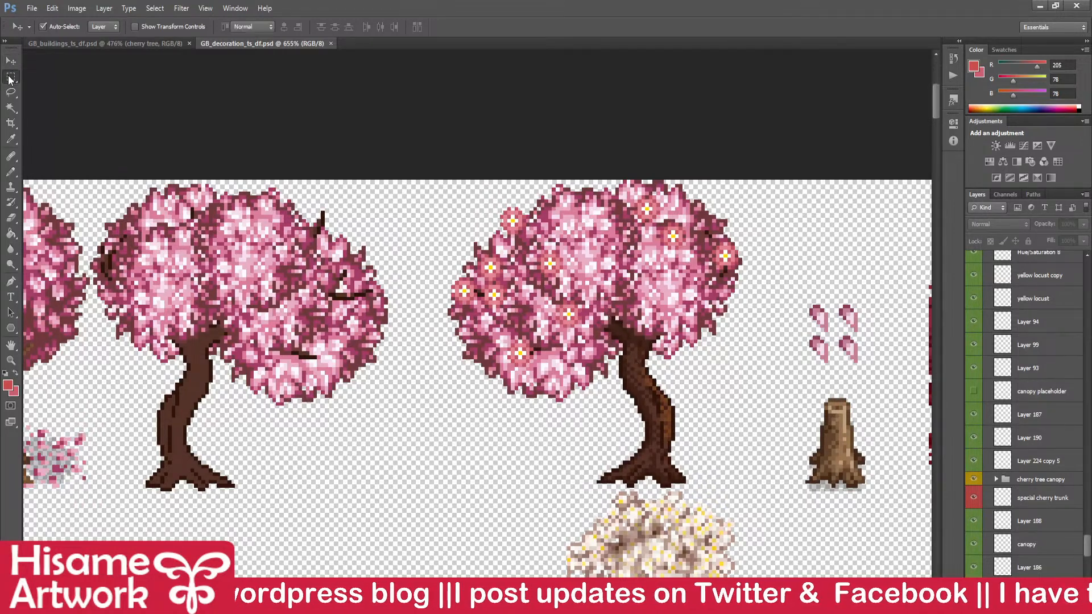
left_click_drag(758, 478, 763, 490)
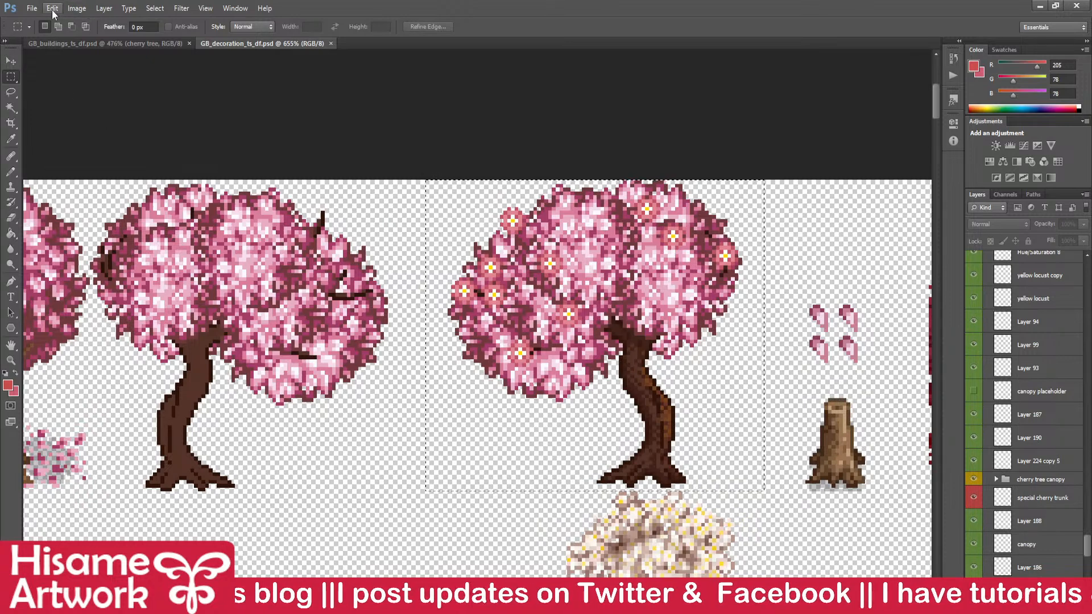
left_click(10, 61)
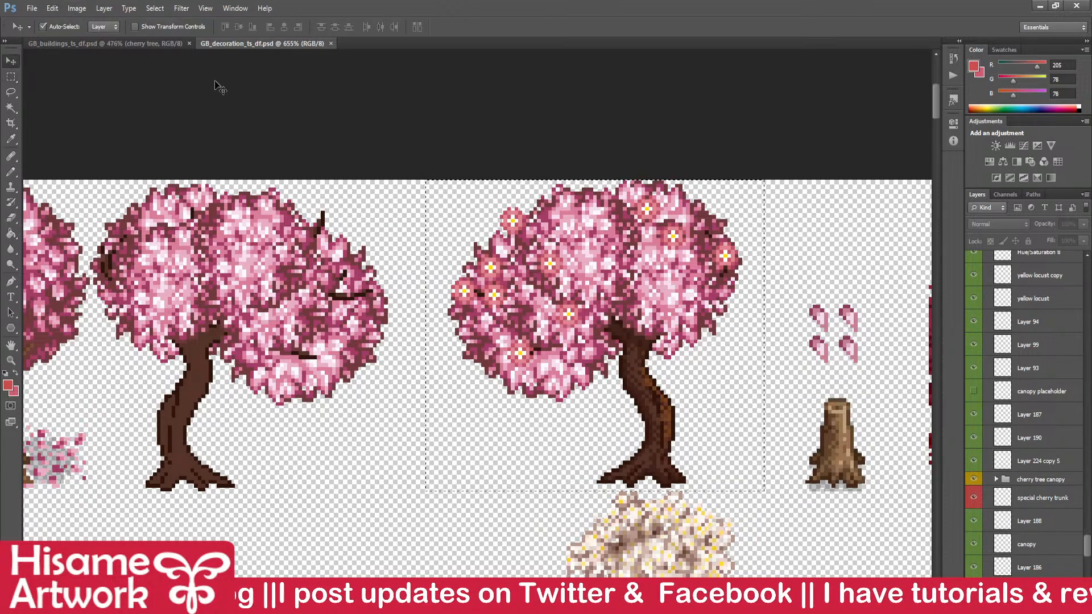
left_click(136, 44)
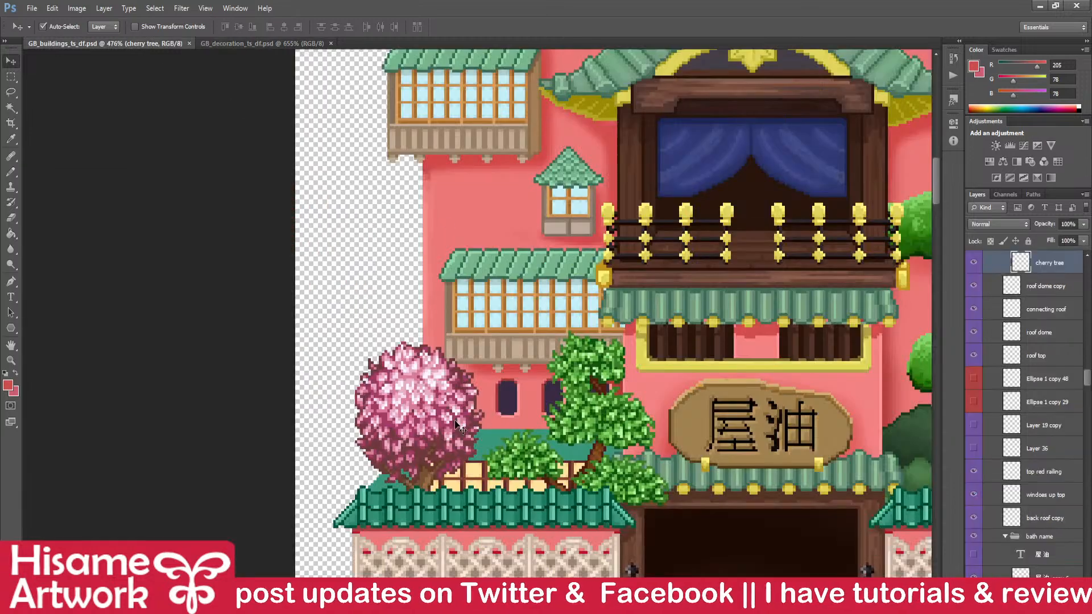
key("ctrl+v")
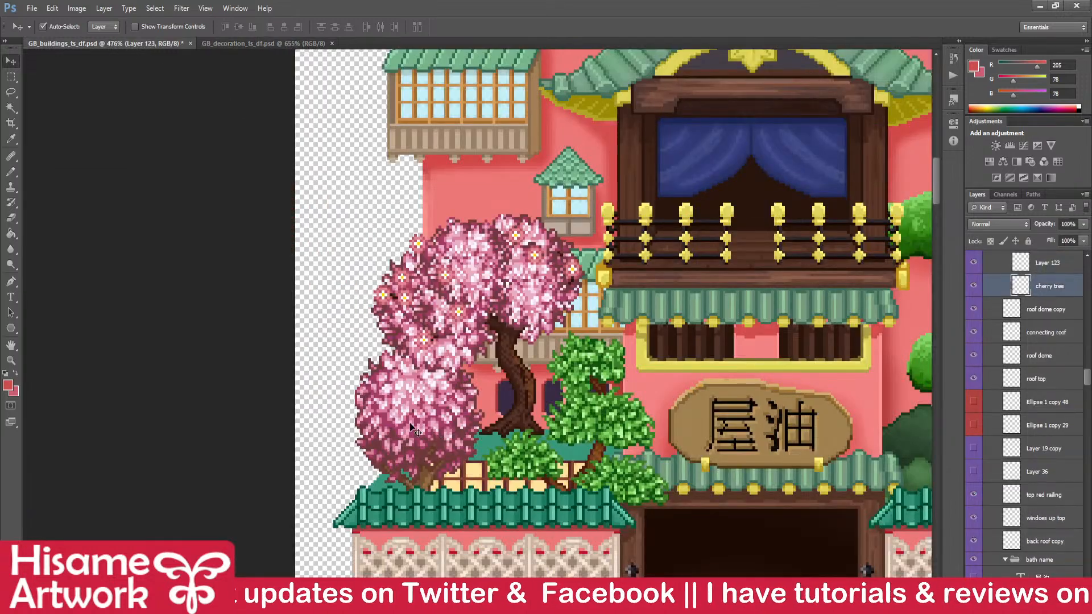
- Delete the old round cherry tree and move the pasted one into its place behind the left wall's tiled roof
key("Delete")
left_click_drag(490, 340, 411, 419)
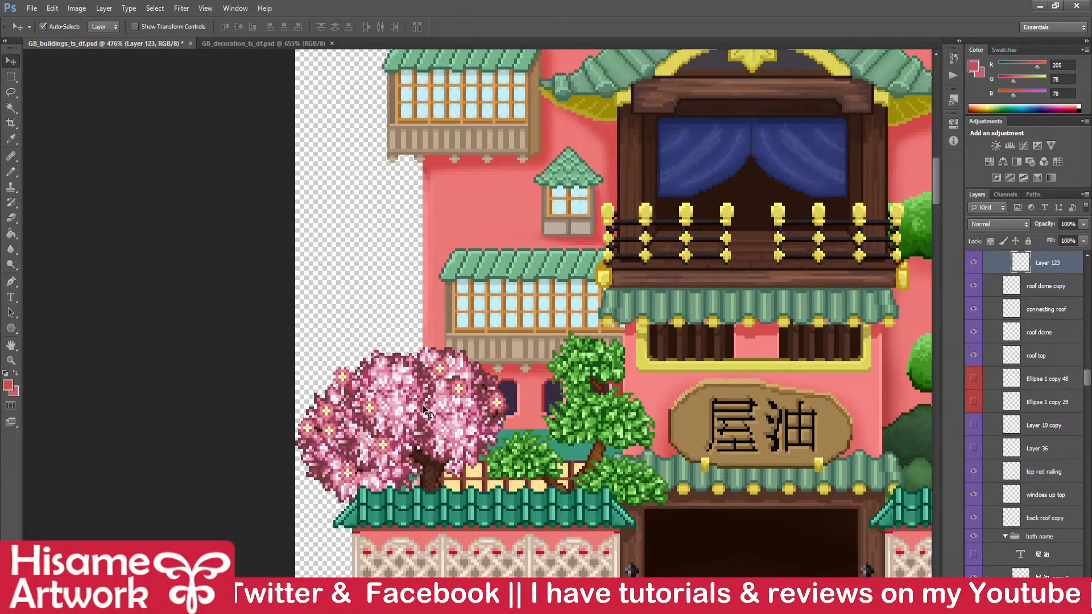
key("ctrl+alt+z")
key("ctrl+alt+z")
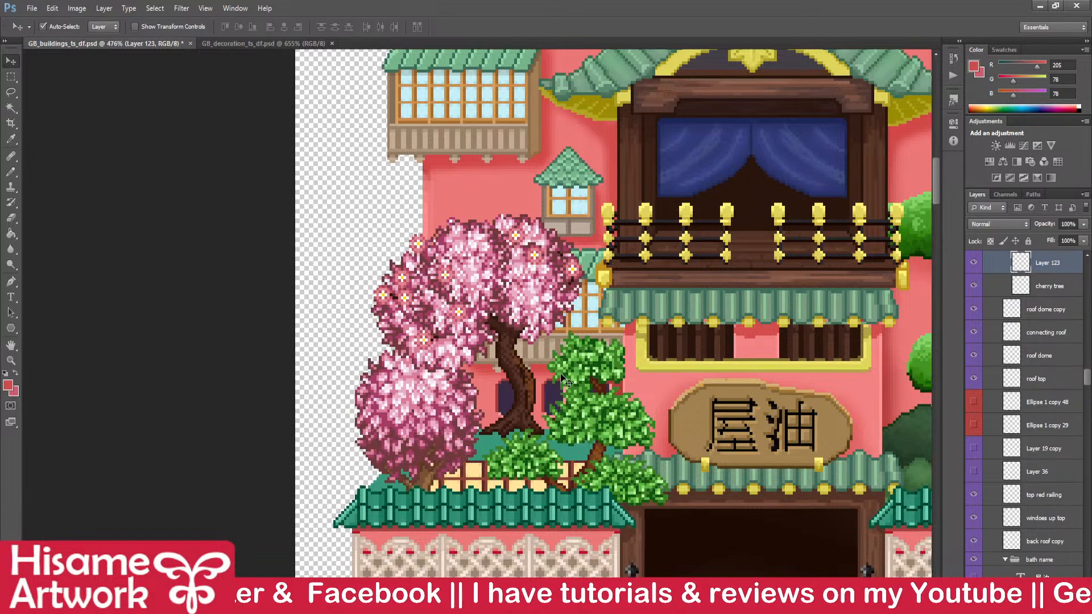
key("ctrl+shift+z")
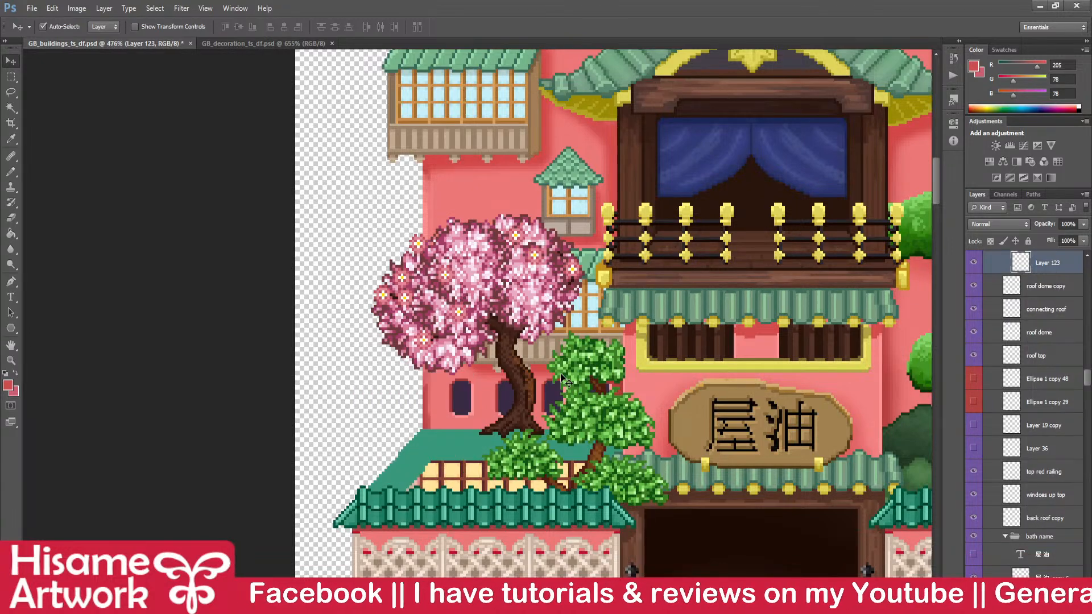
key("ctrl+shift+z")
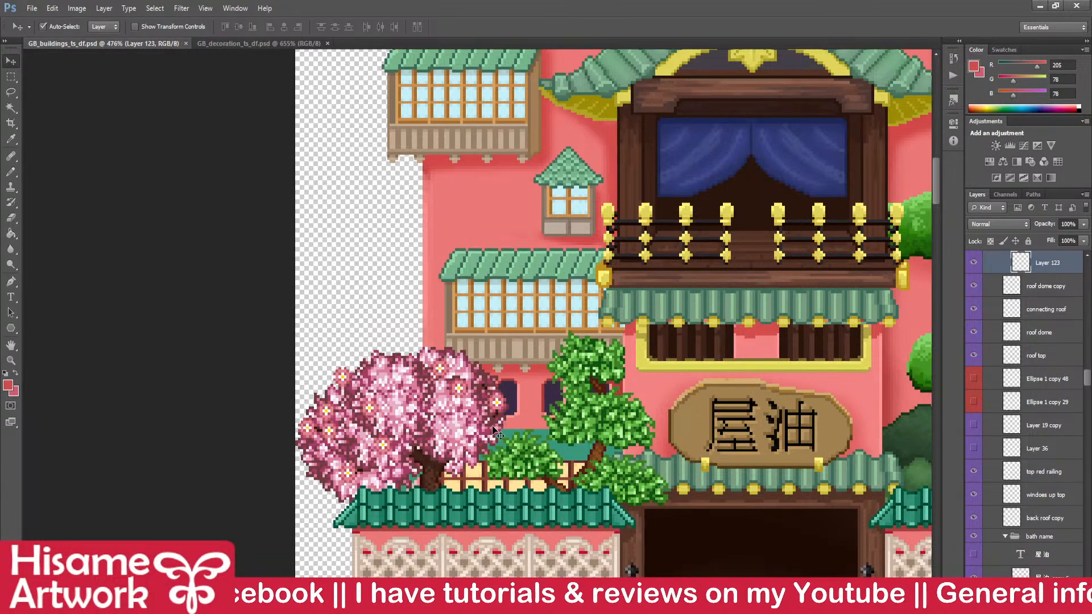
- Try moving the new cherry tree farther left and down behind the tiled wall, and undo that move
scroll(434, 540, "up", 4)
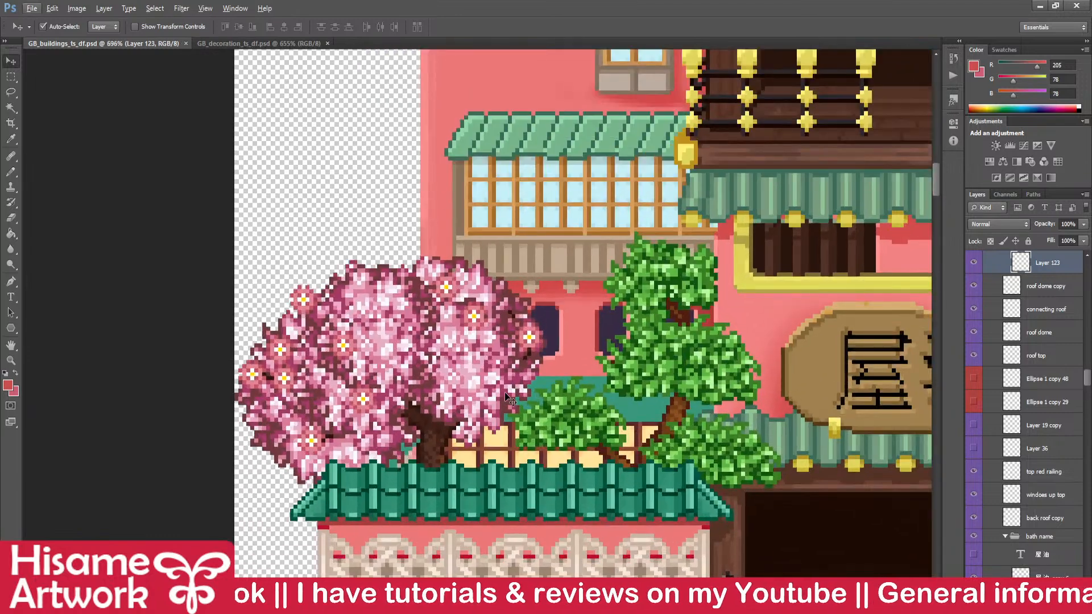
left_click_drag(458, 345, 472, 461)
scroll(452, 411, "down", 10)
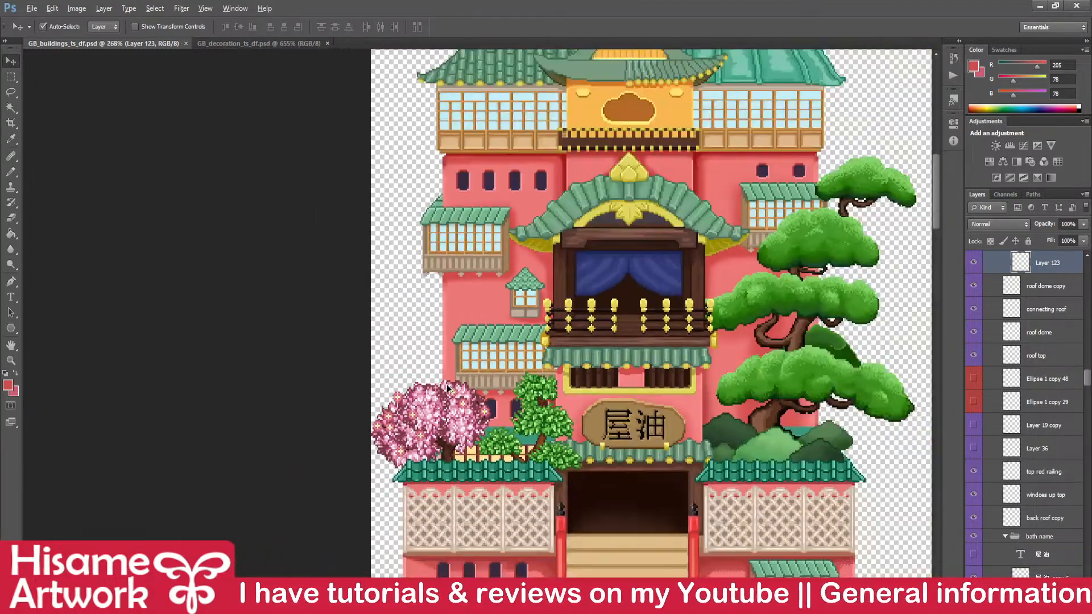
scroll(407, 426, "up", 3)
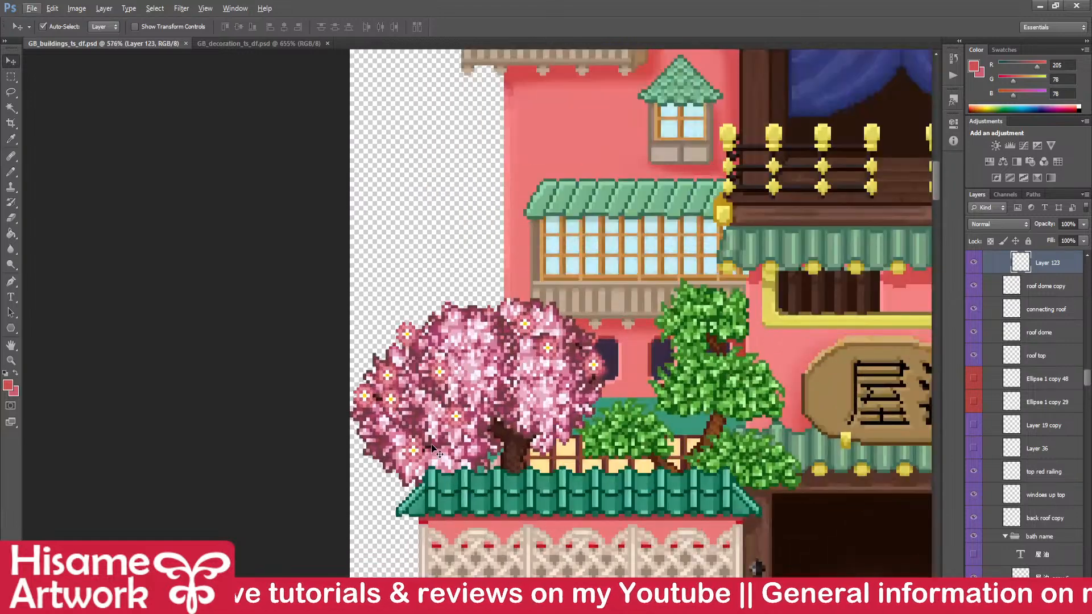
scroll(408, 472, "up", 6)
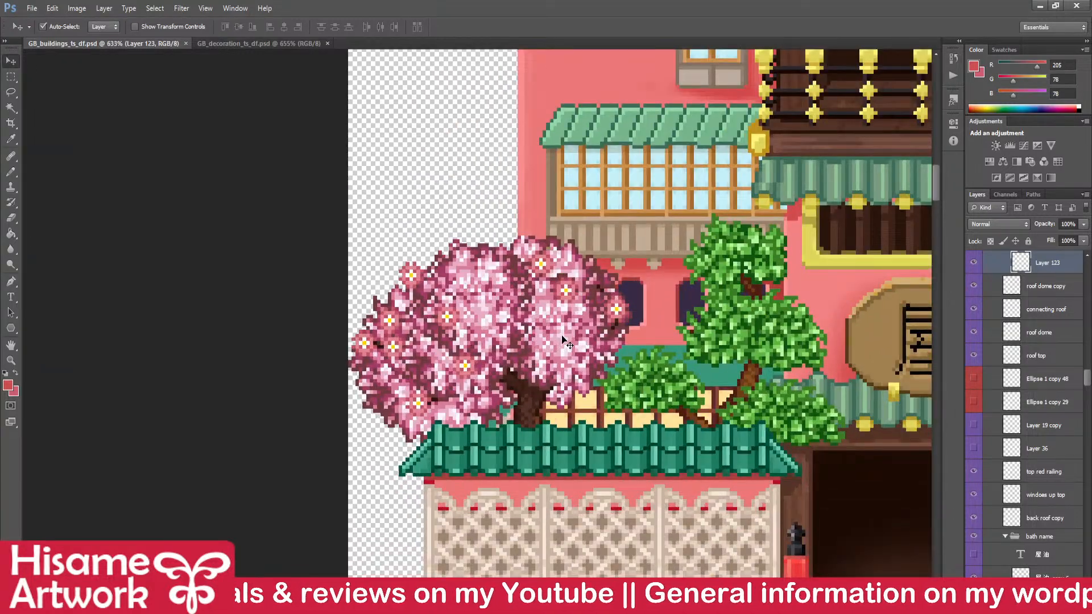
left_click_drag(563, 340, 509, 359)
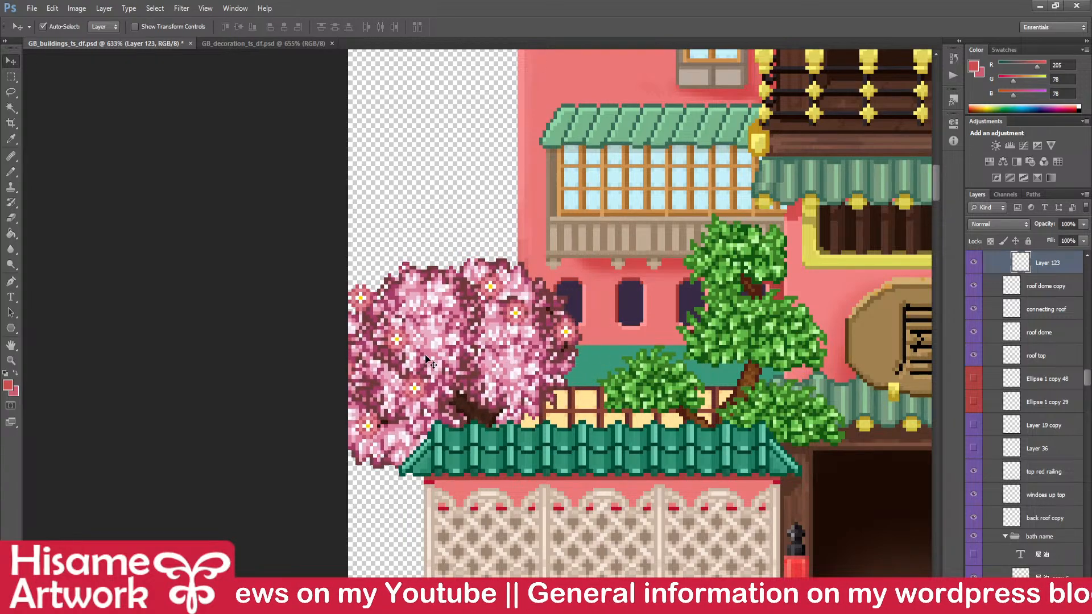
key("ctrl+z")
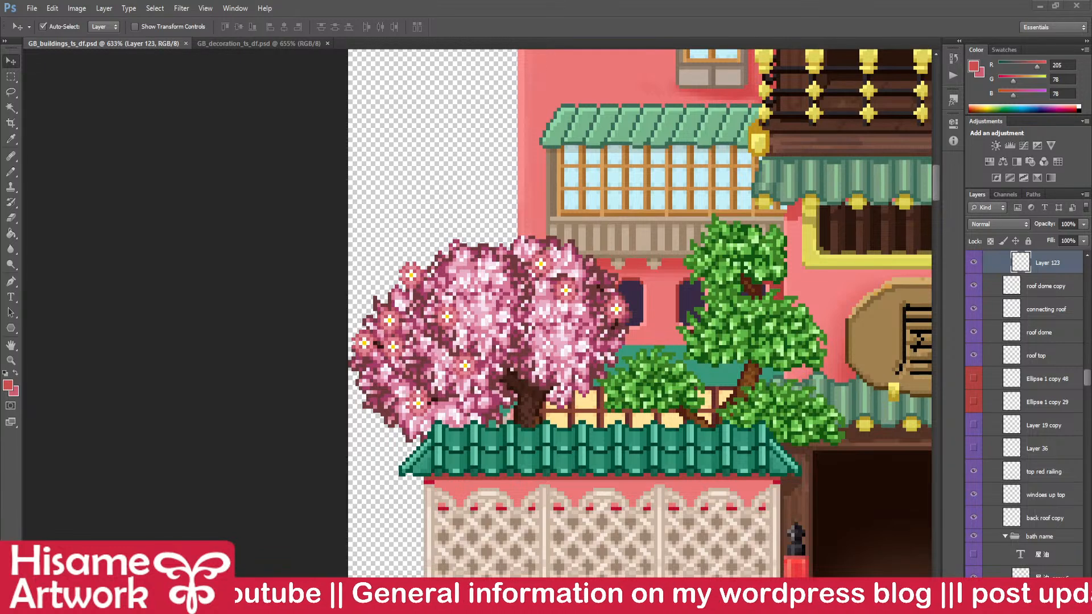
- Switch to the Ghibli_main.tbin map in Tiled and examine the bathhouse and the shoreline on its left side
key("alt+Tab")
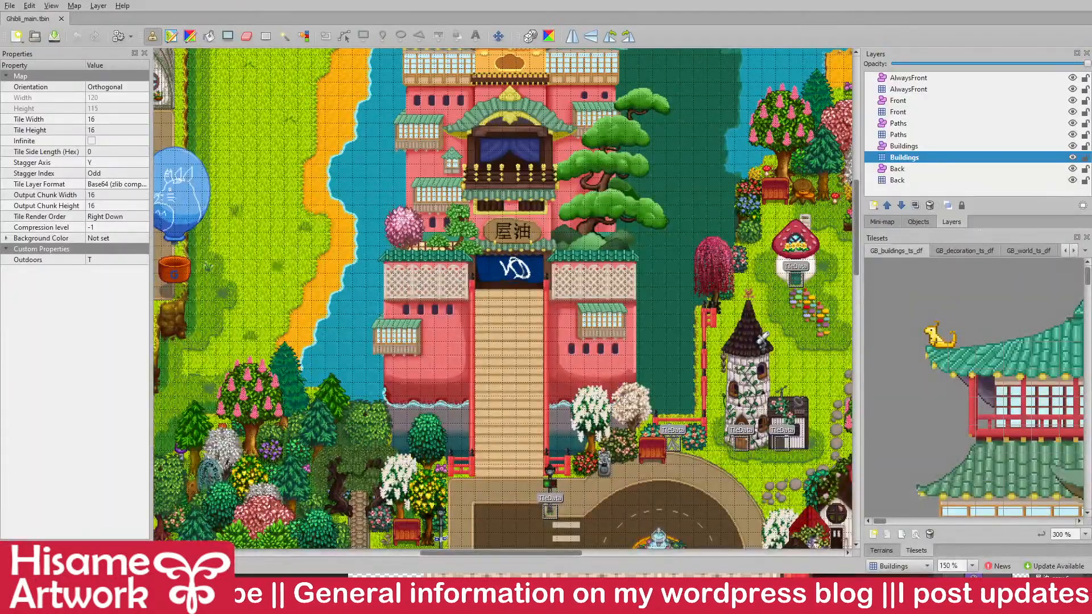
left_click(265, 35)
scroll(368, 269, "left", 2)
scroll(367, 269, "right", 1)
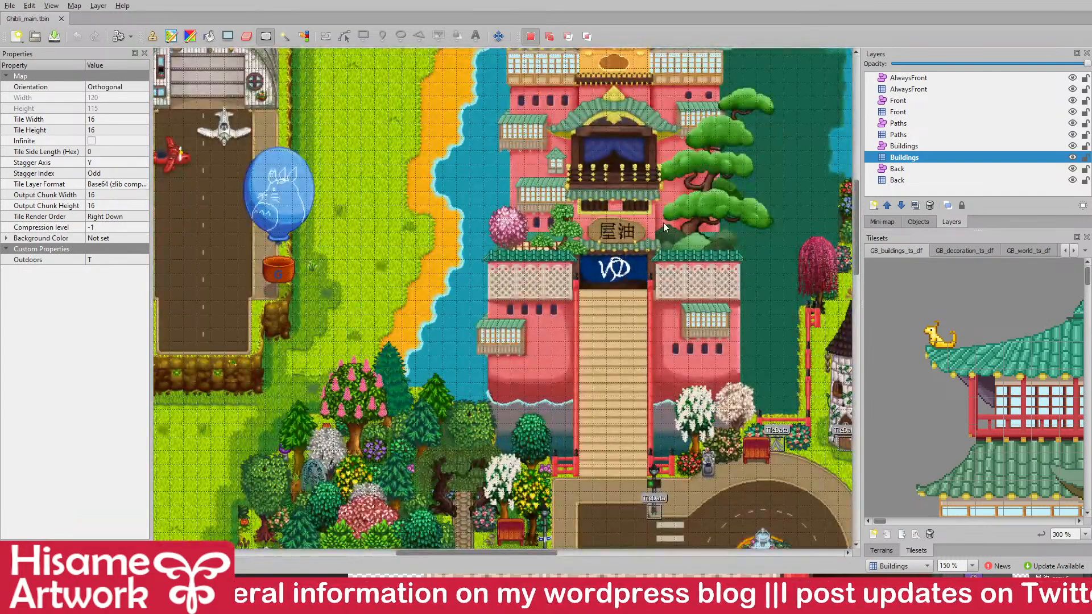
scroll(661, 223, "up", 2)
scroll(439, 267, "down", 2, "ctrl")
scroll(553, 336, "up", 2, "ctrl")
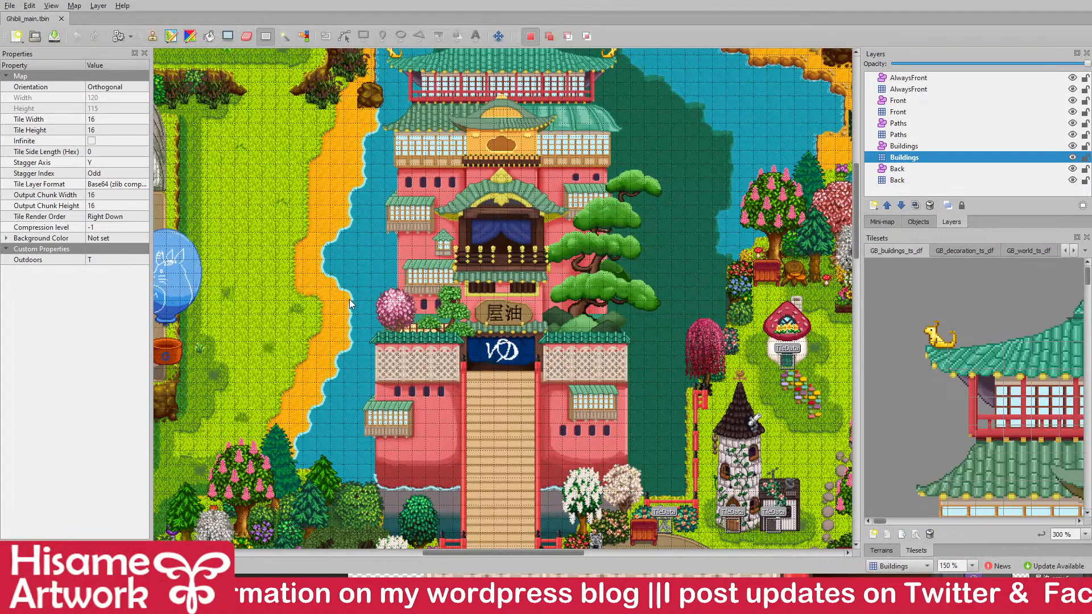
scroll(329, 321, "up", 3)
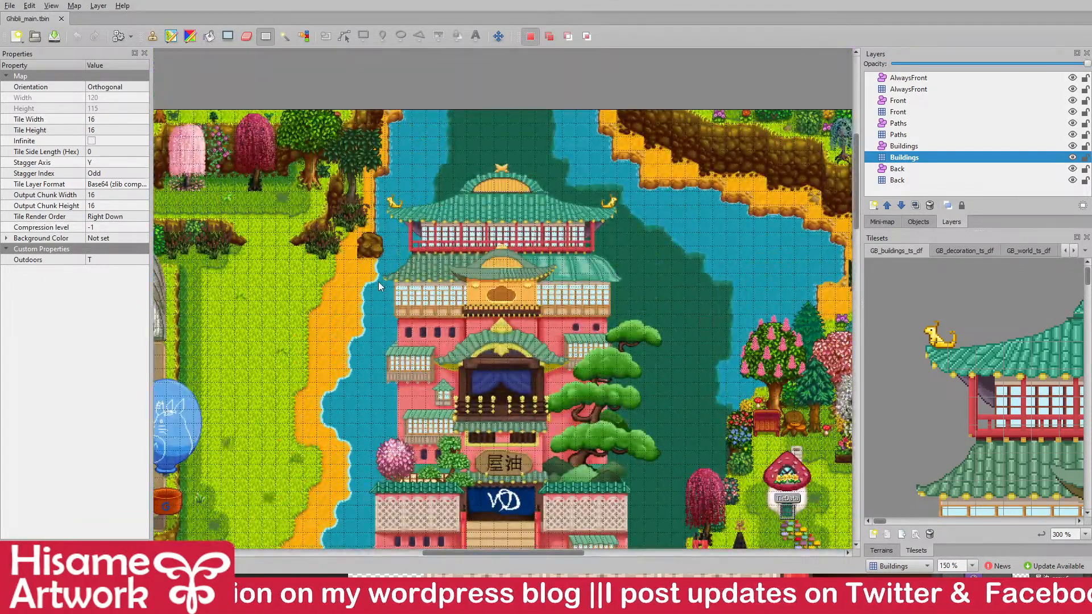
scroll(378, 281, "up", 4, "ctrl")
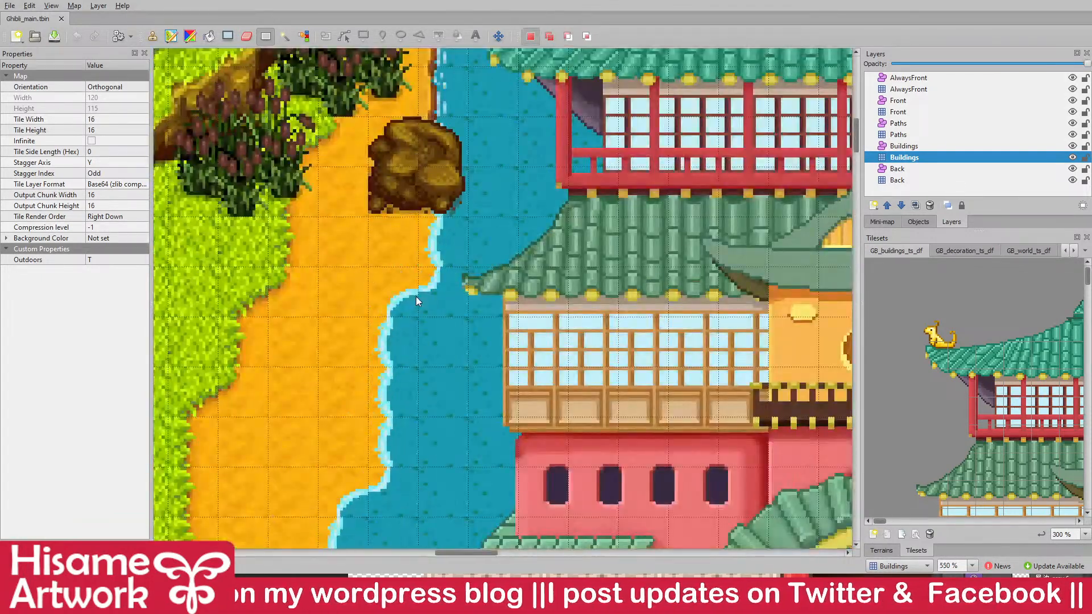
- Cut the shoreline corner tiles just below the brown boulder on the Buildings layer and paste them one tile higher
left_click_drag(415, 296, 557, 341)
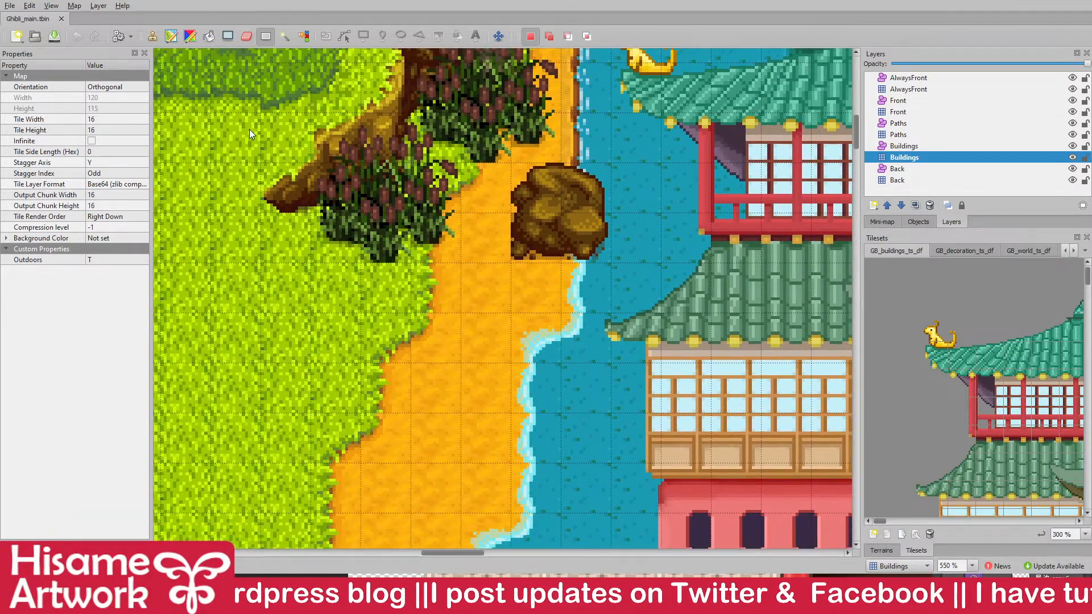
left_click_drag(585, 327, 609, 285)
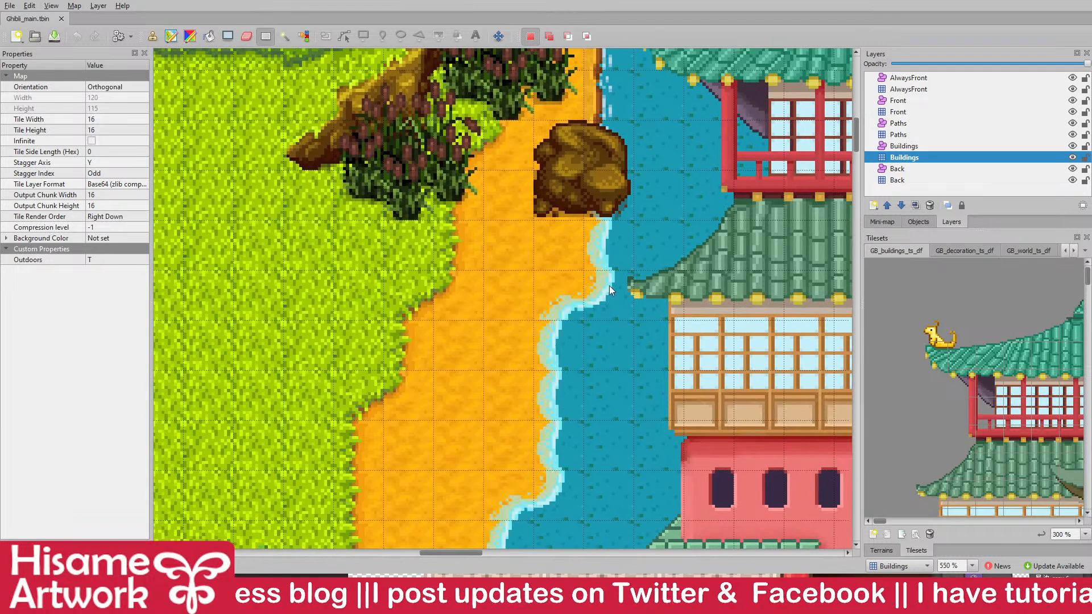
left_click_drag(537, 242, 531, 203)
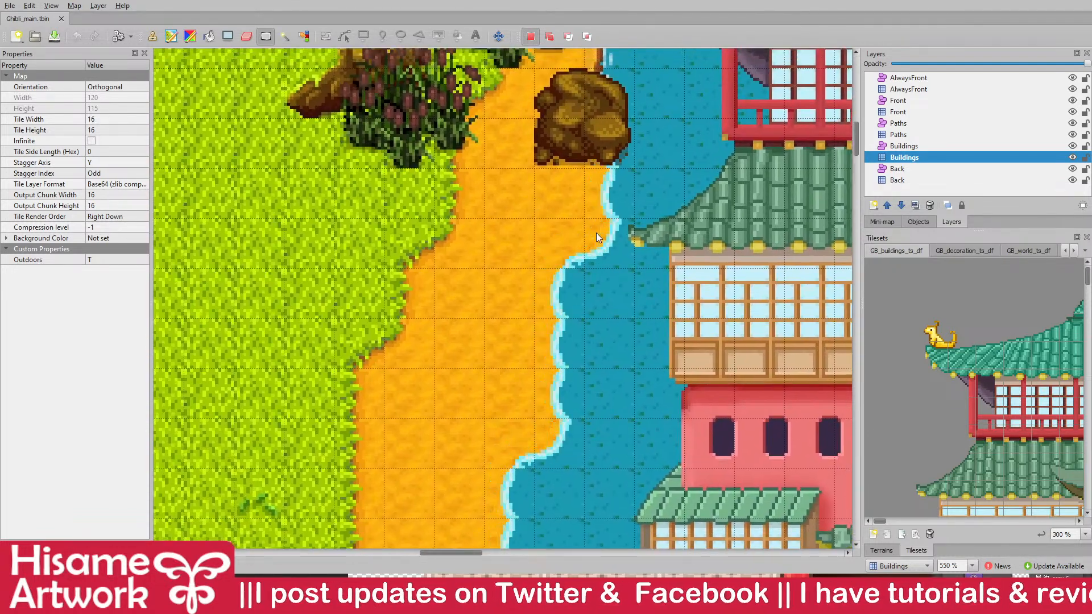
left_click(606, 279)
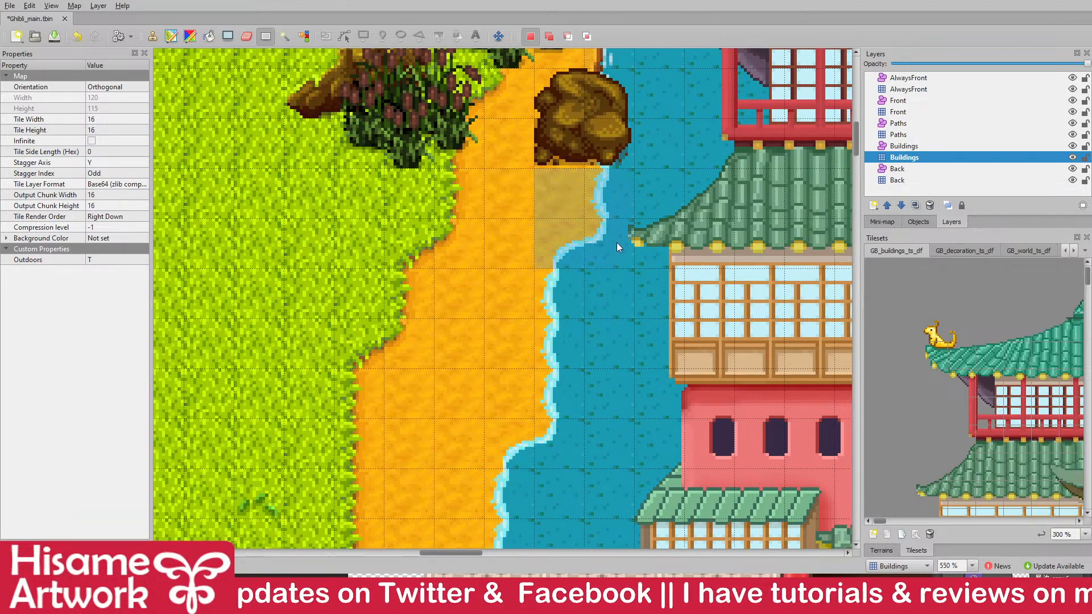
key("ctrl+x")
key("ctrl+v")
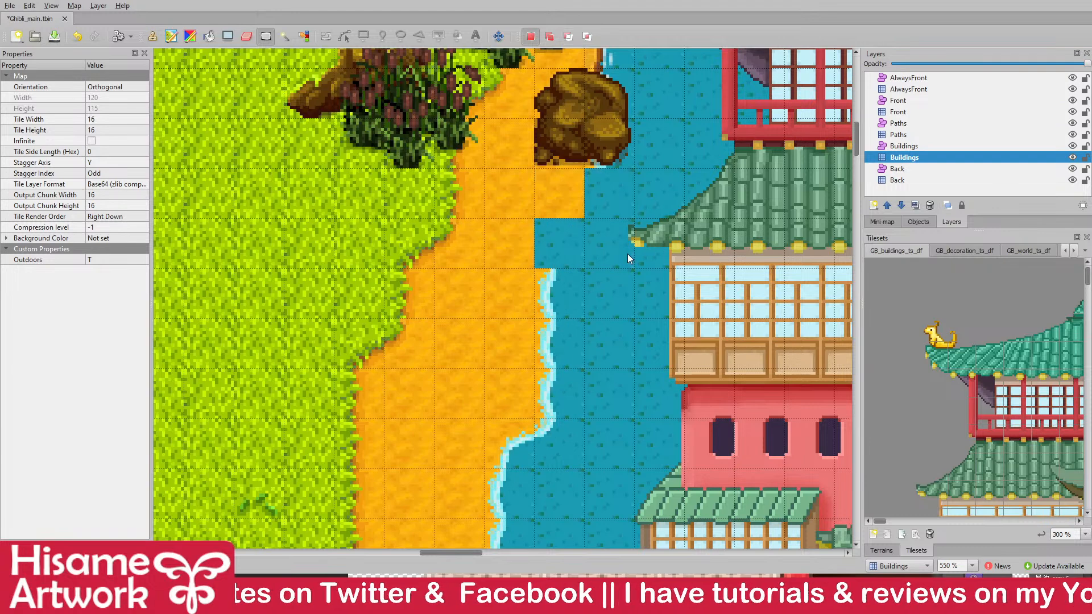
left_click(603, 190)
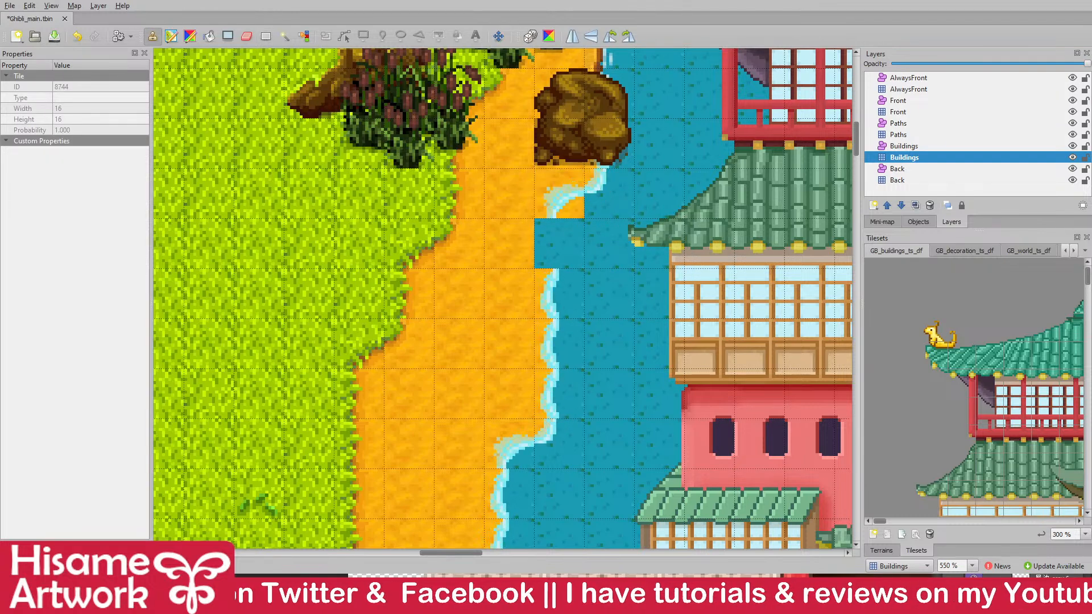
- Copy a water tile on the Back layer, stamp it beneath the raised shoreline corner, and save the map
left_click(266, 36)
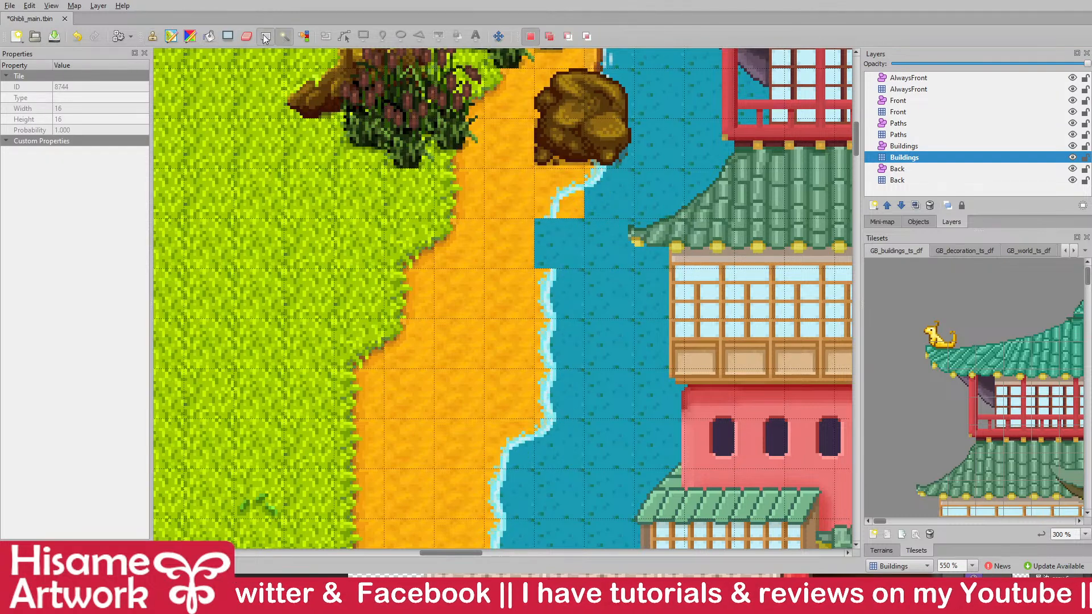
left_click(909, 180)
left_click(617, 265)
key("ctrl+c")
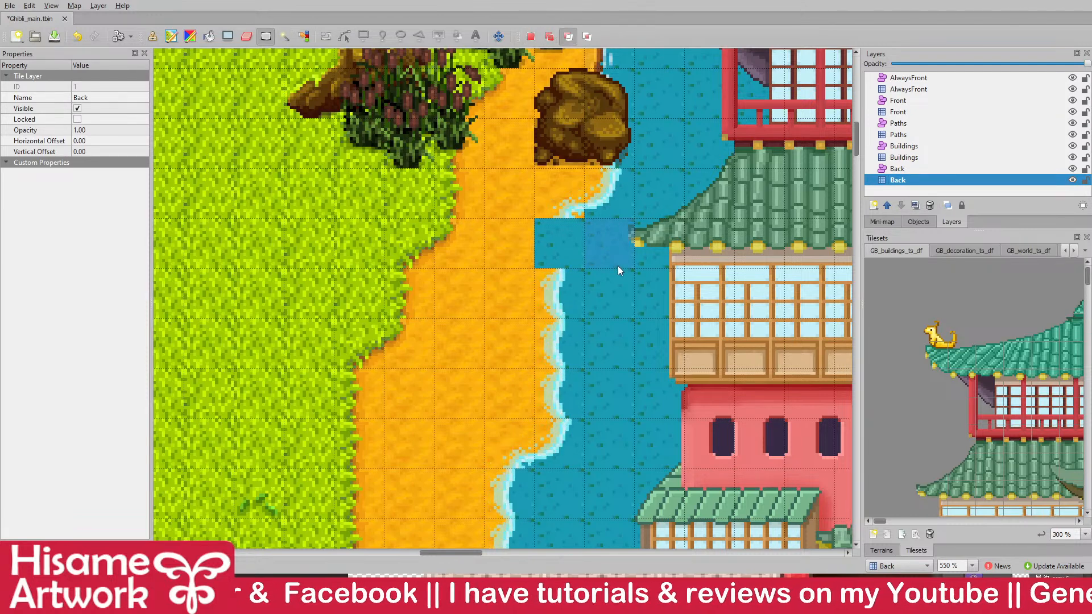
key("ctrl+v")
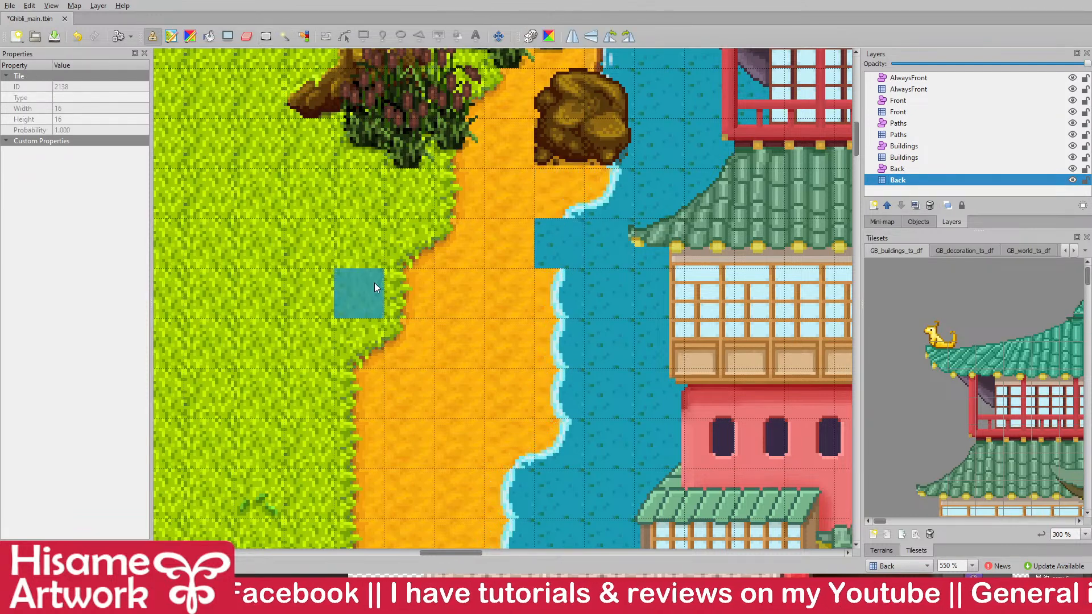
left_click(265, 36)
key("ctrl+s")
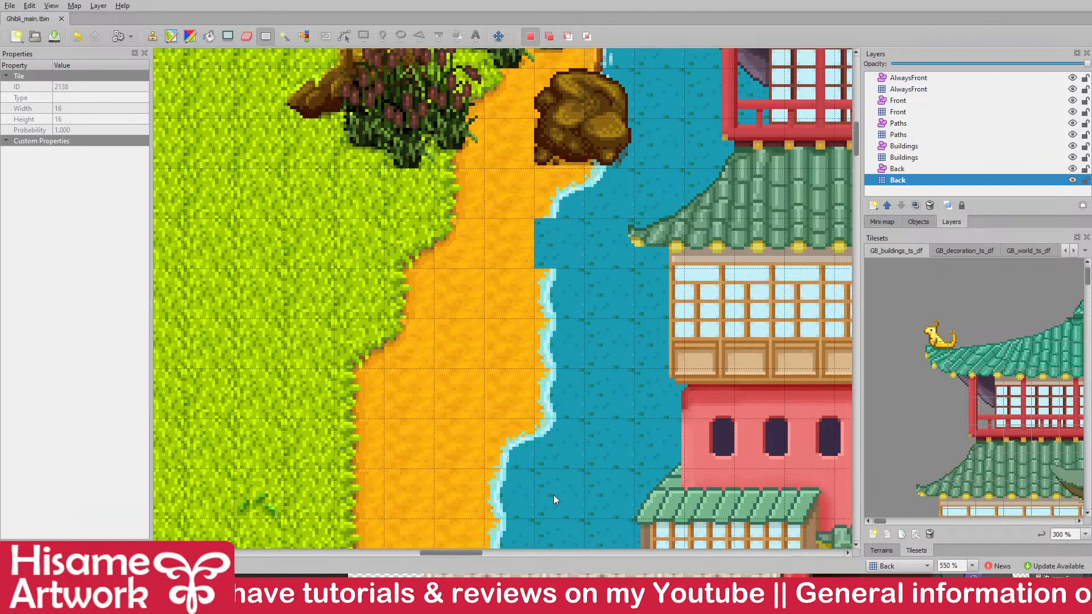
- Copy the lower 2x2 block of shoreline tiles on the Buildings layer and paste it into the gap below the raised corner
left_click_drag(523, 413, 575, 452)
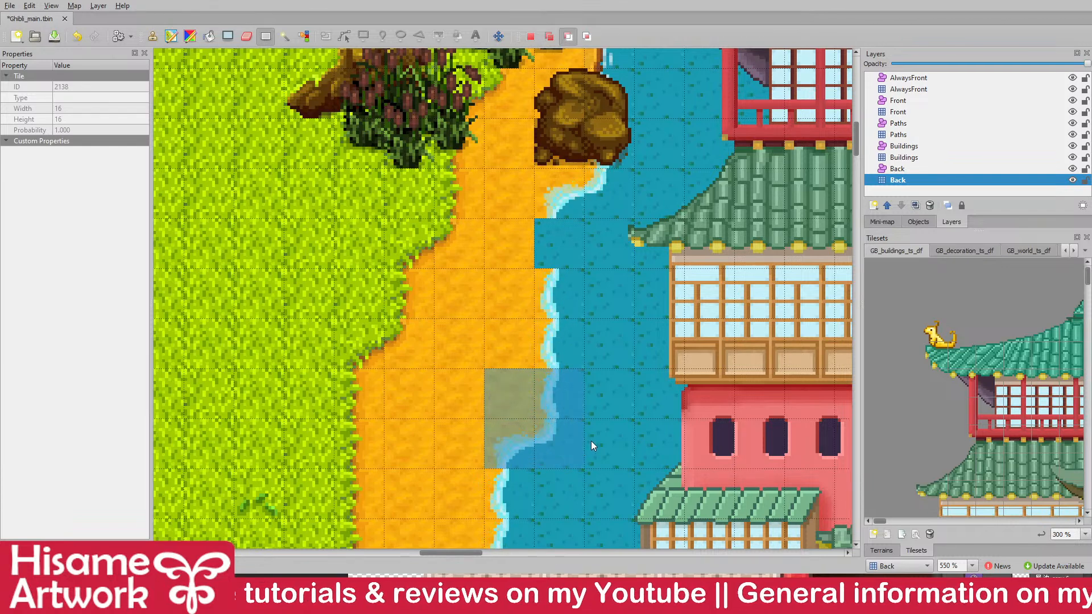
left_click(912, 159)
key("ctrl+x")
key("ctrl+v")
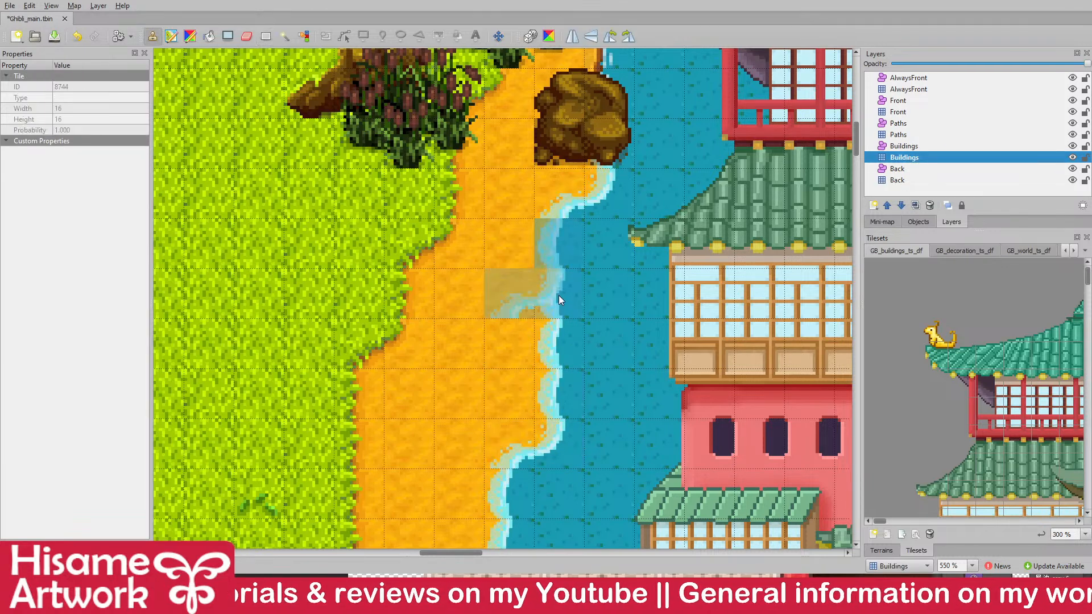
left_click(561, 289)
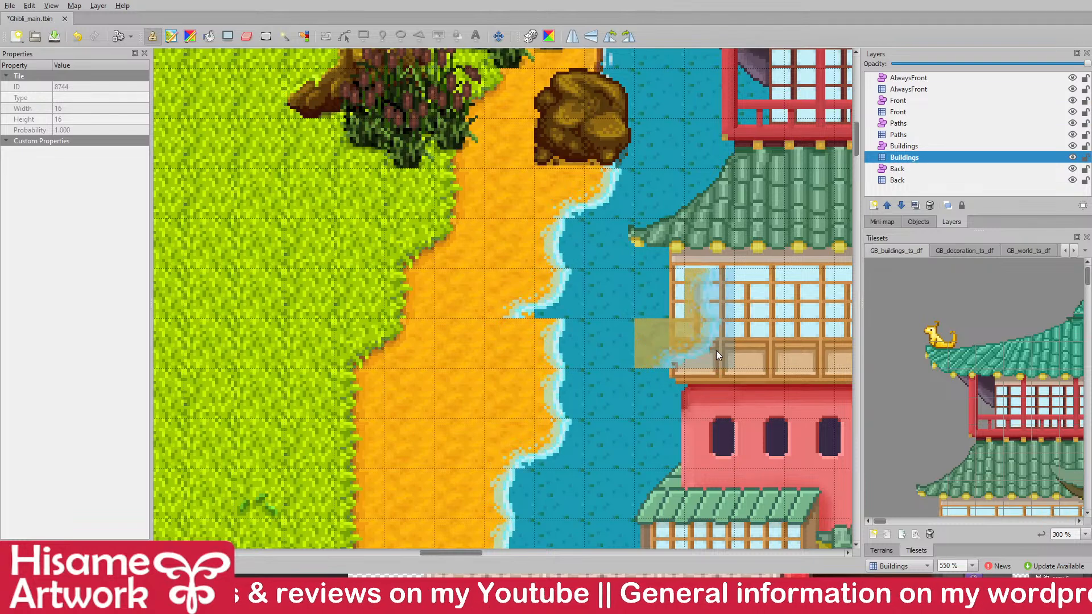
left_click(265, 37)
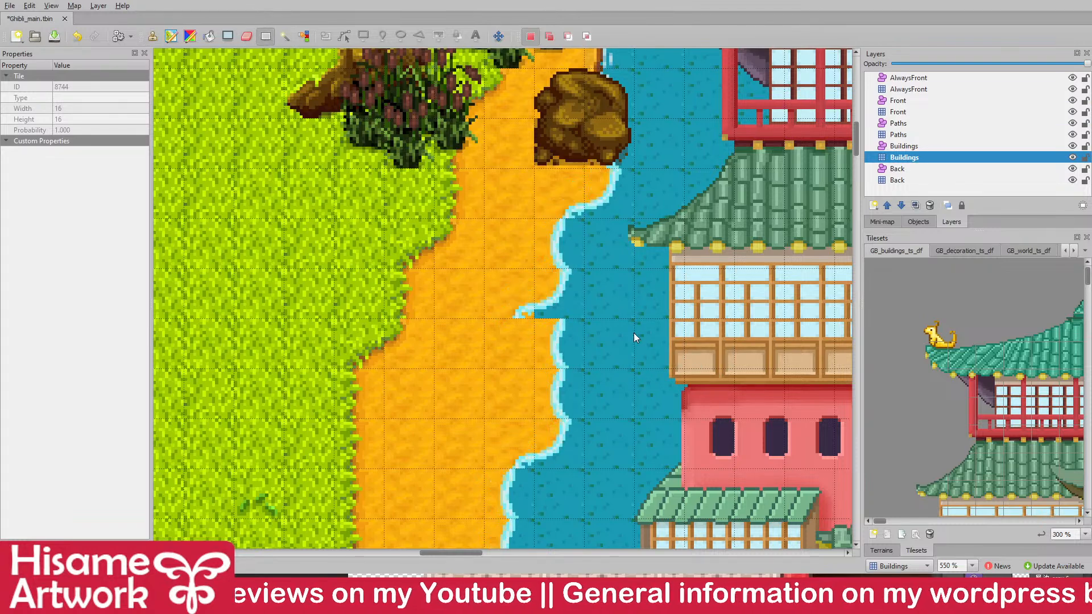
scroll(634, 334, "down", 5)
scroll(633, 332, "down", 3)
scroll(633, 332, "up", 2)
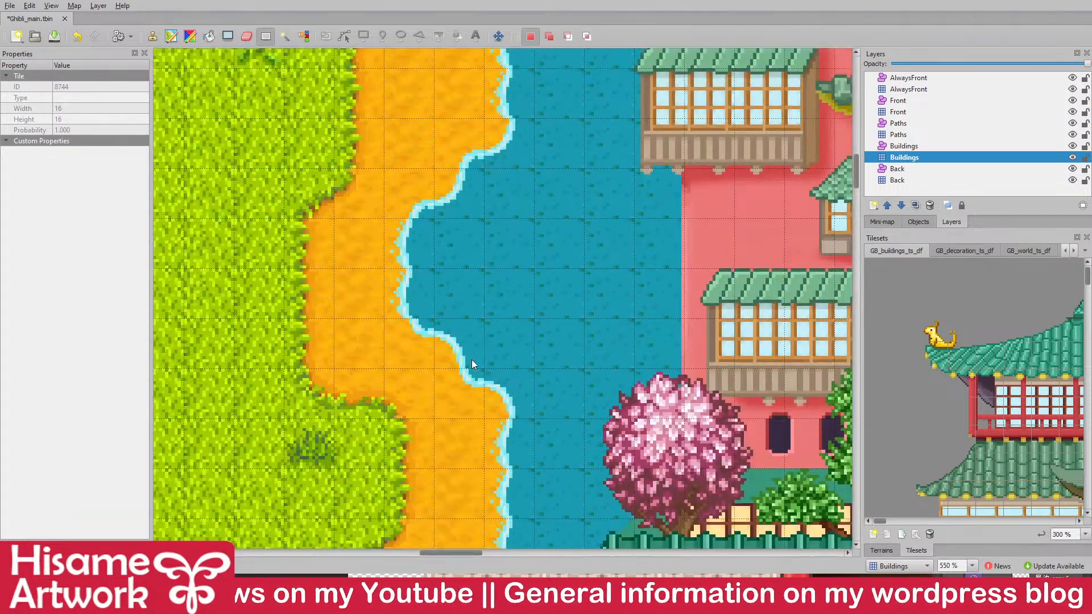
- Copy the 2x2 shoreline corner block from the lower bend and paste it beneath the straight tile below the boulder
left_click_drag(468, 377, 516, 422)
key("ctrl+c")
scroll(517, 421, "up", 6)
key("ctrl+v")
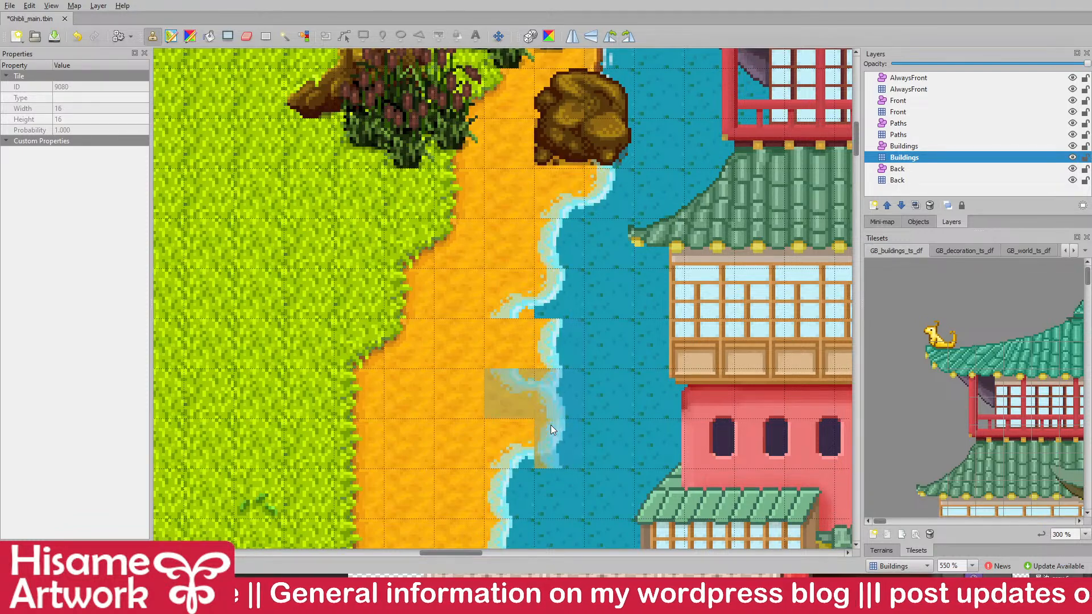
scroll(551, 424, "down", 2)
scroll(569, 171, "up", 1)
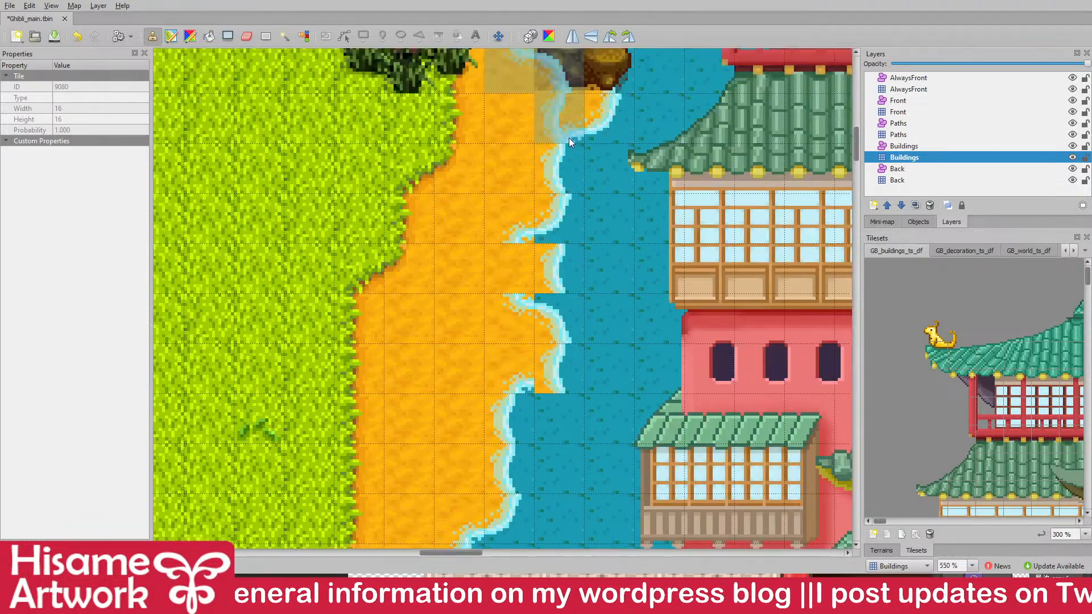
- Move the straight shoreline tile between the two corners one tile to the left to form a cove
left_click(266, 36)
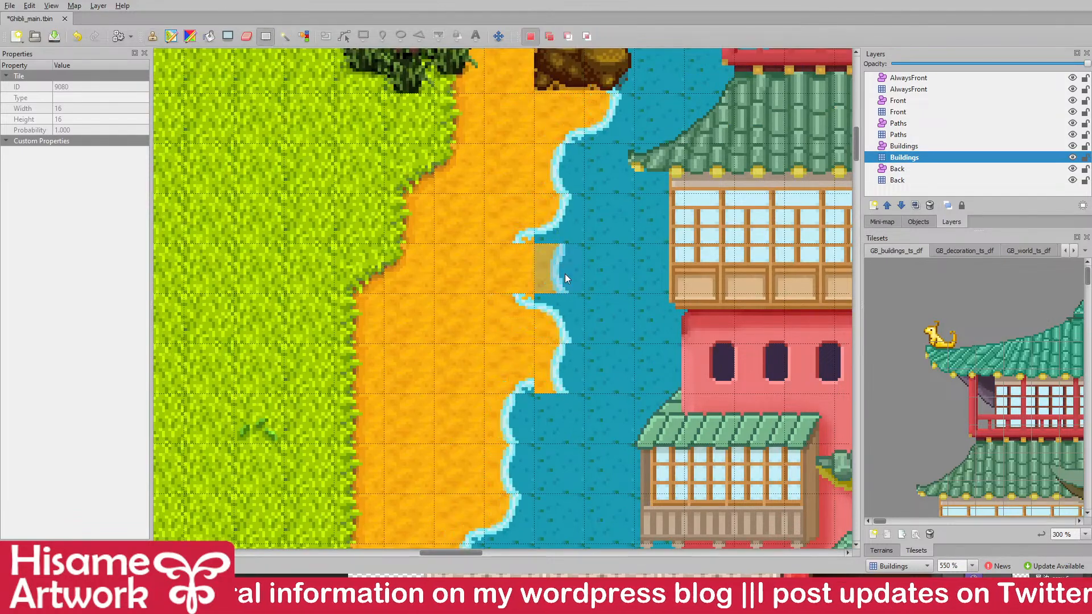
key("ctrl+c")
key("ctrl+v")
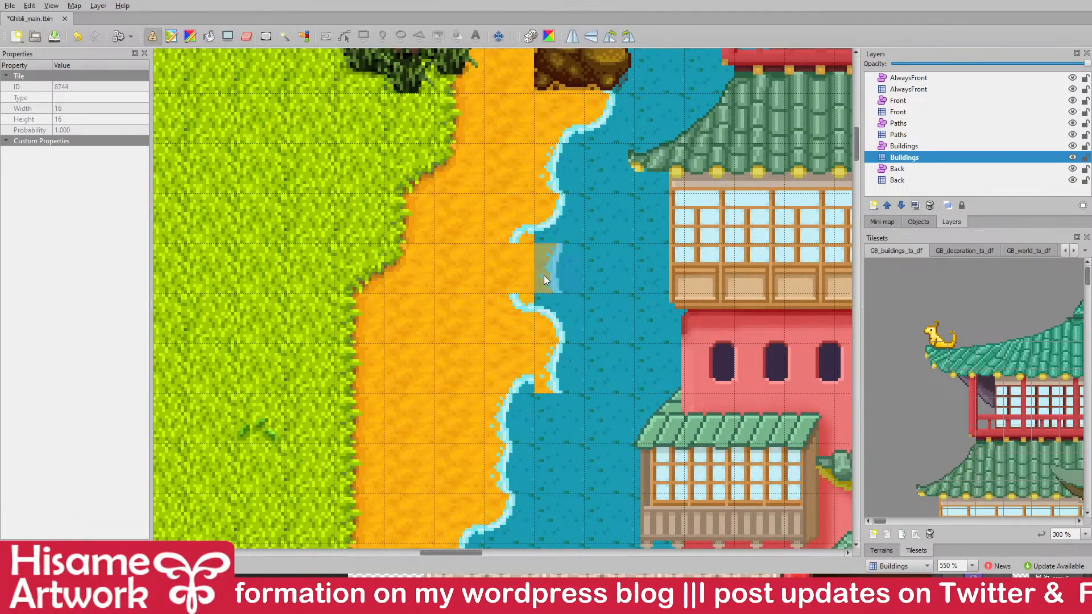
- Copy the 2x2 block of inward-curving shoreline on the Buildings layer and paste it at the lower end of the new sand bulge
scroll(519, 281, "down", 3)
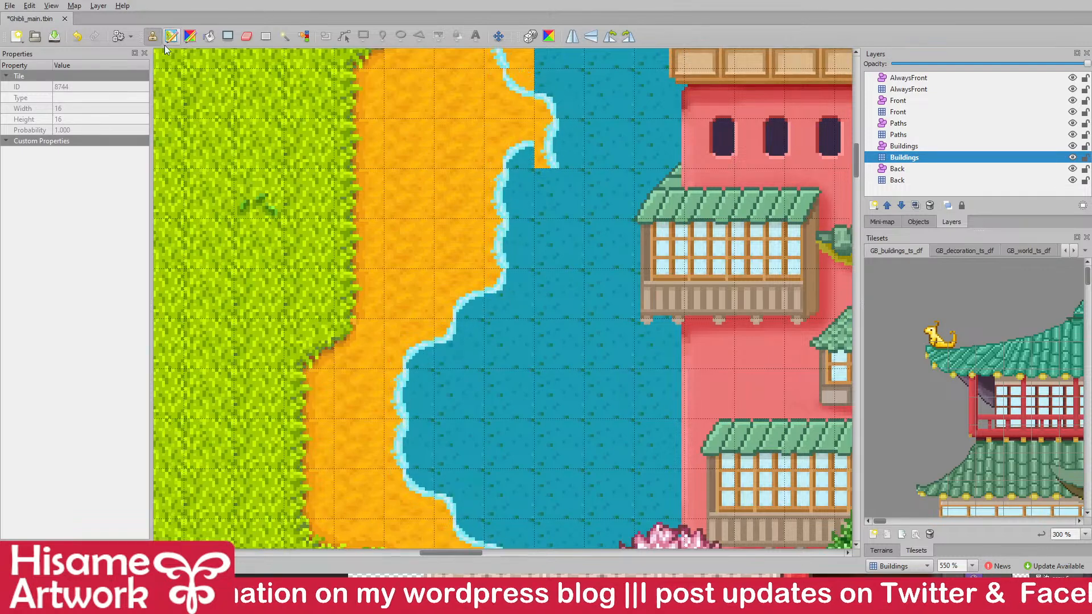
left_click(266, 36)
scroll(514, 365, "down", 2)
scroll(514, 366, "up", 2)
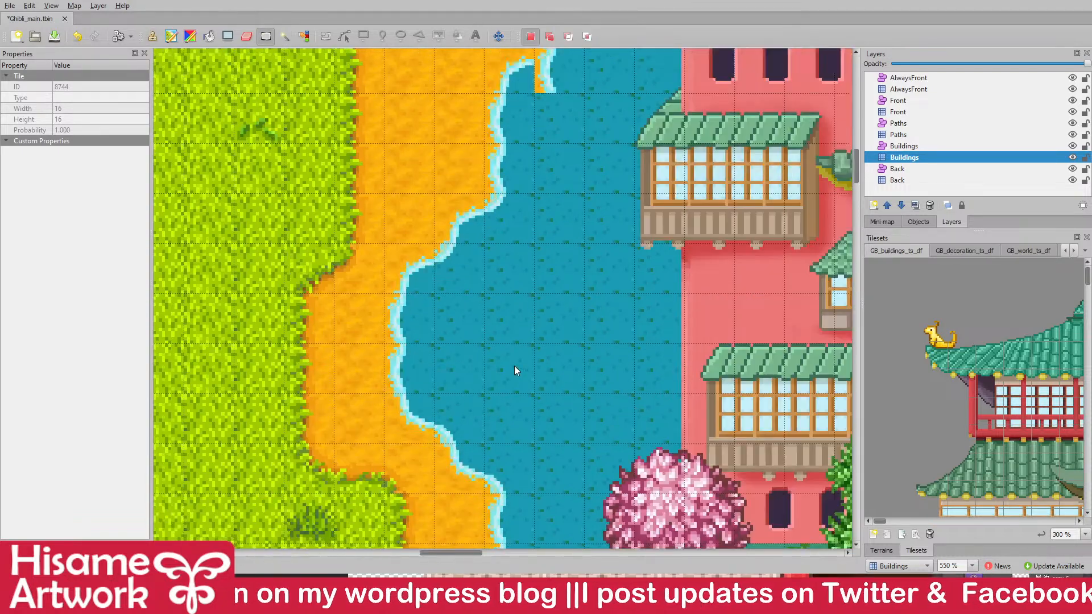
left_click_drag(479, 273, 495, 357)
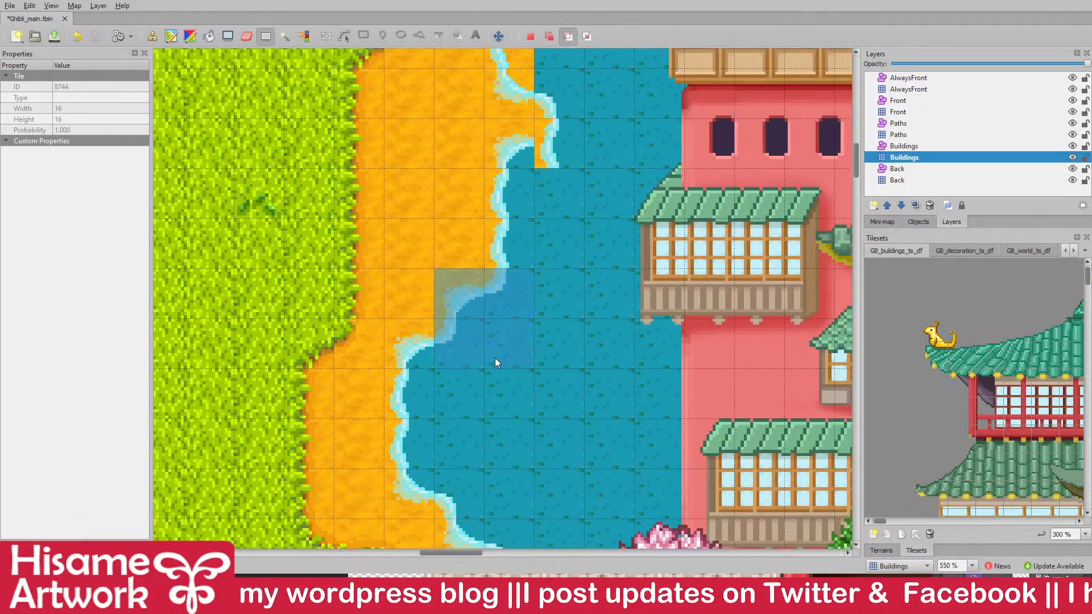
key("ctrl+c")
key("ctrl+v")
scroll(505, 352, "up", 2)
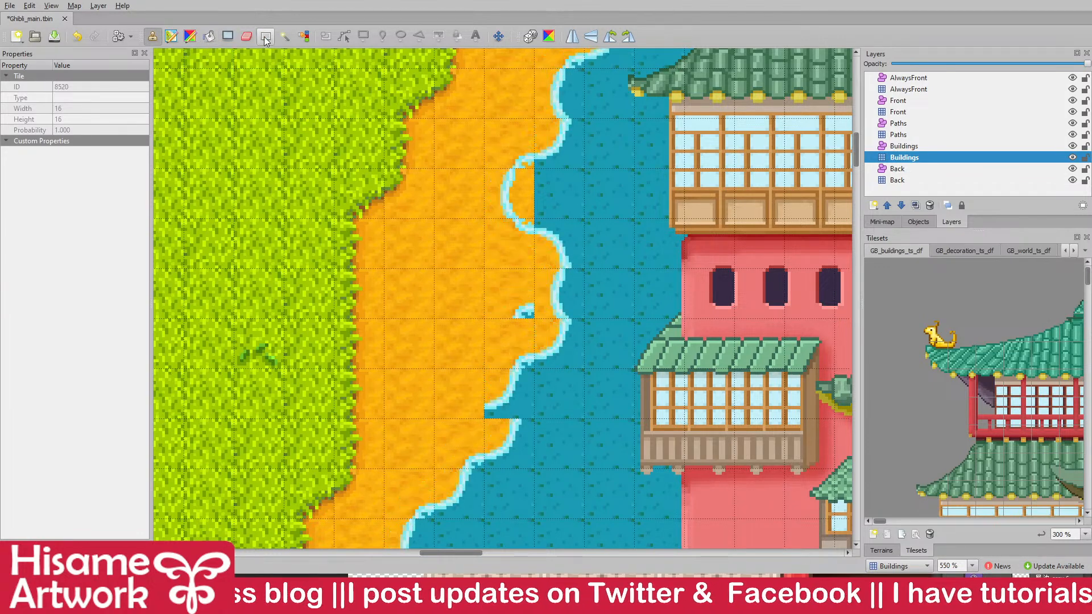
- Erase the leftover shoreline tile inside the sand bulge and copy a straight shoreline tile into the gap below the bulge
left_click(243, 38)
left_click(510, 301)
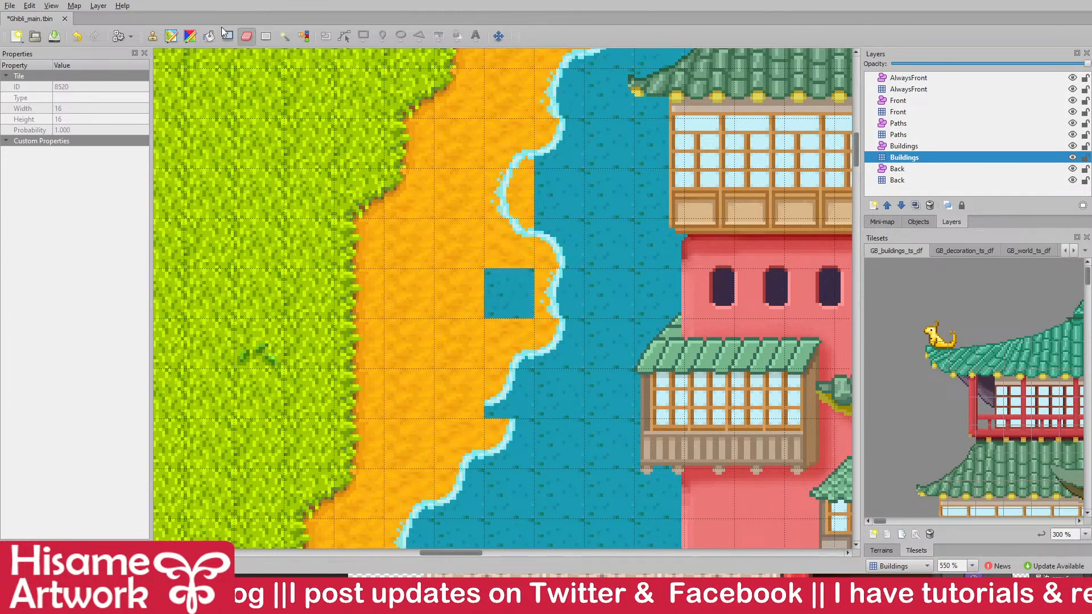
left_click(266, 36)
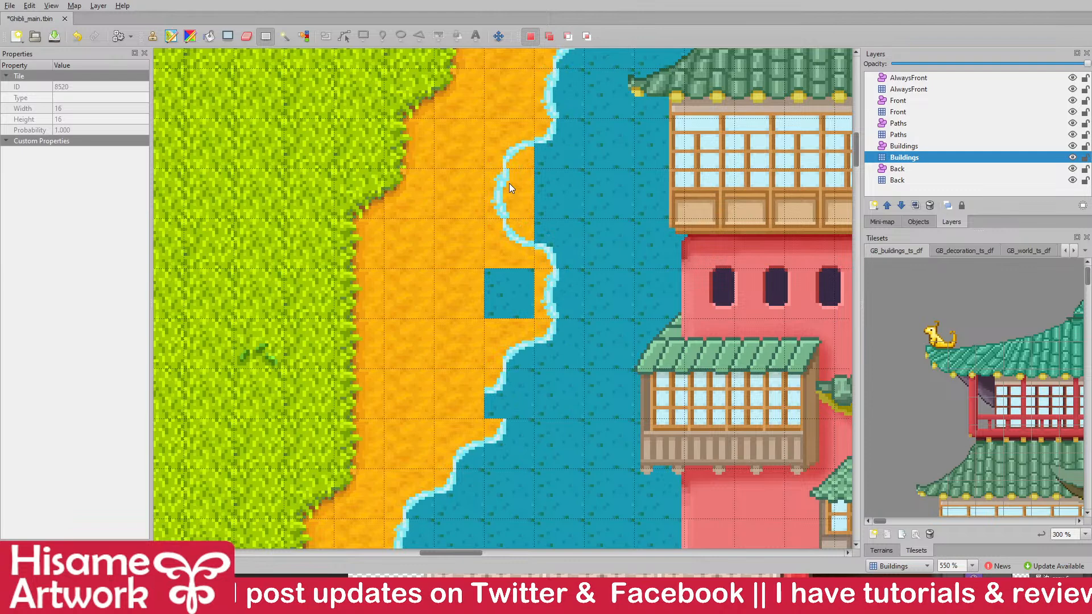
left_click_drag(512, 185, 531, 211)
key("ctrl+c")
key("ctrl+v")
left_click(516, 387)
left_click(266, 36)
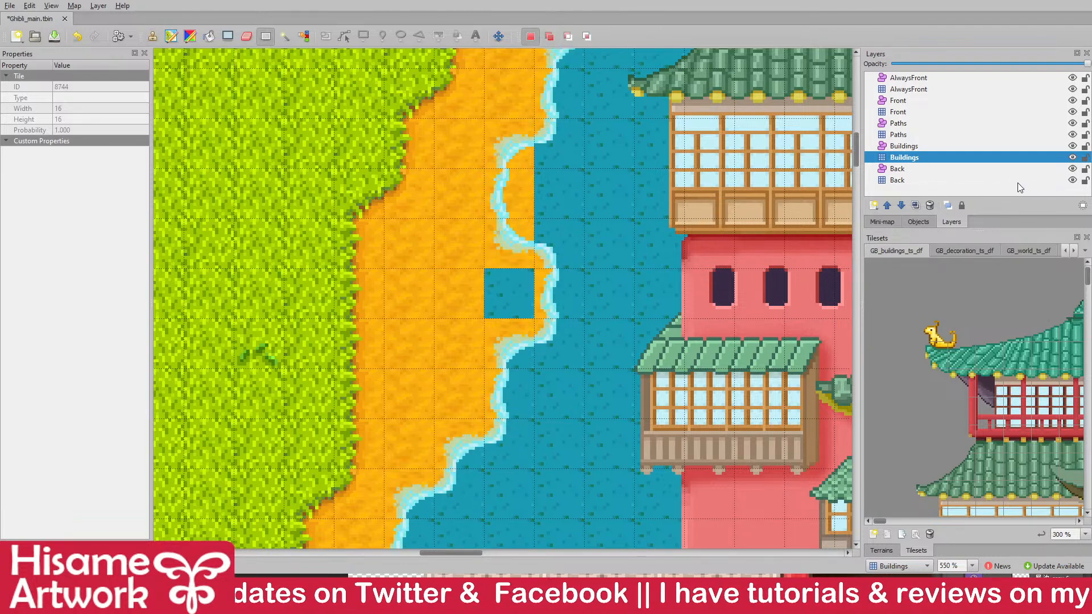
- Copy a sand tile on the Back layer and stamp it into the water hole inside the sand bulge
left_click(939, 179)
mouse_move(418, 231)
left_mouse_down()
mouse_move(442, 247)
mouse_move(423, 249)
left_mouse_up()
key("ctrl+c")
key("ctrl+v")
left_click(512, 289)
scroll(526, 400, "down", 3)
scroll(568, 418, "up", 1)
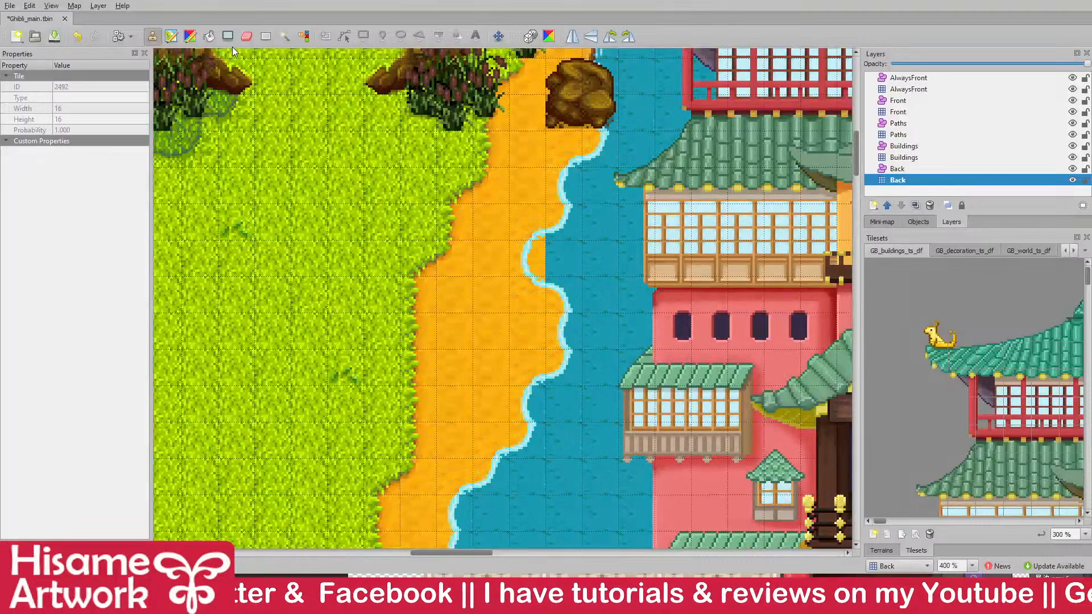
- Copy two stacked water tiles on the Back layer, stamp them over the sand strip in the cove, and save the map
left_click(266, 37)
left_click_drag(595, 268, 599, 302)
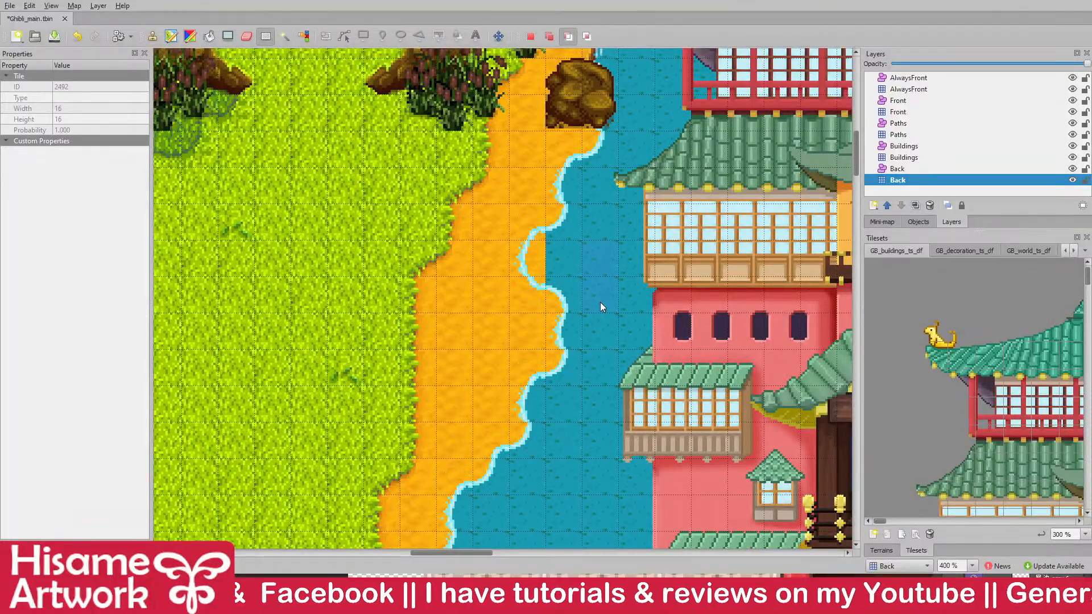
key("ctrl+c")
key("ctrl+v")
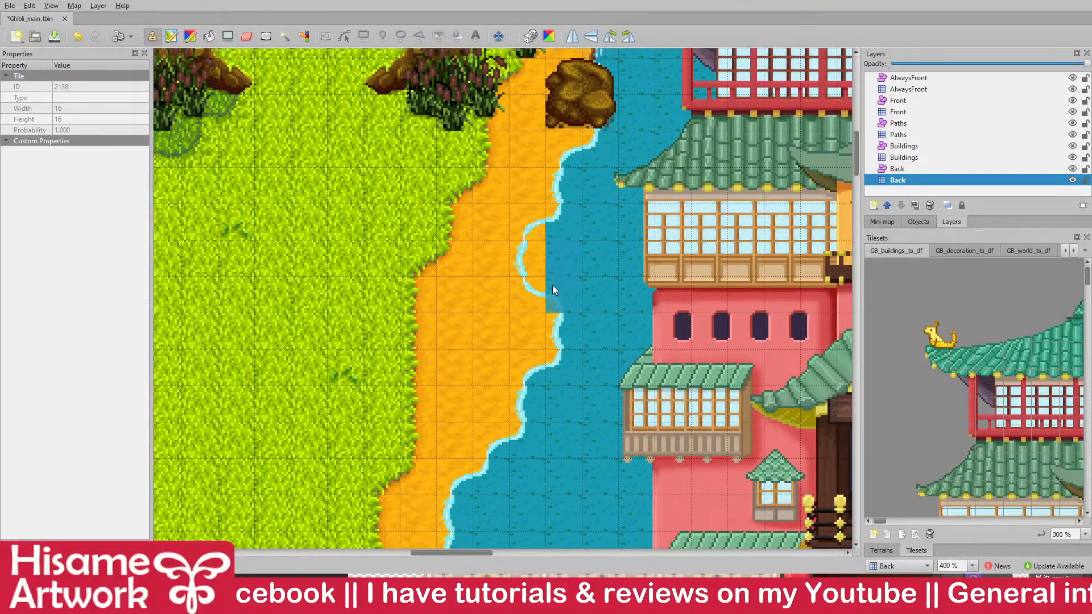
left_click(538, 301)
left_click(266, 37)
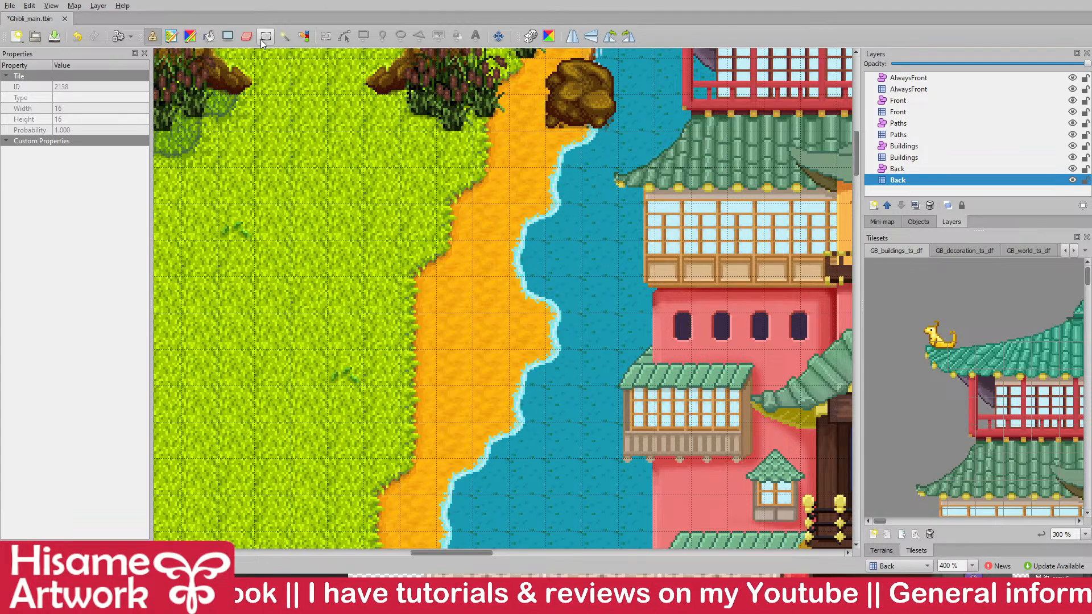
key("ctrl+s")
- Examine the reshaped shoreline beside the bathhouse from different distances
scroll(472, 476, "down", 3)
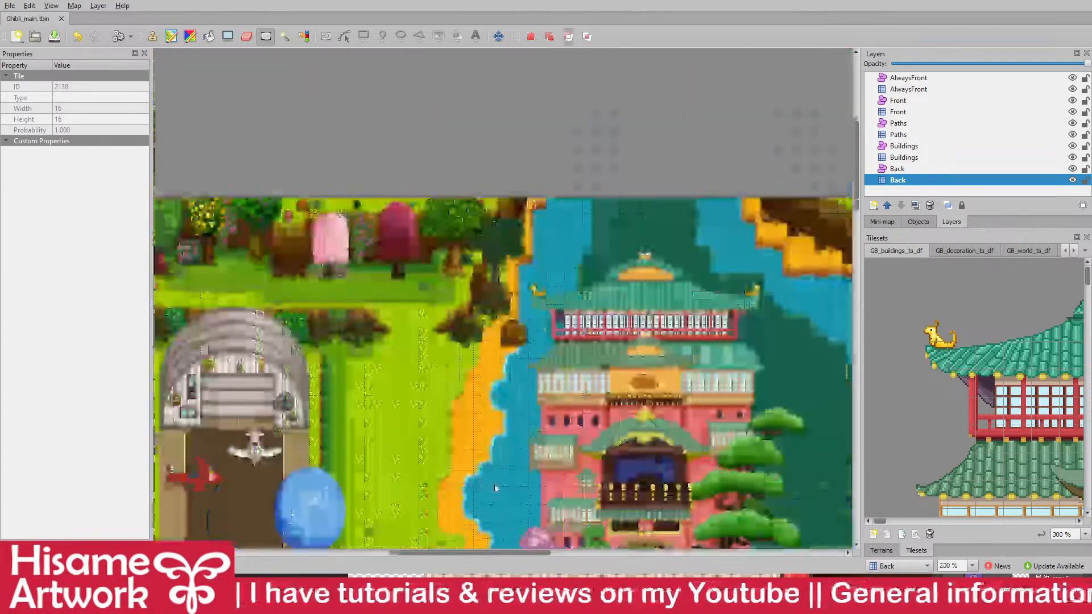
scroll(515, 282, "up", 2)
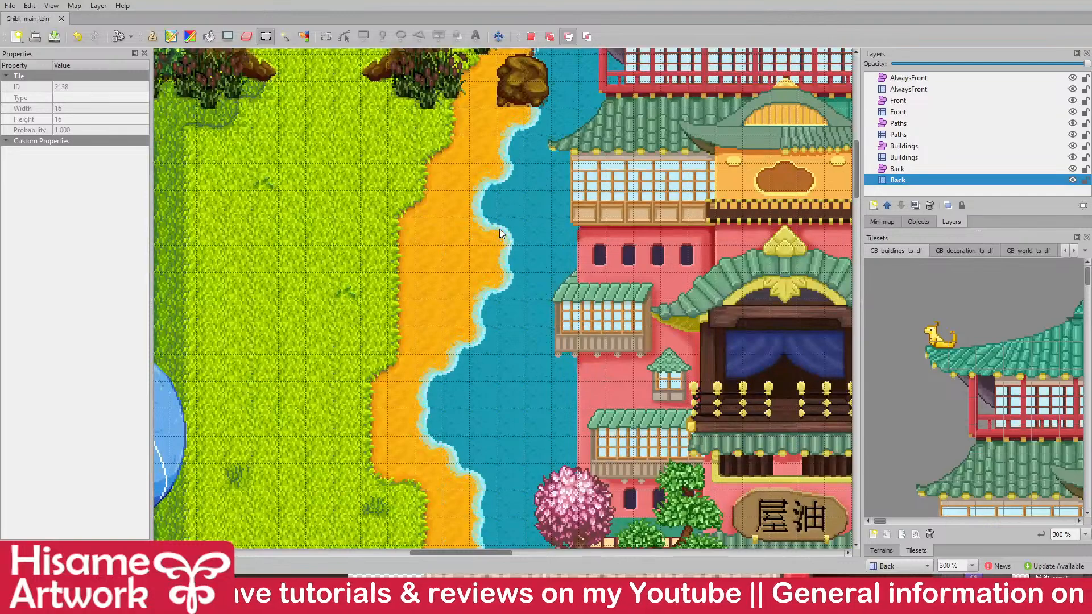
scroll(497, 239, "up", 1)
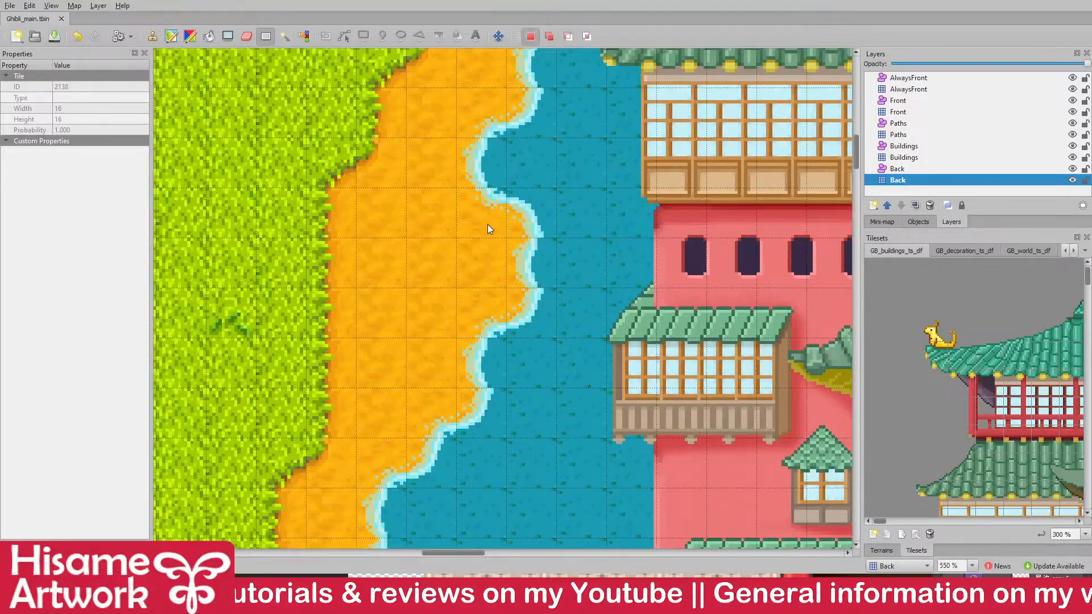
scroll(537, 279, "down", 1)
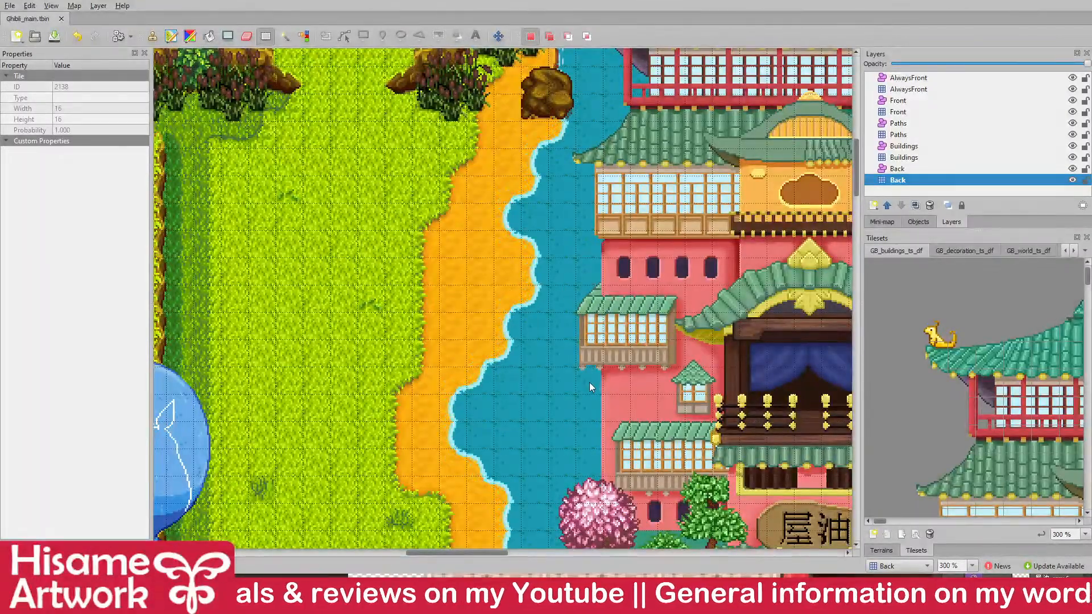
scroll(589, 383, "down", 3)
scroll(591, 386, "up", 4)
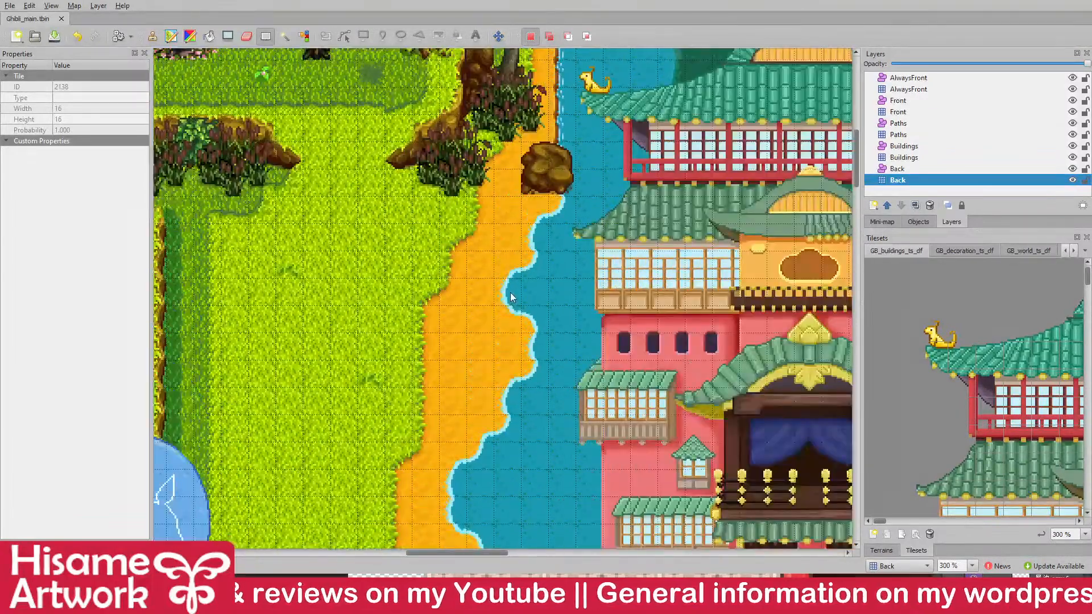
scroll(513, 379, "up", 3)
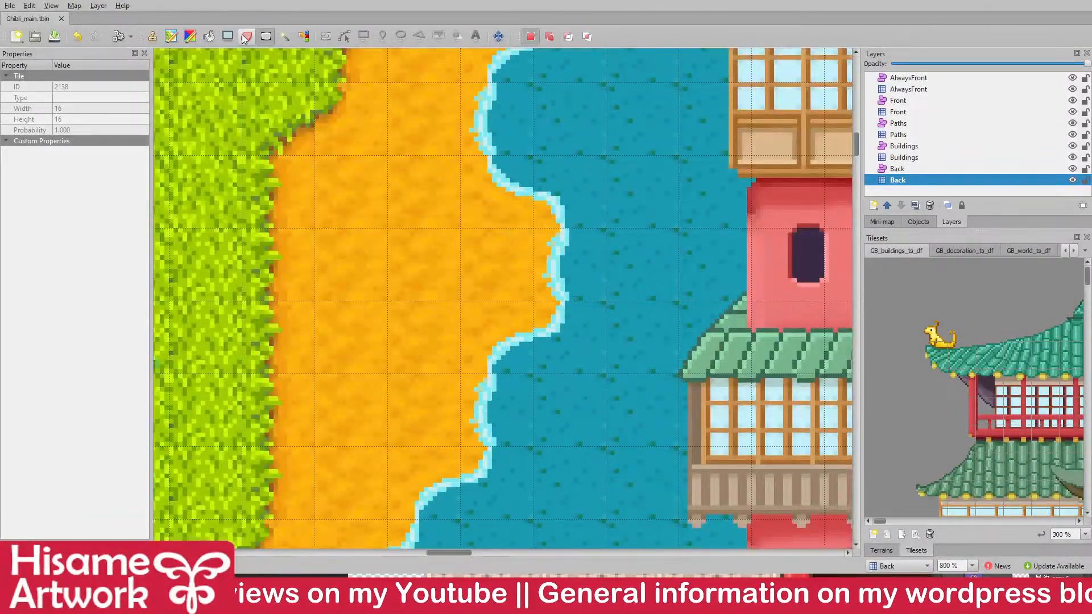
scroll(544, 384, "down", 2)
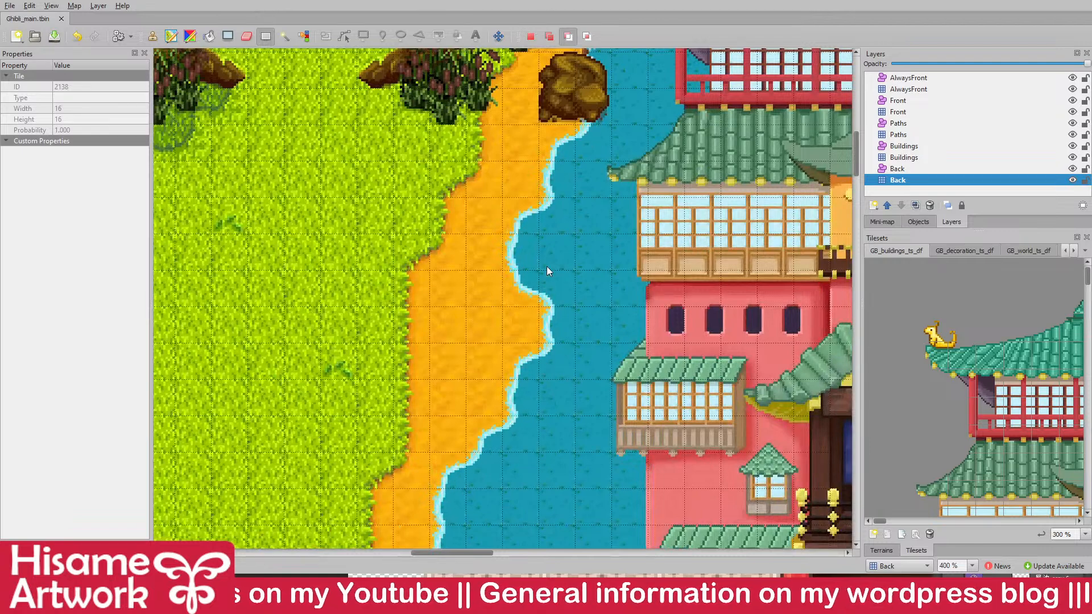
- Stamp the straight shoreline tile down from the cove on the Buildings layer and erase the protruding bulge tiles
scroll(547, 266, "up", 1)
left_click_drag(495, 438, 517, 442)
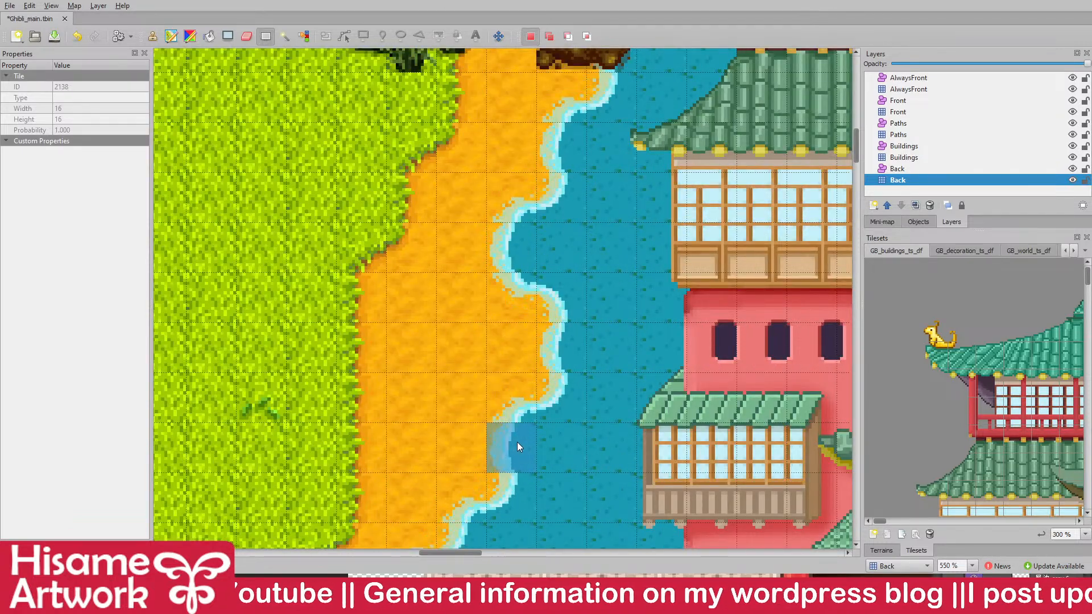
left_click(903, 157)
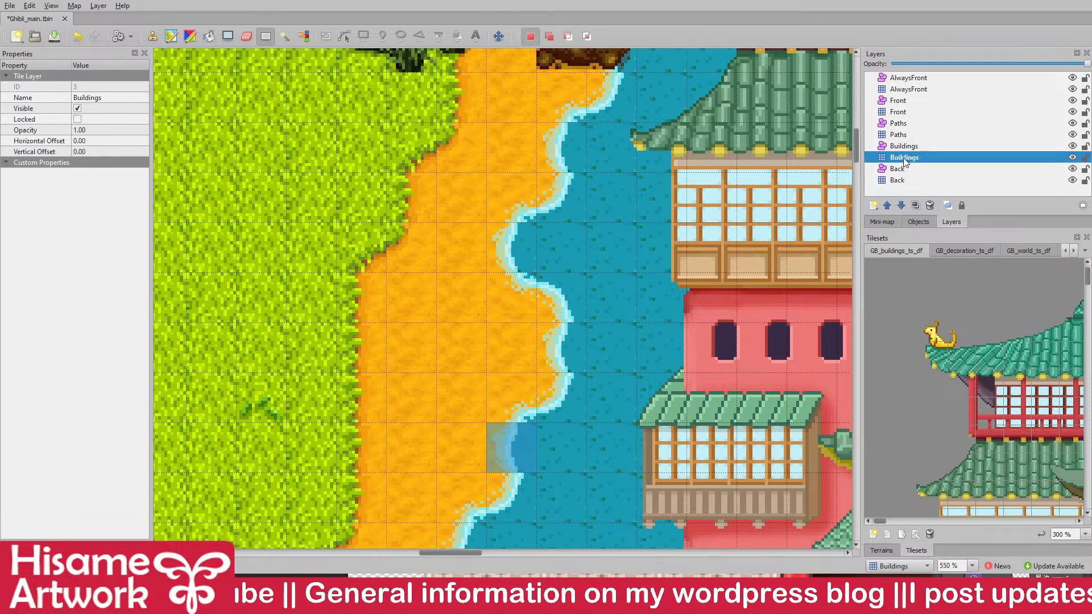
key("ctrl+v")
mouse_move(527, 333)
left_mouse_down()
mouse_move(524, 301)
mouse_move(531, 409)
left_mouse_up()
left_click(246, 36)
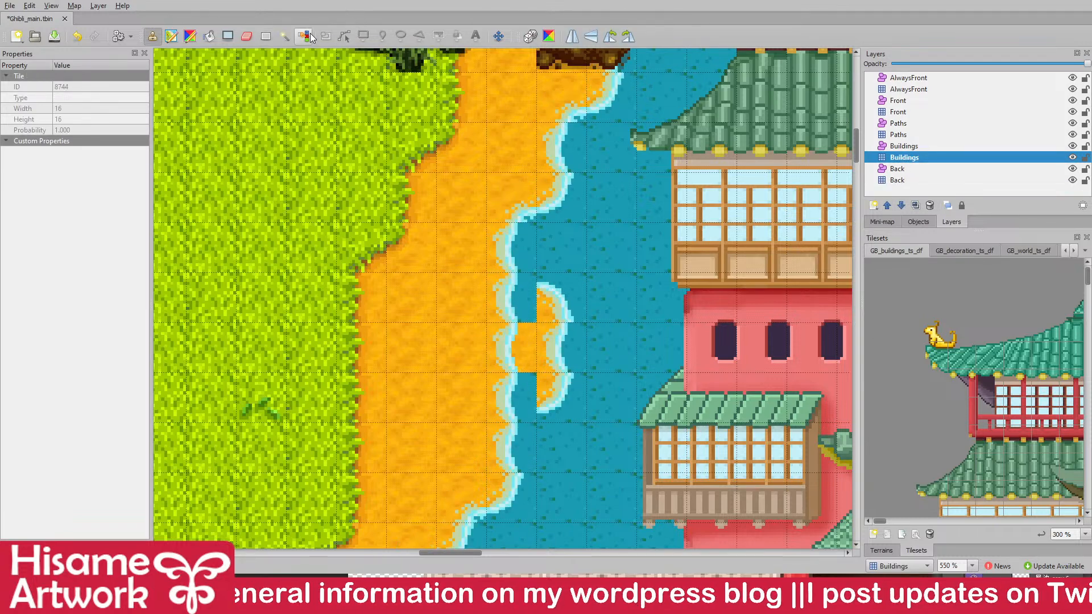
left_click_drag(536, 303, 561, 400)
- Cut the 2x2 shoreline corner block above the straight stretch and paste it two tiles lower
left_click(265, 35)
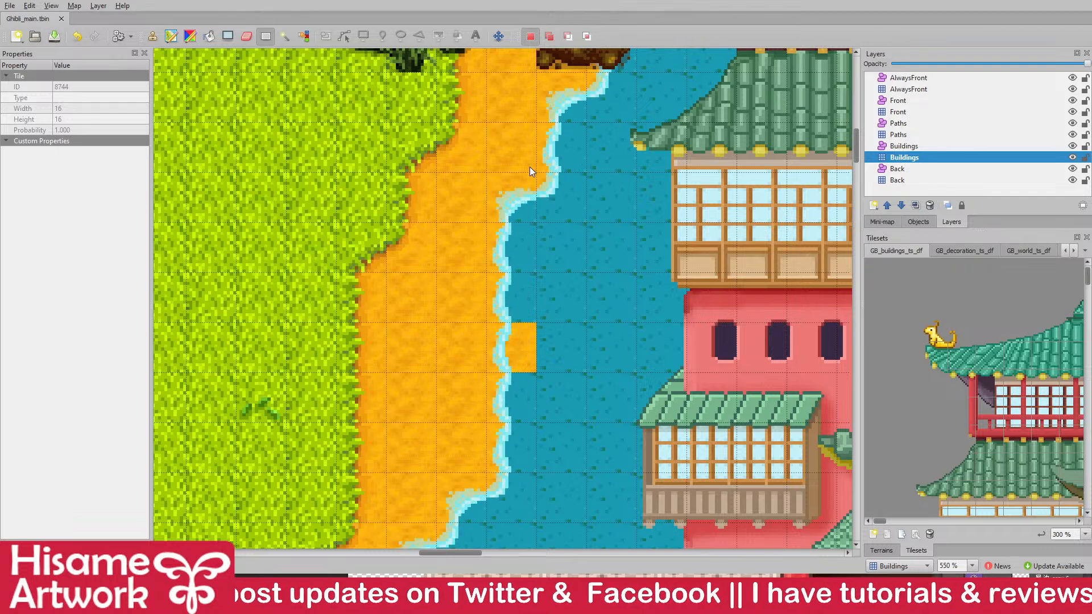
left_click(566, 240)
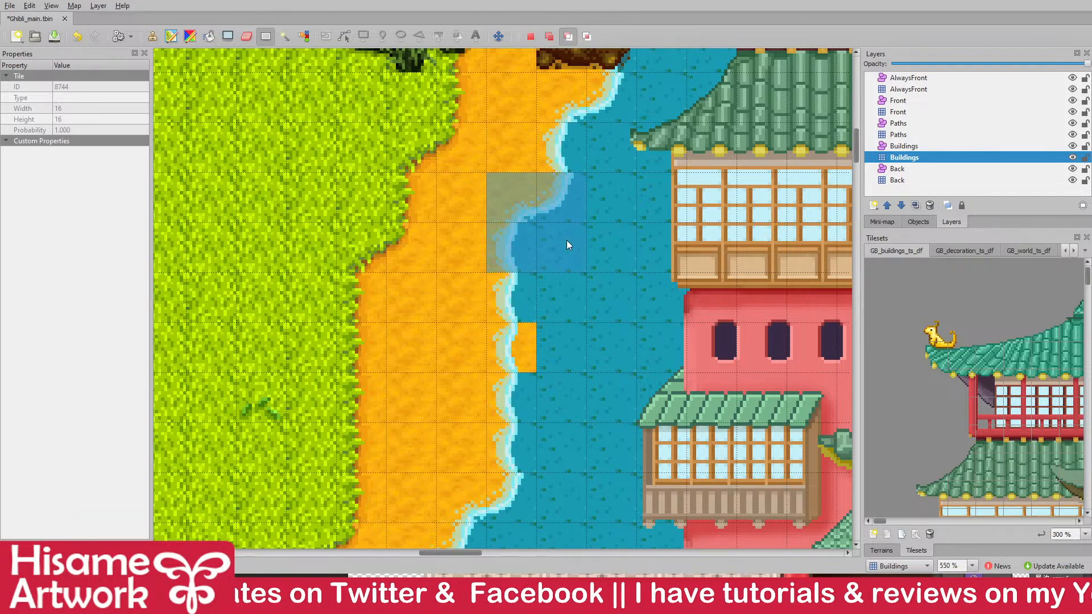
key("ctrl+v")
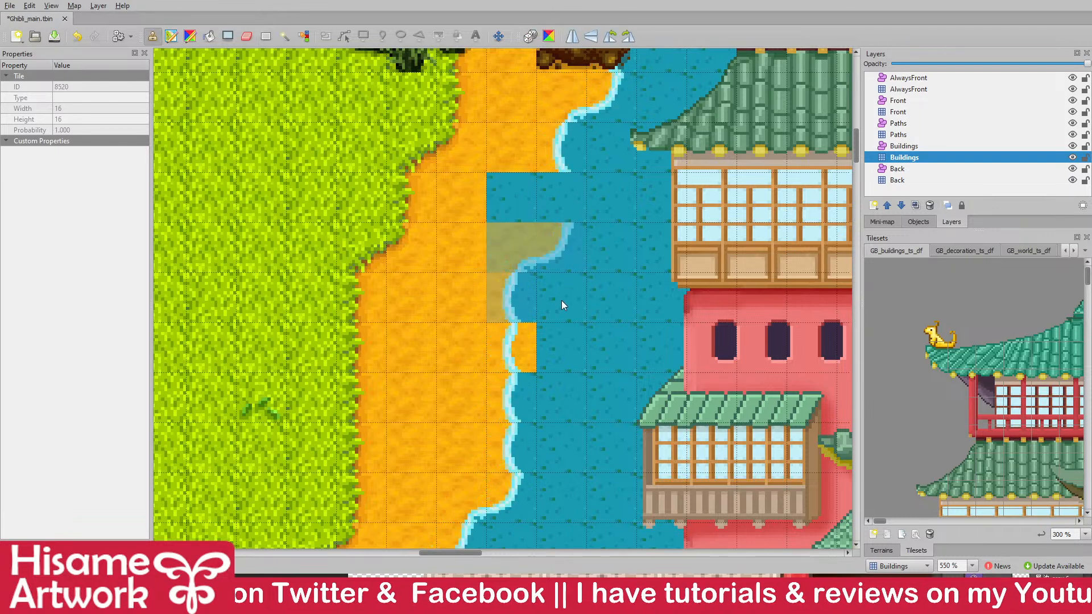
left_click(556, 350)
- Copy a straight shoreline tile and stamp it into the two-tile gap above the lowered corner
left_click(266, 36)
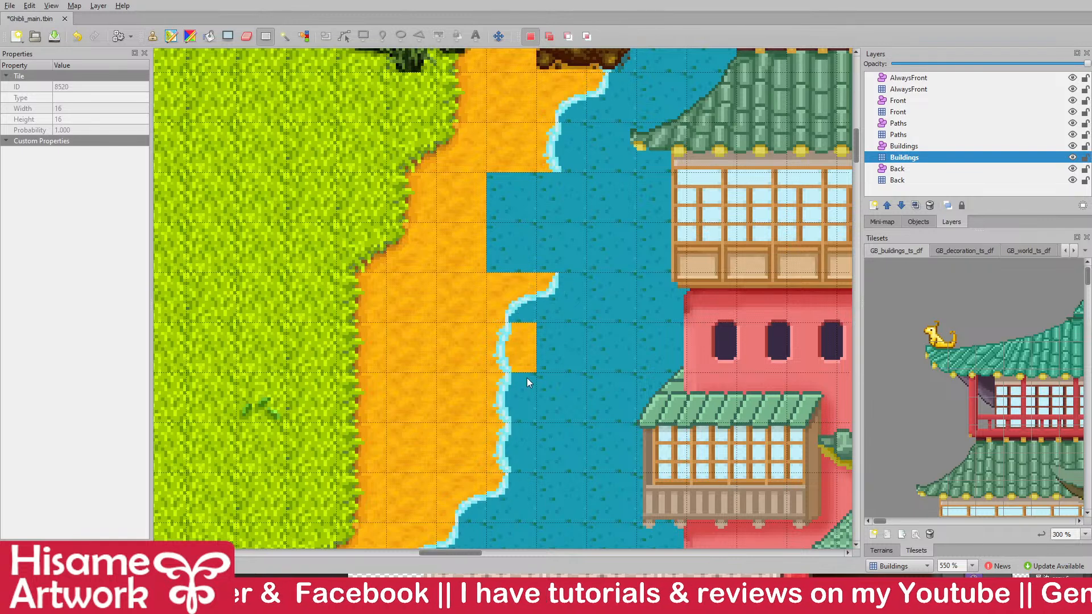
key("ctrl+x")
key("ctrl+v")
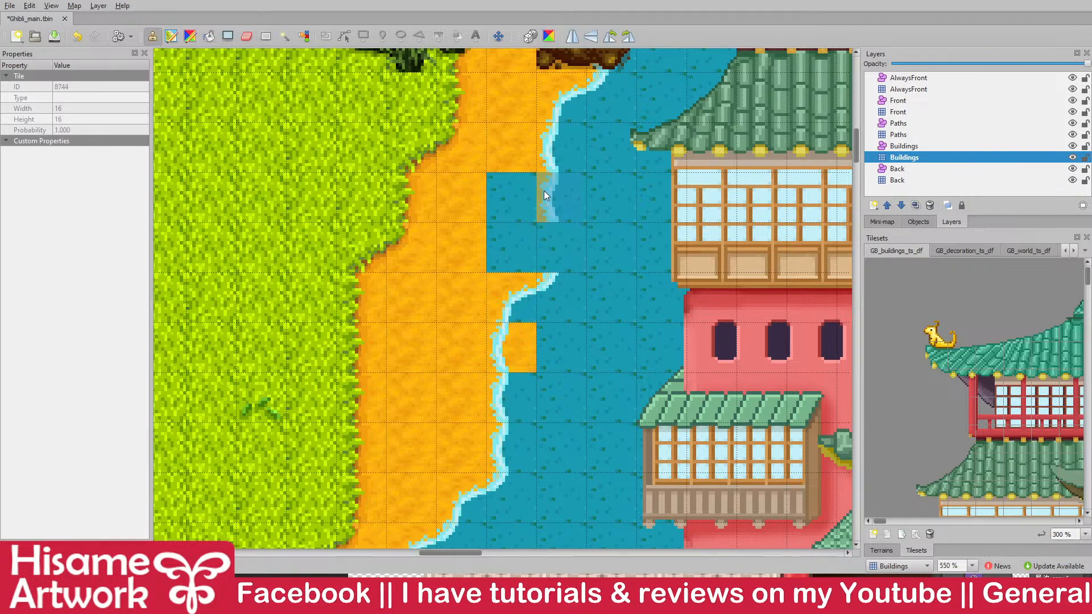
left_click_drag(542, 261, 565, 182)
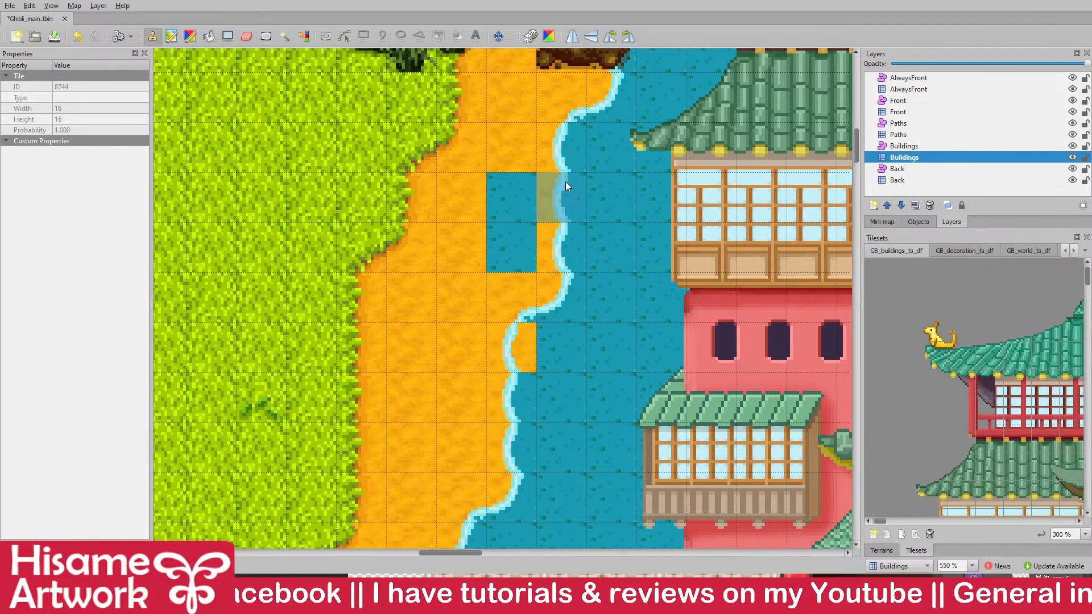
- Copy a sand tile on the Back layer and fill the two water holes behind the new straight shoreline
left_click(266, 36)
left_click(915, 180)
left_click(519, 148)
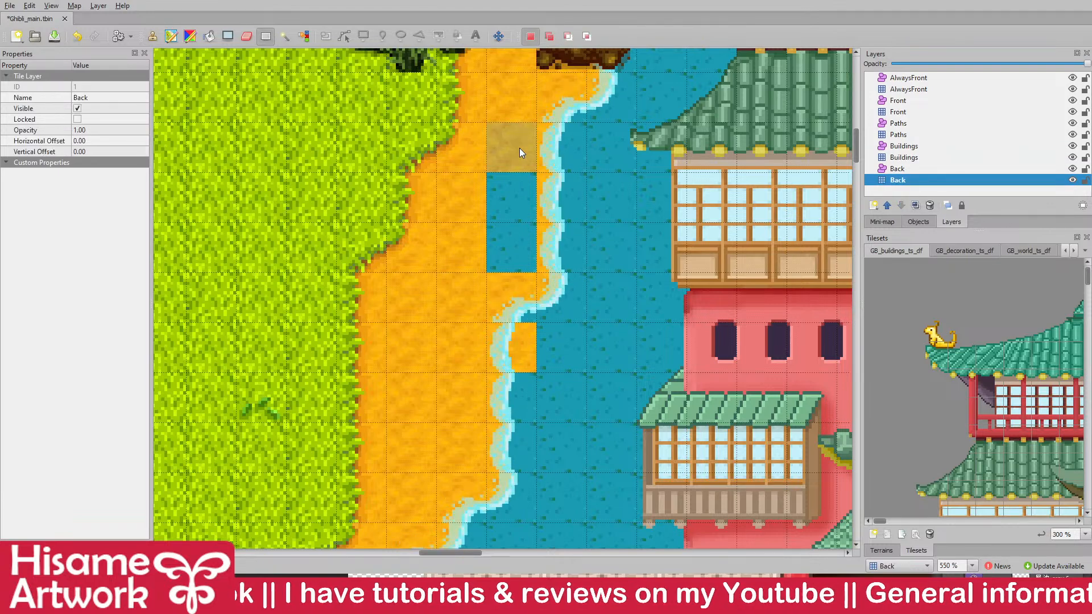
key("ctrl+c")
key("ctrl+v")
left_click_drag(523, 179, 506, 262)
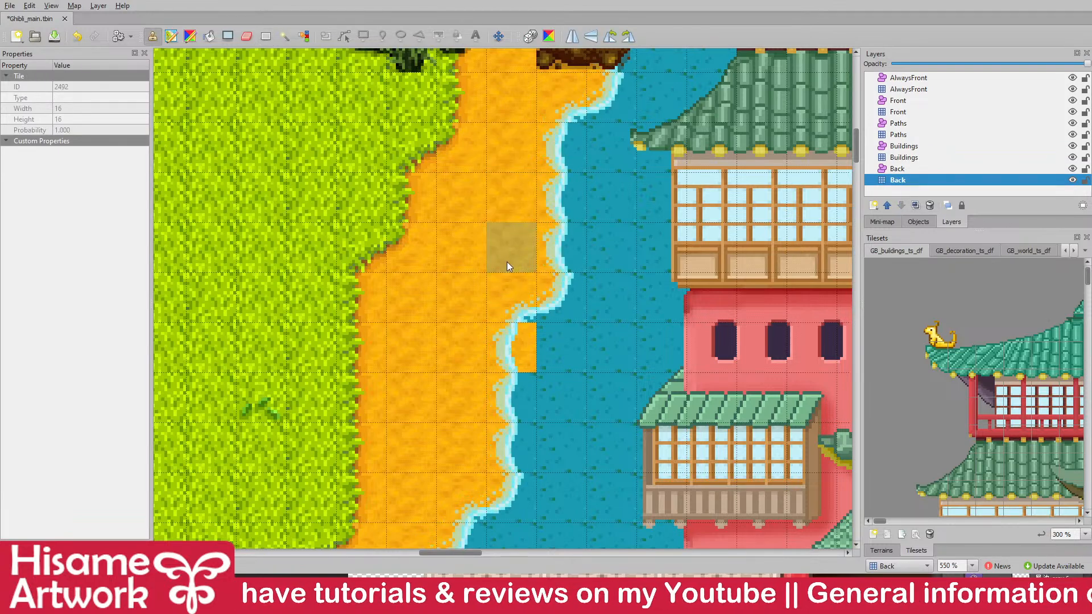
- Copy a water tile on the Back layer, stamp it over the sand patch outside the shoreline, and save the map
left_click(265, 37)
left_click_drag(560, 302, 571, 359)
left_click(571, 360)
key("b")
right_click(609, 363)
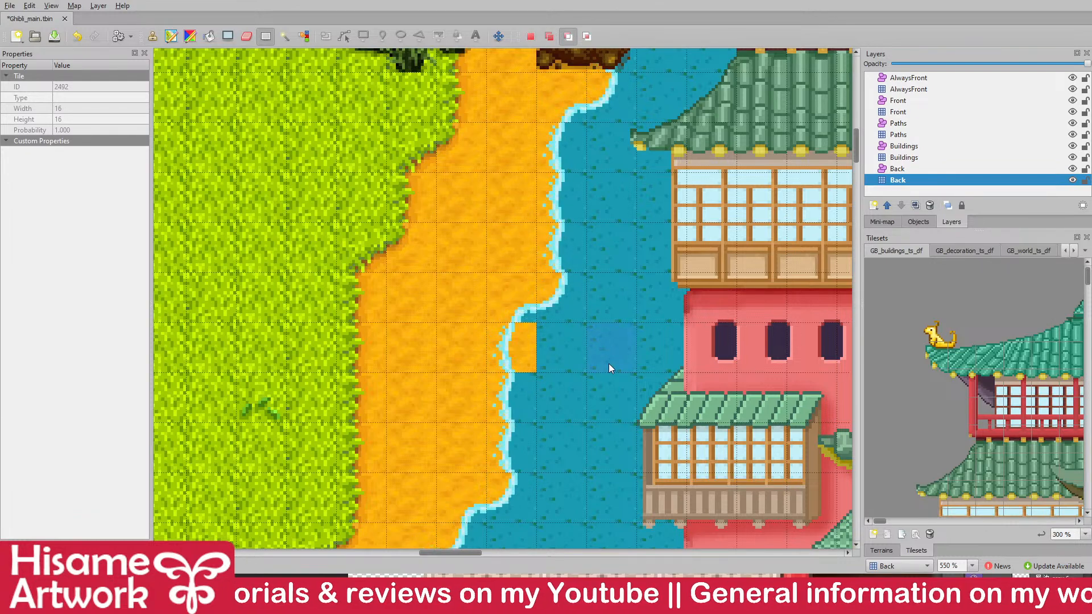
left_click(513, 362)
key("ctrl+s")
key("r")
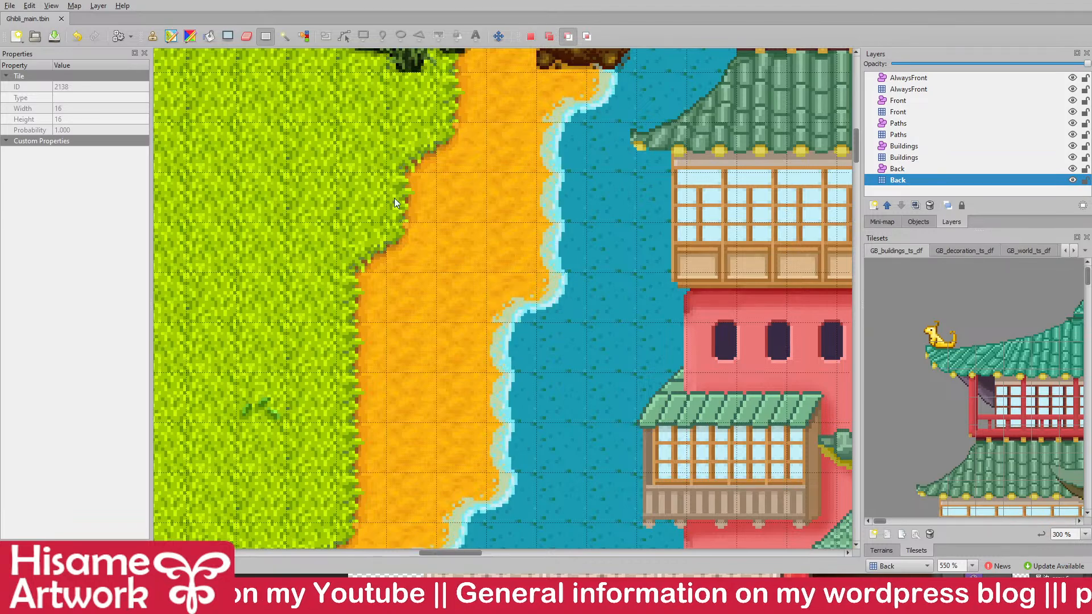
- Examine the reshaped shoreline and the bathhouse's surroundings across the map at several zoom levels
scroll(569, 337, "down", 4)
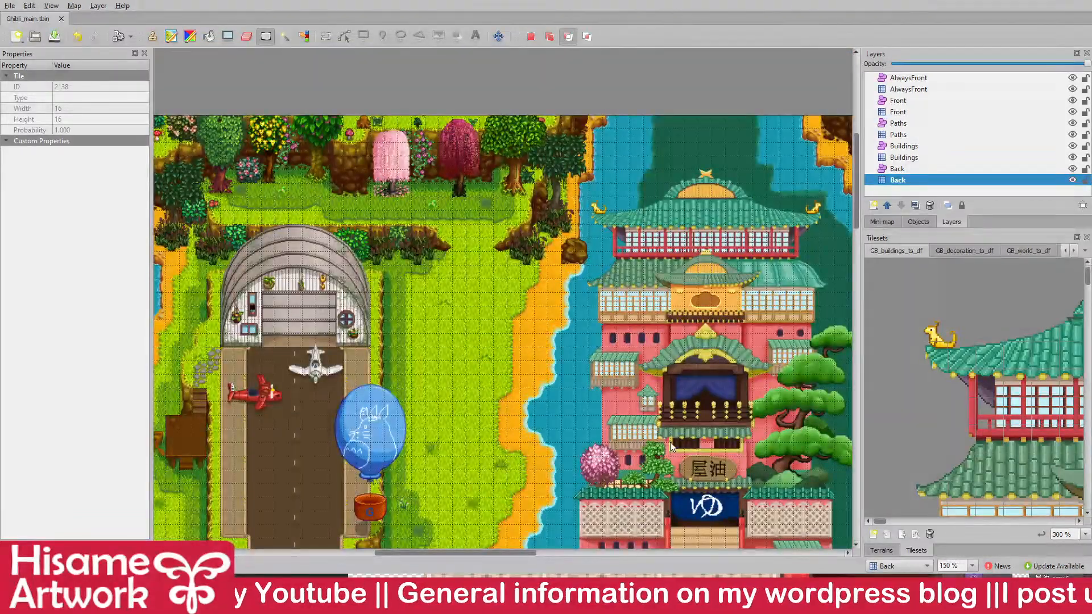
scroll(593, 383, "up", 2)
left_click(265, 37)
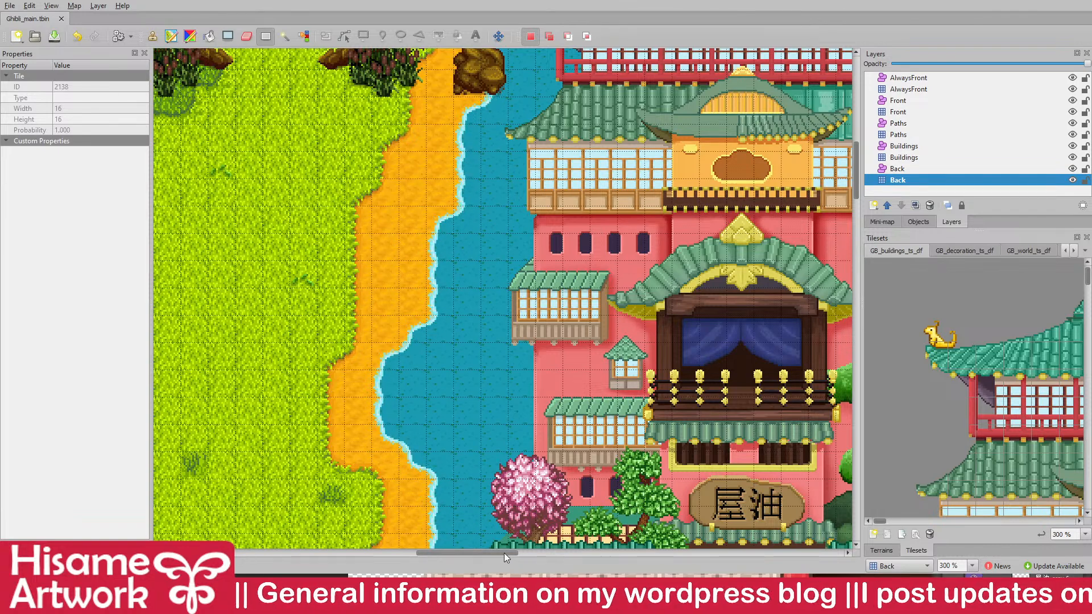
left_click_drag(505, 553, 519, 551)
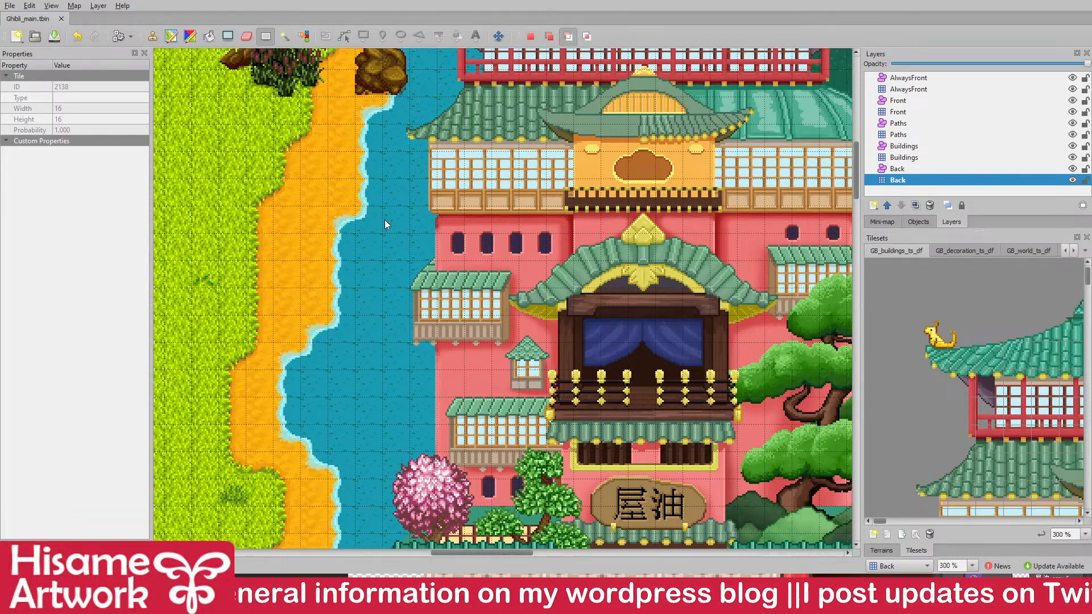
scroll(332, 256, "right", 2)
scroll(332, 256, "right", 2)
scroll(746, 306, "down", 2)
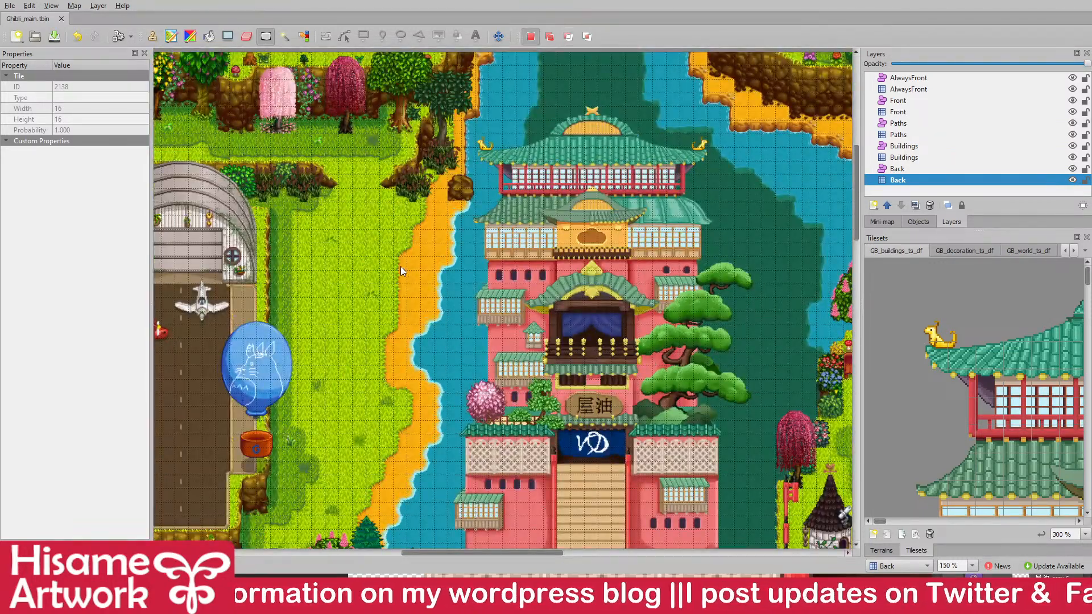
scroll(398, 260, "down", 1)
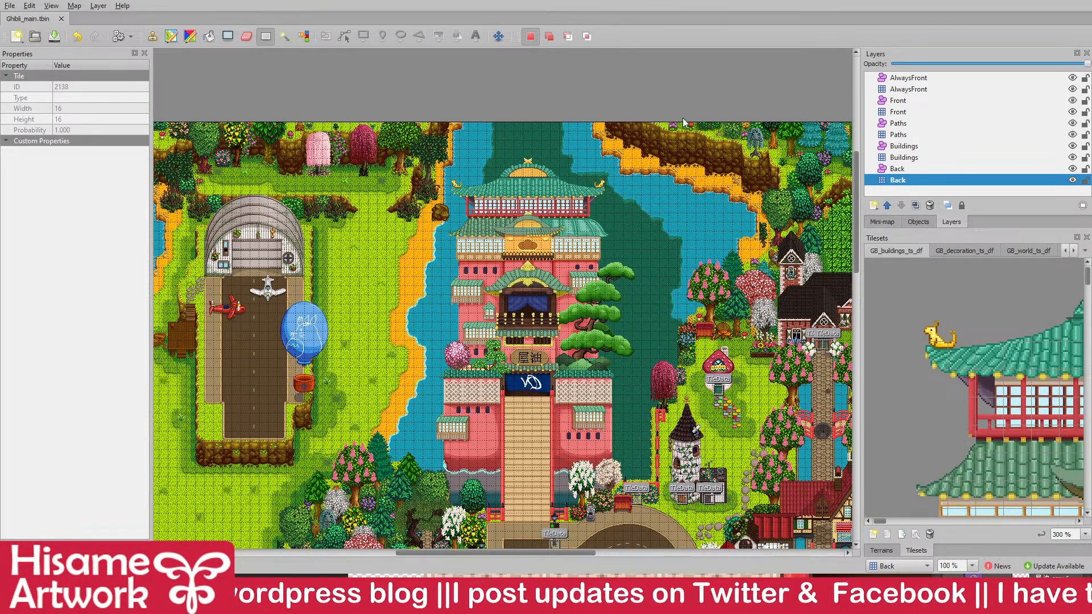
scroll(607, 261, "down", 3)
scroll(607, 262, "up", 2)
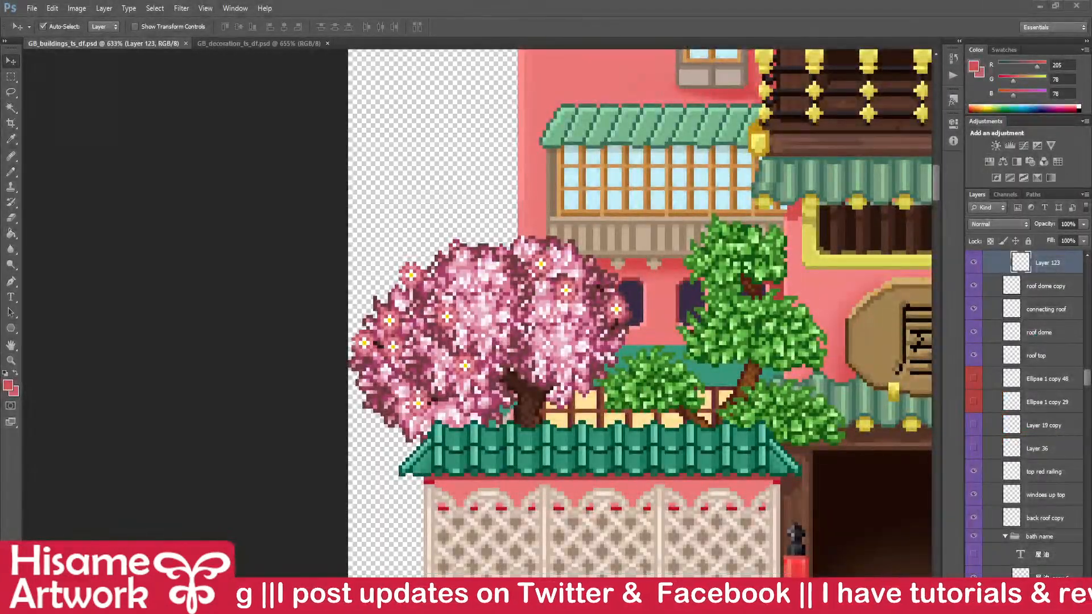
- Switch to GB_buildings_ts_df.psd in Photoshop and, on the roof top layer, pencil a sampled light-green highlight down the small dome roof's fifth tile
left_click(277, 241)
scroll(188, 395, "down", 5)
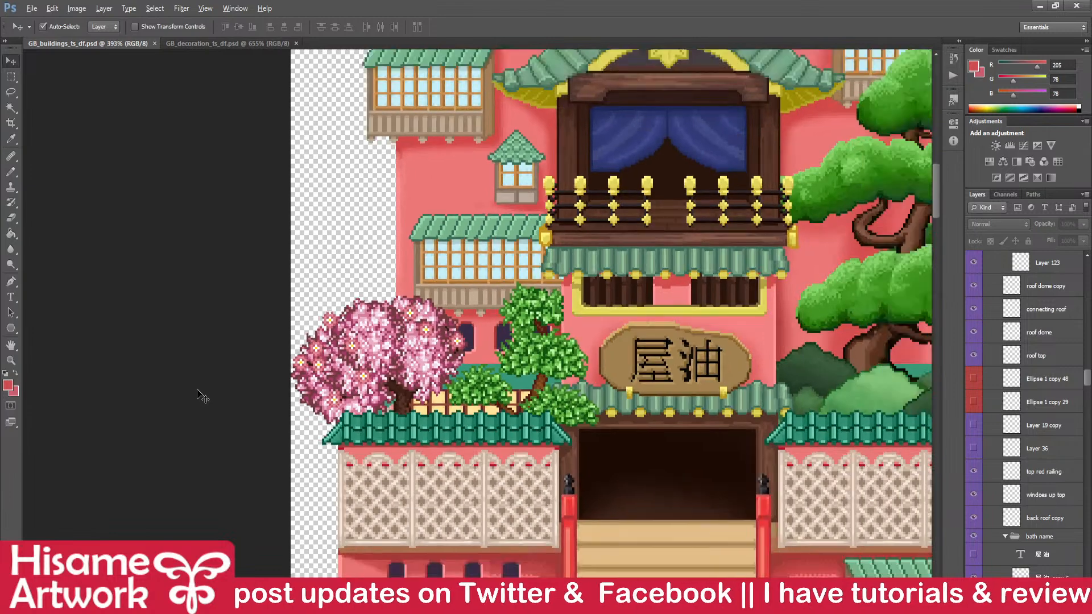
left_click_drag(538, 345, 486, 370)
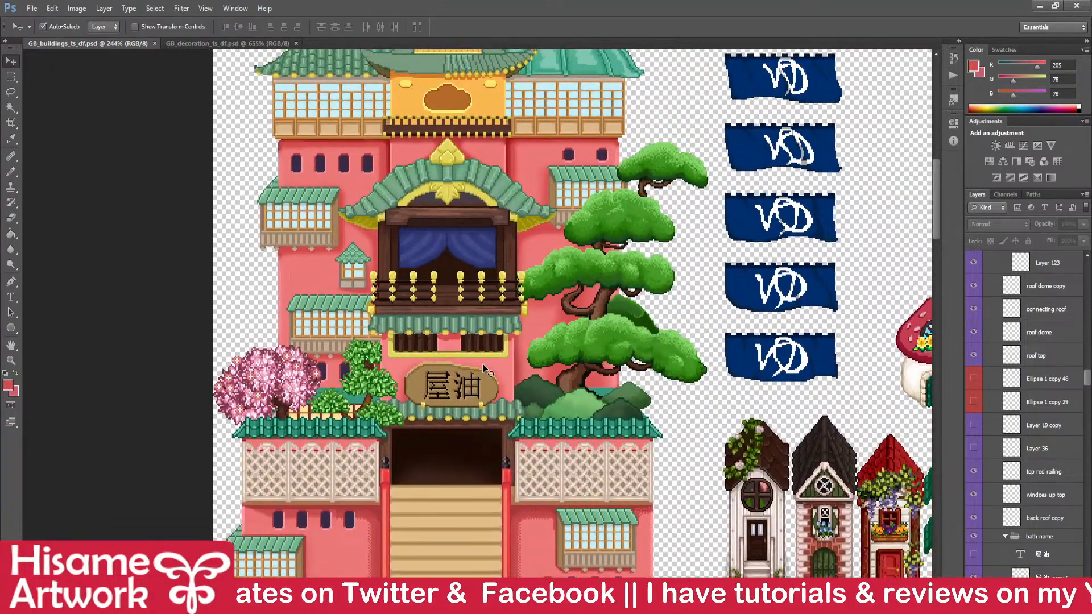
left_click_drag(492, 433, 559, 381)
left_click_drag(634, 330, 636, 534)
left_click_drag(569, 321, 576, 418)
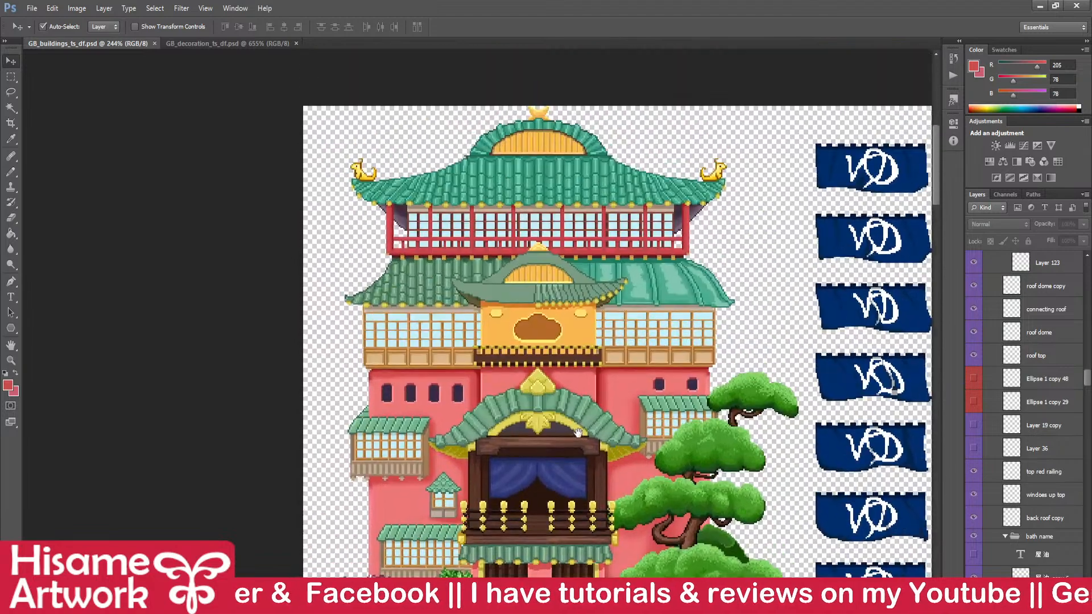
scroll(625, 411, "up", 8)
scroll(625, 411, "up", 6)
left_click(606, 418)
left_click(13, 175)
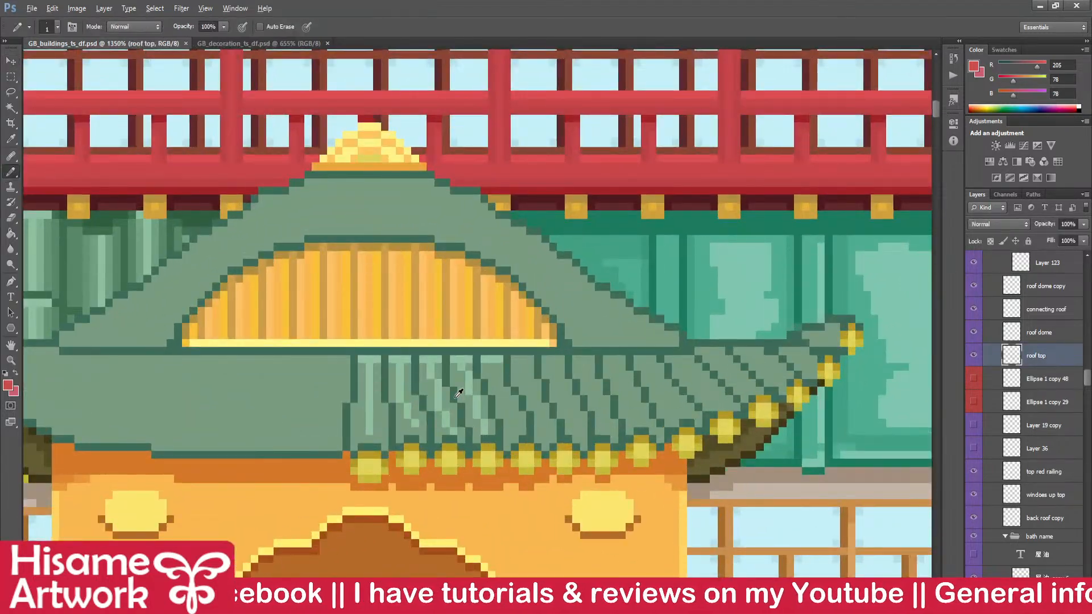
scroll(486, 386, "up", 3)
left_click(503, 343, "alt")
left_click(513, 352)
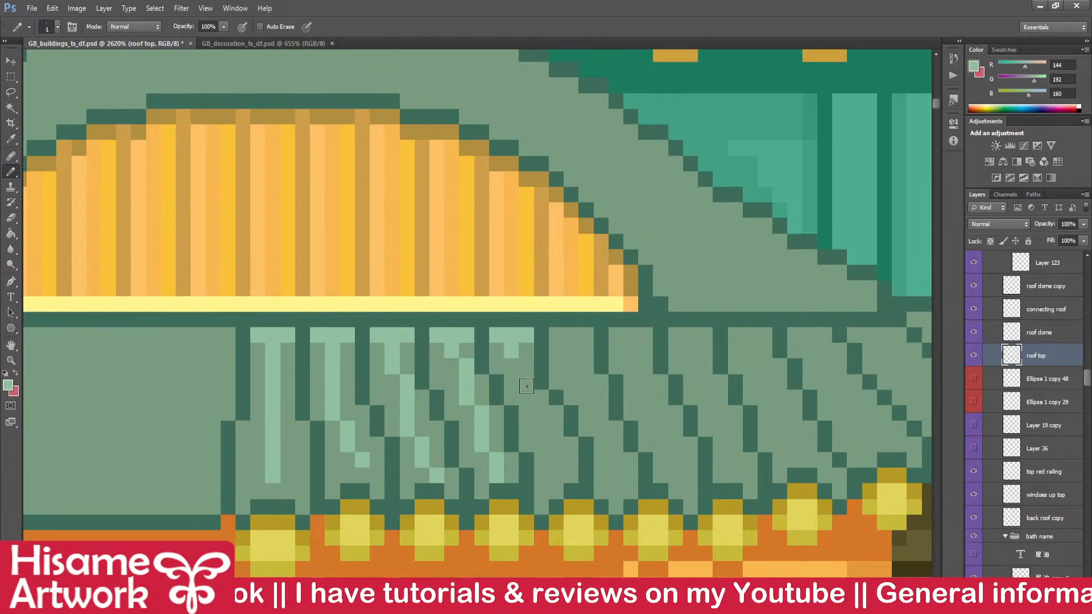
left_click(553, 433, "shift")
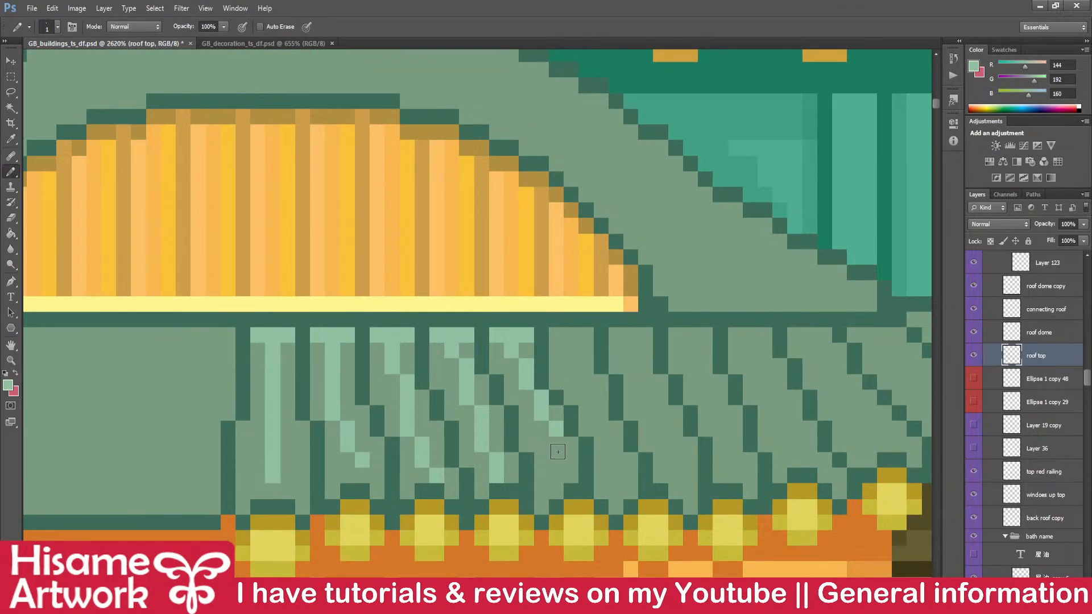
- Pencil a light-green highlight along the top and down the slanted edge of the sixth roof tile and save the document
left_click_drag(620, 475, 513, 408)
left_click_drag(453, 281, 478, 279)
left_click(523, 421, "shift")
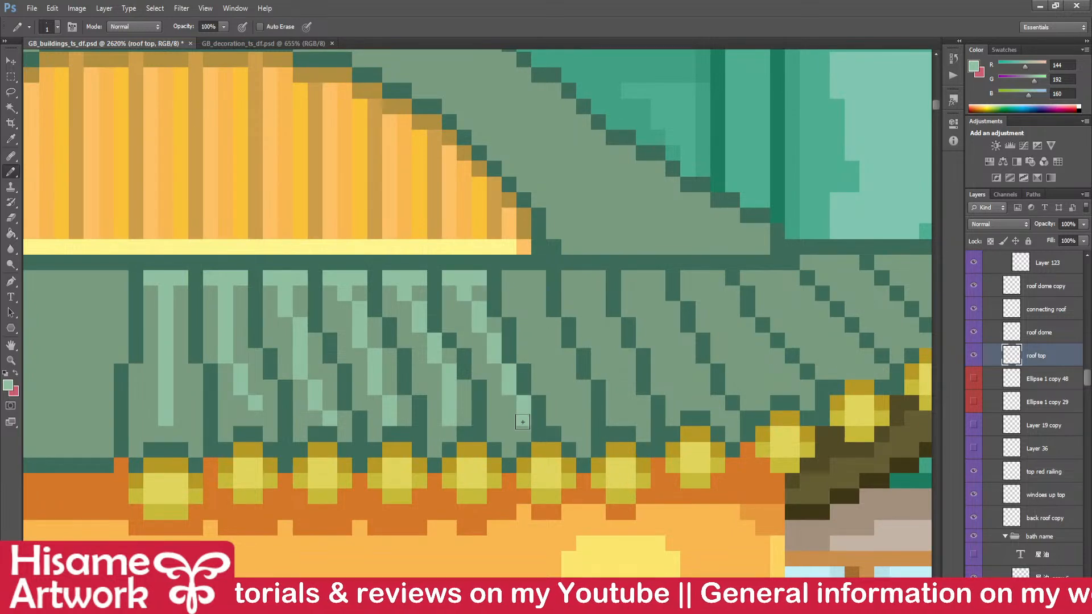
left_click_drag(563, 372, 502, 389)
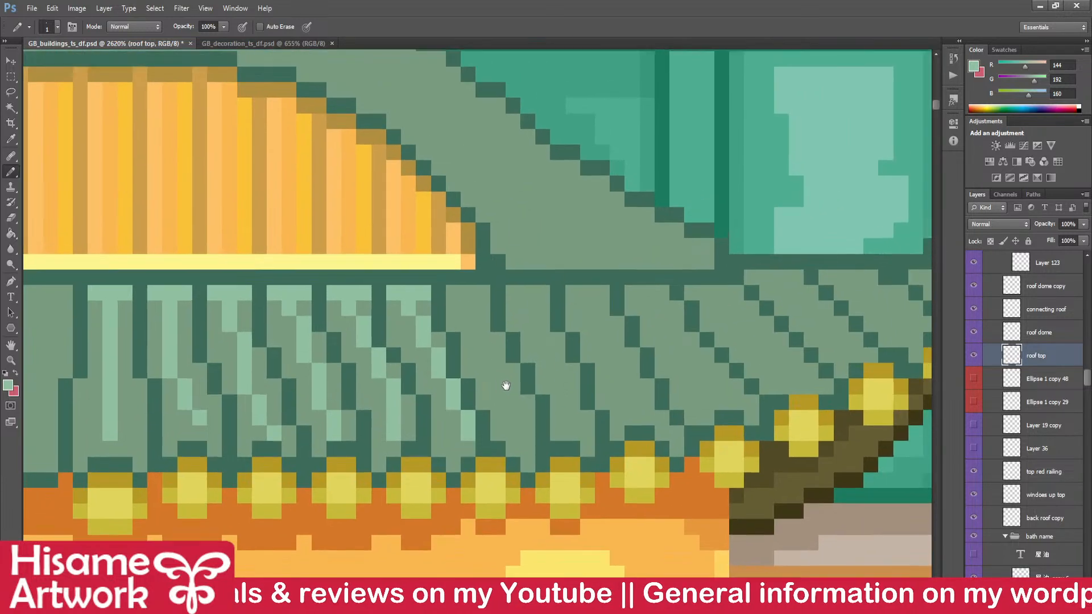
key("ctrl+s")
- Add the same light-green top and slanted highlight to the seventh roof tile and save the document
left_click_drag(448, 296, 477, 296)
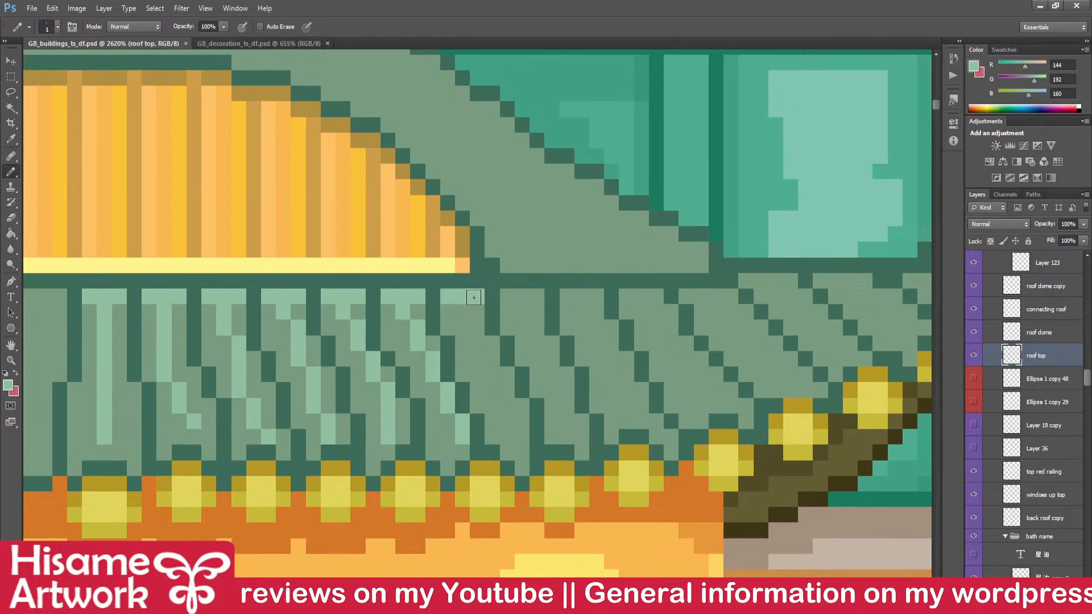
left_click(515, 421, "shift")
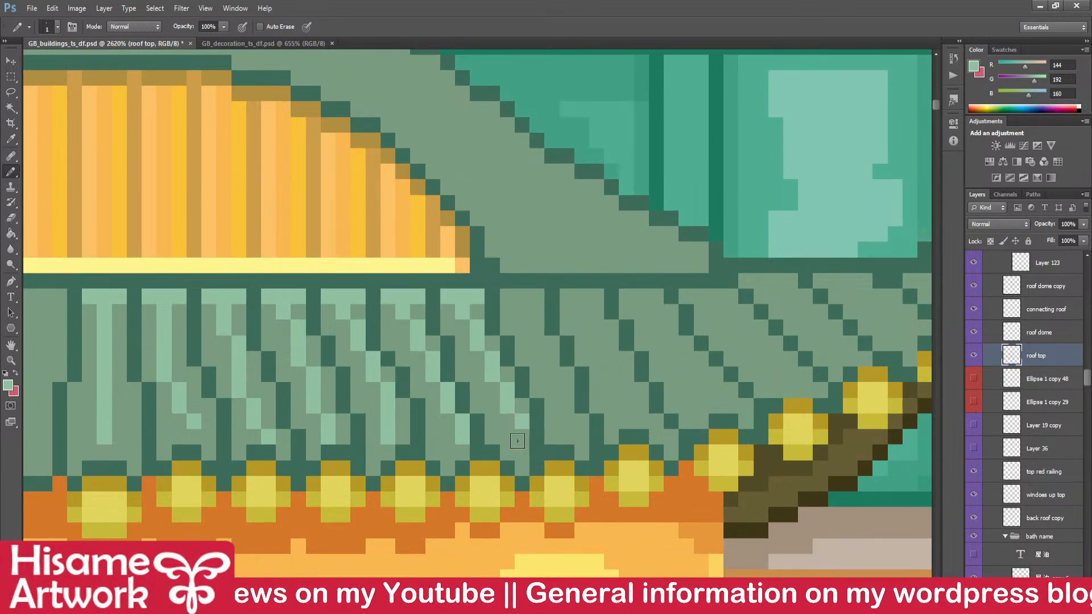
left_click(520, 437)
key("ctrl+s")
- Add a light-green highlight across the top and down the slope of the eighth roof tile and save
left_click_drag(506, 302, 534, 302)
left_click(524, 311)
left_click(569, 417, "shift")
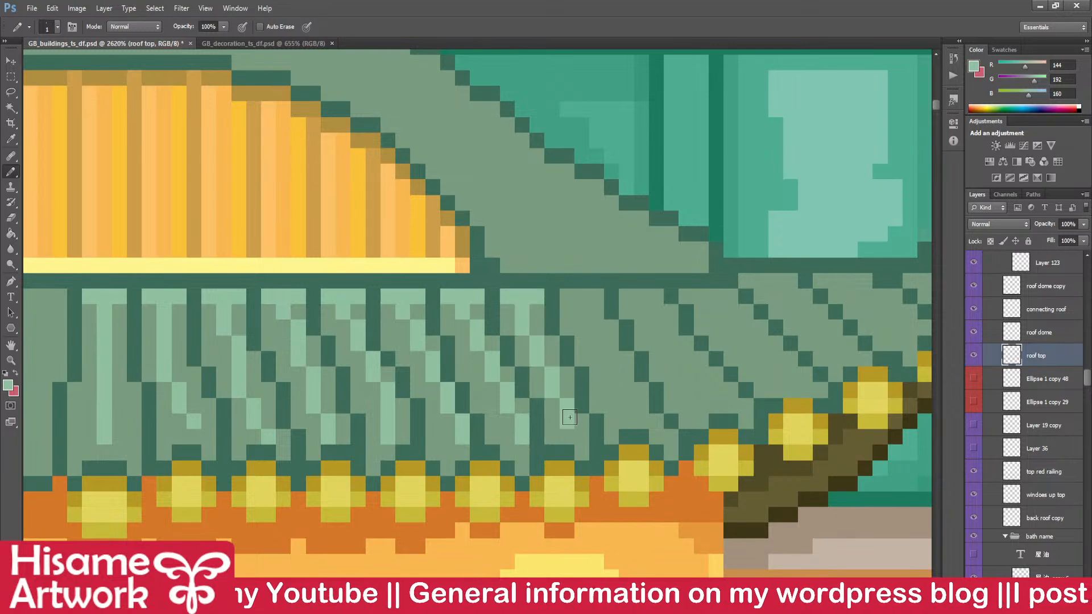
key("ctrl+s")
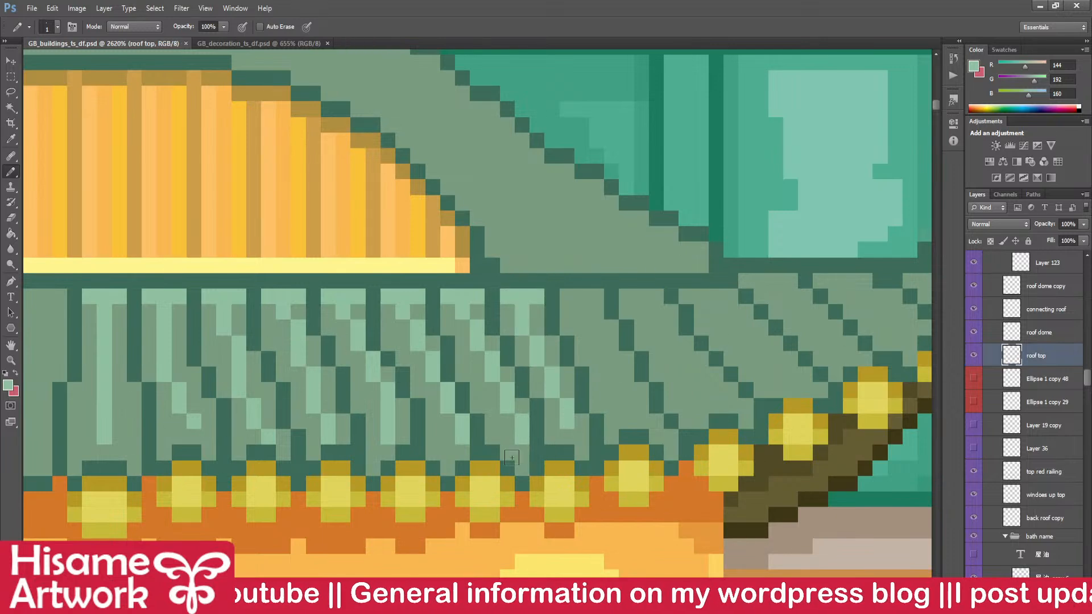
- Pencil the light-green highlight onto the ninth roof tile, add a short highlight across the eighth tile's base, and save
left_click_drag(587, 428, 516, 446)
left_click_drag(498, 318, 526, 319)
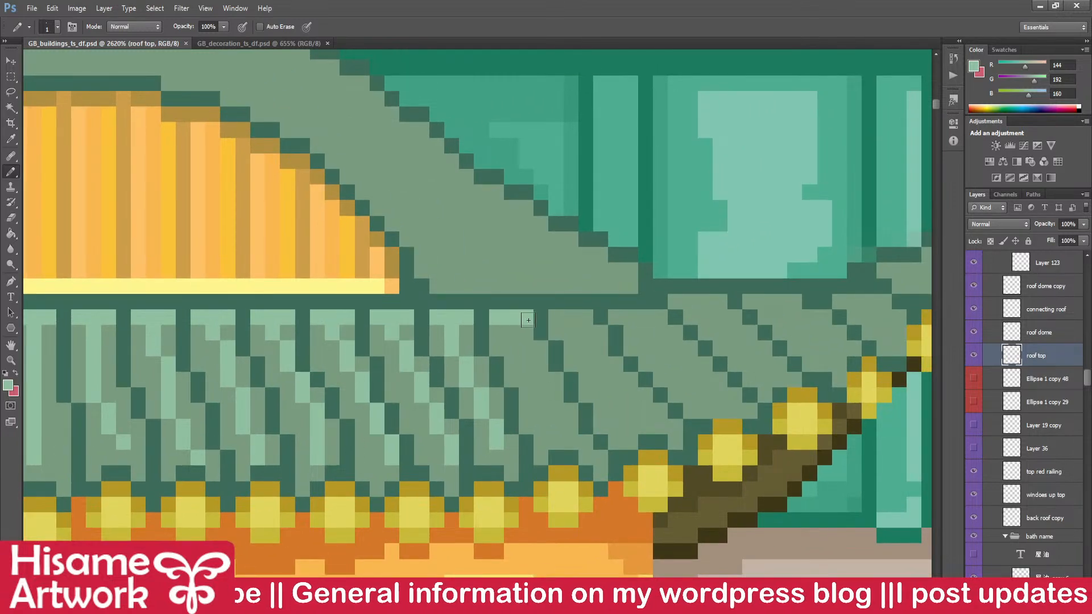
left_click(513, 334)
left_click(576, 441, "shift")
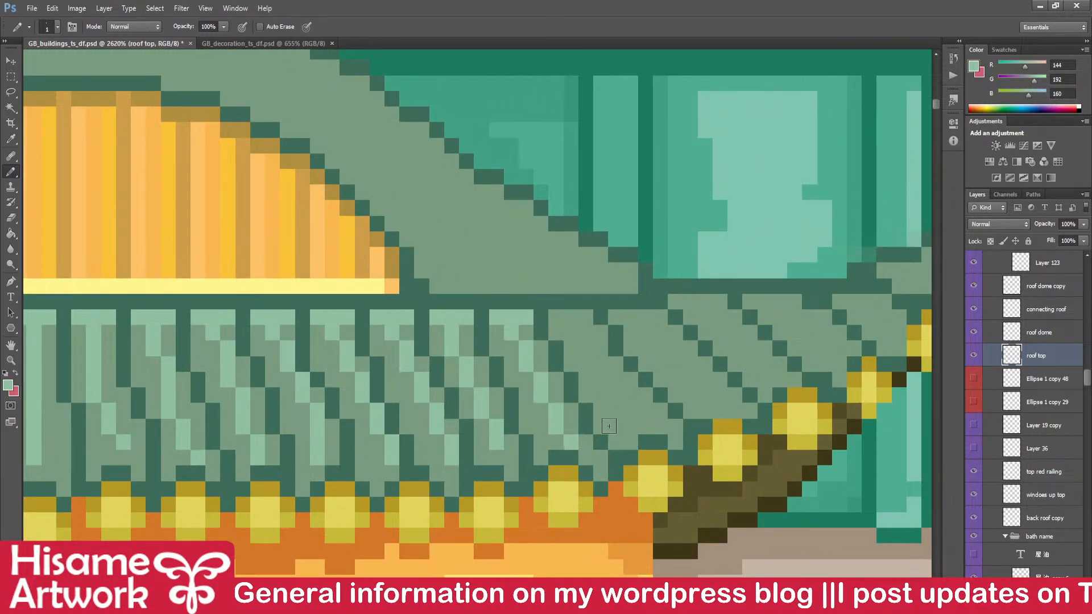
key("ctrl+s")
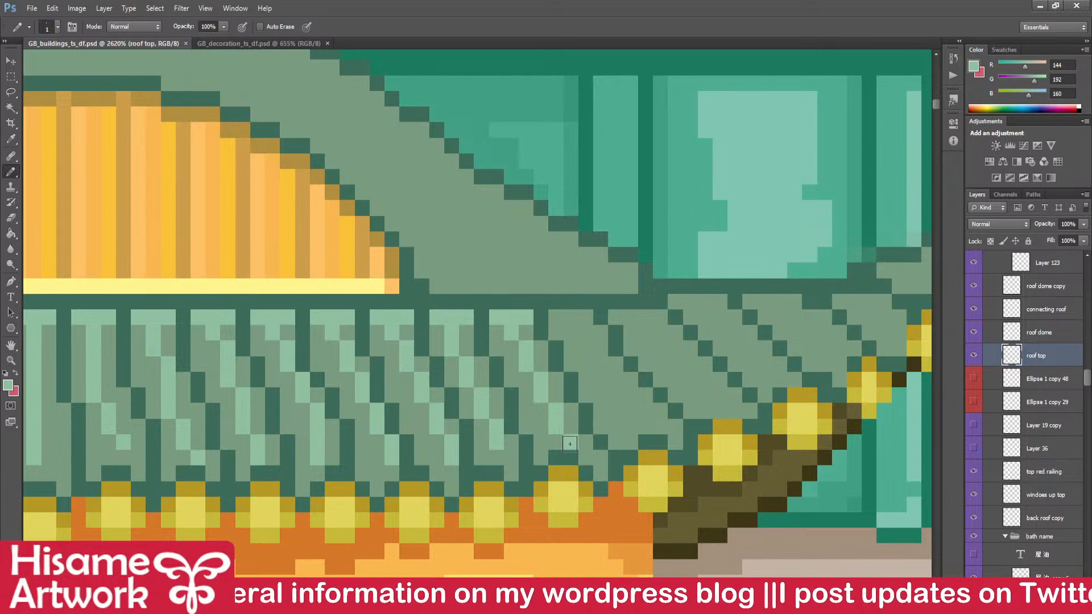
left_click_drag(481, 457, 511, 458)
key("ctrl+s")
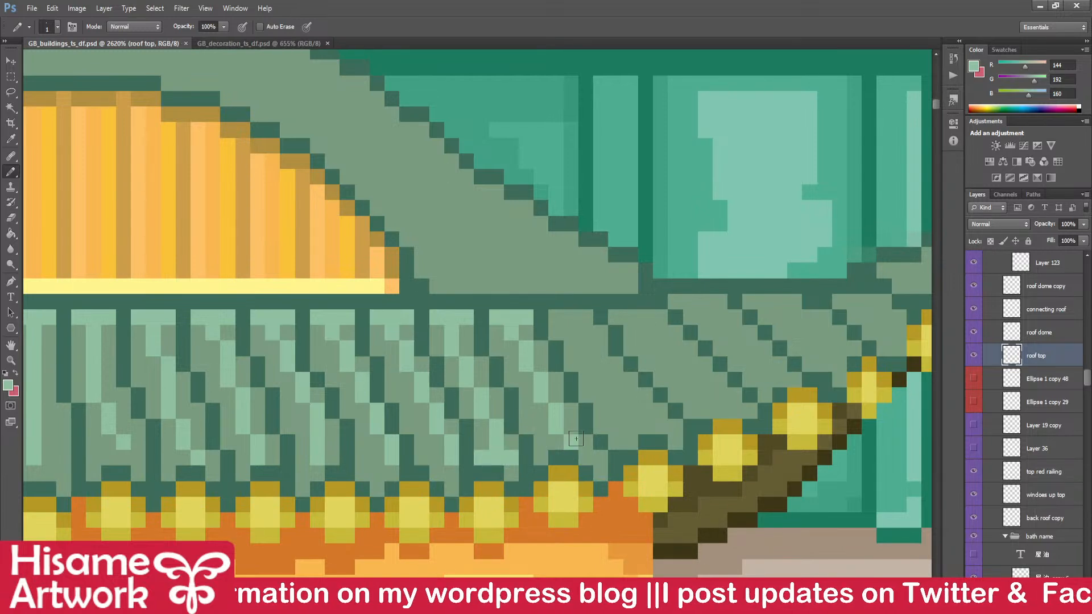
- Highlight the tenth roof tile's top, redraw its slanted highlight closer to the tile's dark edge line, brighten its base, and save
left_click_drag(638, 429, 606, 426)
left_click_drag(516, 317, 554, 320)
left_click(540, 336)
left_click(615, 427, "shift")
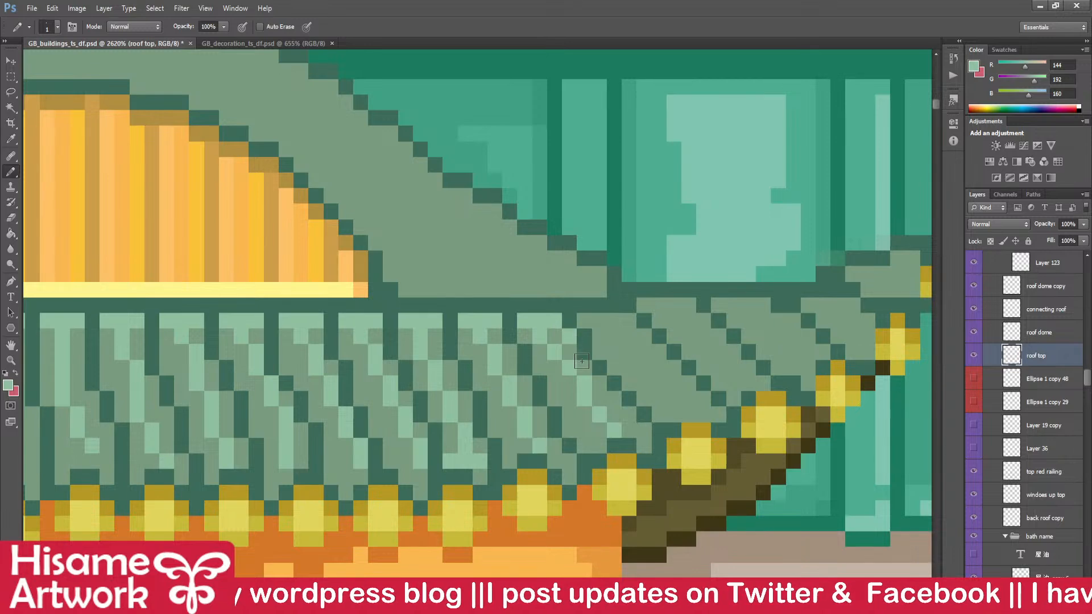
key("ctrl+z")
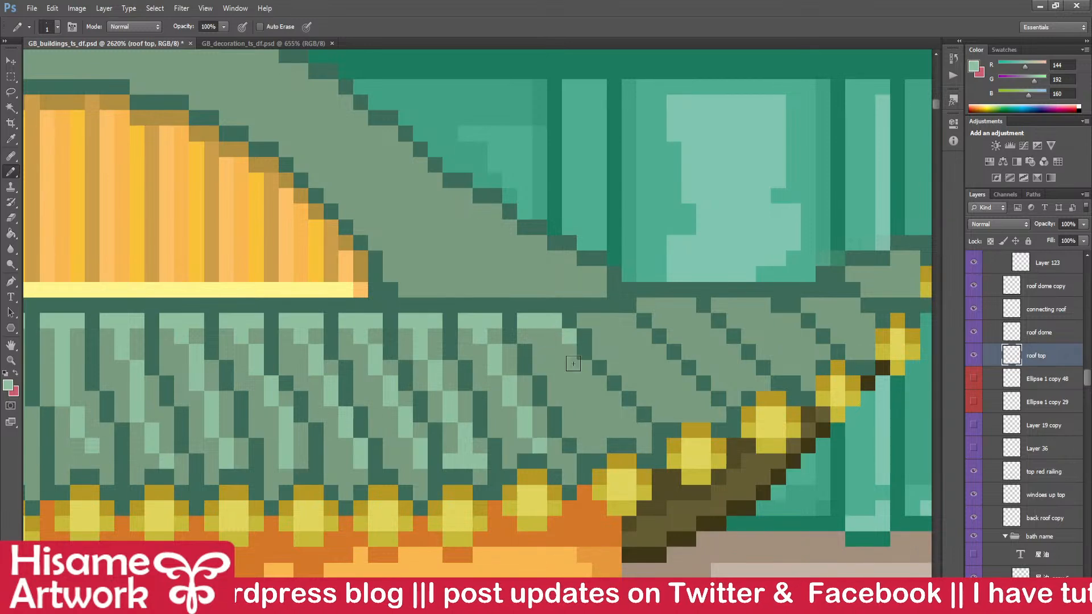
left_click(630, 422, "shift")
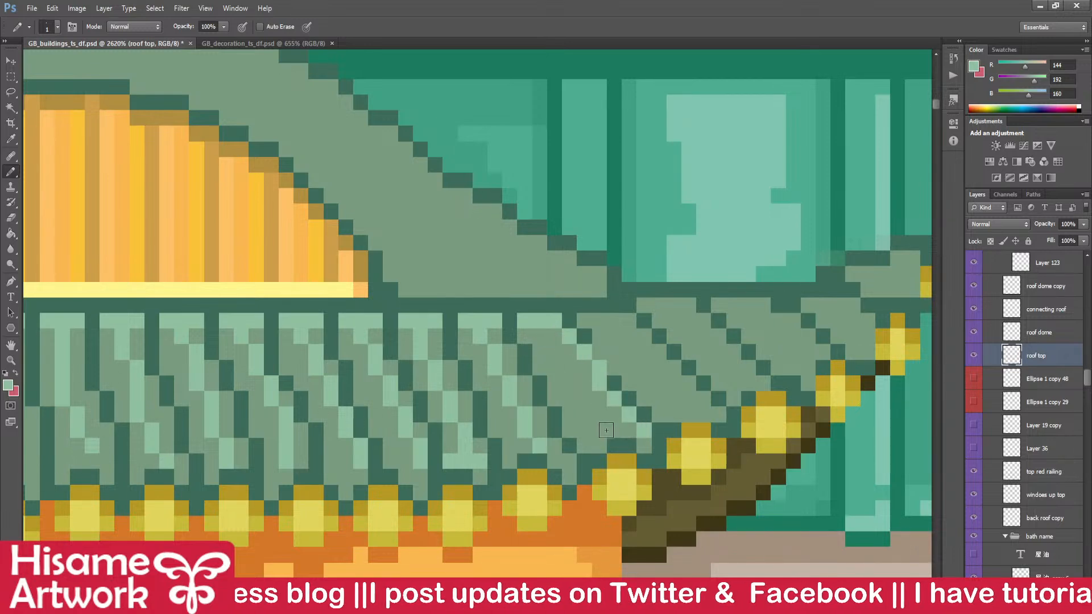
left_click(620, 431)
key("ctrl+s")
- Touch up the lower end of the tenth tile's highlight with pixels in sampled roof greens and save
left_click(642, 419)
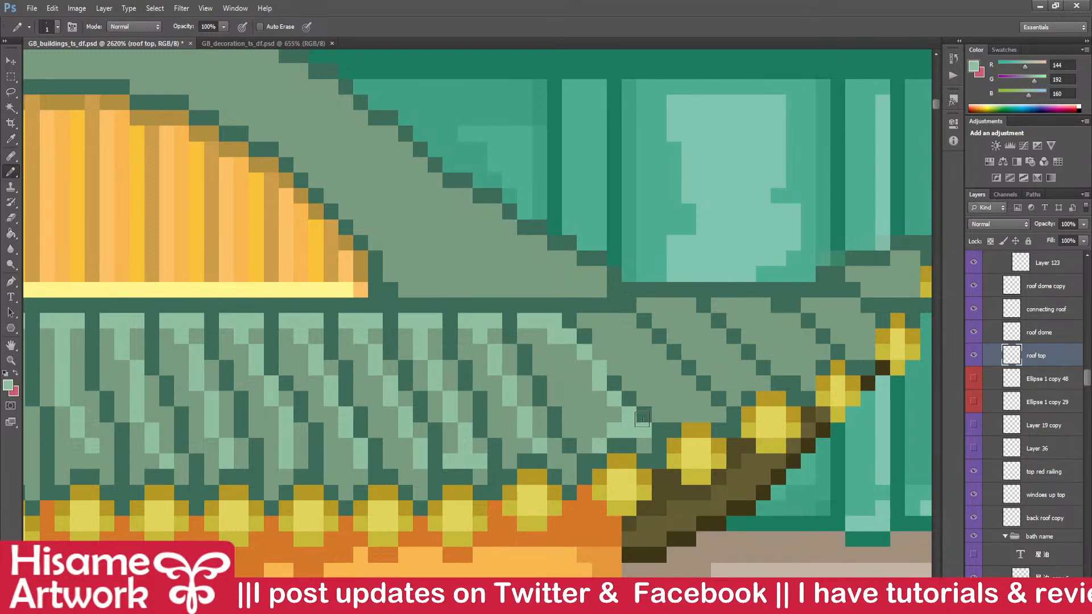
left_click(628, 395, "alt")
key("ctrl+s")
left_click_drag(638, 401, 593, 404)
left_click(547, 426, "alt")
left_click(573, 428)
key("ctrl+s")
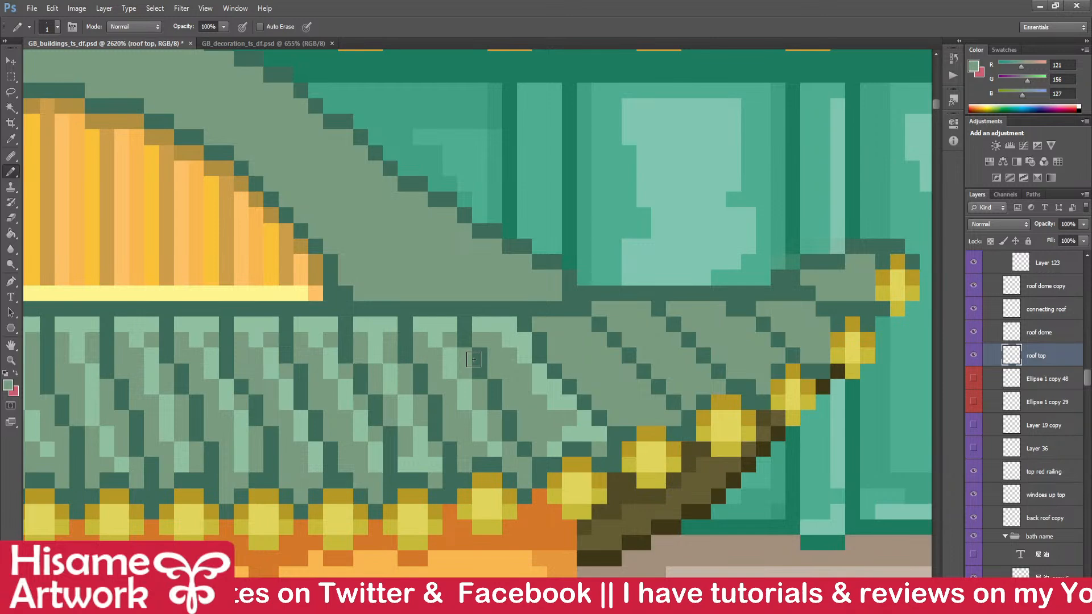
- Resample the light green, highlight the top and slope of the eleventh roof tile, and save the document
left_click_drag(564, 379, 511, 383)
left_click(463, 352, "alt")
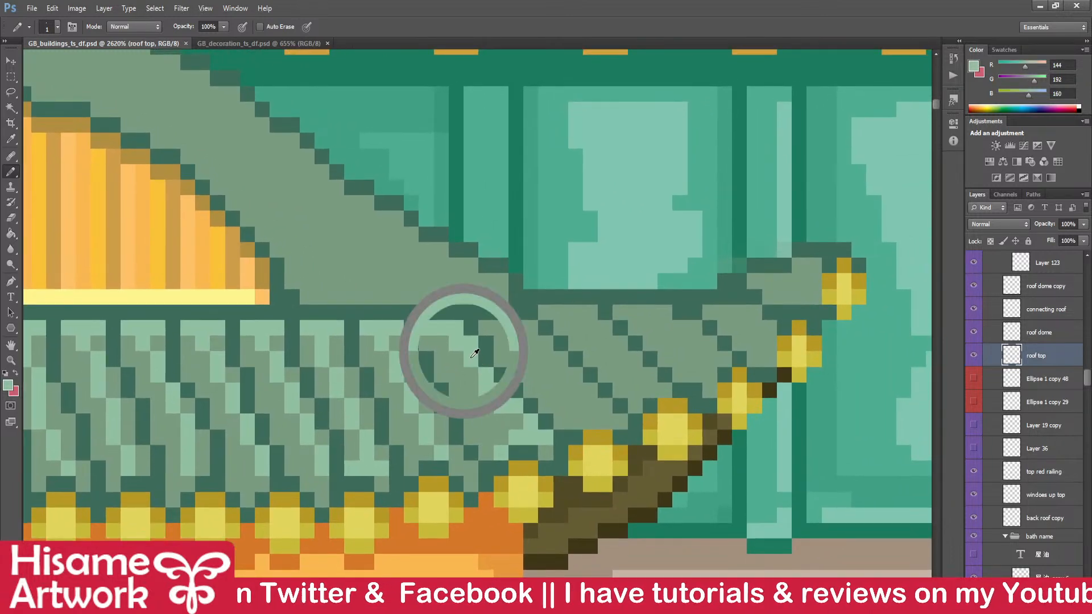
scroll(657, 410, "up", 1)
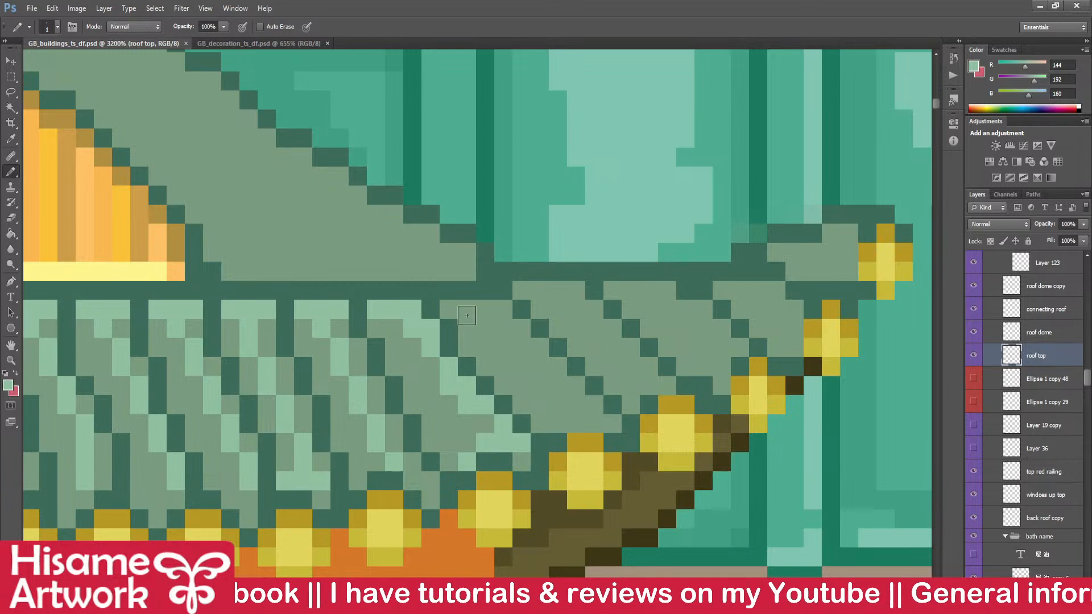
left_click_drag(454, 308, 503, 309)
left_click(485, 326)
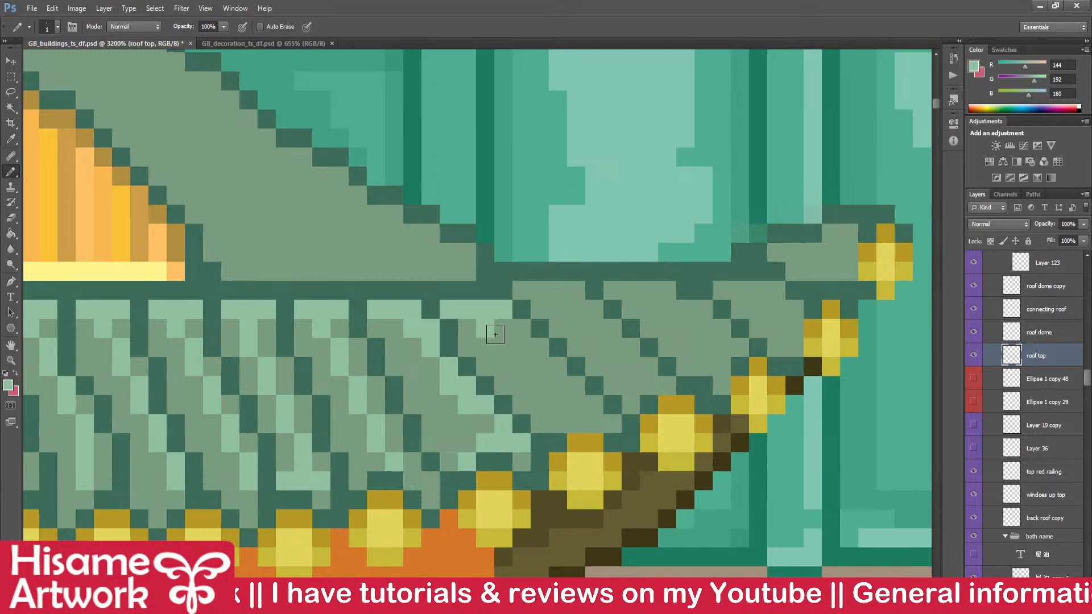
left_click(591, 413, "shift")
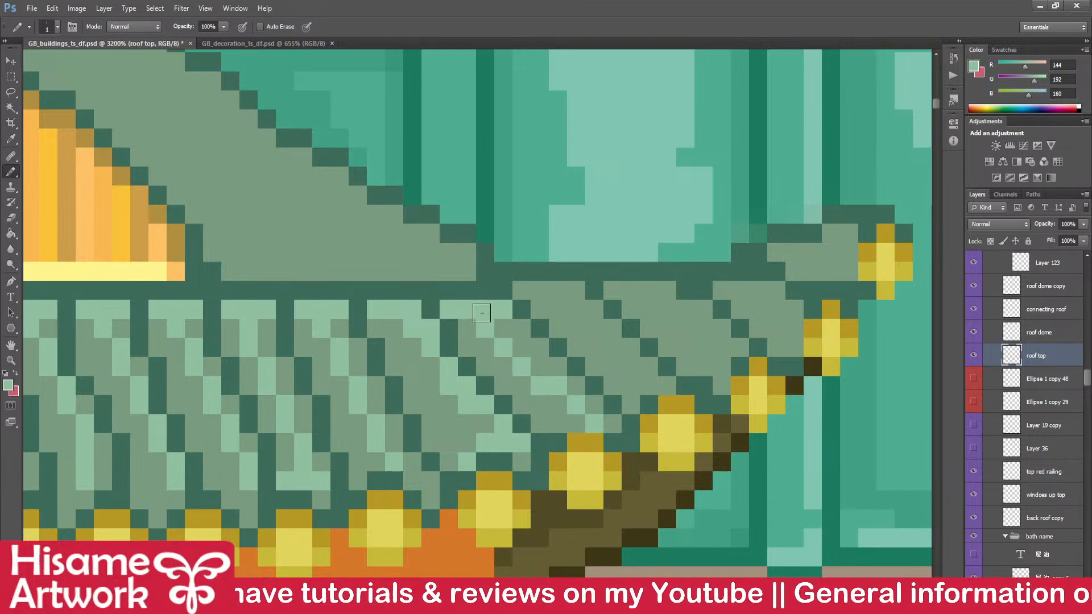
key("ctrl+s")
- Highlight the twelfth roof tile's top and slope in light green, retouch the neighbouring highlight with the mid green, and save
left_click_drag(518, 293, 576, 292)
left_click(535, 324, "alt")
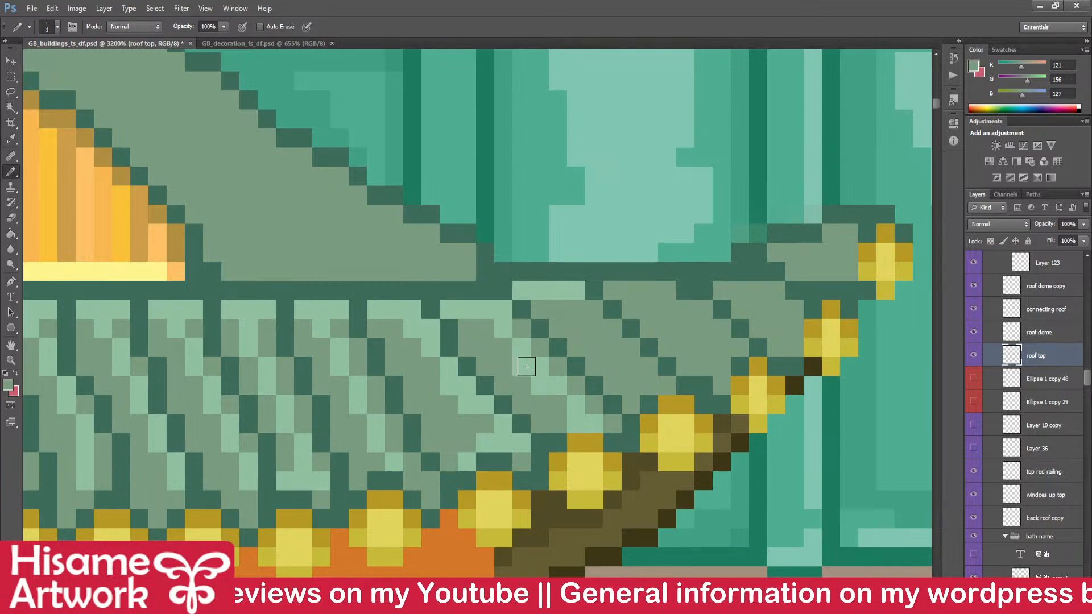
key("ctrl+s")
left_click(576, 292, "alt")
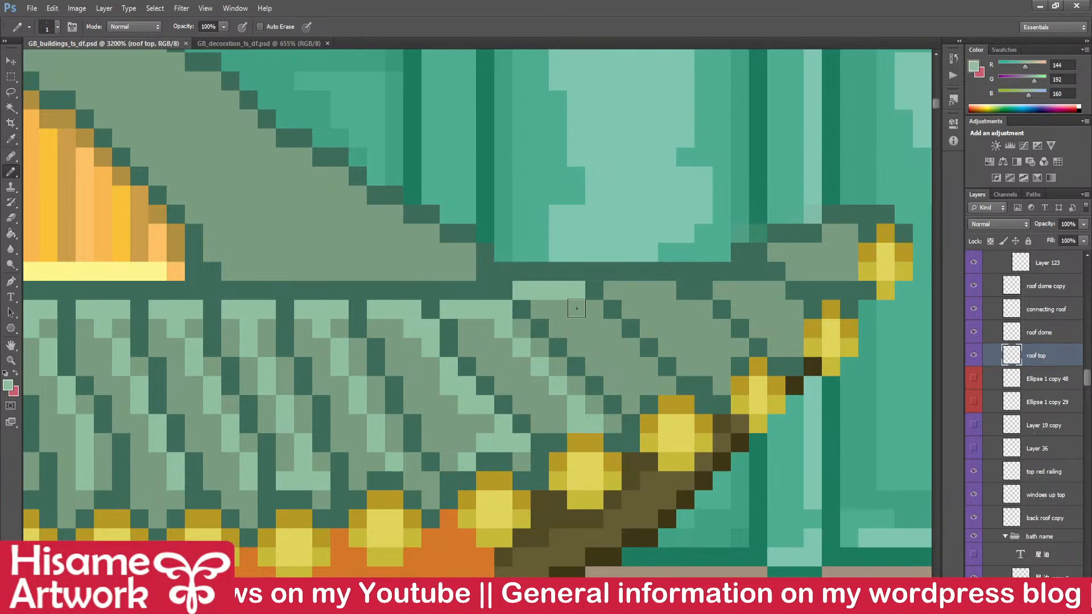
scroll(500, 333, "right", 3)
left_click(490, 315)
left_click(580, 385, "shift")
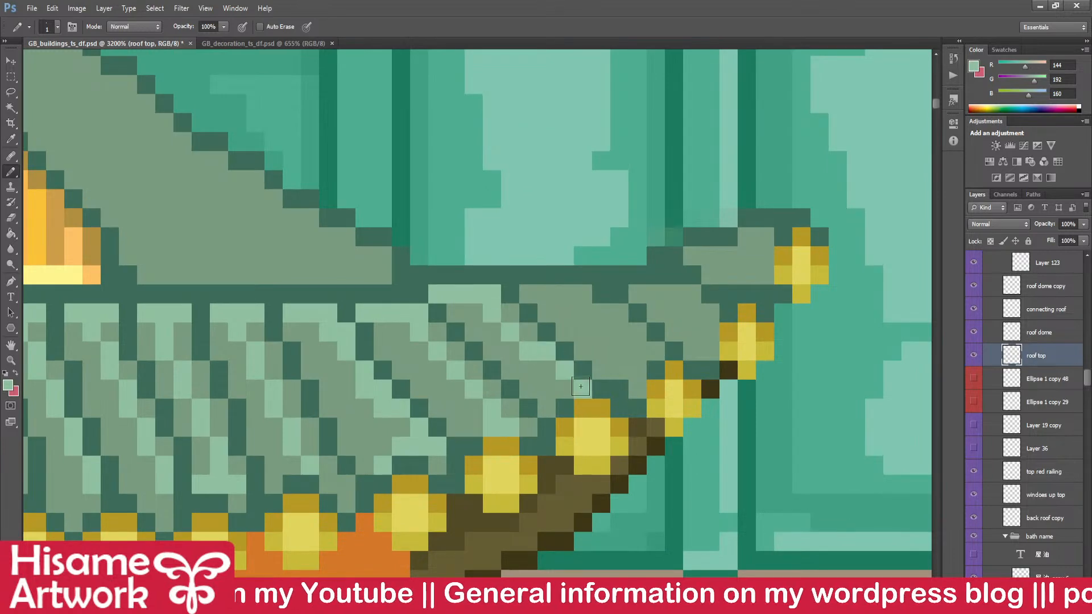
key("ctrl+s")
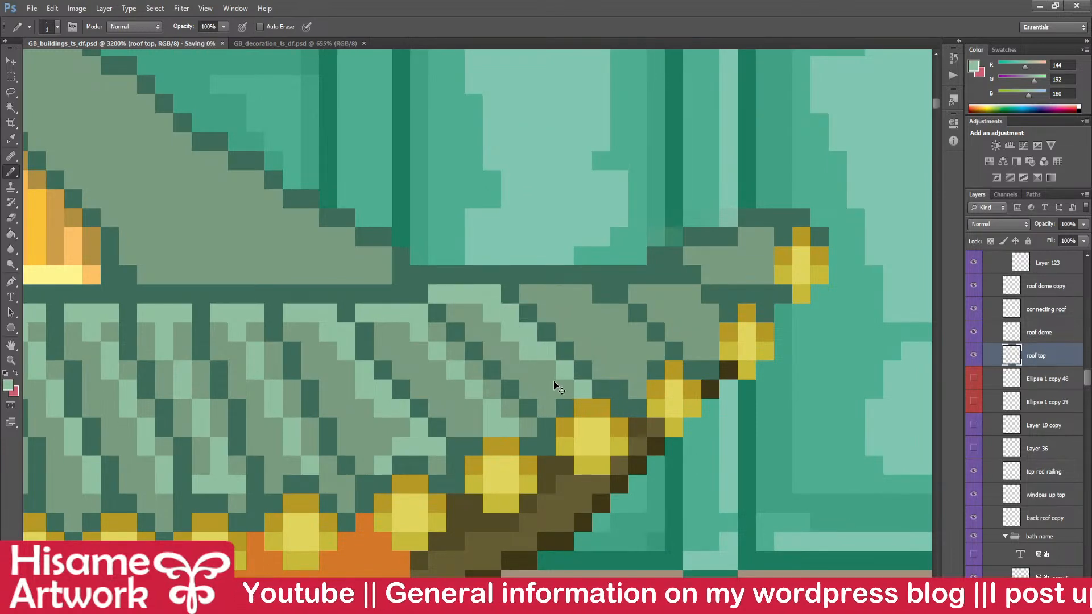
- Highlight the thirteenth roof tile's top and slanted edge in light green and save the document
left_click_drag(589, 348, 556, 355)
left_click_drag(493, 301, 548, 301)
left_click_drag(621, 361, 574, 340)
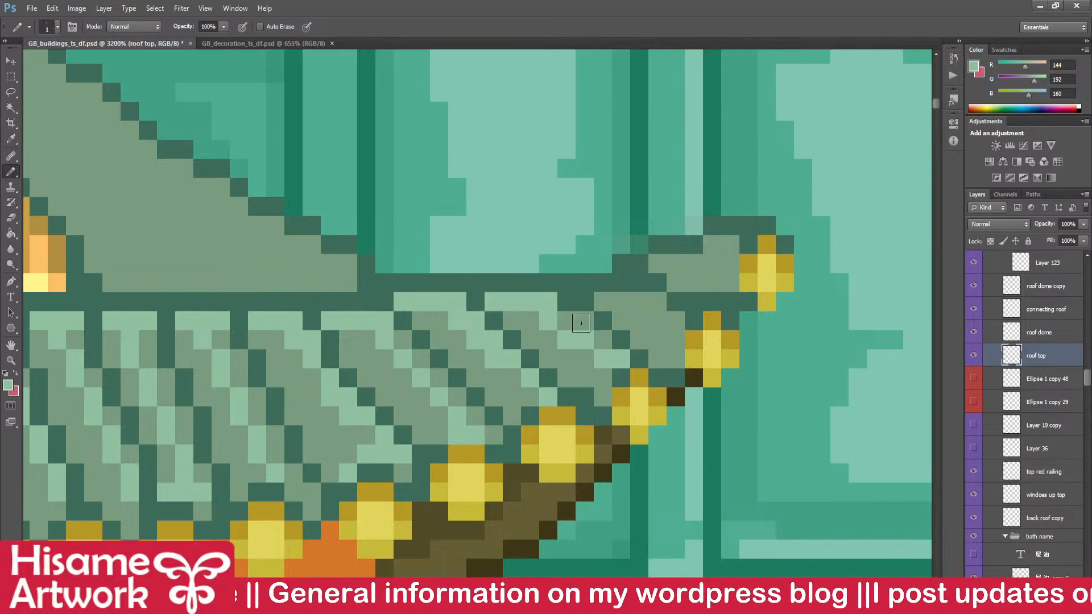
left_click(568, 317)
key("ctrl+s")
- Fill in the light green at the thirteenth tile's base, touch up its corner with the dark edge green, and save
left_click(601, 362)
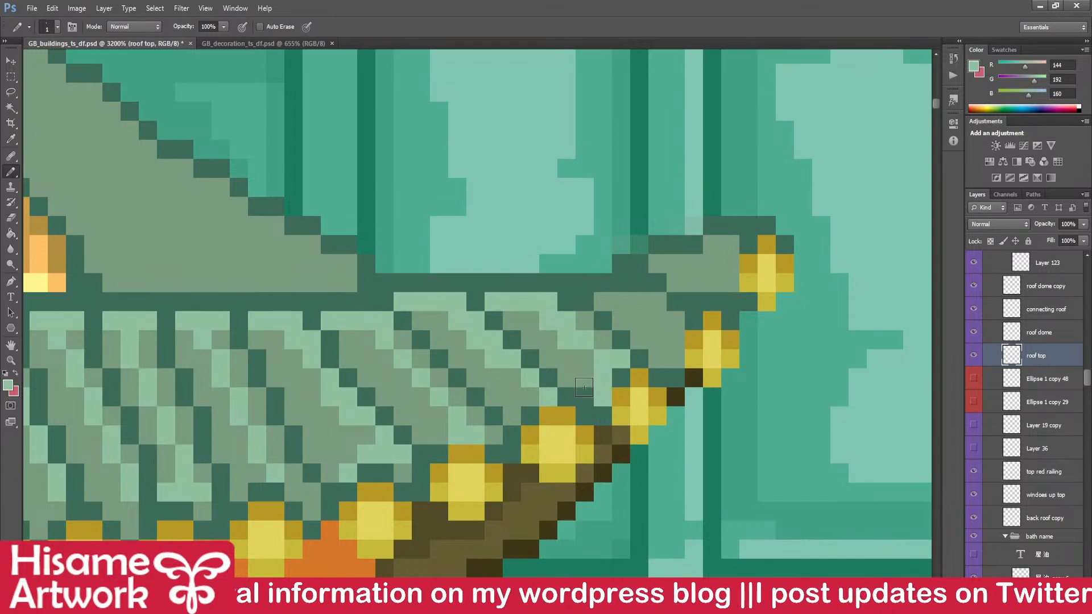
key("ctrl+s")
left_click(584, 397)
left_click(620, 394)
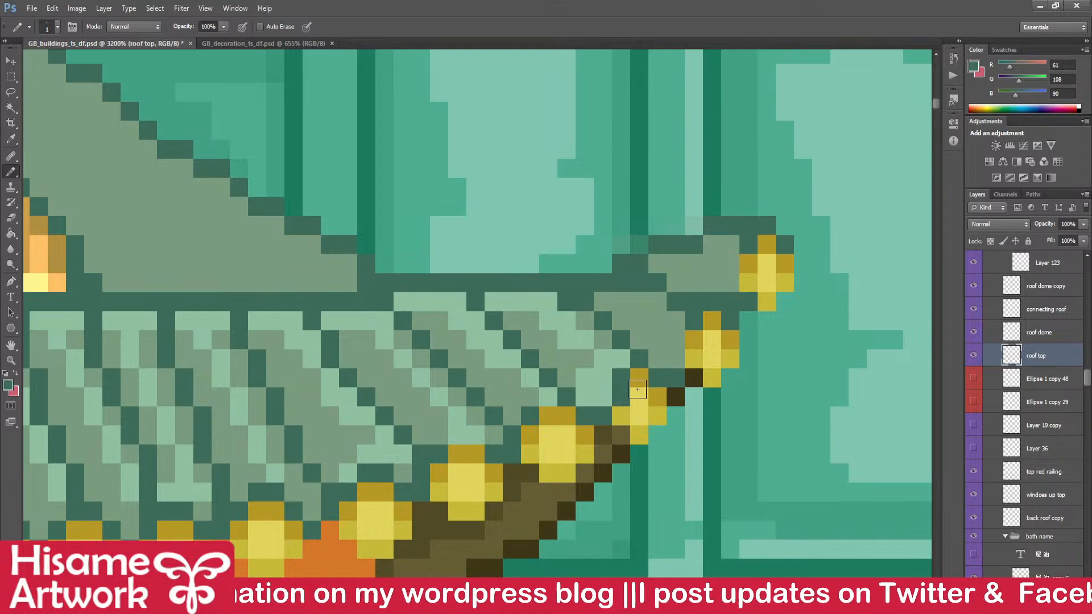
key("ctrl+s")
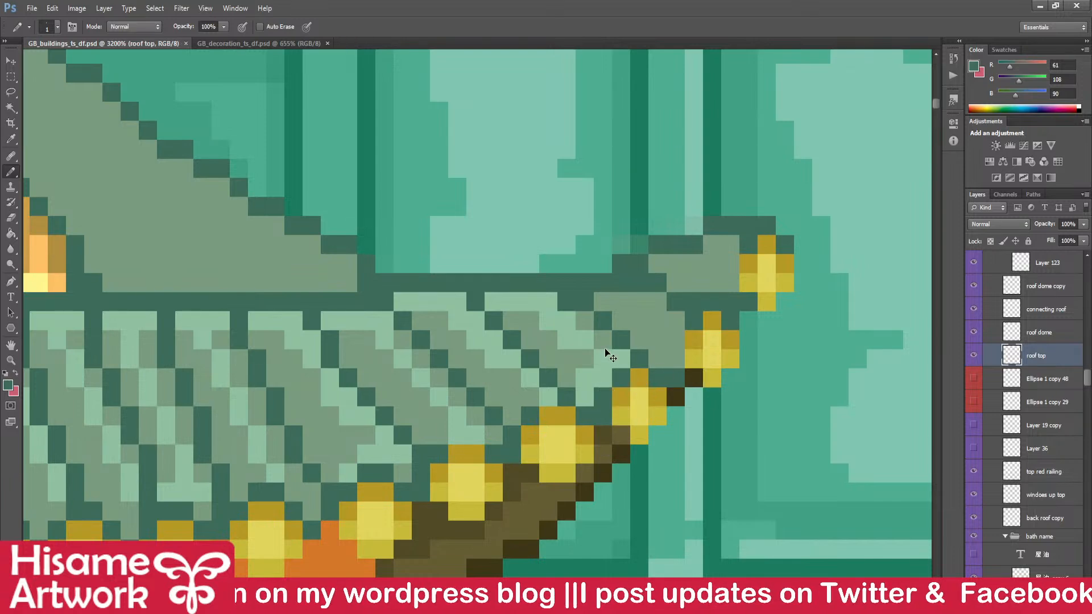
- Trim the thirteenth tile's base highlight with mid green, highlight the last tile's top in resampled light green, and save
left_click(611, 351, "alt")
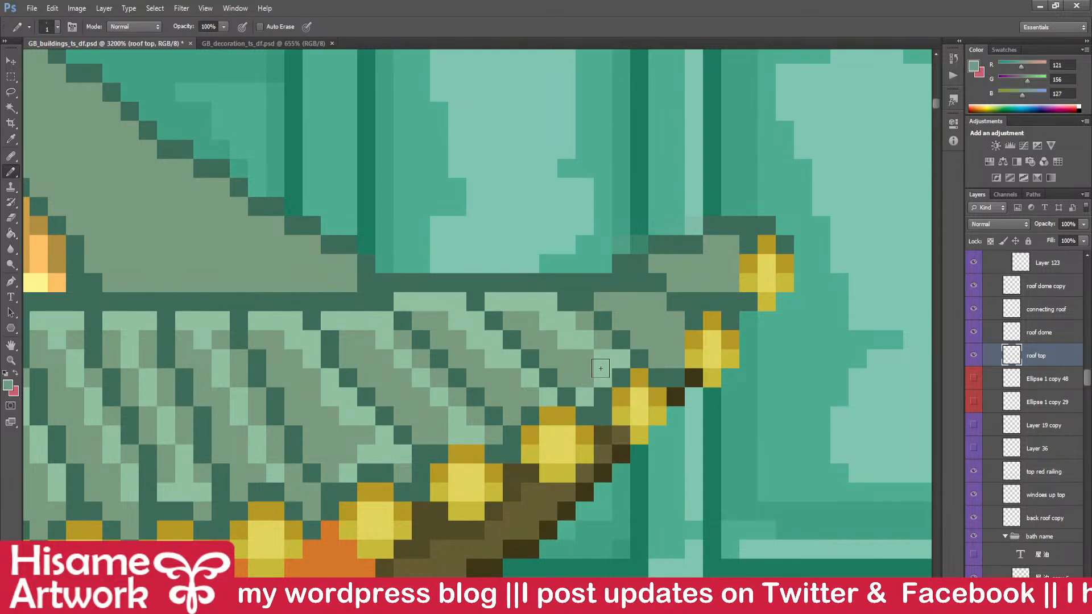
left_click(585, 336, "alt")
mouse_move(606, 302)
left_mouse_down()
mouse_move(656, 302)
mouse_move(561, 369)
mouse_move(599, 375)
mouse_move(599, 392)
left_mouse_up()
left_click(580, 355)
mouse_move(607, 298)
left_mouse_down()
mouse_move(632, 298)
mouse_move(654, 317)
left_mouse_up()
key("ctrl+s")
scroll(731, 302, "down", 5)
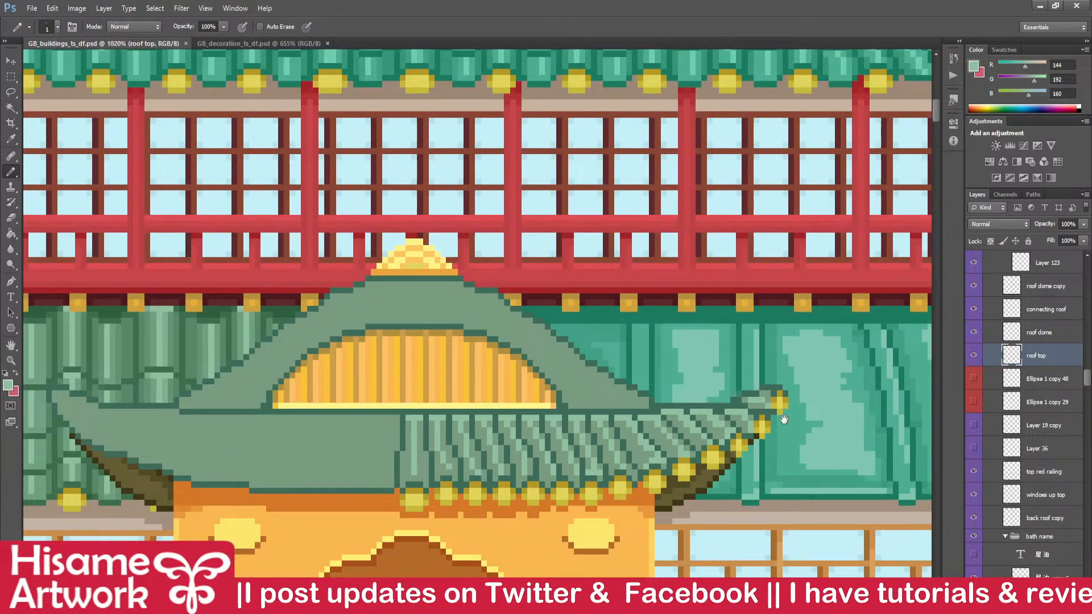
- Select the layer of the middle roof's smooth right side on the canvas and switch back to the Pencil tool
left_click_drag(501, 383, 546, 413)
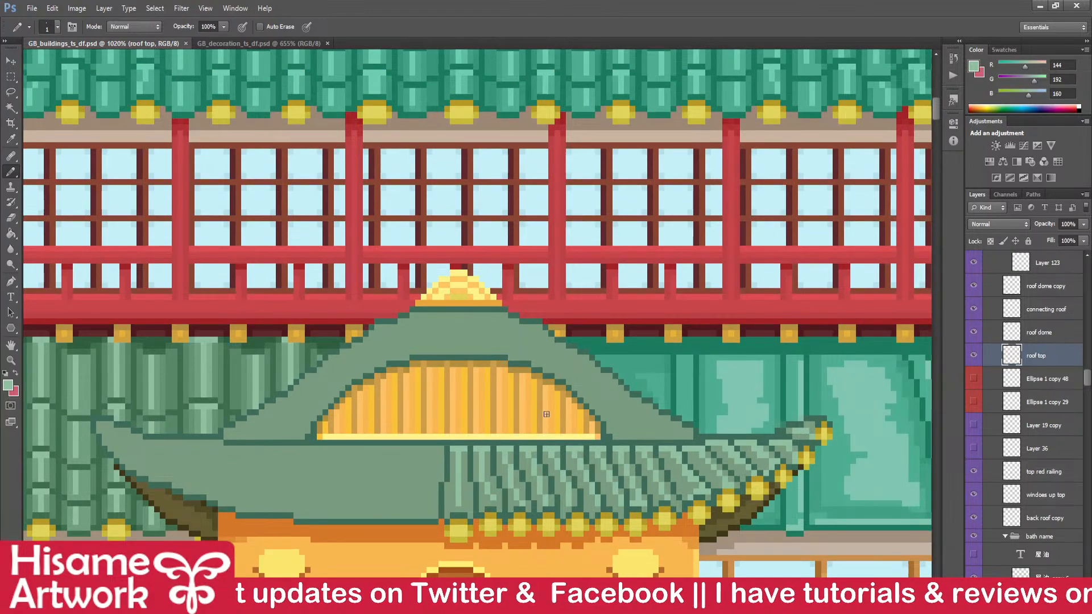
scroll(527, 520, "up", 3)
left_click_drag(619, 539, 514, 534)
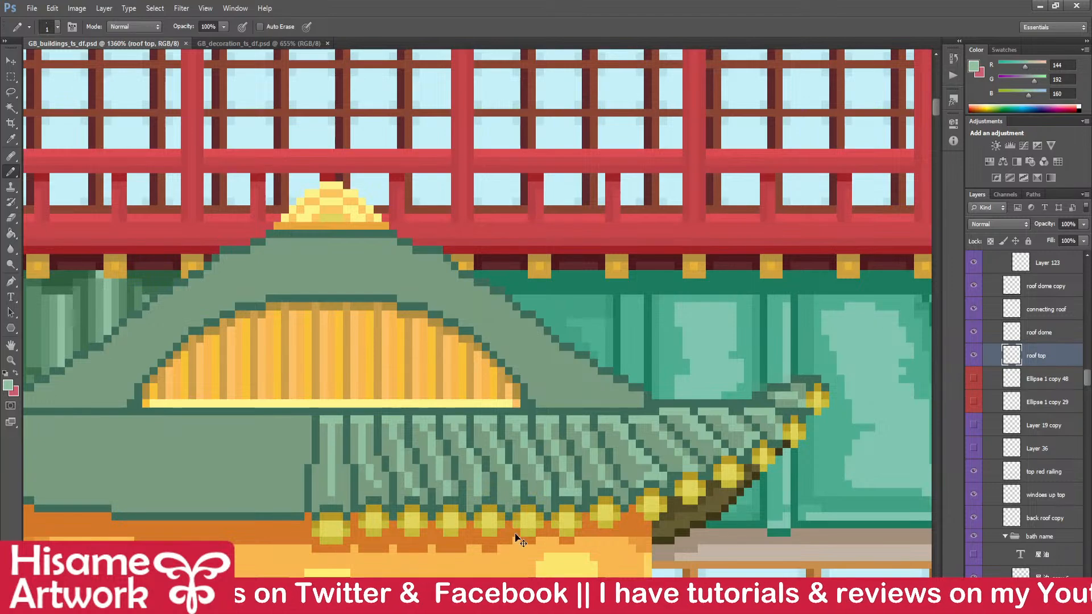
mouse_move(354, 316)
left_mouse_down()
mouse_move(476, 316)
mouse_move(419, 336)
left_mouse_up()
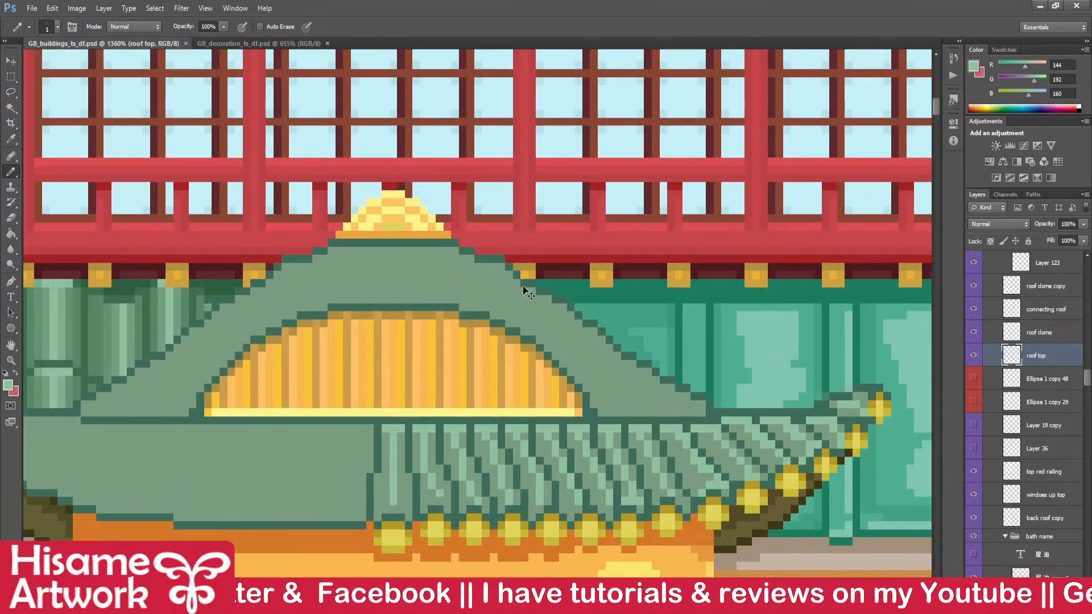
scroll(412, 393, "down", 5)
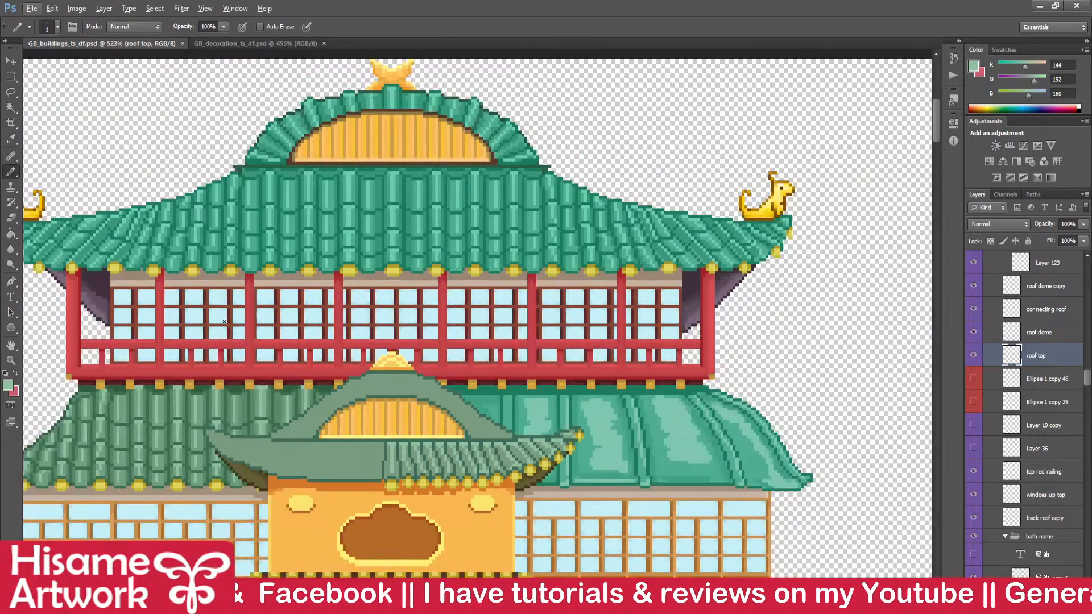
left_click(13, 64)
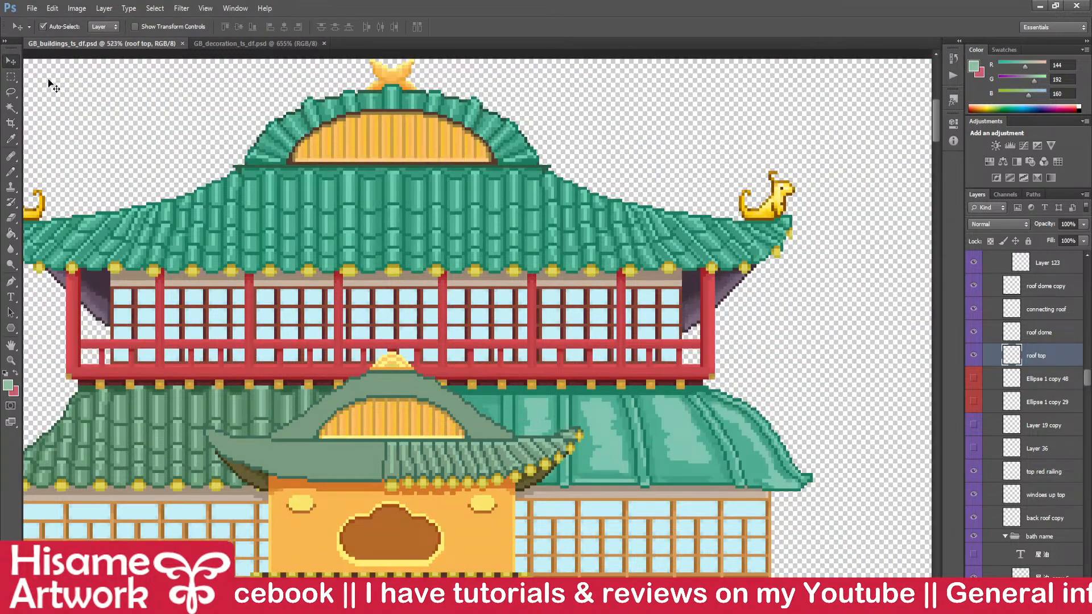
scroll(541, 335, "down", 3)
scroll(568, 410, "up", 6)
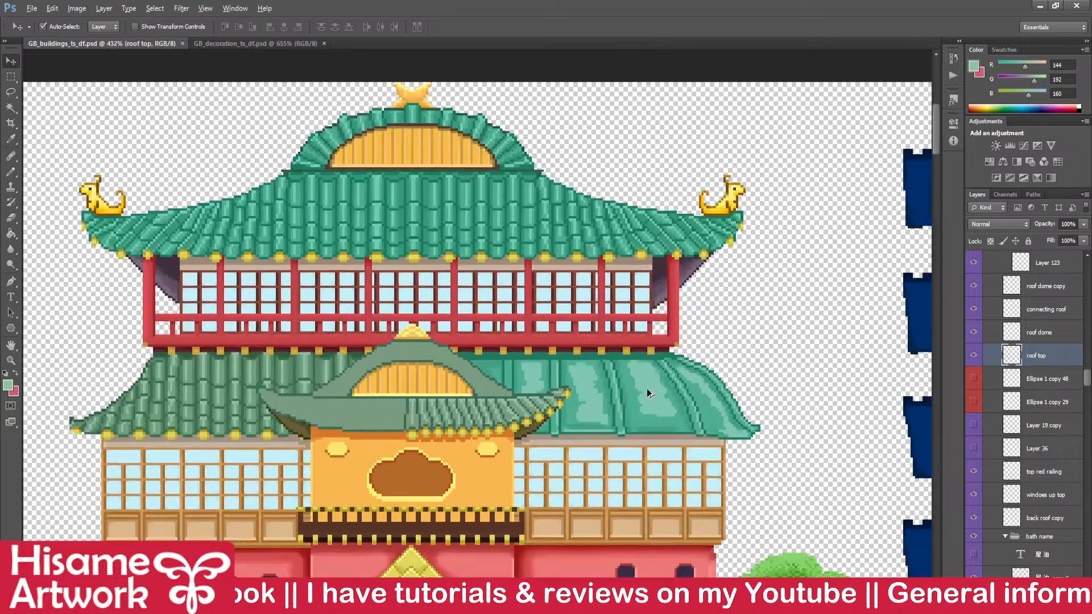
scroll(708, 433, "up", 3)
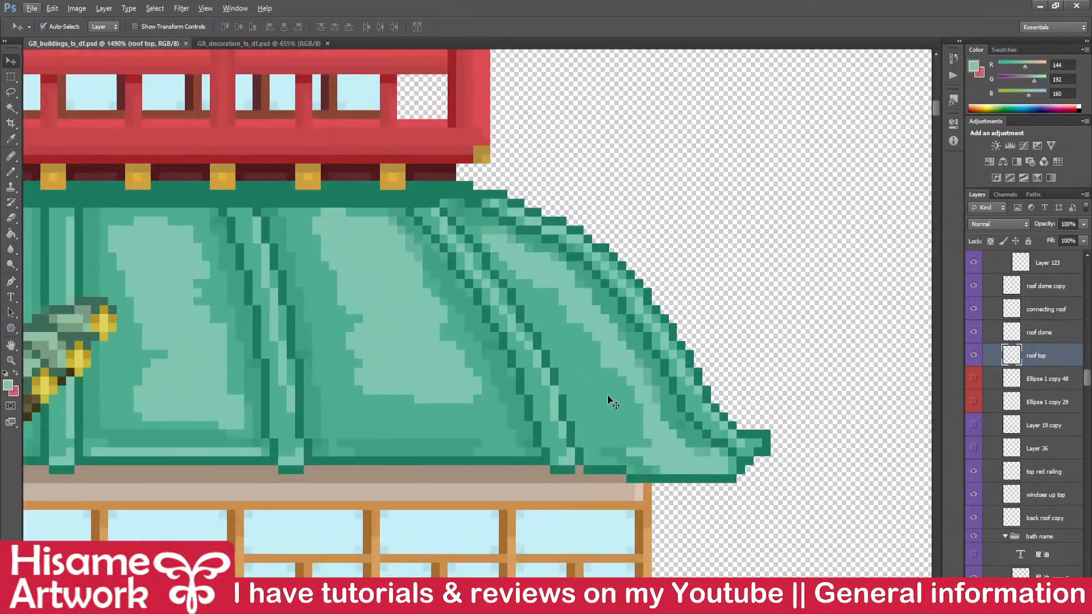
left_click(607, 394)
scroll(657, 377, "up", 2)
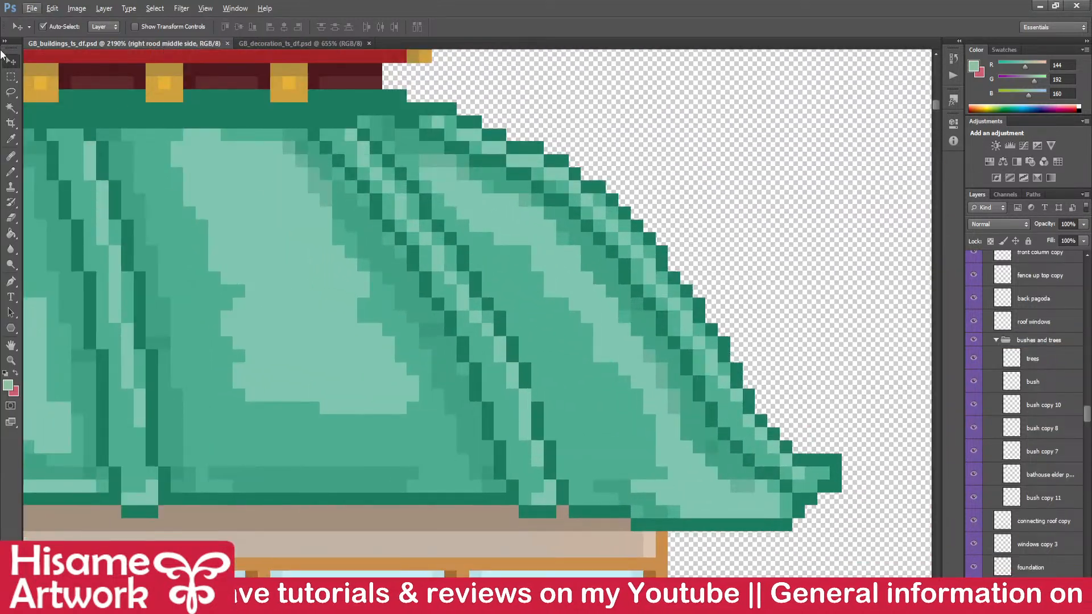
left_click(11, 171)
mouse_move(425, 247)
left_mouse_down()
mouse_move(468, 312)
mouse_move(377, 301)
left_mouse_up()
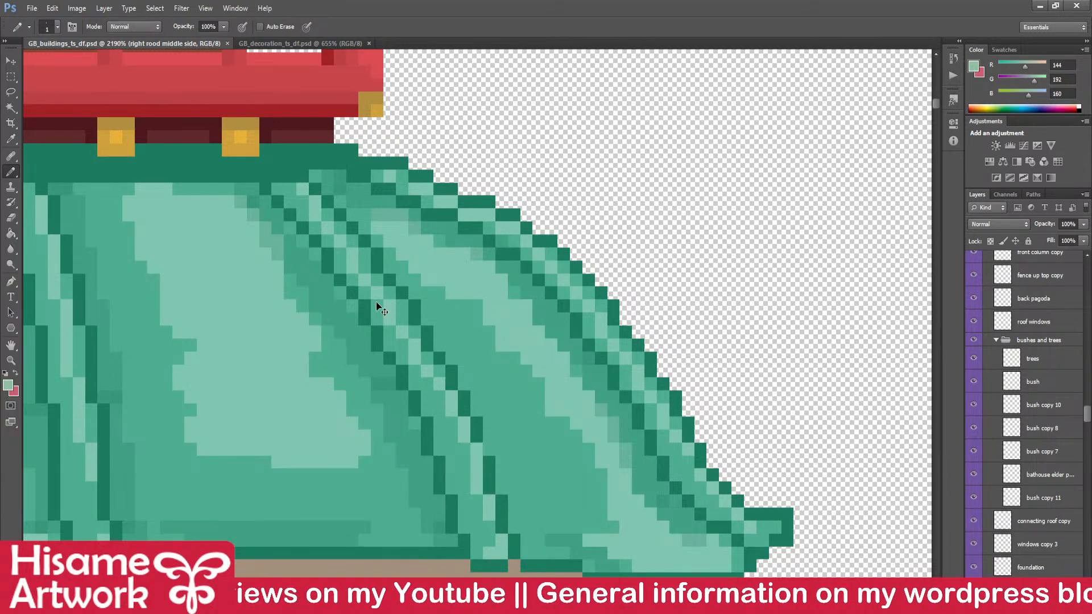
- Retouch the top of the outermost roof panel's highlight with pixels in sampled mid and light greens, and save
scroll(610, 387, "up", 2)
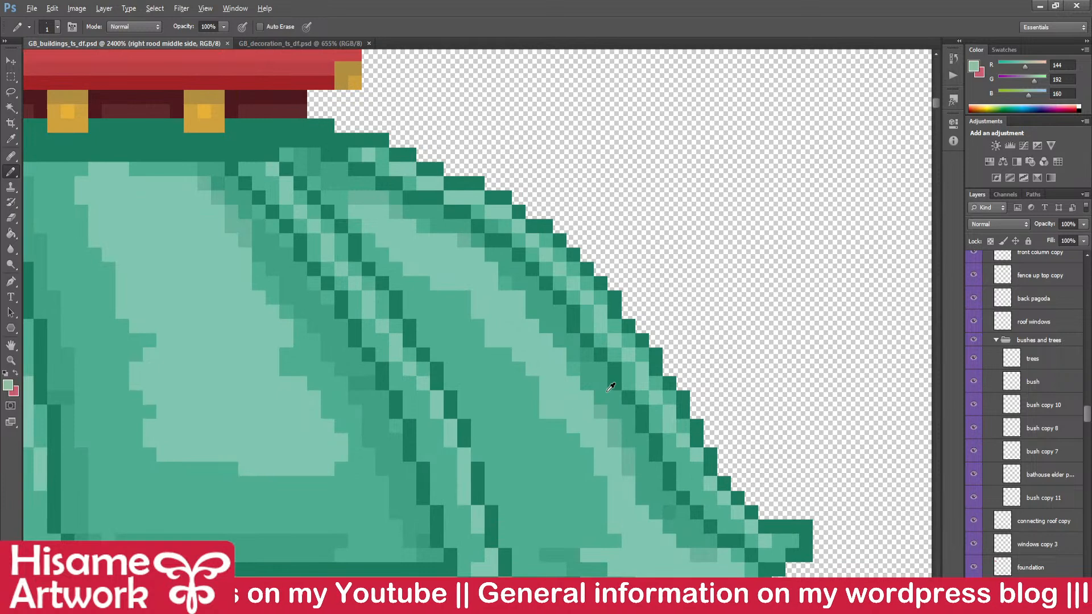
left_click(475, 341, "alt")
left_click(362, 254)
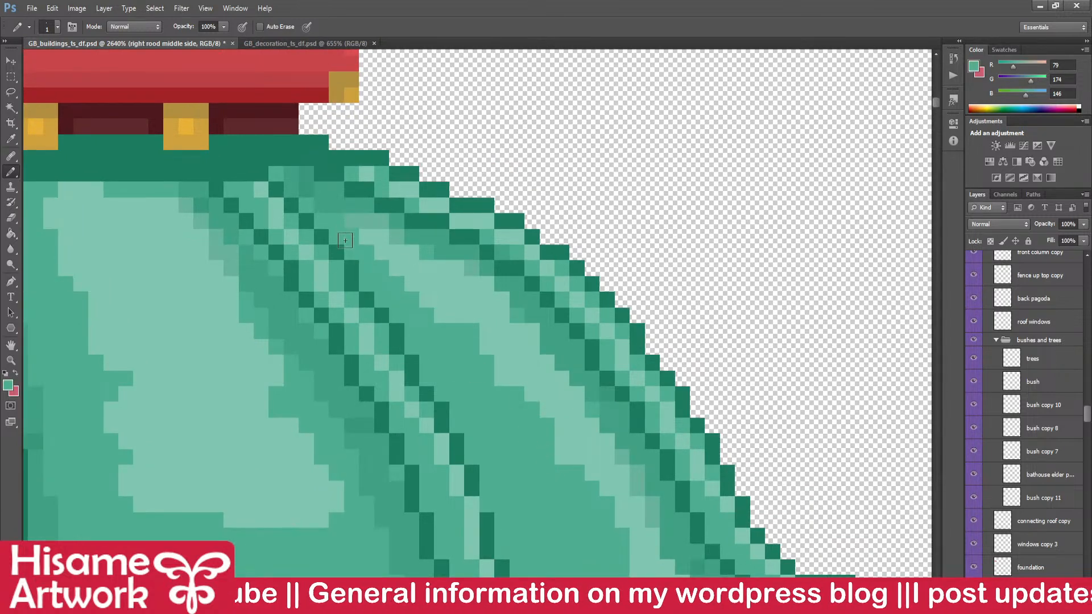
left_click(448, 294, "alt")
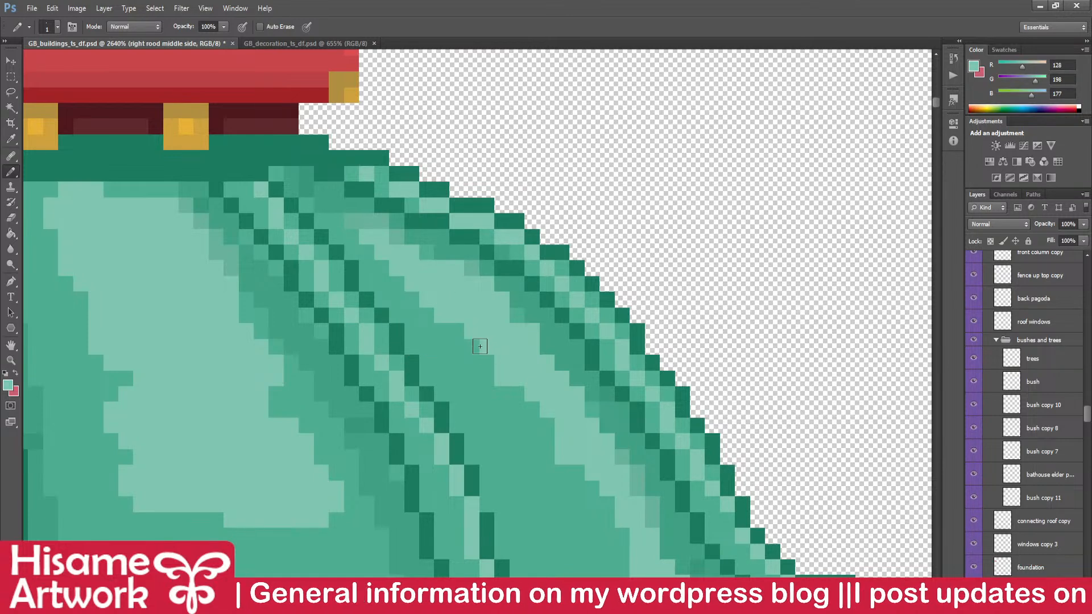
key("ctrl+s")
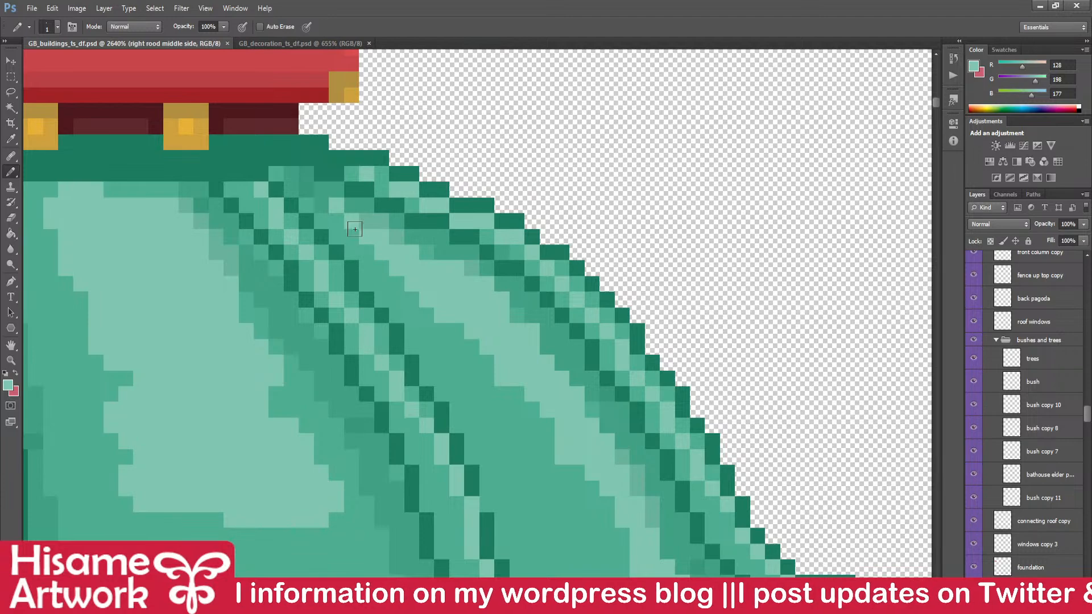
- Soften the upper part of the highlight's outer edge with pixels in a sampled in-between green and save
left_click_drag(494, 324, 371, 233)
left_click(343, 178, "alt")
left_click(331, 181)
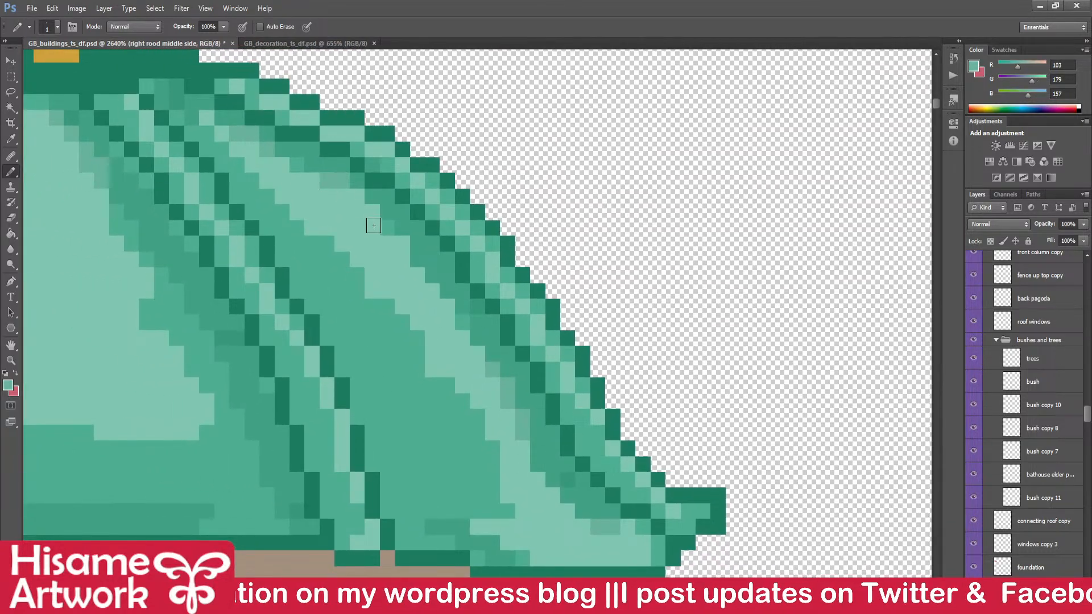
left_click(449, 292, "shift")
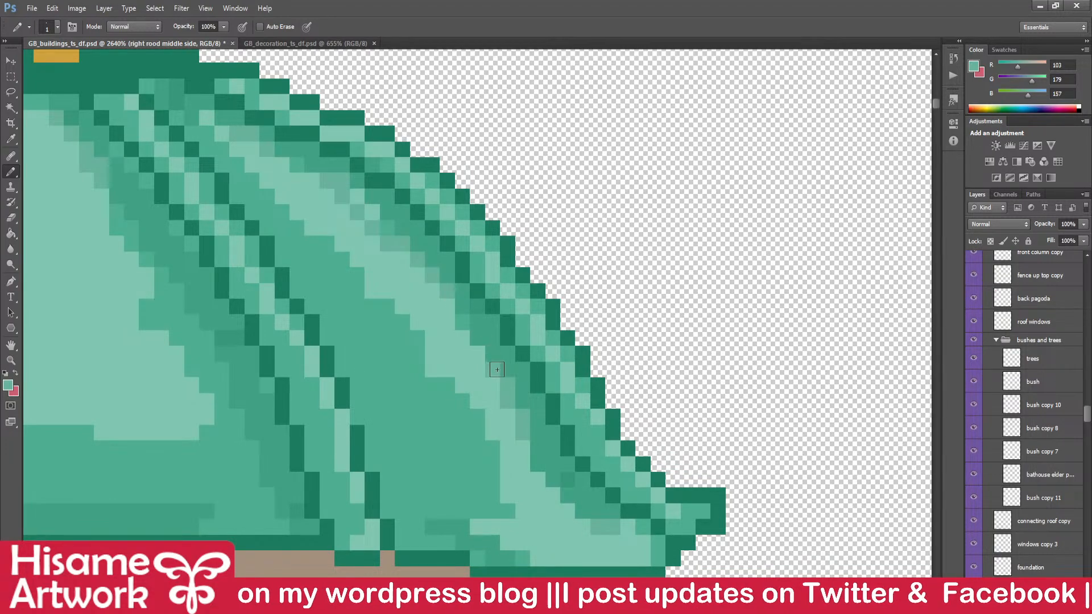
key("ctrl+s")
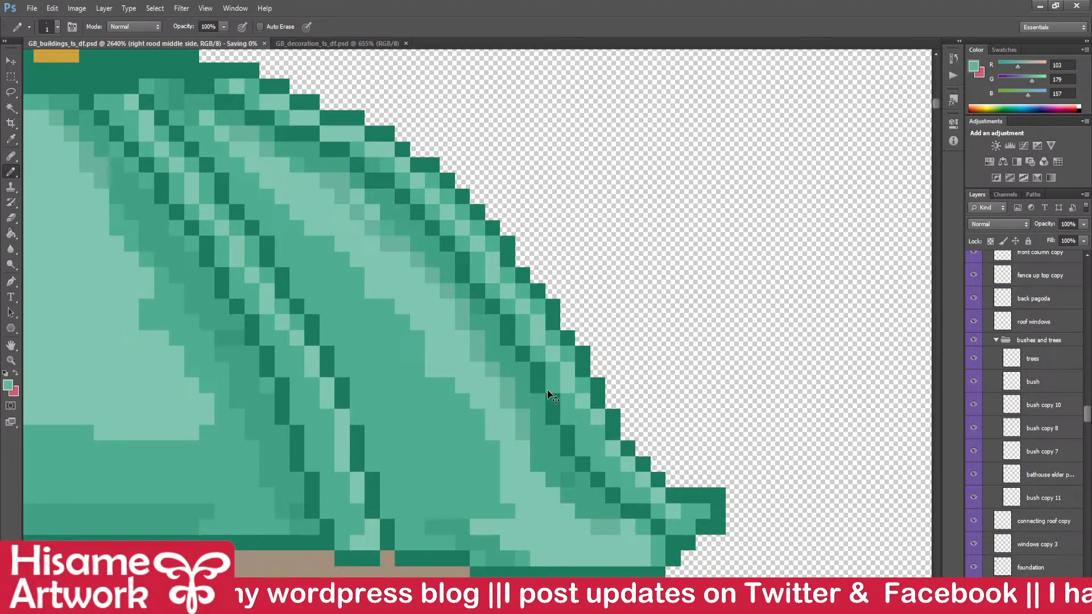
- Continue the in-between green pixels down the highlight's outer edge to the roof's flared lower end
left_click_drag(581, 419, 628, 361)
left_click(586, 390)
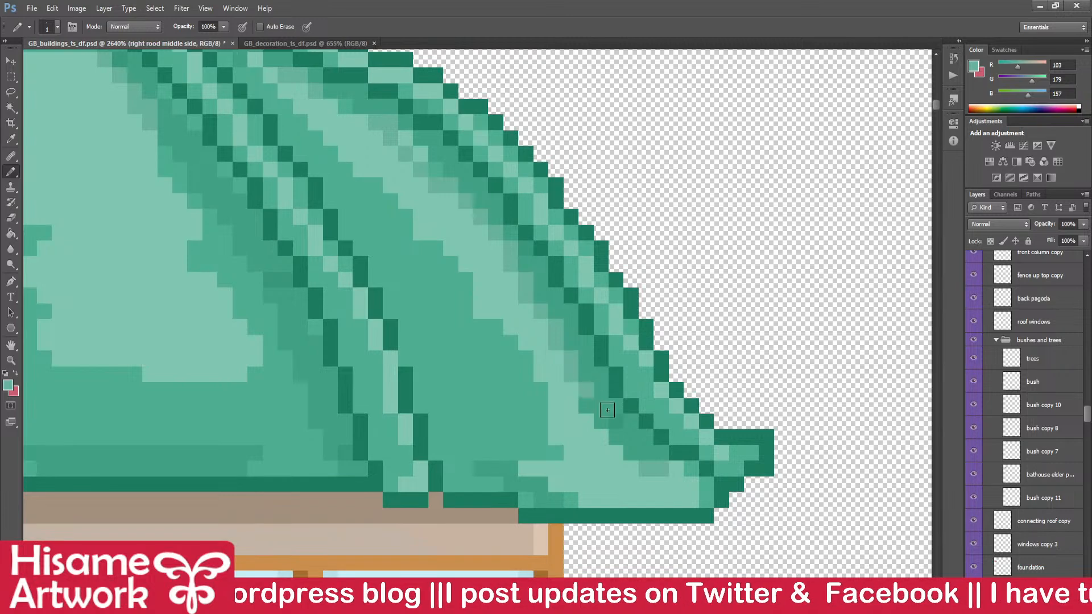
left_click(643, 458, "shift")
left_click(583, 408)
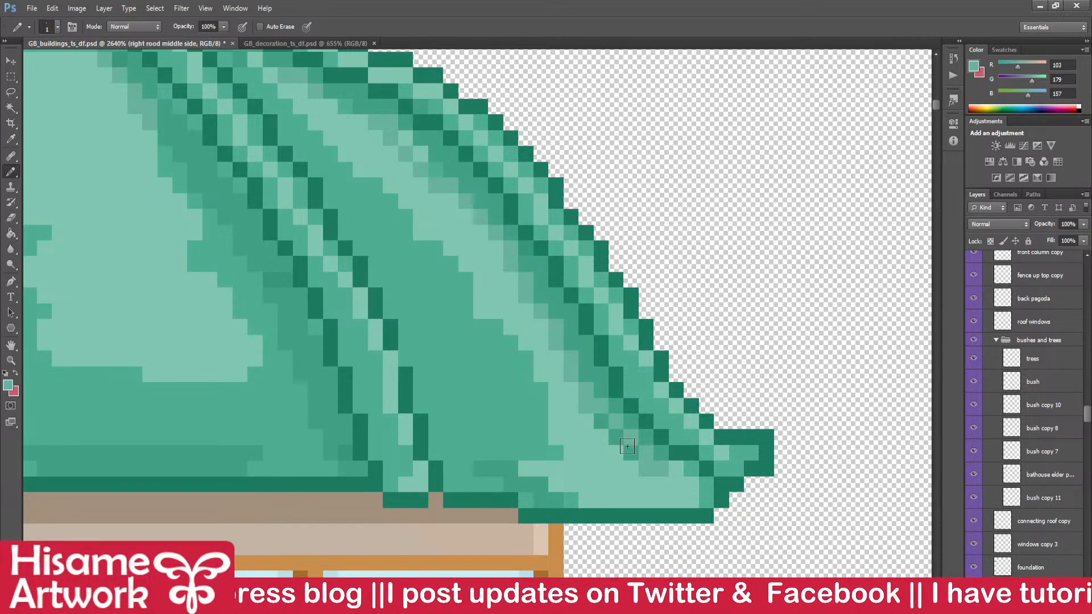
left_click(630, 452, "shift")
- Roughen the lower part of the highlight's inner edge with stepped pixels in sampled light green, and save
left_click(564, 454, "alt")
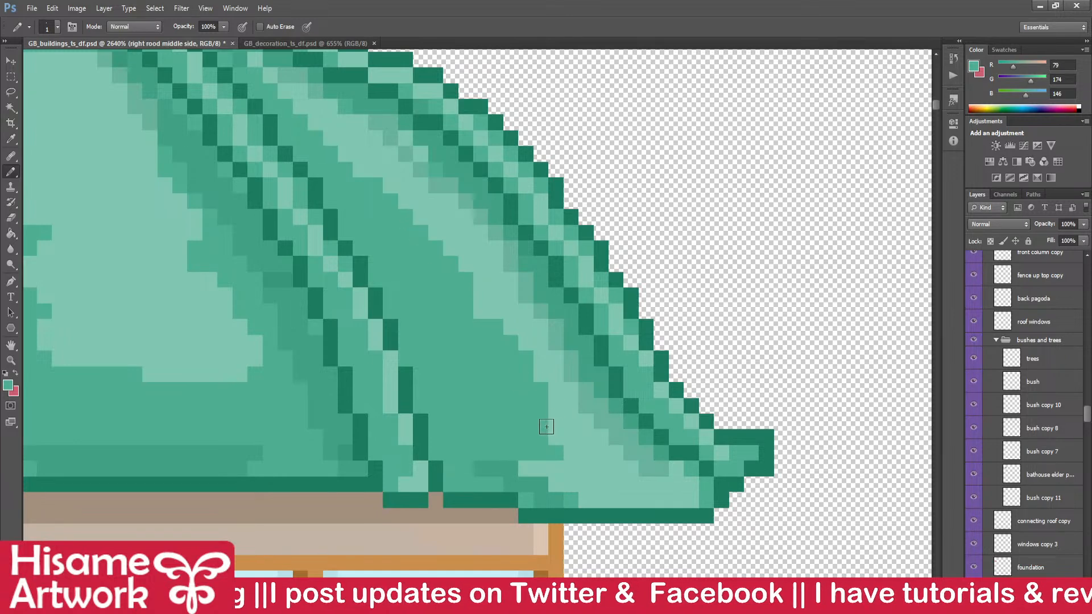
left_click(571, 441, "alt")
left_click(541, 437)
left_click(438, 245, "shift")
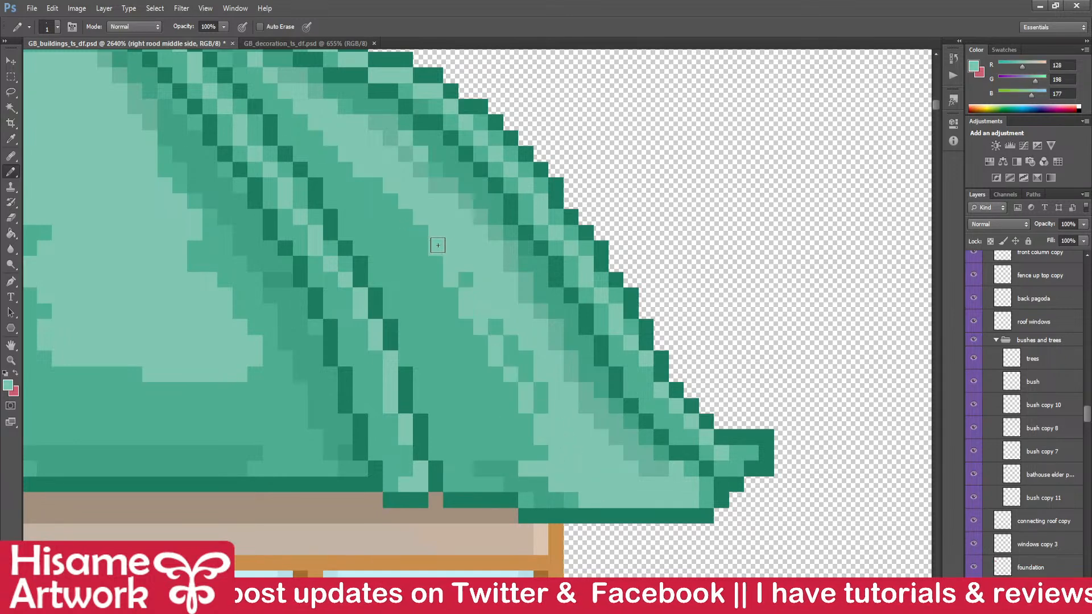
key("ctrl+s")
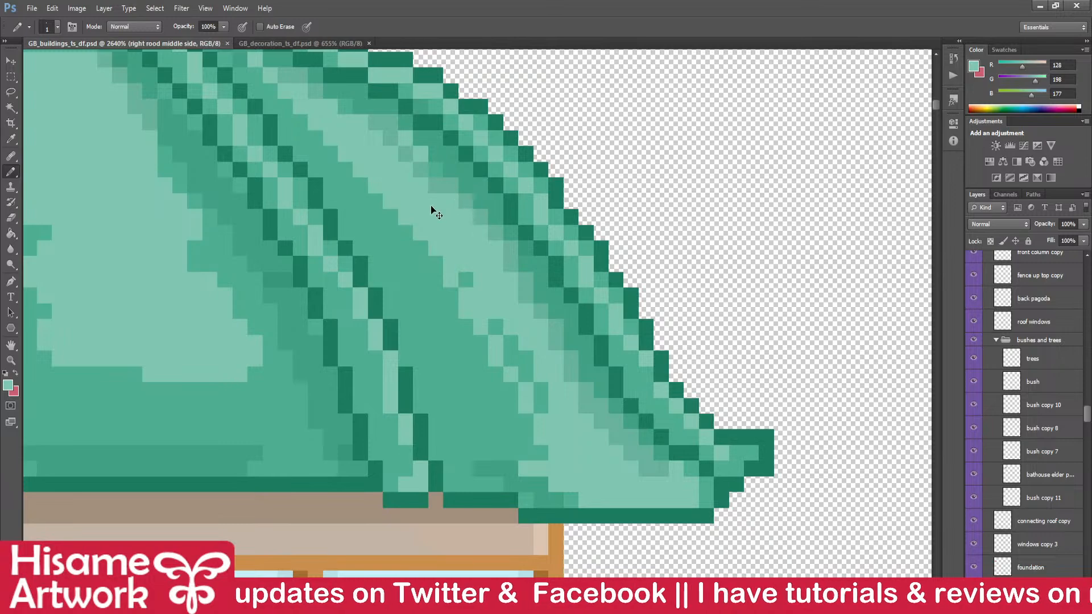
- Resample the highlight's greens, extend its upper inner edge with light green pixels, and save
left_click_drag(436, 197, 547, 296)
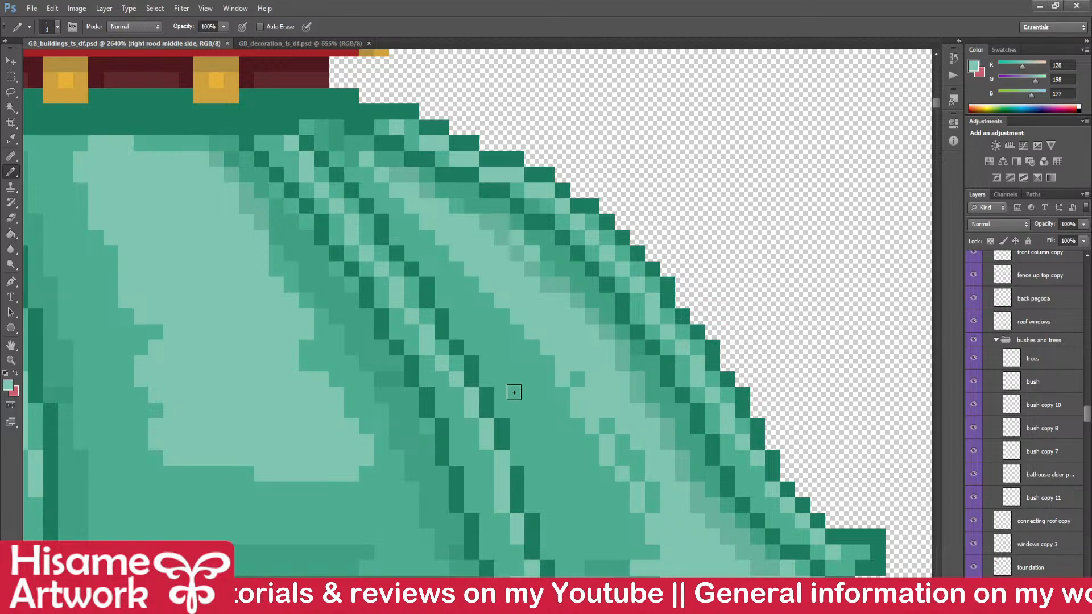
left_click_drag(555, 373, 496, 314)
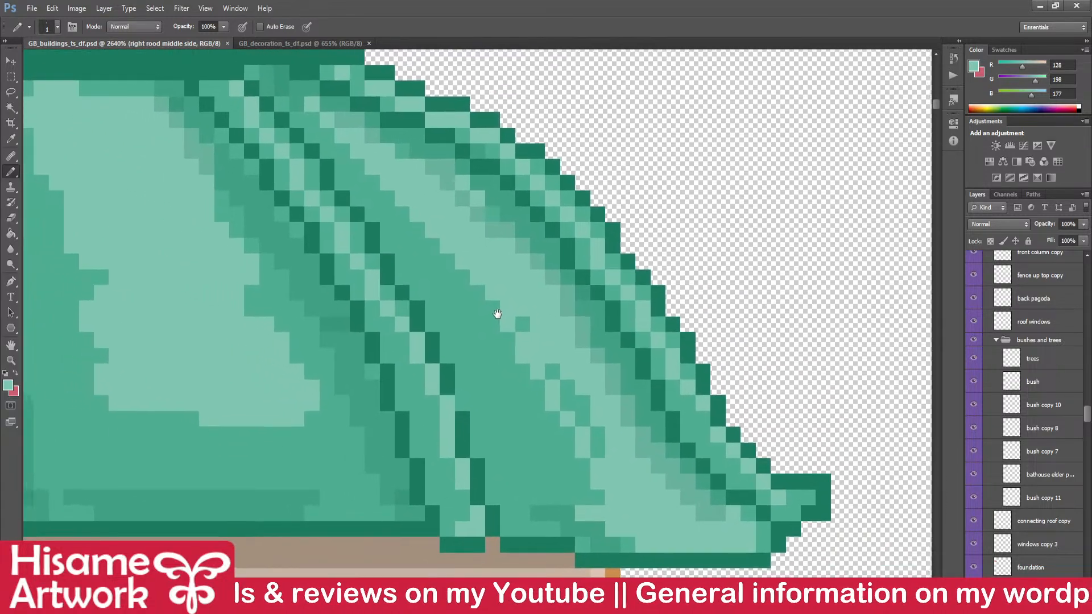
left_click(518, 333, "alt")
left_click(502, 345, "alt")
left_click(518, 326, "alt")
left_click(449, 213)
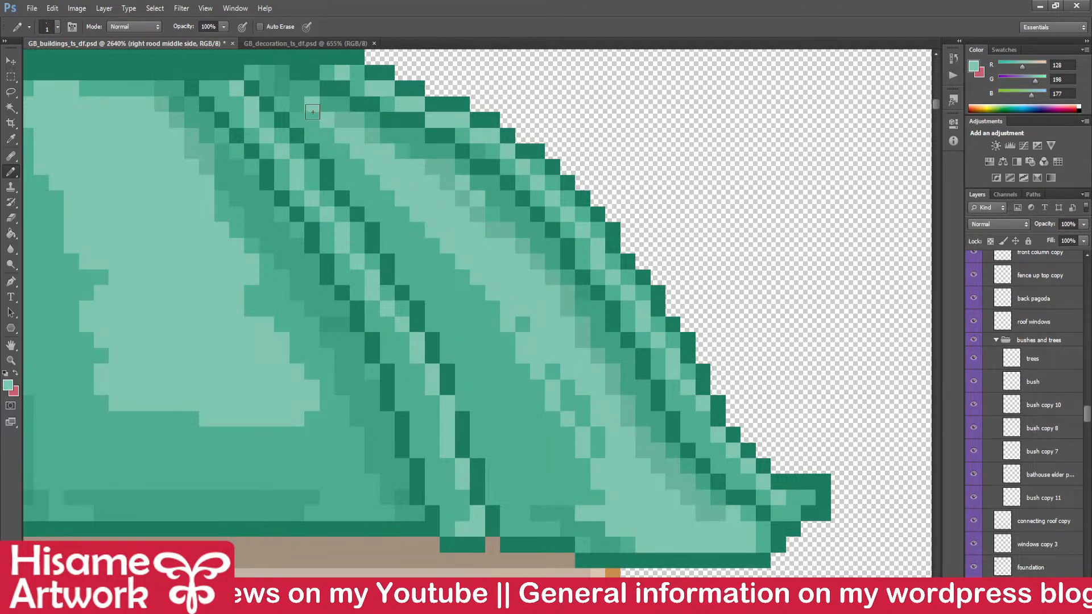
key("ctrl+s")
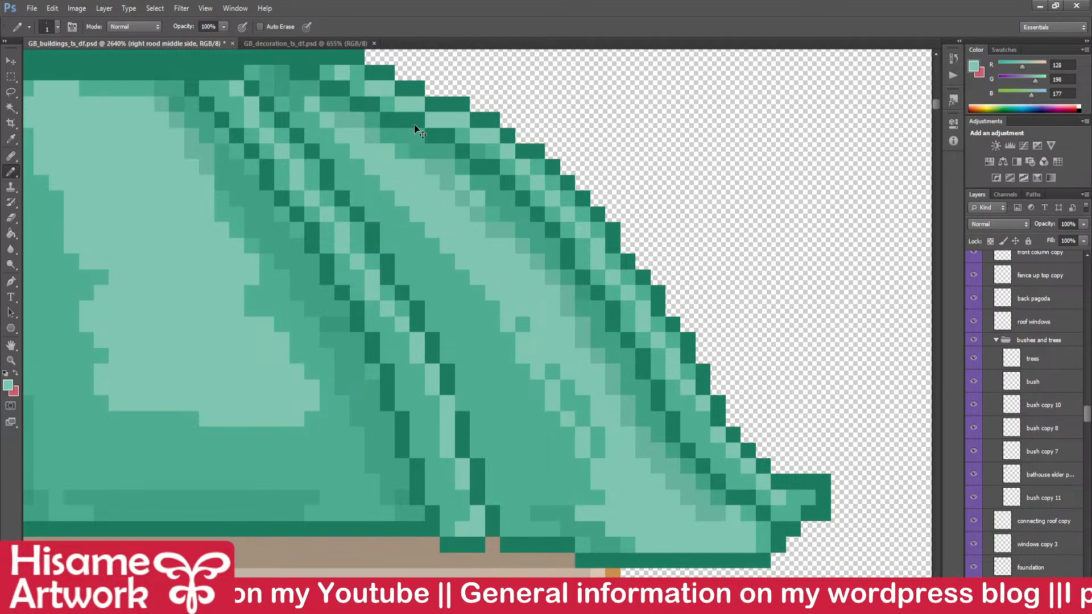
- Add a broken diagonal line of light green pixels beside the highlight's inner edge, retouch its outer edge, and save
left_click_drag(438, 272, 516, 379)
scroll(560, 402, "up", 2)
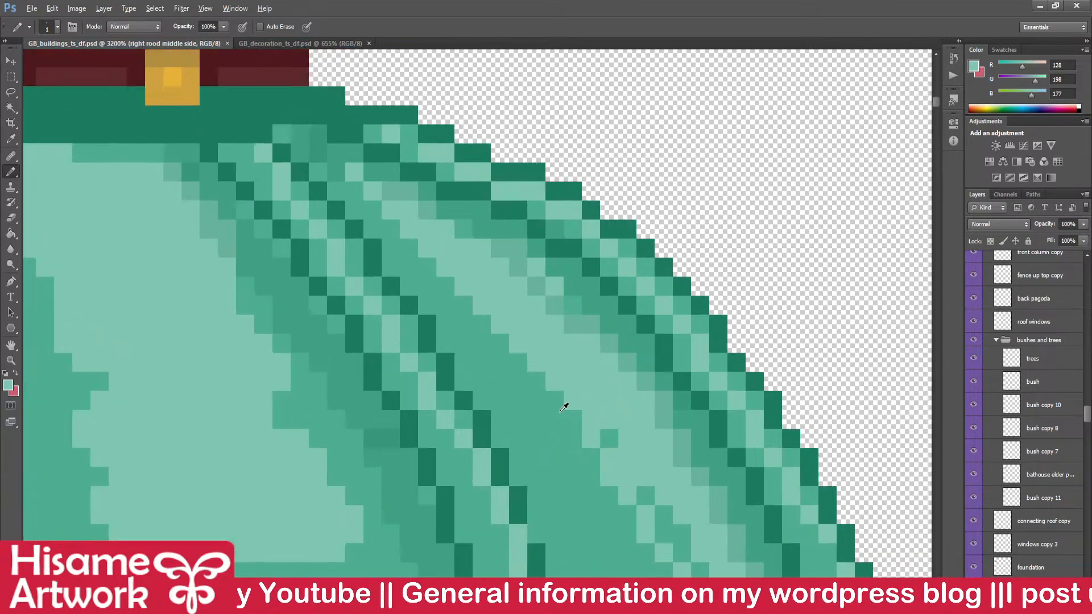
left_click(522, 381)
left_click_drag(513, 374, 448, 298)
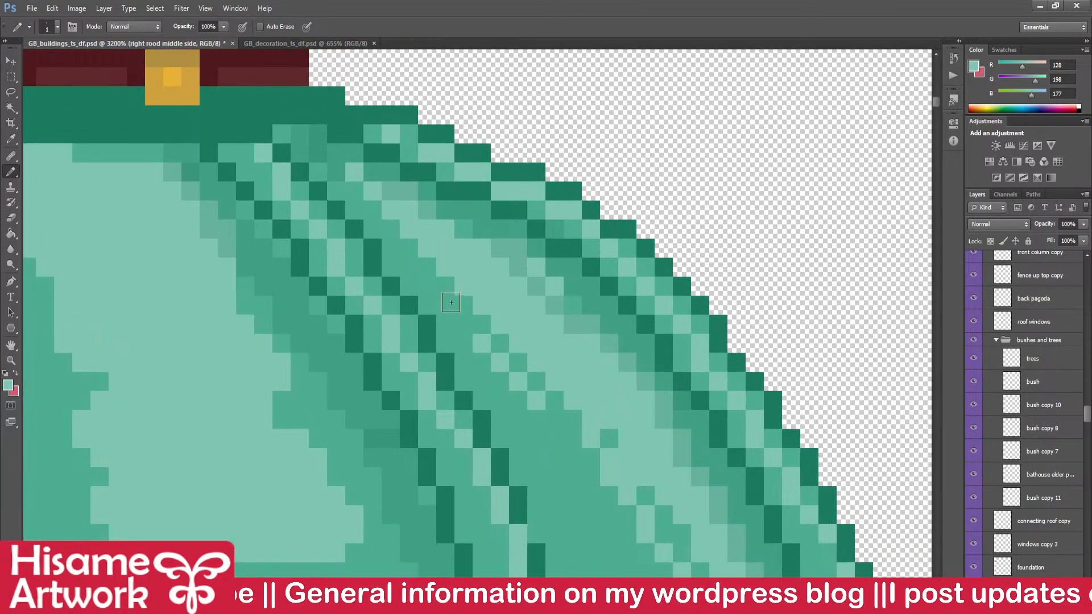
left_click(433, 206, "alt")
left_click_drag(488, 244, 520, 287)
key("ctrl+s")
- Resample the light green, touch up the highlight's upper outer edge, and save the document
left_click(502, 273, "alt")
left_click(391, 188)
left_click(572, 333, "shift")
key("ctrl+s")
- Widen the shade at the outer right panel's base with sampled green, save, and close the gap in the rib's dark green outline
left_click_drag(576, 369, 533, 202)
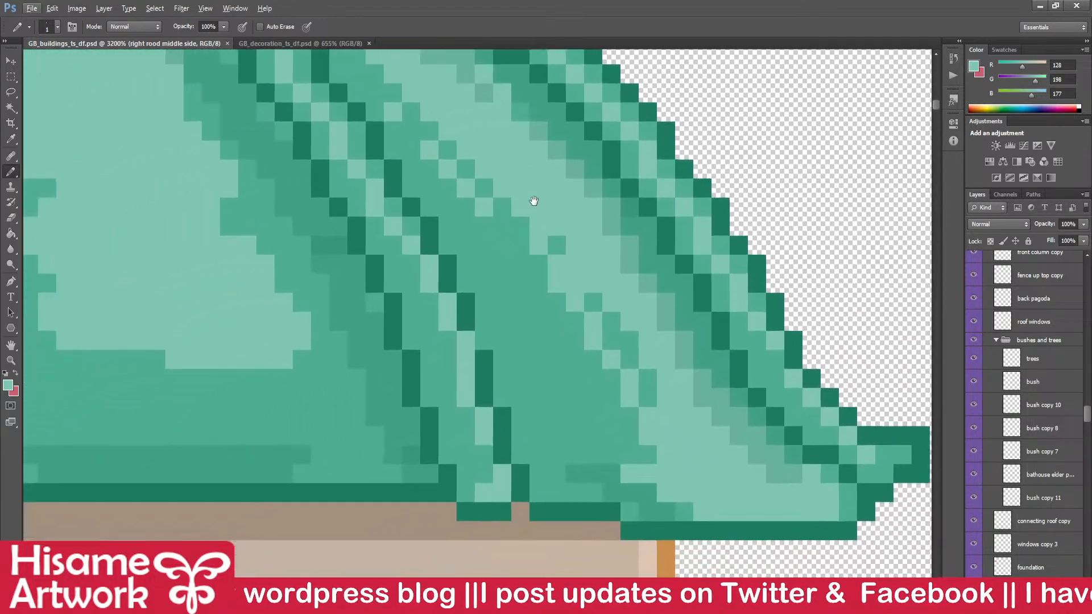
left_click(580, 470, "alt")
mouse_move(546, 472)
left_mouse_down()
mouse_move(589, 469)
mouse_move(584, 453)
mouse_move(607, 477)
mouse_move(554, 499)
mouse_move(657, 493)
left_mouse_up()
key("ctrl+s")
left_click_drag(556, 432, 557, 442)
left_click(501, 419, "alt")
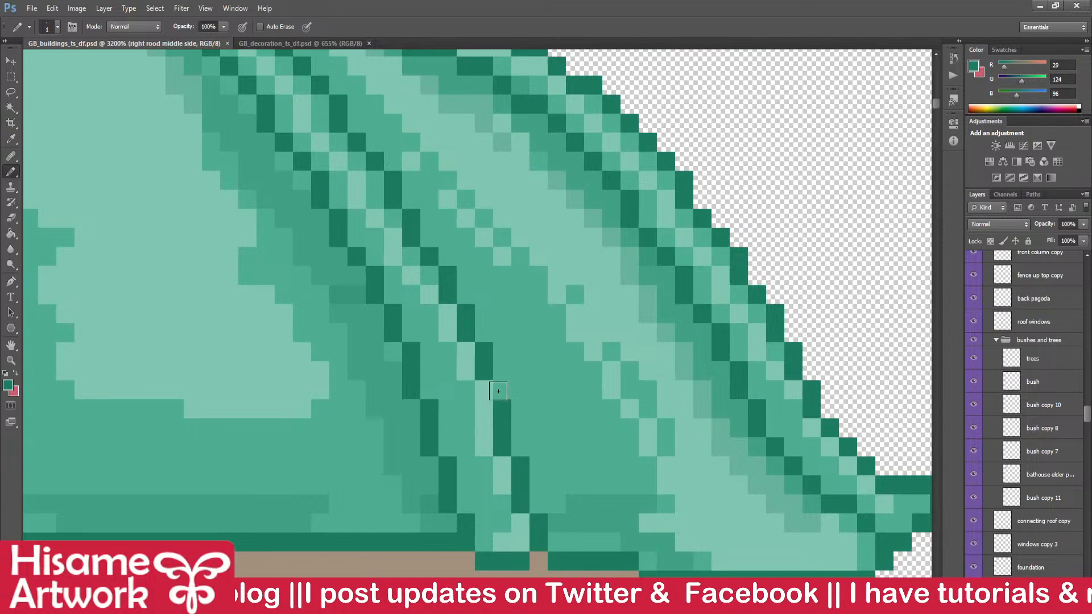
- Step the middle of the outer panel highlight's inner edge with light green pixels, notch it with mid green, and save
left_click(538, 259, "alt")
left_click(525, 274)
left_click(536, 299)
left_click(539, 312)
left_click(555, 335)
key("ctrl+s")
left_click(606, 338, "alt")
left_click(593, 333)
key("ctrl+s")
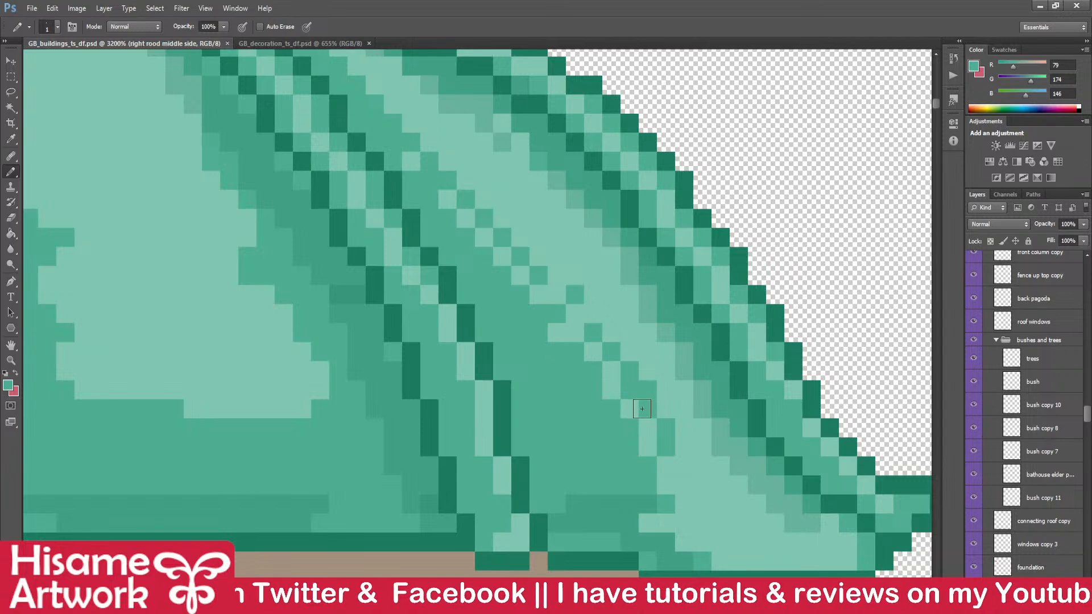
- Scatter light green pixels beside the highlight's lower inner edge, save, and break up its base with mid green pixels
left_click_drag(628, 407, 534, 366)
left_click(565, 426, "alt")
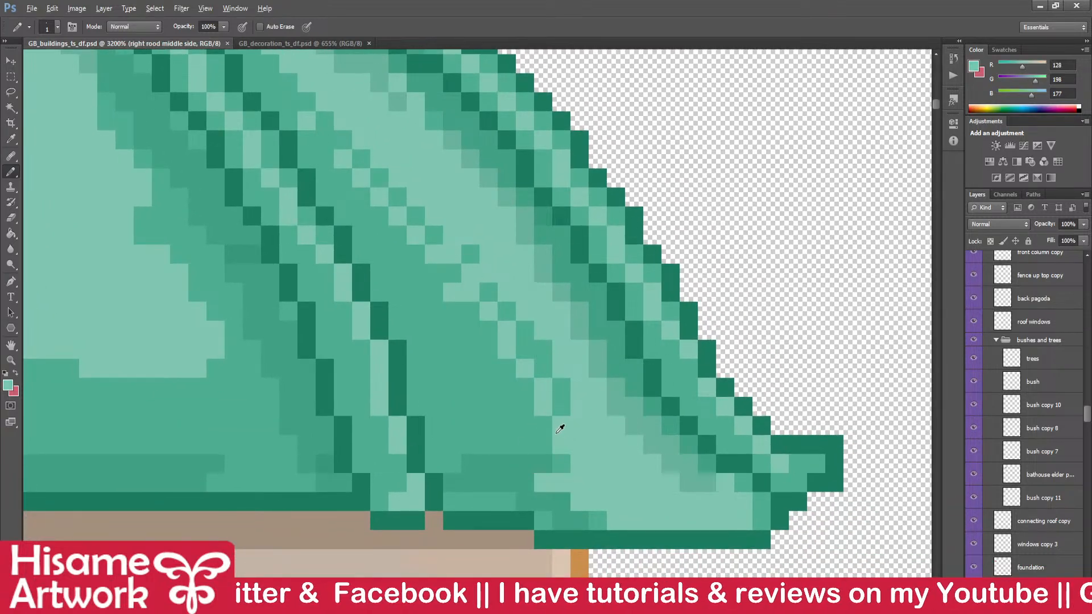
left_click(507, 386)
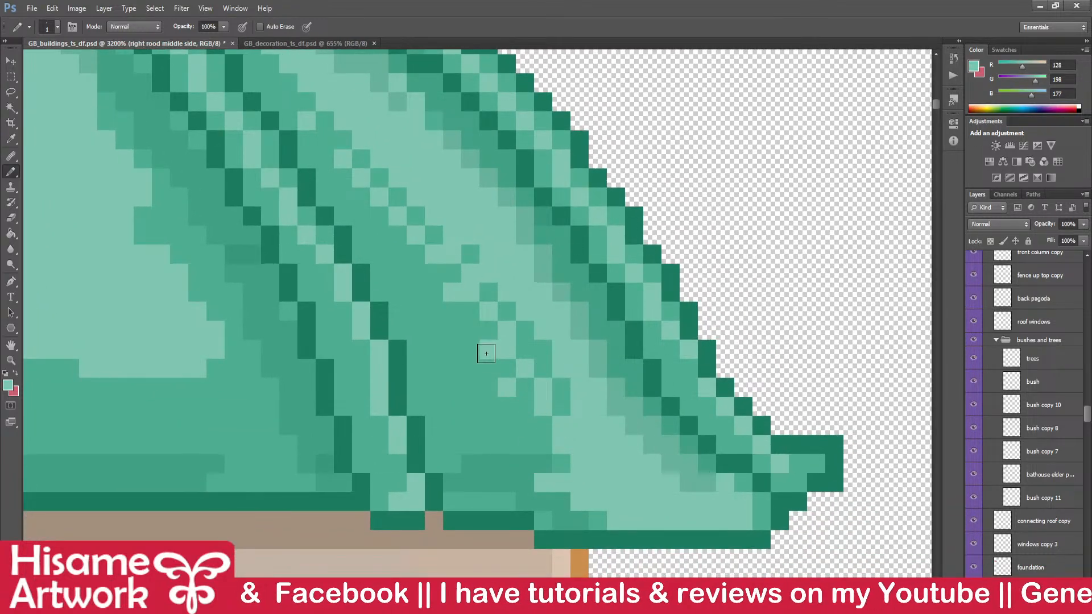
key("ctrl+s")
left_click(542, 436, "alt")
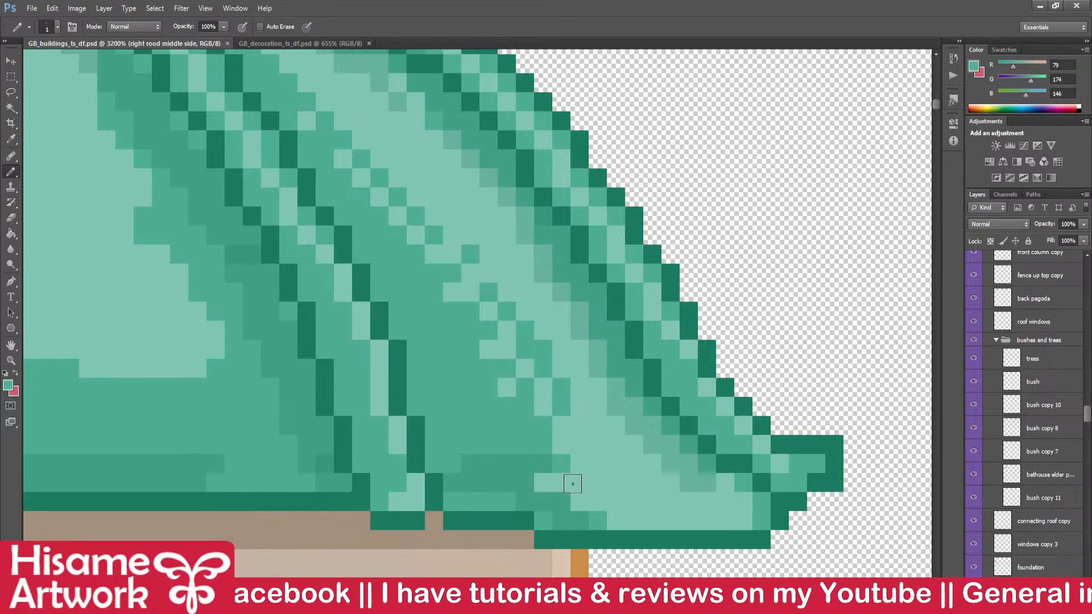
left_click(580, 483)
left_click(579, 444)
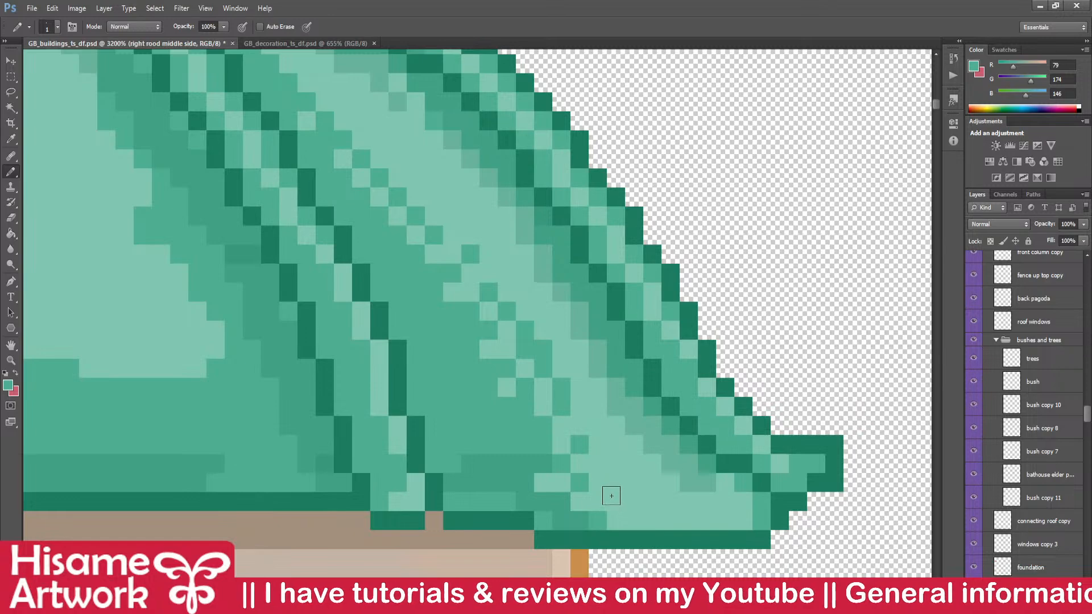
- Lighten the roof's upturned eave tip with the highlight's sampled light green, and save
left_click_drag(543, 439, 639, 466)
left_click(845, 550, "alt")
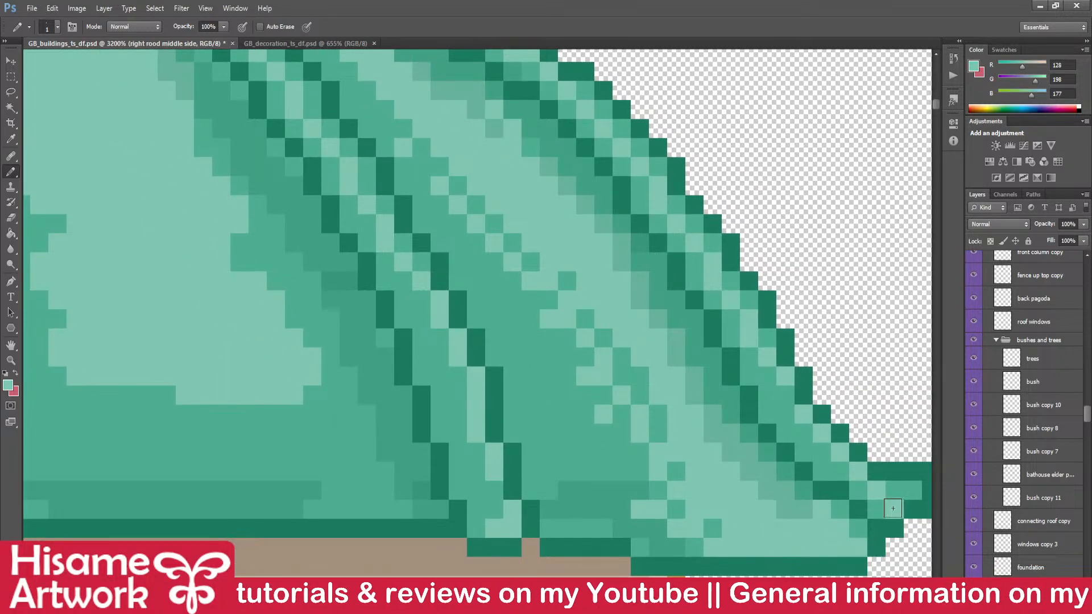
left_click_drag(716, 459, 670, 480)
key("ctrl+s")
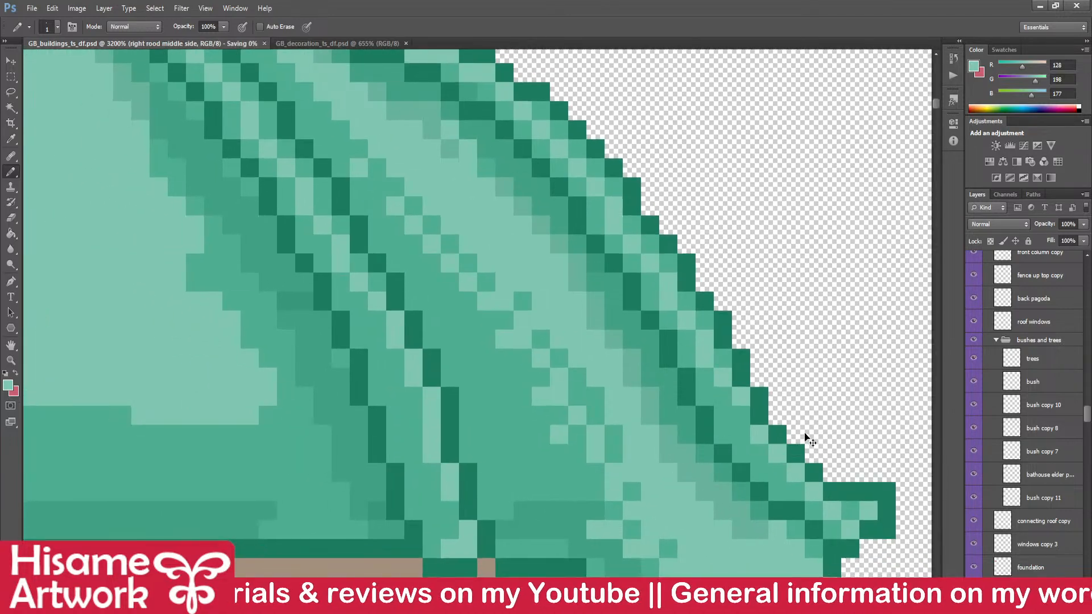
scroll(806, 432, "down", 8)
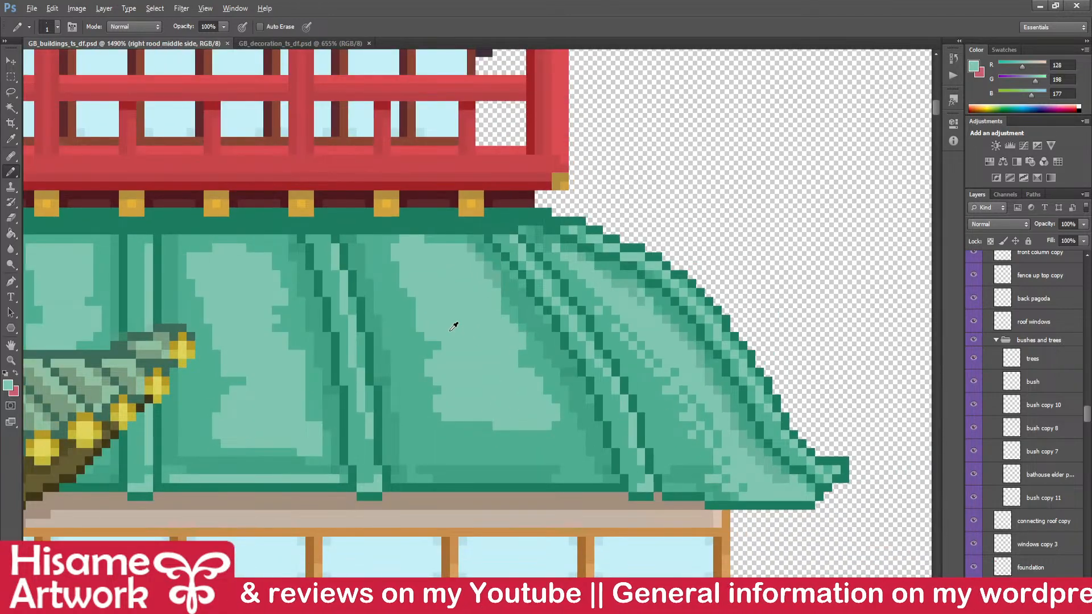
- Dither the bottom edge of the outer panel's highlight with spaced pixels in sampled green, and save
scroll(830, 512, "up", 4)
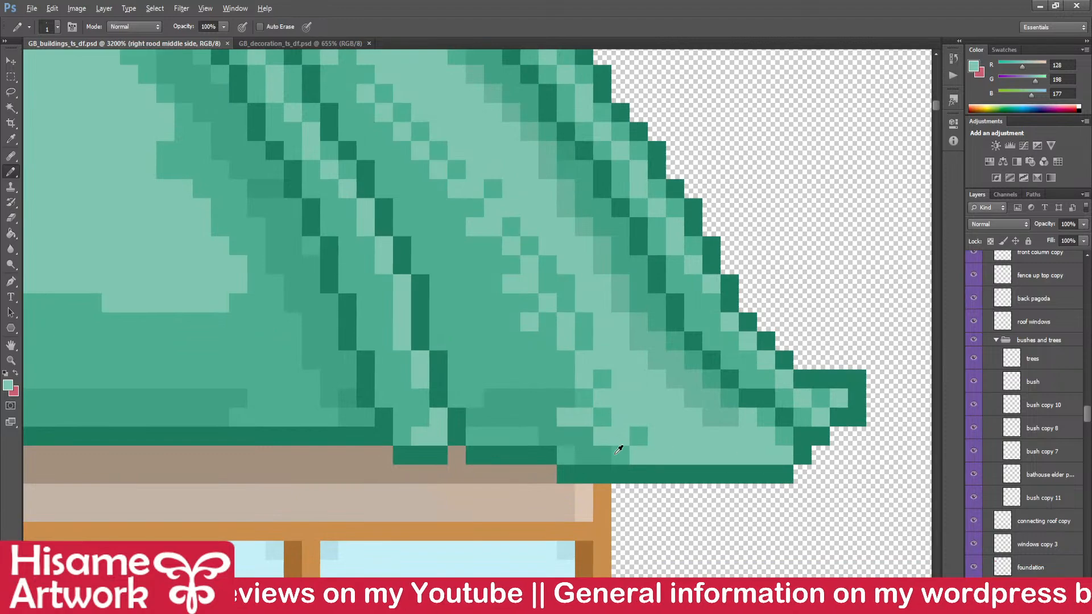
left_click(629, 463, "alt")
left_click(655, 455)
left_click(692, 455)
left_click(729, 456)
left_click(758, 458)
left_click_drag(500, 415, 733, 483)
left_click(643, 398, "alt")
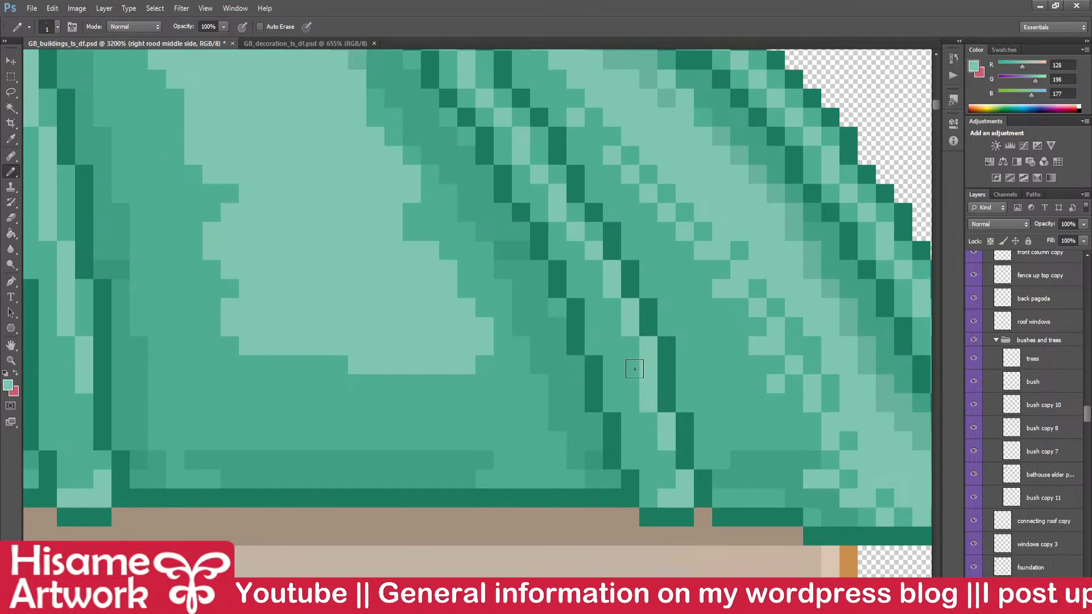
left_click_drag(585, 233, 754, 375)
key("ctrl+s")
- Soften the shaded right edge of the neighbouring panel's highlight with sampled transition green down to the panel's base, and save
left_click(508, 161, "alt")
left_click(469, 119)
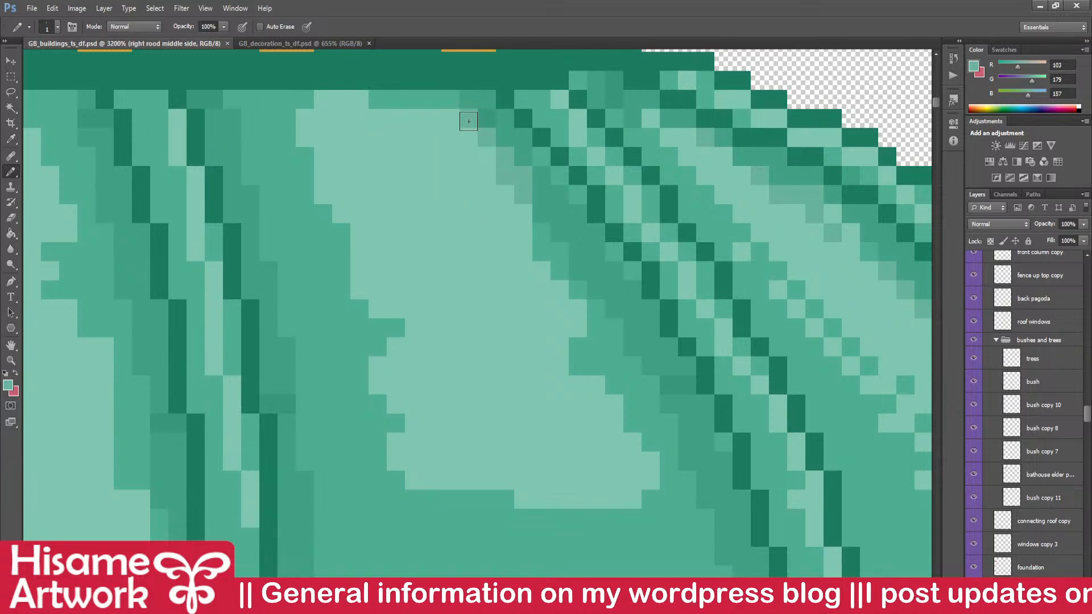
left_click(638, 427, "shift")
left_click(651, 461)
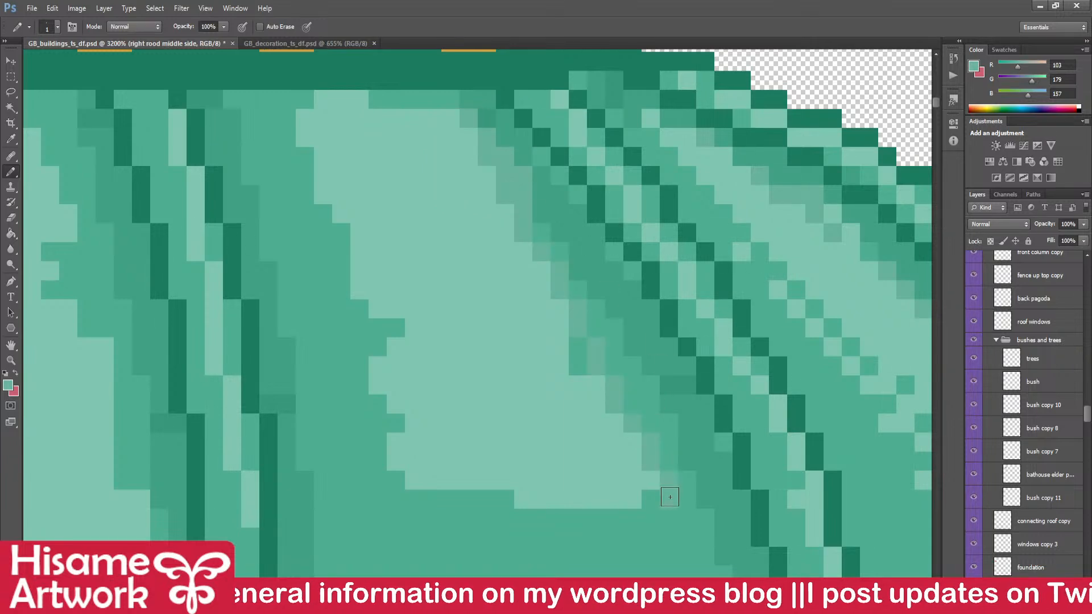
left_click_drag(691, 488, 598, 348)
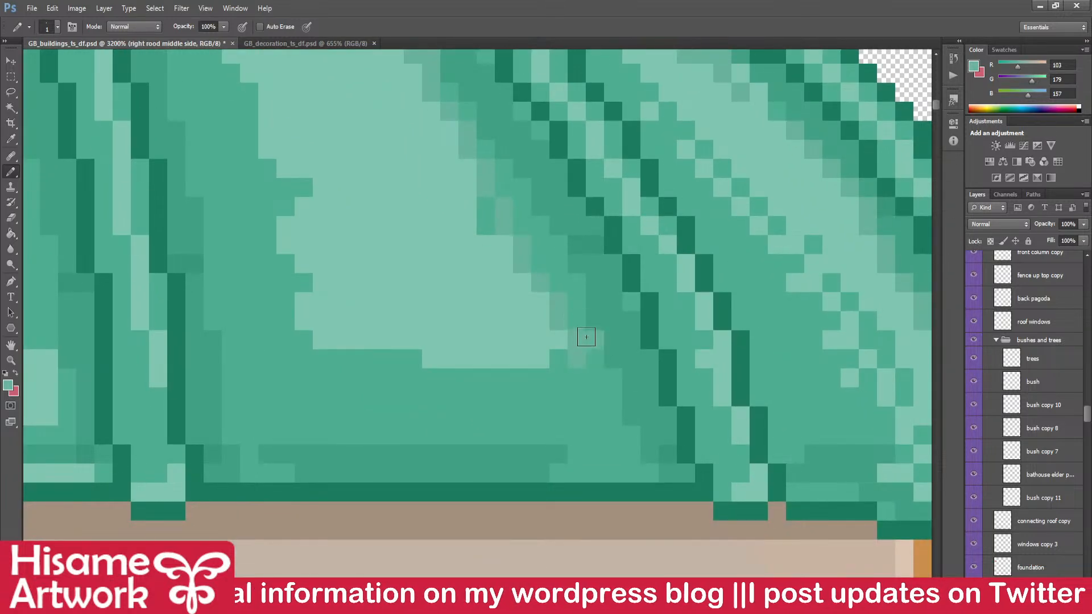
left_click(635, 437, "shift")
key("ctrl+s")
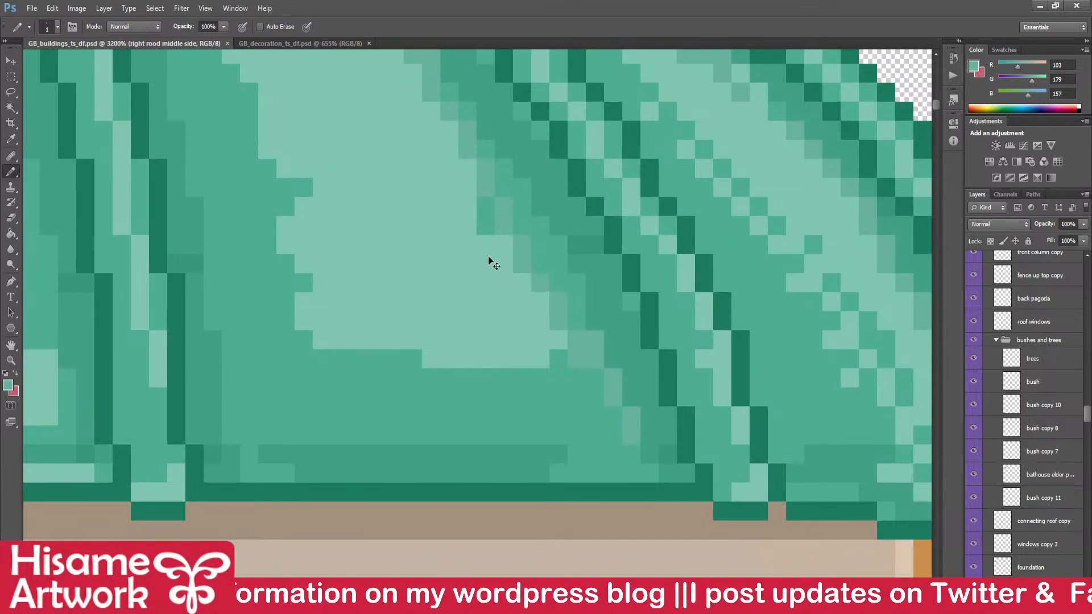
- Add transition green pixels along the top edge of the second panel's highlight, save, and check the whole building
left_click_drag(488, 257, 719, 458)
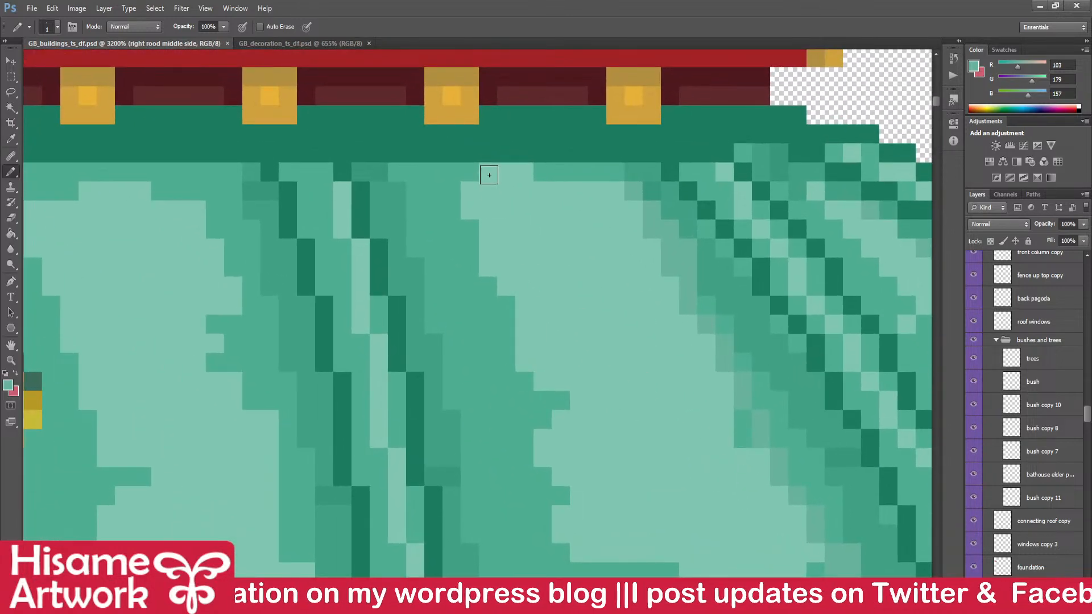
left_click_drag(472, 169, 499, 280)
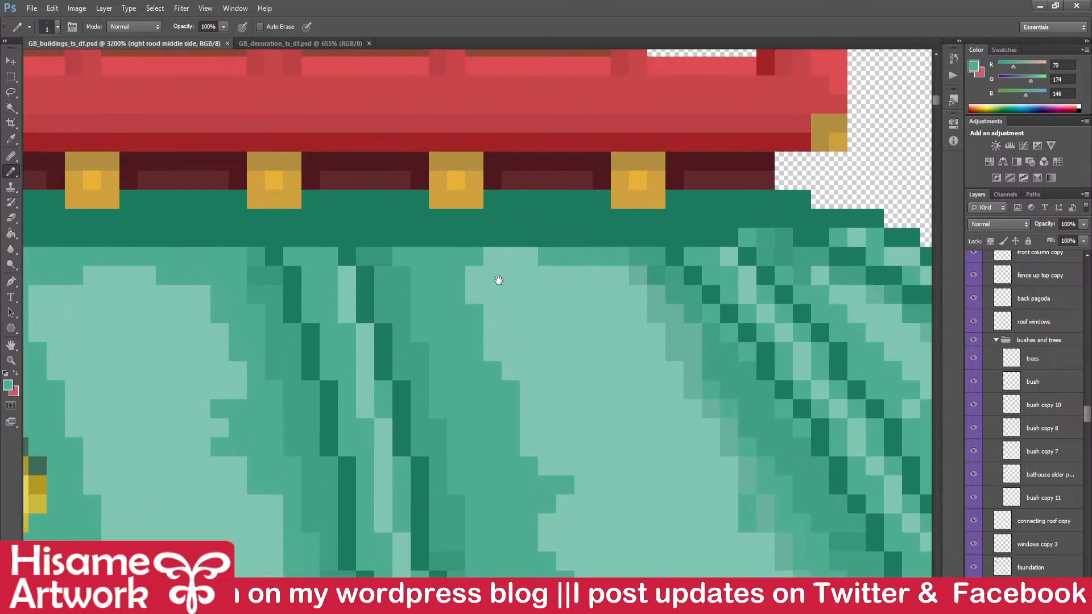
left_click(579, 247, "alt")
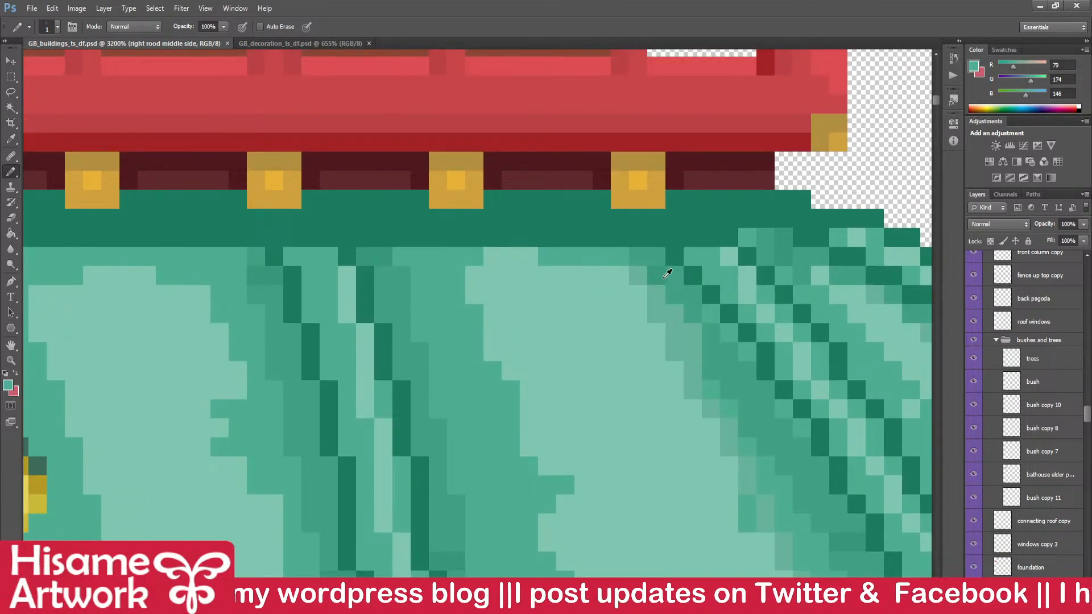
left_click(638, 273, "alt")
left_click_drag(606, 257, 582, 257)
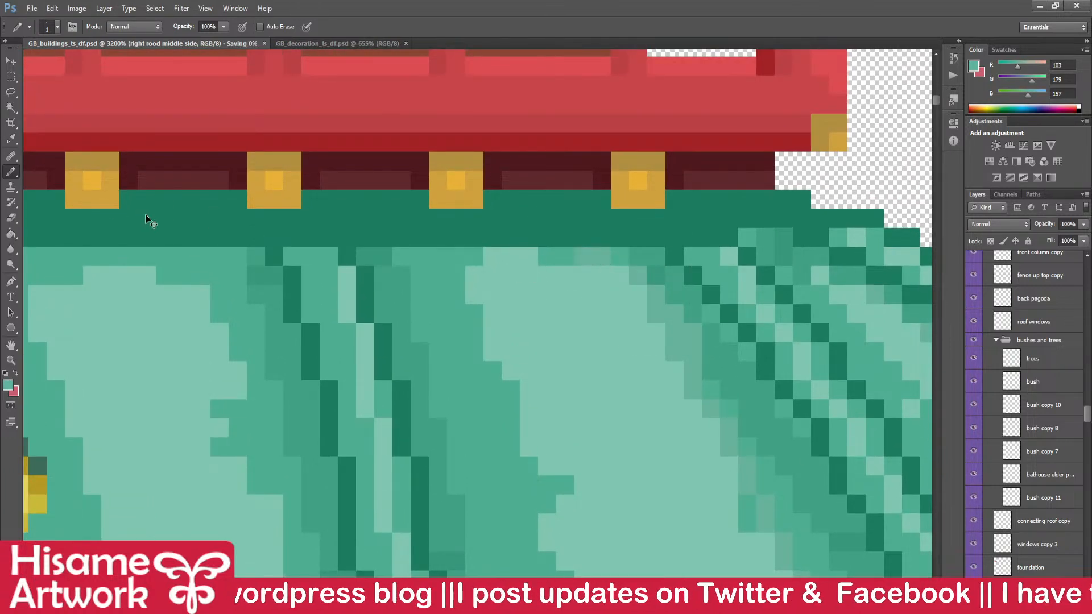
scroll(536, 313, "down", 10)
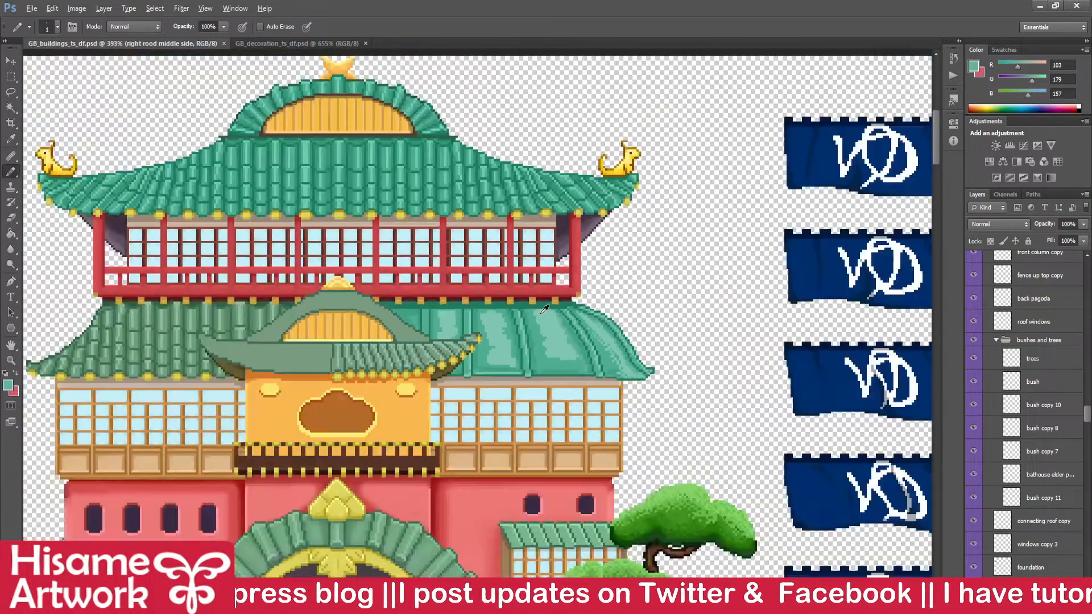
scroll(547, 309, "up", 4)
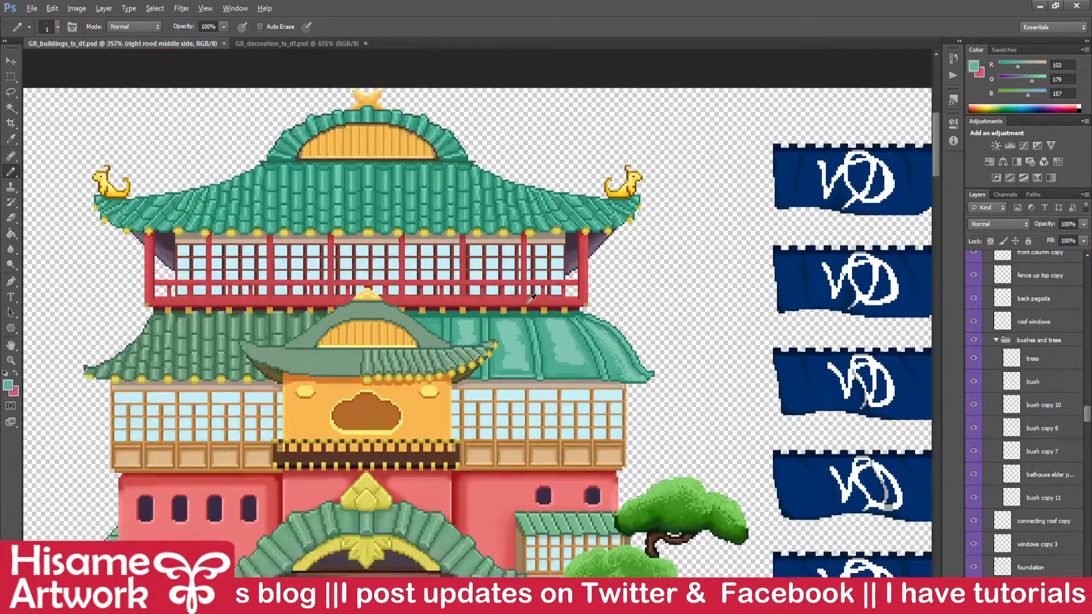
- Resample the roof greens, touch up the shade along the second panel's top edge beside the rib, and save
scroll(549, 324, "up", 10)
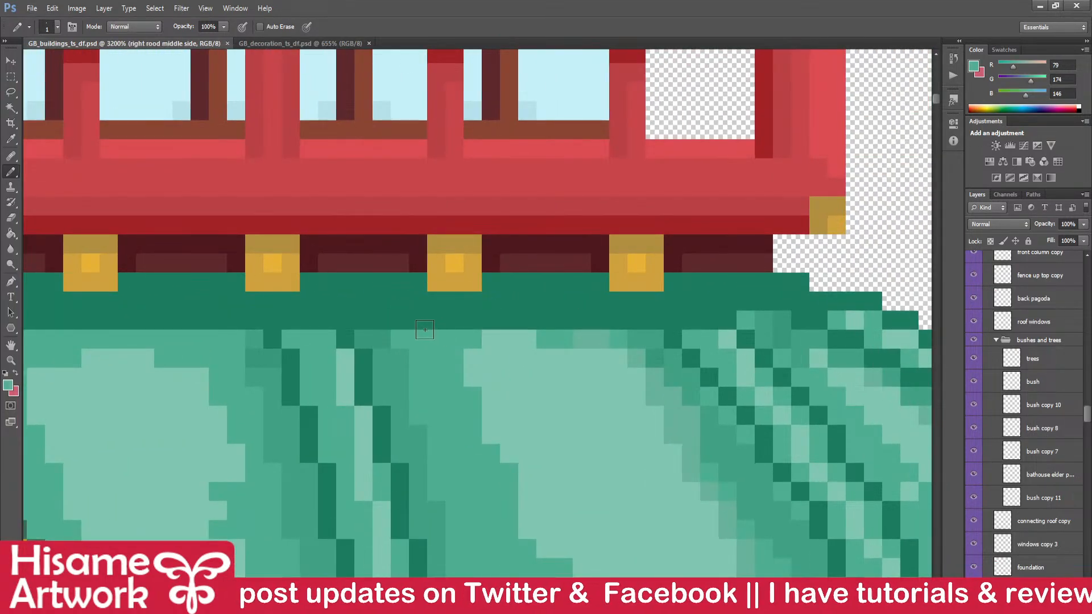
left_click(410, 311, "alt")
left_click(398, 350, "alt")
mouse_move(398, 340)
left_mouse_down()
mouse_move(569, 343)
mouse_move(509, 324)
mouse_move(562, 259)
left_mouse_up()
key("ctrl+s")
- Blend the highlight's upper right corner into the shade with scattered transition green pixels, and save
left_click(614, 244, "alt")
left_click_drag(441, 194, 495, 195)
left_click(512, 216)
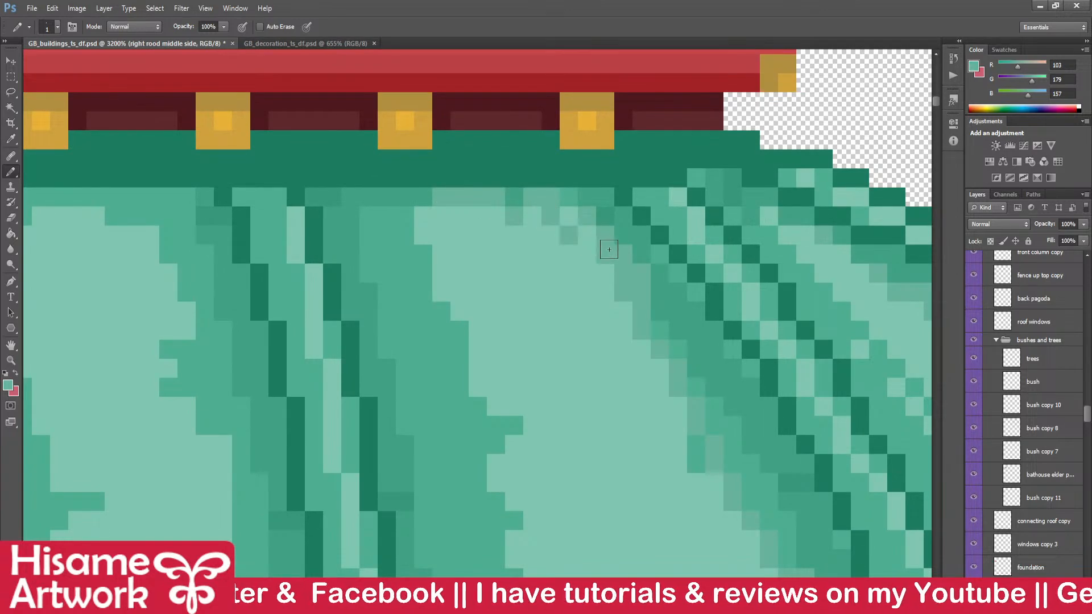
key("ctrl+s")
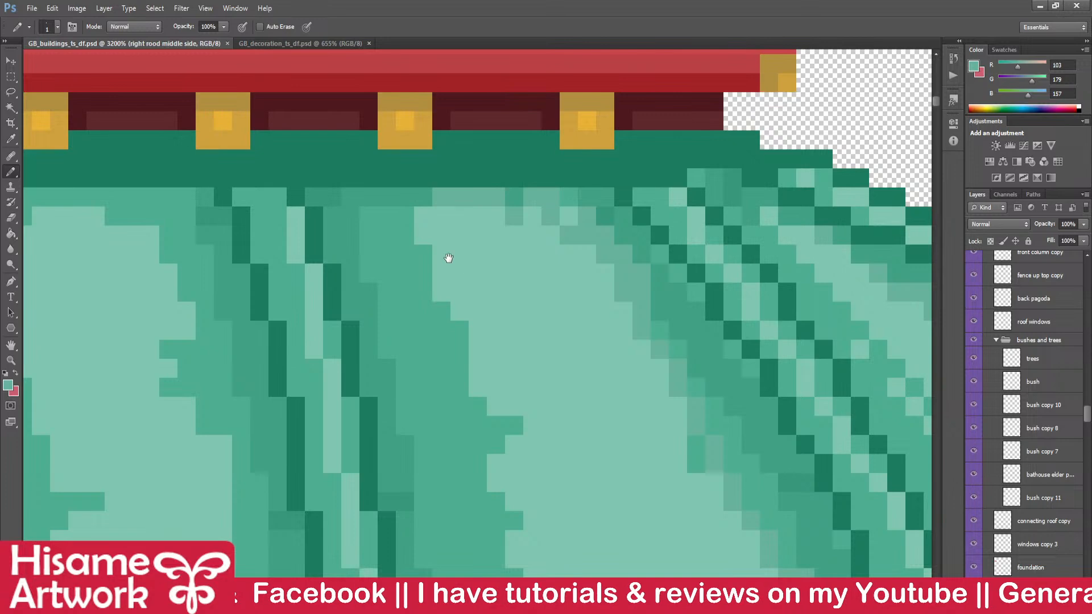
- Dither the lower edge of the second panel's highlight with a row of spaced light green pixels, and save
left_click(369, 203, "alt")
left_click(424, 219, "alt")
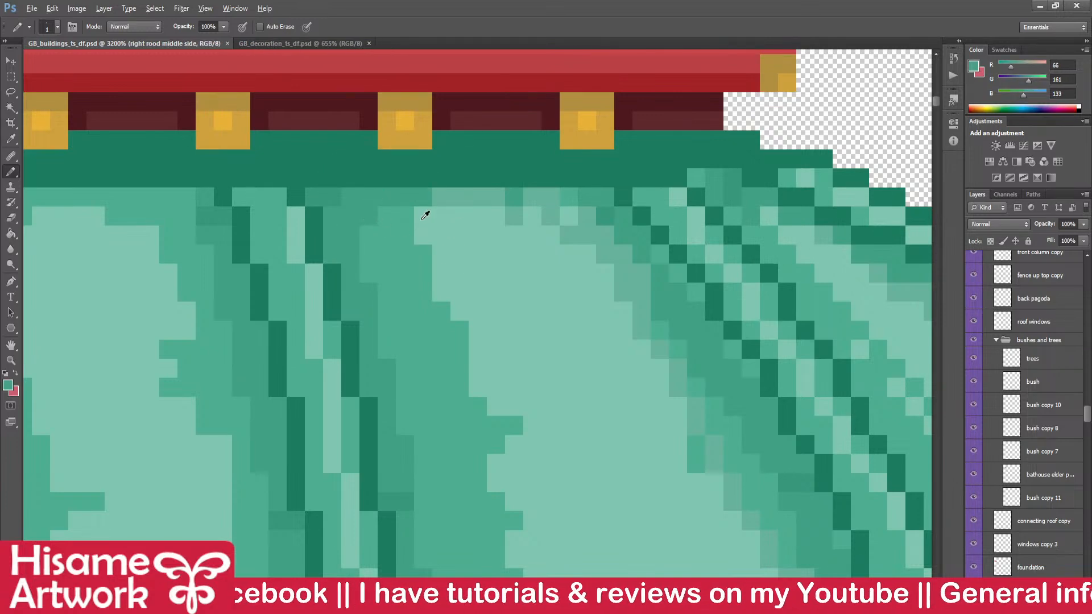
scroll(420, 213, "down", 4)
scroll(426, 318, "up", 2)
left_click(527, 502)
left_click(557, 502)
left_click(588, 517)
left_click(618, 518)
left_click(633, 518)
left_click(648, 518)
left_click(678, 520)
left_click(707, 518)
left_click_drag(722, 515, 695, 483)
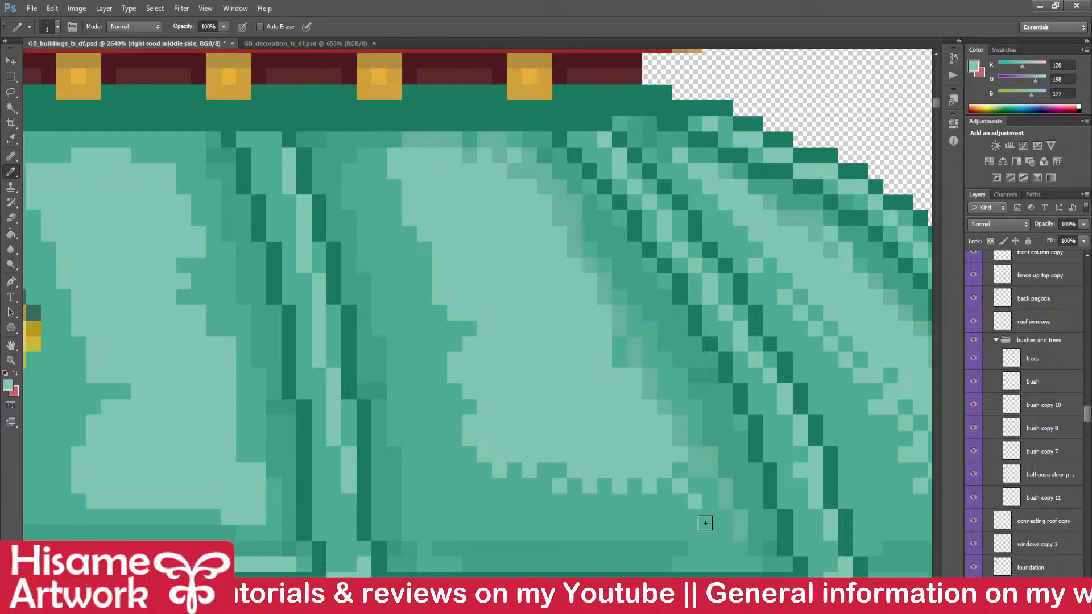
key("ctrl+s")
- Add a second, staggered row of light green pixels below the highlight's dithered lower edge, and save
left_click(528, 485)
left_click_drag(434, 308, 540, 324)
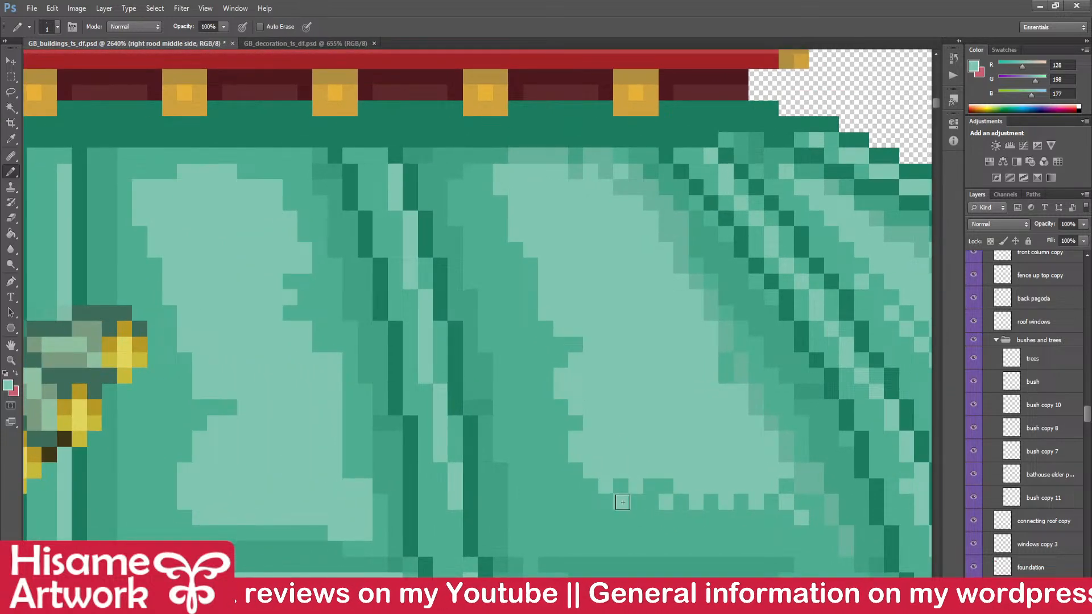
left_click(681, 517)
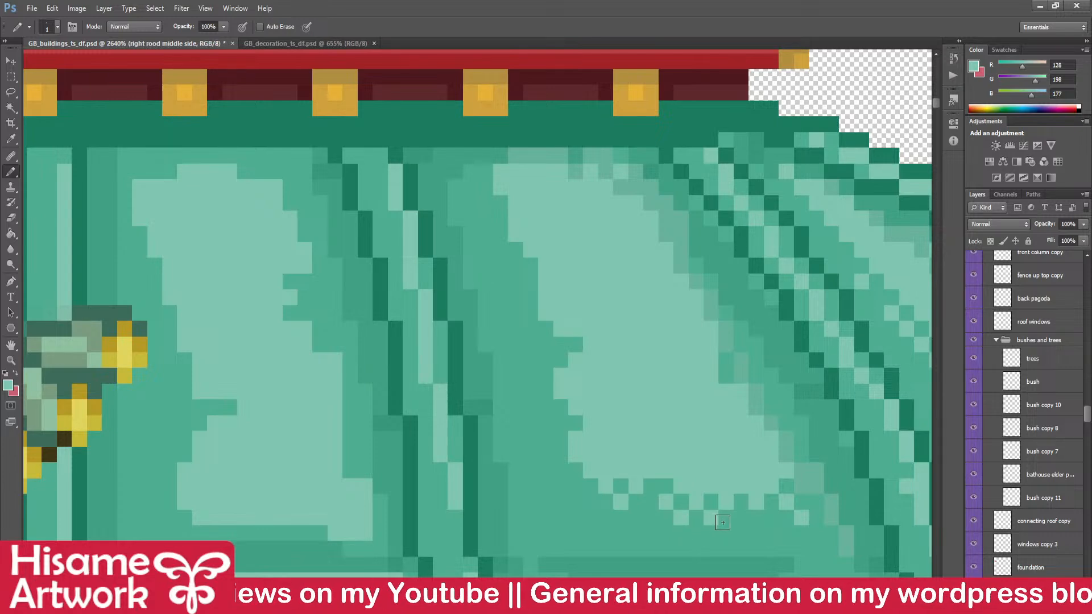
left_click(741, 517)
left_click(771, 517)
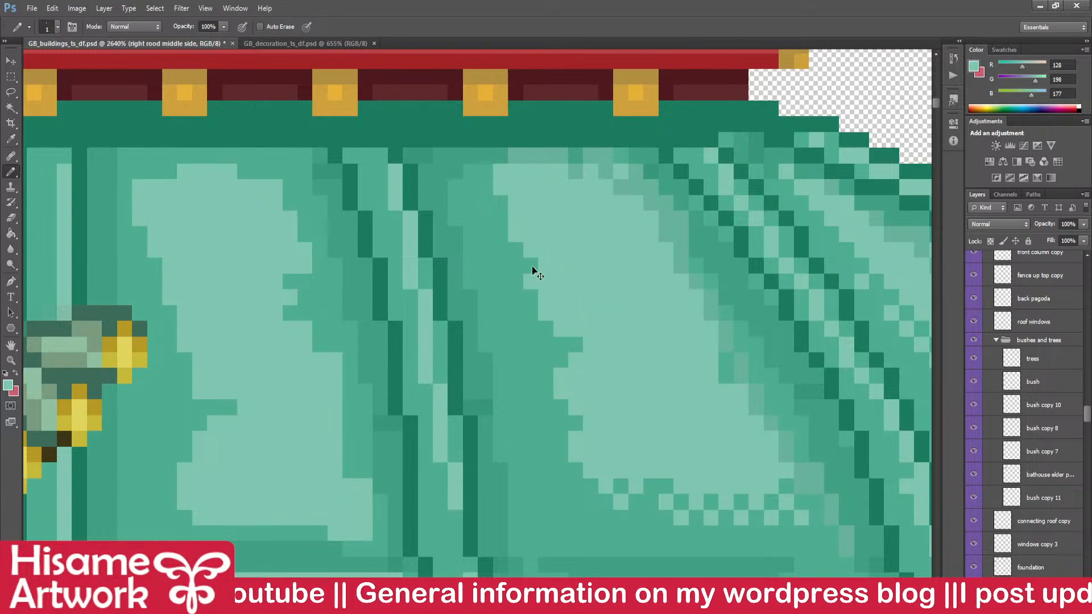
key("ctrl+s")
- Add light green pixels along the highlight's left edge, retouch the notch in its shaded right edge, and save
left_click(545, 344)
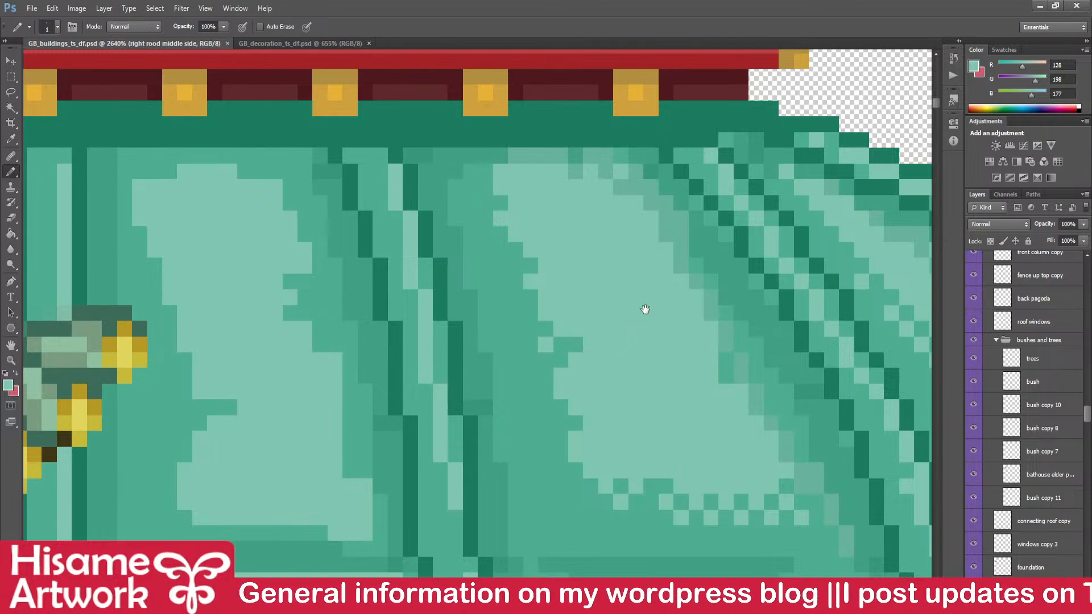
left_click_drag(639, 308, 573, 326)
left_click(420, 215, "alt")
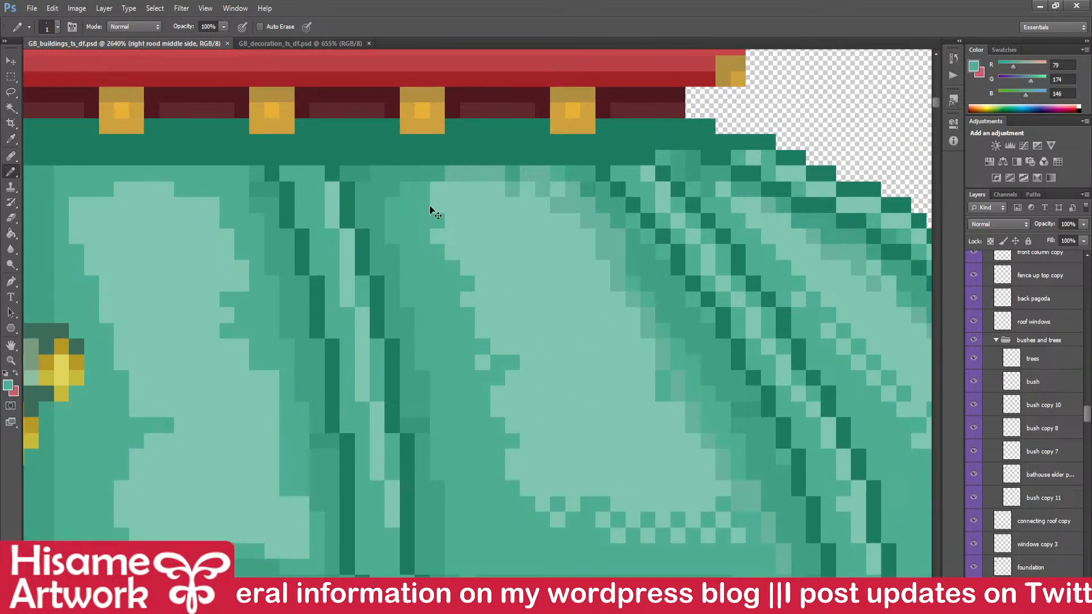
left_click_drag(597, 488, 614, 432)
left_click(654, 409, "alt")
left_click(674, 344)
key("ctrl+s")
- Notch the highlight's left edge from top to bottom with single pixels of sampled mid green
left_click(501, 347, "alt")
left_click(461, 183)
left_click(497, 243)
left_click(512, 278)
left_click(528, 353)
left_click(556, 433)
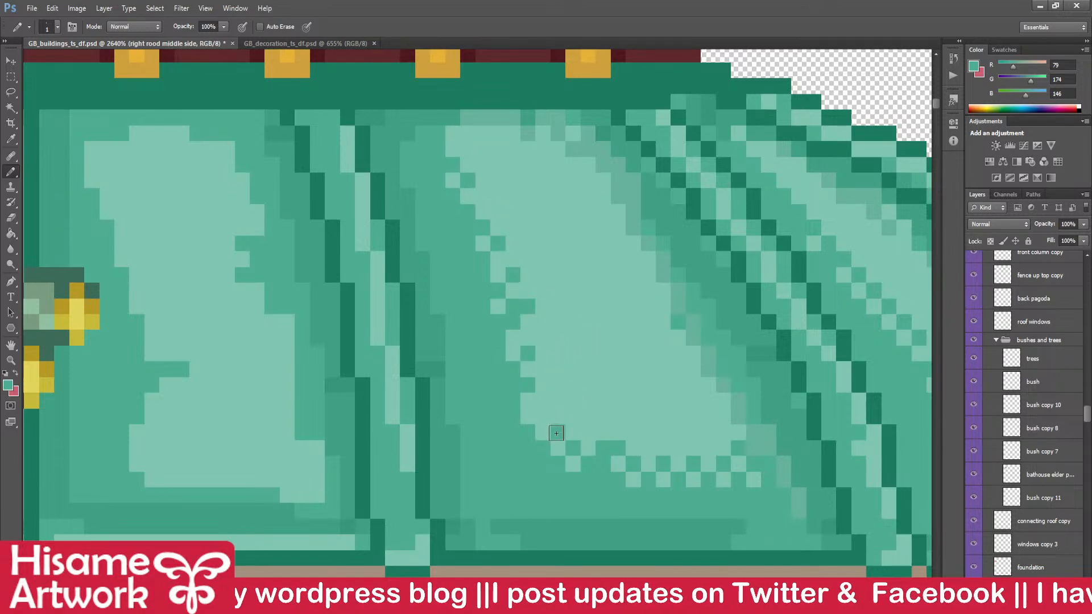
- Extend the second panel highlight's dither with a light green pixel below its lower edge and single mid green pixels inside its left side
left_click(631, 461, "alt")
left_click(602, 479)
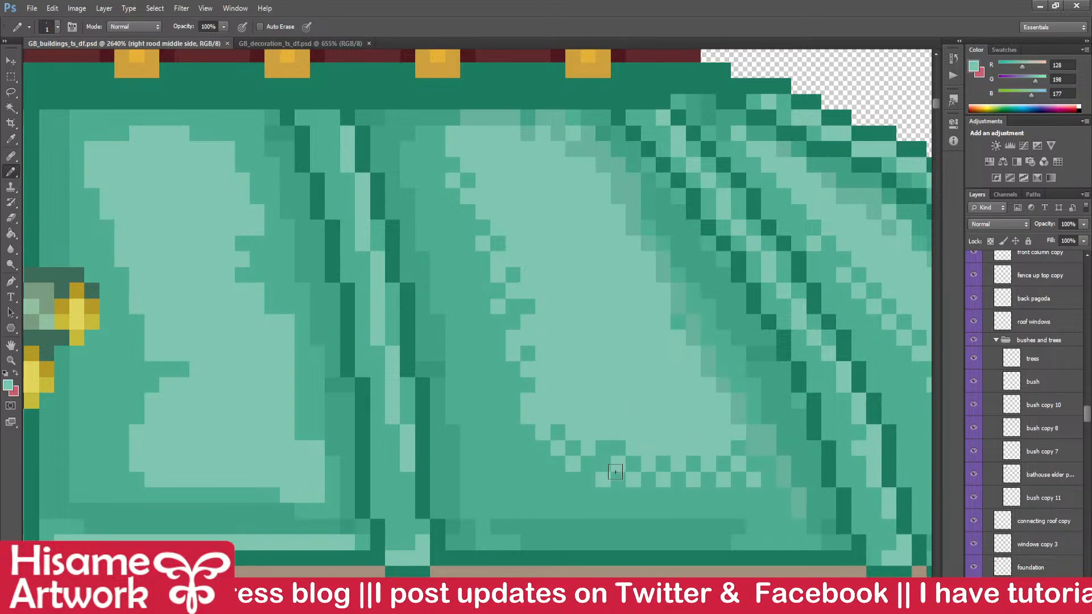
left_click(607, 449, "alt")
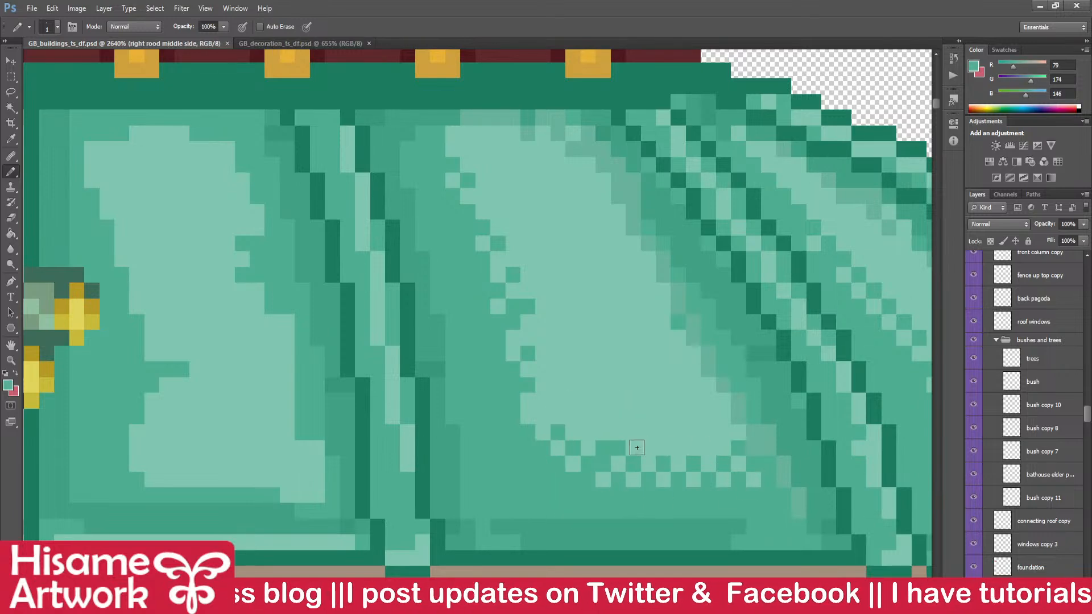
left_click(586, 434)
left_click(543, 401)
left_click(468, 149)
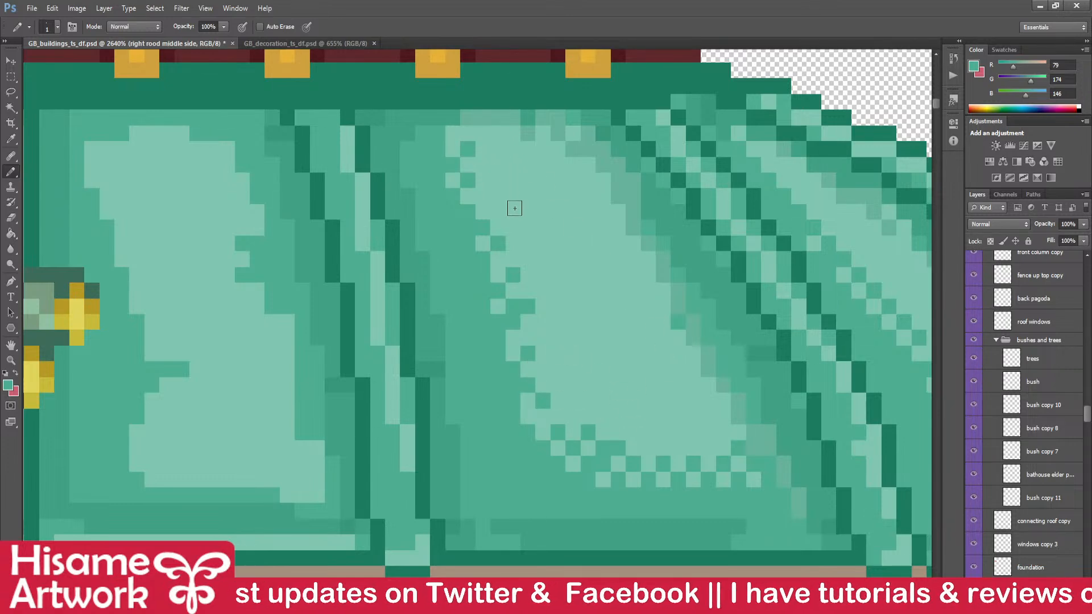
left_click(543, 323)
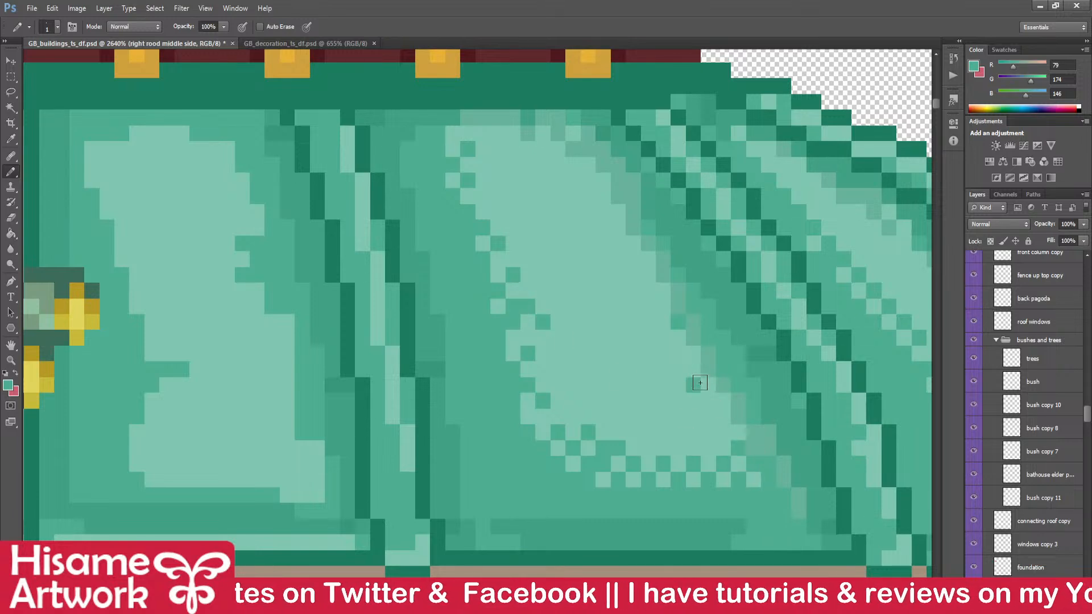
- Scatter single pixels of the sampled shaded green just inside the highlight's right edge, and save
key("ctrl+z")
left_click(719, 389, "alt")
left_click(681, 350)
left_click(710, 396)
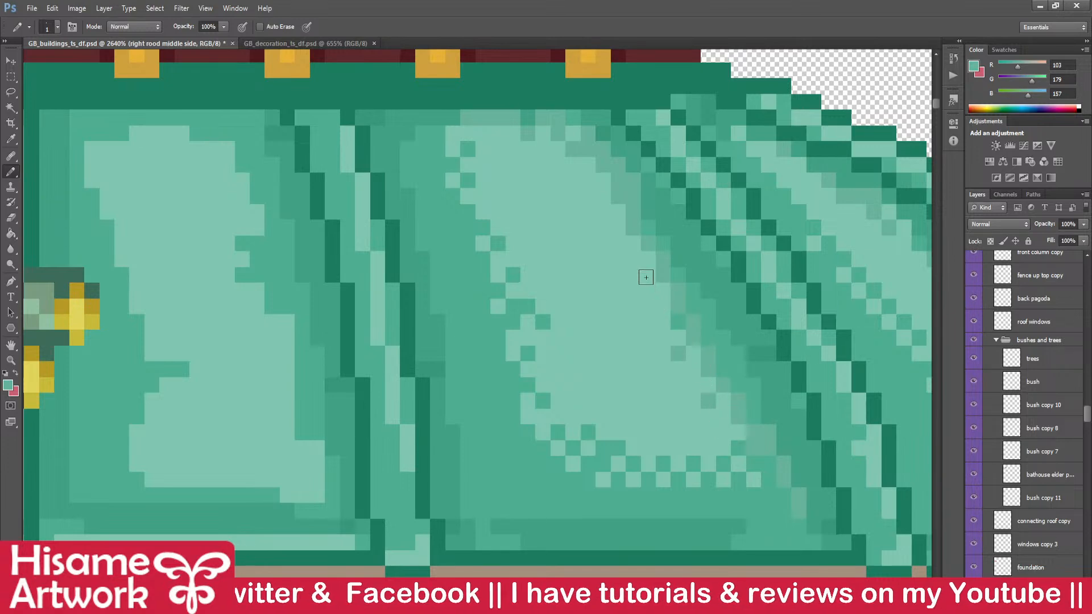
left_click(604, 210)
key("ctrl+s")
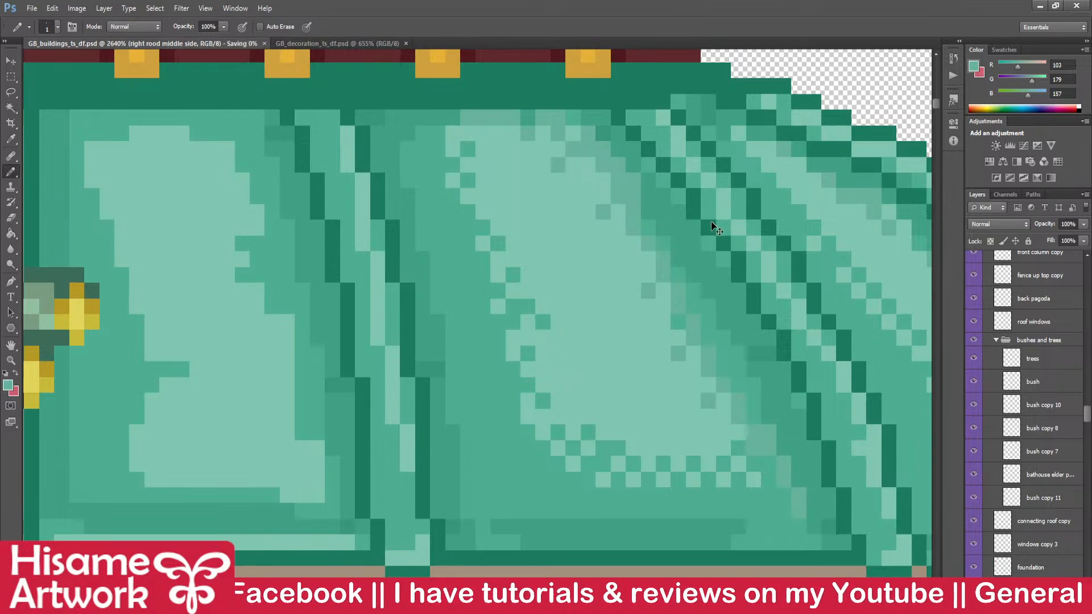
- Add a third row of spaced light green pixels below the highlight's dithered lower edge, fill gap pixels in the row above, and save
scroll(676, 364, "down", 5)
scroll(678, 369, "down", 2)
scroll(688, 420, "up", 6)
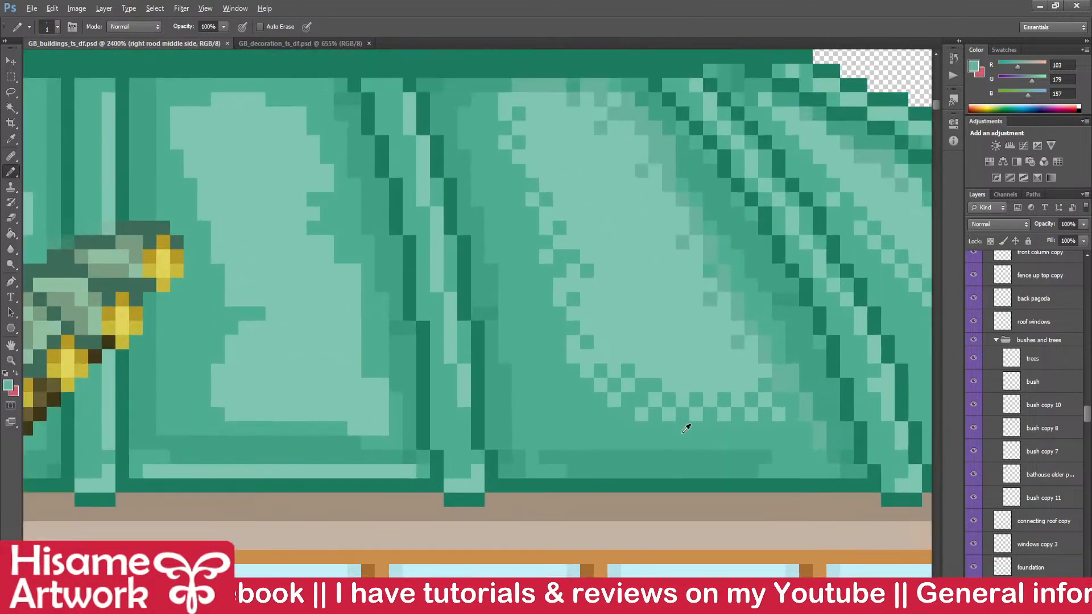
left_click(685, 348, "alt")
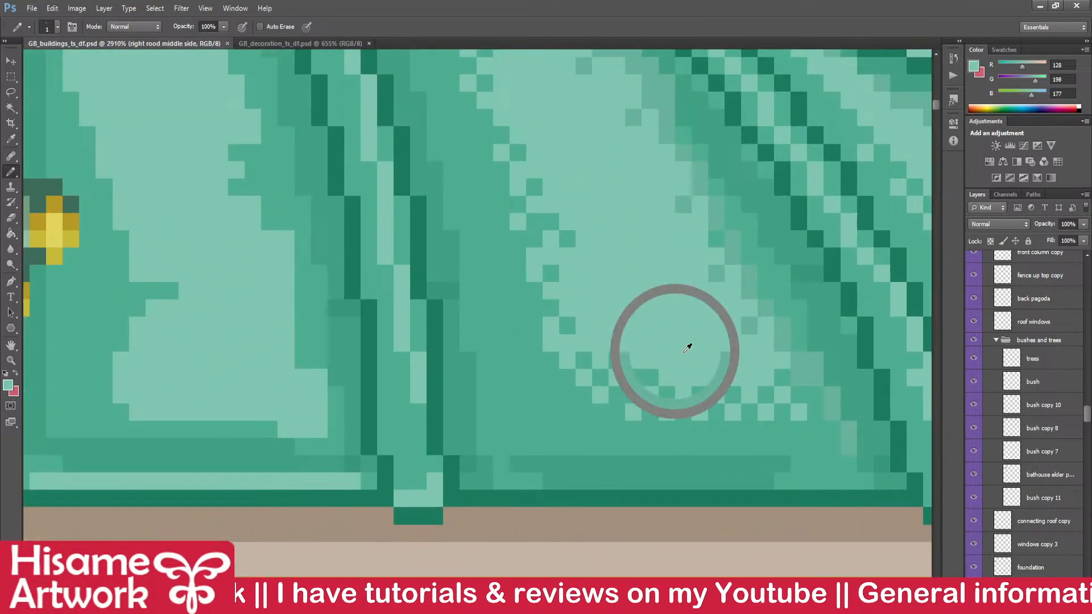
left_click(719, 427)
left_click(748, 428)
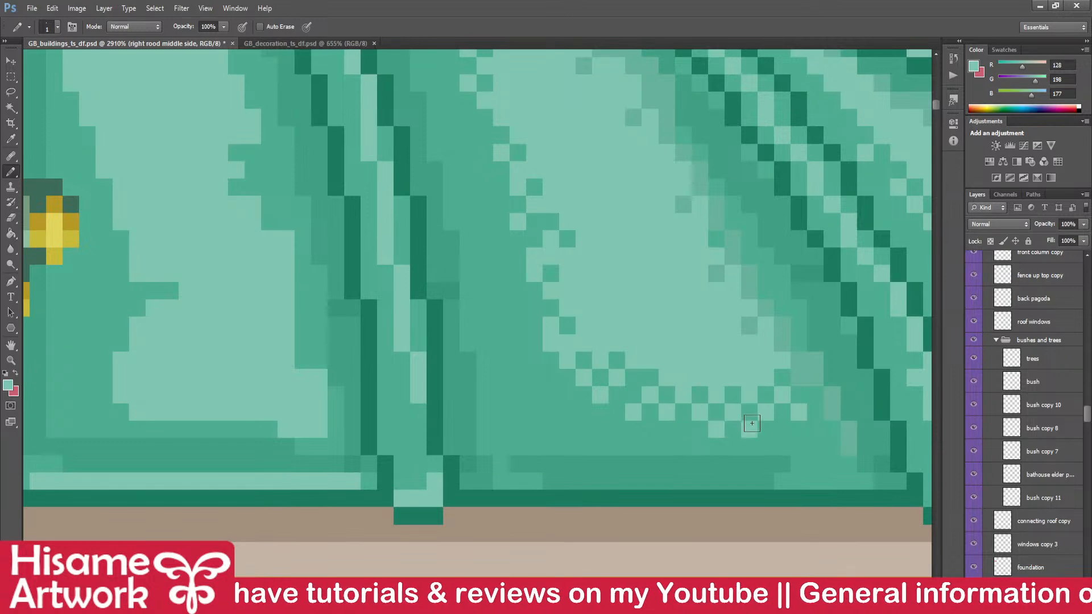
left_click(785, 431)
left_click(681, 417)
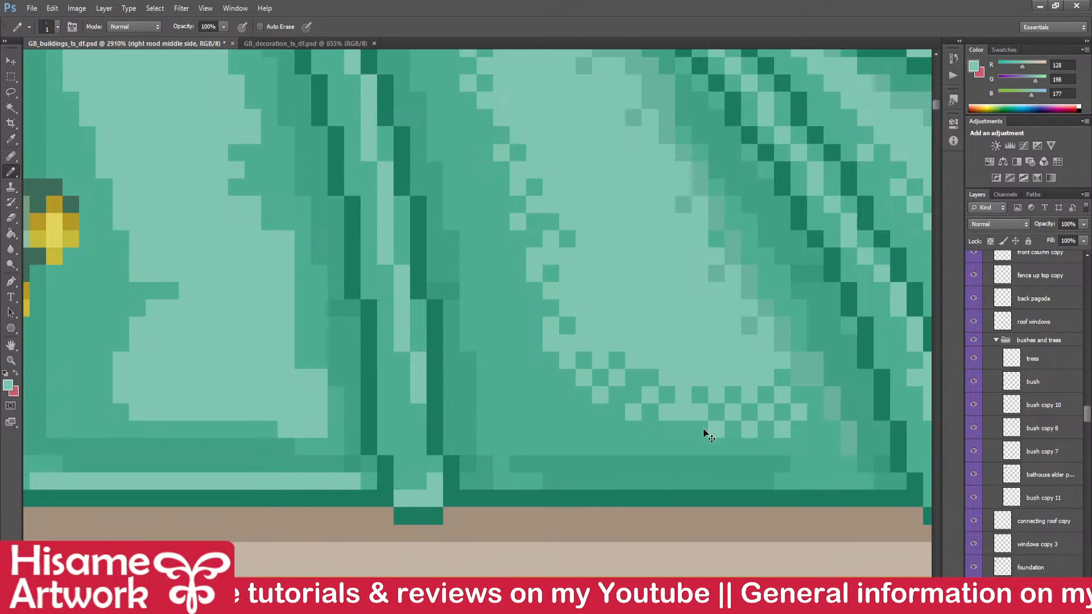
key("ctrl+s")
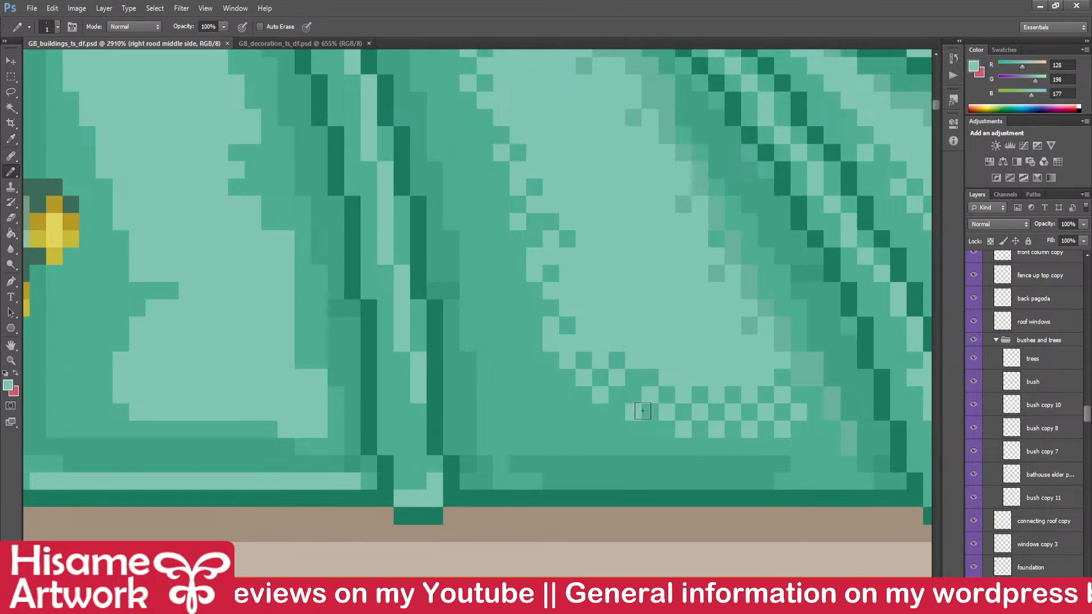
left_click(723, 389)
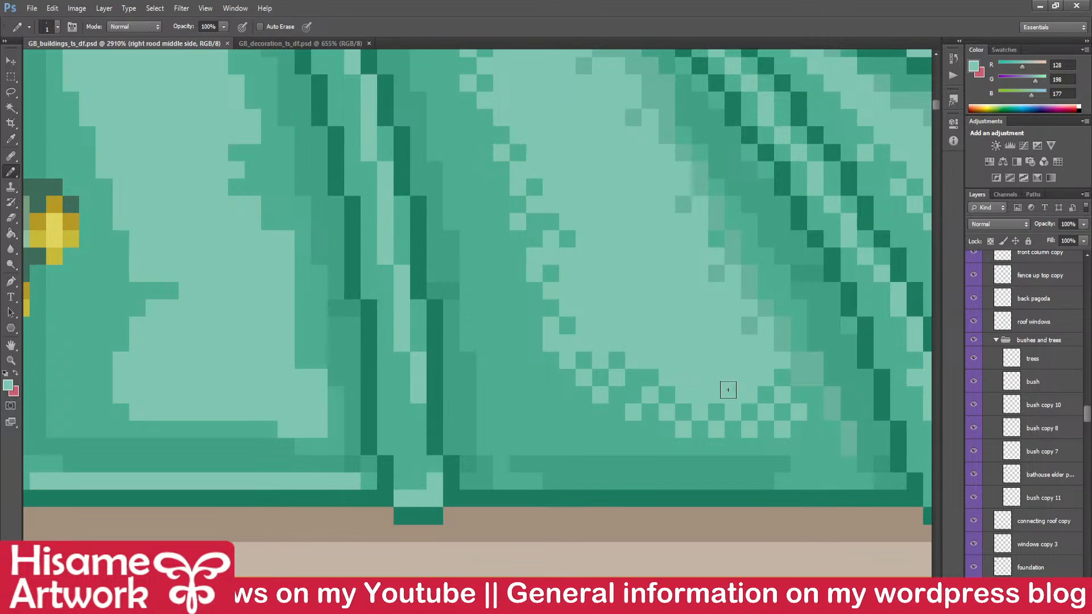
left_click_drag(672, 339, 775, 478)
key("ctrl+s")
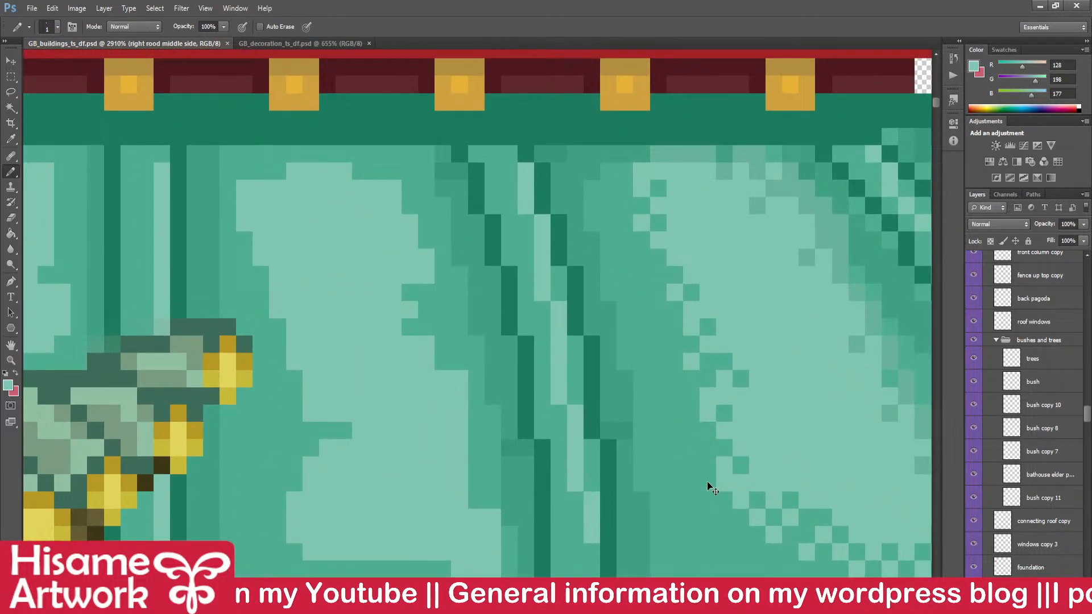
- Add single light green pixels around the left, upper and right edges of the first panel's highlight
mouse_move(536, 273)
left_mouse_down()
mouse_move(629, 244)
mouse_move(777, 278)
mouse_move(800, 256)
left_mouse_up()
left_click(641, 421, "alt")
left_click(559, 411)
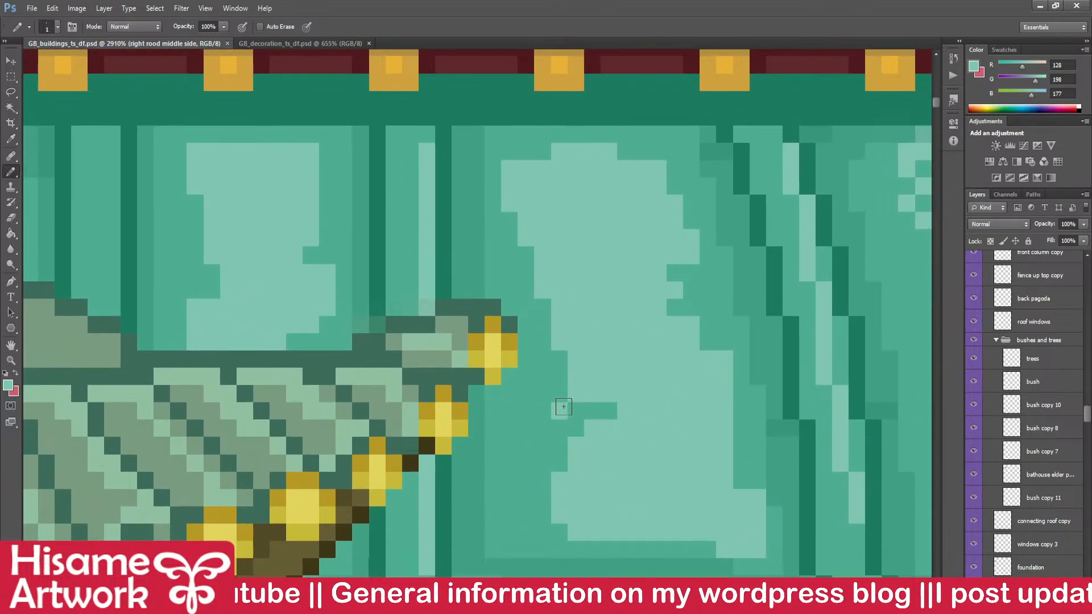
left_click(542, 357)
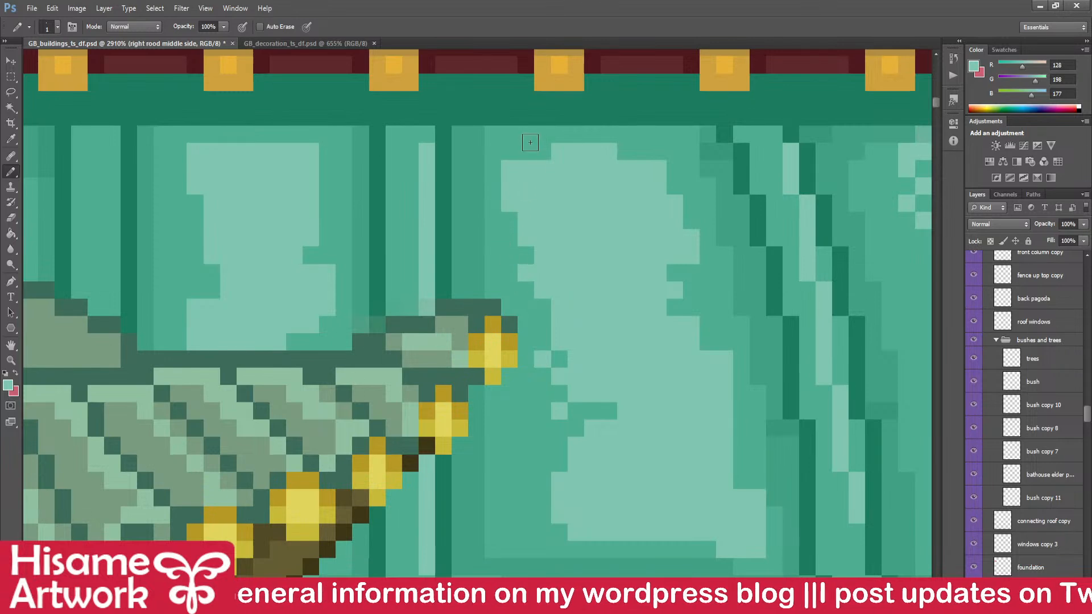
left_click(524, 149)
left_click(642, 151)
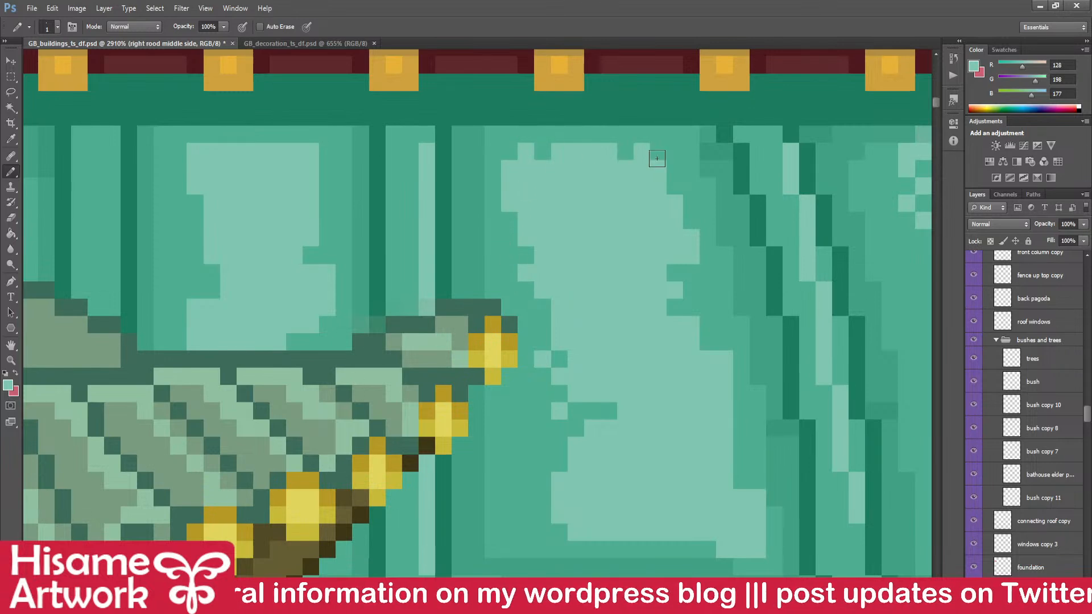
left_click(705, 272)
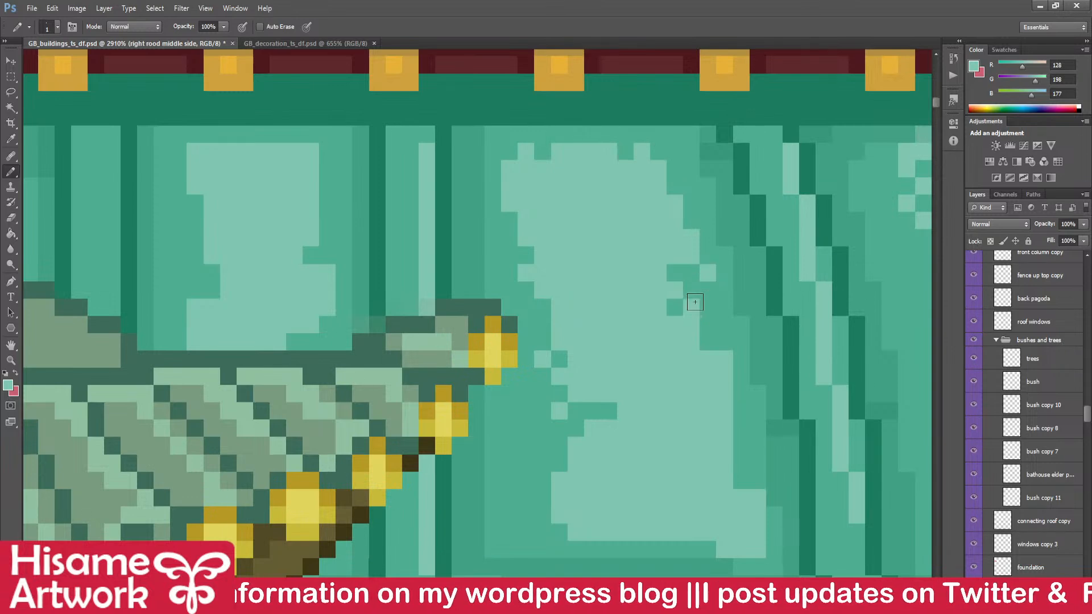
- Continue the single light green pixels down the first highlight's lower right side and along its lower edge
left_click_drag(716, 350, 687, 288)
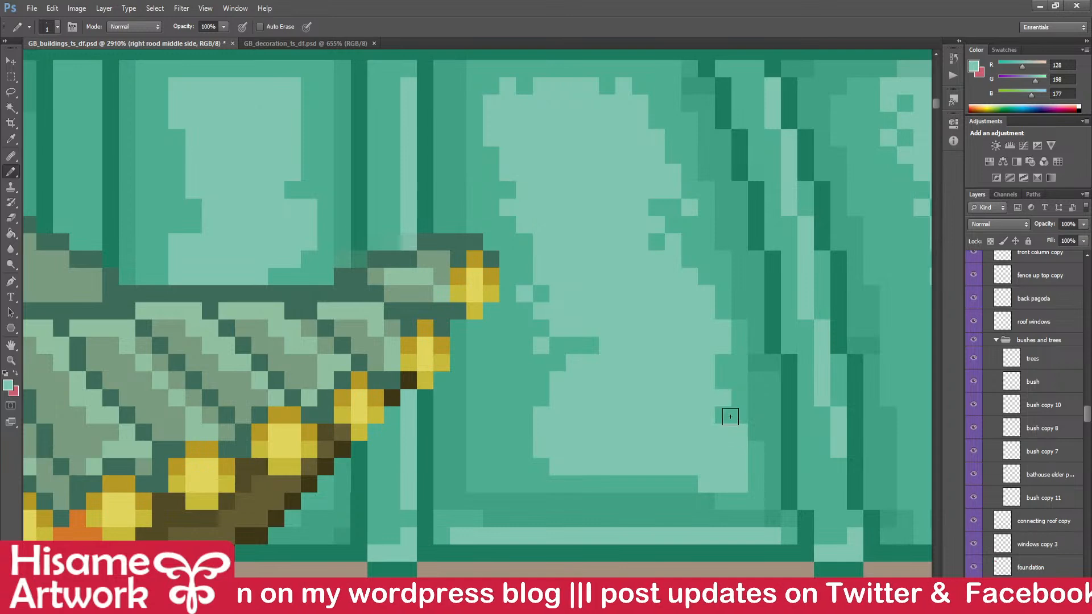
key("ctrl+z")
left_click(721, 379)
left_click(720, 416)
mouse_move(721, 479)
left_mouse_down()
mouse_move(714, 455)
mouse_move(751, 459)
left_mouse_up()
left_click(703, 466)
left_click(784, 477)
left_click(604, 469)
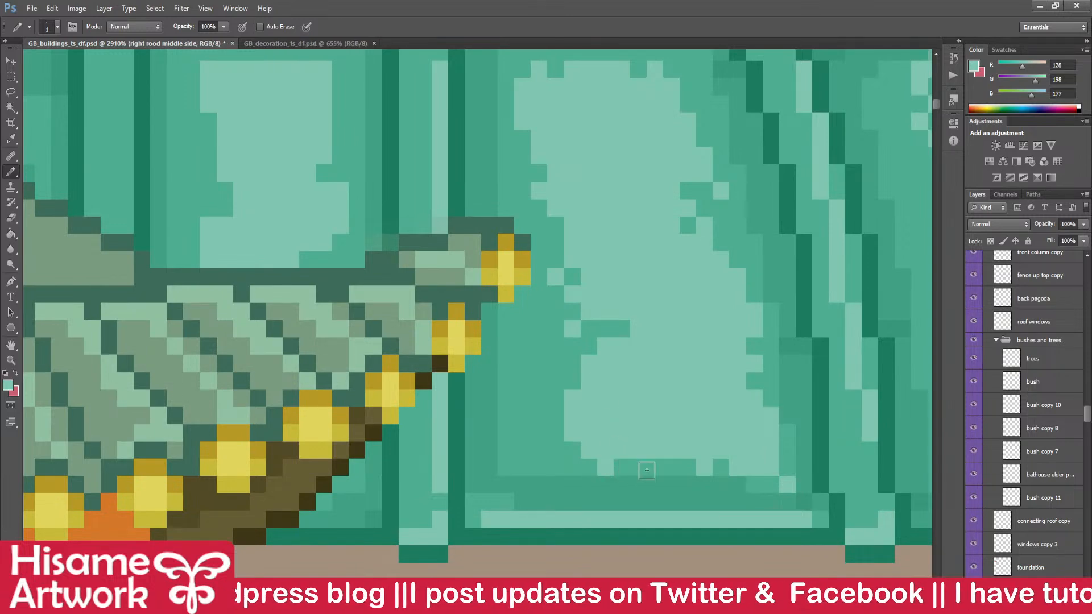
- Break up the notch in the first highlight's left edge with light green pixels in and around it, and save
left_click(569, 346)
left_click_drag(625, 333, 594, 332)
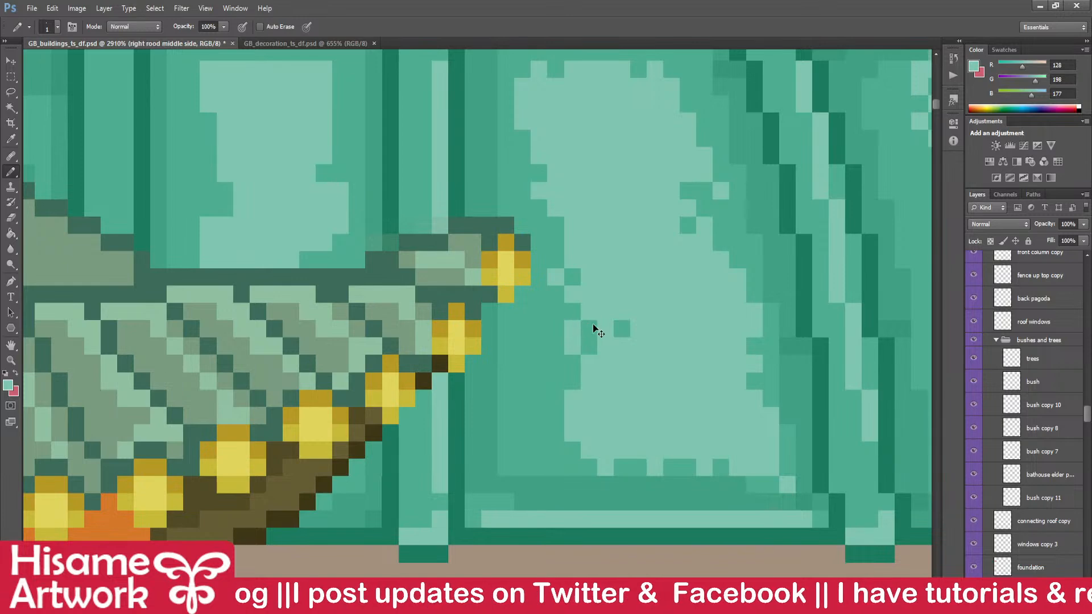
left_click(552, 343)
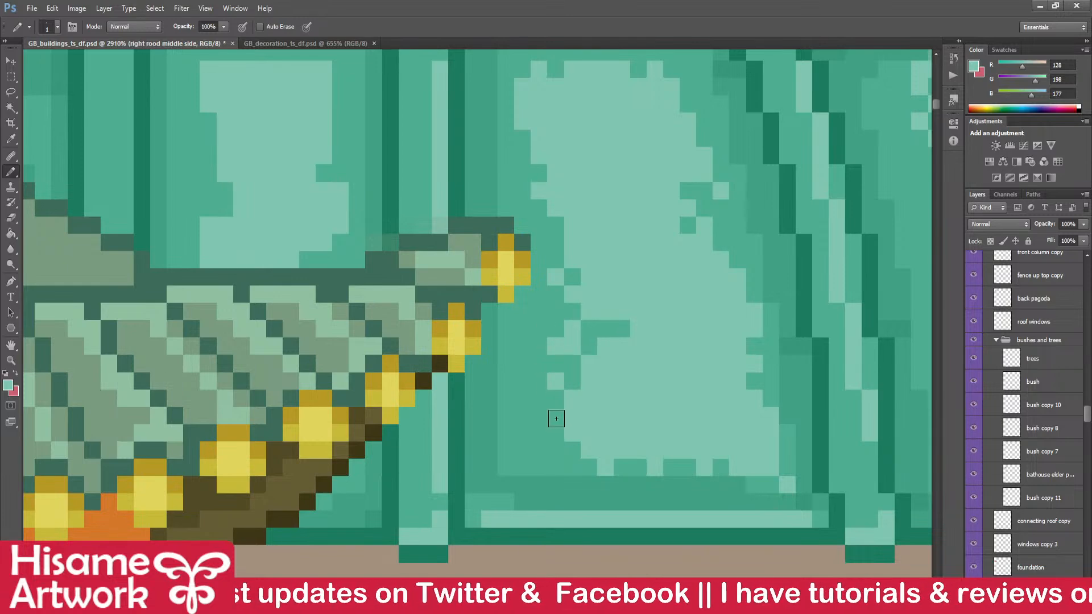
left_click(614, 367, "alt")
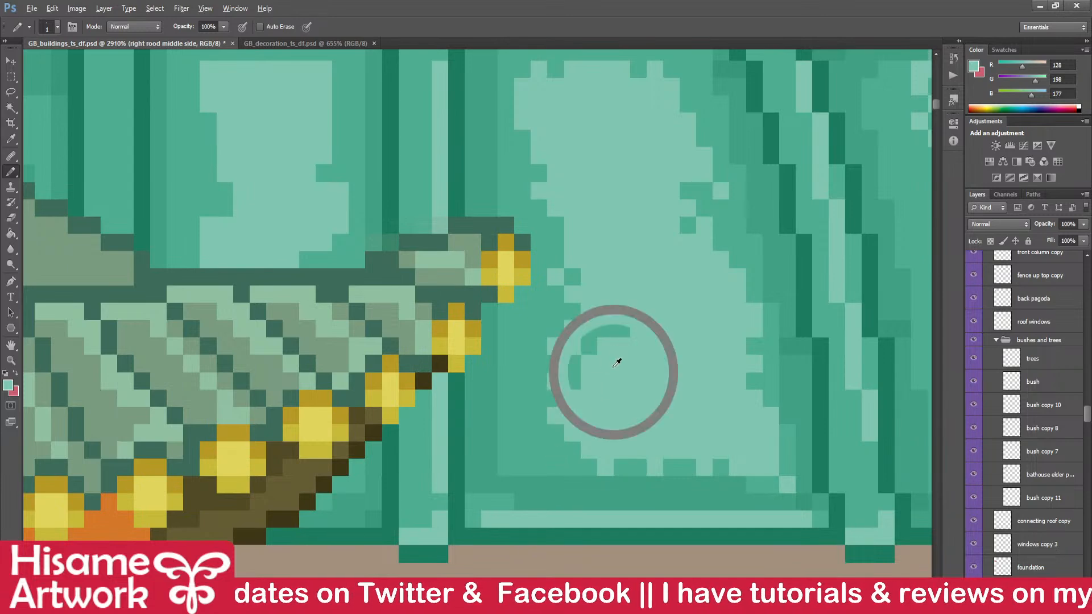
left_click(593, 329)
left_click_drag(607, 218, 635, 286)
key("ctrl+s")
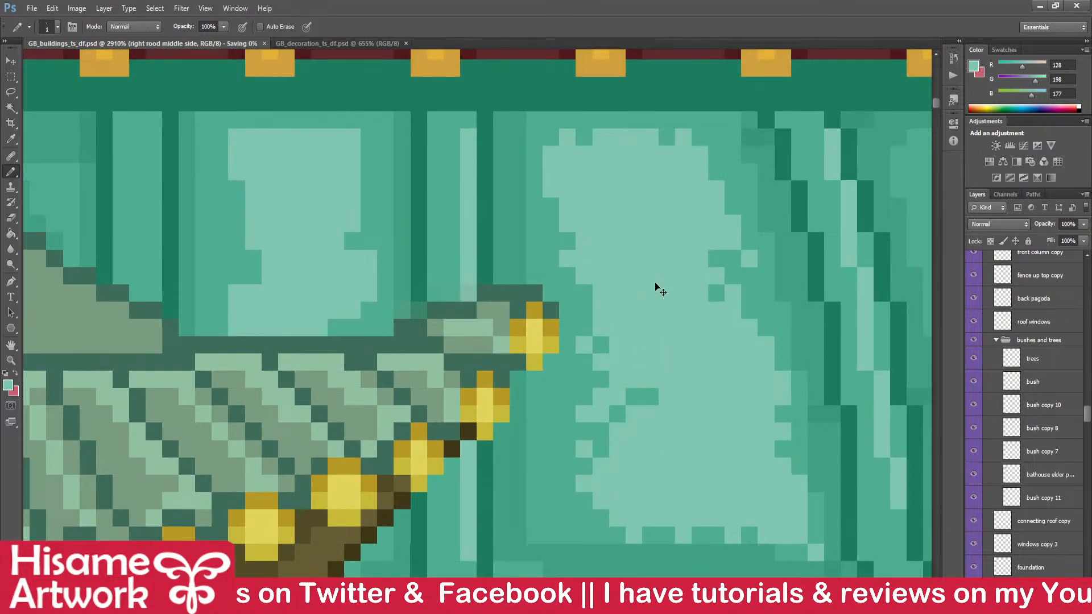
- Add a sampled light green pixel to the first highlight's left edge, save, and undo a further stray pixel
left_click(588, 317, "alt")
left_click(602, 307, "alt")
left_click(586, 310)
key("ctrl+s")
left_click_drag(744, 365, 704, 366)
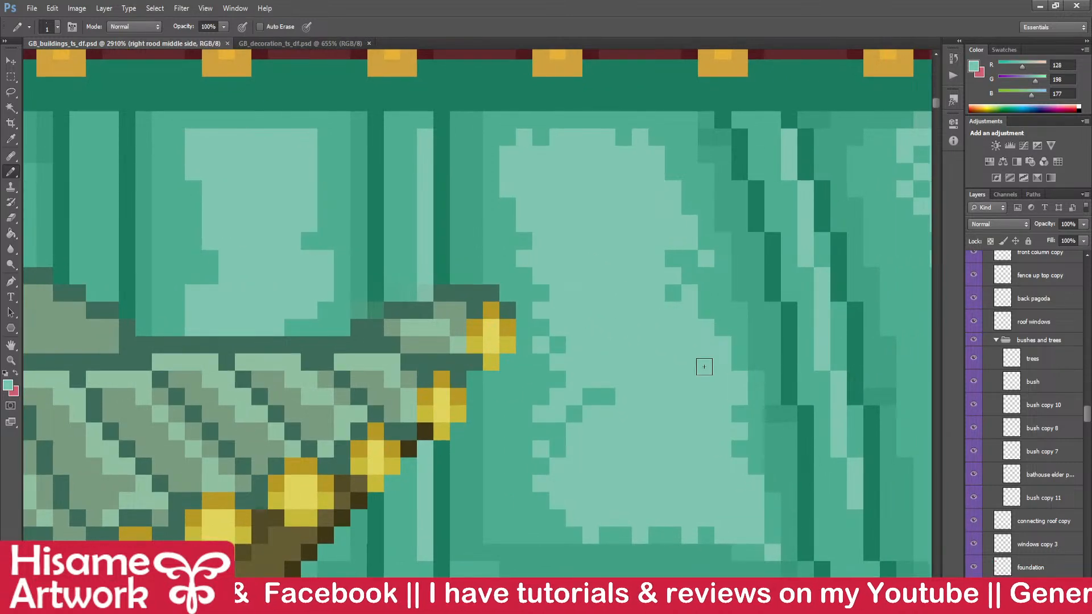
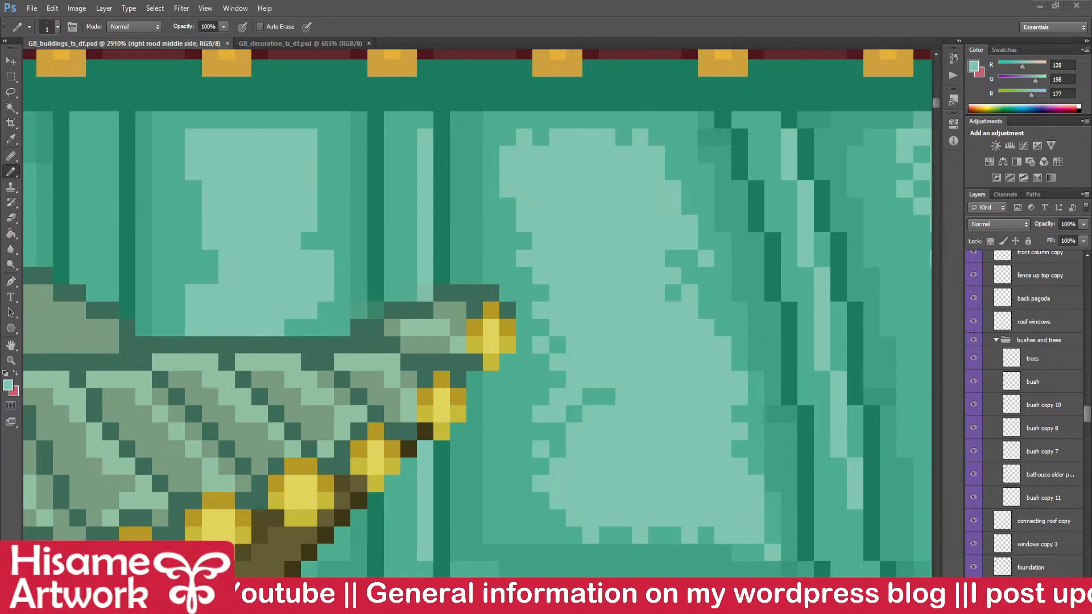
left_click(530, 336)
key("ctrl+z")
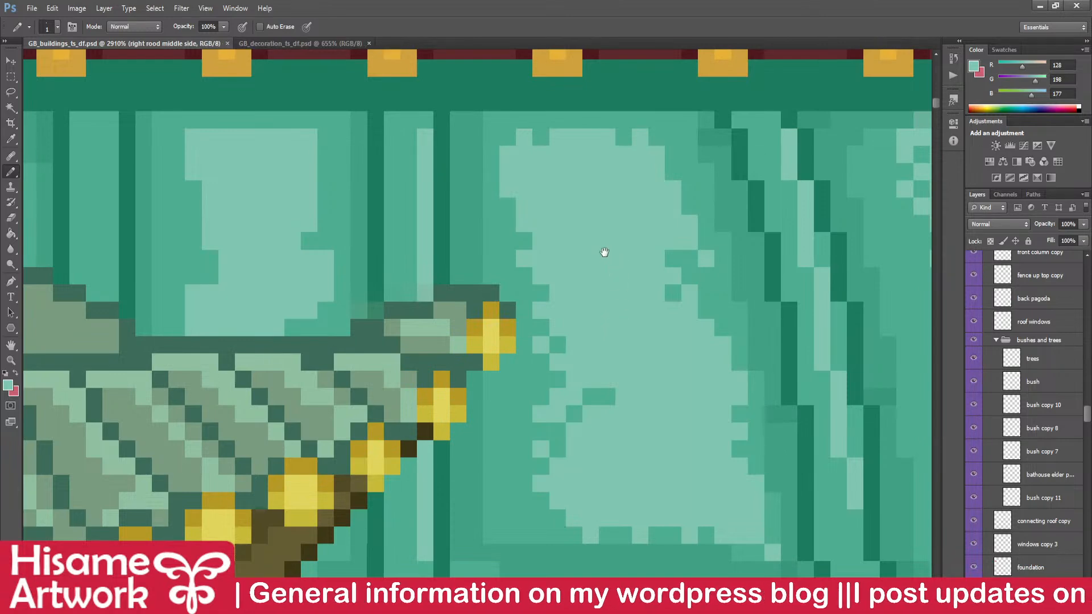
- Notch the first highlight's upper left side and top edge with single pixels of sampled mid green
left_click_drag(606, 253, 504, 236)
left_click(398, 196, "alt")
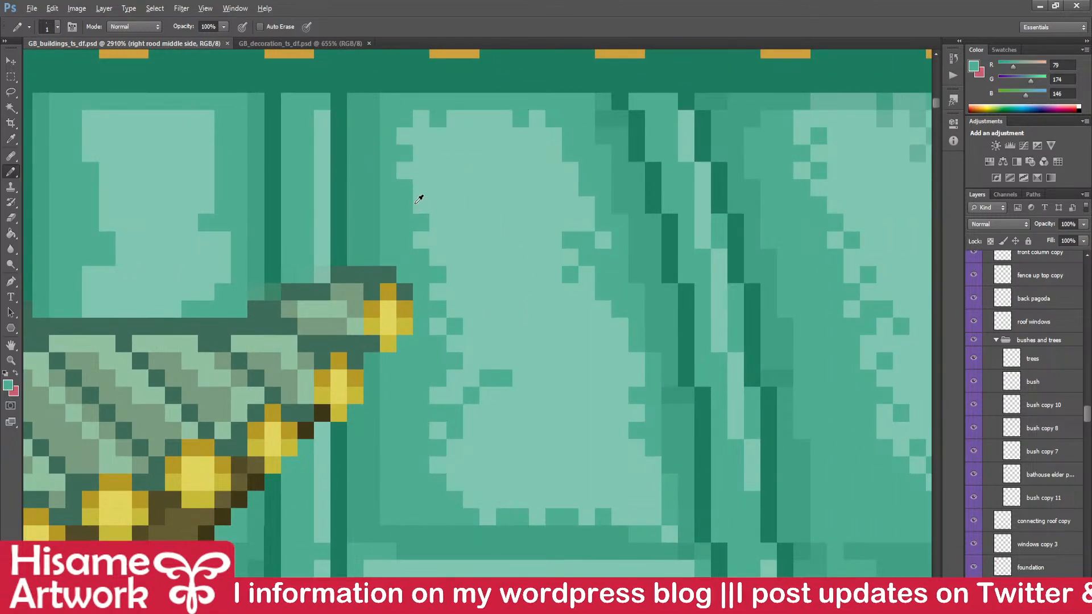
left_click(483, 98, "alt")
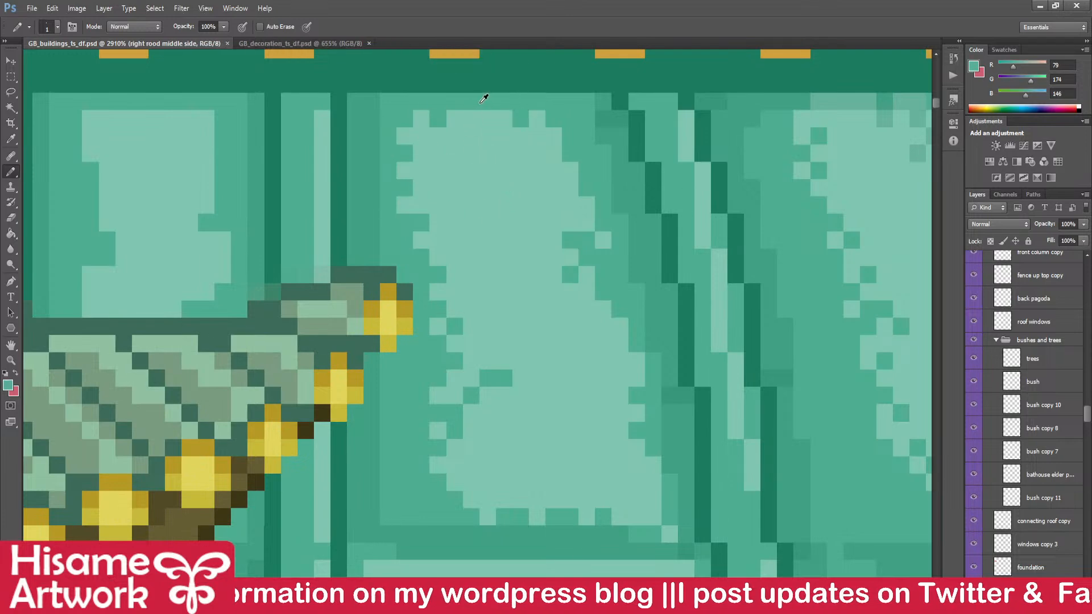
left_click(506, 293, "alt")
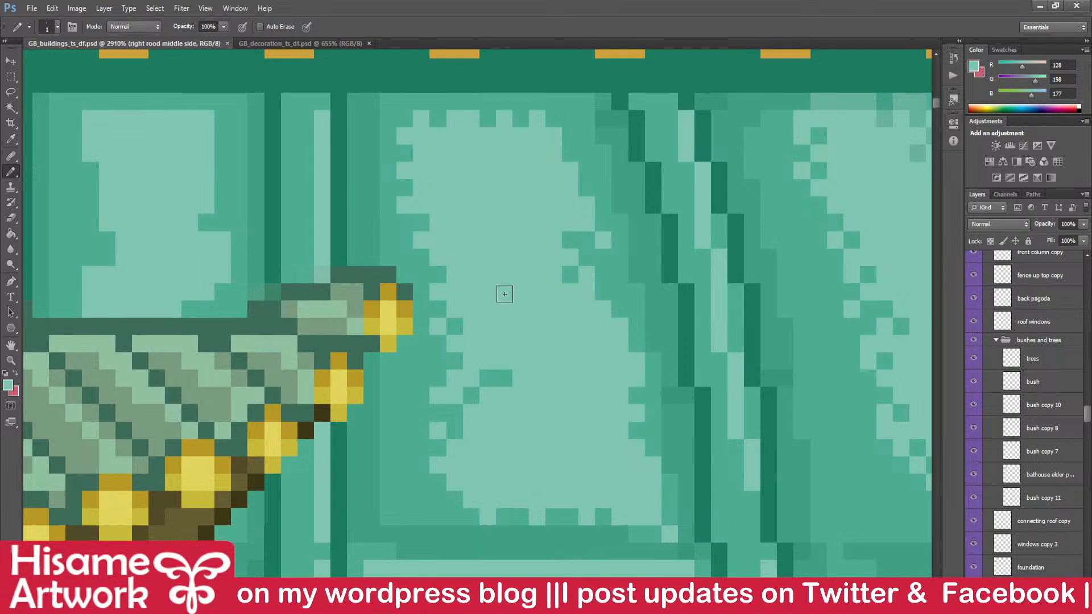
- Place single mid green pixels just inside the first highlight's upper left corner, top edge and upper right side
left_click(422, 135)
left_click(440, 114, "alt")
left_click(421, 136)
left_click(503, 137)
left_click(550, 166)
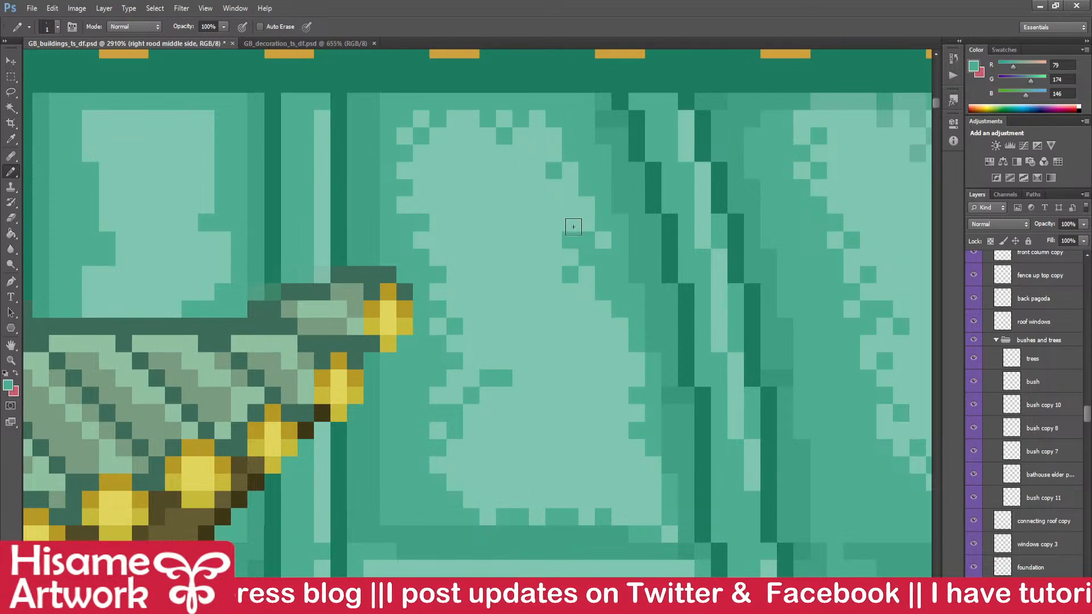
- Break up the shadow edge beneath the first highlight with sampled mid green and darker green pixels, and save
left_click_drag(534, 415, 522, 341)
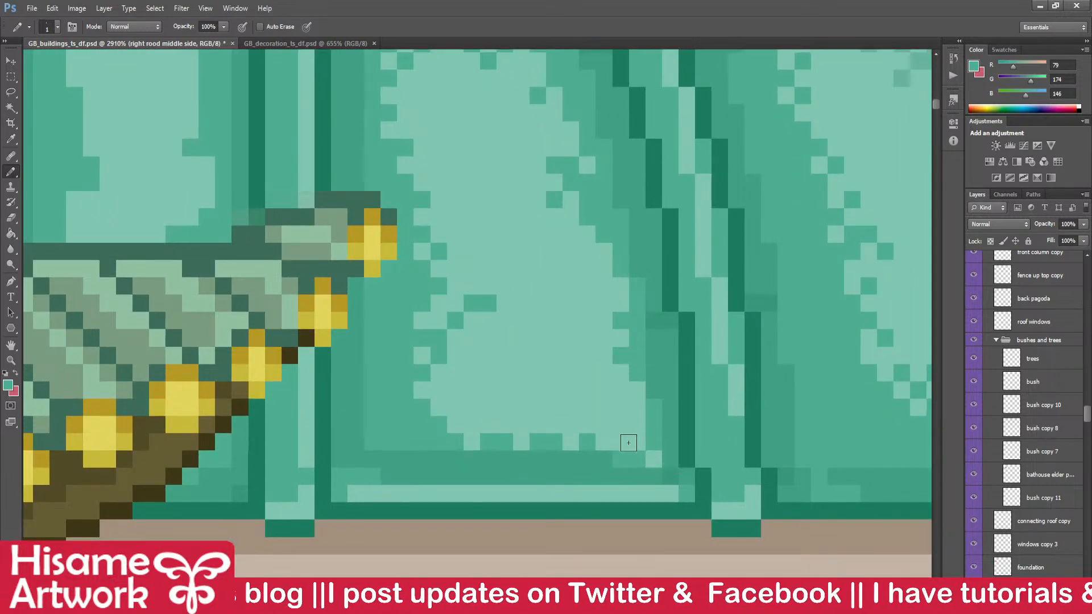
left_click(564, 411, "alt")
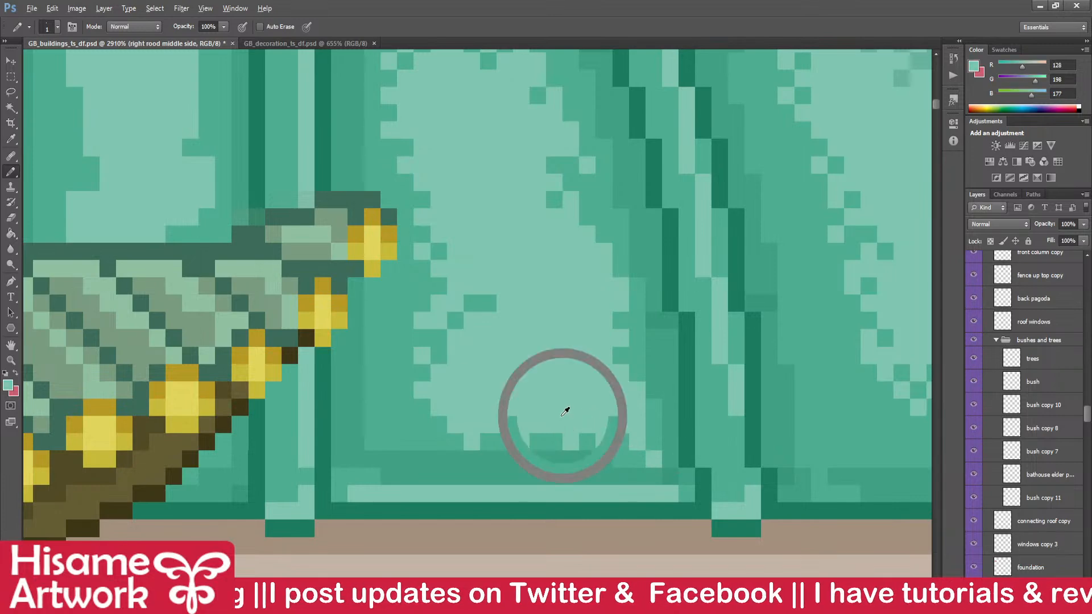
left_click(381, 438, "alt")
left_click(353, 437, "alt")
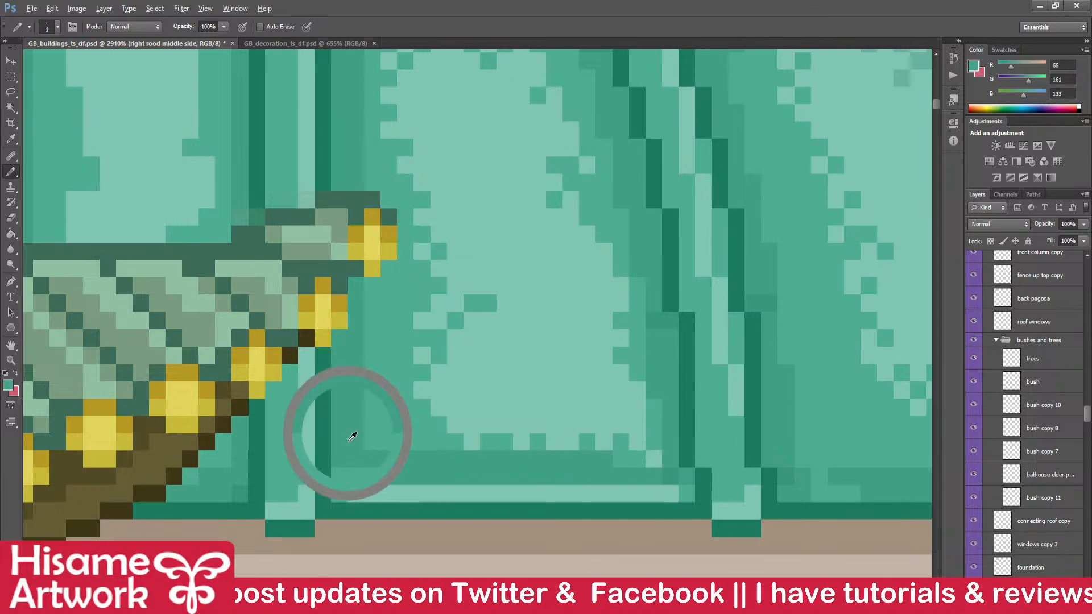
left_click(426, 458, "alt")
left_click_drag(466, 458, 593, 462)
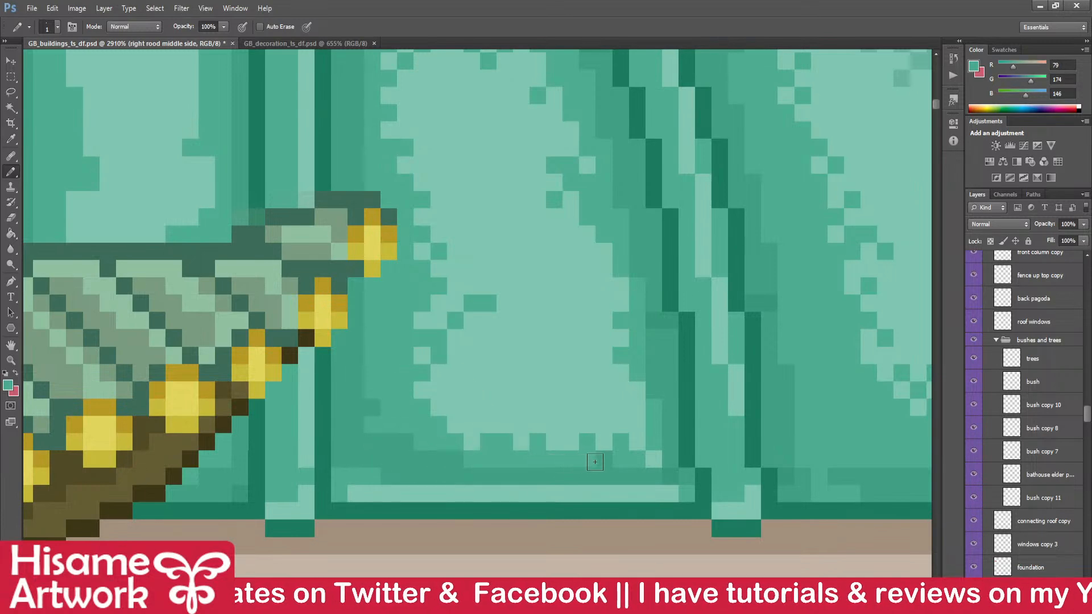
left_click(438, 458)
left_click_drag(496, 429, 538, 454)
key("alt")
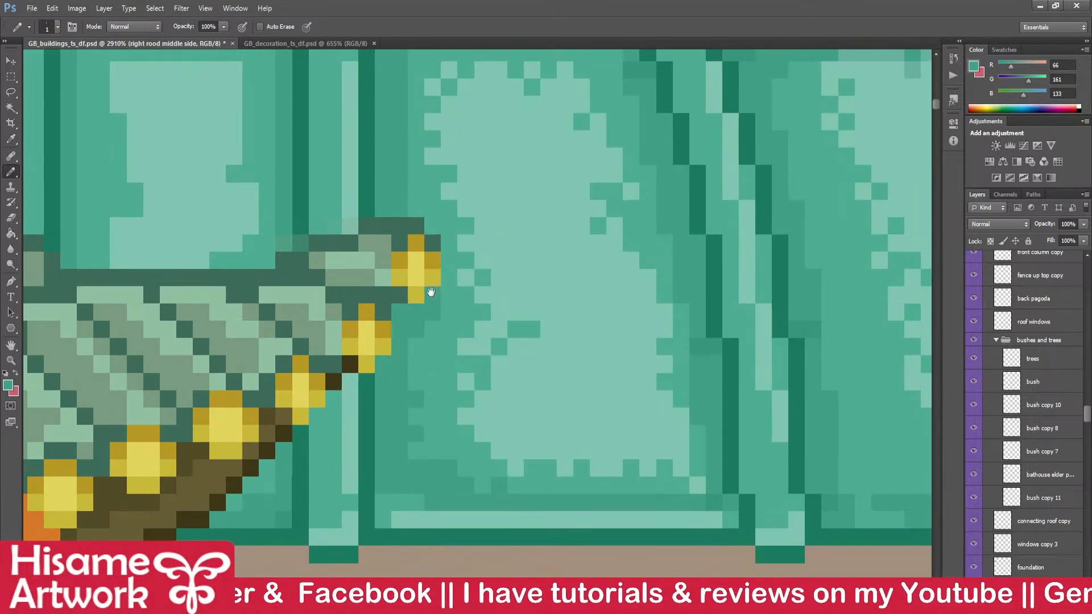
left_click_drag(431, 292, 529, 434)
key("ctrl+s")
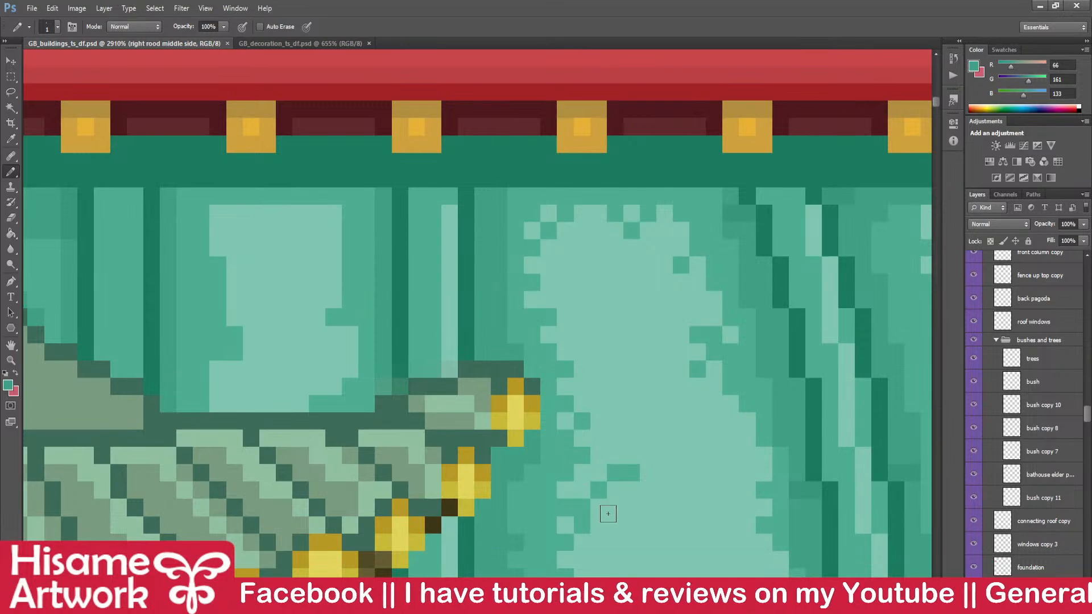
- Touch up the shadow in the first panel's lower left corner with the sampled darker green, and save
left_click_drag(603, 505, 451, 301)
left_click(371, 376, "alt")
left_click(348, 414)
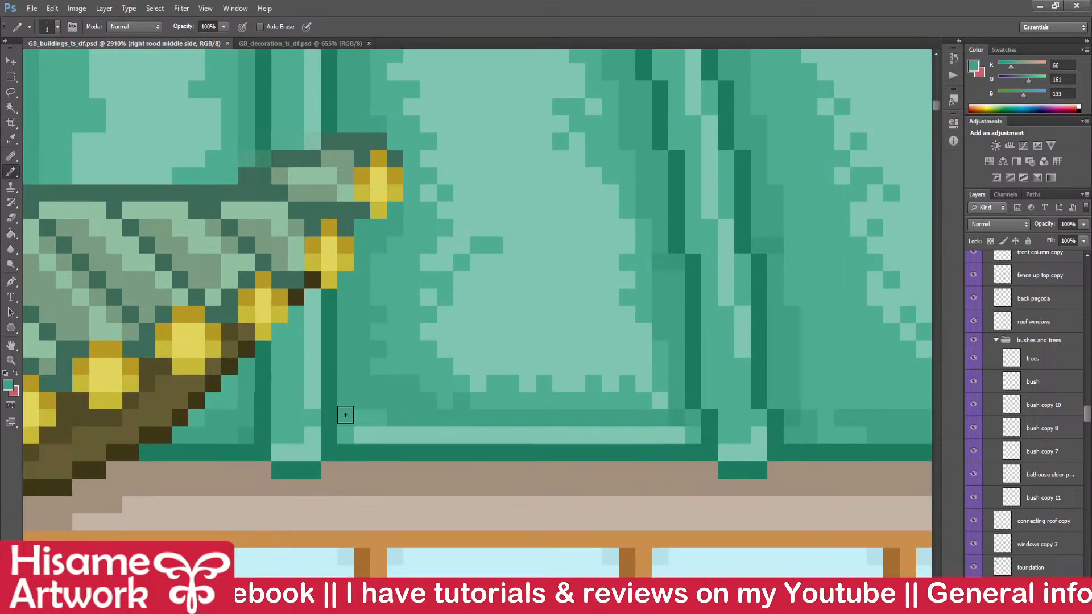
key("ctrl+s")
left_click(411, 366, "alt")
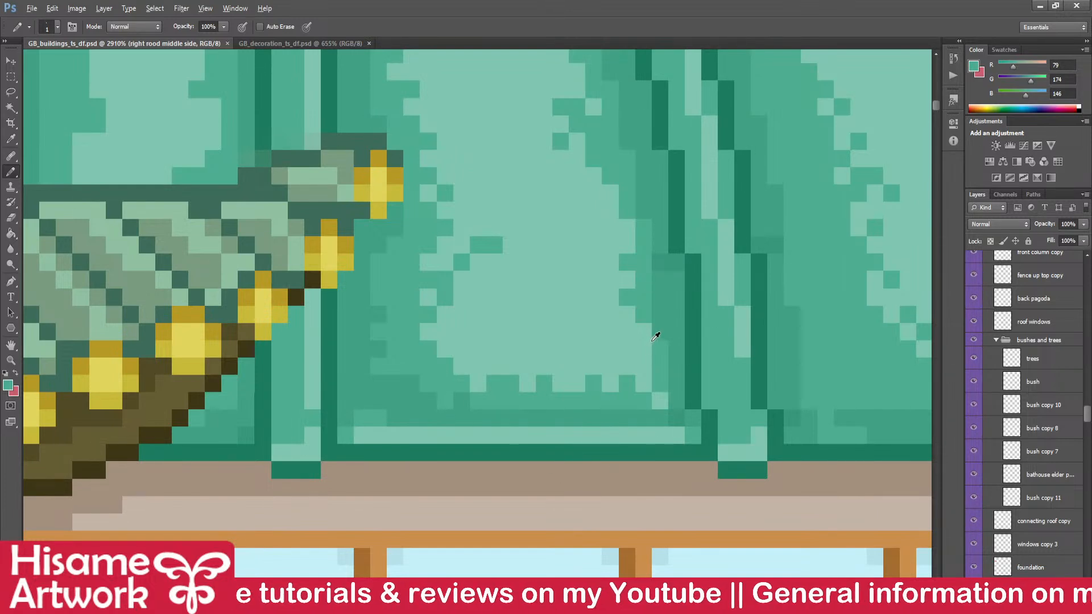
- Dither the shadow along the second panel's left side and lower left corner with pixels of sampled green
scroll(645, 336, "down", 4, "alt")
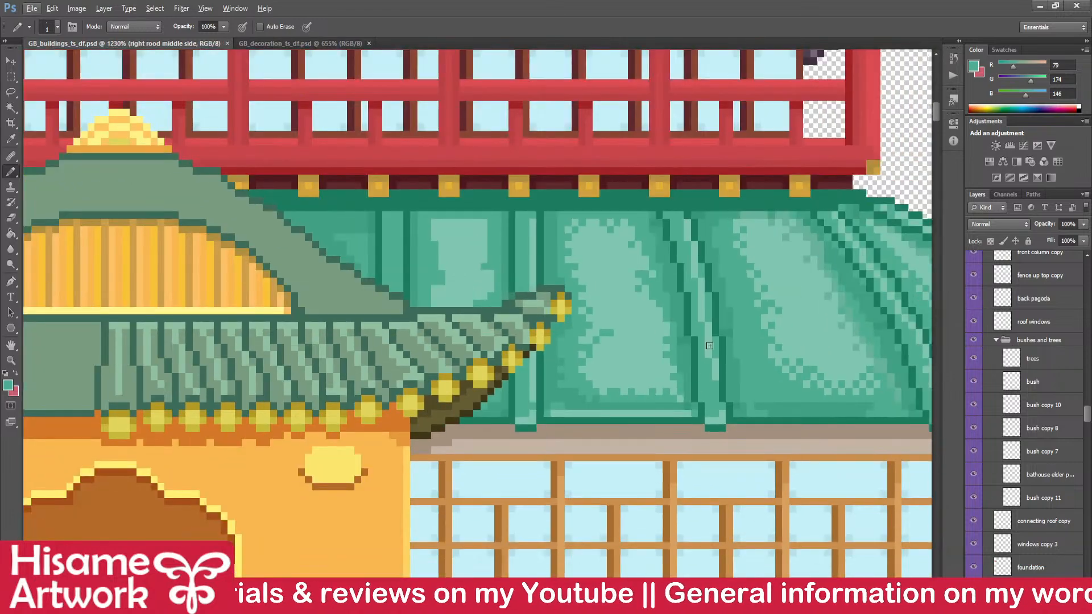
left_click_drag(709, 345, 664, 400)
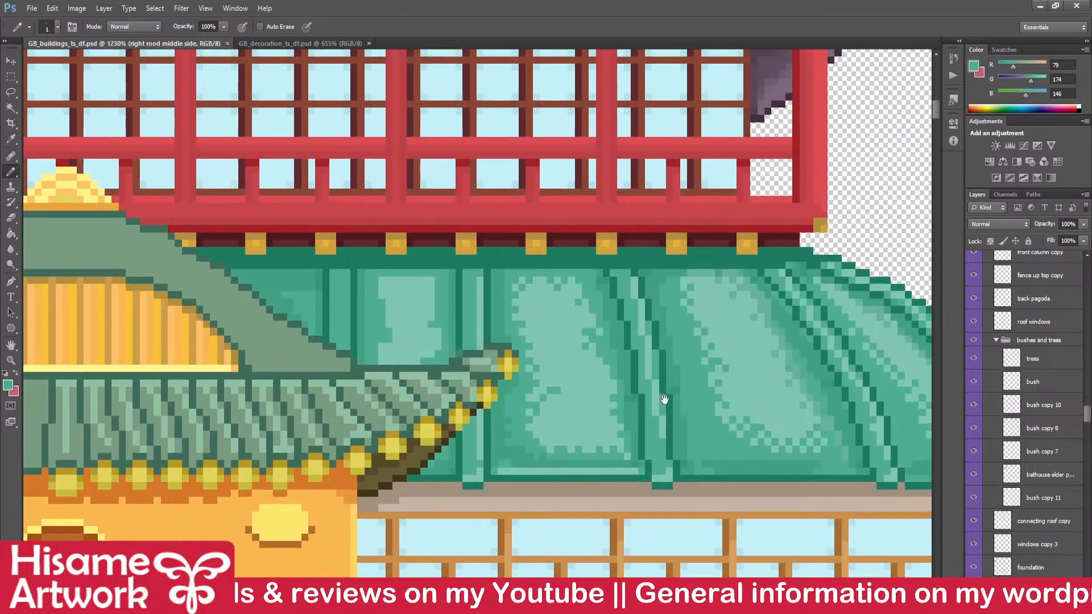
scroll(732, 441, "up", 1, "alt")
scroll(733, 439, "down", 2, "alt")
scroll(742, 449, "up", 5, "alt")
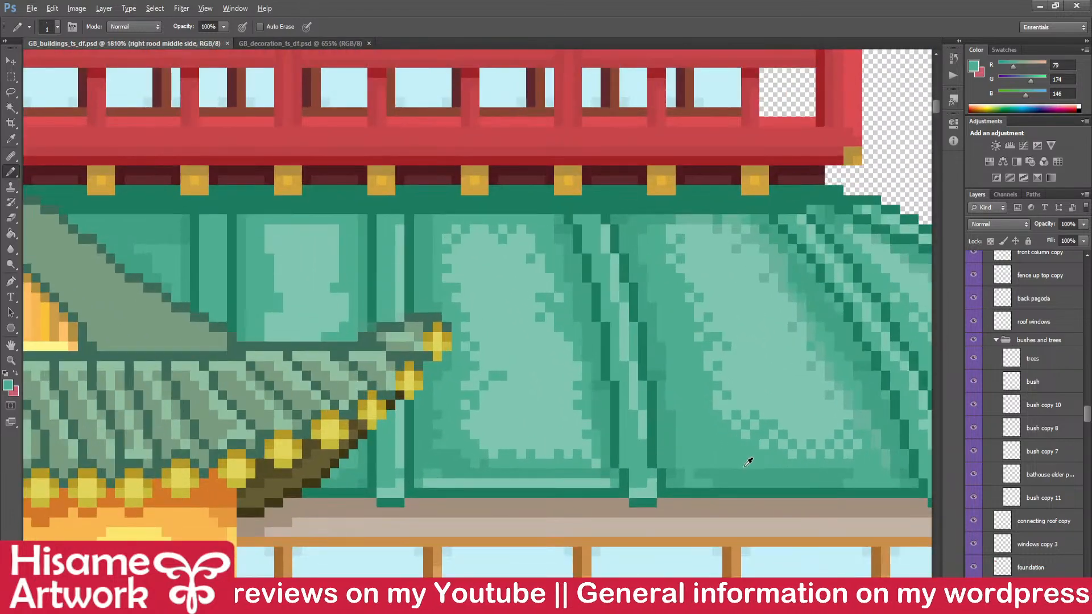
left_click(623, 420, "alt")
mouse_move(607, 348)
left_mouse_down()
mouse_move(733, 479)
mouse_move(634, 446)
mouse_move(650, 480)
left_mouse_up()
mouse_move(624, 418)
left_mouse_down()
mouse_move(685, 472)
mouse_move(650, 488)
mouse_move(701, 488)
left_mouse_up()
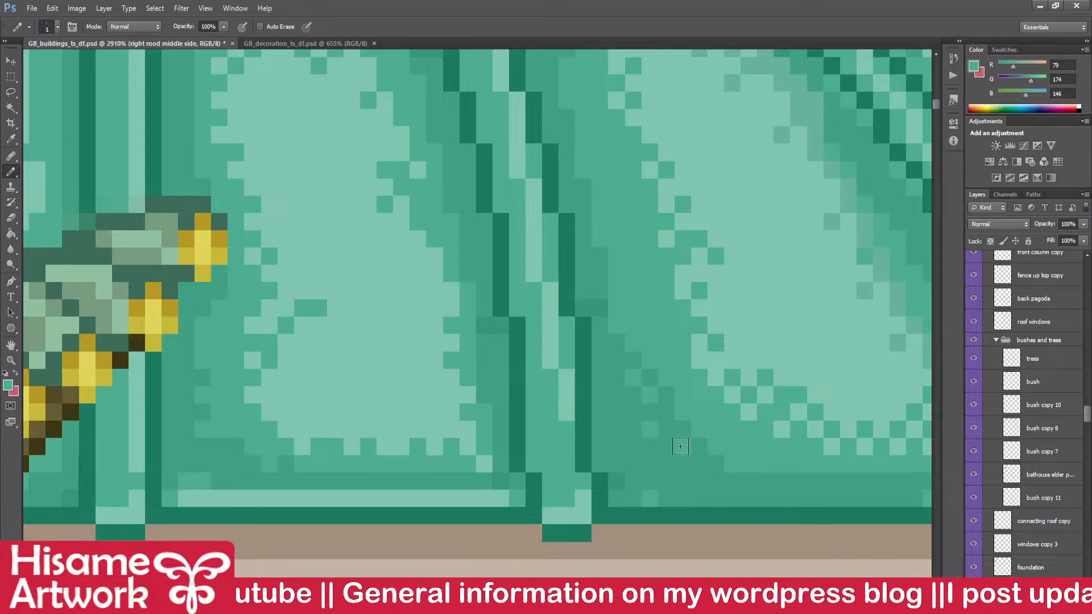
left_click_drag(753, 297, 710, 393)
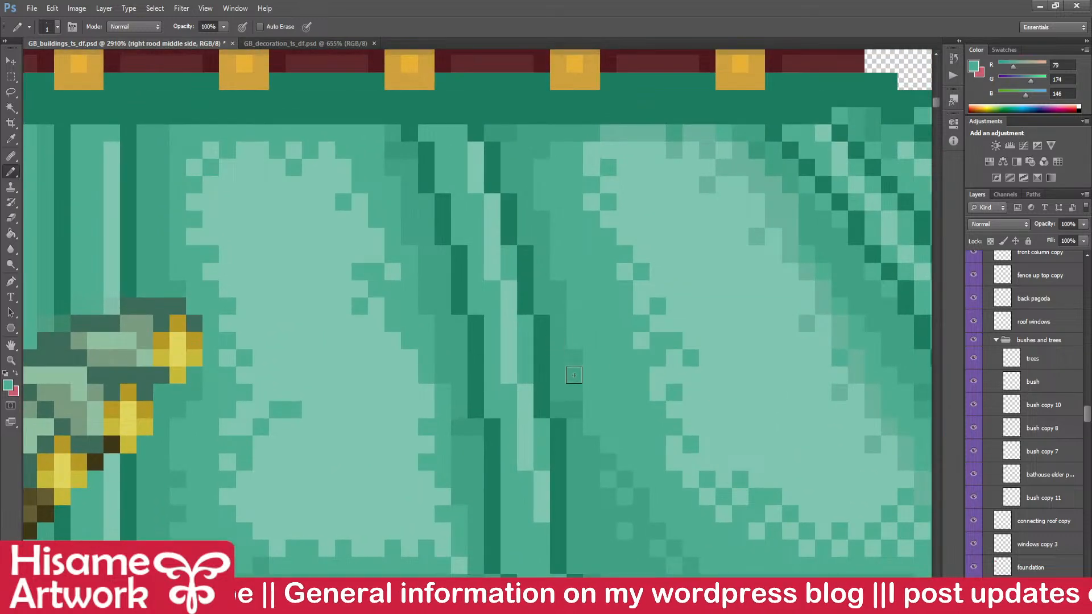
left_click(537, 186, "alt")
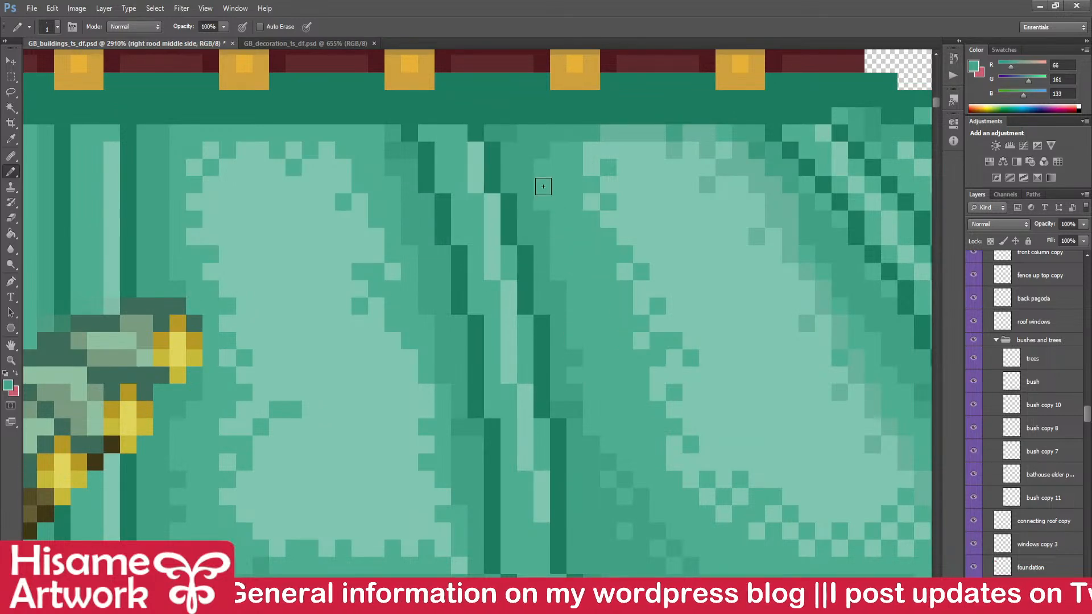
scroll(644, 306, "down", 2)
scroll(644, 305, "down", 2)
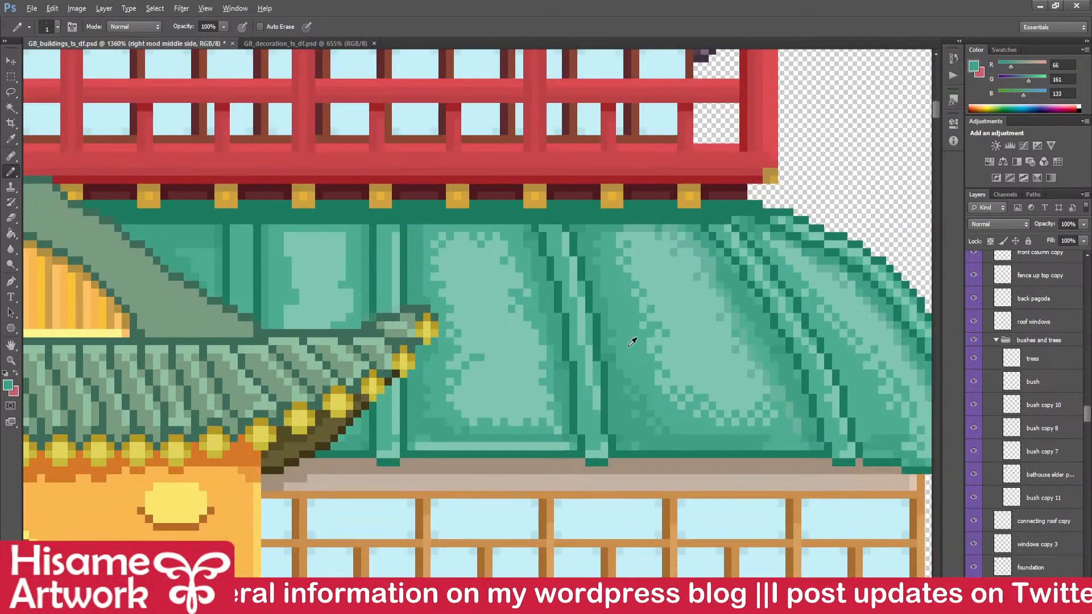
- Dither the upper edge of the second panel's bottom shadow with sampled mid green pixels, and save
scroll(744, 451, "up", 3)
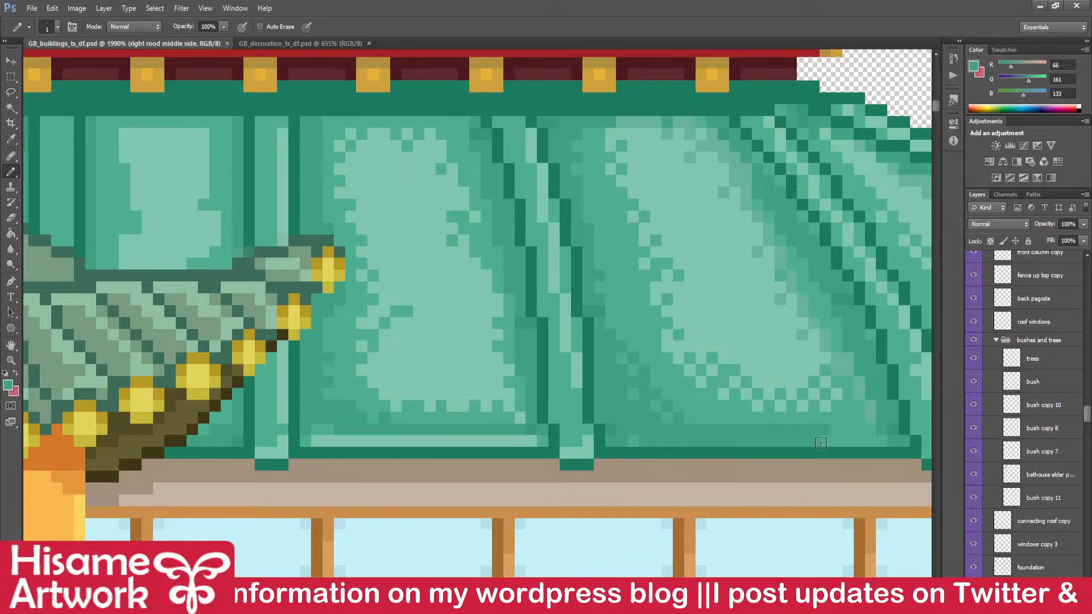
left_click(841, 426, "alt")
left_click(785, 429)
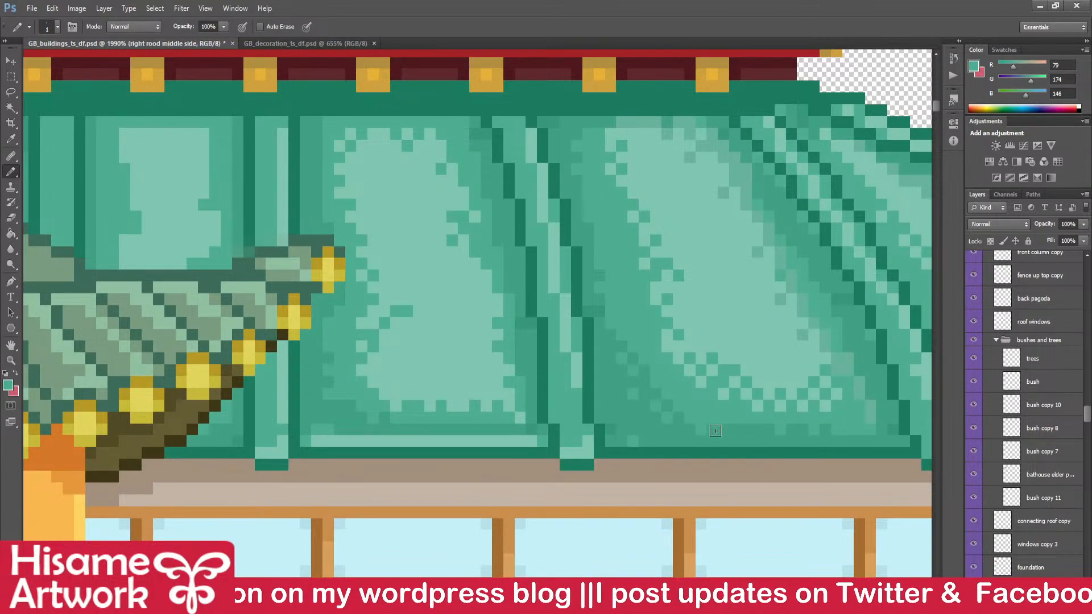
key("ctrl+s")
- Break up the right edge of the narrow highlight beside the gable with single light and mid green pixels, and save
left_click_drag(451, 407, 877, 458)
scroll(604, 138, "up", 4)
left_click_drag(687, 200, 547, 254)
left_click(539, 270, "alt")
left_click(561, 286)
left_click_drag(569, 428, 626, 378)
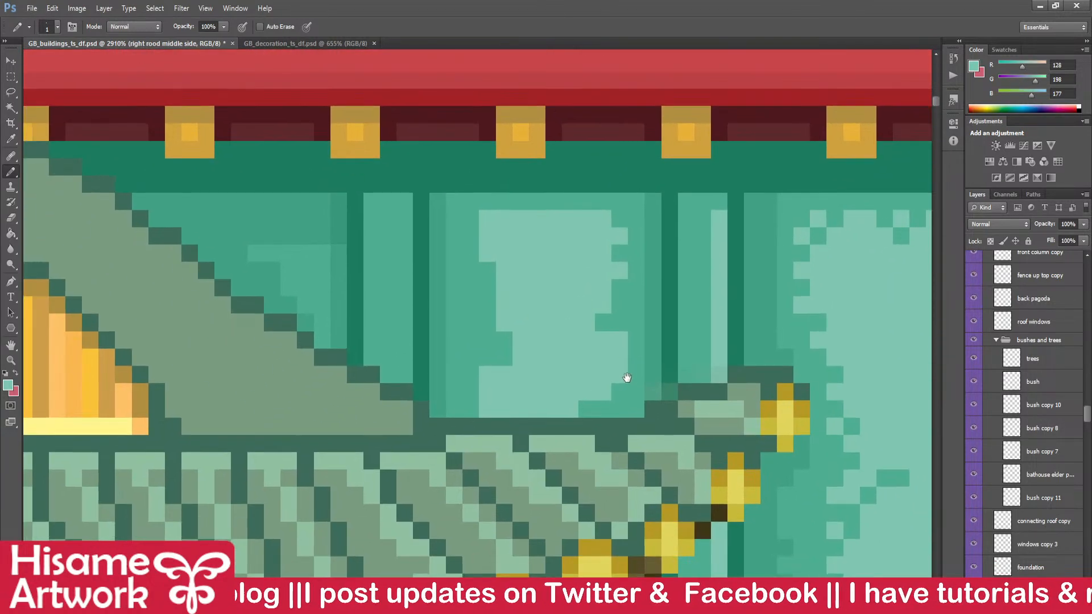
left_click(604, 410)
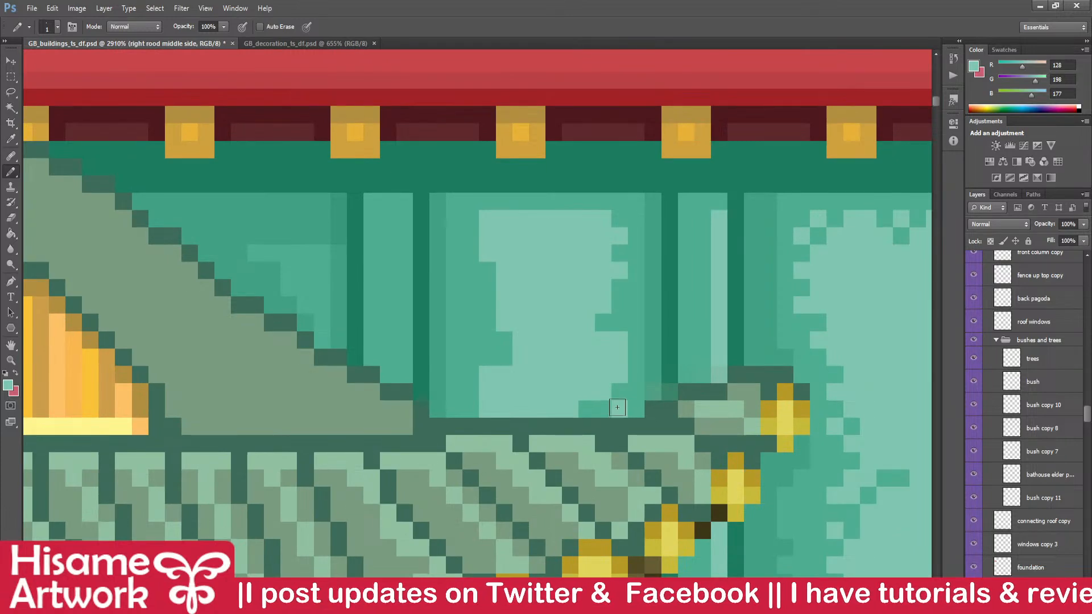
left_click(626, 359, "alt")
left_click(607, 291, "alt")
left_click(619, 323)
left_click(523, 204, "alt")
key("ctrl+s")
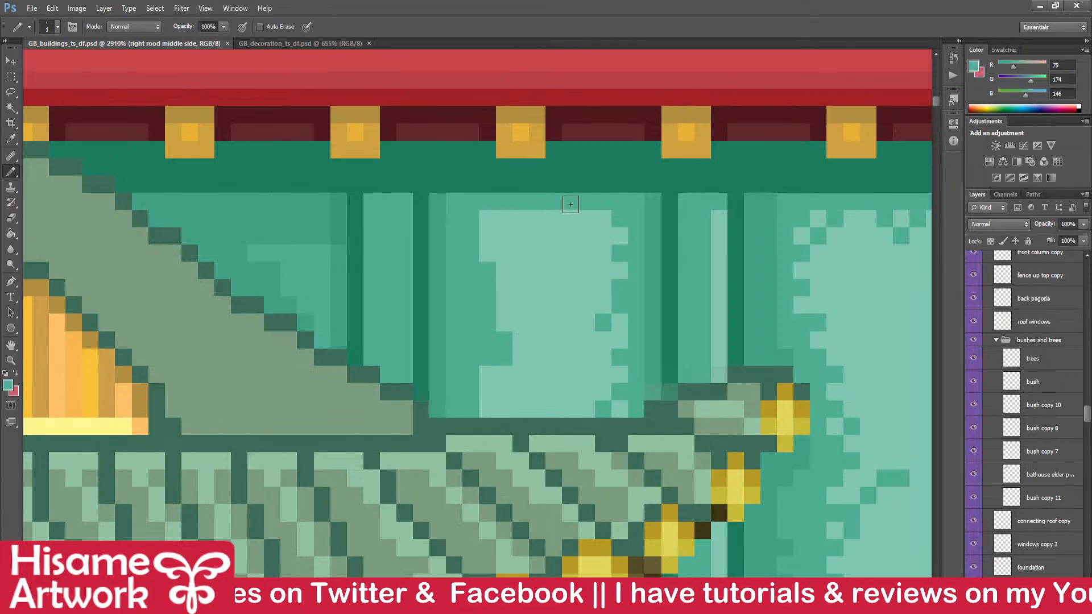
- Notch the narrow highlight's top edge with evenly spaced single pixels of sampled mid green
left_click(499, 212, "alt")
left_click(505, 215)
left_click(512, 193, "alt")
left_click(504, 222)
left_click(539, 219)
left_click(570, 219)
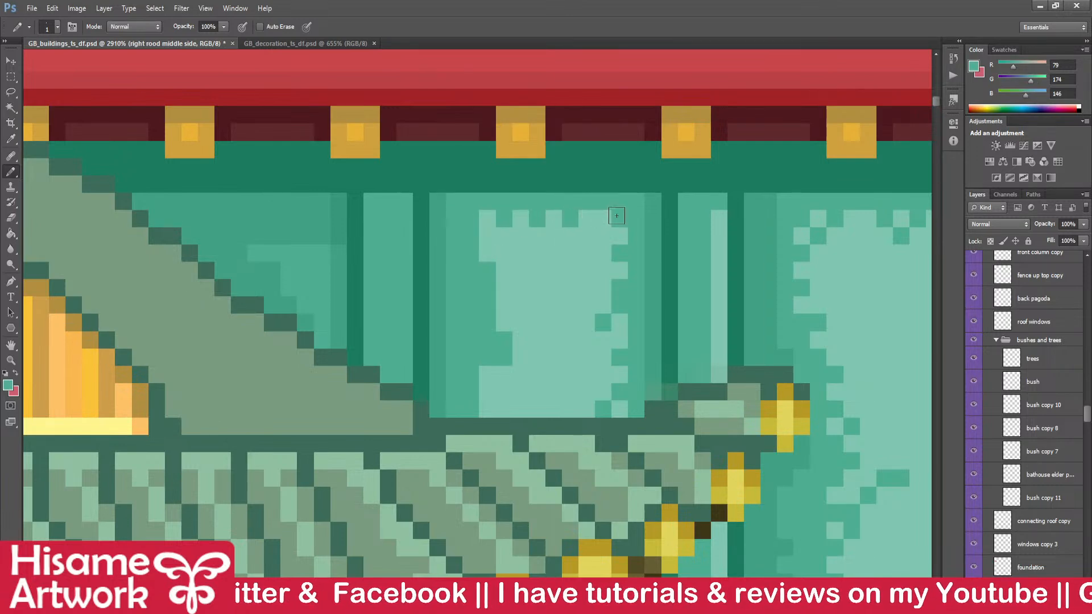
- Roughen the narrow highlight's left edge from top to bottom with single pixels of sampled light green
left_click(495, 245, "alt")
left_click(475, 237)
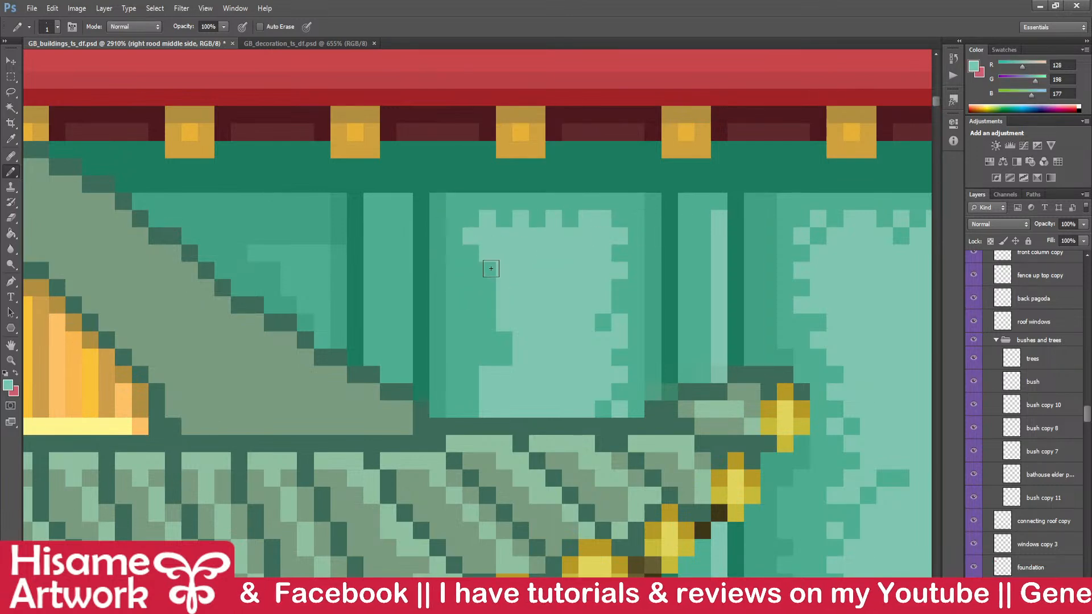
left_click(486, 287)
left_click(471, 305)
left_click(489, 316)
left_click(487, 342)
left_click(471, 387)
left_click(473, 410)
- Add light green accent pixels to the small highlight in the panel partly hidden behind the gable, saving beforehand
mouse_move(526, 337)
left_mouse_down()
mouse_move(781, 340)
mouse_move(783, 354)
mouse_move(593, 332)
left_mouse_up()
scroll(706, 273, "down", 5)
left_click_drag(780, 307, 522, 343)
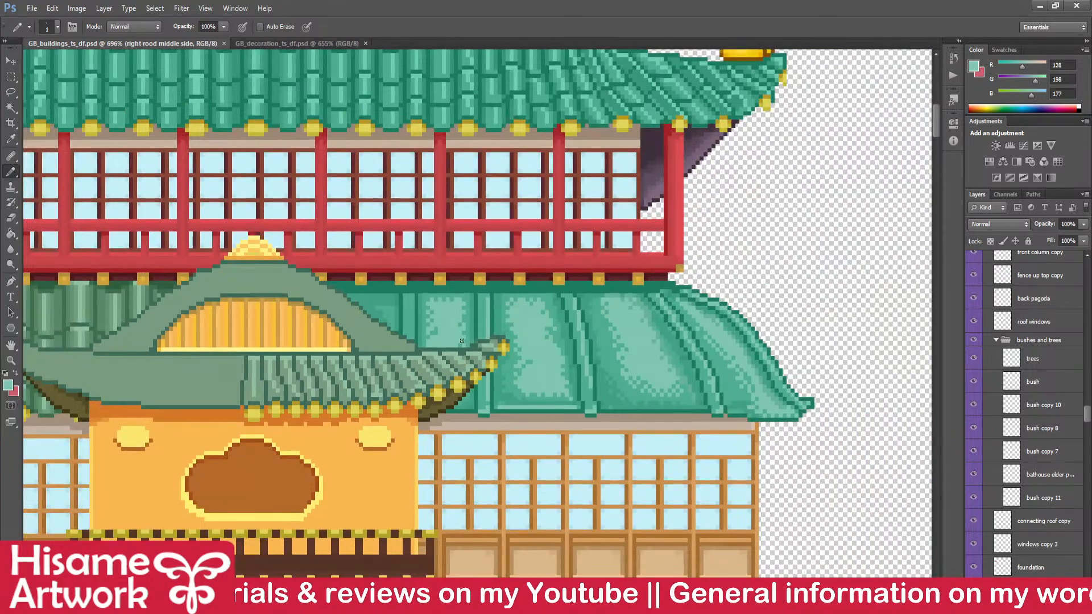
scroll(526, 350, "up", 3)
scroll(563, 324, "up", 3)
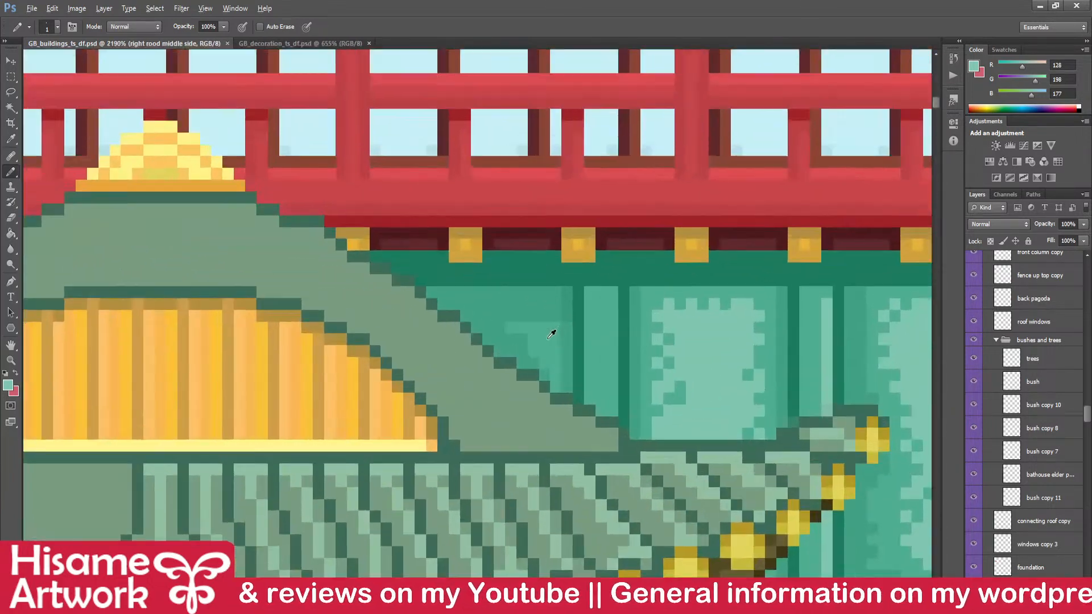
left_click(529, 325)
scroll(614, 410, "down", 5)
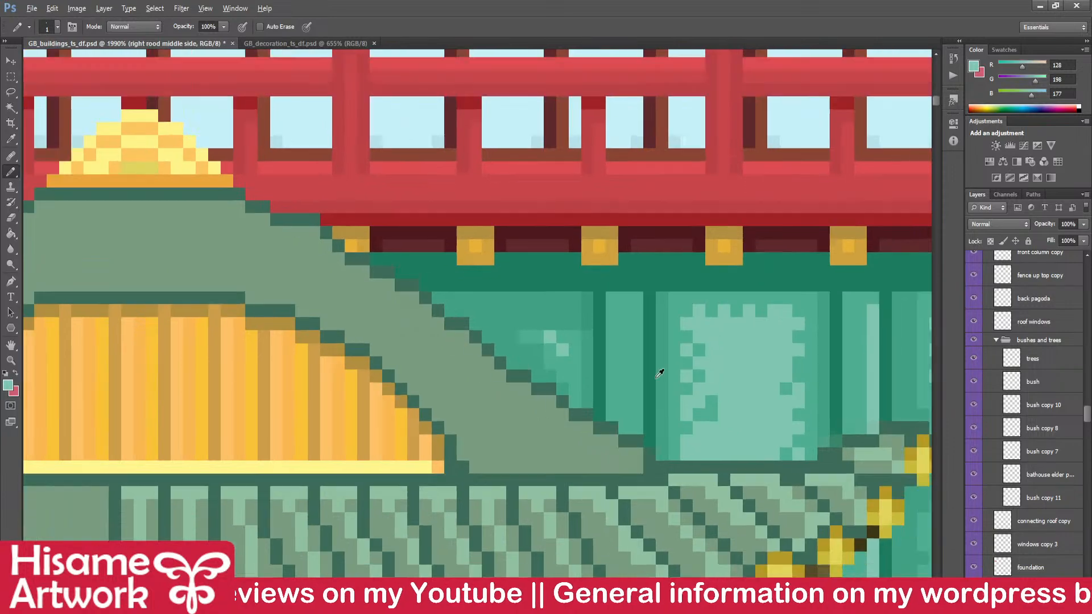
- Dither the upper edge of the partly hidden panel's highlight with sampled mid green pixels, and save
scroll(613, 364, "up", 6)
left_click(609, 372, "alt")
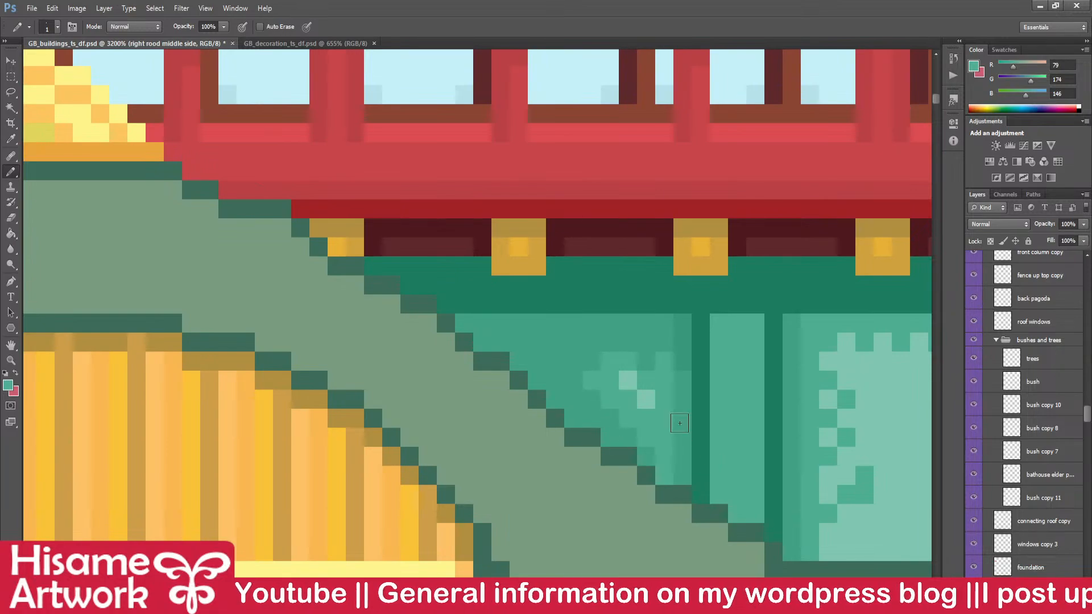
left_click(576, 363)
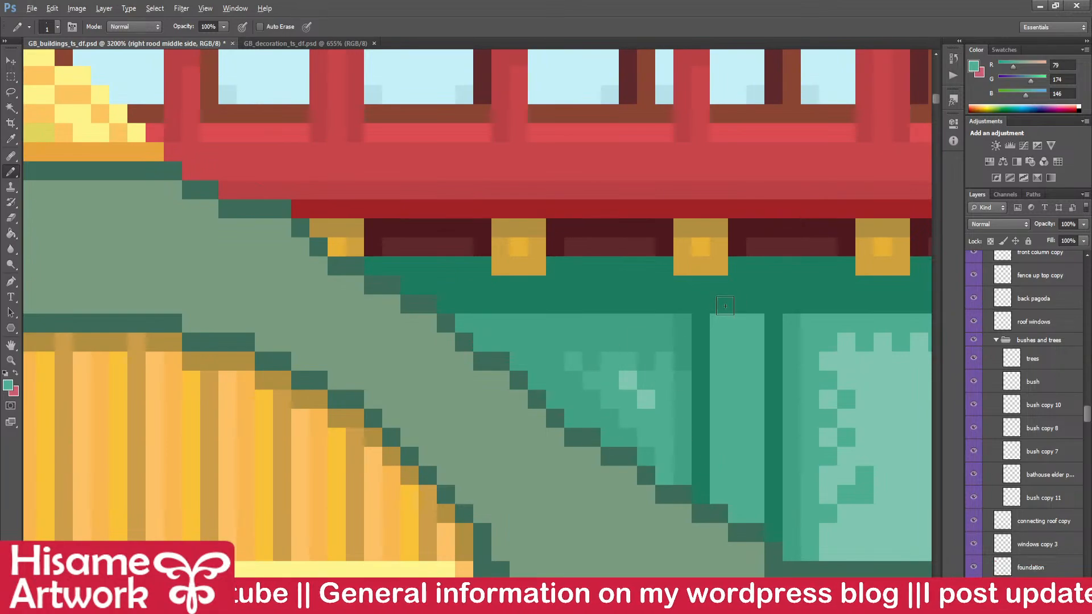
scroll(725, 306, "down", 6)
left_click_drag(762, 370, 543, 367)
key("ctrl+s")
- Dot the lower edge of the dark band above the second highlight with evenly spaced pixels of sampled shadow green
scroll(729, 306, "up", 6)
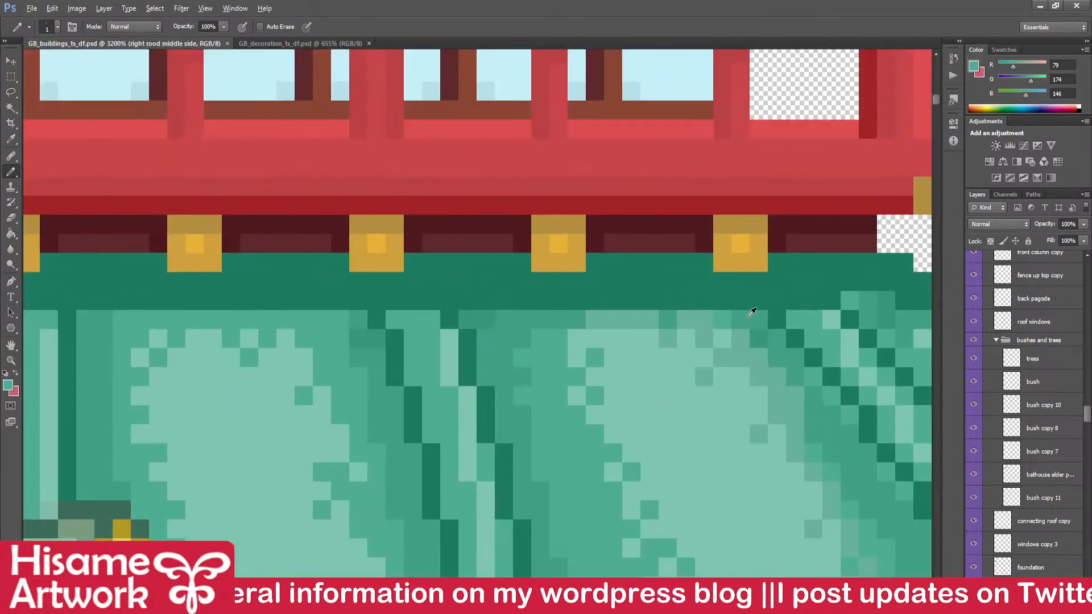
left_click(748, 316, "alt")
left_click(740, 300)
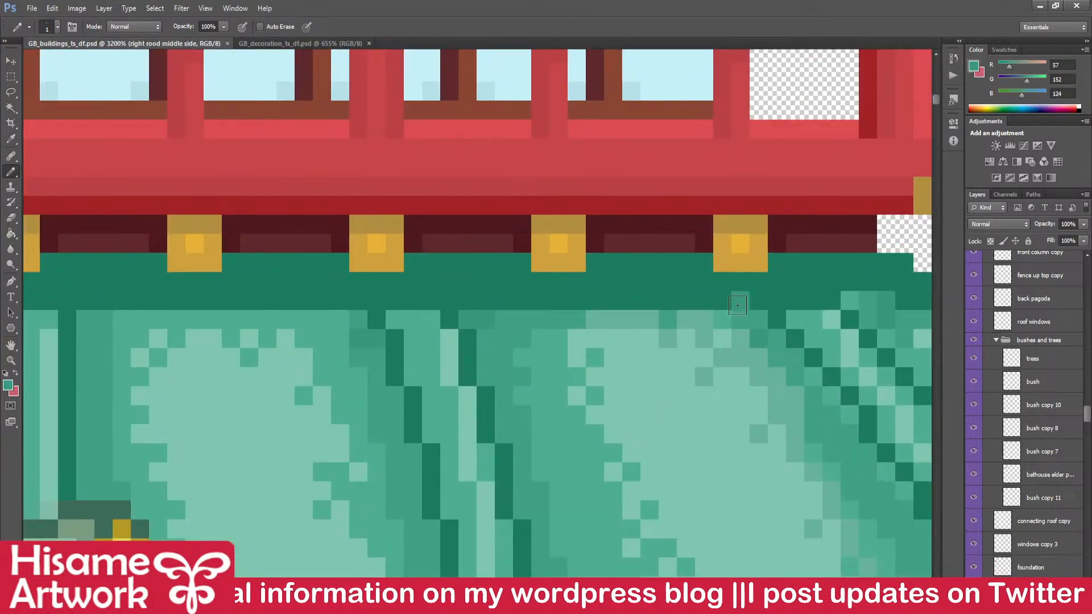
left_click(703, 306)
left_click(667, 302)
left_click(631, 300)
scroll(640, 284, "down", 1)
scroll(640, 284, "down", 4)
scroll(700, 290, "up", 3)
scroll(701, 290, "up", 4)
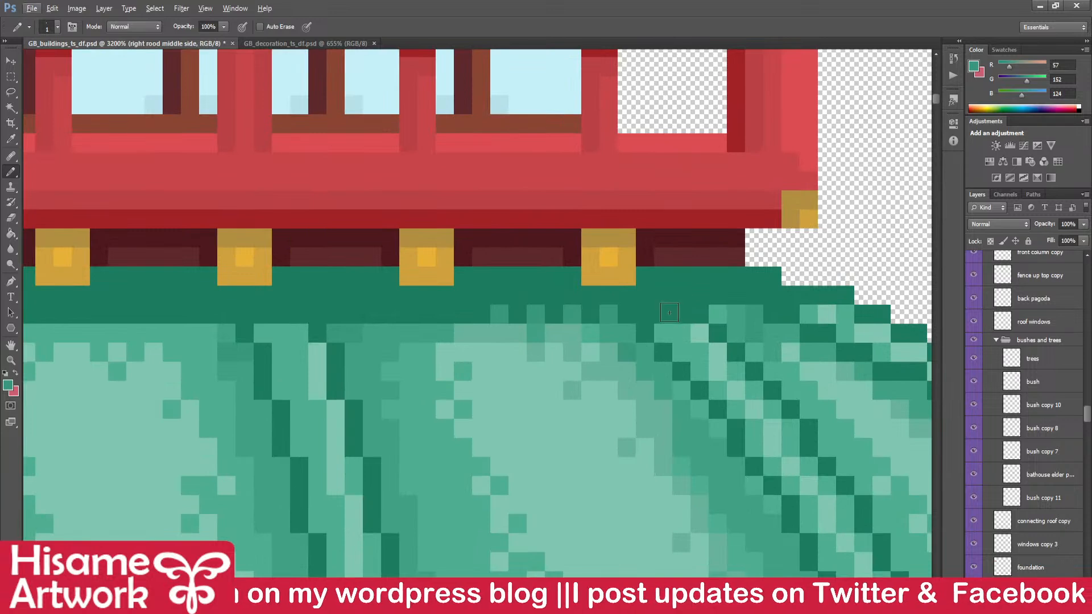
- Continue the row of spaced shadow green pixels along the dark band to the second panel's upper left corner
left_click_drag(569, 292, 779, 324)
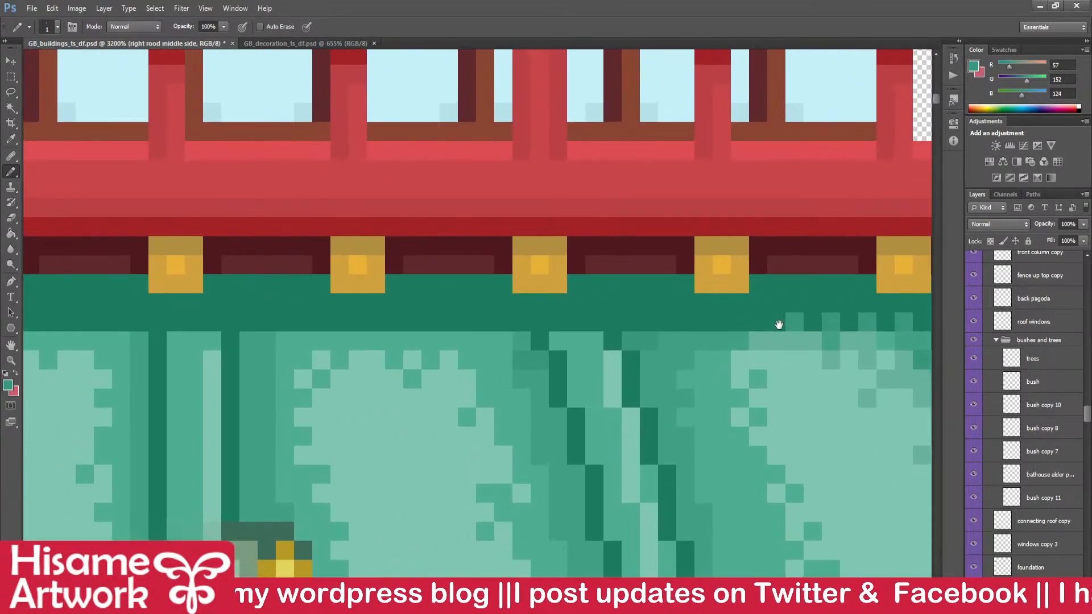
left_click(759, 320)
left_click(722, 322)
left_click(685, 322)
left_click(648, 321)
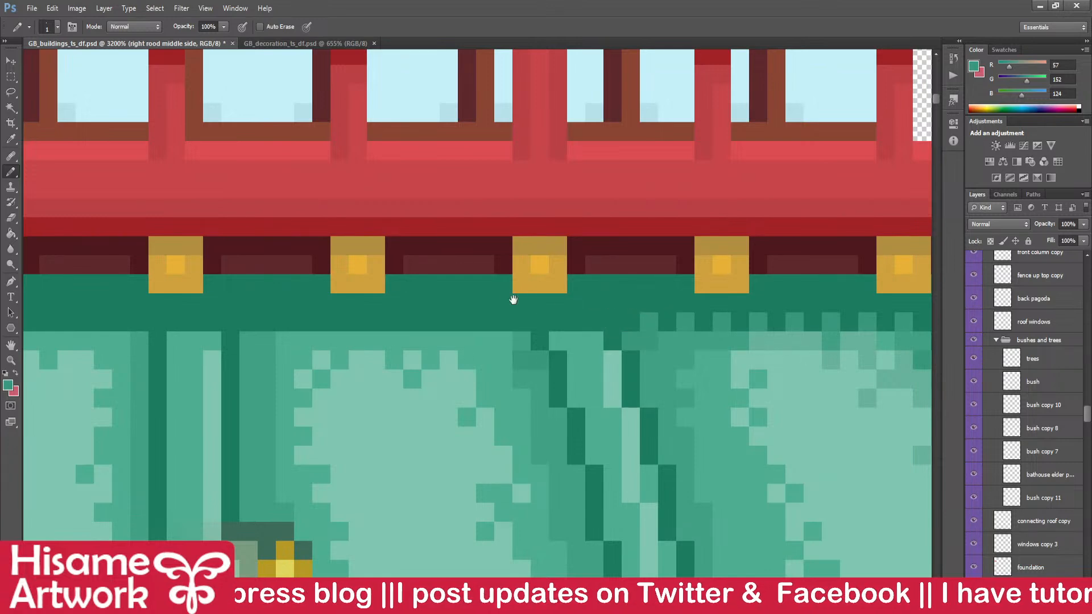
- Extend the spaced shadow green pixels along the dark band's lower edge above the first panel
left_click_drag(513, 300, 705, 303)
left_click(682, 324)
left_click(645, 324)
left_click(609, 324)
left_click(573, 324)
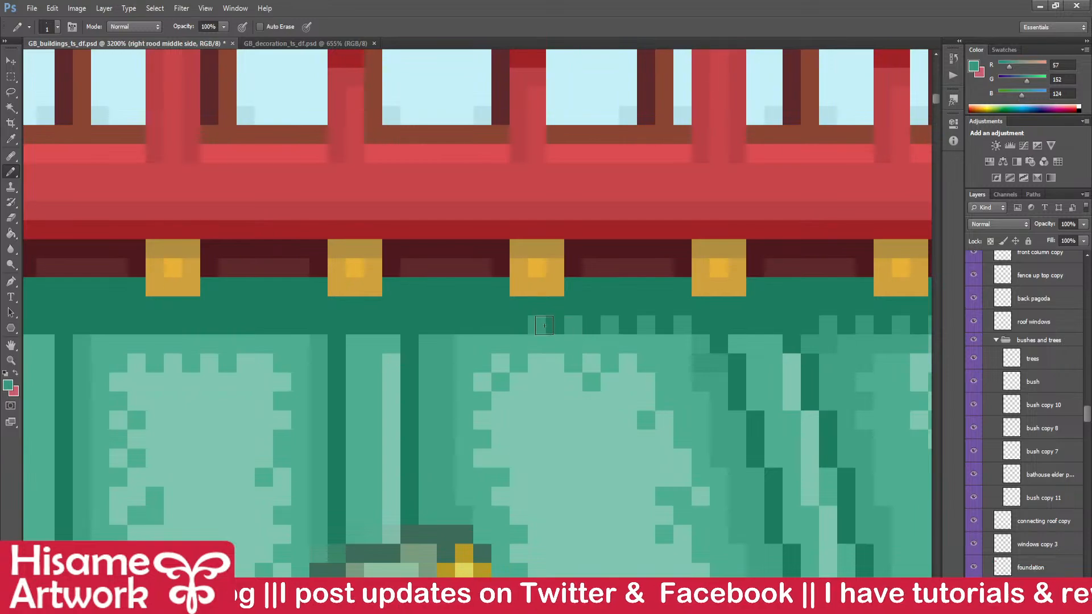
left_click(500, 326)
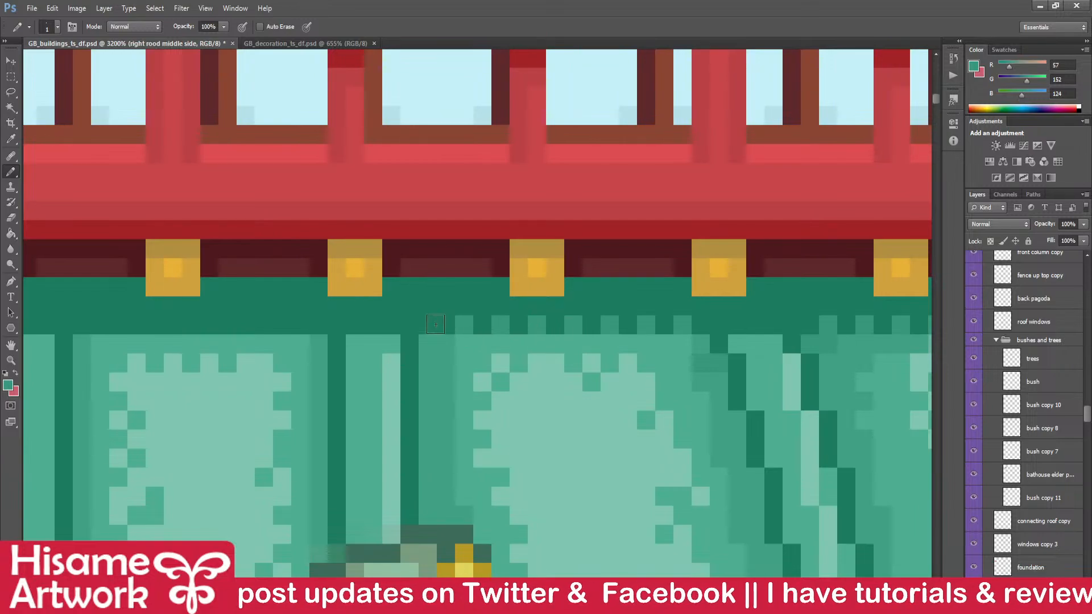
scroll(525, 326, "down", 5)
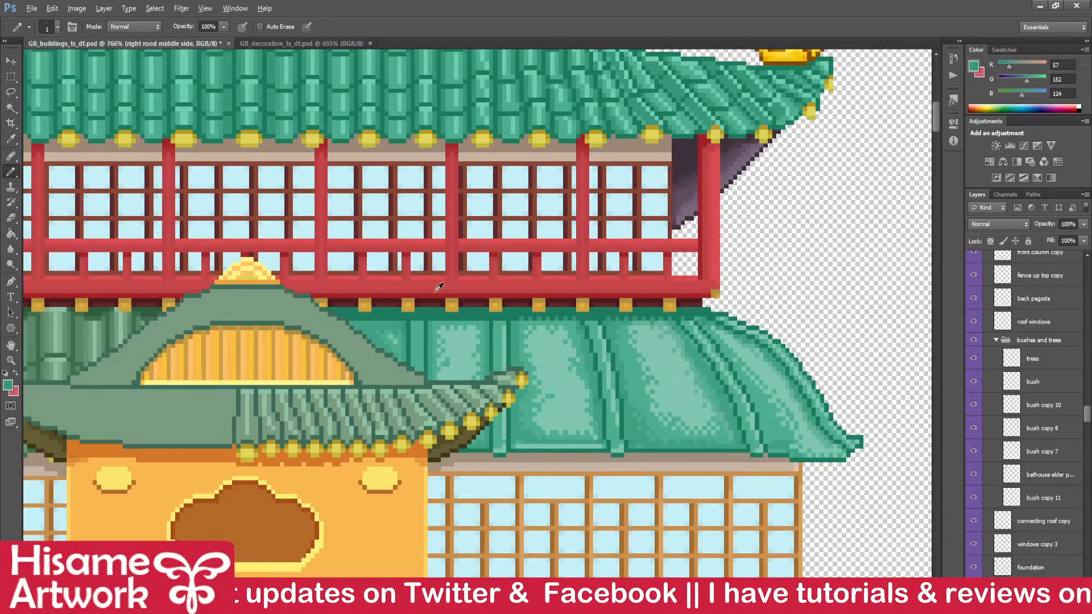
- Save, then dot the dark band's lower edge with evenly spaced shadow green pixels above the panel partly hidden by the front gable
key("ctrl+s")
scroll(471, 284, "up", 5)
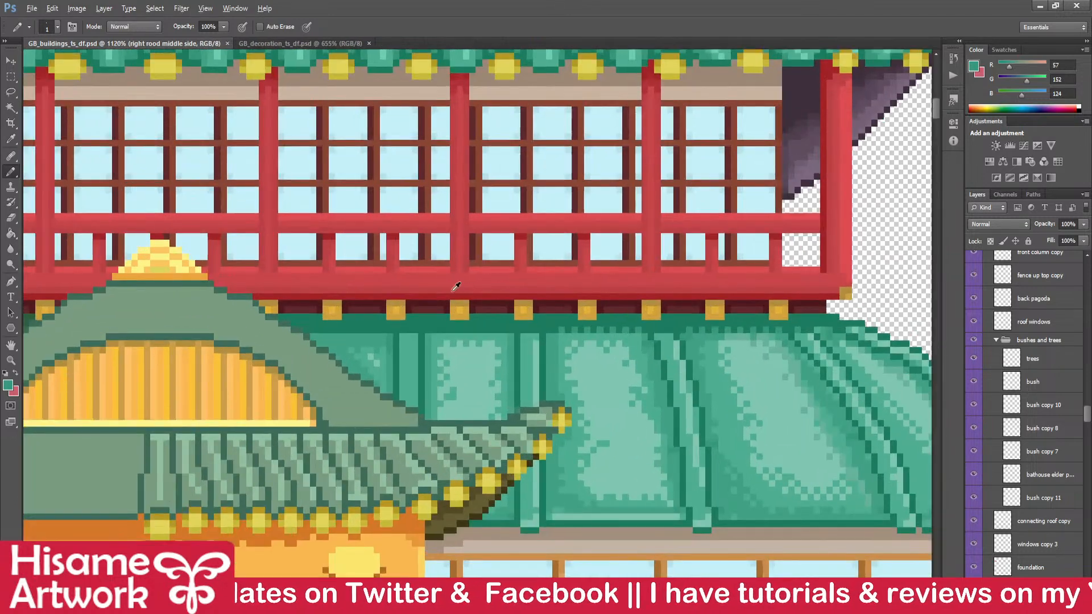
scroll(506, 407, "up", 1)
left_click_drag(567, 404, 708, 338)
left_click(736, 325)
left_click(700, 325)
left_click(663, 325)
left_click(627, 326)
left_click(591, 327)
left_click(554, 327)
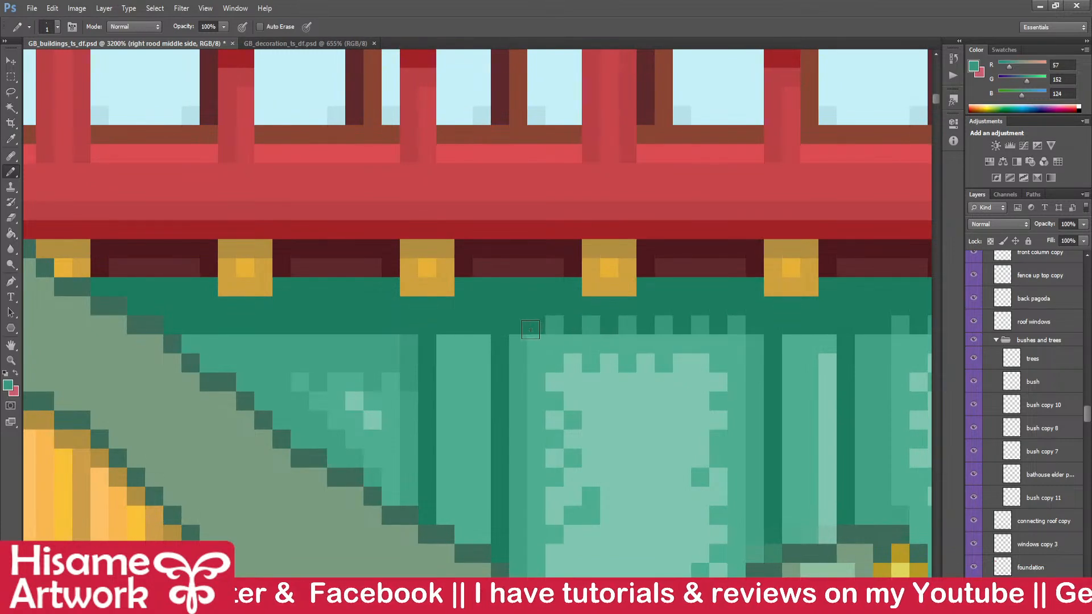
left_click(537, 326)
- Continue the row of spaced shadow green pixels along the dark band above the leftmost panel sliver beside the gable
left_click_drag(541, 351, 775, 346)
left_click(626, 318)
left_click(588, 318)
left_click(551, 318)
left_click(496, 320)
left_click(460, 319)
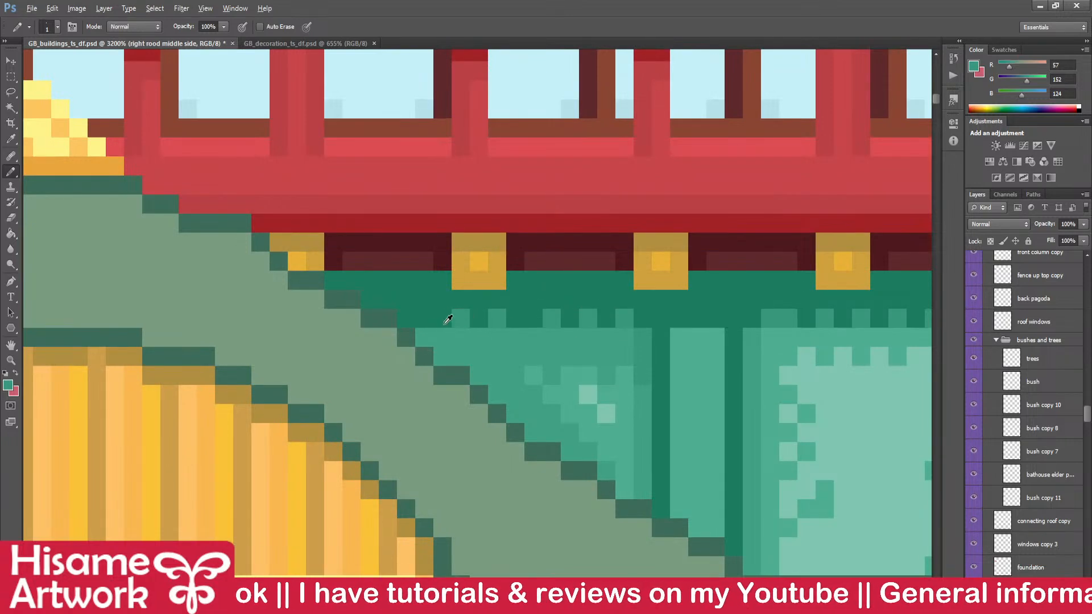
- Darken the leftmost panel sliver's upper corner against the gable with pixels of the sampled dark band green, and save
left_click(449, 313, "alt")
left_click(440, 336)
key("ctrl+z")
left_click(424, 336)
left_click(442, 354)
key("ctrl+s")
scroll(637, 341, "down", 10)
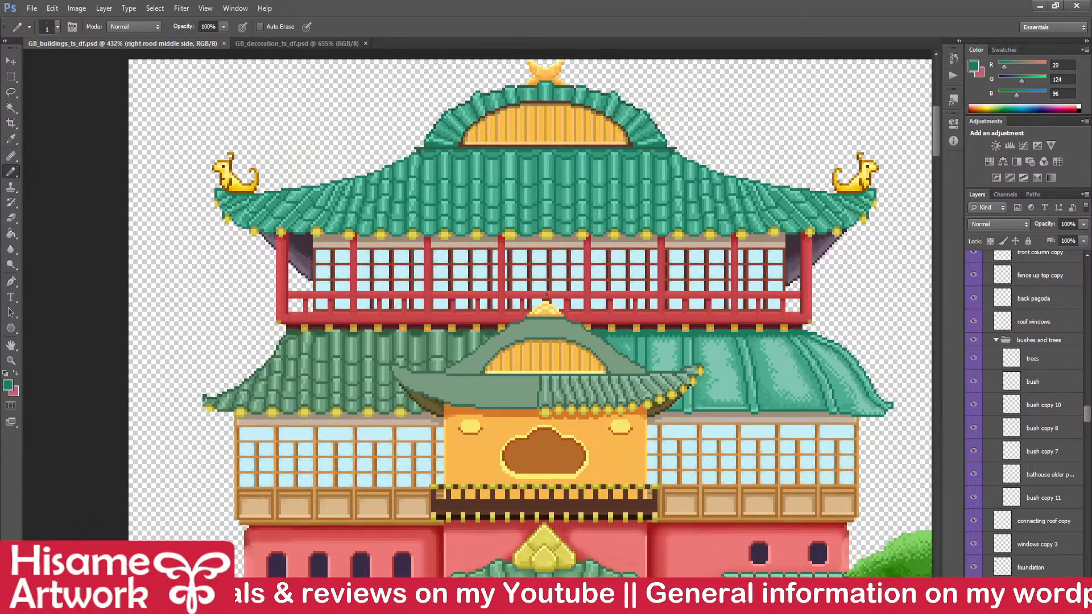
- Draw a light green vertical highlight down the ridge nearest the gable, cap its upper end with sampled mid green, and save
scroll(773, 370, "up", 7)
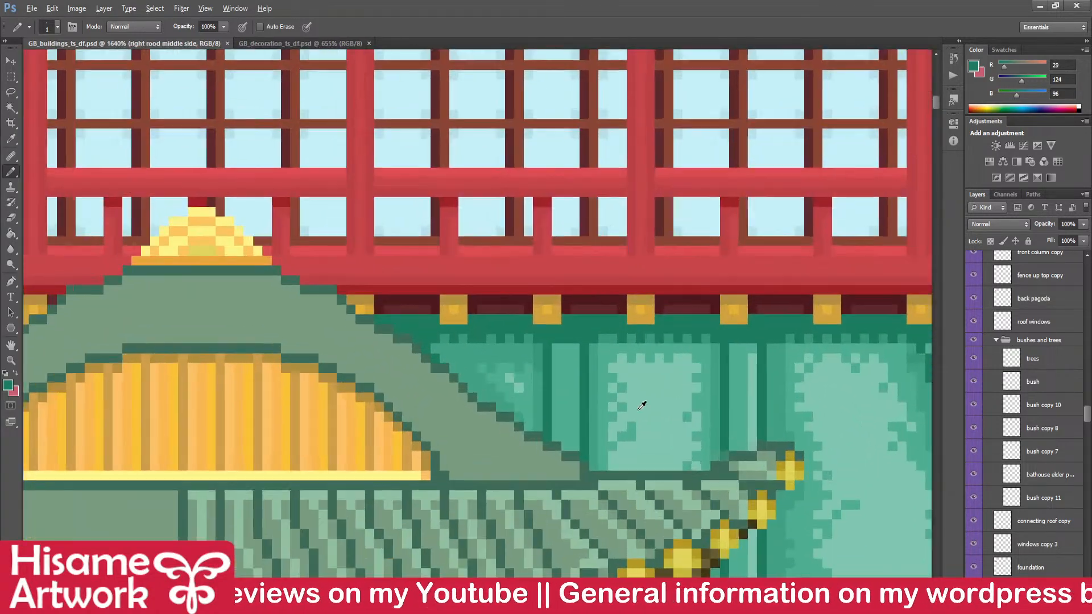
left_click(653, 402, "alt")
mouse_move(546, 317)
left_mouse_down()
mouse_move(554, 442)
mouse_move(546, 471)
left_mouse_up()
left_click(533, 326, "alt")
left_click(545, 321)
key("ctrl+s")
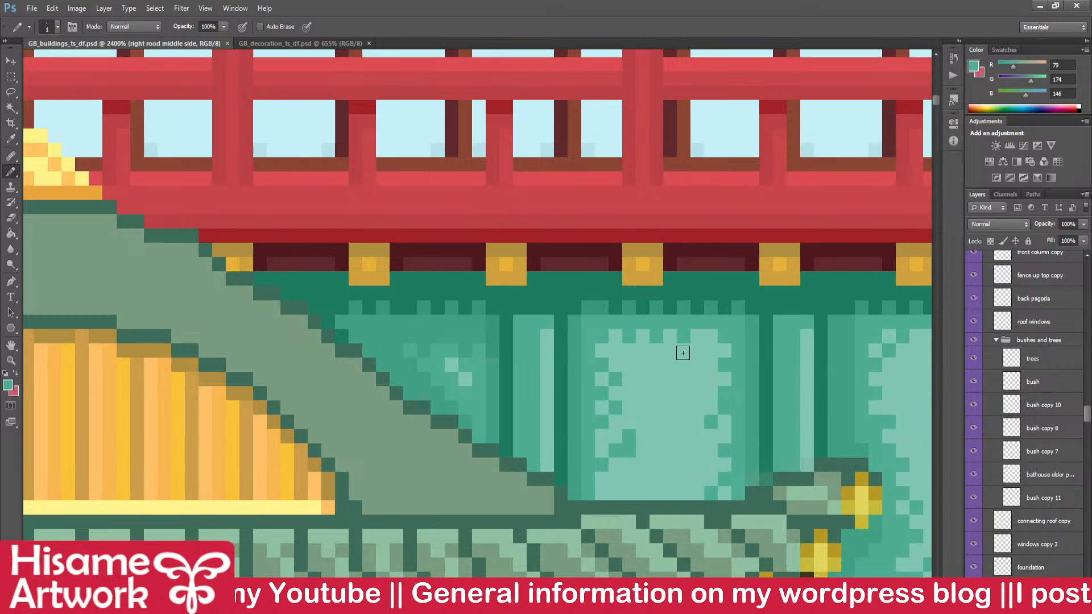
- Shade the left edge of the ridge nearest the gable with darker green, touch up its top with mid green, and save
left_click_drag(524, 320, 522, 458)
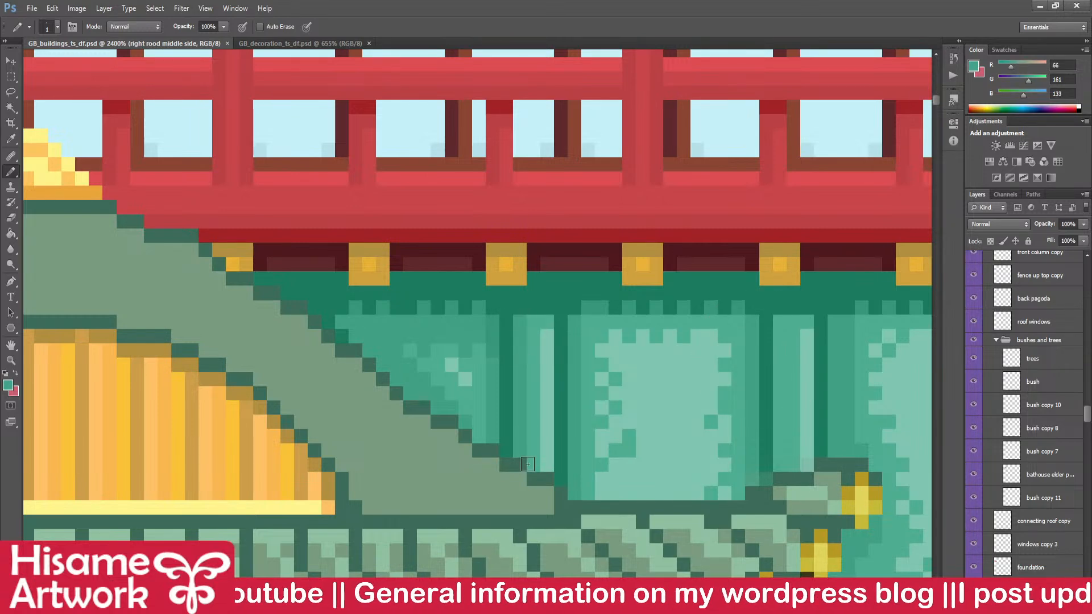
left_click(532, 322, "alt")
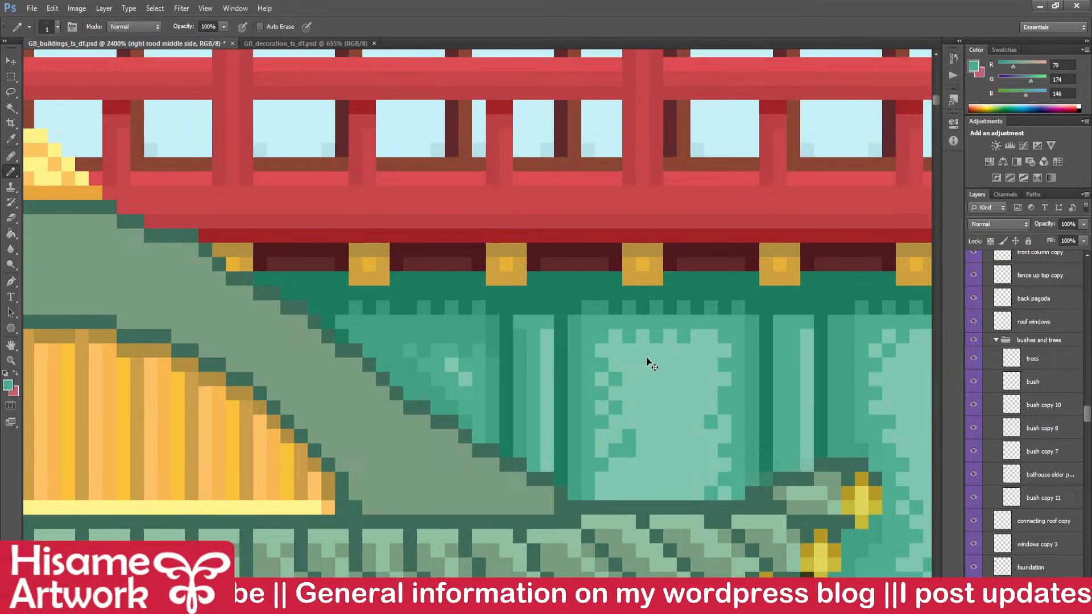
key("alt")
left_click(550, 323)
left_click(531, 324, "alt")
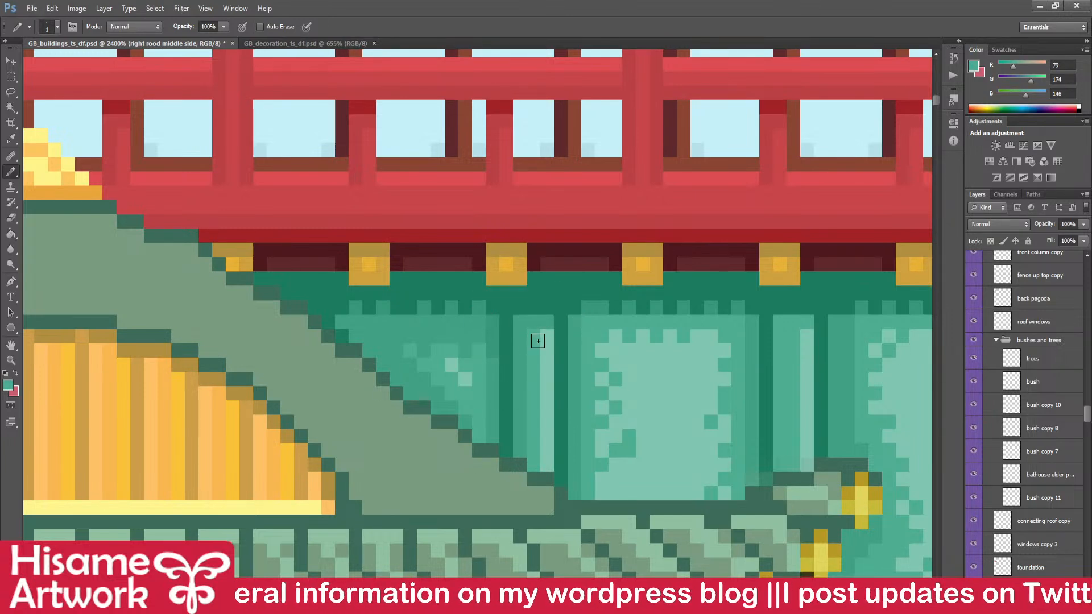
key("ctrl+s")
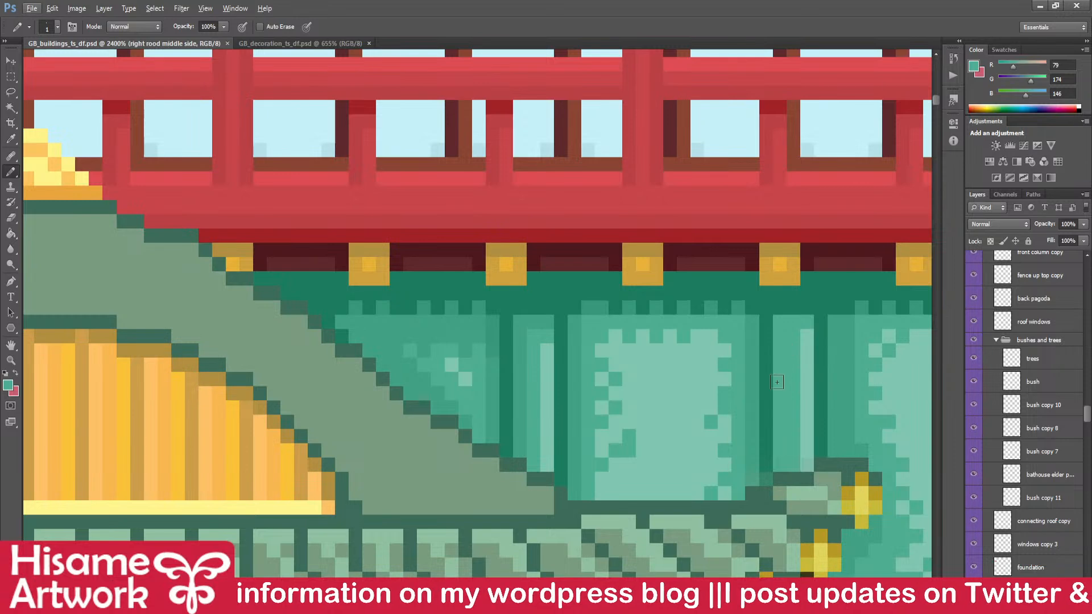
- Add a sampled shadow green pixel at the upper end of the next ridge, save, and sample the ridge's mid green
left_click_drag(745, 387, 475, 335)
left_click(577, 319, "alt")
left_click(512, 278)
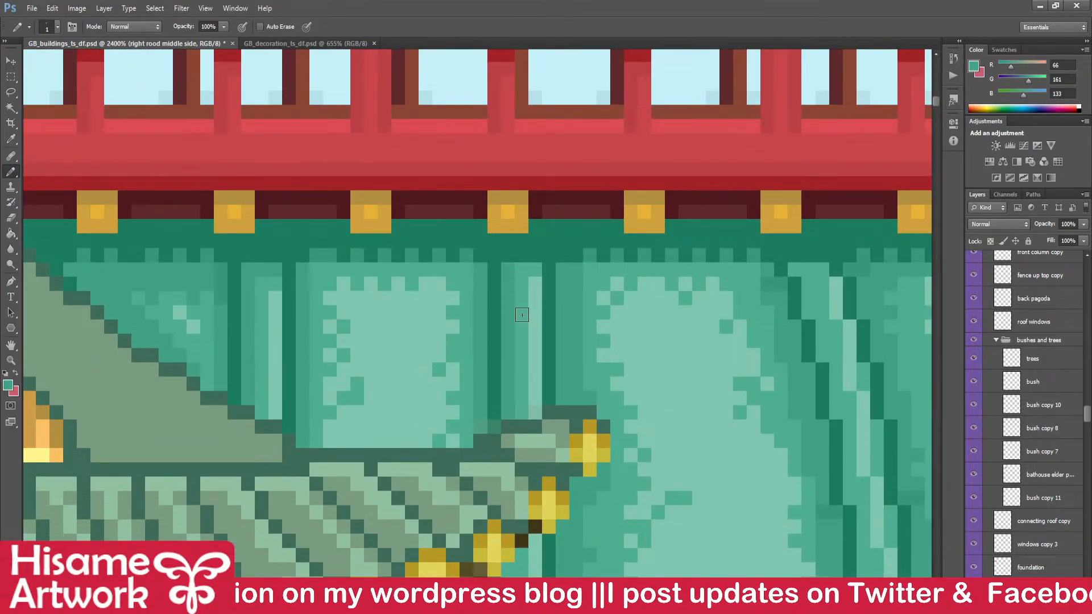
key("ctrl+s")
left_click(529, 278, "alt")
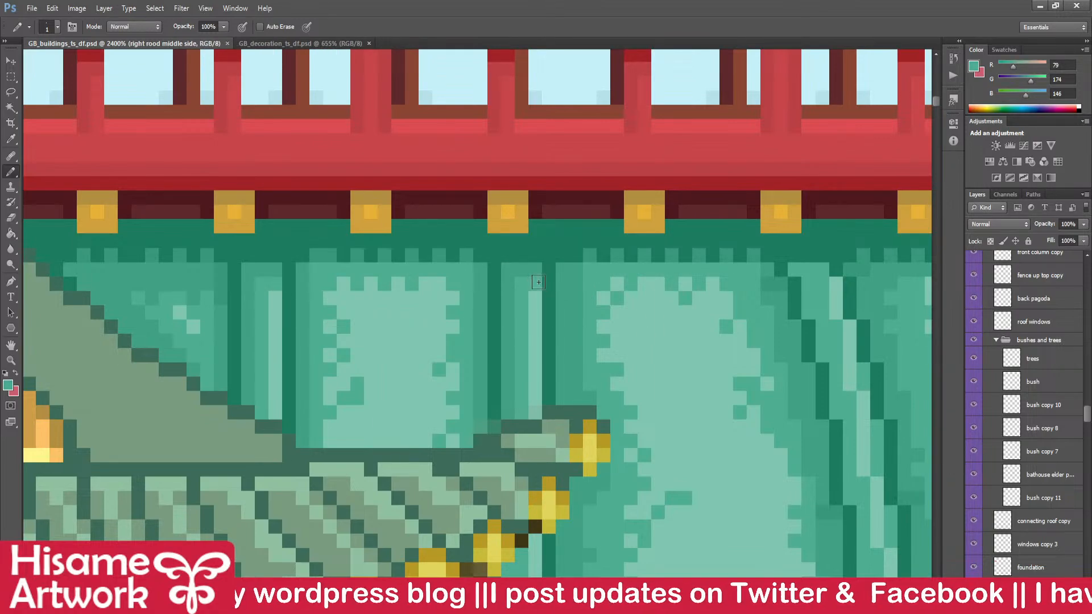
- Shade the right edge of the panel beside the gable's corner ornament with shadow green (RGB 57, 152, 124), and save
scroll(714, 320, "down", 4)
scroll(714, 320, "down", 4)
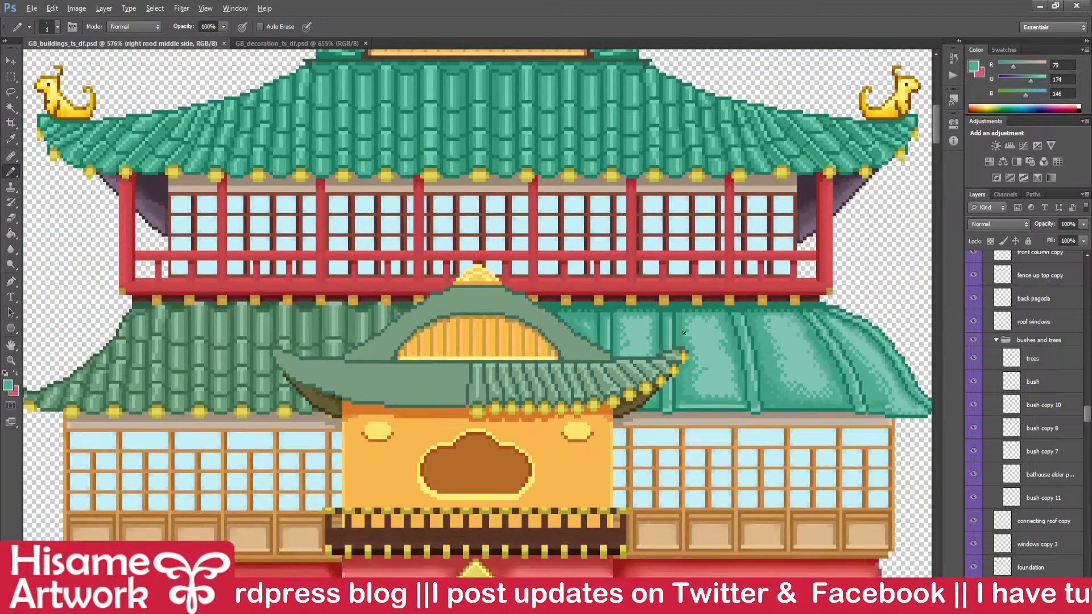
scroll(664, 350, "up", 4)
scroll(824, 345, "up", 3)
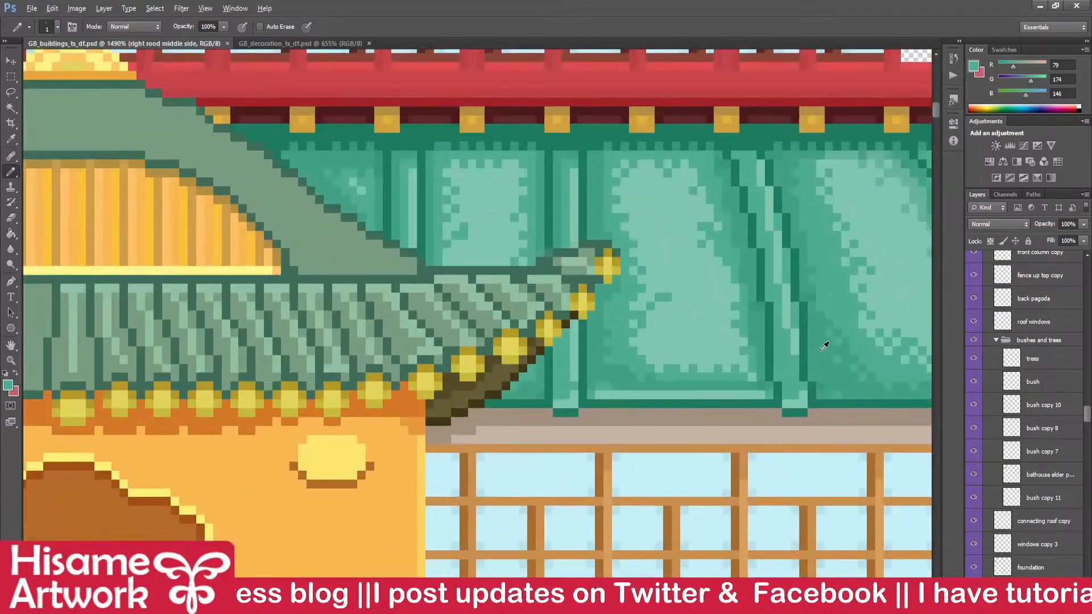
left_click(747, 391)
left_click_drag(723, 324, 672, 406)
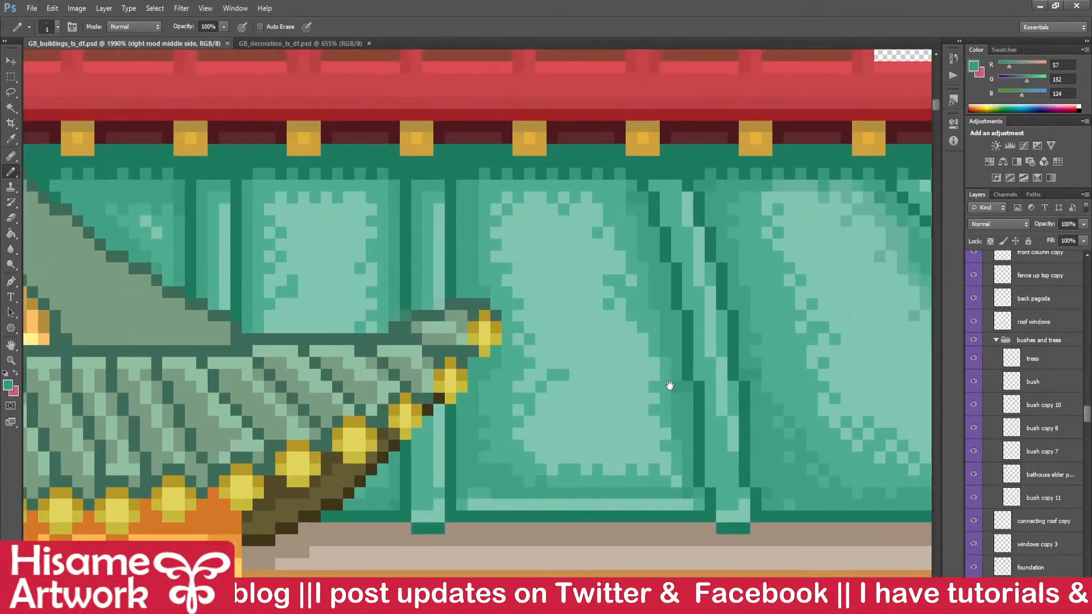
left_click_drag(643, 195, 671, 289)
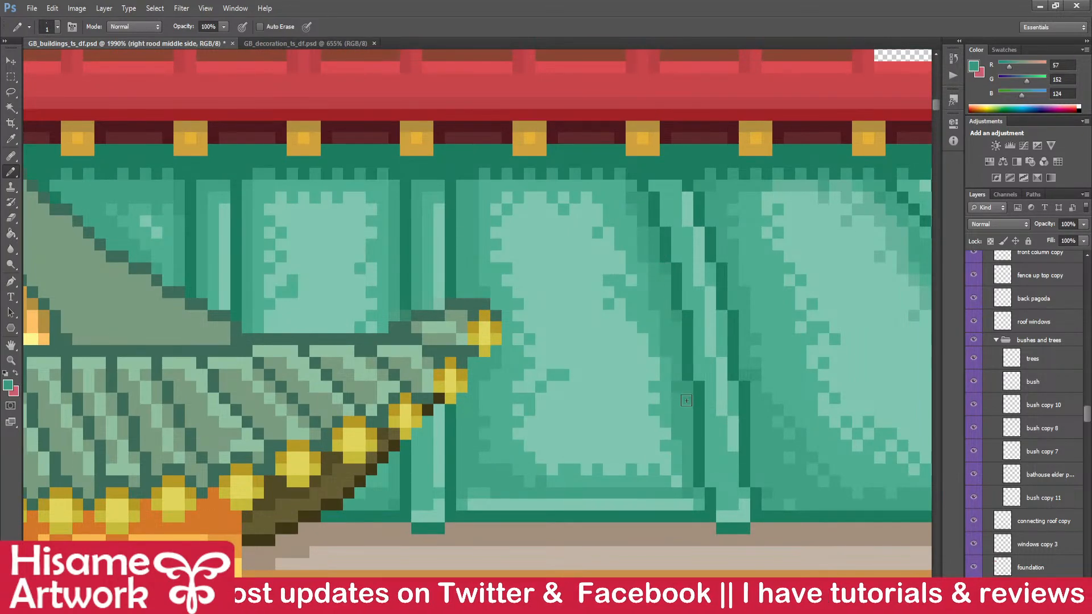
left_click_drag(627, 417, 603, 435)
key("ctrl+s")
- Shade the upper right edge of the next large panel along its curved ridge with two sampled shadow greens, and save
left_click_drag(789, 427, 524, 412)
left_click_drag(626, 228, 649, 267)
scroll(672, 274, "up", 4)
left_click(627, 263, "alt")
left_click(621, 238)
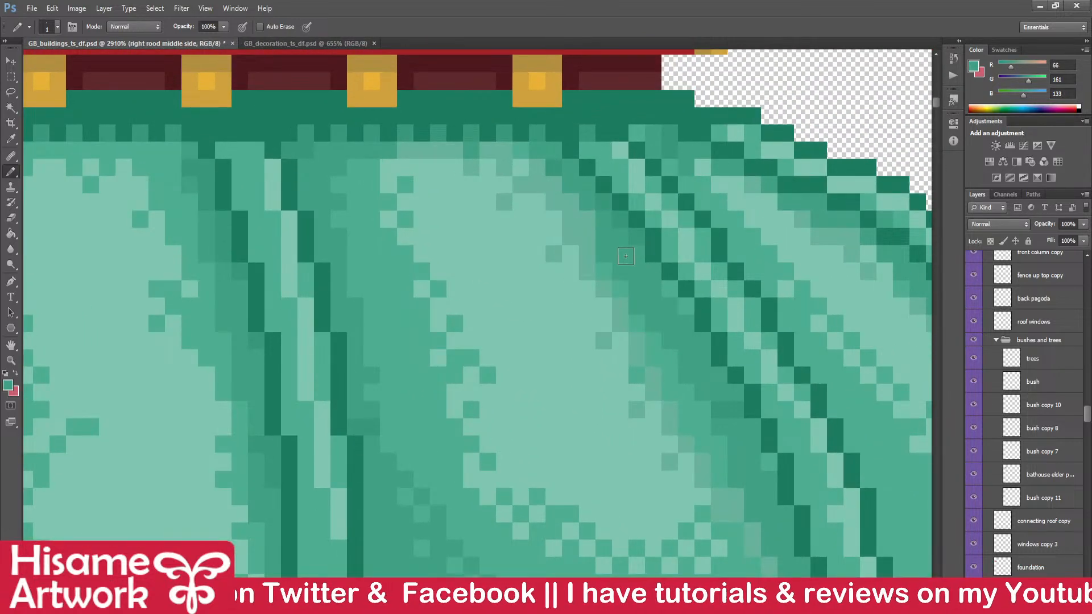
left_click(648, 229, "alt")
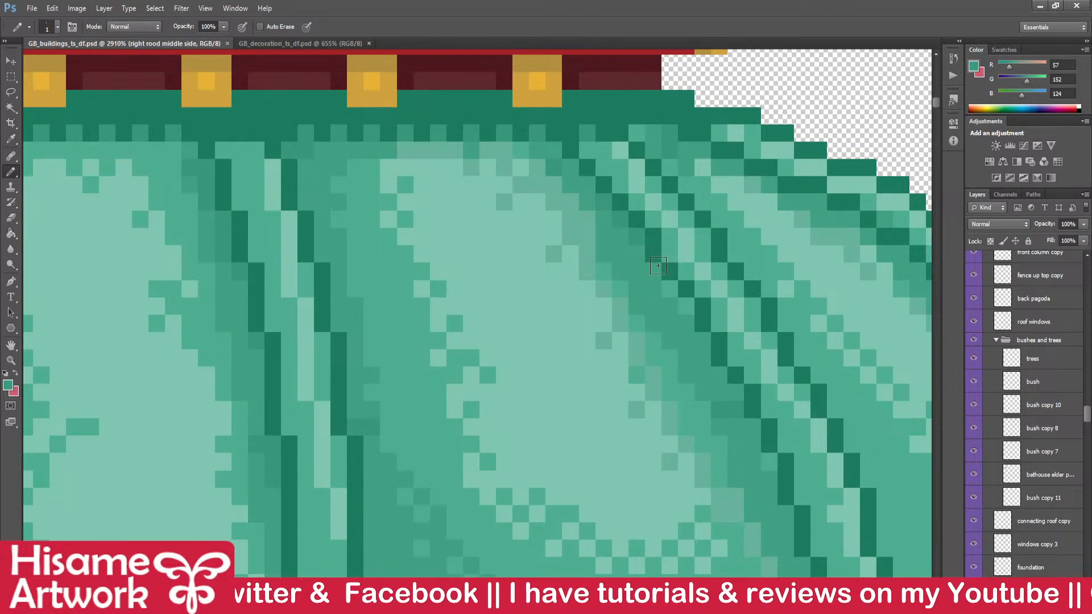
key("ctrl+s")
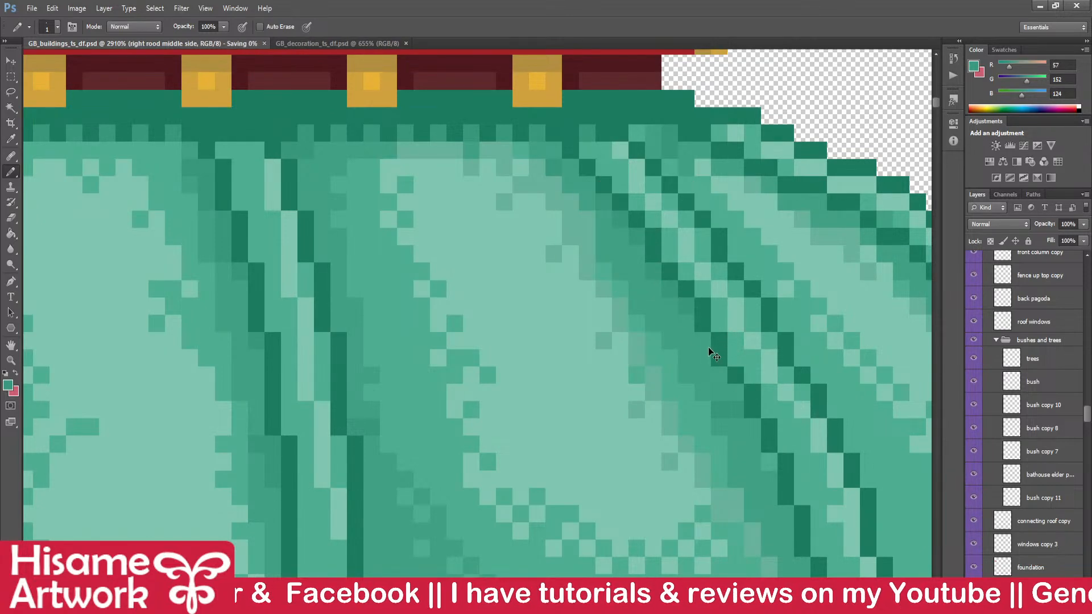
- Extend the darker shadow green down the large panel's right edge beside the curved ridge, saving along the way
left_click(709, 337)
mouse_move(725, 394)
left_mouse_down()
mouse_move(510, 296)
mouse_move(546, 308)
left_mouse_up()
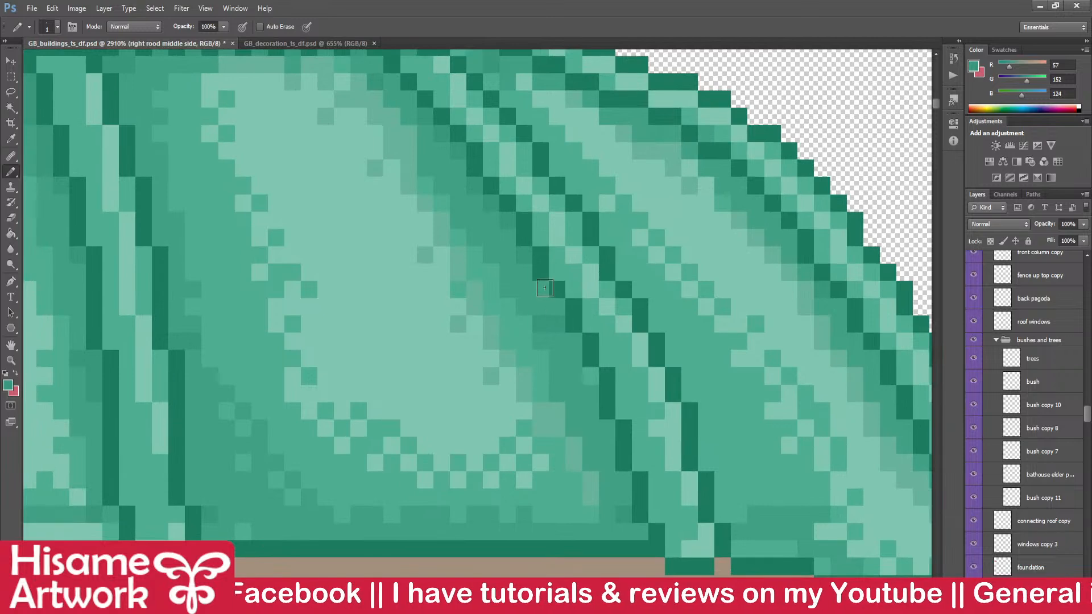
key("ctrl+s")
left_click(591, 341)
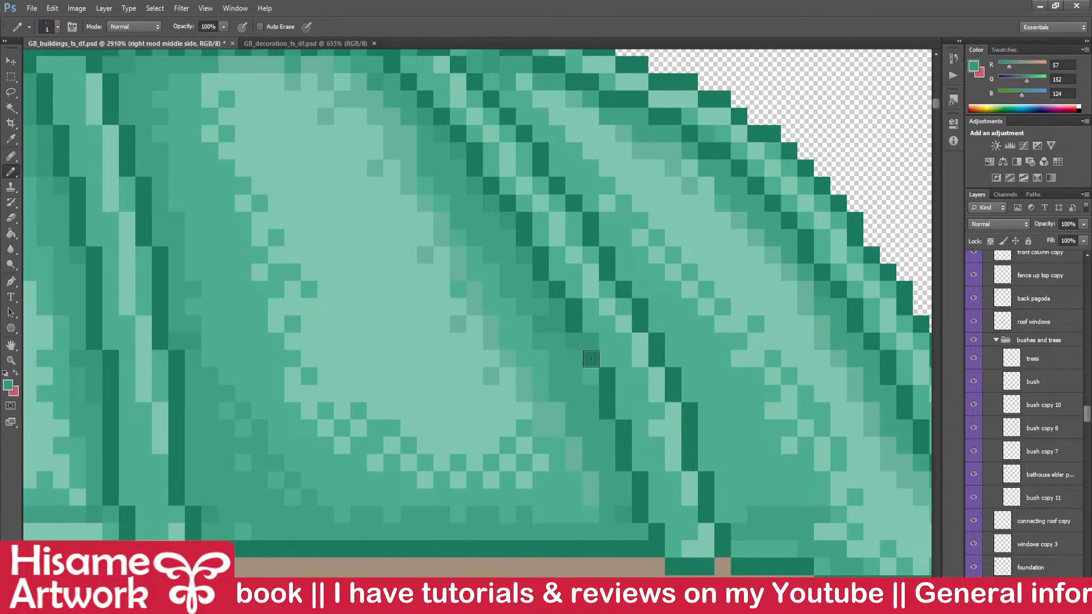
key("ctrl+s")
left_click(601, 403)
- Switch to the Move tool and select the "roof top" layer
scroll(607, 430, "down", 3)
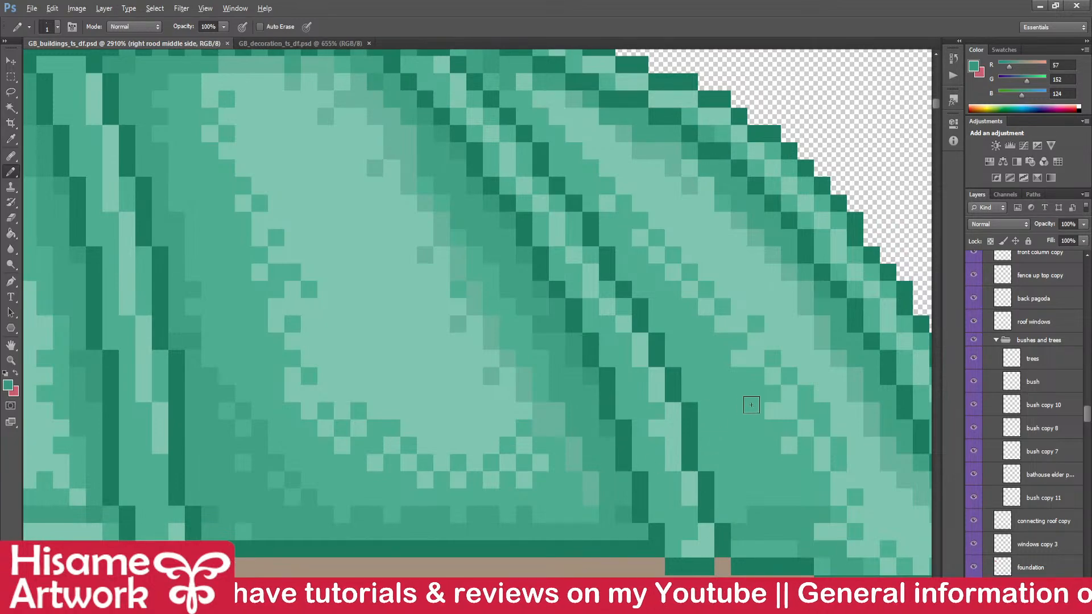
scroll(750, 398, "down", 4)
scroll(769, 400, "down", 2)
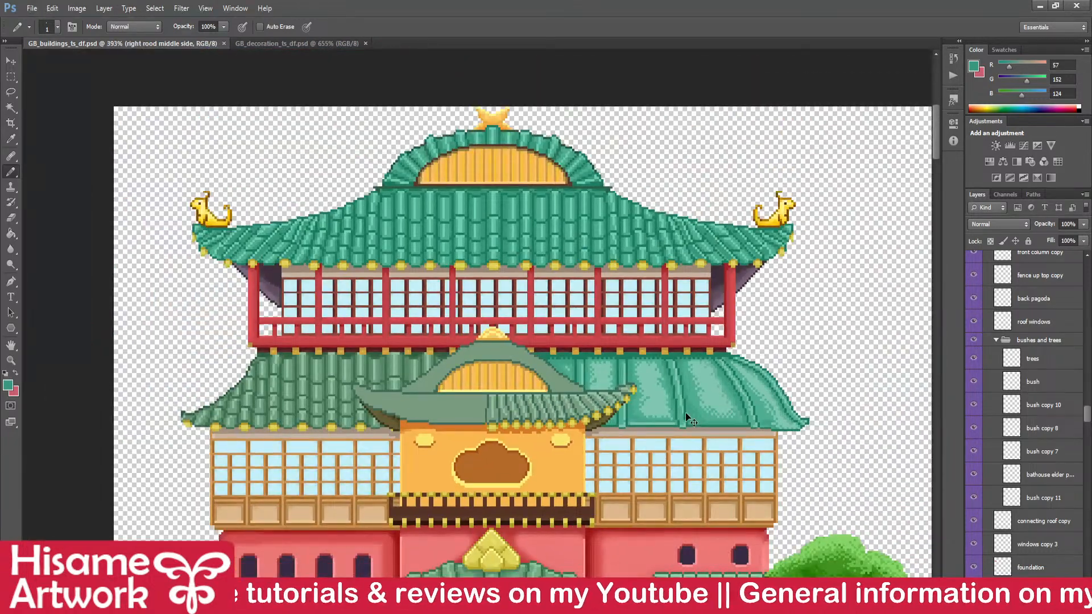
scroll(736, 348, "up", 3)
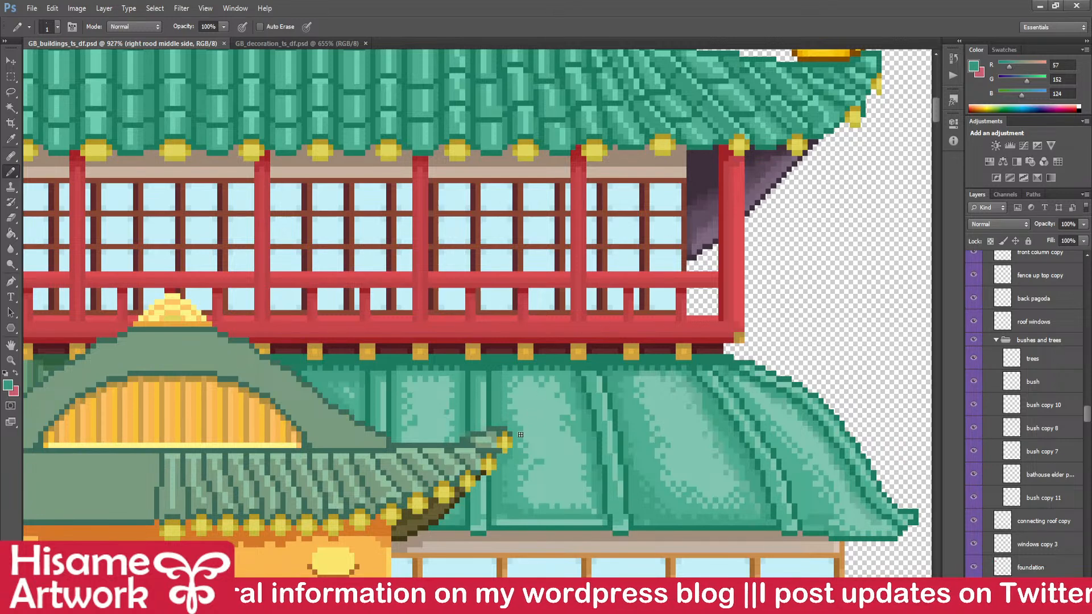
left_click(14, 59)
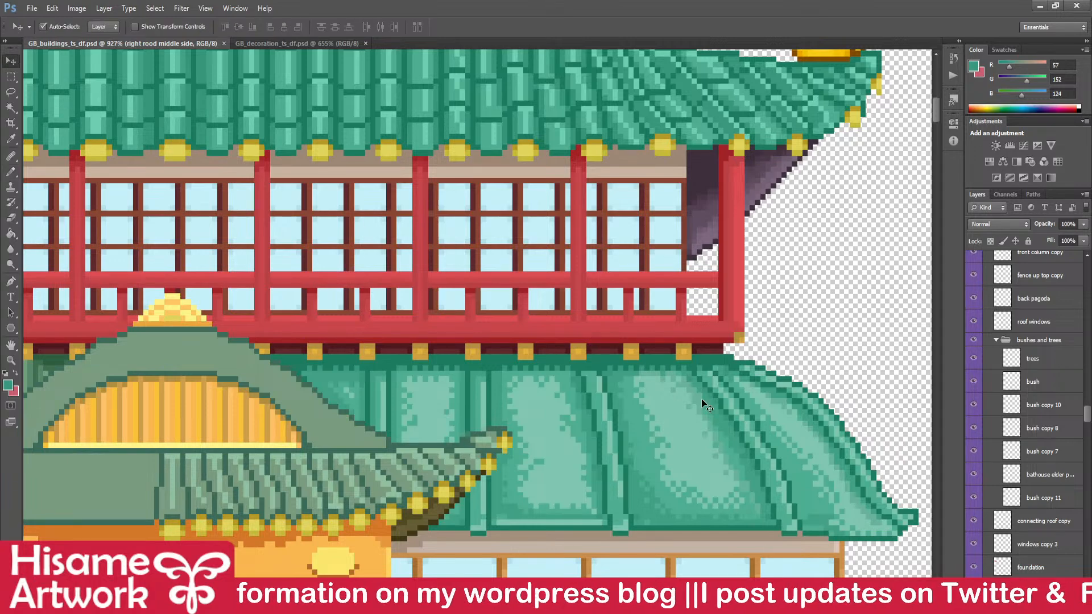
scroll(705, 404, "down", 5)
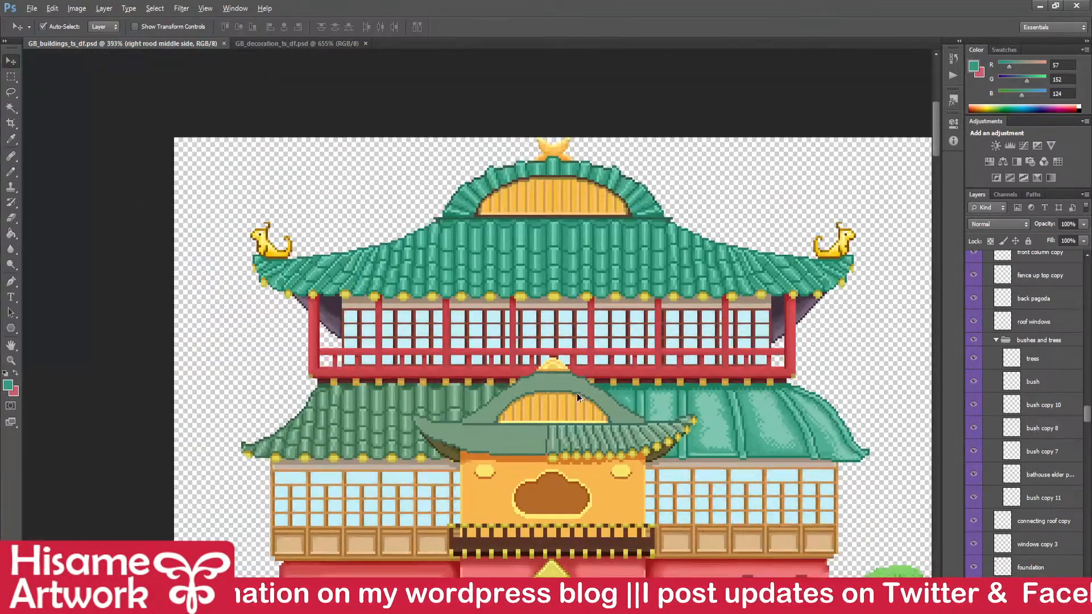
scroll(578, 397, "up", 1)
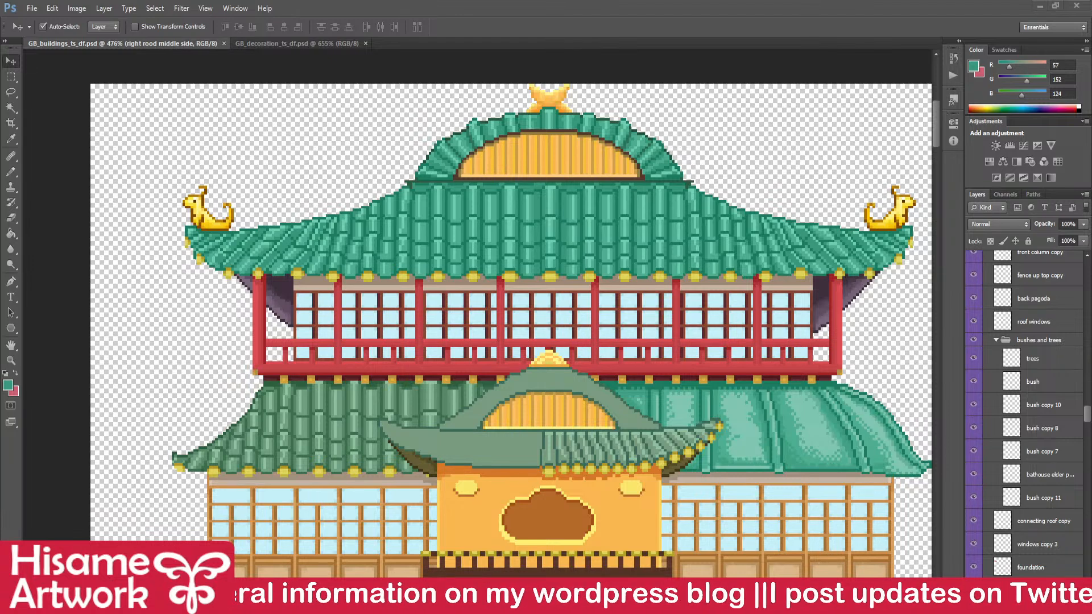
left_click(502, 442)
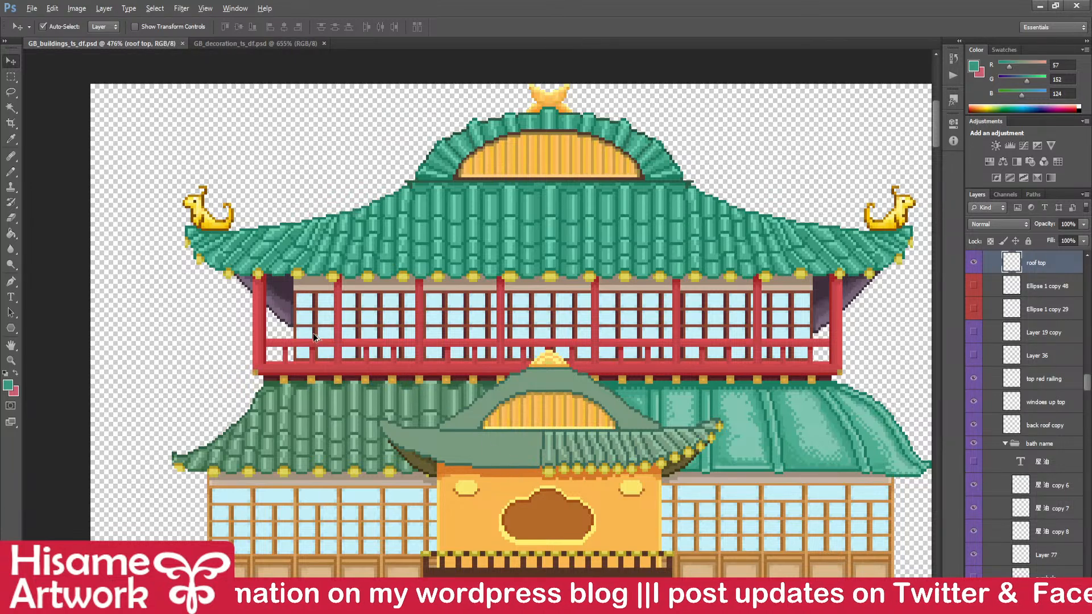
- Examine the bathhouse's upper storeys and compare the shaded right-side roof panels with the other roofs
key("alt")
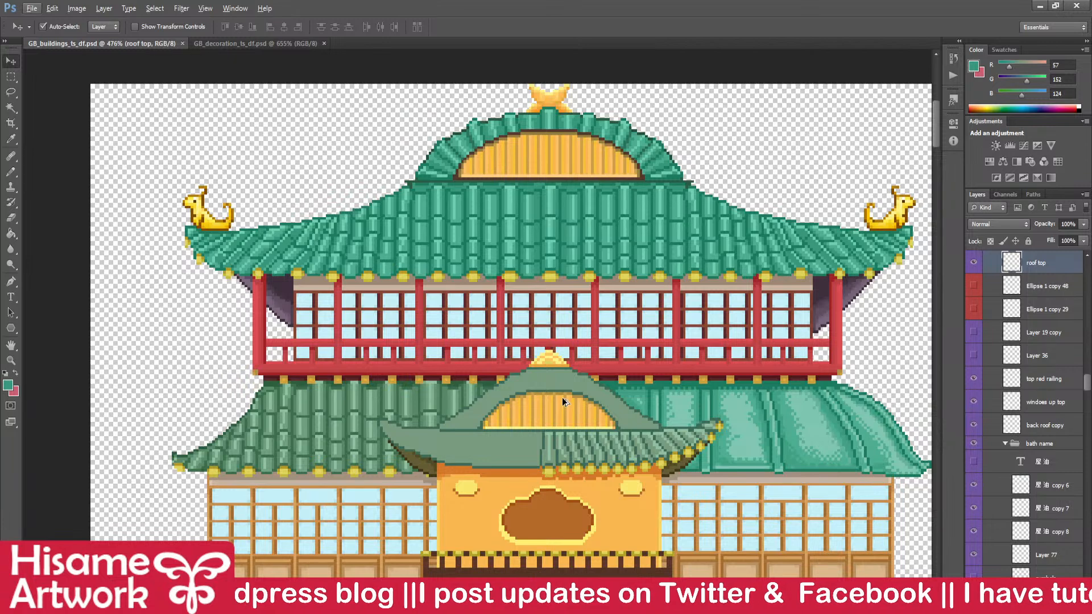
key("alt+Tab")
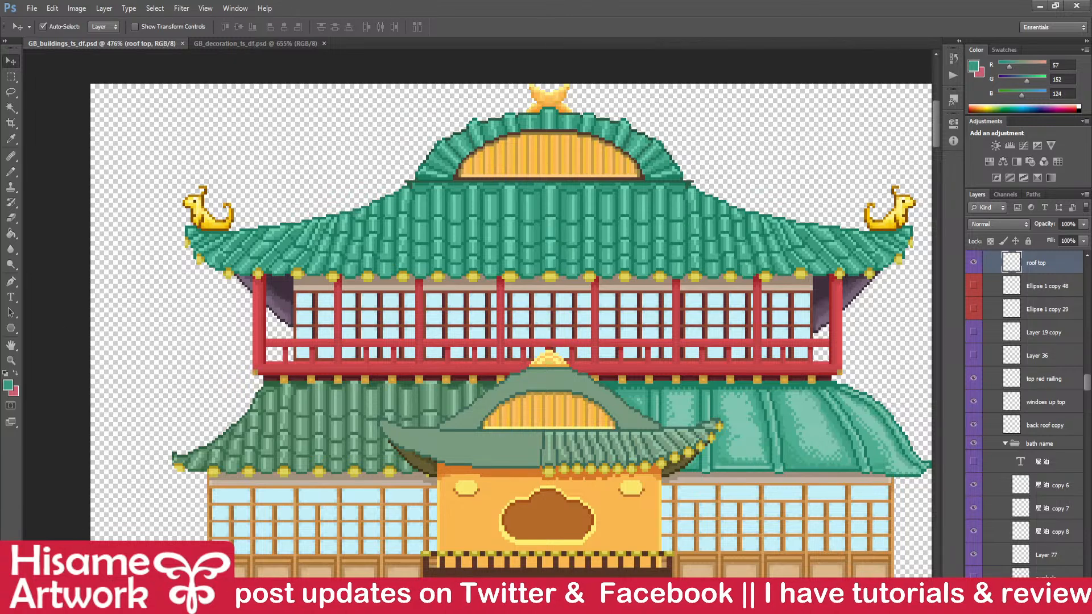
scroll(476, 330, "right", 4)
scroll(476, 330, "left", 1)
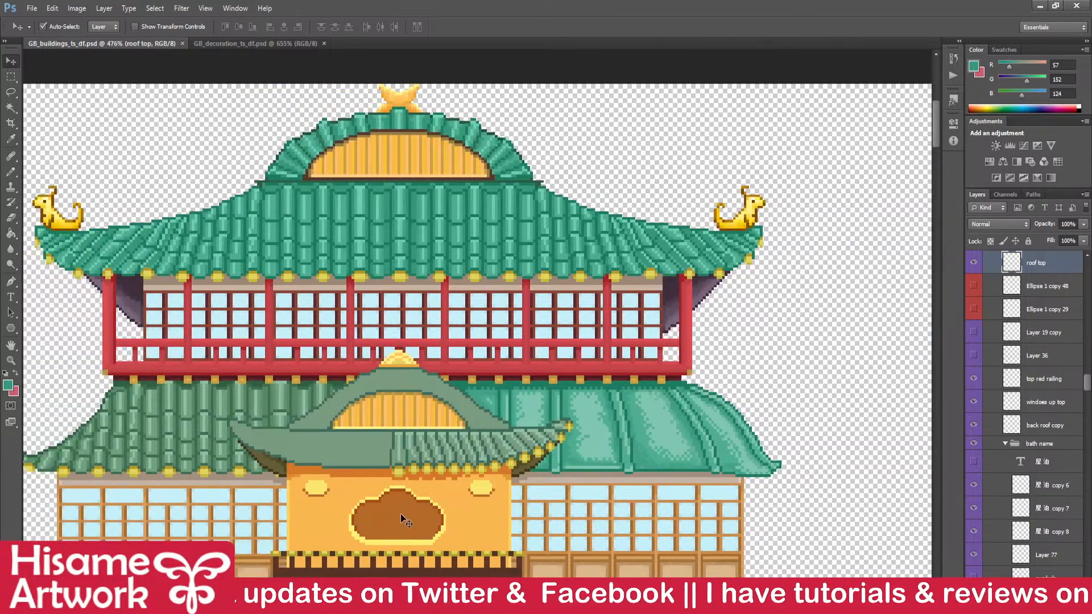
scroll(548, 366, "down", 5)
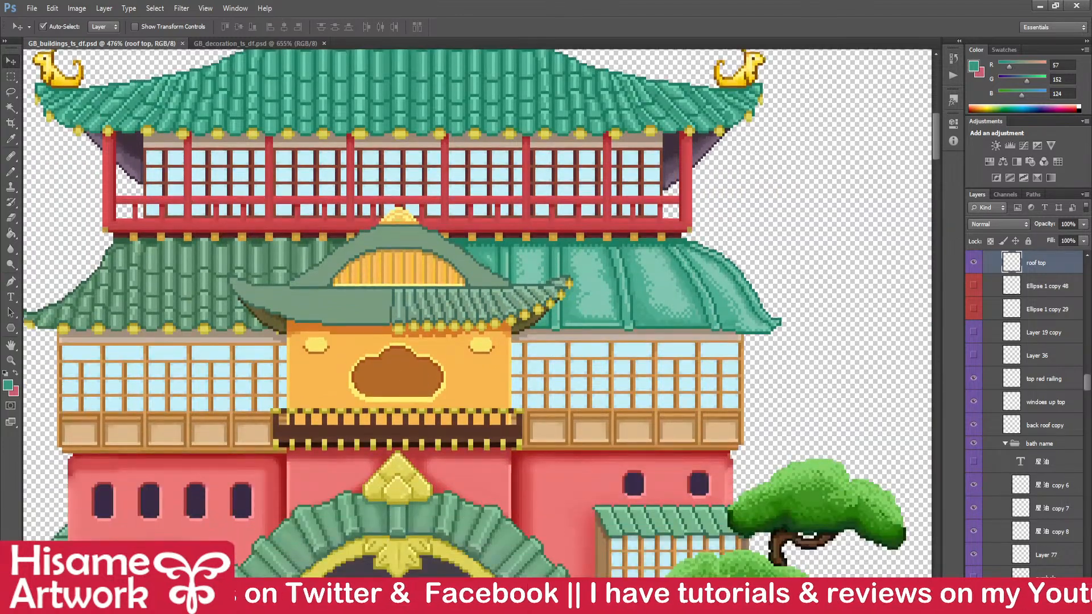
scroll(404, 563, "left", 2)
scroll(404, 563, "right", 1)
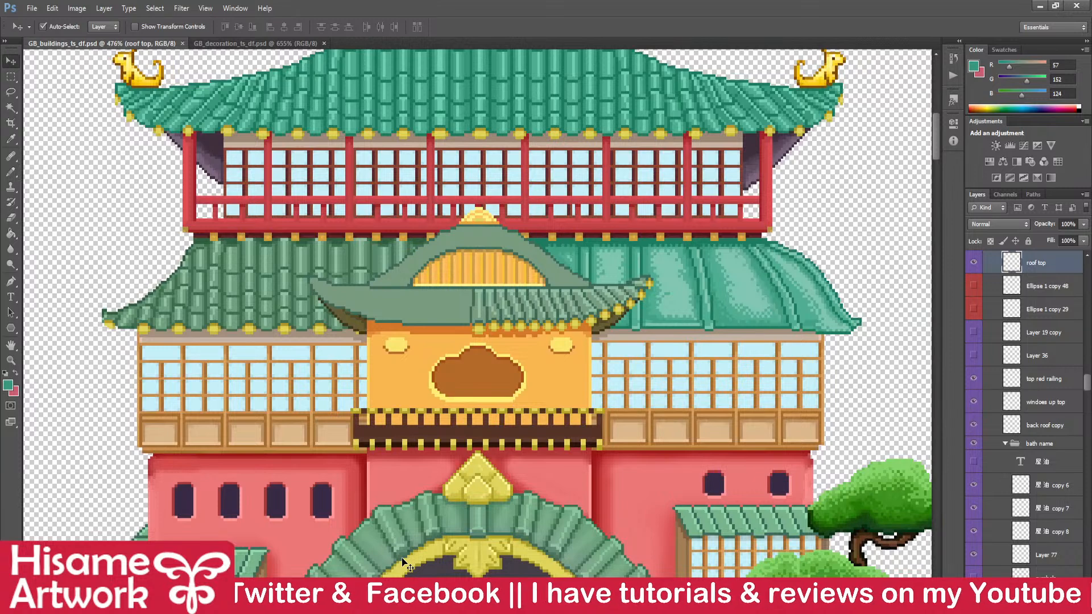
scroll(580, 262, "up", 3)
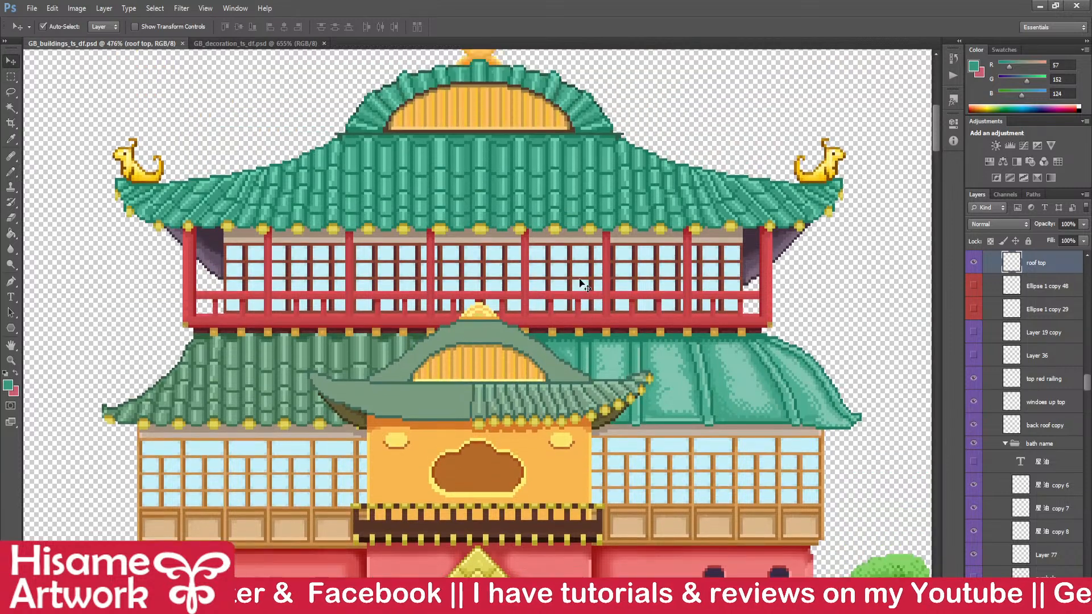
scroll(580, 283, "up", 3)
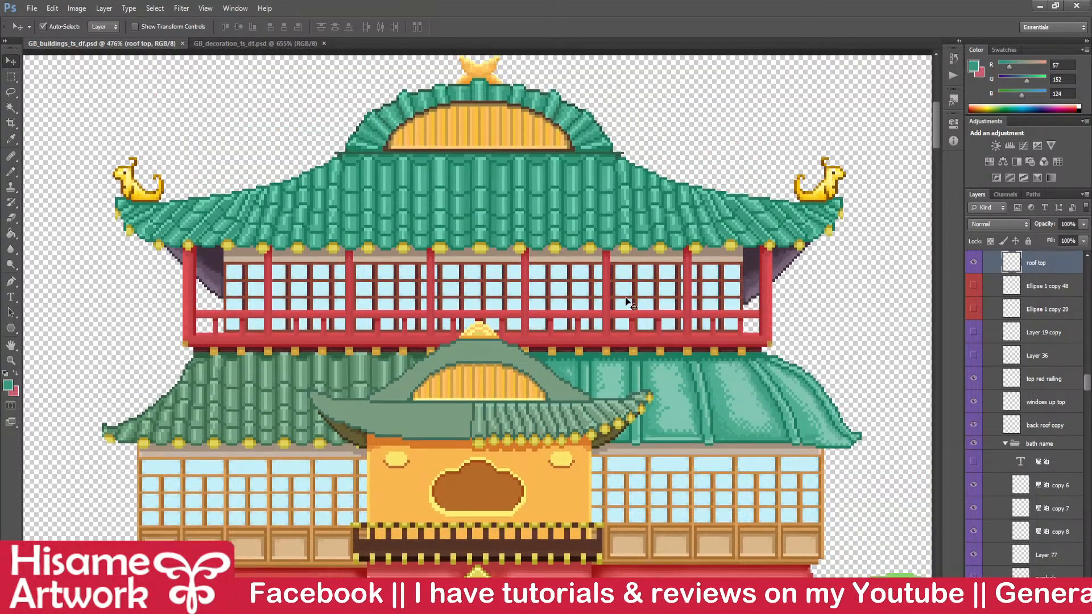
- Examine the bathhouse from its upper roofs down to the shaded pink wall beside the lower right window
scroll(631, 296, "down", 3)
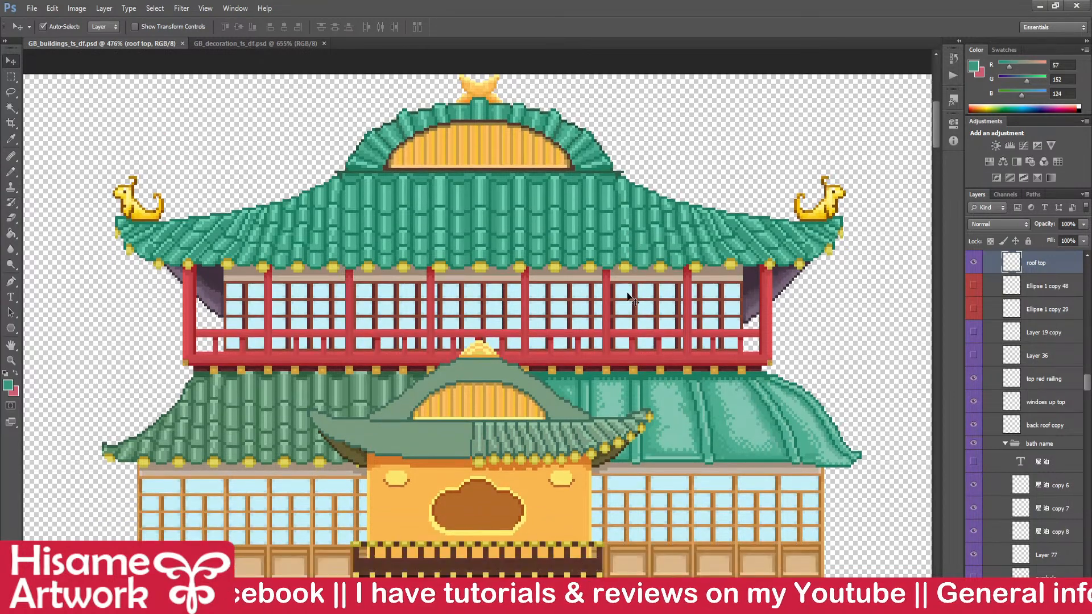
scroll(642, 289, "down", 2)
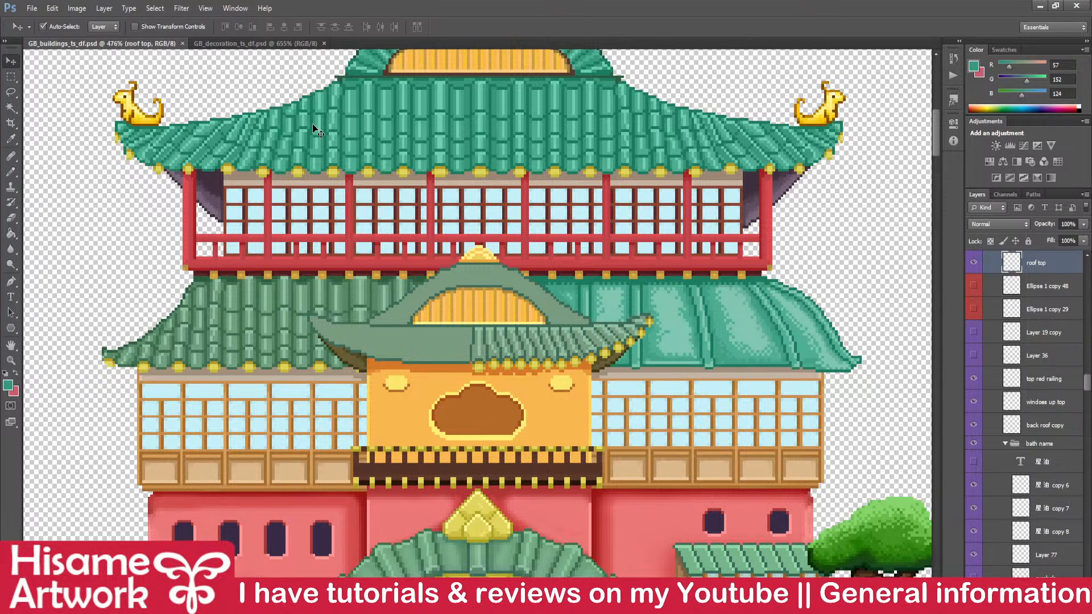
scroll(360, 307, "up", 1)
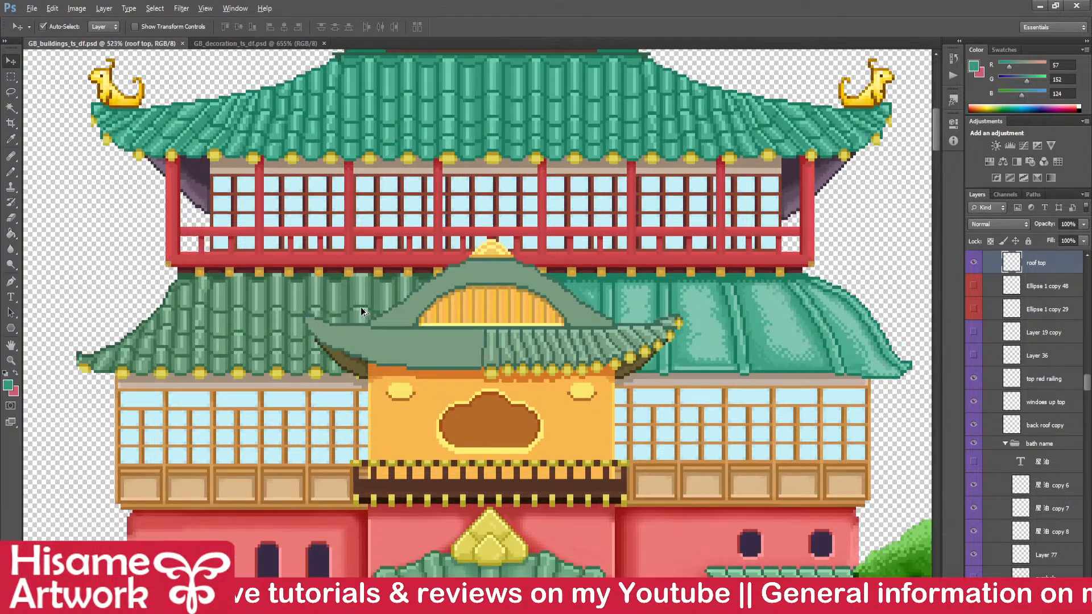
scroll(450, 344, "up", 4)
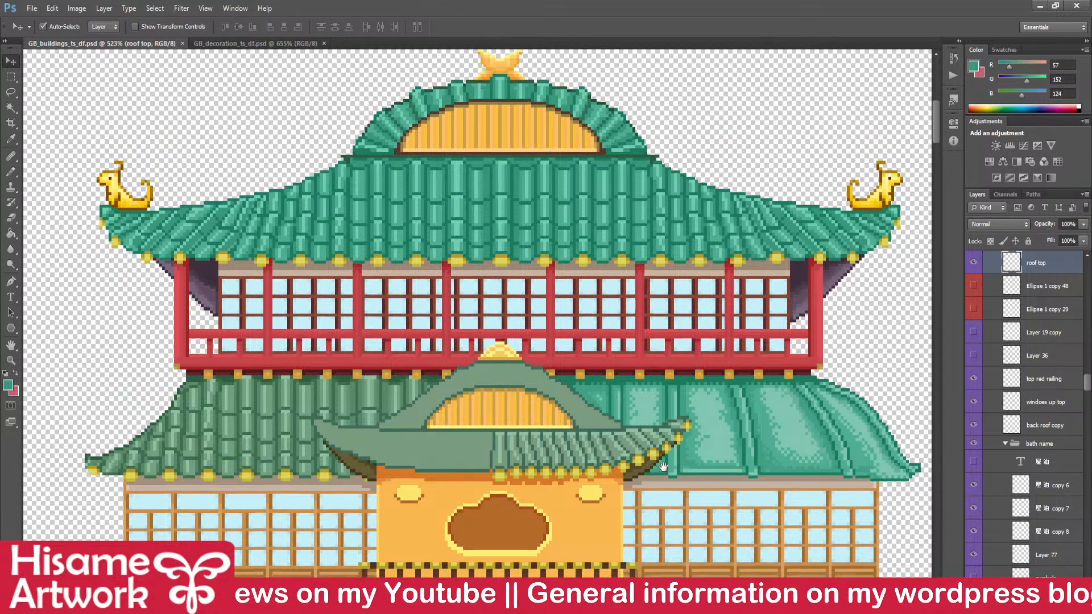
scroll(609, 188, "down", 15)
scroll(610, 188, "down", 3)
scroll(578, 179, "down", 6)
scroll(585, 436, "up", 3)
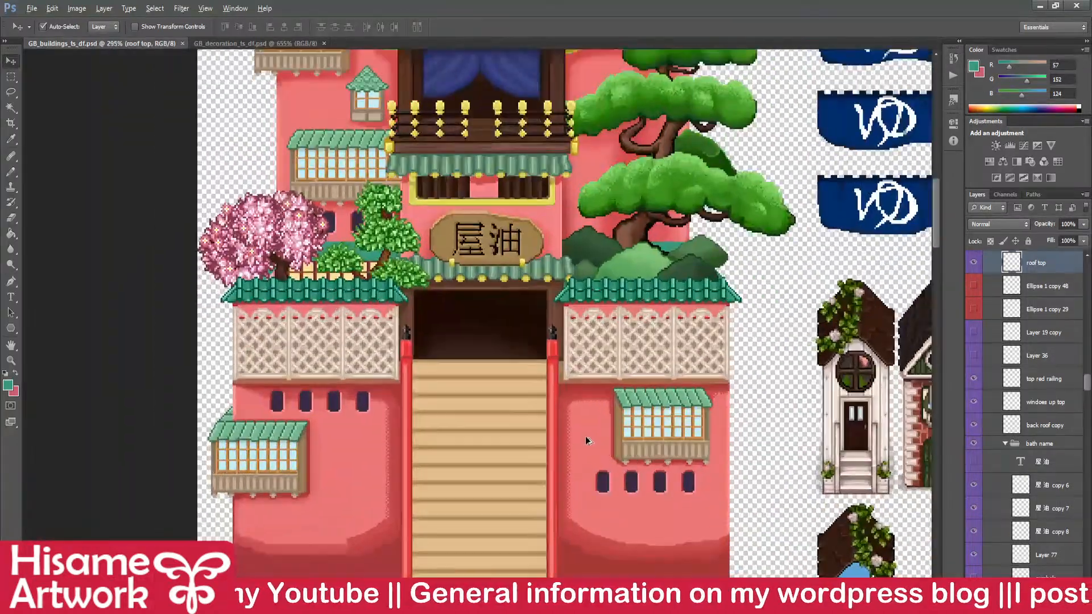
scroll(570, 499, "up", 1)
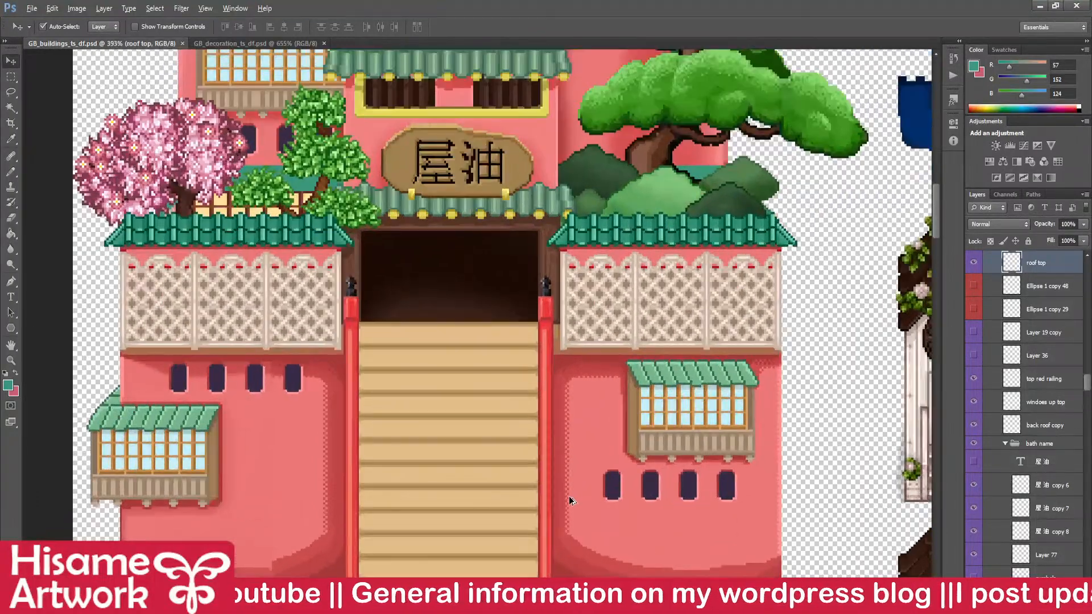
scroll(573, 482, "up", 7)
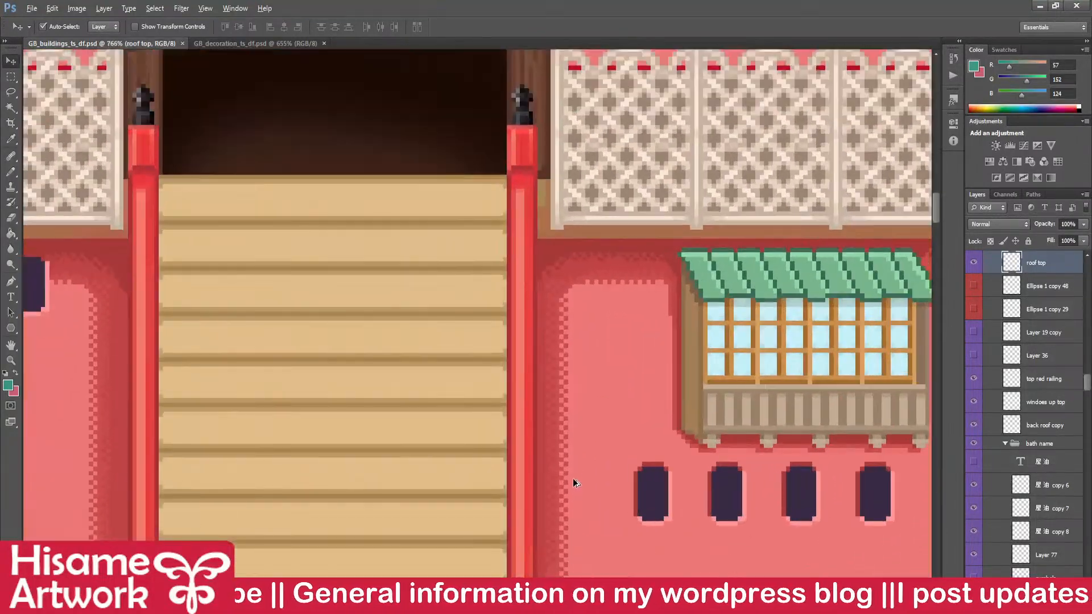
scroll(573, 483, "down", 2)
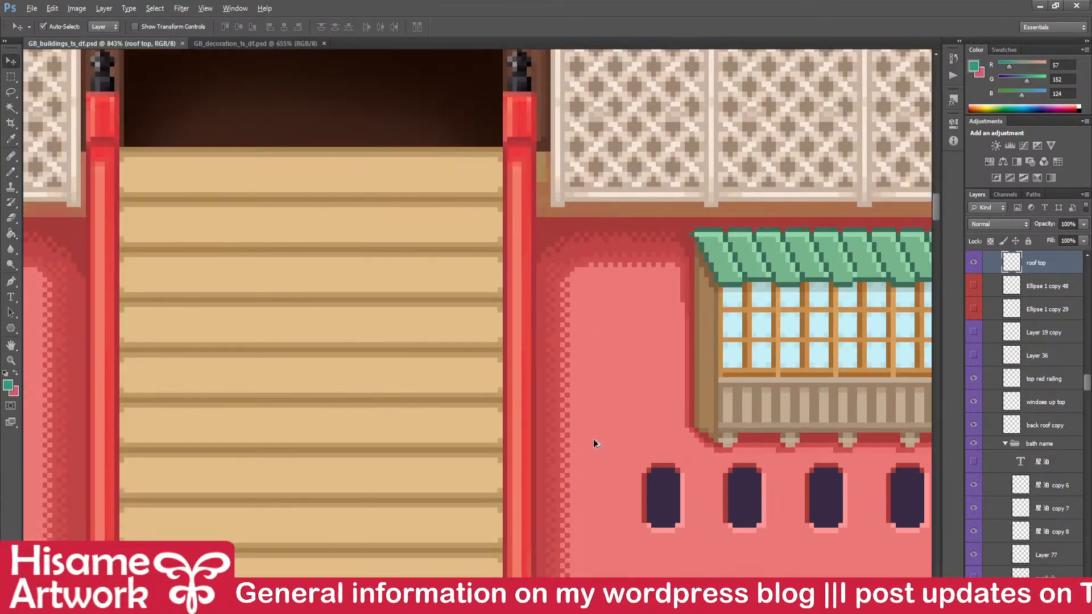
scroll(670, 296, "up", 6)
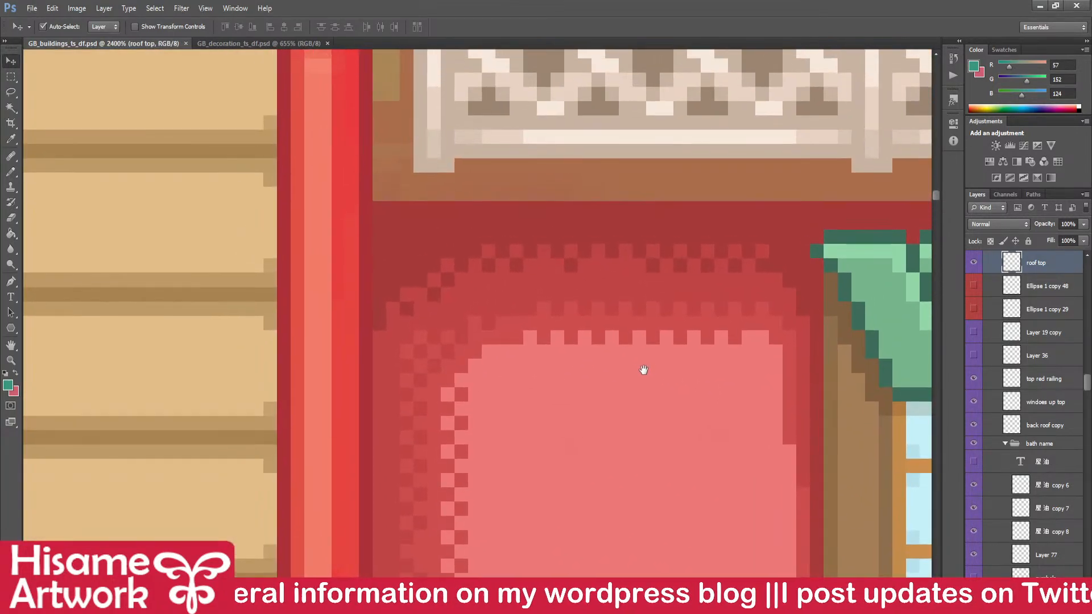
- On the "main building" layer, lighten the right wall's mid-tone shading band with a 41% opacity Paint Bucket fill of the sampled wall pink
left_click_drag(643, 370, 655, 371)
left_click(656, 371)
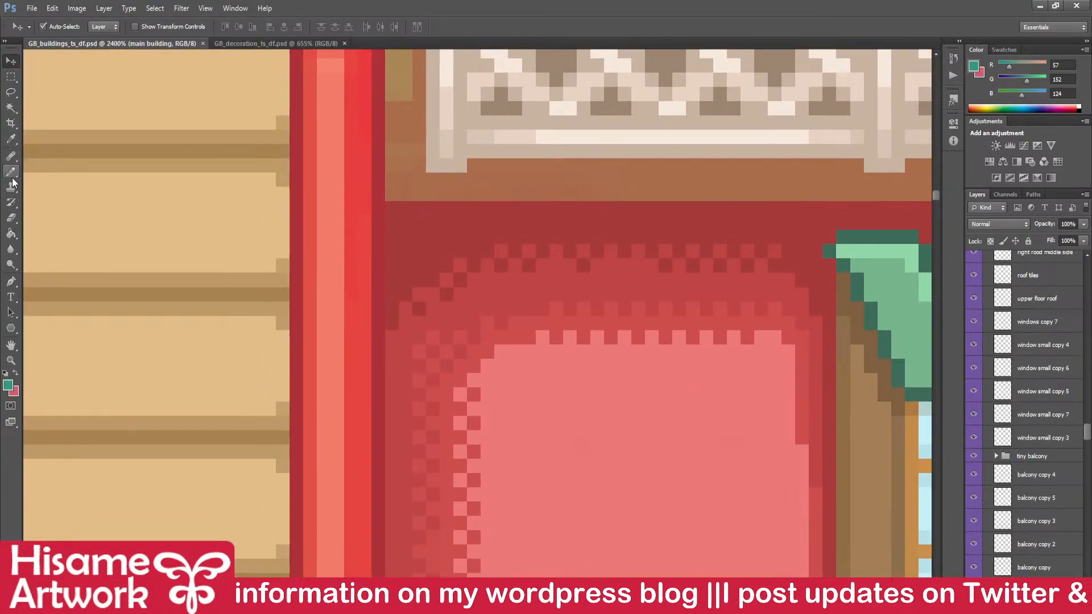
left_click(11, 233)
left_click(639, 444, "alt")
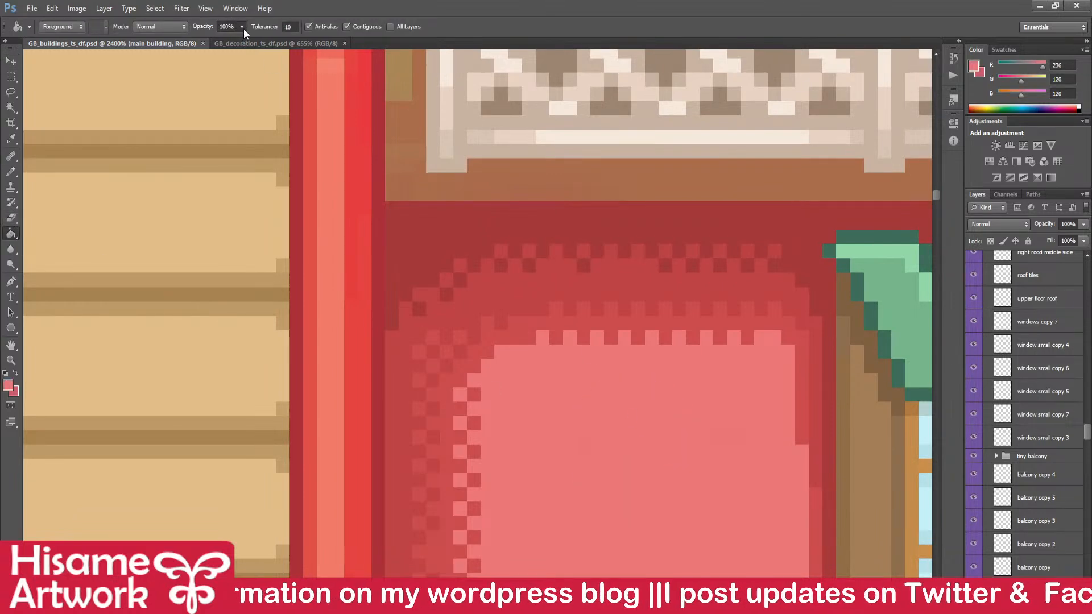
key("4")
key("1")
left_click(691, 434)
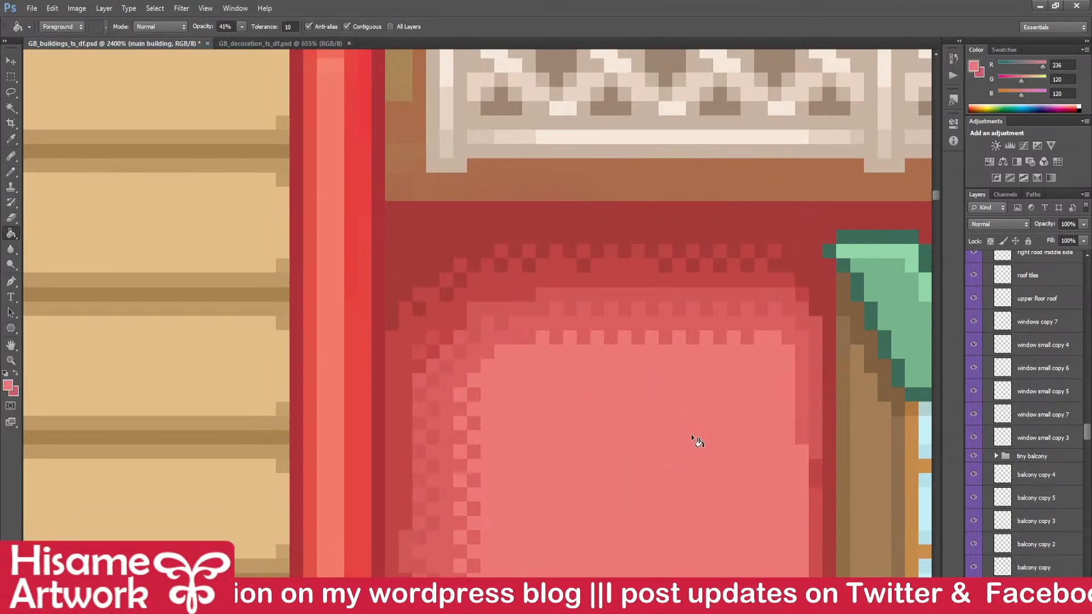
- Sample the darker red shadow and dither the lightened band's top edge with the 1 px Pencil
left_click(11, 171)
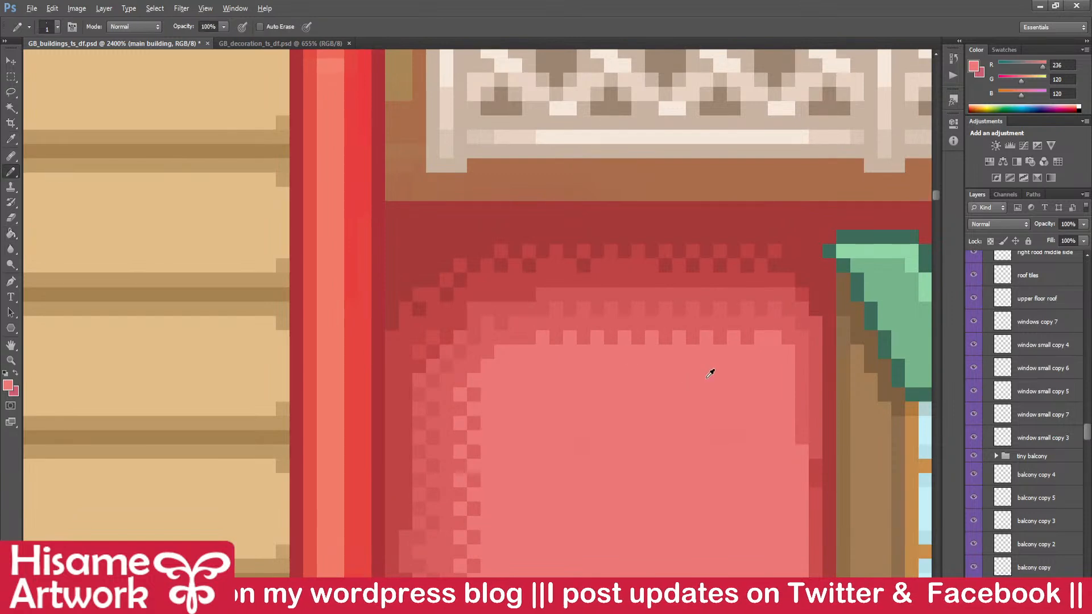
scroll(715, 342, "up", 1)
left_click(802, 269, "alt")
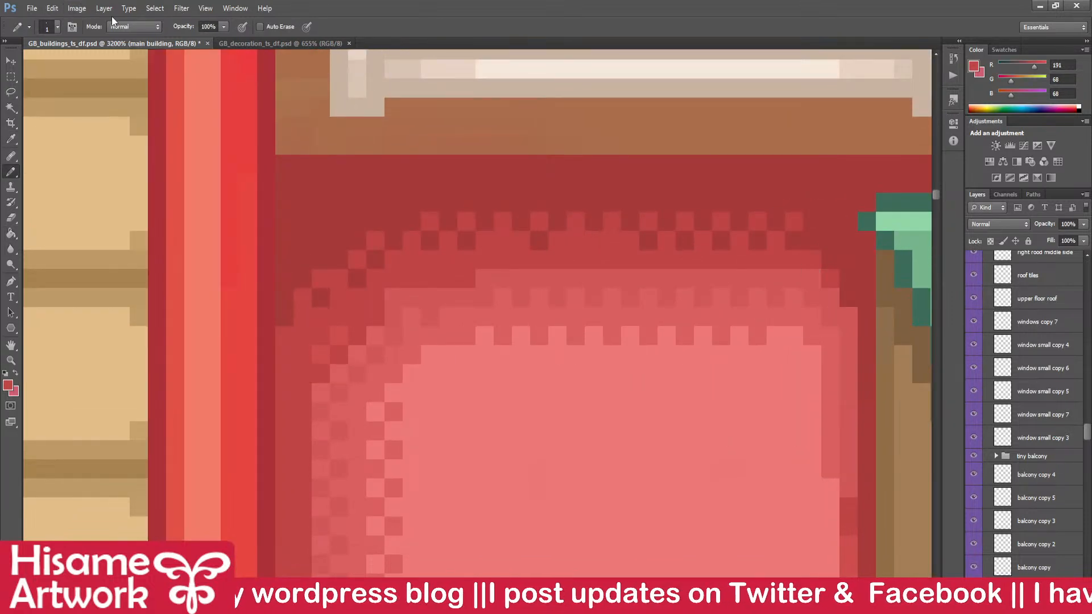
mouse_move(782, 276)
left_mouse_down()
mouse_move(839, 322)
mouse_move(850, 373)
mouse_move(847, 552)
left_mouse_up()
mouse_move(807, 278)
left_mouse_down()
mouse_move(748, 274)
mouse_move(746, 296)
mouse_move(780, 292)
mouse_move(720, 272)
mouse_move(703, 276)
mouse_move(705, 296)
mouse_move(693, 271)
mouse_move(668, 290)
mouse_move(648, 275)
mouse_move(627, 281)
mouse_move(627, 297)
mouse_move(615, 266)
mouse_move(593, 297)
mouse_move(571, 273)
mouse_move(553, 290)
mouse_move(524, 282)
mouse_move(516, 298)
mouse_move(549, 201)
mouse_move(618, 141)
mouse_move(604, 161)
left_mouse_up()
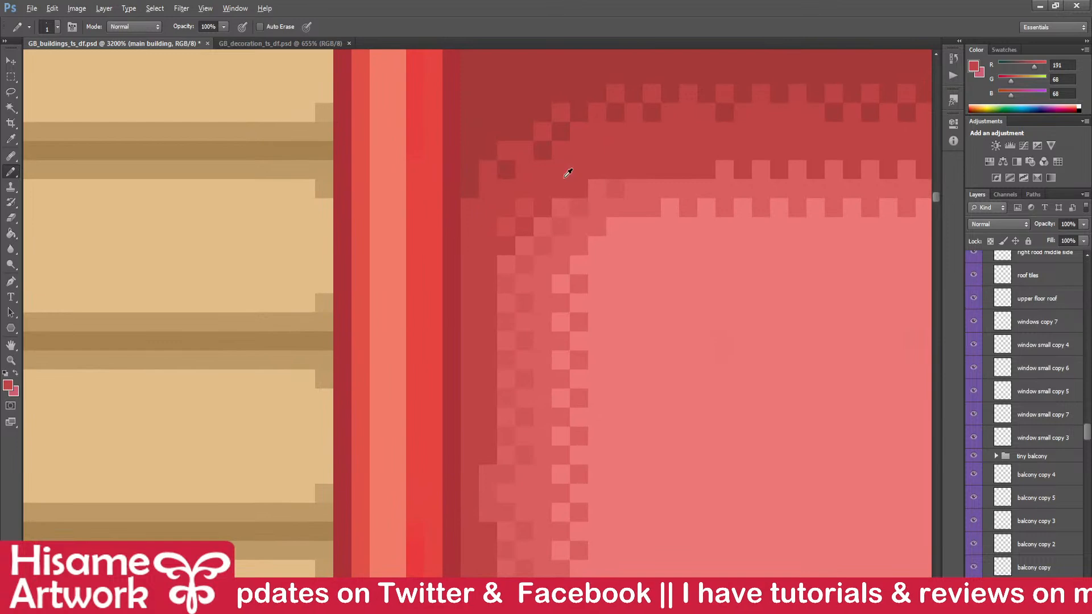
- Dither the band's rounded upper corner and the start of its edge beside the stair railing with sampled dark red pixels
left_click(598, 215, "alt")
left_click(524, 208)
left_click(506, 226)
left_click(589, 170, "alt")
left_click(615, 189)
left_click(579, 207)
left_click(560, 226)
left_click(524, 264)
left_click(506, 283)
left_click(524, 301)
left_click(506, 320)
left_click(524, 339)
left_click(506, 358)
left_click(524, 378)
- Continue the dark red checkerboard dithering down the right wall's shadow edge beside the stair railing
mouse_move(583, 420)
left_mouse_down()
mouse_move(600, 375)
mouse_move(577, 199)
left_mouse_up()
left_click(500, 177)
left_click(517, 196)
left_click(500, 215)
left_click(510, 233)
left_click(500, 253)
left_click(500, 291)
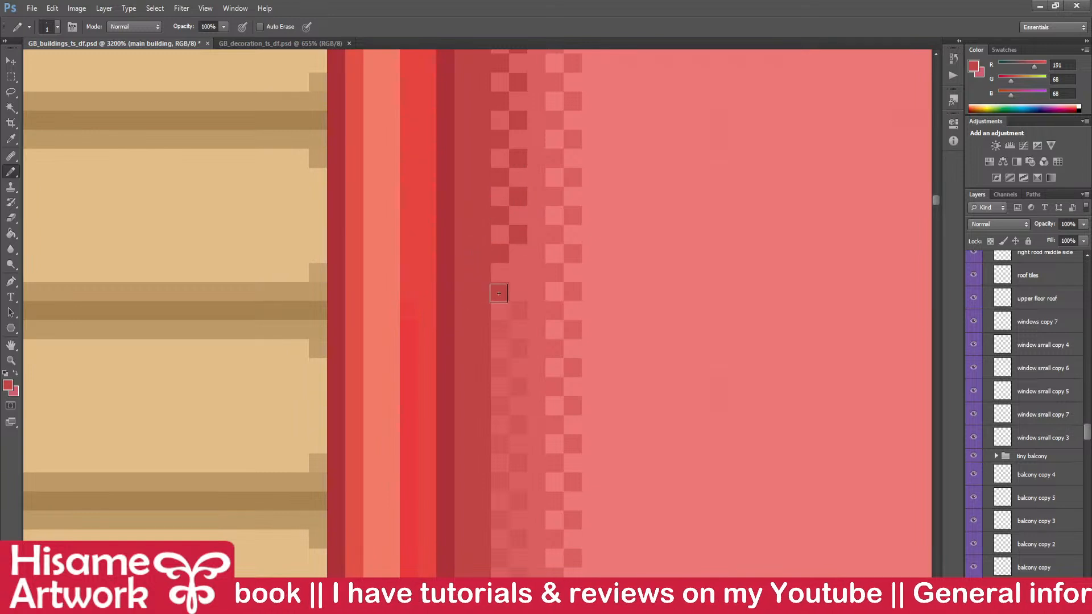
left_click_drag(614, 380, 531, 289)
left_click(434, 219)
left_click(415, 238)
left_click(416, 274)
left_click(434, 257)
left_click(434, 295)
left_click(419, 313)
left_click(435, 333)
left_click(416, 352)
- Extend the red dithering farther down the railing-side shadow to the level of the window's balcony, undoing a stray pixel
left_click_drag(500, 413, 669, 294)
left_click(603, 251)
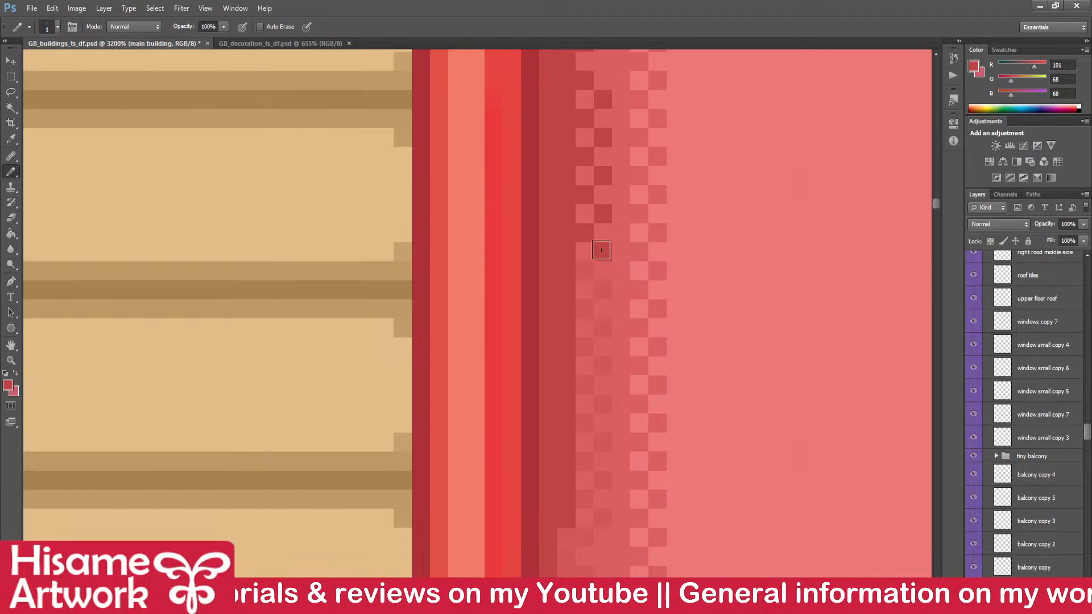
left_click(585, 271)
left_click(603, 289)
left_click(584, 309)
left_click(602, 327)
left_click(583, 347)
left_click(603, 366)
left_click(585, 384)
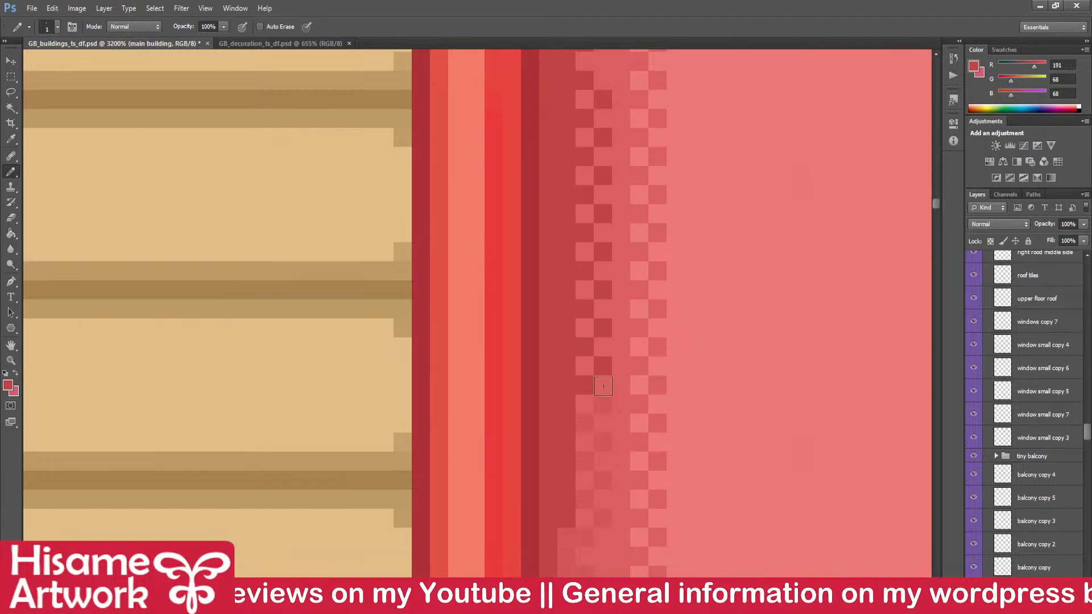
left_click_drag(683, 347, 604, 374)
scroll(592, 375, "down", 3)
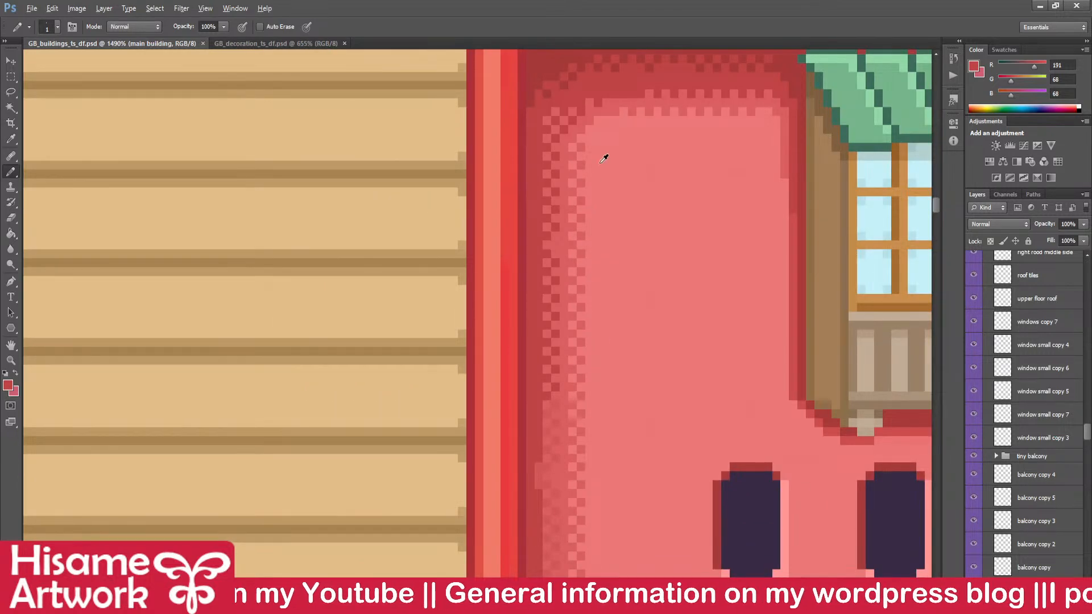
scroll(595, 180, "up", 2)
left_click_drag(636, 209, 570, 281)
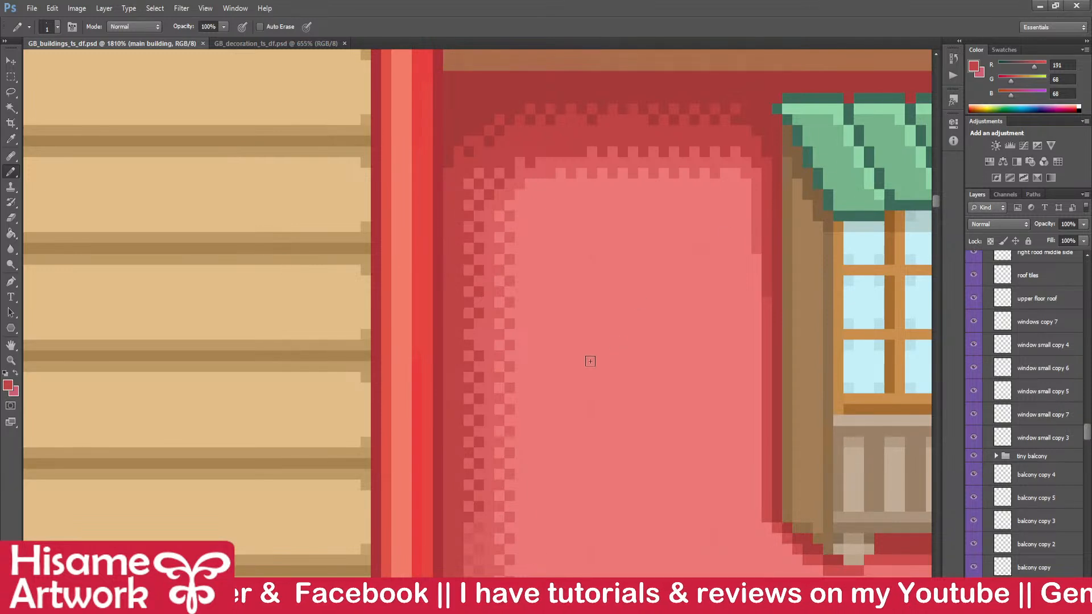
left_click(479, 335)
key("ctrl+z")
- Select the dithered section of the wall's railing-side shadow, copy it down over the undithered part, save and deselect
scroll(495, 316, "down", 2)
scroll(498, 315, "down", 5)
left_click_drag(560, 406, 633, 235)
scroll(563, 267, "up", 5)
scroll(554, 274, "up", 8)
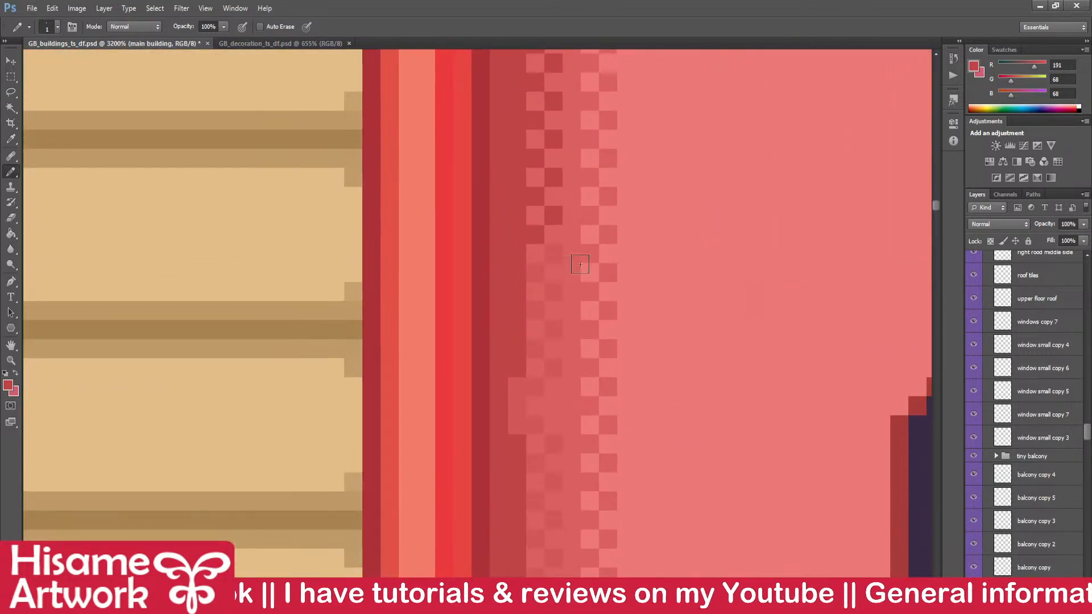
left_click_drag(671, 170, 528, 426)
scroll(673, 396, "down", 5)
scroll(676, 392, "down", 2)
key("m")
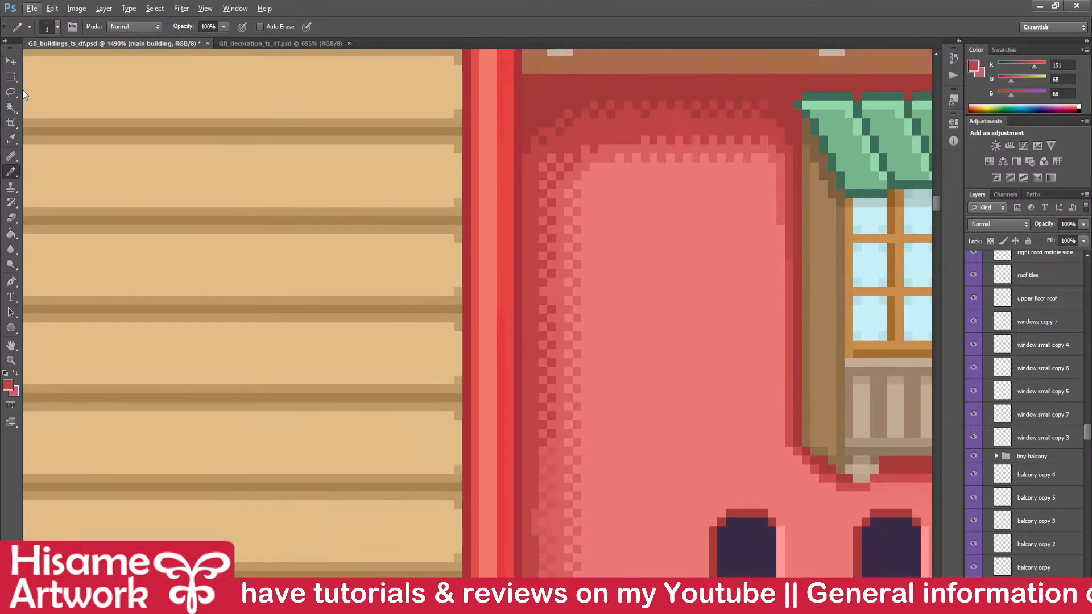
left_click_drag(522, 190, 641, 455)
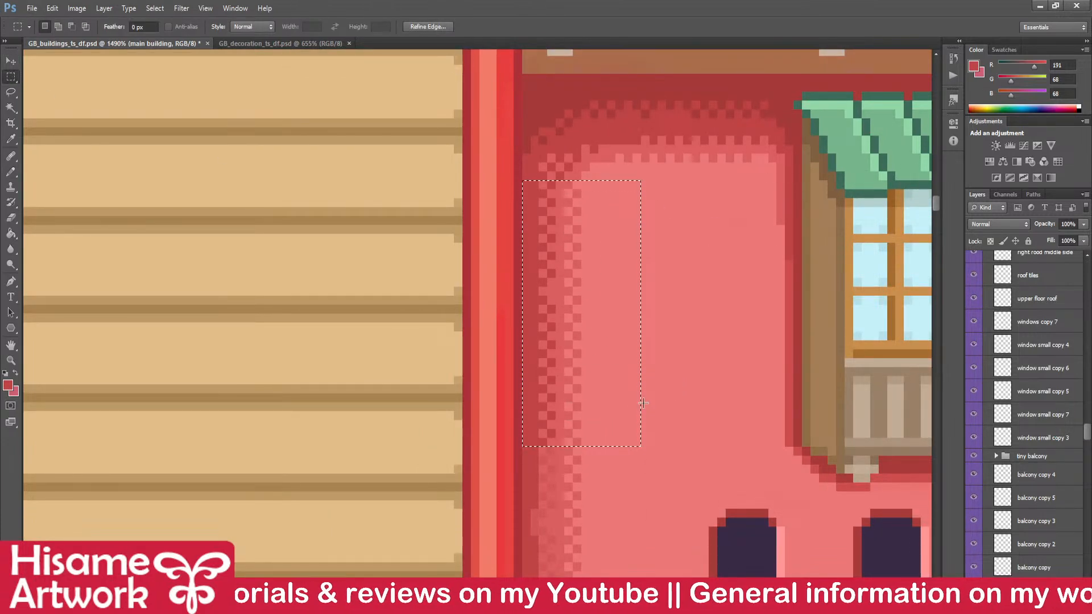
key("ctrl+d")
left_click_drag(639, 394, 585, 259)
key("ctrl+shift+d")
key("v")
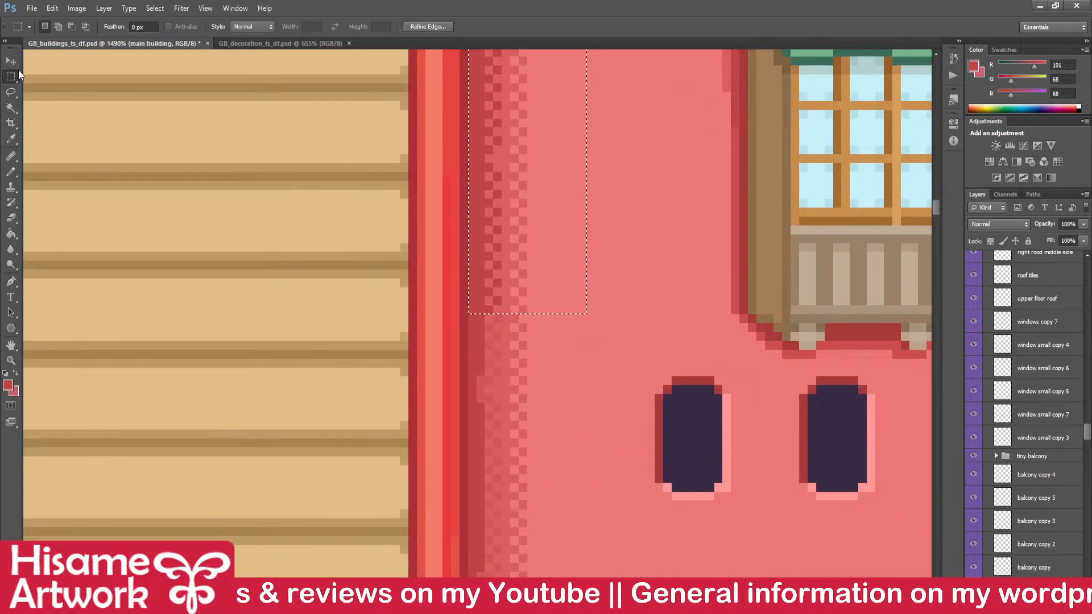
left_click_drag(468, 178, 459, 253)
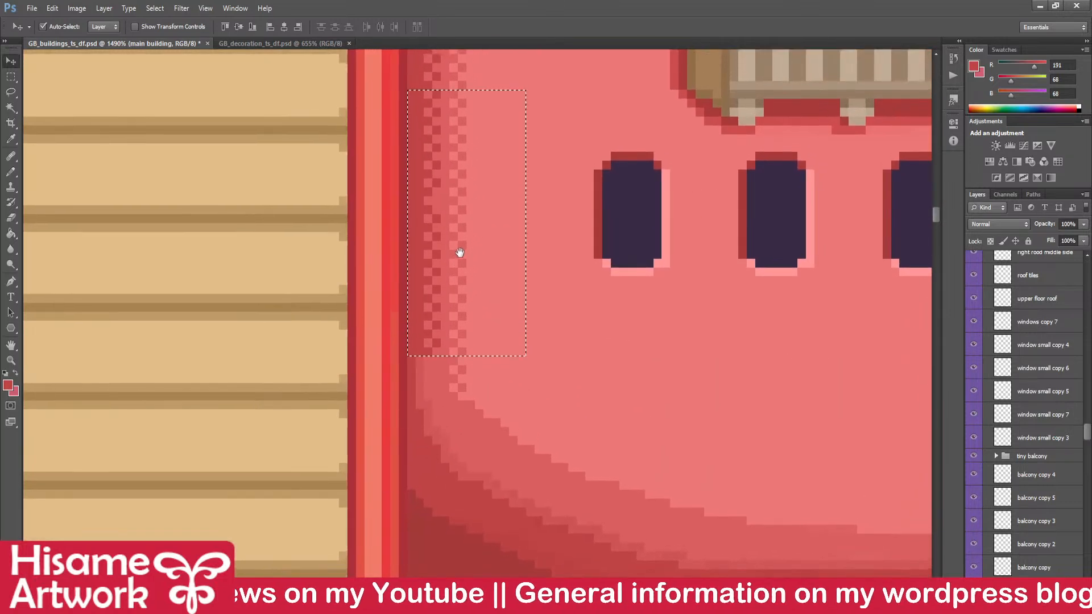
key("ctrl+s")
key("ctrl+d")
- Examine the right wall's dithered shading and compare it with the wall on the other side of the stairs
scroll(563, 531, "down", 4)
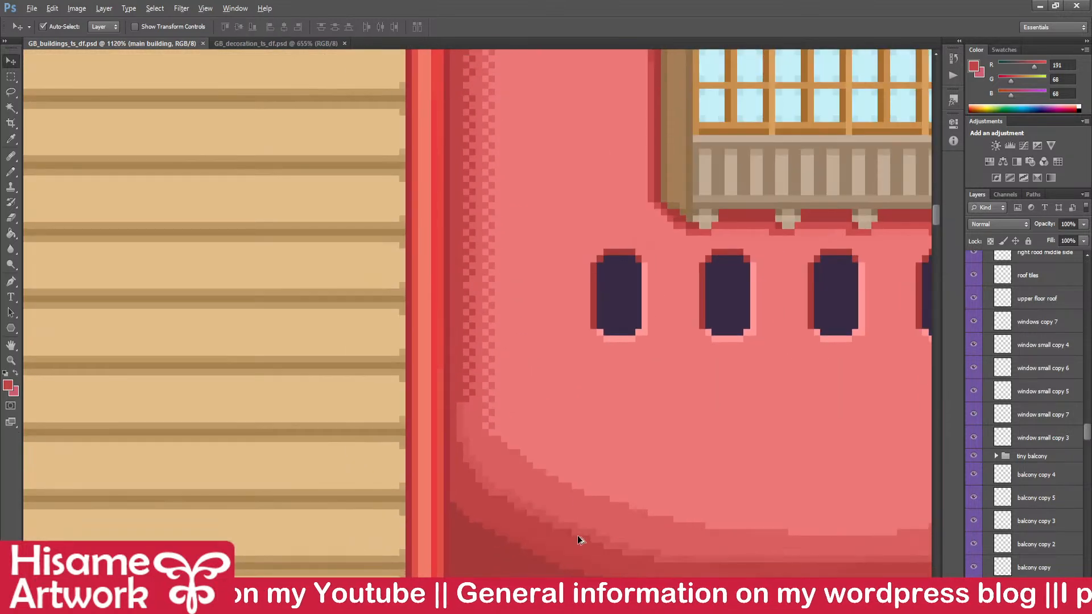
left_click_drag(631, 521, 584, 603)
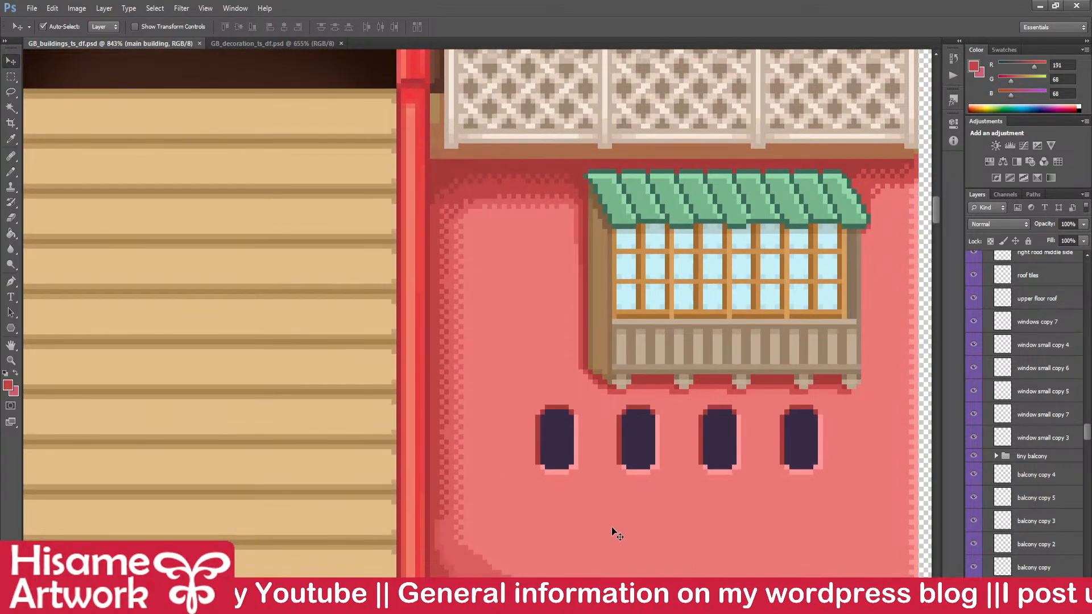
left_click_drag(715, 366, 631, 346)
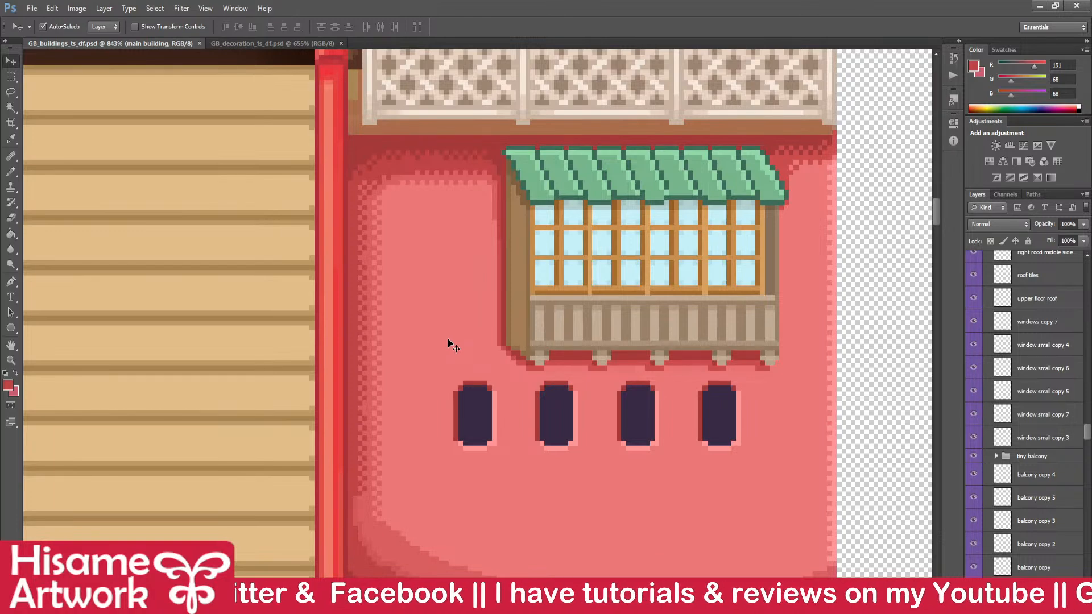
scroll(448, 339, "down", 3)
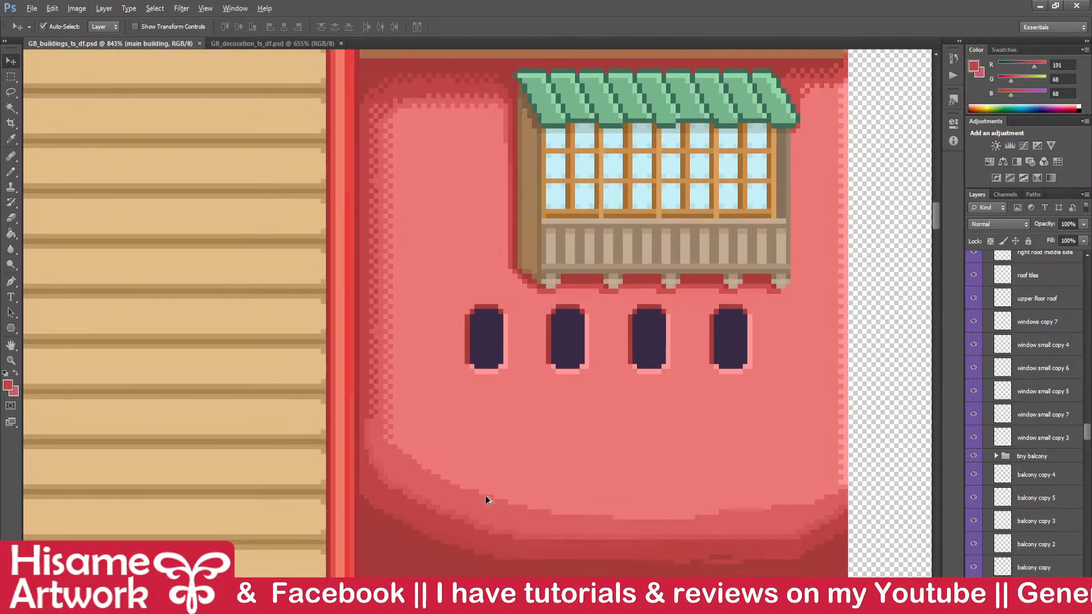
scroll(748, 458, "down", 3)
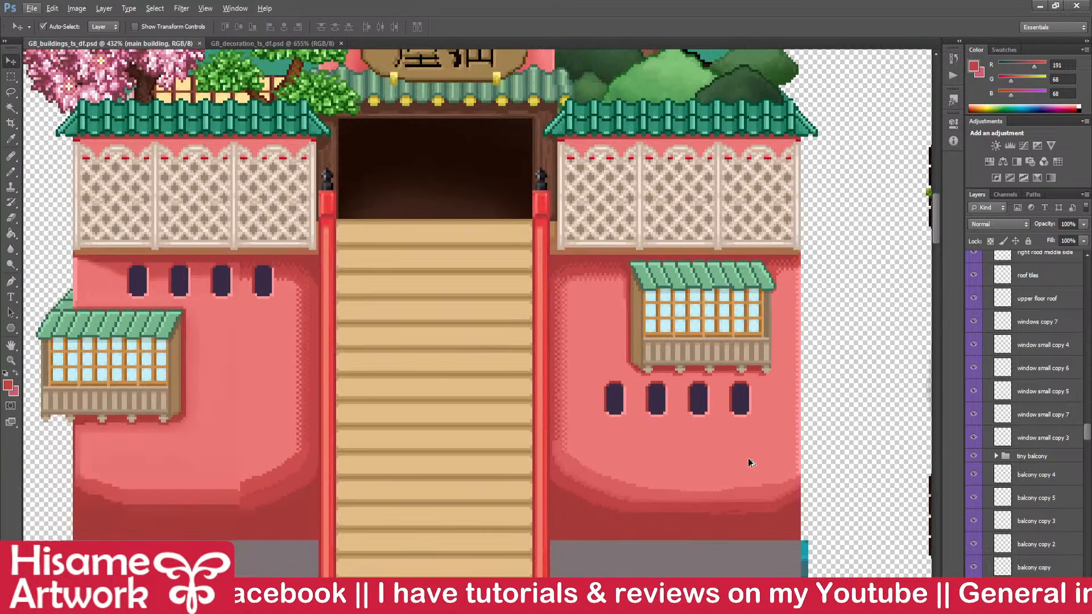
left_click_drag(591, 353, 633, 343)
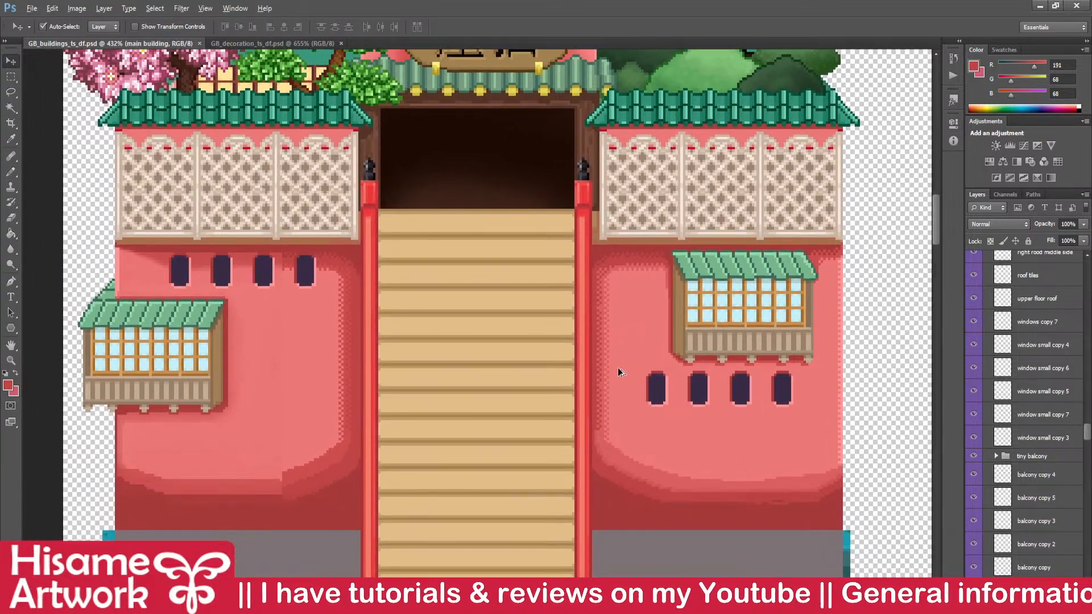
scroll(646, 350, "up", 1)
scroll(646, 351, "up", 1)
left_click_drag(654, 361, 760, 307)
left_click(12, 77)
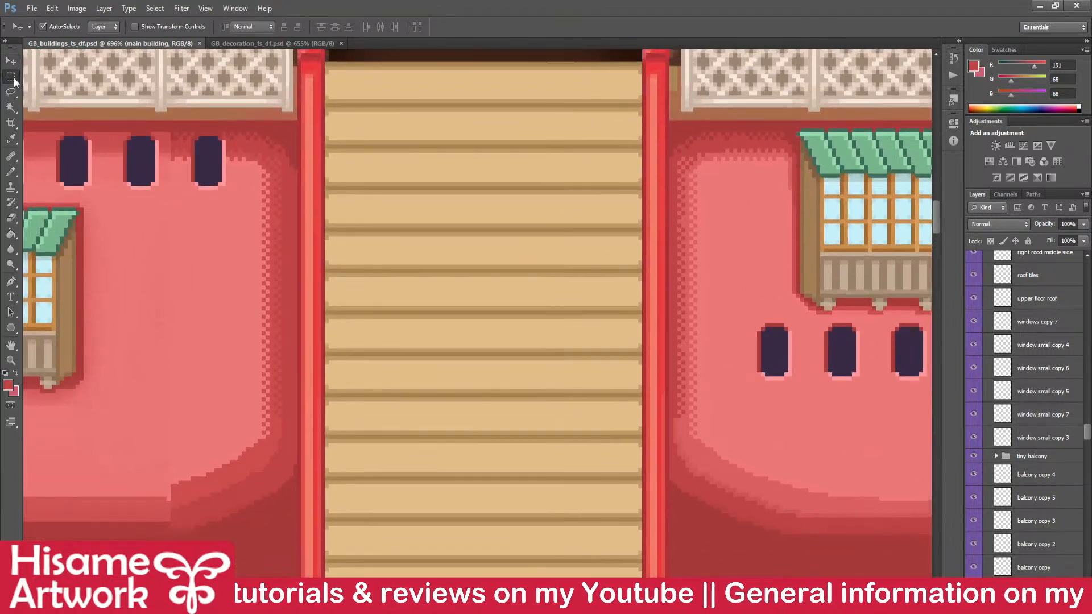
left_click_drag(643, 174, 713, 410)
left_click(661, 131)
left_click_drag(767, 172, 723, 178)
mouse_move(704, 406)
left_mouse_down()
mouse_move(626, 317)
mouse_move(544, 277)
left_mouse_up()
- Pick the Pencil tool, save the buildings tilesheet, and switch to the Ghibli_main map in Tiled
left_click(10, 173)
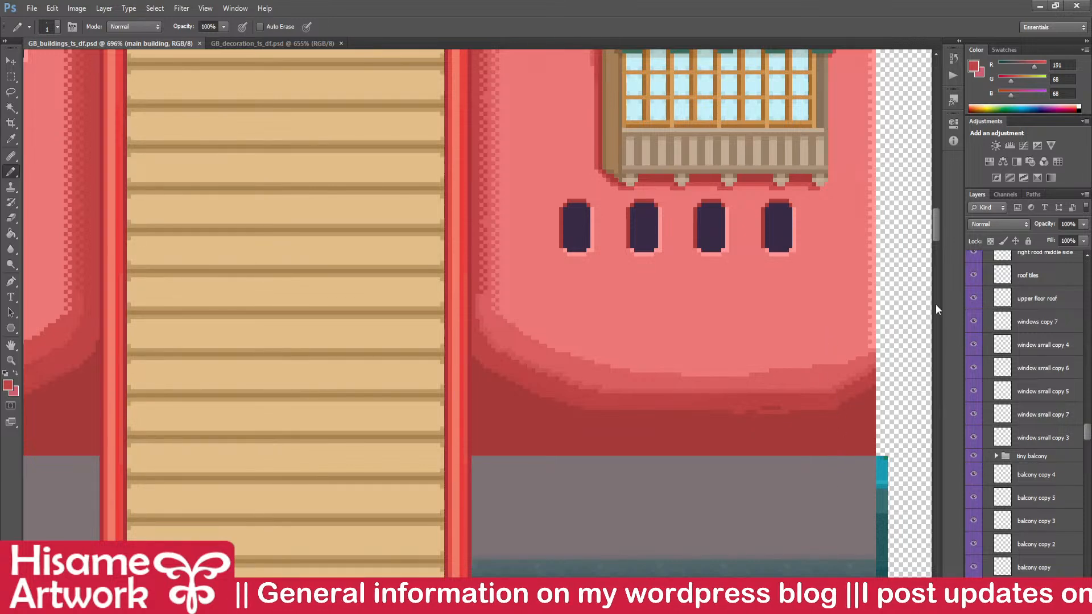
key("ctrl+s")
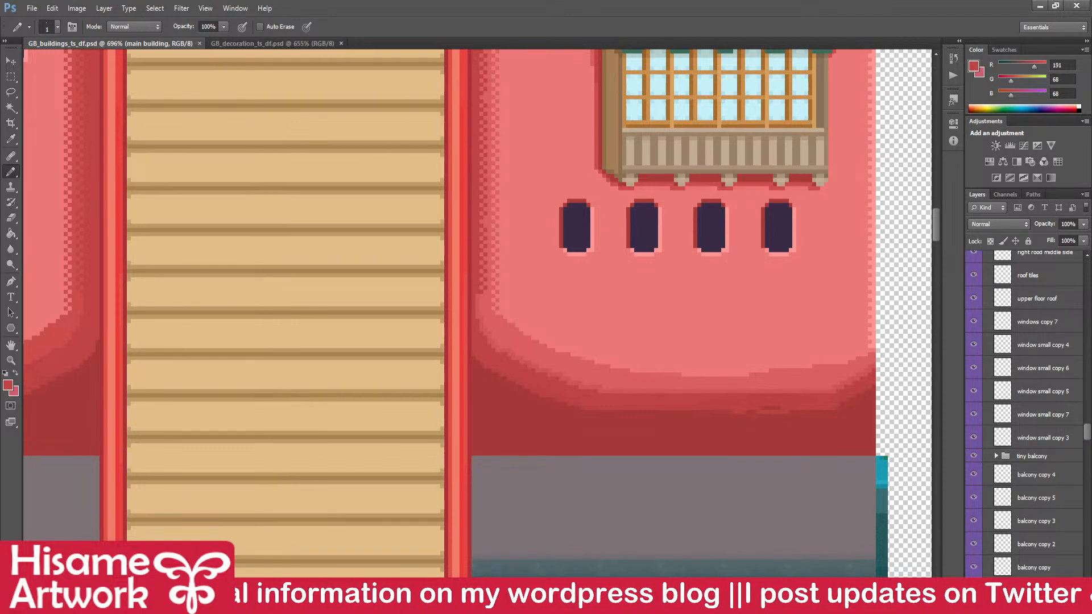
key("alt+Tab")
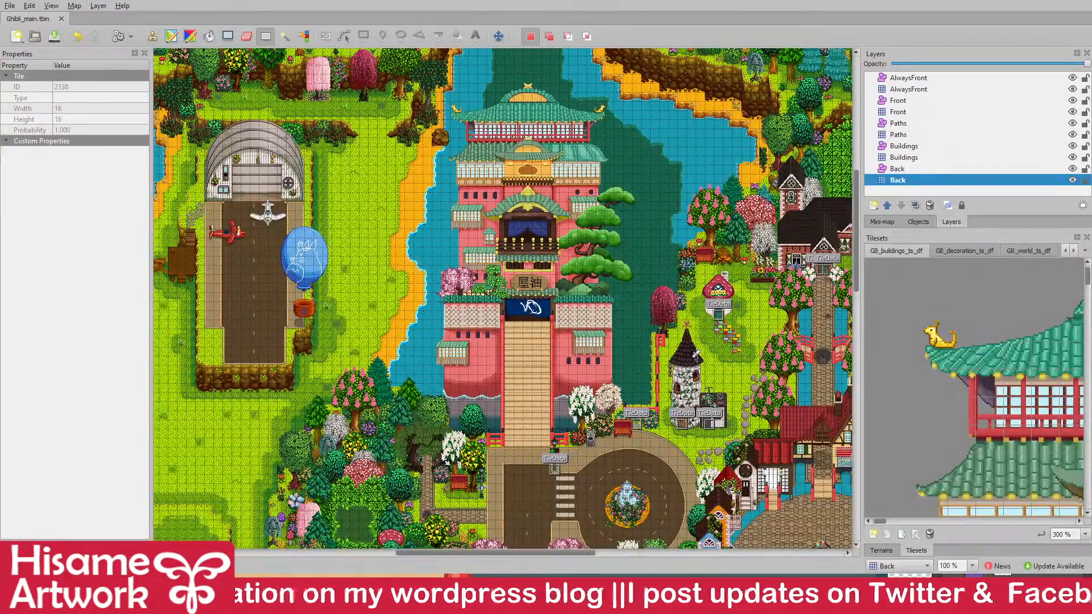
- Examine the bathhouse's lower walls and stairs in the map, comparing the shading on both sides
scroll(591, 412, "up", 3)
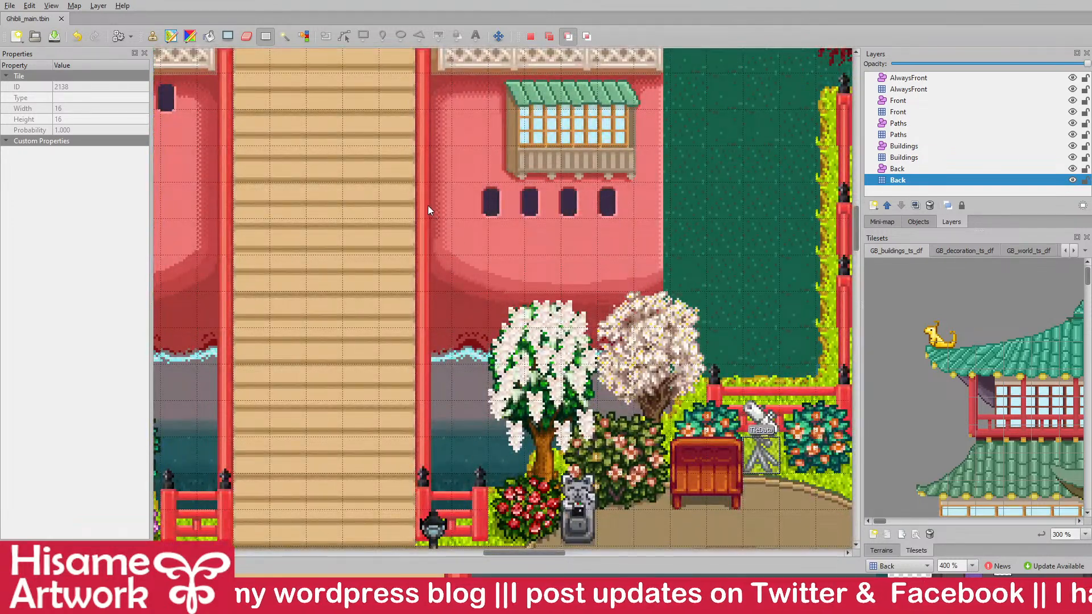
scroll(428, 206, "up", 1)
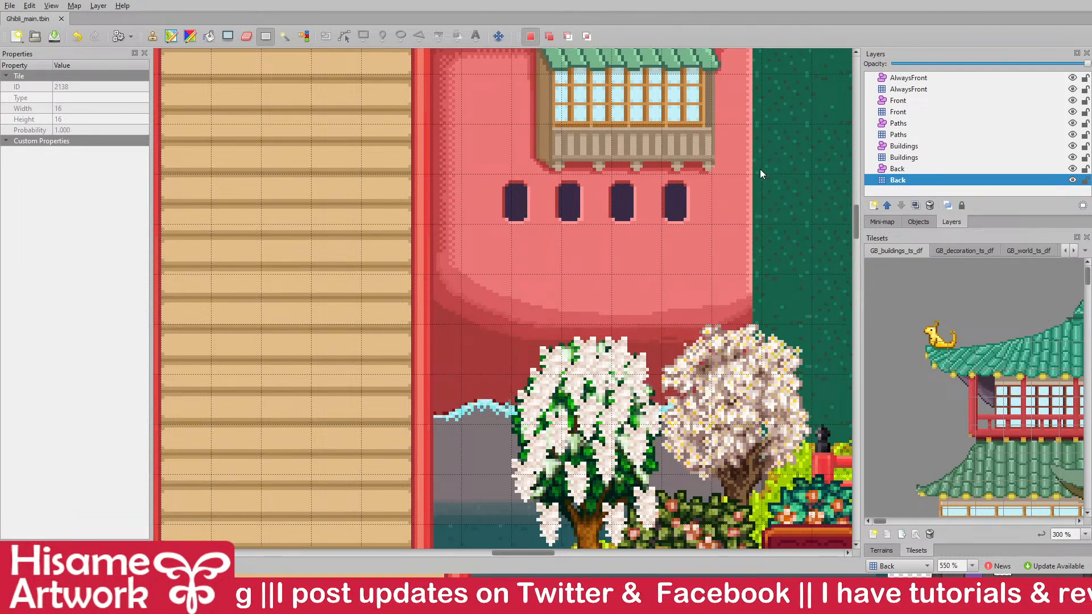
key("ctrl")
scroll(687, 272, "down", 2)
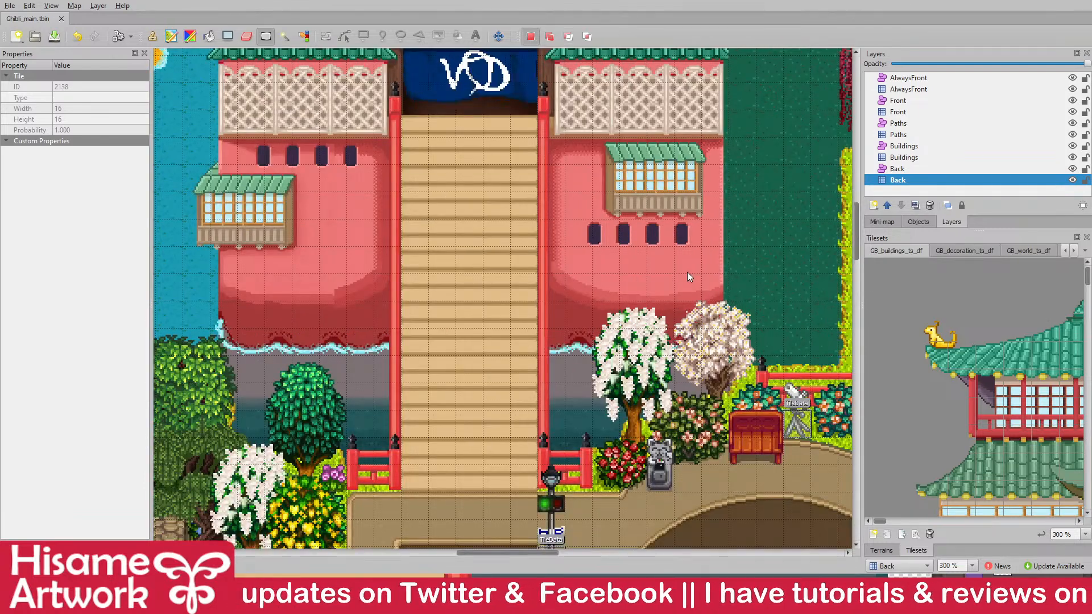
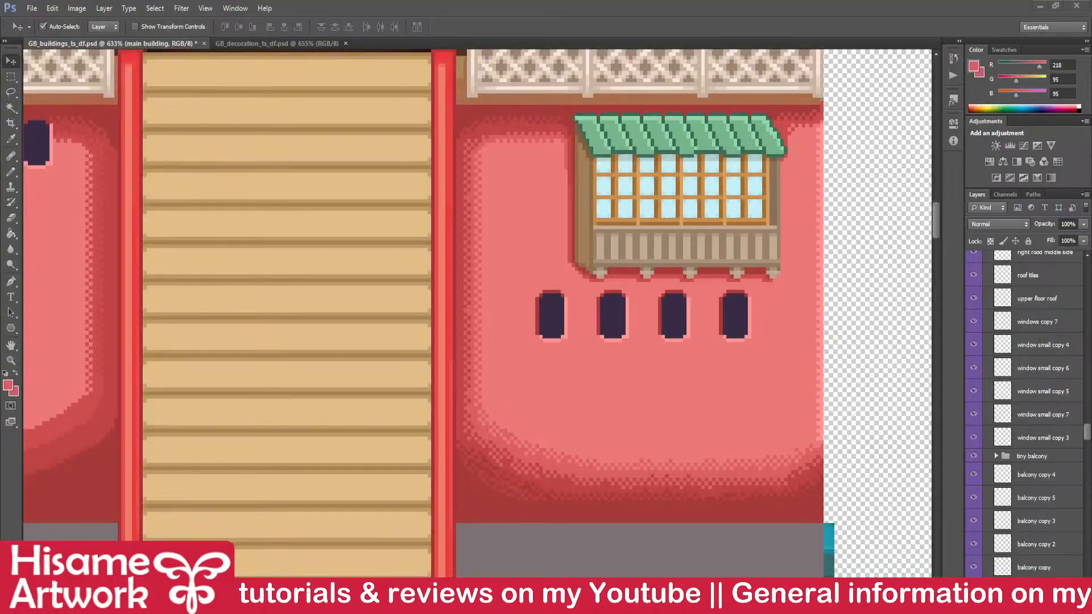
- In the Photoshop buildings tilesheet, examine the dithered wall beside the stairs and compare it with the undithered wall opposite
scroll(490, 411, "down", 3)
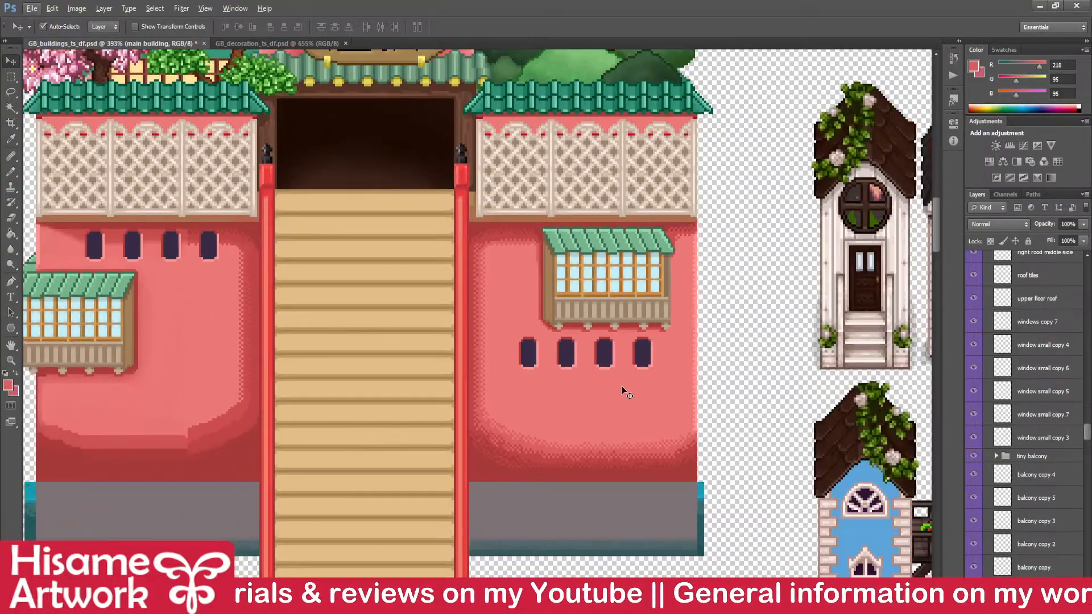
scroll(633, 407, "up", 4)
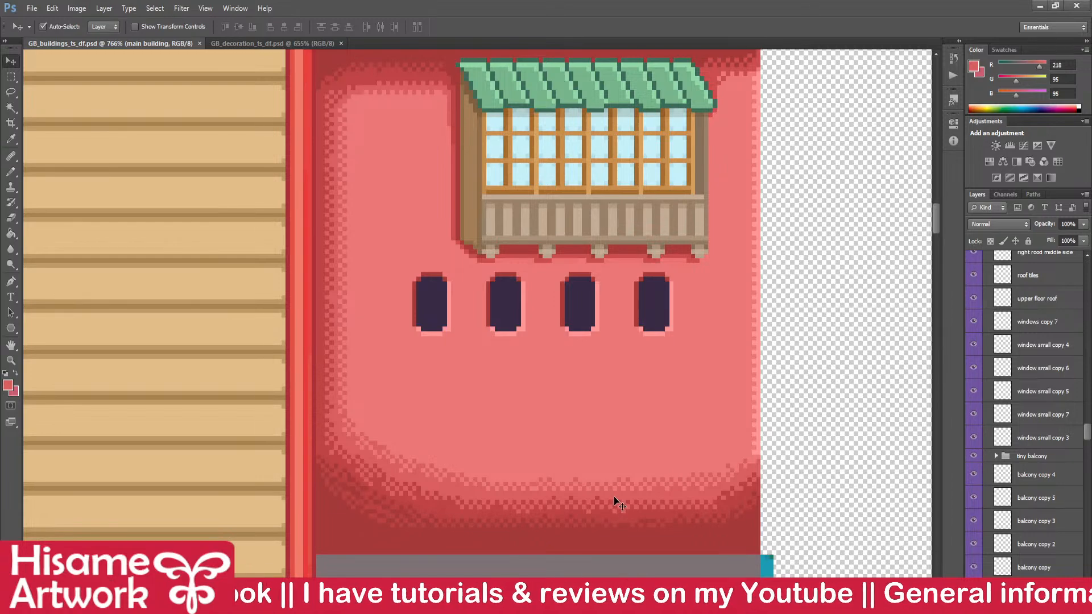
scroll(660, 473, "down", 5)
left_click_drag(660, 473, 726, 478)
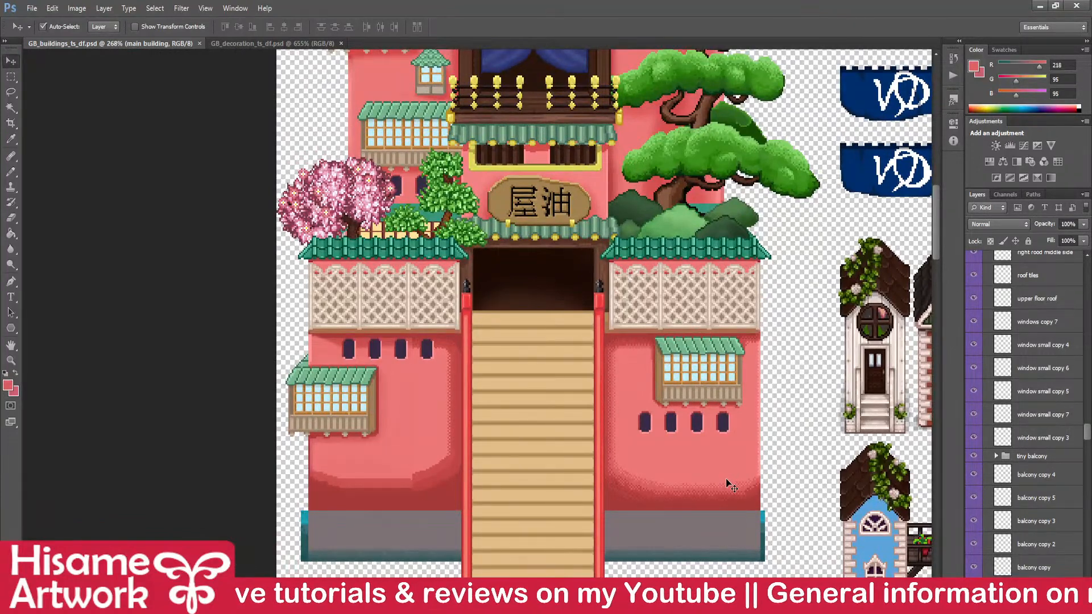
scroll(726, 480, "up", 3)
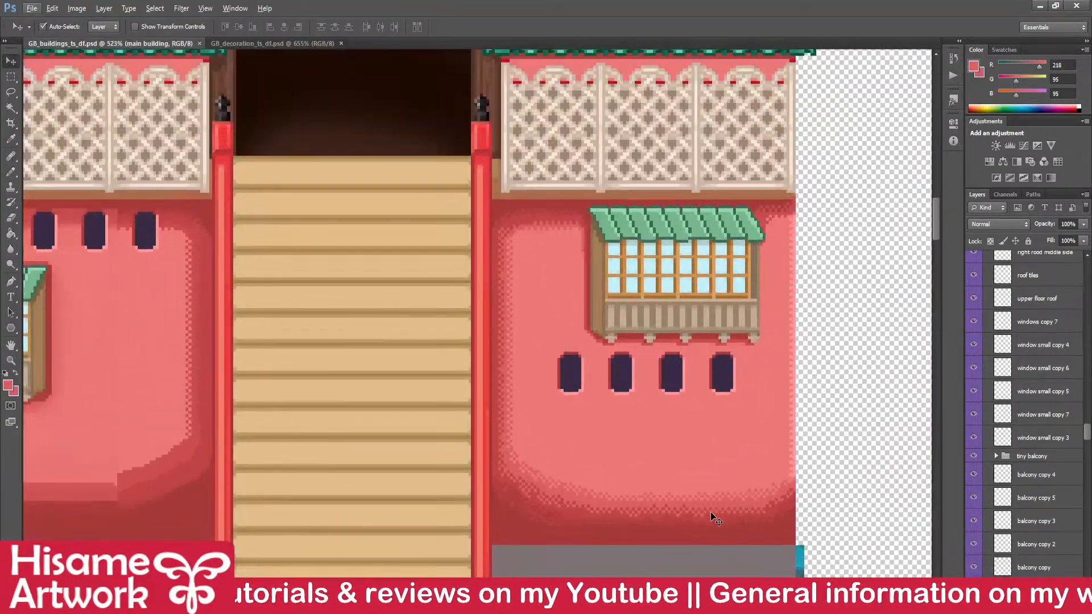
left_click_drag(711, 512, 819, 512)
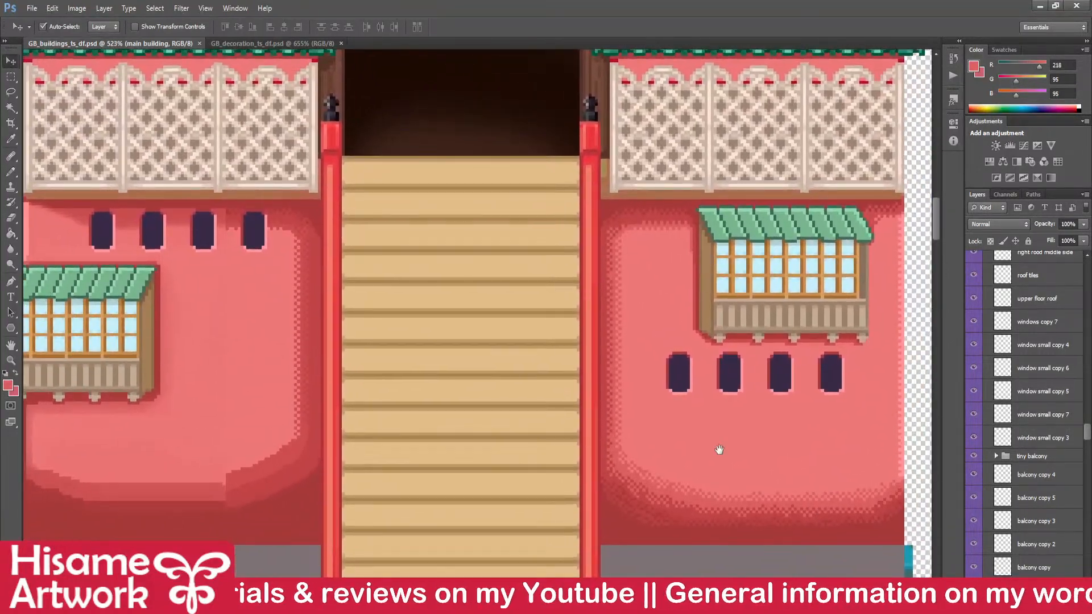
left_click(11, 75)
left_click_drag(754, 384, 685, 380)
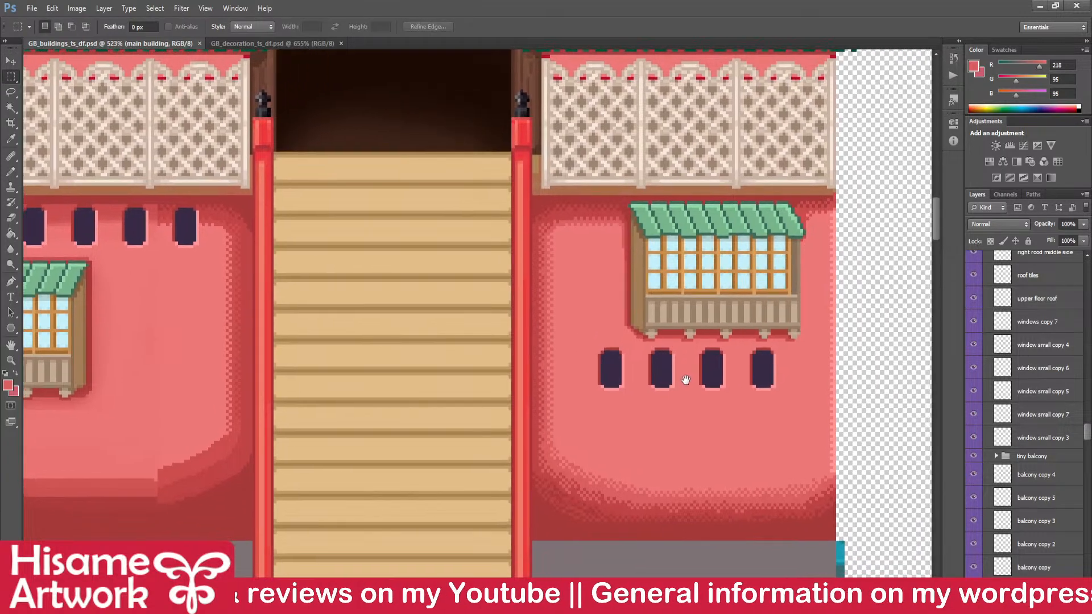
left_click(12, 174)
key("v")
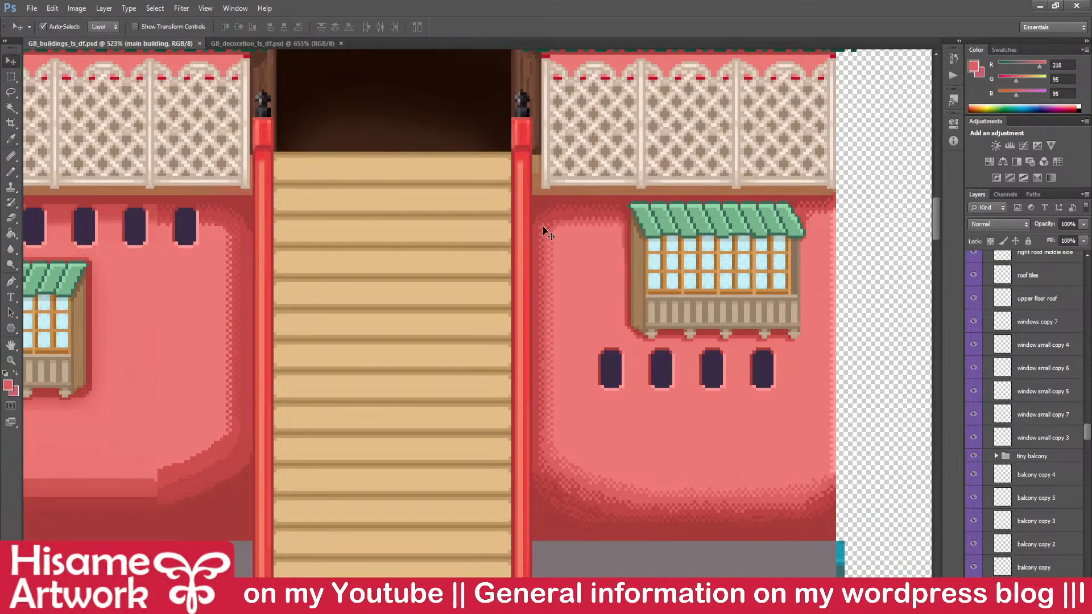
- Sample the mid red with the Pencil tool and extend the alternating dither pixels along the wall's upper shadow to the railing-side corner
scroll(566, 209, "up", 8)
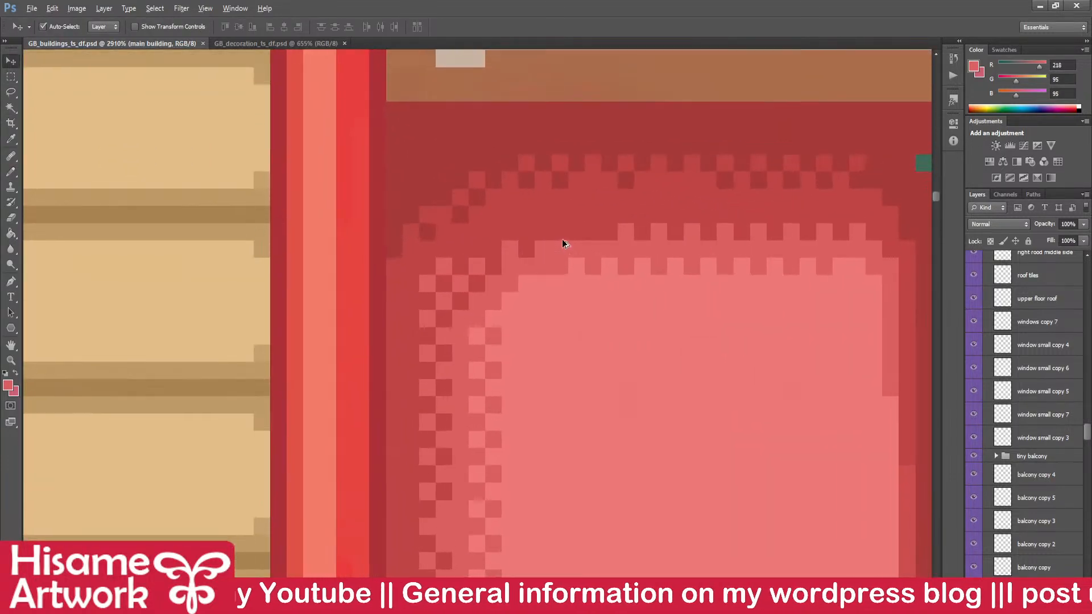
left_click_drag(599, 258, 633, 323)
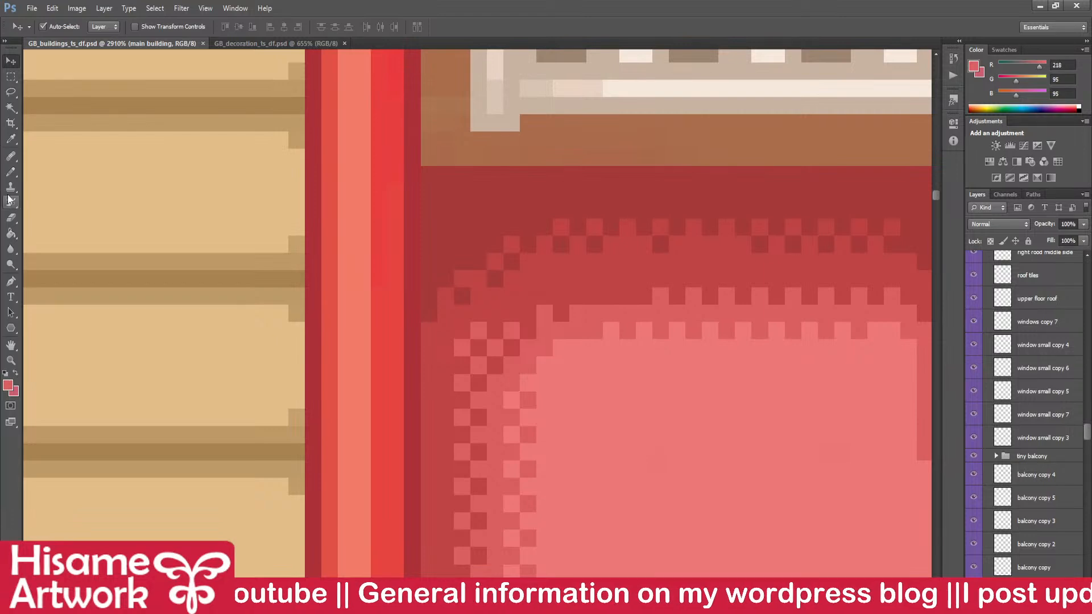
key("b")
left_click(650, 311, "alt")
left_click(627, 295)
left_click(595, 296)
left_click(561, 296)
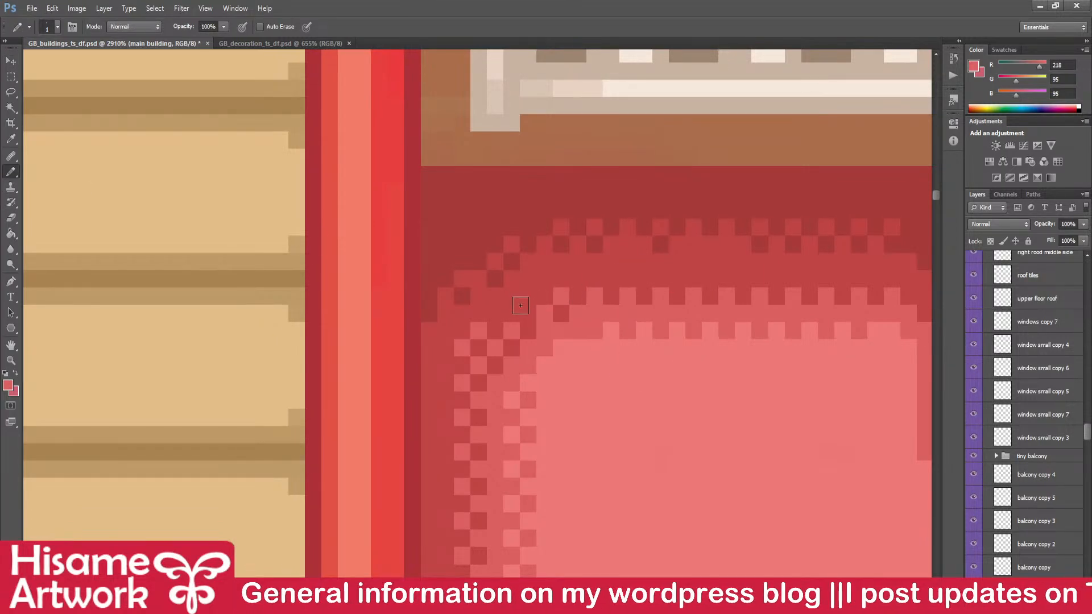
- Check the dithered corner against the whole building, switch to the Move tool and save the buildings tilesheet
scroll(489, 297, "down", 4)
scroll(514, 322, "up", 4)
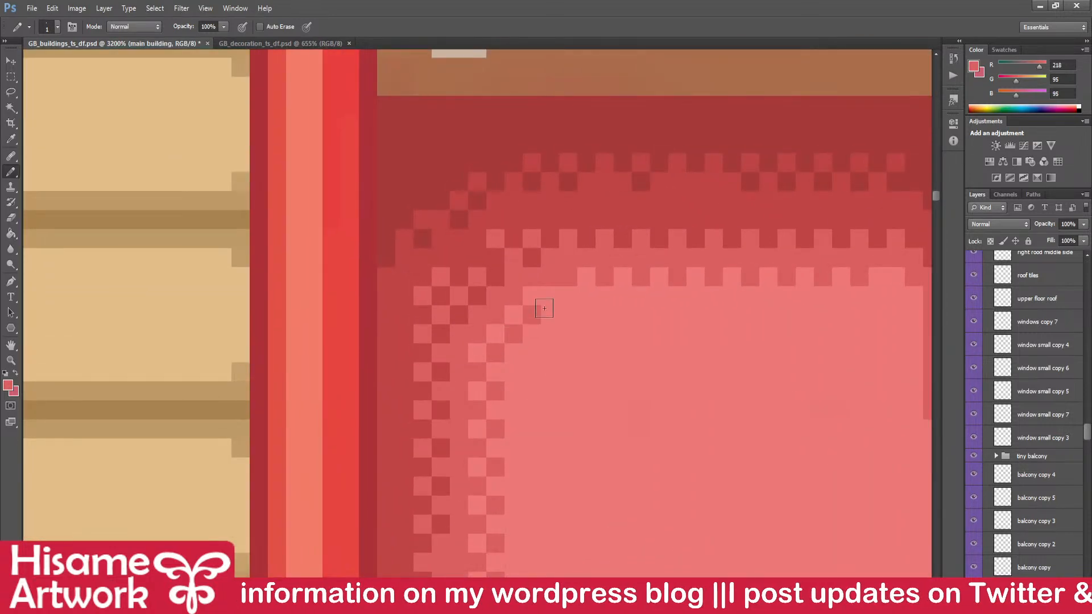
scroll(572, 302, "down", 3)
scroll(580, 324, "up", 1)
scroll(580, 317, "down", 4)
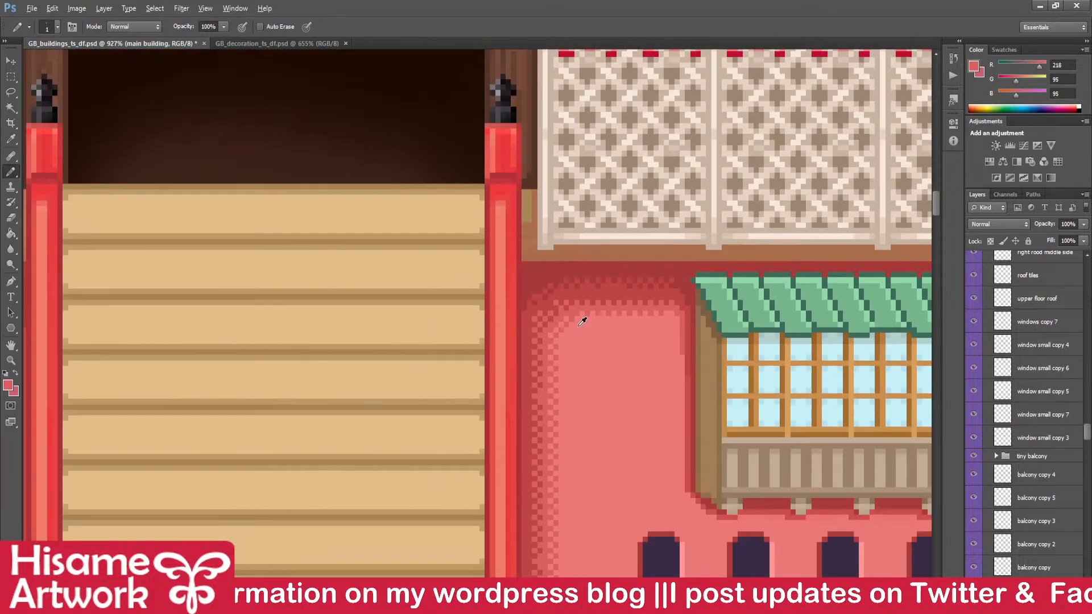
scroll(591, 347, "down", 3)
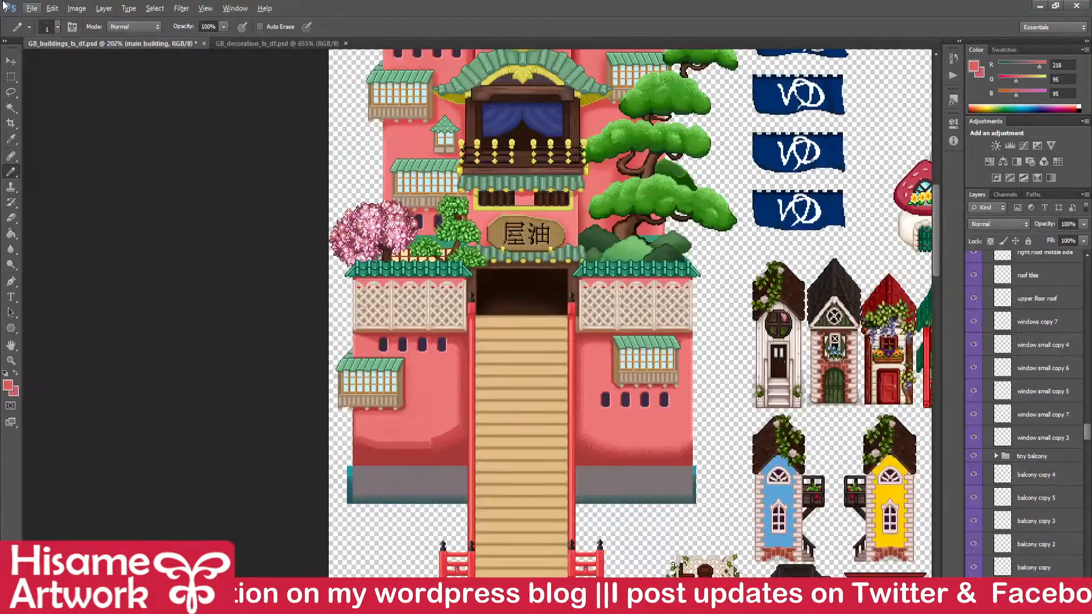
left_click(14, 59)
key("ctrl+s")
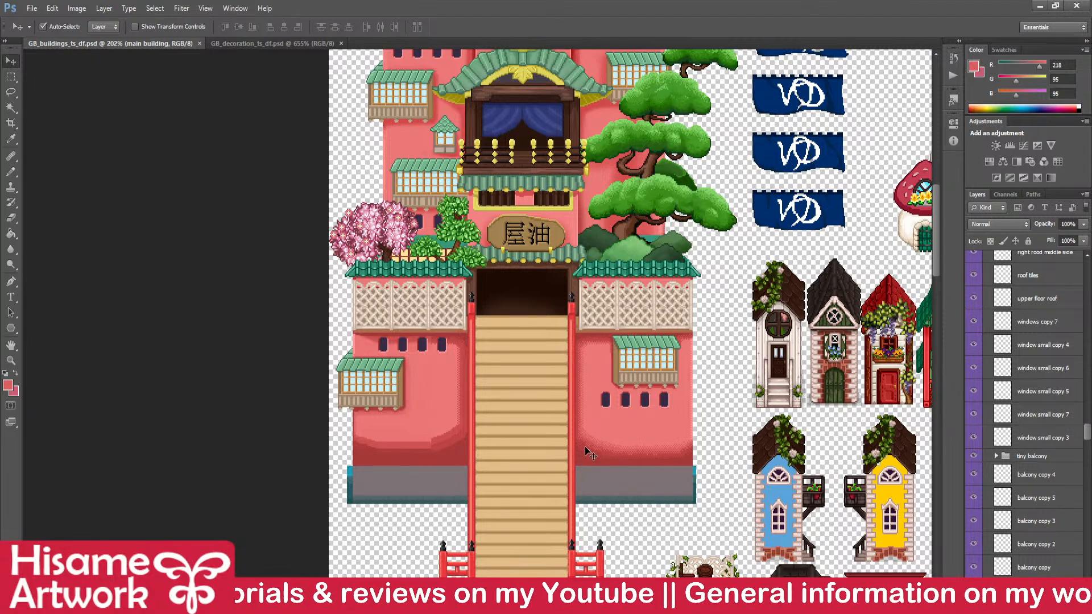
- Compare the shading of the two lower walls, then inspect the bathhouse's entrance and upper floors
scroll(586, 448, "up", 8)
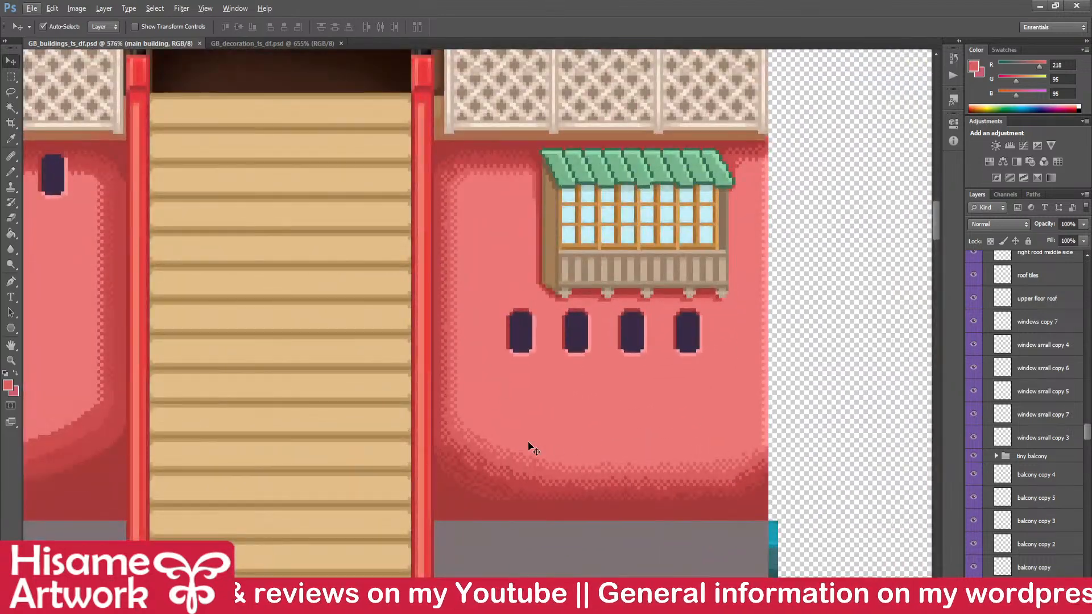
left_click_drag(529, 445, 667, 476)
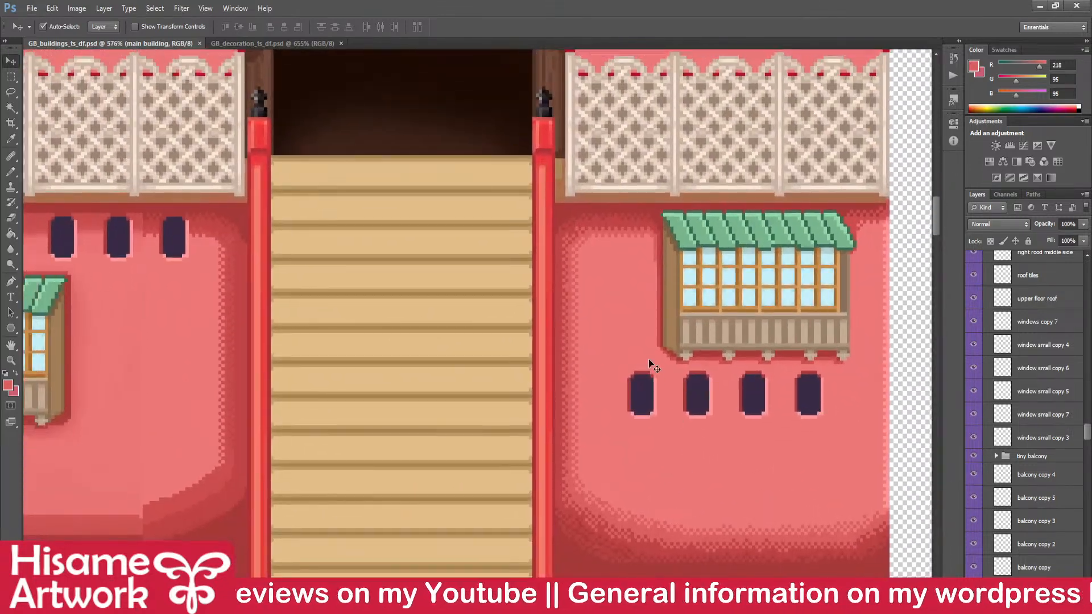
scroll(654, 358, "down", 3)
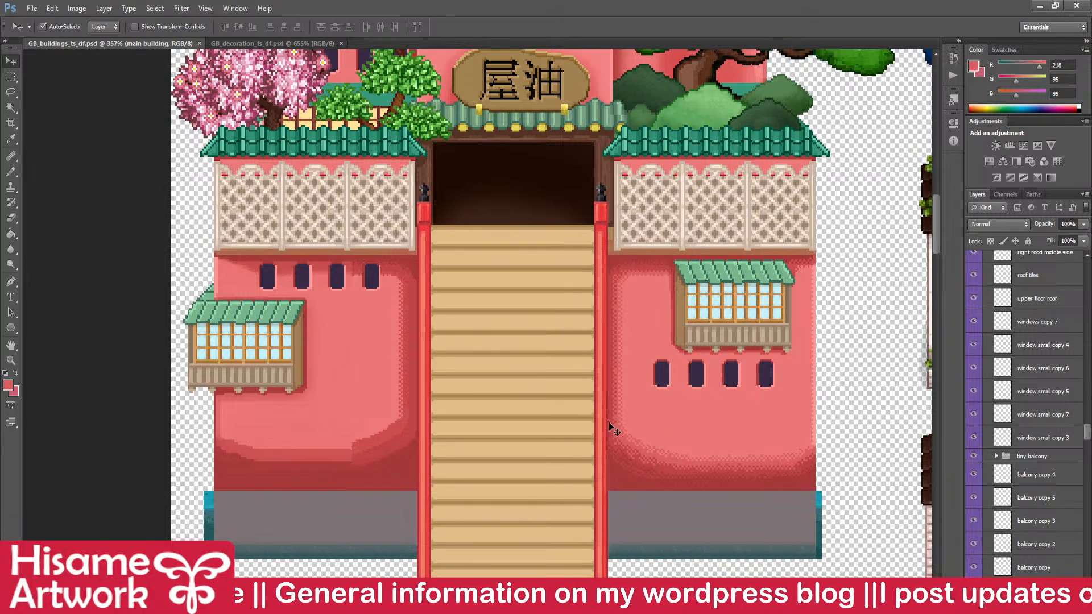
scroll(643, 460, "down", 2)
scroll(761, 344, "up", 1)
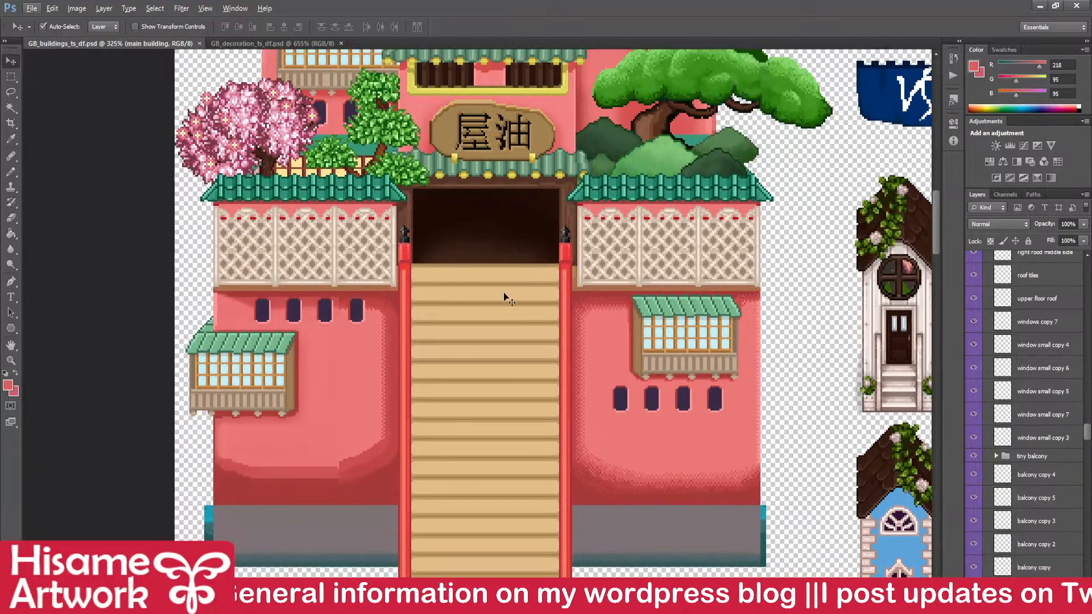
scroll(550, 313, "up", 1)
left_click_drag(688, 413, 425, 341)
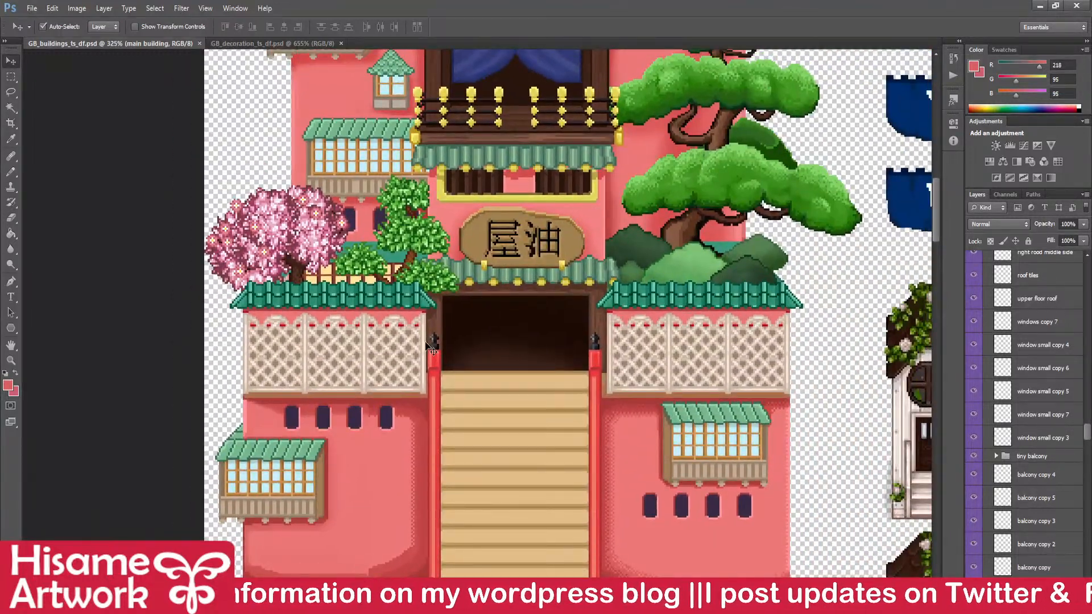
left_click_drag(459, 290, 452, 262)
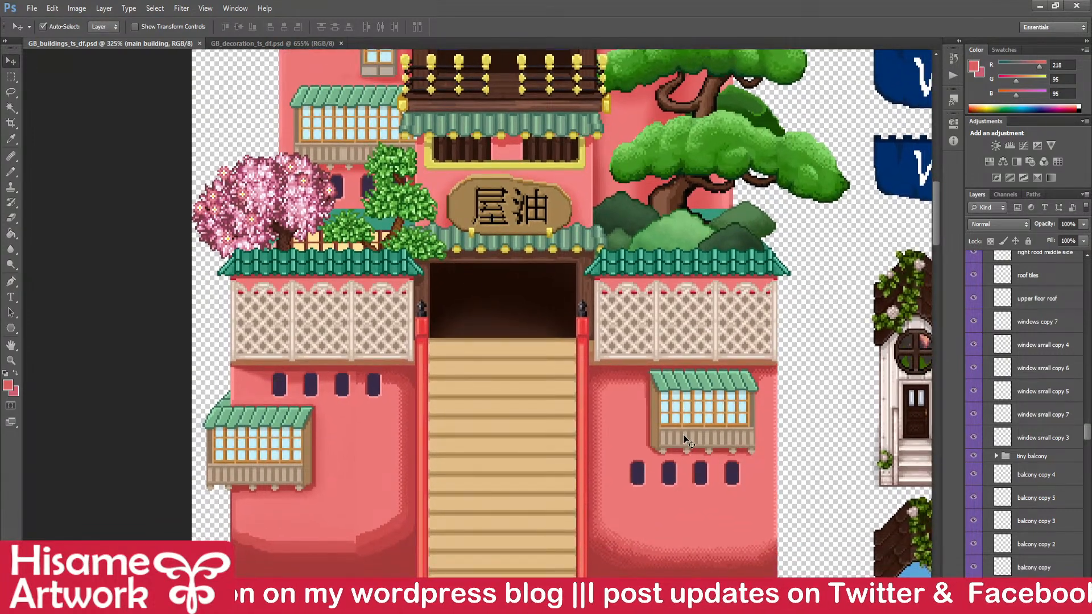
left_click_drag(672, 488, 644, 445)
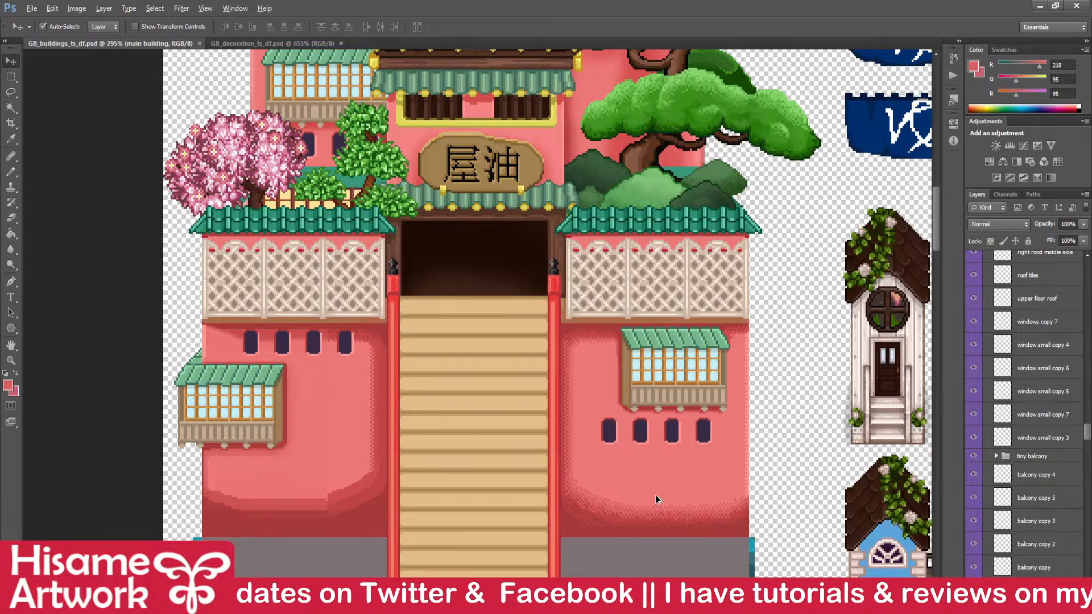
scroll(655, 496, "down", 1)
scroll(654, 495, "up", 3)
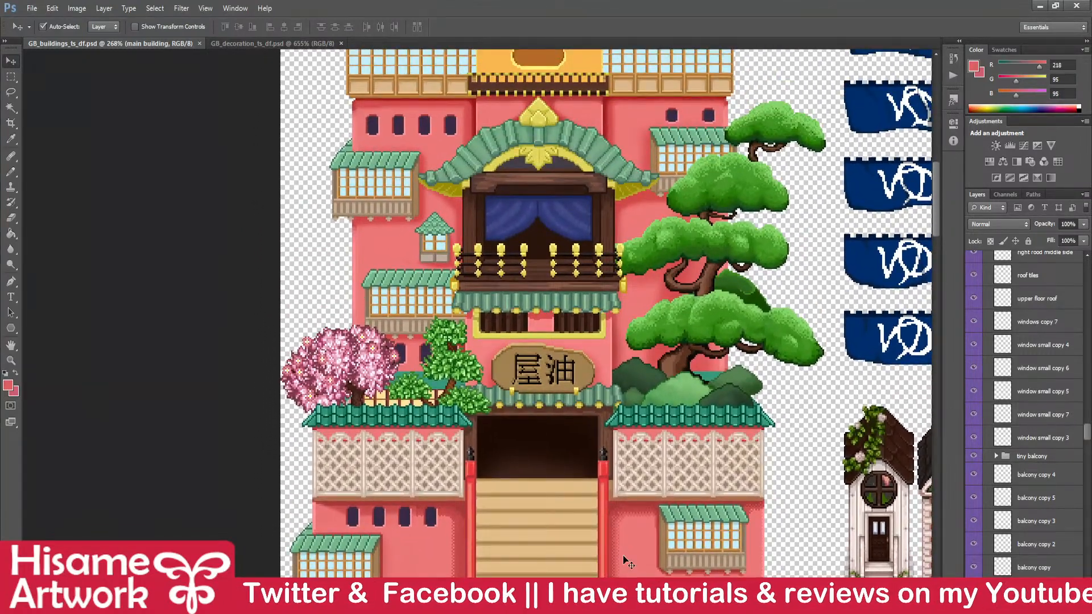
scroll(617, 522, "up", 1)
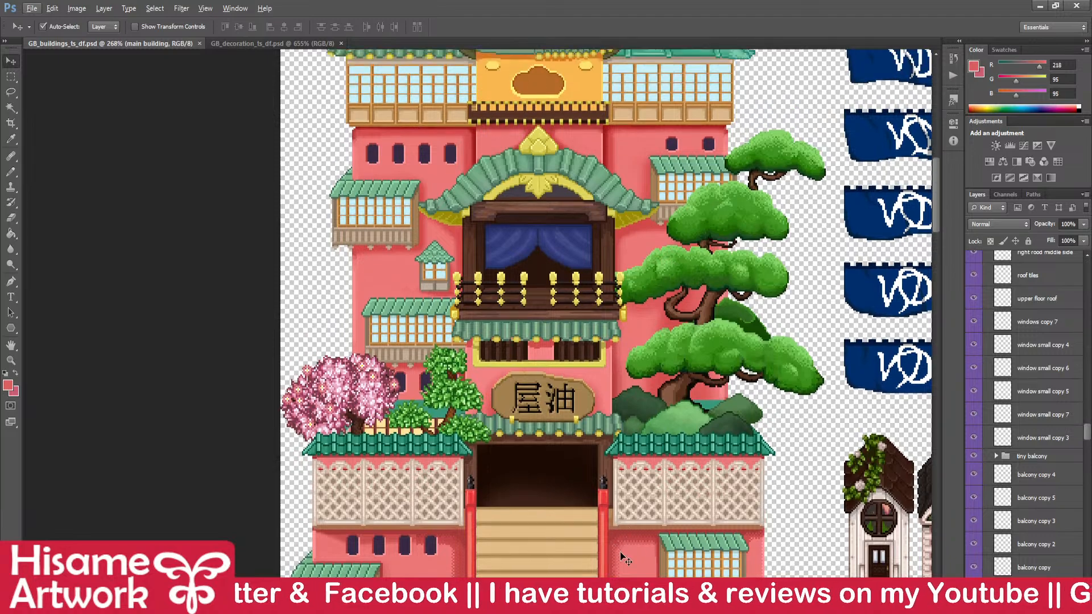
scroll(613, 544, "up", 1)
- Sample the darker shadow red with the Pencil tool, view the wall beneath the balcony roof and switch to the Move tool
scroll(626, 548, "up", 3)
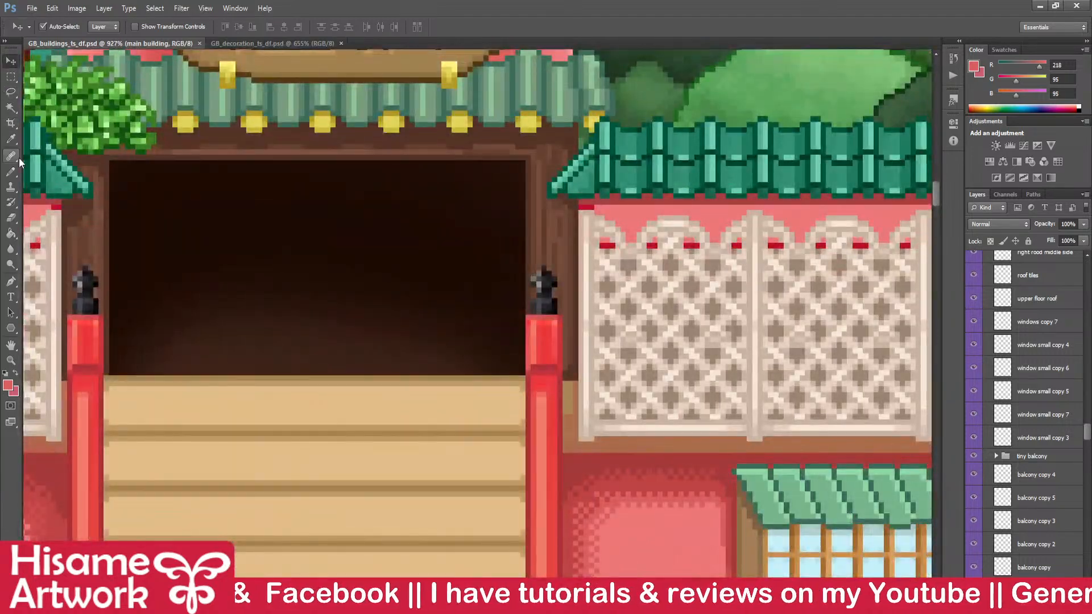
left_click(13, 171)
left_click(623, 479, "alt")
mouse_move(415, 68)
left_mouse_down()
mouse_move(555, 533)
mouse_move(594, 602)
left_mouse_up()
key("v")
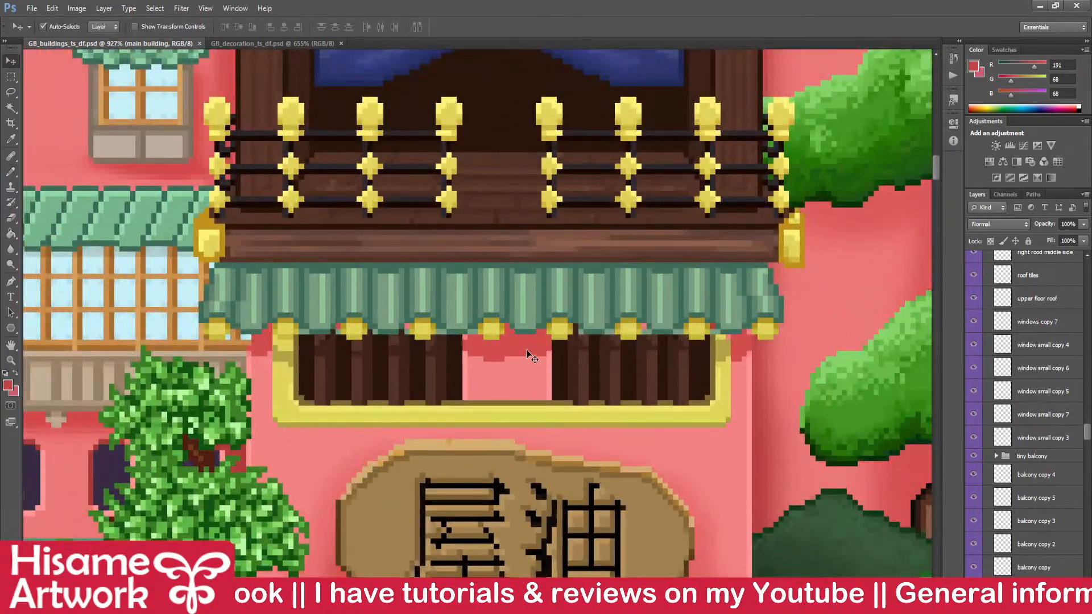
- On the main building layer, fill gaps in the wall shadow's dithering below the lattice fence using the Pencil and sampled reds
left_click(479, 319)
scroll(396, 292, "down", 5)
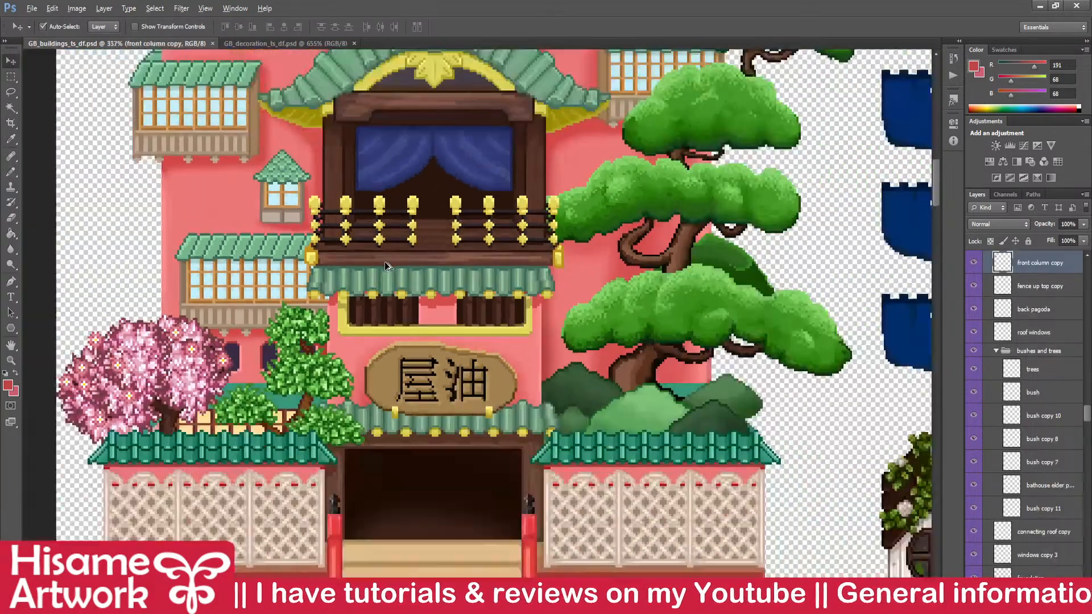
scroll(568, 570, "up", 8)
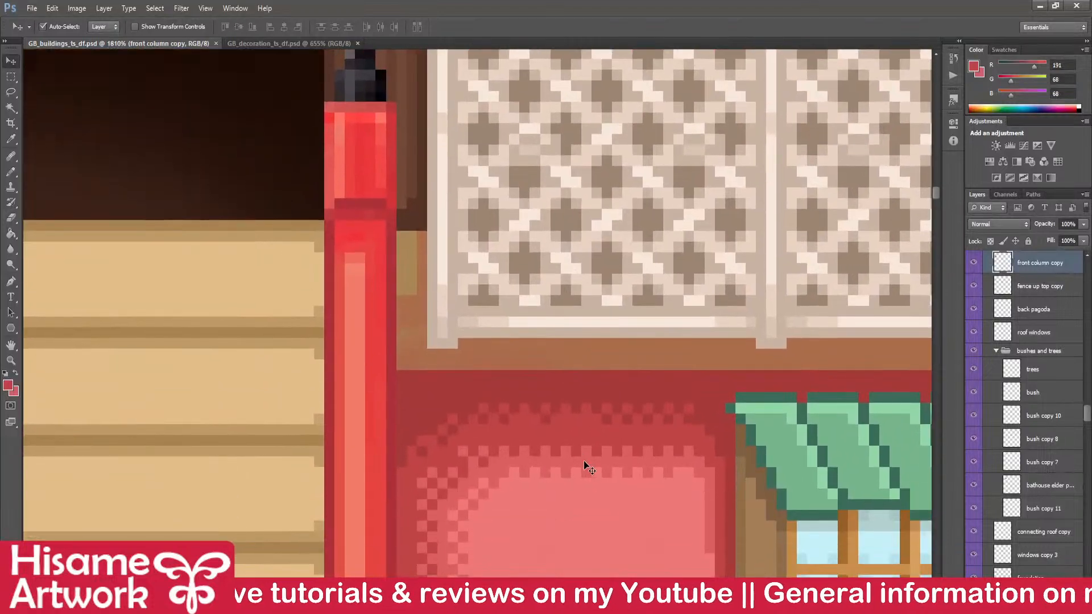
left_click(584, 461)
key("b")
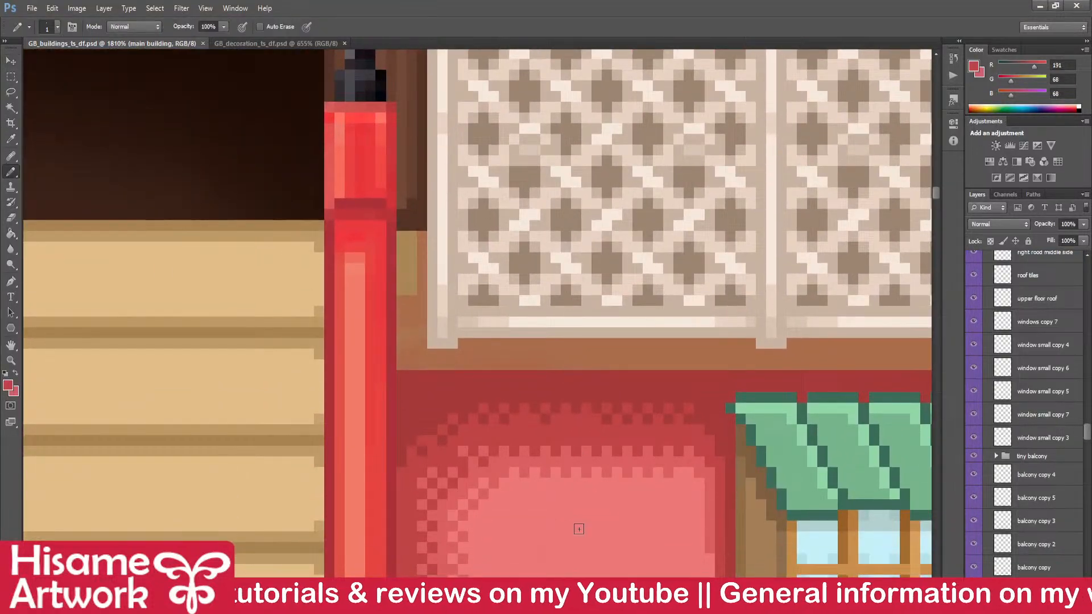
scroll(536, 485, "up", 1)
scroll(536, 485, "up", 2)
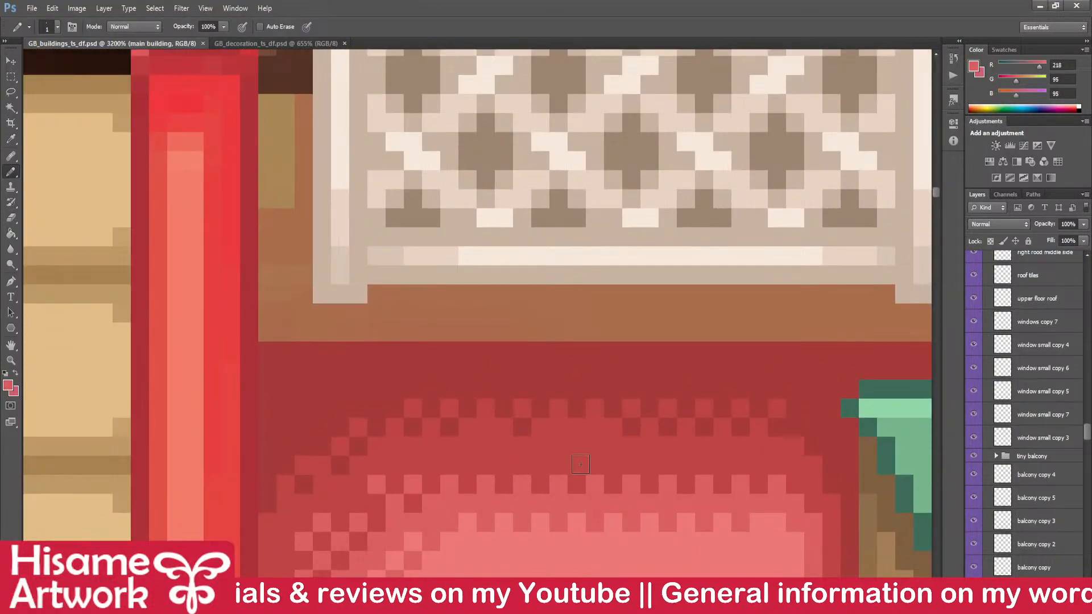
left_click(580, 398, "alt")
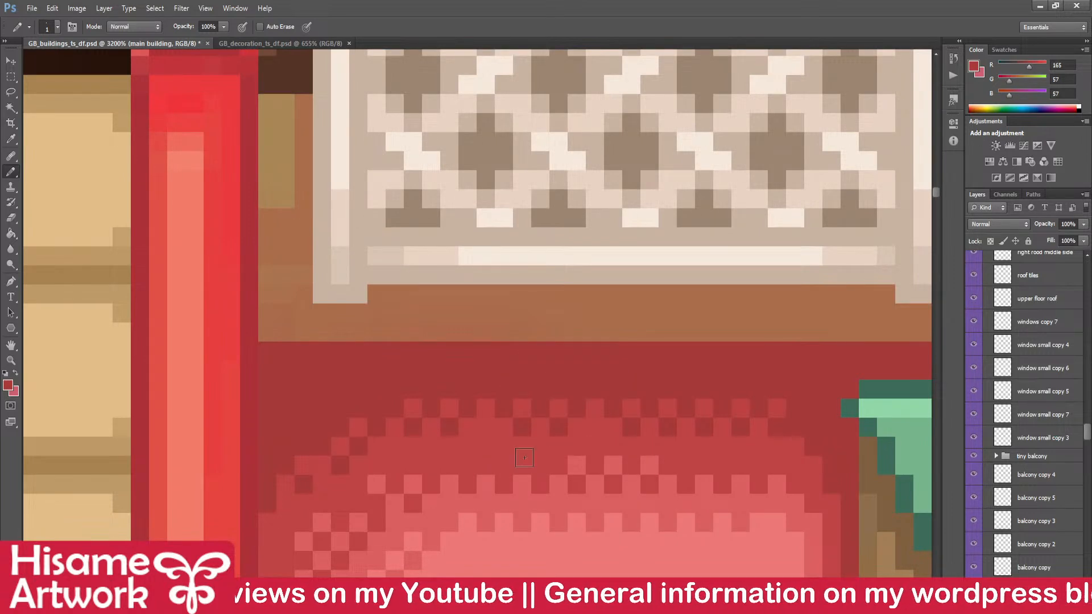
- Extend the shadow's middle dither row with lighter red pixels (RGB 218, 95, 95) and save the document
left_click(512, 494, "alt")
left_click(503, 466)
left_click(540, 465)
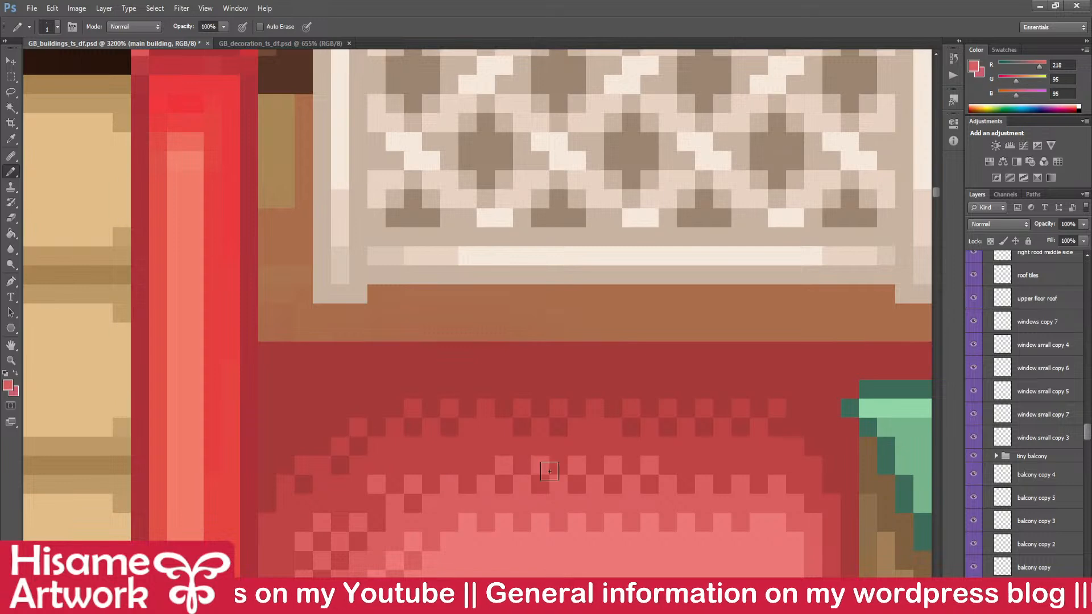
left_click(714, 464)
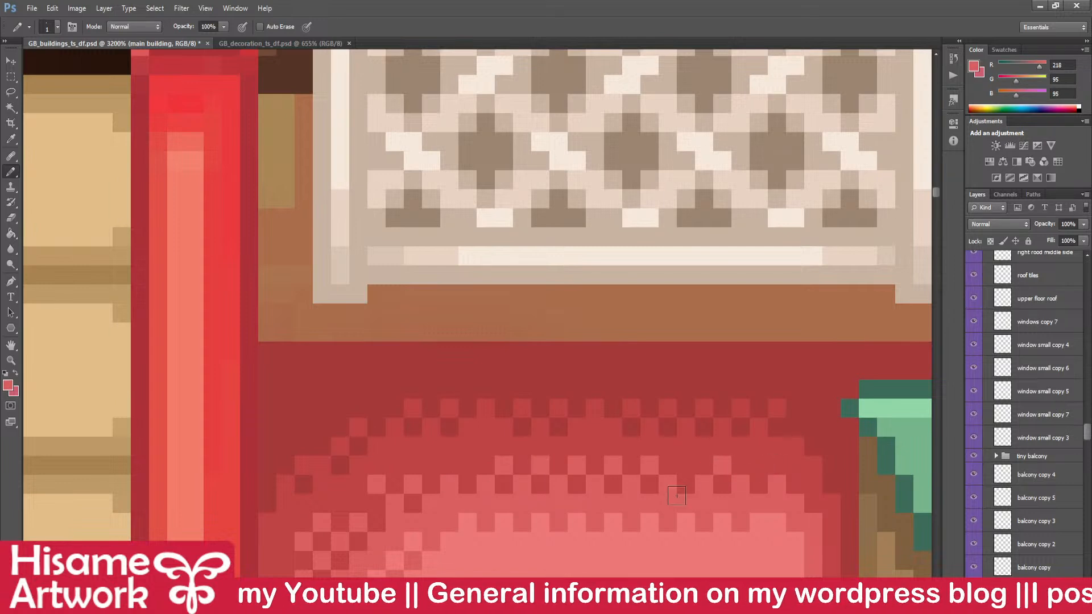
left_click(576, 541)
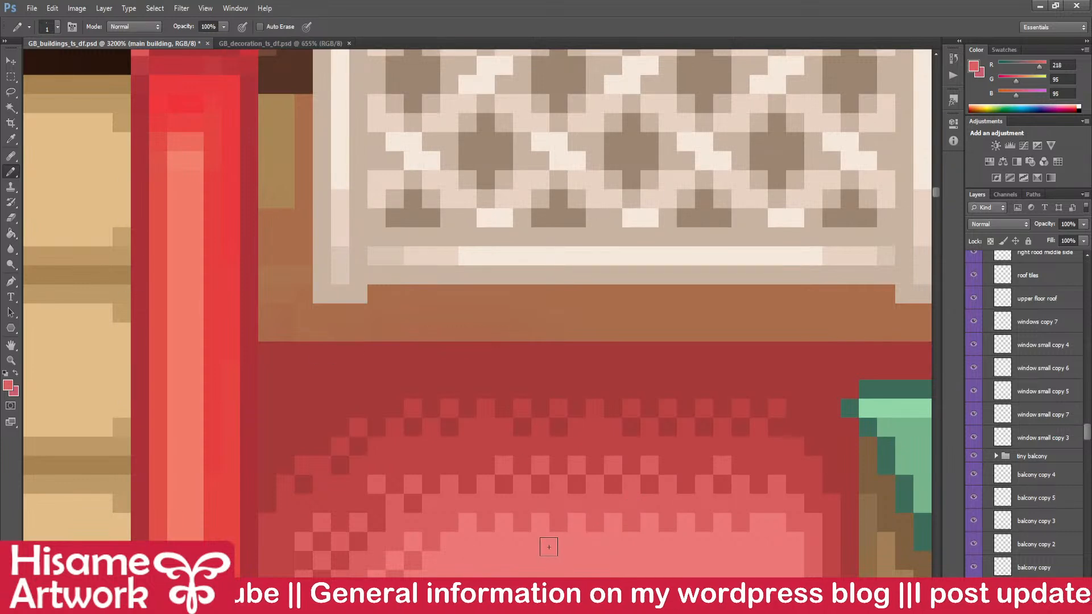
left_click(472, 541)
left_click_drag(622, 457, 588, 415)
key("m")
key("ctrl+s")
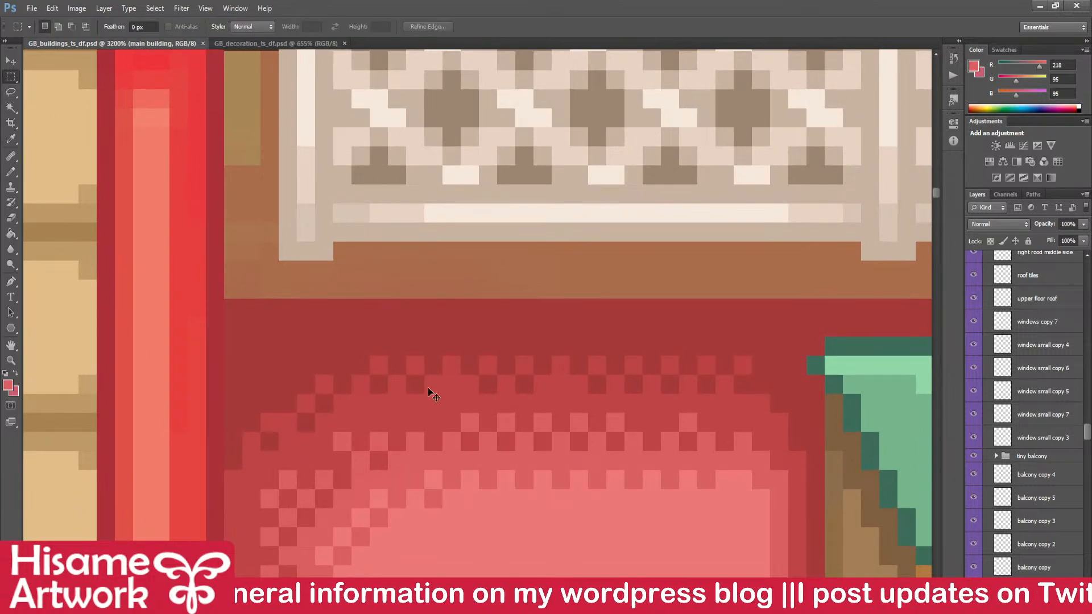
- Copy the rectangular dithered shadow area below the fence and paste it as a new layer
left_click_drag(376, 341, 731, 544)
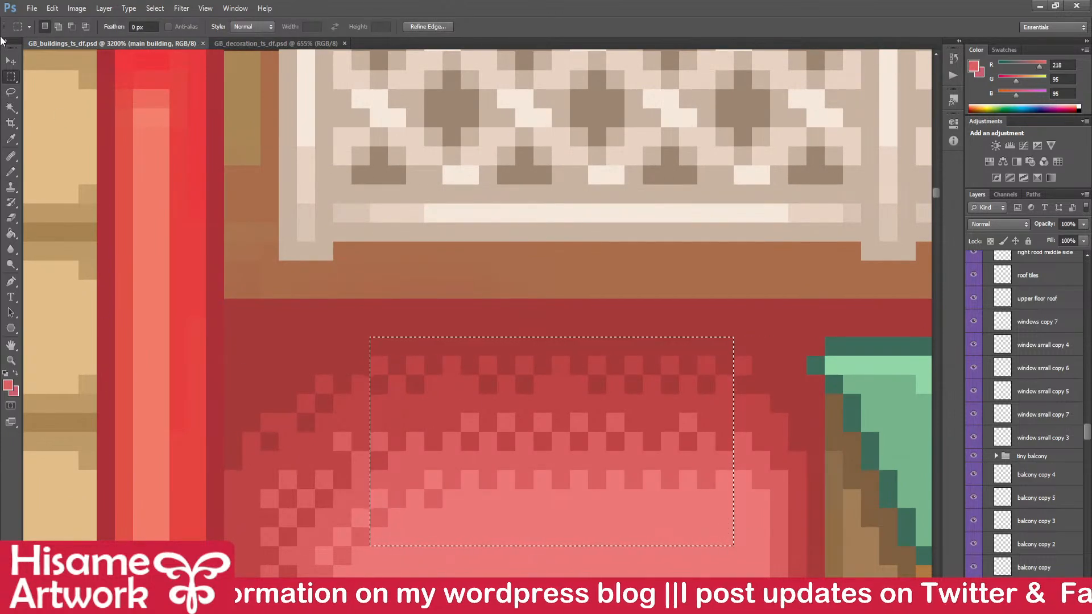
left_click(5, 63)
key("ctrl+d")
scroll(752, 529, "down", 10)
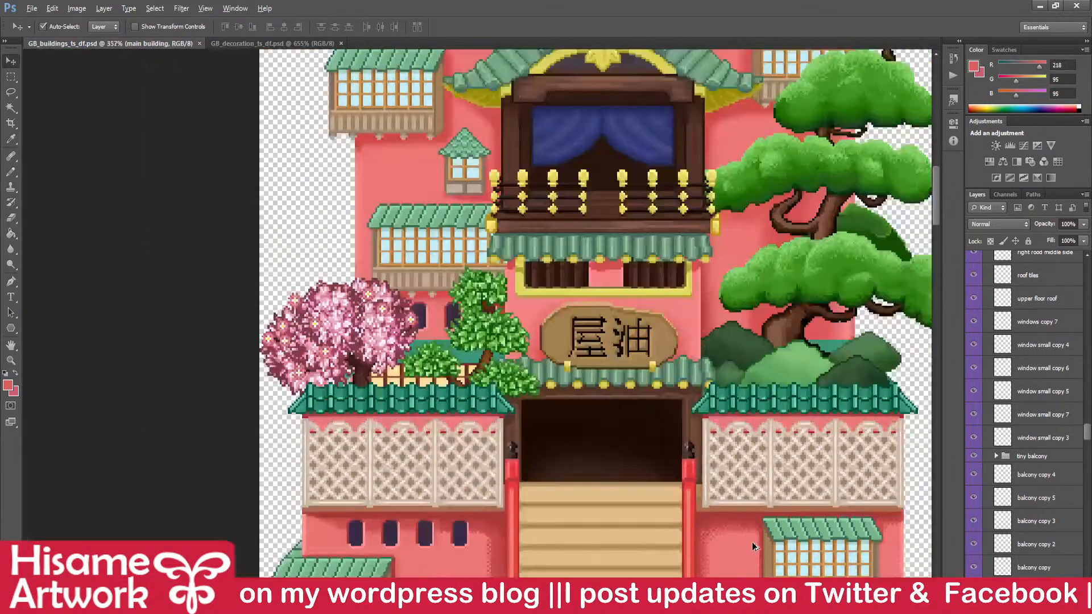
left_click_drag(622, 258, 603, 349)
scroll(586, 451, "up", 5)
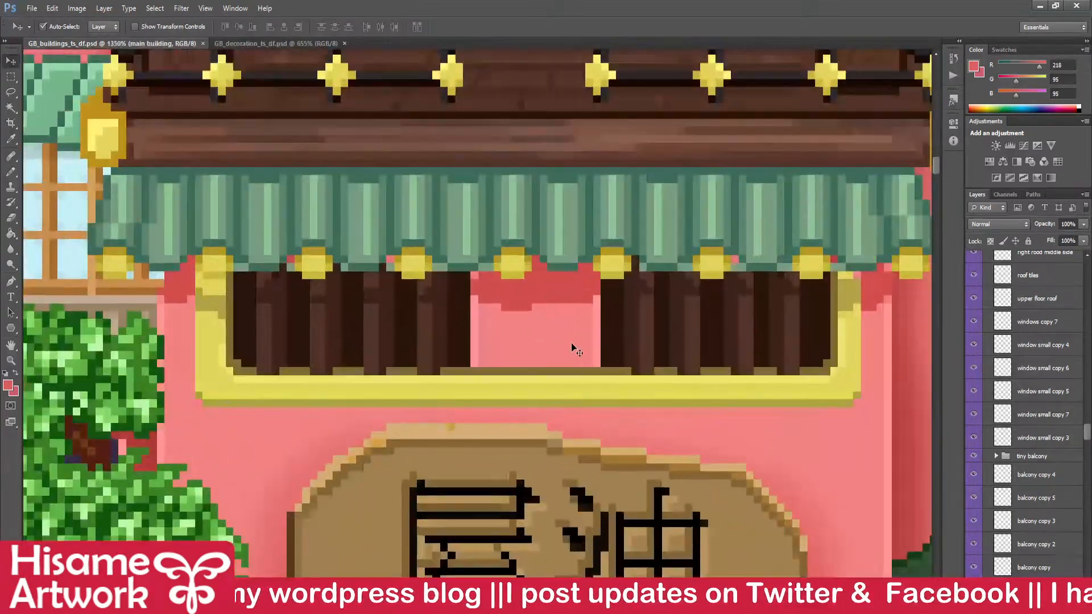
left_click(565, 326)
key("ctrl+v")
- Position the pasted shadow patch over the pink wall segment between the barred windows under the green roof
key("shift+Right")
key("Left")
key("Left")
key("Right")
key("Right")
scroll(619, 333, "up", 4)
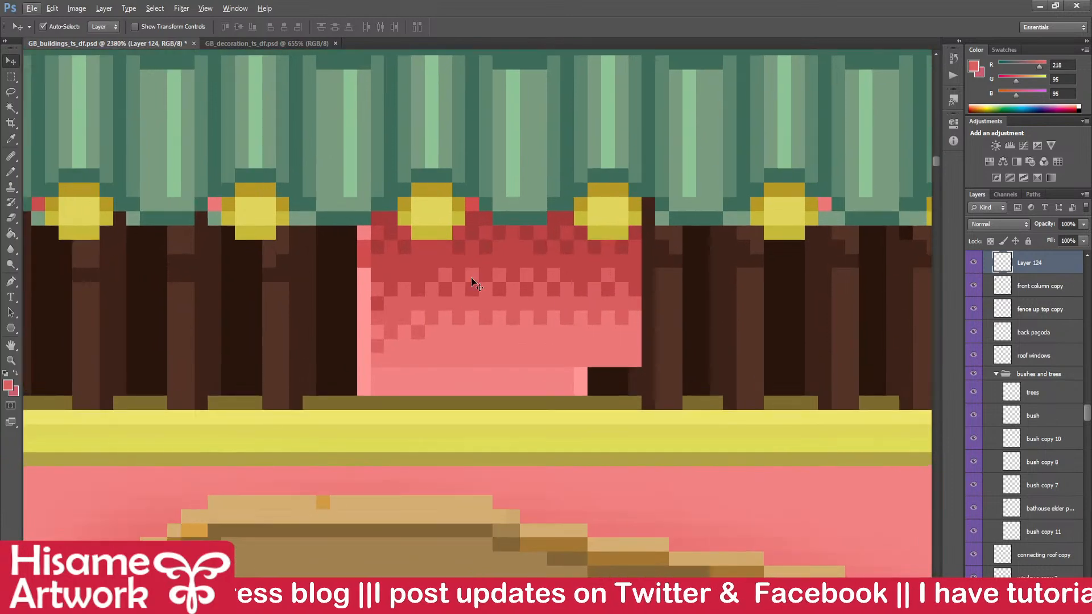
- Shift the right part of the shadow patch left so it fits between the segment's light edges, then save
left_click(10, 76)
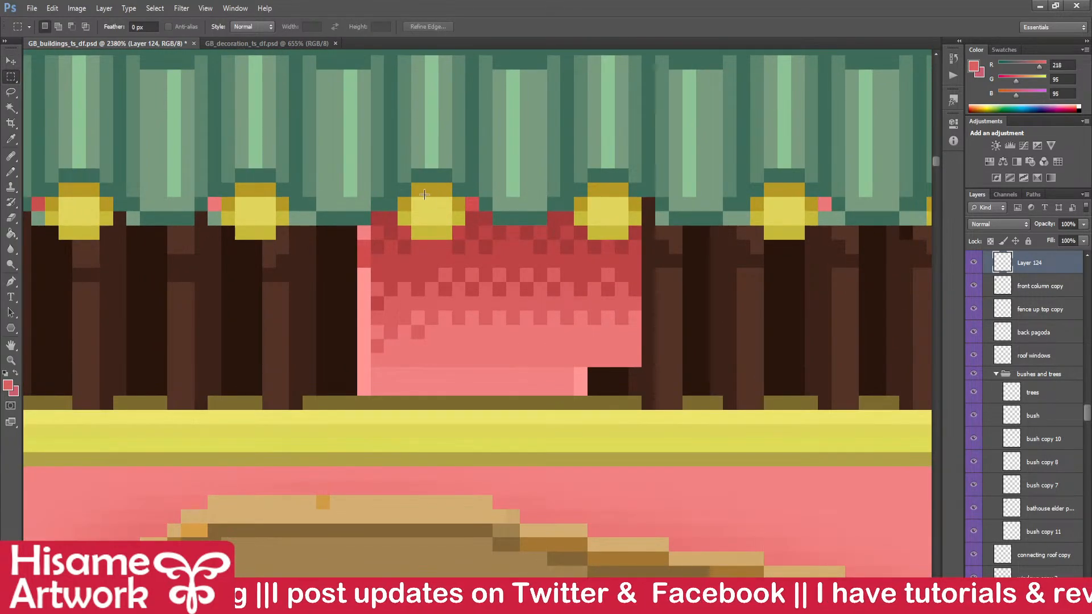
left_click_drag(438, 183, 655, 380)
key("v")
left_click_drag(451, 288, 385, 288)
key("ctrl+d")
key("ctrl+s")
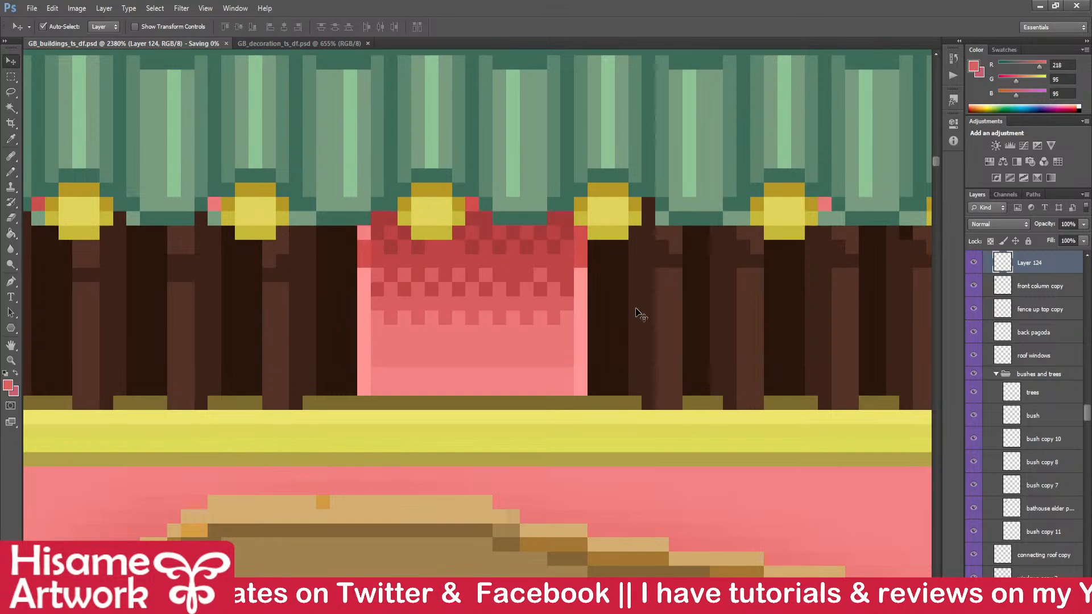
- Merge the shadow patch with the front column copy layer and name the merged layer "front column"
left_click_drag(511, 299, 575, 353)
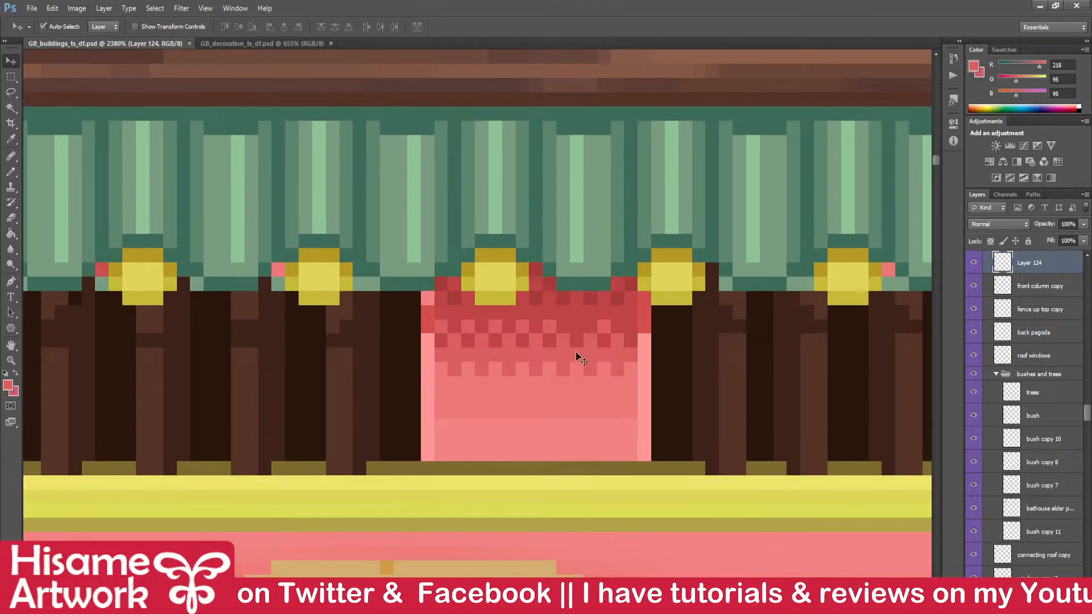
left_click(571, 431, "shift")
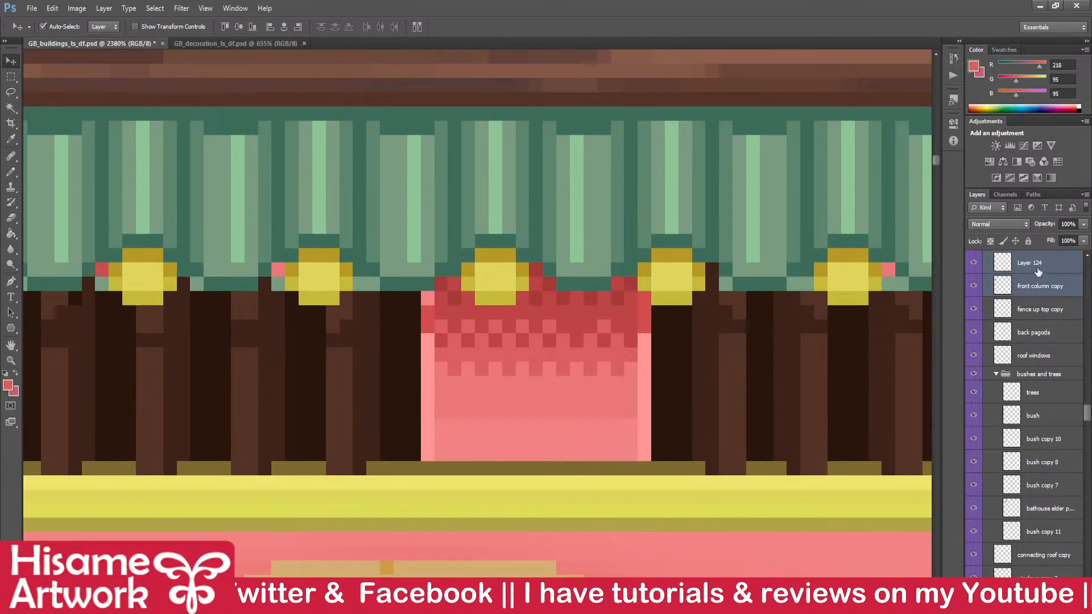
scroll(1039, 295, "up", 2)
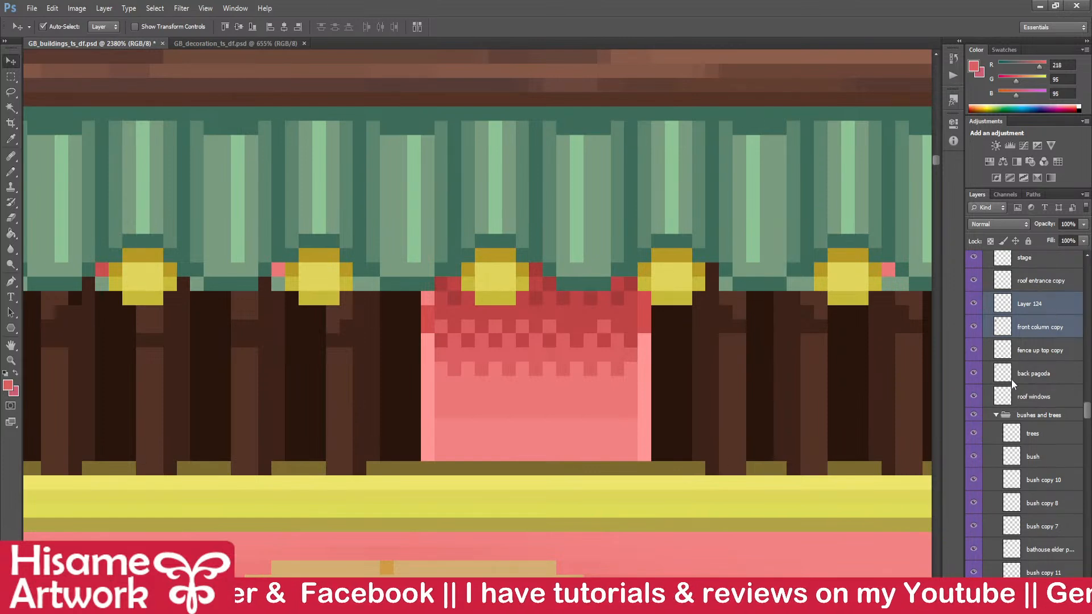
key("ctrl+e")
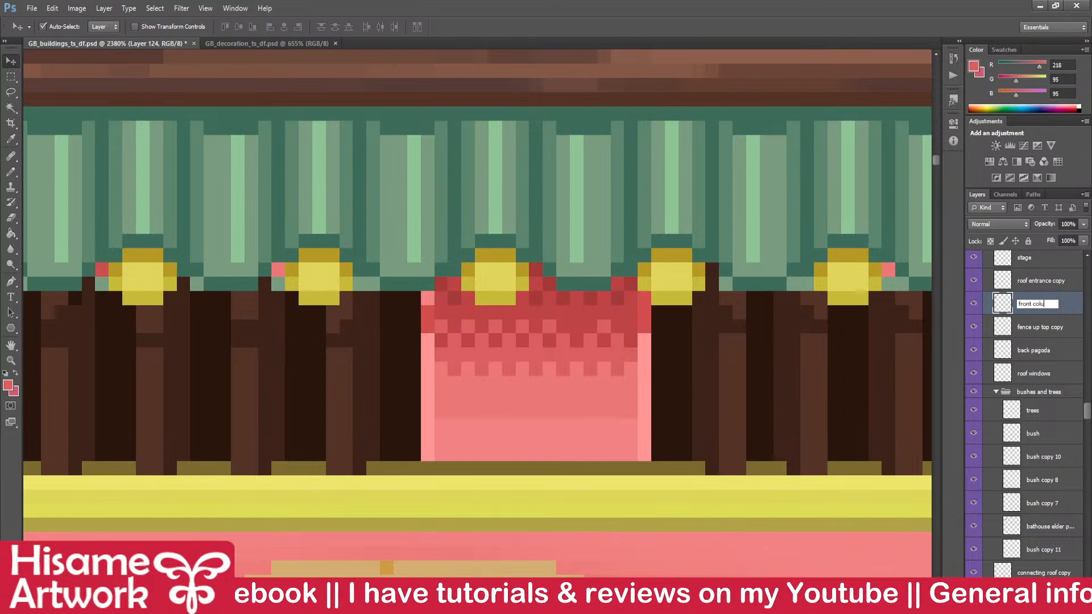
key("Return")
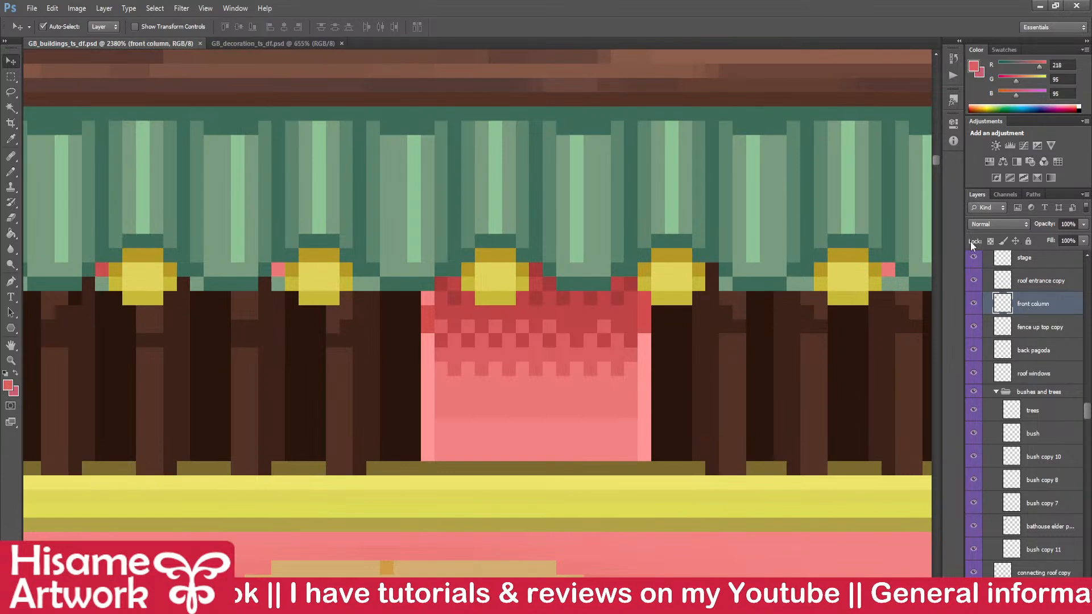
- Pencil a row of light pink dither pixels (RGB 243, 131, 131) along the lower edge of the column's shadow
scroll(551, 426, "up", 2)
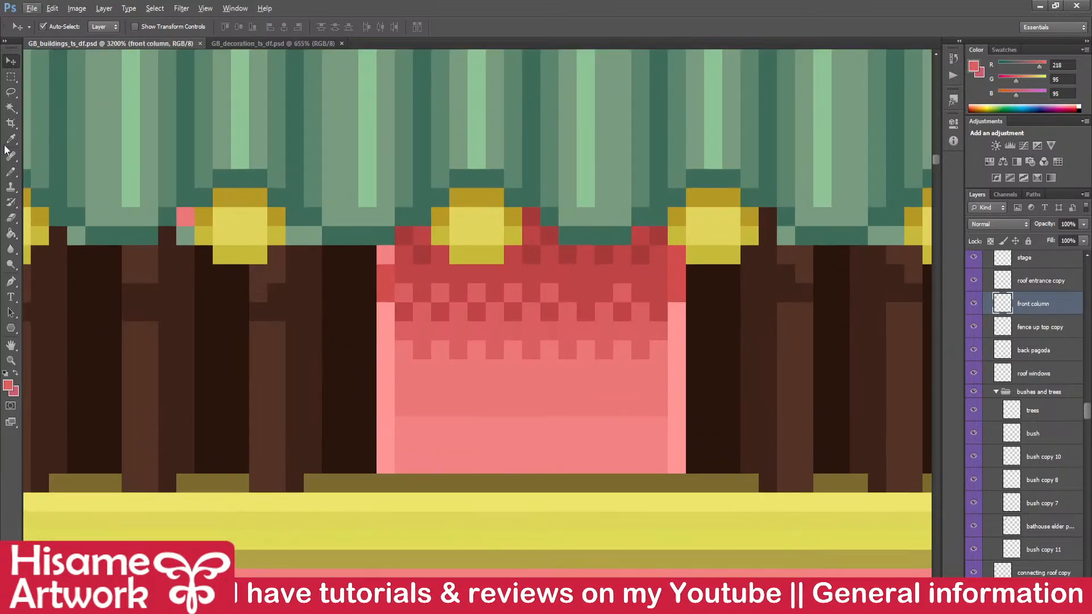
left_click(11, 172)
left_click(430, 417, "alt")
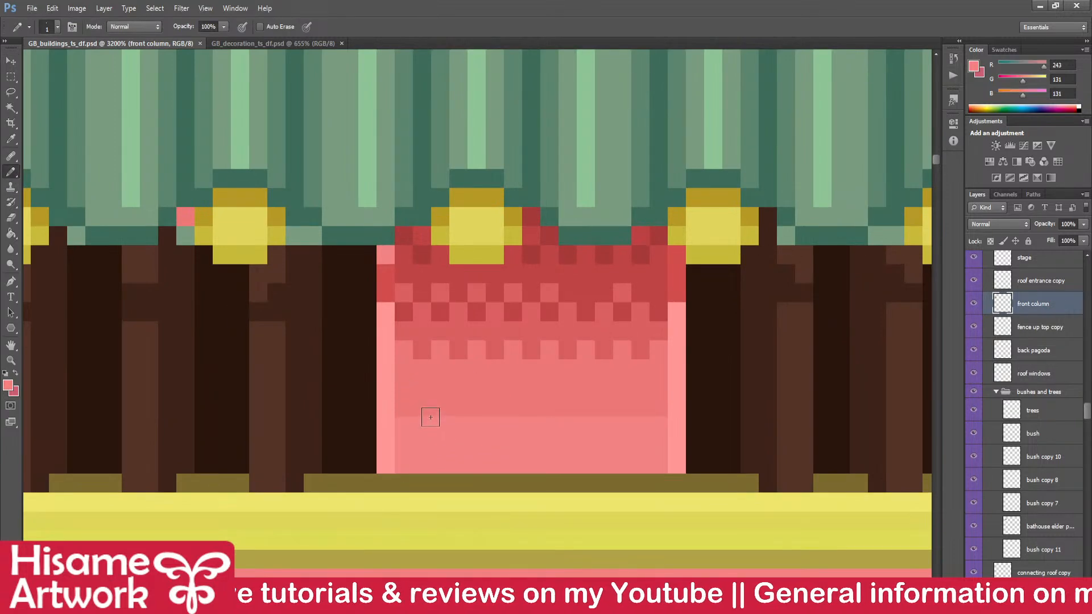
left_click(421, 409)
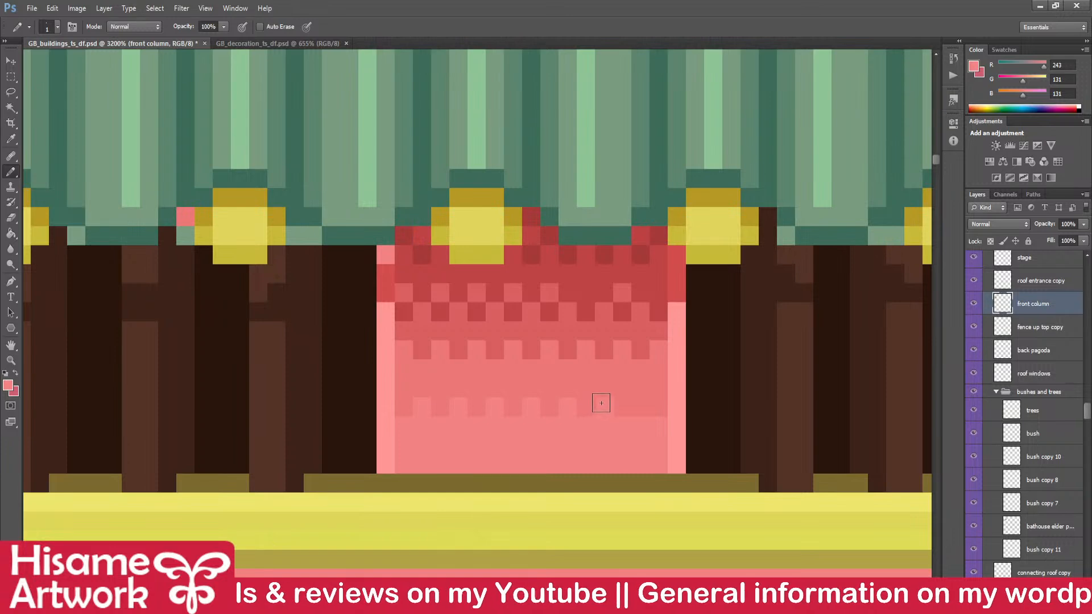
- Select the new light pink dither band on the front column, move it up slightly, save and deselect
left_click(11, 76)
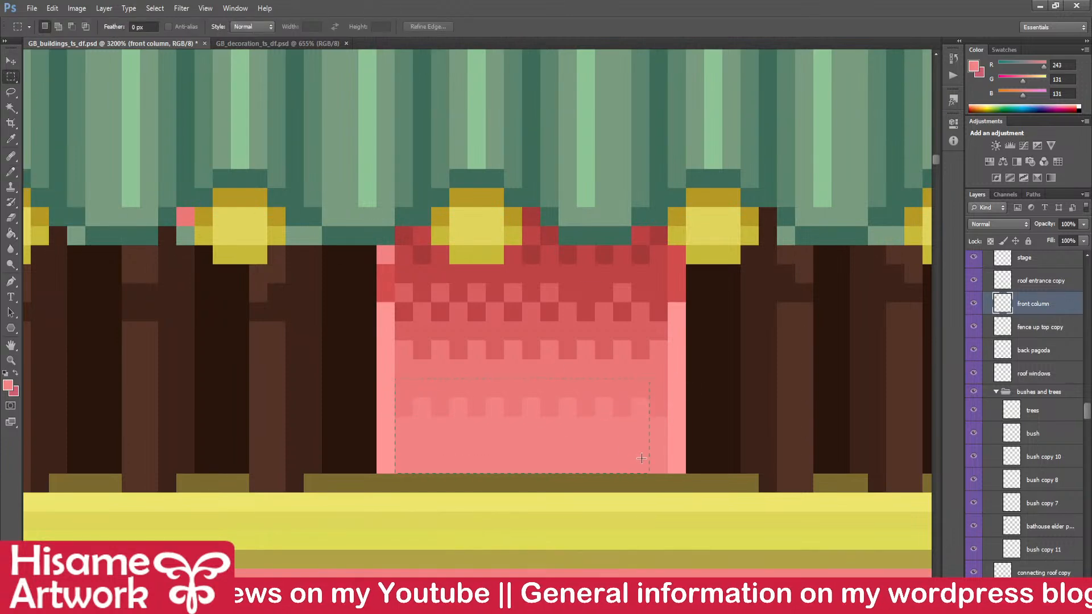
key("v")
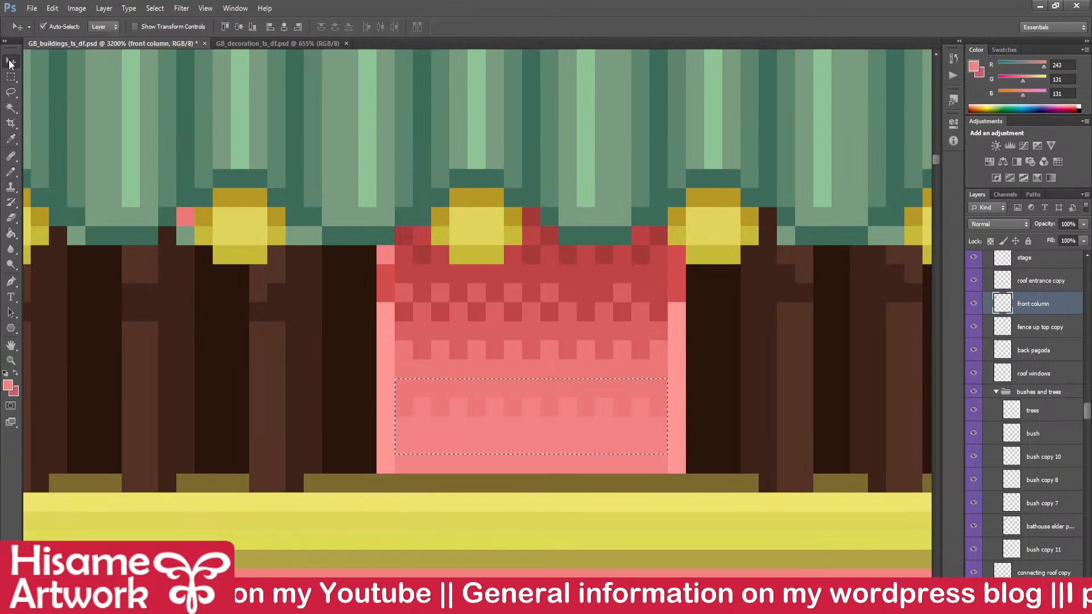
left_click_drag(620, 406, 614, 391)
key("ctrl+s")
key("ctrl+d")
- Darken the light pixel at the column's upper-left corner with the neighbouring edge red (RGB 212, 77, 77)
left_click_drag(658, 339, 635, 361)
left_click(11, 171)
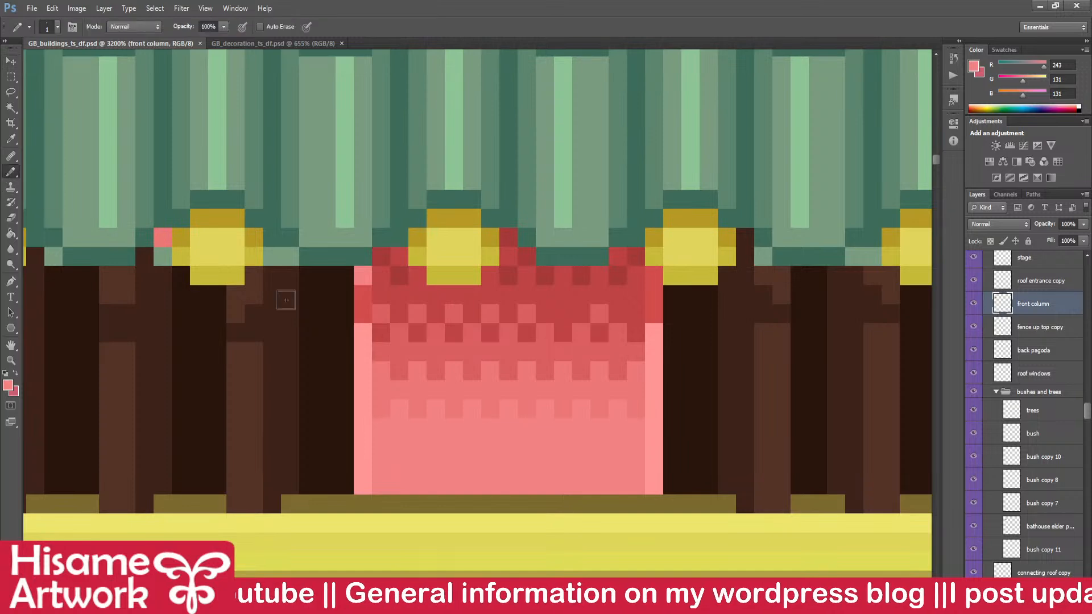
left_click(356, 289, "alt")
left_click(363, 275)
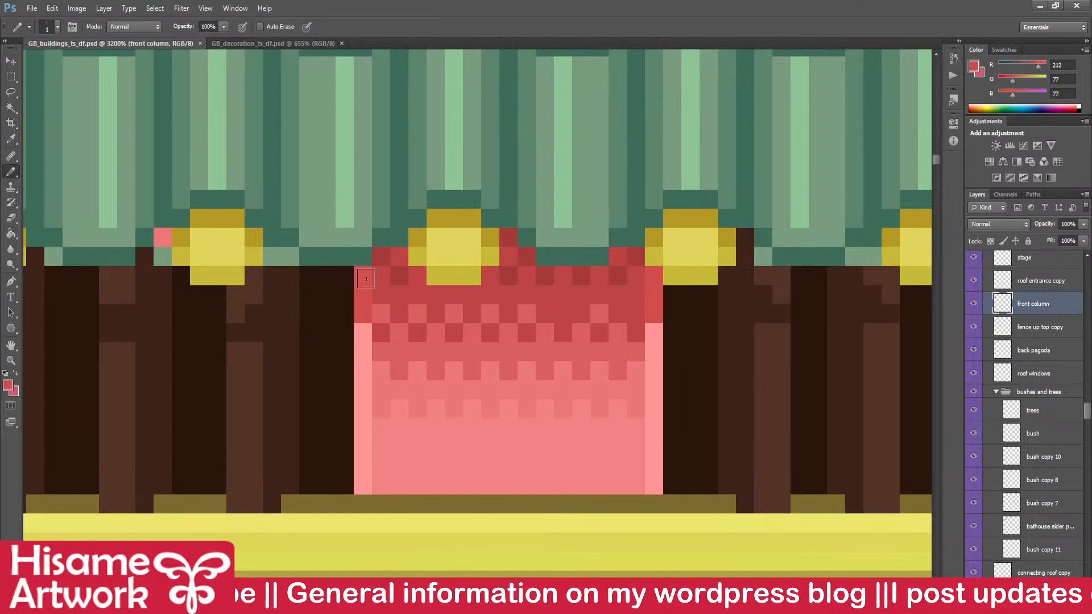
- Select the column's dithered shadow bands between the light edges, move them up one pixel, and deselect
left_click(10, 76)
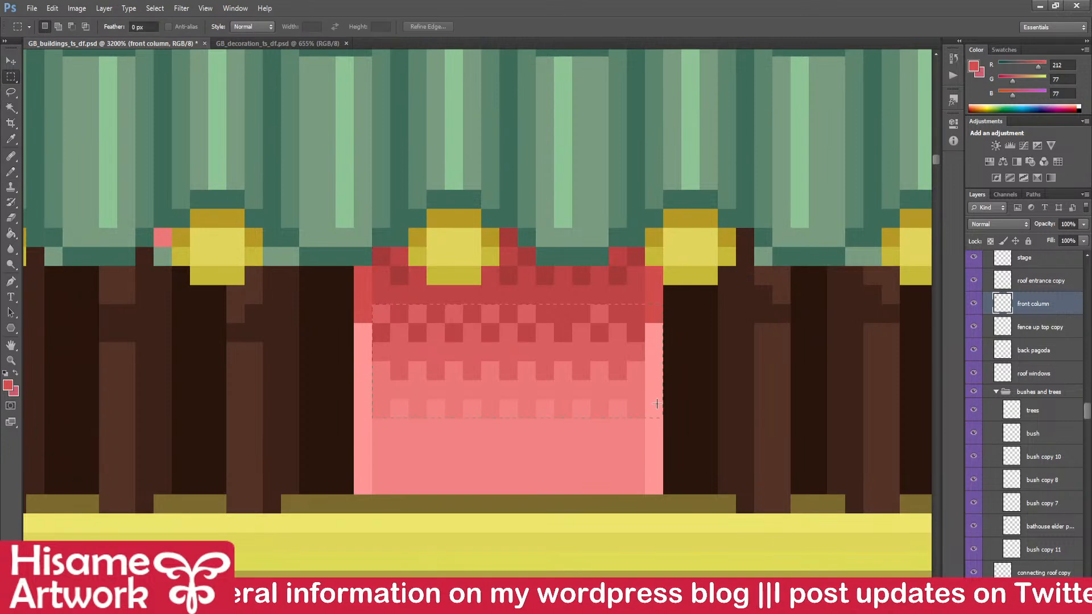
key("v")
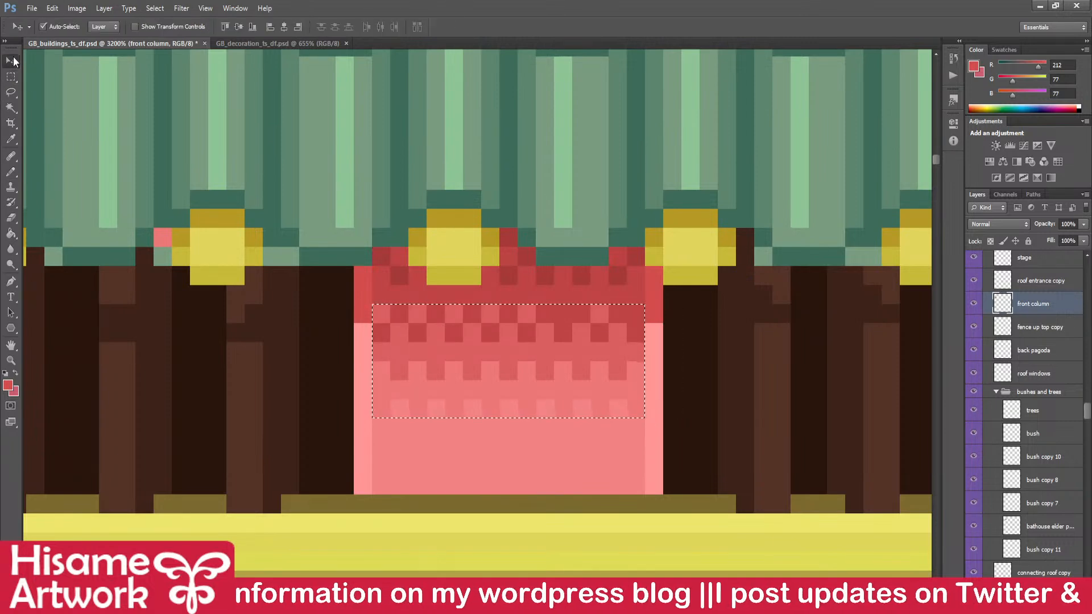
key("Up")
key("ctrl+d")
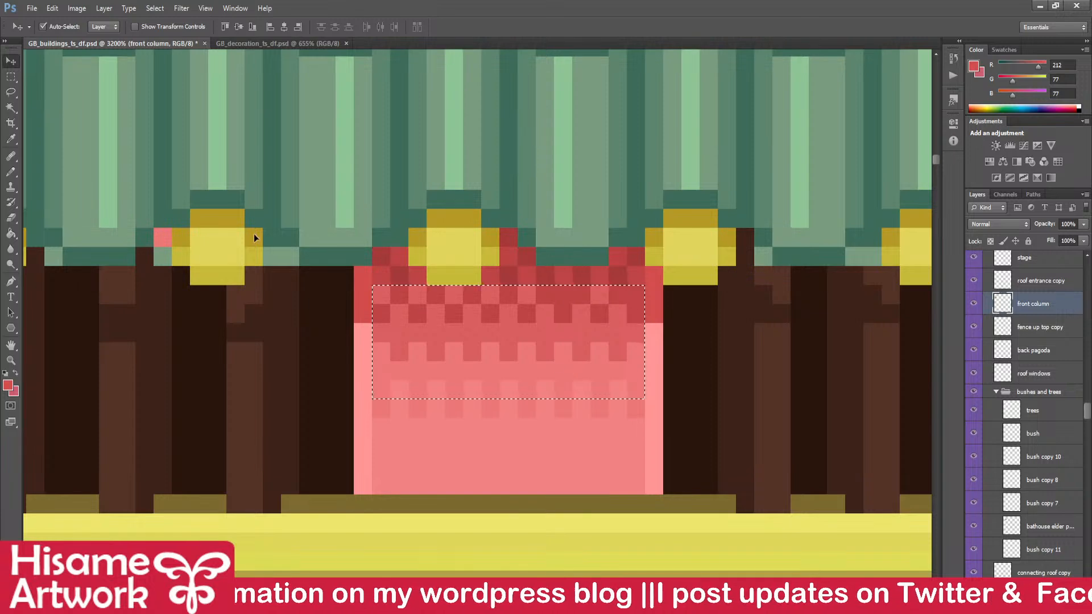
- Paint over the leftover lowest dither row on the front column with light pink (RGB 243, 131, 131)
left_click(11, 171)
left_click(443, 456, "alt")
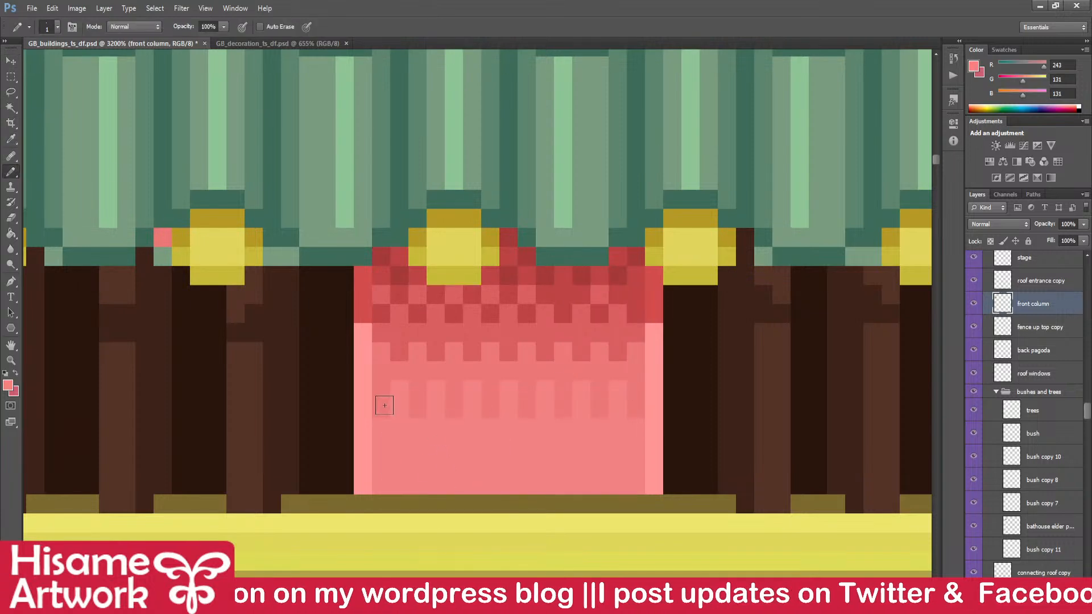
mouse_move(397, 398)
left_mouse_down()
mouse_move(464, 408)
mouse_move(630, 404)
left_mouse_up()
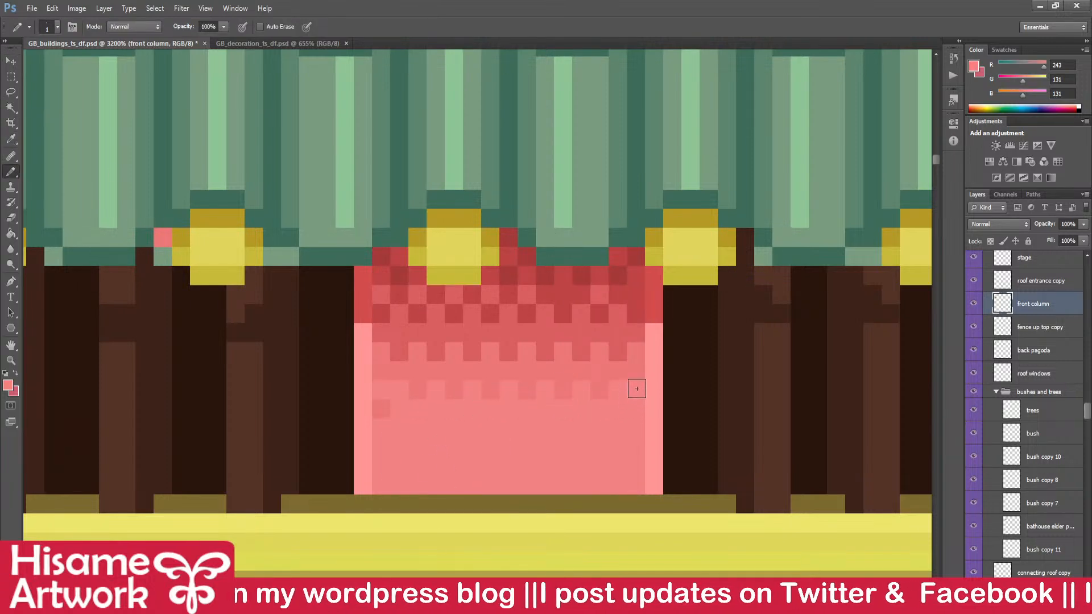
left_click(383, 413)
left_click_drag(447, 378, 391, 470)
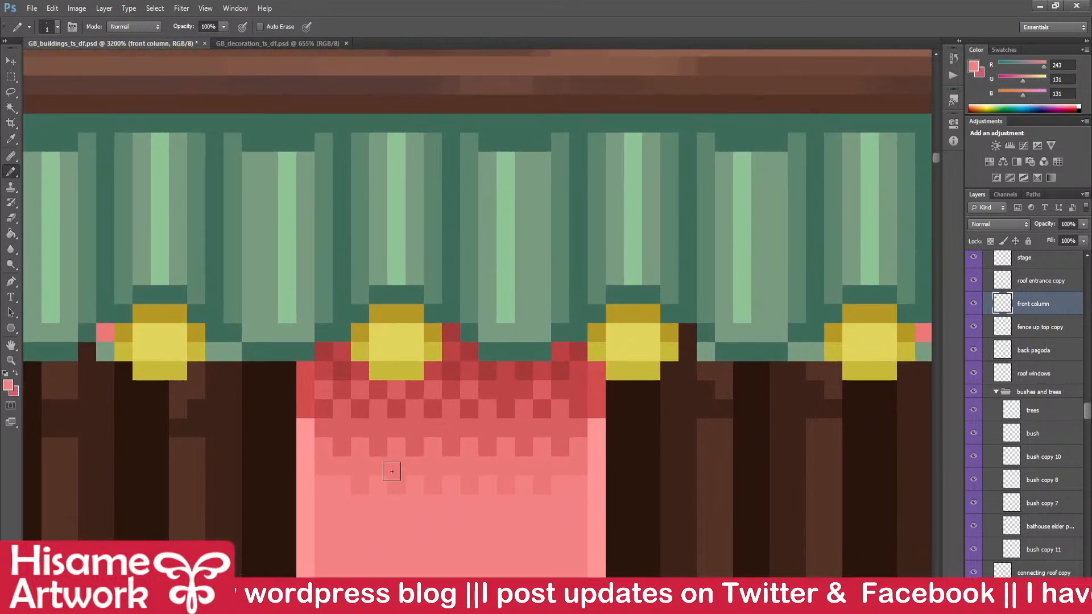
left_click_drag(527, 476, 551, 468)
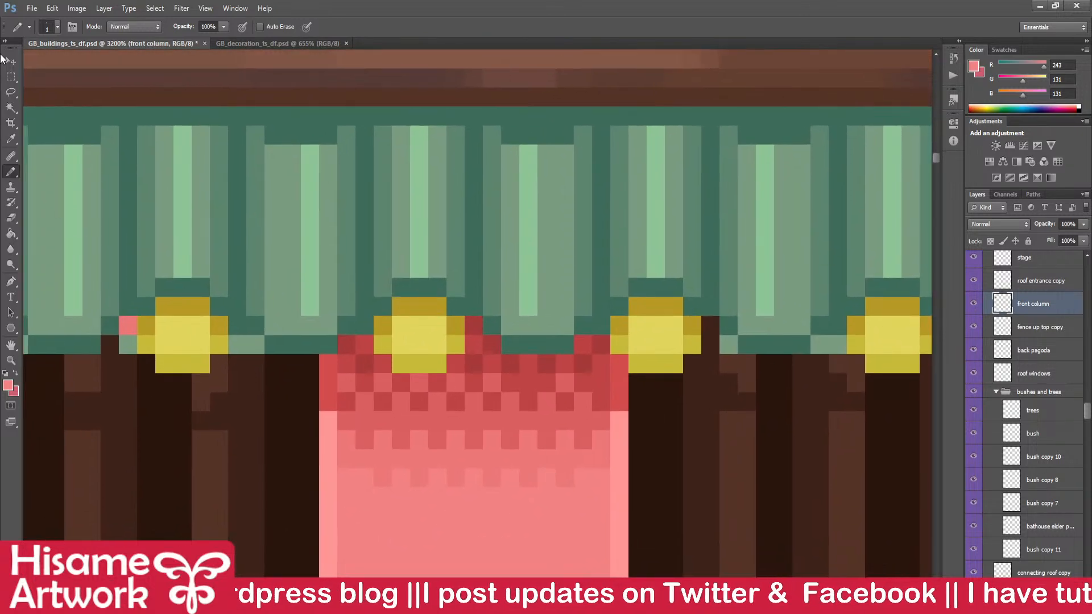
- Fill the column's uppermost shadow pixels under the roof tiles with dark red (RGB 165, 57, 57) and save the document
left_click(478, 361, "alt")
left_click(564, 360)
left_click(581, 344)
key("ctrl+s")
left_click(533, 360)
key("ctrl+s")
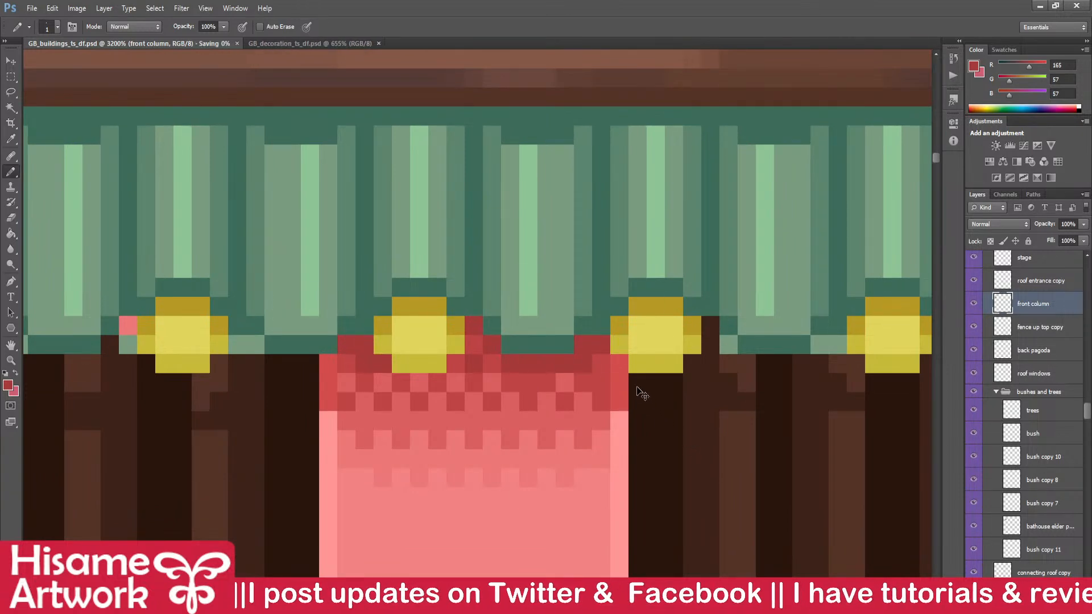
- Darken the stray light pixels in the column's upper dither row with red (RGB 191, 68, 68) and save the document
left_click(450, 362, "alt")
left_click(421, 380)
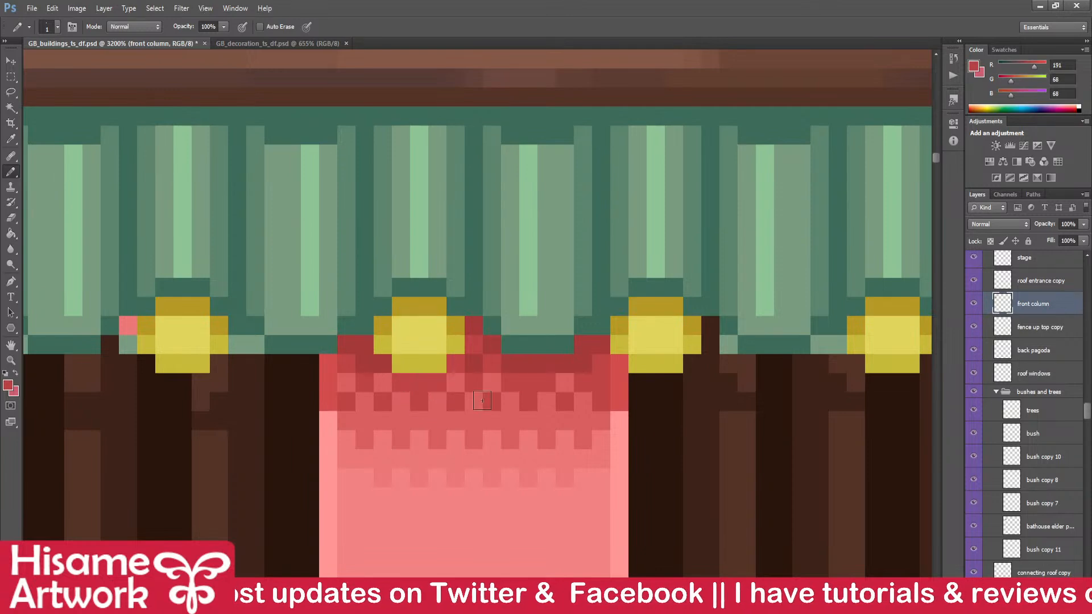
left_click(564, 382)
key("ctrl+s")
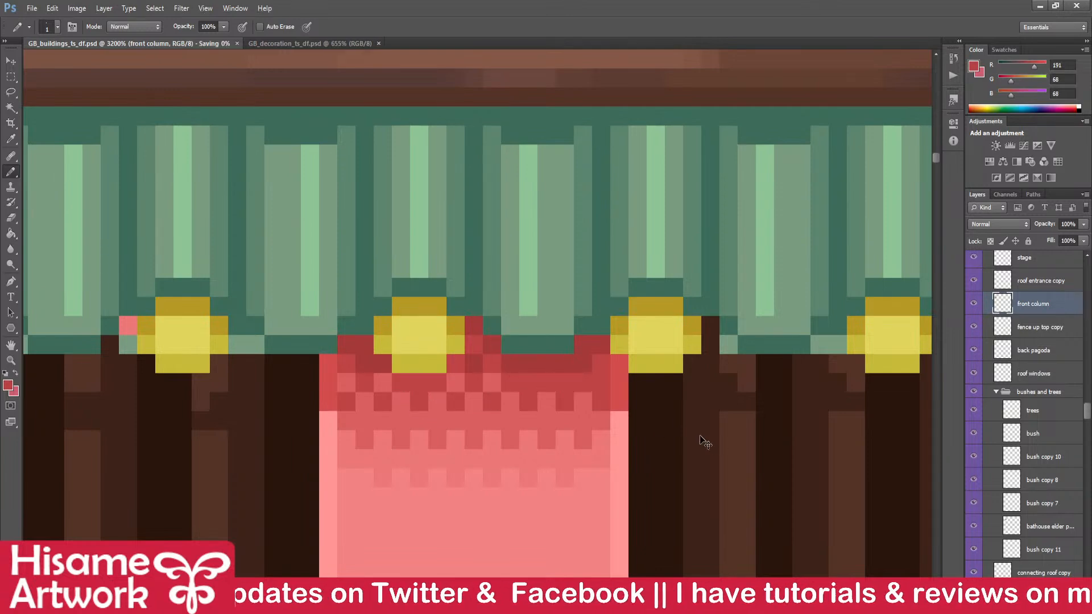
- Lighten the rightmost dark dither pixel and touch up the row above with lighter red (RGB 218, 95, 95), then save
left_click(599, 422, "alt")
left_click(602, 403)
key("ctrl+s")
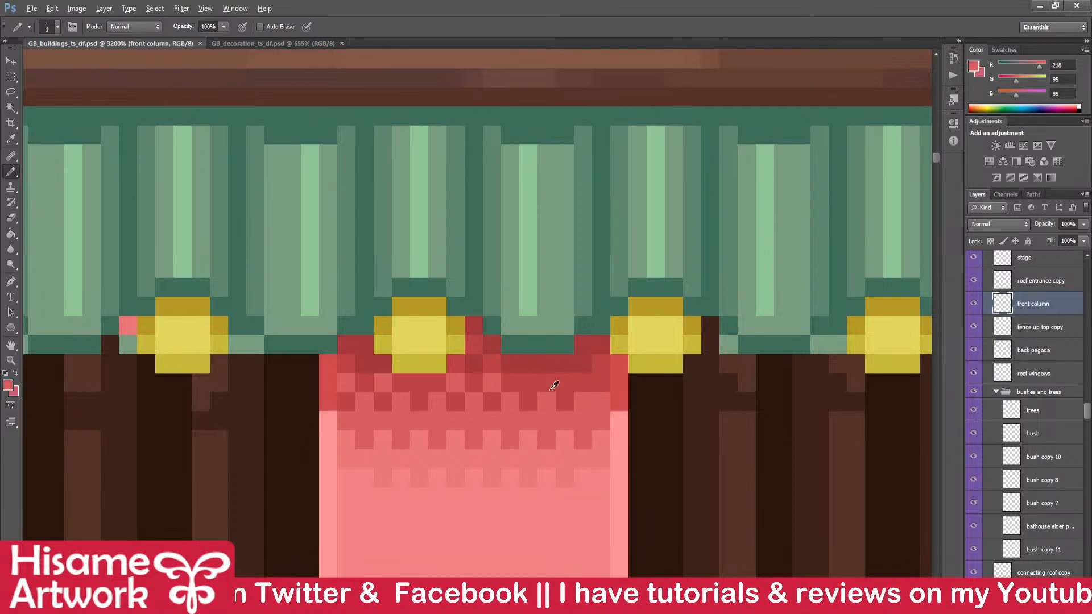
left_click(529, 383)
left_click(584, 382)
key("ctrl+s")
- Paint the column's upper dithered row solid red (RGB 191, 68, 68) from one side to the other
left_click(570, 395, "alt")
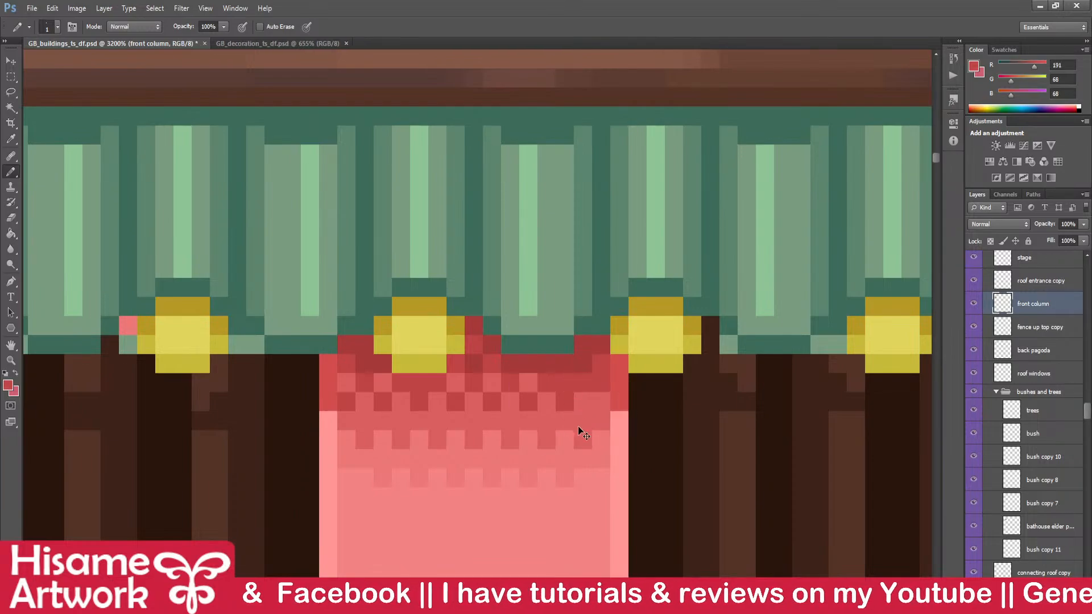
scroll(541, 351, "down", 5)
scroll(544, 346, "down", 3)
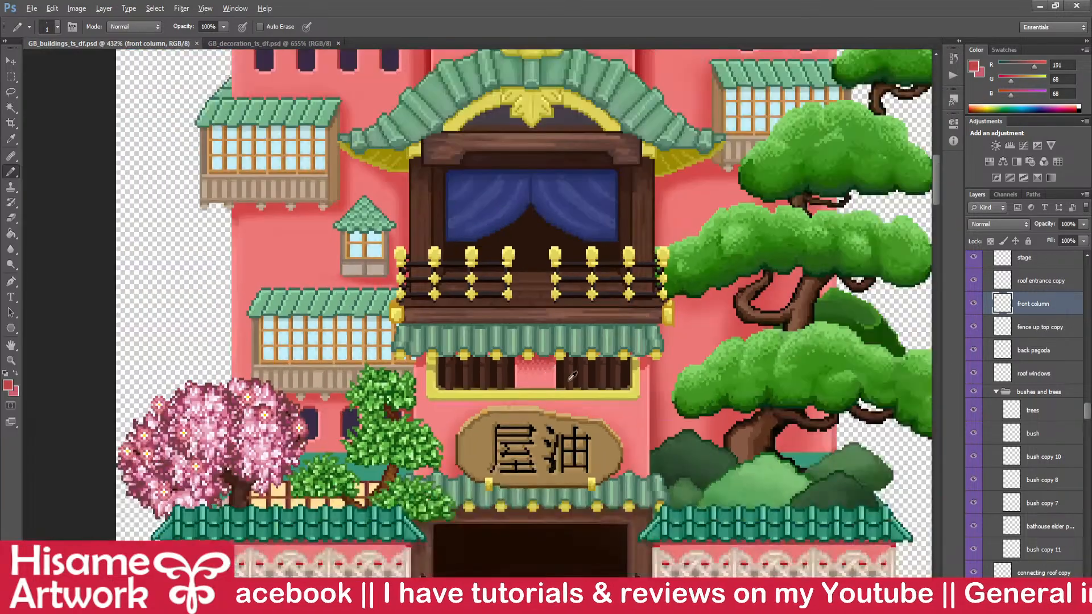
scroll(546, 362, "up", 8)
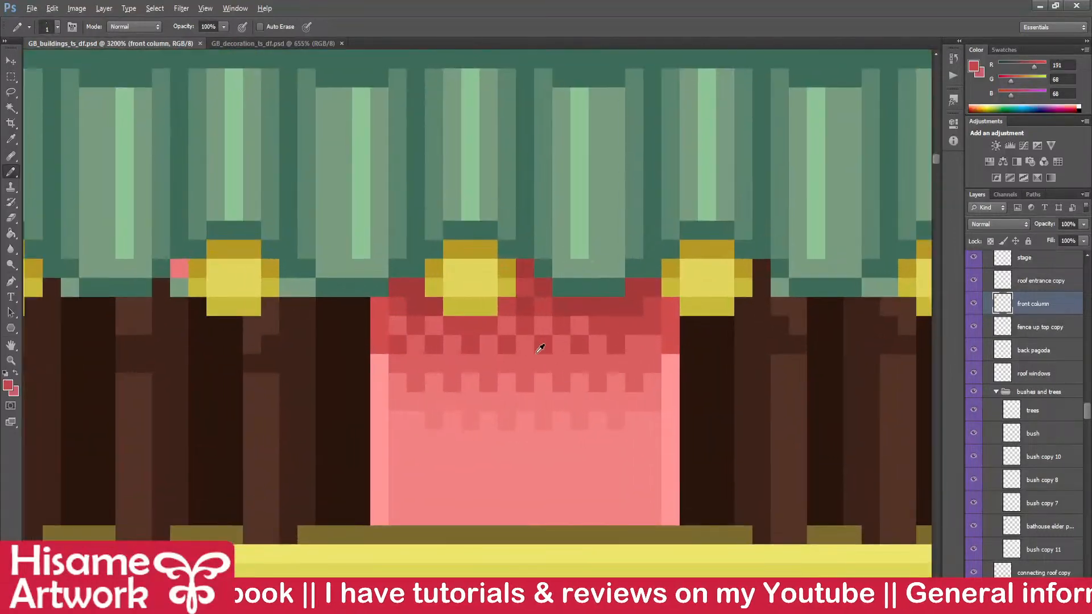
left_click(517, 292, "alt")
left_click_drag(406, 323, 603, 332)
left_click(526, 293, "alt")
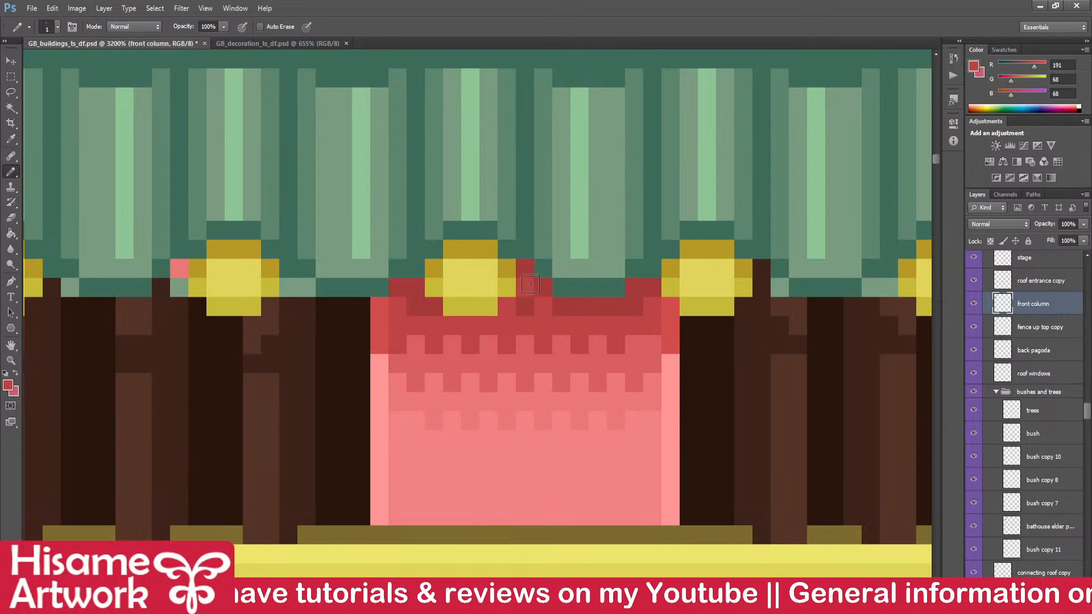
- Paint a short dark red (RGB 165, 57, 57) shadow directly beneath the gold roof ornament on the column
left_click(531, 301, "alt")
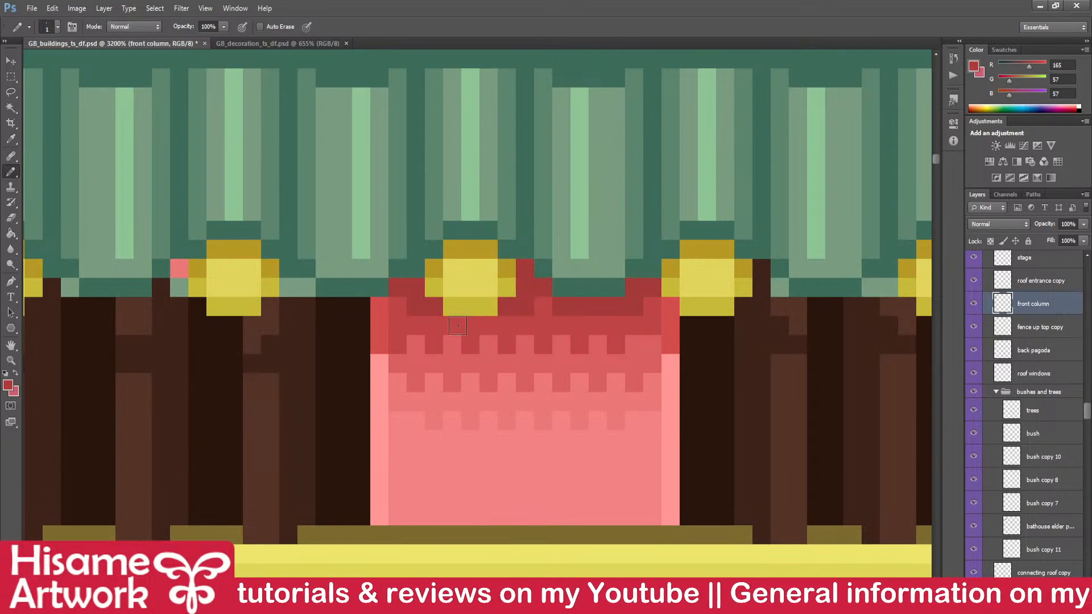
left_click_drag(455, 325, 491, 322)
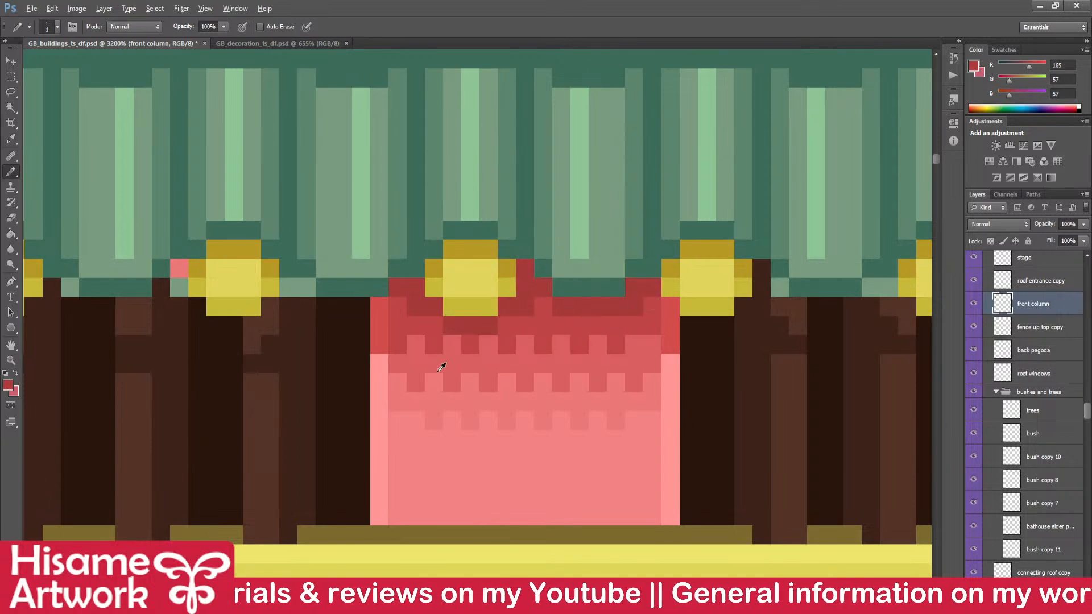
scroll(442, 367, "down", 5)
scroll(499, 366, "up", 5)
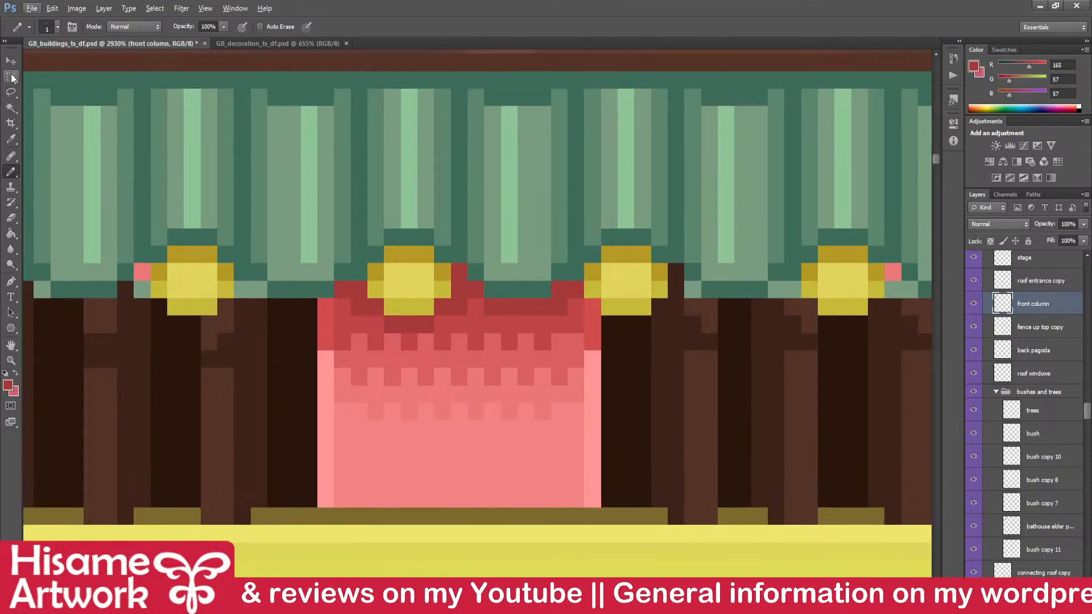
- Select the column's lower dithered shadow bands, move them up one pixel, and save the document
left_click(11, 78)
scroll(369, 399, "up", 1)
left_click_drag(338, 366, 597, 433)
left_click(11, 62)
left_click_drag(520, 381, 517, 366)
key("ctrl+s")
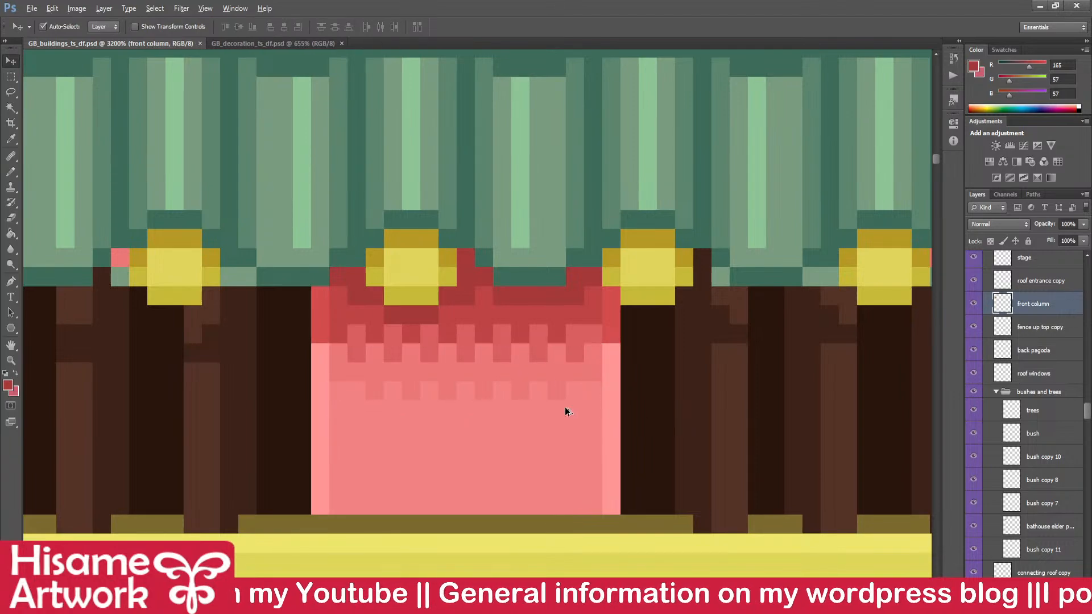
- Lighten the lowest shadow pixel on both of the column's edges with pink (RGB 236, 120, 120) and save the document
scroll(565, 408, "down", 5)
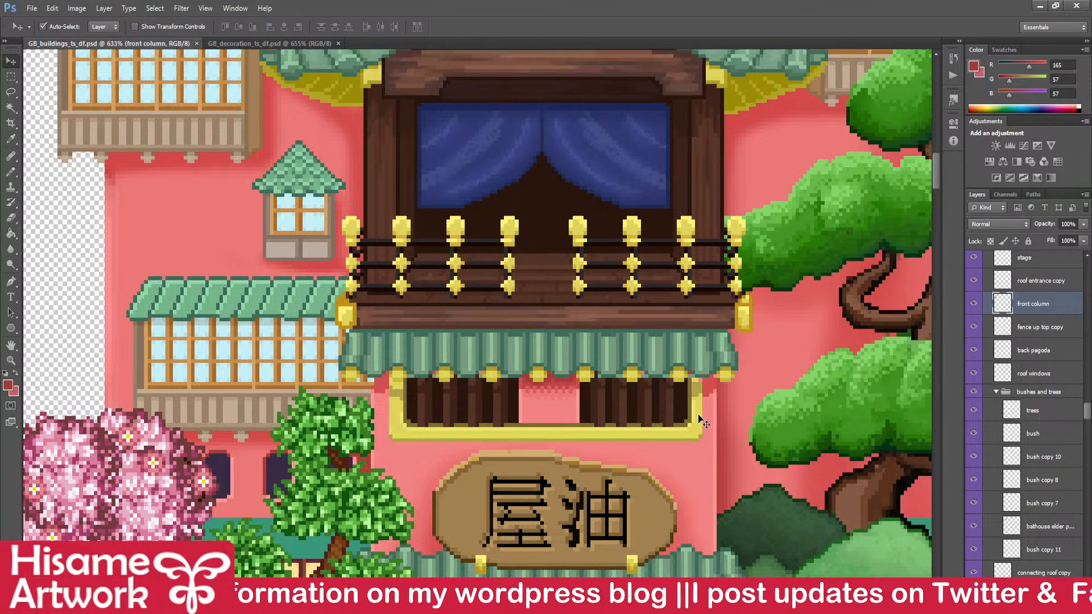
scroll(565, 407, "up", 10)
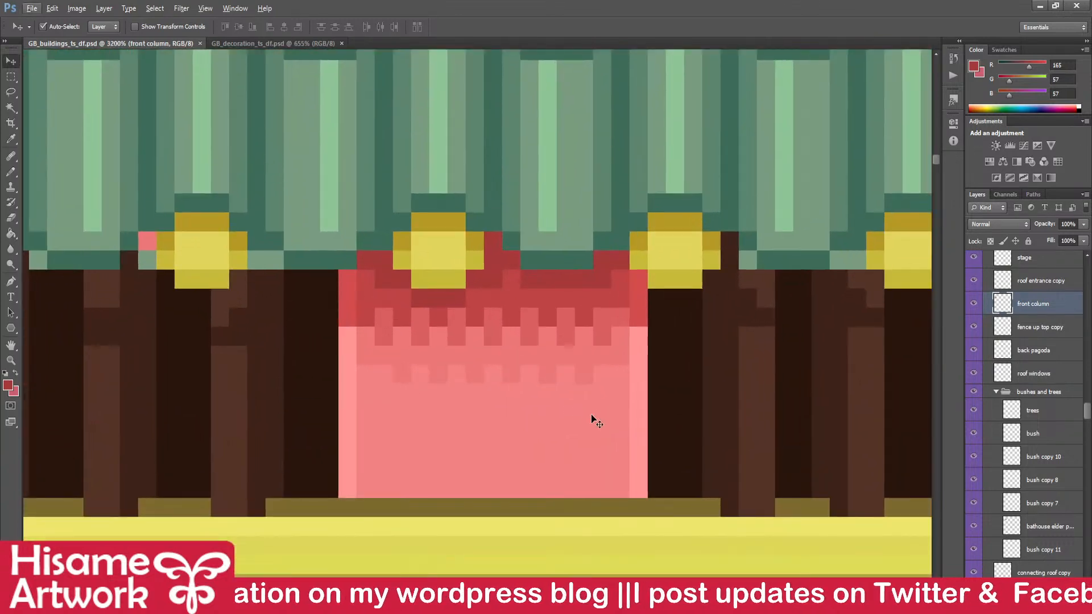
left_click_drag(592, 413, 620, 418)
left_click(10, 171)
left_click(418, 315, "alt")
left_click(551, 357)
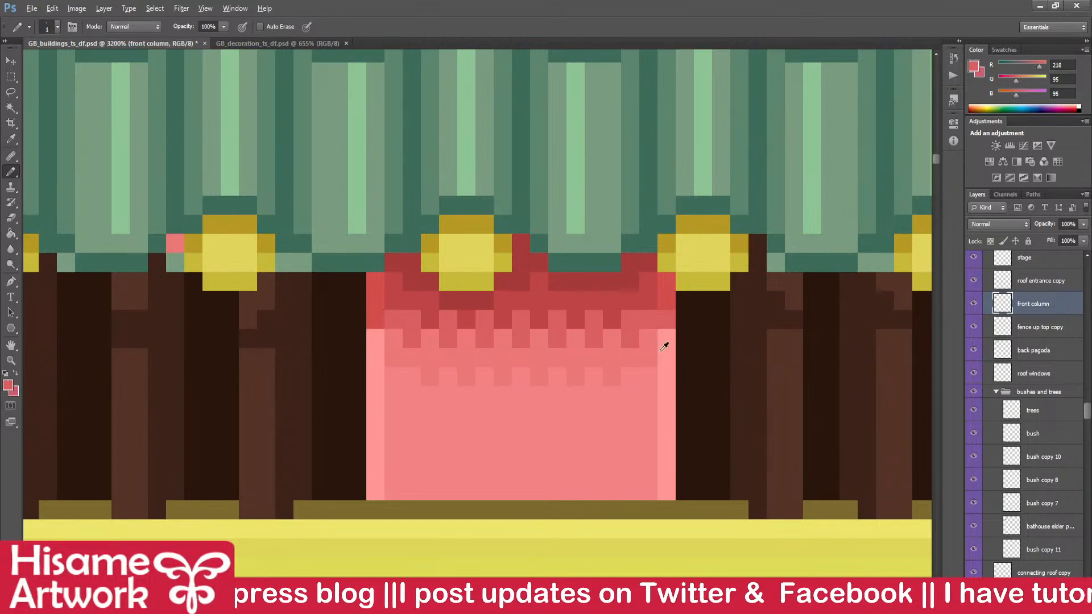
left_click(655, 371, "alt")
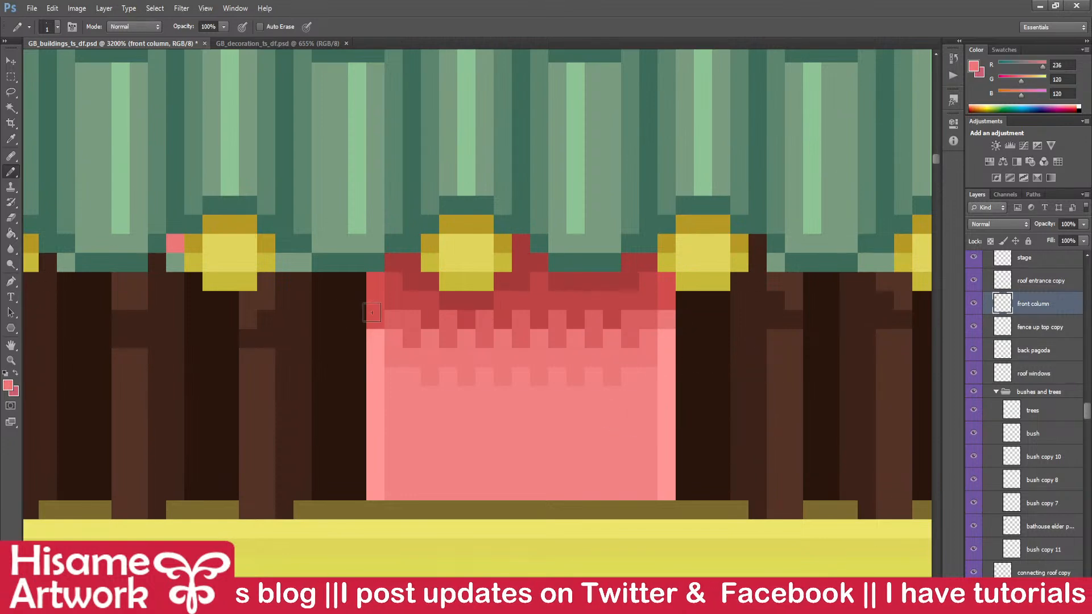
key("ctrl+s")
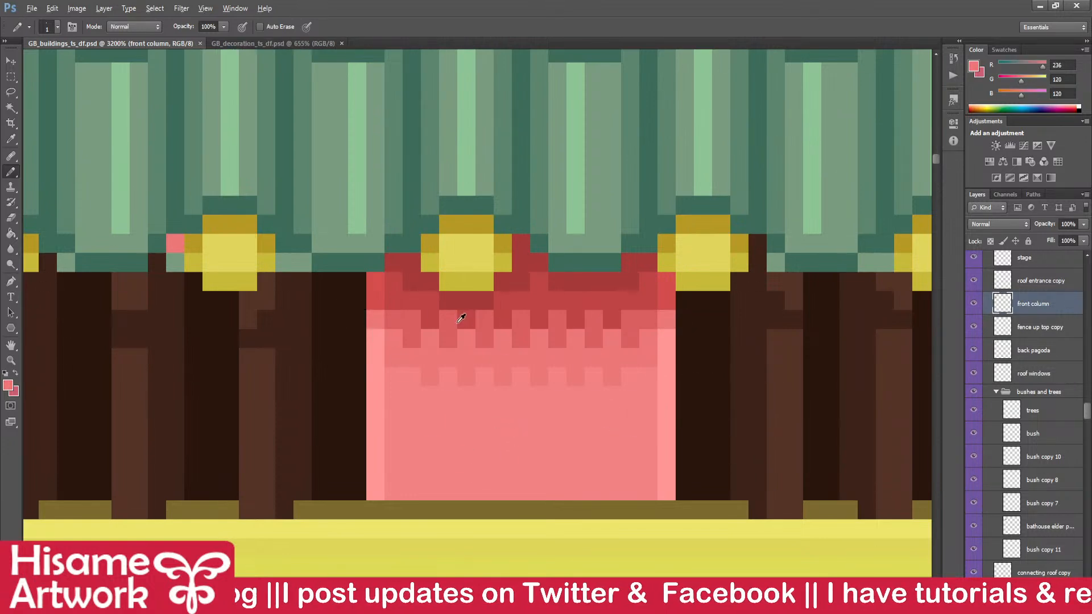
- Fill the gaps in the dither row below the dark shadow with red (RGB 191, 68, 68) and save
left_click(447, 301, "alt")
left_click_drag(427, 319, 643, 309)
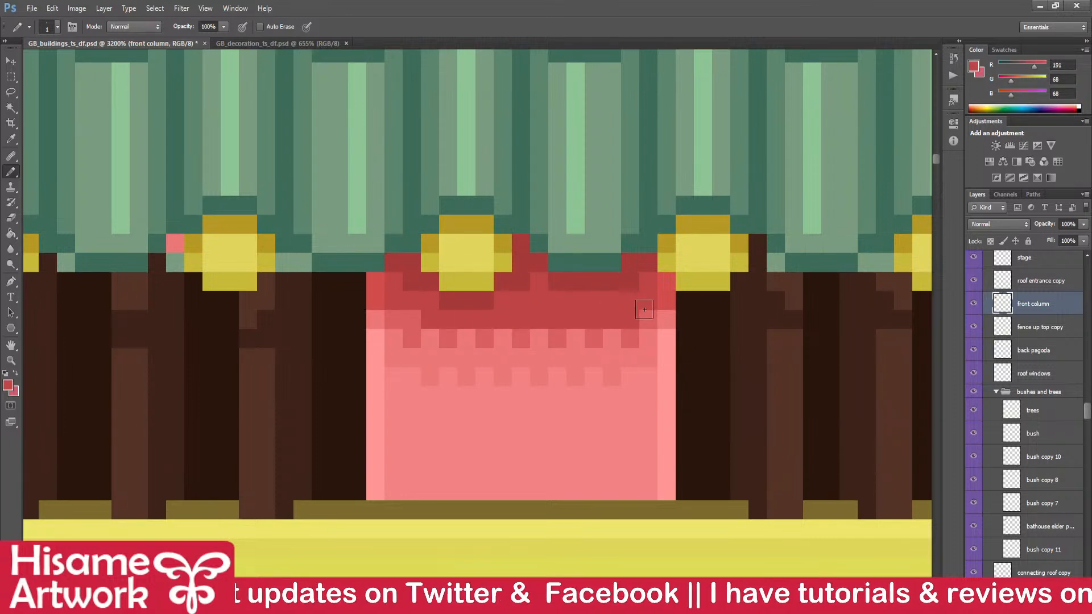
key("ctrl+s")
- Restore alternating lighter dither pixels (RGB 218, 95, 95) in the right half of the column's filled row and save
left_click(553, 333, "alt")
left_click(538, 319)
left_click(574, 321)
left_click(612, 320)
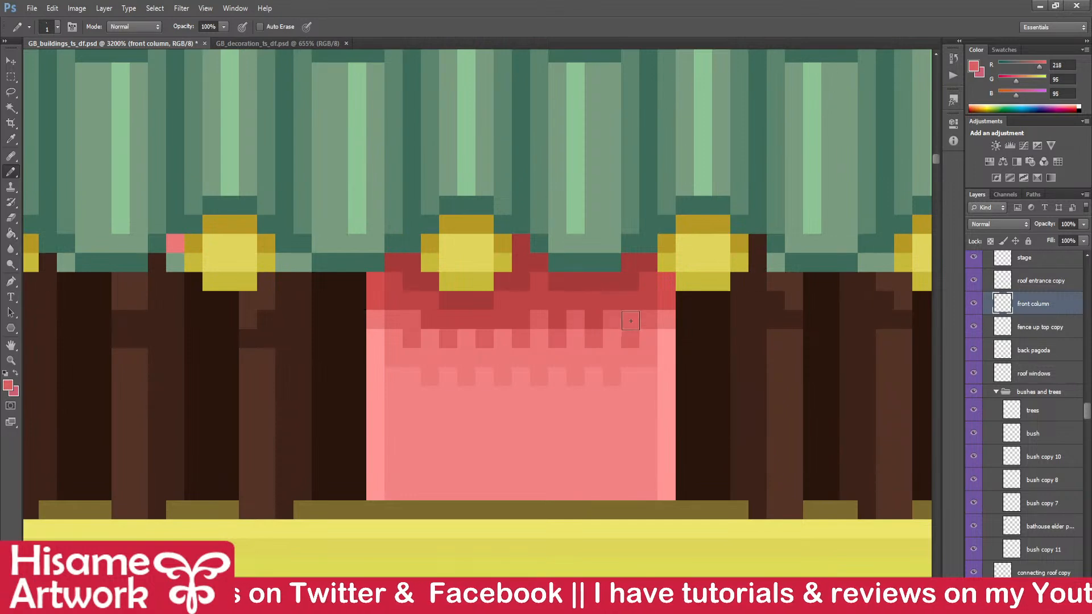
left_click(630, 320)
key("ctrl+s")
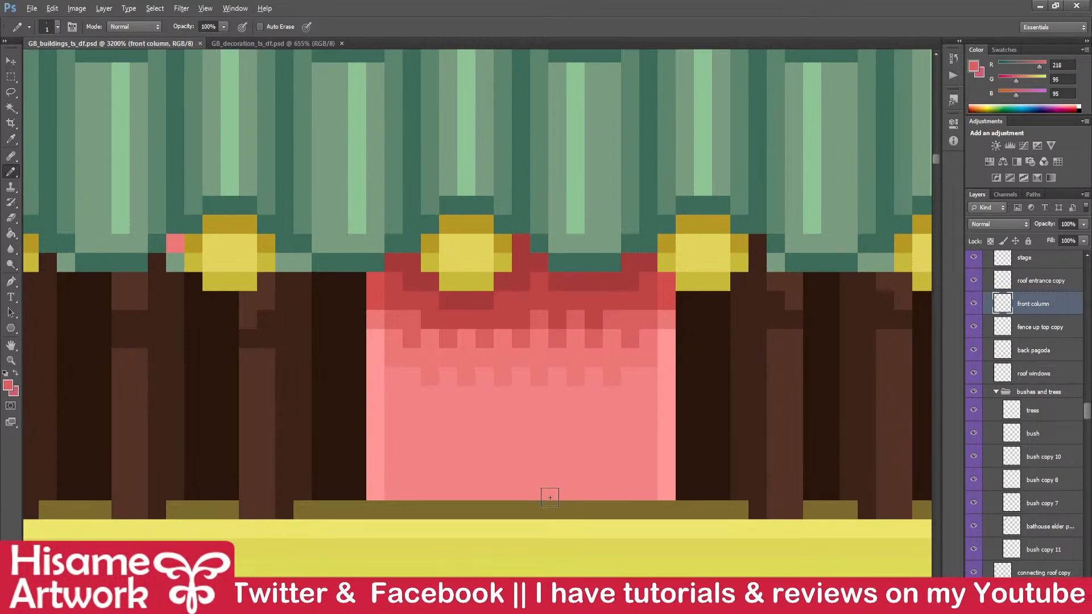
- Cover the stray light pink pixels beside the yellow frame's upper-right corner with shadow red (RGB 212, 78, 78)
scroll(556, 460, "down", 5)
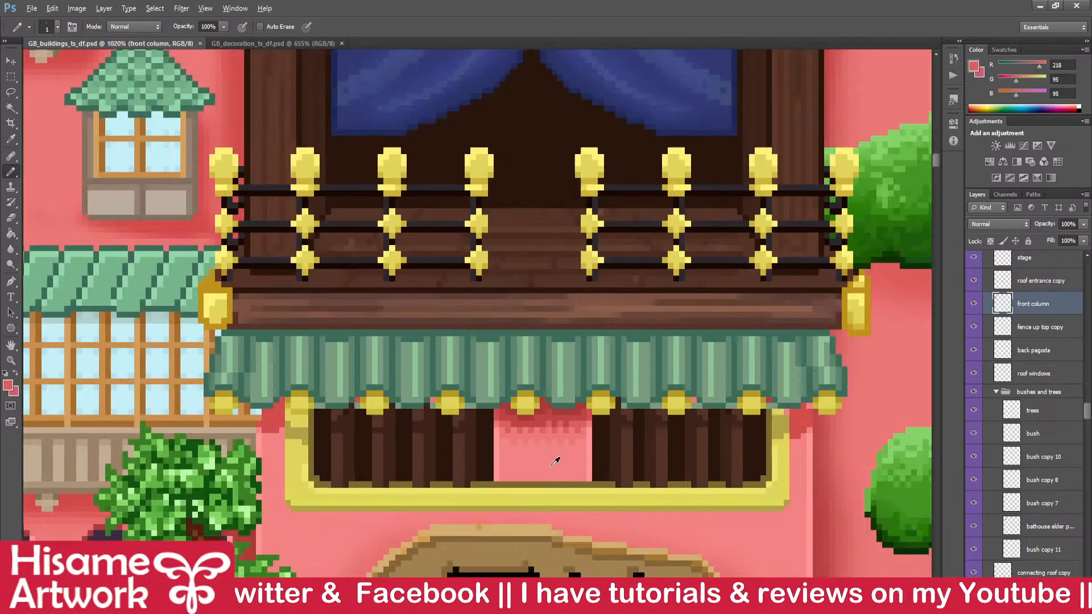
left_click(12, 59)
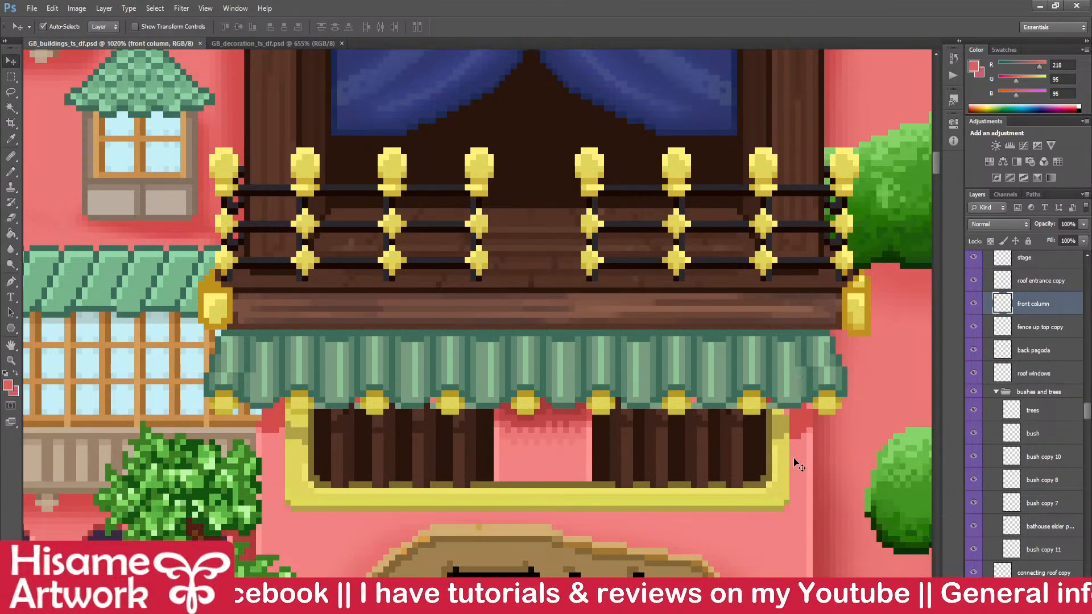
scroll(802, 455, "up", 5)
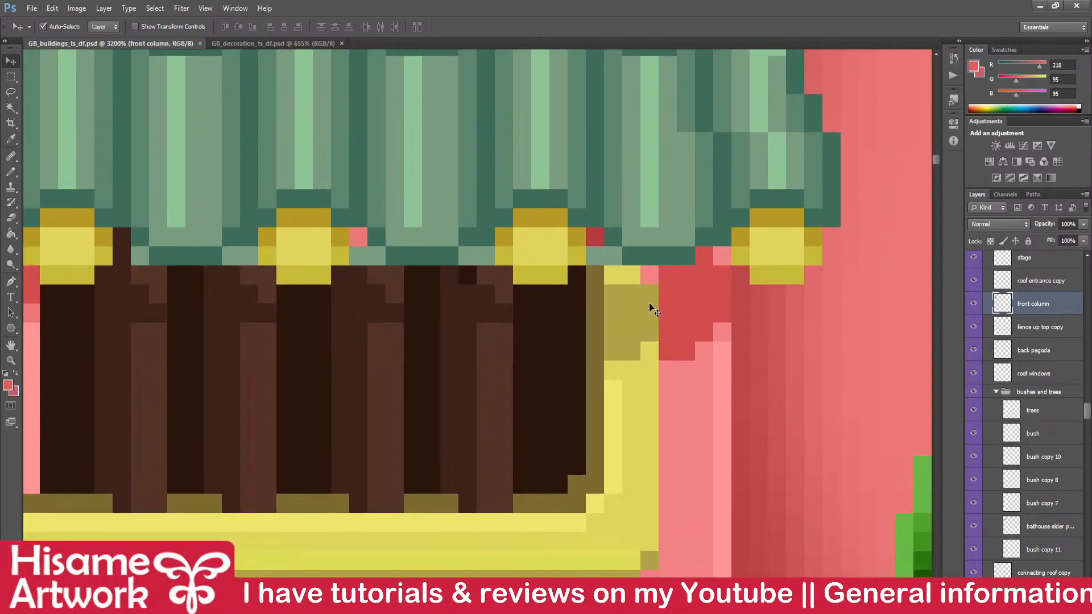
left_click(10, 171)
left_click(663, 293, "alt")
left_click(649, 274)
left_click(722, 253)
- Nudge the whole front column layer up two pixels beneath the green roof and save the document
scroll(680, 329, "down", 5)
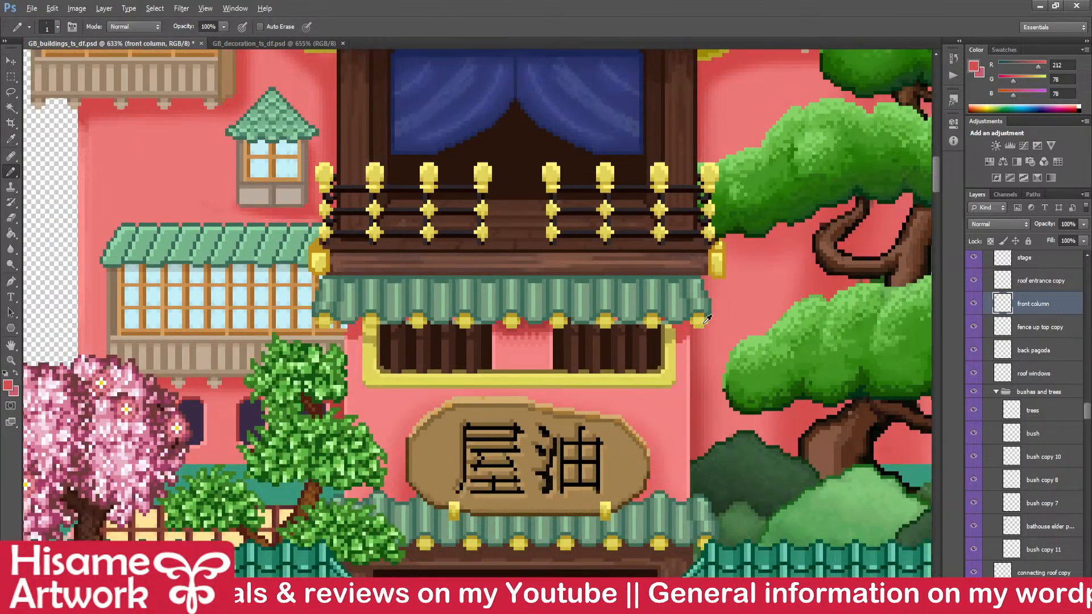
scroll(707, 319, "up", 2)
key("v")
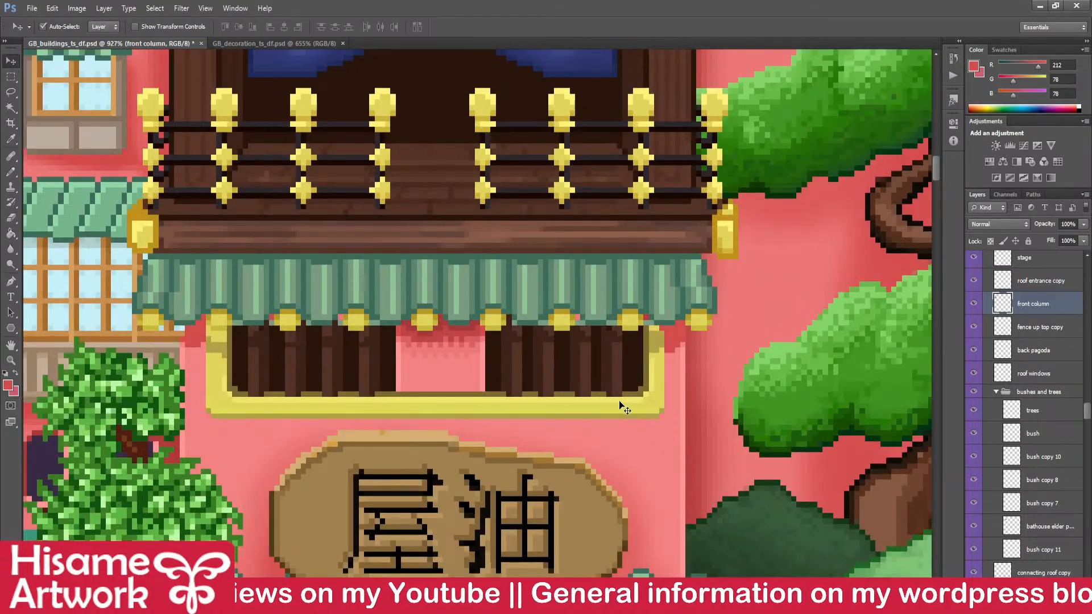
key("Up")
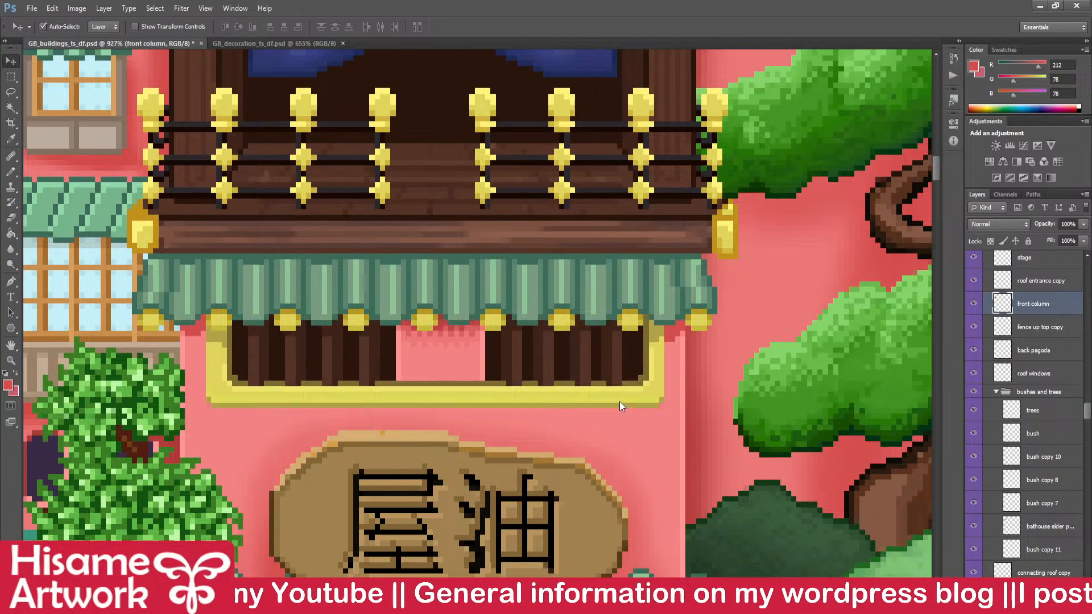
key("Up")
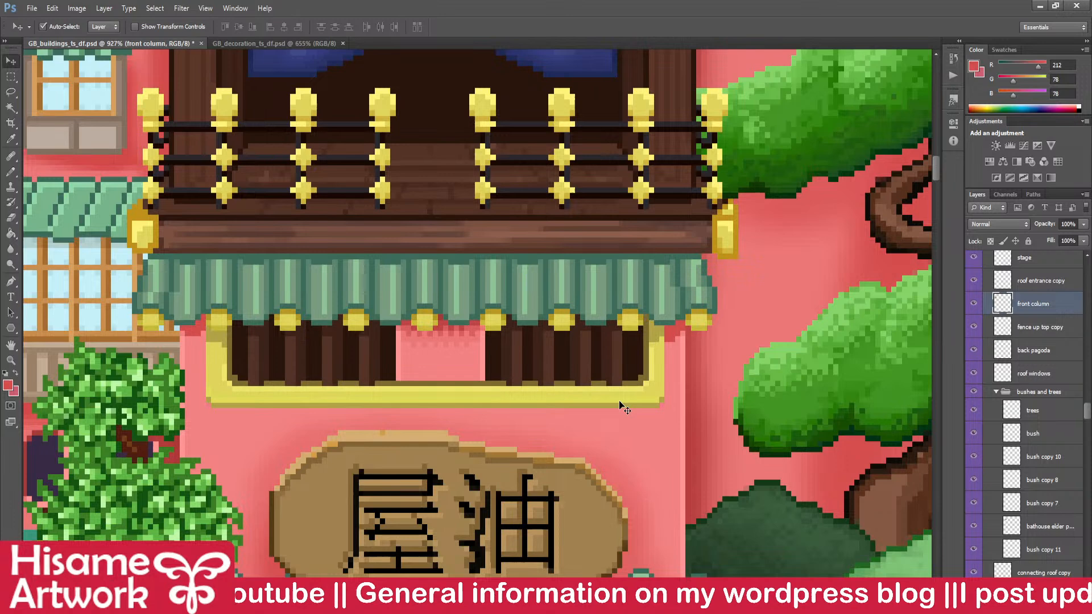
key("Up")
key("Down")
key("Down")
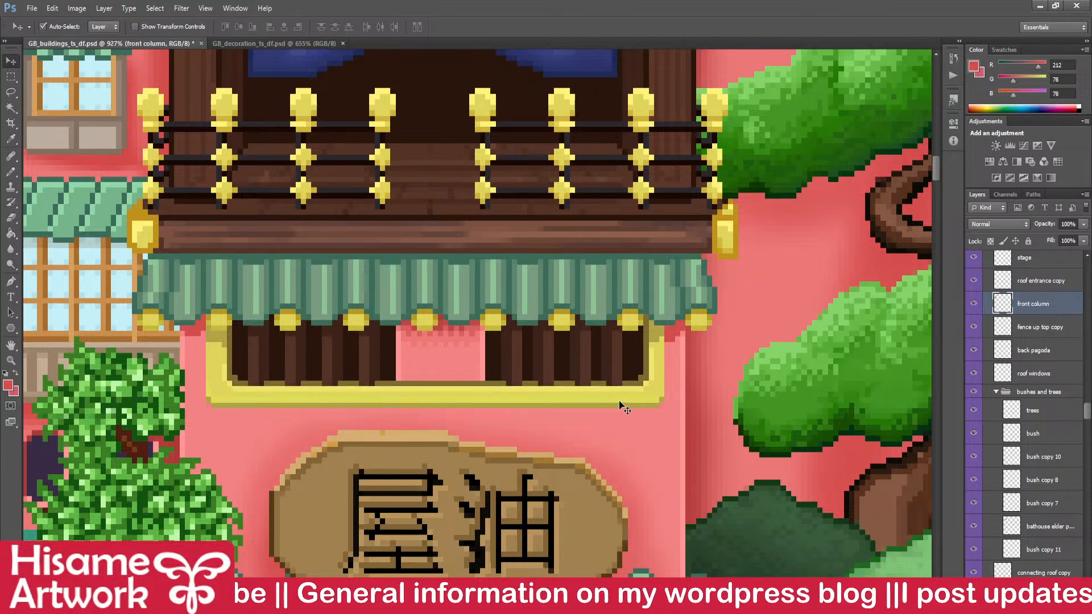
key("Down")
key("Up")
key("Up")
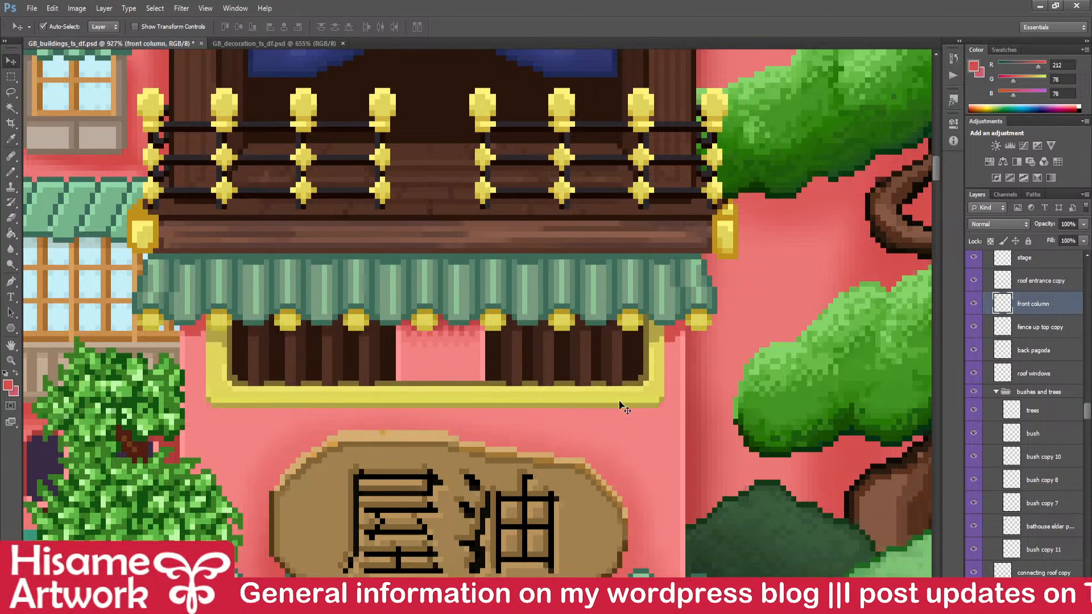
key("Up")
key("Down")
key("Down")
key("Down")
key("Up")
key("Up")
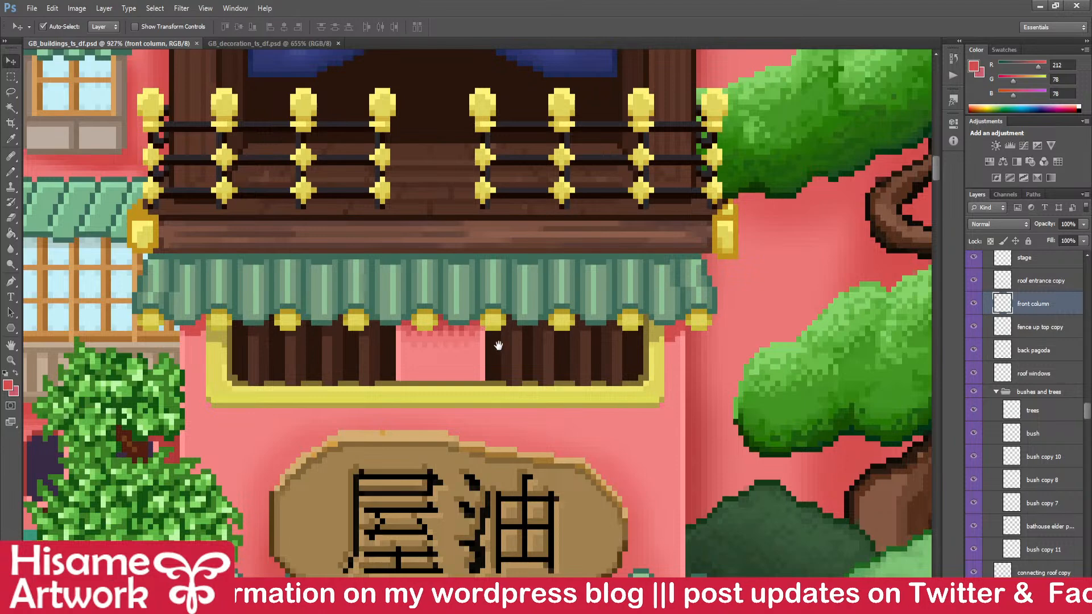
- Select the pink column above the yellow frame, shift its shading down two pixels with Free Transform, apply it, and save
left_click_drag(498, 346, 599, 401)
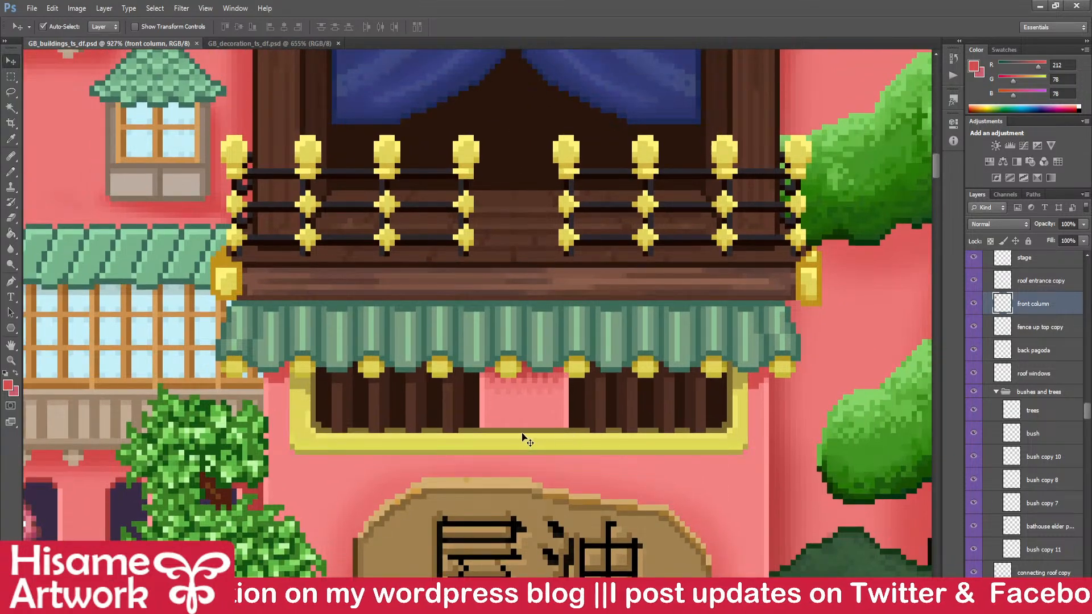
left_click_drag(575, 443, 500, 458)
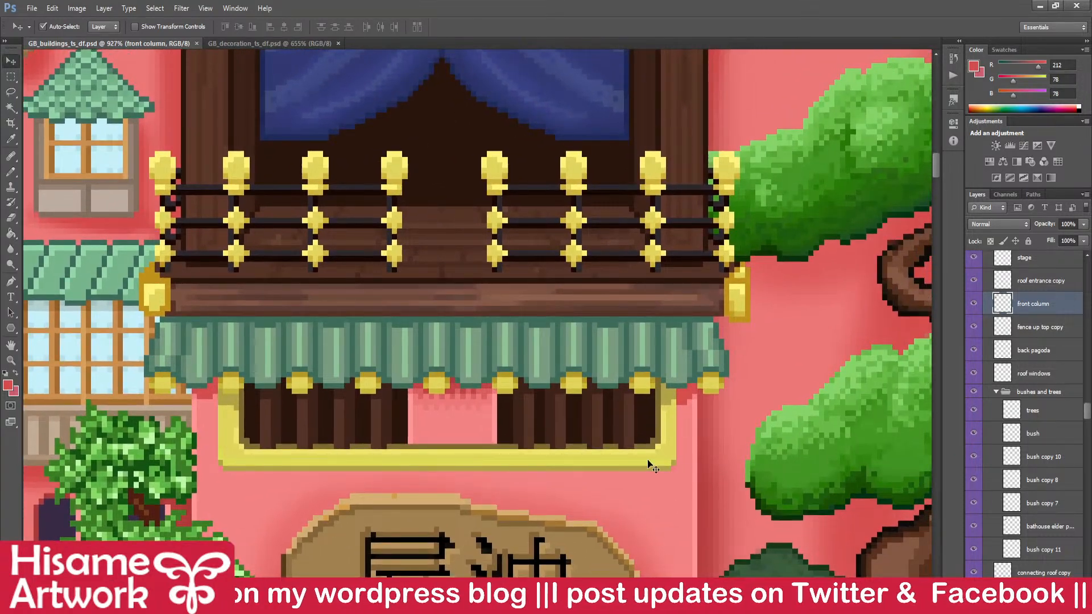
scroll(411, 441, "up", 5)
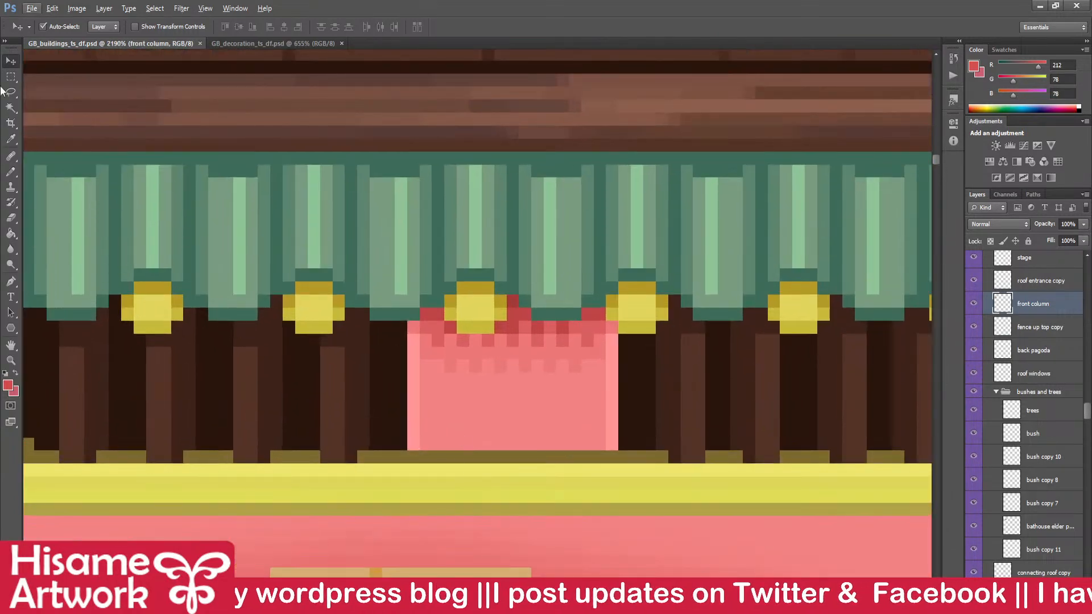
left_click(9, 78)
left_click_drag(670, 405, 608, 402)
left_click_drag(388, 259, 399, 416, "alt")
key("ctrl+t")
key("Down")
key("Down")
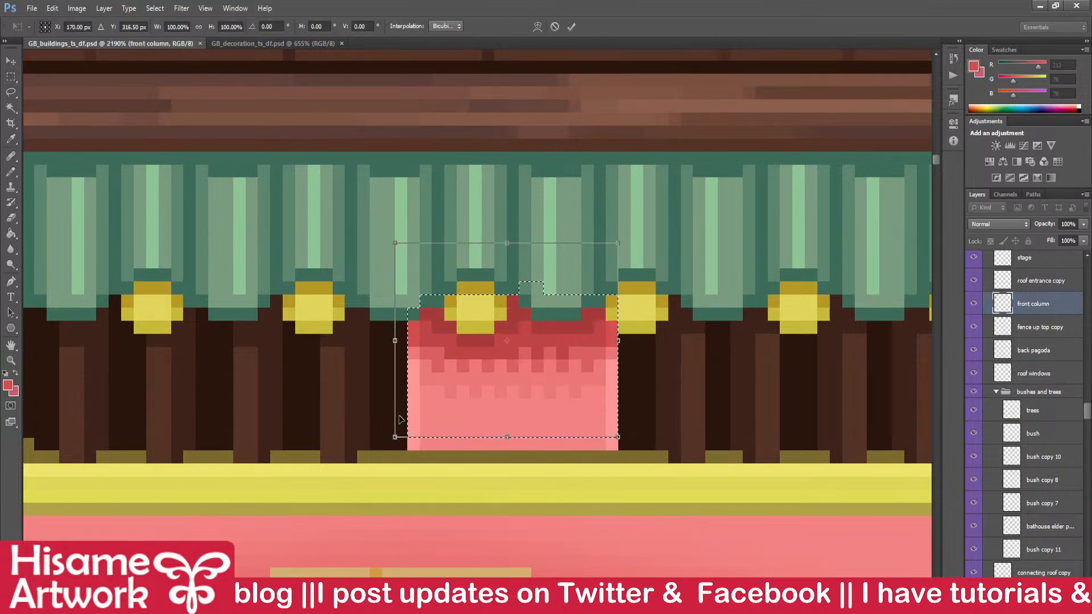
key("Return")
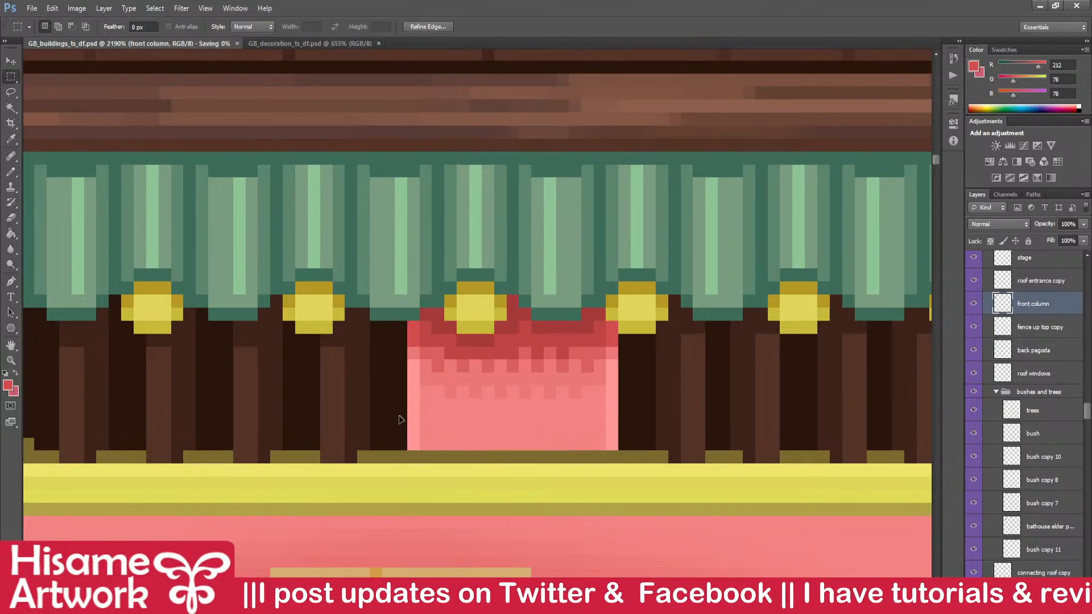
scroll(479, 419, "down", 5)
scroll(478, 419, "down", 3)
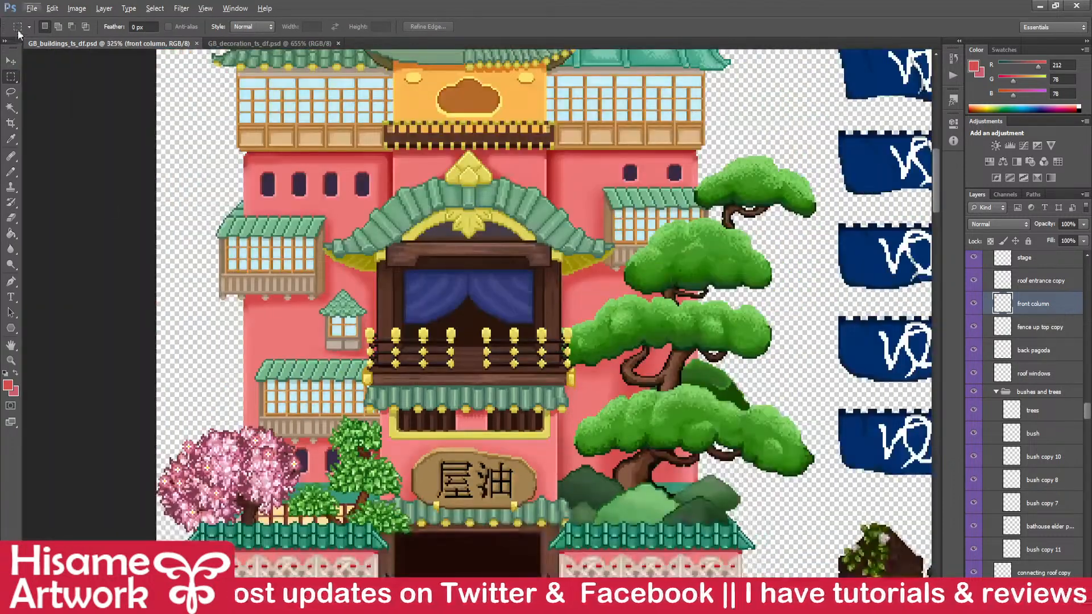
- Paint over the lowest row of dither pixels on the pink column above the yellow frame with base pink (RGB 243, 131, 131)
left_click(9, 58)
left_click_drag(551, 453, 544, 357)
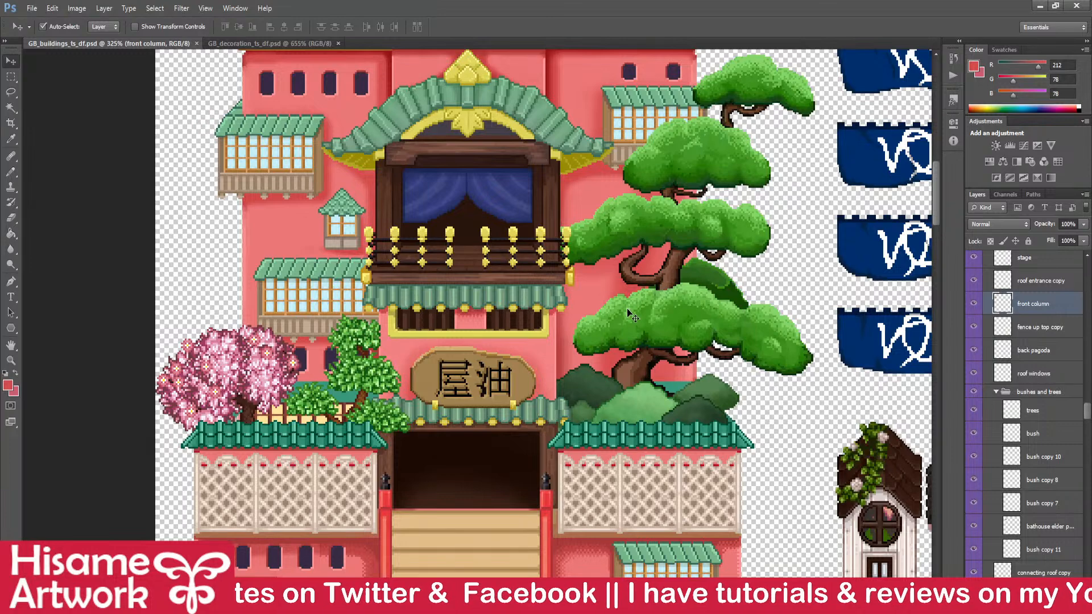
scroll(535, 310, "up", 10)
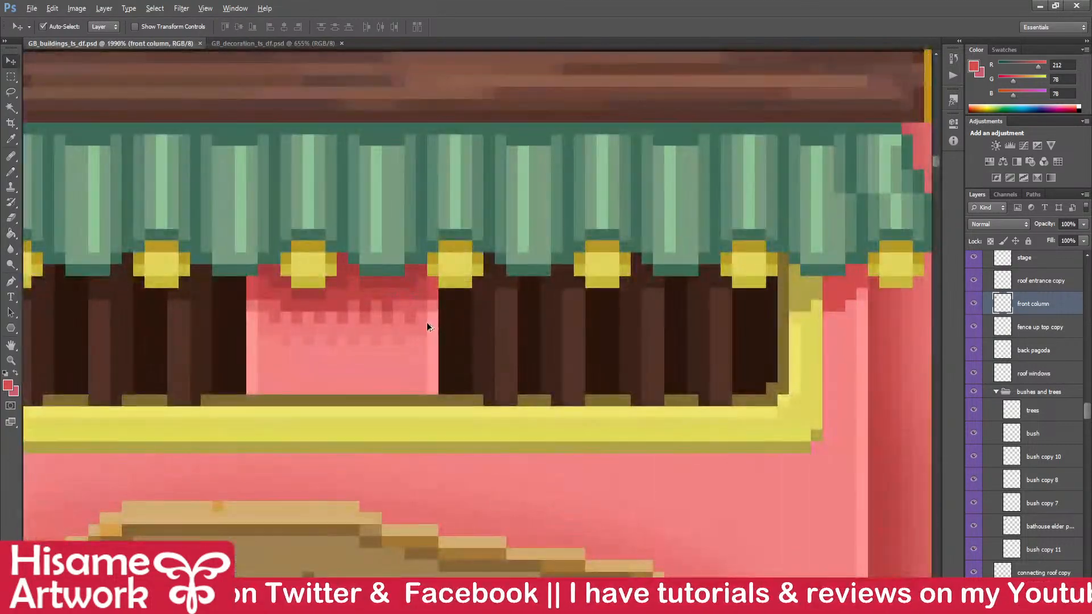
key("b")
left_click(292, 364, "alt")
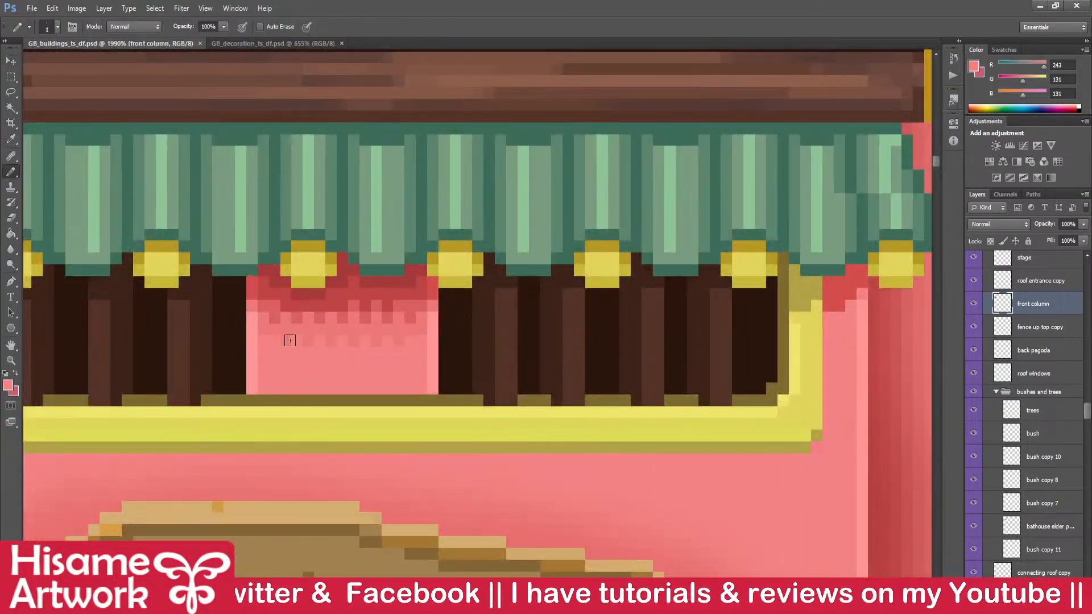
scroll(367, 346, "down", 5)
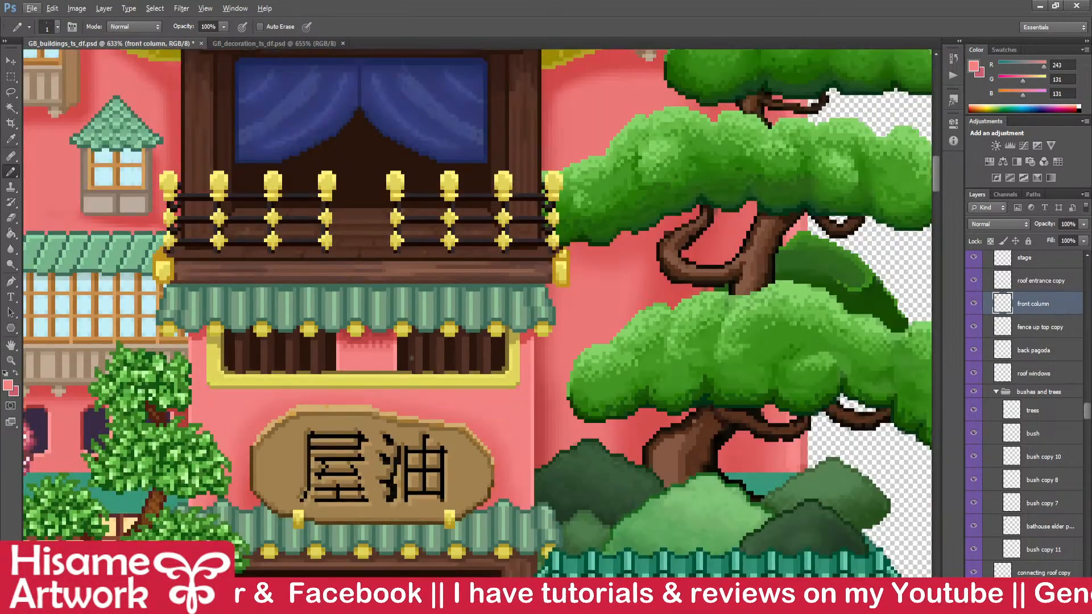
- Fill the gaps in the column's remaining toothed dither row with medium red (RGB 218, 95, 95) to form a solid band
scroll(414, 363, "up", 8)
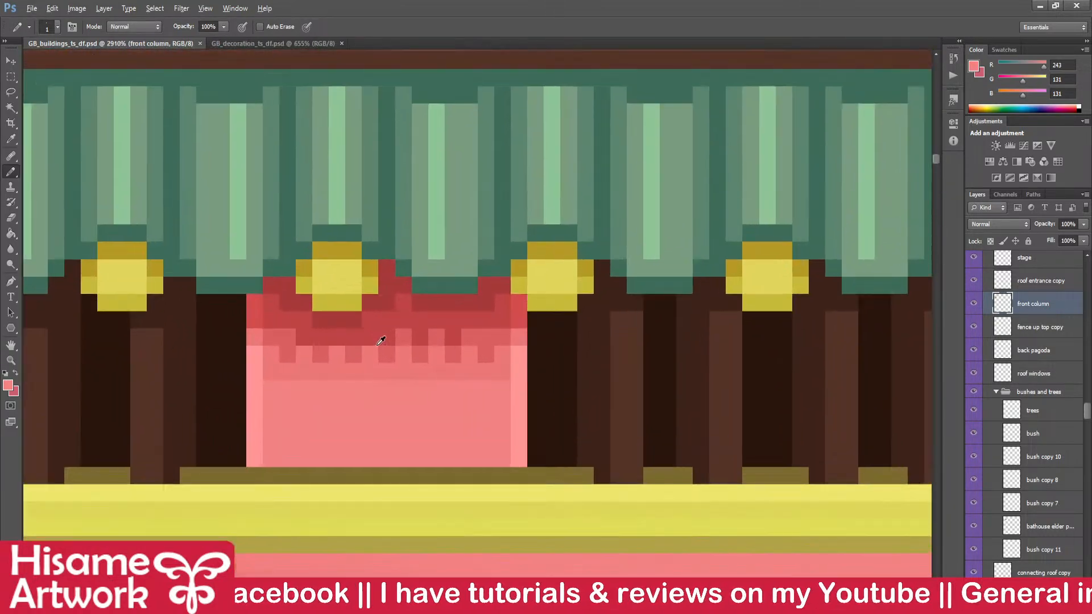
left_click(361, 346, "alt")
left_click_drag(304, 353, 473, 350)
scroll(436, 323, "down", 8)
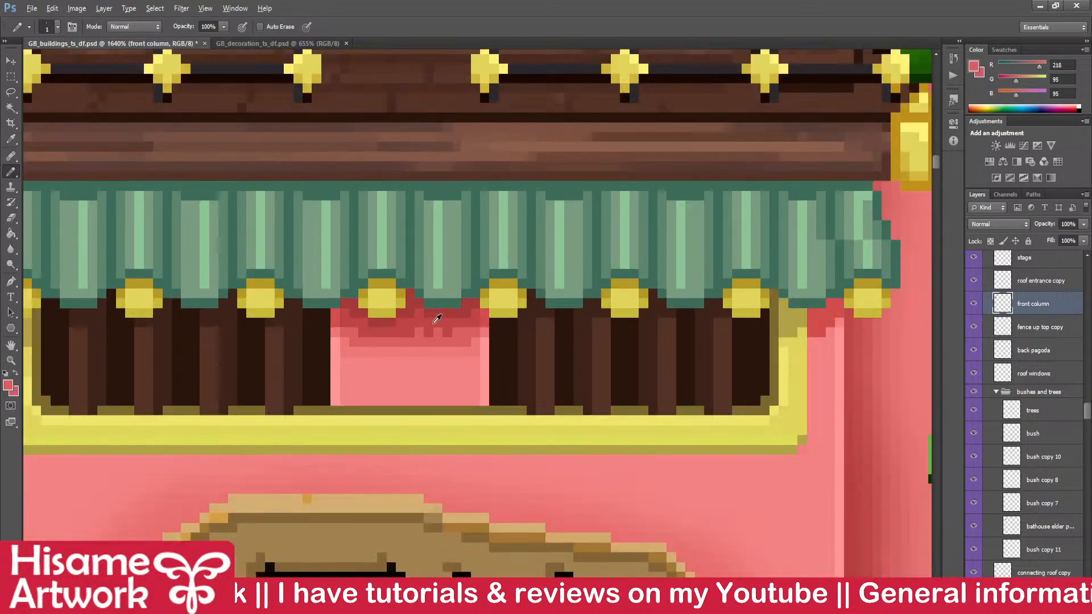
scroll(437, 319, "up", 4)
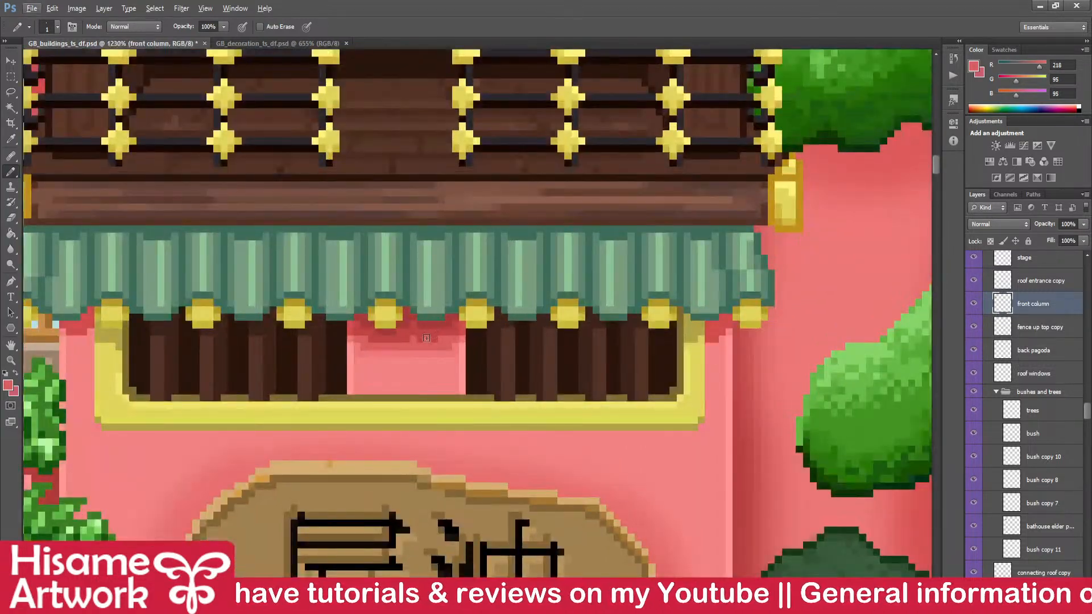
- Fill the gaps in the column's upper shadow row with dark red (RGB 191, 68, 68), leaving one lighter central pixel (RGB 218, 95, 95), and save
left_click(429, 339, "alt")
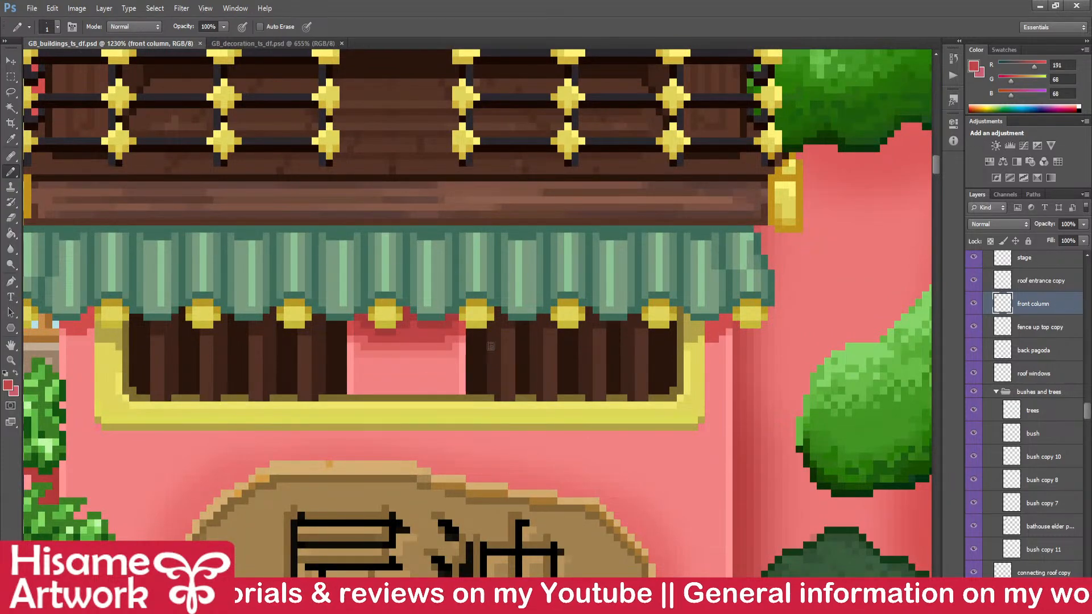
scroll(432, 336, "up", 1)
scroll(429, 335, "up", 3)
left_click(408, 353, "alt")
left_click(400, 345)
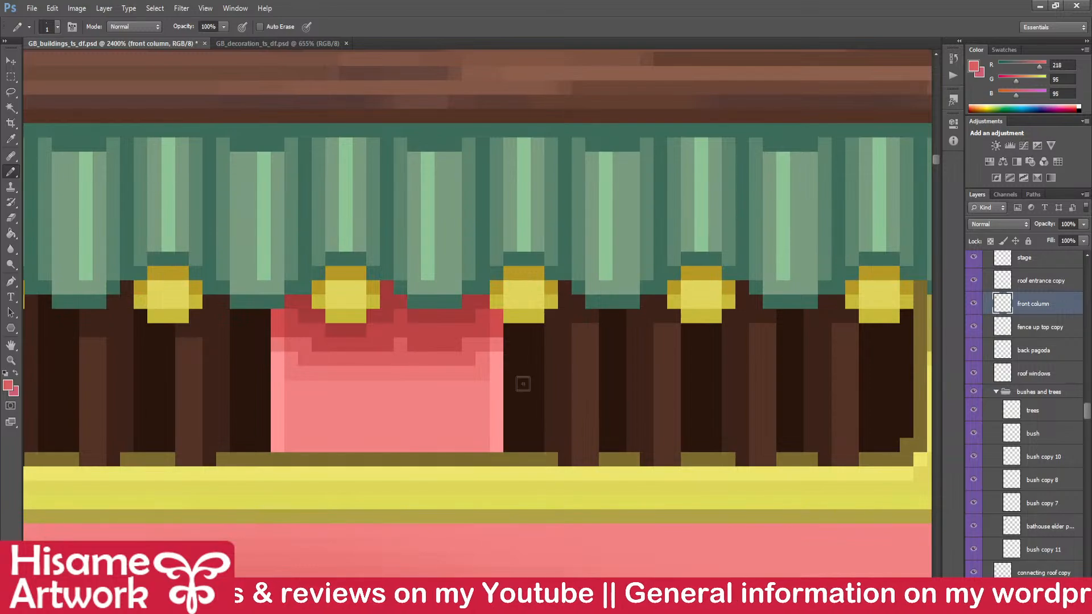
scroll(309, 320, "down", 4)
scroll(312, 316, "down", 4)
scroll(586, 310, "down", 3)
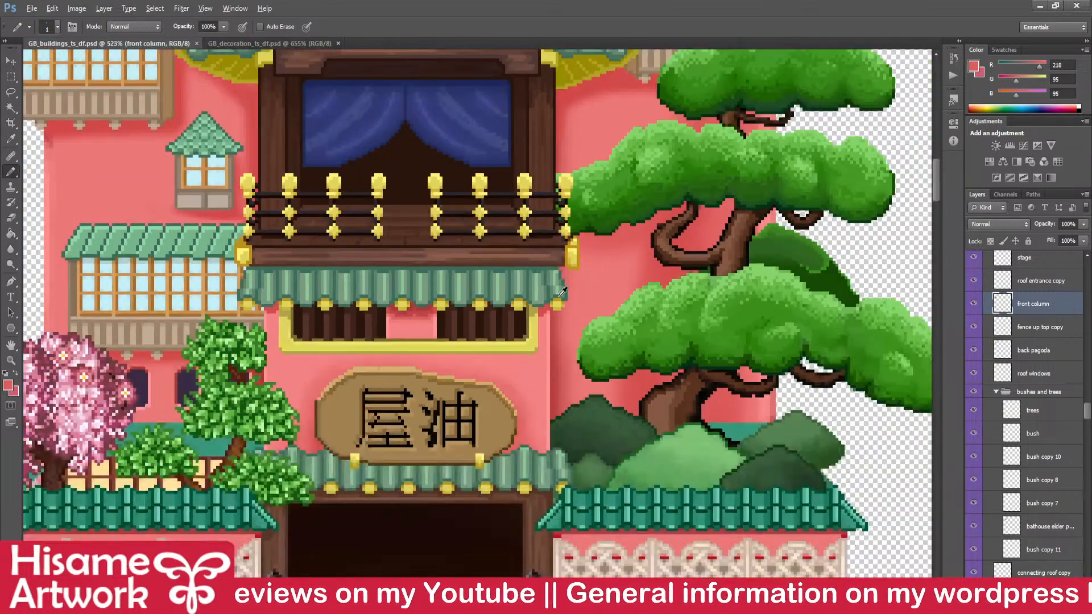
scroll(604, 322, "down", 2)
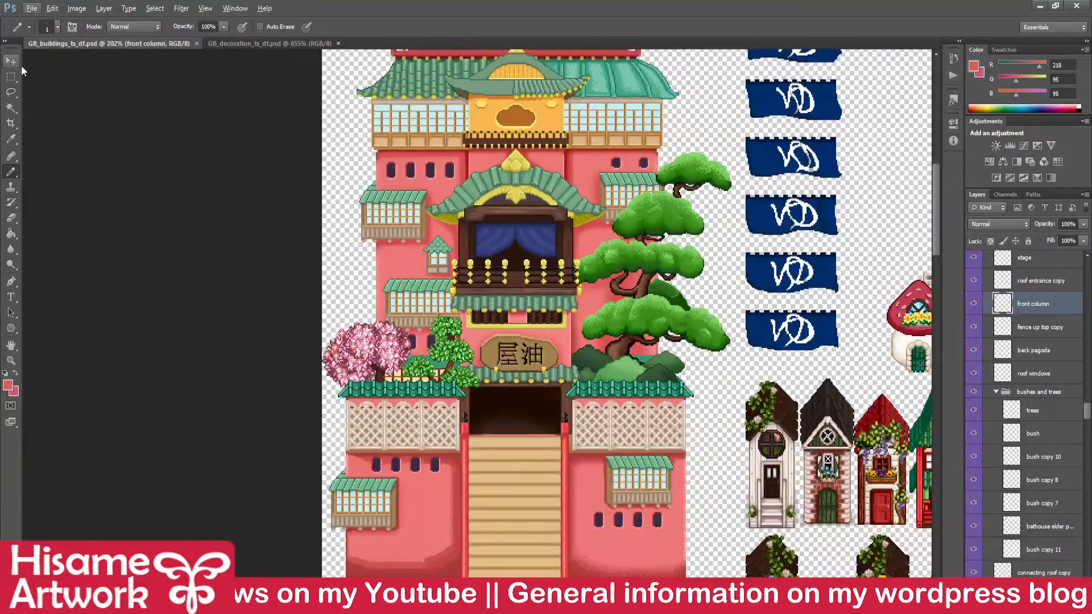
- Cover the faint lowest shadow band on the column with base pink (RGB 243, 131, 131) and save the document
scroll(469, 287, "up", 2)
scroll(561, 341, "up", 10)
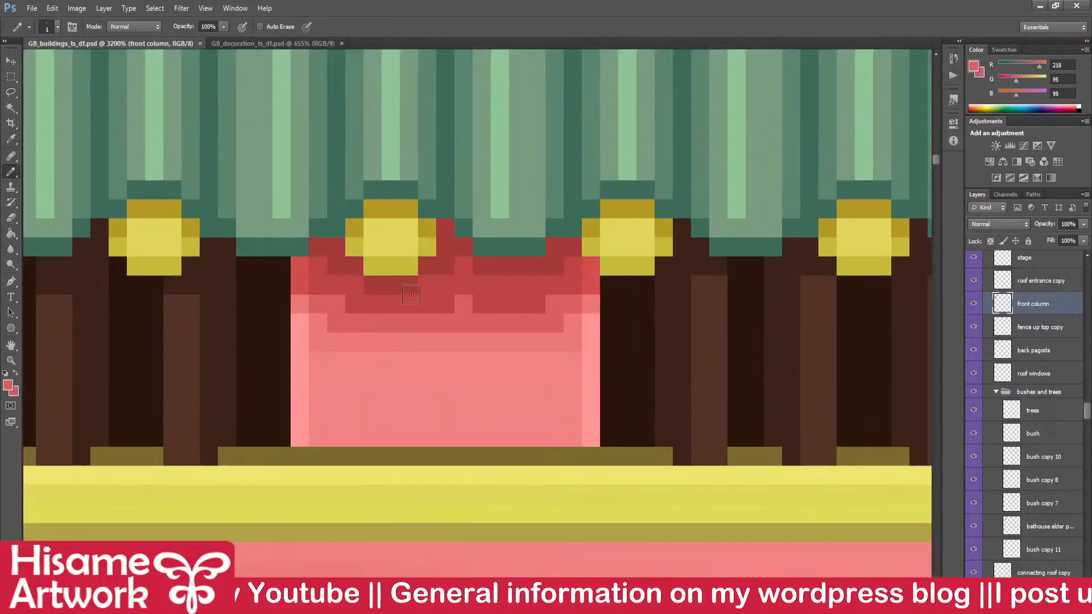
left_click(336, 303)
left_click(322, 395, "alt")
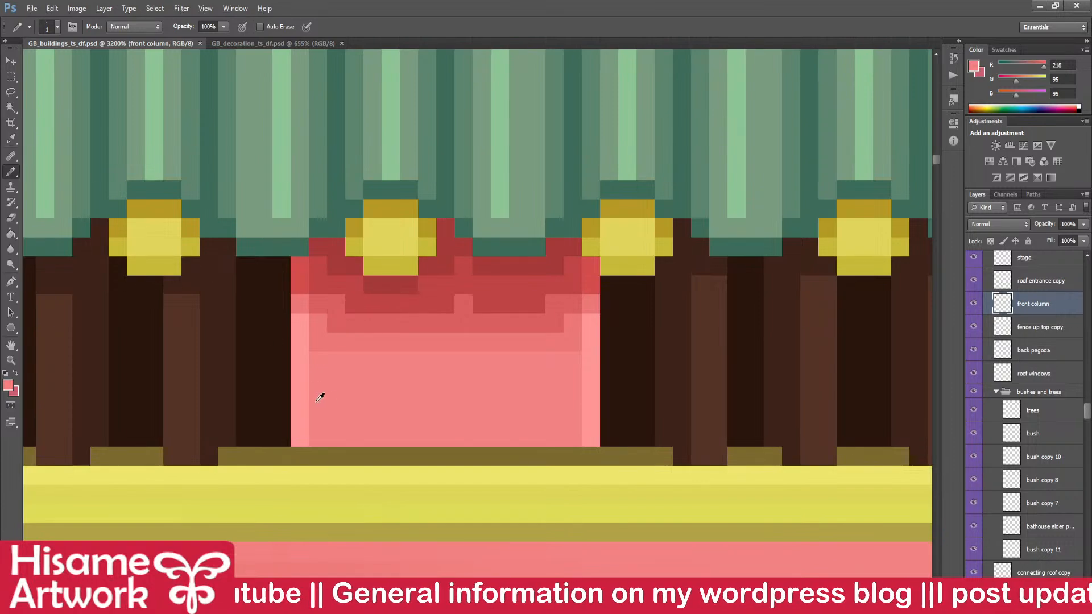
left_click_drag(333, 342, 560, 342)
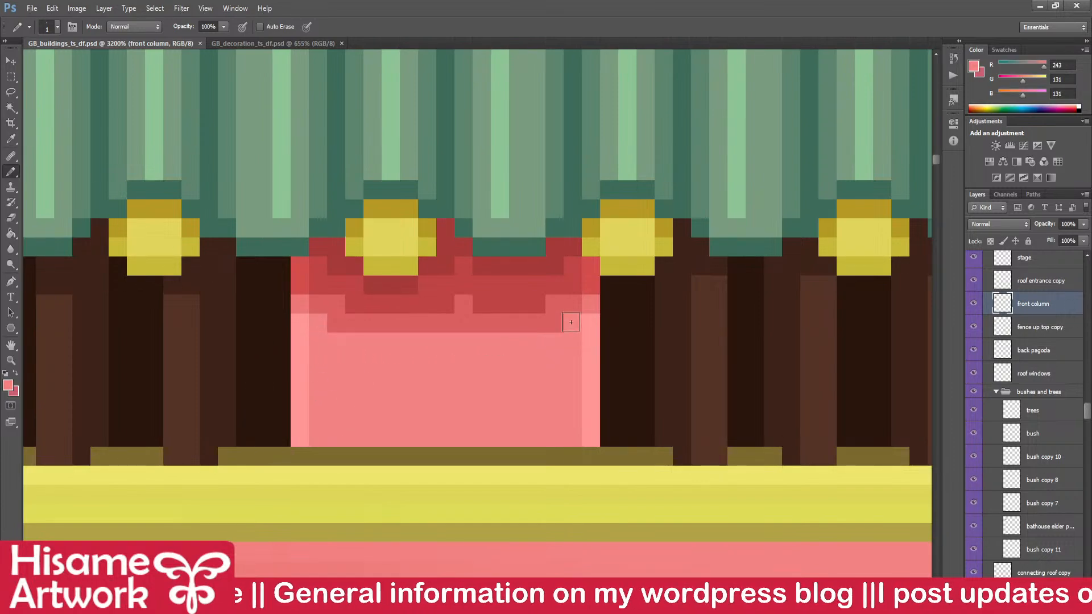
scroll(534, 387, "down", 3)
scroll(534, 387, "down", 6)
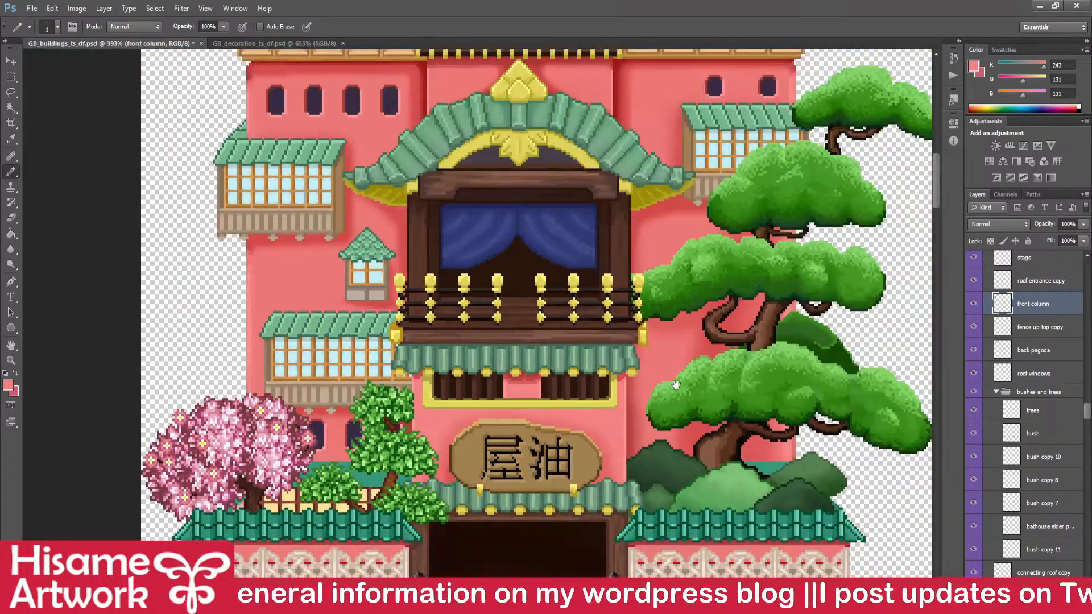
key("v")
key("ctrl+s")
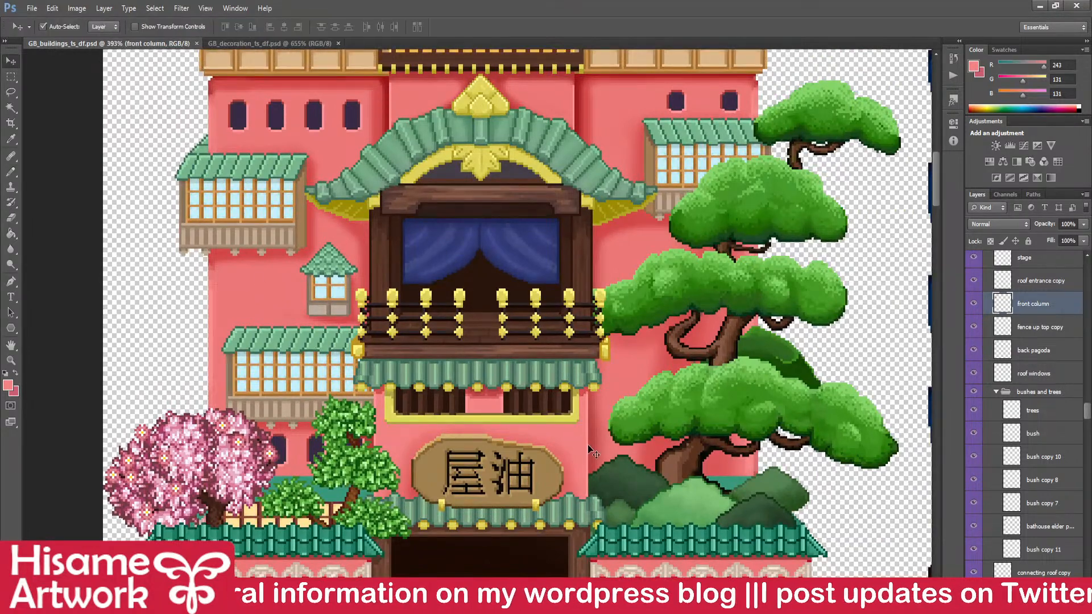
- Examine the column's shading and the surrounding balcony, roofs and walls, both close up and from a distance
scroll(519, 432, "up", 7)
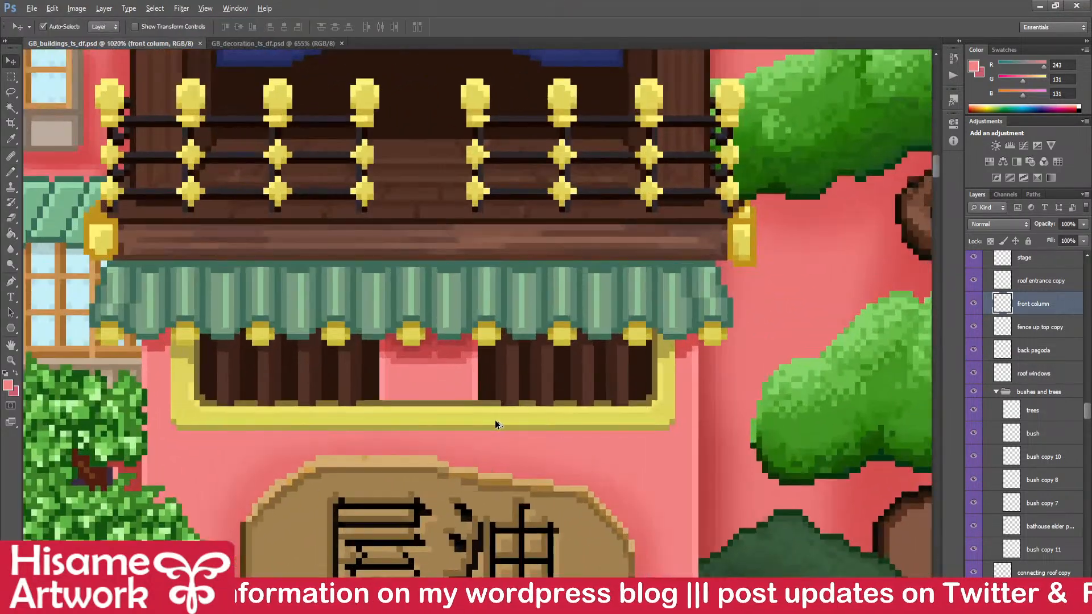
scroll(497, 422, "down", 2)
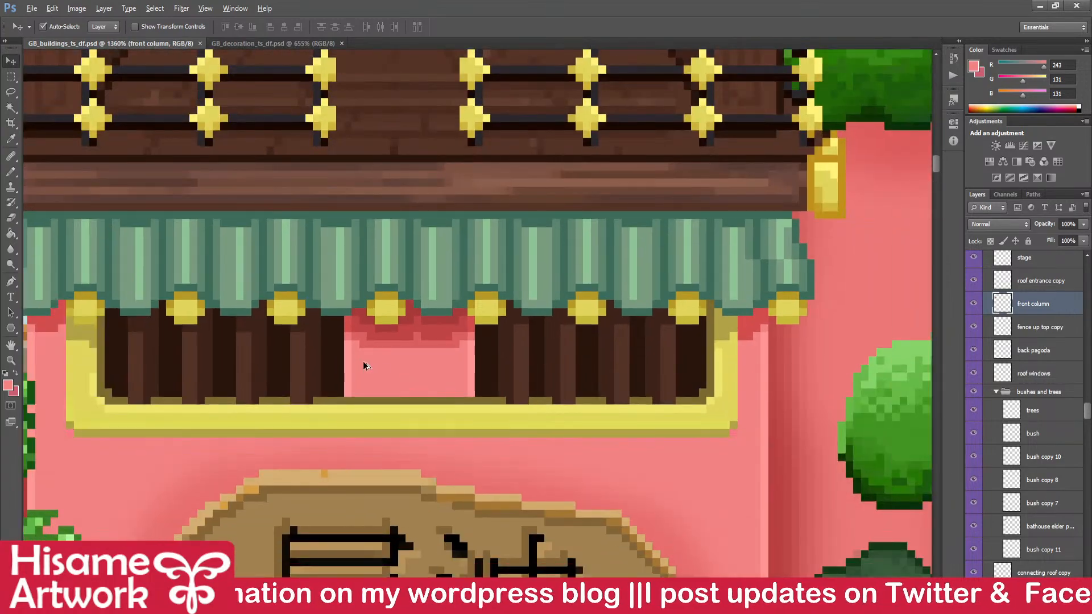
scroll(472, 395, "down", 6)
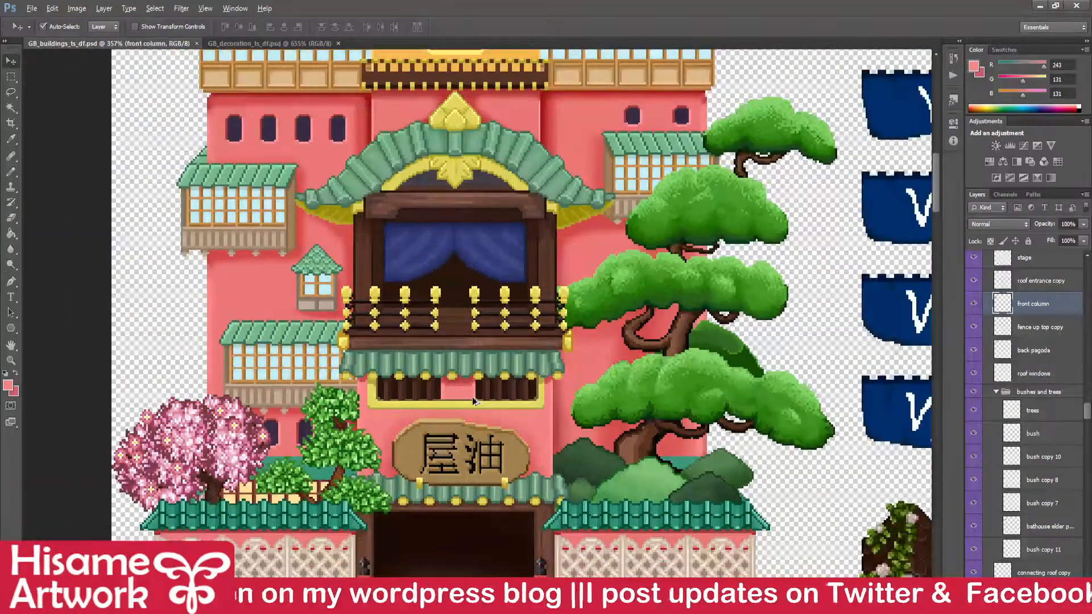
left_click_drag(530, 426, 559, 370)
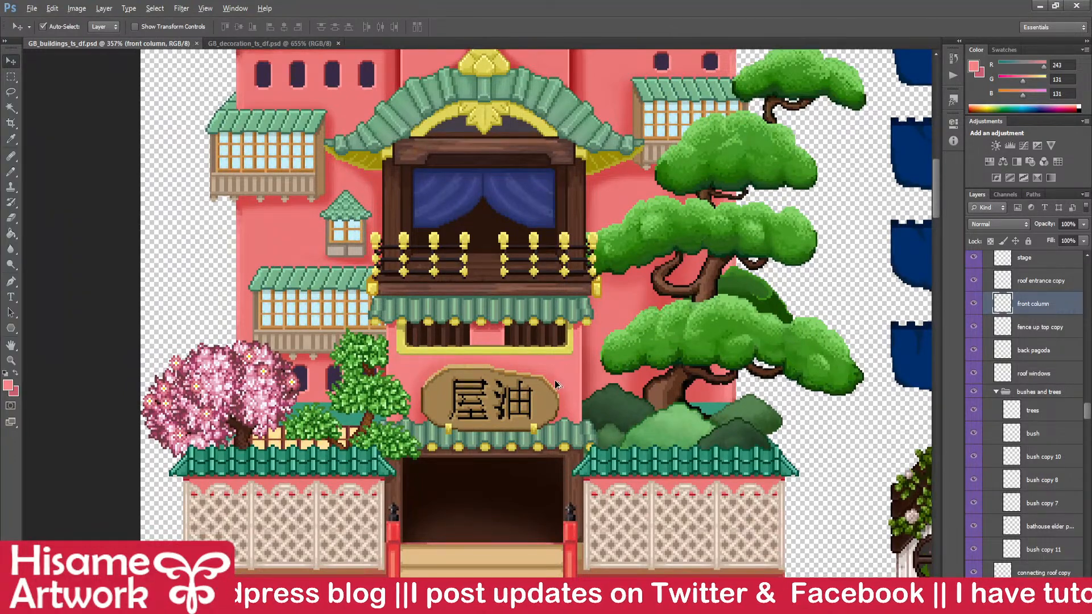
scroll(558, 371, "up", 2)
left_click_drag(634, 312, 603, 439)
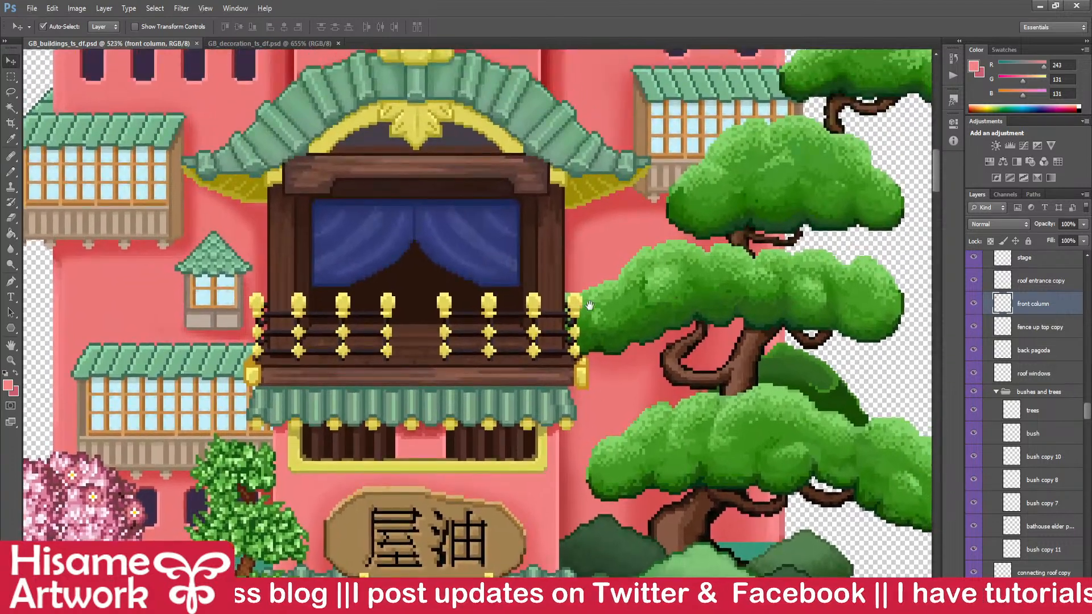
left_click_drag(634, 126, 644, 76)
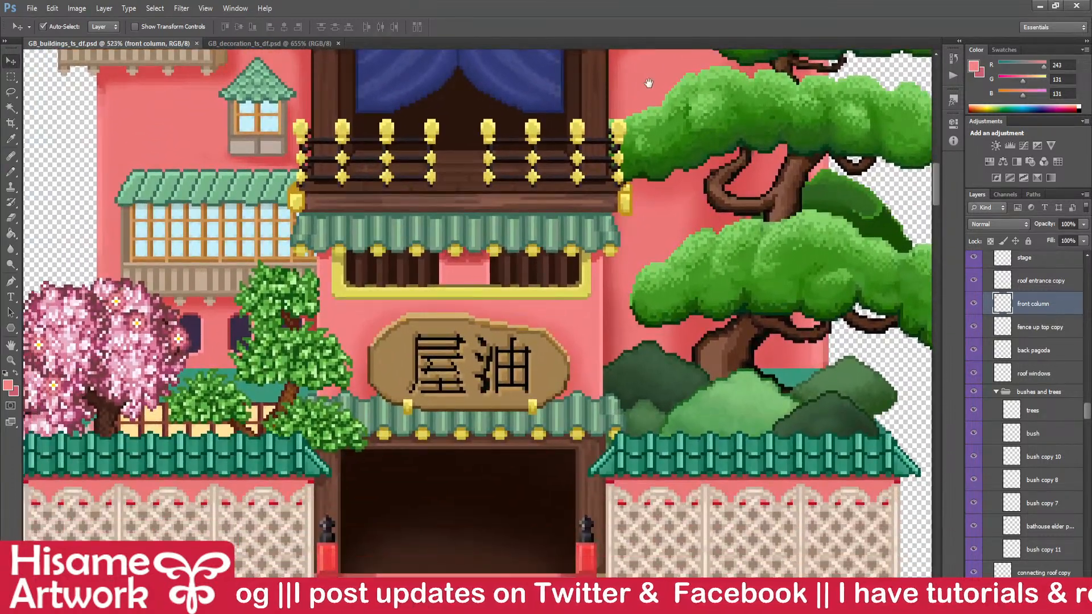
- Select the main building layer, check what it contains by hiding and showing it, and save the document
left_click(656, 244)
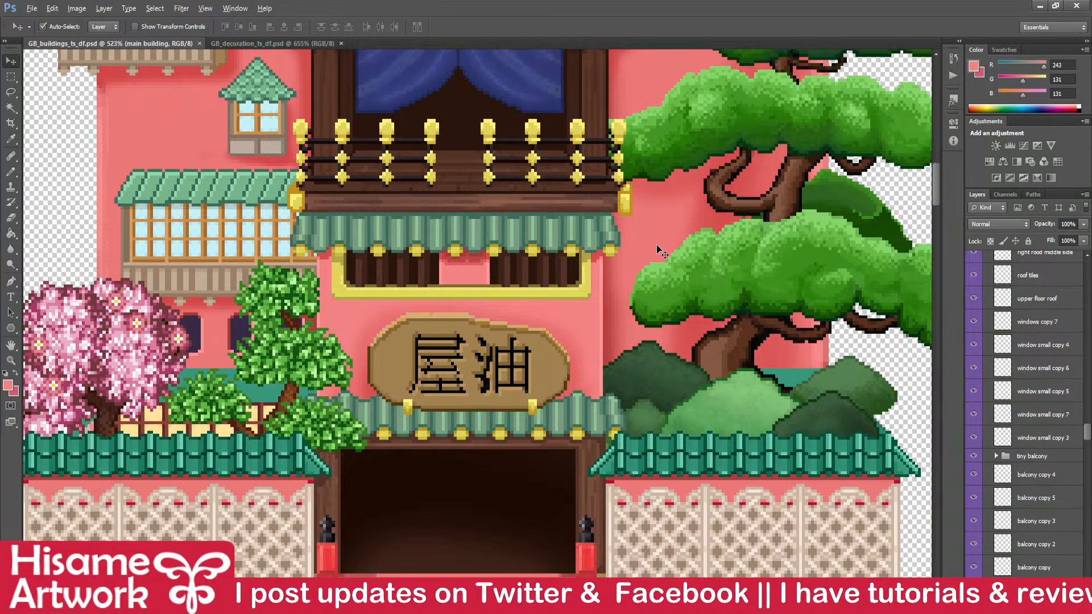
scroll(540, 269, "down", 5)
scroll(571, 339, "up", 1)
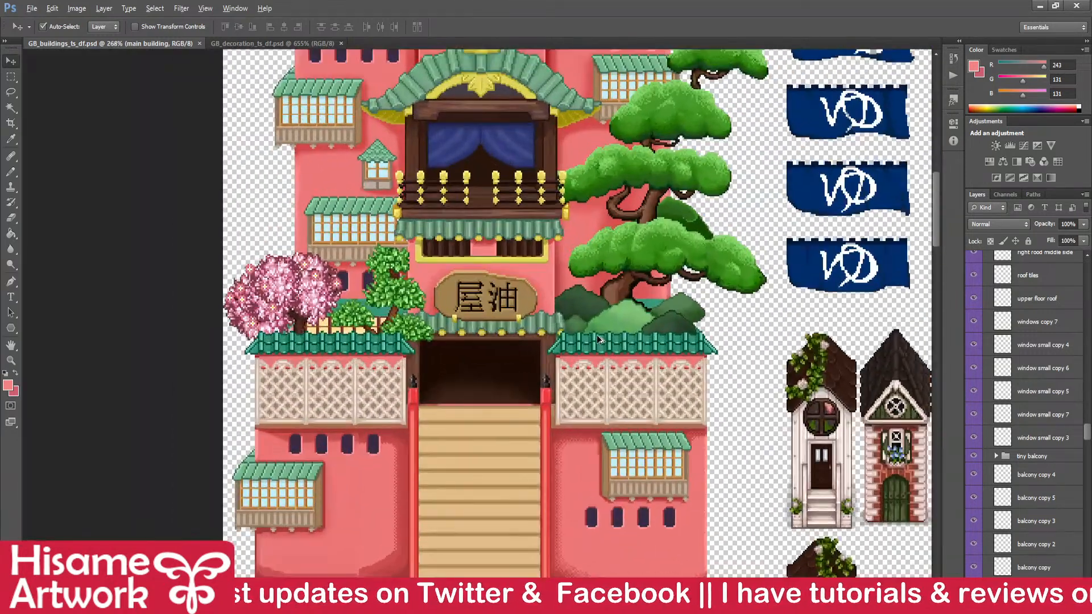
scroll(1032, 526, "down", 2)
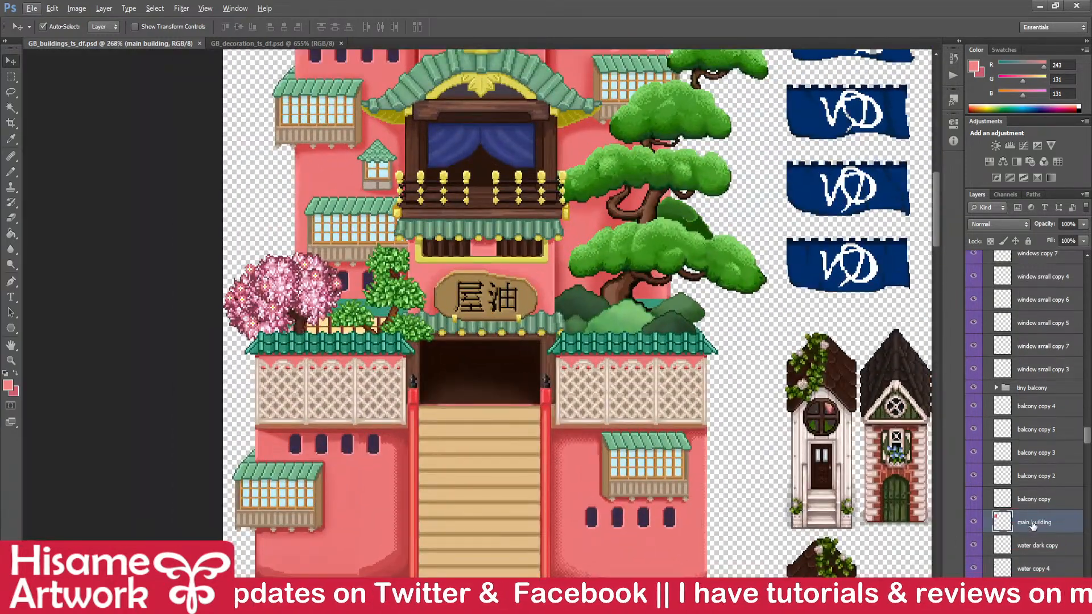
left_click(973, 522)
left_click(974, 521)
left_click_drag(577, 497, 561, 435)
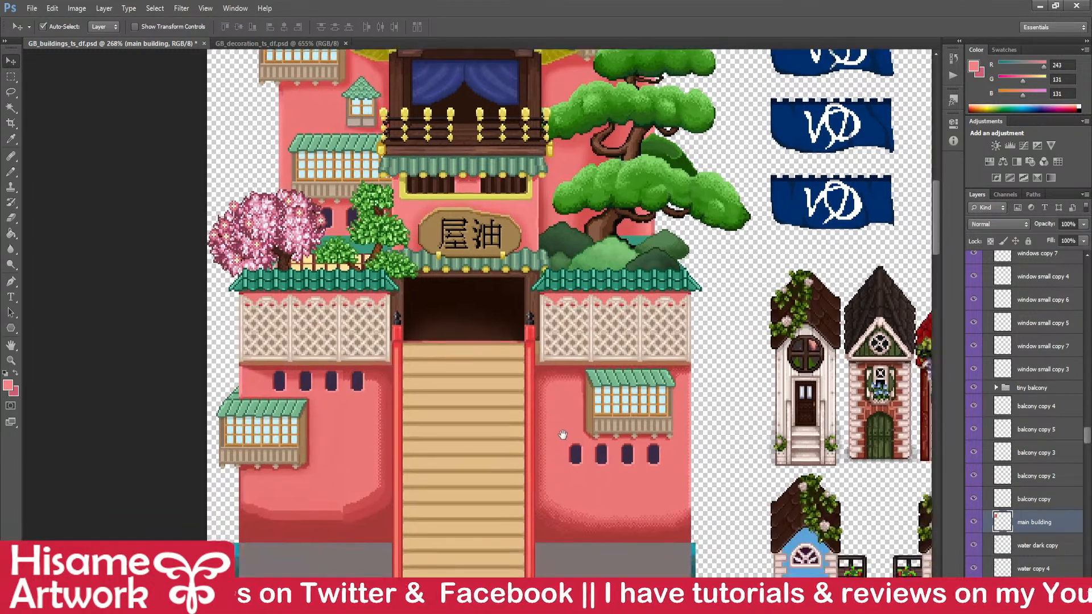
key("ctrl+s")
- Select the dithered shadow strip on the lower wall right of the staircase and place it beside the front column below the balcony
key("m")
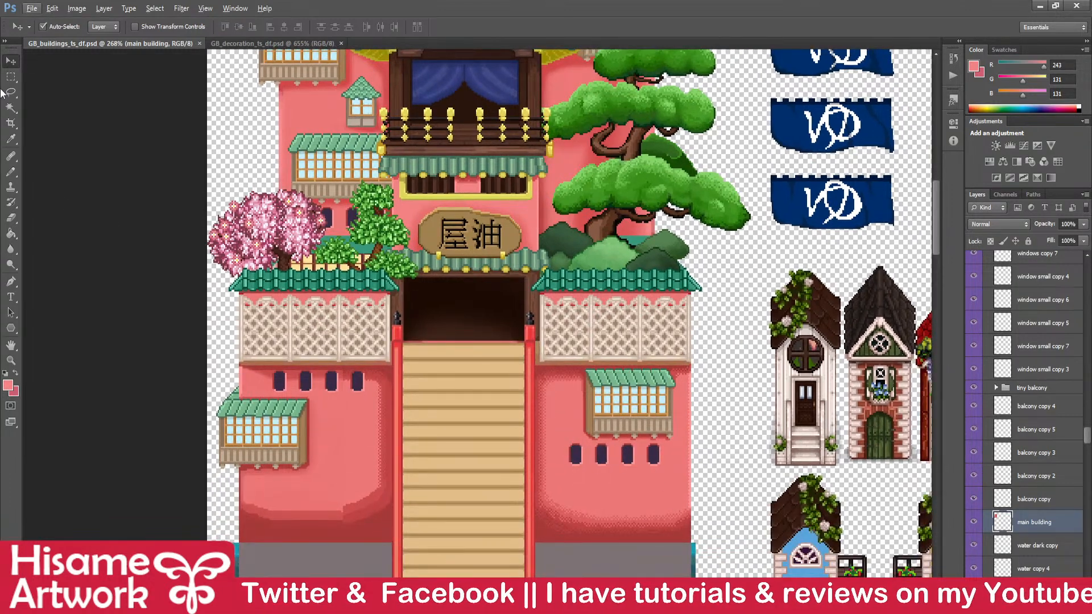
scroll(560, 432, "up", 2)
scroll(583, 440, "down", 1)
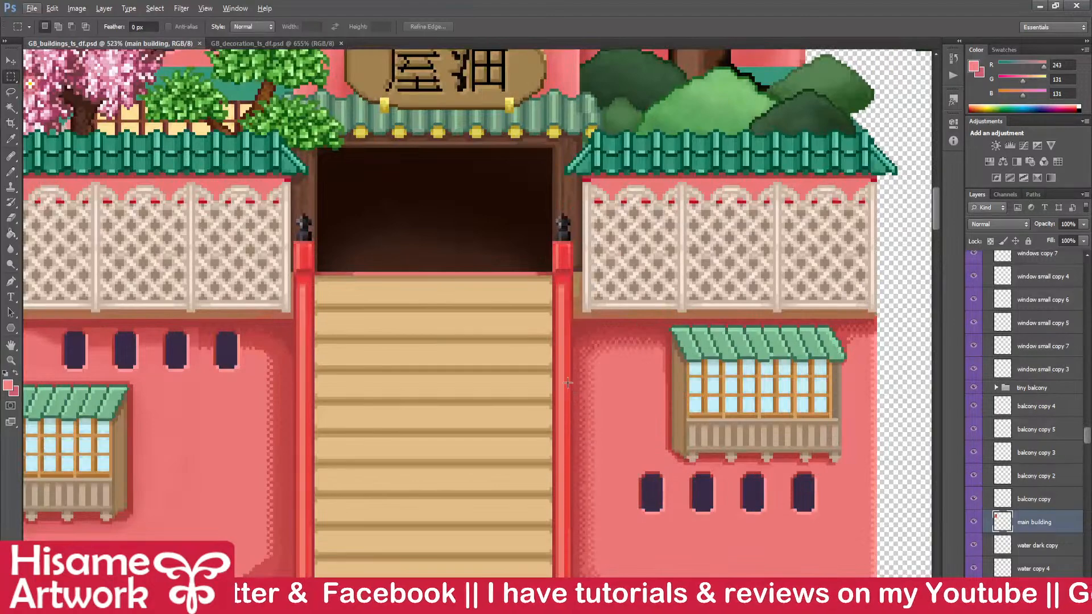
left_click_drag(584, 437, 607, 546)
scroll(608, 531, "down", 1)
key("v")
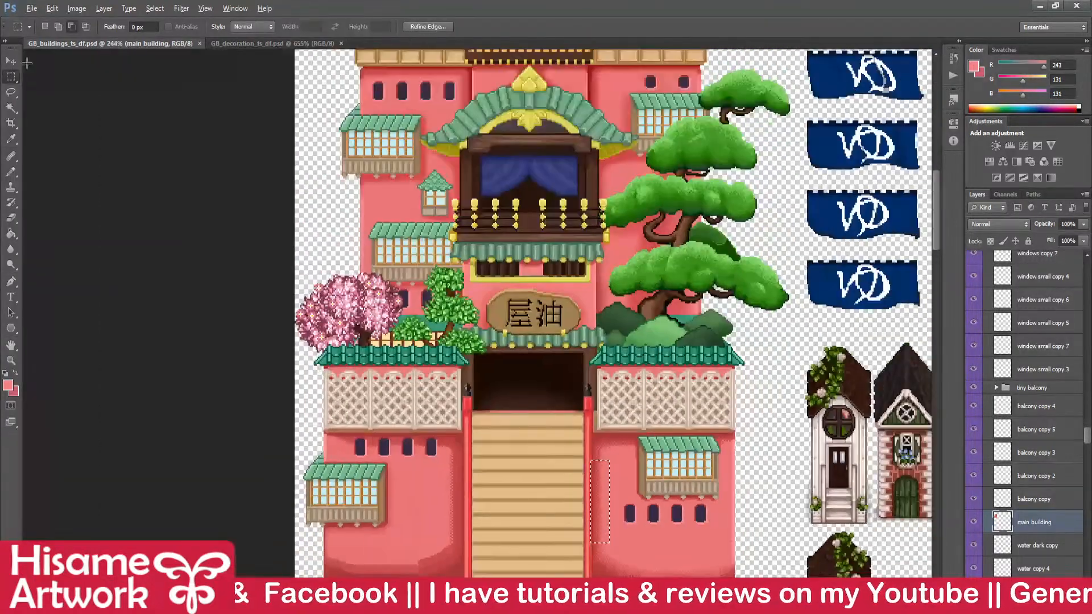
left_click_drag(600, 530, 612, 319)
- Shift the selected dithered strip left against the front column's right edge and fine-tune its horizontal position in one-pixel nudges
scroll(613, 319, "up", 6)
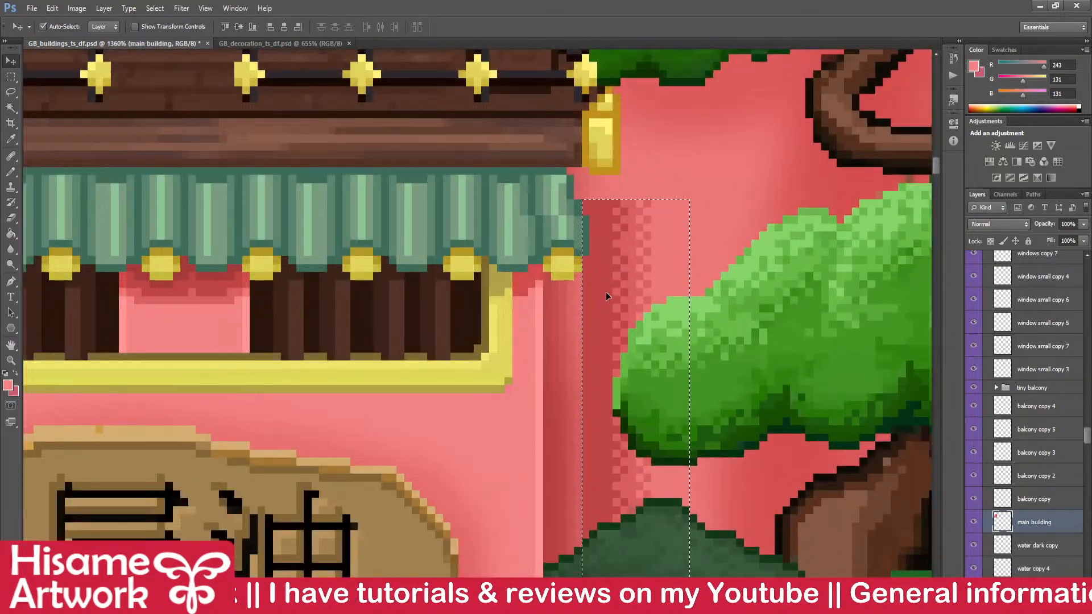
left_click_drag(606, 291, 545, 299)
scroll(602, 314, "down", 6)
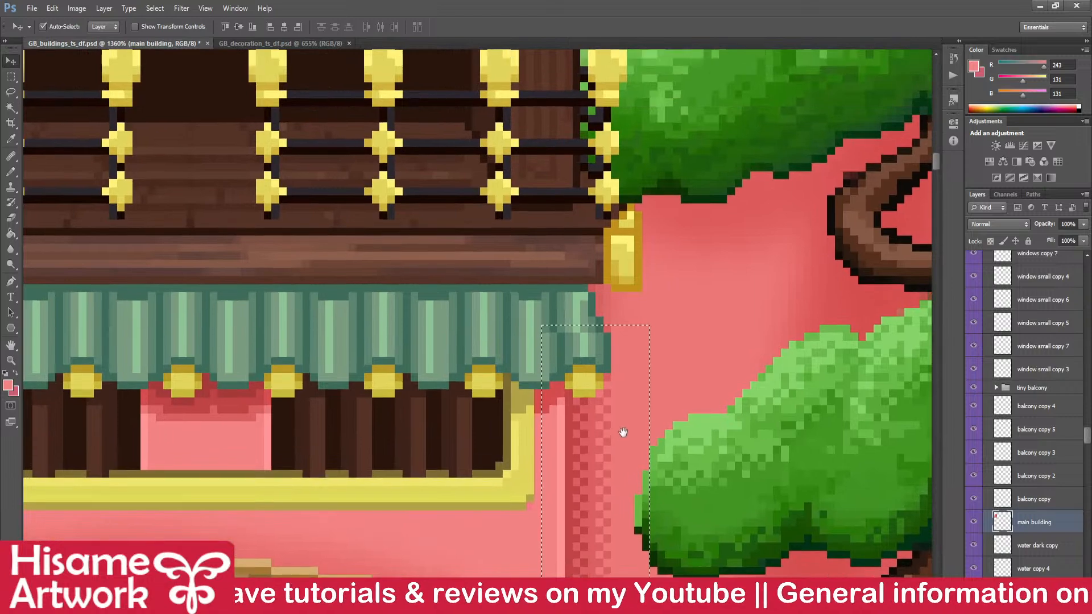
scroll(635, 528, "up", 2)
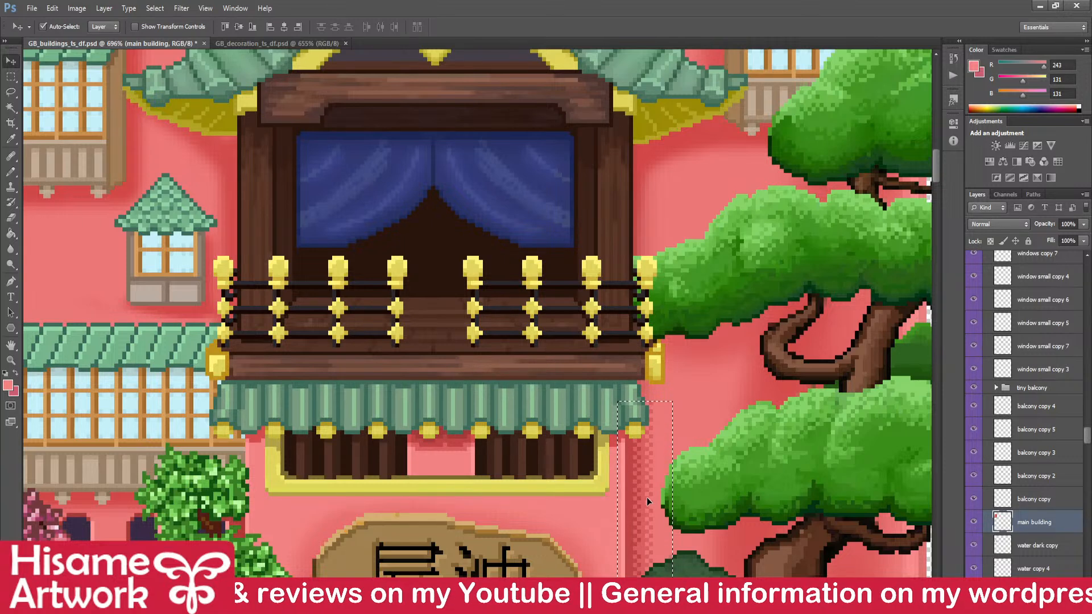
key("Left")
key("Right")
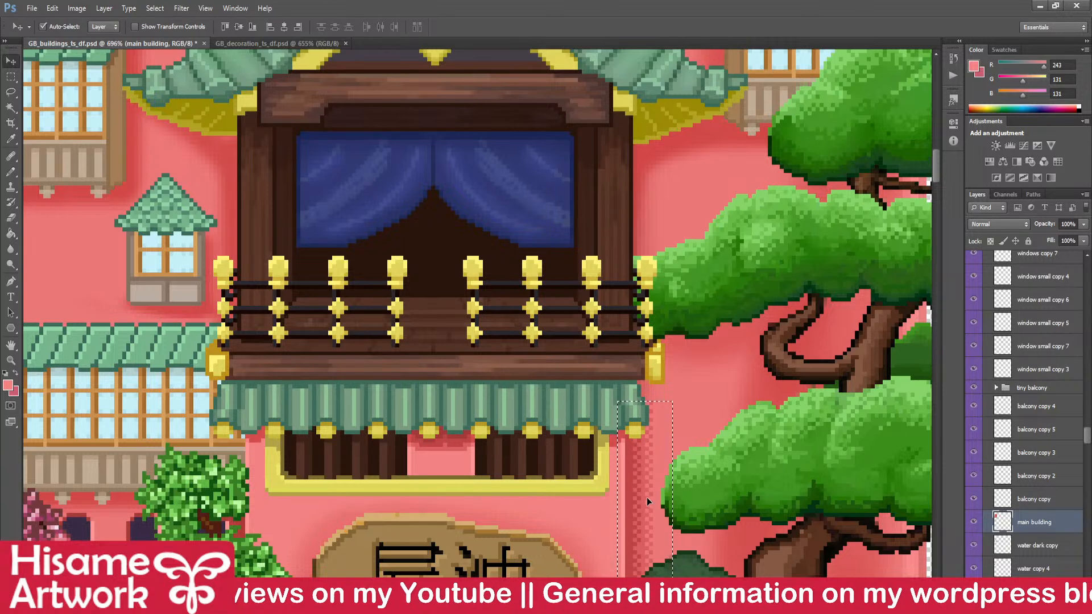
key("Left")
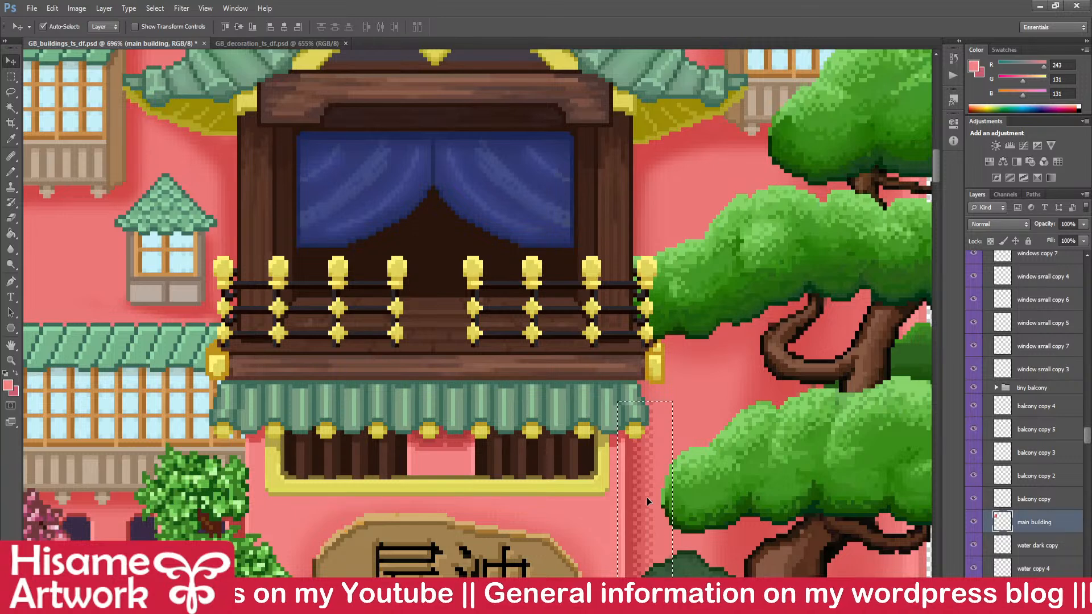
key("Right")
key("Right")
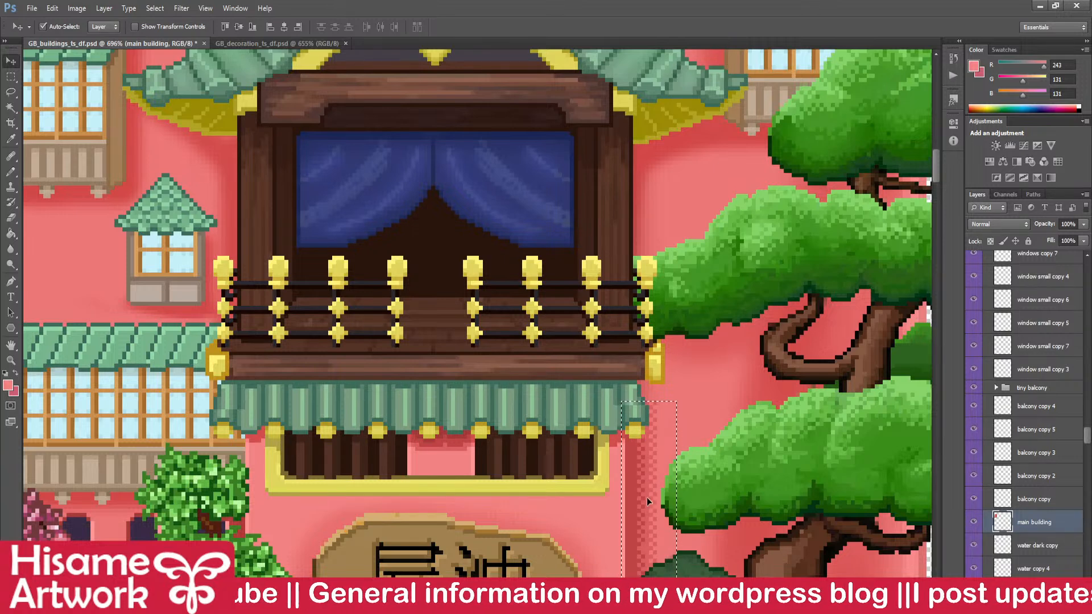
- Nudge the dithered strip against the column, place a copy of it above beside the balcony's right post, deselect and save
key("Left")
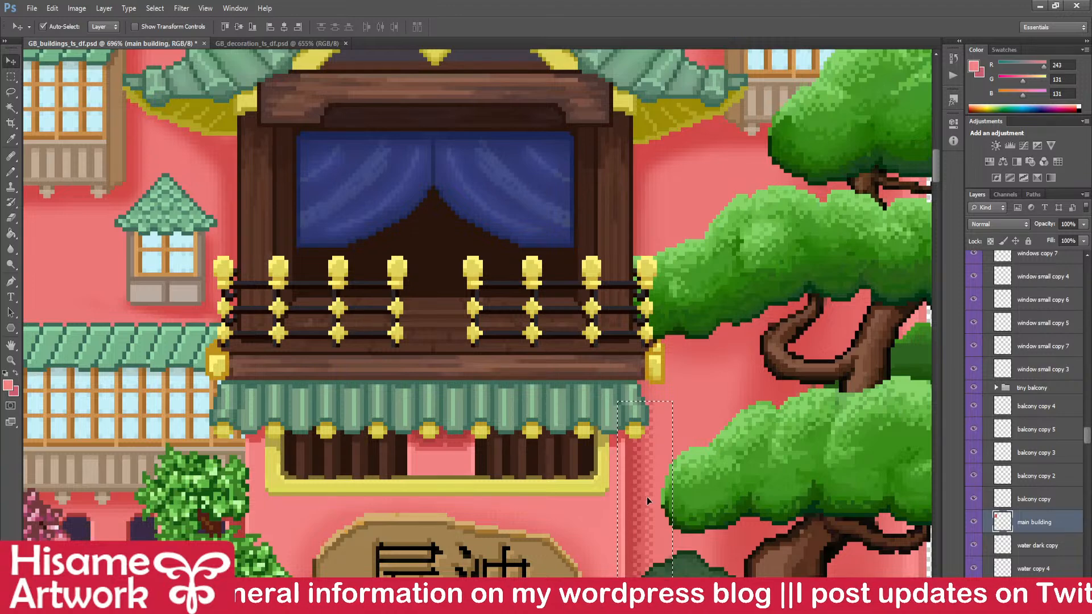
left_click_drag(645, 523, 646, 292)
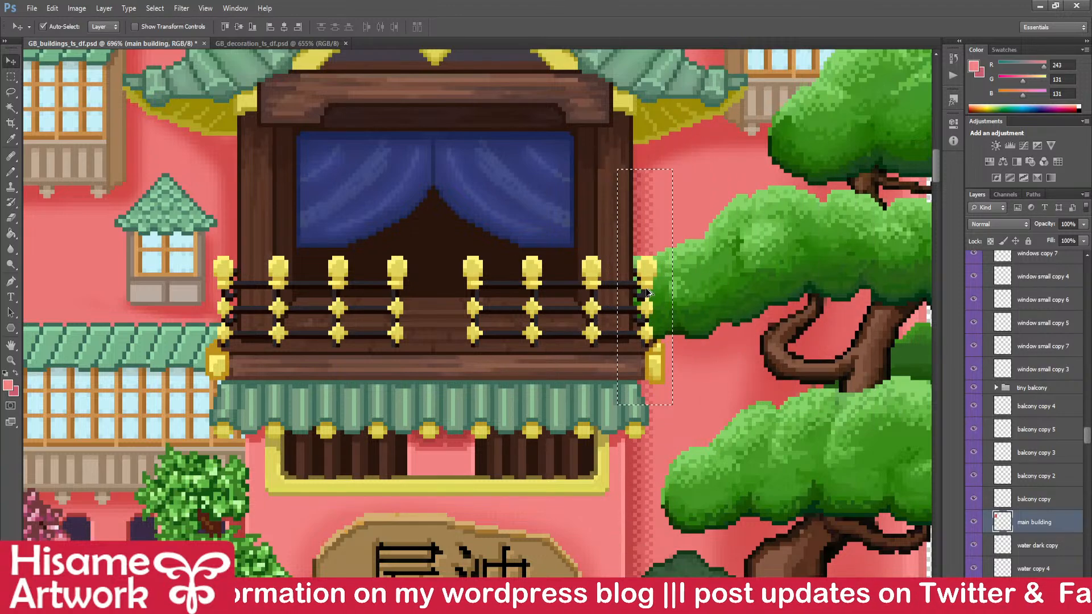
key("Down")
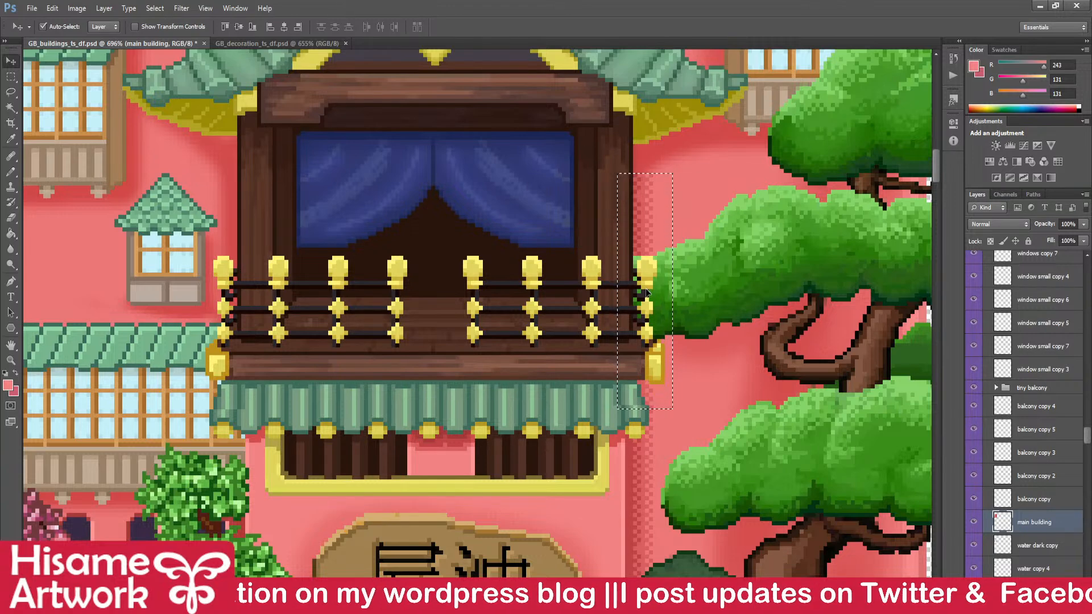
key("Up")
left_click_drag(646, 293, 545, 370)
left_click_drag(592, 318, 616, 401)
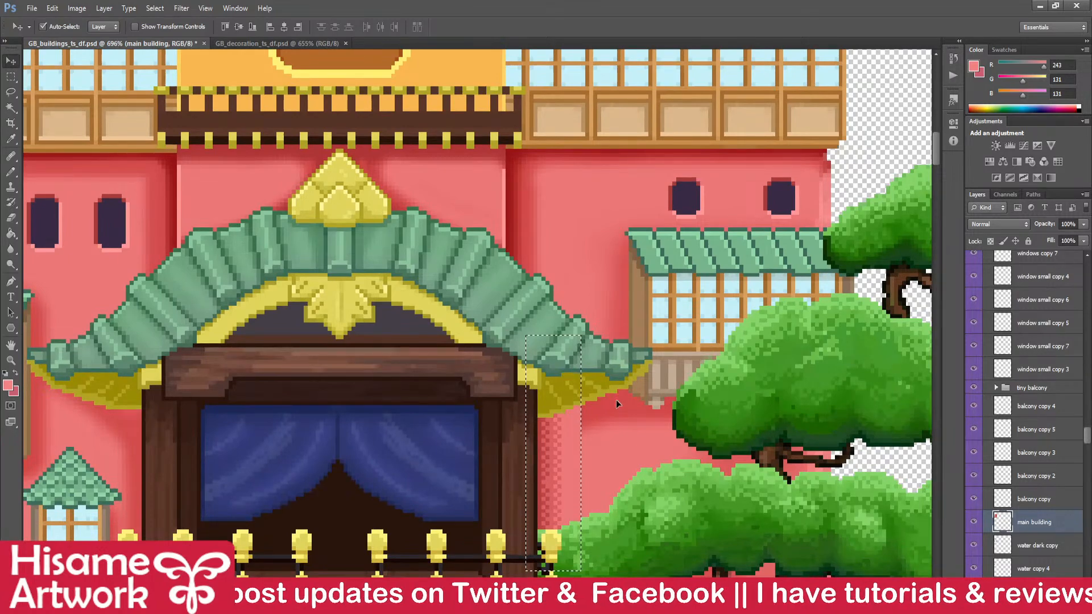
key("ctrl+d")
key("ctrl+s")
- Pencil a dark red (191, 68, 68) shadow line with a softer red band under the right yellow eave, and save
scroll(691, 463, "up", 5)
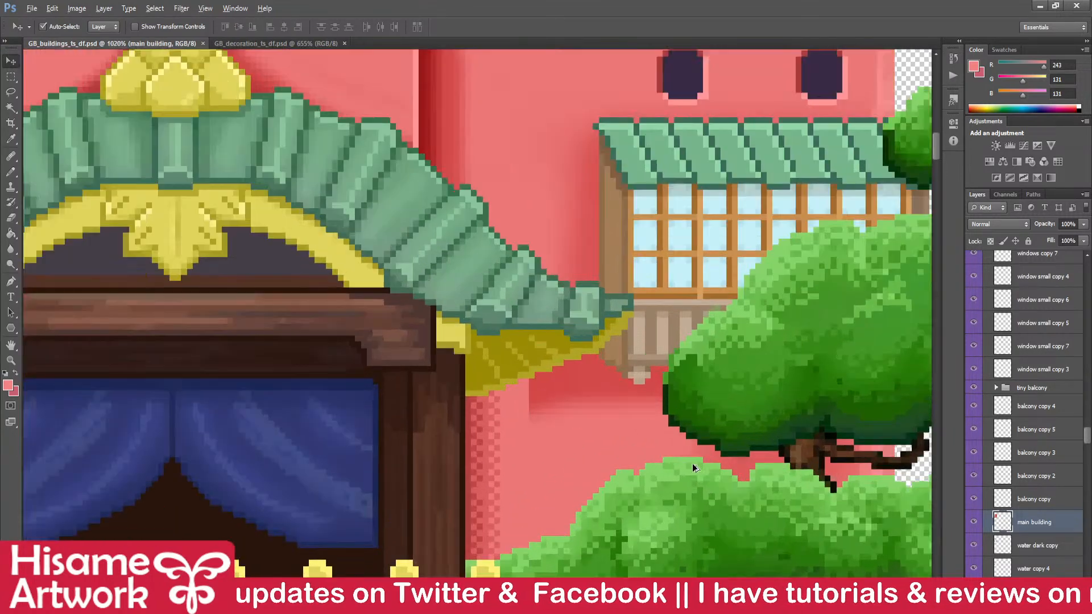
left_click(11, 172)
scroll(474, 409, "up", 4)
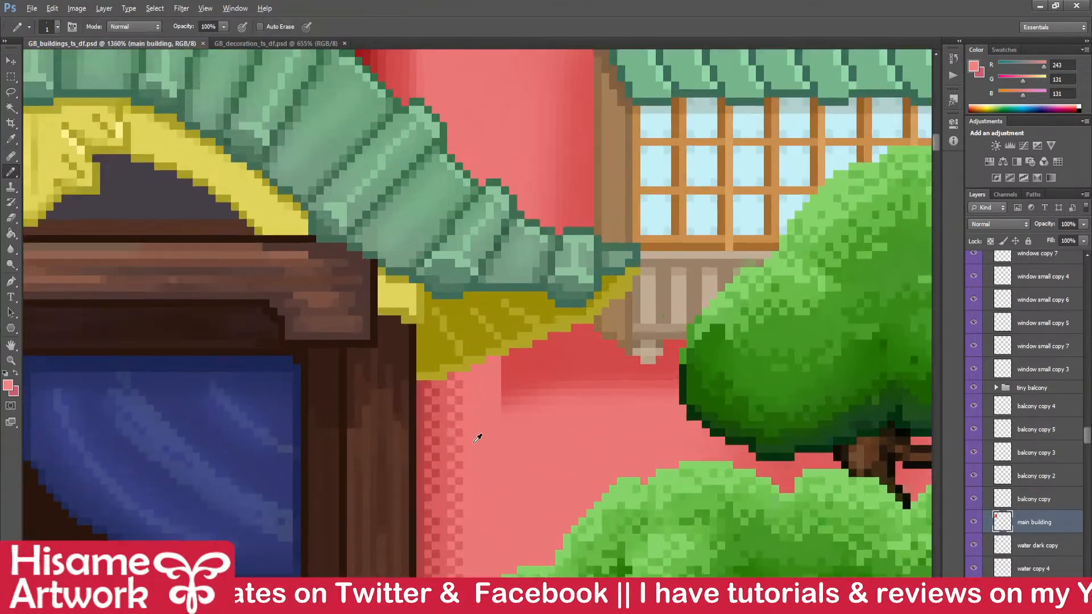
left_click(392, 378, "alt")
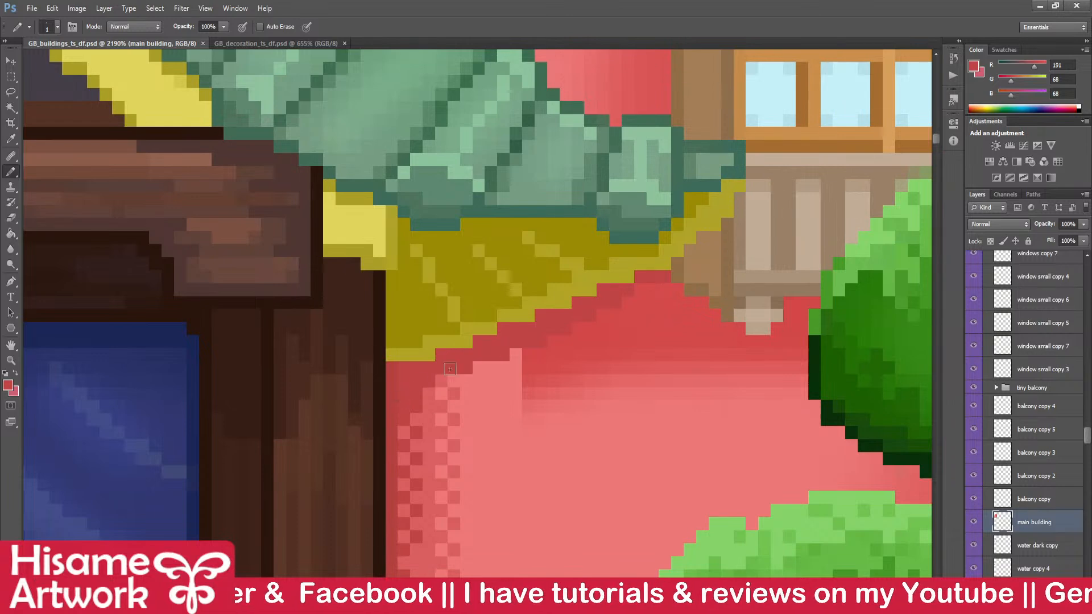
left_click(412, 397, "alt")
mouse_move(449, 393)
left_mouse_down()
mouse_move(620, 329)
mouse_move(590, 335)
mouse_move(584, 313)
left_mouse_up()
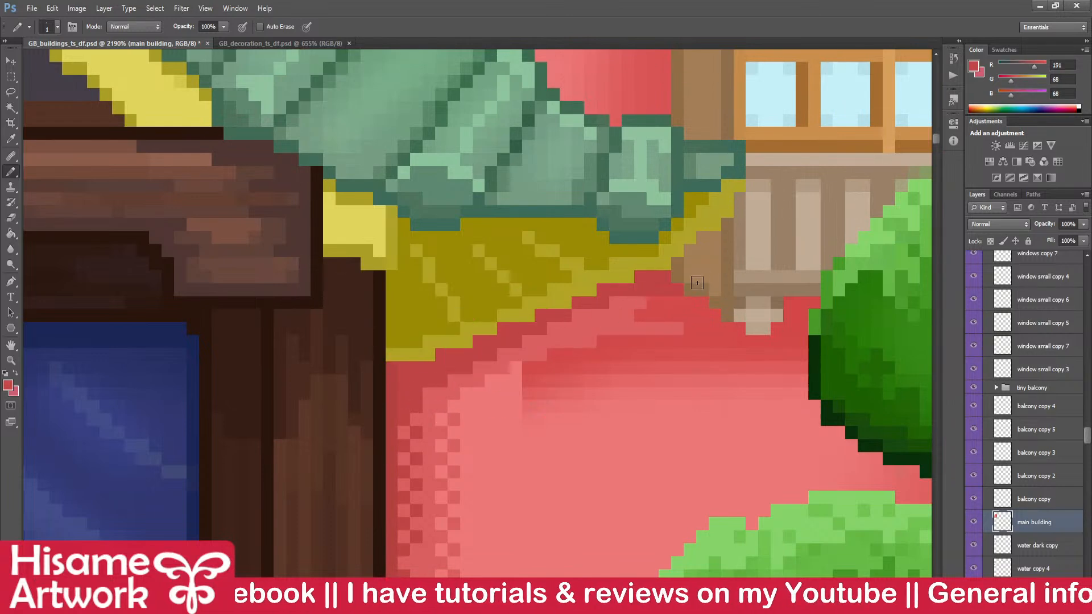
left_click_drag(700, 306, 516, 274)
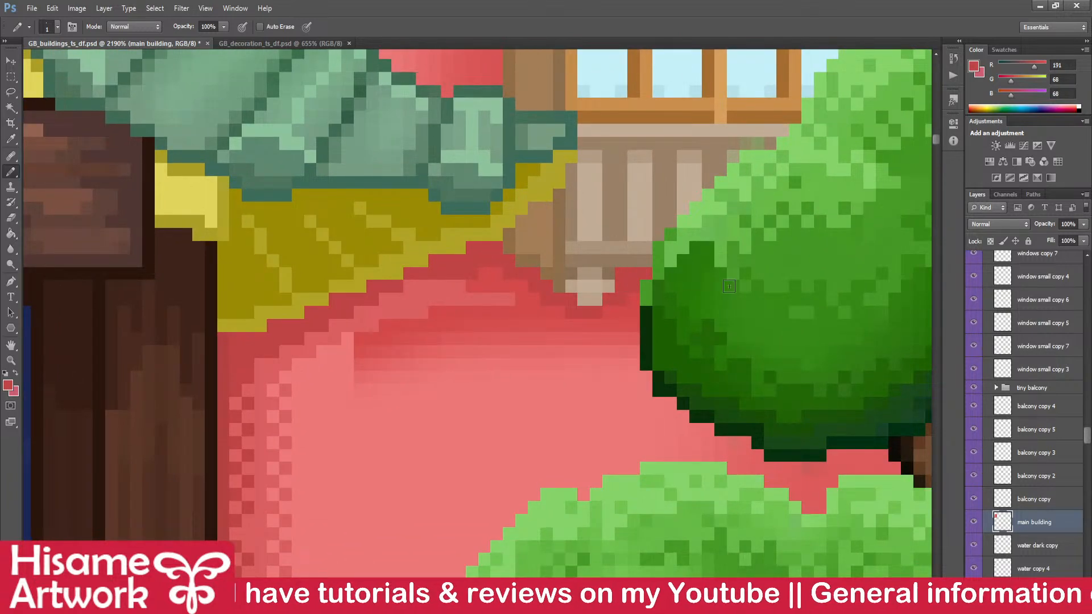
scroll(499, 262, "down", 8)
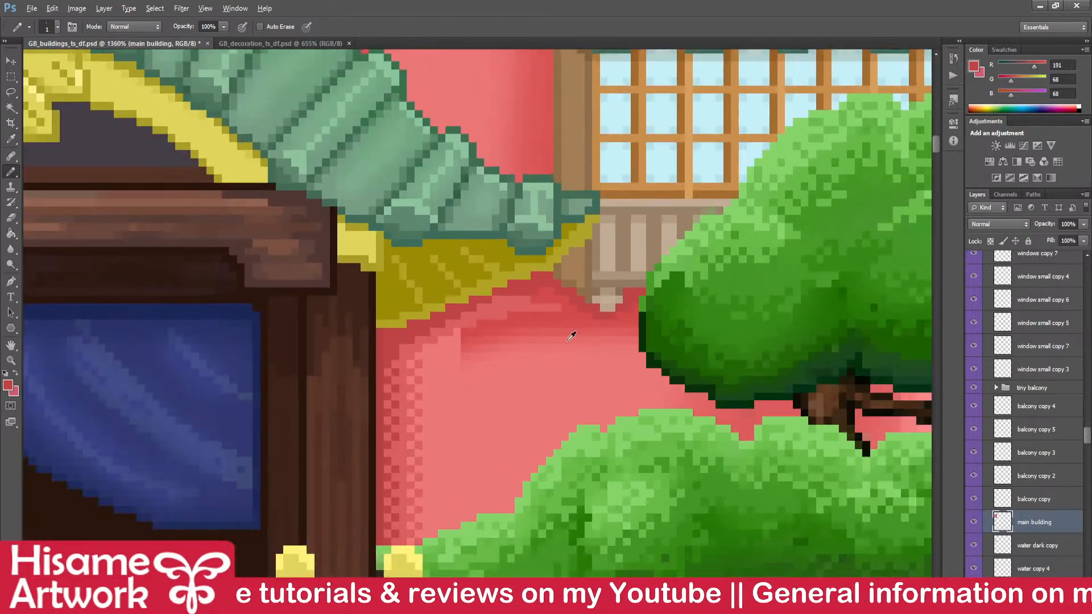
scroll(572, 339, "down", 2)
key("ctrl+s")
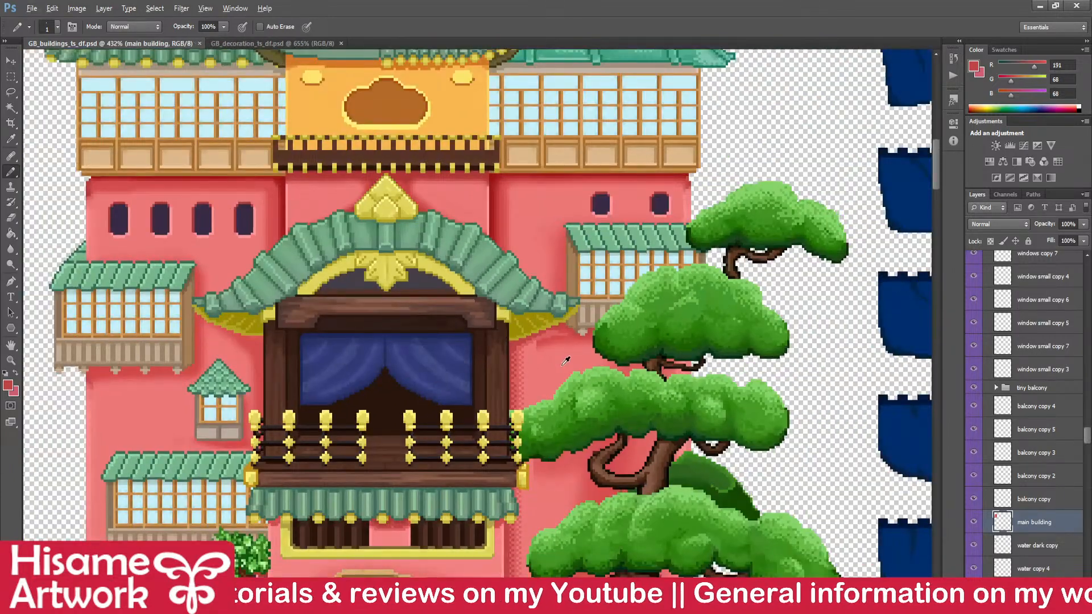
- Paint over the old smooth shadow below the eave and small window with the wall pink (236, 120, 120)
scroll(567, 359, "up", 9)
left_click(483, 322, "alt")
scroll(544, 300, "up", 4)
left_click(480, 358, "alt")
mouse_move(498, 322)
left_mouse_down()
mouse_move(655, 280)
mouse_move(508, 379)
left_mouse_up()
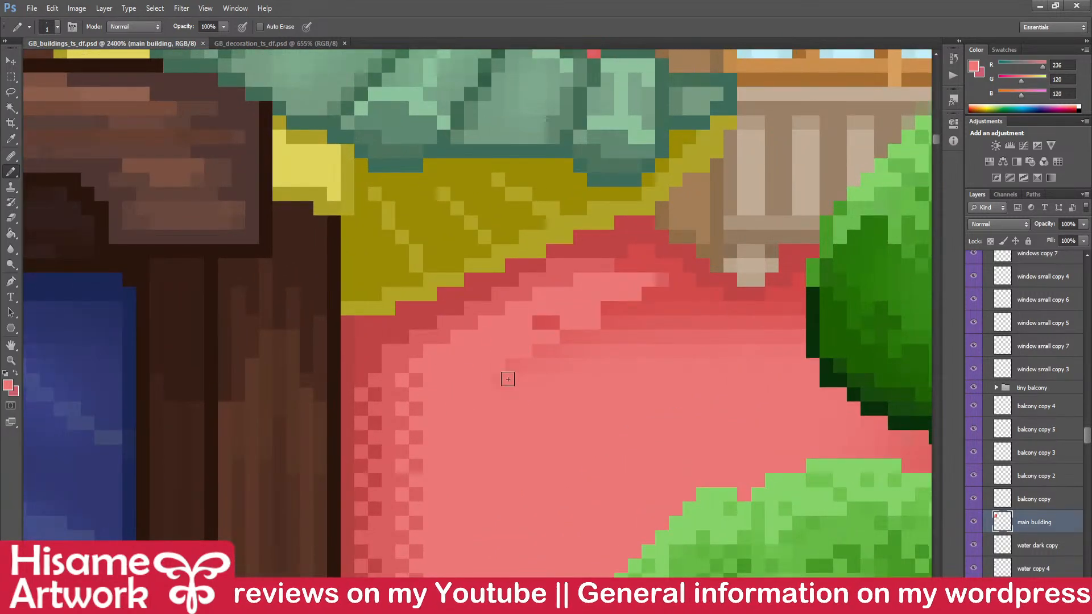
mouse_move(576, 374)
left_mouse_down()
mouse_move(560, 341)
mouse_move(675, 324)
mouse_move(645, 324)
mouse_move(793, 372)
left_mouse_up()
left_click_drag(550, 387, 456, 437)
mouse_move(716, 513)
left_mouse_down()
mouse_move(681, 487)
mouse_move(827, 539)
left_mouse_up()
scroll(550, 396, "down", 3)
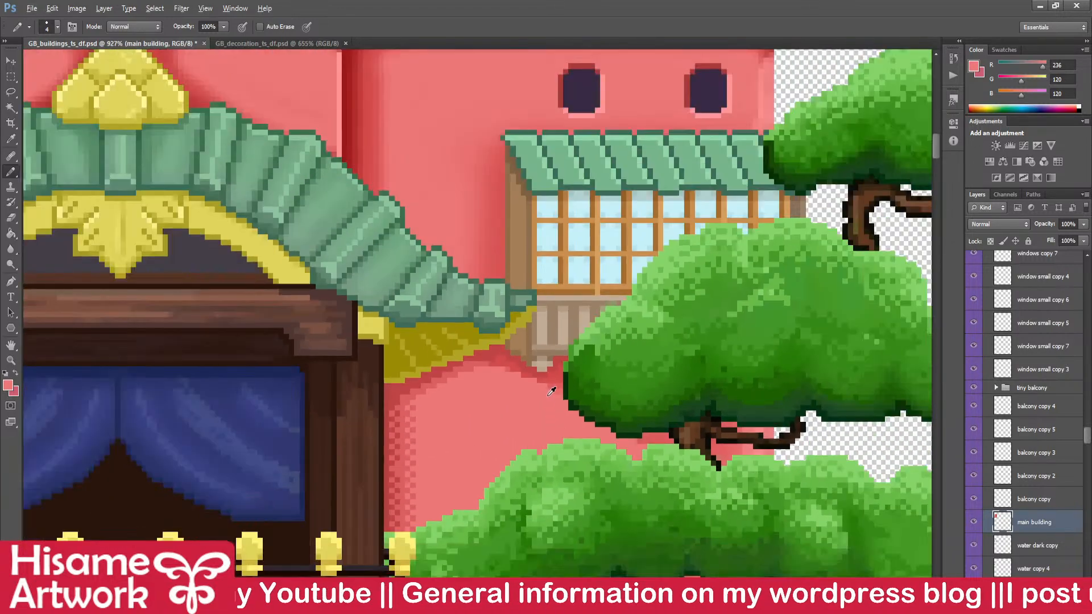
- Paint a dark red (191, 68, 68) shadow below the small window and along the underside of the pine foliage
scroll(551, 391, "up", 3)
left_click(481, 320, "alt")
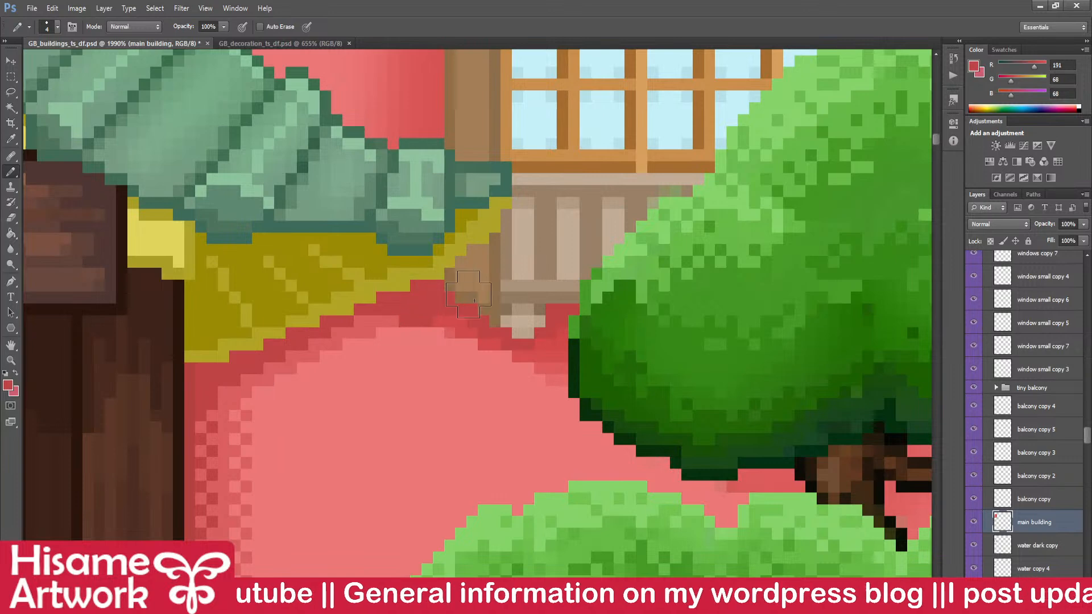
mouse_move(742, 485)
left_mouse_down()
mouse_move(710, 520)
mouse_move(796, 479)
mouse_move(462, 372)
mouse_move(481, 410)
mouse_move(592, 418)
left_mouse_up()
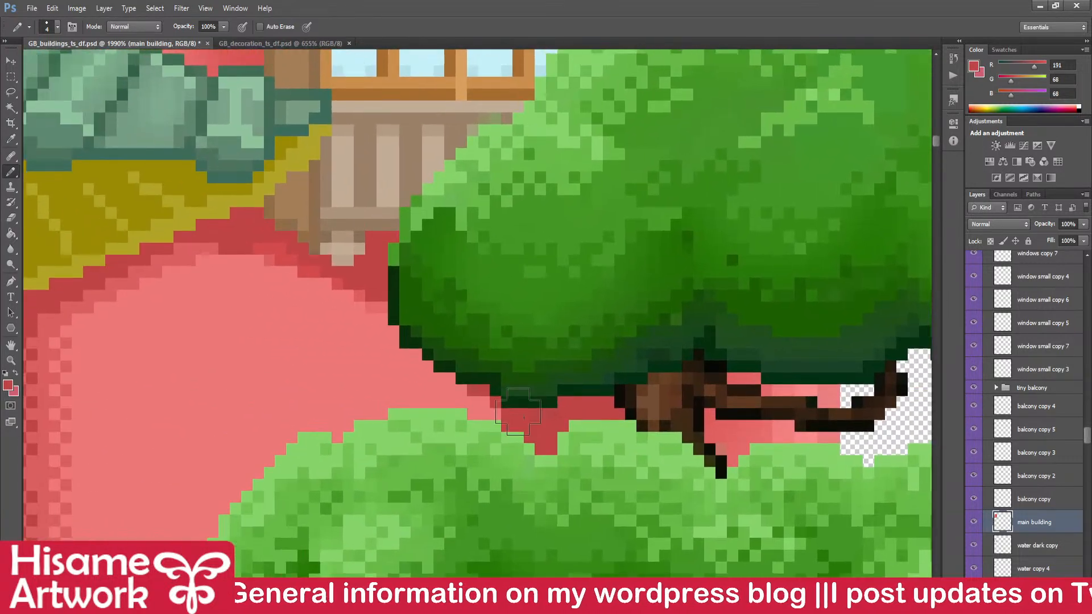
left_click_drag(427, 326, 637, 387)
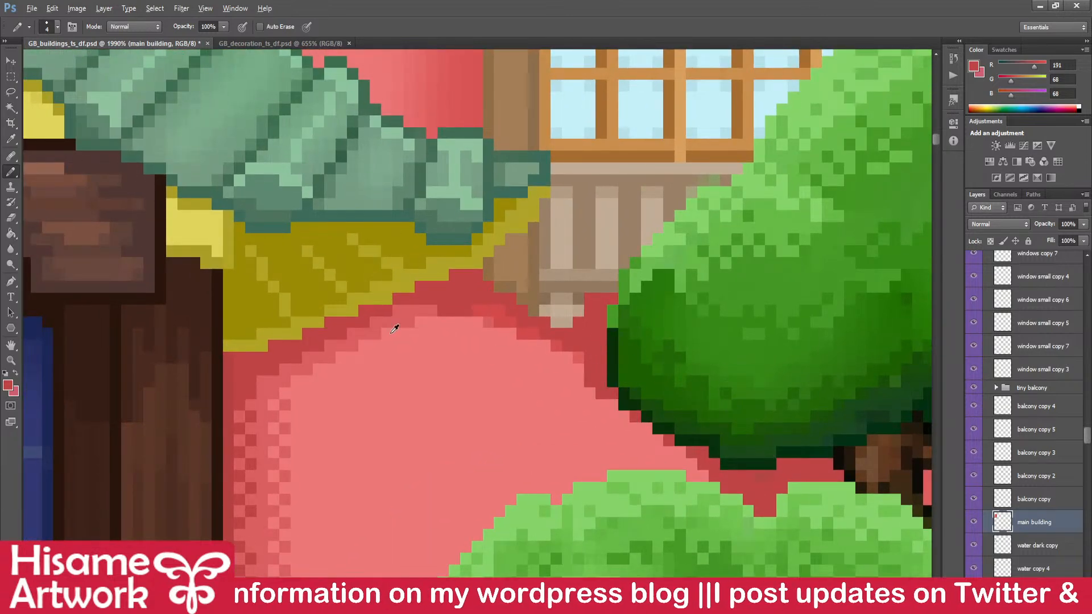
- Add a mid-red band along the dark shadow's edge, refine it with wall pink and dark red beside the pine, and save
mouse_move(448, 329)
left_mouse_down()
mouse_move(477, 319)
mouse_move(531, 343)
mouse_move(618, 419)
mouse_move(663, 434)
left_mouse_up()
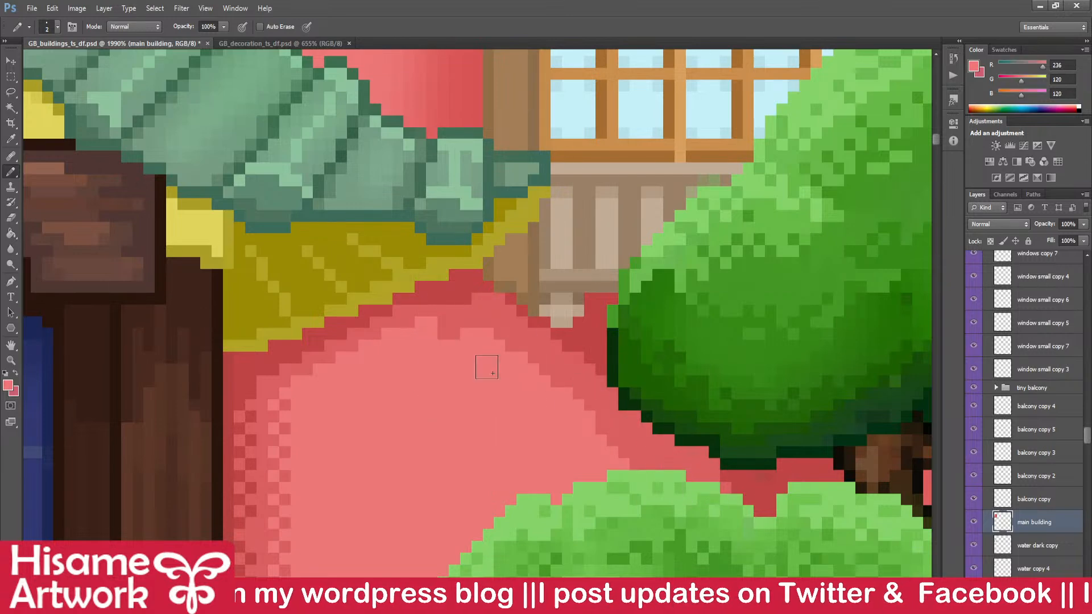
left_click_drag(592, 441, 618, 436)
left_click(770, 481, "alt")
left_click_drag(629, 401, 709, 472)
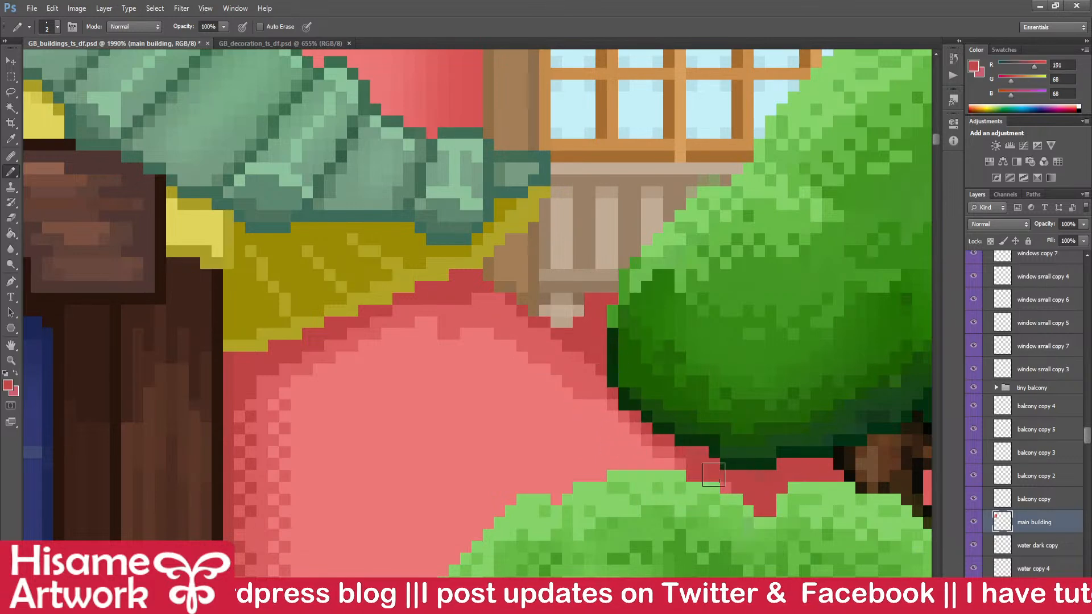
left_click_drag(682, 410, 408, 399)
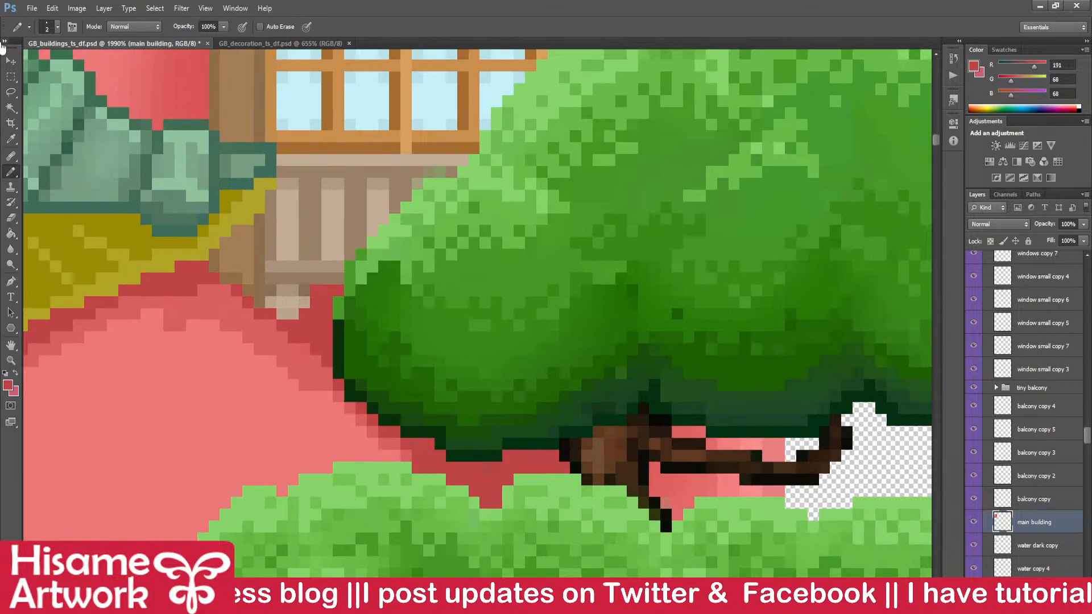
left_click(10, 62)
key("ctrl+s")
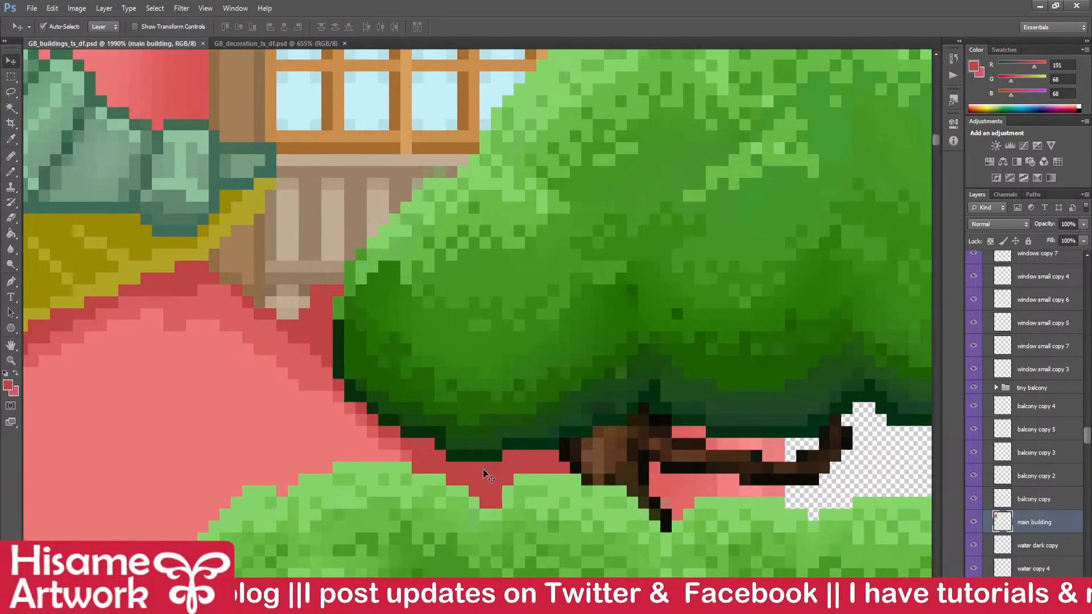
- Try to clear a small rectangle of the main building's shadow in the gap between the two pine branches
key("m")
left_click_drag(482, 472, 536, 486)
key("Delete")
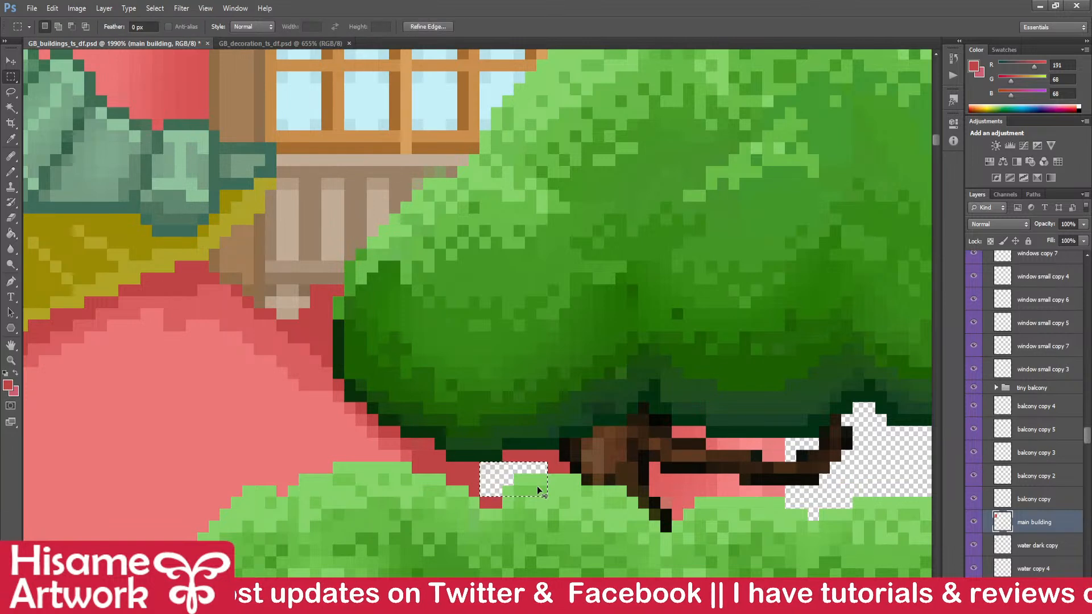
key("alt+BackSpace")
key("ctrl+d")
key("v")
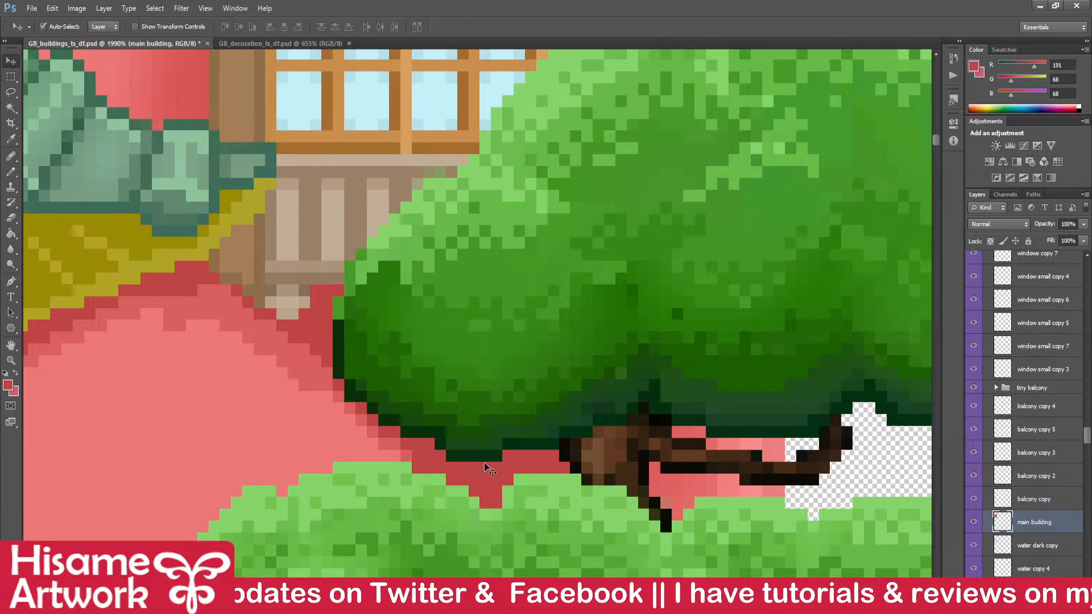
- Select the bathhouse elder pine layer, try erasing a small foliage patch in the gap between the branches, deselect and save
left_click(477, 511)
key("m")
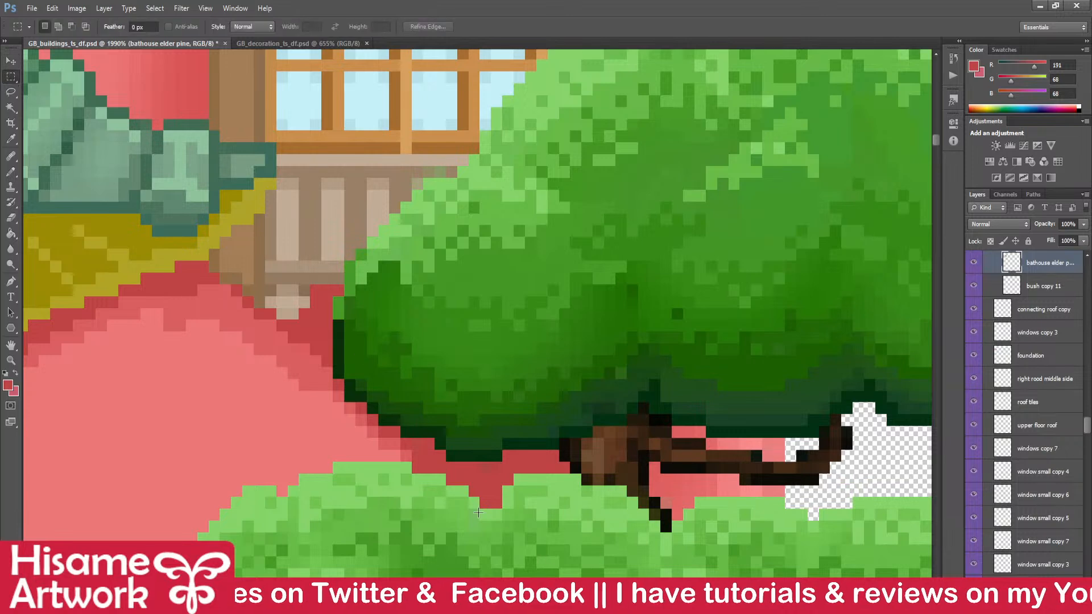
left_click_drag(470, 462, 522, 493)
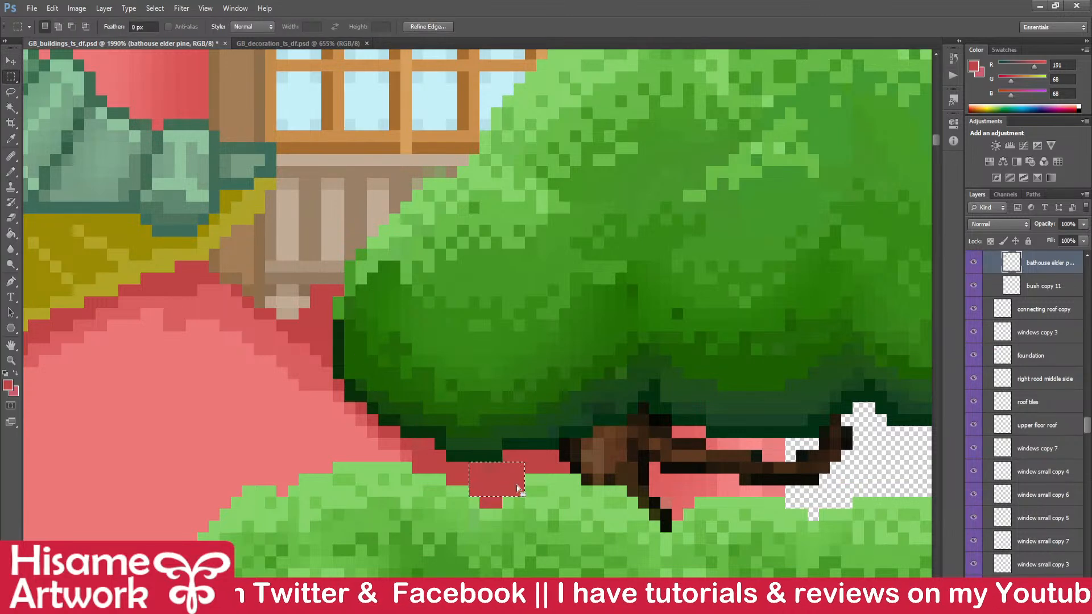
key("Delete")
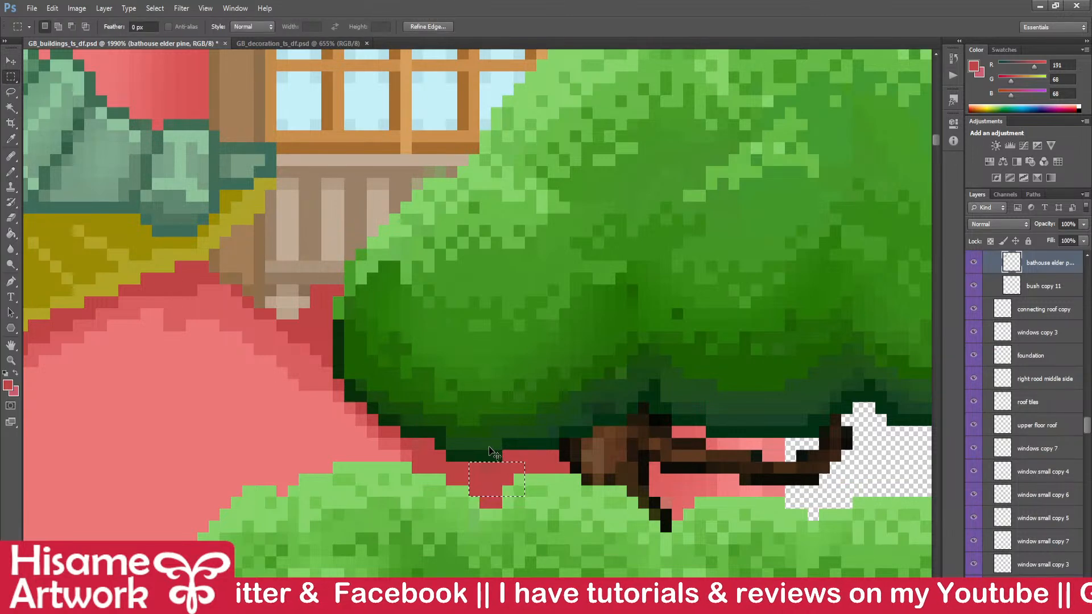
left_click_drag(480, 461, 512, 473)
key("ctrl+d")
key("ctrl+s")
key("v")
scroll(801, 512, "down", 5)
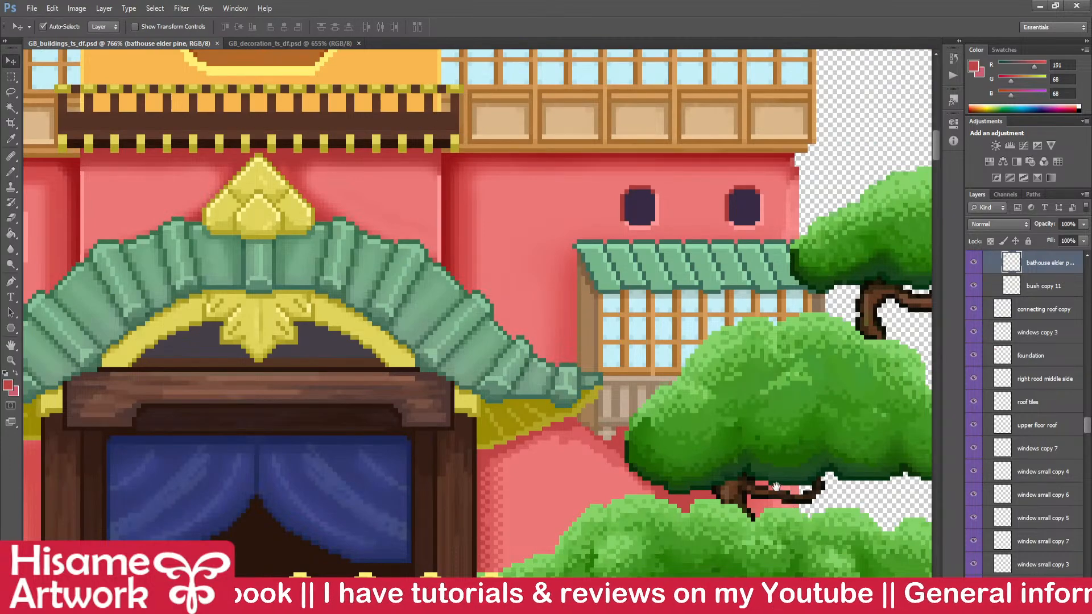
- Try to erase the thin dark branch pixels below the pine's trunk piece on the bathhouse elder pine layer
left_click_drag(776, 486, 752, 481)
left_click_drag(688, 455, 665, 466)
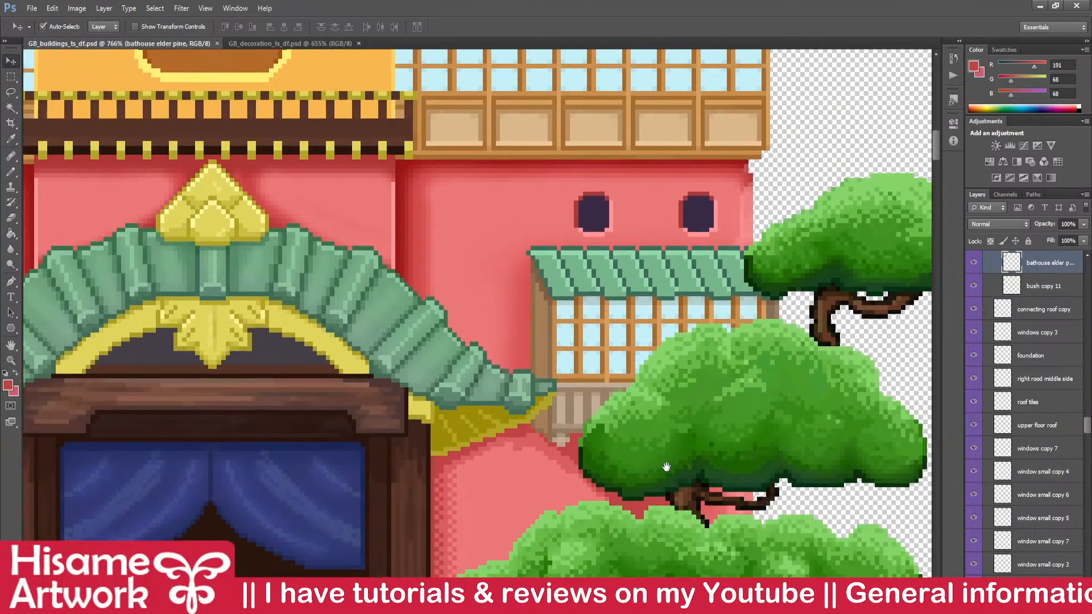
scroll(733, 524, "up", 5)
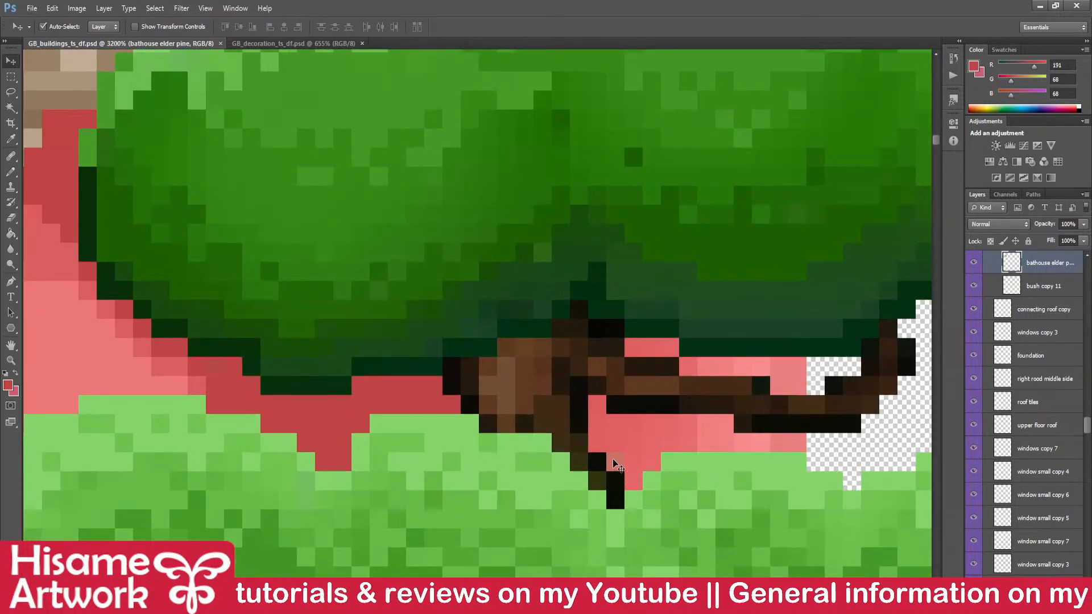
key("m")
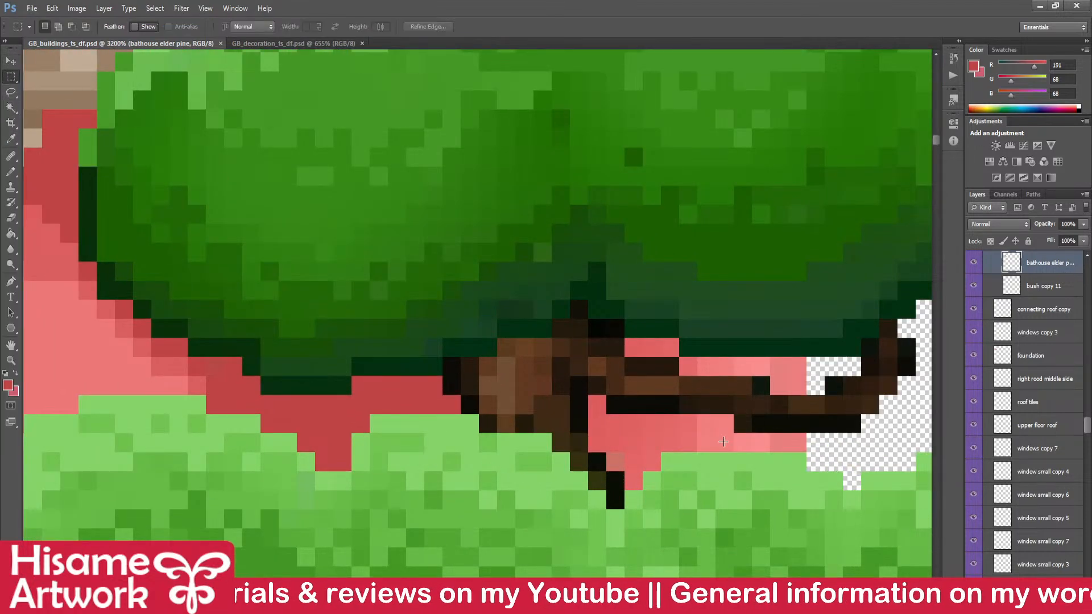
left_click_drag(576, 440, 613, 475)
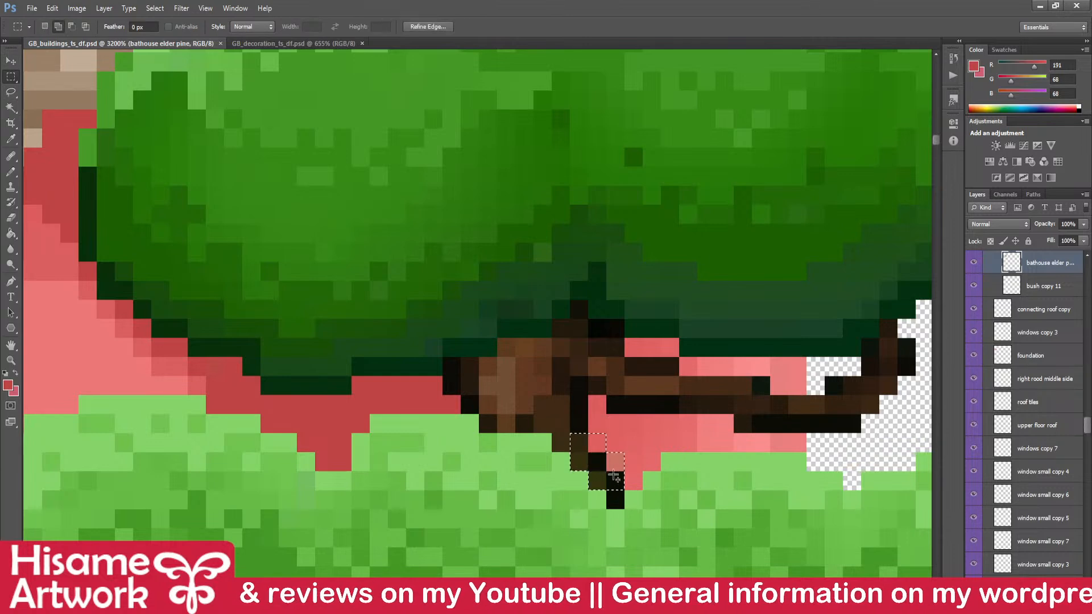
key("Delete")
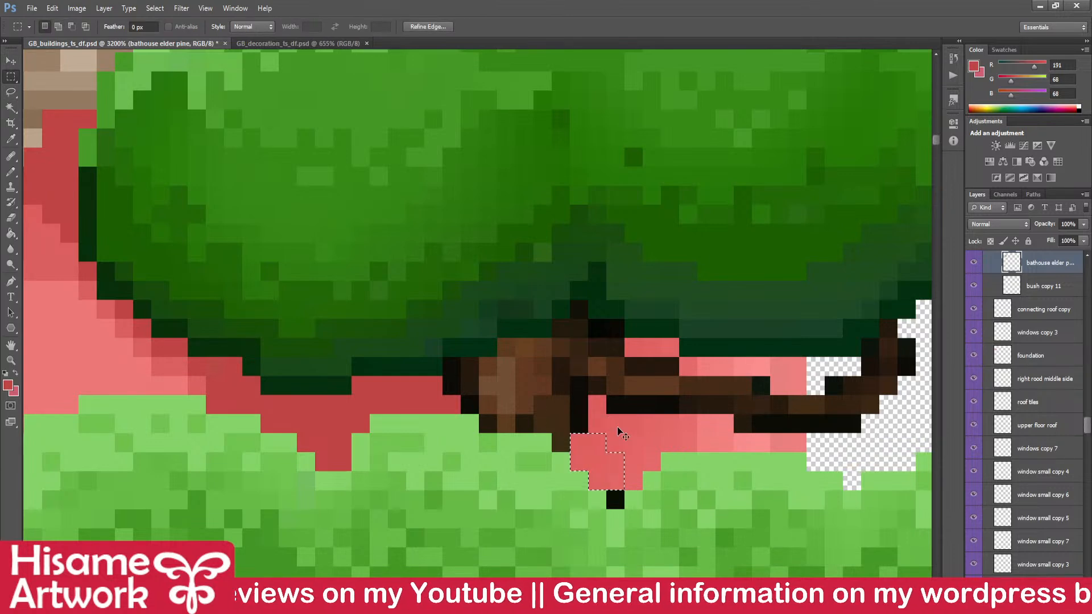
key("ctrl+z")
key("ctrl+d")
- Recolour the lower pixels of the pine's trunk with sampled browns, clear the small area beside its dark tip, and save
key("b")
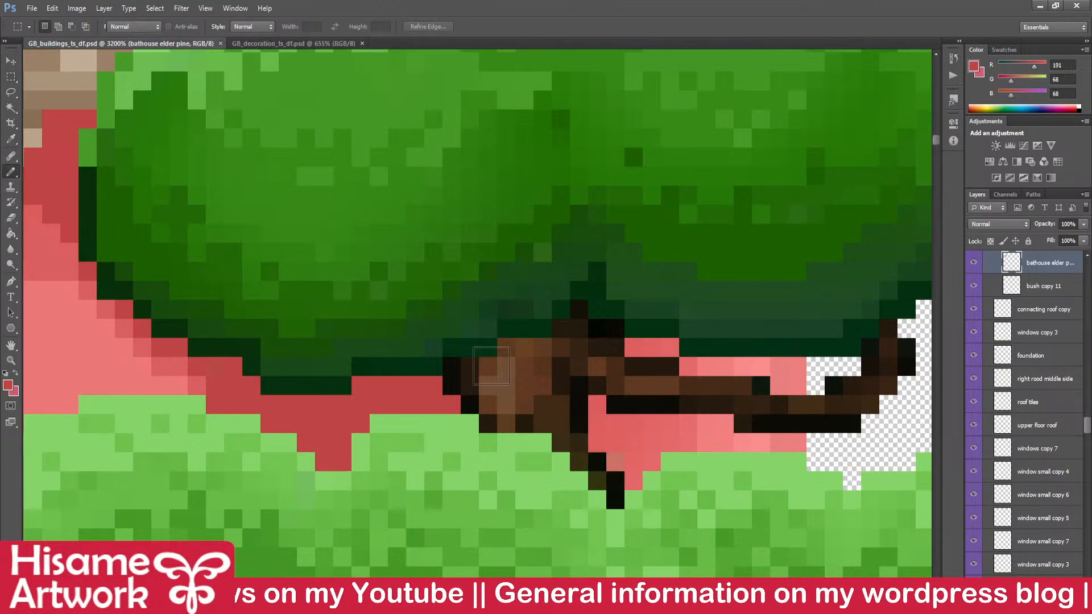
left_click(582, 441, "alt")
left_click(582, 442)
left_click(558, 426, "alt")
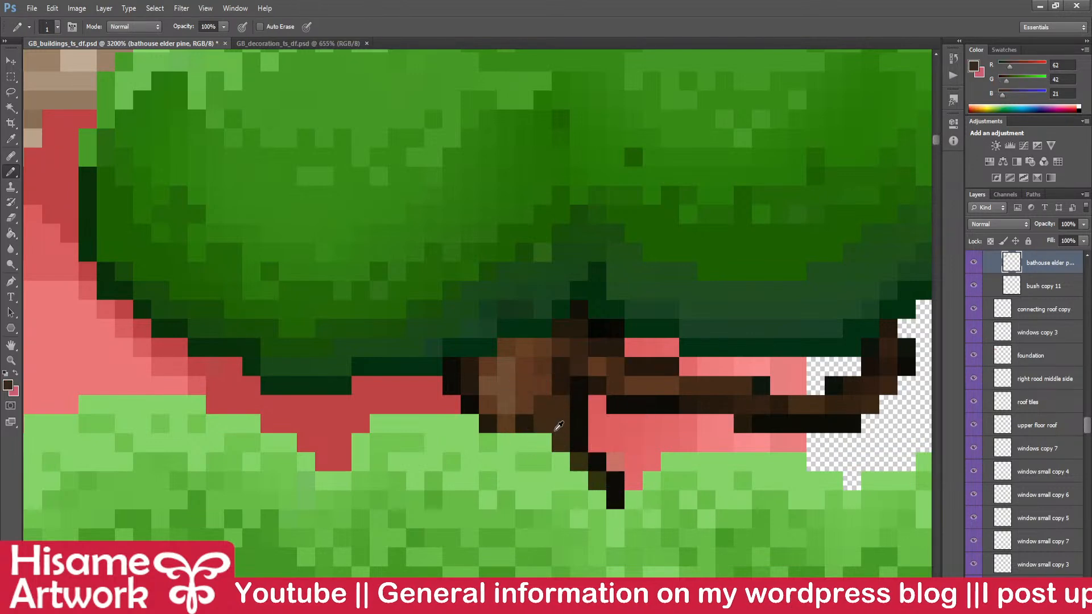
left_click(550, 379, "alt")
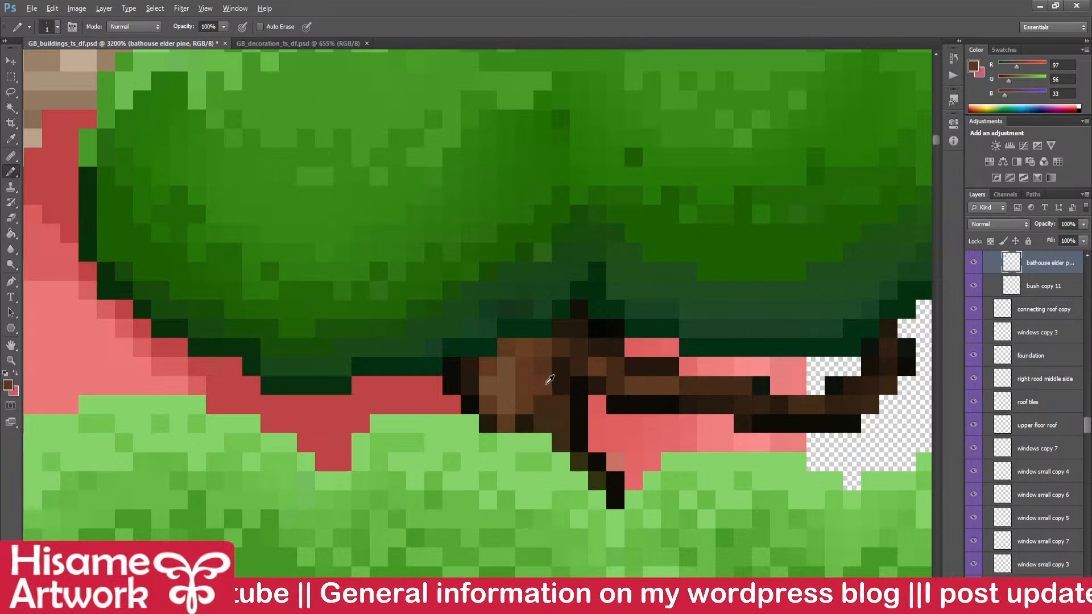
left_click(549, 407)
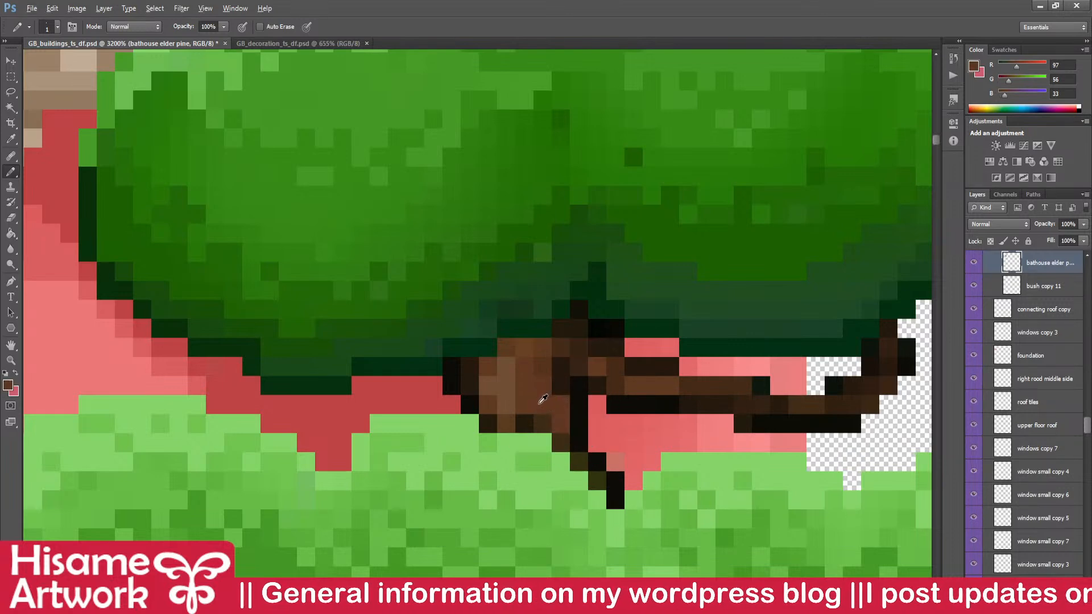
left_click(546, 373, "alt")
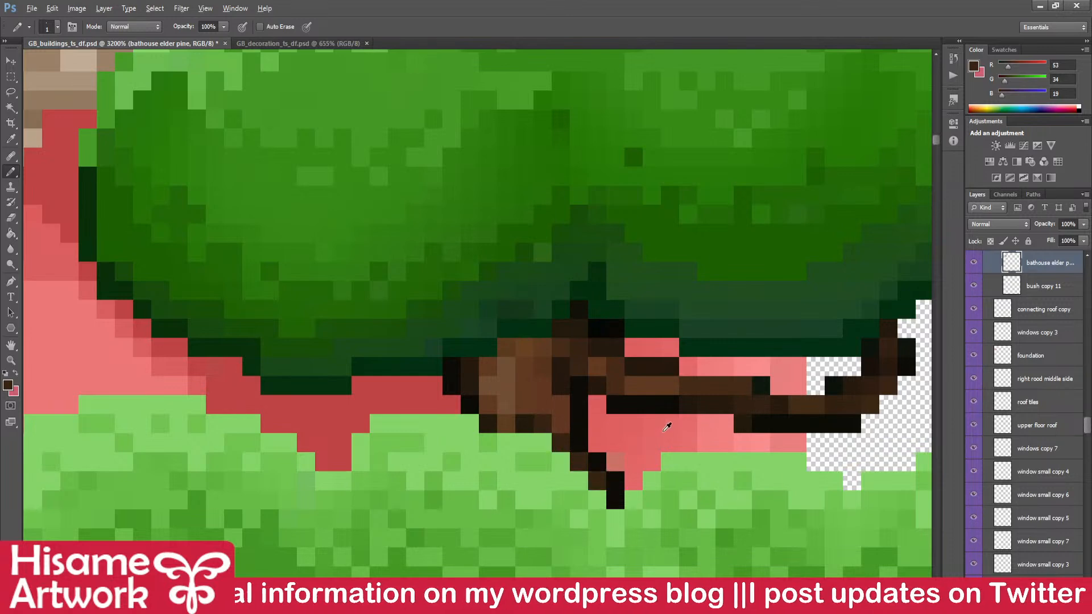
left_click(11, 76)
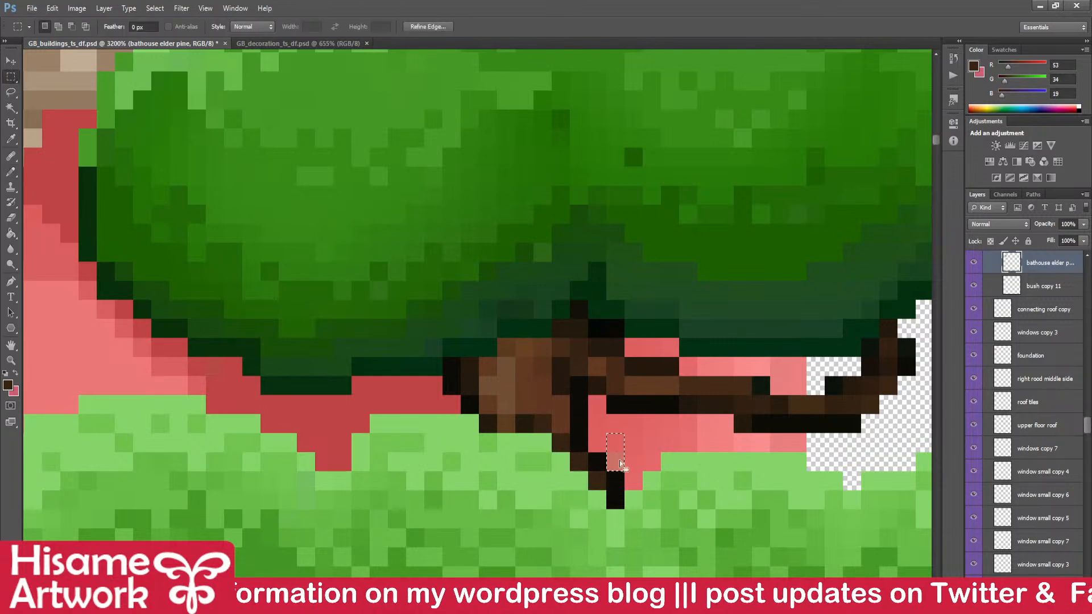
scroll(630, 425, "down", 10)
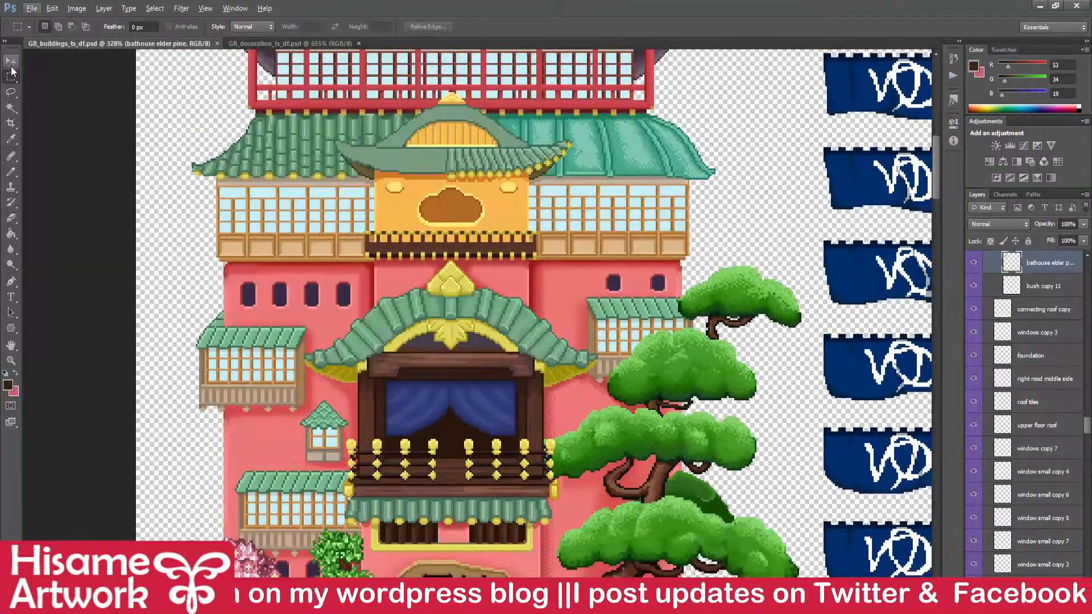
- Try to paint a dark red shadow around the balcony's gold end bracket on the pine layer, and undo it
left_click(11, 65)
scroll(613, 475, "up", 8)
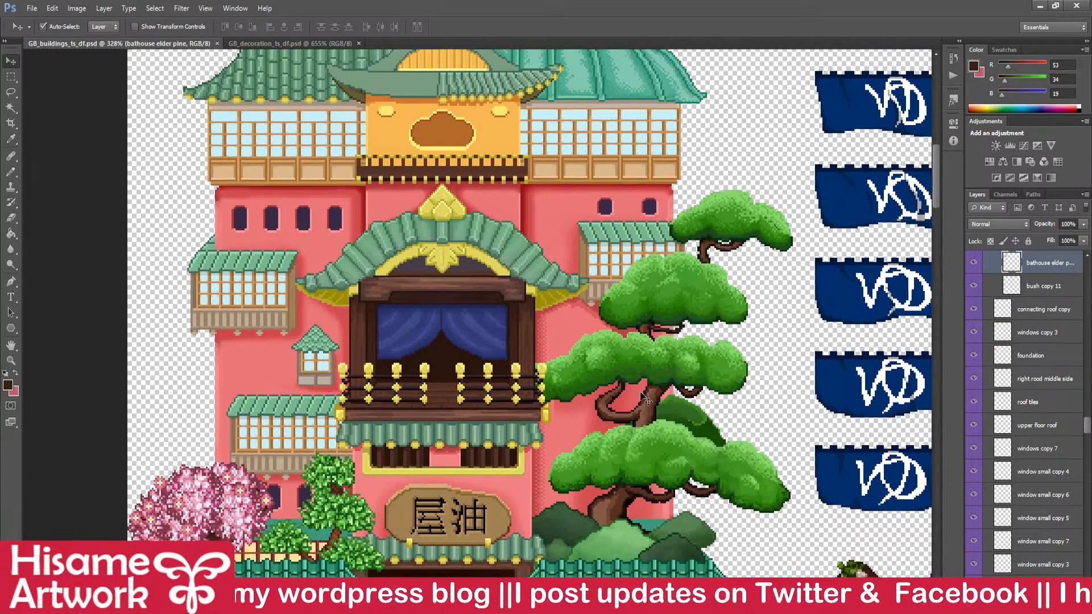
scroll(569, 420, "up", 5)
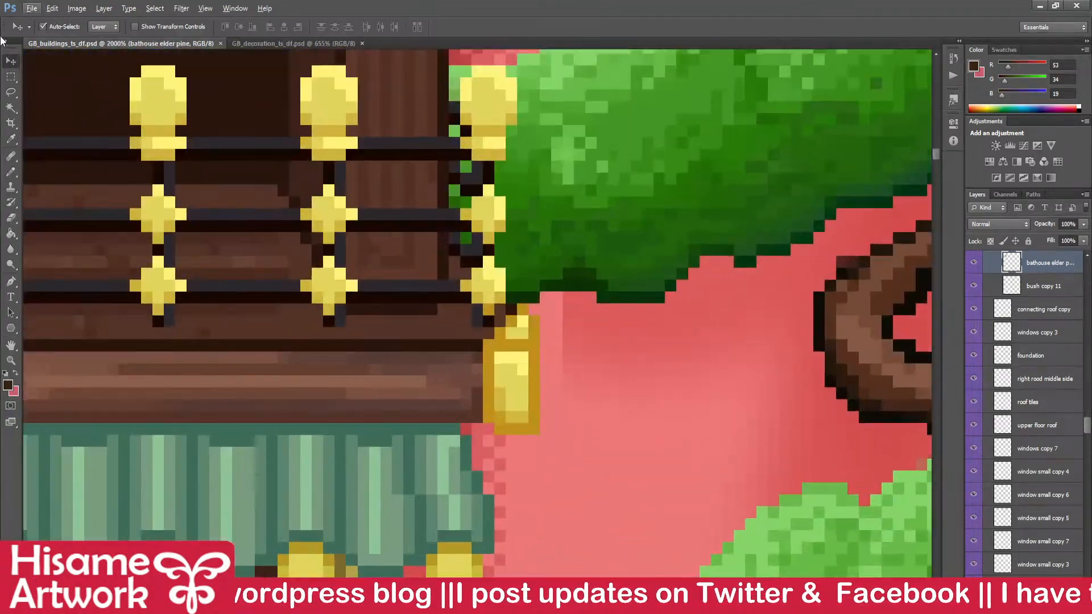
left_click(11, 171)
left_click_drag(431, 375, 355, 249)
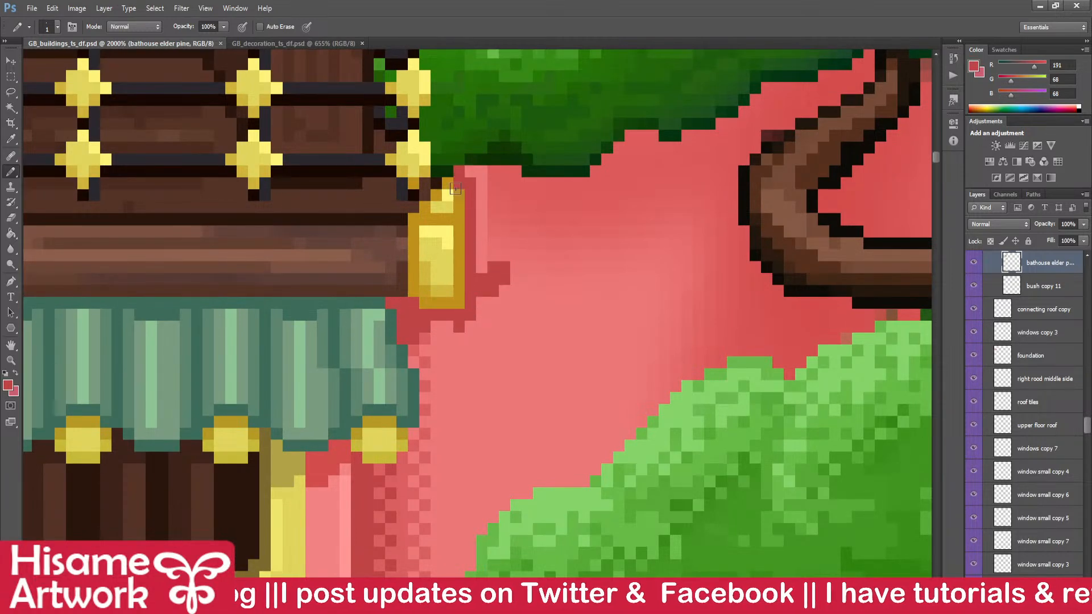
key("ctrl+z")
- Select the bathhouse elder pine layer and erase the stray translucent pixels around the pine's curved branch
left_click(10, 60)
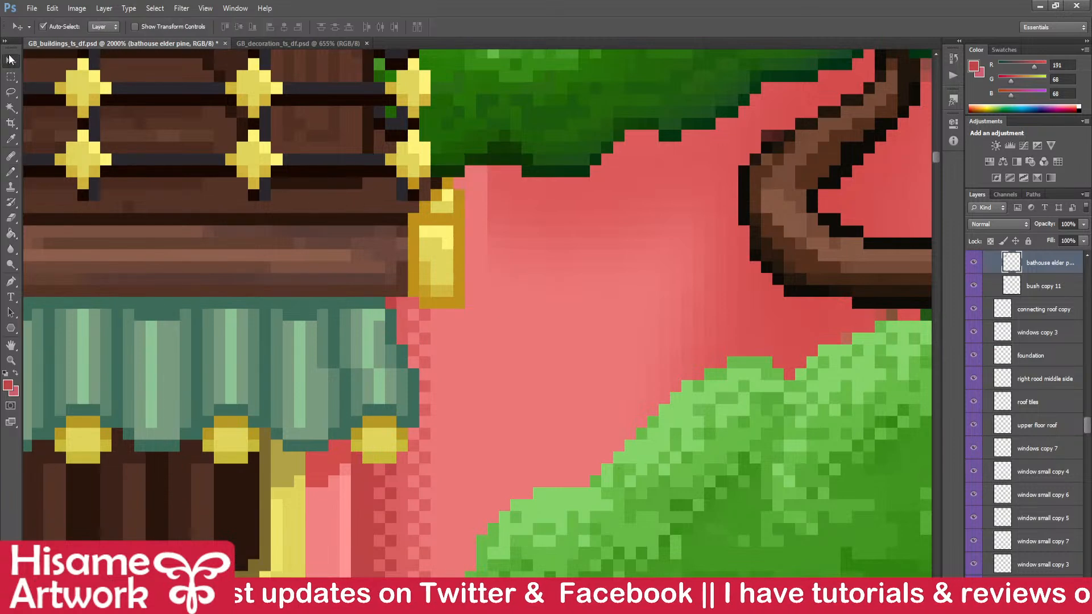
left_click(407, 325)
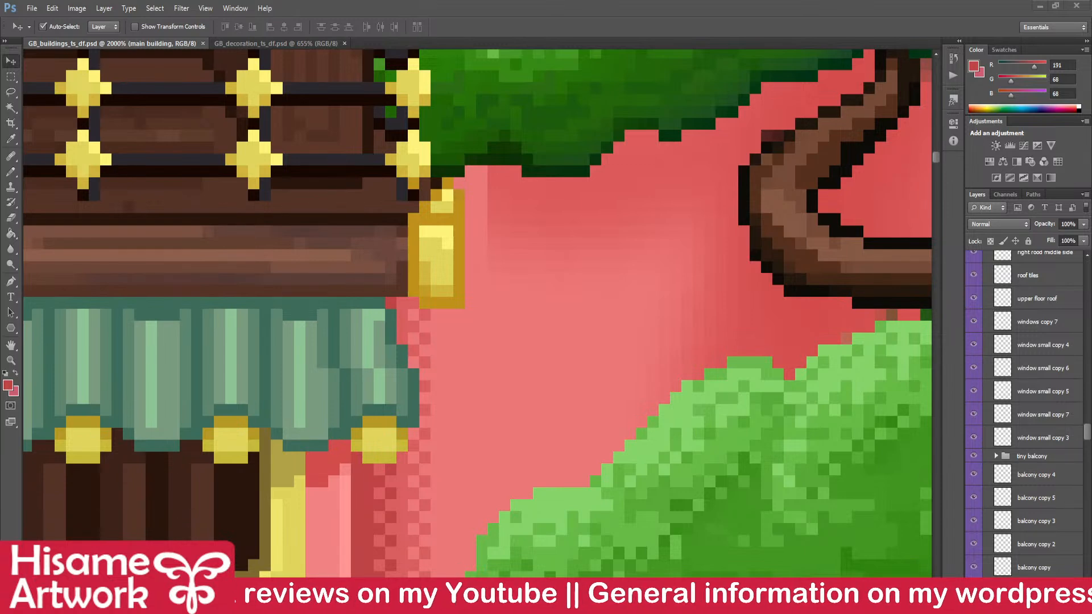
left_click(784, 276)
left_click_drag(854, 247, 567, 326)
scroll(443, 194, "up", 2)
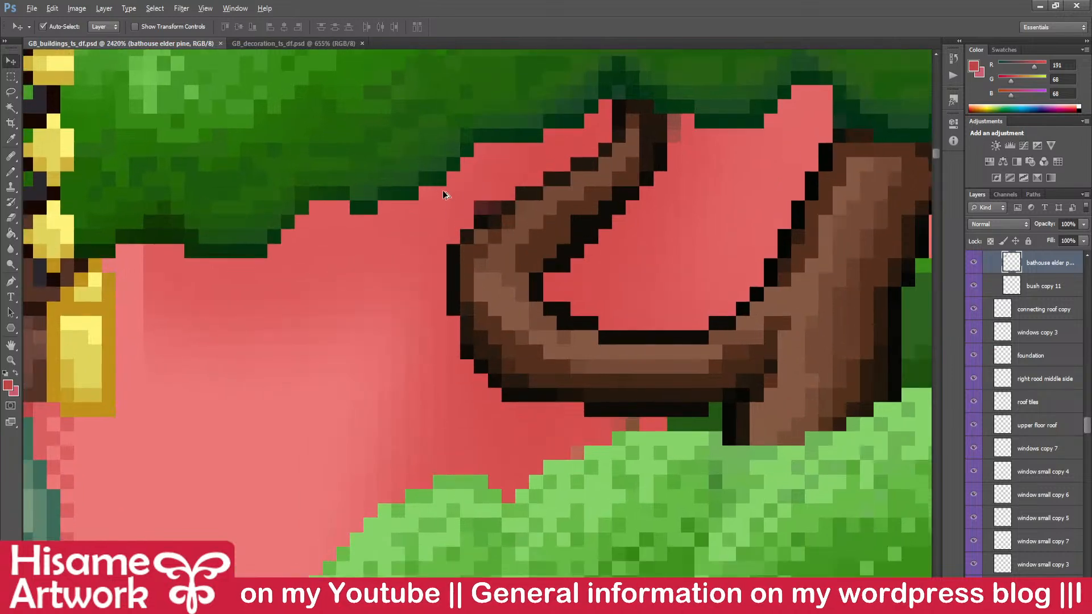
left_click(10, 76)
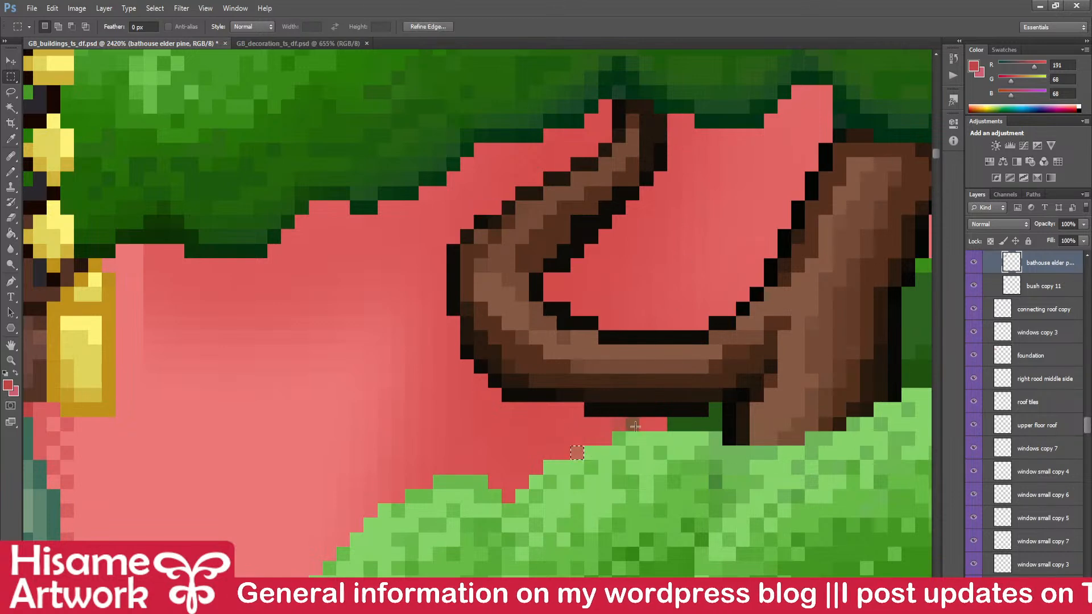
- Select the bush copy 11 layer, clear the stray brown pixel beneath the curved branch, deselect and save
left_click(11, 62)
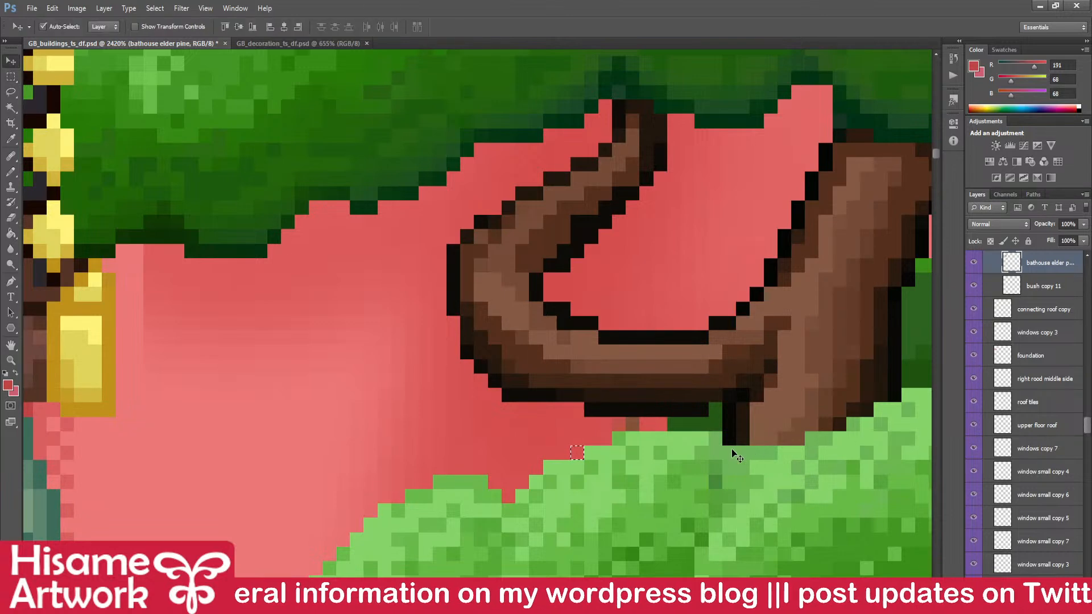
left_click(681, 421)
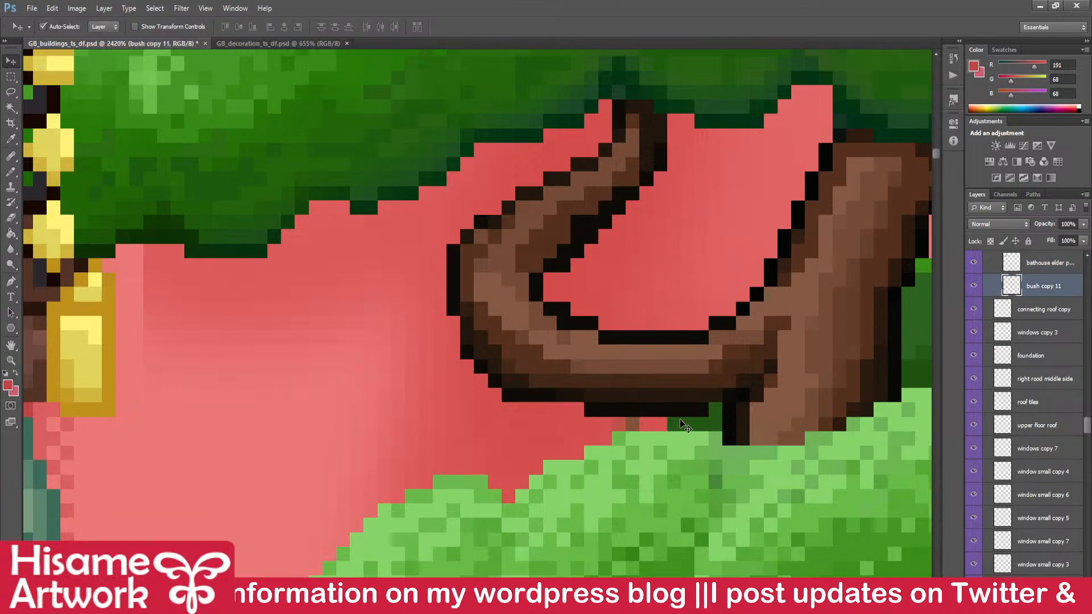
left_click(12, 77)
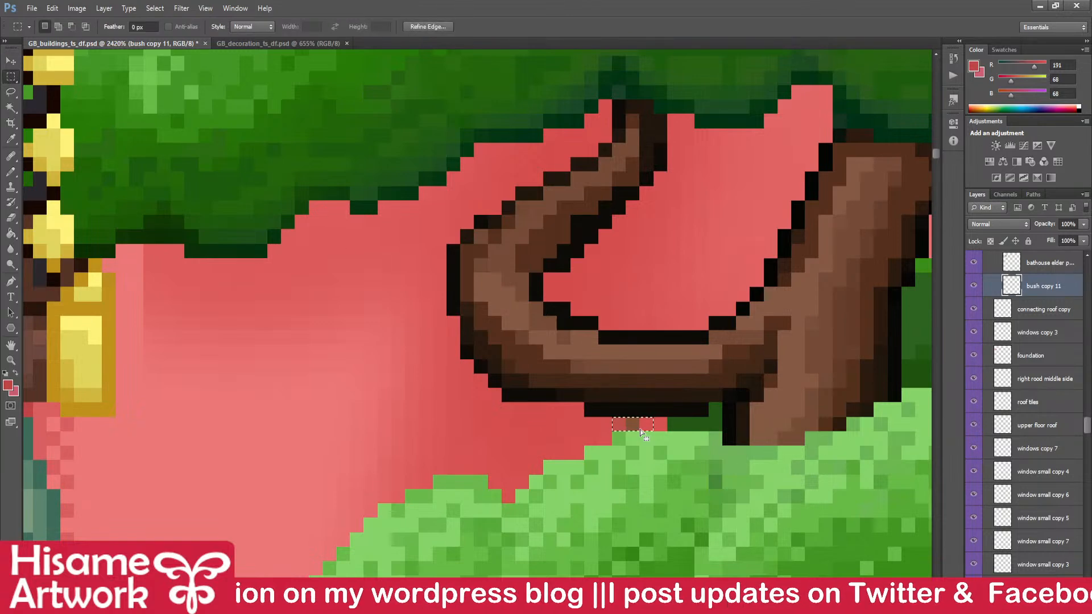
key("ctrl+z")
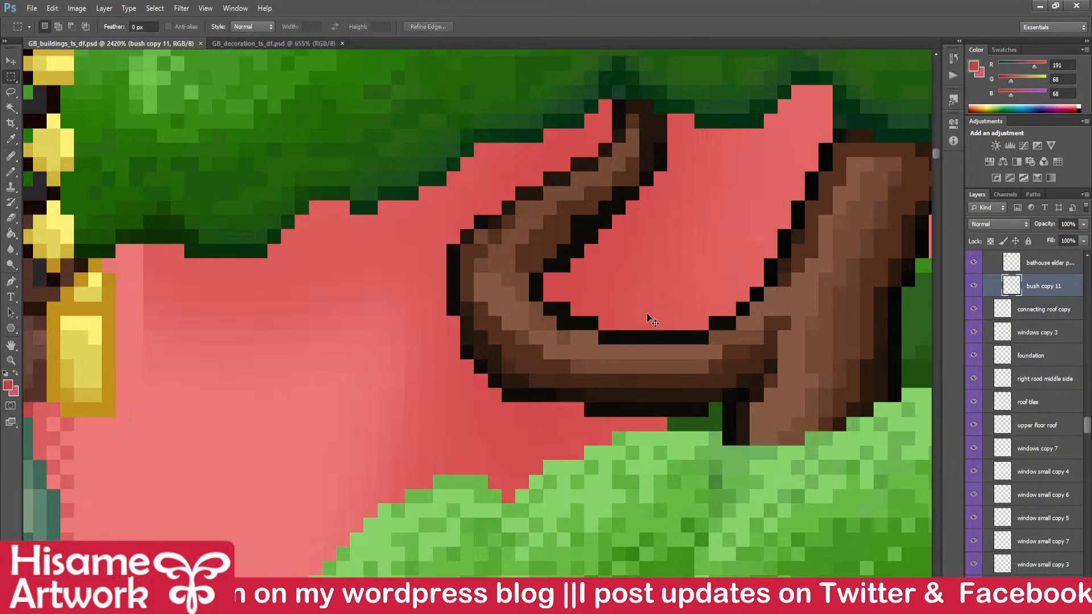
- Select the main building layer and paint a dark red shadow on the wall beside and below the balcony's gold end bracket
left_click(15, 66)
scroll(763, 435, "down", 3)
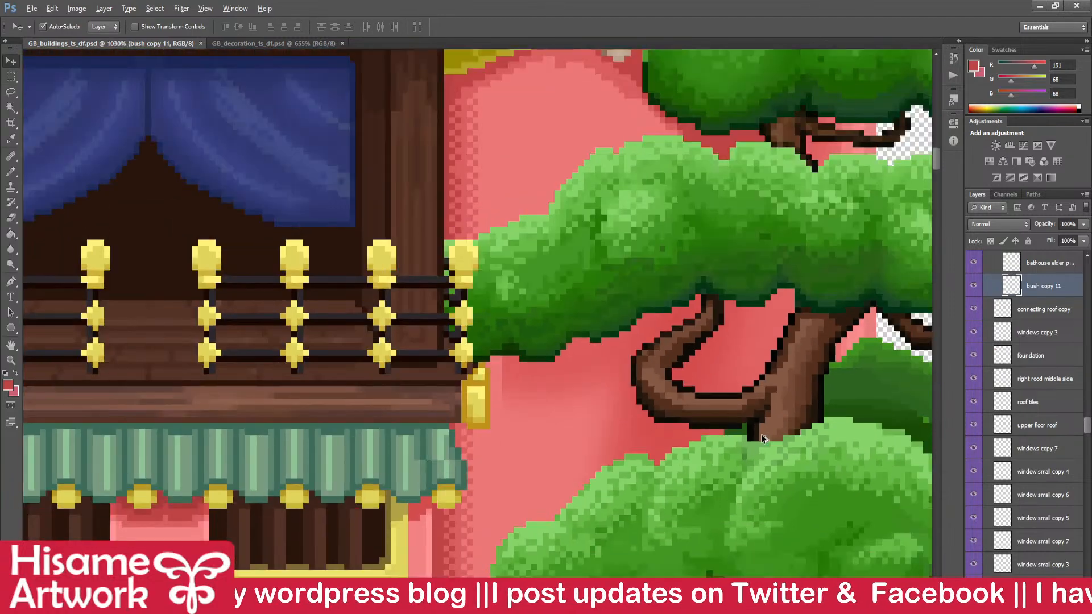
left_click_drag(761, 434, 736, 382)
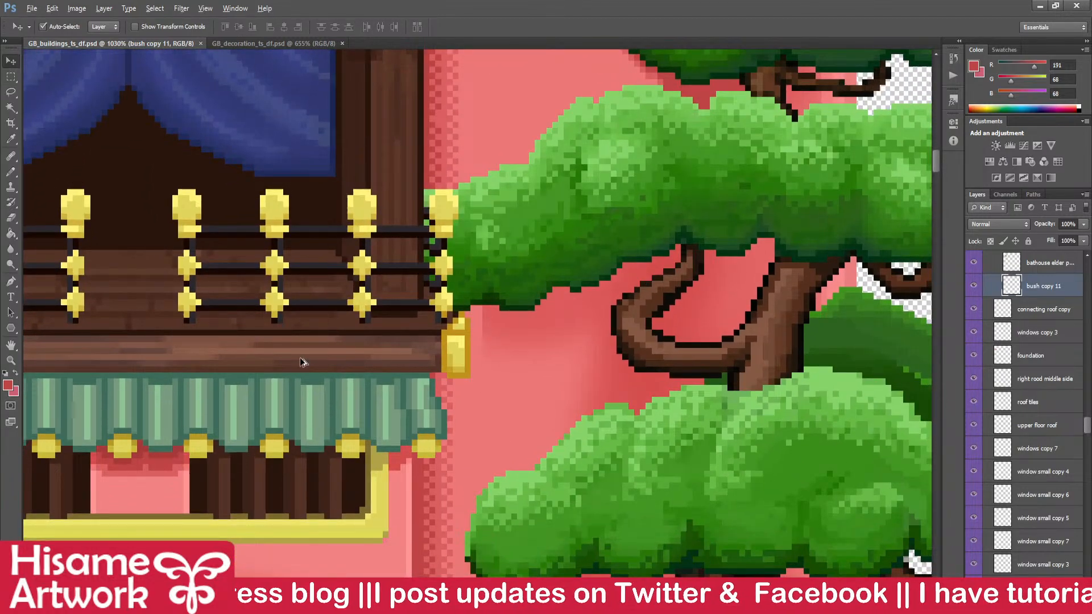
scroll(447, 390, "up", 2)
left_click(415, 397)
left_click(11, 171)
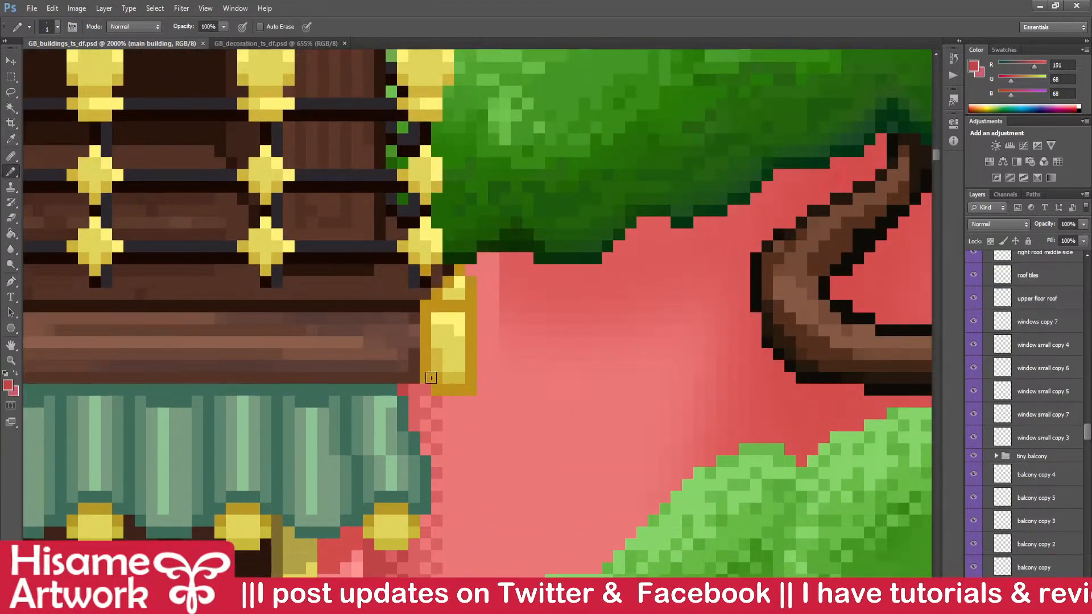
scroll(455, 348, "up", 2)
left_click(494, 374)
mouse_move(411, 460)
left_mouse_down()
mouse_move(502, 395)
mouse_move(516, 213)
mouse_move(490, 303)
mouse_move(485, 231)
mouse_move(503, 214)
mouse_move(494, 357)
left_mouse_up()
left_click_drag(544, 289, 353, 348)
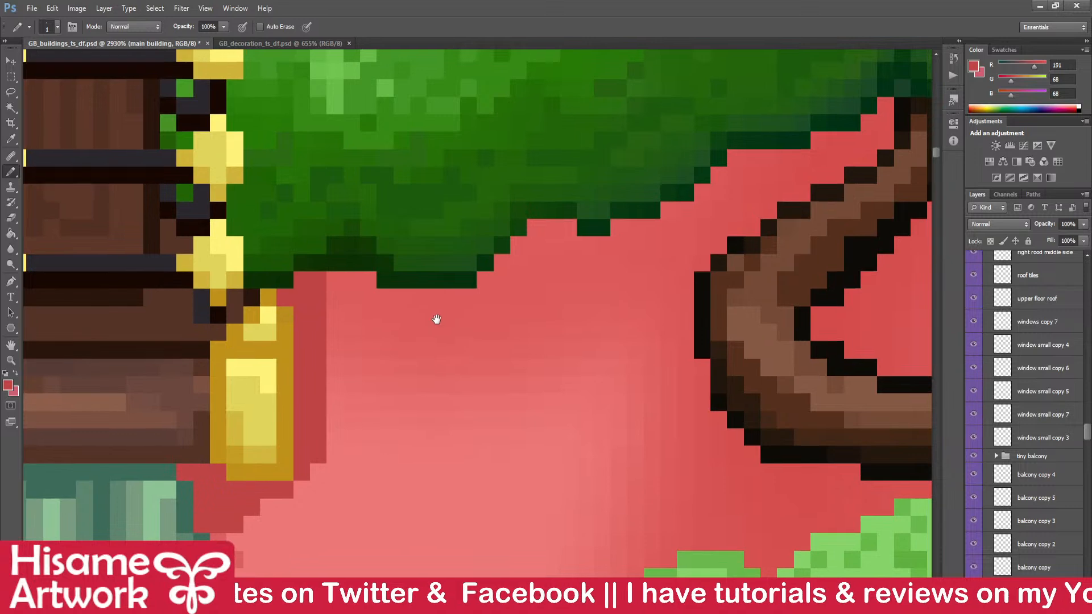
- Paint a dark red shadow band on the wall along the underside of the pine foliage, from the gold bracket to the curved branch
left_click_drag(441, 310, 388, 395)
key("]")
mouse_move(267, 369)
left_mouse_down()
mouse_move(374, 328)
mouse_move(344, 351)
mouse_move(504, 322)
mouse_move(519, 293)
mouse_move(622, 272)
mouse_move(696, 228)
mouse_move(833, 182)
left_mouse_up()
scroll(393, 287, "down", 3)
scroll(313, 473, "up", 2)
- Edge the dark shadow around the gold bracket with sampled dark and mid-red (218, 95, 95) pixels
left_click(233, 504, "alt")
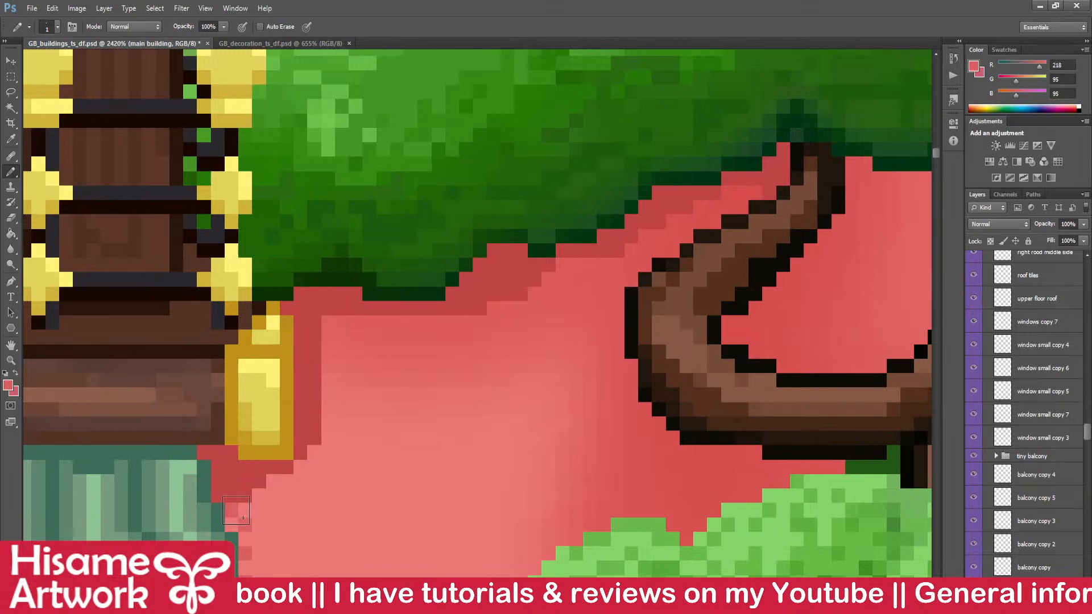
left_click_drag(243, 513, 304, 467)
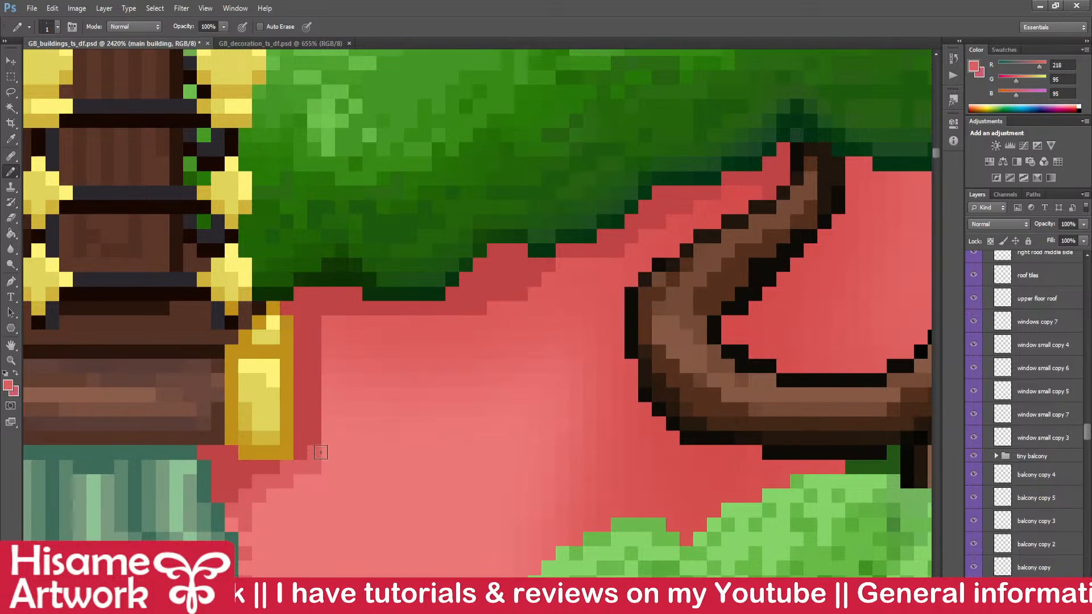
left_click(312, 329, "alt")
left_click(336, 391, "alt")
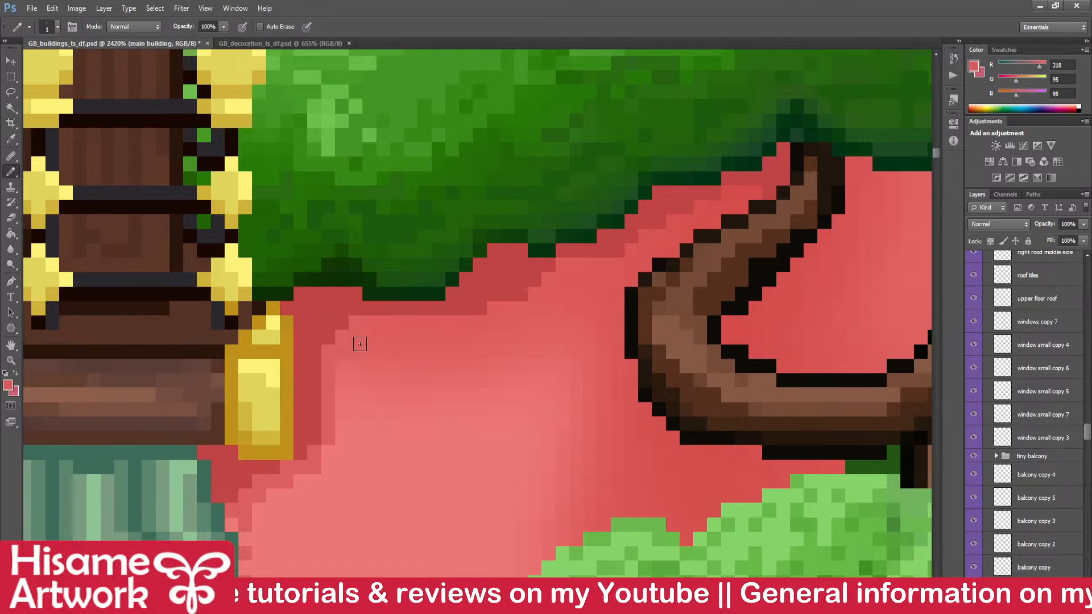
- Fill the wall between the gold bracket and the curved branch with flat wall pink (236, 120, 120), covering the soft gradient
left_click(358, 463, "alt")
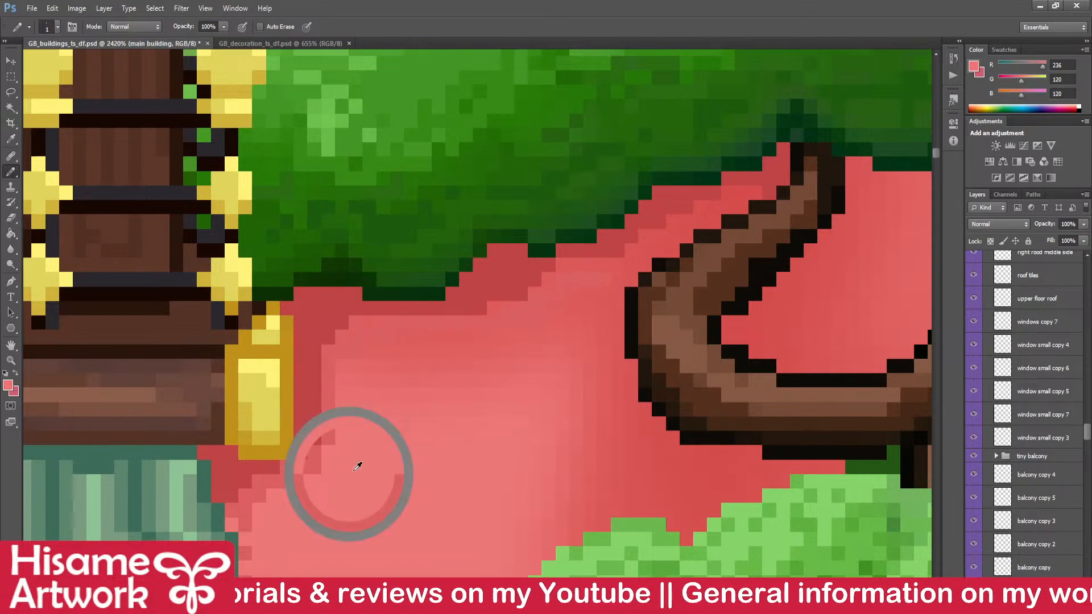
mouse_move(383, 383)
left_mouse_down()
mouse_move(372, 431)
mouse_move(445, 352)
mouse_move(555, 394)
mouse_move(576, 493)
mouse_move(522, 514)
mouse_move(449, 428)
left_mouse_up()
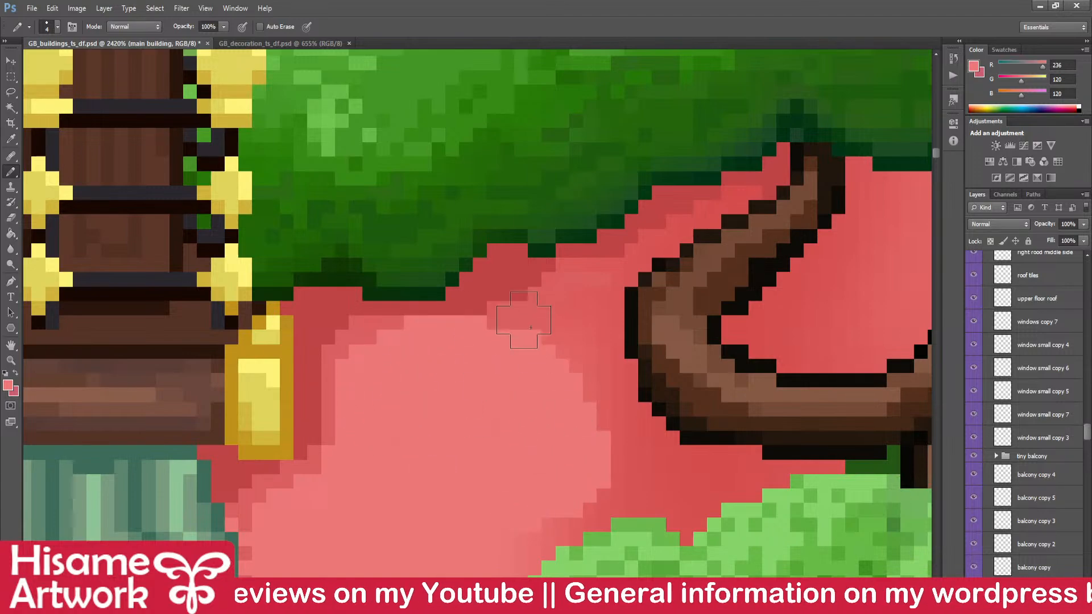
scroll(511, 324, "down", 10)
scroll(531, 414, "up", 5)
scroll(531, 414, "up", 1)
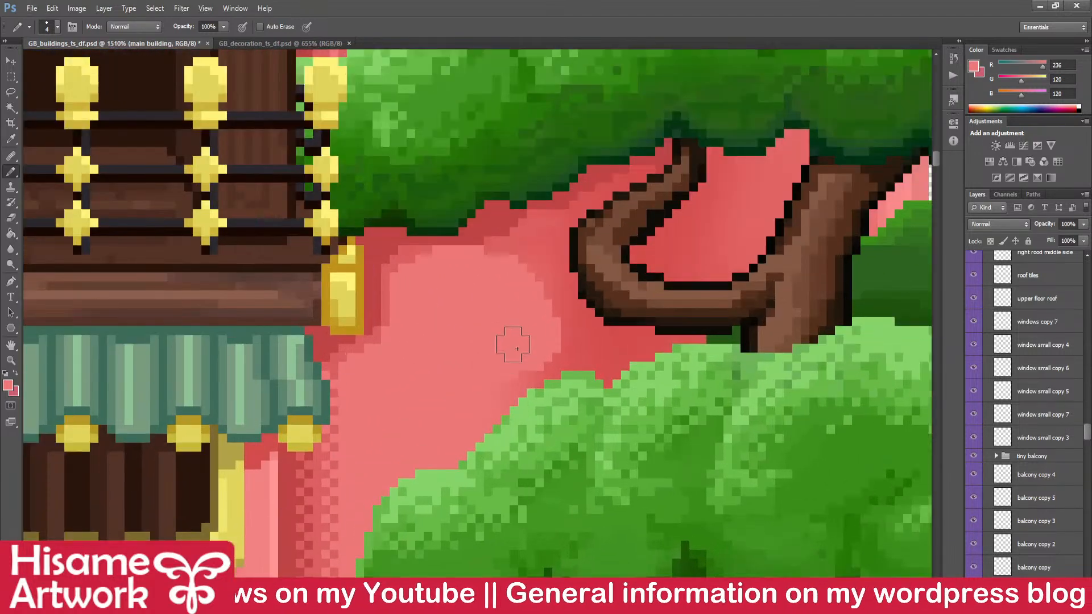
left_click_drag(524, 386, 549, 353)
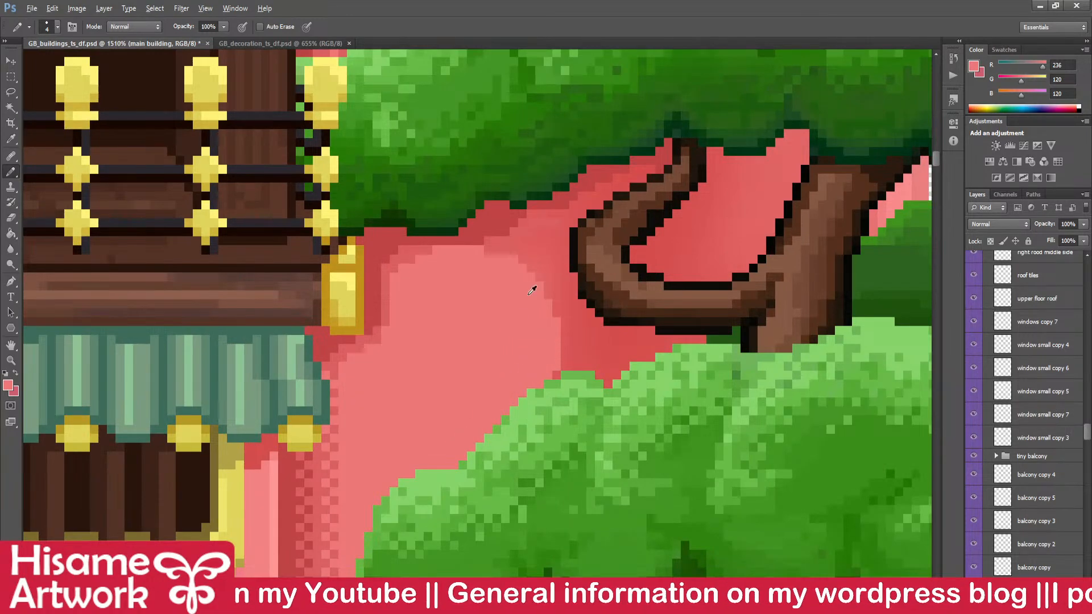
- Paint a mid-red (218, 95, 95) band between the pink wall area and the dark shadow, extending it to the curved branch
scroll(532, 291, "up", 4)
left_click(324, 296, "alt")
key("bracketleft")
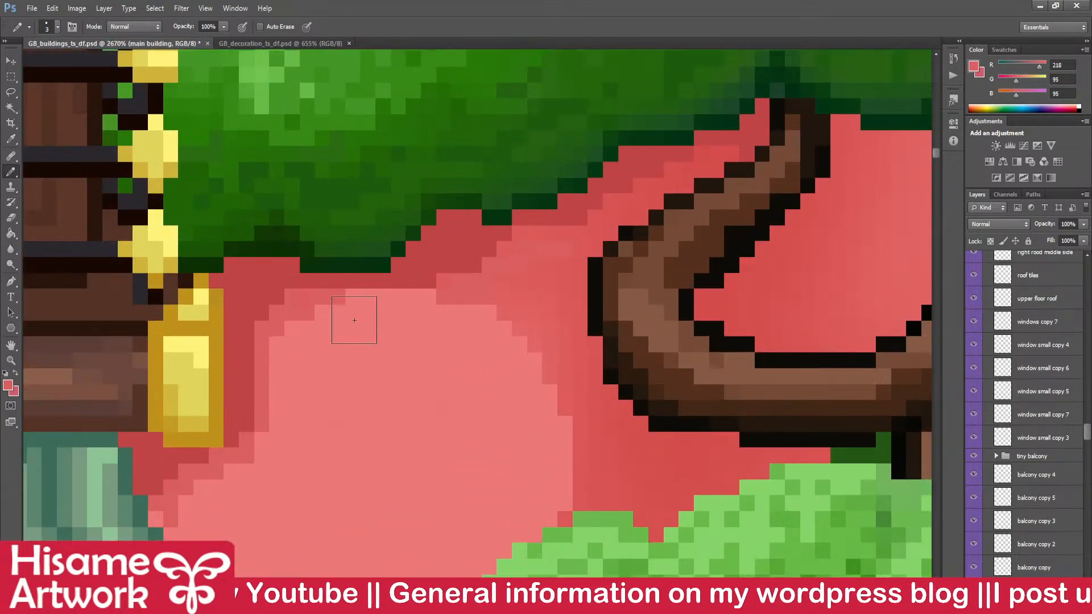
left_click_drag(382, 296, 461, 286)
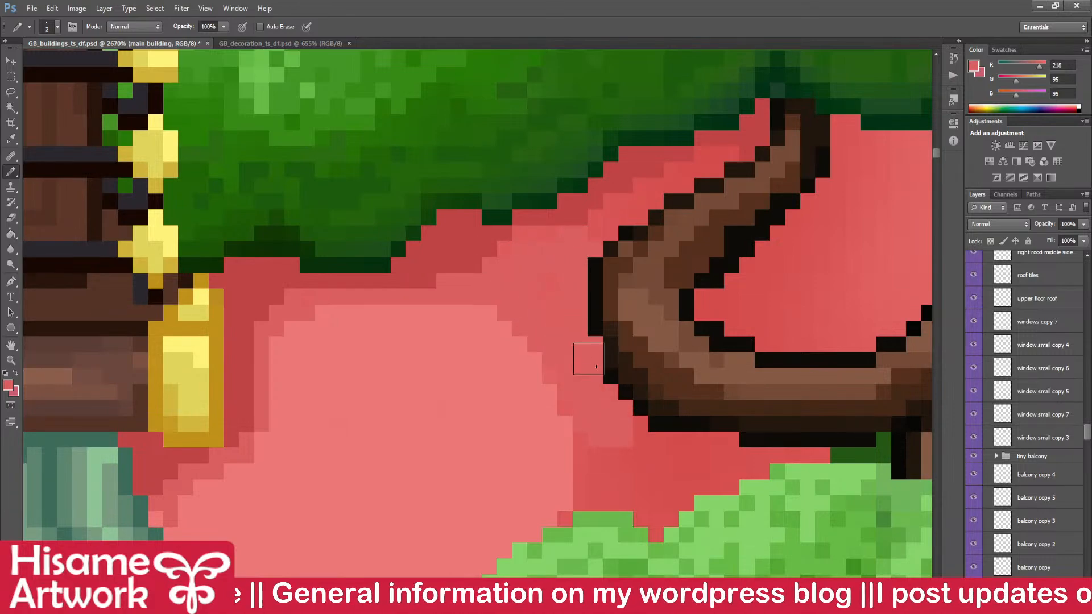
scroll(579, 378, "down", 10)
scroll(743, 319, "up", 7)
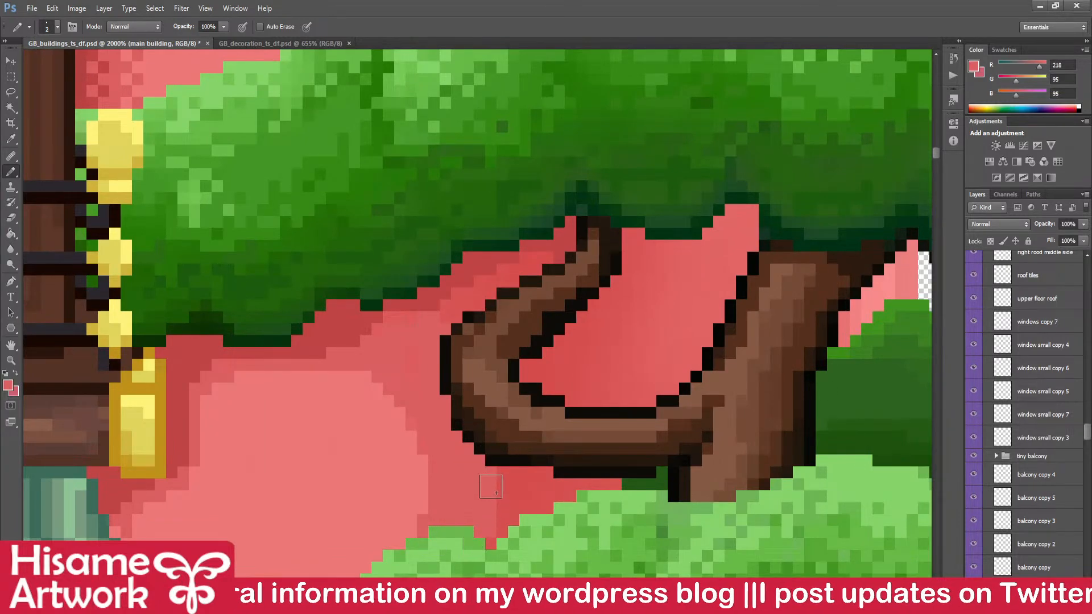
left_click_drag(535, 517, 489, 573)
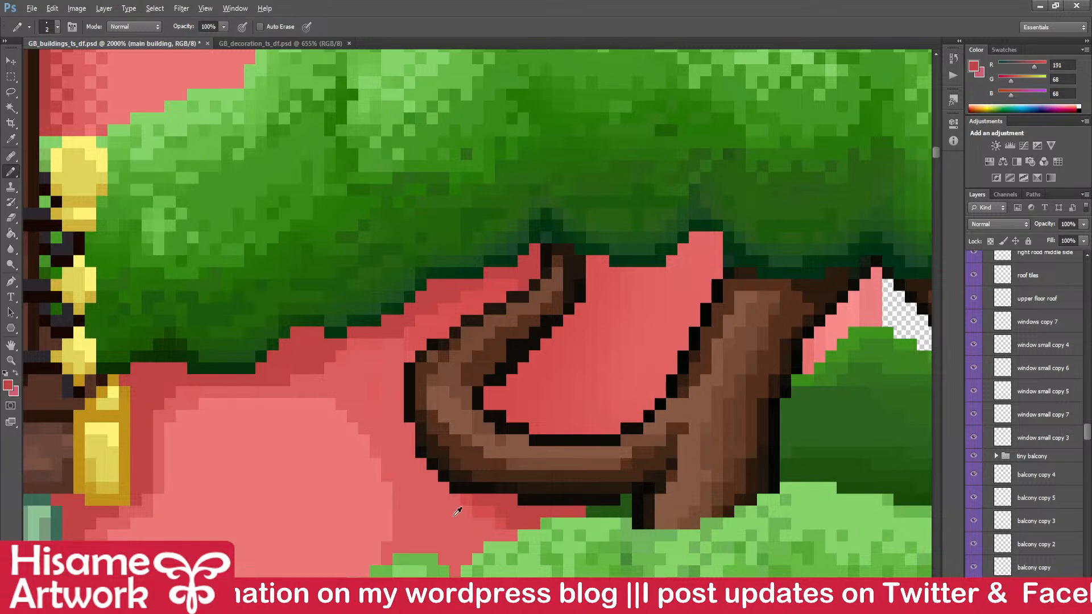
- Fill the wall inside the curved branch loop and the sliver beside the trunk with flat mid-red (218, 95, 95)
left_click_drag(527, 340, 524, 391)
left_click(379, 389, "alt")
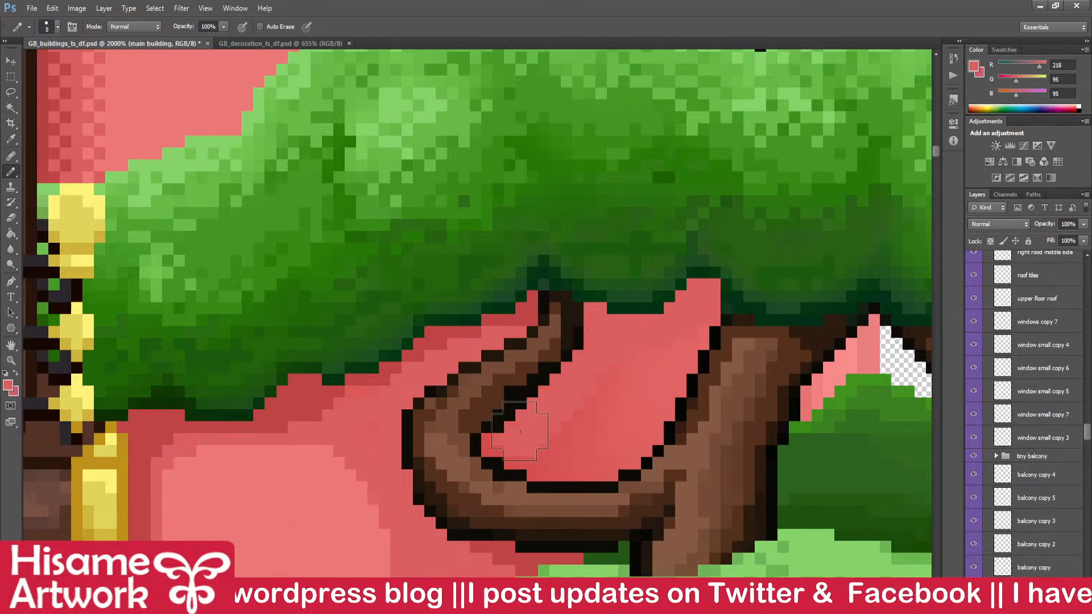
scroll(566, 433, "right", 5)
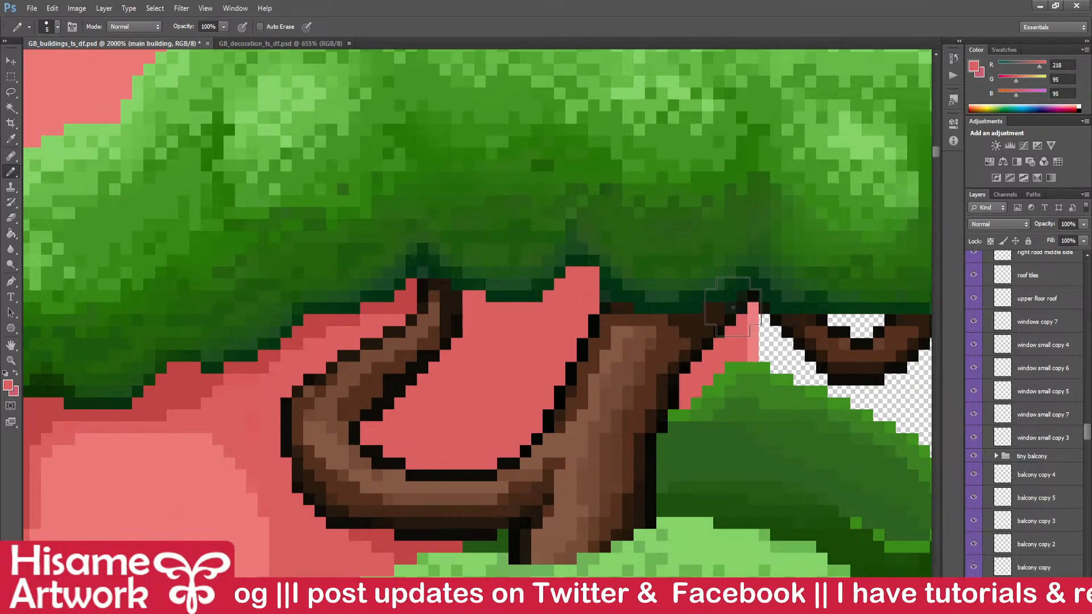
scroll(631, 296, "down", 3)
scroll(631, 296, "down", 5)
- Touch up the wall shadow between the upper two pine tiers with sampled mid-red (218, 95, 95)
left_click(538, 354, "alt")
scroll(625, 319, "up", 5)
scroll(669, 317, "up", 2)
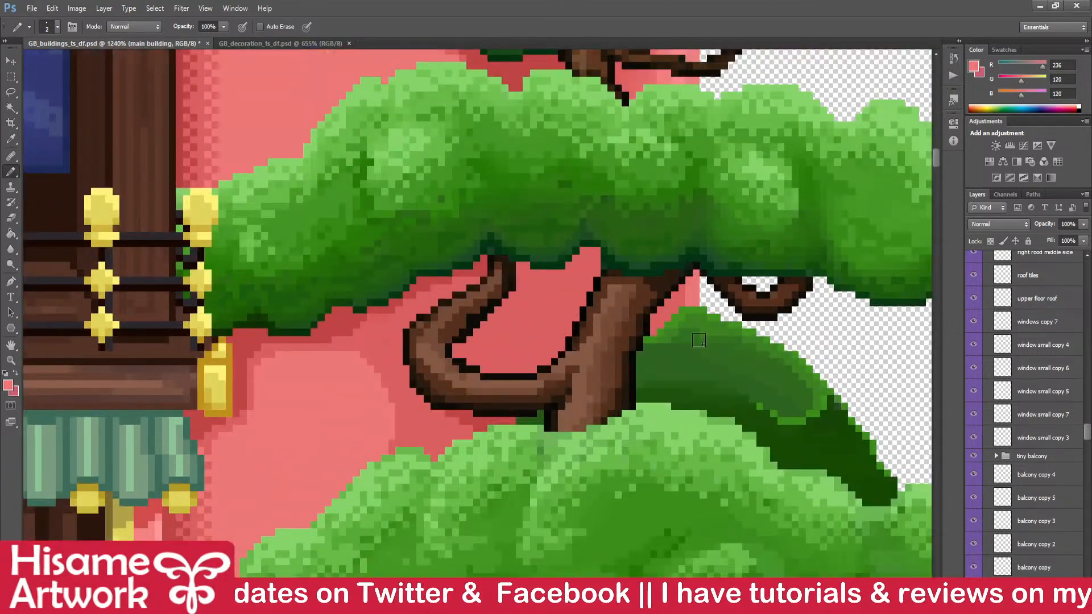
scroll(698, 340, "up", 4)
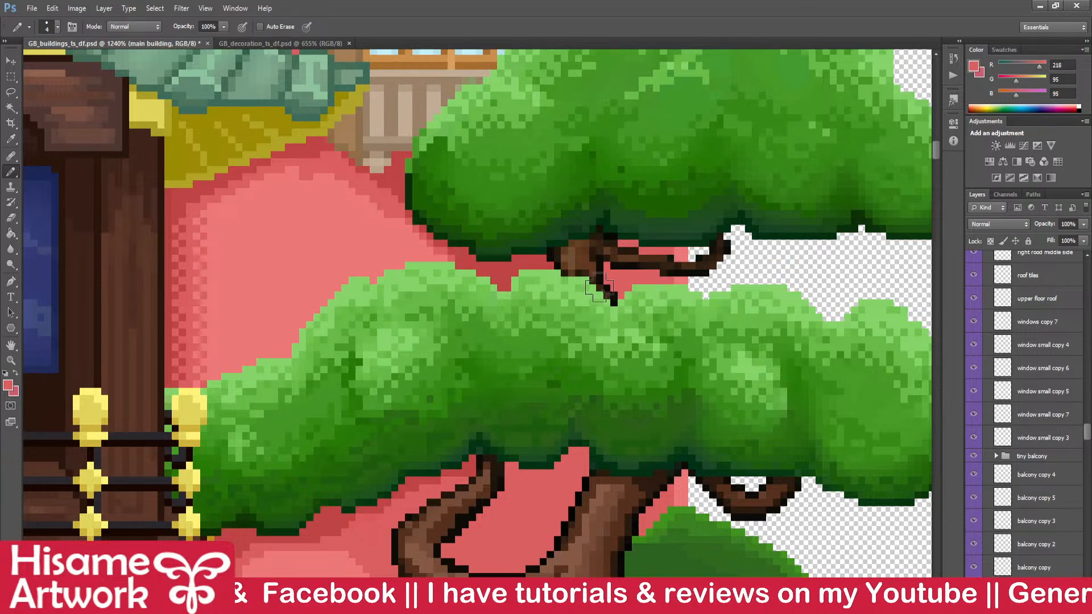
left_click_drag(599, 290, 716, 324)
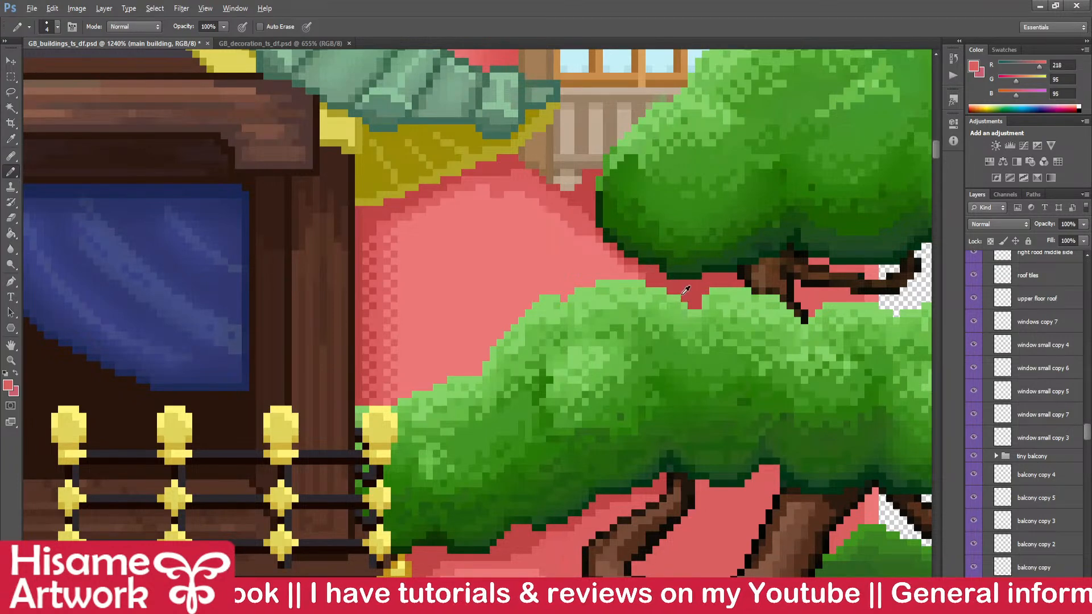
left_click(813, 265, "alt")
left_click(834, 293, "alt")
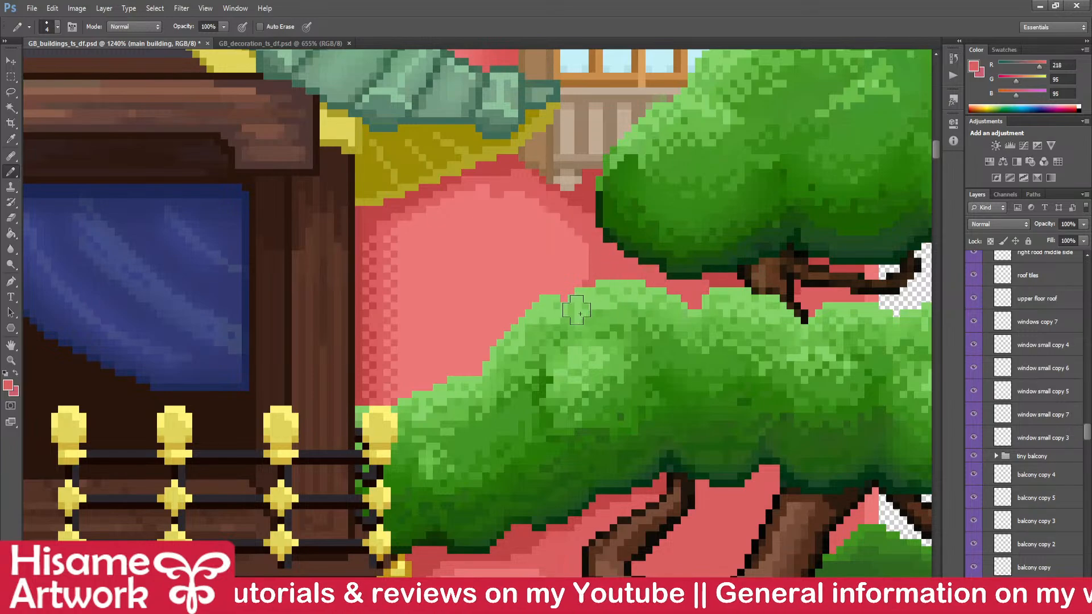
left_click_drag(627, 355, 608, 398)
- Paint a flat wall pink (236, 120, 120) area inside the curved branch loop, leaving a mid-red border, and save the file
scroll(561, 250, "down", 10)
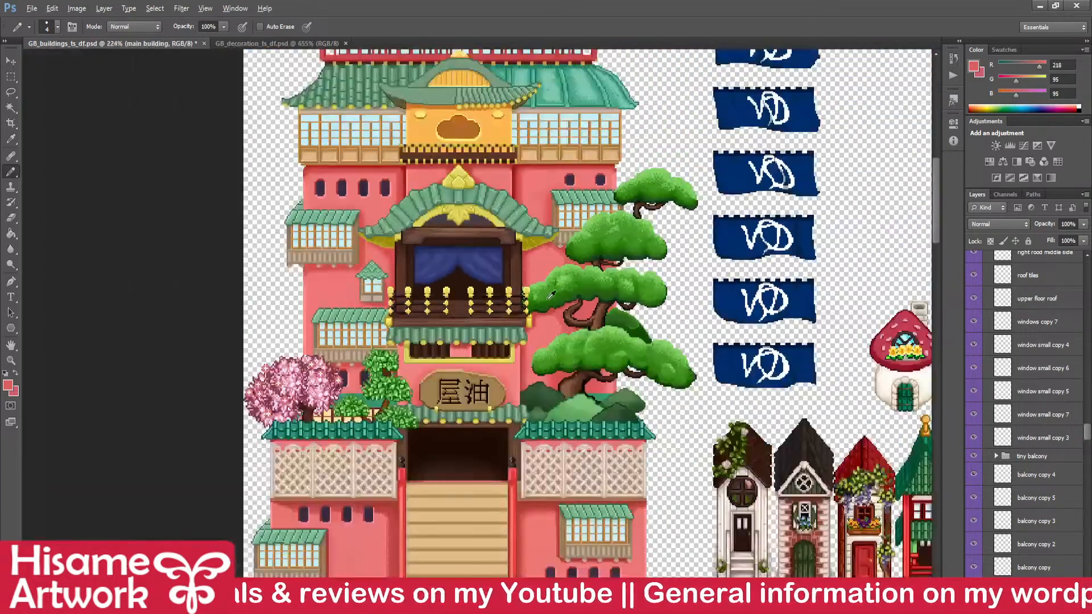
scroll(551, 294, "up", 10)
left_click(560, 287, "alt")
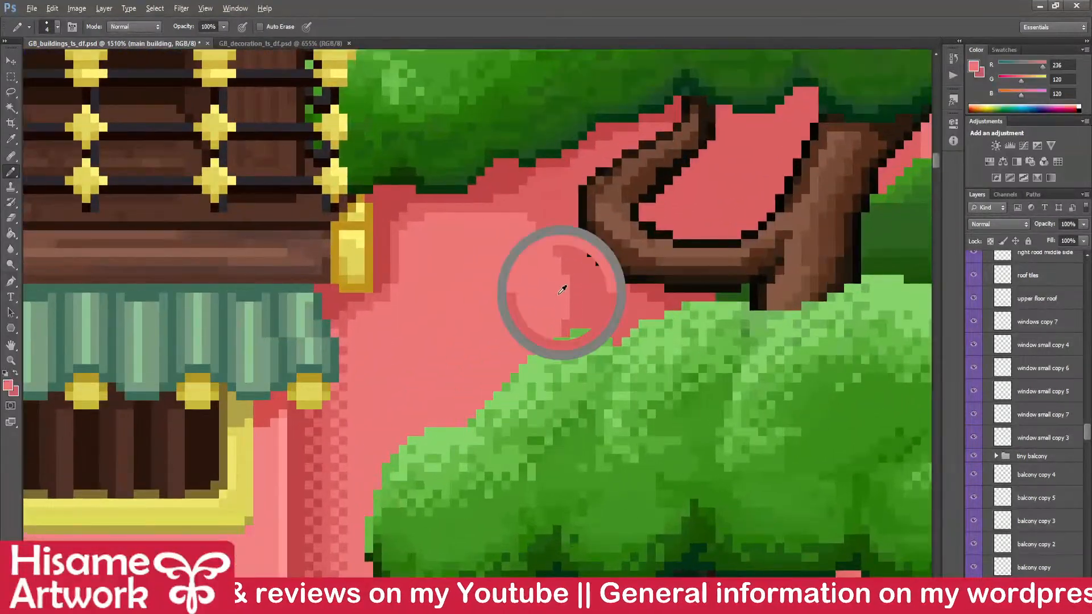
left_click_drag(628, 370, 511, 443)
mouse_move(636, 273)
left_mouse_down()
mouse_move(657, 219)
mouse_move(584, 286)
mouse_move(622, 250)
mouse_move(618, 274)
mouse_move(634, 268)
mouse_move(654, 231)
left_mouse_up()
scroll(653, 231, "down", 10)
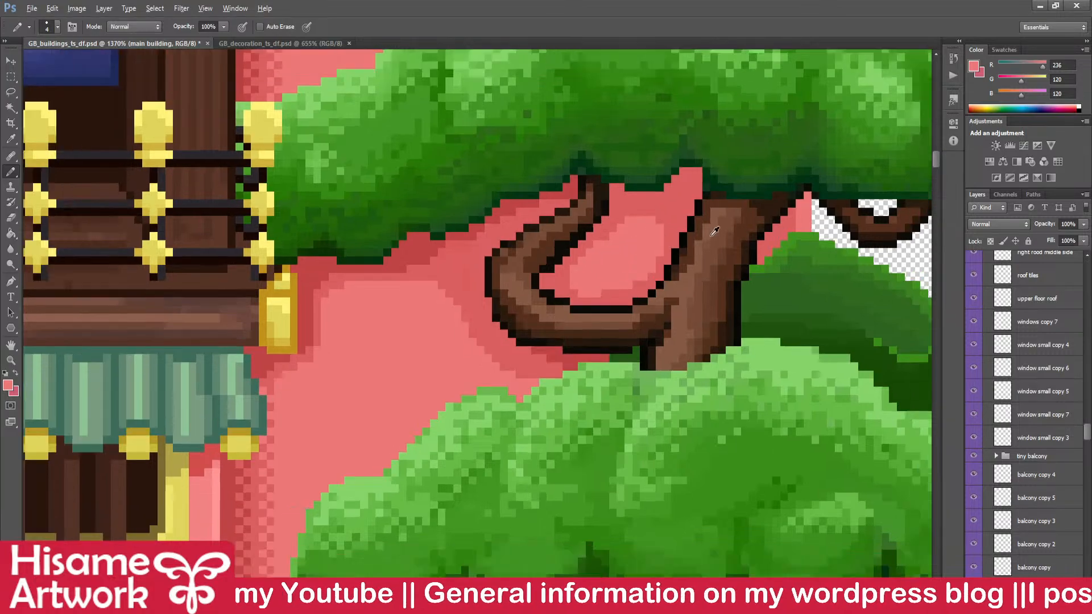
key("ctrl+s")
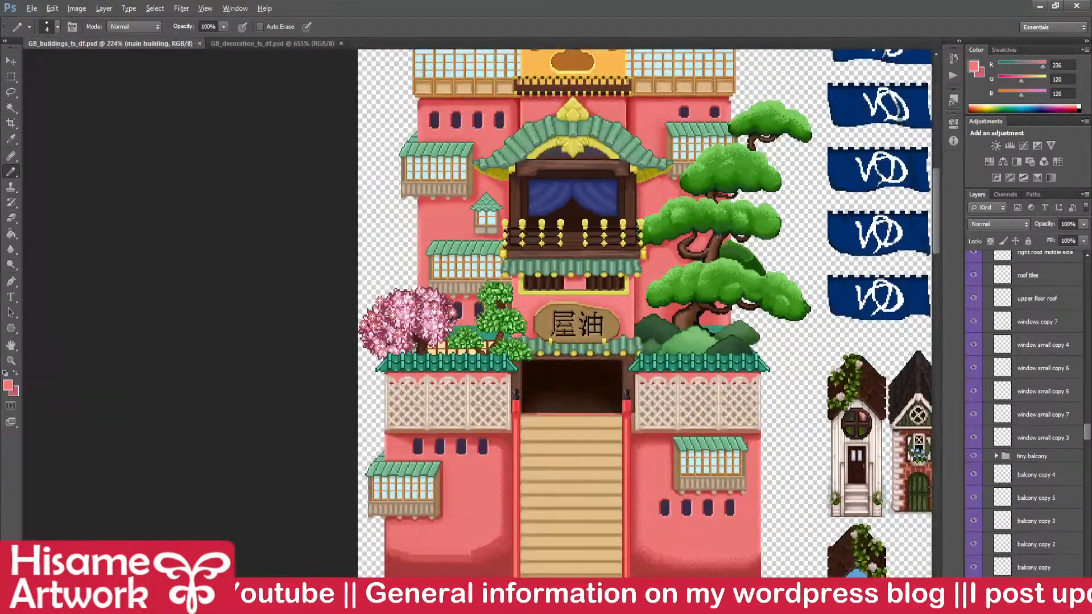
scroll(723, 243, "up", 10)
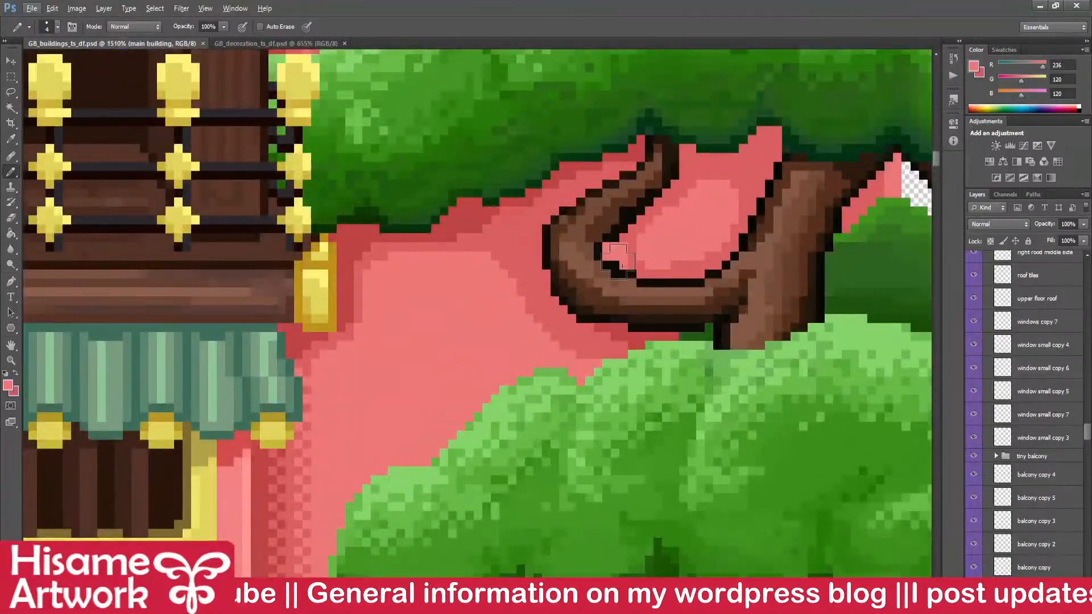
left_click(748, 217)
scroll(549, 367, "down", 6)
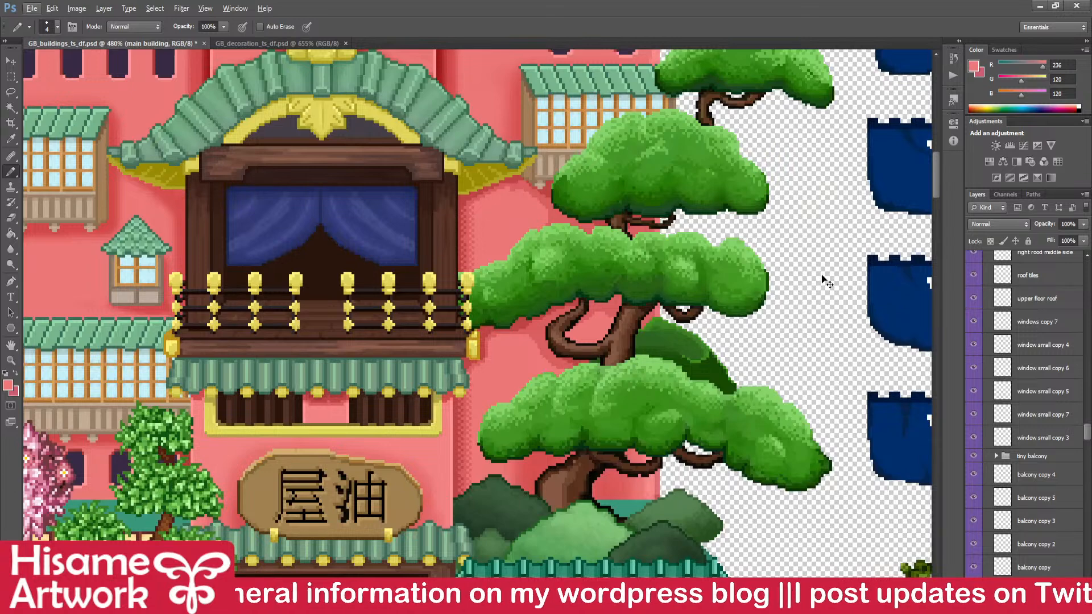
scroll(825, 281, "down", 4)
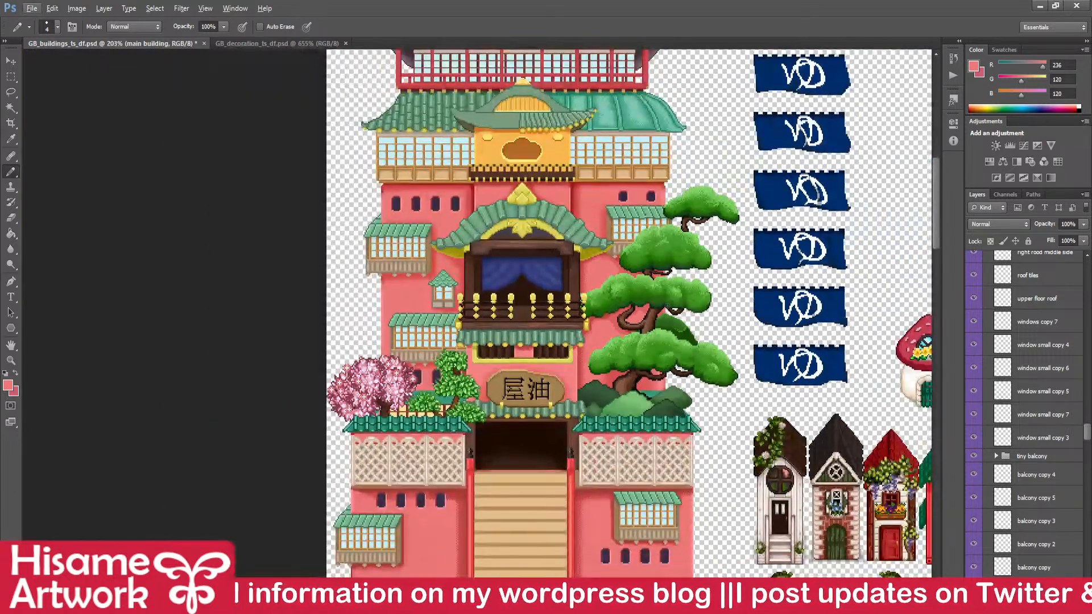
key("ctrl+s")
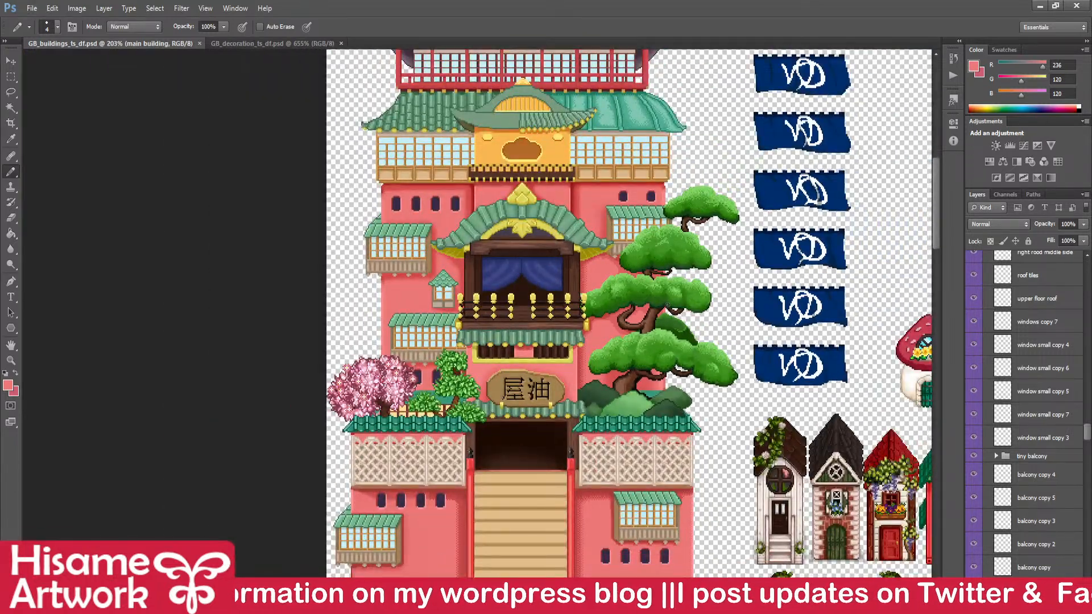
- Copy the dithered shadow strip from beside the balcony pillar to the inner edge of the upper wall above the green roof, deselect, and save
left_click_drag(604, 216, 544, 295)
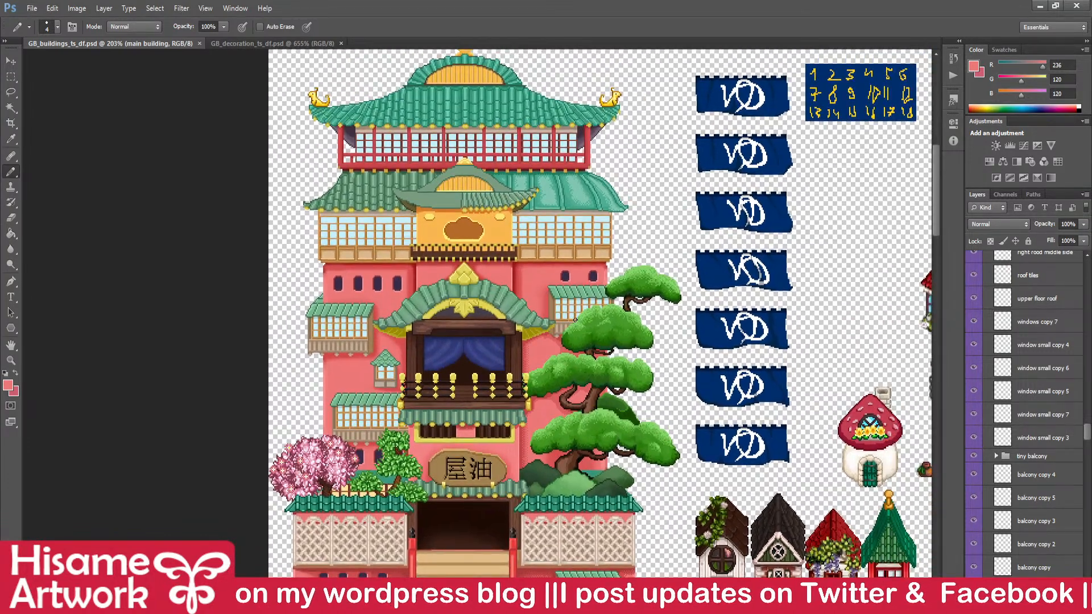
scroll(532, 299, "up", 2)
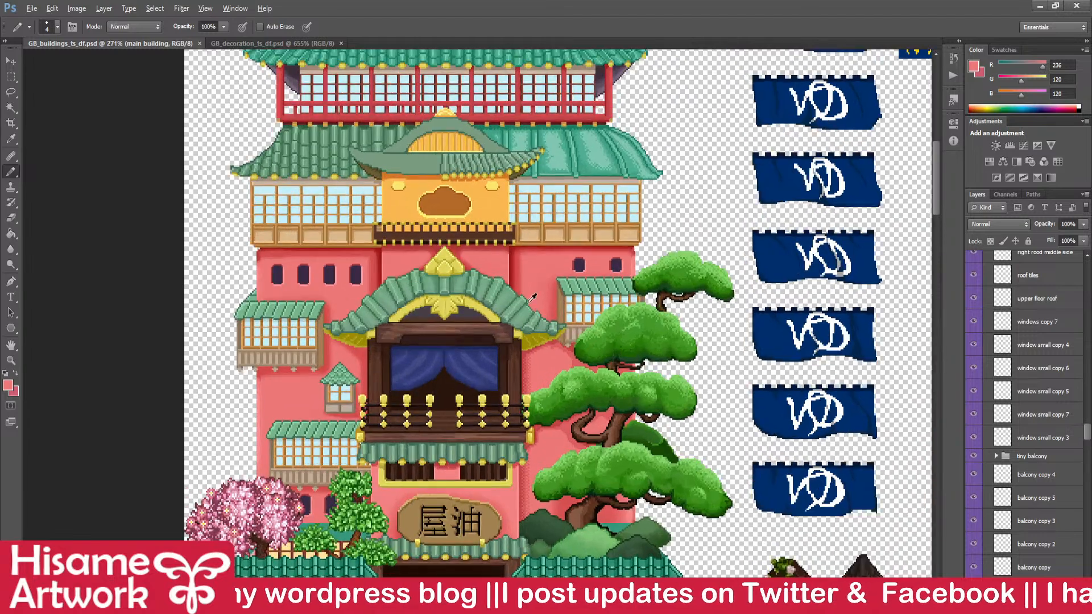
scroll(532, 298, "up", 4)
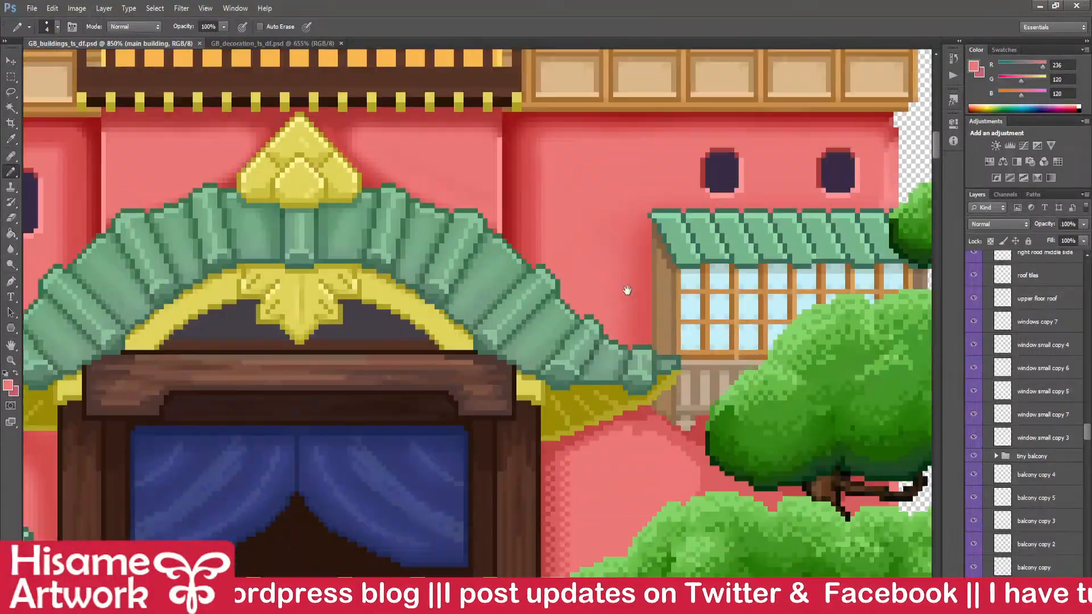
left_click_drag(627, 291, 651, 262)
left_click(11, 61)
left_click_drag(482, 305, 469, 332)
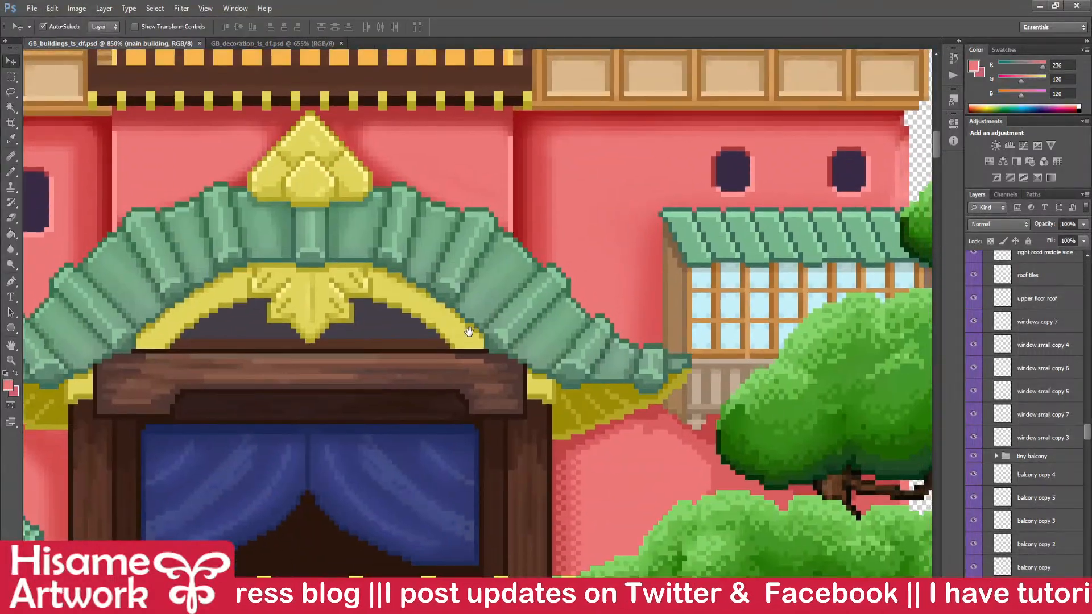
scroll(557, 504, "up", 1)
left_click(11, 76)
scroll(575, 487, "down", 1)
left_click_drag(573, 485, 632, 576)
key("v")
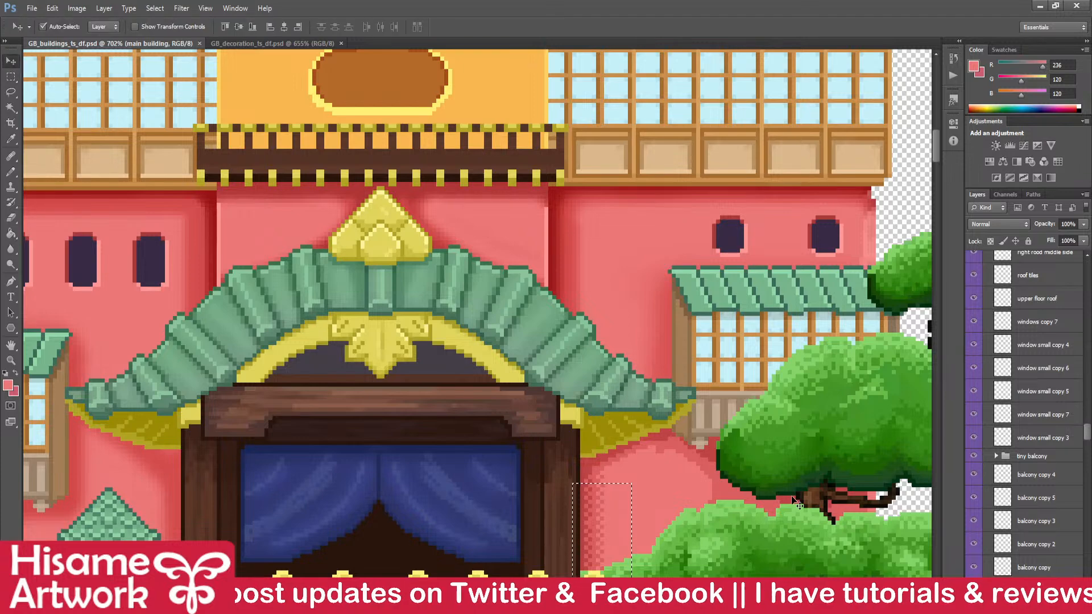
left_click_drag(594, 534, 570, 284)
key("Up")
key("Up")
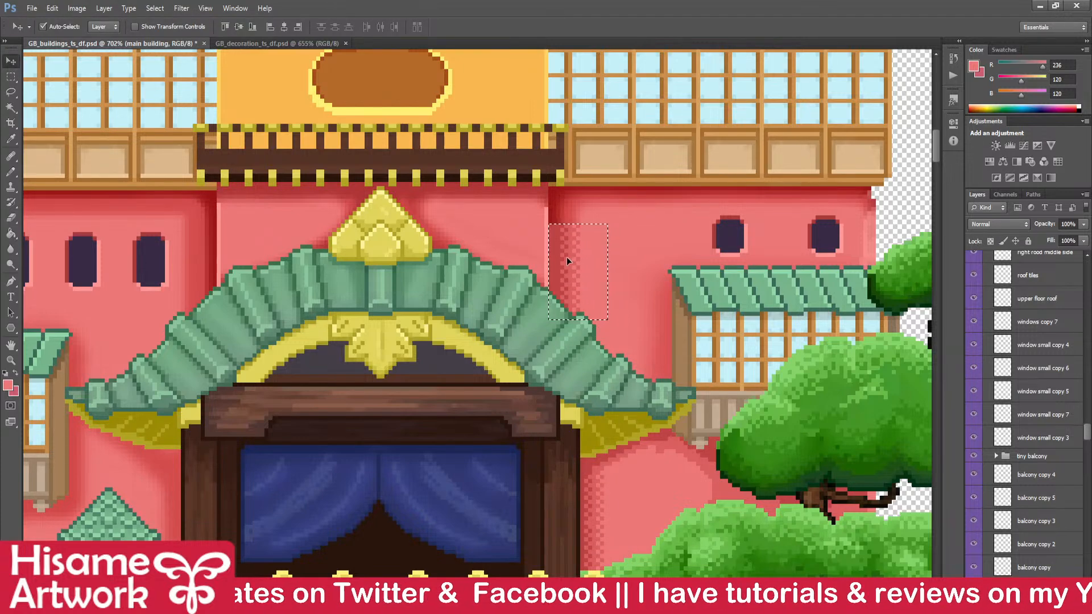
scroll(566, 257, "up", 2)
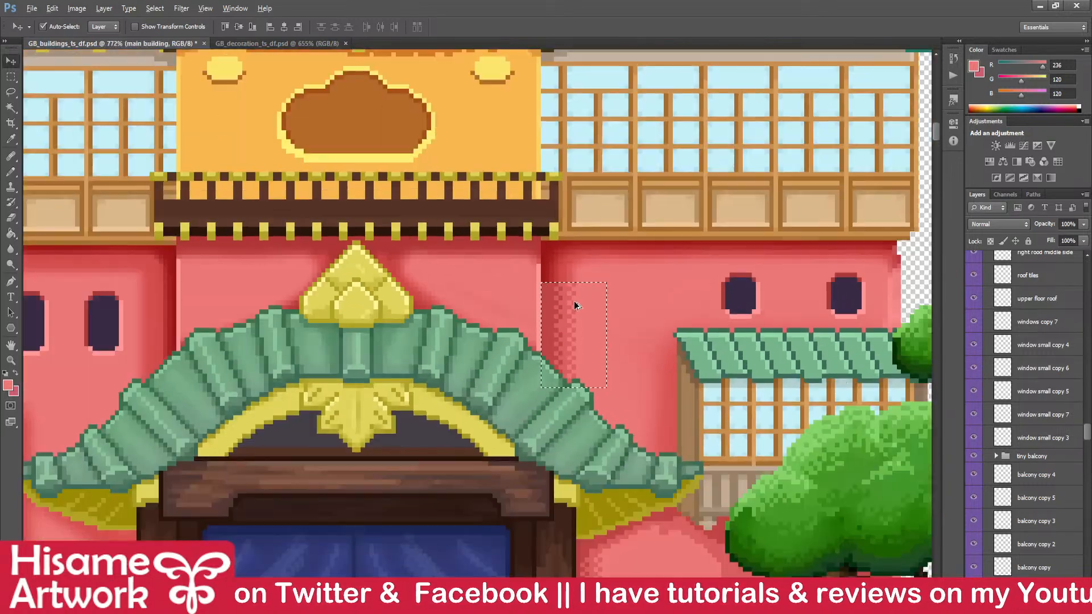
key("ctrl+d")
scroll(576, 302, "down", 12)
key("ctrl+s")
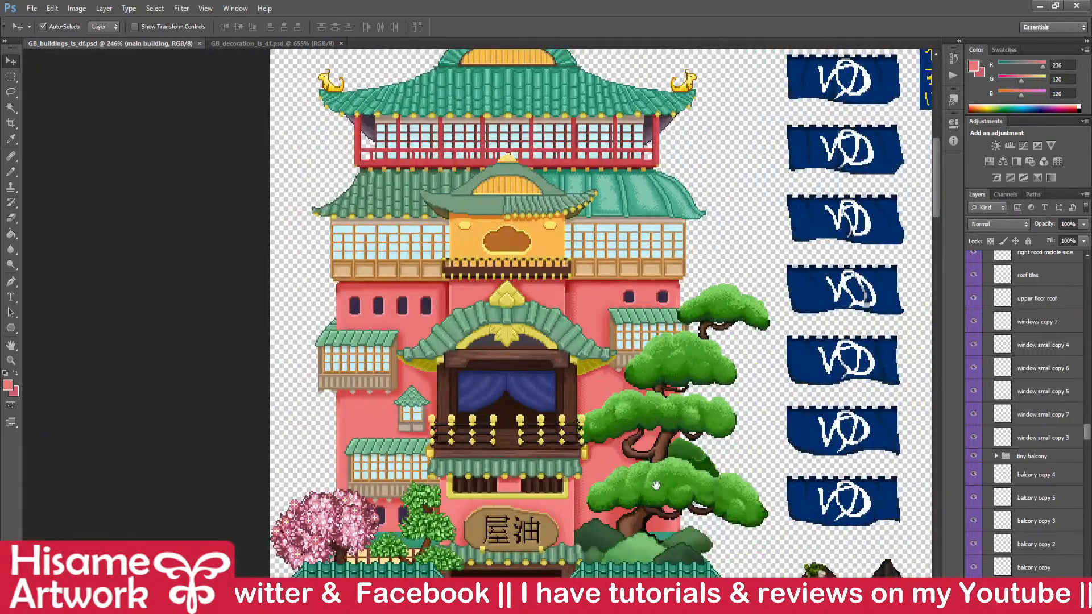
- Copy the dithered shadow below the lattice fence to the upper wall, covering its width beneath the wooden window panels, deselect, and save
left_click_drag(656, 484, 645, 334)
scroll(590, 522, "up", 15)
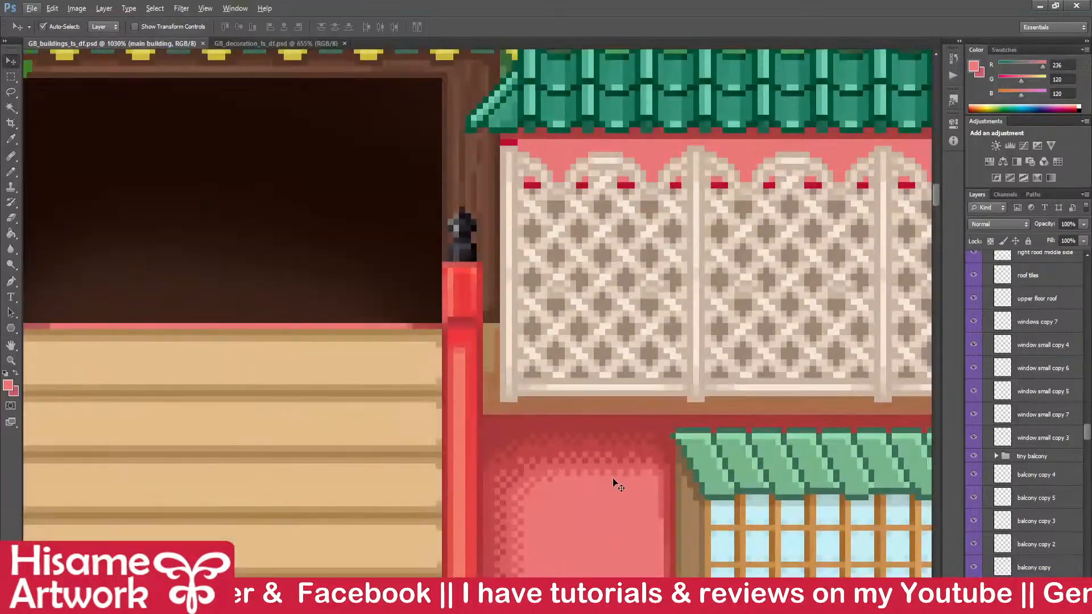
key("m")
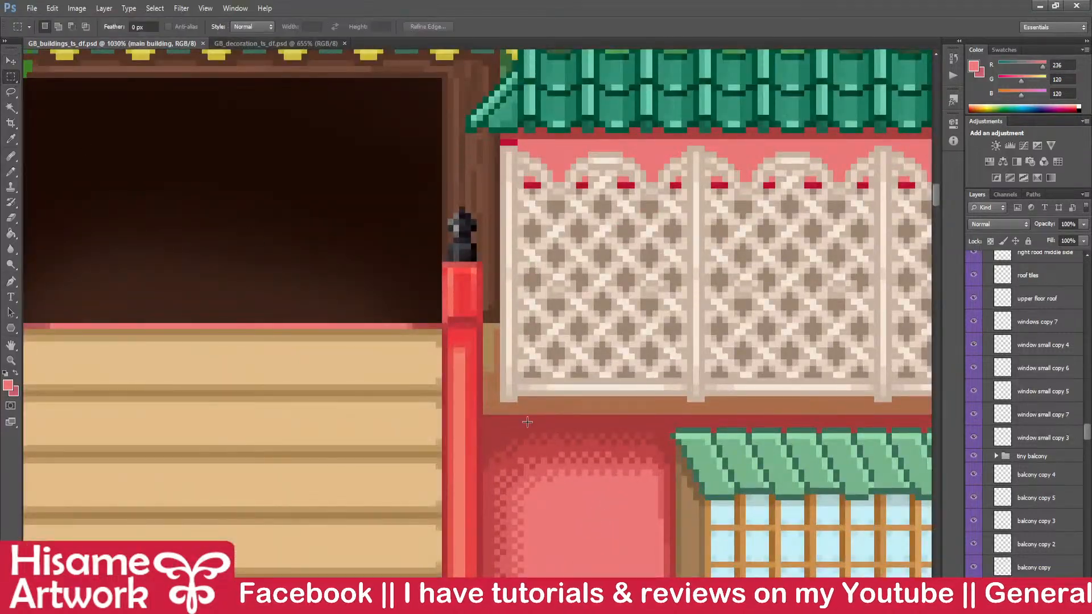
left_click_drag(540, 415, 645, 500)
scroll(645, 500, "right", 2)
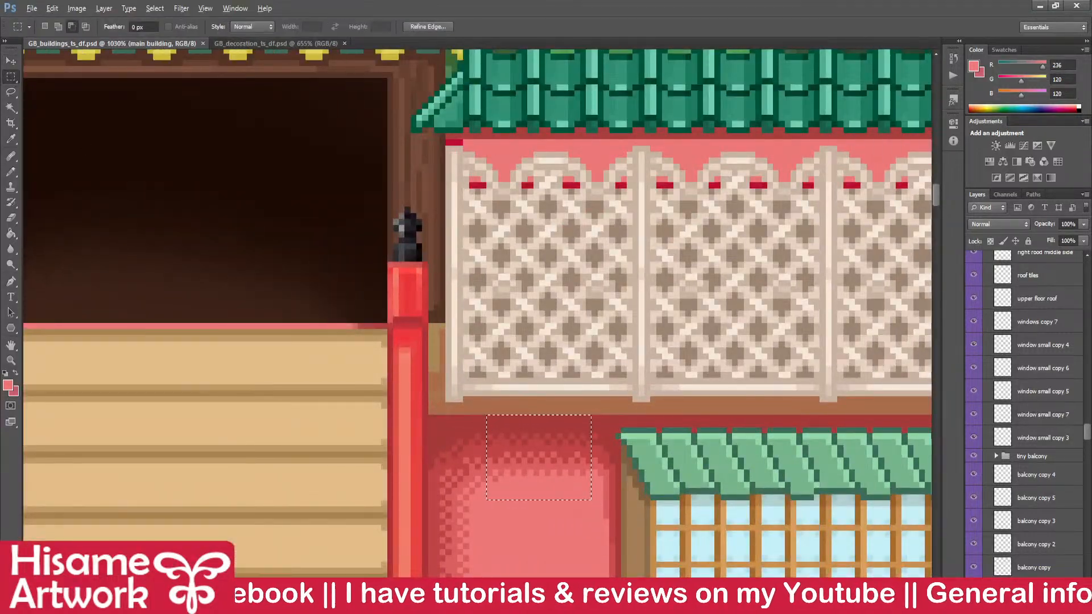
scroll(578, 434, "down", 10)
key("v")
left_click_drag(442, 254, 480, 372)
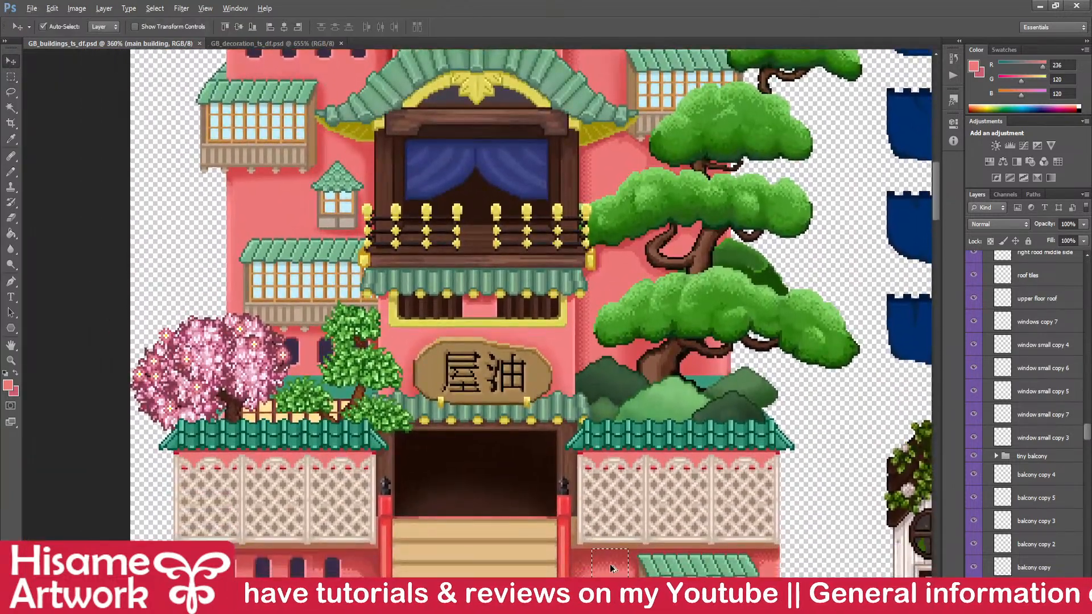
left_click_drag(608, 79, 668, 357)
scroll(622, 482, "up", 10)
key("ctrl+d")
key("ctrl+z")
key("ctrl+d")
key("ctrl+s")
- Select the dithered shadow band beneath the wooden window panels, shift it up by one pixel, and deselect
left_click(11, 77)
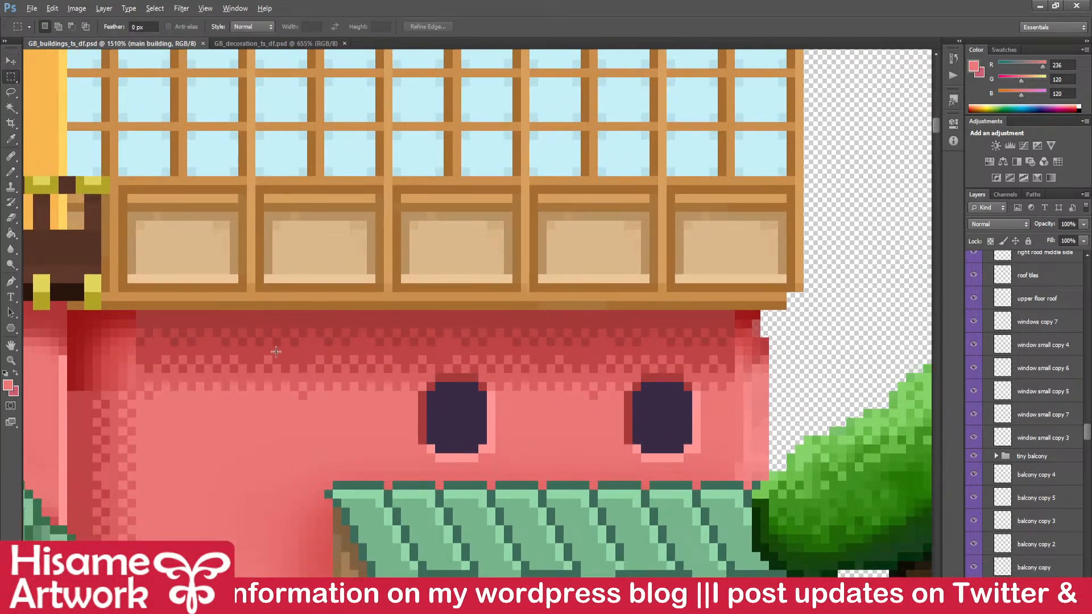
left_click_drag(171, 333, 734, 453)
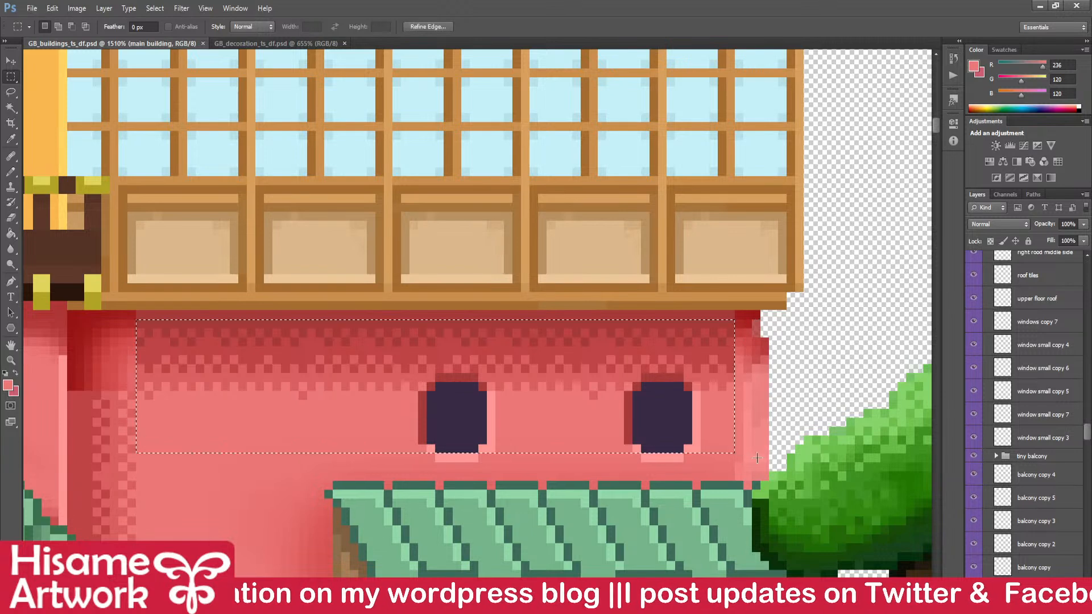
left_click(9, 65)
left_click_drag(390, 360, 384, 342)
key("ctrl+d")
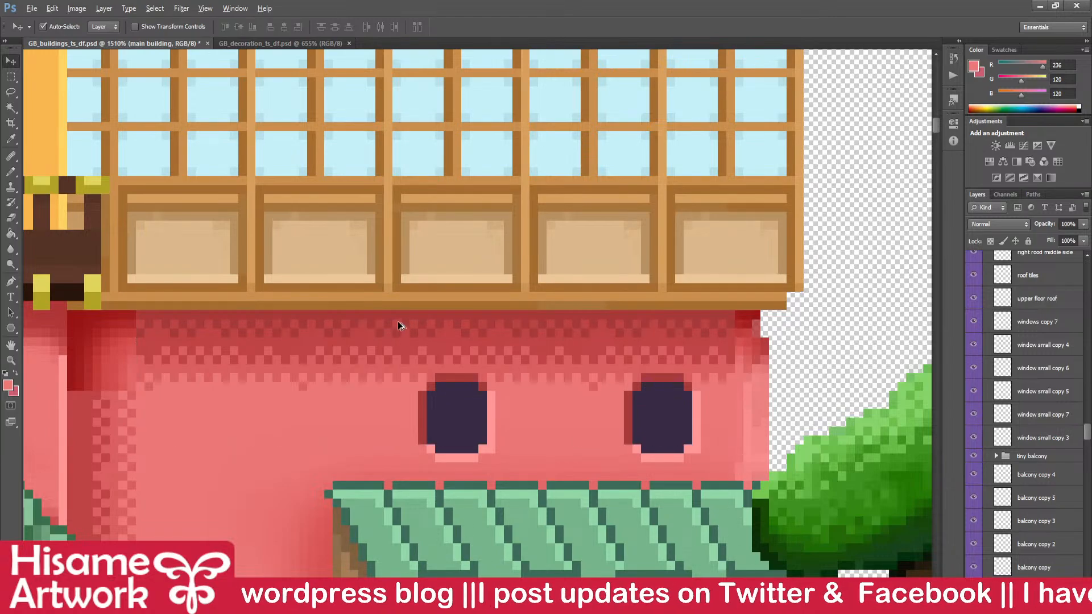
- Select the lower dither rows around the two oval windows and shift them one pixel up and one pixel right
scroll(424, 328, "down", 10)
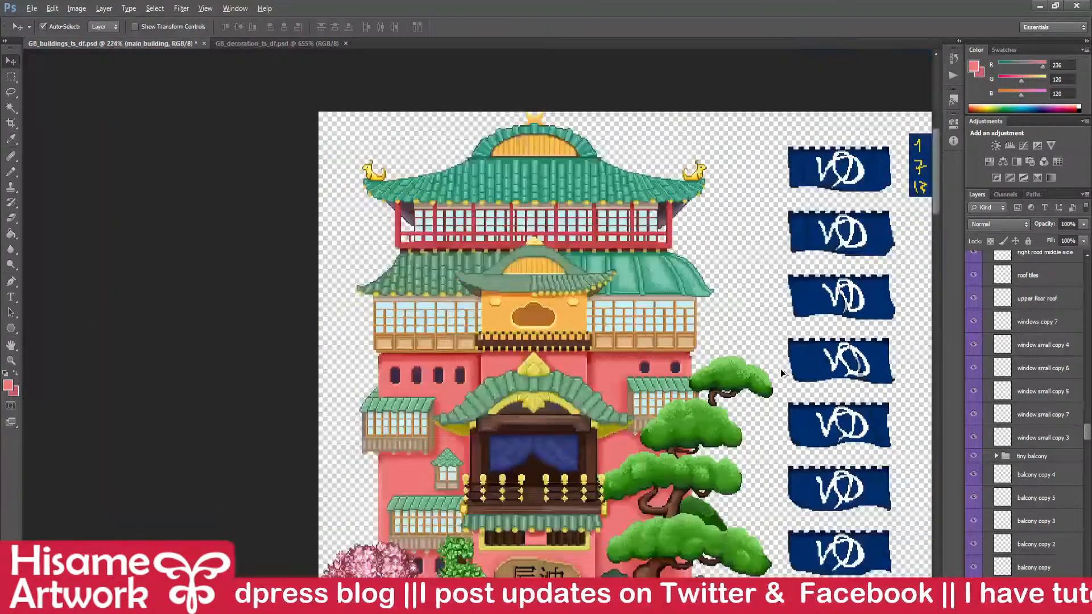
scroll(781, 372, "up", 10)
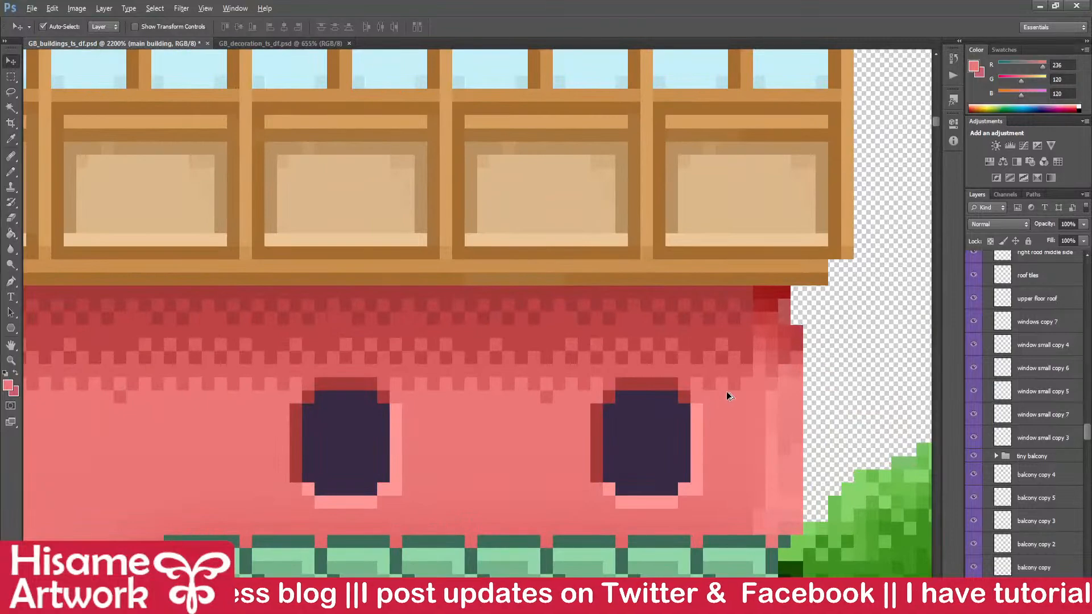
left_click_drag(724, 396, 753, 283)
scroll(571, 335, "down", 2)
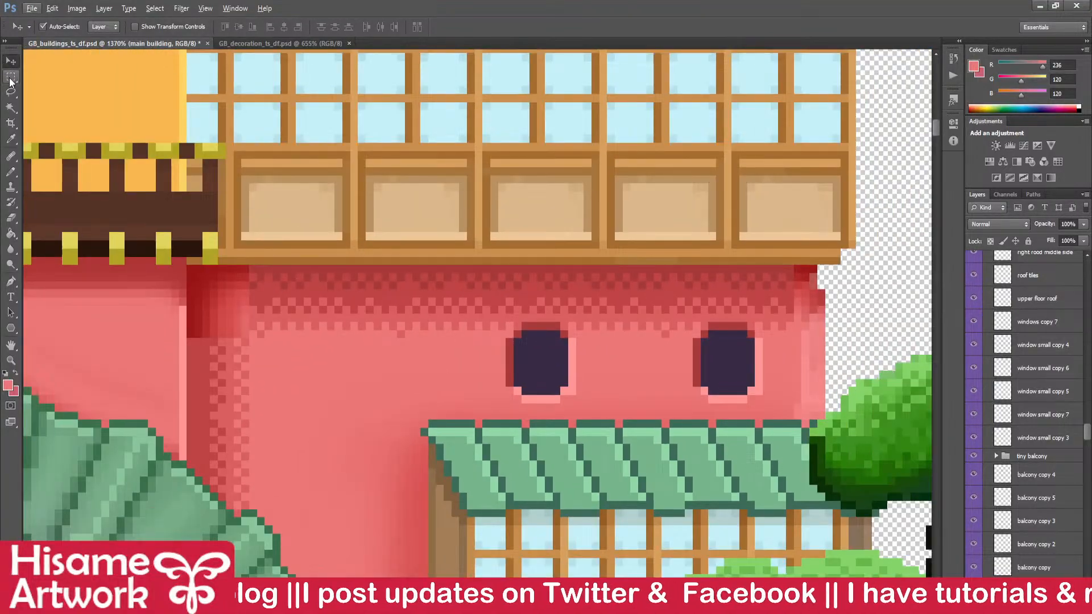
left_click(10, 77)
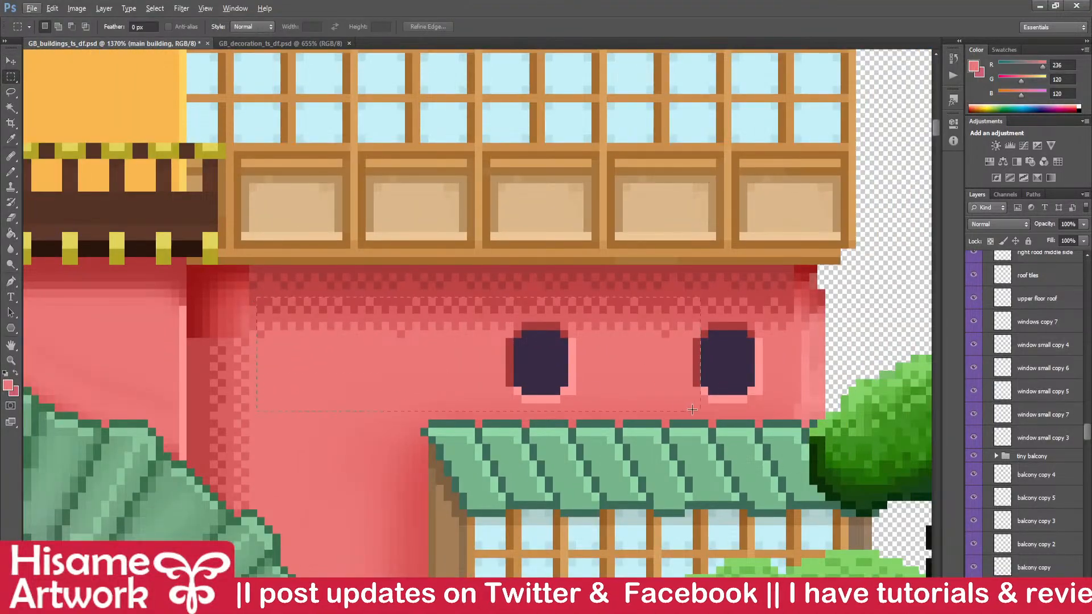
left_click_drag(775, 403, 794, 404)
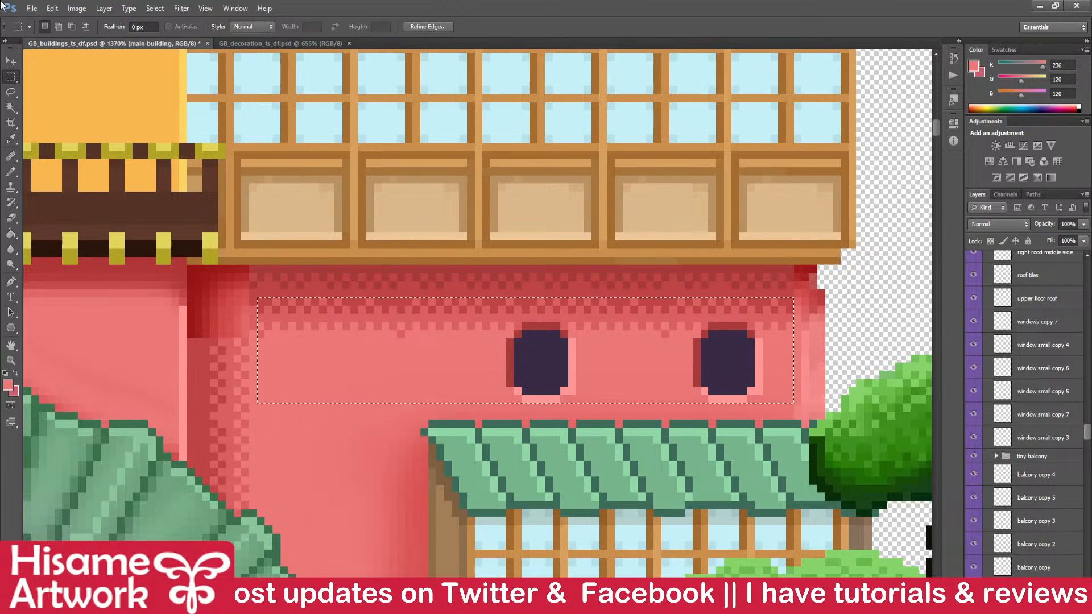
left_click(11, 62)
left_click_drag(484, 318, 487, 307)
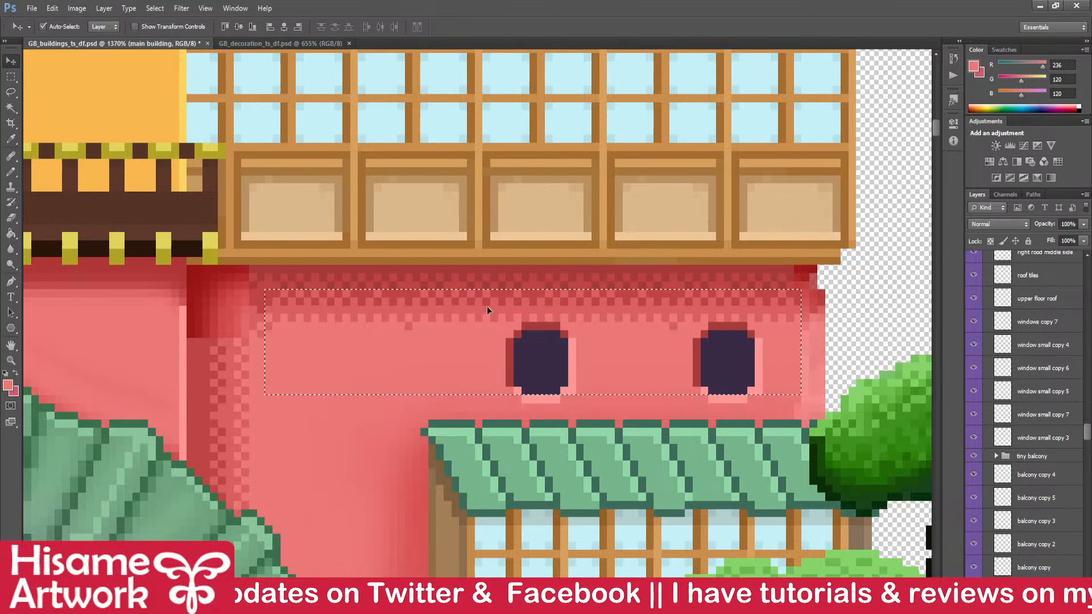
- Save the file and draw a light pink highlight down the upper wall's outer edge with a 2-pixel Pencil
key("ctrl+s")
left_click_drag(809, 339, 661, 364)
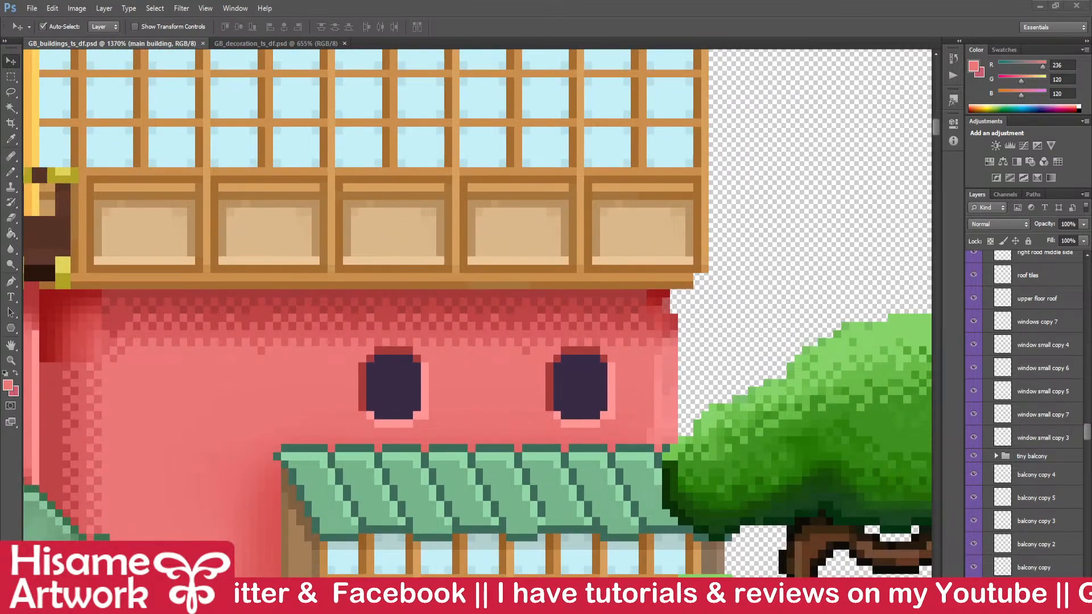
scroll(582, 305, "up", 2)
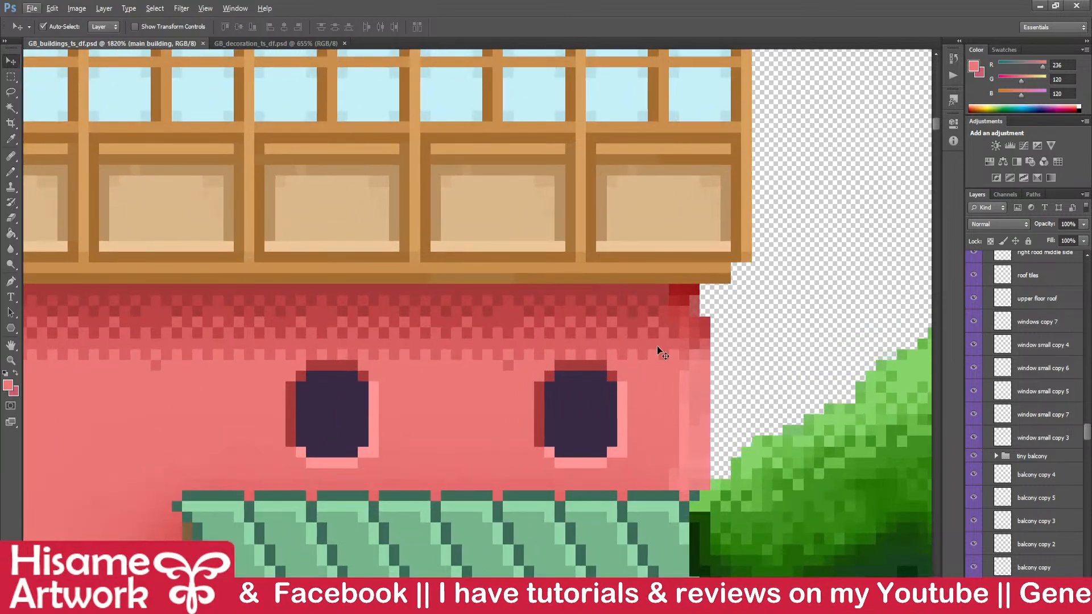
scroll(675, 338, "up", 3)
left_click(11, 170)
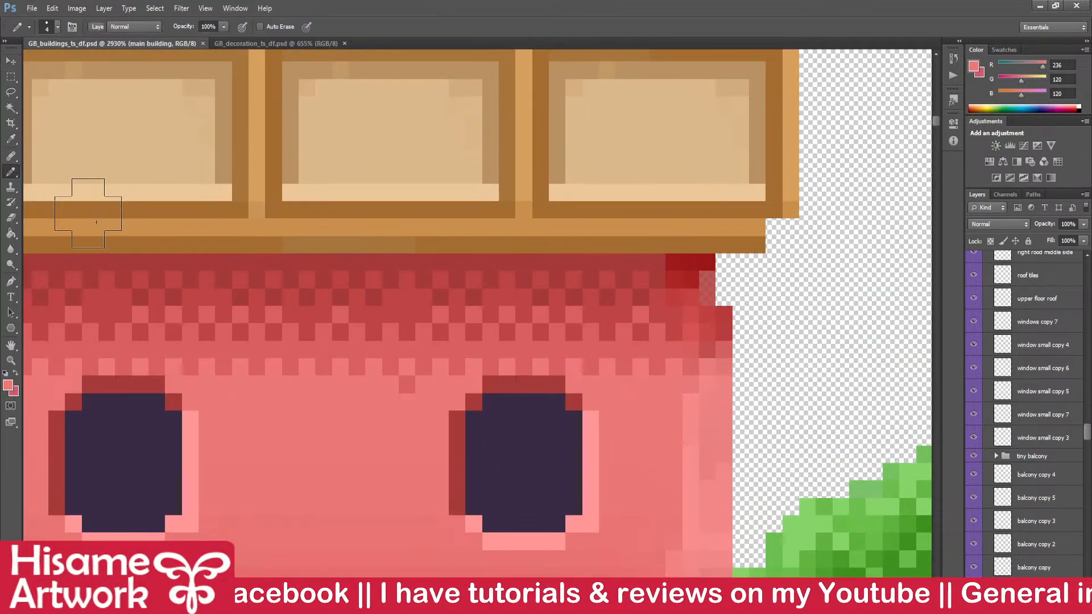
scroll(639, 414, "down", 4)
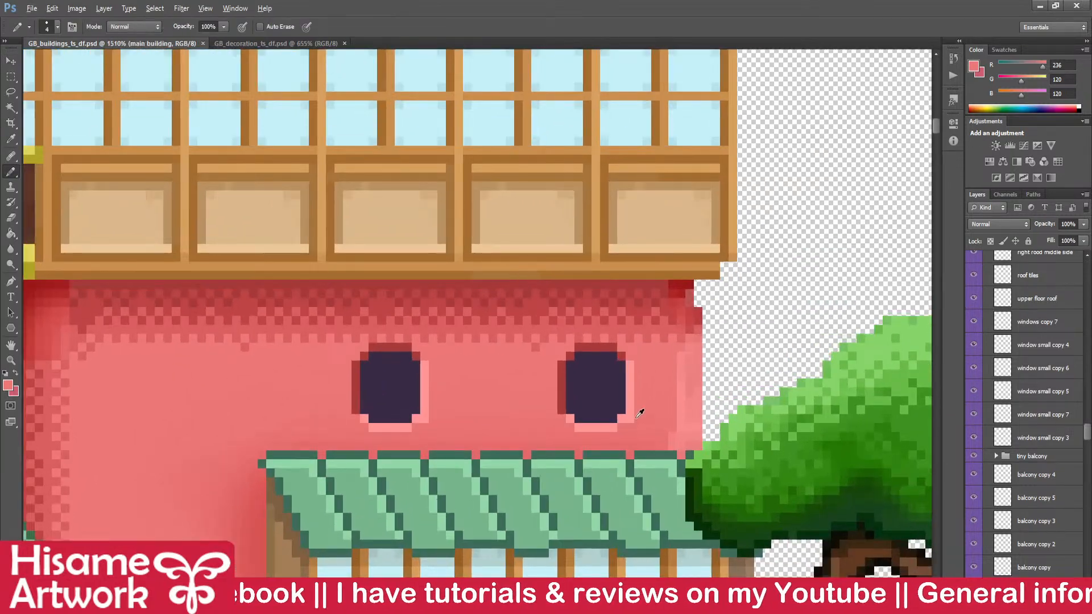
left_click(639, 413, "alt")
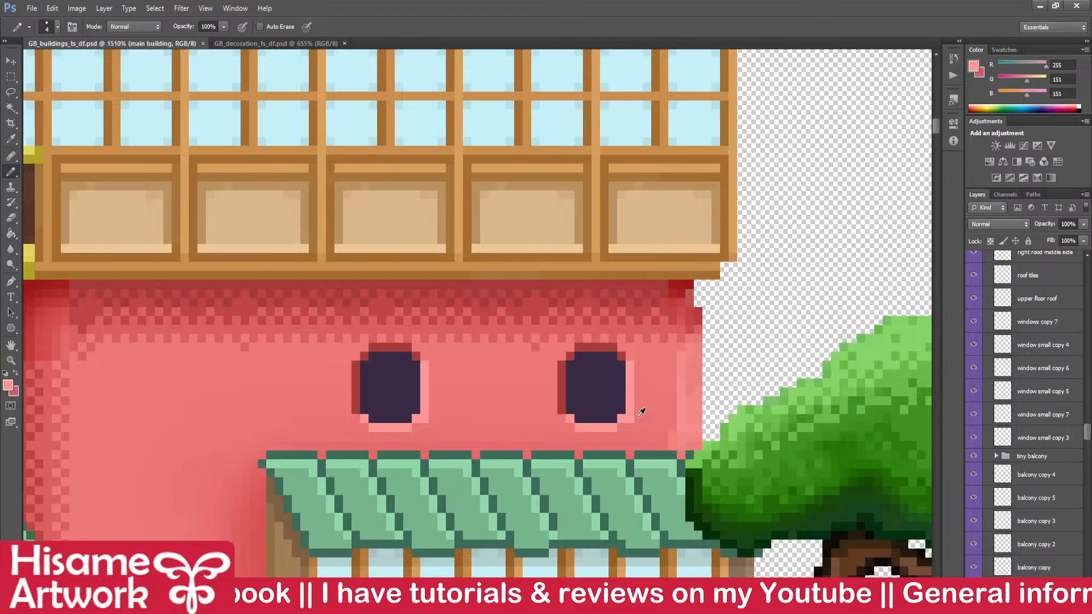
scroll(684, 379, "up", 2)
key("bracketleft")
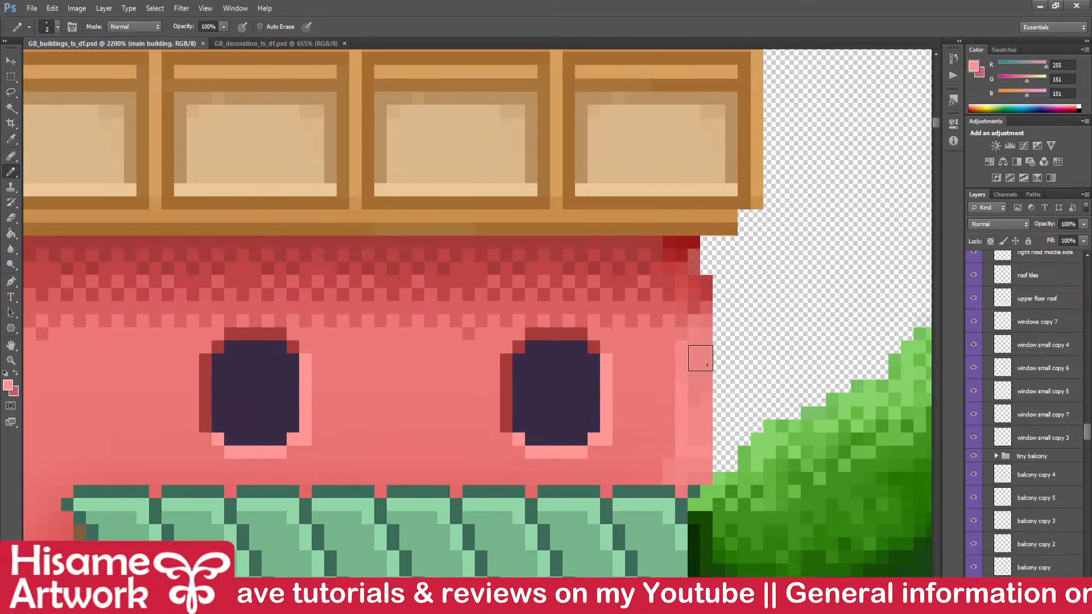
left_click_drag(707, 364, 705, 480)
- Cover the soft tones inside the new edge highlight and just above the green roof with the wall's flat base pink
left_click(678, 398, "alt")
left_click_drag(687, 357, 687, 498)
left_click(679, 321, "alt")
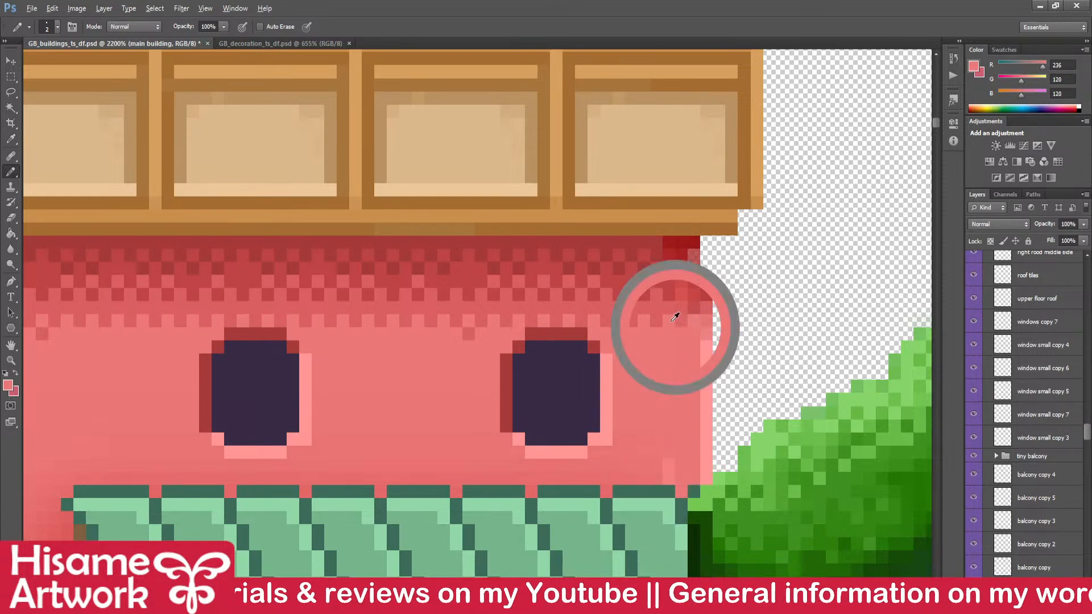
left_click_drag(670, 481, 48, 464)
- Draw a darker pink shadow line along the top of the green roof and break it up with single base-pink pixels
left_click_drag(430, 427, 555, 320)
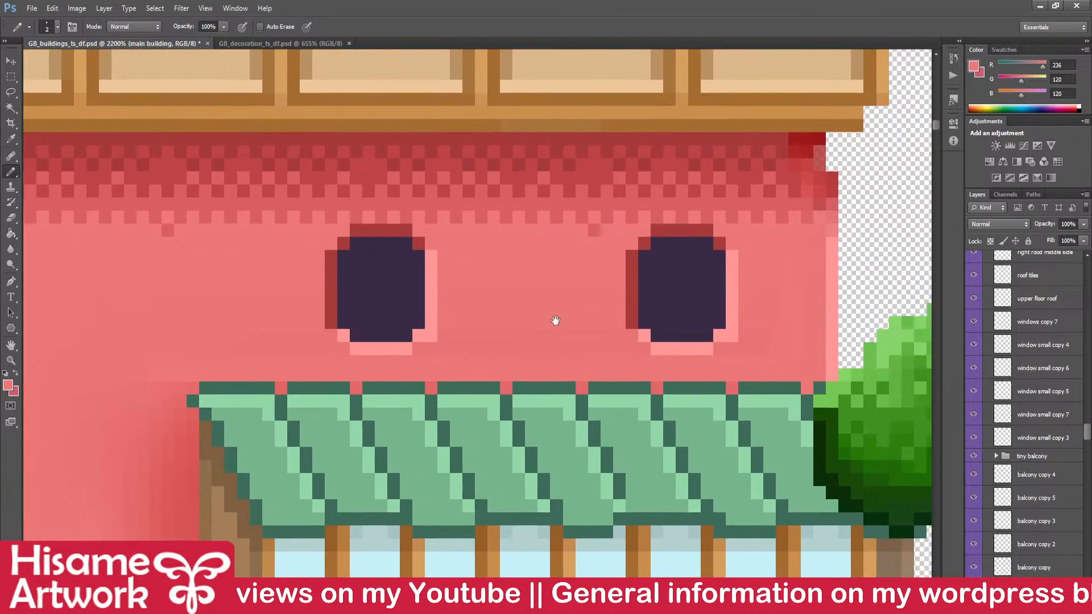
left_click(442, 195, "alt")
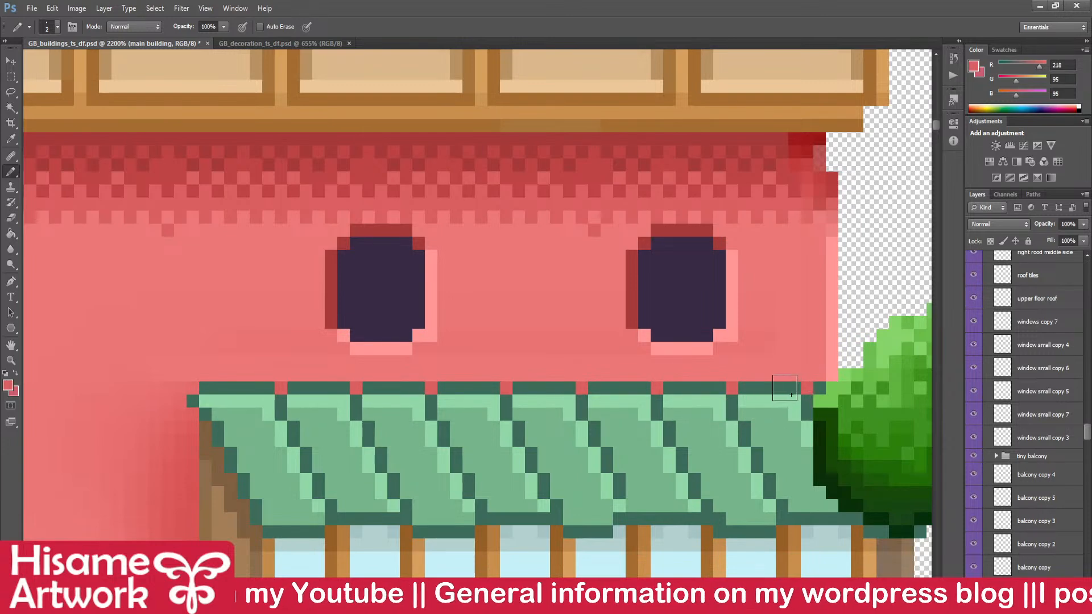
left_click_drag(807, 380, 201, 379)
left_click_drag(679, 449, 454, 468)
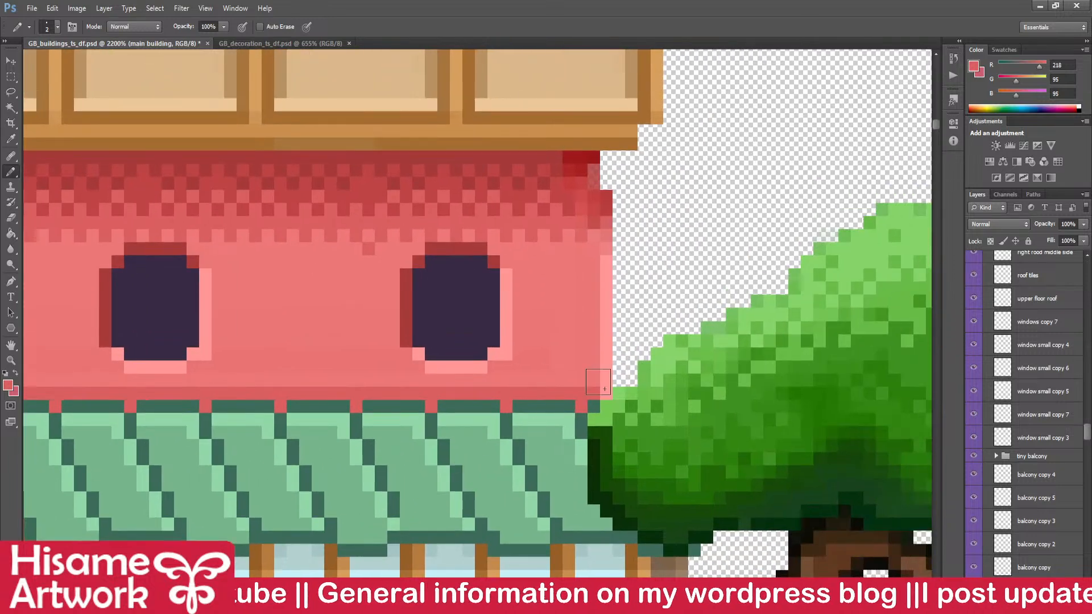
scroll(560, 351, "up", 3)
left_click(564, 356, "alt")
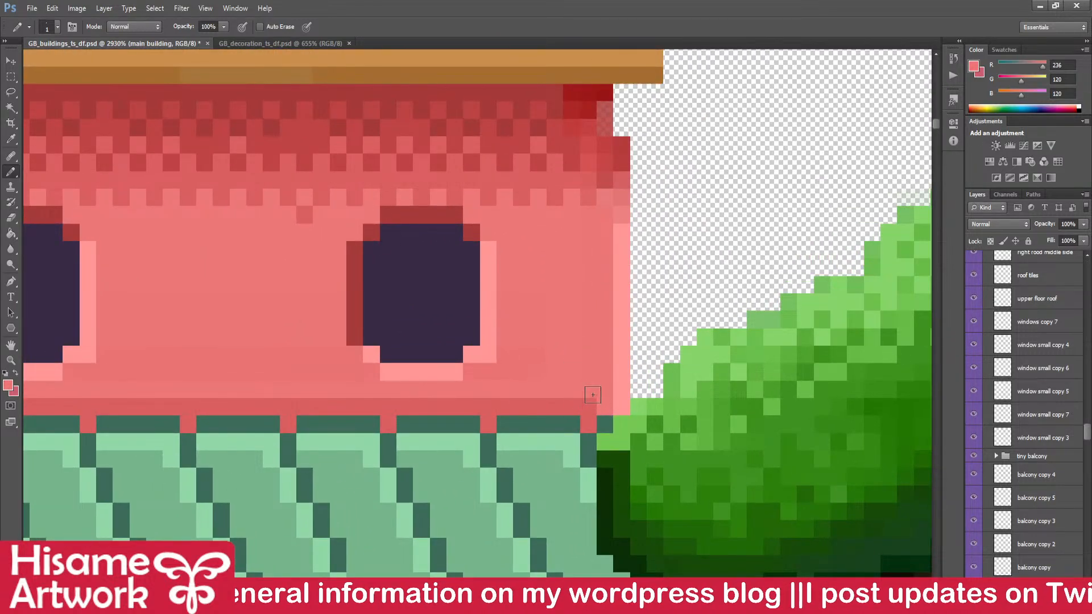
left_click_drag(592, 394, 652, 392)
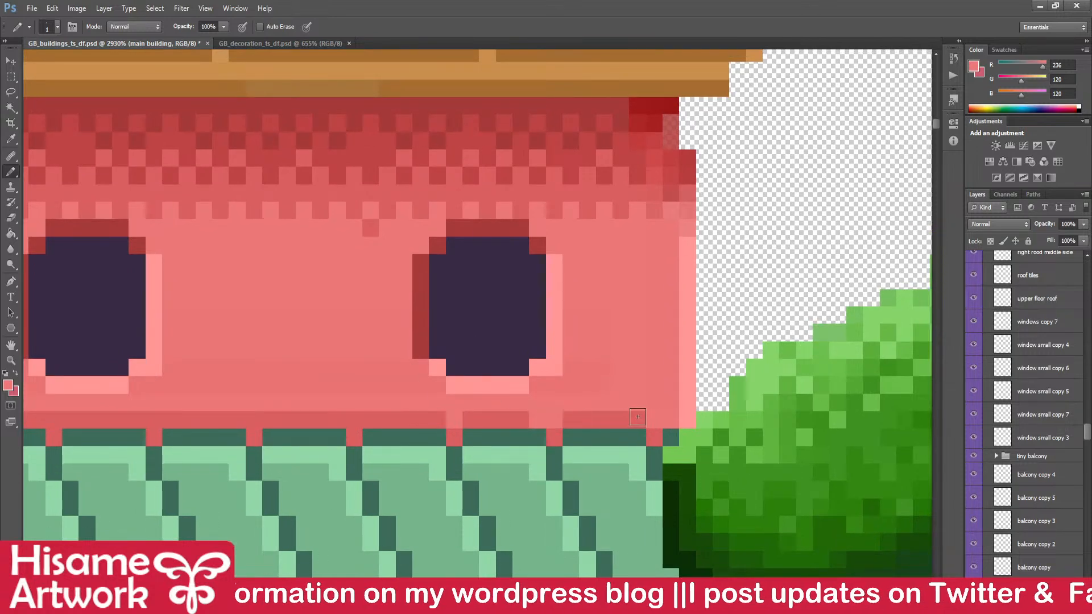
- Replace the soft gradient at the upper wall's outer corner with flat base pink along the edge and dark red beneath the wooden panels
left_click_drag(637, 341, 755, 468)
left_click(797, 366, "alt")
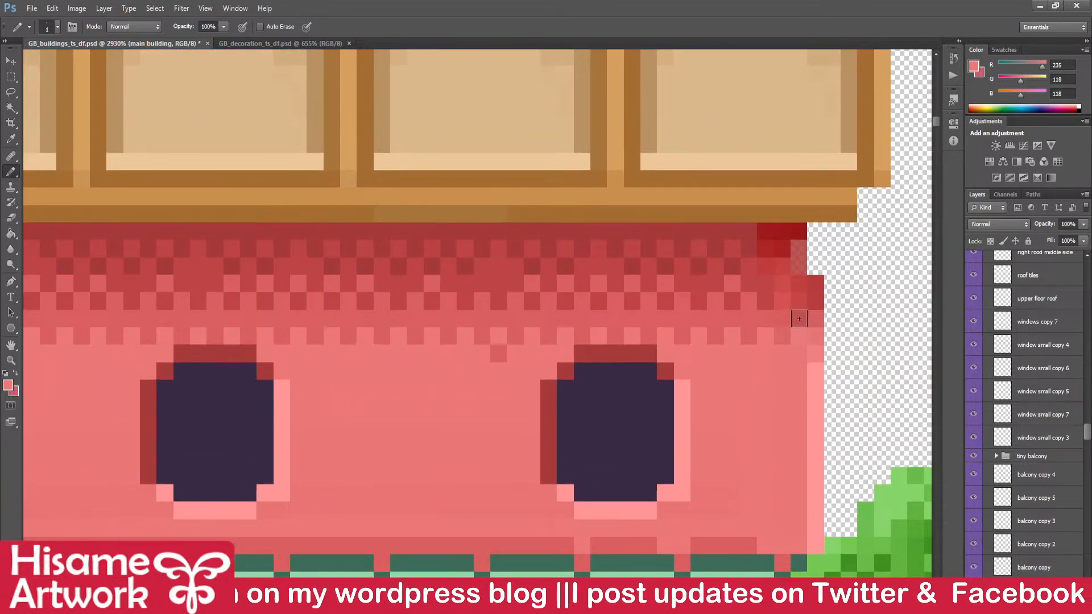
left_click(774, 327, "alt")
left_click(776, 355, "alt")
left_click_drag(793, 343, 729, 410)
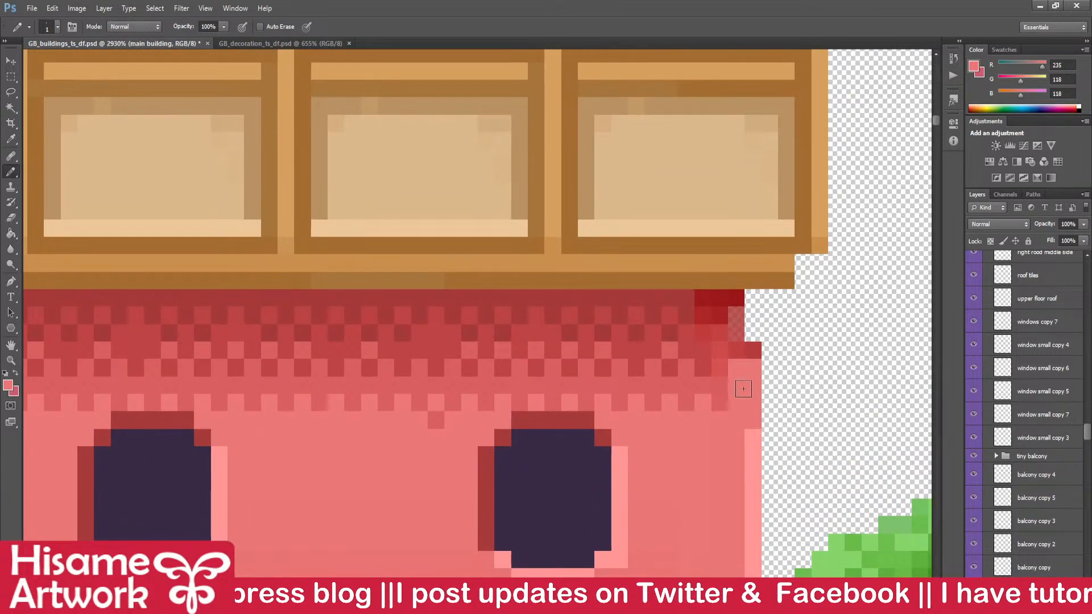
left_click(718, 386, "alt")
left_click(708, 298, "alt")
left_click_drag(704, 313, 720, 315)
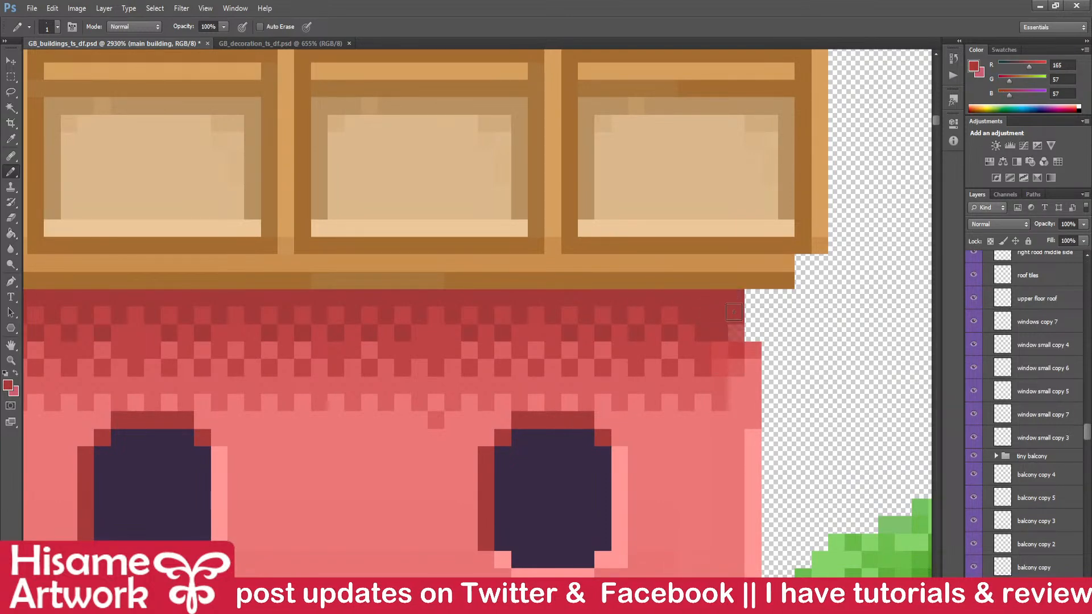
- Shade the stepped pixels at the wall's outer edge and extend the checkered dither into the dark red corner using mid red
left_click(747, 332, "alt")
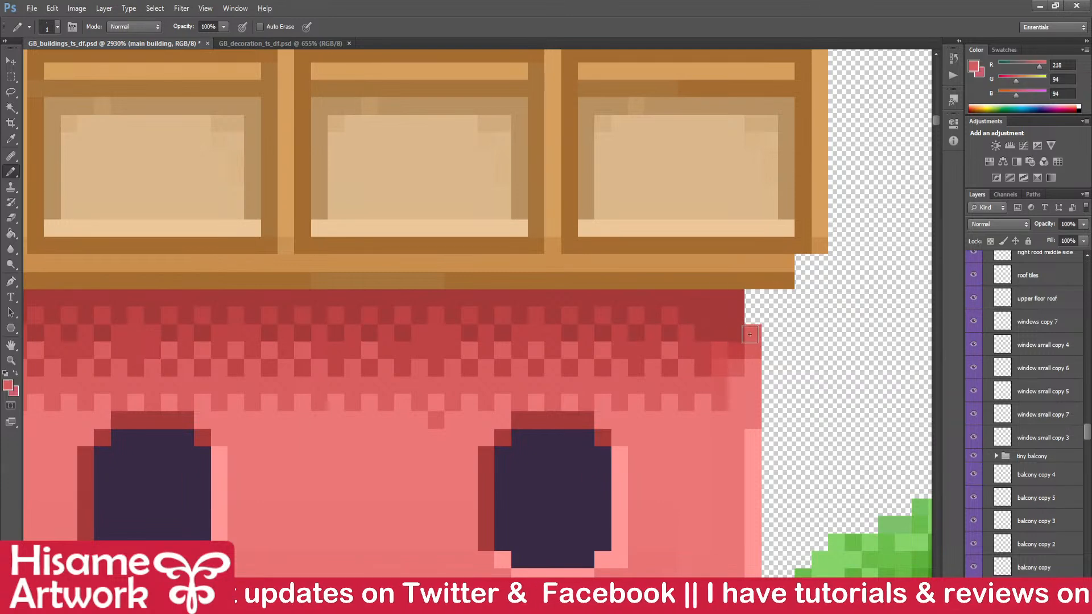
left_click(730, 340, "alt")
left_click(752, 316)
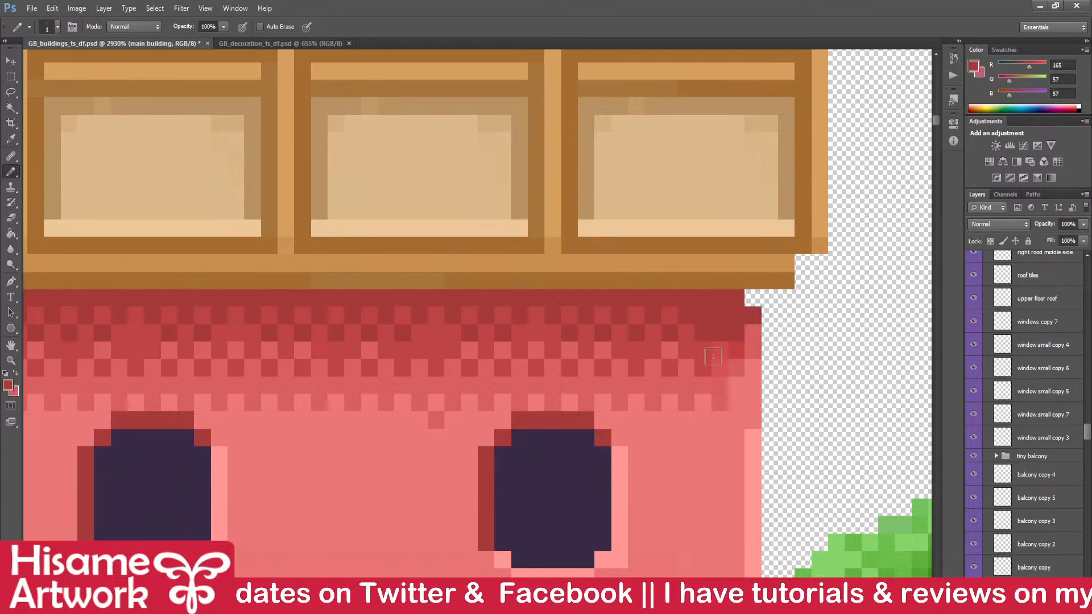
key("ctrl+z")
left_click(750, 329)
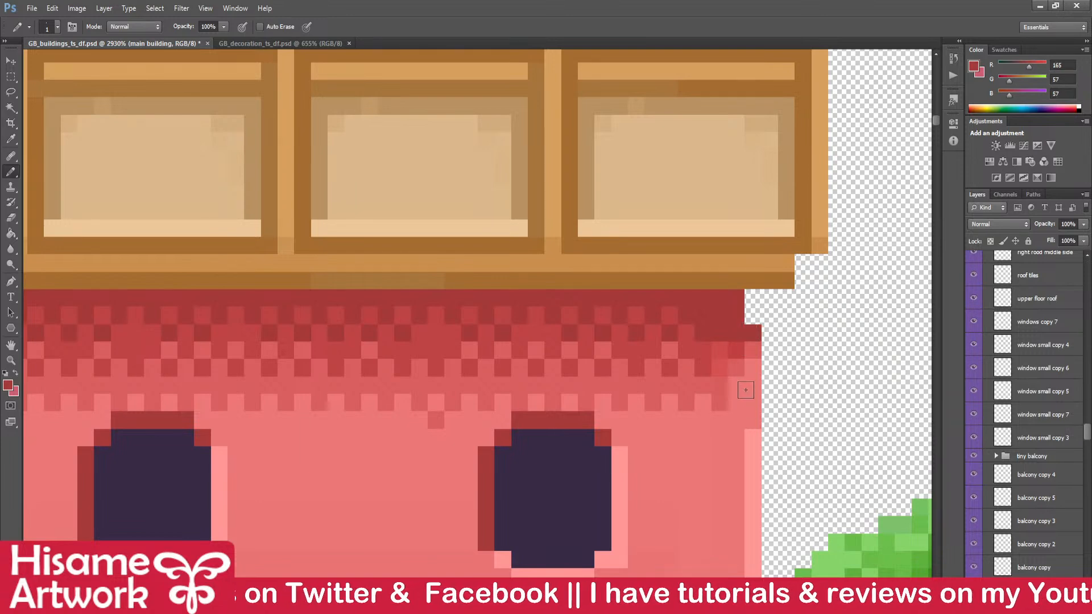
left_click(750, 346, "alt")
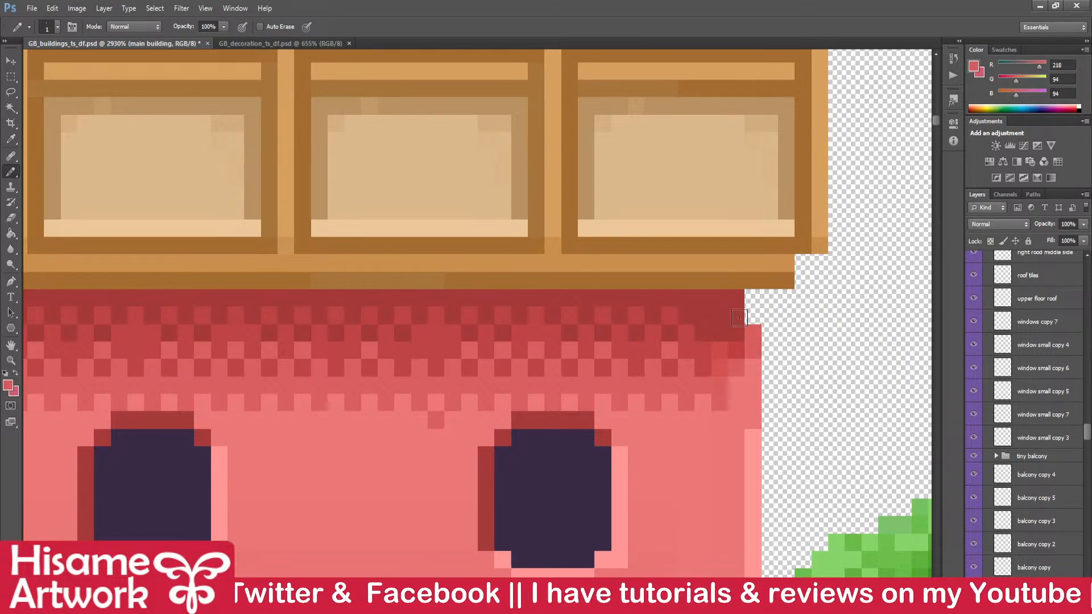
left_click(709, 344, "alt")
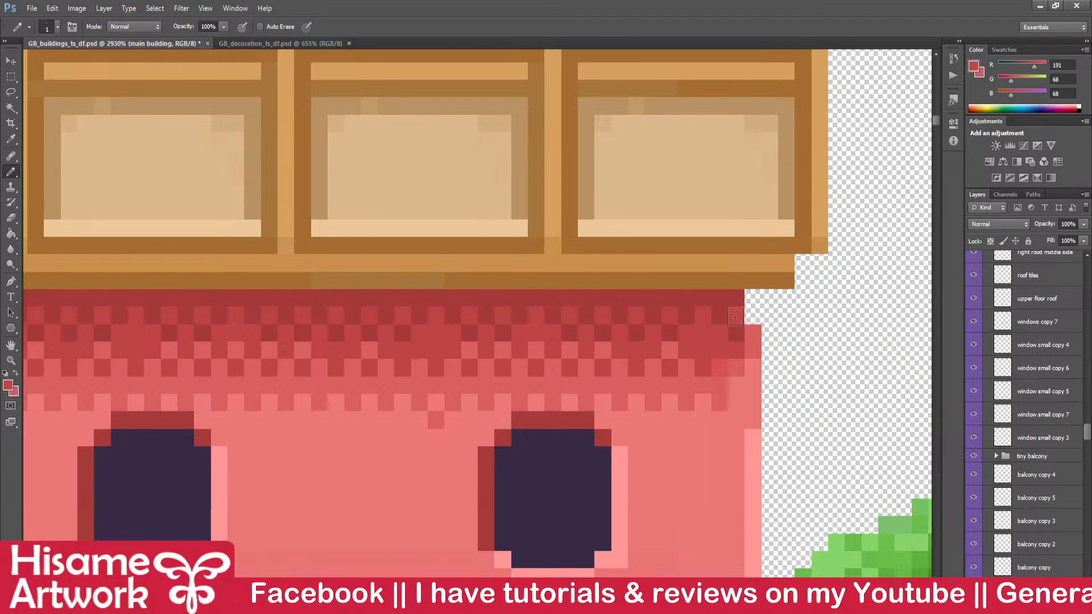
scroll(738, 321, "down", 3)
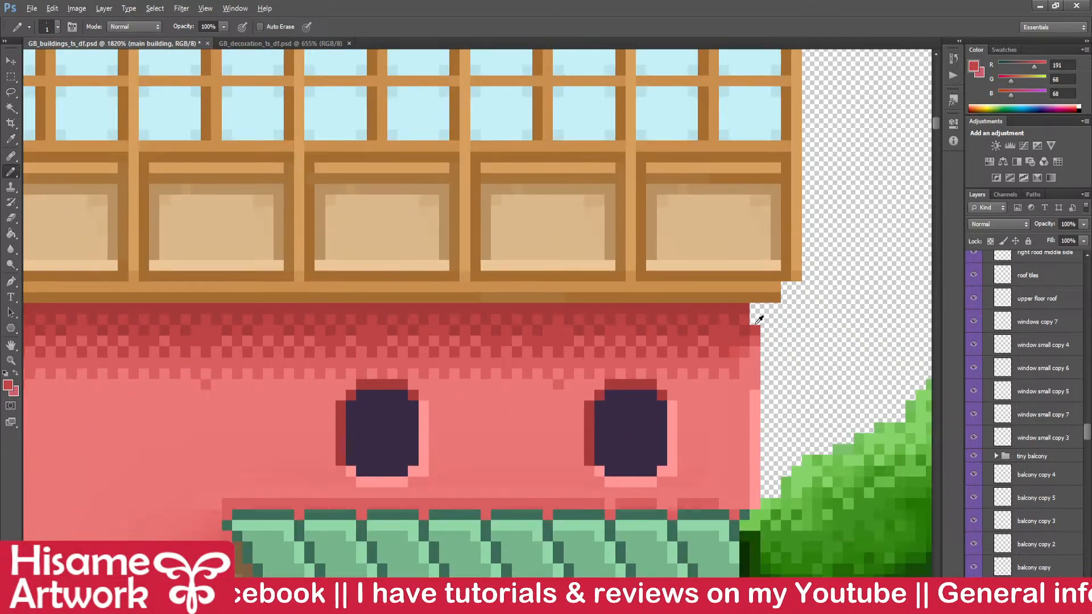
- Paint mid red over the scattered light pixels in the dithered shadow band above the two oval windows
scroll(758, 312, "up", 3)
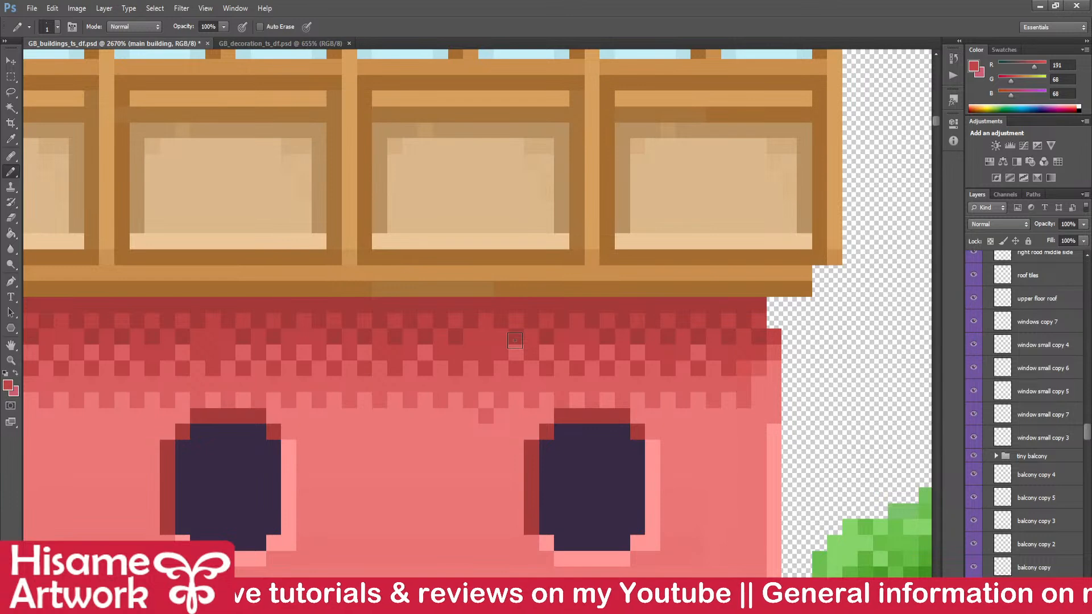
left_click_drag(512, 350, 671, 353)
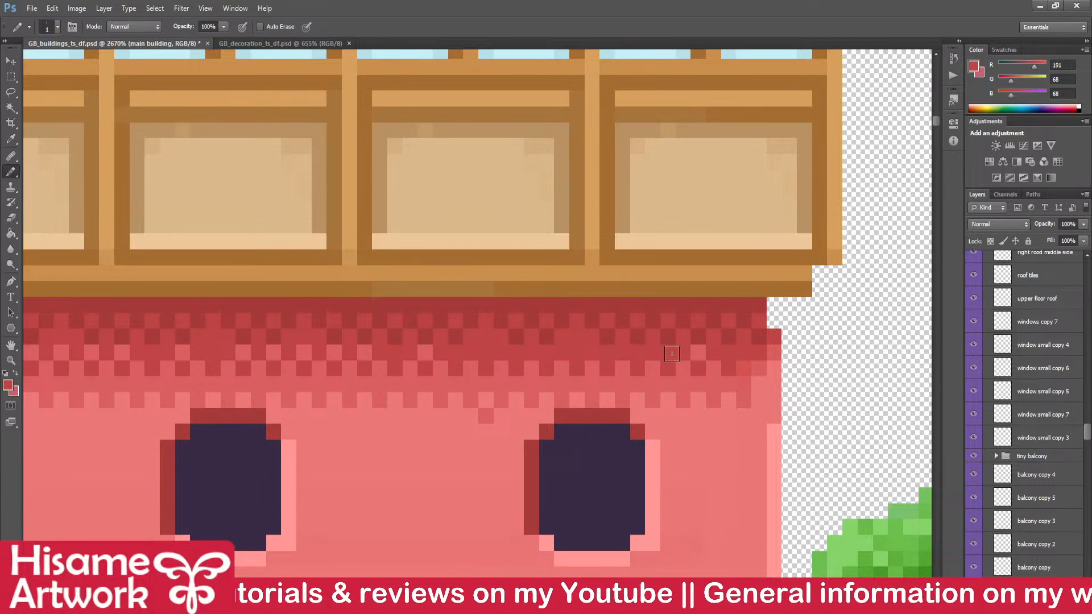
mouse_move(583, 291)
left_mouse_down()
mouse_move(745, 334)
mouse_move(635, 382)
mouse_move(502, 391)
left_mouse_up()
mouse_move(463, 358)
left_mouse_down()
mouse_move(855, 372)
mouse_move(703, 398)
mouse_move(581, 327)
mouse_move(864, 324)
left_mouse_up()
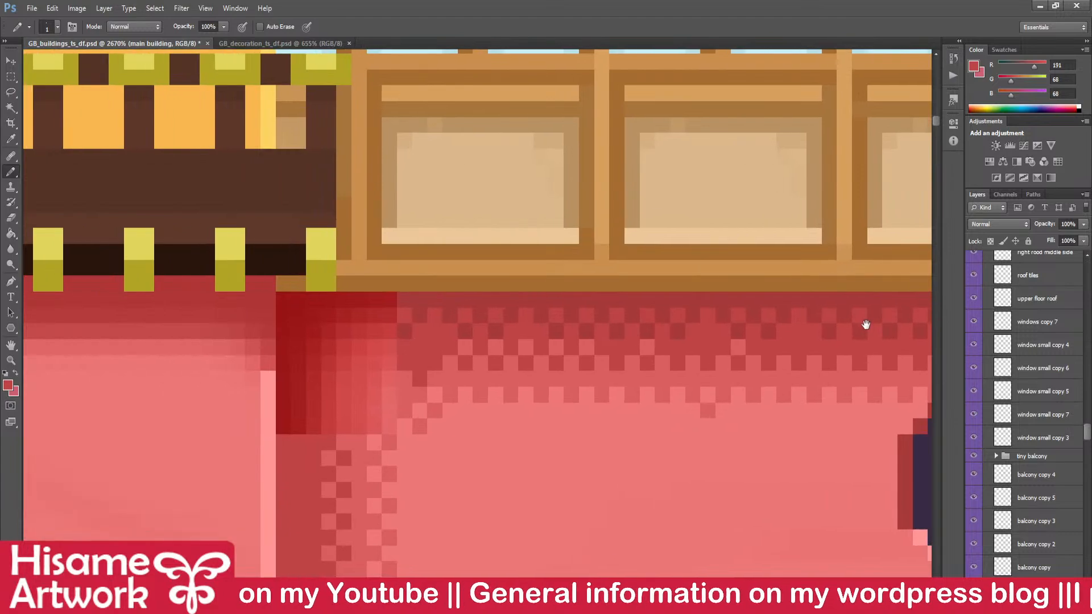
- Paint base pink over the lowest dither pixels directly above the oval windows and save the file
scroll(543, 341, "down", 8)
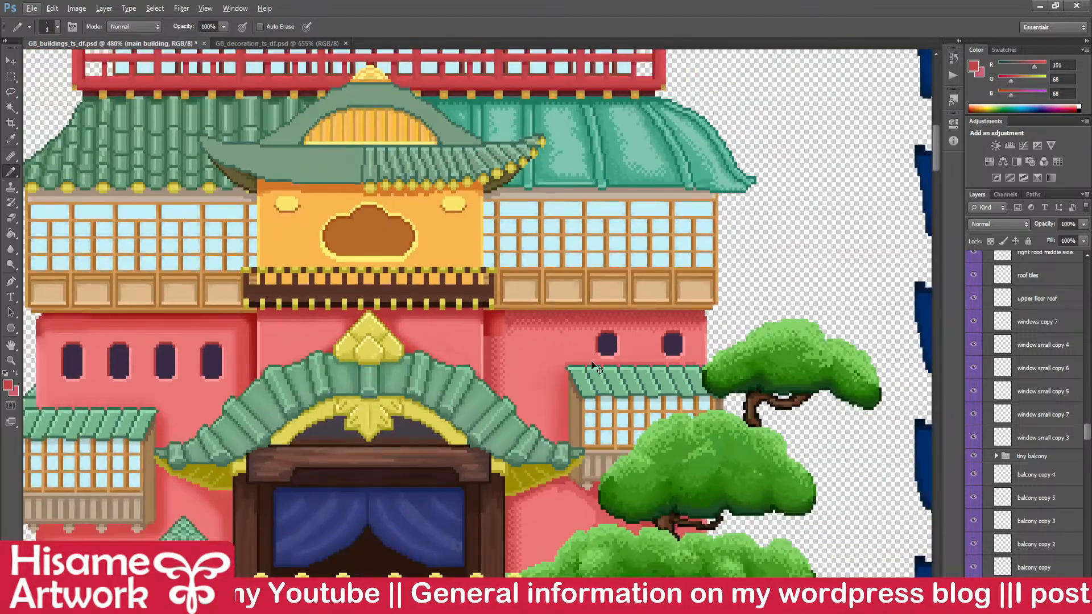
scroll(652, 342, "up", 8)
scroll(638, 351, "up", 4)
left_click(504, 390, "alt")
left_click_drag(670, 353, 781, 354)
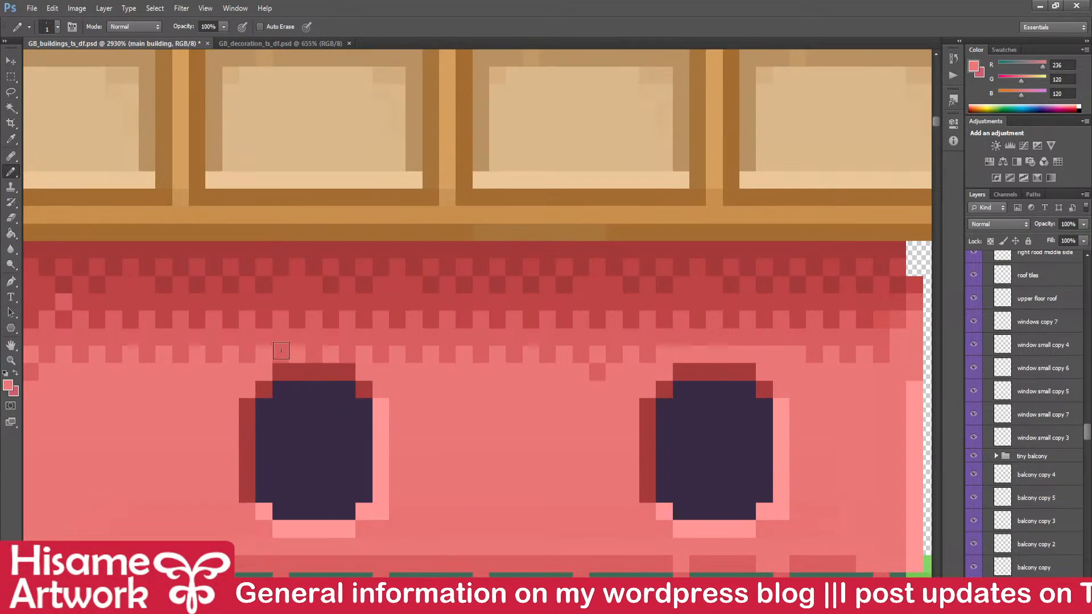
scroll(548, 364, "down", 10)
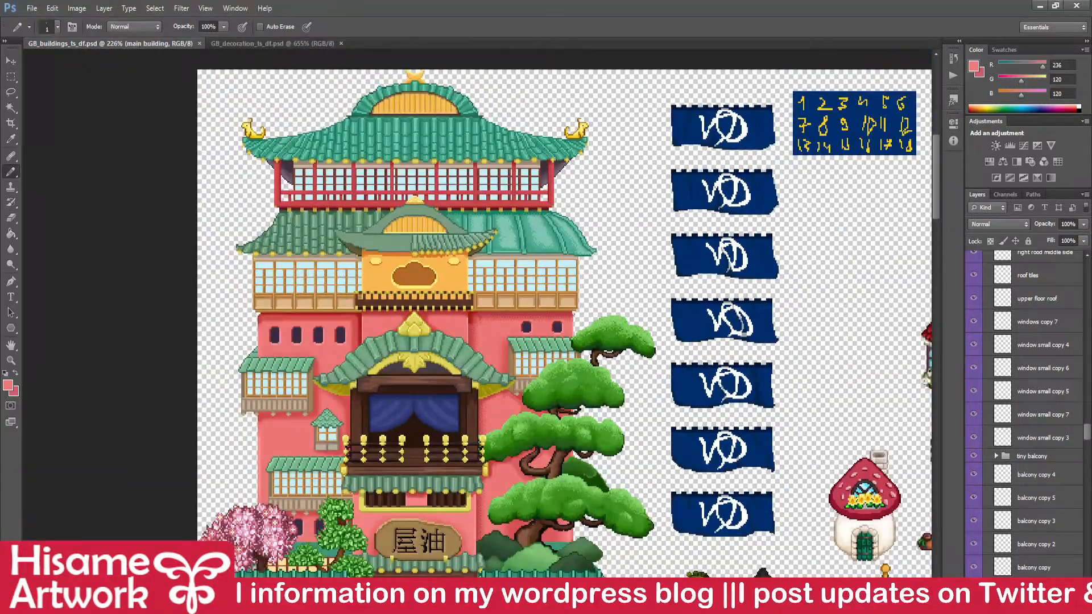
- Select the finished dithered shadow corner beside the red stair railing, beneath the lattice fence right of the stairs
left_click_drag(546, 427, 597, 299)
left_click(8, 64)
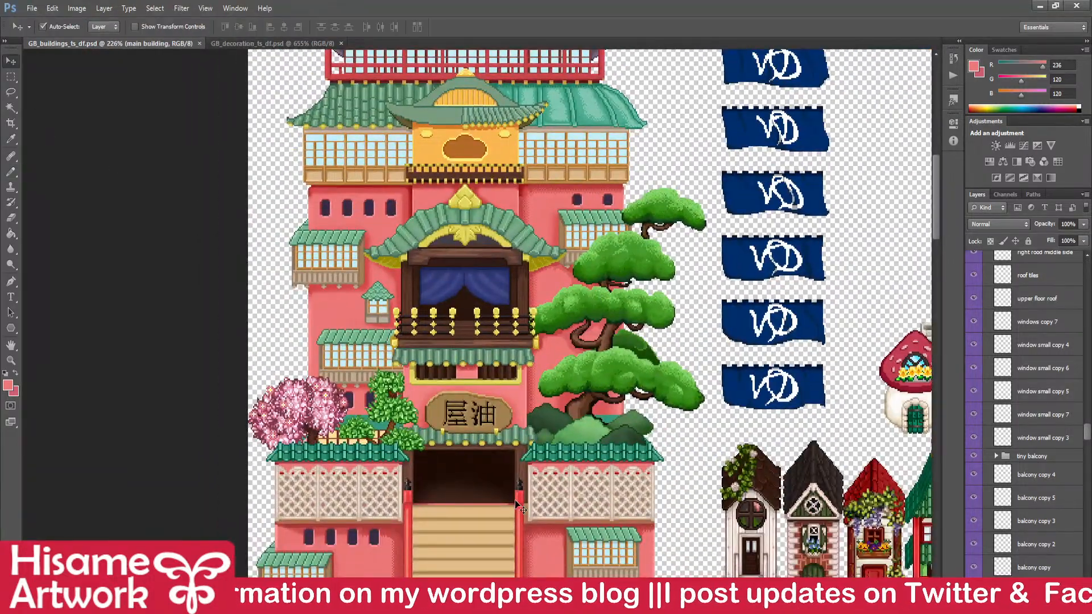
scroll(577, 572, "up", 2)
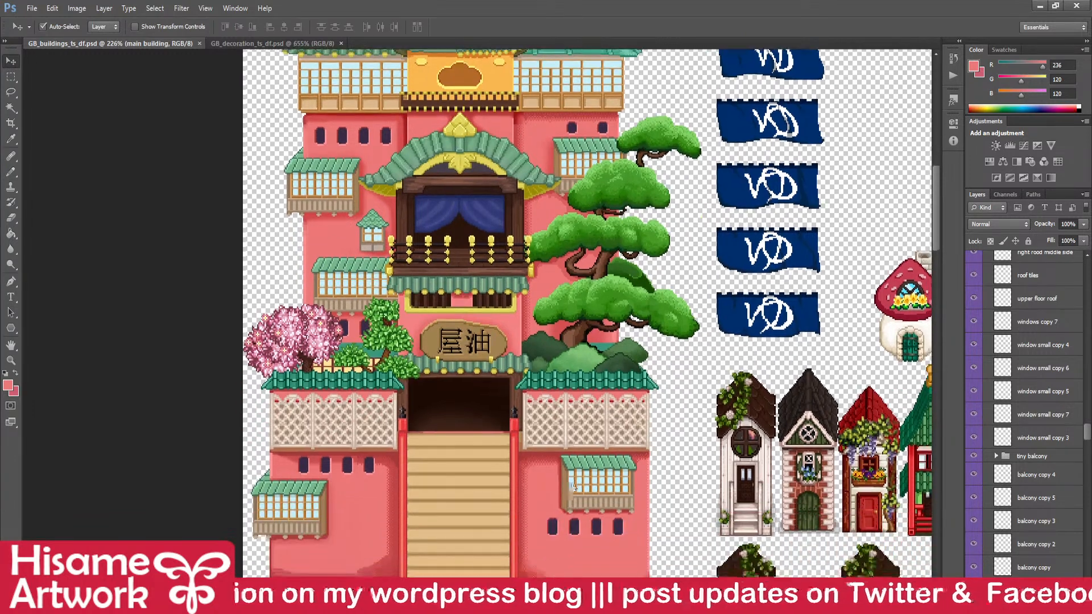
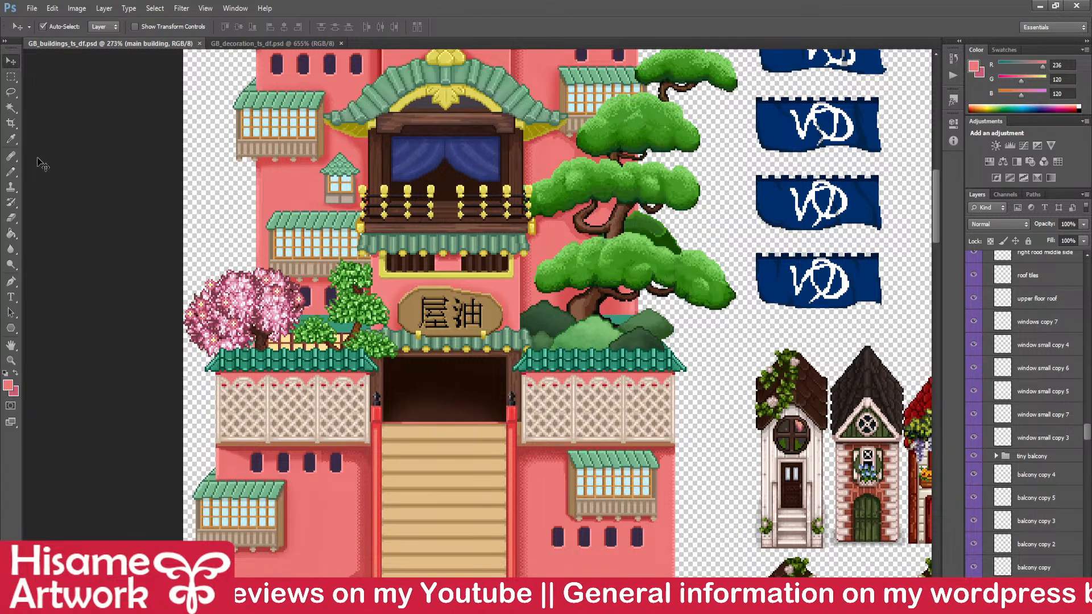
left_click(66, 99)
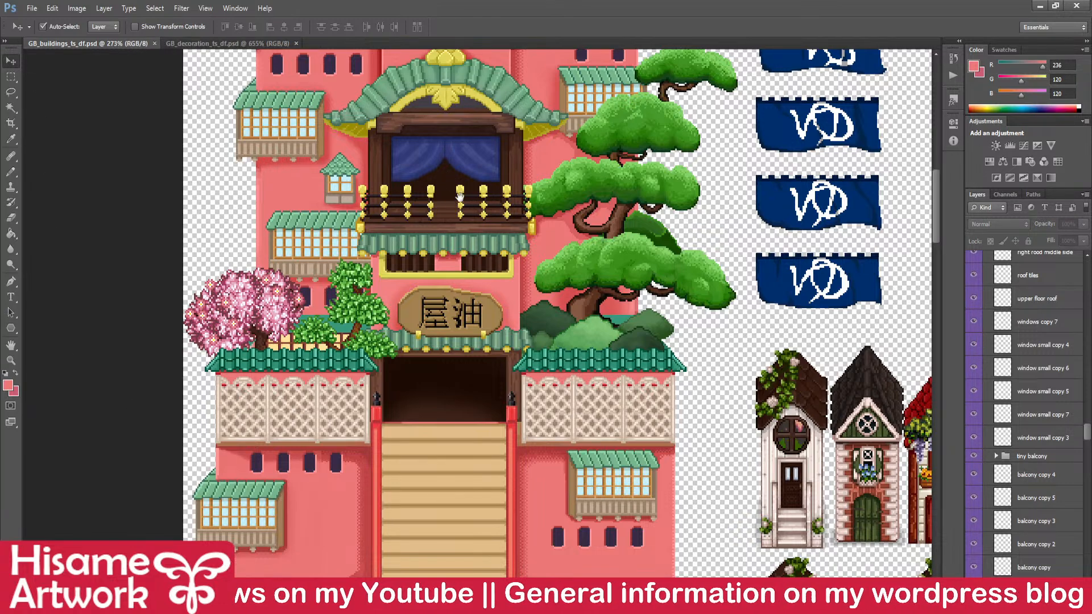
left_click_drag(460, 197, 487, 426)
left_click_drag(603, 475, 626, 336)
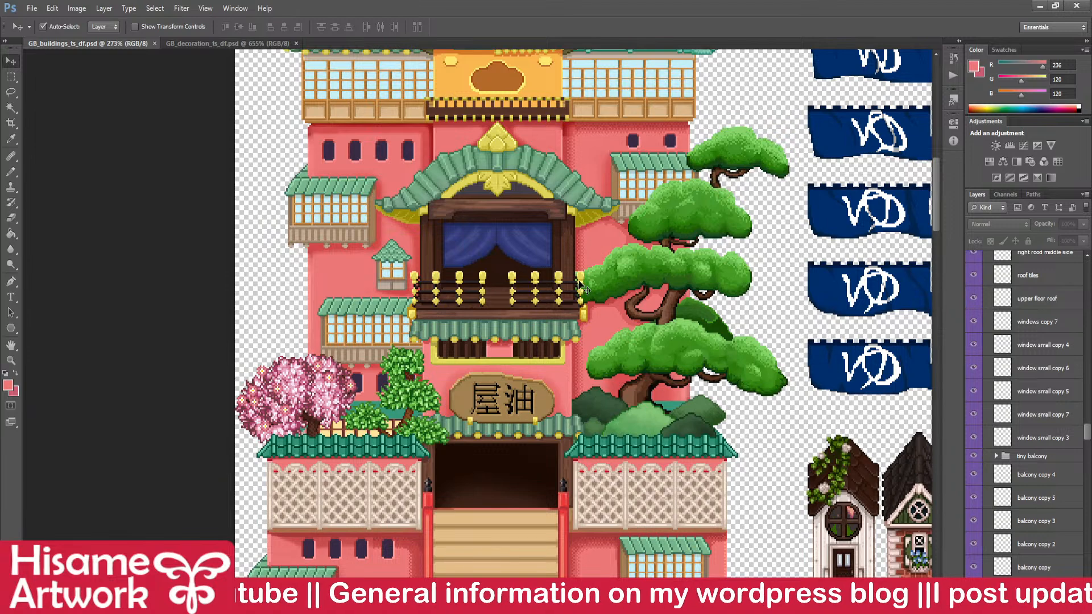
left_click(590, 538)
scroll(582, 553, "up", 6)
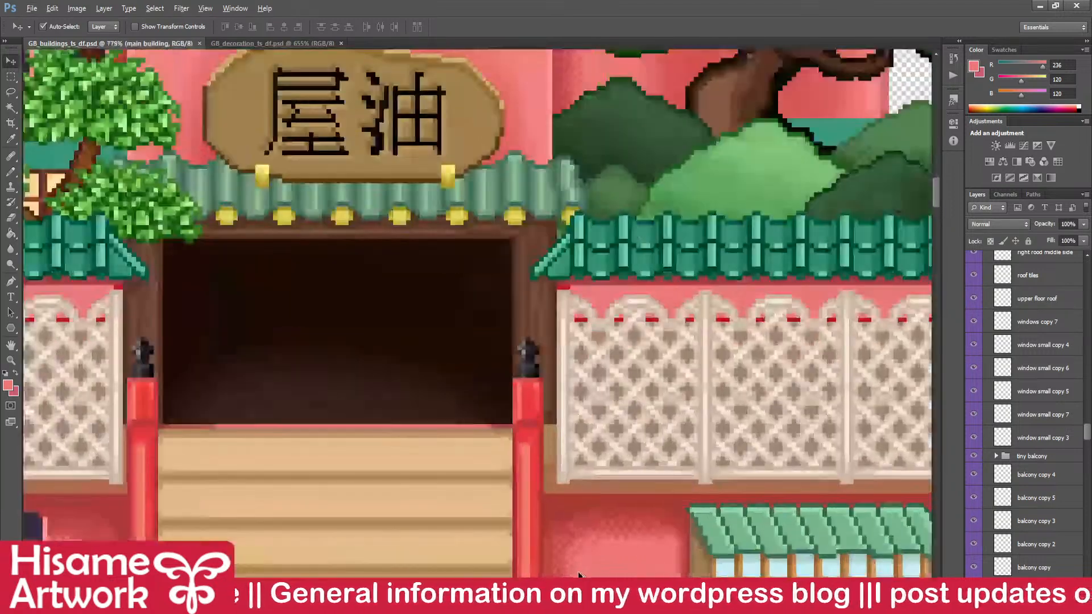
scroll(580, 574, "up", 3)
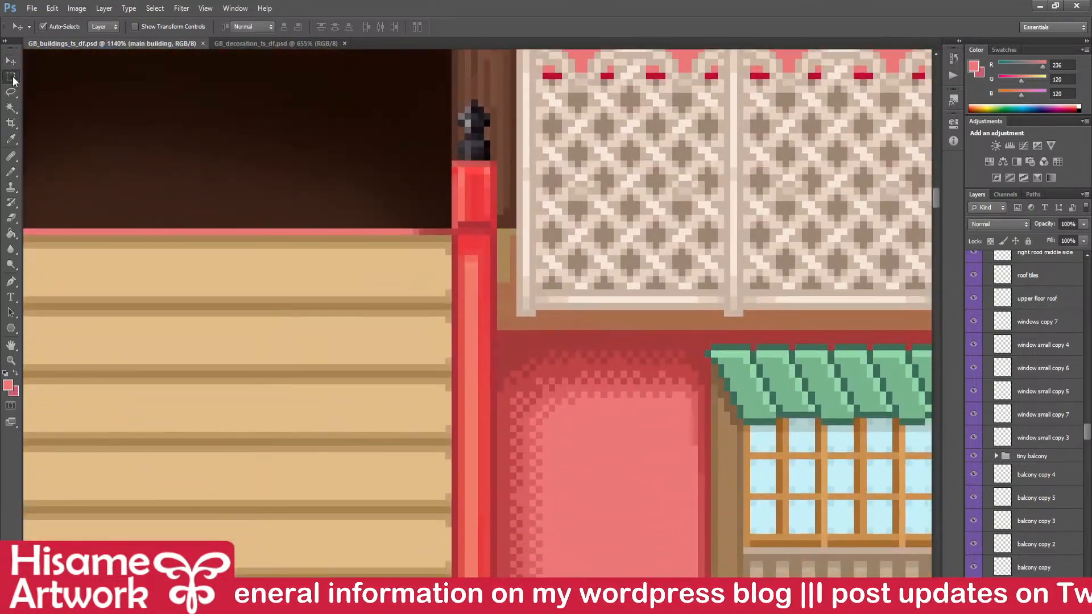
left_click(12, 81)
left_click_drag(478, 303, 607, 472)
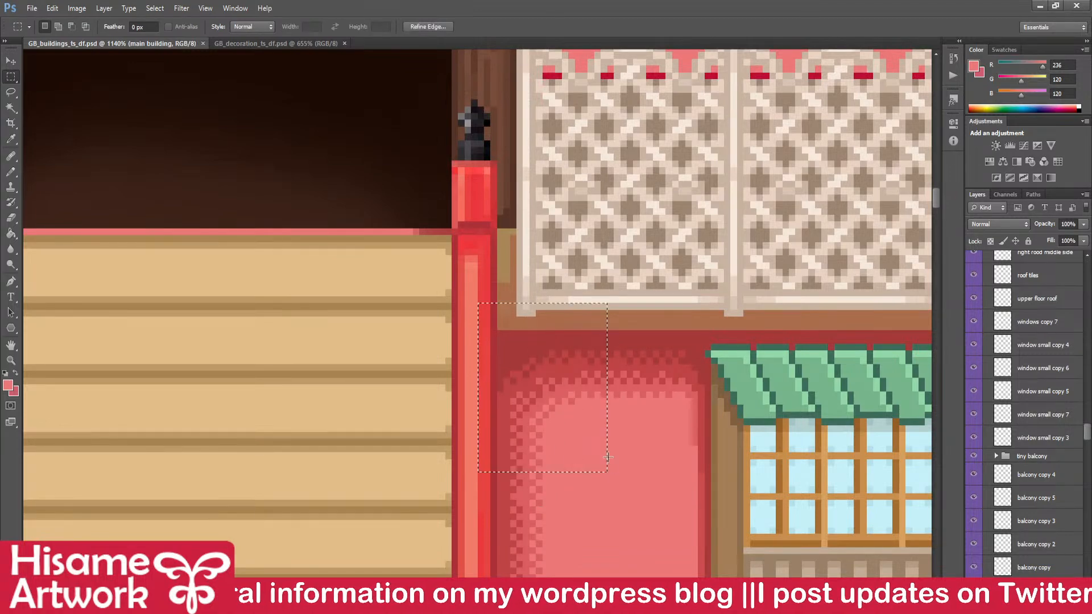
- Copy the selected dithered corner to the upper wall's inner corner beneath the wooden panels, align it with the existing dither and deselect
scroll(654, 511, "down", 9)
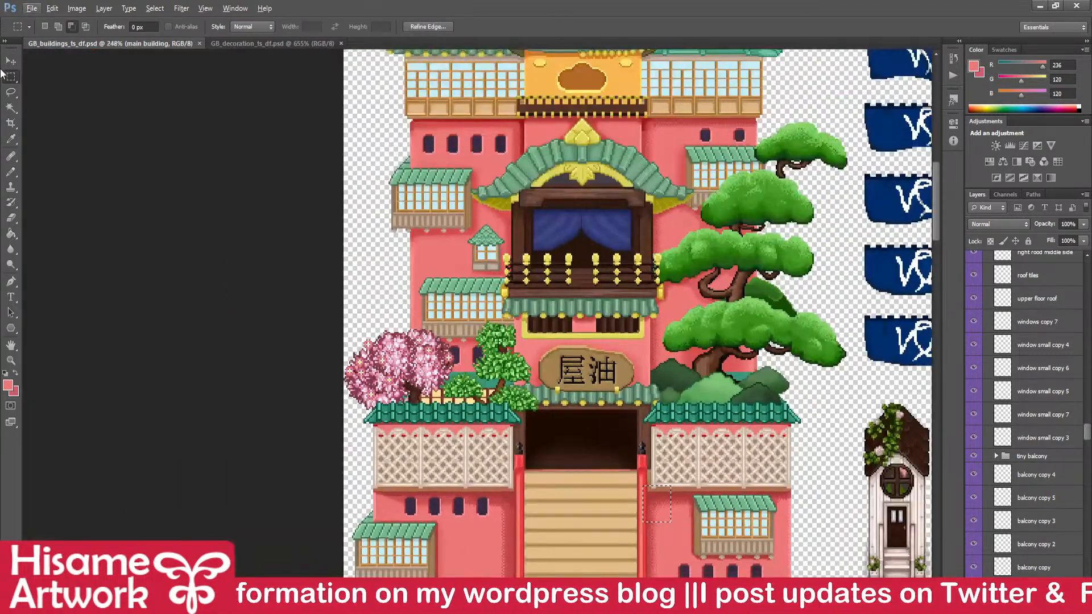
left_click(11, 61)
left_click_drag(697, 450, 675, 505)
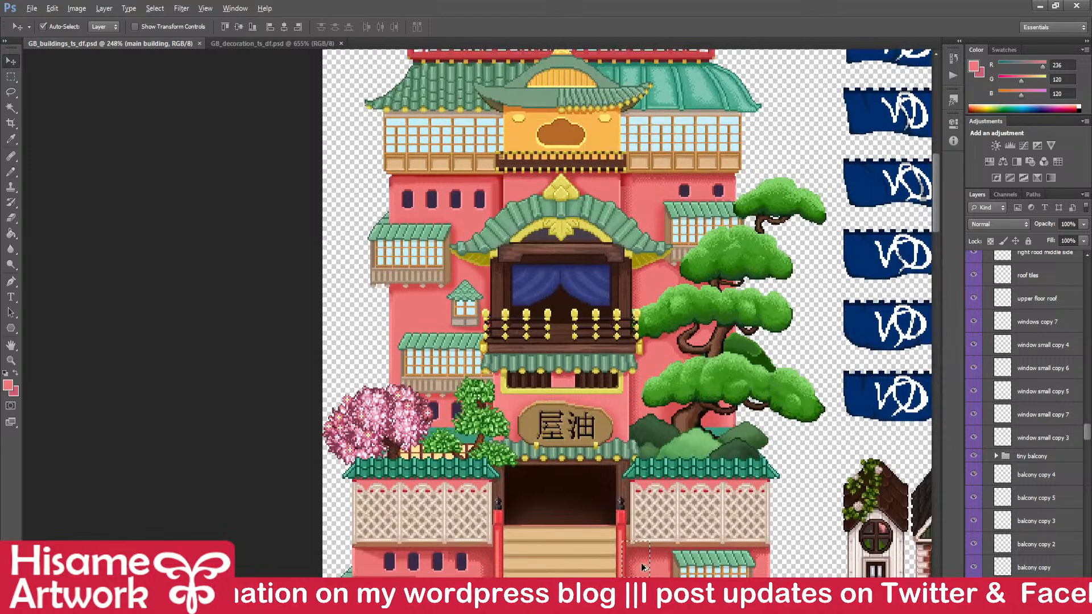
scroll(639, 136, "up", 5)
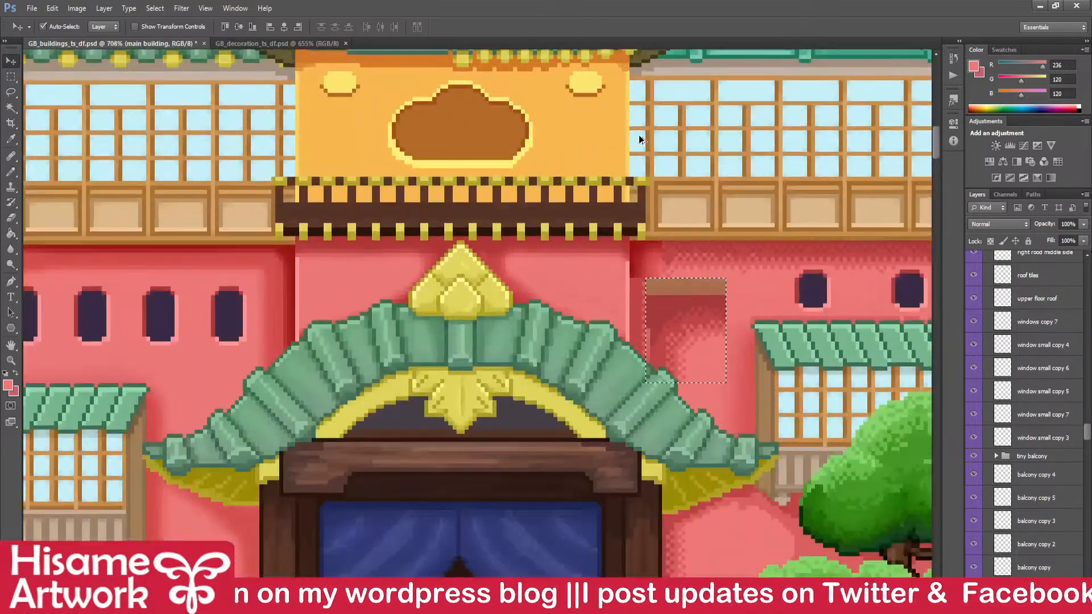
scroll(701, 284, "up", 2)
left_click_drag(701, 310, 623, 238)
scroll(675, 250, "up", 2)
scroll(676, 251, "up", 3)
mouse_move(641, 285)
left_mouse_down()
mouse_move(653, 274)
mouse_move(654, 285)
left_mouse_up()
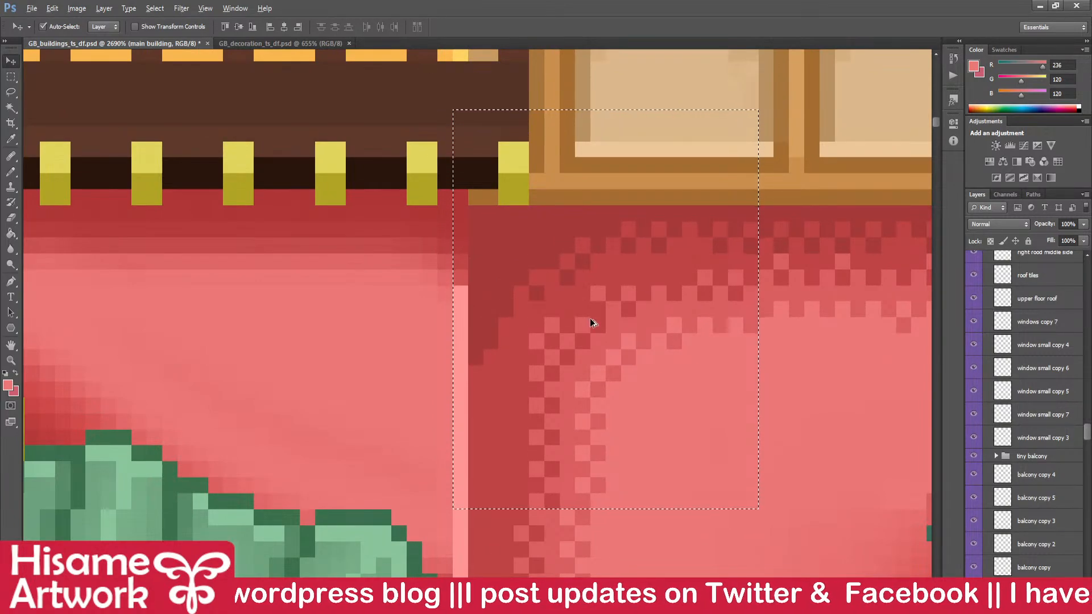
scroll(589, 321, "down", 5)
key("ctrl+d")
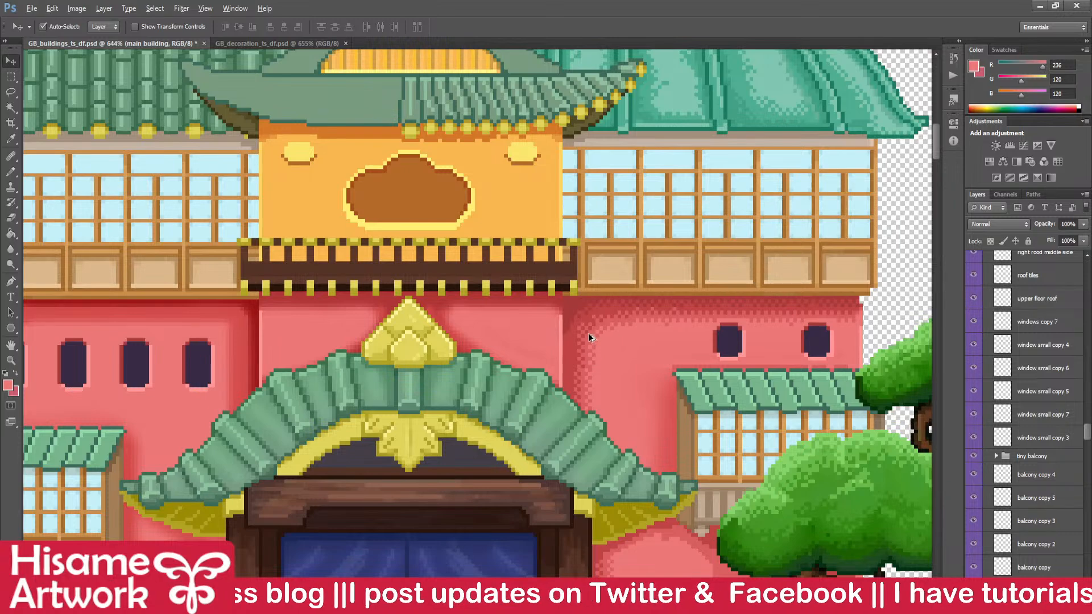
- Paint the copied corner's dark red shadow down the wall's inner edge to the green roof, adding alternating dither pixels beside it
scroll(589, 337, "up", 5)
left_click(10, 172)
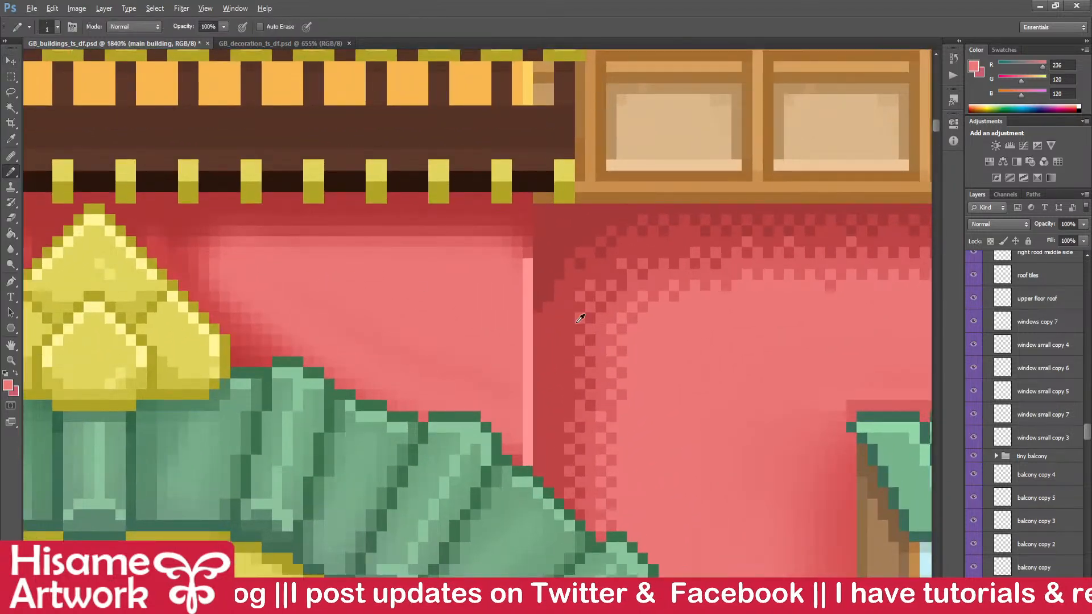
left_click(554, 291, "alt")
left_click_drag(539, 311, 539, 564)
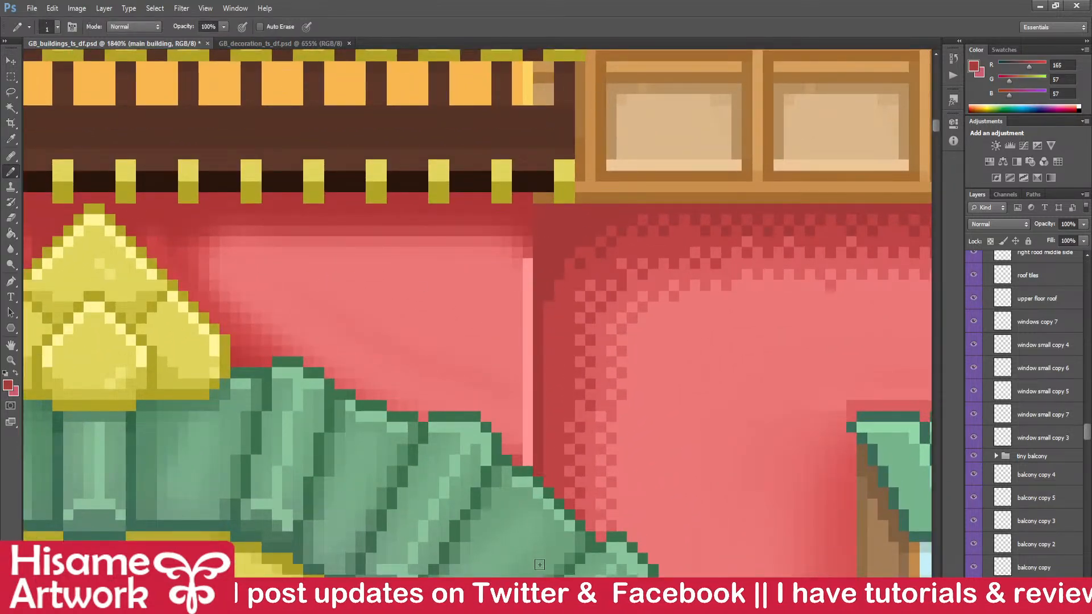
scroll(549, 340, "up", 2, "alt")
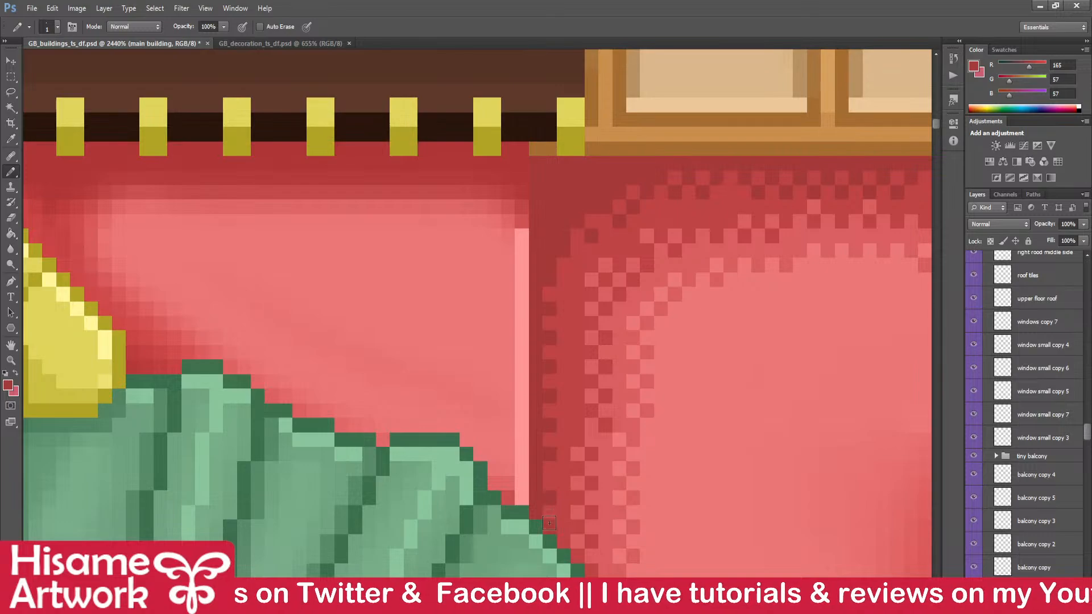
scroll(523, 478, "down", 6)
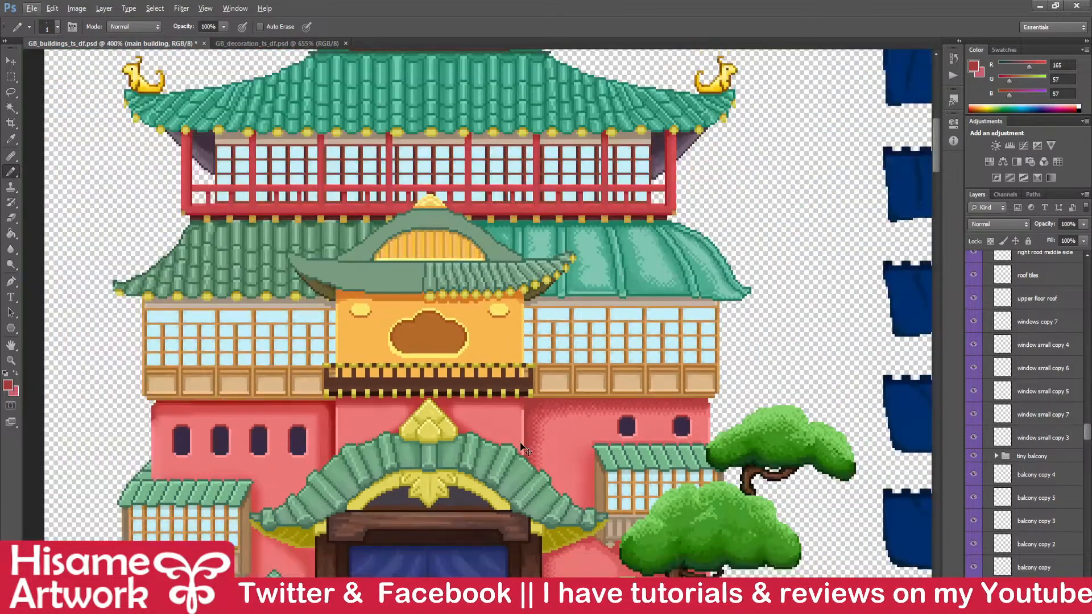
left_click_drag(520, 443, 657, 394)
- Select a strip of the horizontal dithered shadow beneath the lattice fence, between the stair railing and the small green roof
left_click(11, 76)
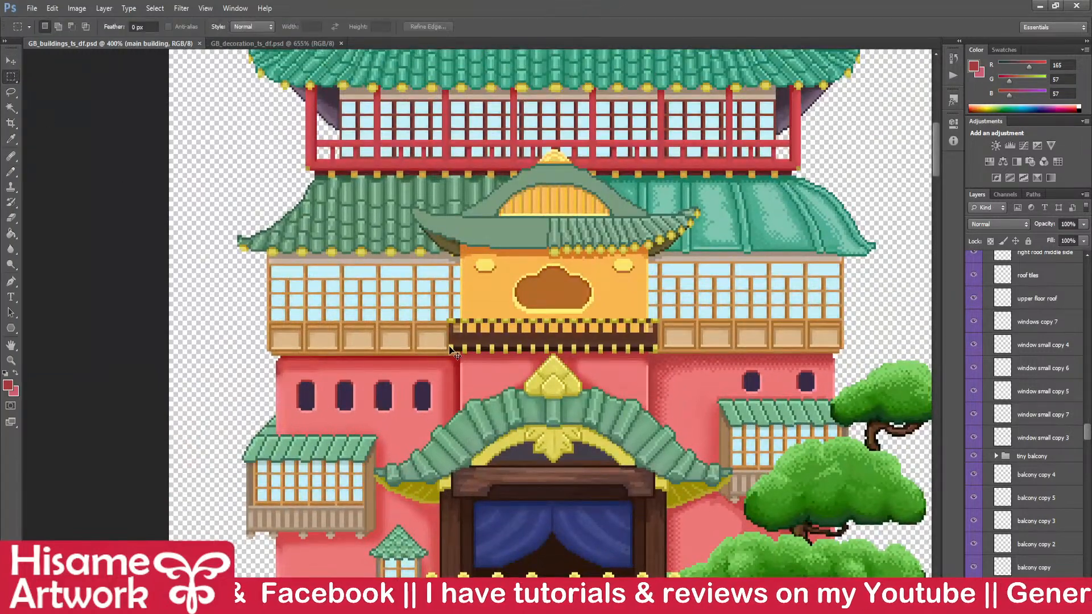
scroll(528, 328, "down", 2)
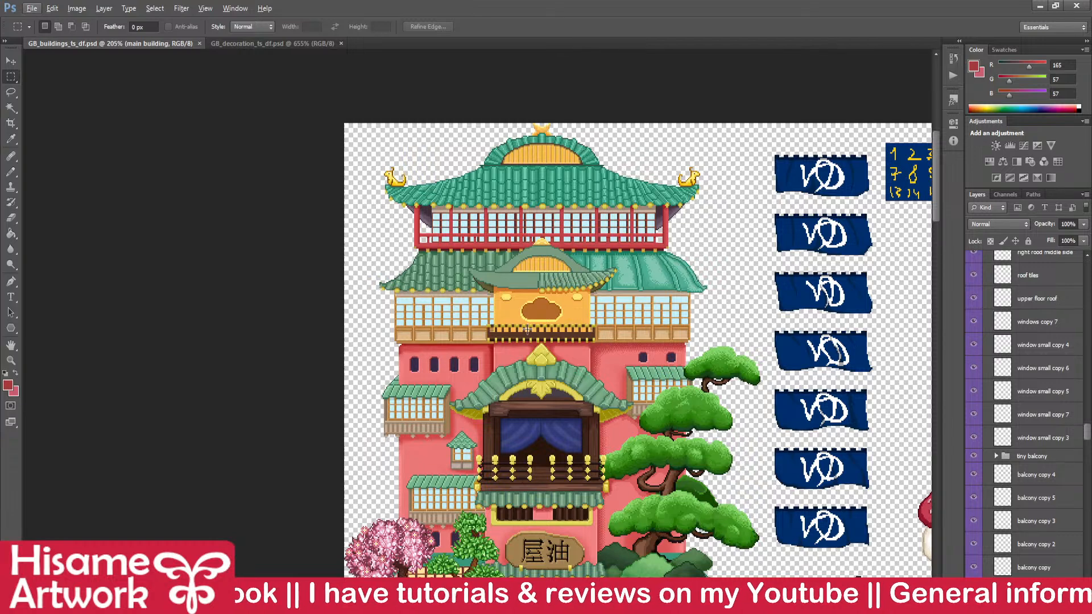
left_click_drag(597, 457, 600, 300)
key("v")
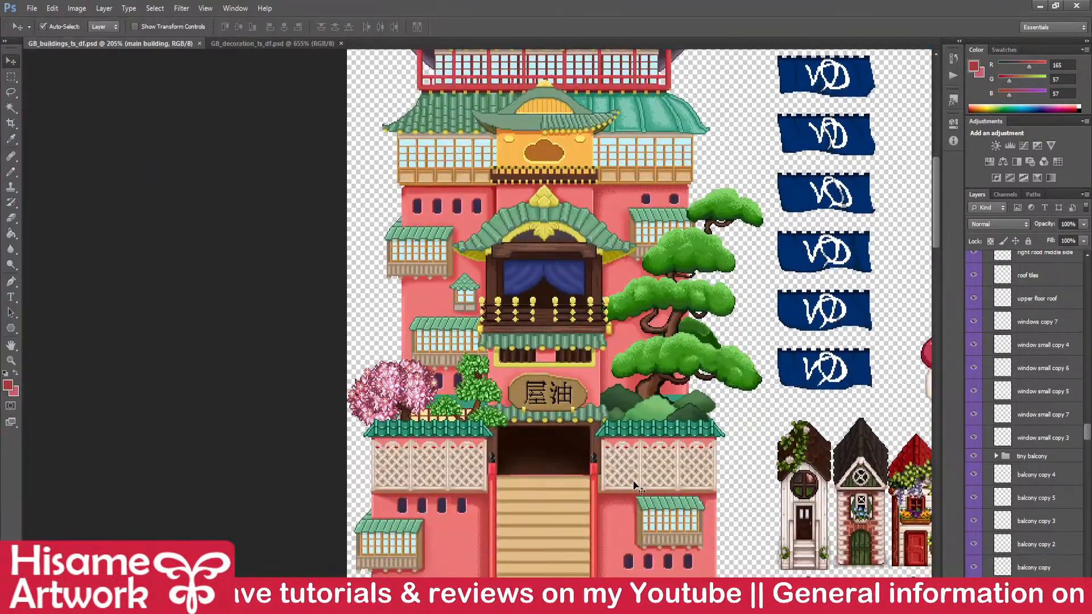
scroll(637, 466, "up", 10)
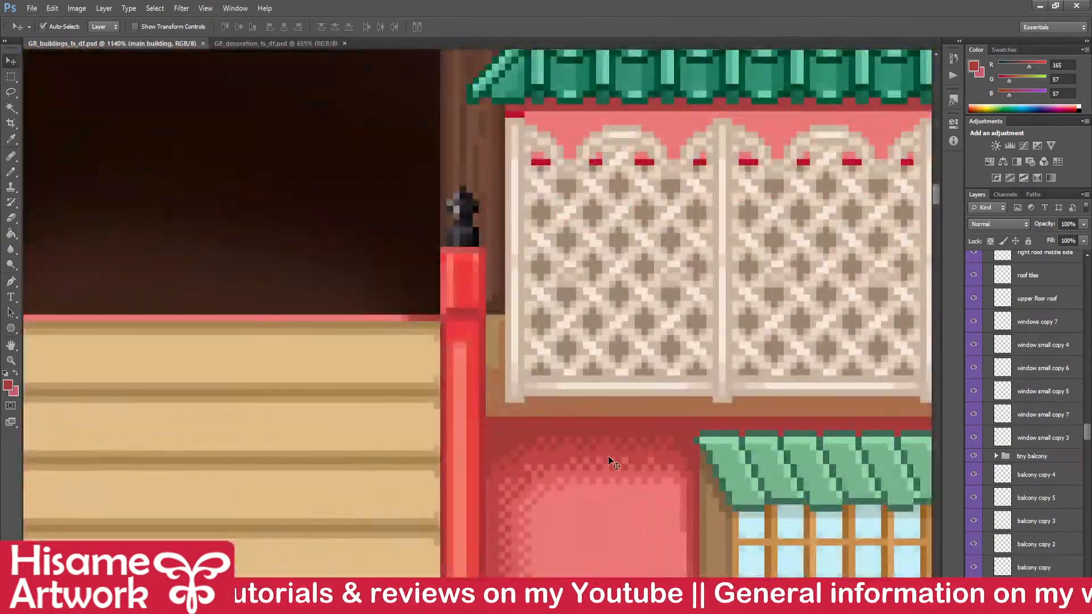
left_click(10, 76)
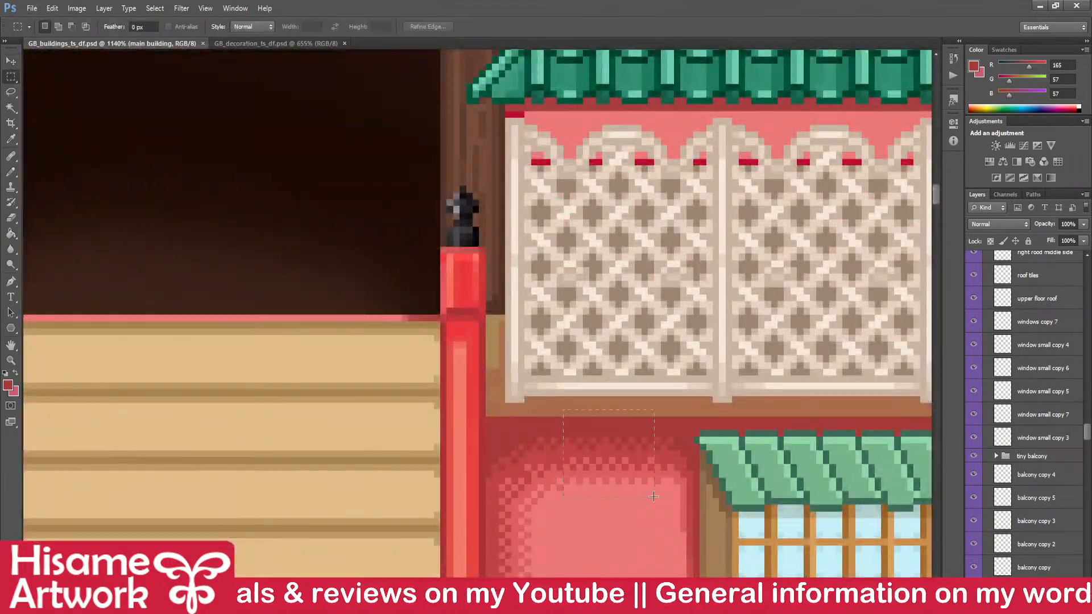
- Copy the dithered strip as a new layer onto the middle pink wall beneath the dark brown balcony, align it and save the file
scroll(665, 501, "down", 10)
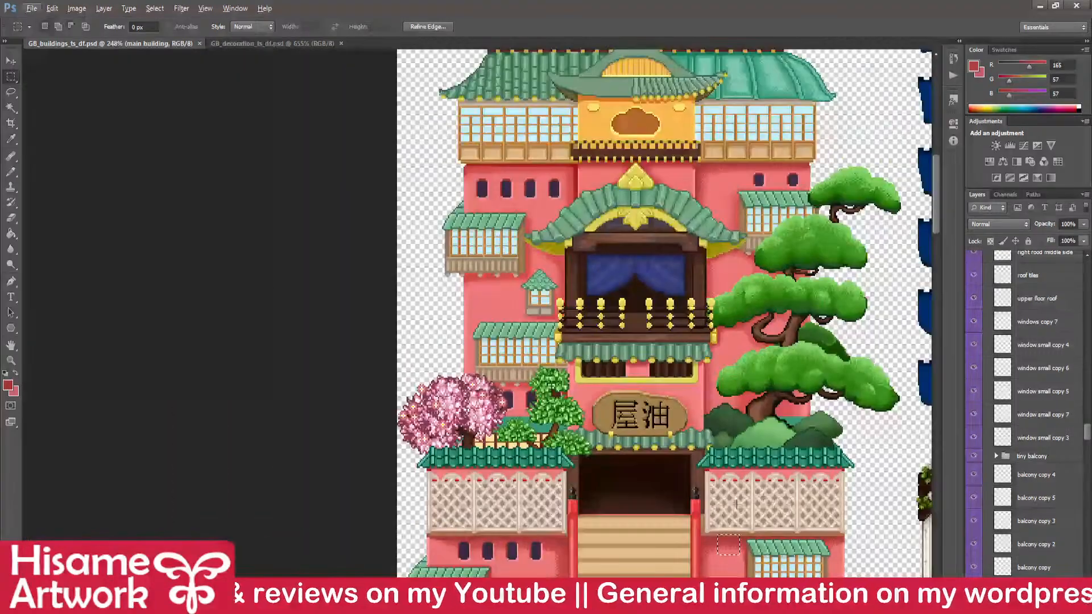
left_click(11, 60)
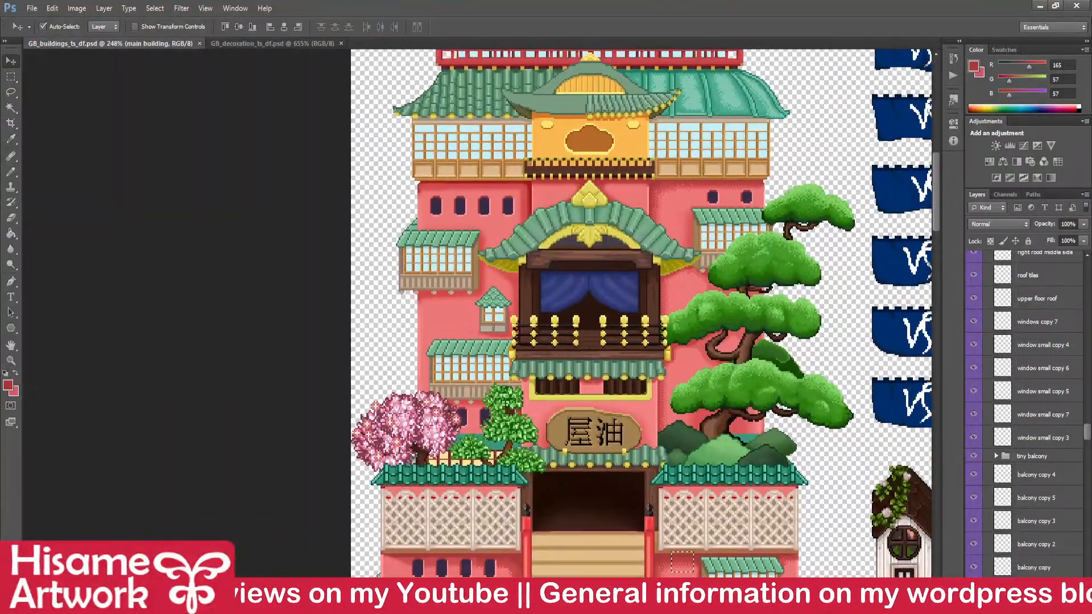
left_click_drag(683, 566, 536, 371)
key("ctrl+s")
scroll(547, 395, "up", 3)
scroll(548, 394, "up", 3)
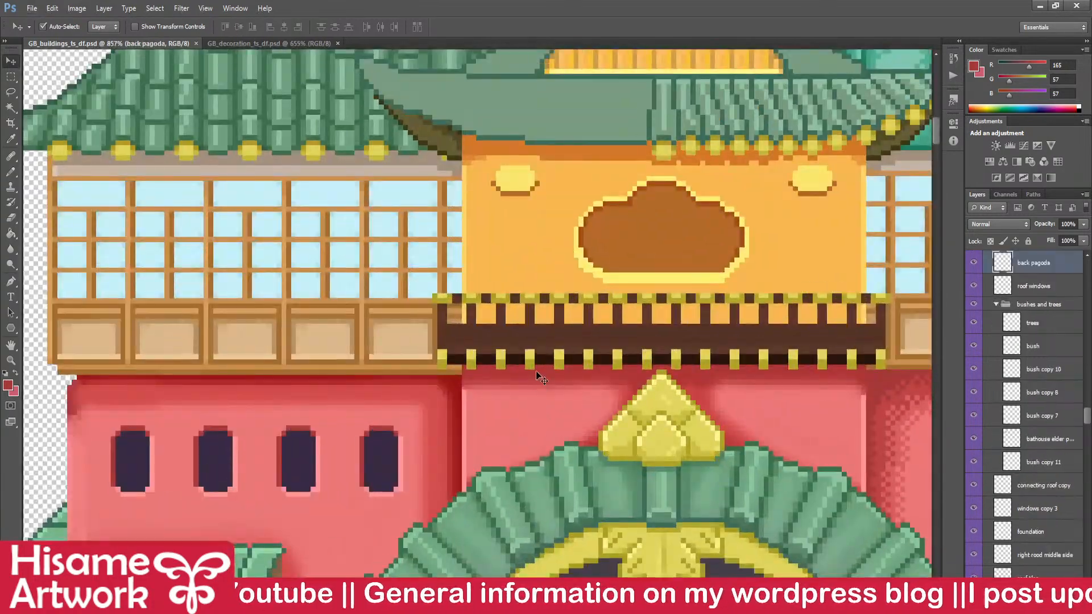
left_click_drag(452, 322, 507, 373)
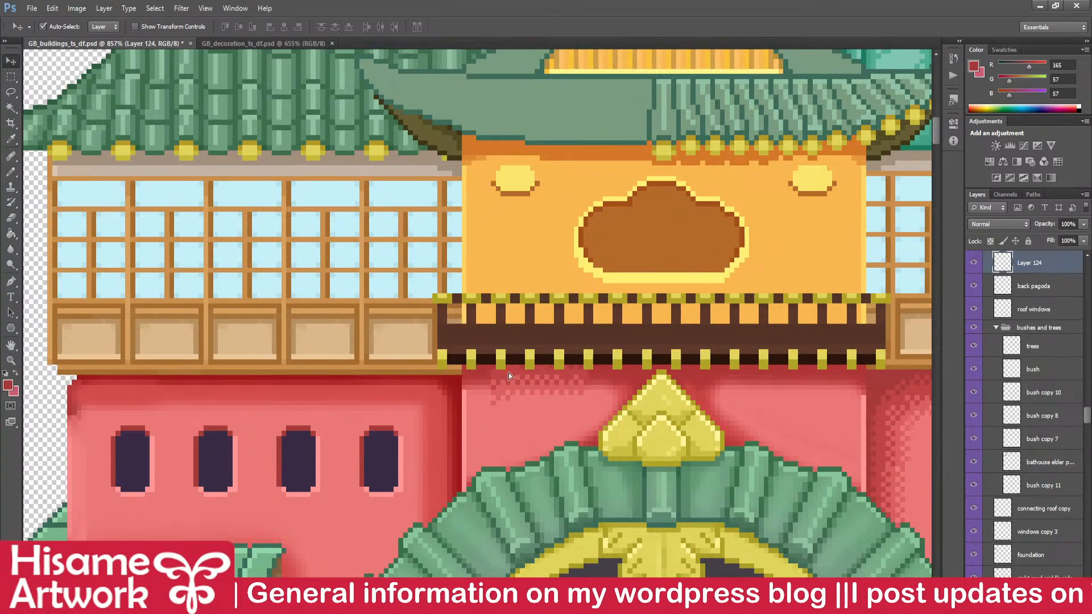
scroll(508, 373, "up", 4)
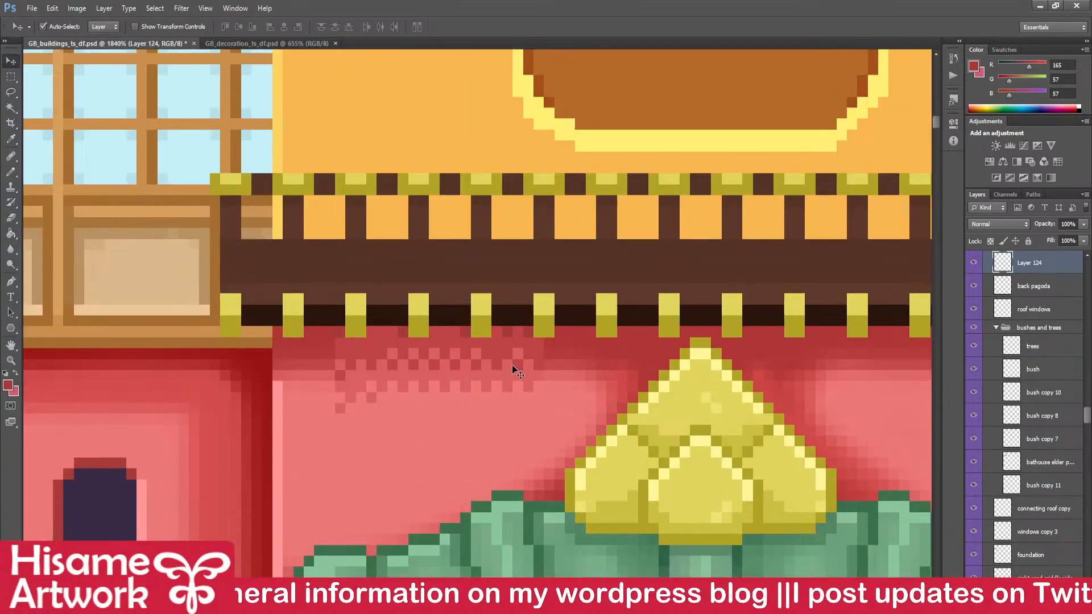
key("Up")
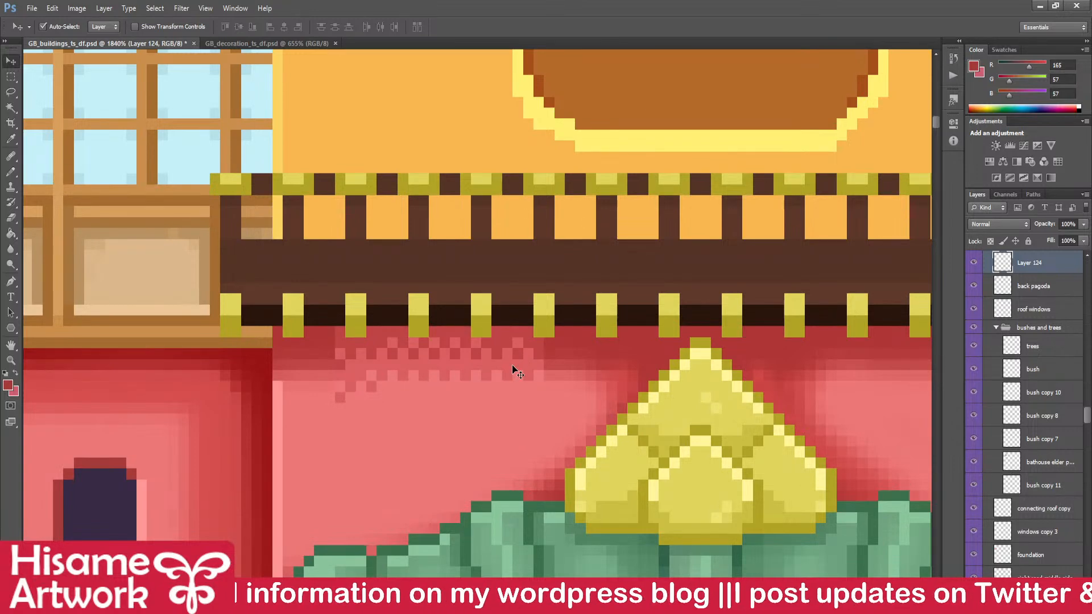
key("Down")
key("ctrl+s")
left_click_drag(511, 363, 474, 387)
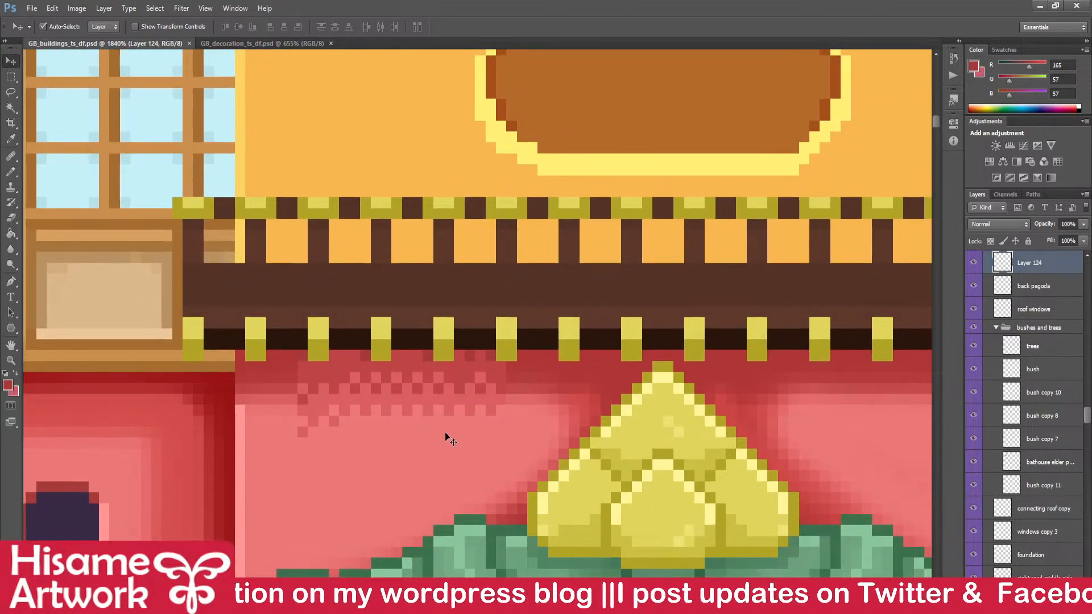
- Merge the dithered strip's layer with the back pagoda layer
left_click(541, 290)
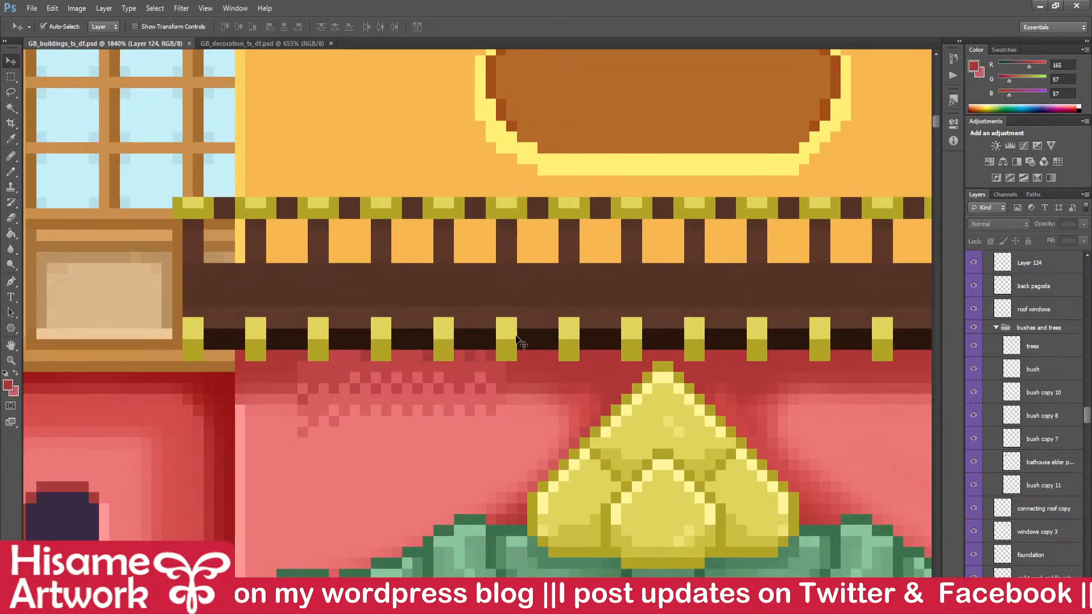
left_click(531, 426)
left_click(444, 374, "shift")
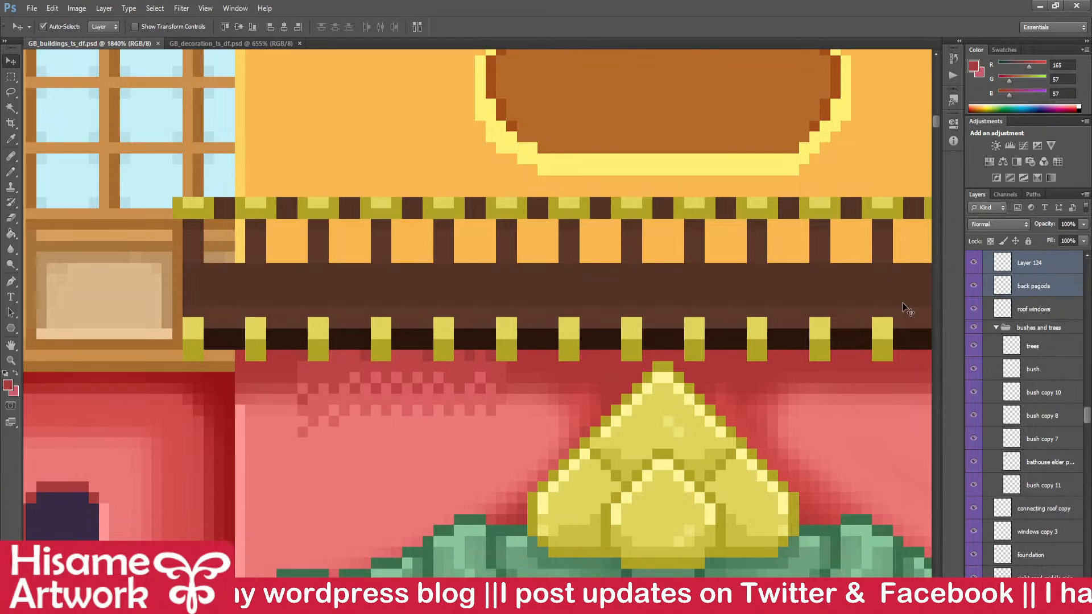
key("ctrl+e")
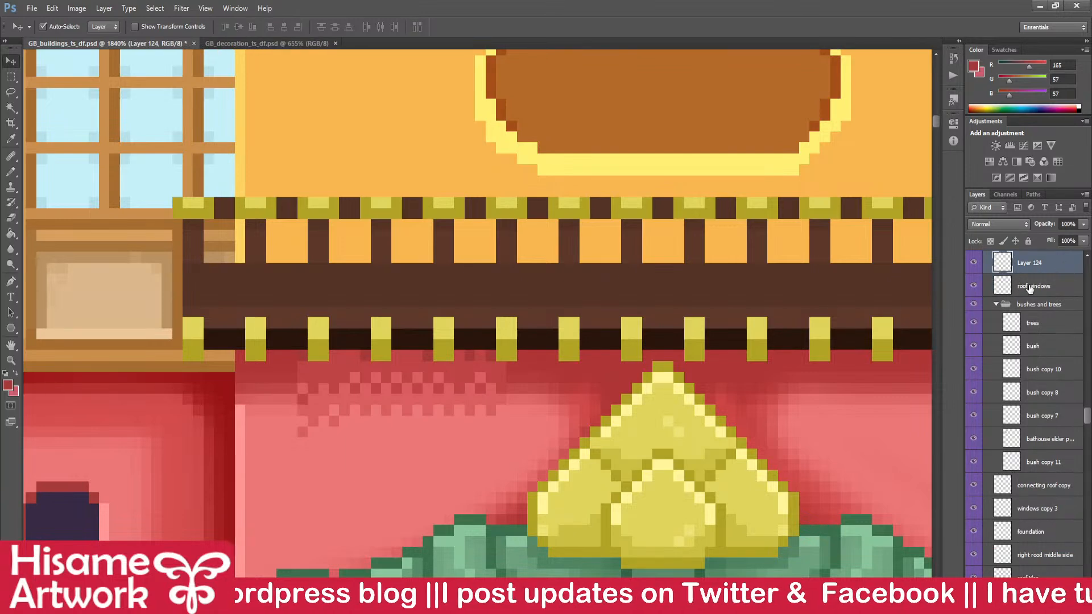
- Rename Layer 124 as "paoa back main tower"
double_click(1030, 263)
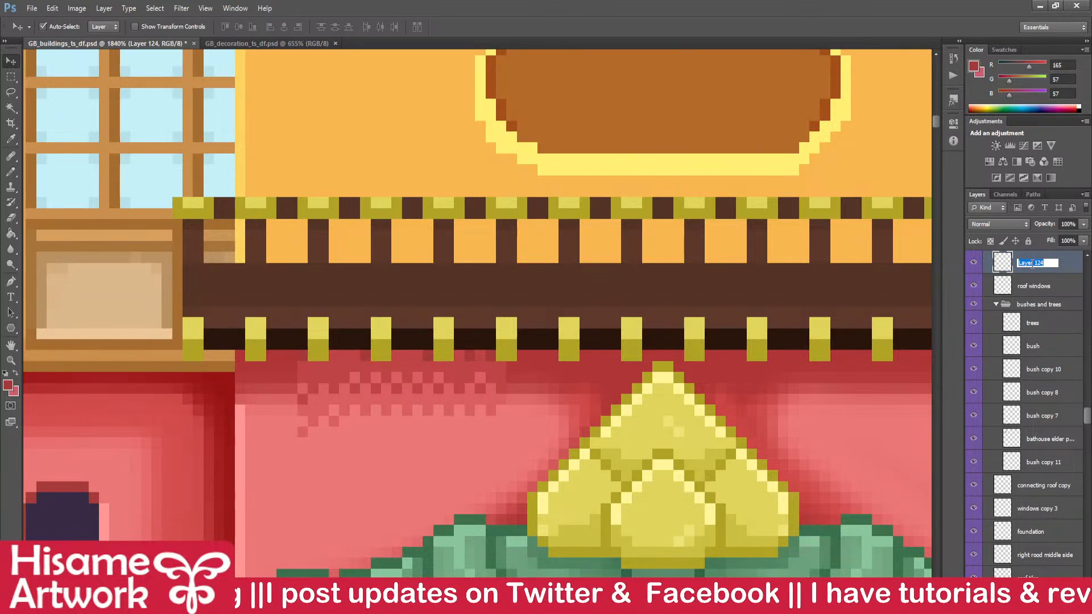
type("paoa back")
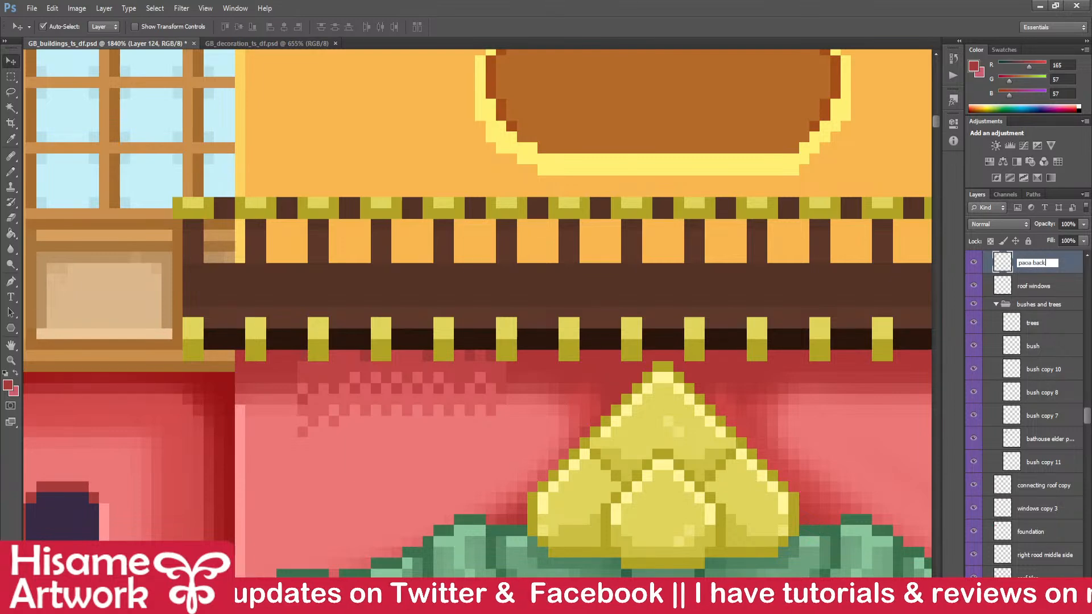
type(" main tow")
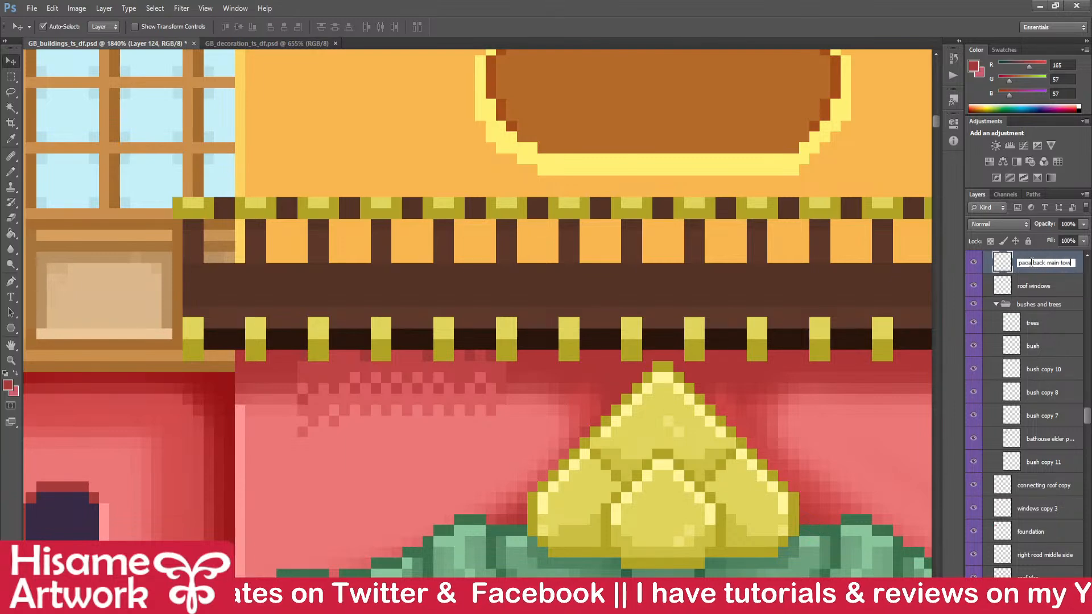
type("er")
key("Return")
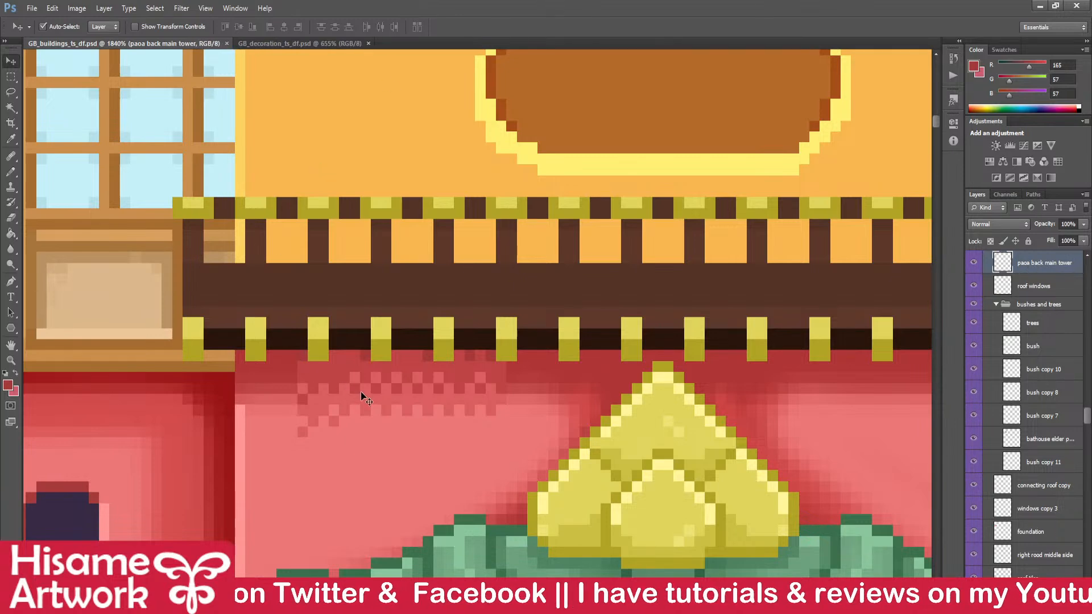
- Pencil a one-pixel dark red shadow row across the pink wall directly beneath the dark brown balcony
scroll(258, 420, "up", 4)
left_click(9, 171)
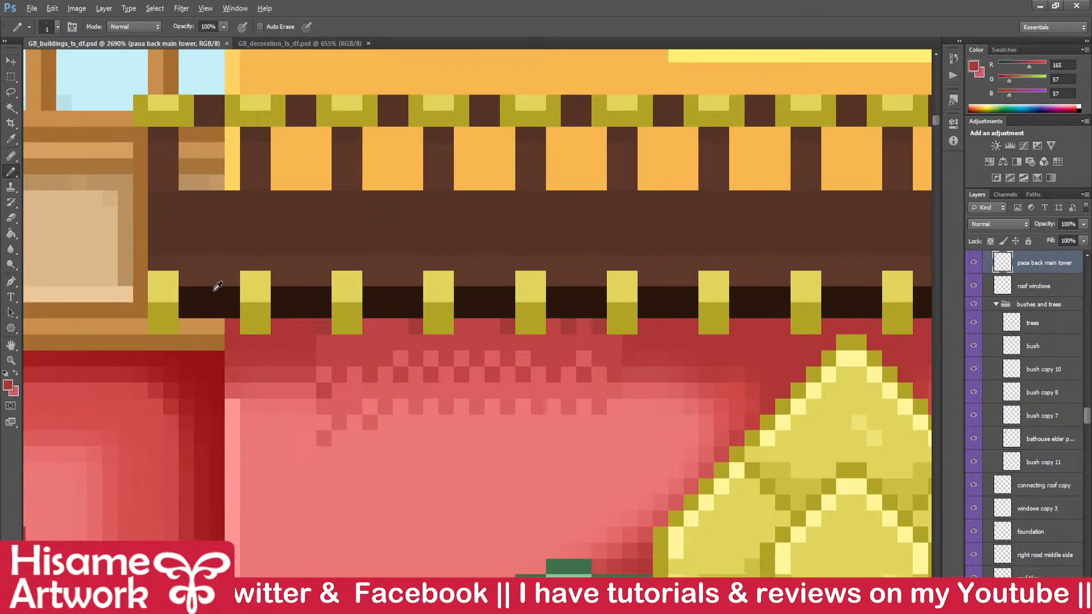
left_click_drag(324, 328, 795, 328)
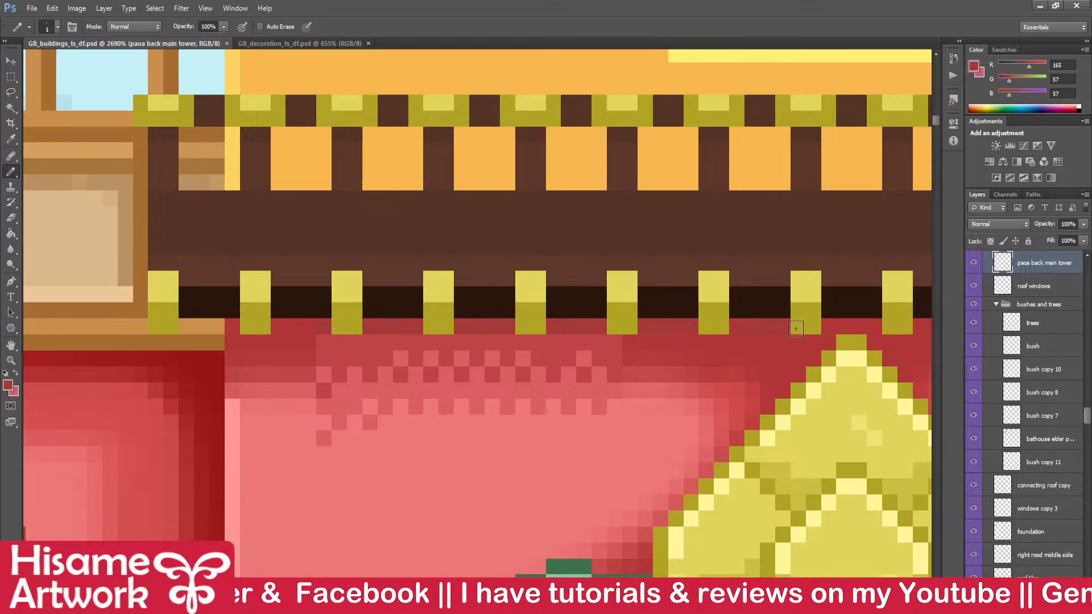
scroll(431, 337, "down", 4)
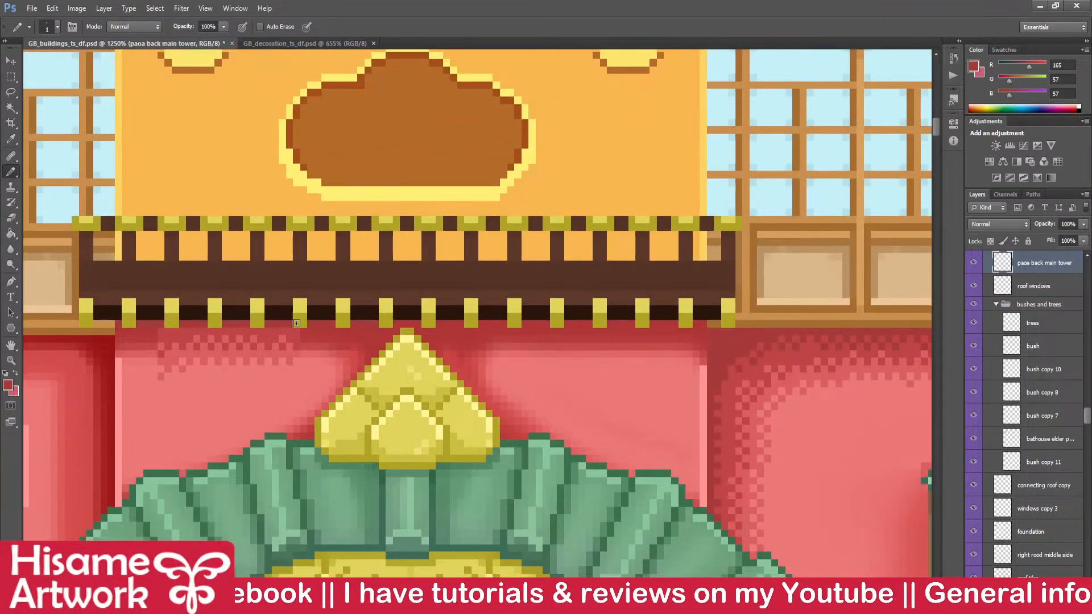
scroll(196, 355, "up", 4)
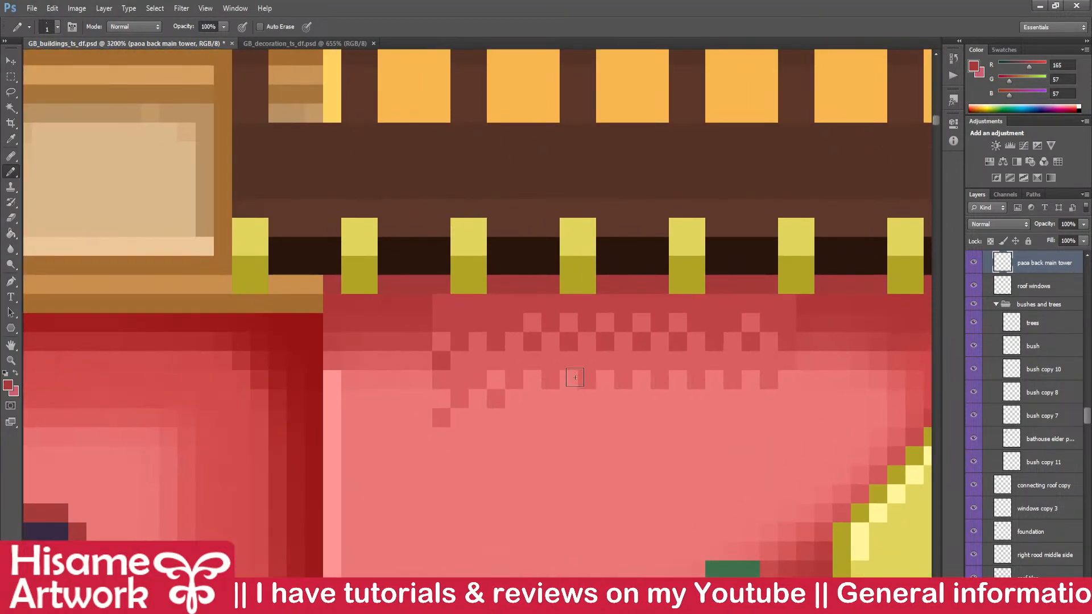
- Add short dark red shadow blocks on the pink wall beneath the balcony's yellow beam ends
mouse_move(460, 303)
left_mouse_down()
mouse_move(565, 298)
mouse_move(444, 303)
left_mouse_up()
left_click_drag(547, 303, 589, 304)
key("space")
left_click_drag(542, 343, 383, 351)
left_click_drag(500, 310, 536, 310)
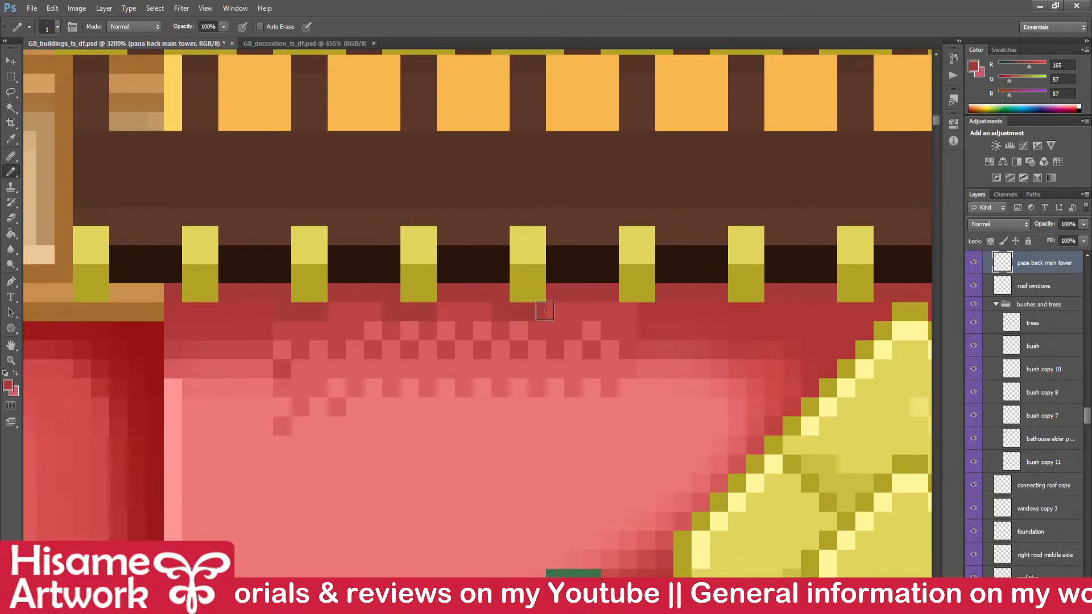
left_click(628, 311)
- Fill the stray light pixels in the strip's upper dither row with the medium red shadow colour, leaving a single toothed edge
left_click(560, 311, "alt")
left_click(408, 331)
left_click(445, 330)
left_click(373, 331)
left_click(519, 330)
left_click(482, 331)
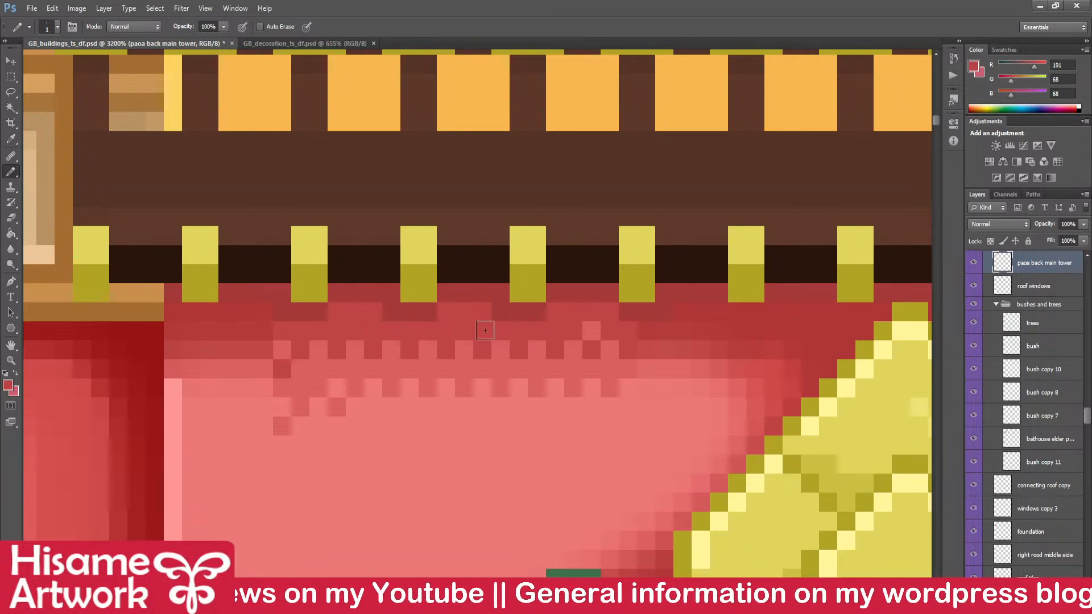
left_click(591, 330)
- Select the left part of the dithered shadow strip, move it flush against the wall's left edge, deselect and save the file
scroll(719, 378, "down", 2)
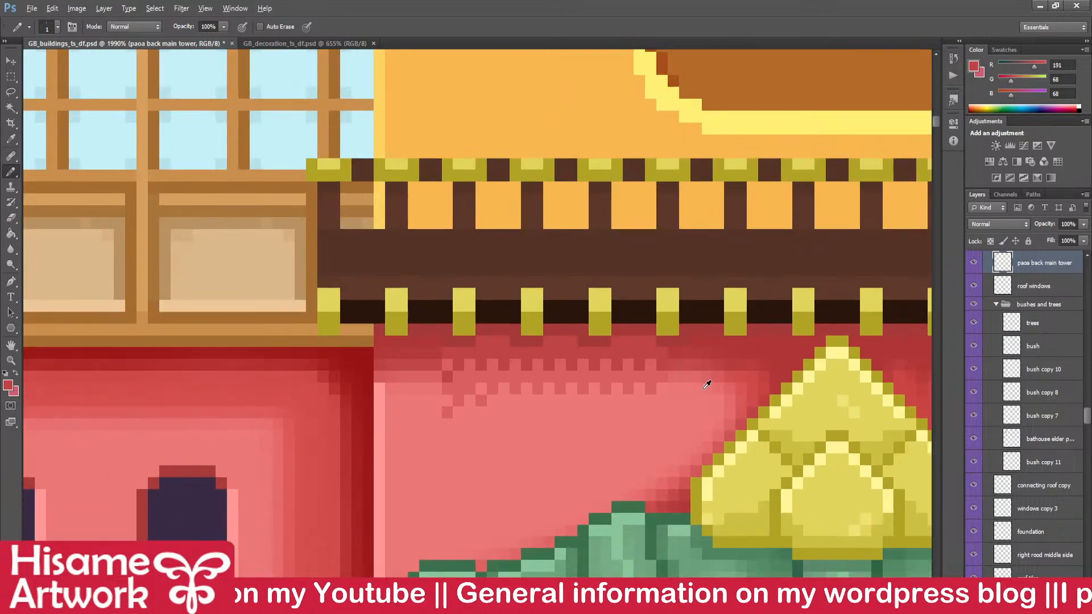
scroll(682, 378, "up", 2)
left_click(10, 61)
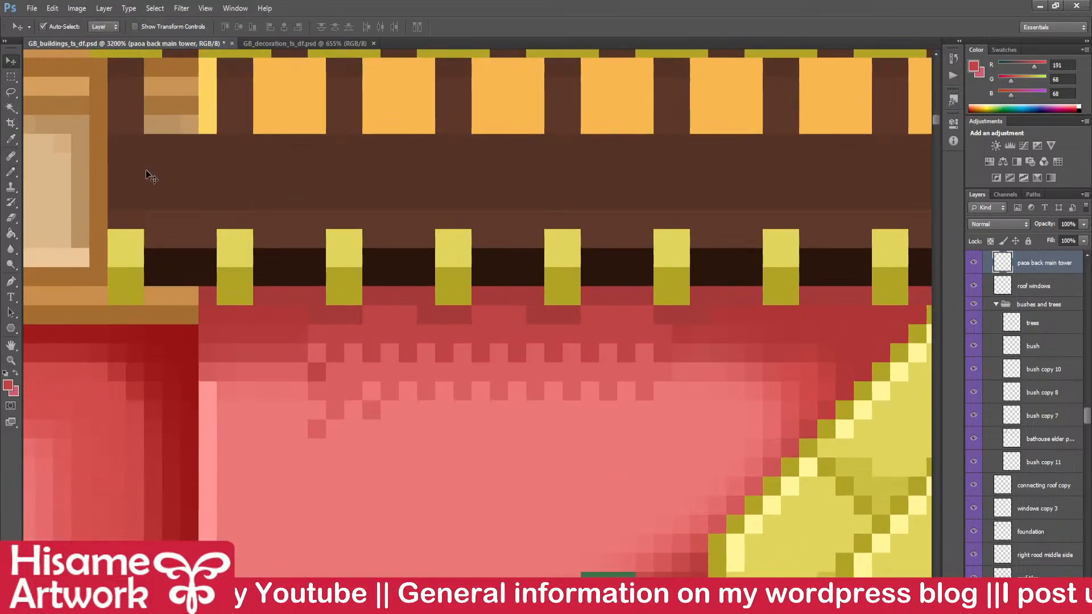
left_click(11, 76)
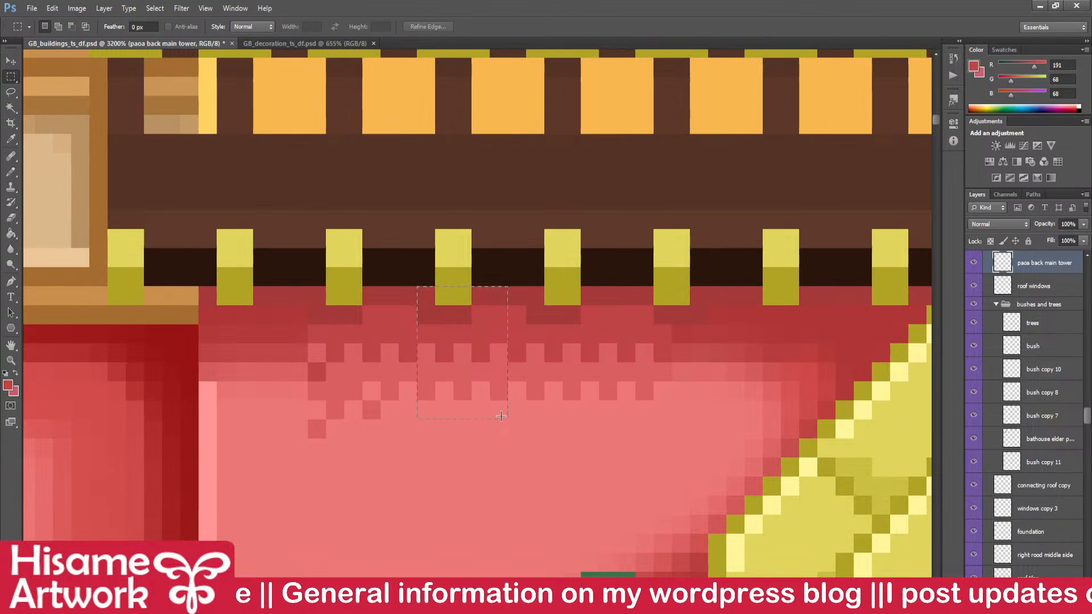
left_click(304, 297)
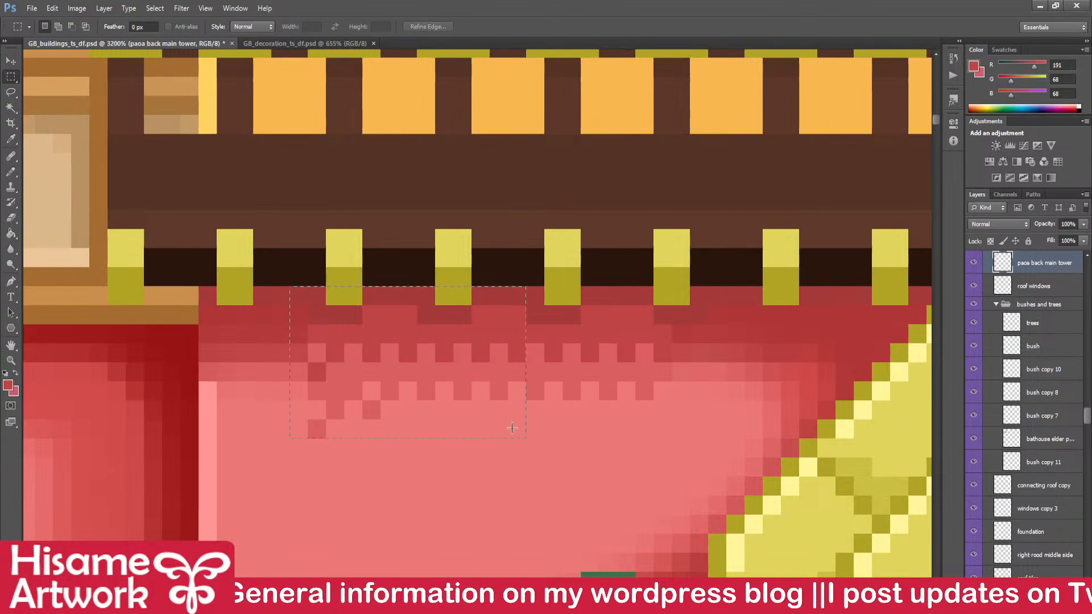
key("v")
left_click_drag(395, 383, 292, 380)
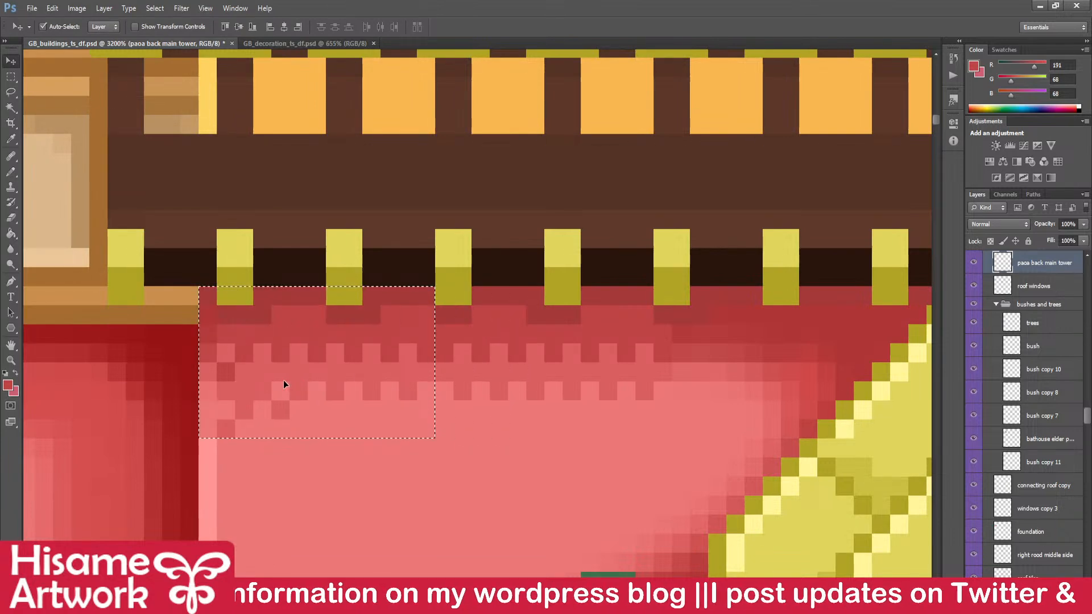
key("Left")
key("ctrl+d")
key("ctrl+s")
- Delete the one-pixel column of shadow that sticks out past the pink wall's left edge
key("m")
left_click_drag(188, 345, 190, 452)
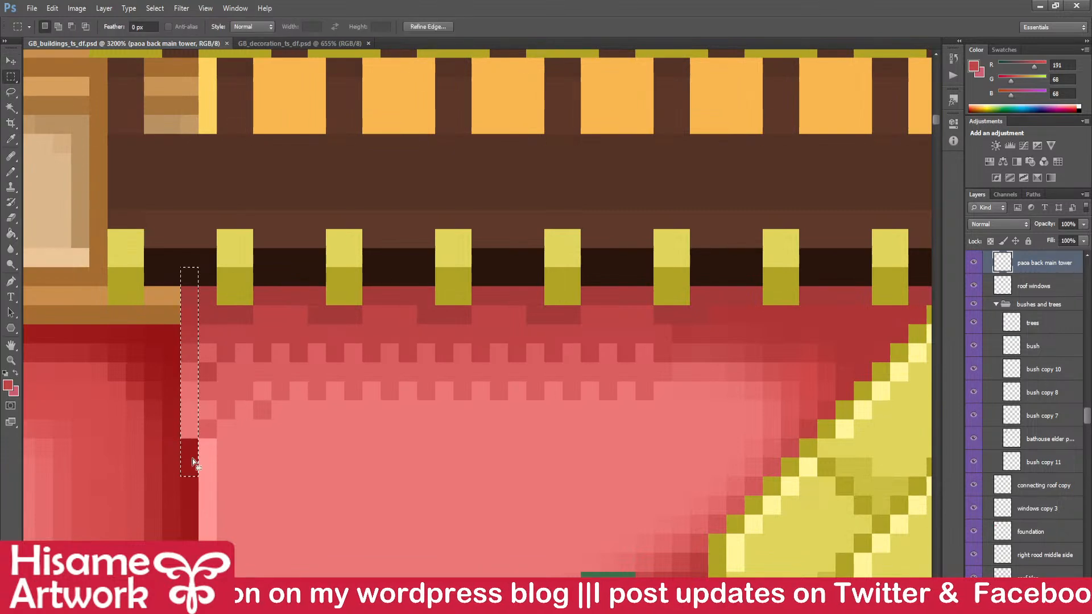
key("Delete")
key("ctrl+d")
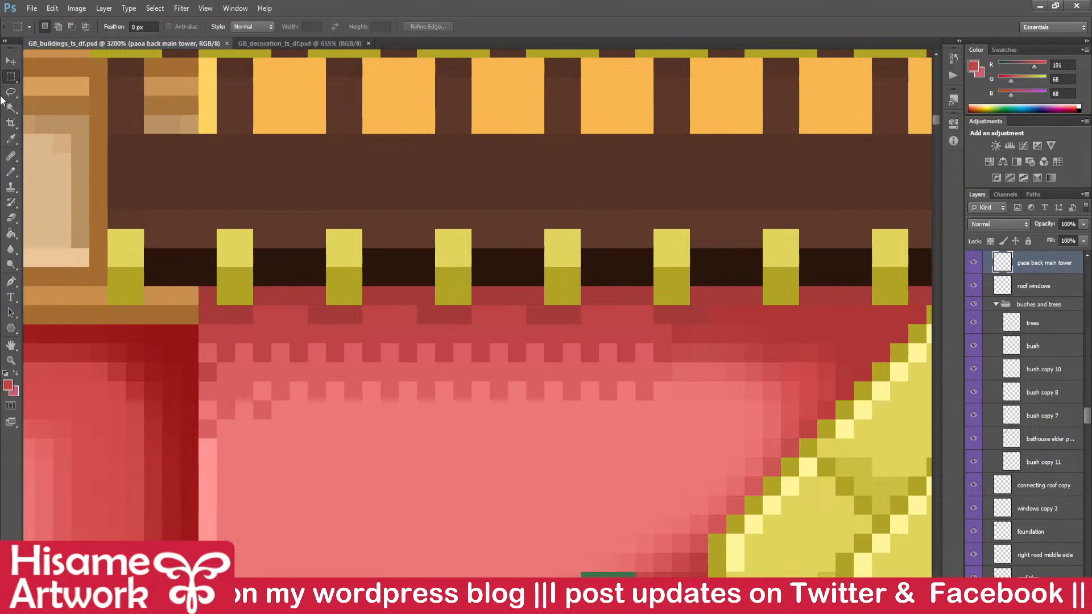
- Retouch the strip's left end pixel by pixel with sampled wall pinks, restoring the light highlight along the wall's edge
left_click(10, 171)
left_click(230, 435, "alt")
left_click_drag(207, 430, 206, 373)
left_click(205, 450, "alt")
left_click(205, 430)
left_click(241, 439, "alt")
left_click(225, 410)
left_click(210, 428, "alt")
left_click(207, 410)
left_click_drag(392, 351, 239, 379)
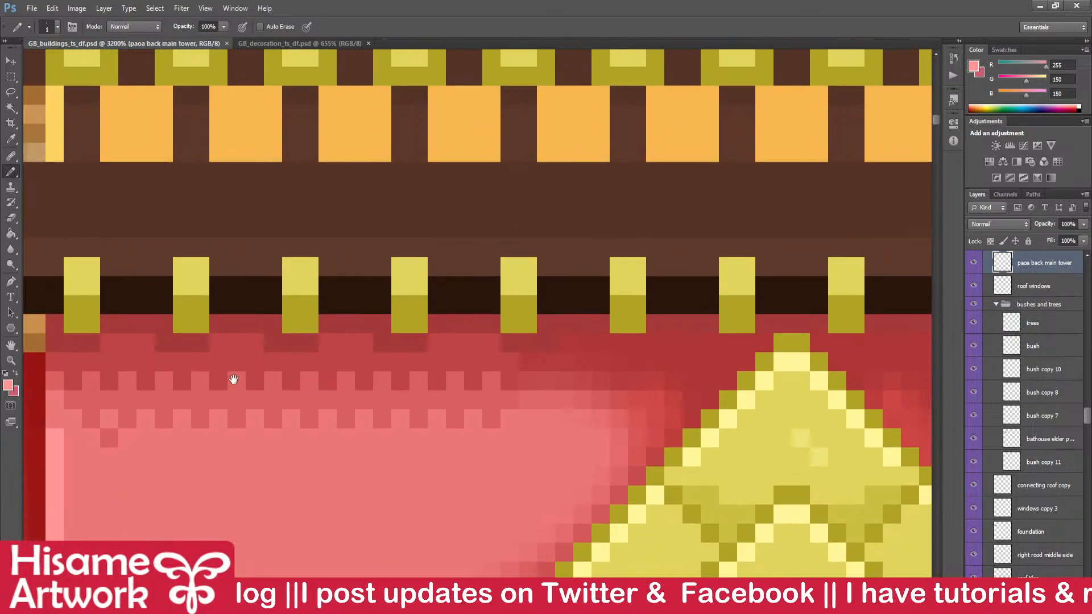
- Extend the medium red shadow band over the light pixels at the strip's left end and save the file
left_click(58, 361, "alt")
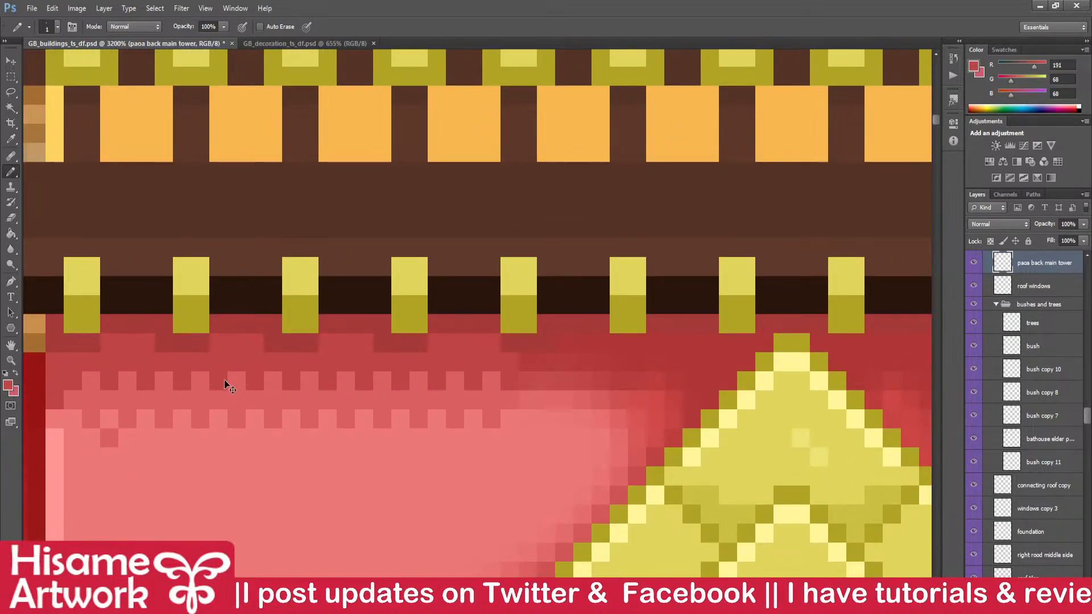
left_click_drag(183, 407, 244, 442)
scroll(265, 424, "down", 3)
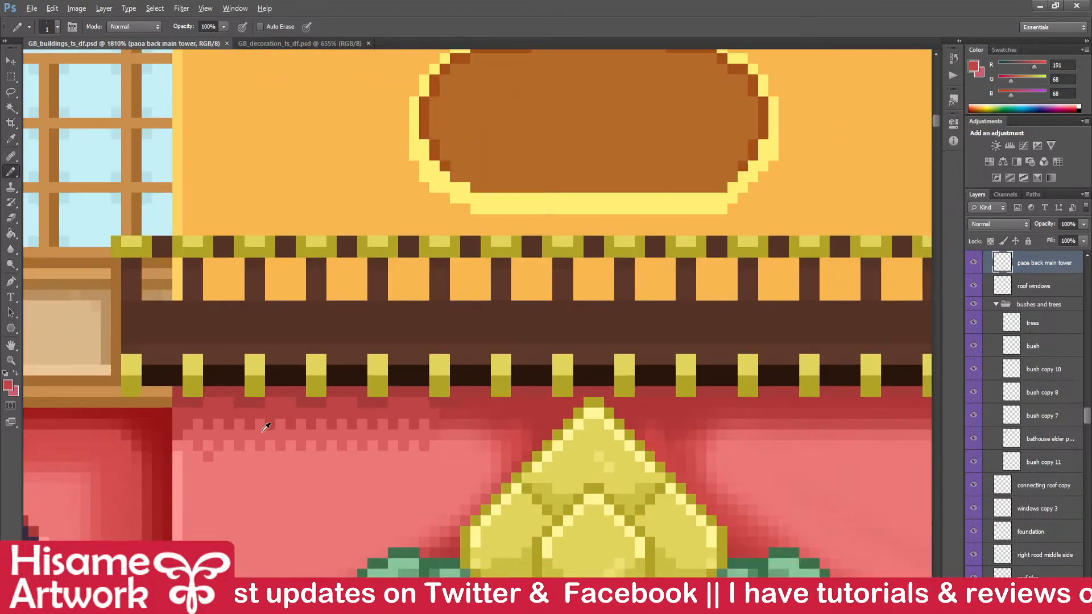
scroll(507, 454, "up", 2)
left_click_drag(463, 462, 530, 405)
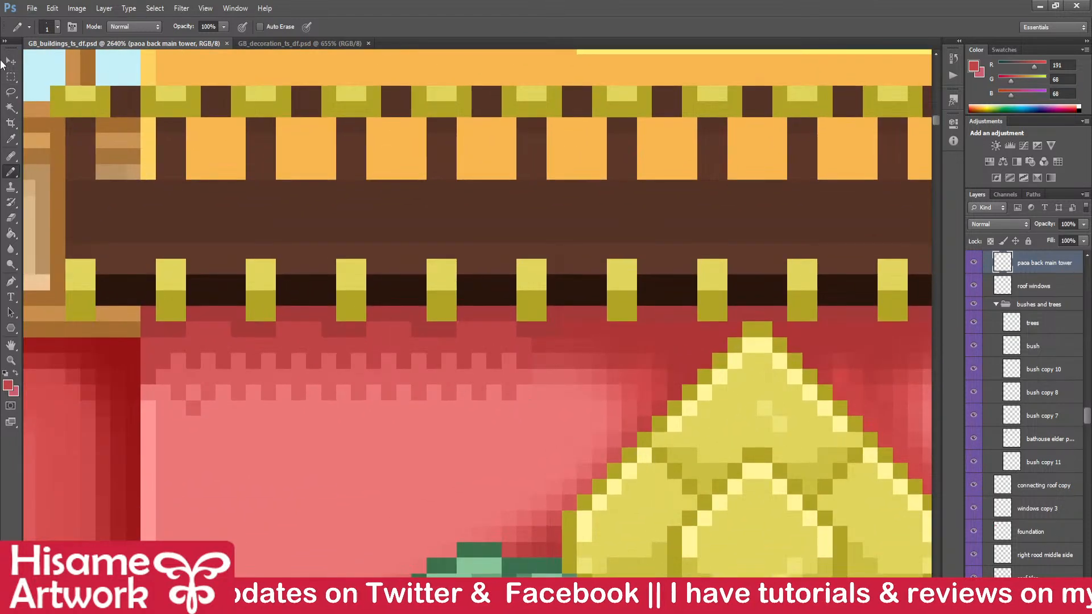
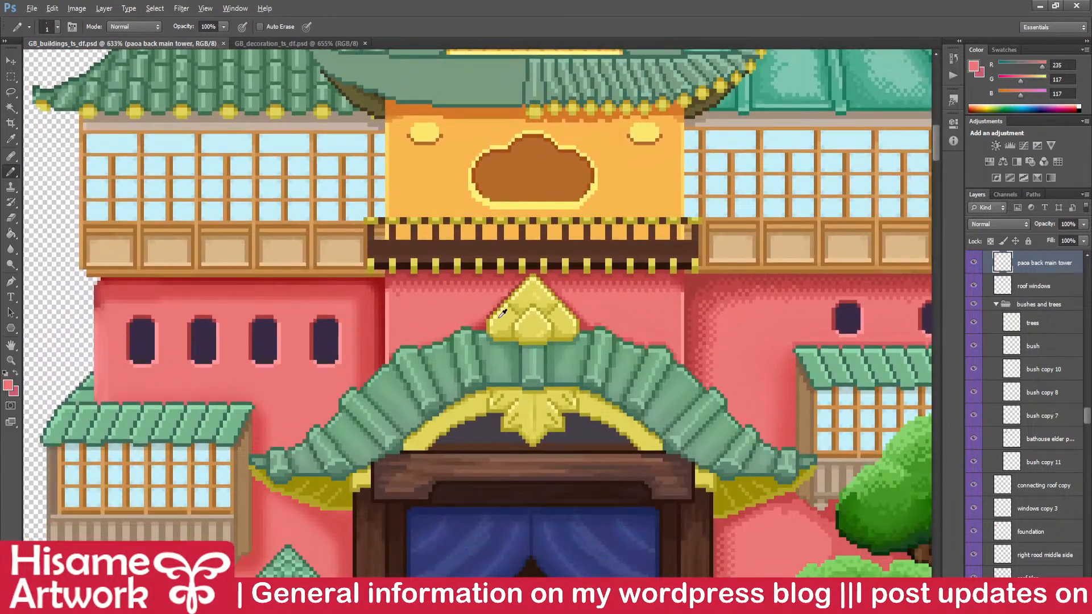
- Replace the soft gradient along the golden roof ornament's left slope with flat light pink and a medium red shadow edge
scroll(415, 285, "up", 10)
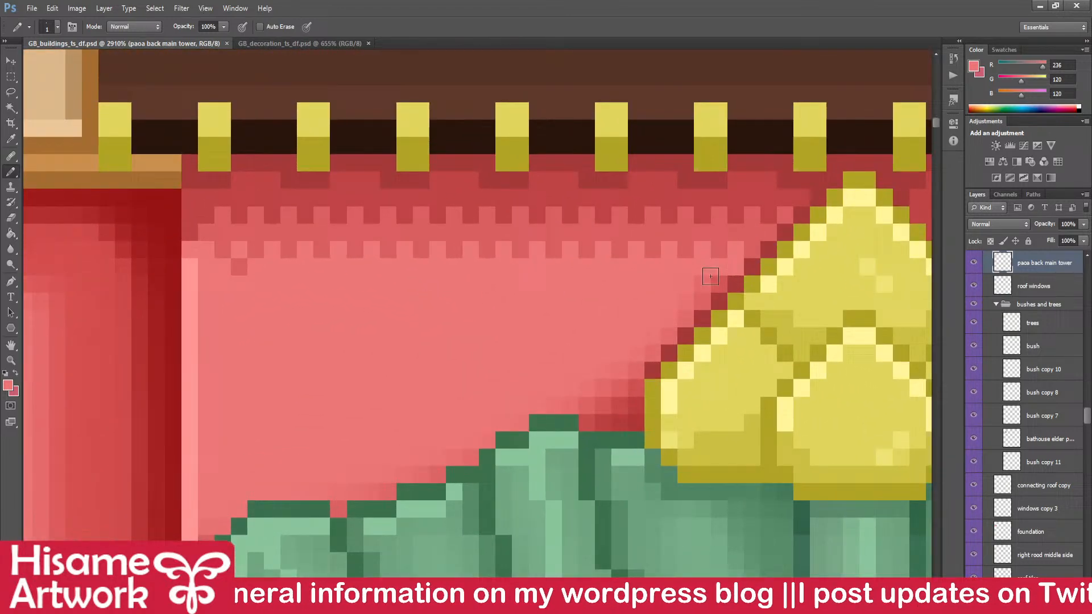
left_click_drag(628, 356, 585, 408)
left_click_drag(609, 340, 574, 354)
left_click(759, 203, "alt")
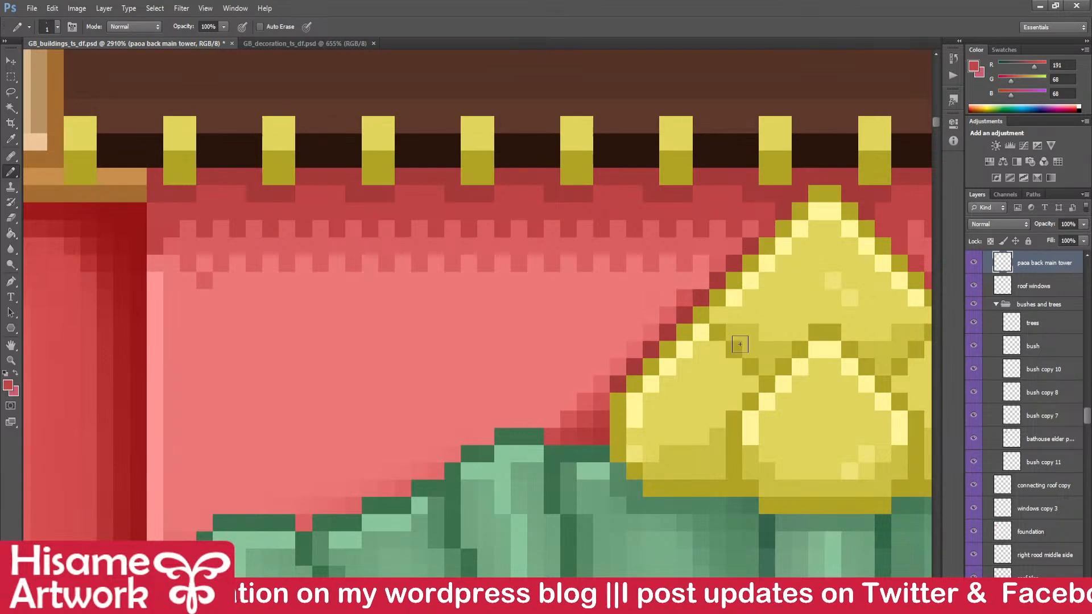
left_click_drag(647, 377, 354, 357)
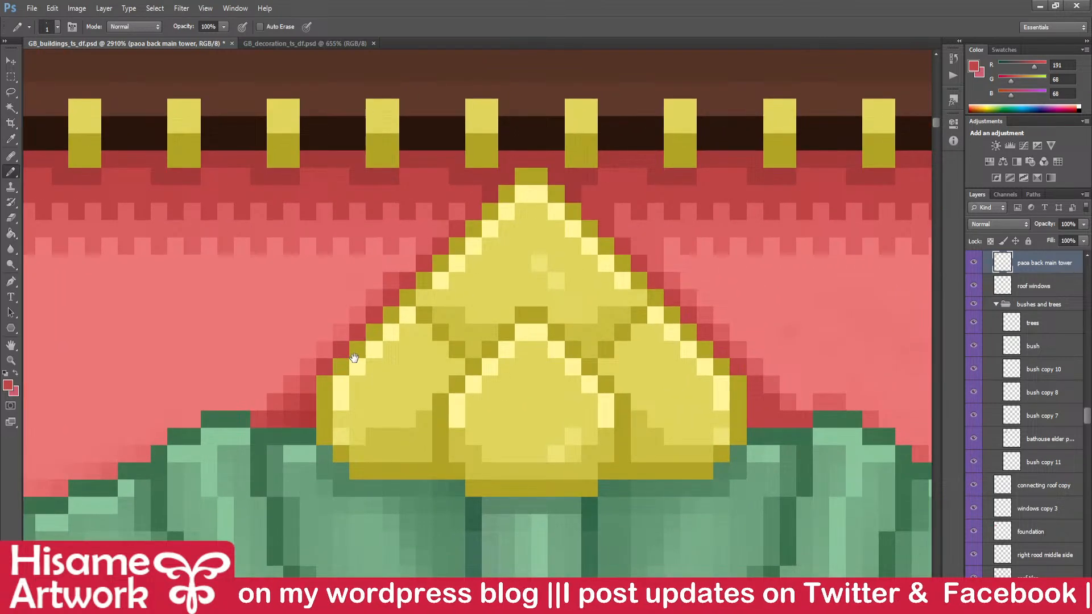
- Paint a flat medium pink shadow line down the golden ornament's right slope, with medium red pixels near its base
left_click(646, 237, "alt")
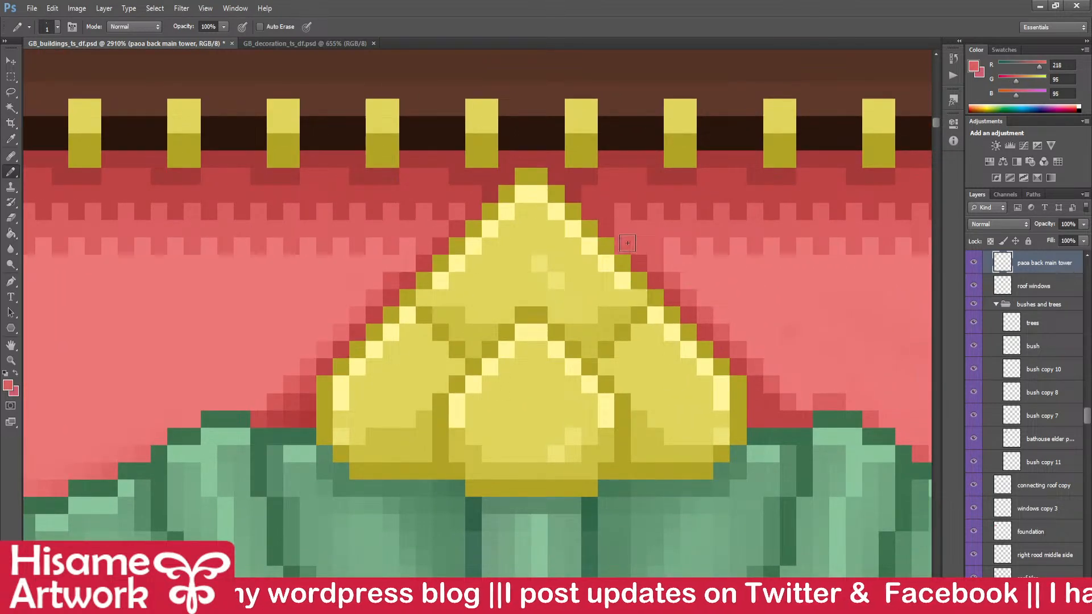
left_click(759, 388, "shift")
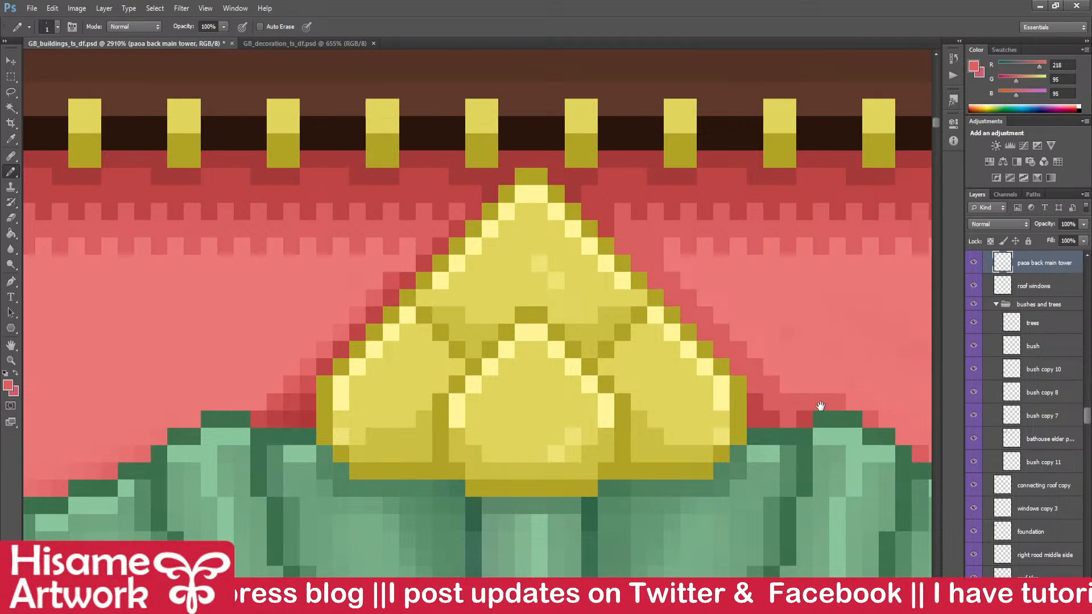
left_click_drag(819, 406, 737, 443)
scroll(759, 439, "down", 4)
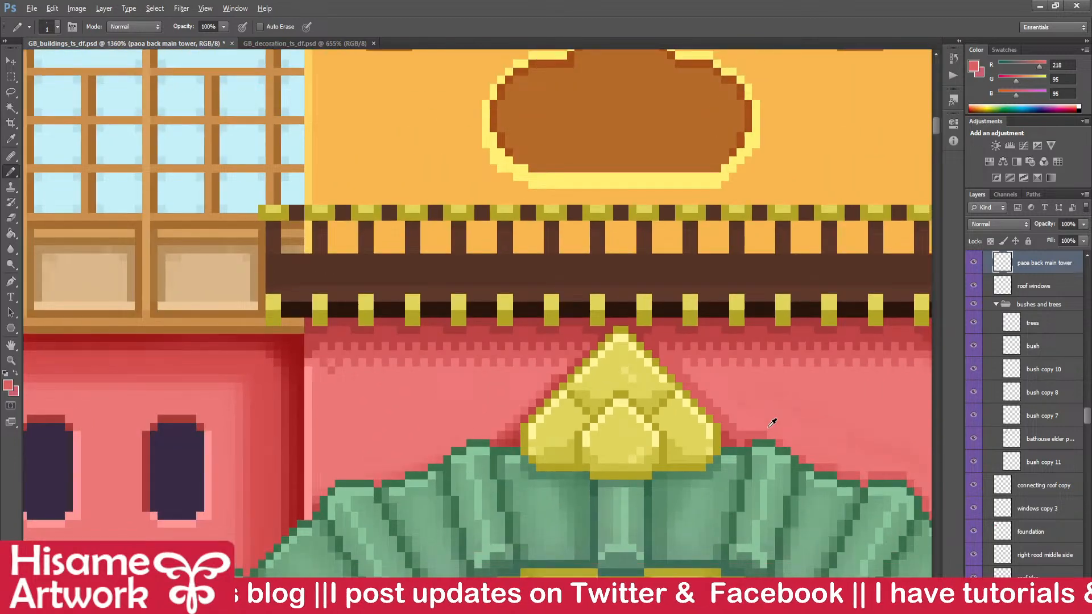
scroll(756, 449, "up", 5)
left_click(749, 469, "alt")
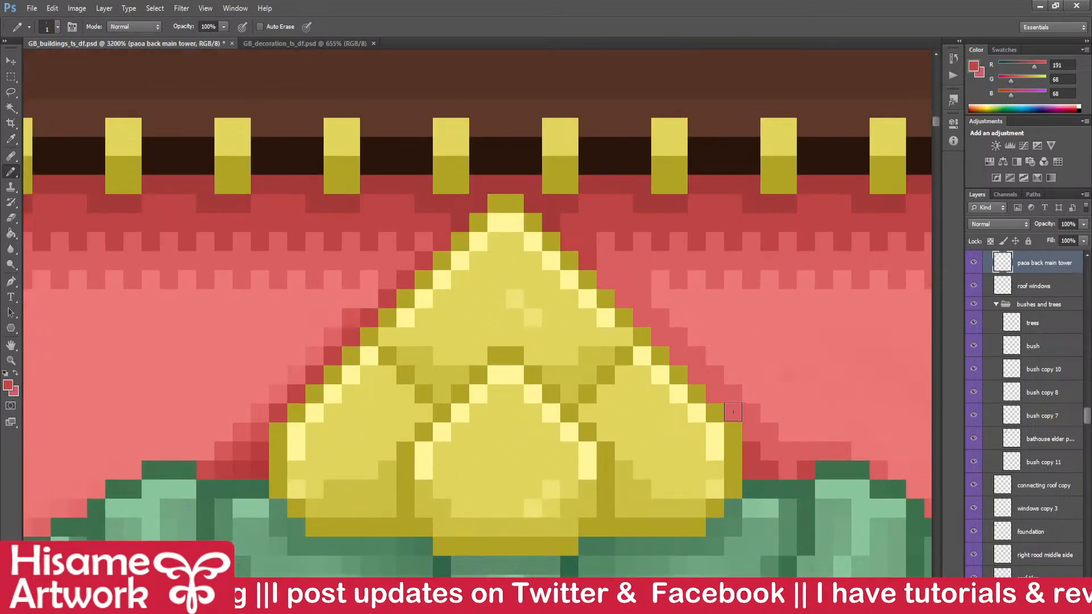
scroll(705, 348, "down", 5)
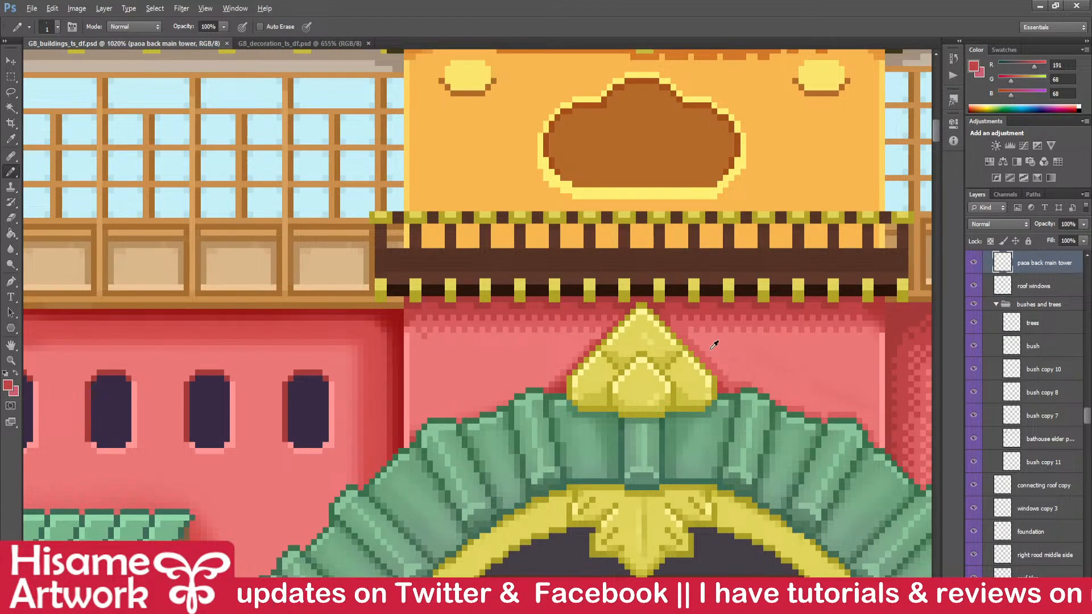
- Even out the lower dither row beside the ornament's right slope with alternating light and medium pink pixels
scroll(712, 353, "up", 4)
scroll(712, 360, "up", 2)
left_click(706, 312, "alt")
left_click(620, 283)
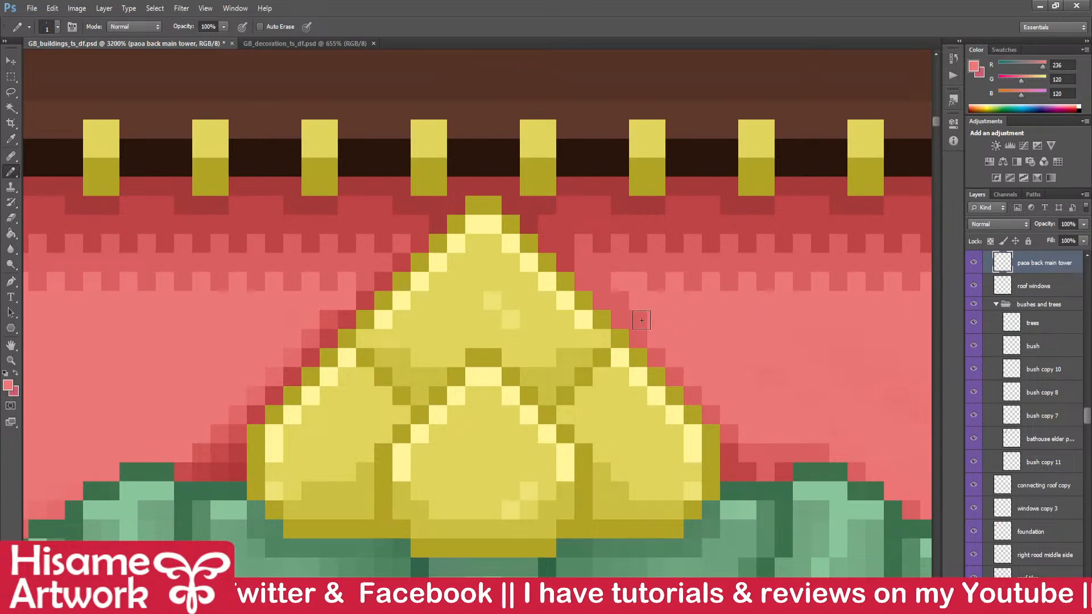
left_click(602, 282)
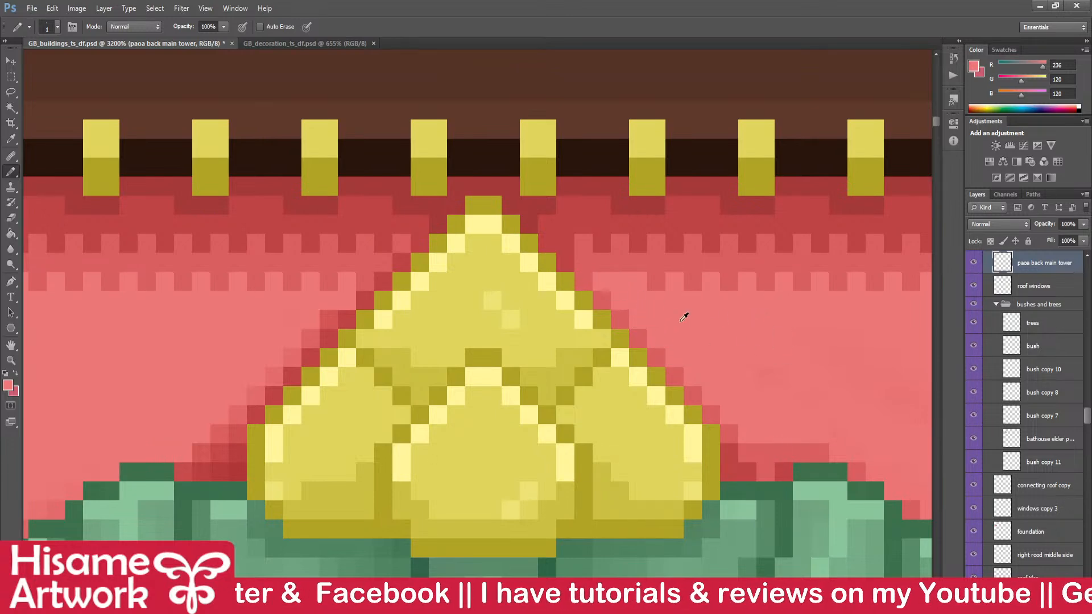
left_click(620, 261, "alt")
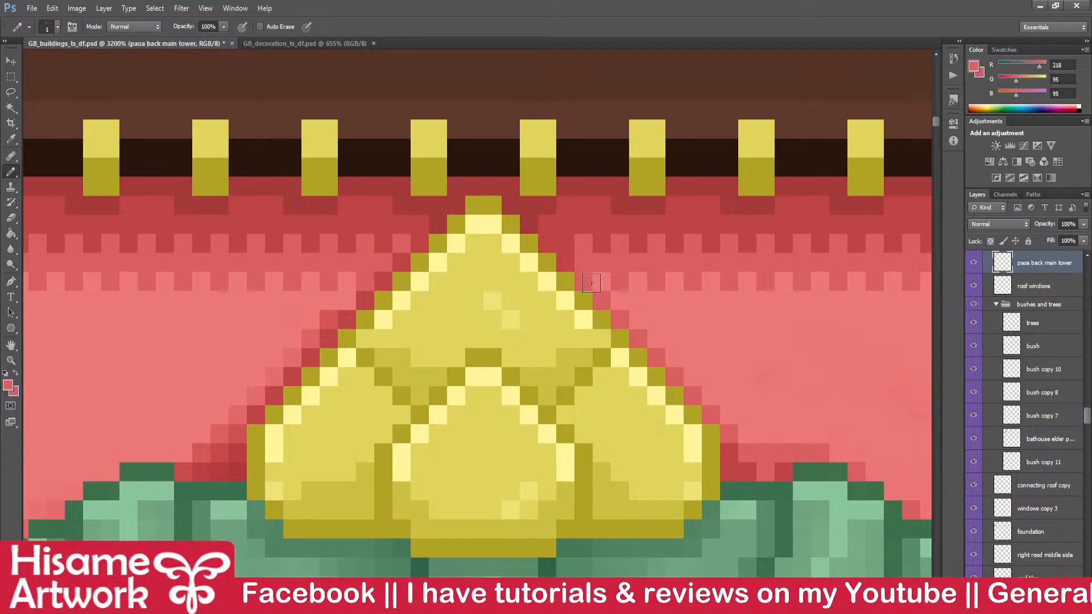
- Flatten the wall between the golden ornament and the wall's right edge with light pink, undoing the stray stroke over the edge highlight
scroll(731, 383, "down", 10)
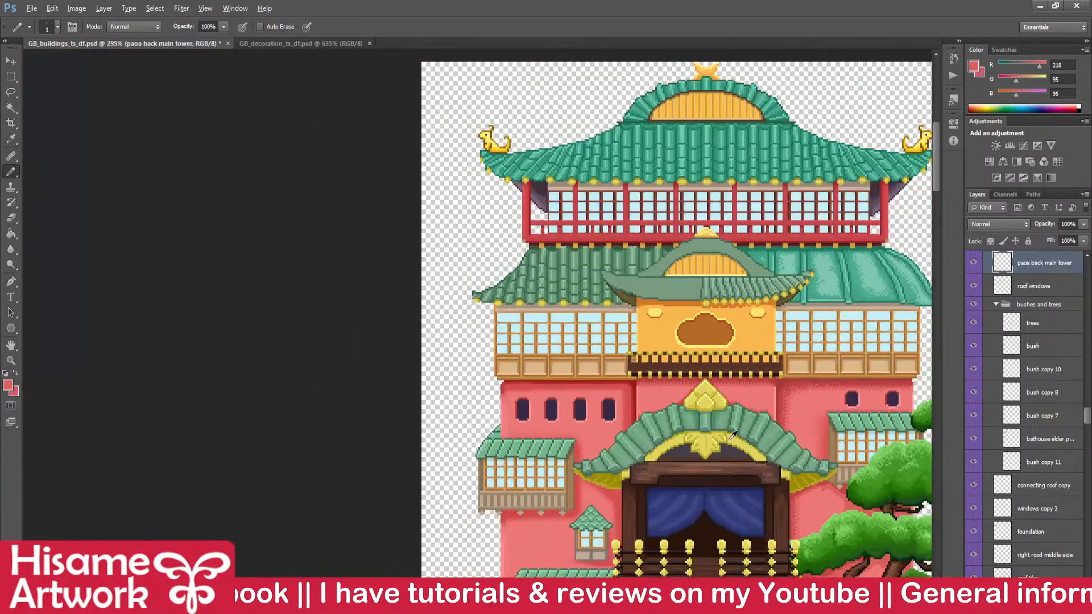
scroll(732, 435, "up", 10)
left_click(736, 292, "alt")
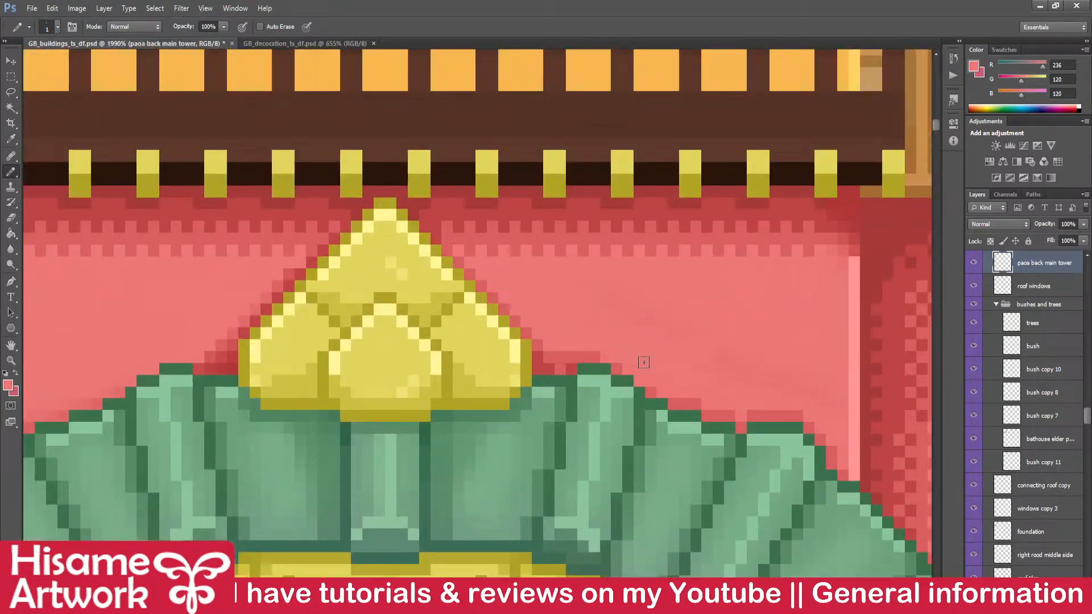
left_click_drag(864, 392, 854, 368)
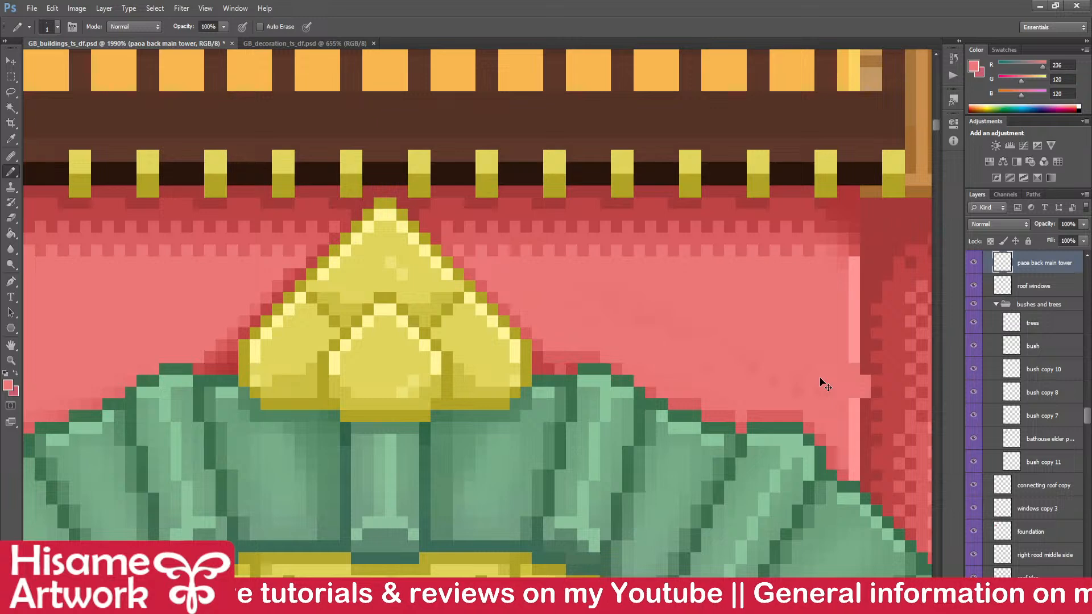
key("ctrl+z")
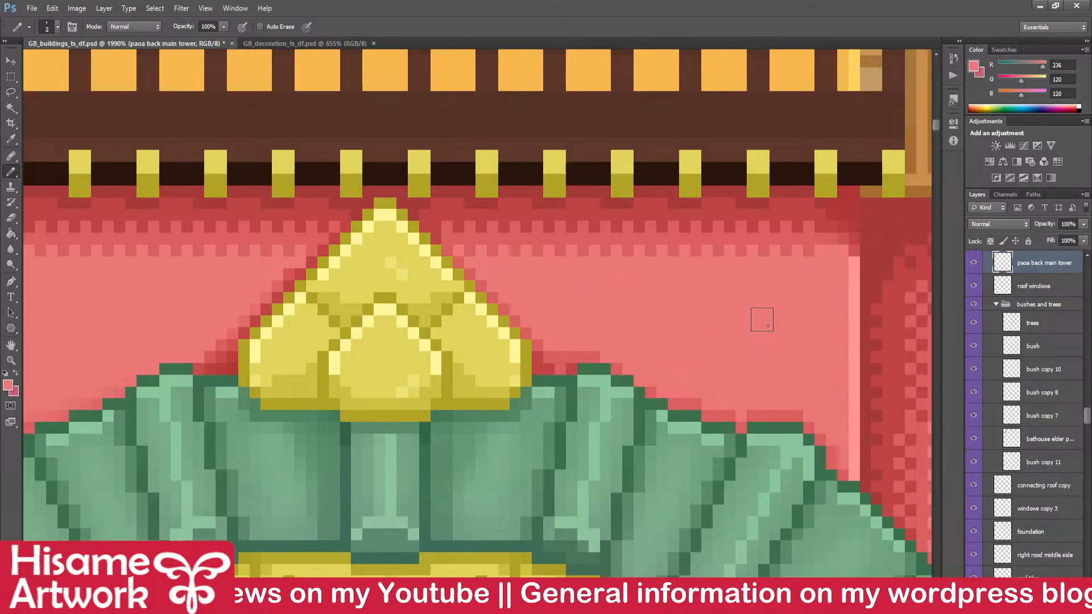
- Fill the shadow band's right corner beneath the balcony with flat medium red and medium pink pixels and save the file
left_click(827, 225, "alt")
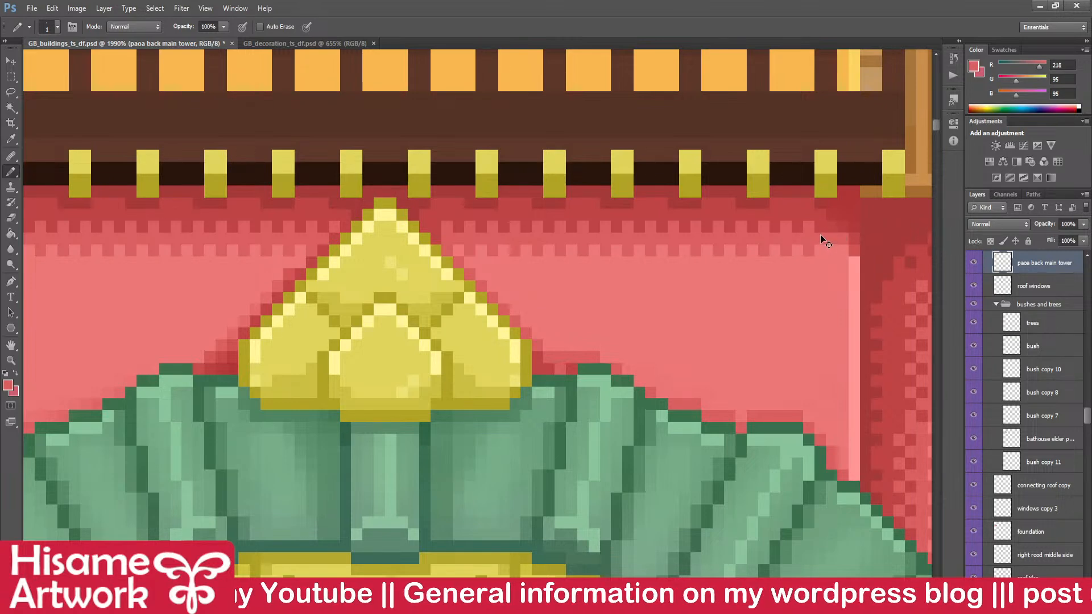
scroll(653, 317, "up", 3)
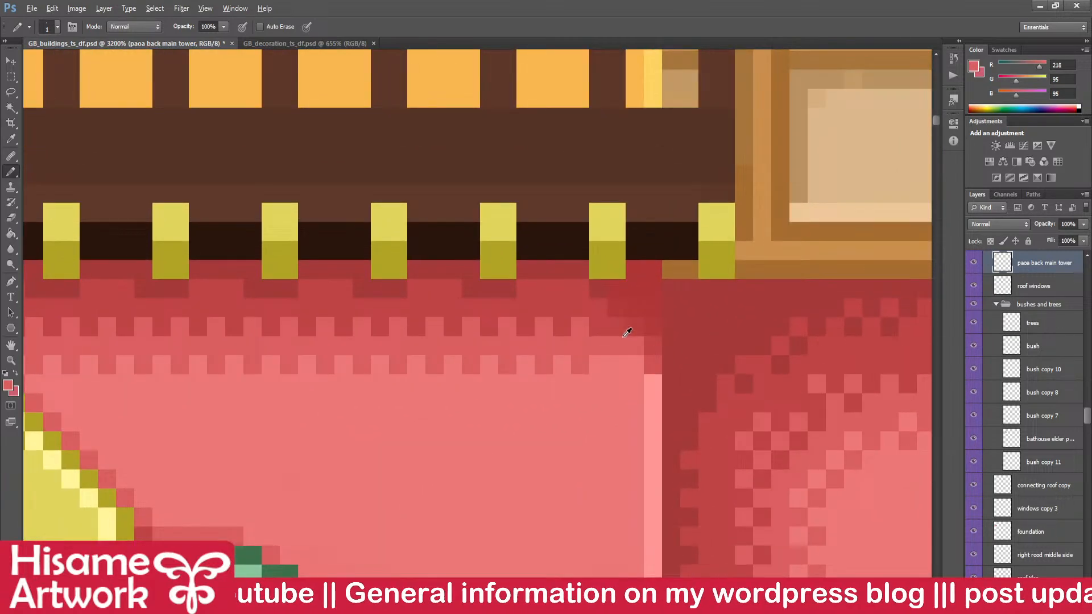
left_click(605, 295, "alt")
left_click(596, 309, "alt")
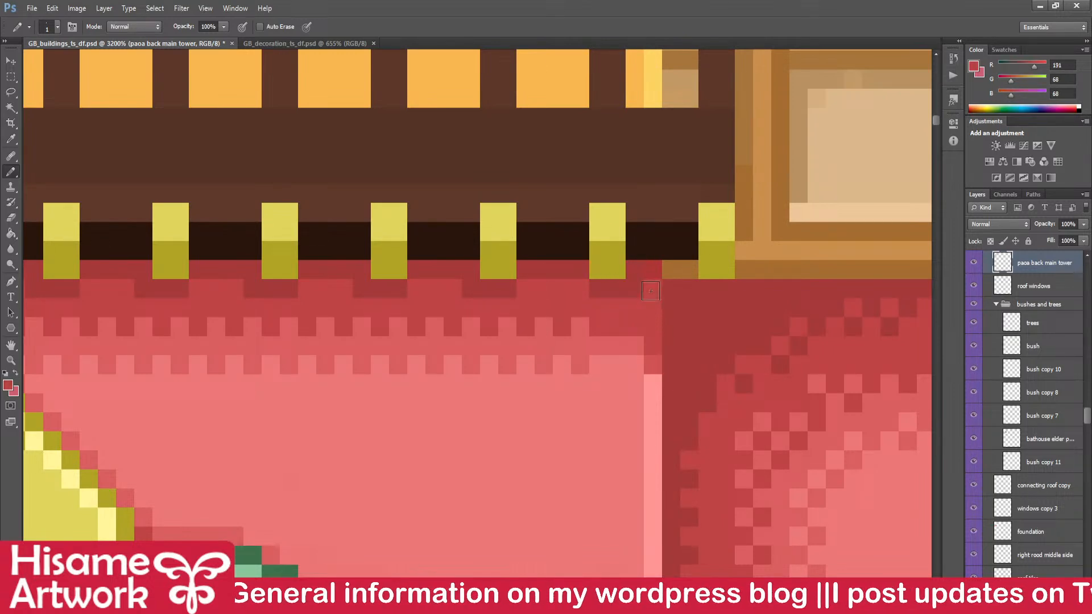
left_click_drag(680, 341, 771, 264)
left_click(713, 268, "alt")
left_click(697, 291)
key("ctrl+s")
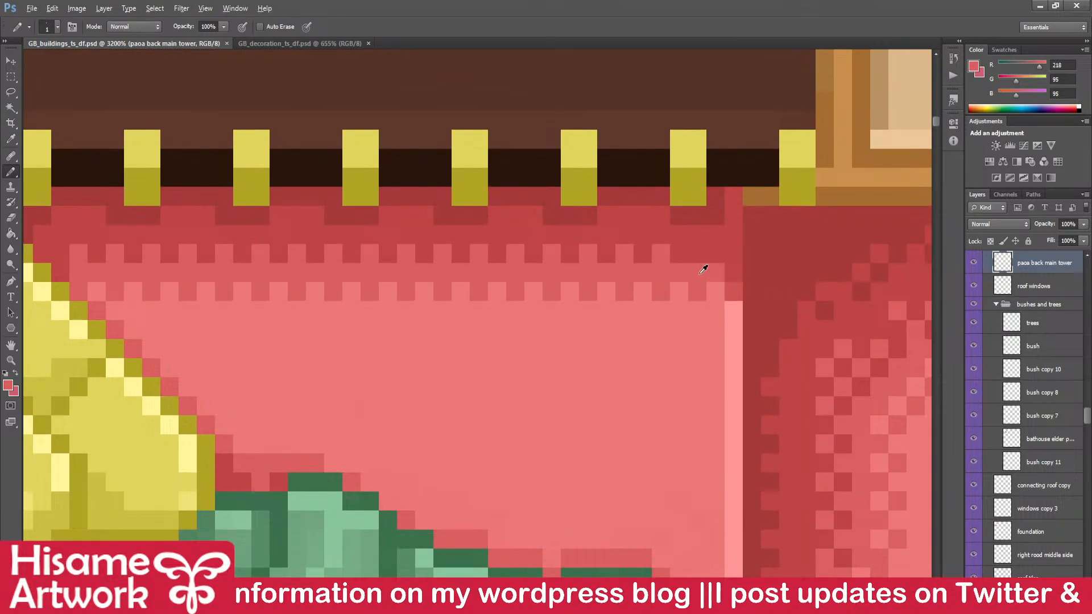
- Add staggered bright pink pixels along the inner side of the highlight column at the middle wall's right edge
scroll(695, 255, "down", 5)
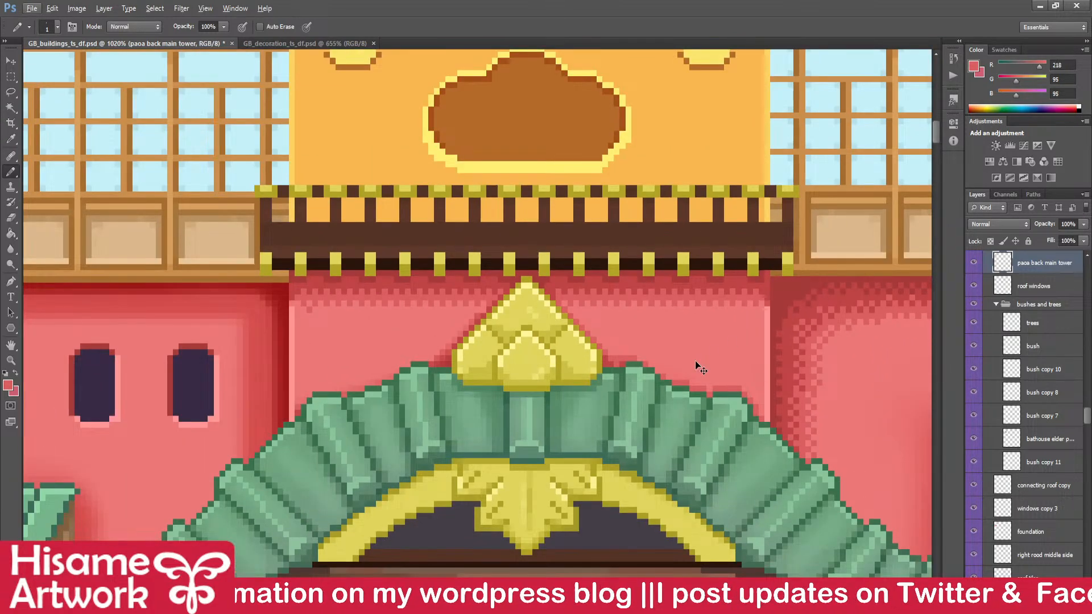
scroll(660, 327, "up", 1)
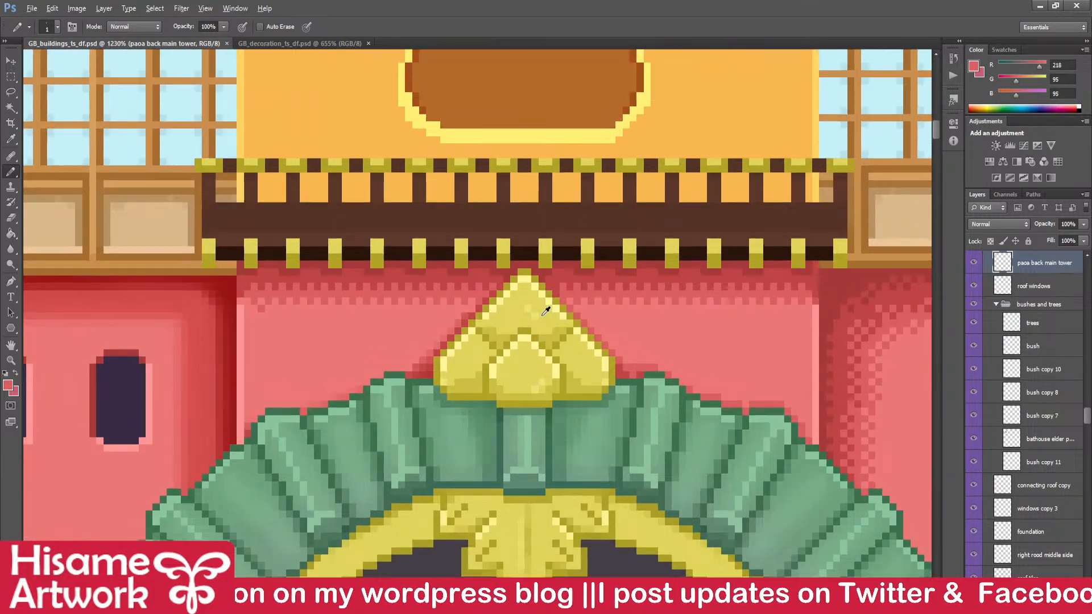
scroll(711, 333, "down", 2)
scroll(711, 332, "up", 4)
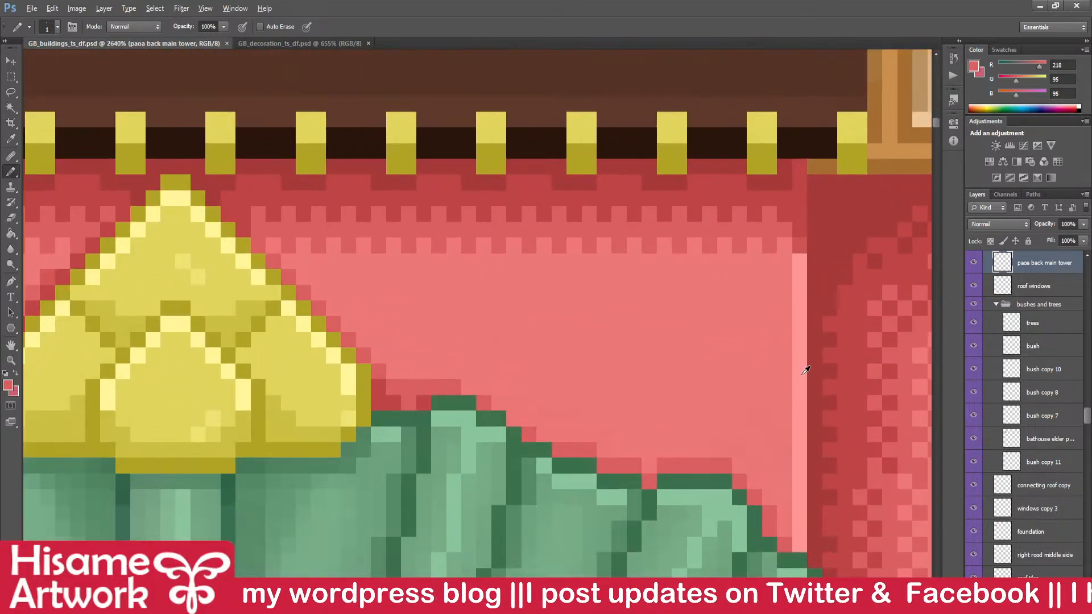
left_click(799, 342, "alt")
left_click(785, 292)
left_click(786, 356)
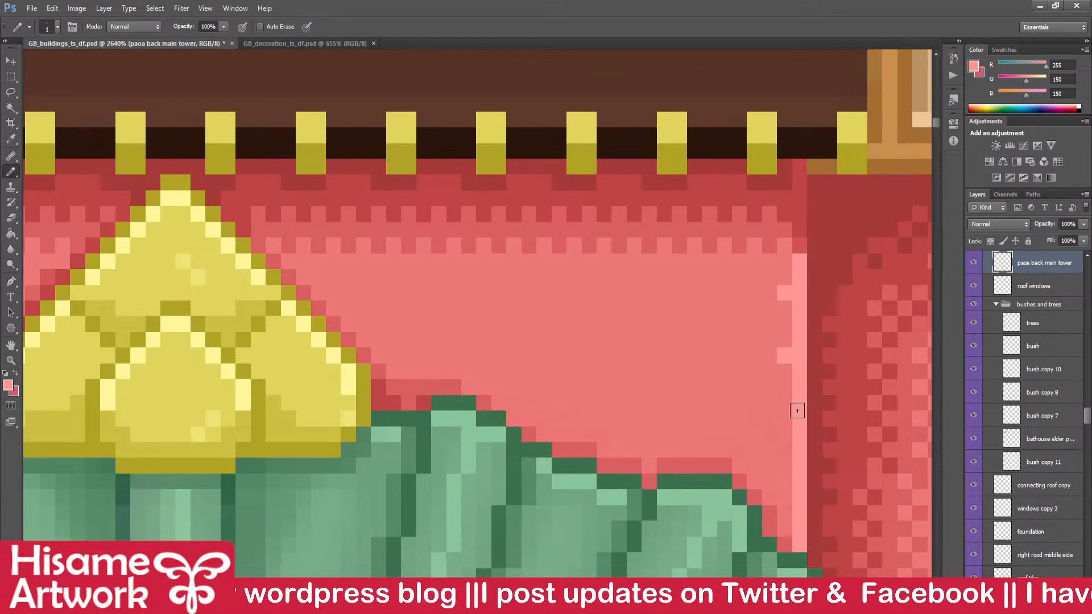
left_click(785, 374)
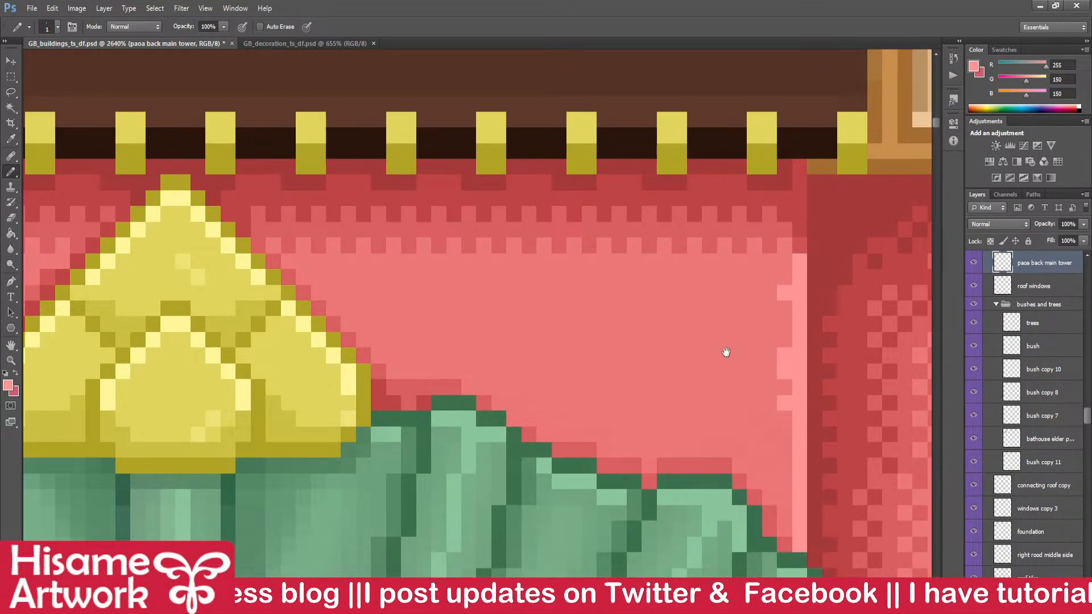
left_click_drag(715, 354, 629, 283)
left_click(682, 389)
left_click(684, 416)
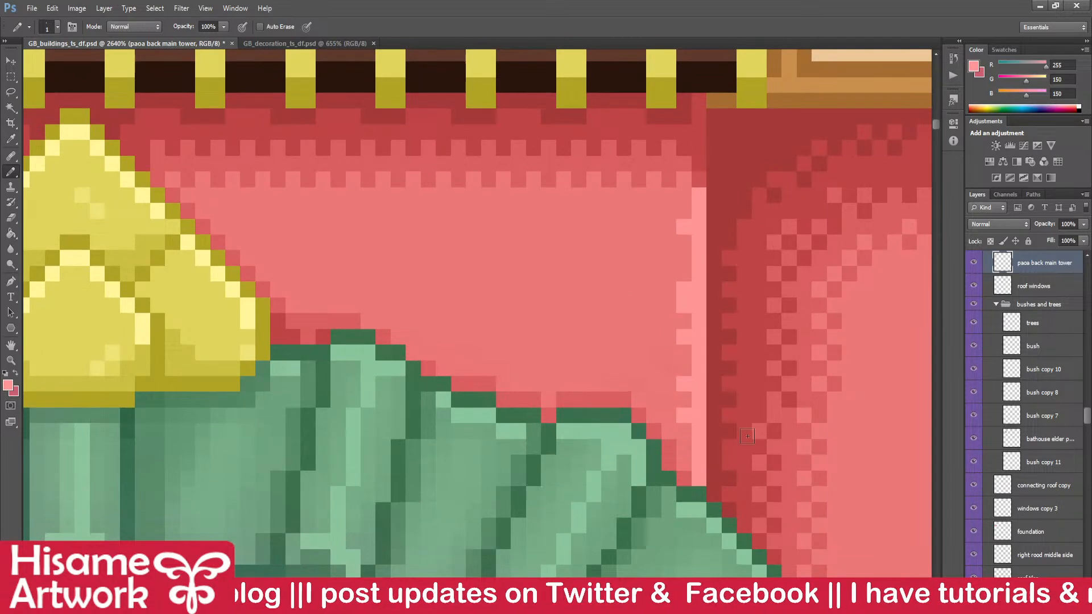
left_click(640, 356, "alt")
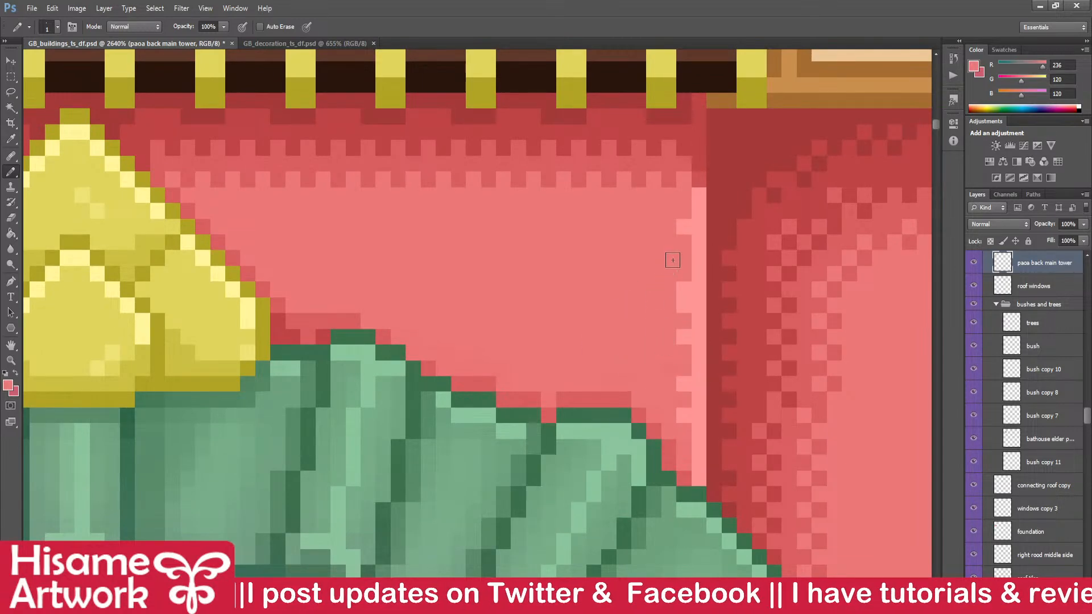
- Touch up the shadow edge beside the golden ornament's left slope with medium pink pixels
scroll(728, 384, "down", 3)
left_click_drag(728, 385, 811, 502)
scroll(532, 370, "up", 3)
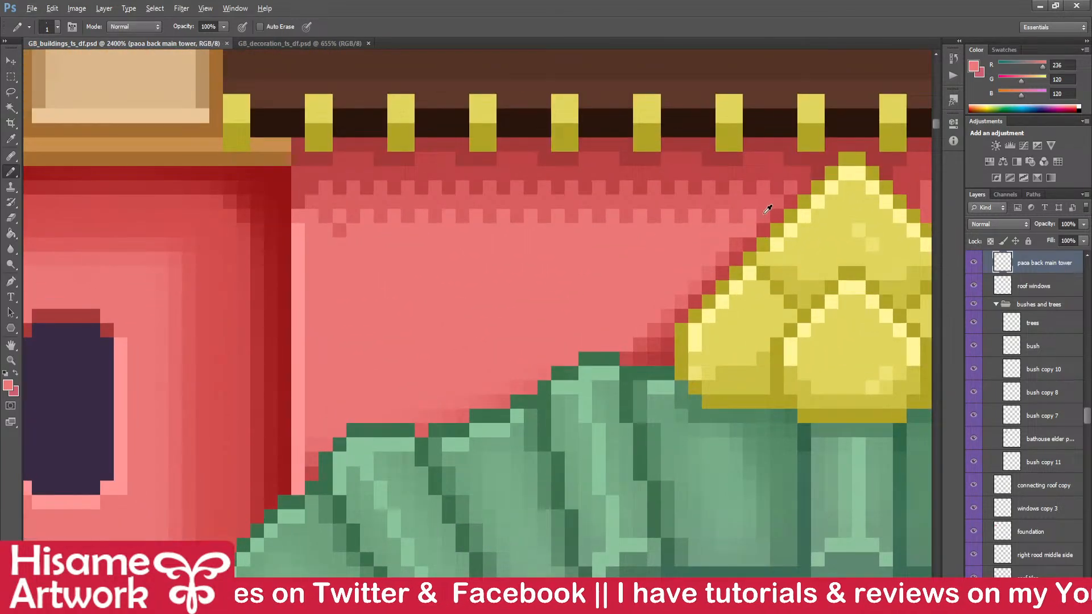
left_click(766, 212, "alt")
left_click(747, 239)
left_click_drag(711, 285, 726, 299)
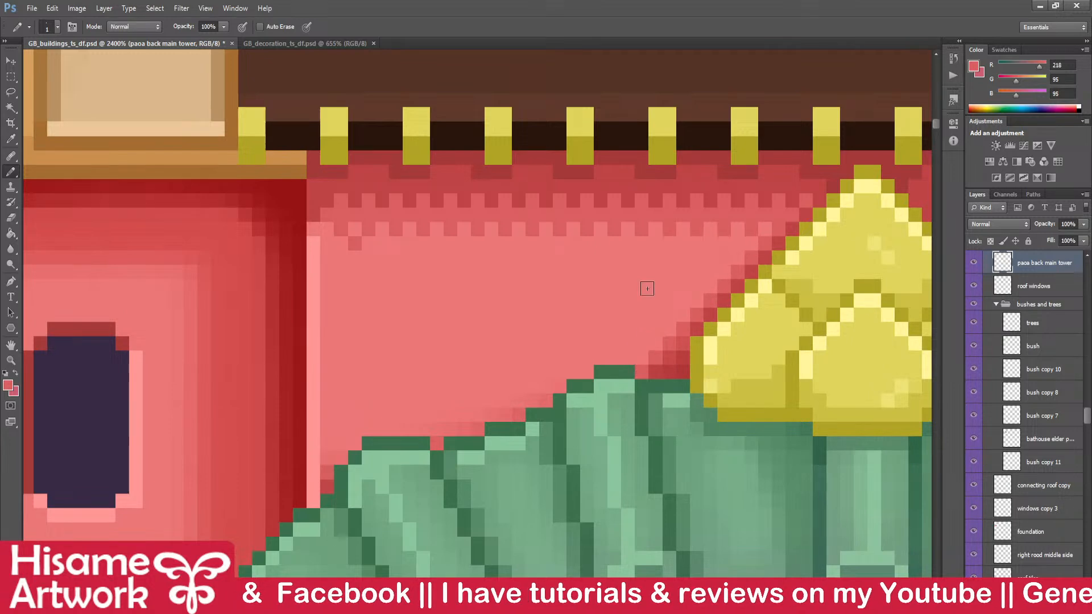
- Replace the soft shadow at the golden ornament's left base with flat medium red and a few dark red pixels
scroll(611, 347, "up", 1)
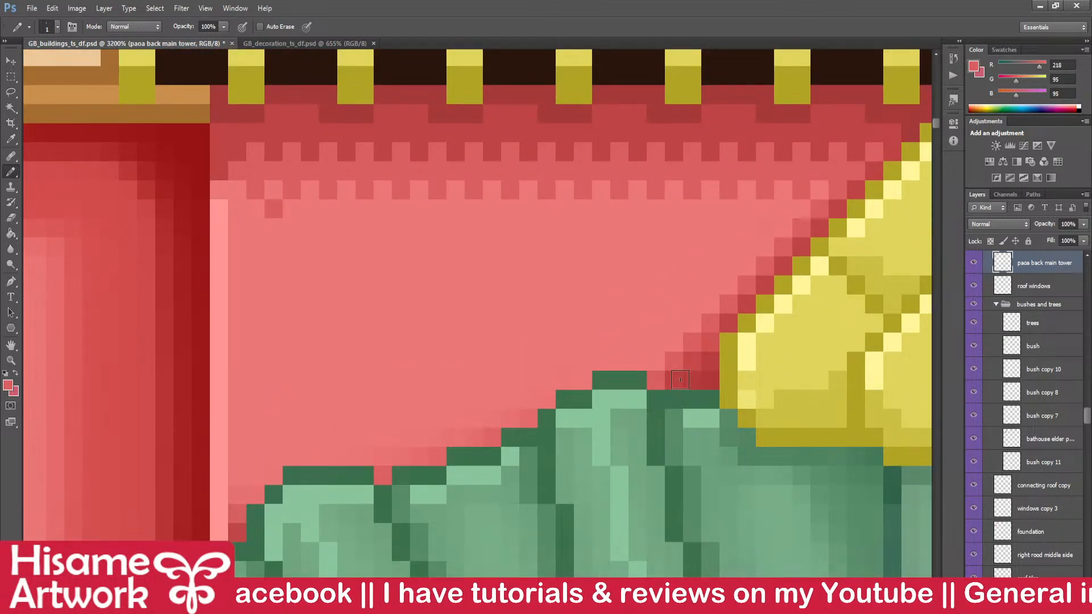
left_click(675, 374, "alt")
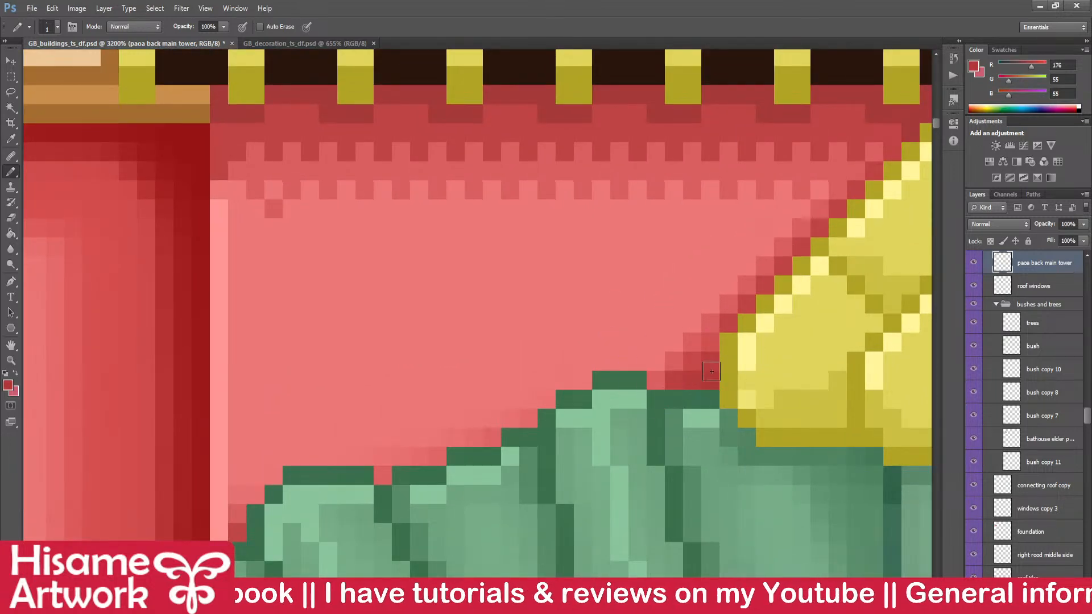
left_click_drag(712, 345, 657, 382)
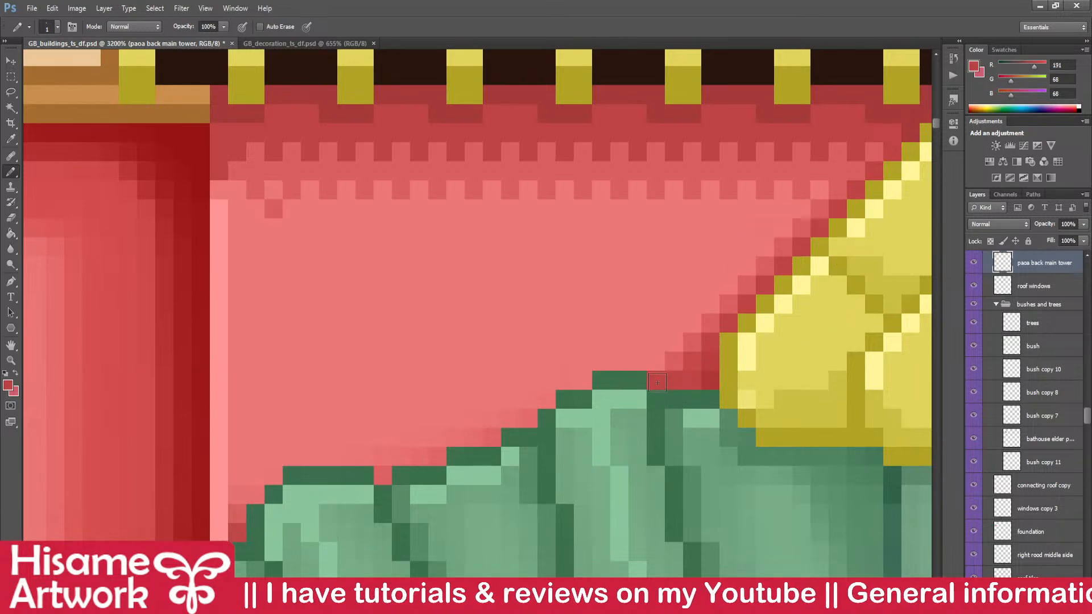
left_click(859, 95, "alt")
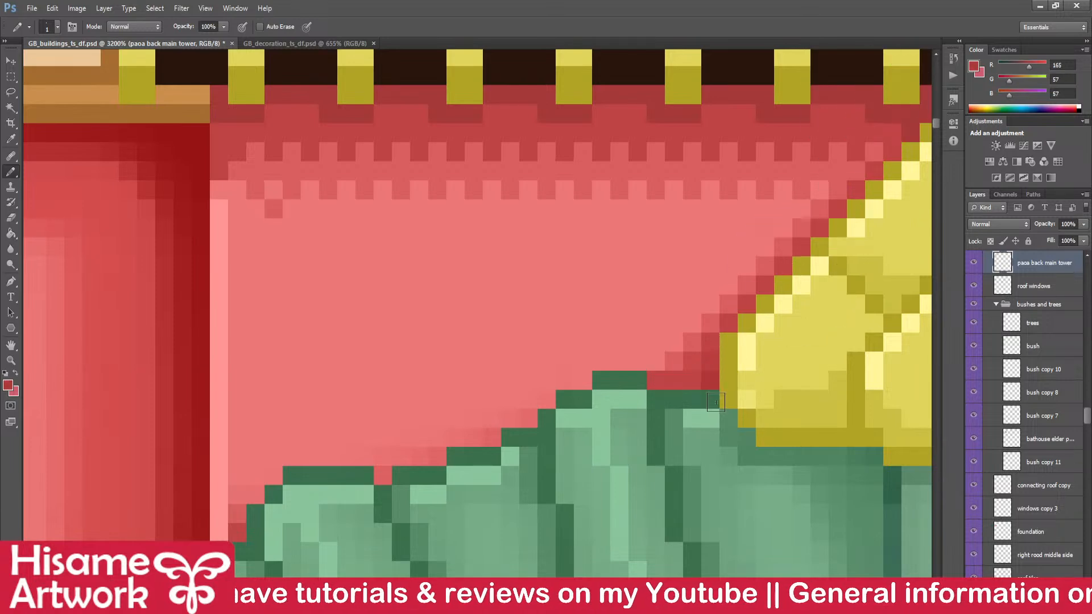
left_click(655, 377, "alt")
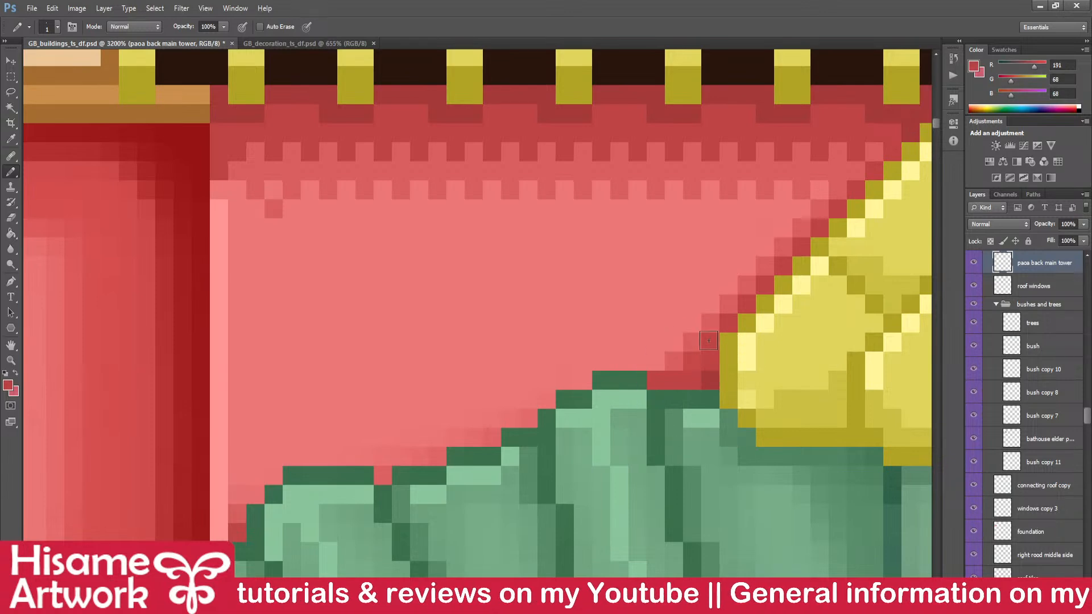
left_click_drag(697, 363, 708, 381)
left_click(715, 400, "alt")
left_click(703, 399)
left_click(725, 382)
- Replace the soft gradient above the green roof tiles near the ornament's left base with flat light pink and a medium pink shadow edge
left_click(679, 375, "alt")
mouse_move(662, 379)
left_mouse_down()
mouse_move(612, 385)
mouse_move(777, 331)
left_mouse_up()
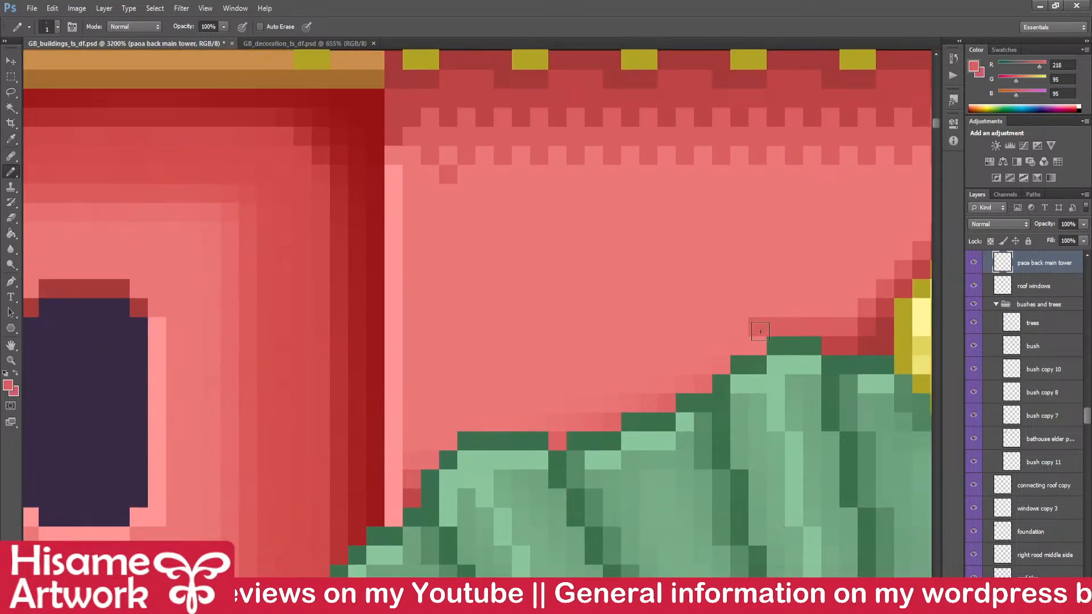
key("bracketright")
mouse_move(716, 367)
left_mouse_down()
mouse_move(776, 335)
mouse_move(574, 432)
mouse_move(472, 444)
mouse_move(425, 496)
mouse_move(458, 450)
mouse_move(648, 392)
mouse_move(694, 355)
left_mouse_up()
left_click(851, 339, "alt")
key("bracketleft")
left_click(413, 500)
left_click_drag(593, 398, 504, 383)
- Continue the flat medium pink shadow line down the roof tiles to the wall's left end and clean up the corner pixels
left_click(345, 408, "alt")
mouse_move(331, 427)
left_mouse_down()
mouse_move(323, 431)
mouse_move(391, 385)
left_mouse_up()
left_click(323, 445)
key("alt")
left_click(306, 497)
left_click(306, 483)
mouse_move(473, 412)
left_mouse_down()
mouse_move(368, 448)
mouse_move(369, 437)
left_mouse_up()
left_click(223, 510, "alt")
left_click(203, 530)
left_click(266, 407, "alt")
mouse_move(312, 415)
left_mouse_down()
mouse_move(418, 392)
mouse_move(349, 421)
mouse_move(373, 436)
left_mouse_up()
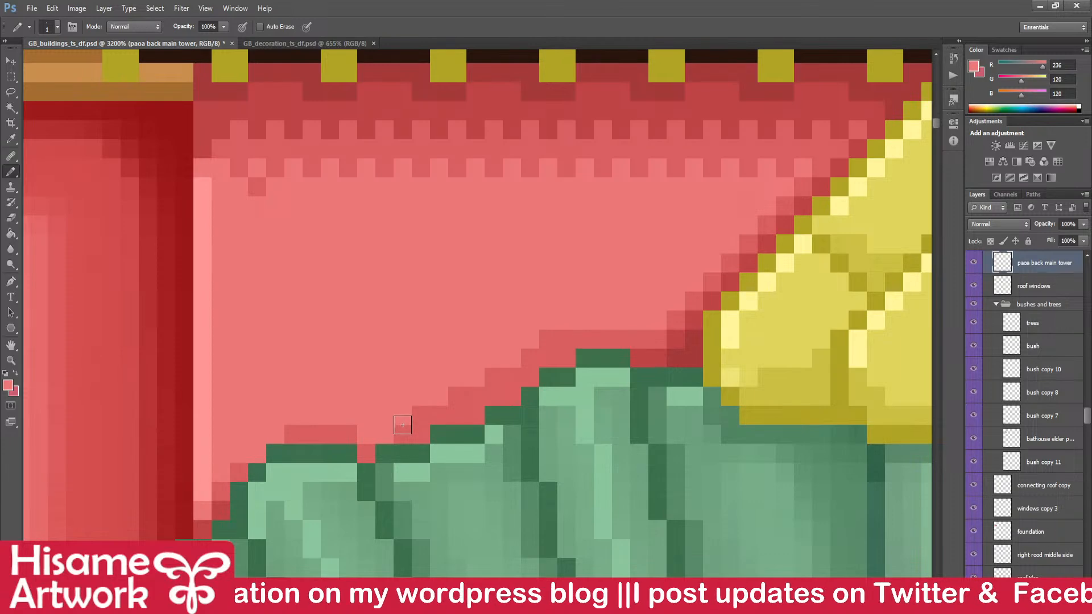
- Trim the steps of the medium pink shadow line above the left roof tiles with light pink pixels and save the file
left_click(410, 435, "alt")
left_click(384, 439)
left_click(377, 409, "alt")
left_click(422, 416)
left_click(457, 400)
left_click(492, 378)
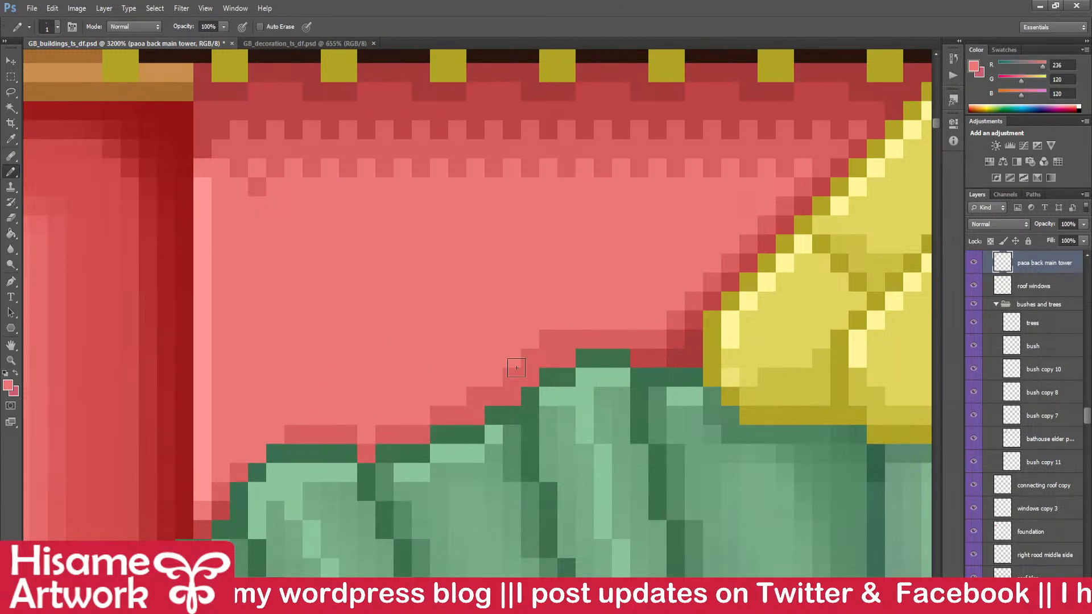
left_click(476, 397)
left_click(530, 359)
left_click(548, 340)
key("ctrl+s")
- Examine the middle wall's shading against the rest of the bathhouse and check the lower walls
scroll(531, 407, "down", 5)
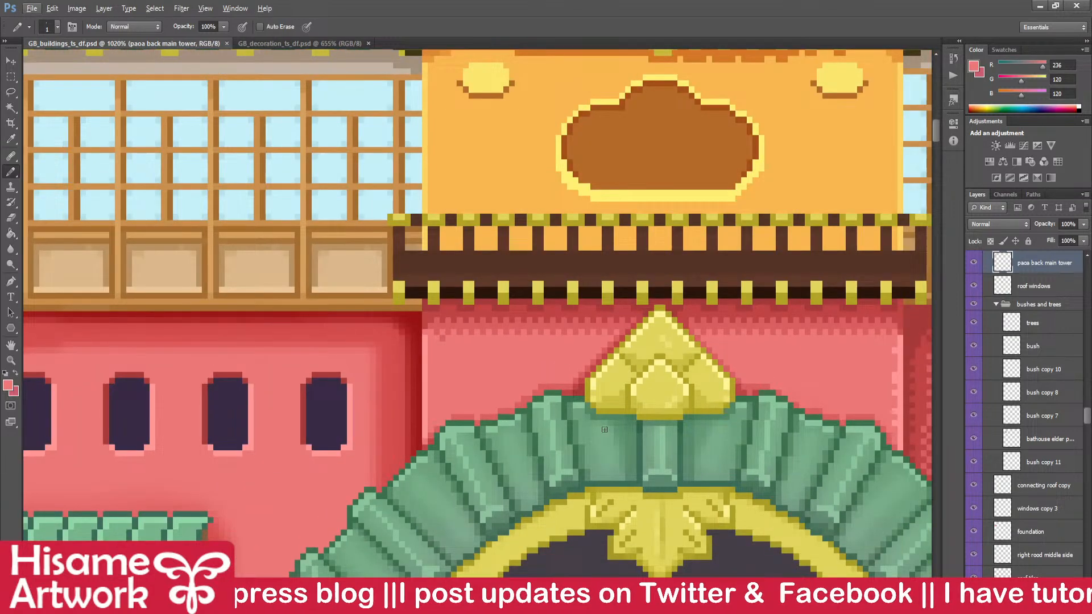
left_click_drag(702, 446, 668, 402)
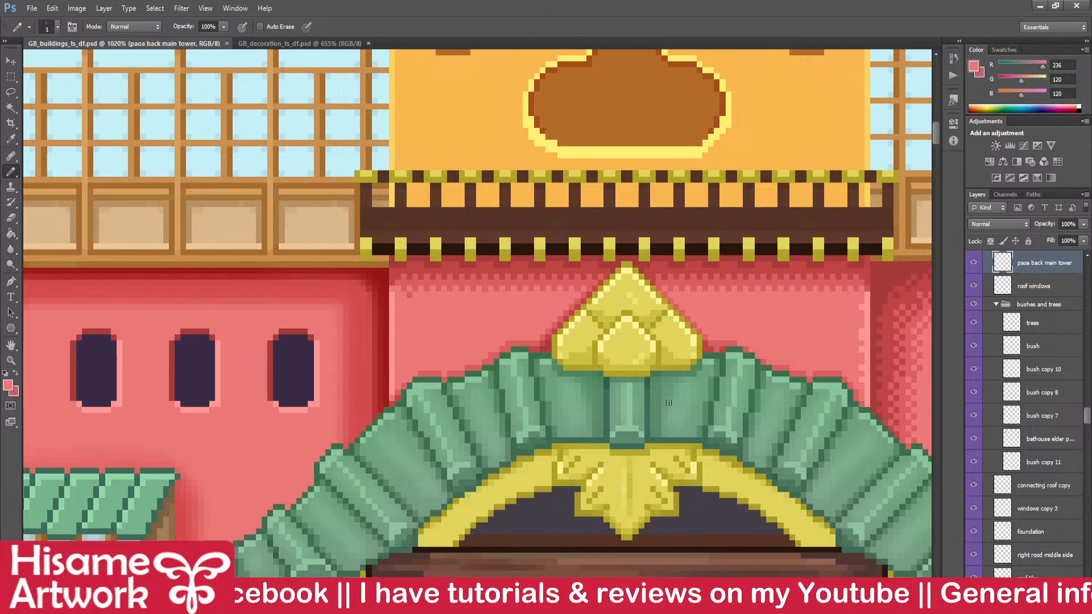
scroll(696, 284, "down", 8)
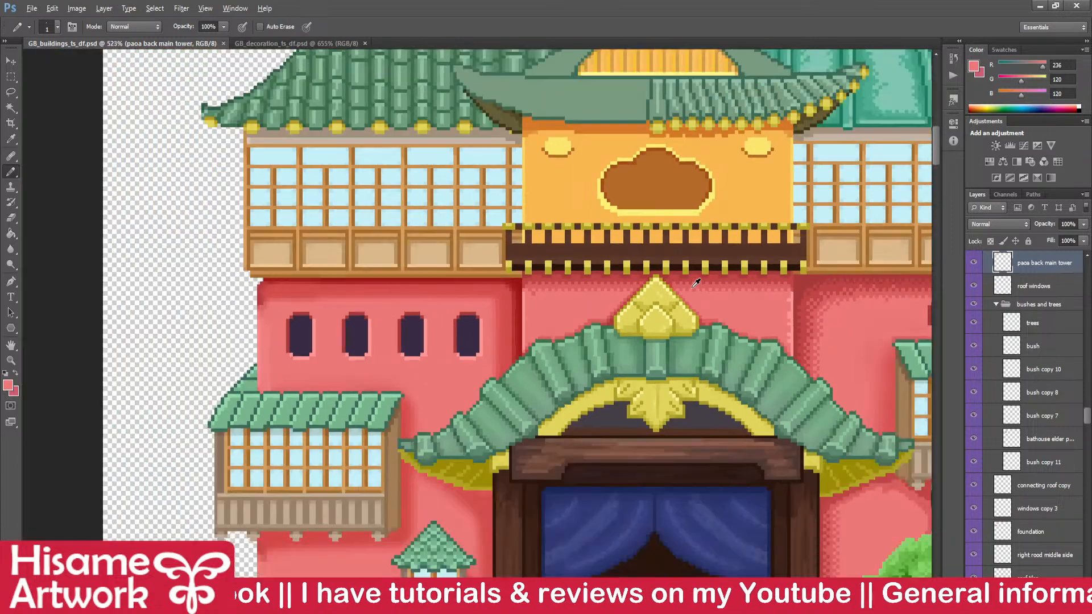
left_click(11, 61)
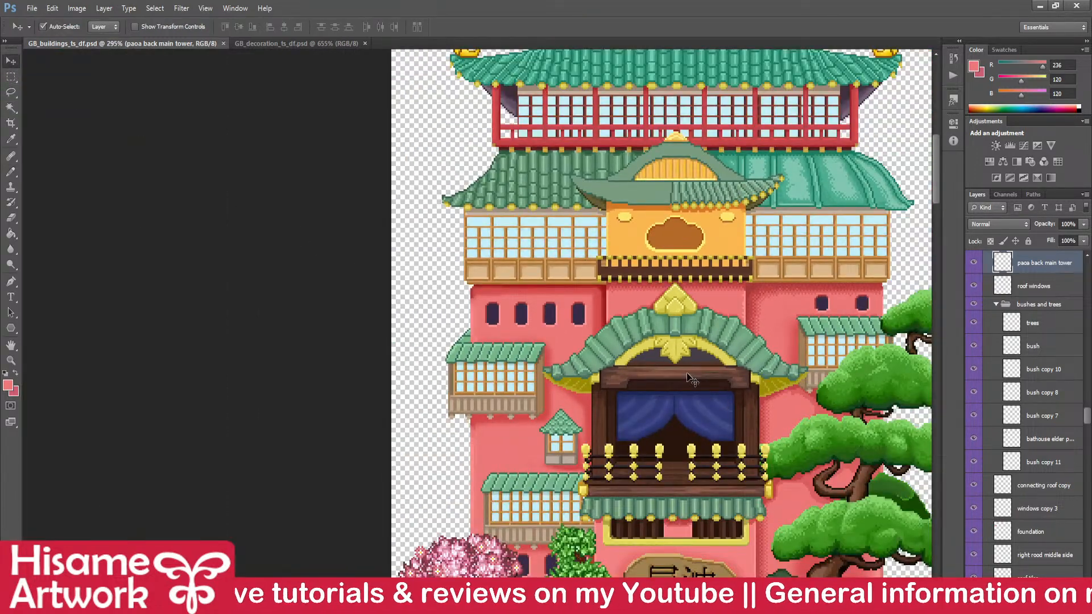
scroll(508, 308, "up", 8)
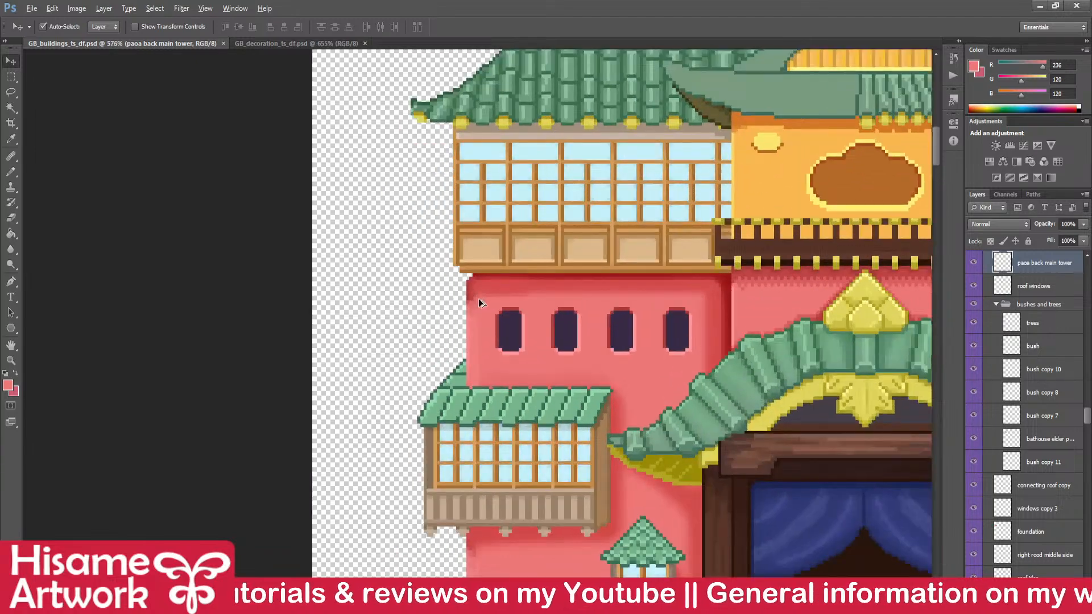
scroll(494, 361, "down", 8)
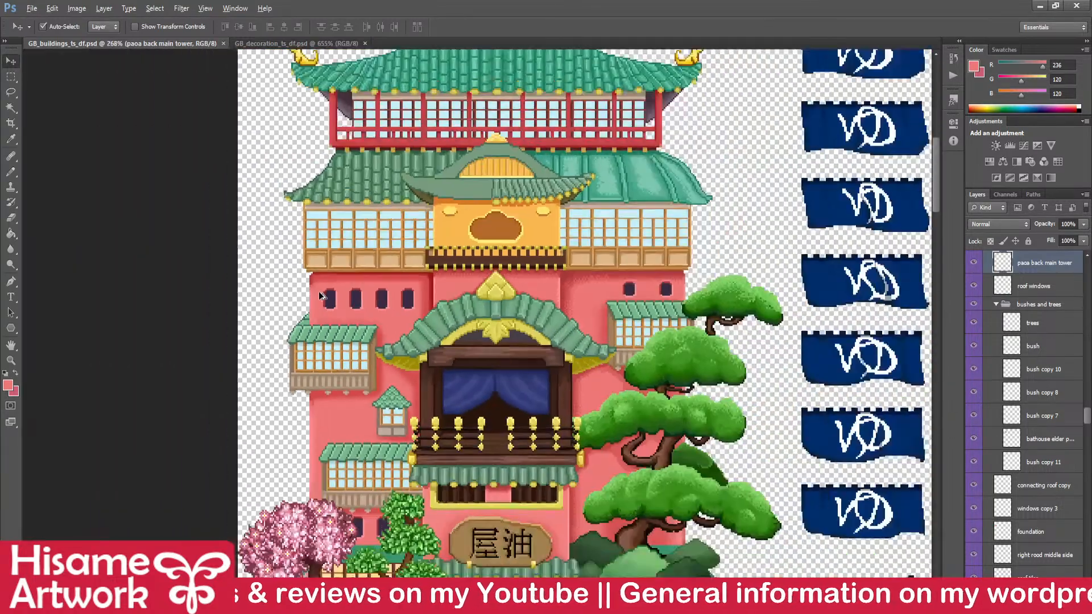
left_click_drag(678, 492, 695, 213)
scroll(739, 535, "up", 3)
- On the main building layer, flatten the right wall between the small dark windows and the green window roof with light pink
left_click(736, 522)
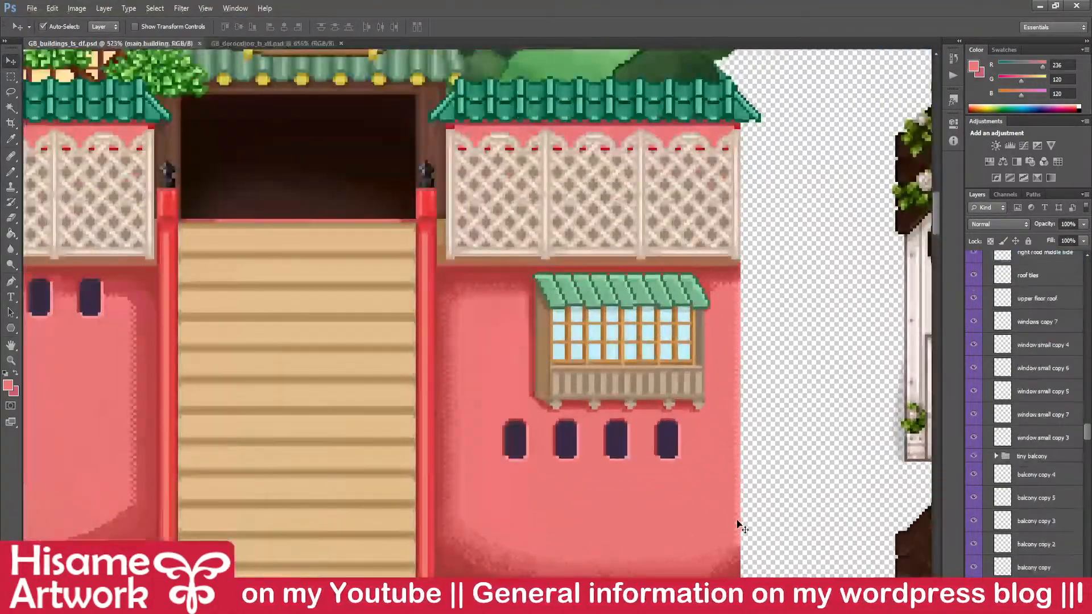
scroll(781, 503, "down", 5)
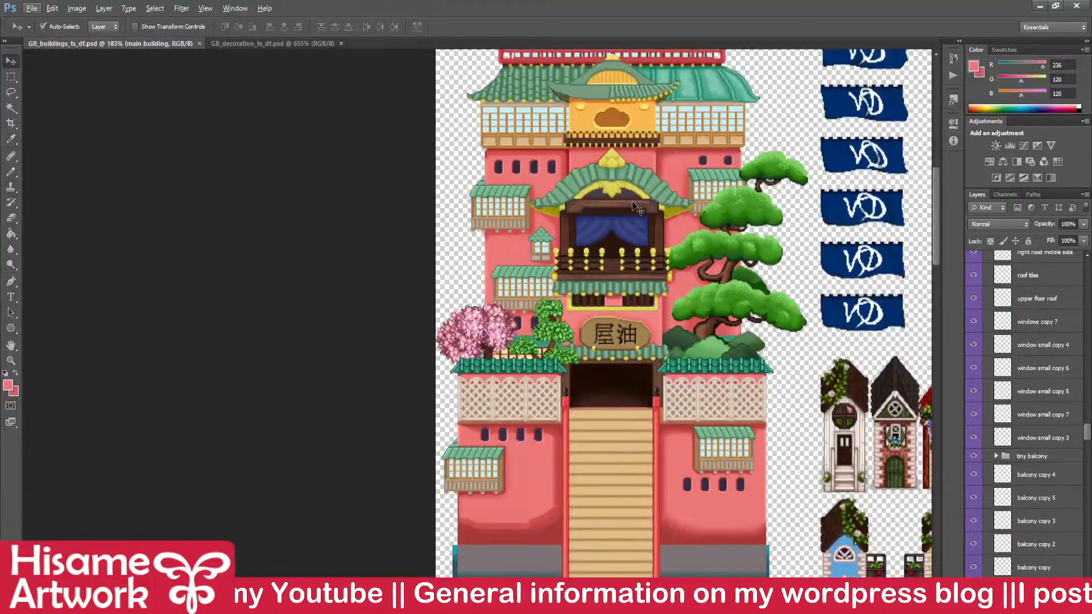
scroll(529, 124, "up", 5)
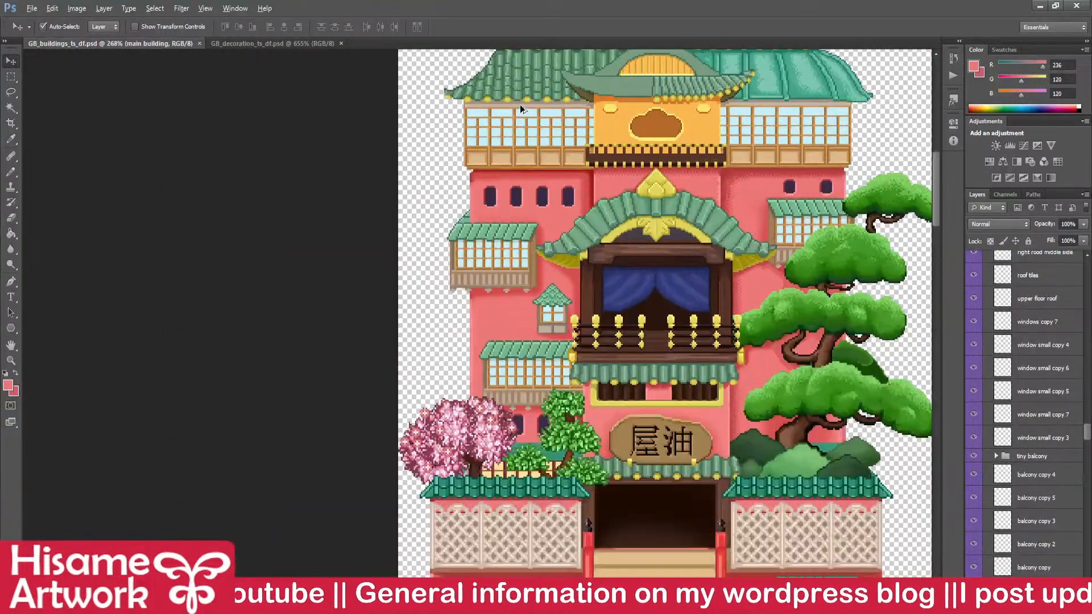
left_click_drag(765, 239, 682, 290)
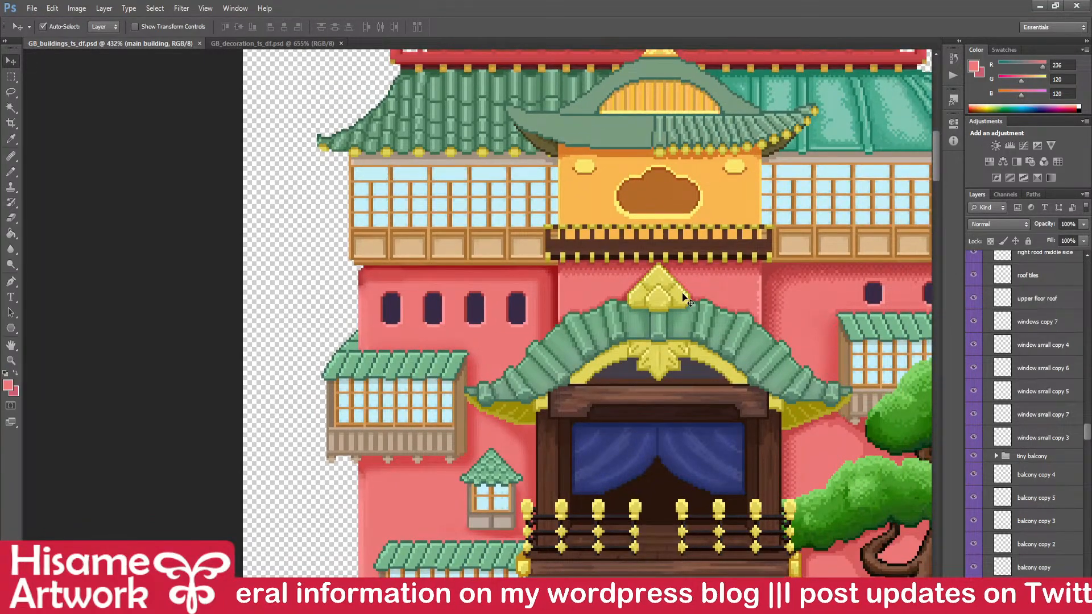
left_click_drag(743, 385, 559, 310)
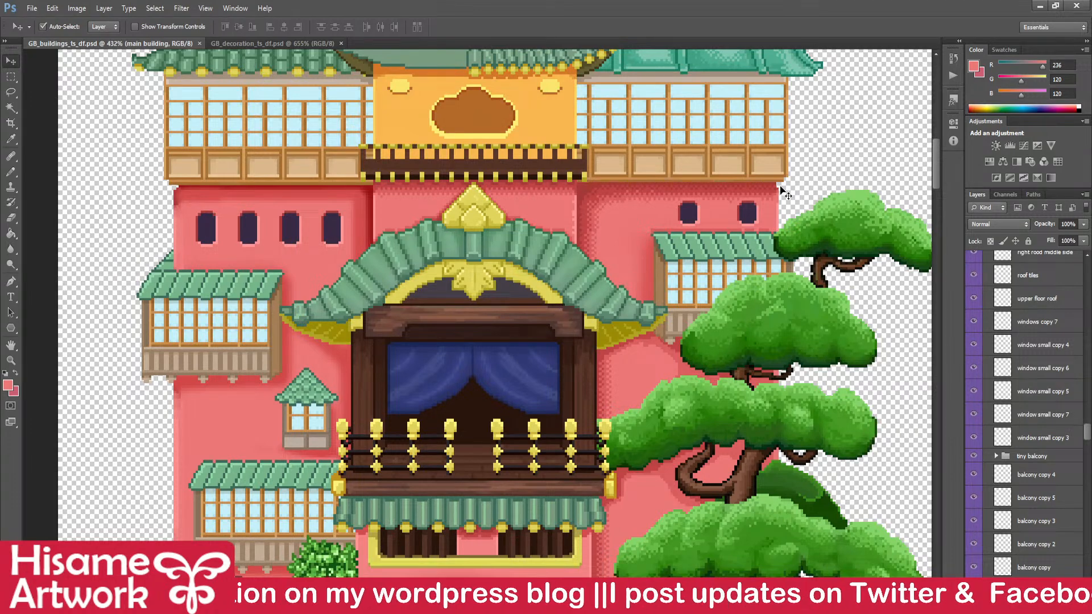
scroll(742, 214, "up", 2)
scroll(749, 210, "up", 4)
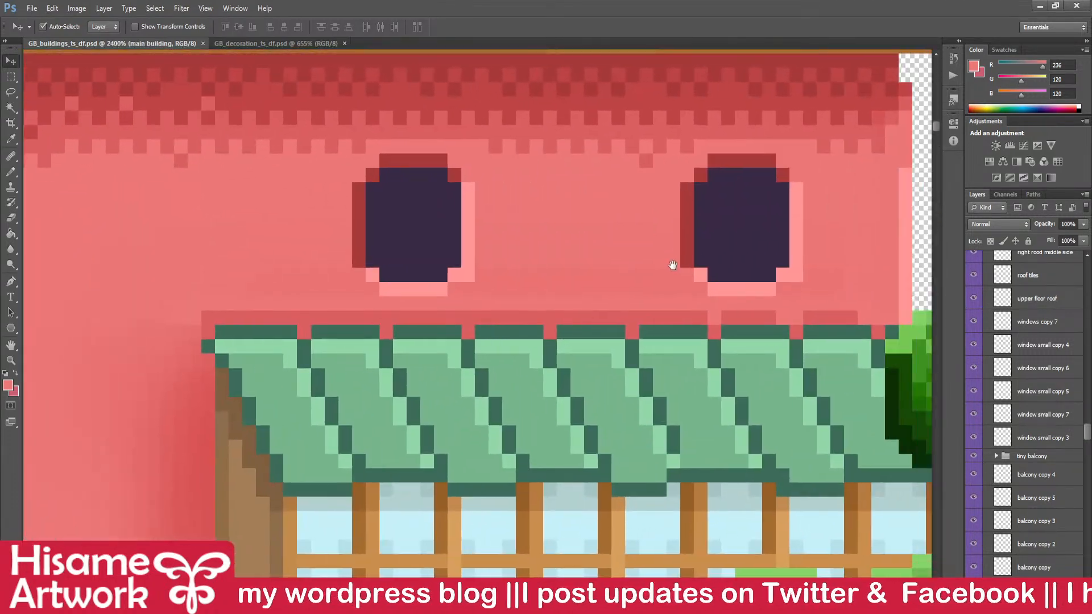
left_click(10, 172)
key("bracketright")
left_click(826, 280)
left_click_drag(789, 294, 884, 291)
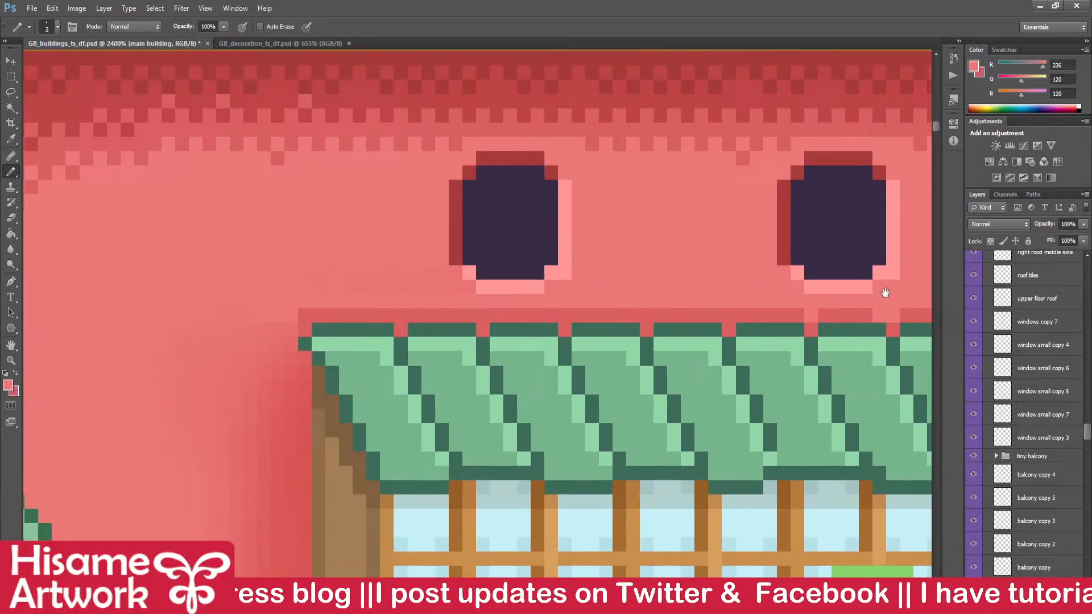
key("bracketleft")
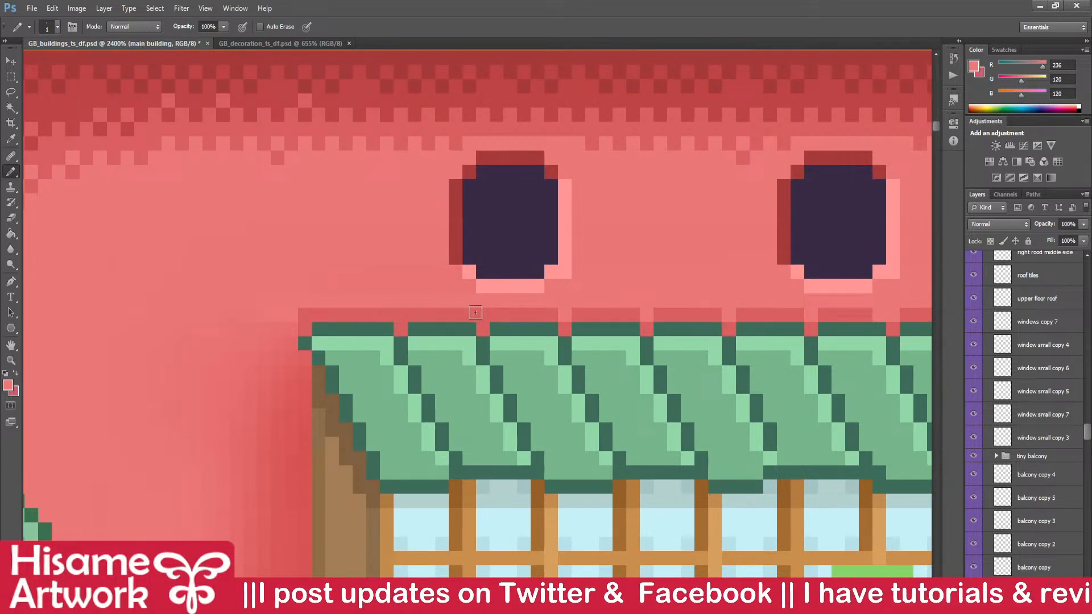
left_click_drag(328, 289, 531, 247)
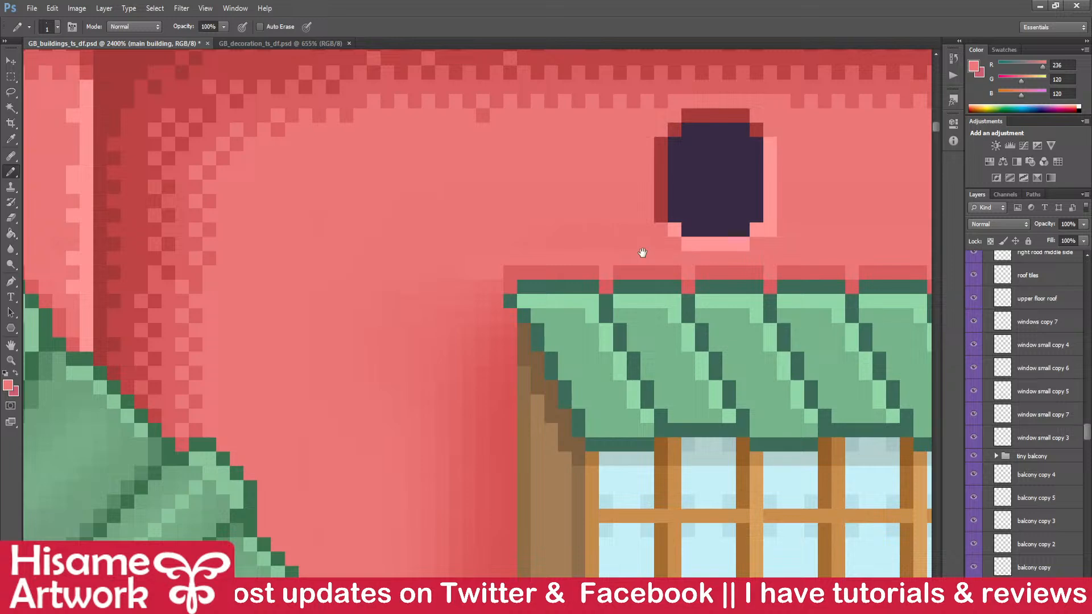
- Examine the dithered wall shading beside the upper tiled roof and around the lower wall's windowed balcony
left_click_drag(642, 252, 466, 307)
key("bracketright")
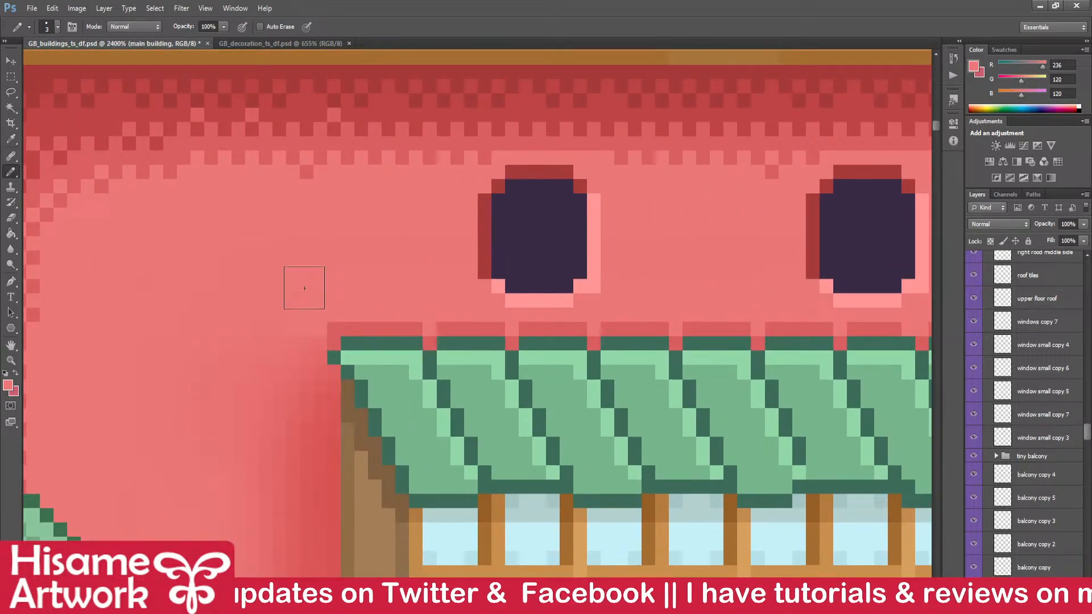
scroll(404, 273, "down", 6)
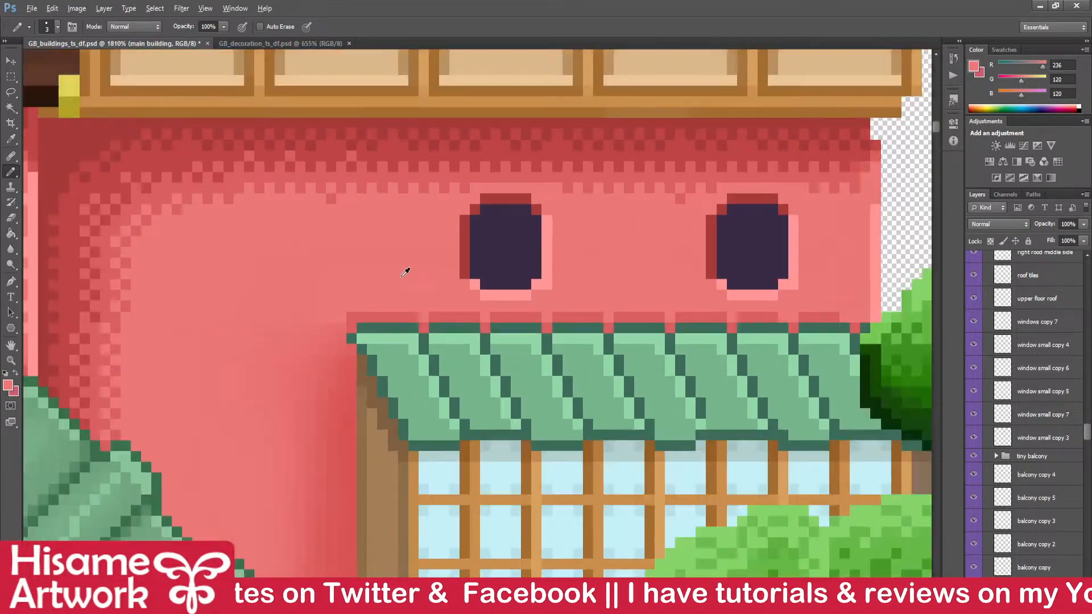
scroll(395, 305, "up", 4)
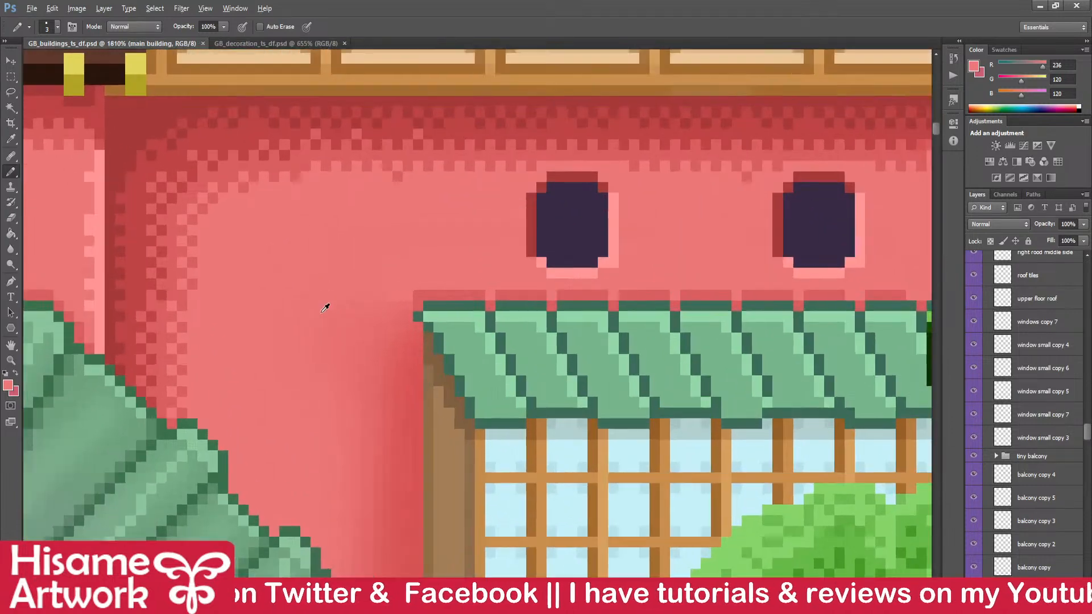
left_click_drag(551, 250, 562, 318)
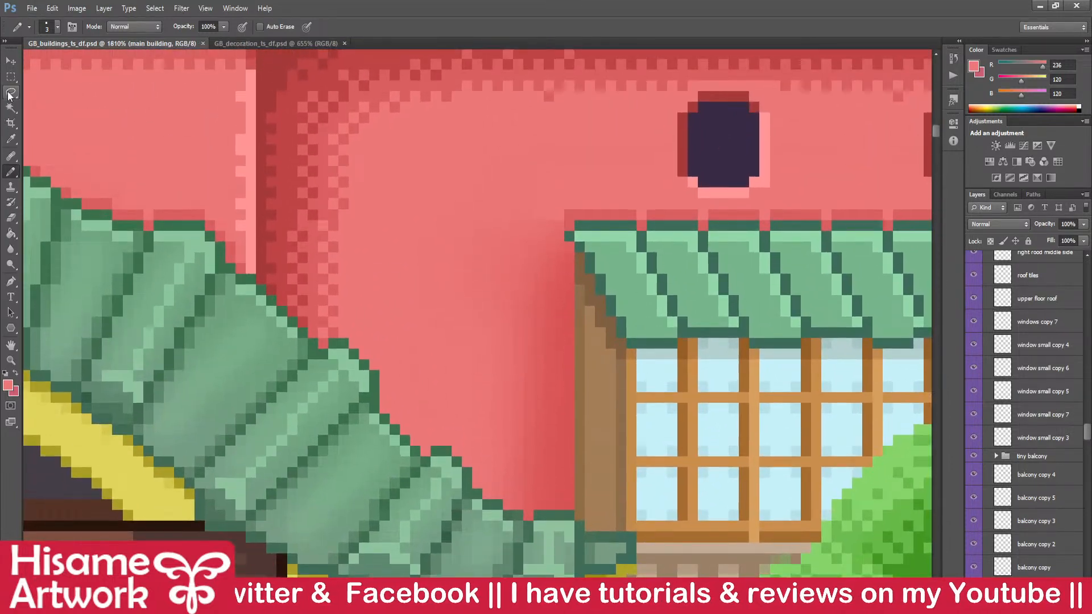
key("m")
scroll(537, 211, "down", 12)
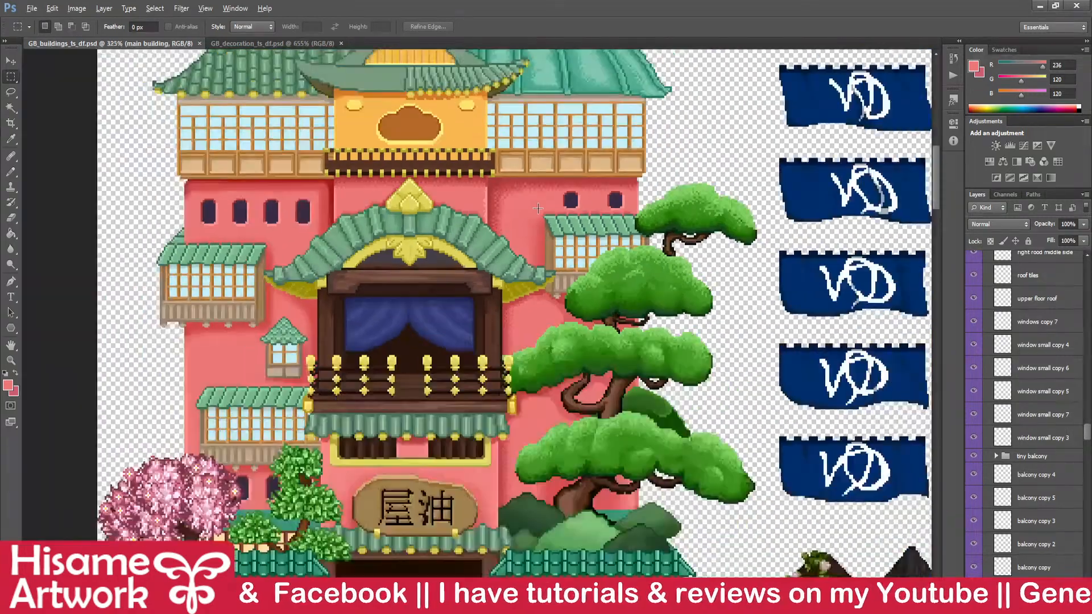
left_click_drag(599, 496, 648, 218)
scroll(649, 515, "up", 6)
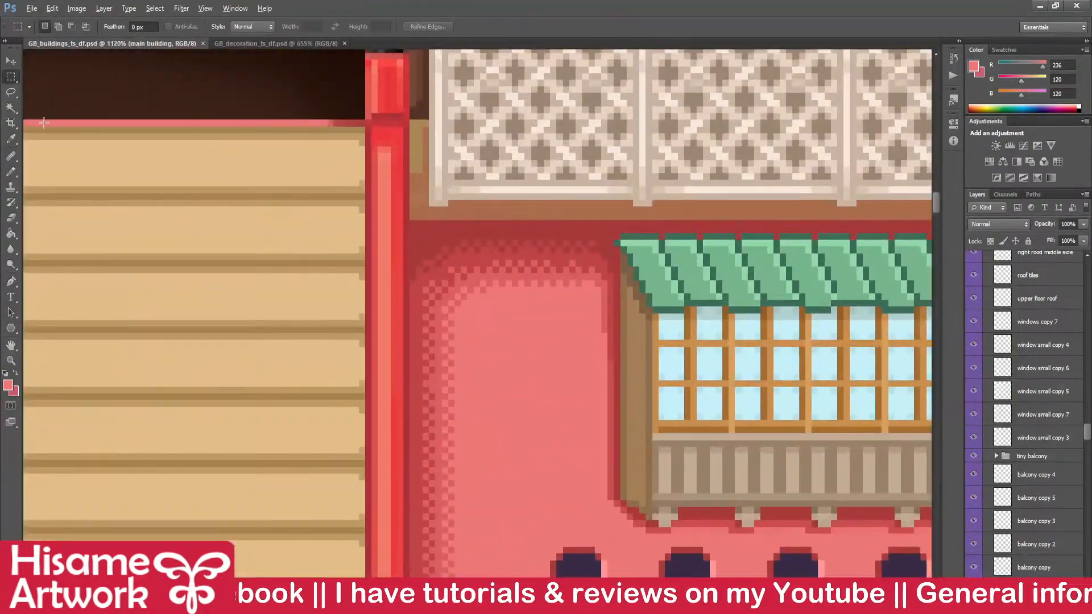
key("v")
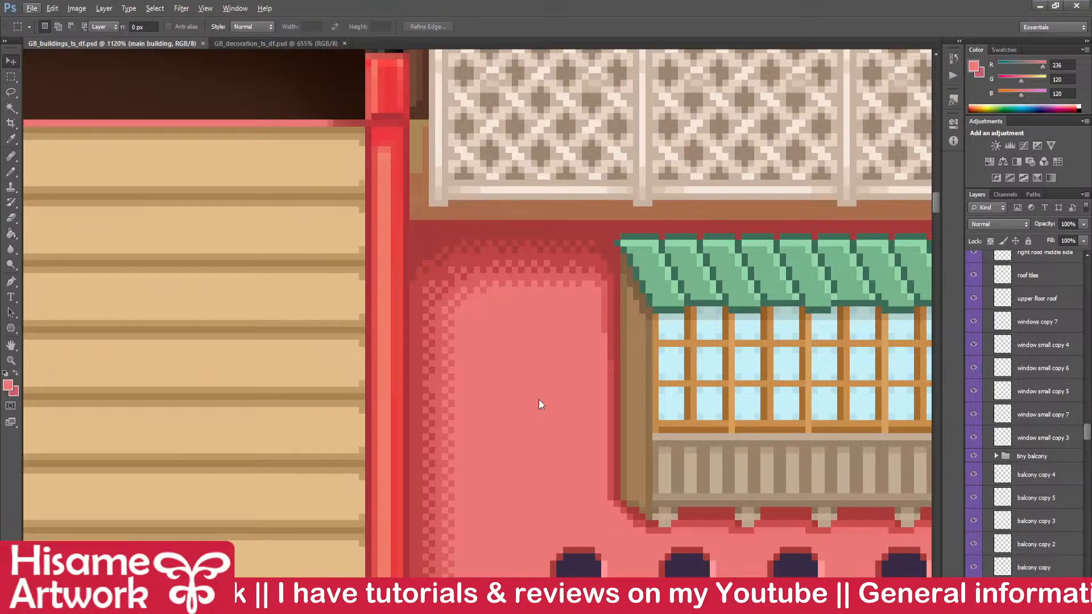
scroll(657, 369, "up", 3)
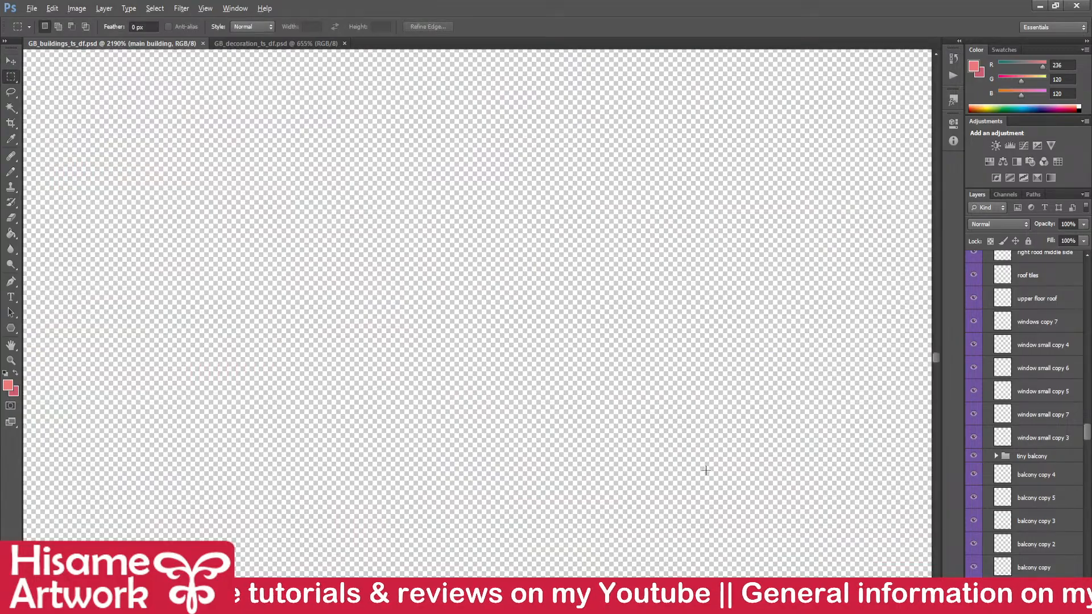
scroll(705, 469, "down", 10)
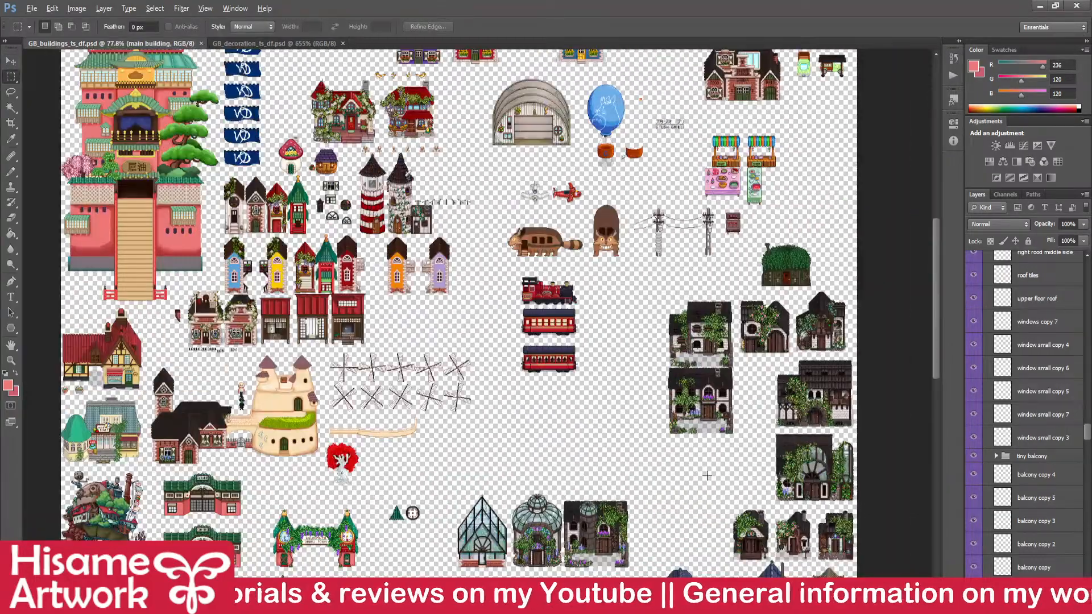
scroll(707, 475, "down", 2)
scroll(187, 159, "up", 6)
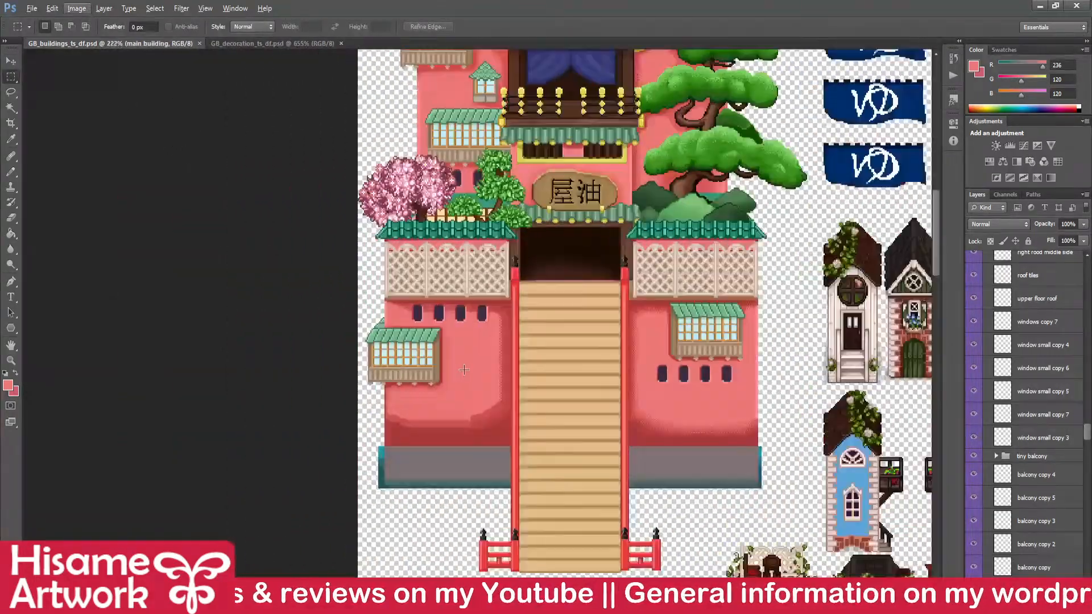
scroll(722, 358, "up", 8)
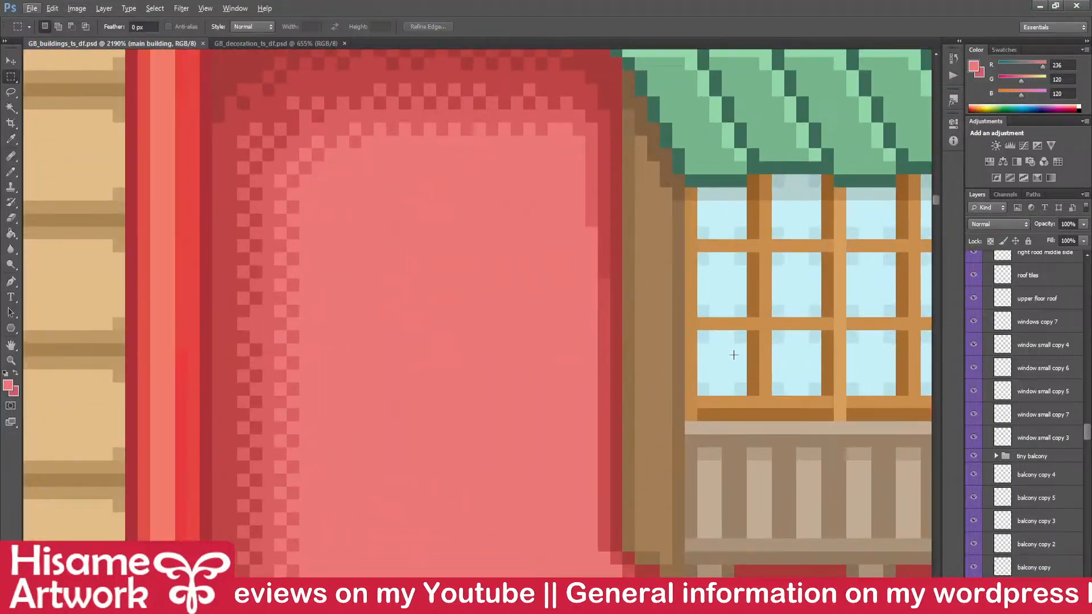
- Draw a 1 px pencil strip in the sampled mid-red (218, 95, 95) down the outer edge of the lower balcony's left-side shadow
scroll(733, 354, "down", 4)
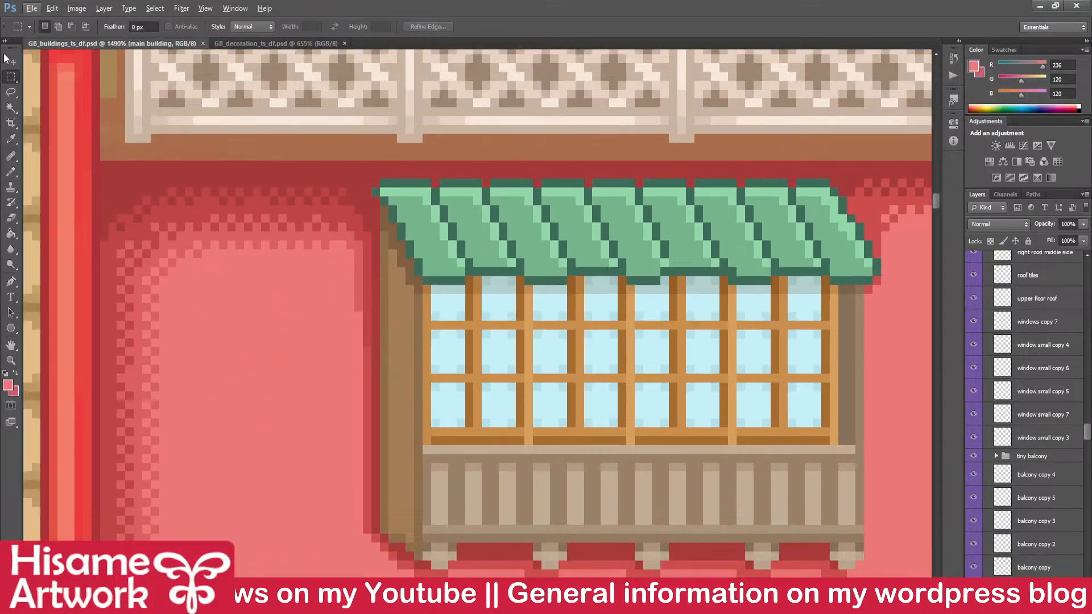
left_click(8, 60)
left_click_drag(493, 283, 731, 304)
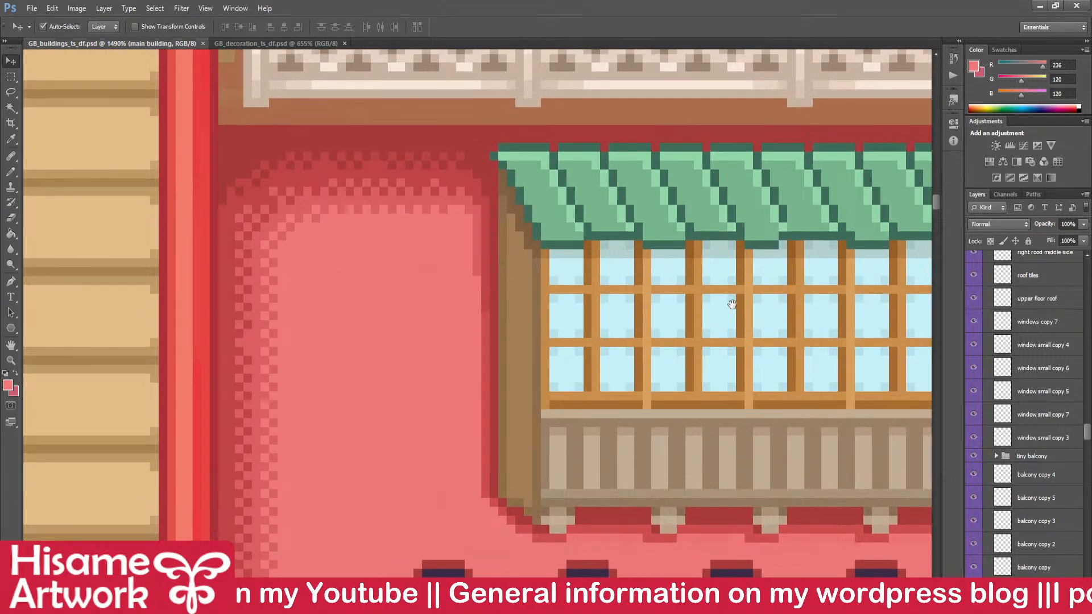
scroll(417, 220, "up", 5)
left_click_drag(606, 305, 651, 328)
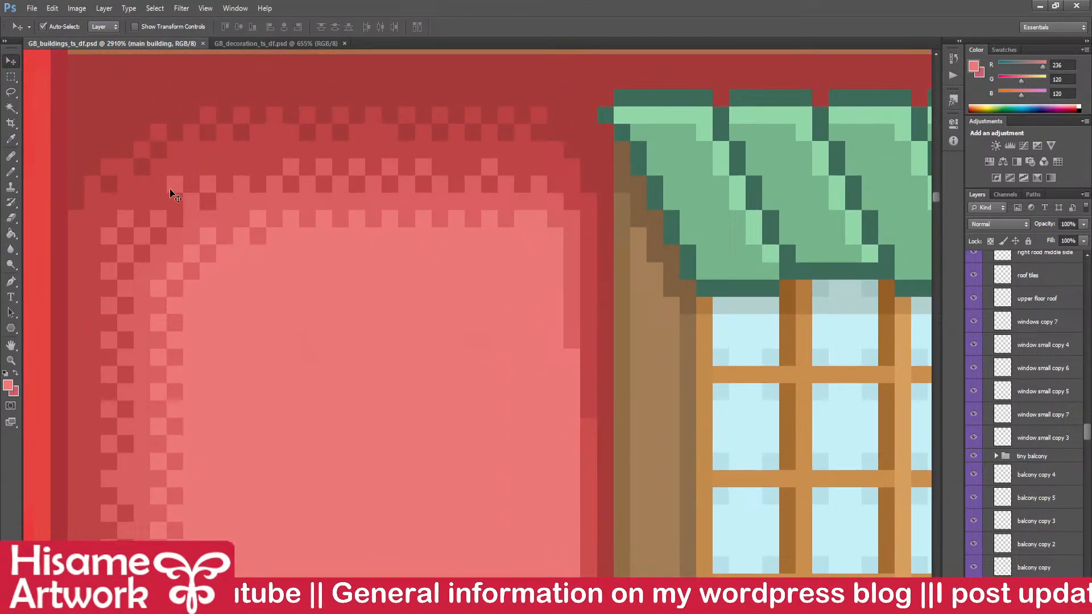
left_click(11, 172)
left_click_drag(590, 514, 590, 276)
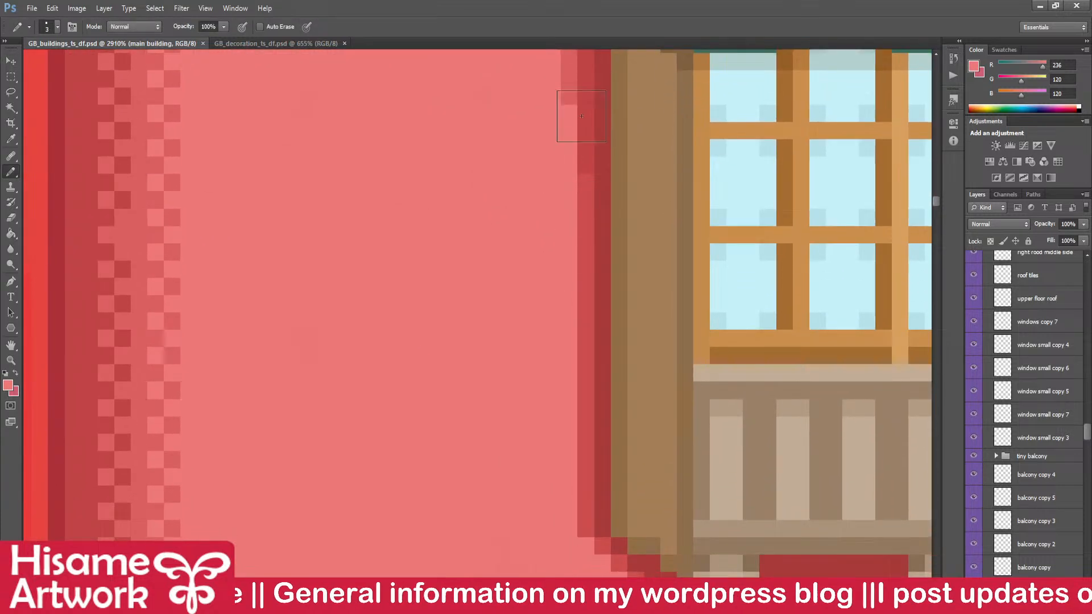
left_click(566, 99, "alt")
key("bracketleft")
key("bracketleft")
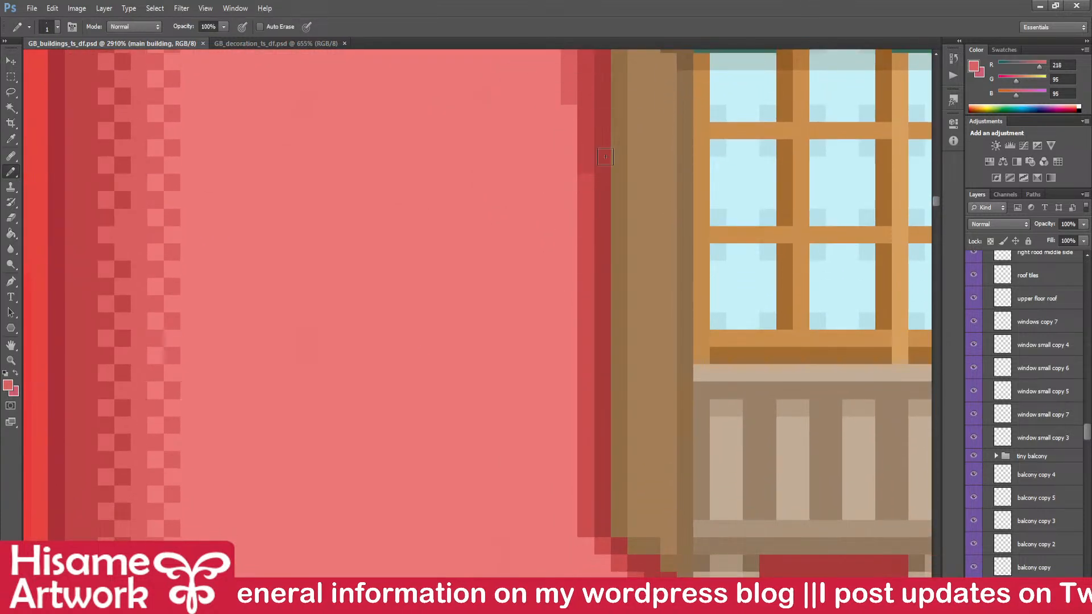
left_click_drag(587, 178, 590, 534)
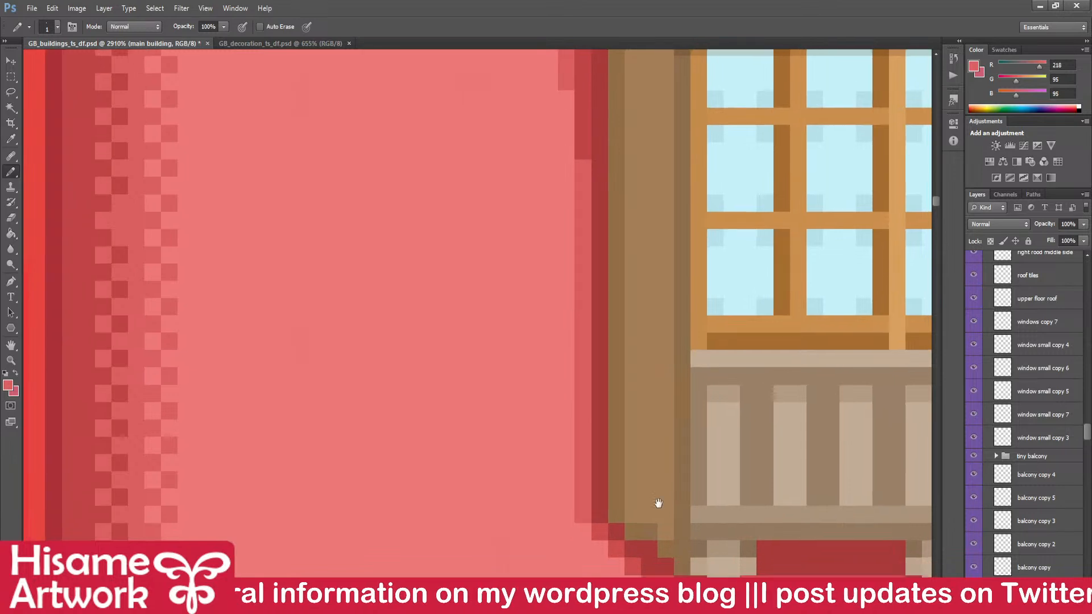
- Extend the mid-red shadow edge diagonally around the balcony's lower-left corner and under its first bracket, and save the file
mouse_move(663, 516)
left_mouse_down()
mouse_move(560, 347)
mouse_move(532, 369)
left_mouse_up()
left_click(478, 398)
left_click(515, 449, "shift")
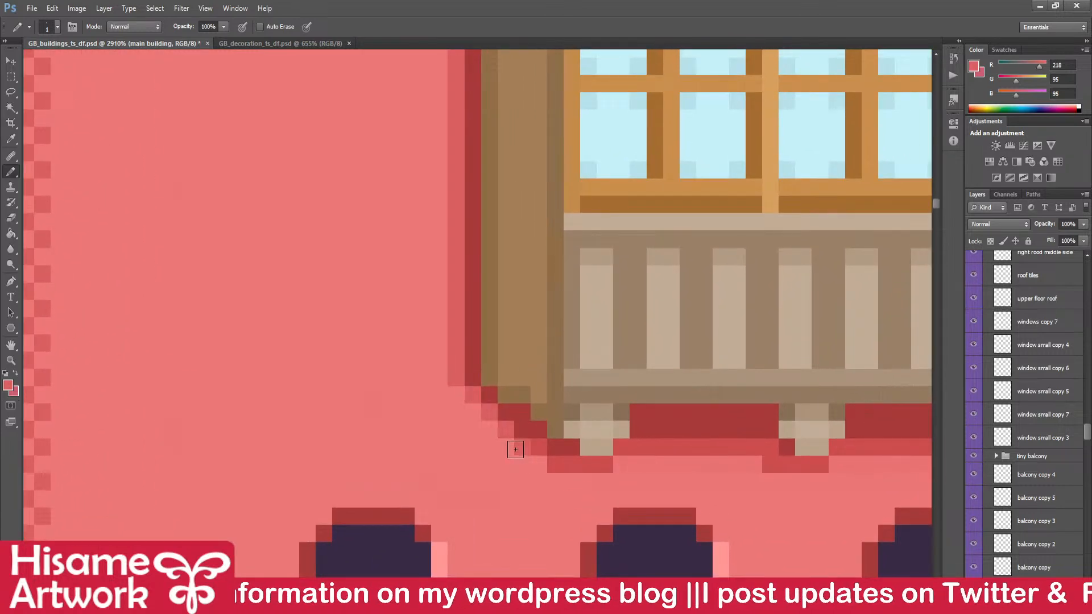
left_click_drag(535, 461, 606, 464)
key("ctrl+s")
scroll(455, 446, "down", 5)
left_click_drag(596, 268, 594, 345)
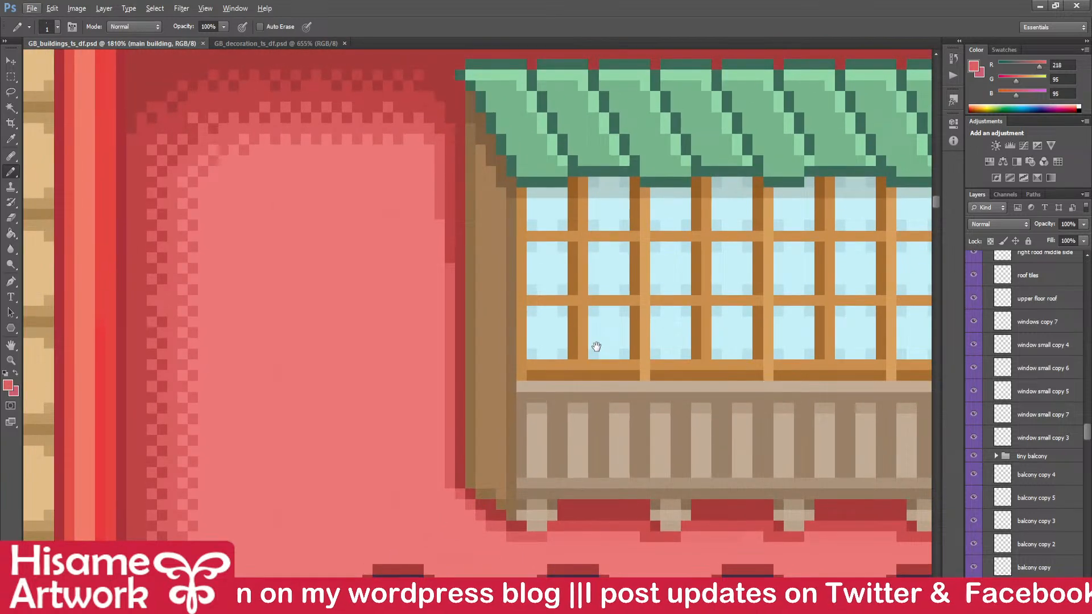
- Retouch the balcony's lower-left corner shadow and the strip beneath its railing with the sampled darker red (191, 68, 68)
left_click(448, 250, "alt")
scroll(541, 550, "up", 6)
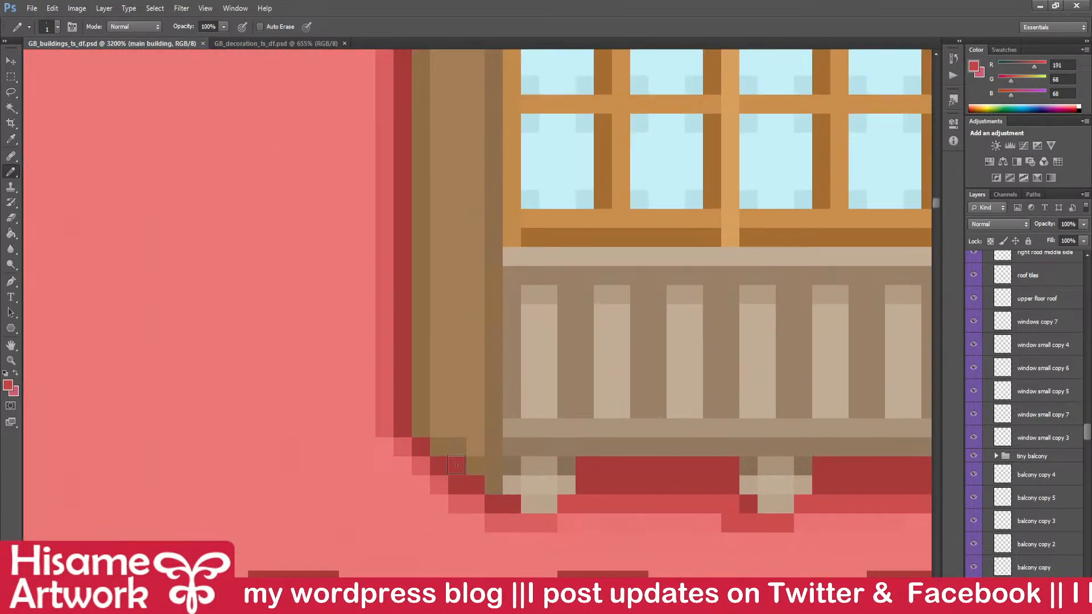
left_click(405, 424)
left_click(453, 487)
left_click_drag(645, 529, 589, 502)
left_click_drag(524, 464, 677, 458)
scroll(501, 416, "down", 6)
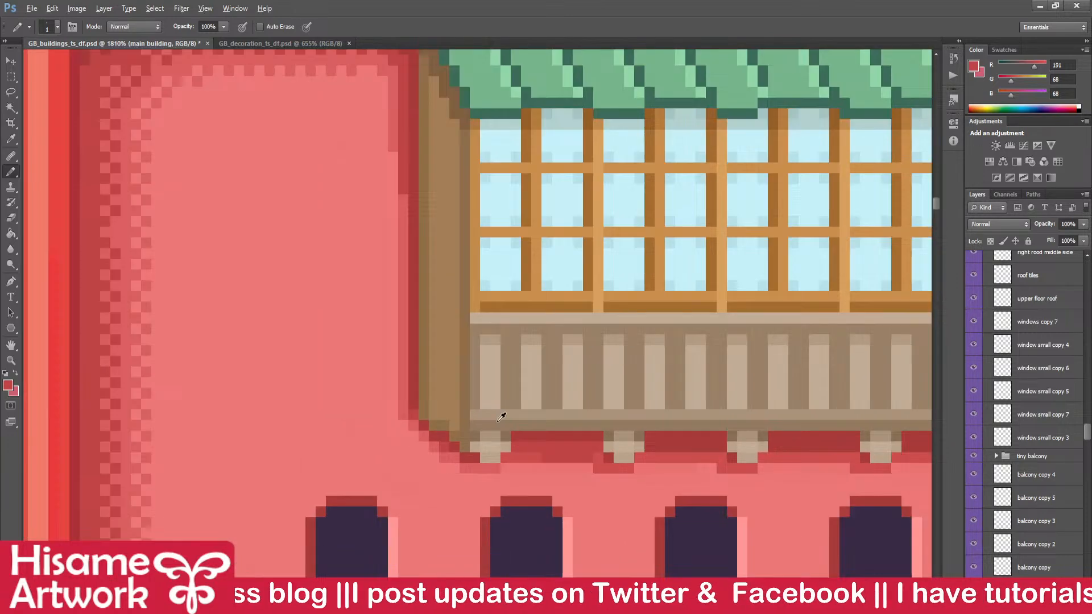
scroll(502, 417, "down", 2)
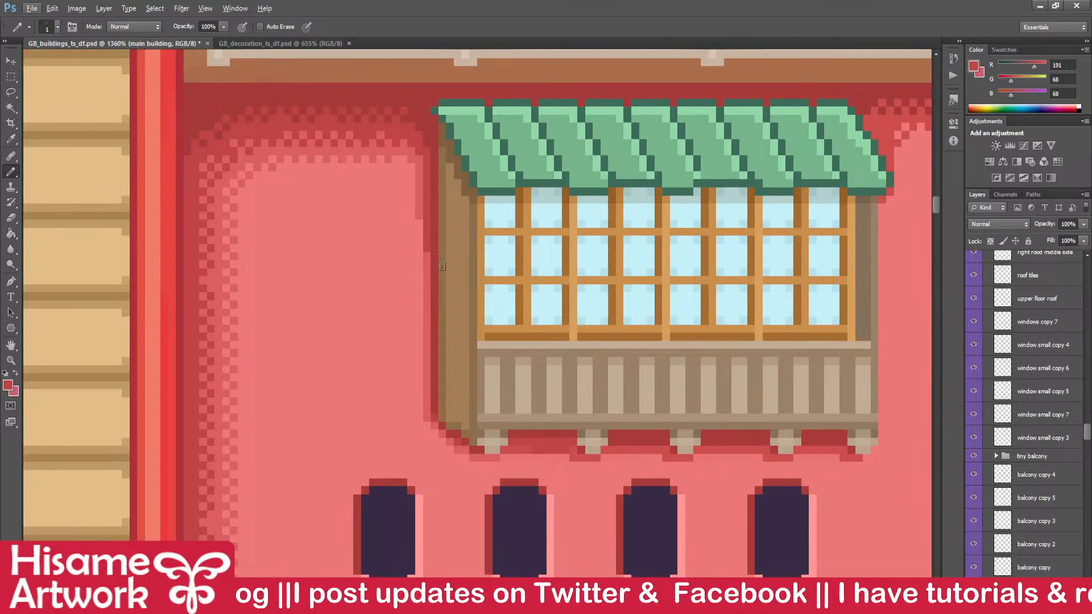
- Recolor the upper outer edge of the balcony's left-side shadow with the sampled mid-red (218, 95, 95)
scroll(409, 221, "up", 3)
left_click(442, 266, "alt")
left_click_drag(447, 225, 438, 285)
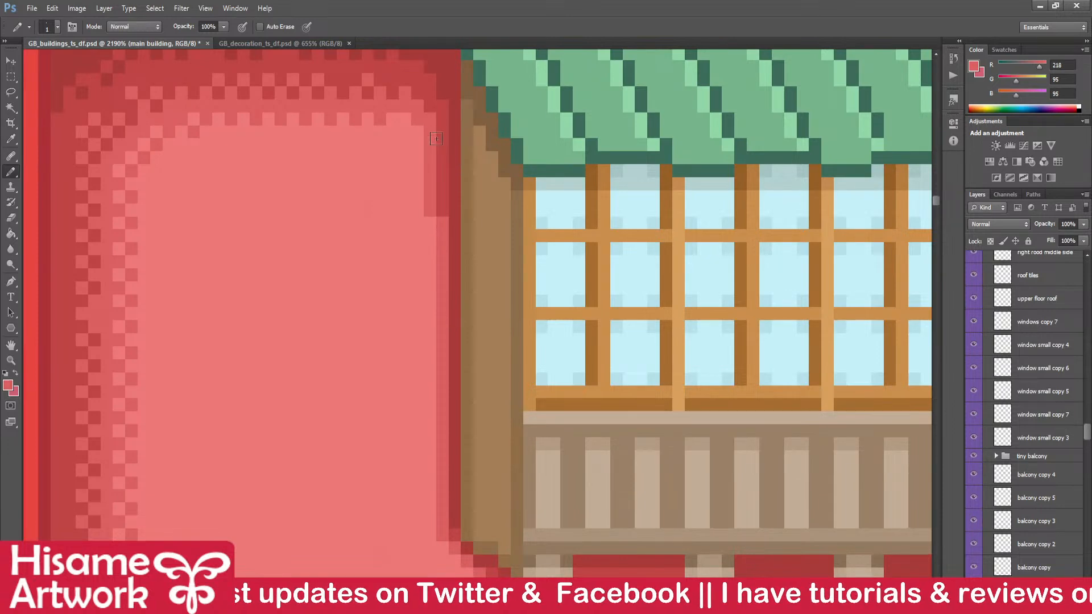
left_click_drag(436, 139, 433, 255)
- Trim the upper shadow's outermost column with the base wall color (236, 120, 120) and save the file
left_click(430, 215, "alt")
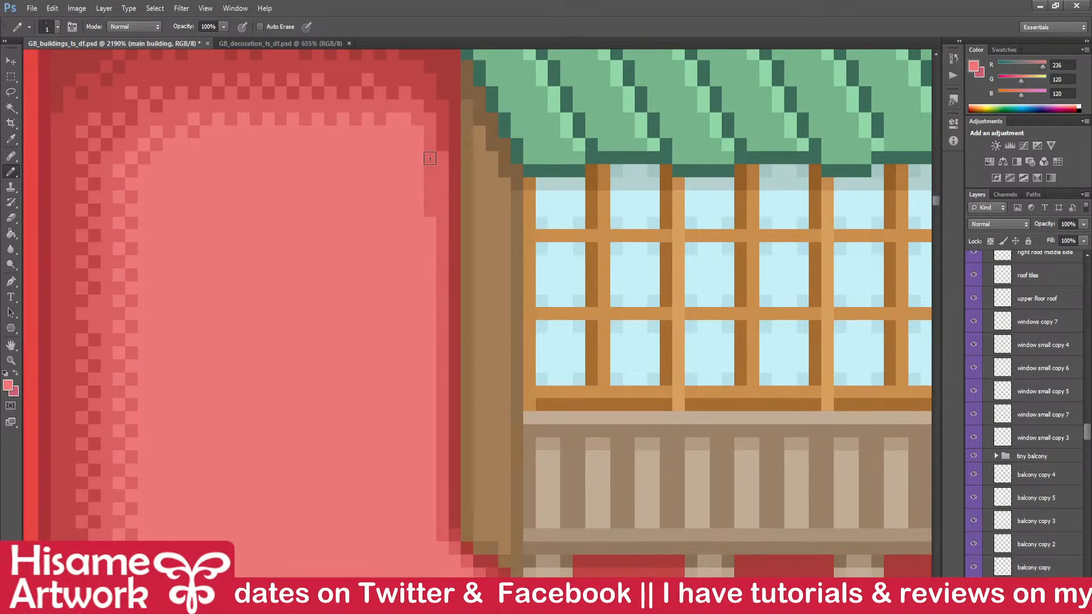
left_click_drag(430, 154, 430, 214)
key("ctrl+s")
scroll(425, 272, "down", 5)
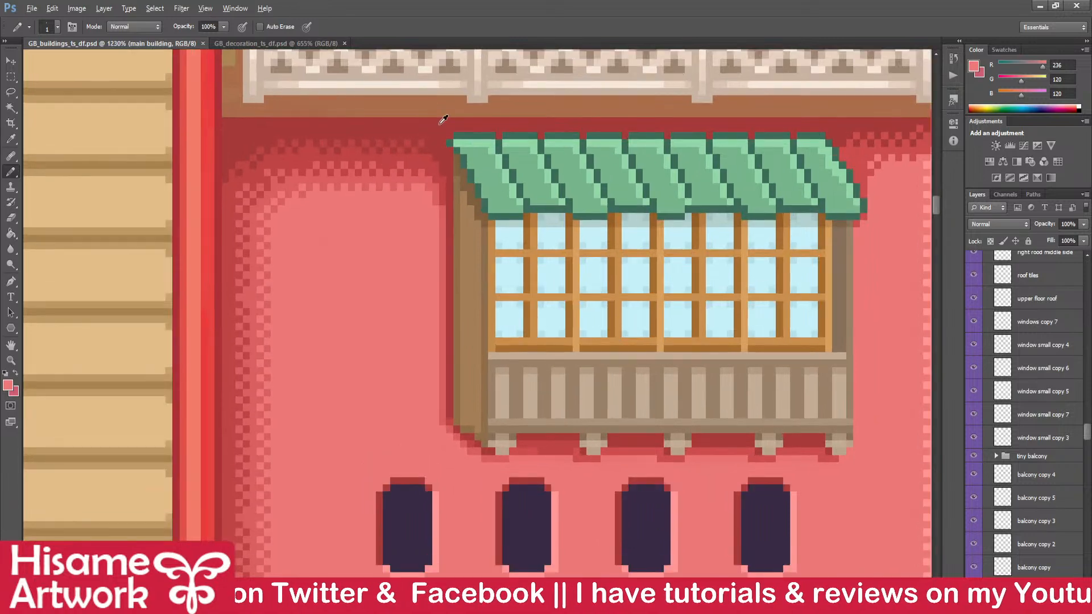
- Repaint the inner shadow strip along the balcony's left side down to its lower corner in red (191, 68, 68), and save the file
scroll(446, 142, "up", 4)
left_click(450, 165, "alt")
left_click_drag(447, 169, 437, 535)
mouse_move(538, 518)
left_mouse_down()
mouse_move(525, 190)
mouse_move(478, 203)
left_mouse_up()
left_click_drag(389, 232, 430, 329)
scroll(623, 435, "down", 5)
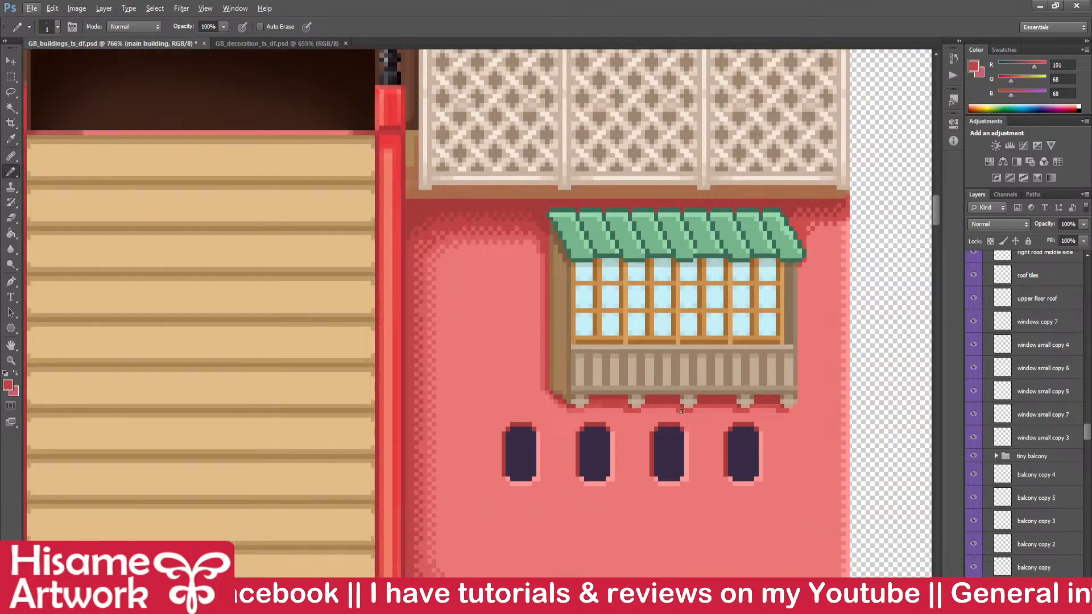
scroll(679, 324, "up", 3)
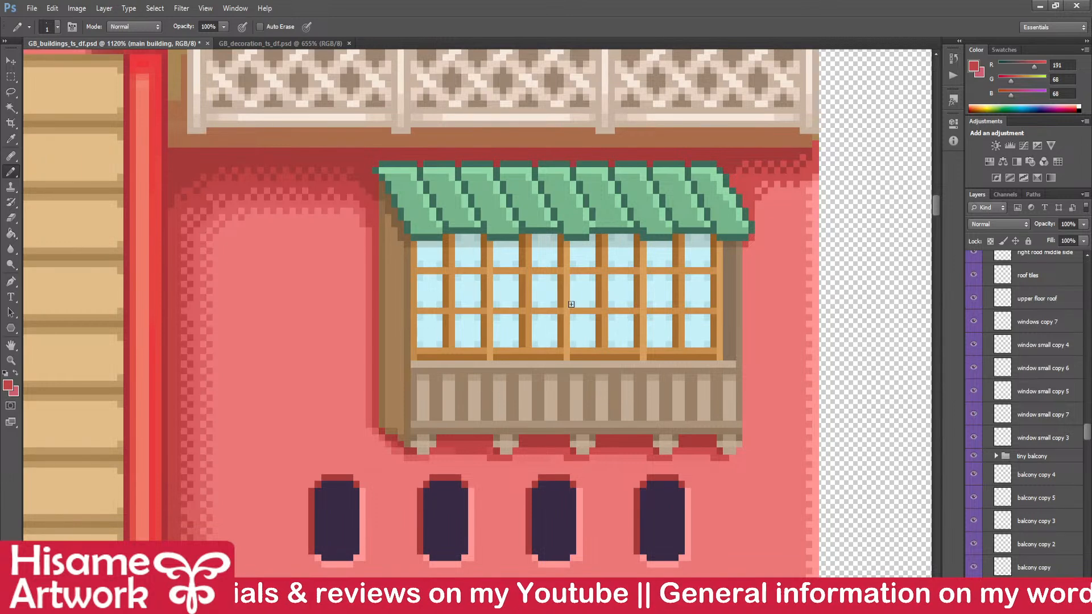
key("ctrl+s")
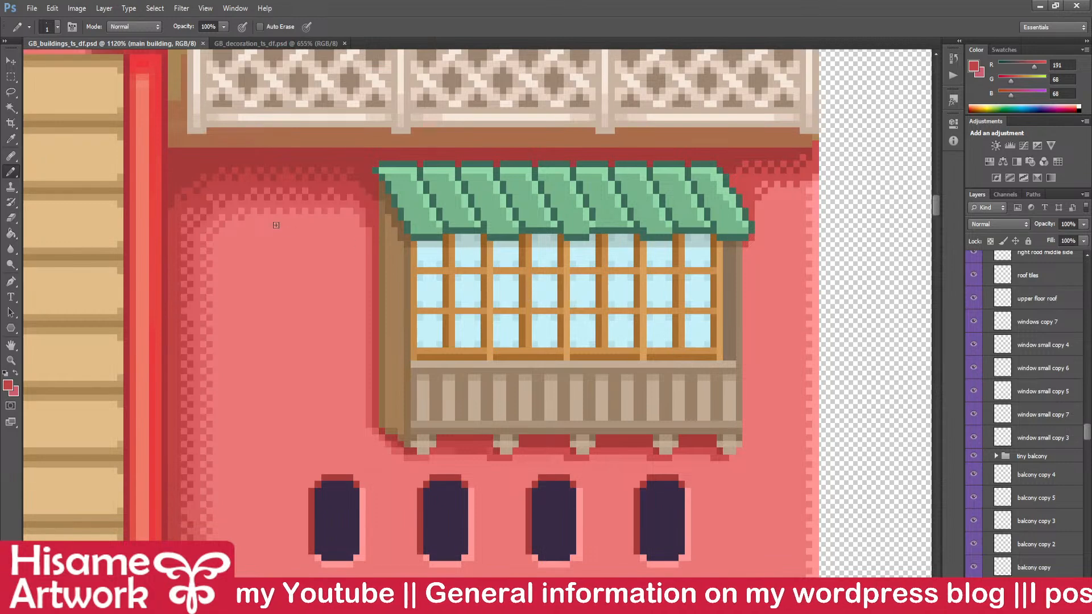
- Add single dither pixels in red (191, 68, 68) to the dark shadow beside the balcony roof's upper-left corner and save the file
scroll(275, 226, "up", 4)
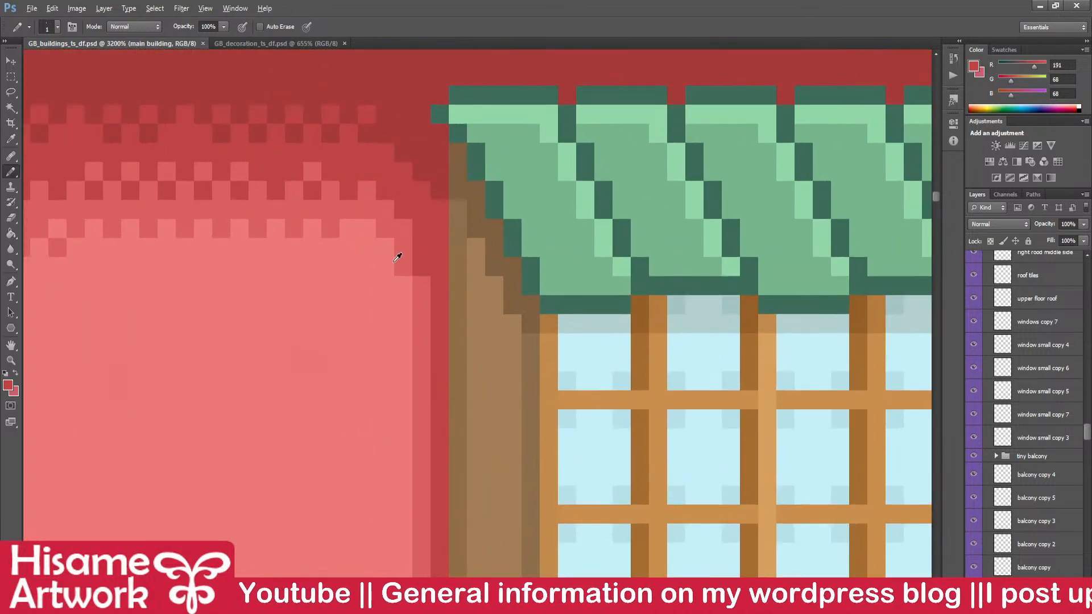
left_click(416, 261, "alt")
scroll(417, 260, "down", 1)
scroll(377, 227, "down", 1)
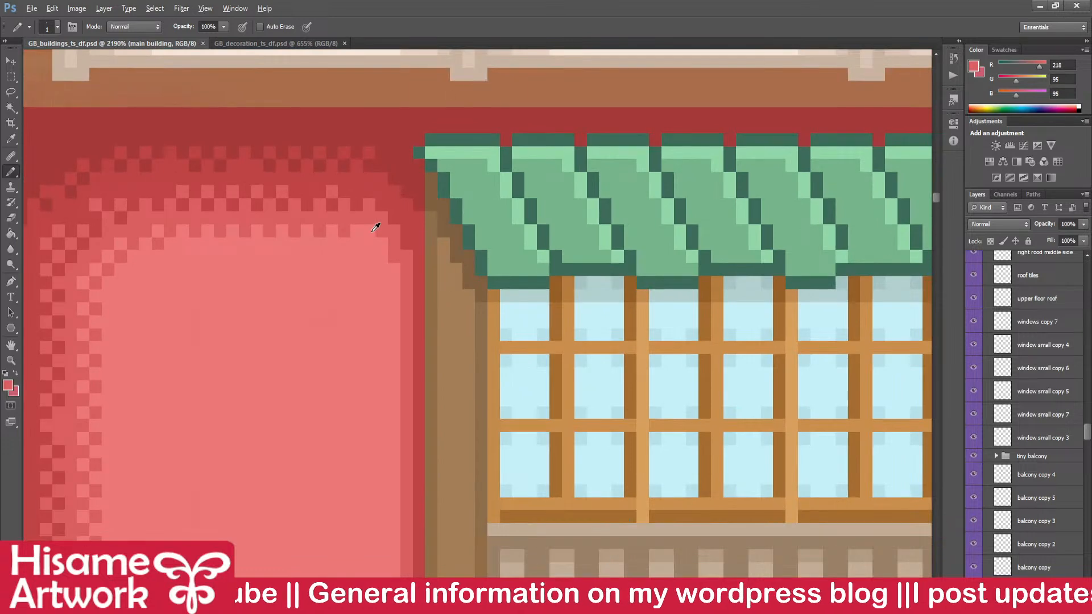
scroll(386, 242, "down", 4)
scroll(339, 237, "up", 1)
scroll(335, 234, "up", 3)
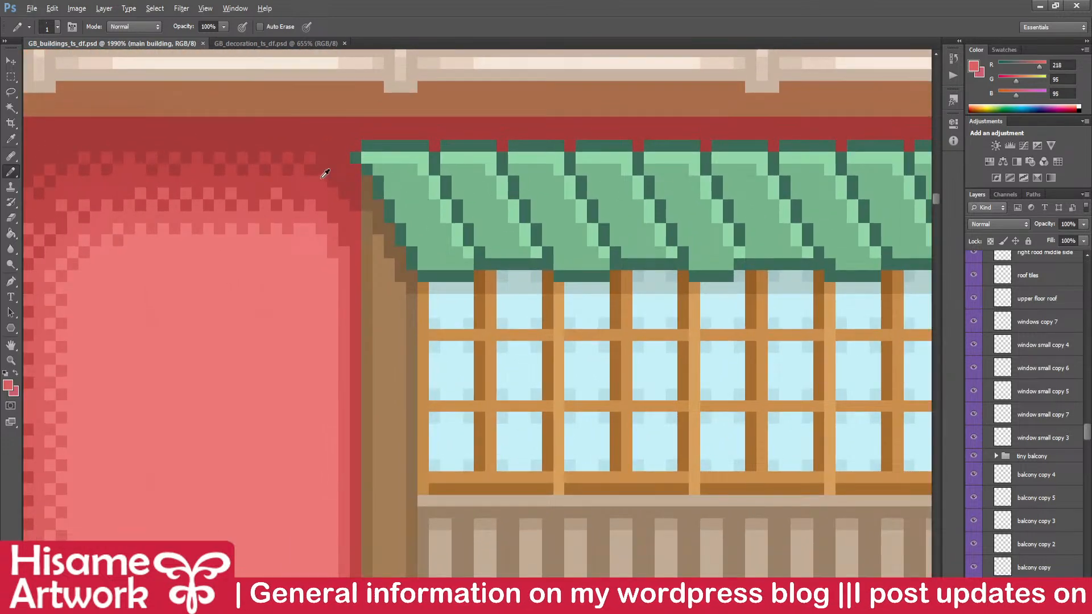
scroll(325, 173, "up", 1)
left_click(332, 195, "alt")
left_click(356, 194)
left_click(348, 178)
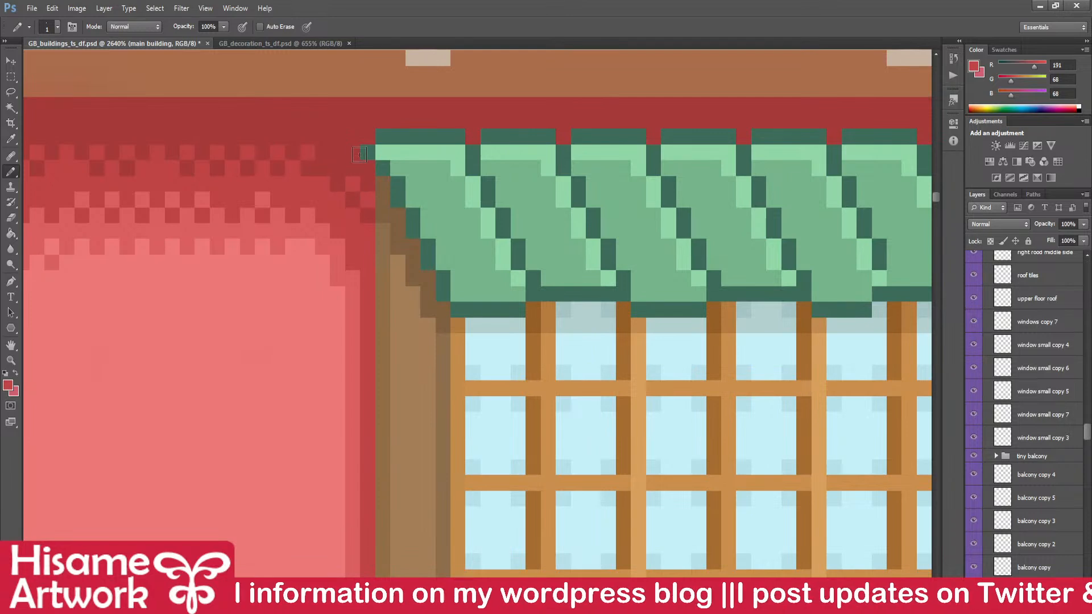
key("ctrl+s")
- Fill the upper shadow gap between the balcony's first two lower brackets with the sampled dark red (167, 58, 58)
scroll(439, 225, "down", 4)
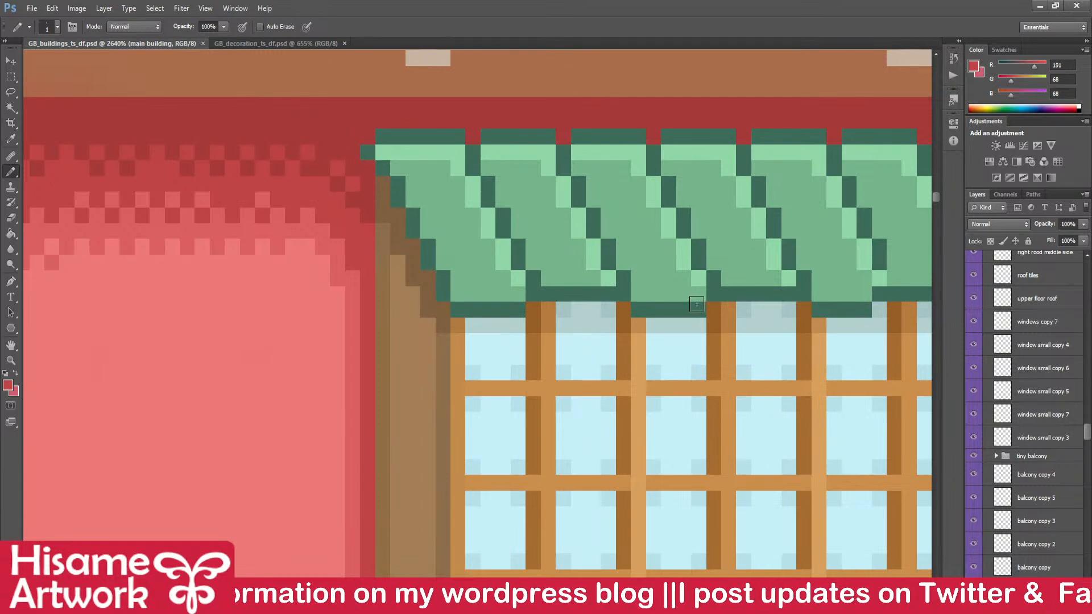
scroll(465, 212, "down", 3)
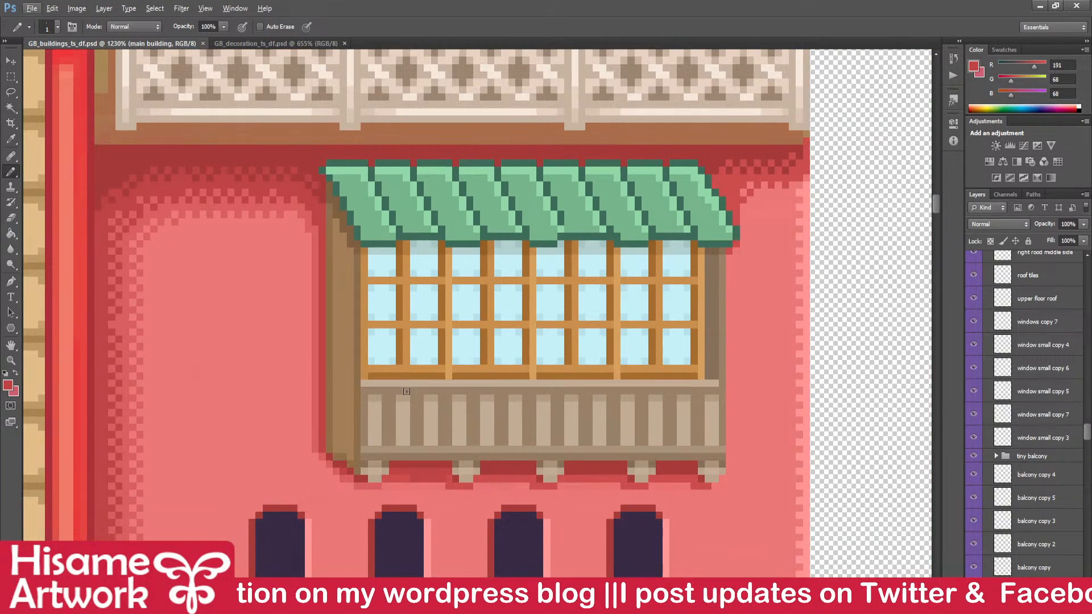
scroll(404, 421, "up", 5)
scroll(430, 455, "up", 2)
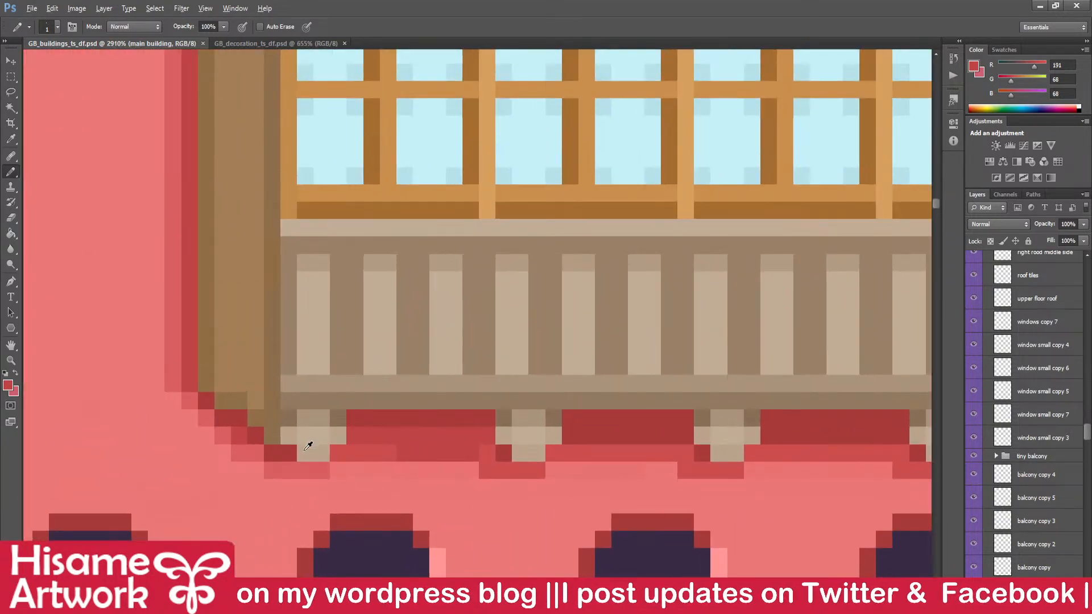
left_click(231, 419, "alt")
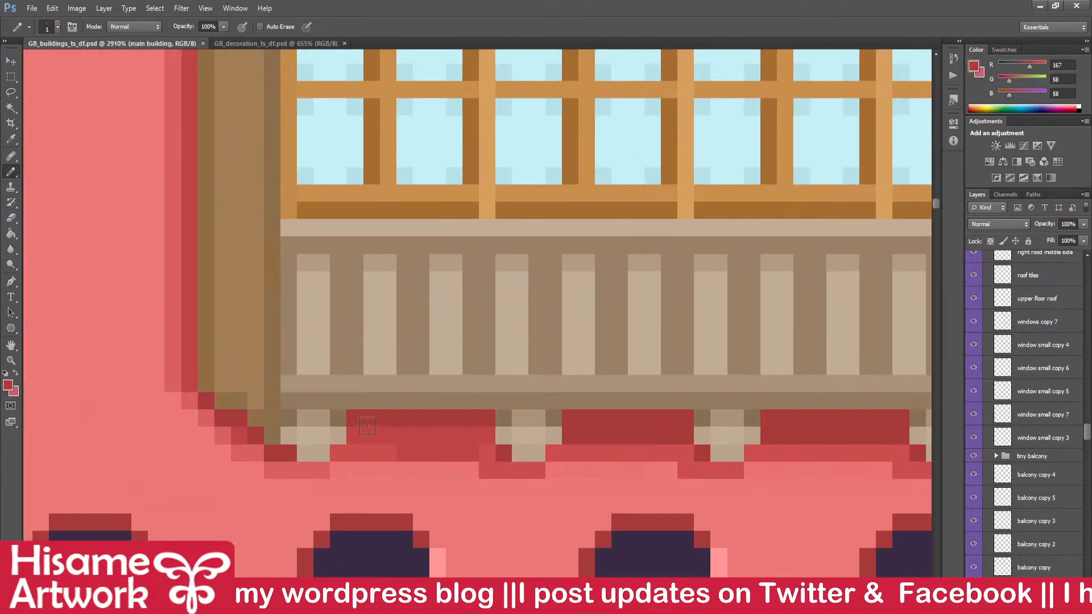
left_click(553, 411)
scroll(553, 411, "down", 3)
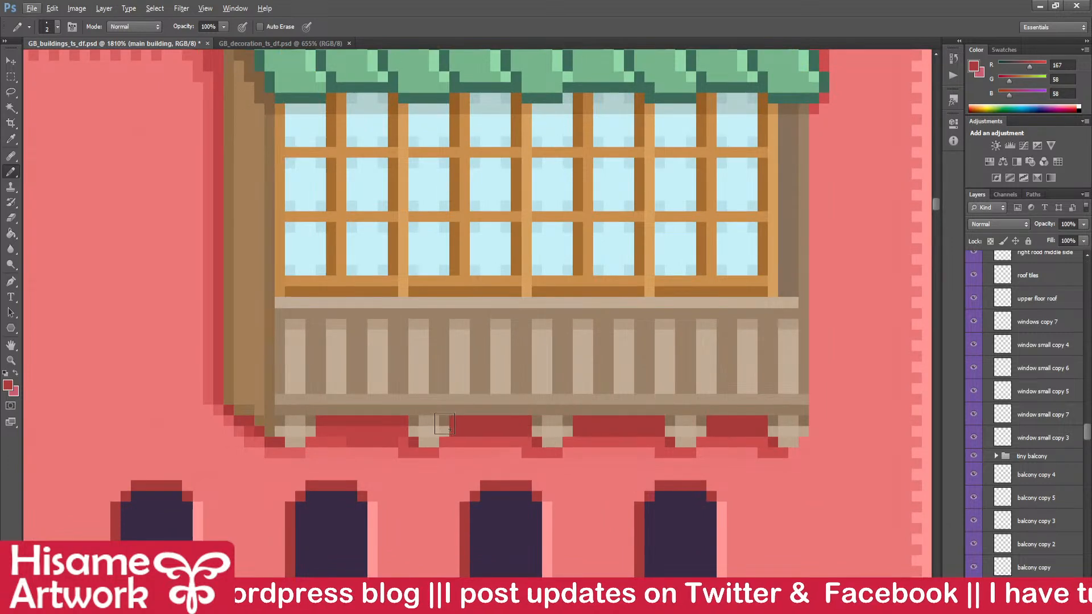
key("alt")
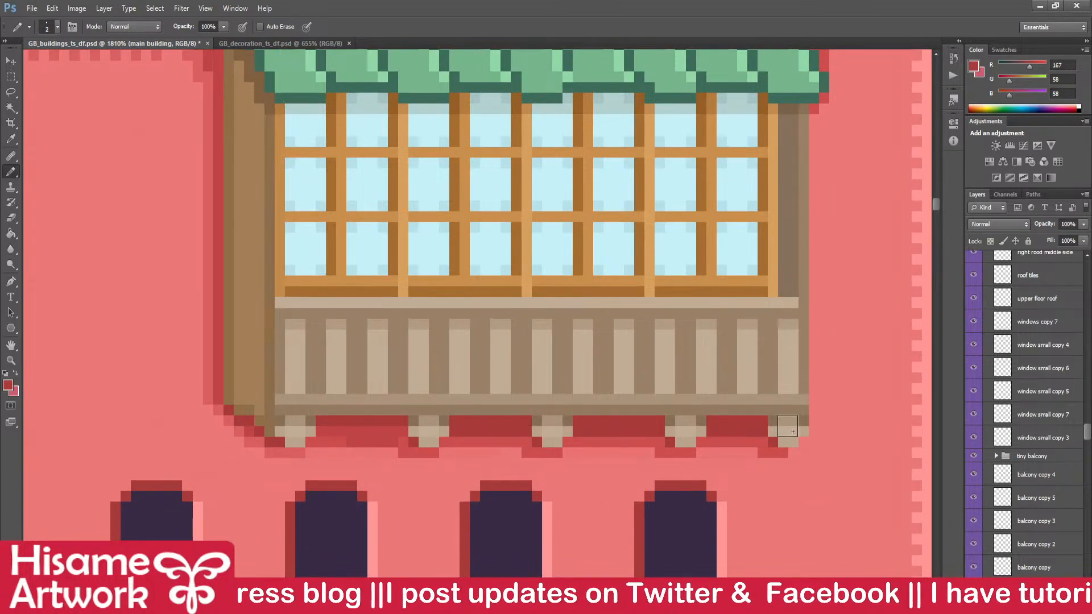
scroll(303, 442, "up", 3)
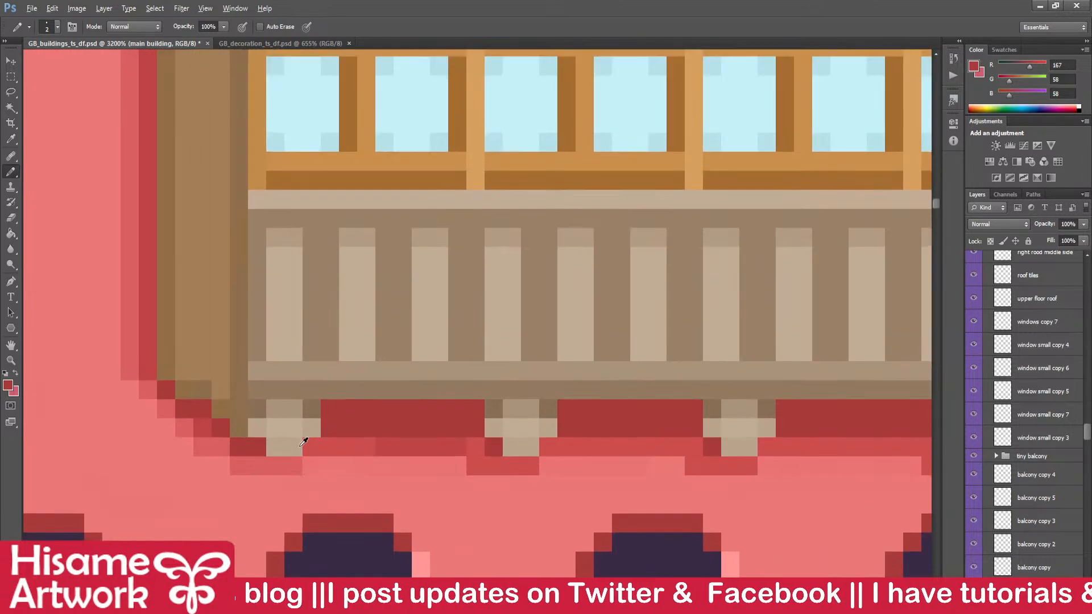
- Repaint the lower shadow row between and beneath the balcony's brackets in the sampled red (191, 68, 68)
left_click(152, 361, "alt")
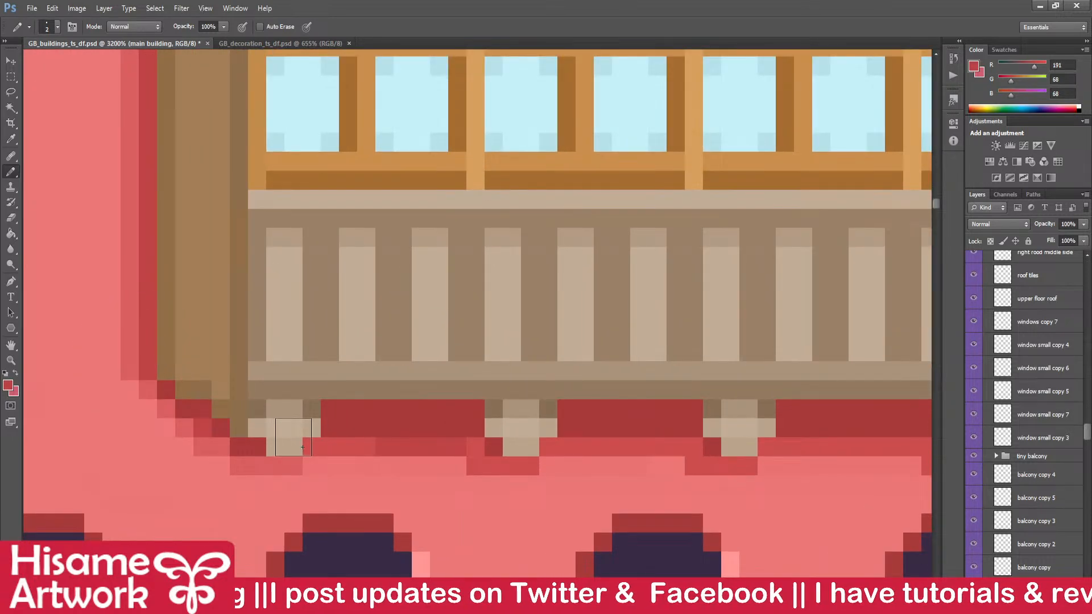
left_click_drag(569, 435, 460, 373)
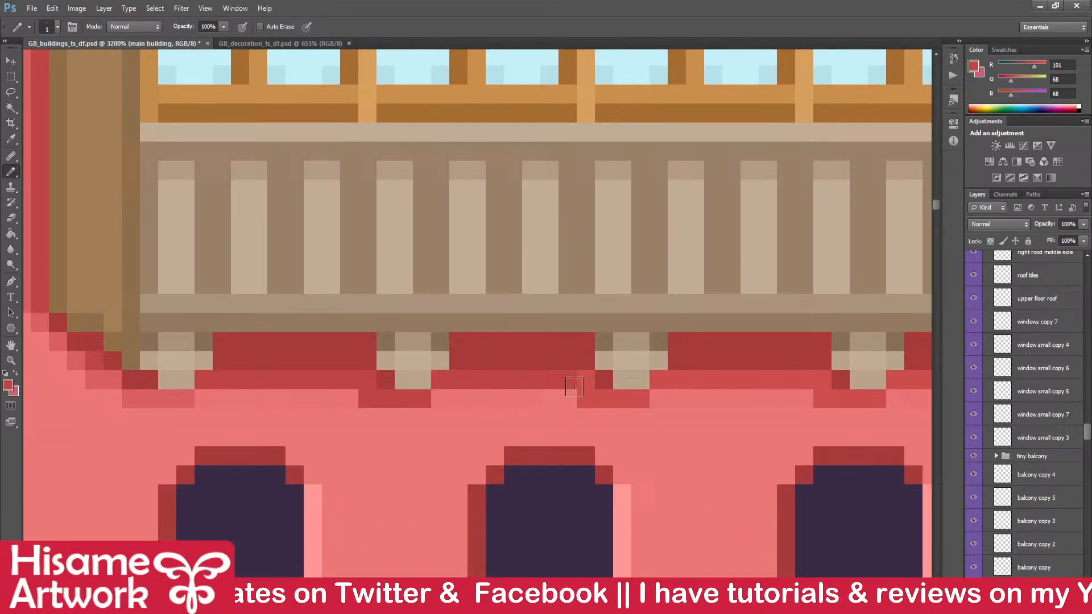
left_click_drag(581, 394, 643, 400)
mouse_move(710, 381)
left_mouse_down()
mouse_move(580, 344)
mouse_move(654, 345)
mouse_move(693, 363)
mouse_move(798, 364)
left_mouse_up()
key("ctrl+z")
mouse_move(692, 341)
left_mouse_down()
mouse_move(689, 365)
mouse_move(739, 364)
mouse_move(768, 341)
mouse_move(839, 338)
mouse_move(869, 346)
mouse_move(870, 359)
mouse_move(909, 360)
left_mouse_up()
- Recolor the shadow beneath the balcony's leftmost bracket in red (191, 68, 68) and save the file
scroll(664, 423, "down", 5)
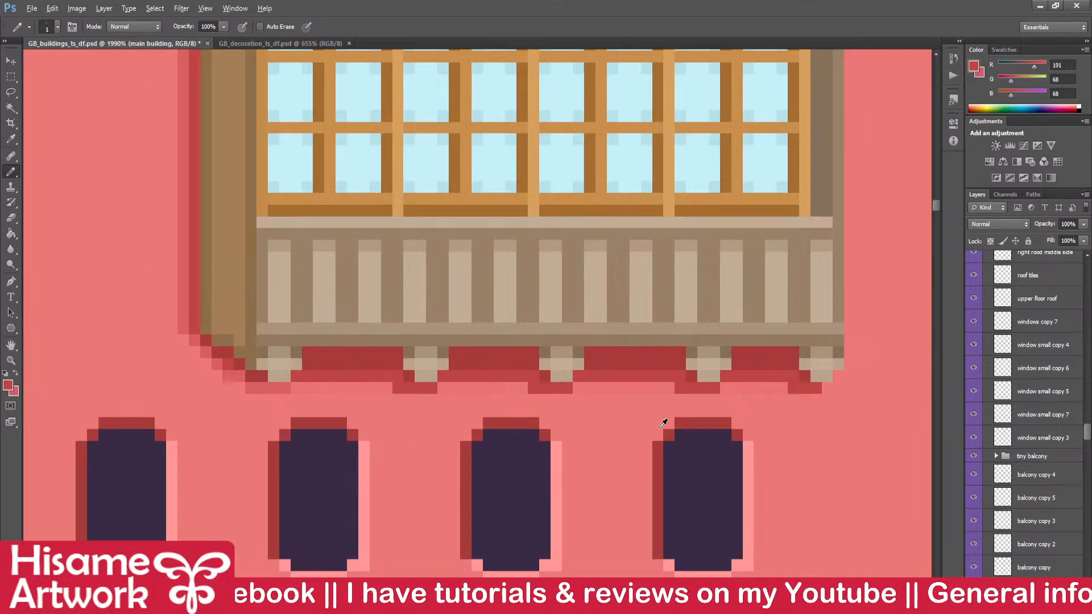
scroll(668, 415, "down", 2)
scroll(669, 413, "up", 2)
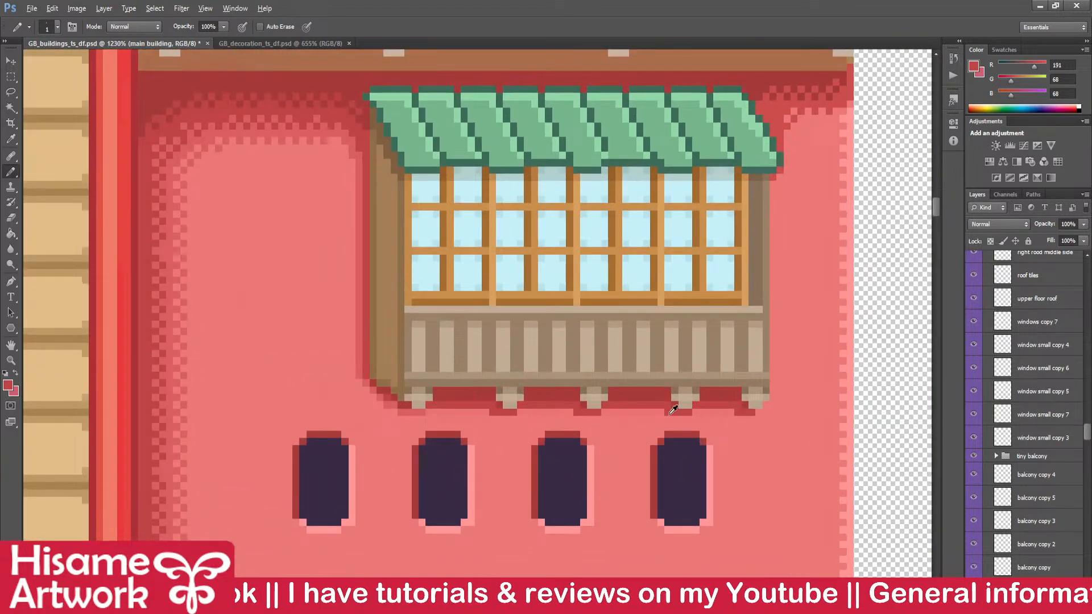
scroll(445, 408, "up", 4)
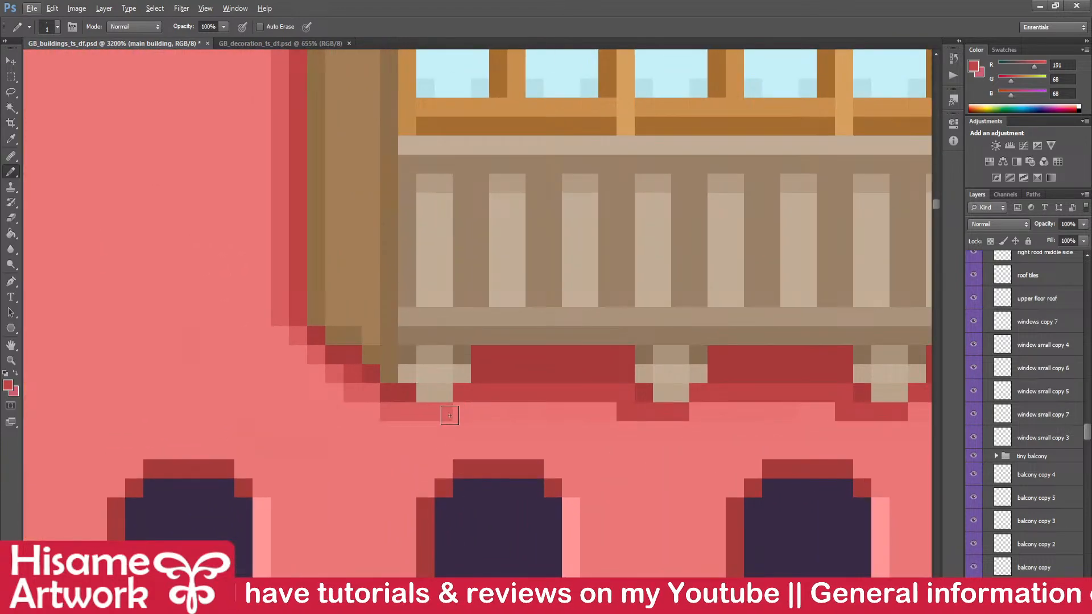
mouse_move(435, 412)
left_mouse_down()
mouse_move(446, 412)
mouse_move(384, 410)
left_mouse_up()
key("ctrl+s")
- Add transition pixels in the sampled mid-red (218, 95, 95) at the left end of the shadow beneath each bracket
scroll(440, 424, "down", 2)
scroll(441, 424, "down", 4)
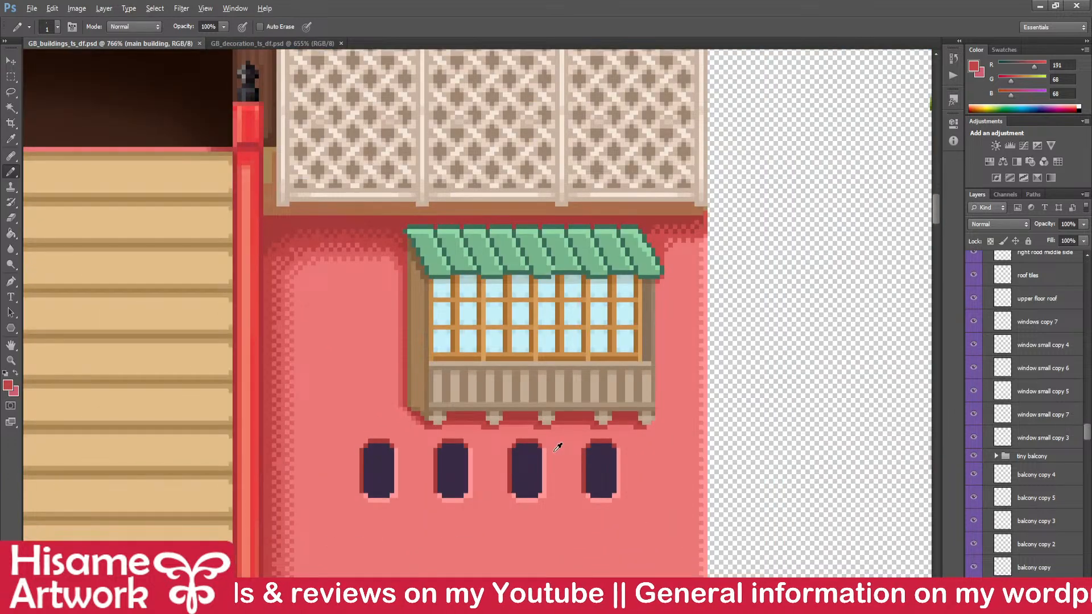
scroll(434, 418, "up", 6)
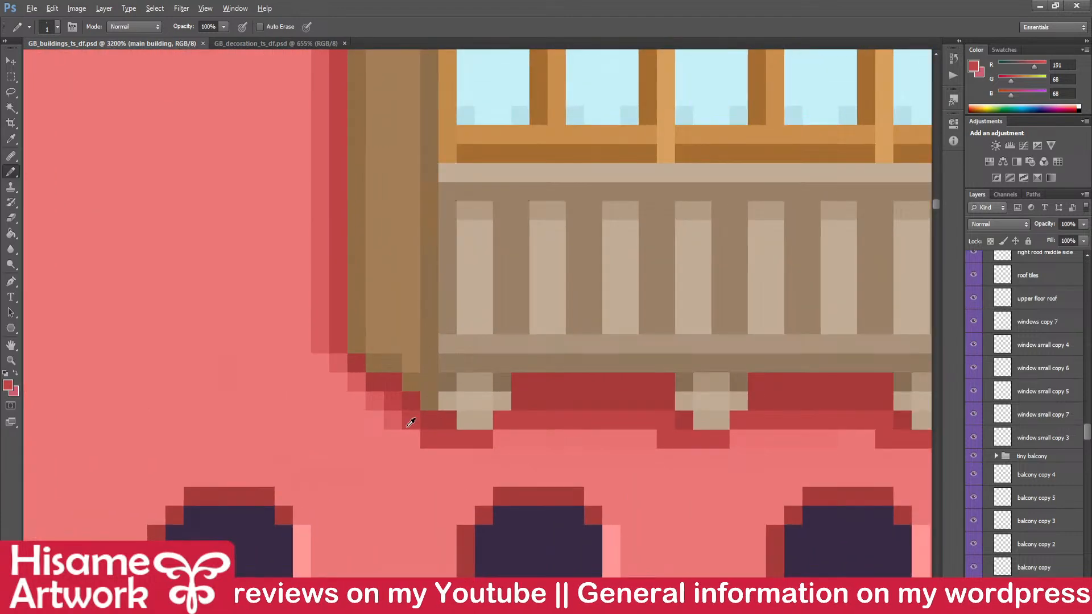
left_click(400, 415, "alt")
left_click(429, 439)
left_click_drag(567, 458, 224, 348)
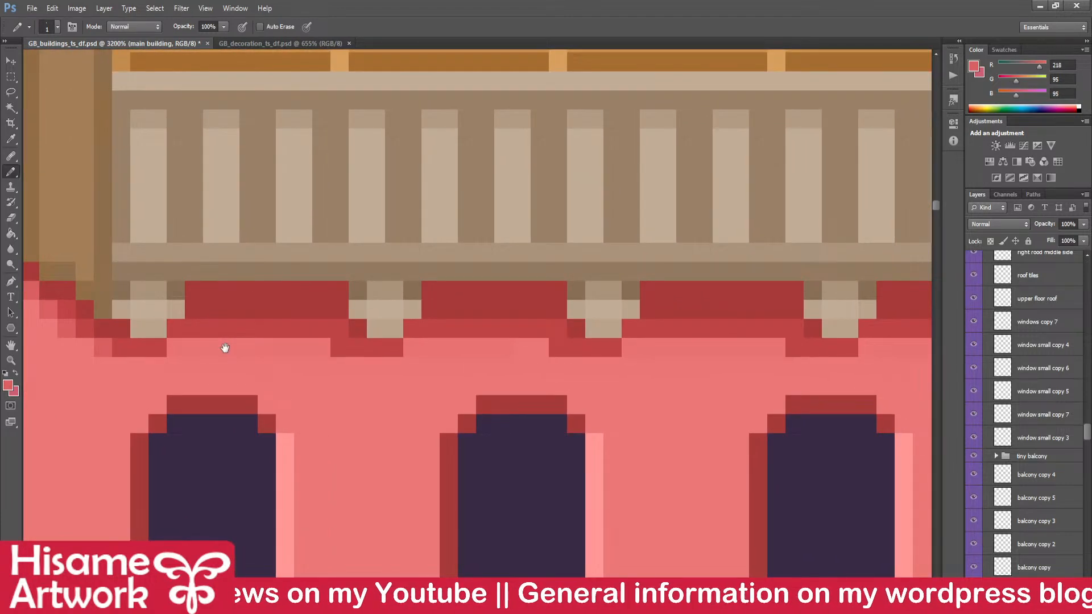
scroll(519, 365, "down", 4)
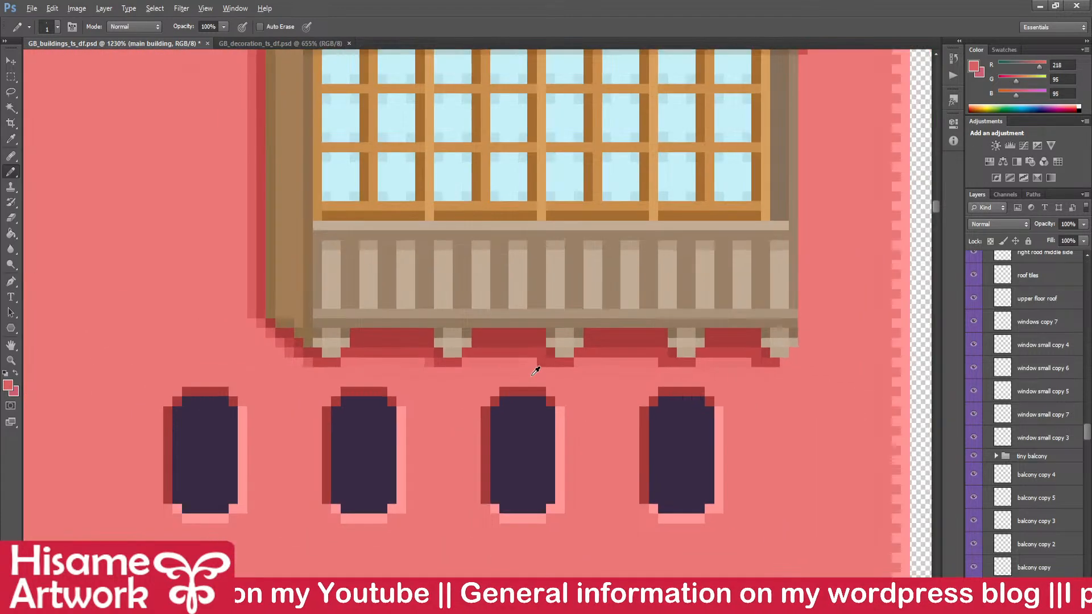
scroll(541, 366, "up", 5)
left_click(546, 381)
left_click(743, 382)
left_click_drag(876, 374, 817, 373)
left_click(834, 382)
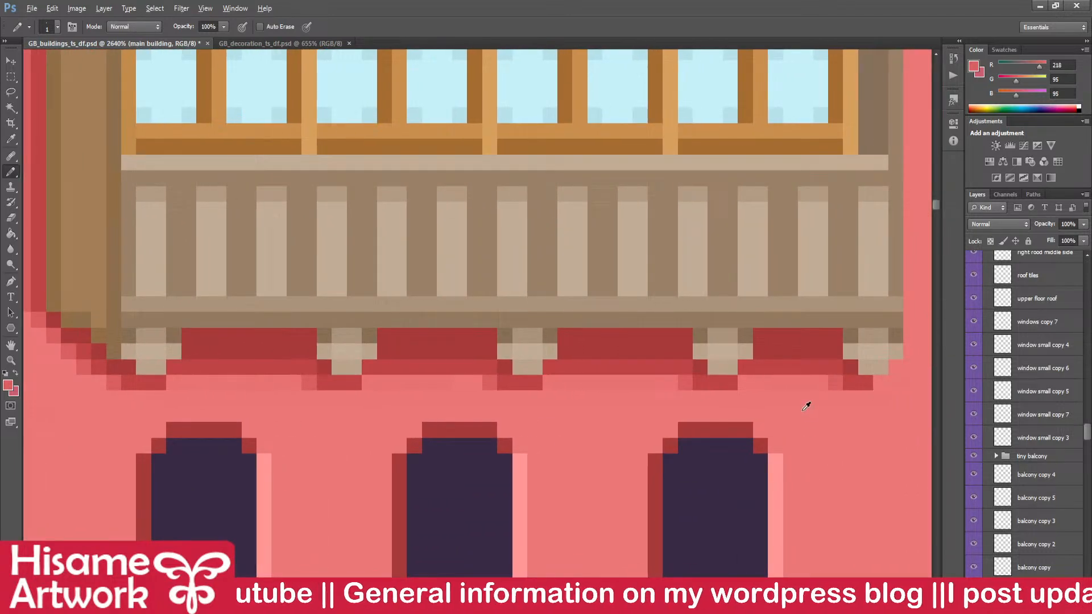
- Soften the shadow ends around the balcony's rightmost bracket with mid-red (218, 95, 95) pixels and save the file
scroll(806, 404, "down", 3)
scroll(864, 380, "up", 4)
left_click(859, 393)
left_click(878, 376)
scroll(638, 366, "down", 5)
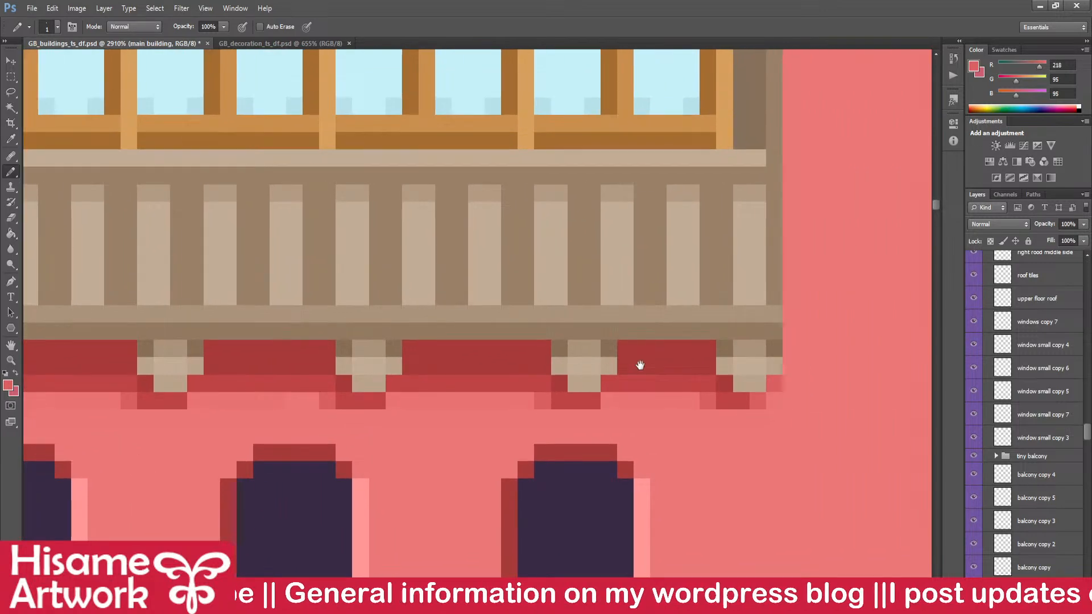
scroll(663, 378, "down", 2)
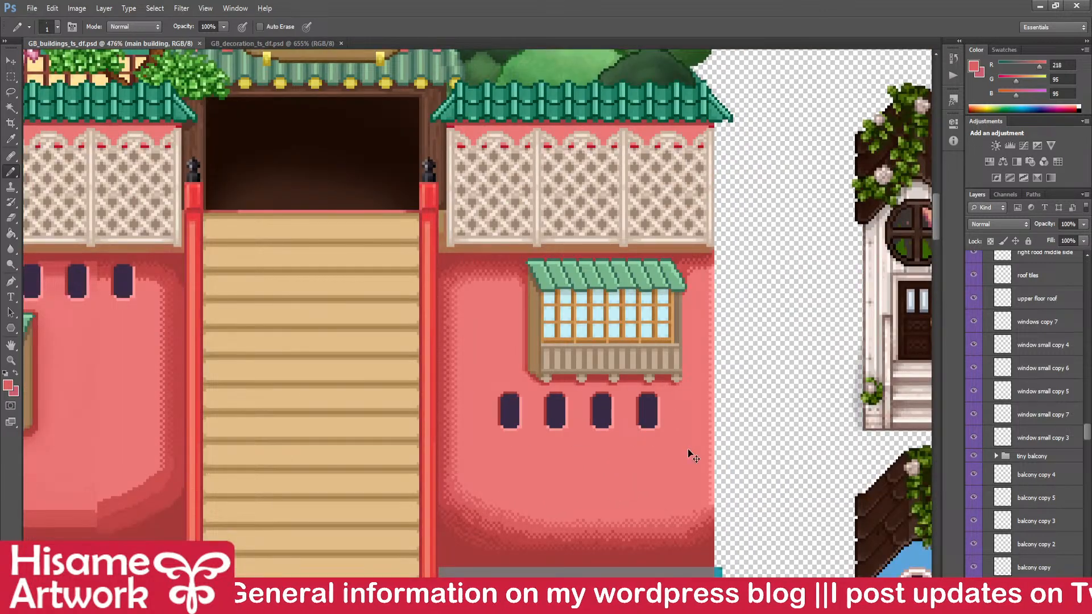
- Add single mid-red (218, 95, 95) dither pixels around the rounded wall-shadow corner left of the balcony roof
scroll(599, 391, "up", 2)
left_click_drag(594, 391, 542, 387)
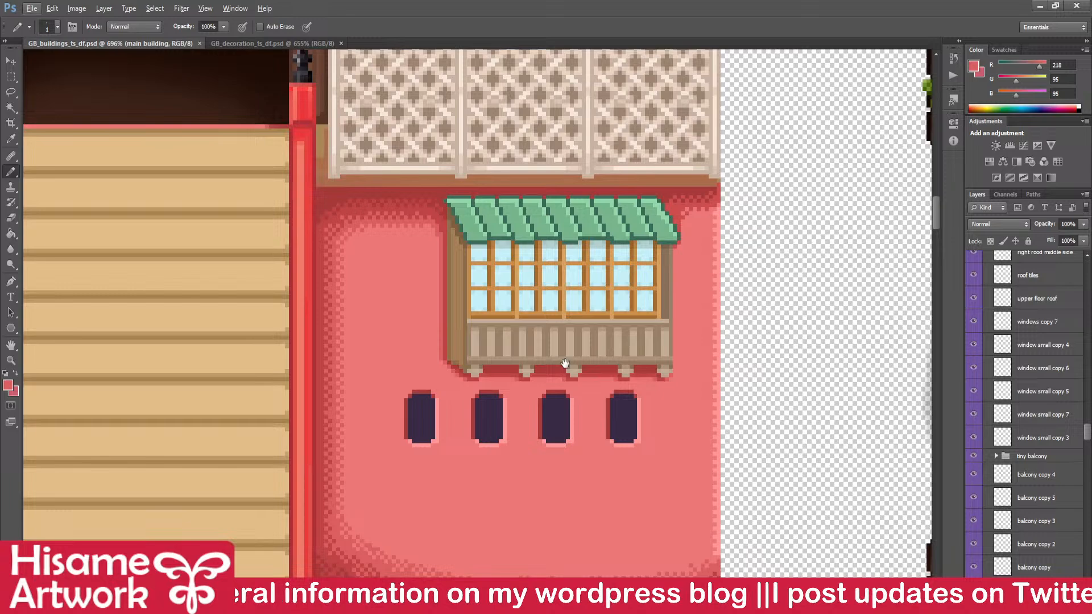
scroll(460, 234, "up", 5)
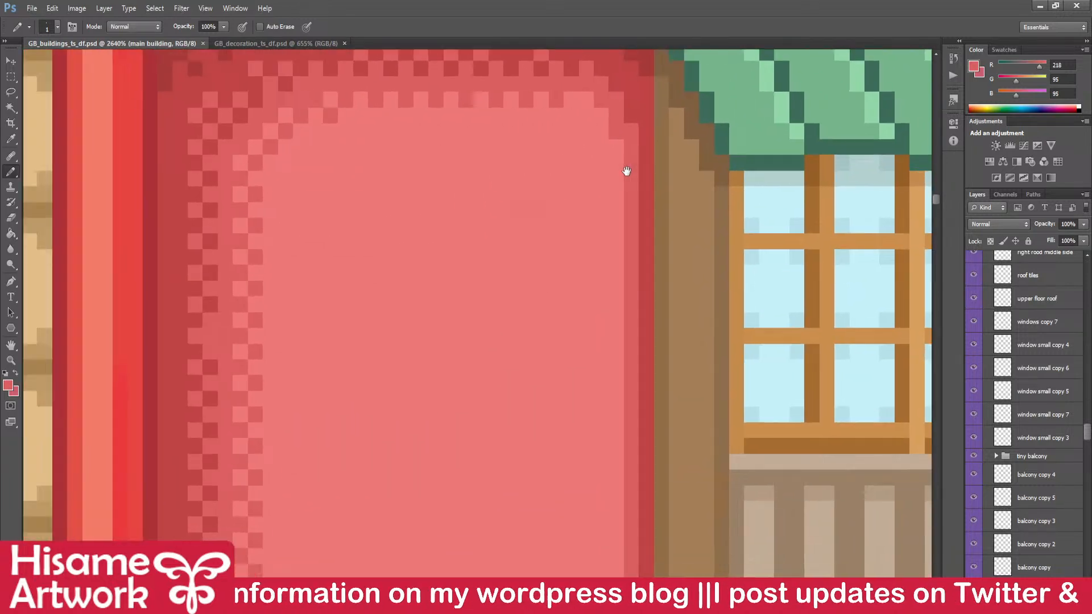
left_click(600, 103)
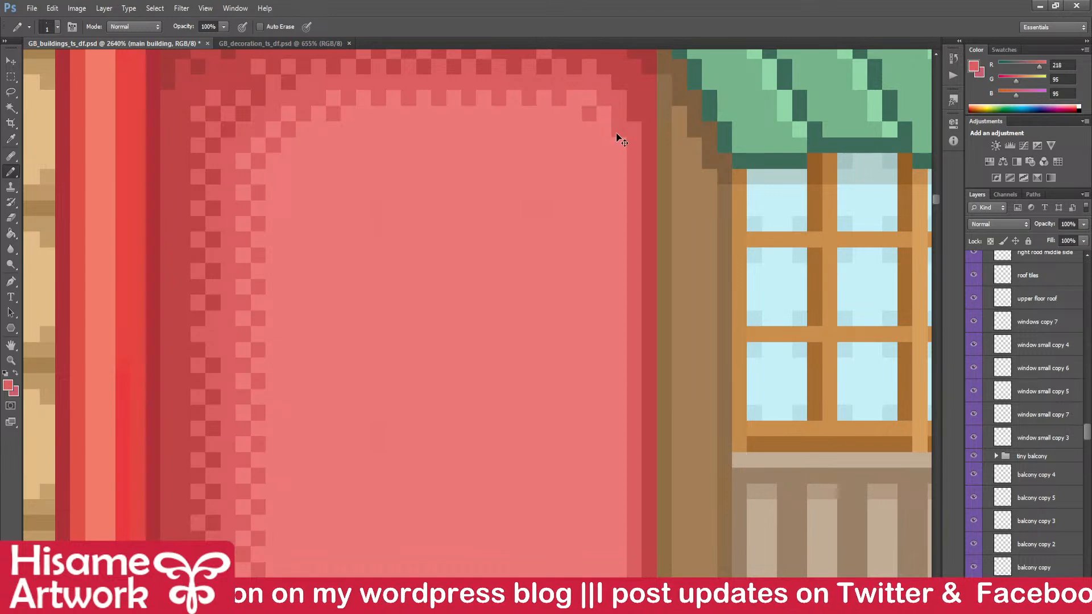
left_click(604, 145)
left_click(618, 161)
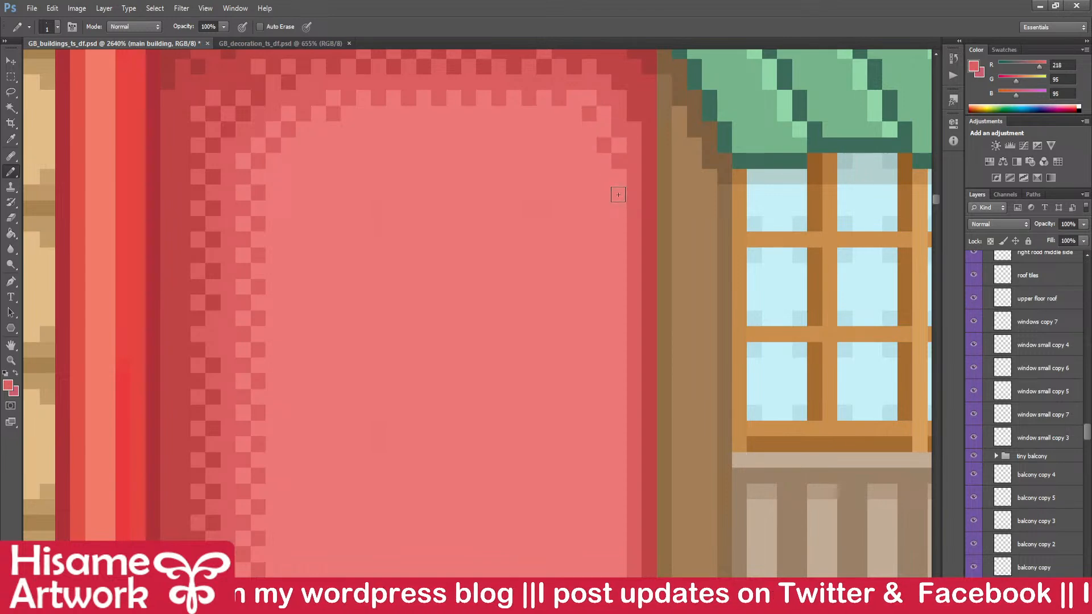
key("ctrl+s")
- Dither the outer edge of the shadow down the balcony's left side with alternating mid-red (218, 95, 95) pixels
left_click(538, 111)
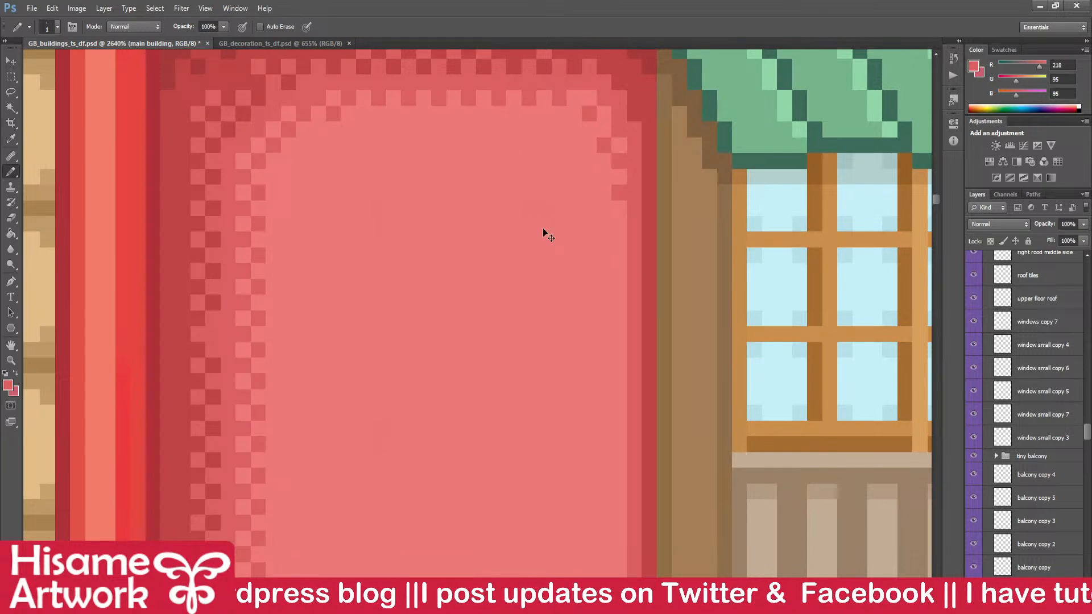
left_click(619, 225)
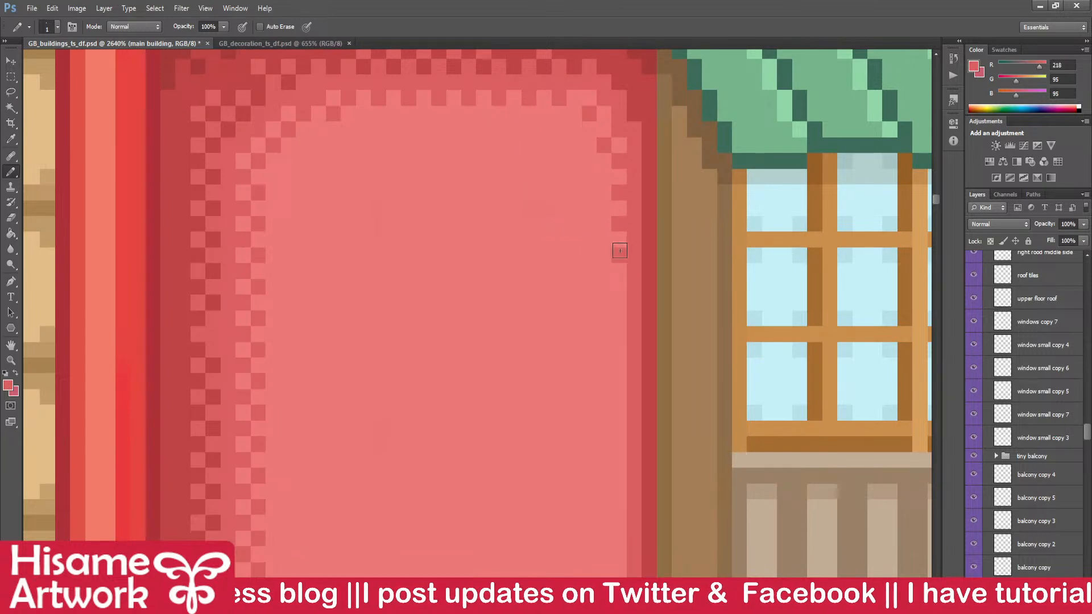
left_click(619, 286)
left_click_drag(611, 404, 496, 227)
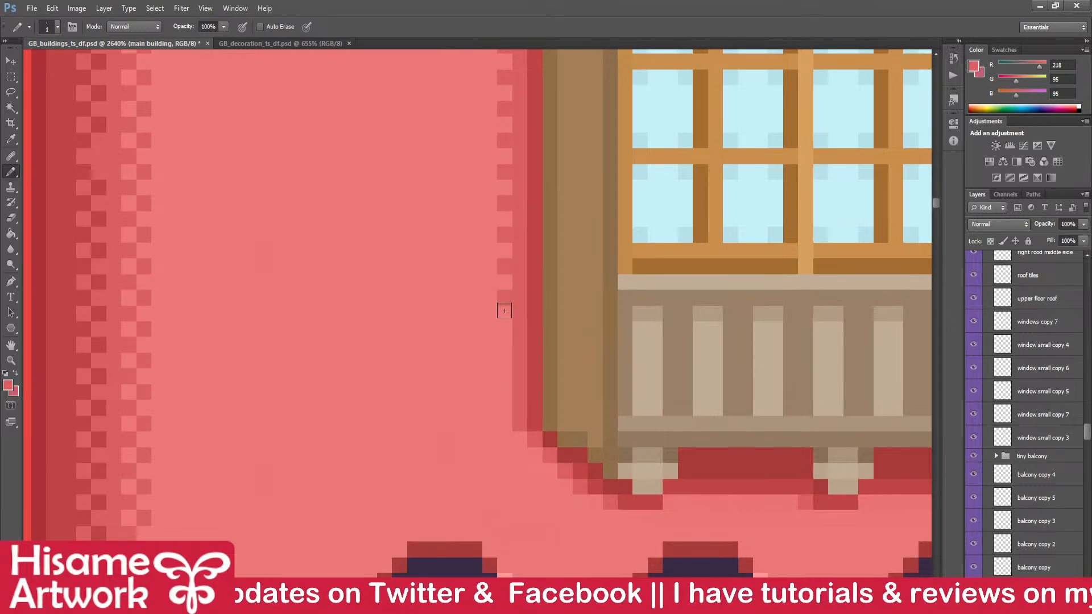
mouse_move(502, 361)
left_mouse_down()
mouse_move(503, 420)
mouse_move(504, 394)
left_mouse_up()
key("ctrl+z")
left_click(504, 392)
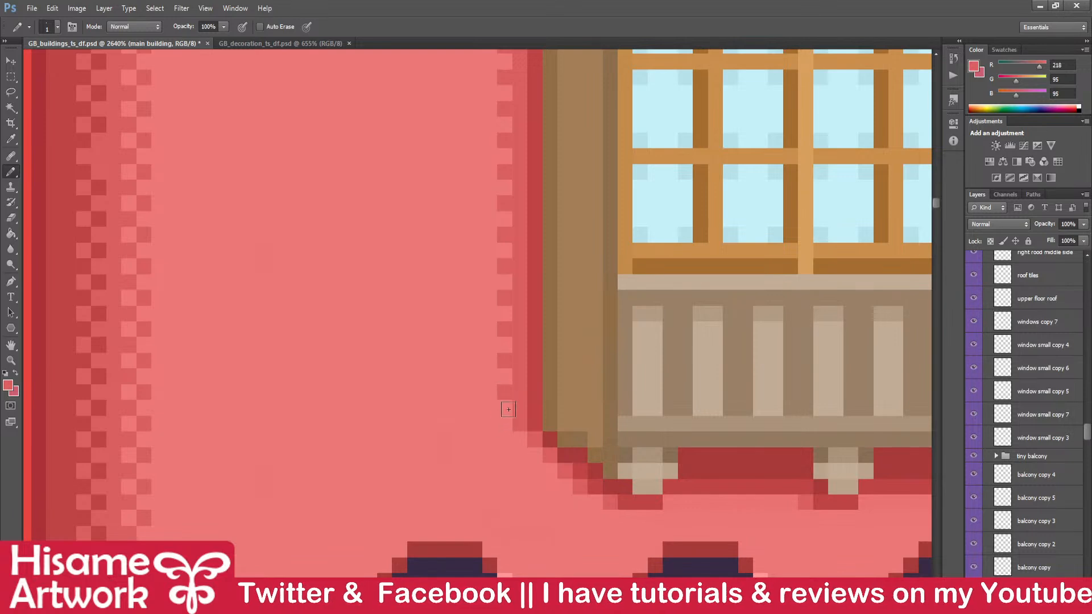
- Place diagonal mid-red (218, 95, 95) dither pixels around the shadow's lower-left corner below the balcony's side wall
left_click(517, 453)
left_click(503, 440)
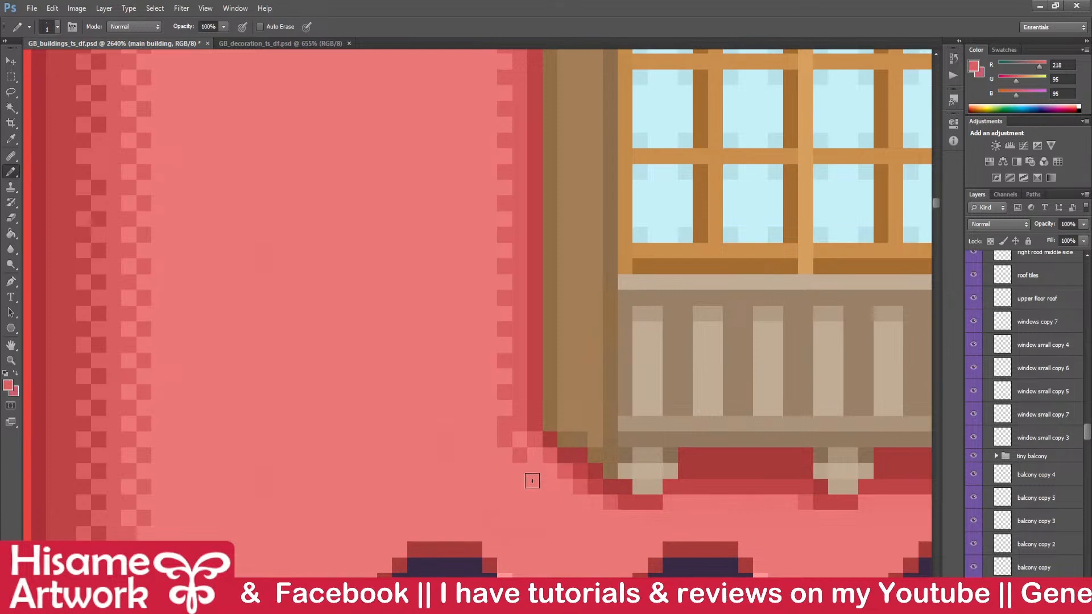
left_click(536, 470)
left_click(550, 486)
left_click(565, 501)
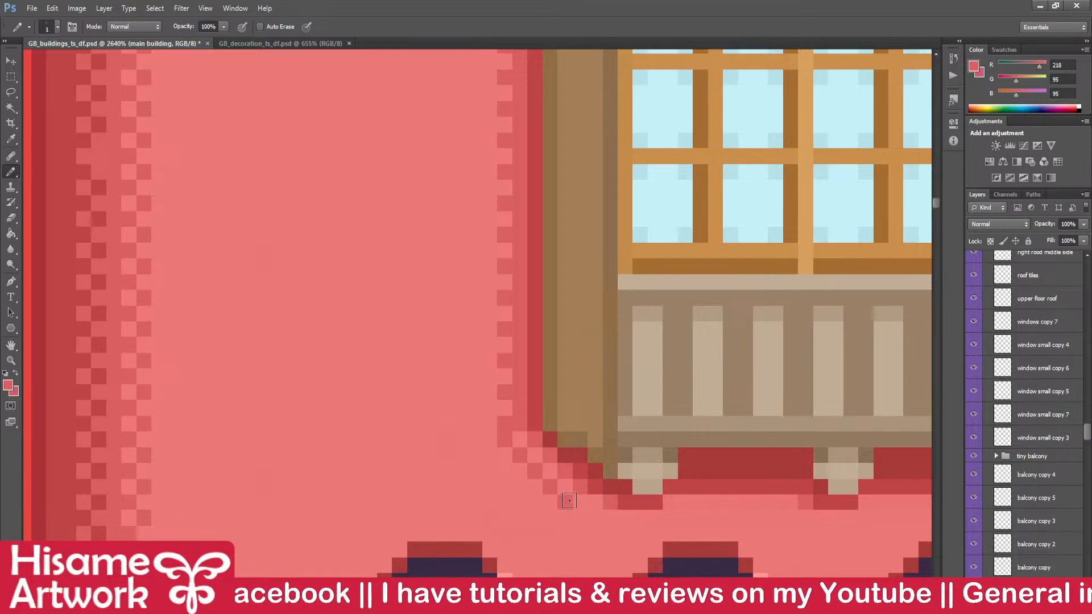
left_click(590, 508)
mouse_move(590, 507)
left_mouse_down()
mouse_move(517, 517)
mouse_move(533, 503)
mouse_move(461, 468)
left_mouse_up()
- Dither the shadow's bottom edge between the balcony brackets with single mid-red (218, 95, 95) pixels and save the file
left_click(490, 481)
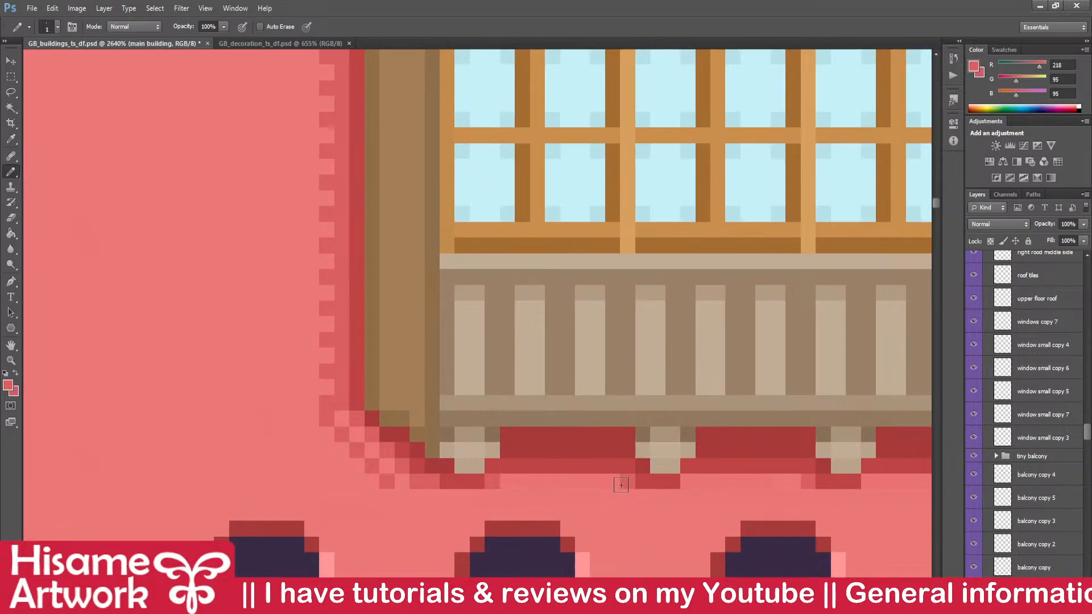
left_click(688, 482)
mouse_move(760, 486)
left_mouse_down()
mouse_move(701, 456)
mouse_move(440, 398)
left_mouse_up()
left_click(546, 392)
left_click(738, 393)
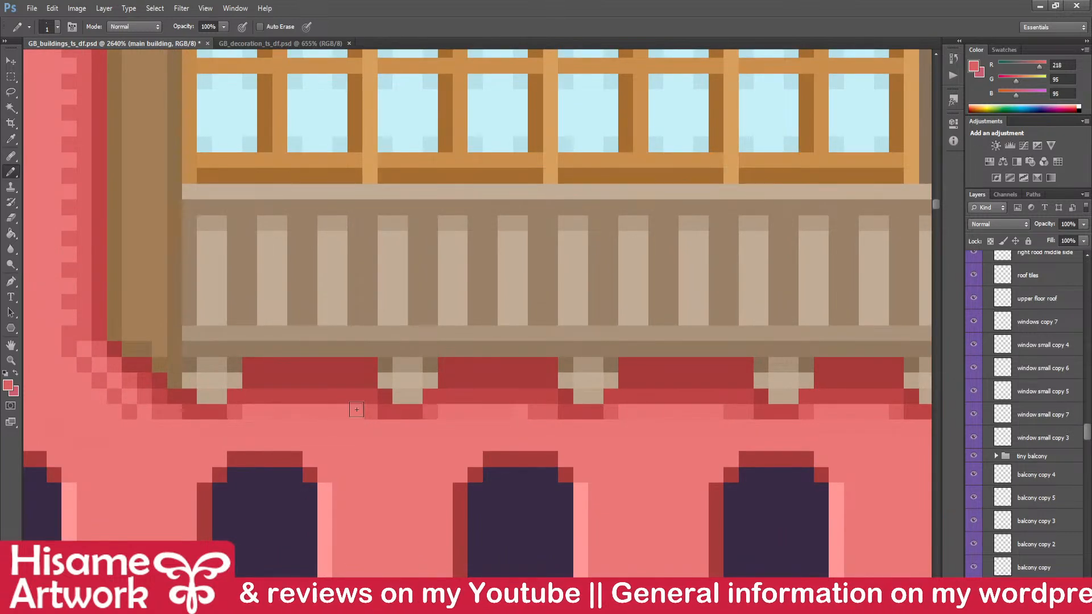
left_click_drag(331, 386, 490, 385)
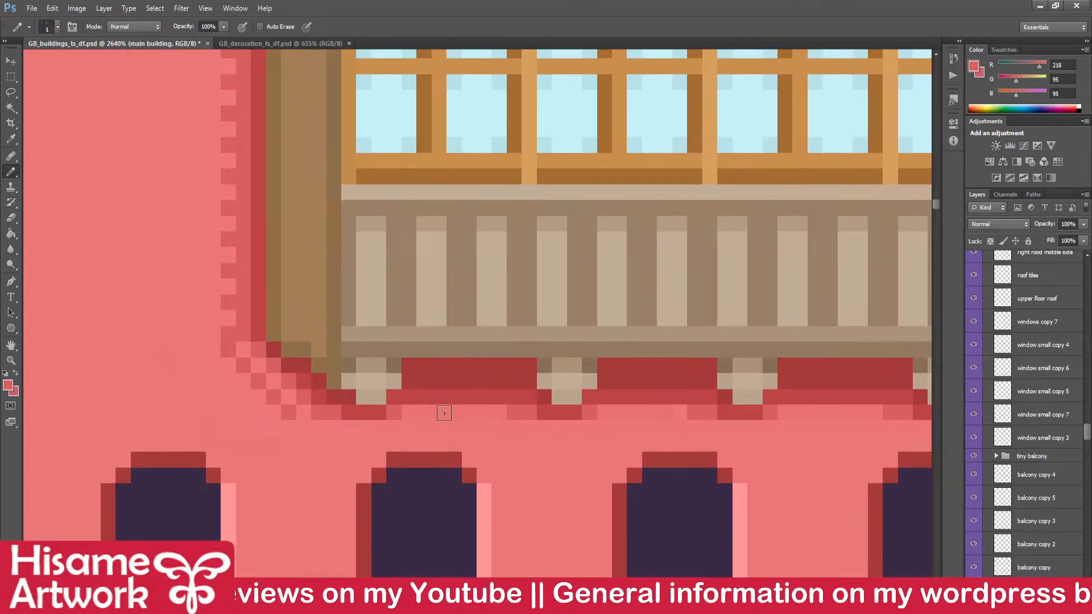
left_click_drag(830, 414, 573, 416)
scroll(613, 386, "down", 3)
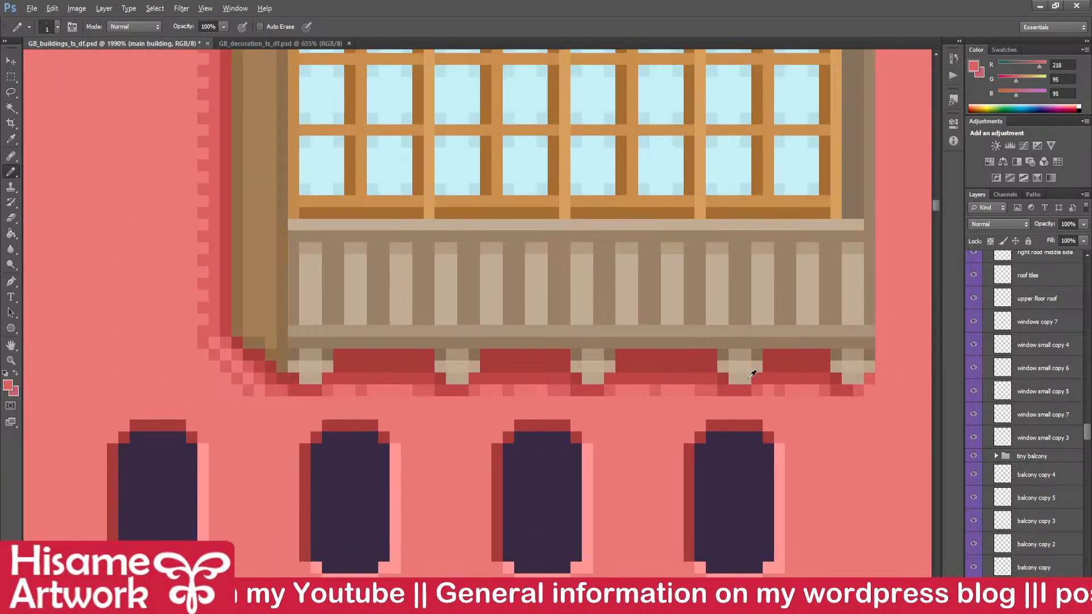
left_click_drag(416, 347, 617, 460)
scroll(591, 515, "up", 2)
scroll(591, 516, "down", 4)
scroll(564, 500, "down", 4)
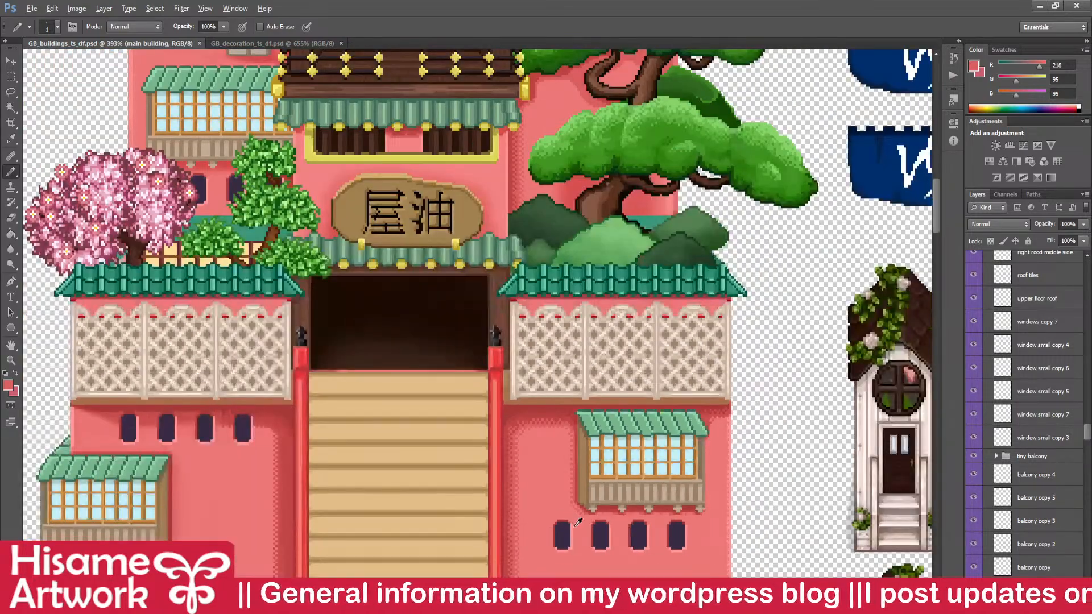
scroll(578, 522, "down", 1)
scroll(580, 518, "up", 8)
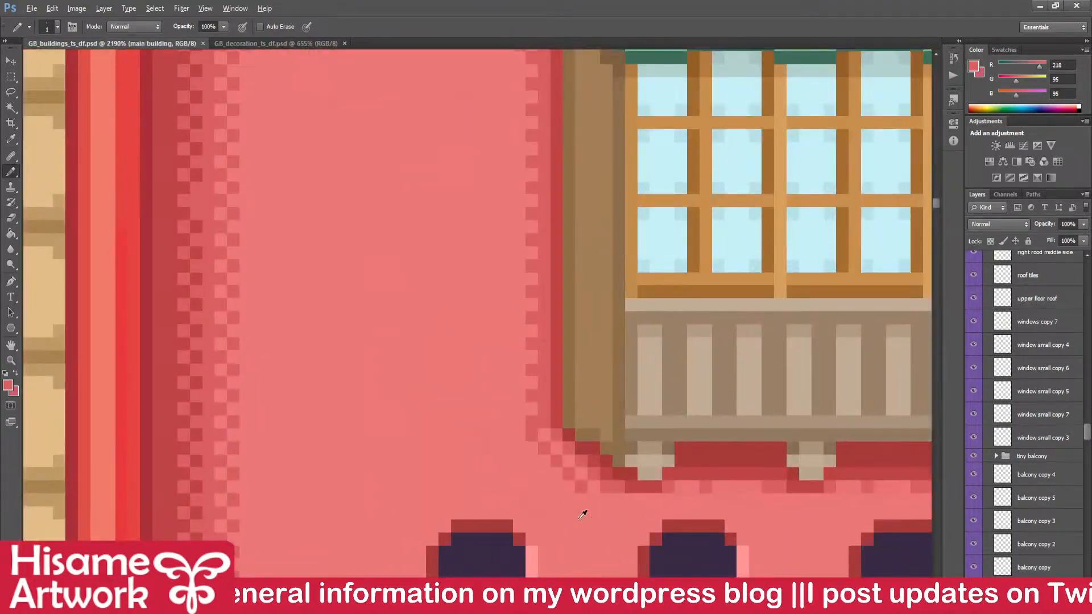
- Touch up the dithered shadow edge at the balcony's lower-left corner with light red (236, 120, 120) and save the file
scroll(585, 511, "up", 2)
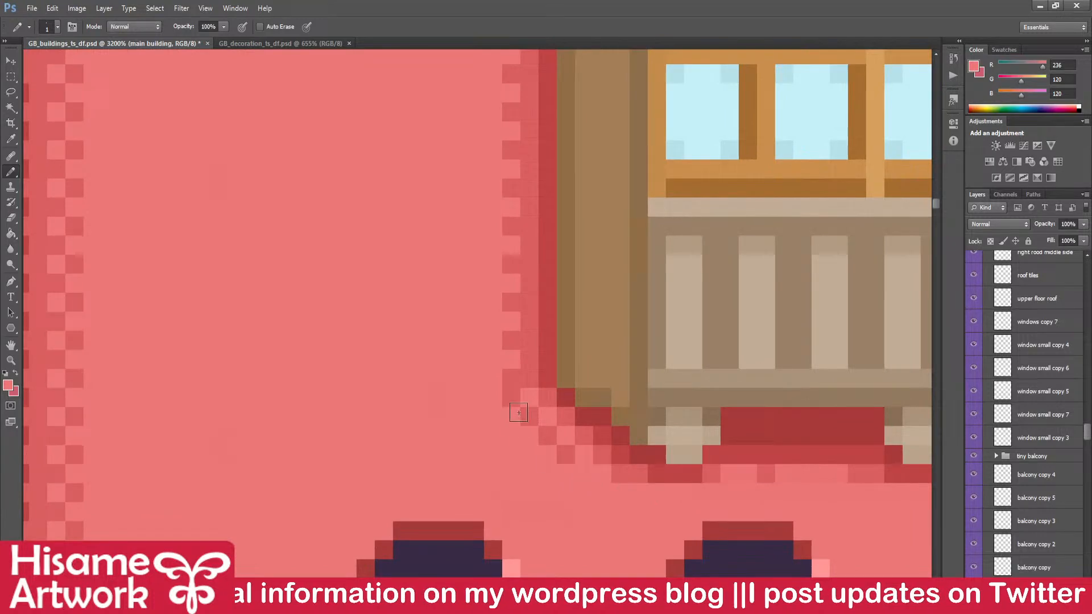
left_click_drag(524, 248, 514, 467)
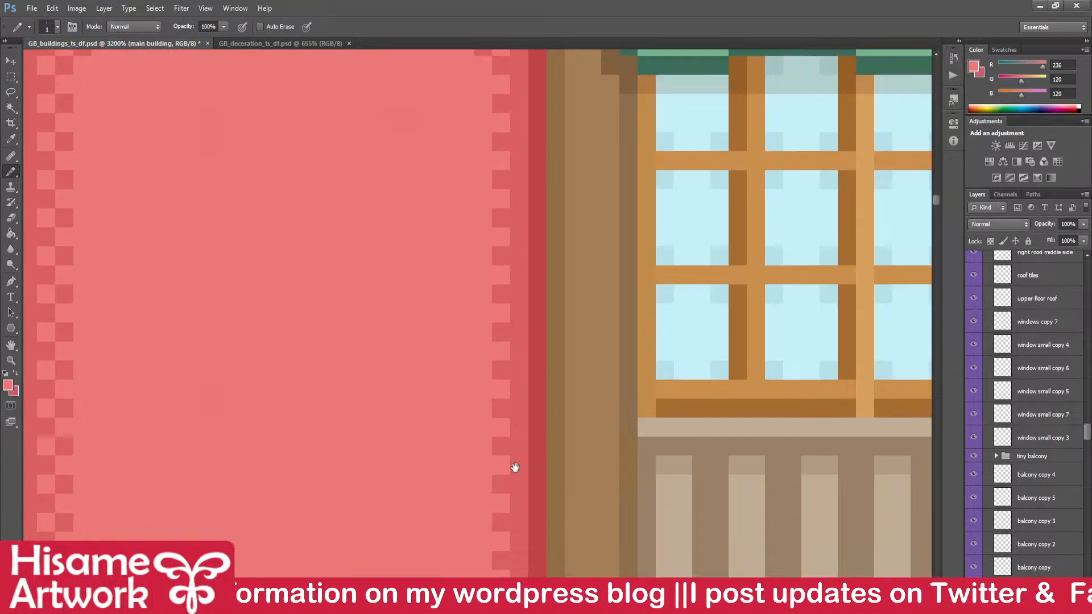
scroll(579, 510, "down", 5)
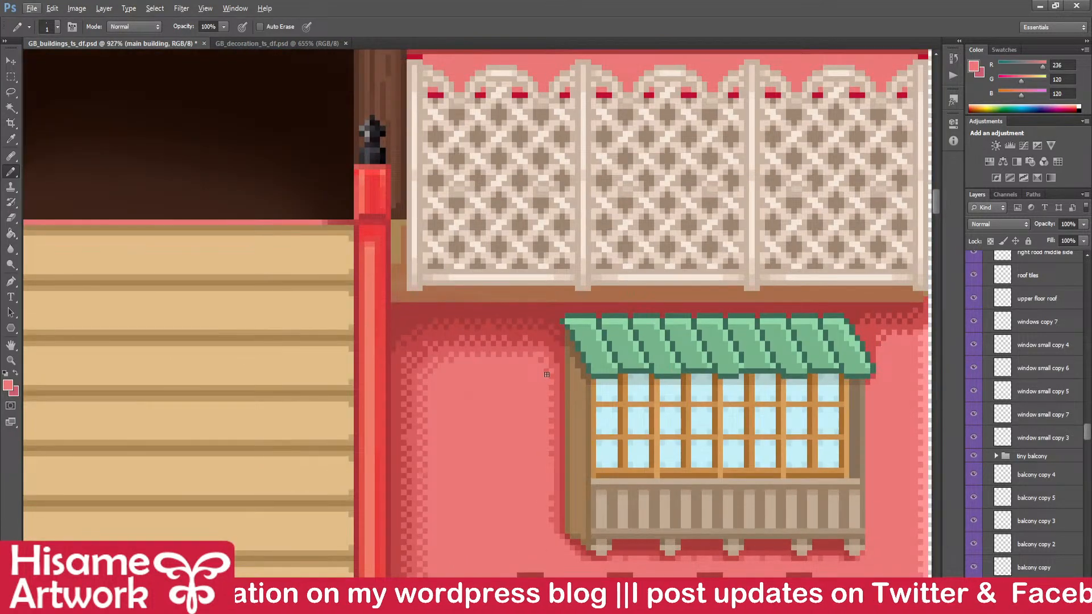
scroll(551, 394, "down", 4)
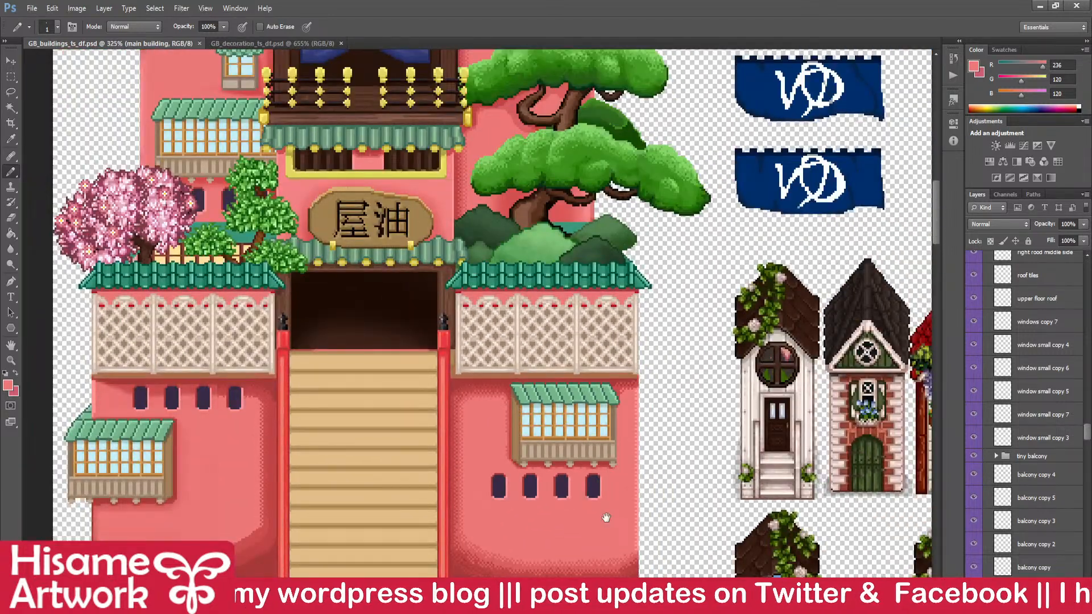
- Draw a thin mid-red (218, 95, 95) shadow line along the balcony's right side, below its roof, and save the file
left_click_drag(606, 518, 641, 462)
scroll(680, 346, "up", 6)
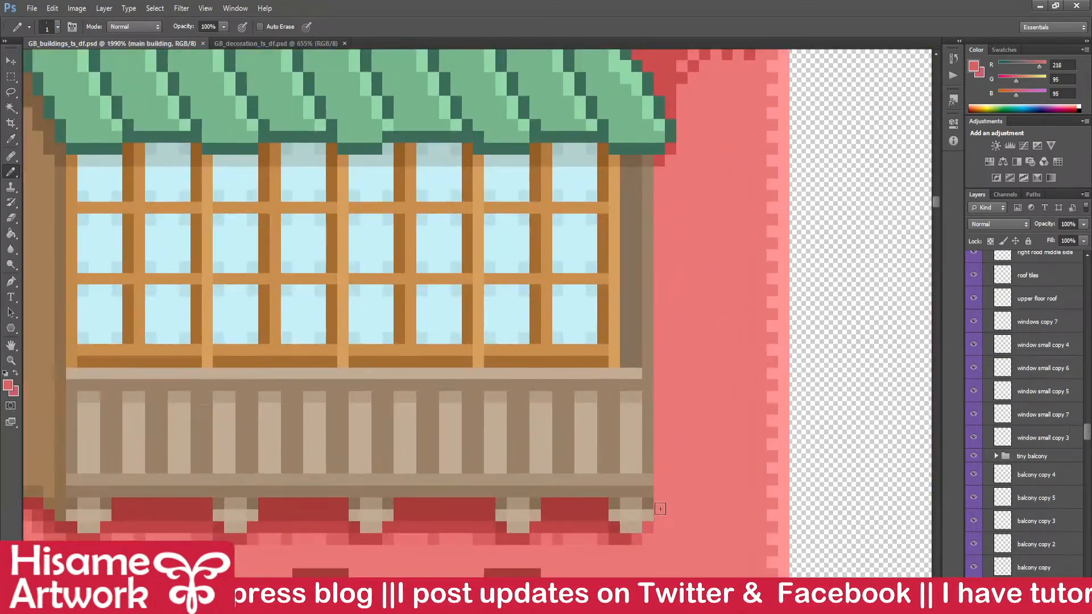
left_click_drag(656, 516, 652, 174)
scroll(634, 212, "down", 6)
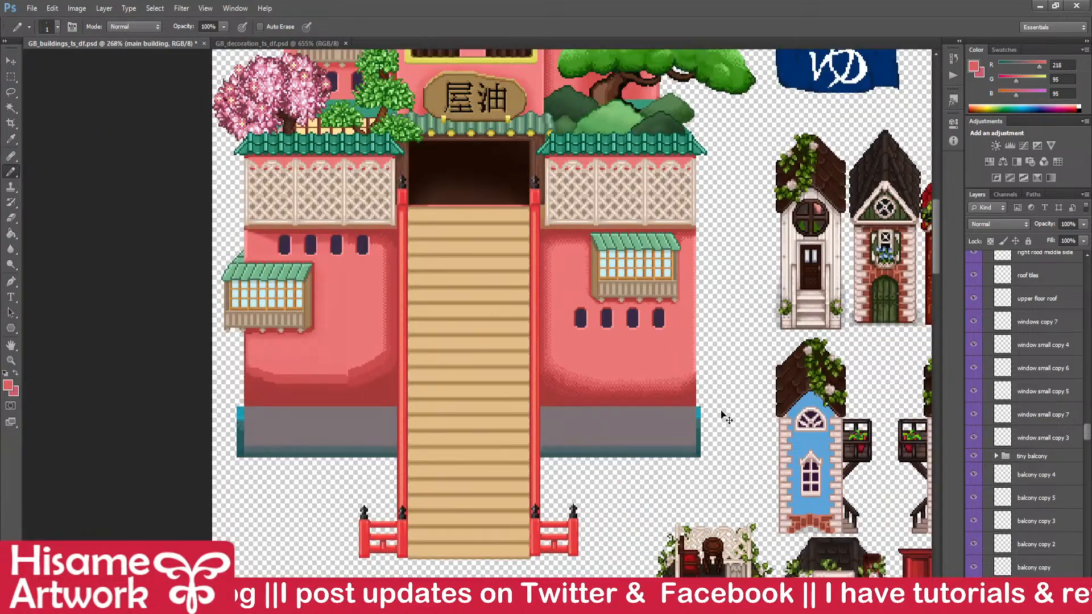
left_click_drag(702, 405, 623, 454)
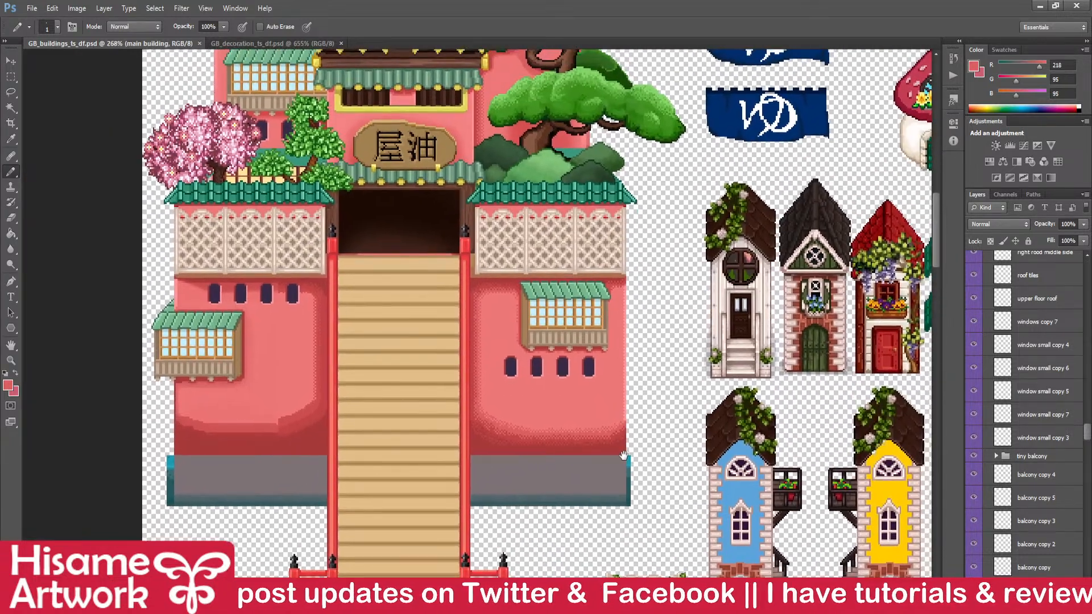
left_click_drag(583, 425, 628, 479)
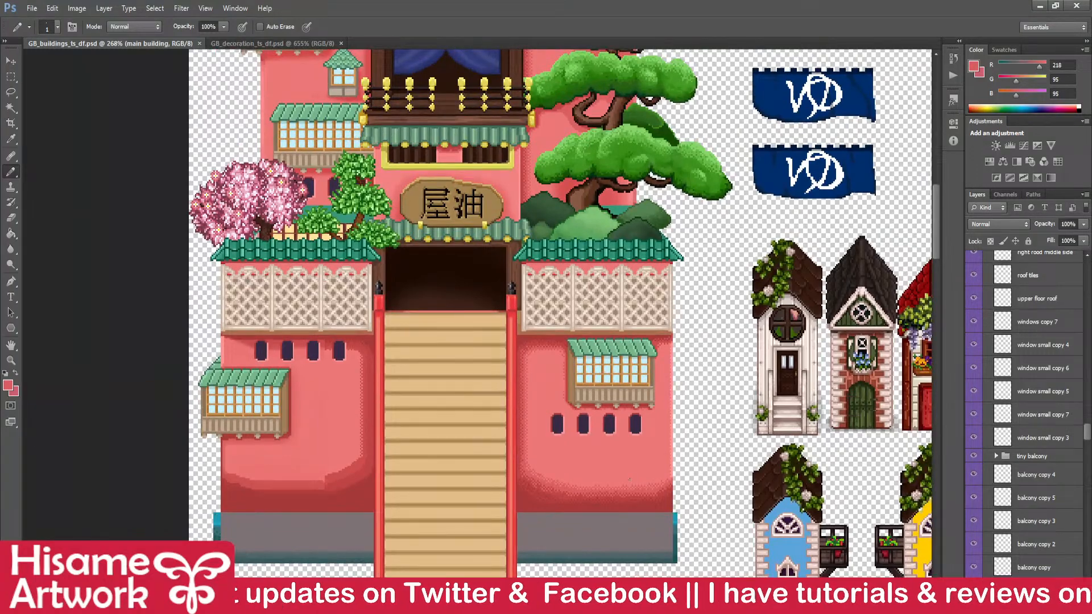
- Move the four small dark windows below the balcony right of the stairs slightly lower on the wall and save the file
scroll(629, 479, "up", 2)
scroll(628, 452, "up", 4)
left_click(13, 62)
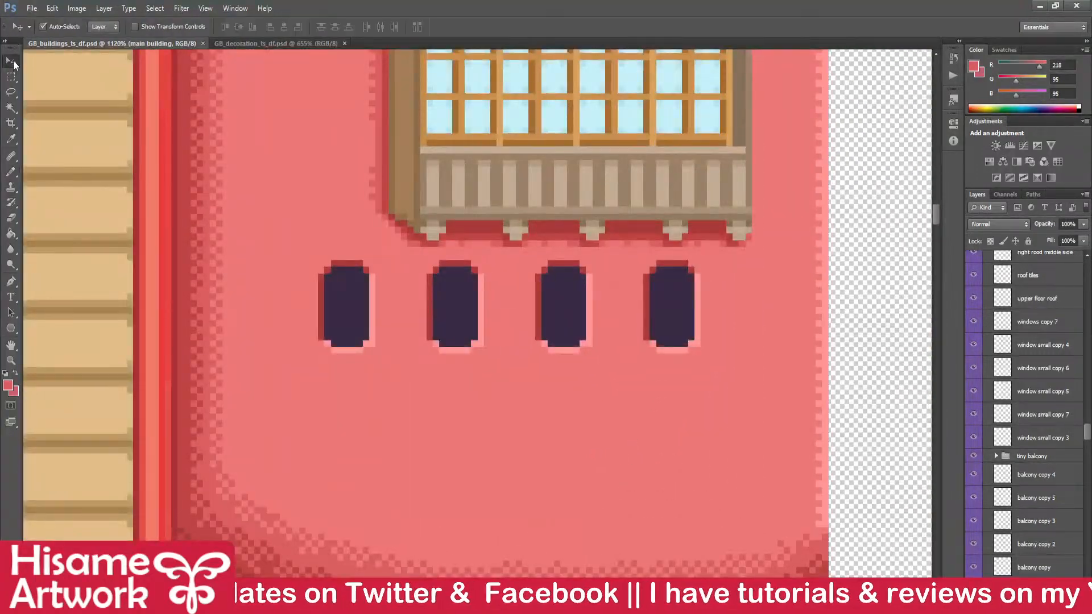
scroll(725, 413, "down", 5)
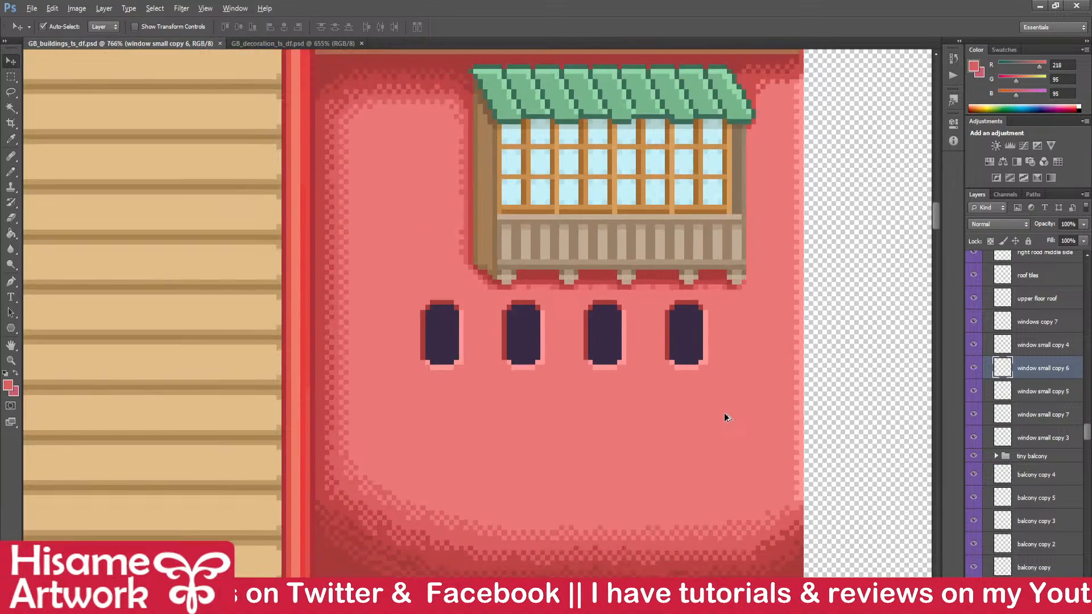
key("ctrl+t")
key("Return")
key("Down")
key("Down")
key("Down")
key("Down")
key("Down")
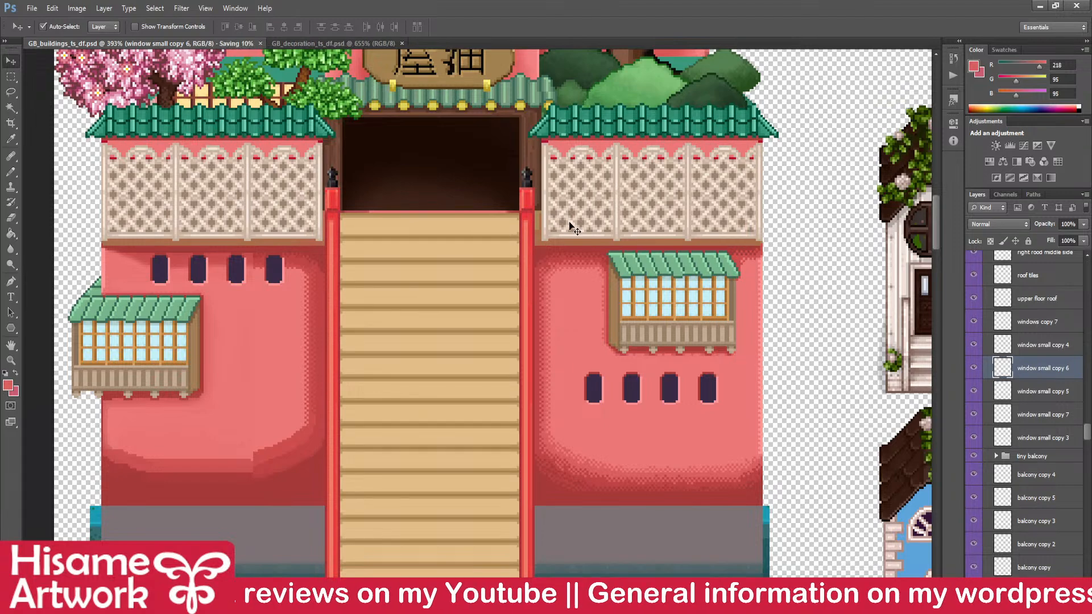
- Examine the shaded walls on both sides of the stairs against the whole bathhouse
key("alt+Tab")
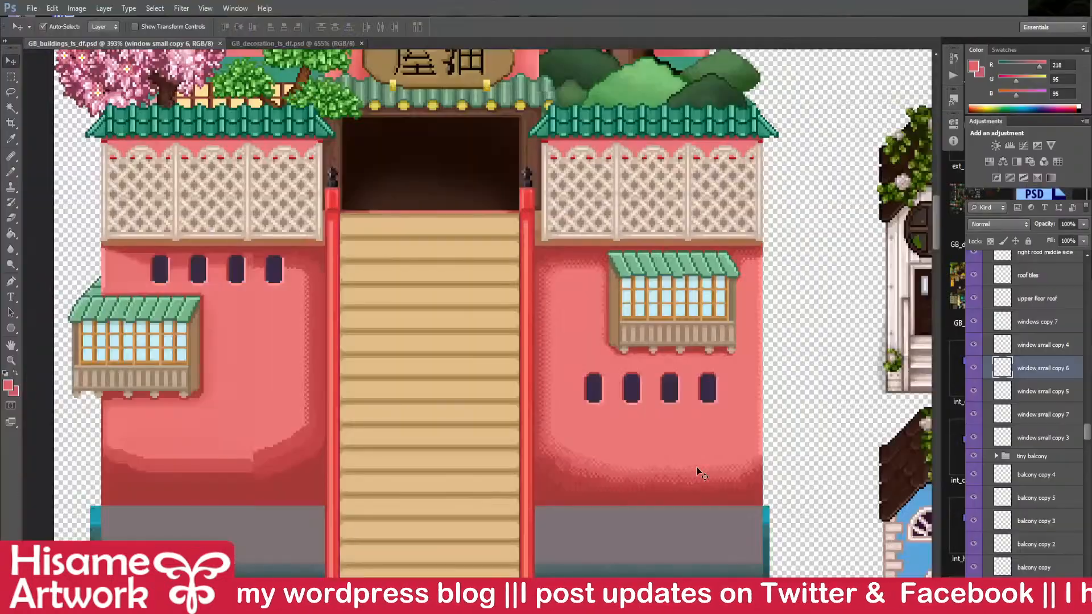
left_click(596, 534)
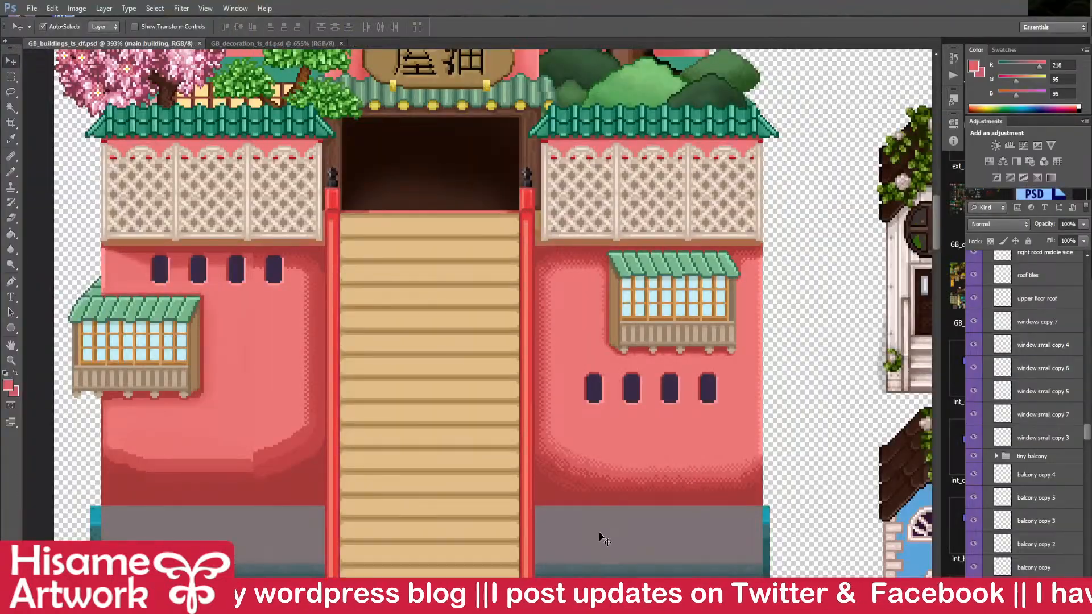
scroll(700, 517, "down", 5)
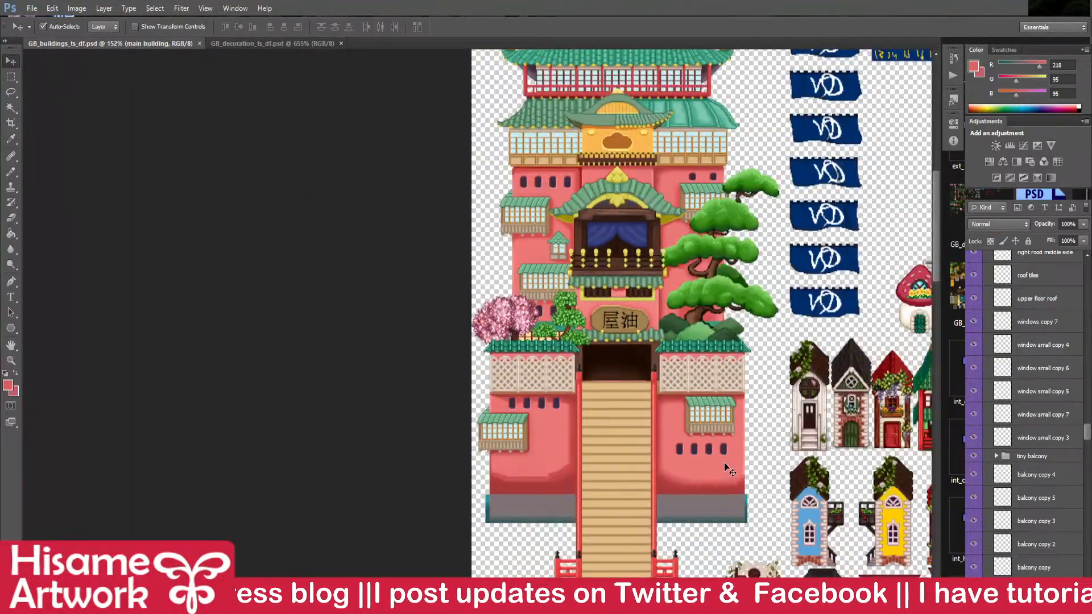
scroll(717, 480, "up", 4)
scroll(721, 472, "up", 1)
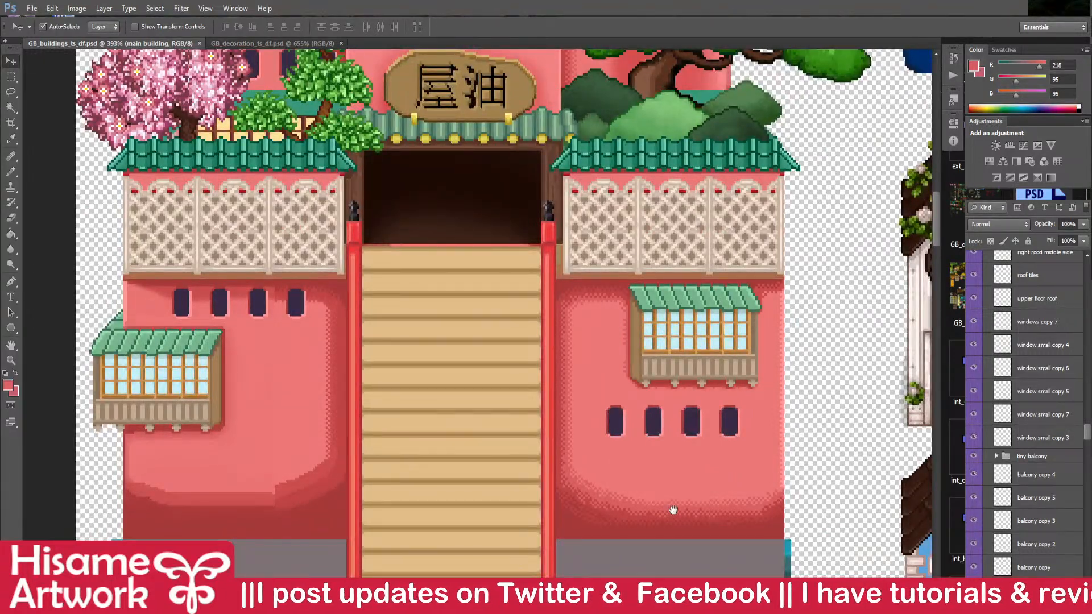
left_click_drag(670, 507, 724, 497)
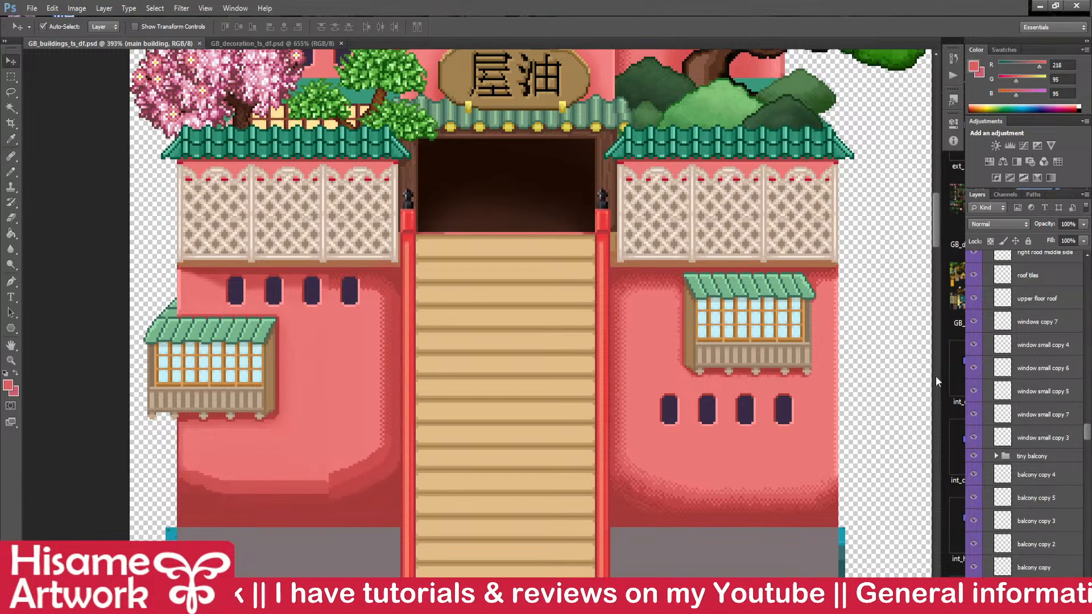
mouse_move(969, 403)
left_mouse_down()
mouse_move(923, 398)
mouse_move(962, 397)
left_mouse_up()
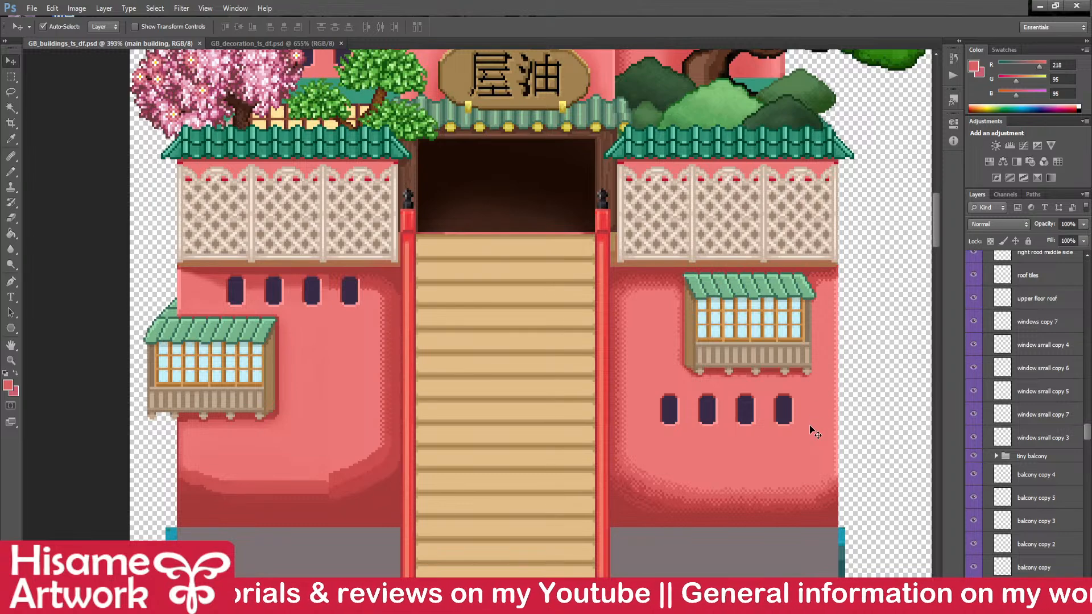
scroll(515, 297, "down", 8)
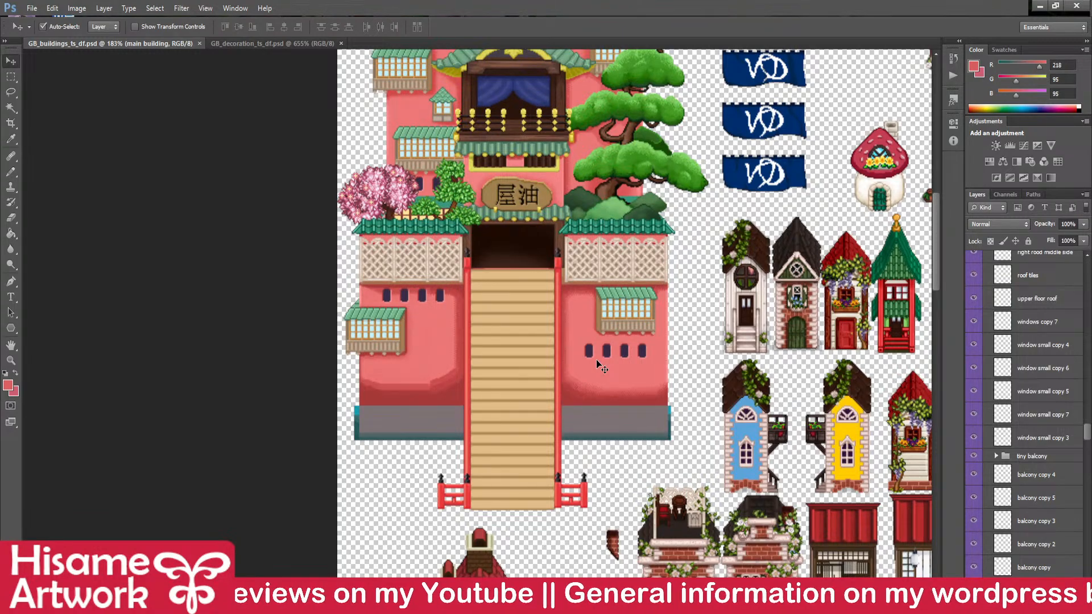
scroll(633, 129, "up", 3)
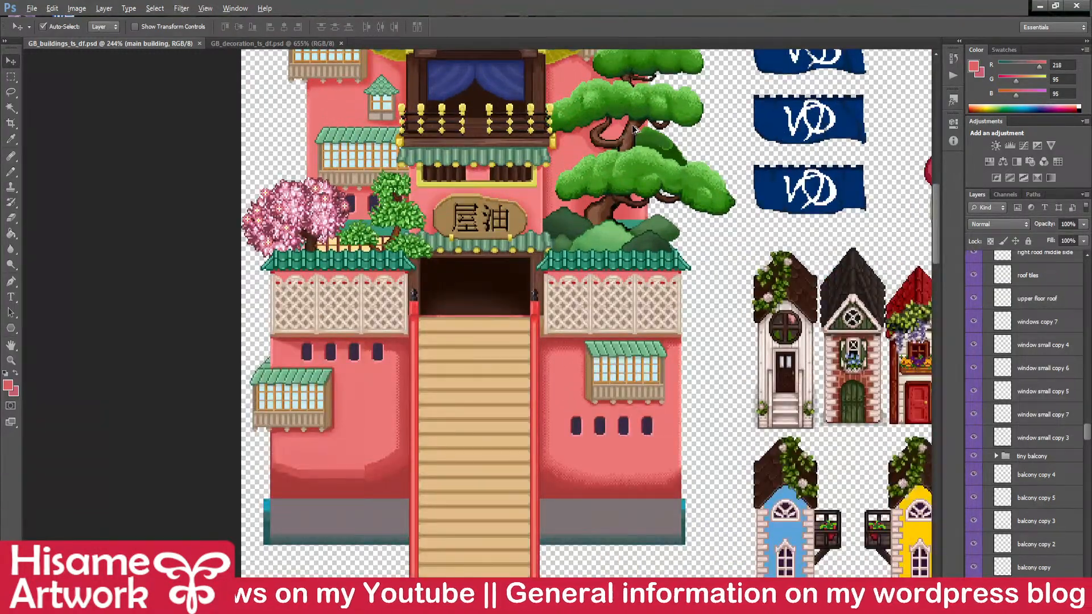
- Pencil dark brown (90, 50, 30) shading along the lower edges of the elder pine's trunk above the bushes and save the file
scroll(633, 129, "up", 4)
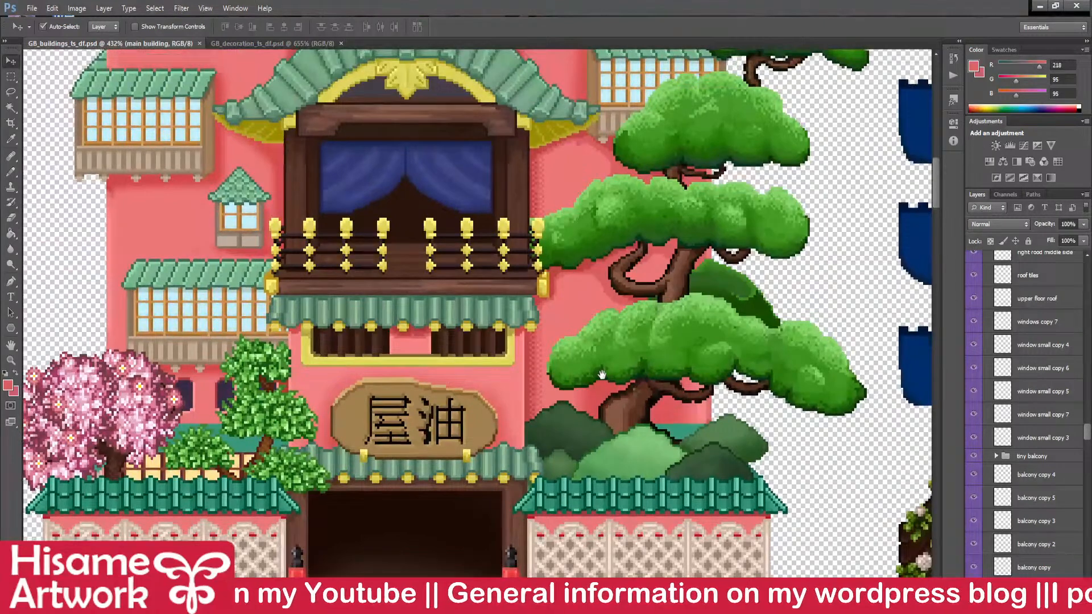
scroll(567, 321, "up", 4)
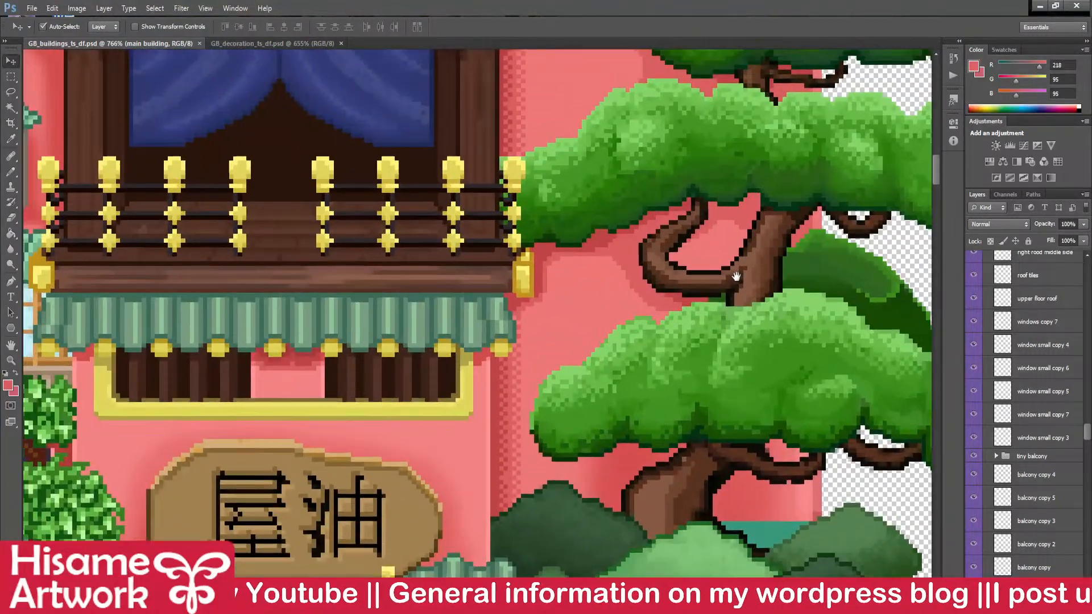
scroll(647, 411, "up", 4)
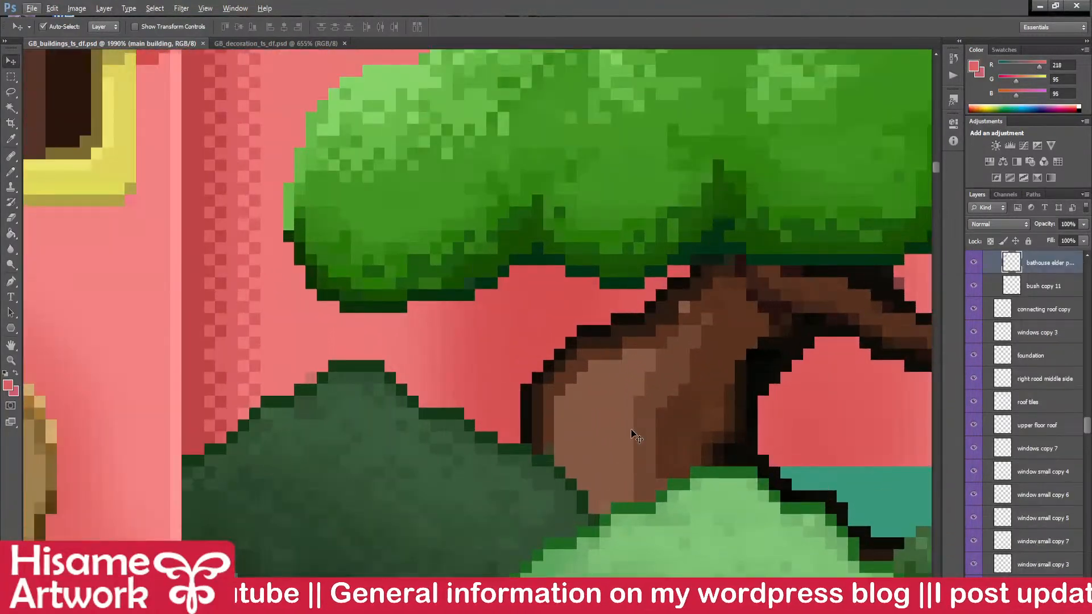
left_click(11, 172)
scroll(569, 390, "up", 2)
left_click(530, 431, "alt")
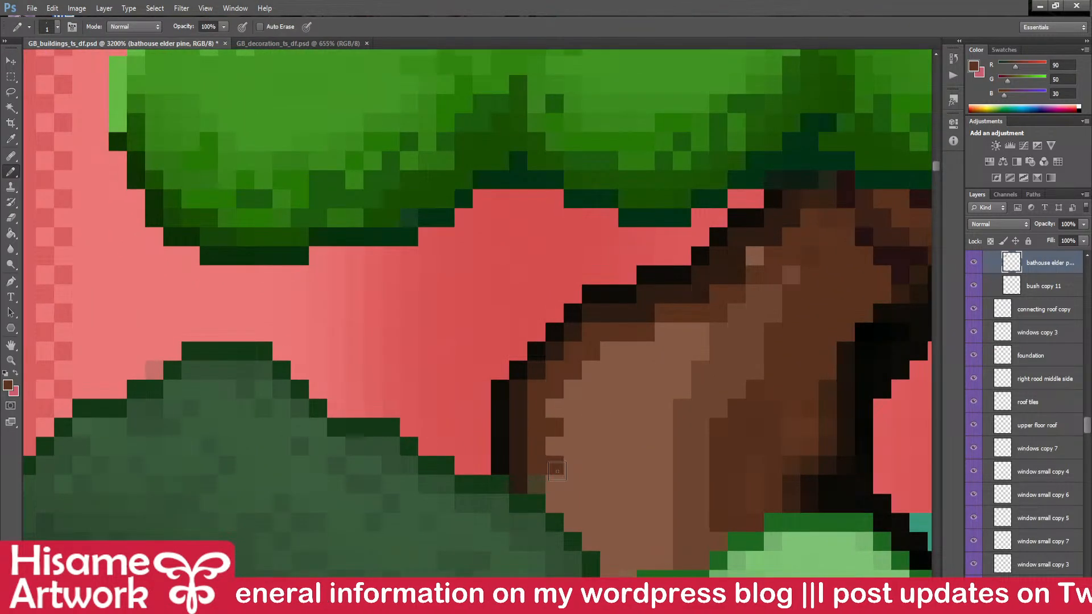
mouse_move(556, 500)
left_mouse_down()
mouse_move(600, 552)
mouse_move(609, 573)
left_mouse_up()
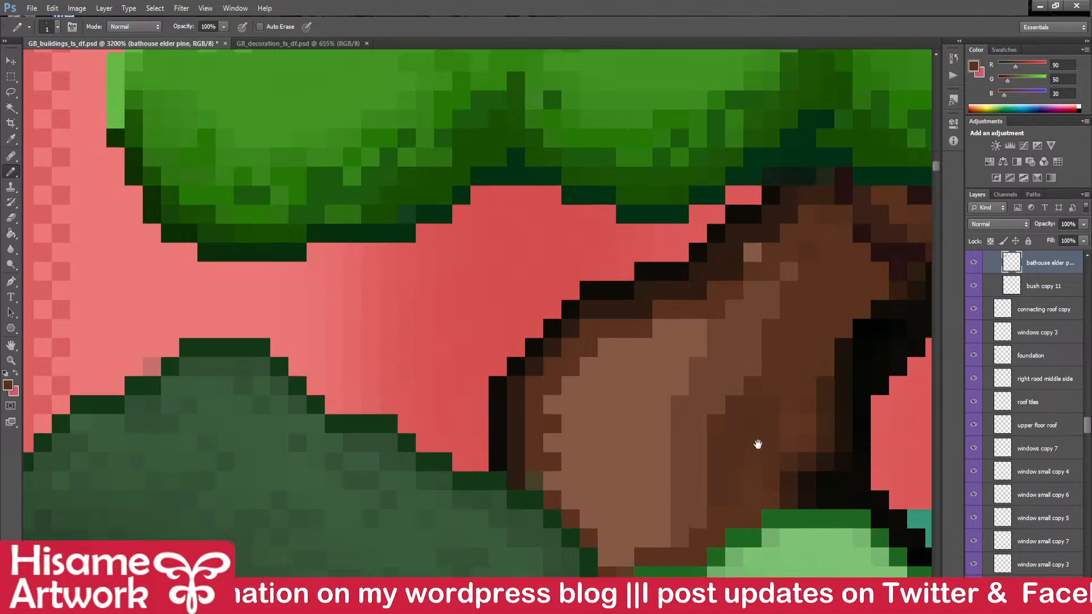
left_click_drag(762, 451, 692, 401)
left_click(11, 61)
key("ctrl+s")
- Clear the stray pixels of the trees layer that overlap the lower-left edge of the pine trunk
left_click(474, 438)
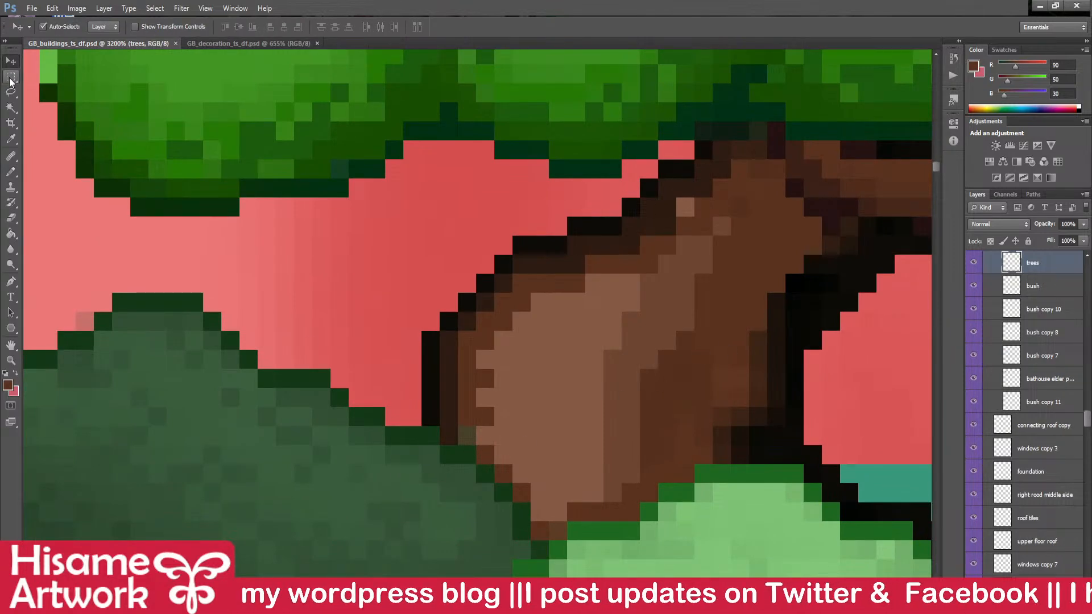
key("m")
left_click_drag(458, 407, 498, 432)
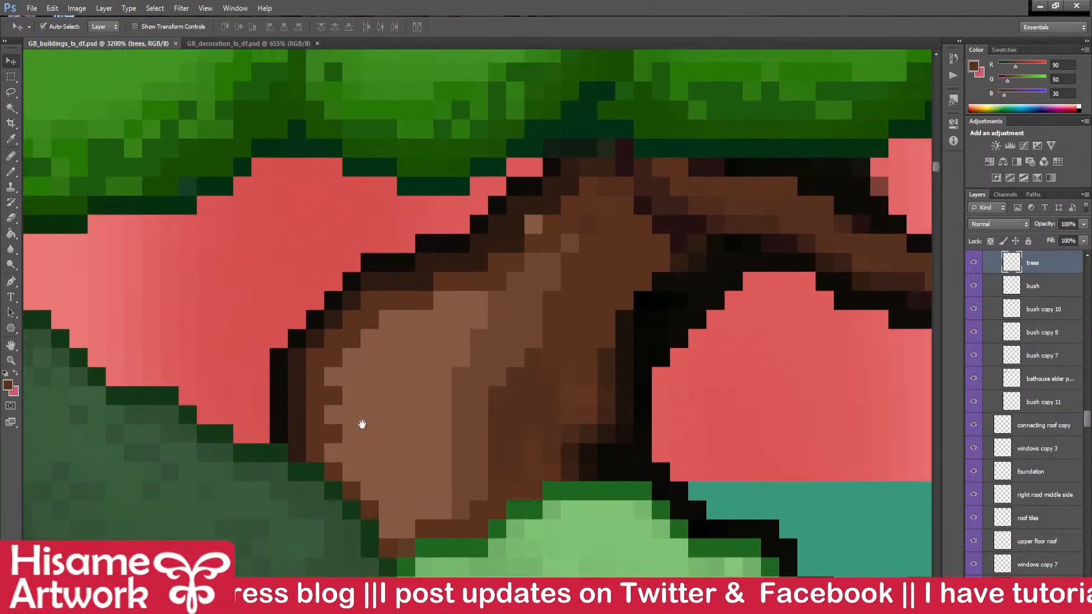
left_click_drag(361, 424, 360, 425)
- Cut a one-pixel-wide, two-pixel-tall strip out of the elder pine layer at the trunk's base between the bushes
left_click(438, 454)
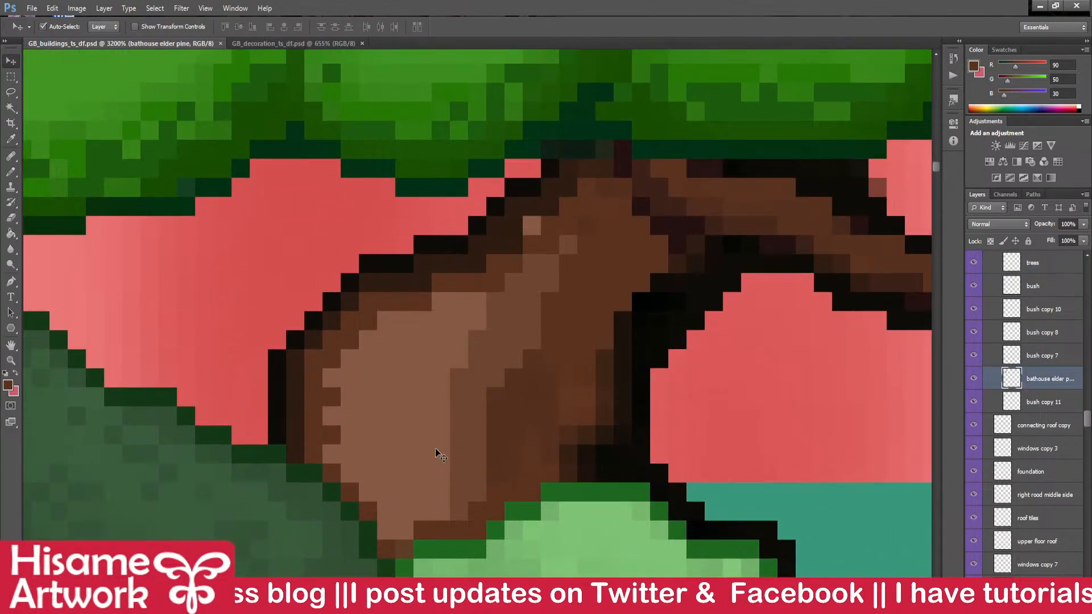
left_click(11, 76)
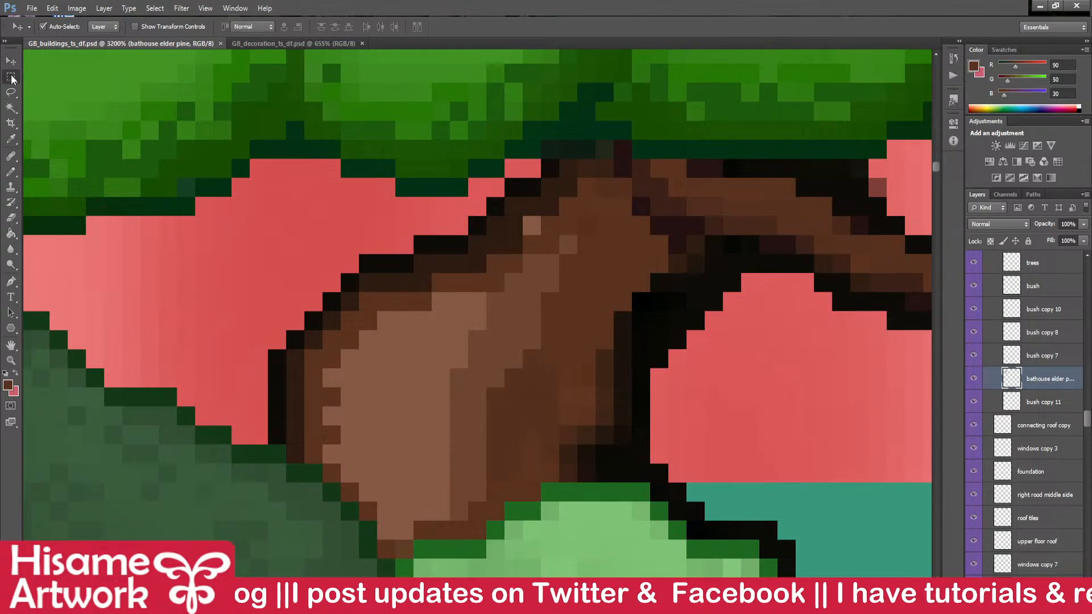
left_click_drag(403, 537, 405, 543)
key("ctrl+x")
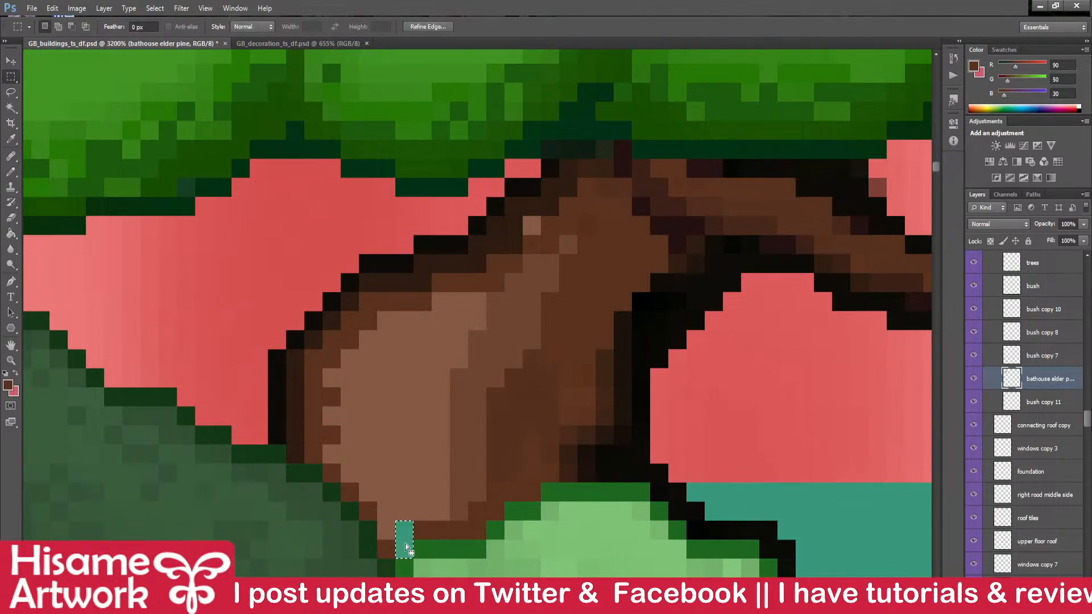
key("ctrl+d")
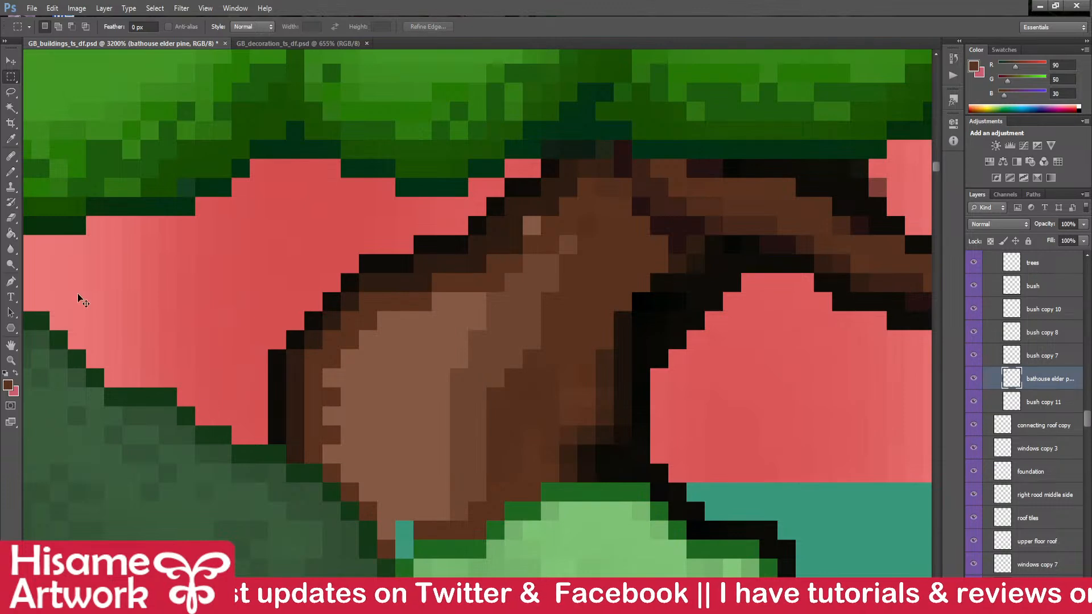
- Repaint the gap at the trunk's base with dark brown (90, 50, 30) and mid-brown (110, 70, 50), then save the file
left_click(8, 174)
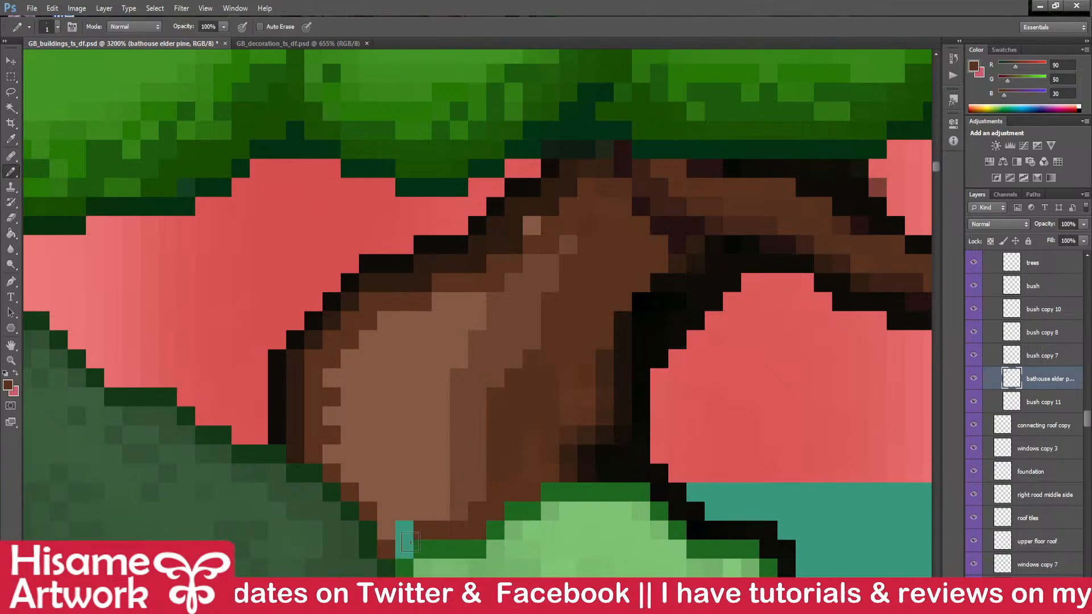
left_click_drag(405, 530, 405, 549)
left_click(467, 497, "alt")
left_click(404, 529)
key("ctrl+s")
- Delete the small patch of trees-layer bush outline covering the pine trunk's base and save the file
left_click_drag(491, 462, 597, 441)
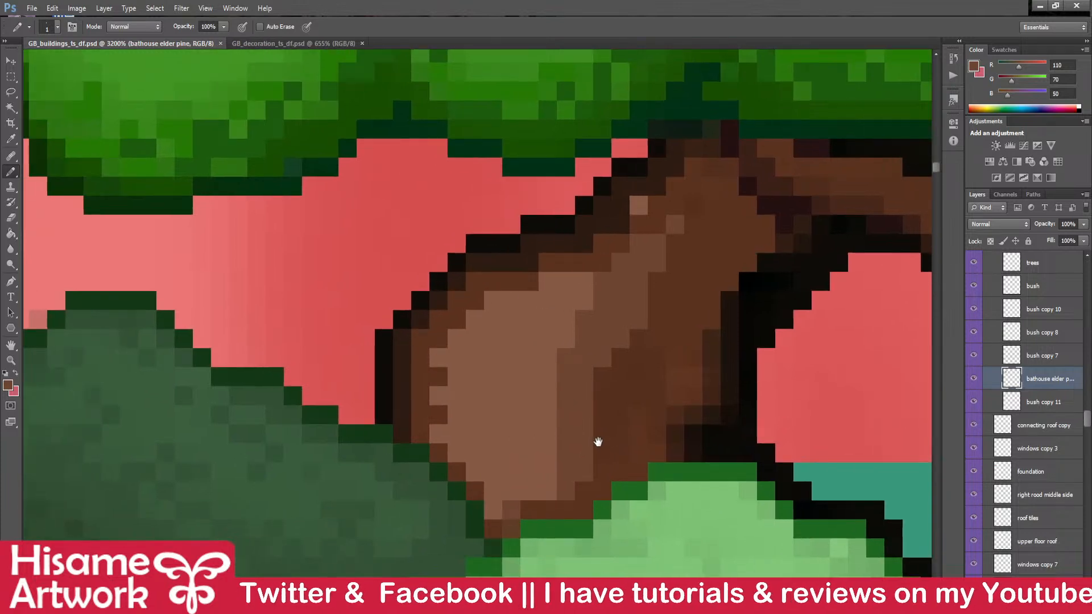
key("v")
left_click(554, 569)
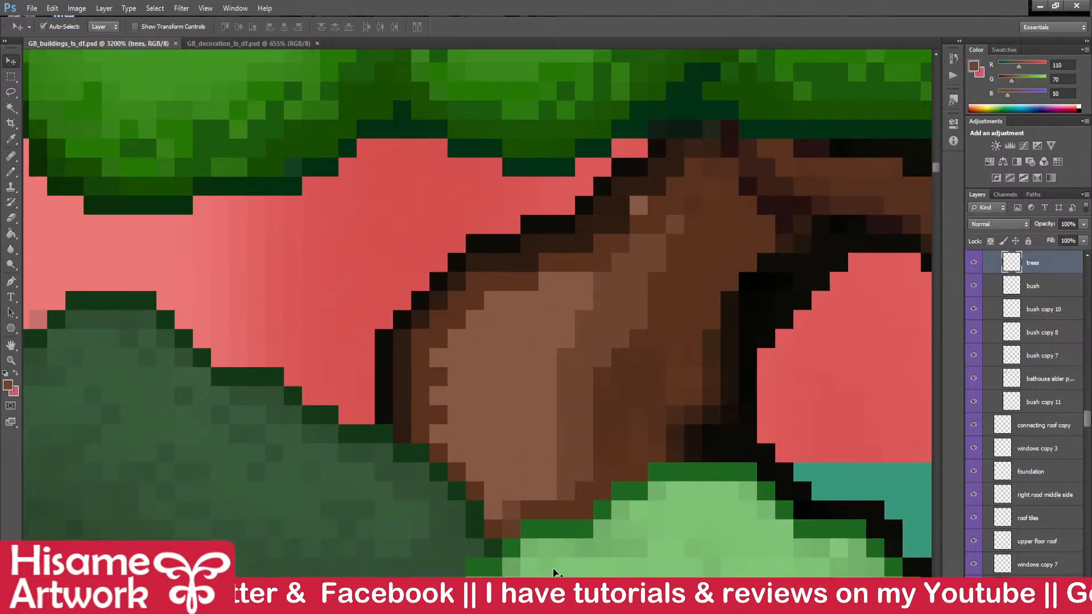
left_click(10, 75)
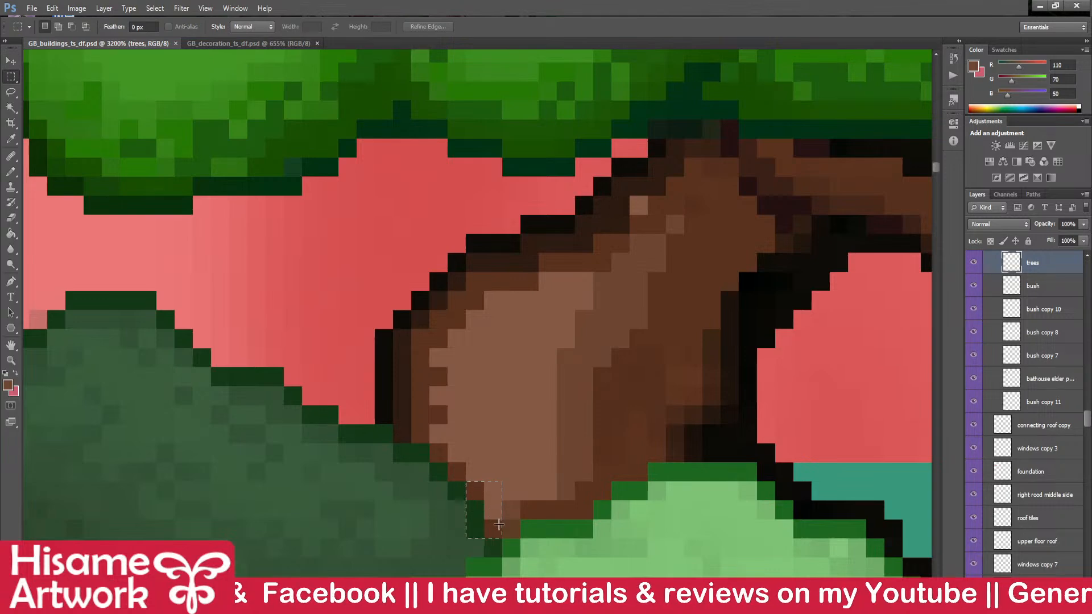
left_click_drag(466, 482, 519, 537)
key("Delete")
key("ctrl+d")
key("ctrl+s")
key("v")
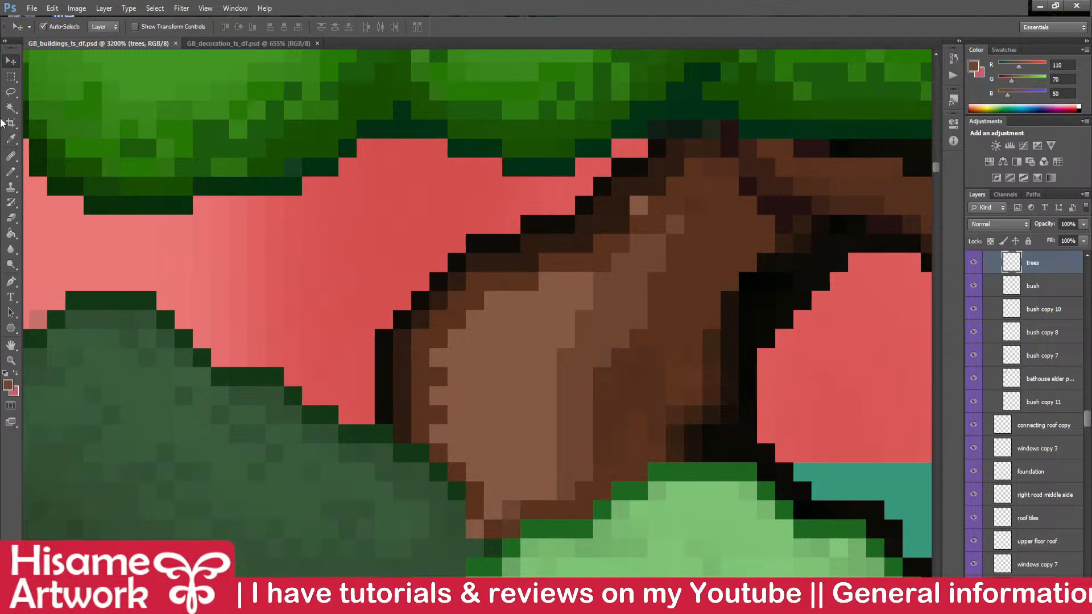
- Paint the bush outline's dark green (20, 56, 23) over the gap pixels at the trunk's lower-left edge on the trees layer, and save
left_click(11, 173)
left_click(457, 491)
left_click(442, 465, "alt")
left_click(457, 492)
left_click(474, 523)
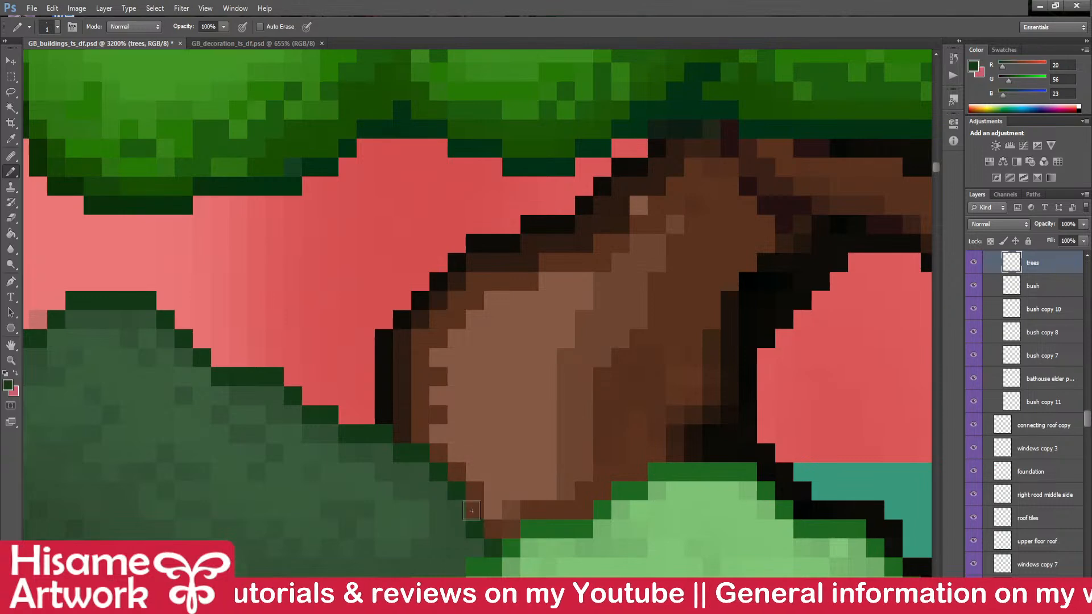
key("ctrl+s")
- Smooth the shading at the trunk's base on the elder pine layer with mid-brown (110, 70, 50) pixels and save the file
left_click(14, 66)
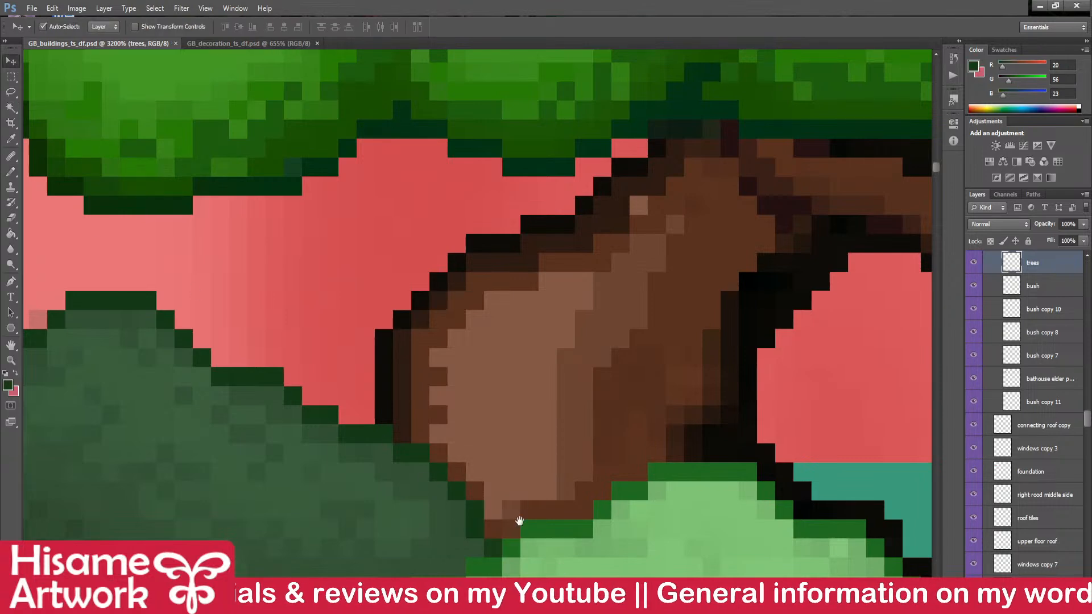
left_click_drag(533, 539, 510, 524)
left_click(492, 500)
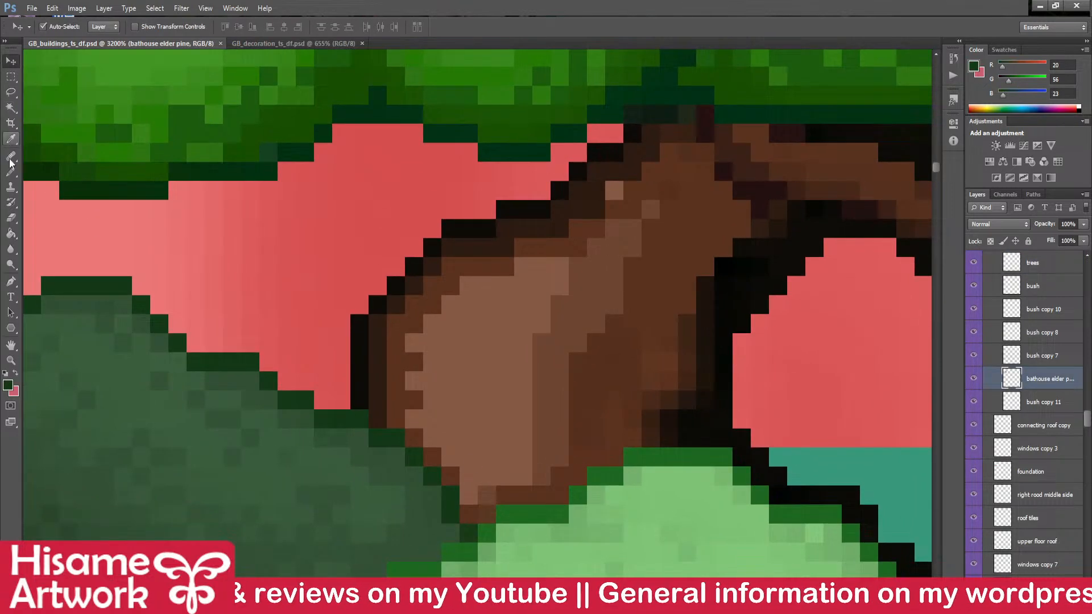
left_click(10, 172)
left_click(551, 447, "alt")
left_click(487, 498)
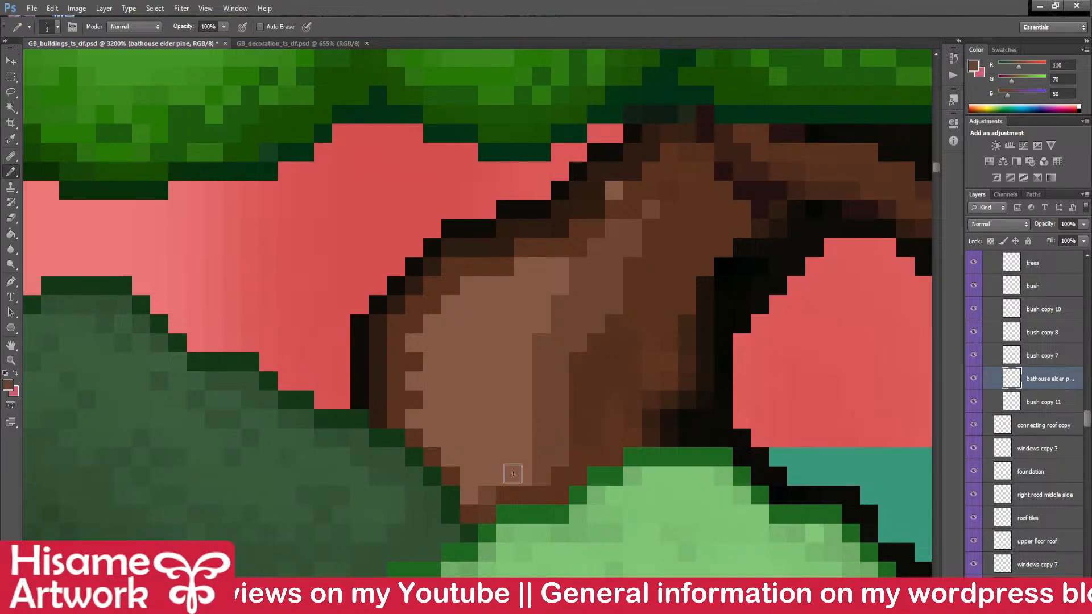
left_click_drag(517, 474, 505, 477)
left_click(513, 492, "alt")
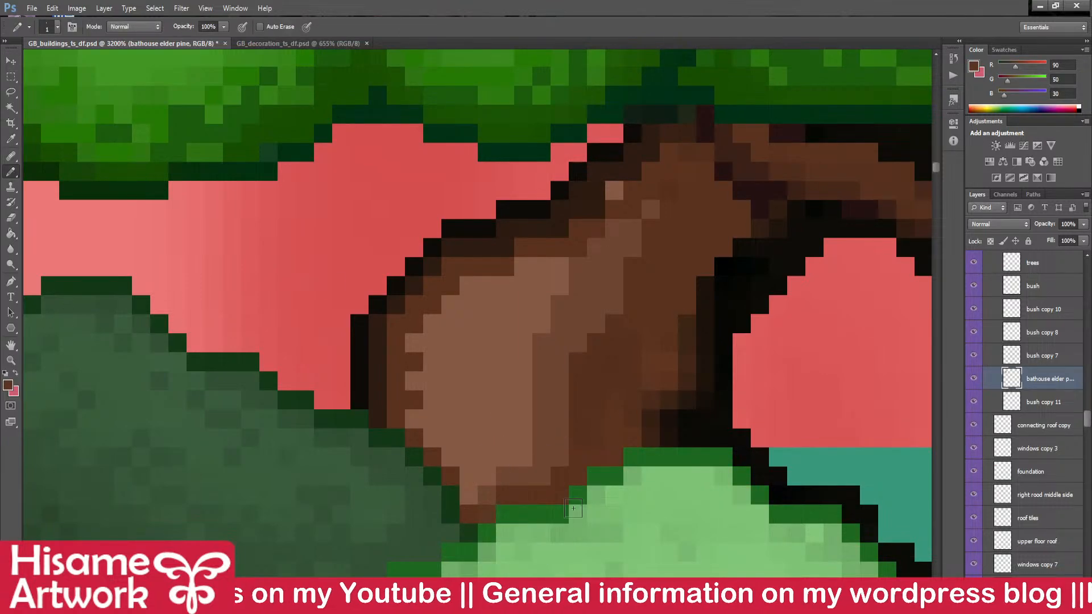
left_click_drag(554, 502, 572, 269)
key("ctrl+s")
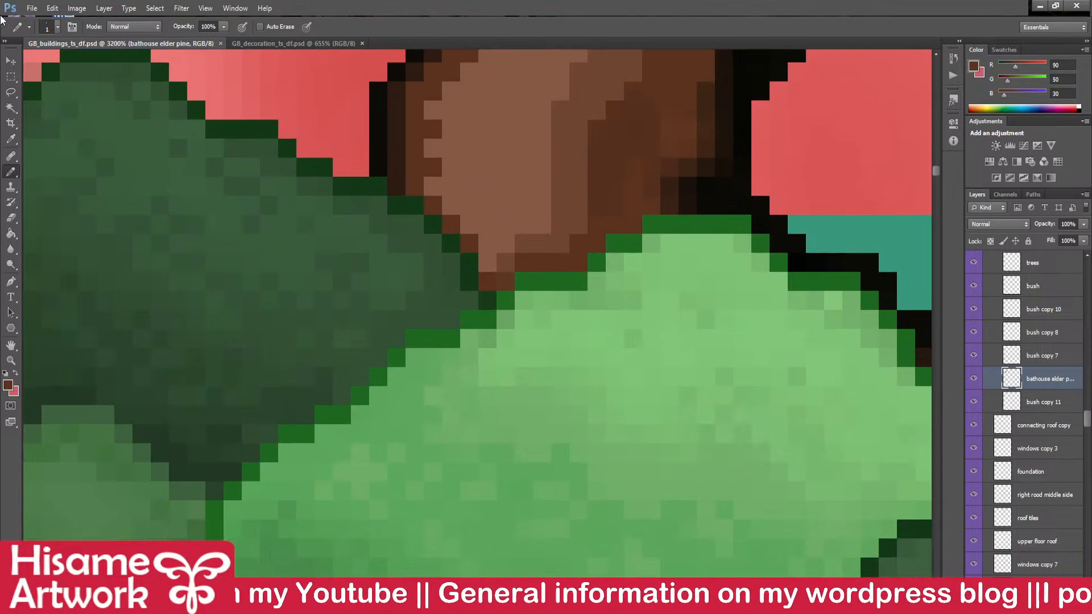
left_click(10, 61)
left_click_drag(612, 322, 498, 473)
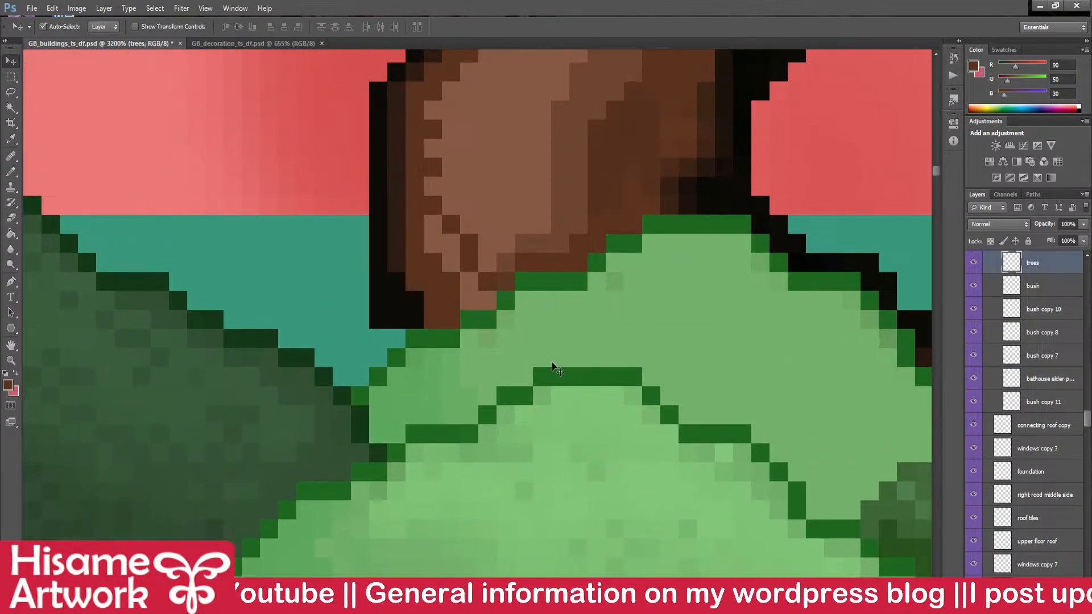
key("ctrl+z")
left_click_drag(571, 337, 574, 451)
left_click_drag(549, 292, 575, 301)
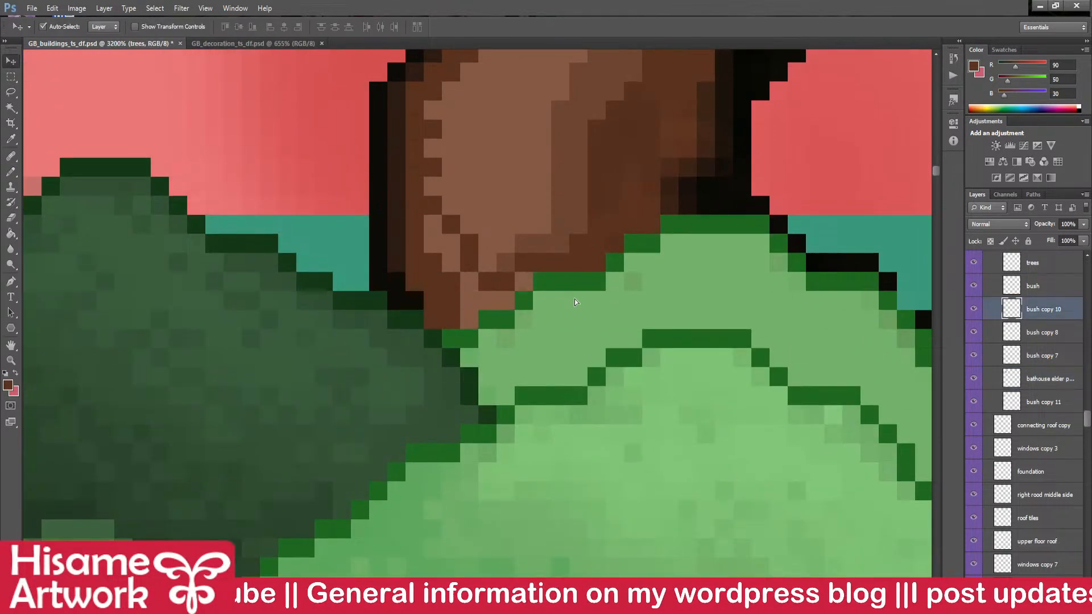
key("ctrl+alt+z")
key("ctrl+alt+z")
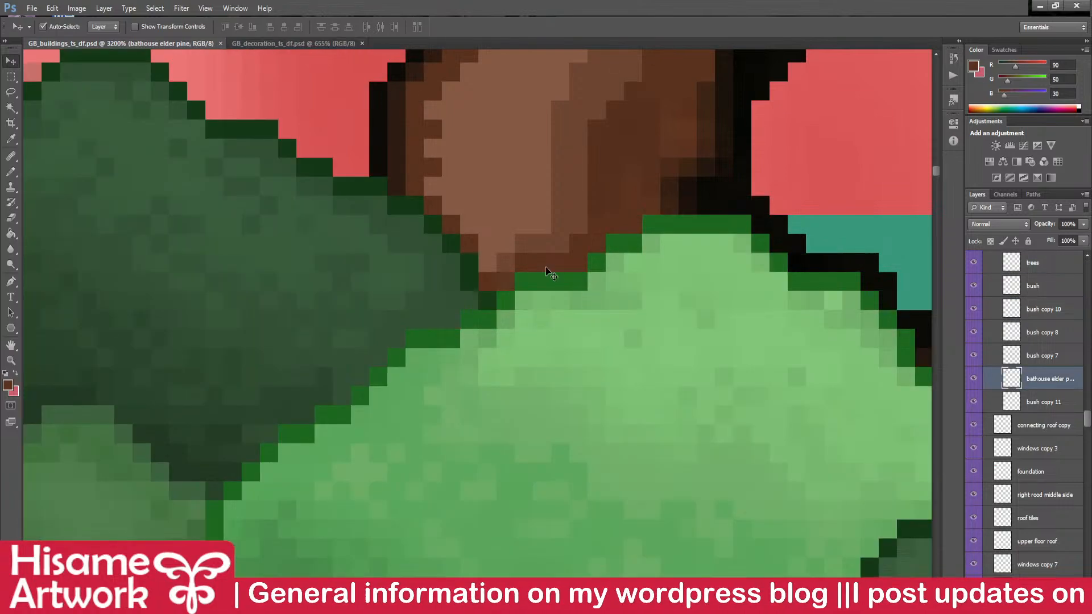
- Compare the bushes with the trees layer hidden and shown to see which shapes it covers
scroll(530, 324, "down", 5)
scroll(613, 353, "up", 2)
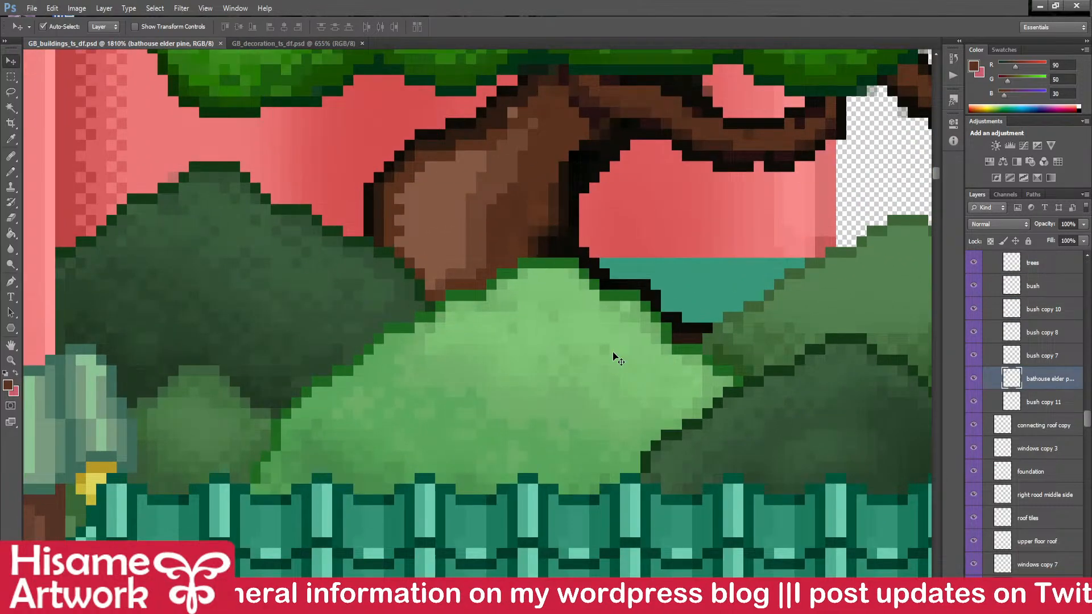
left_click(616, 359)
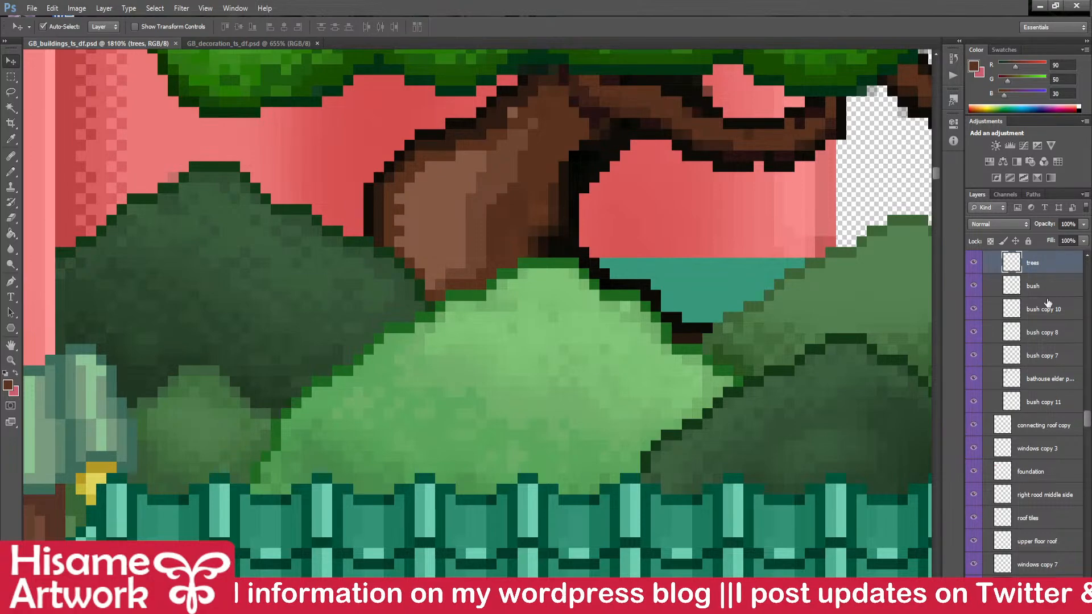
left_click(619, 389)
scroll(512, 400, "down", 3)
scroll(630, 350, "up", 2)
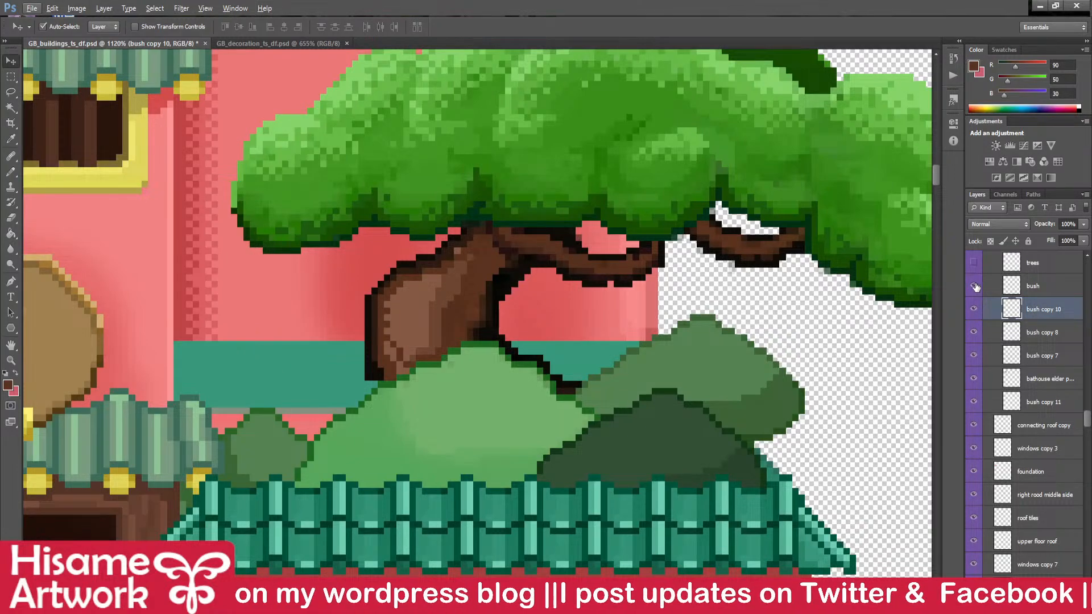
left_click(975, 263)
left_click(975, 263)
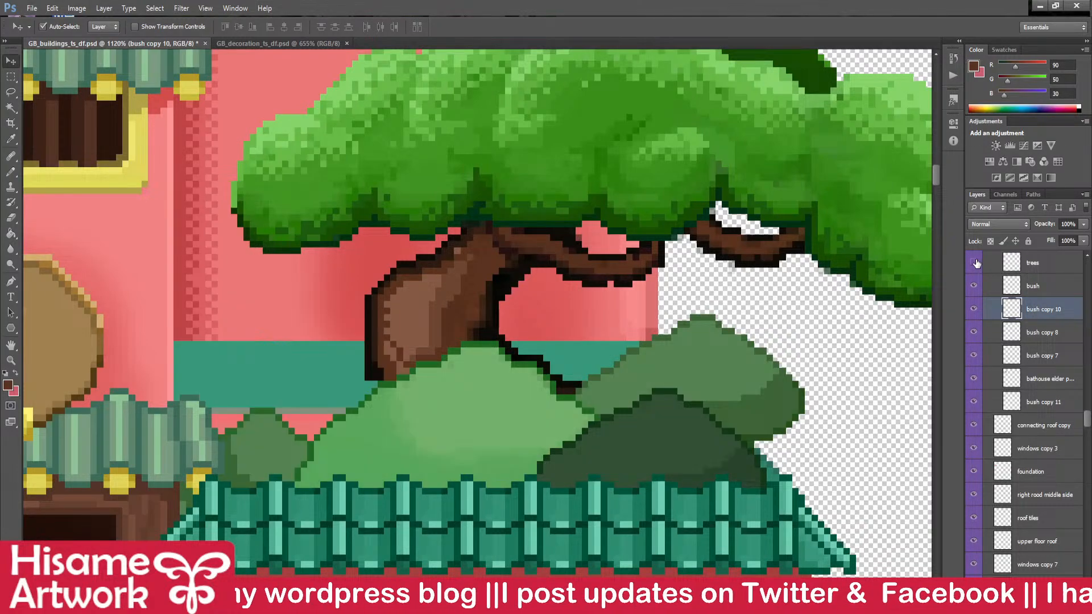
left_click(974, 263)
left_click(974, 262)
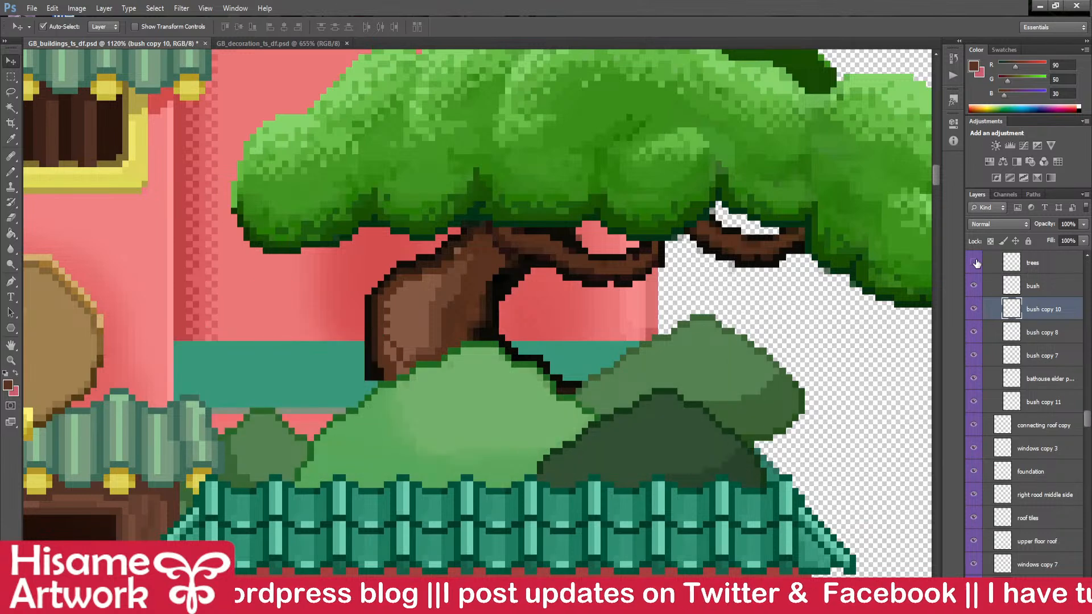
left_click(975, 263)
left_click(974, 262)
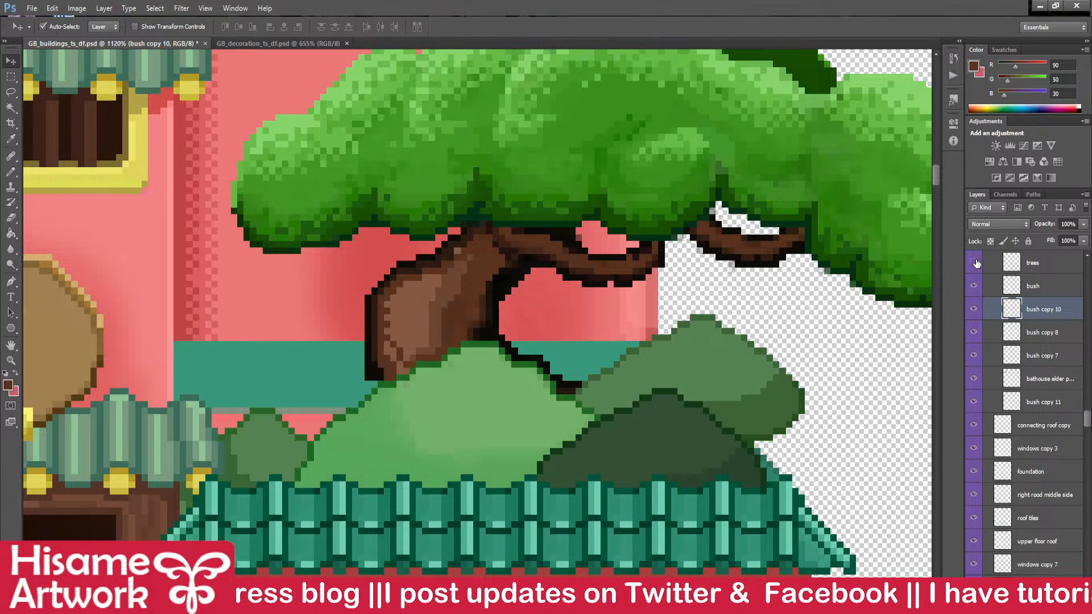
left_click(975, 263)
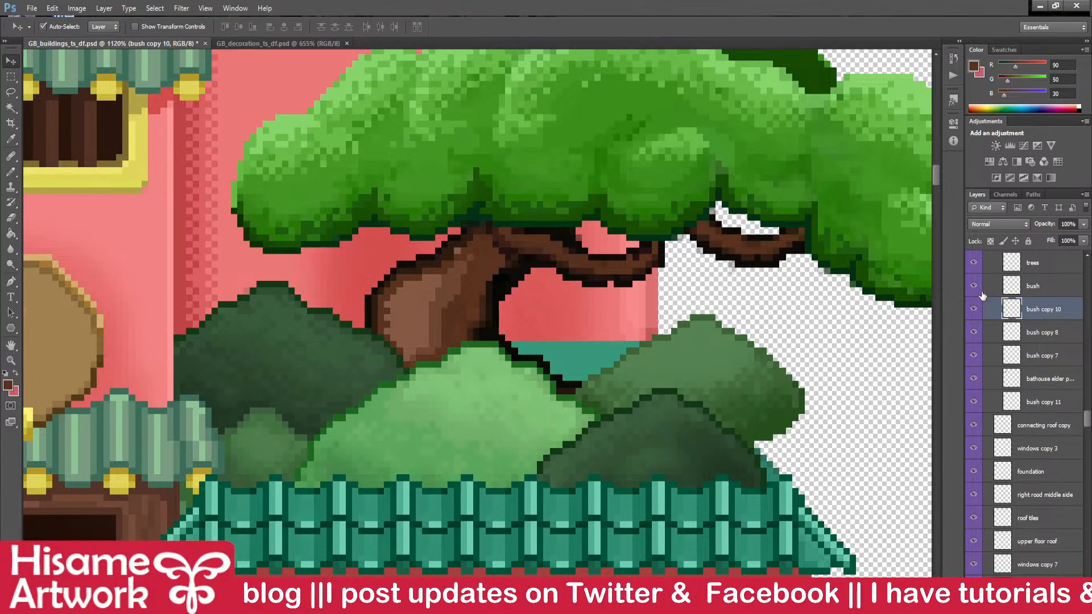
- Check what the bush copy and elder pine layers contain by hiding, showing and test-moving them
left_click_drag(974, 334, 974, 401)
left_click_drag(974, 332, 974, 378)
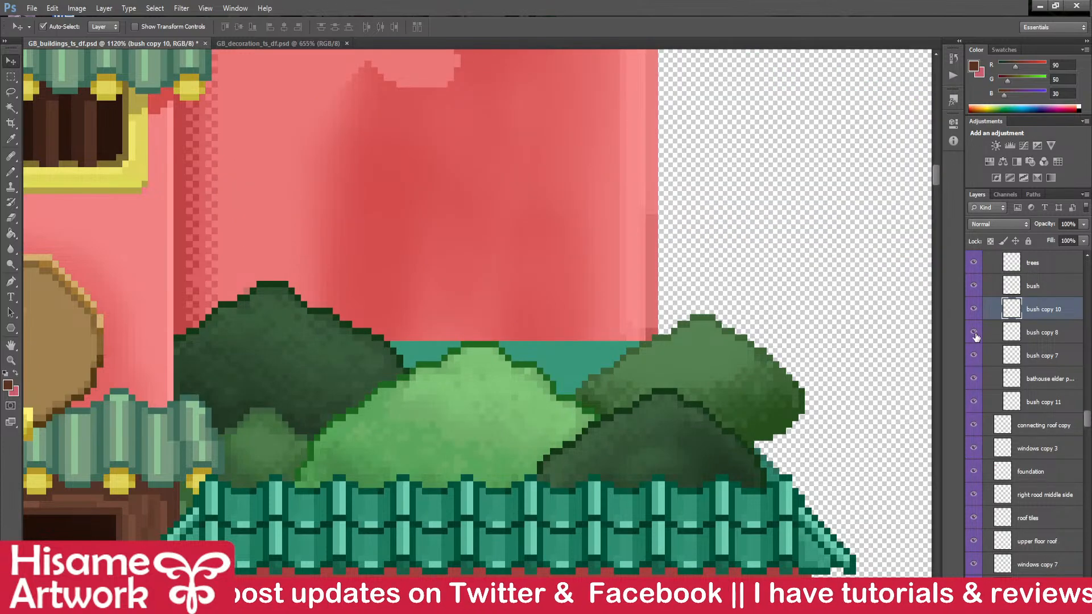
left_click(1040, 399)
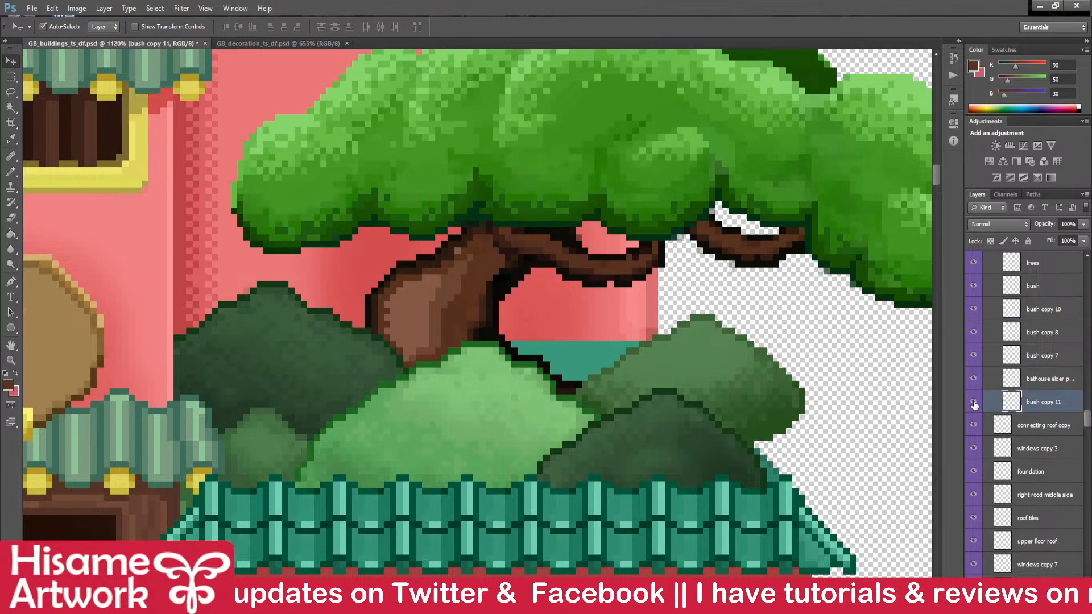
left_click(974, 403)
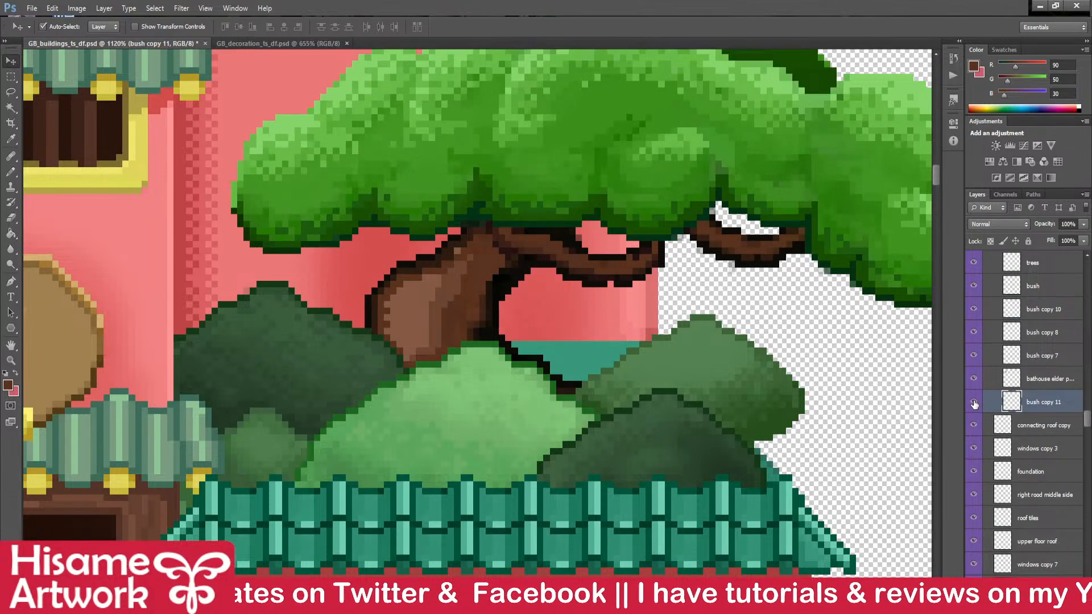
left_click(973, 379)
left_click(973, 379)
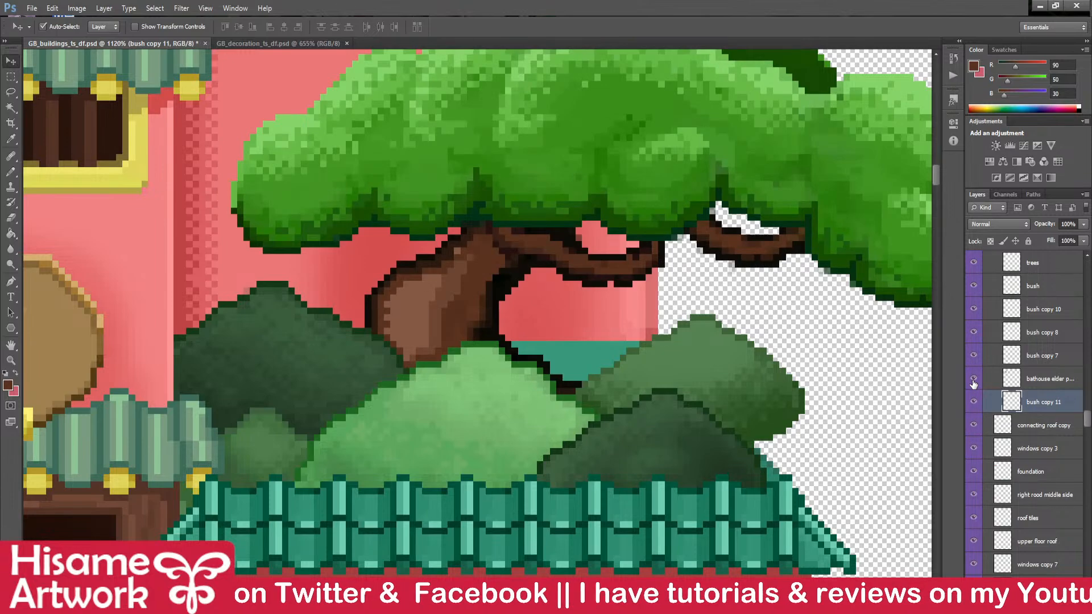
left_click(996, 381)
left_click(972, 380)
left_click(972, 380)
left_click_drag(378, 319, 431, 280)
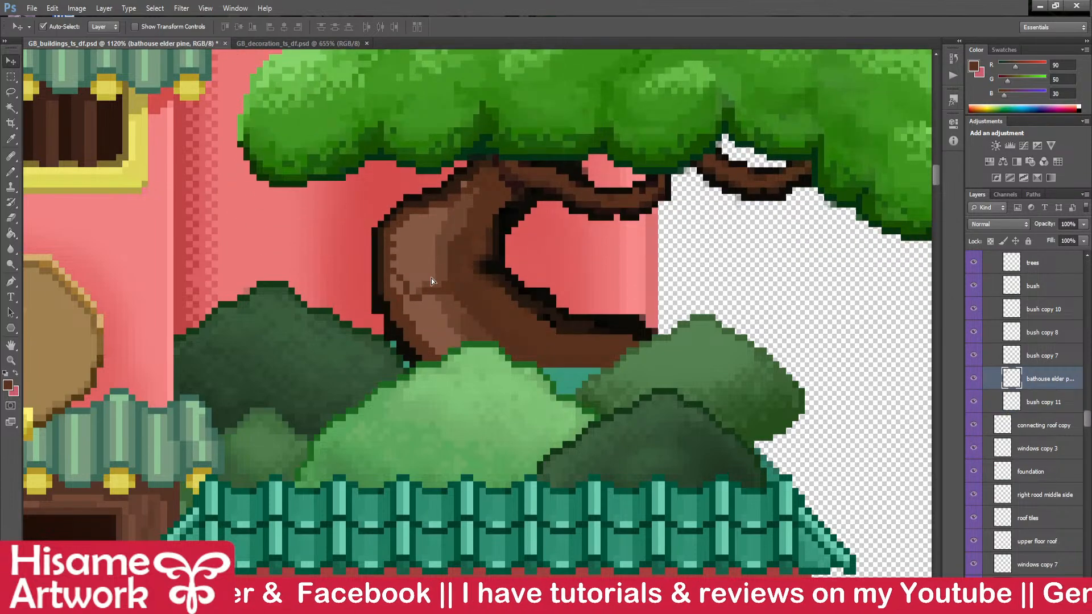
key("ctrl+z")
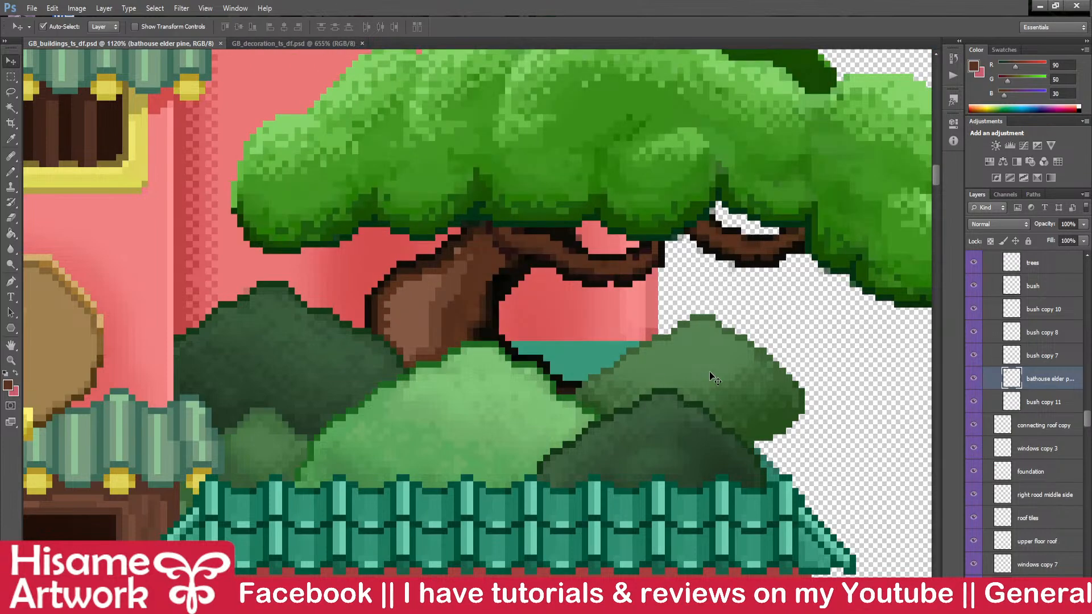
- Rename the trees layer as bushes
left_click(708, 371)
double_click(1032, 264)
type("bushes")
key("Return")
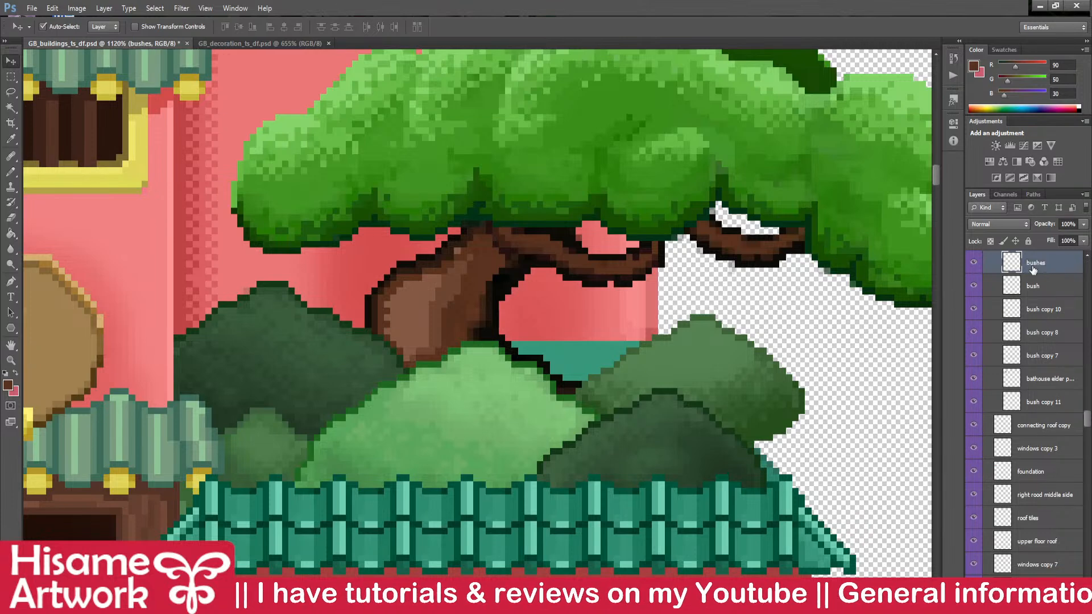
- Delete the bush copy 10 layer lying beneath the shaded light-green bush, keep the bushes layer visible and save the file
left_click(974, 263)
left_click_drag(524, 424, 497, 386)
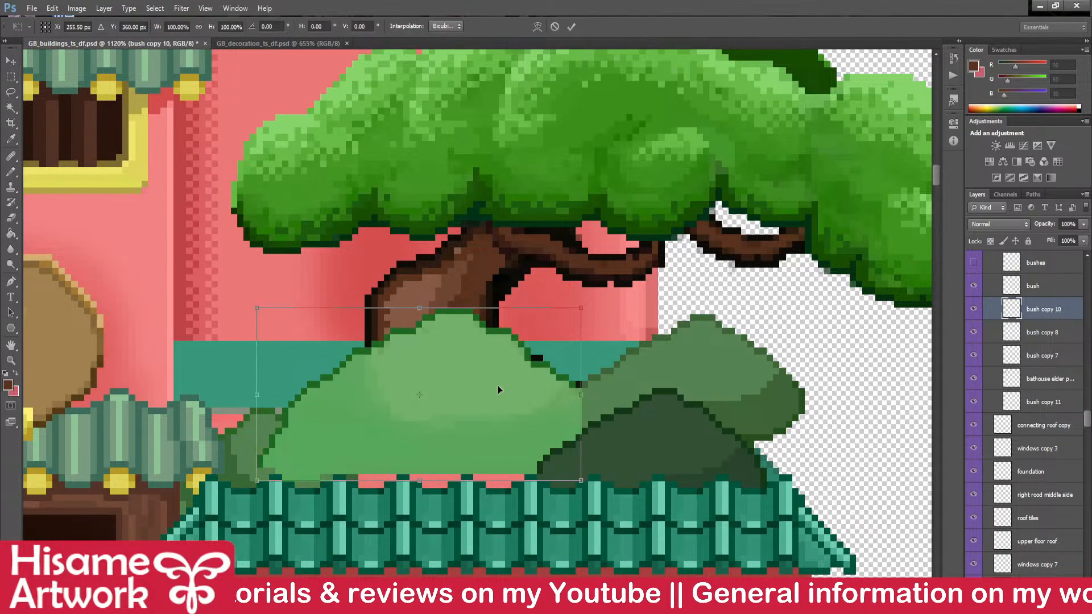
key("Delete")
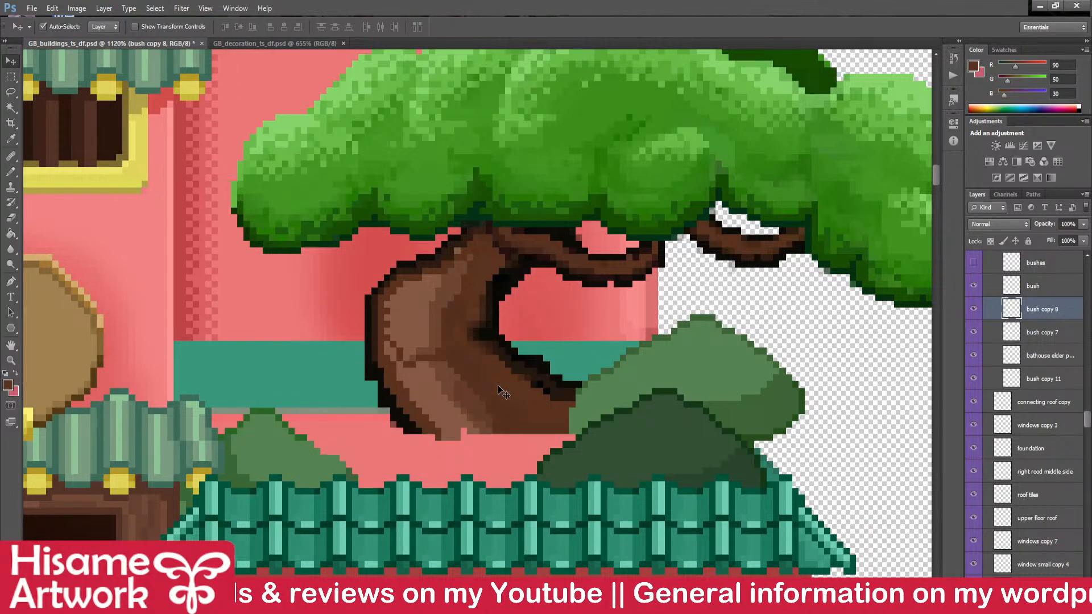
left_click(973, 263)
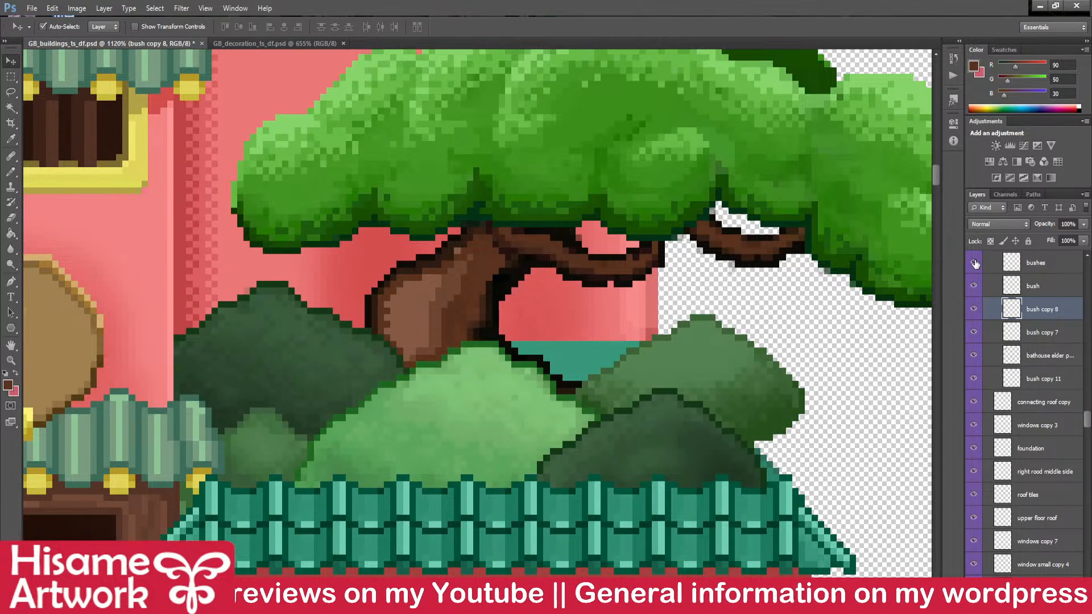
left_click(974, 263)
left_click(974, 263)
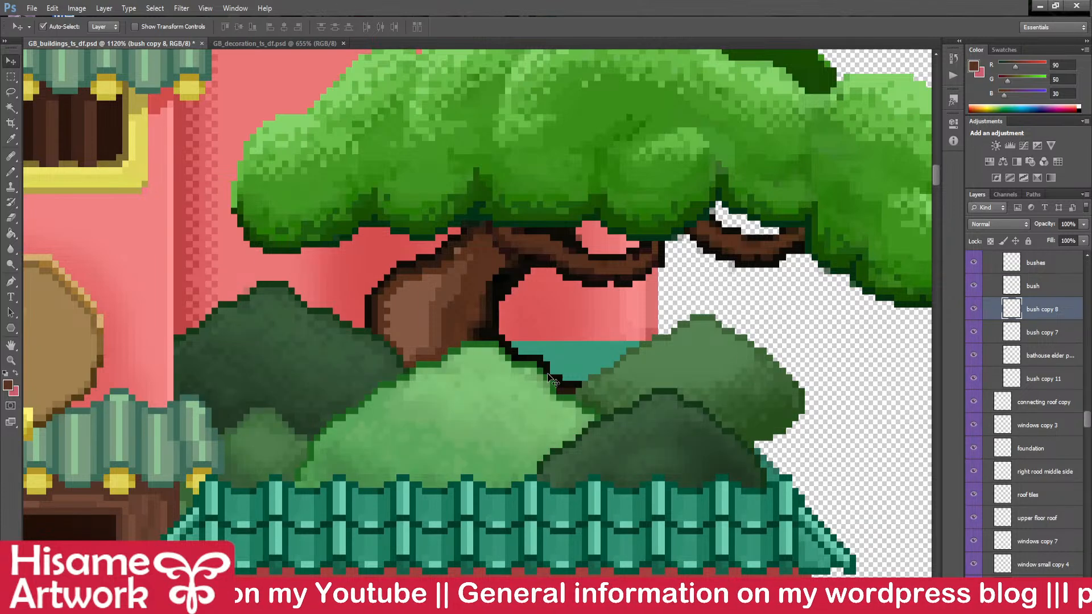
key("ctrl+s")
- Dither the edge of the pine trunk's dark shadow with mid-brown (110, 70, 50) pixels on the elder pine layer
scroll(411, 303, "up", 4)
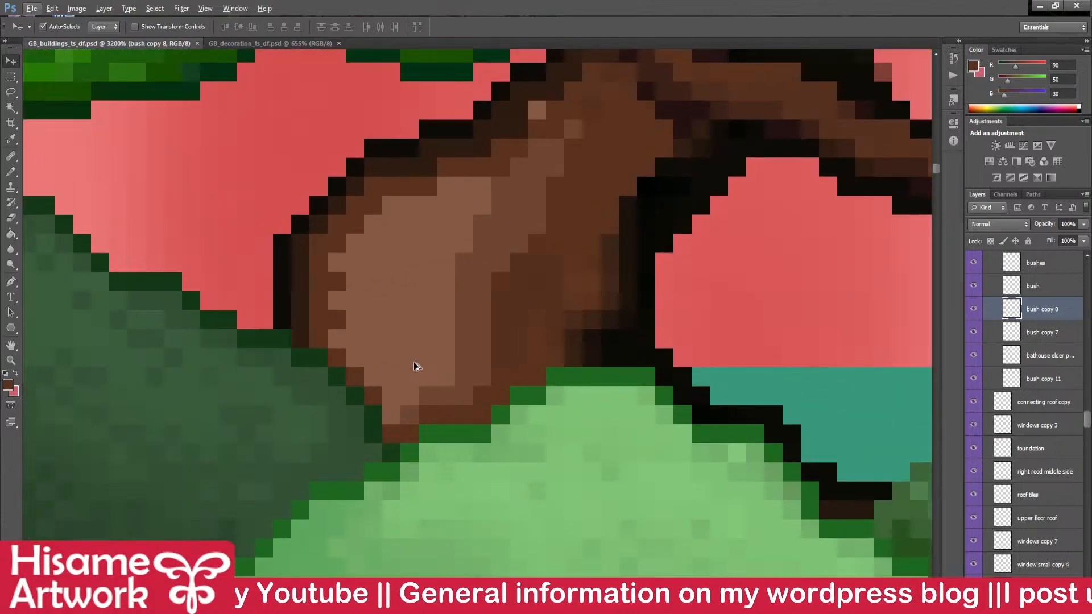
left_click_drag(478, 402, 539, 454)
left_click(562, 460)
left_click(10, 173)
mouse_move(600, 402)
left_mouse_down()
mouse_move(478, 399)
mouse_move(457, 411)
left_mouse_up()
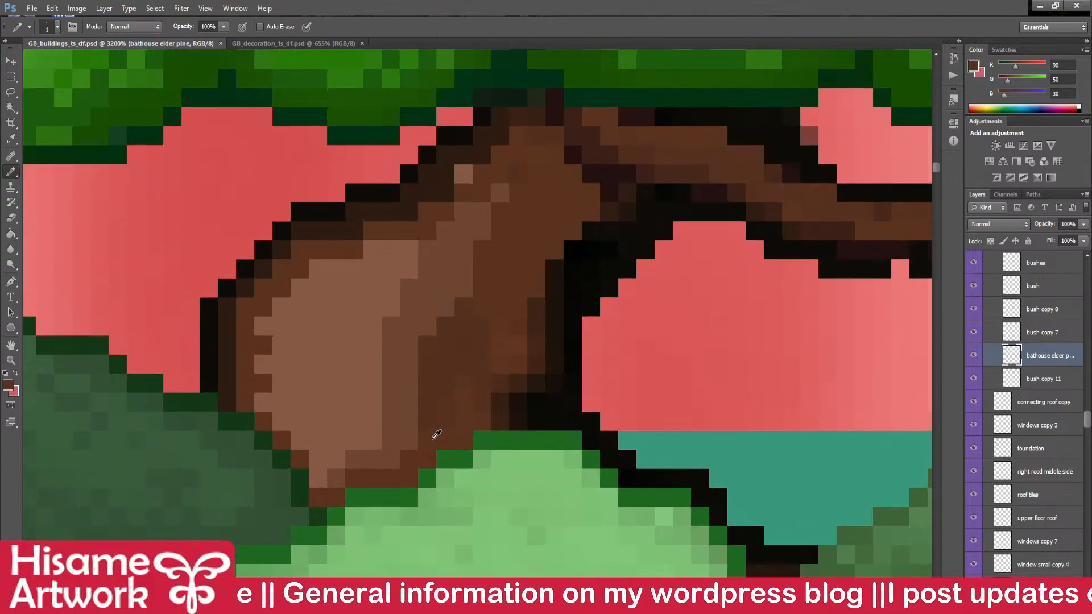
mouse_move(448, 374)
left_mouse_down()
mouse_move(447, 337)
mouse_move(443, 408)
mouse_move(449, 369)
left_mouse_up()
left_click(437, 293, "alt")
left_click_drag(481, 307, 443, 346)
left_click_drag(455, 395, 531, 448)
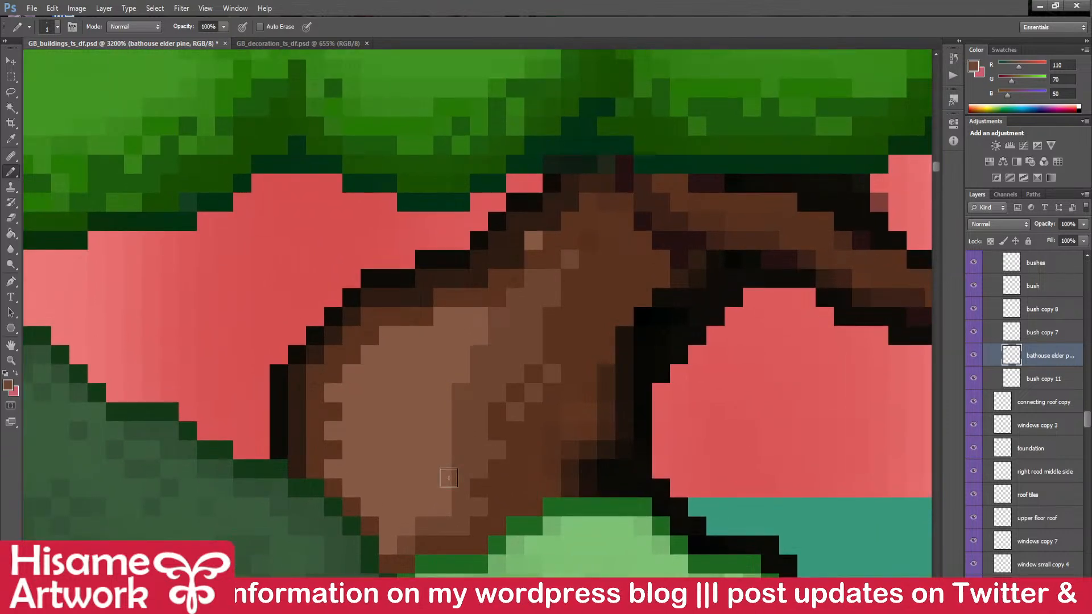
- Dither the right edge of the trunk's highlight with light brown (133, 90, 68) pixels, extending it up towards the branch
left_click(440, 449, "alt")
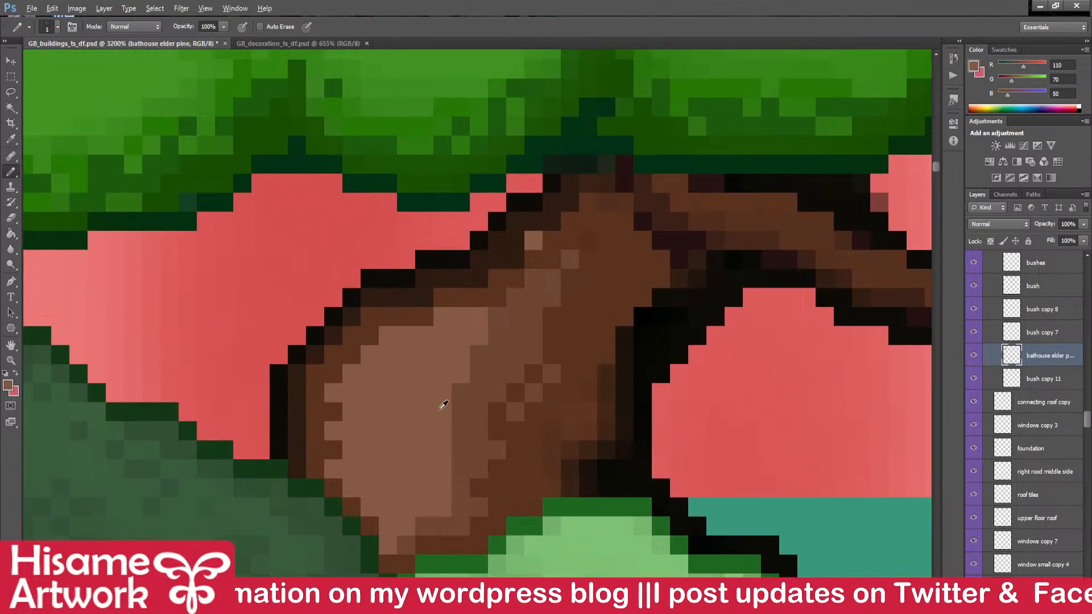
left_click(459, 394)
left_click(475, 356)
left_click(494, 335)
left_click(501, 319)
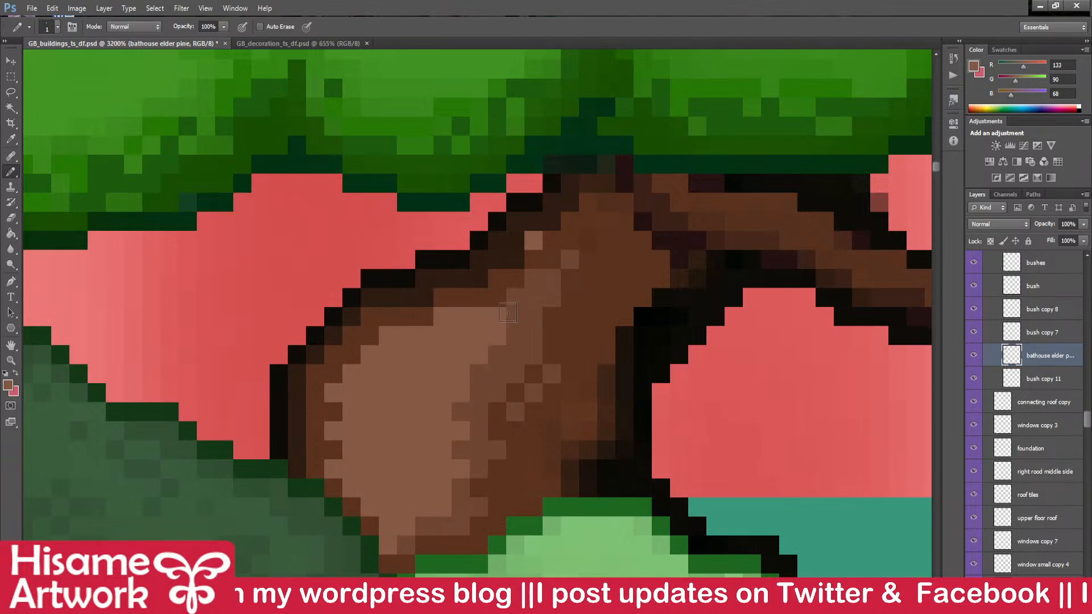
left_click_drag(508, 312, 620, 342)
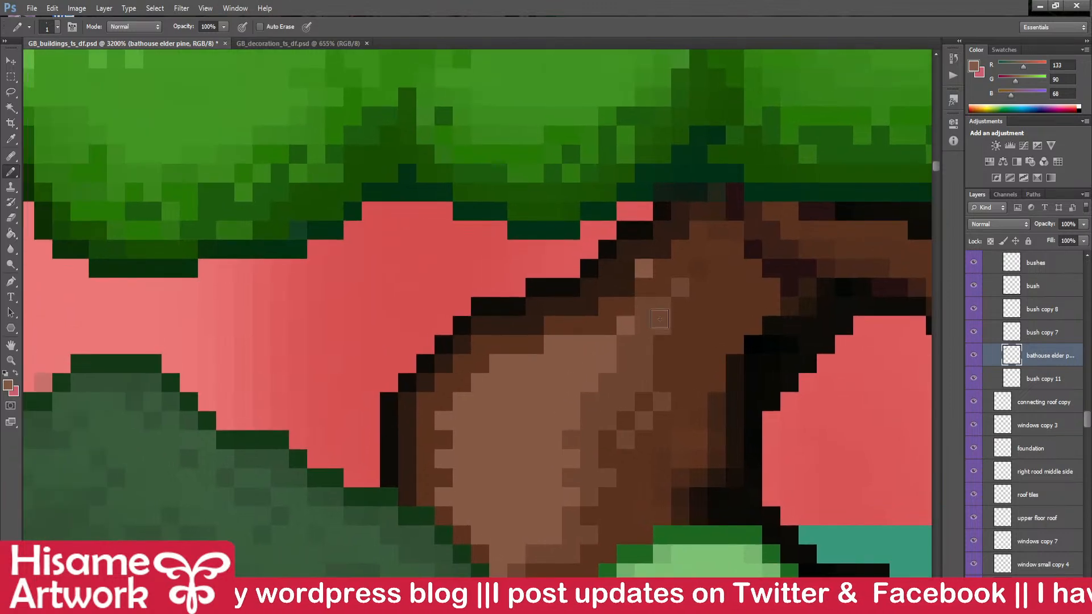
left_click(620, 343)
left_click(643, 324)
- Dither the upper and left edges of the trunk's highlight with mid-brown (110, 70, 50) pixels
left_click(640, 349, "alt")
left_click(624, 326)
mouse_move(607, 334)
left_mouse_down()
mouse_move(500, 366)
mouse_move(444, 426)
mouse_move(444, 499)
mouse_move(506, 572)
left_mouse_up()
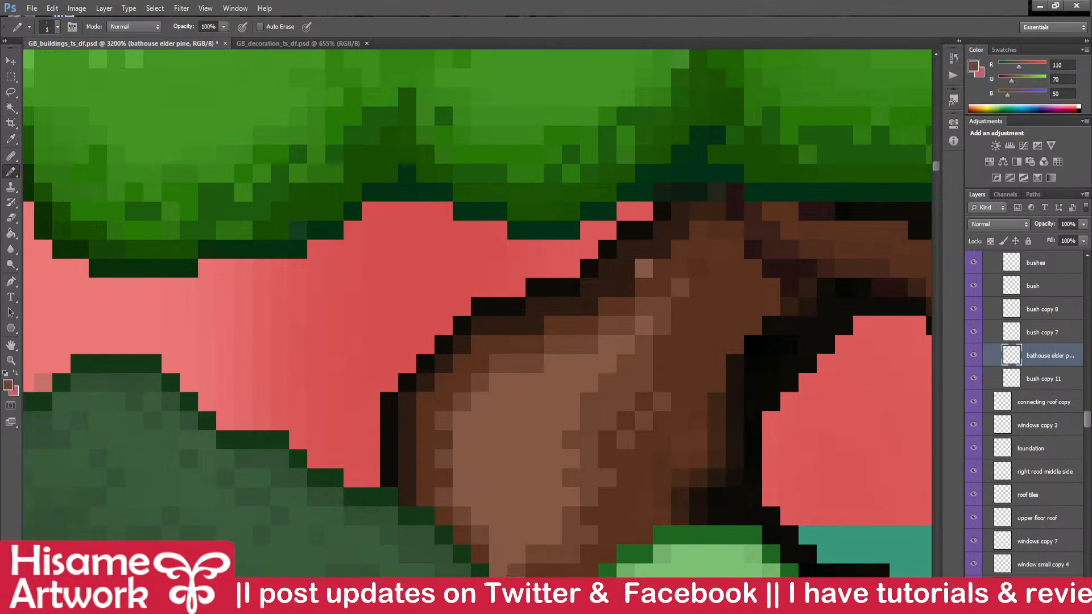
mouse_move(499, 506)
left_mouse_down()
mouse_move(460, 477)
mouse_move(460, 439)
left_mouse_up()
left_click(481, 403)
key("ctrl+z")
left_click(478, 417)
left_click(512, 385)
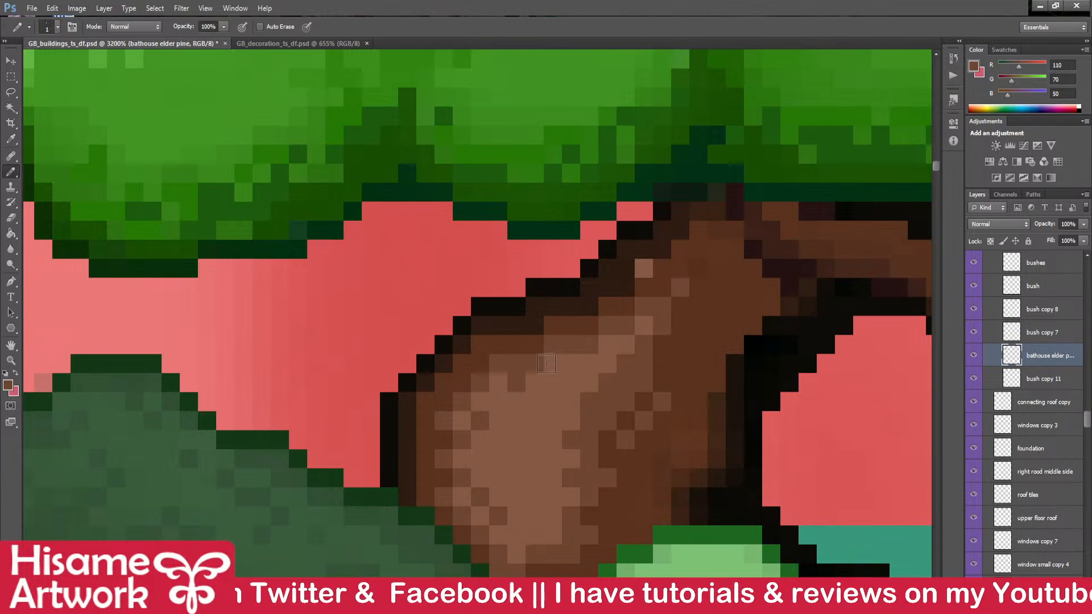
- Save the file and retouch the shading along the trunk's left and upper-left edges with dark brown (45, 27, 17) and brown (90, 50, 30) pixels
key("ctrl+s")
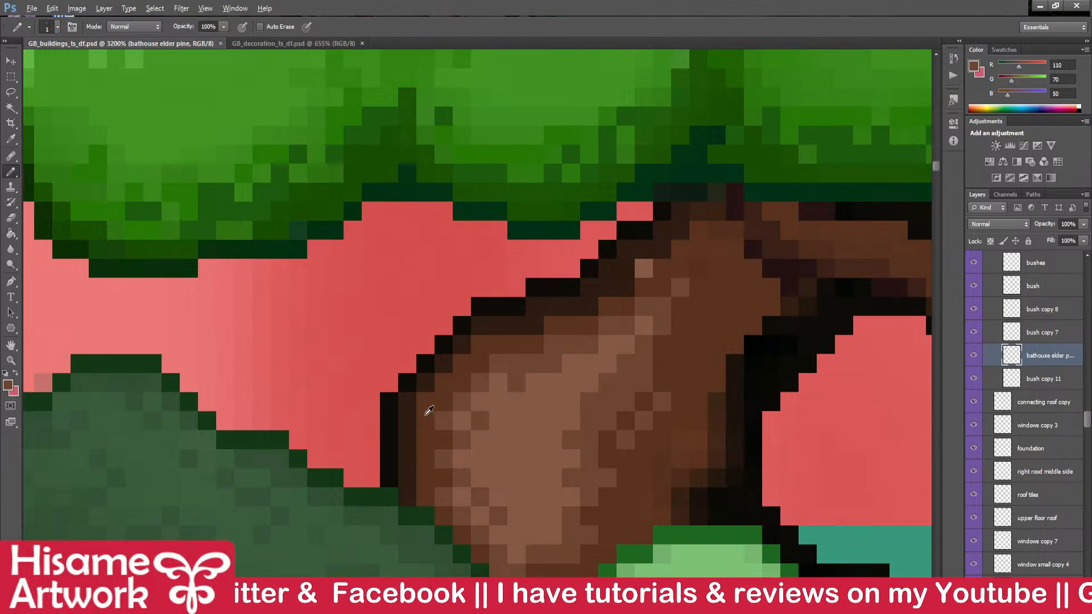
left_click(414, 409, "alt")
left_click(429, 421, "alt")
left_click(412, 401, "alt")
left_click(423, 401)
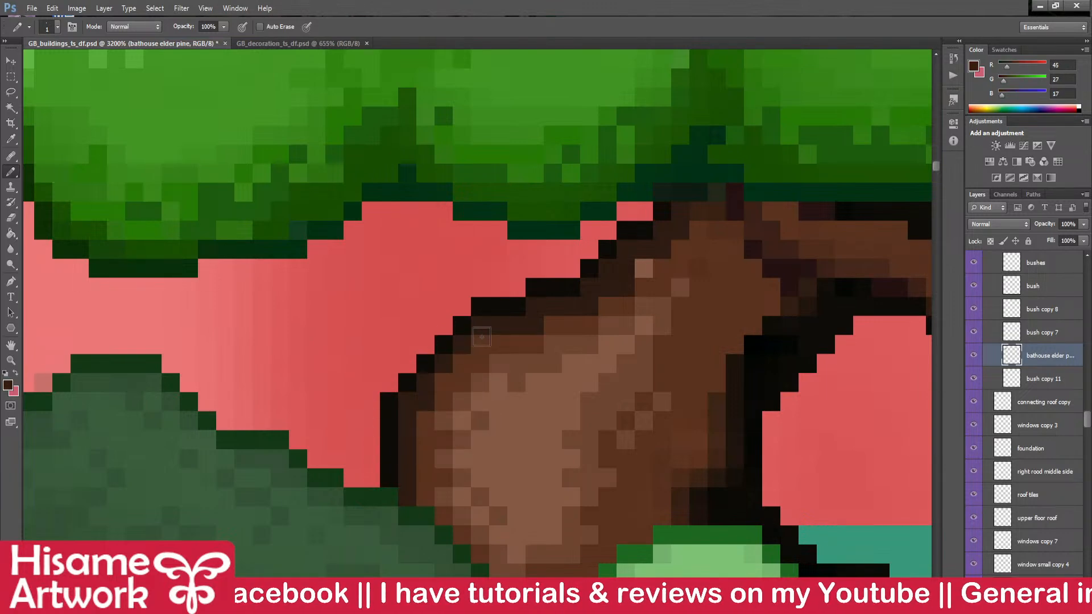
left_click(501, 341, "alt")
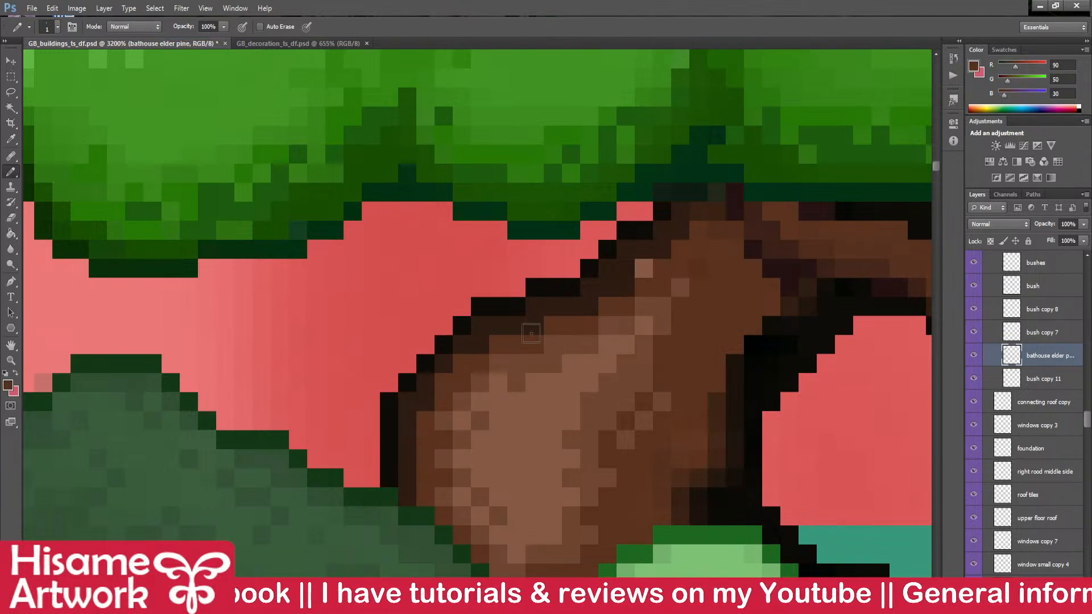
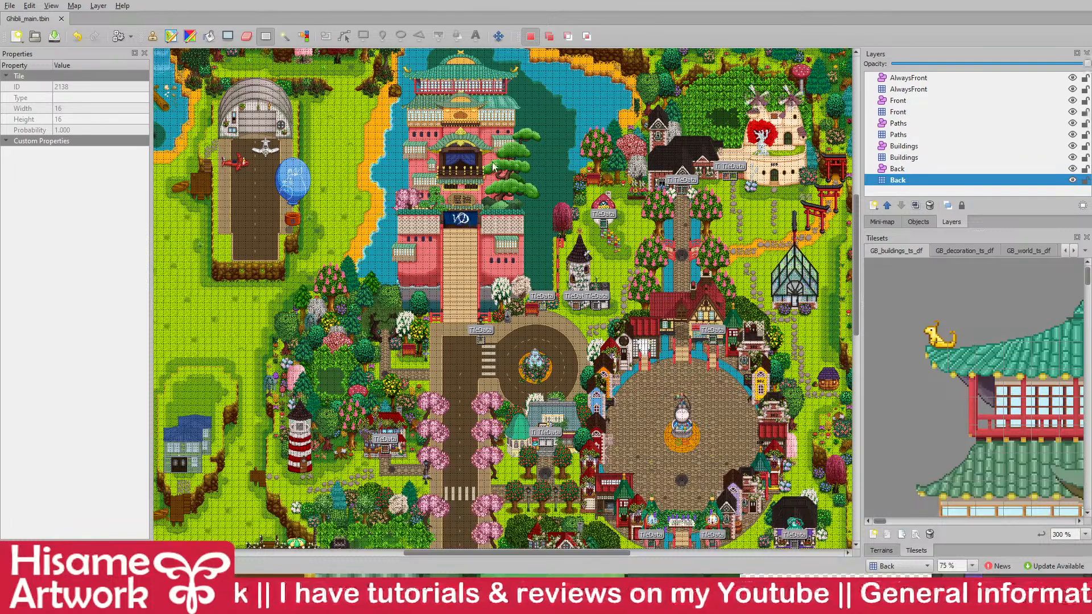
- Examine the bathhouse pine in the Tiled map, switch back to Photoshop and inspect the trunk and branch junction up close
key("ctrl")
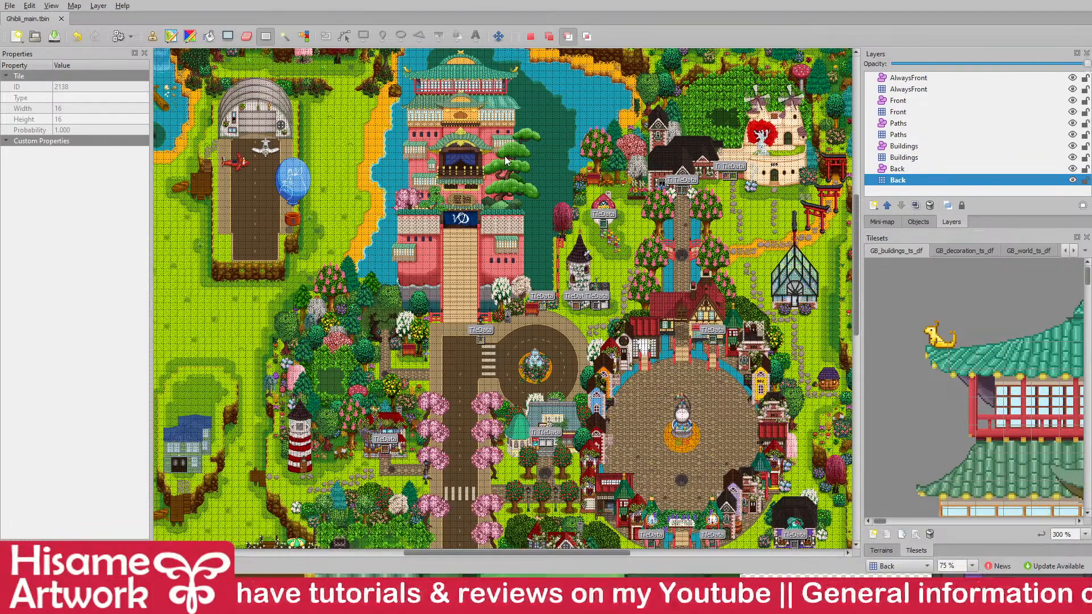
scroll(503, 156, "up", 3)
scroll(577, 161, "up", 2)
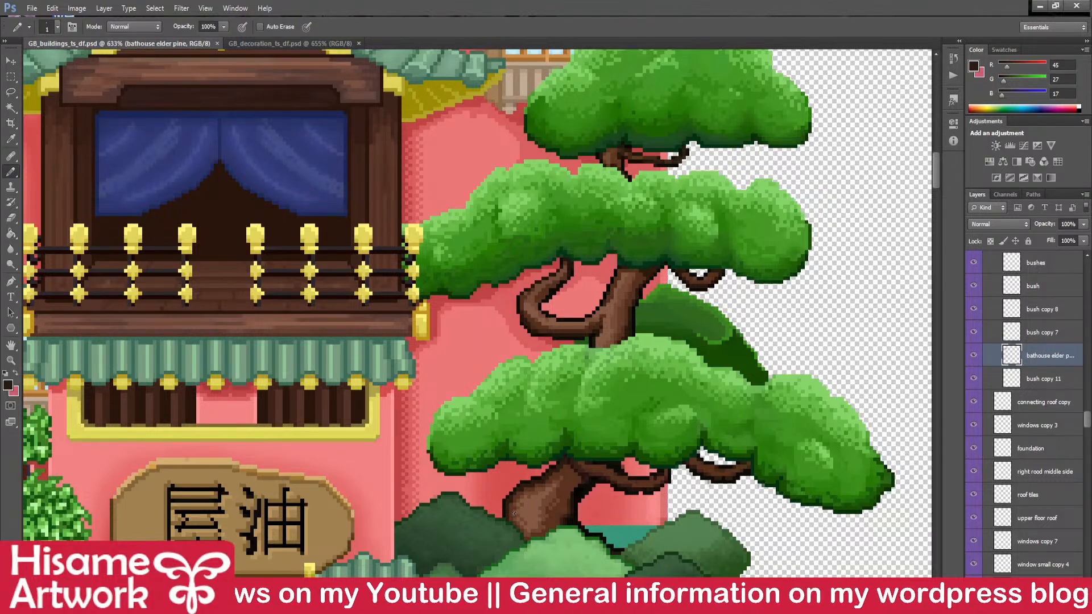
scroll(540, 450, "up", 5)
scroll(530, 528, "up", 3)
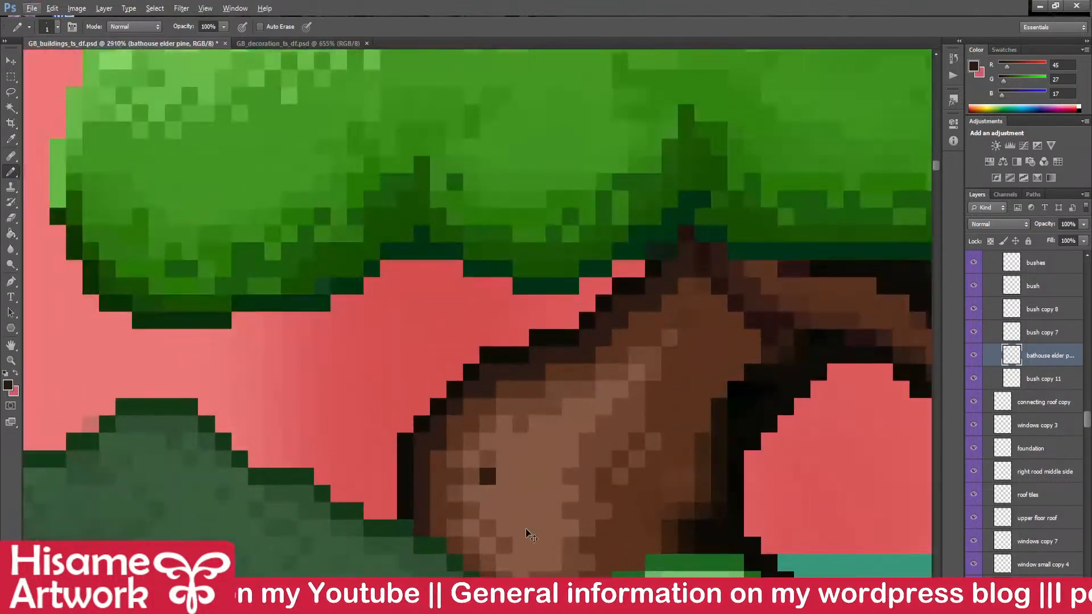
key("v")
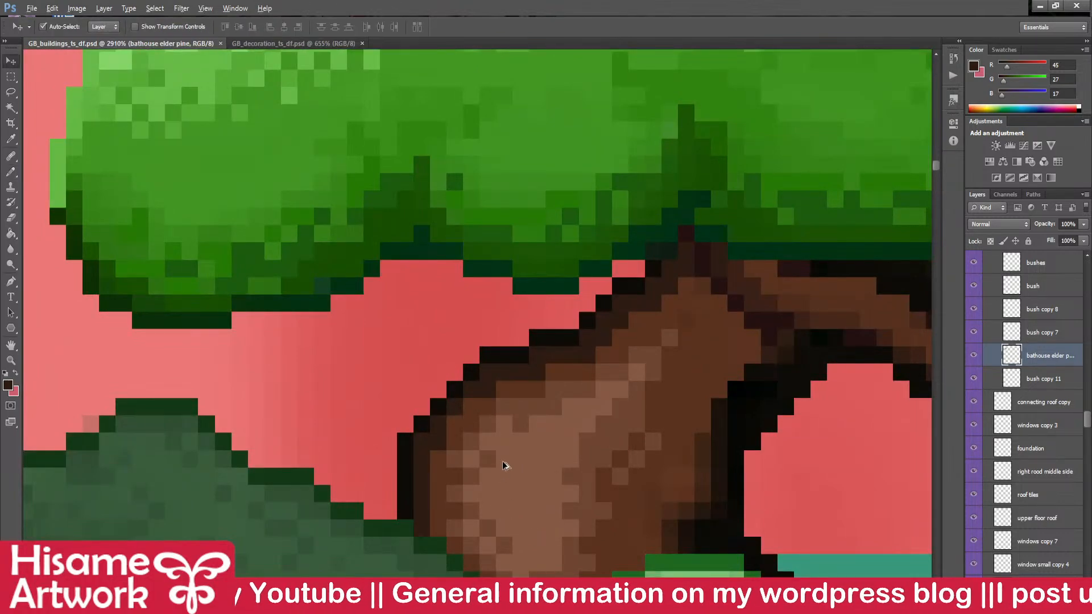
scroll(499, 463, "down", 5)
scroll(674, 430, "up", 5)
scroll(673, 430, "up", 1)
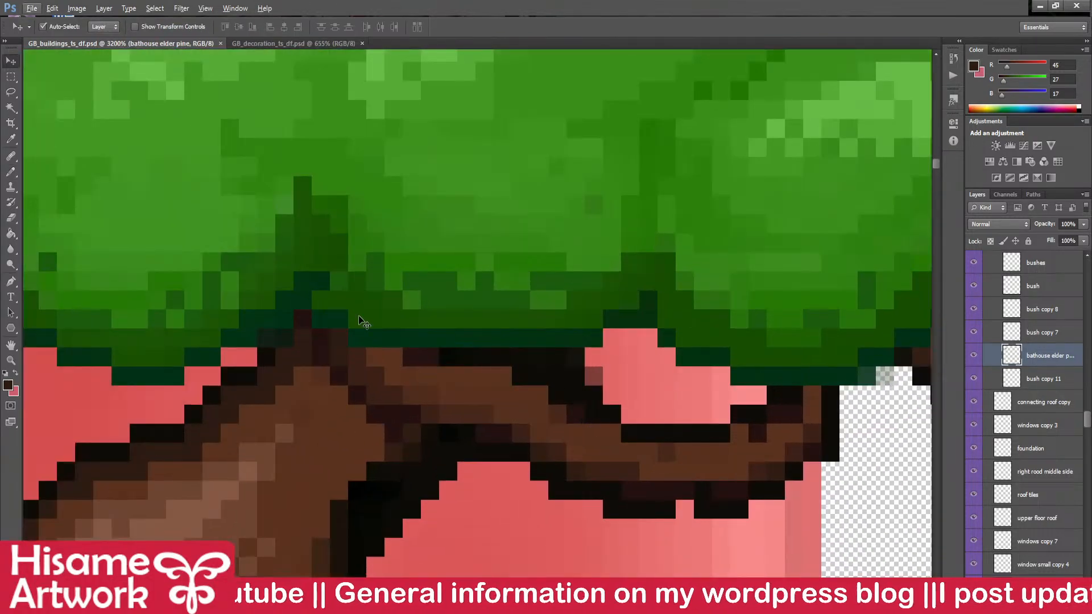
- Pencil over the near-black shadow on the trunk's right side below the branch with dark brown (46, 27, 17)
left_click(11, 171)
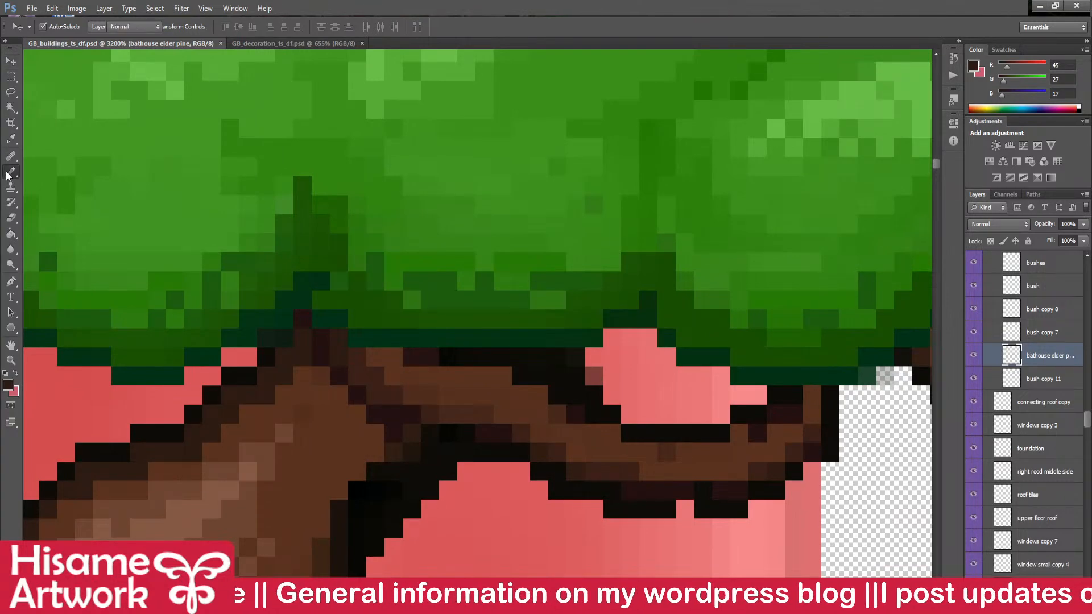
scroll(478, 313, "down", 4)
left_click(461, 358, "alt")
mouse_move(461, 358)
left_mouse_down()
mouse_move(567, 265)
mouse_move(565, 256)
left_mouse_up()
left_click(404, 370, "alt")
left_click(378, 191, "alt")
mouse_move(400, 457)
left_mouse_down()
mouse_move(402, 445)
mouse_move(437, 445)
mouse_move(455, 303)
mouse_move(492, 388)
mouse_move(563, 339)
mouse_move(488, 398)
mouse_move(535, 325)
left_mouse_up()
left_click(486, 430)
left_click(504, 410)
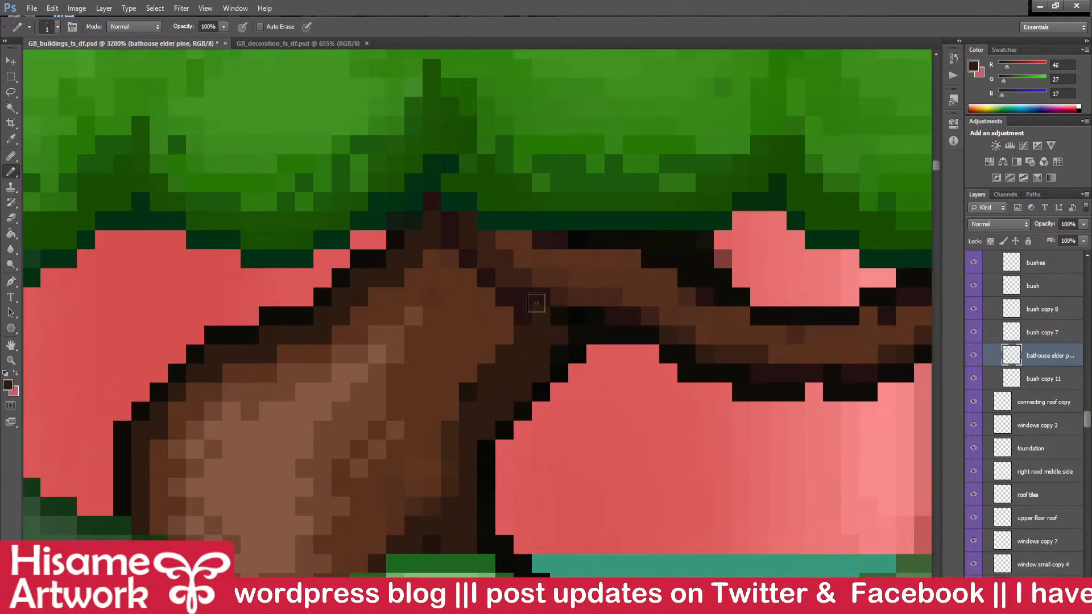
- Retouch the shadow where the branch meets the trunk with very dark brown (36, 17, 17) pixels and save the file
left_click(534, 320, "alt")
left_click(561, 338)
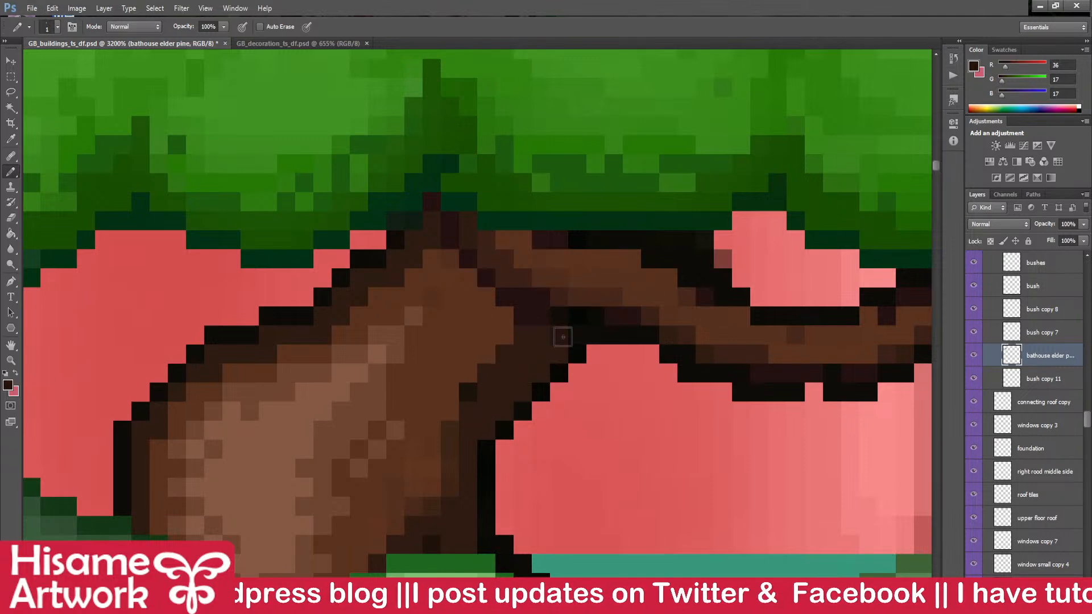
key("ctrl+s")
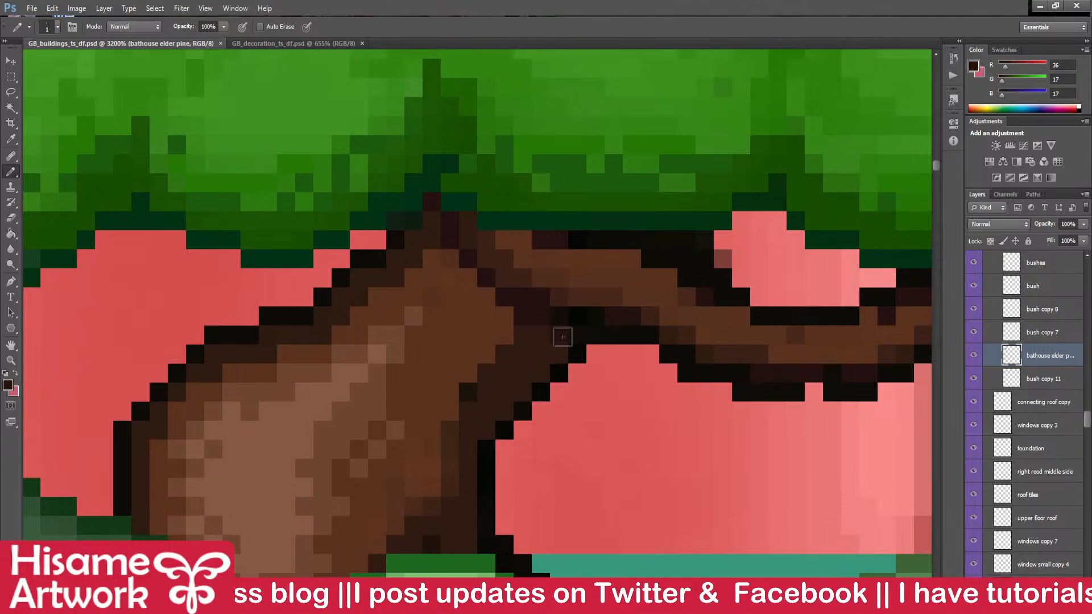
left_click(564, 292)
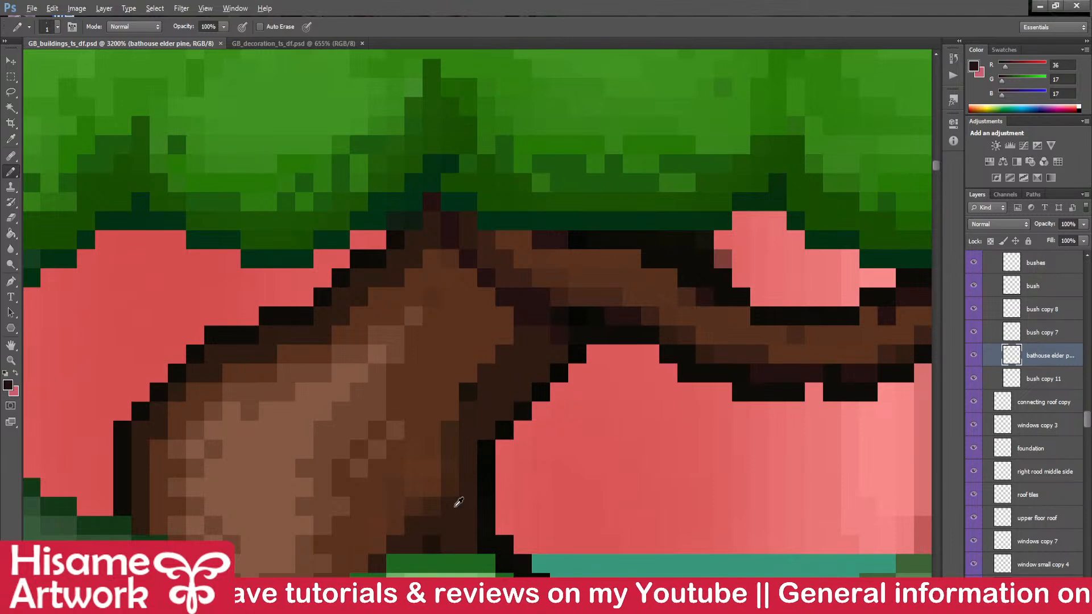
- Soften the inner edge of the trunk's right-side shadow with lighter dark-brown (59, 35, 21) pixels and save the file
left_click(432, 509, "alt")
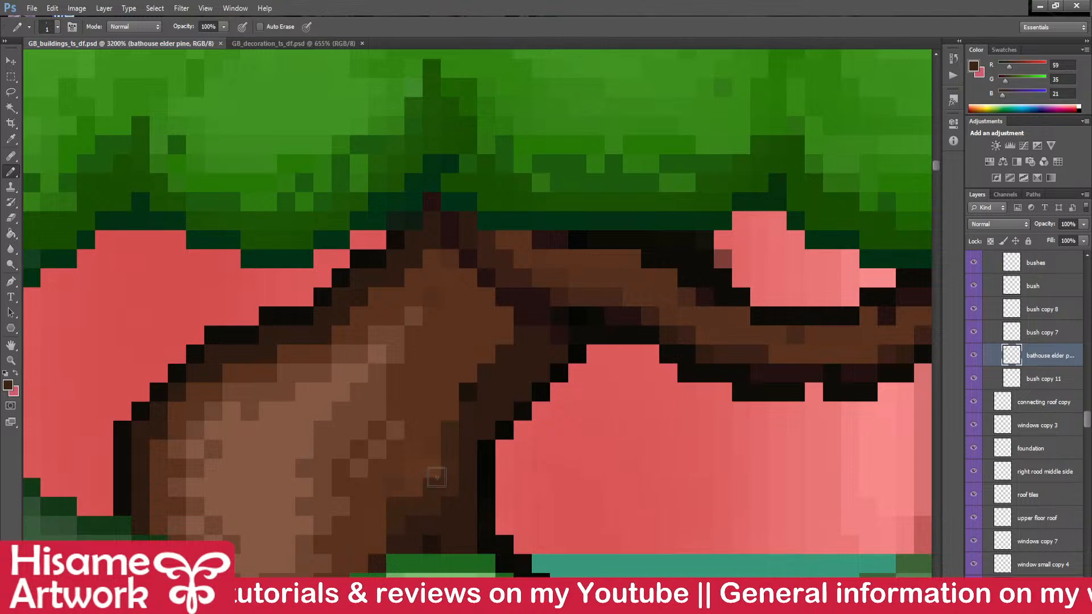
left_click(539, 340)
left_click_drag(519, 373, 736, 295)
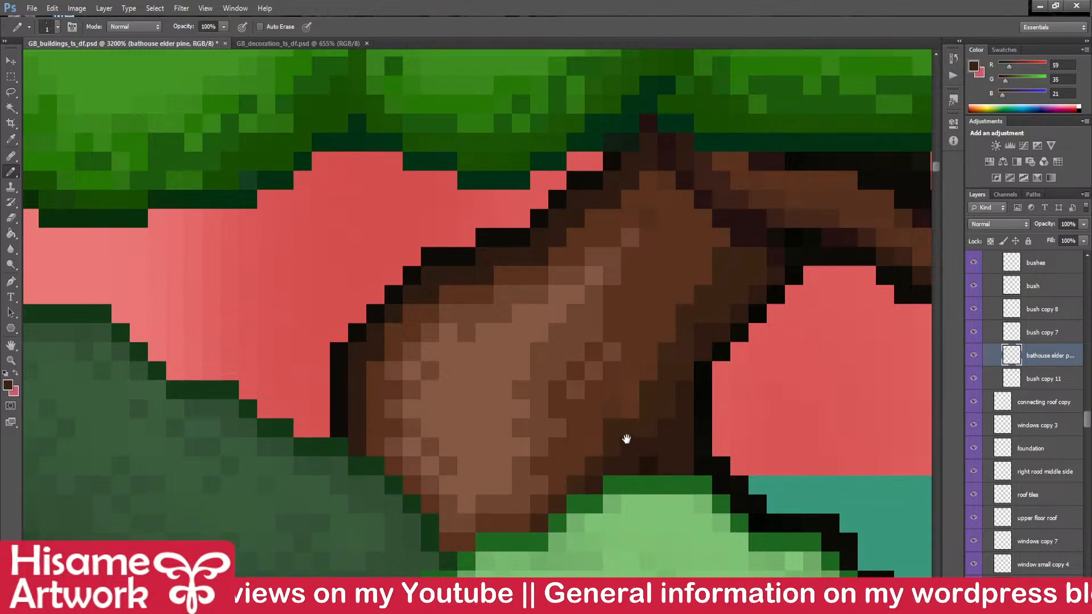
left_click_drag(626, 438, 450, 485)
key("ctrl+s")
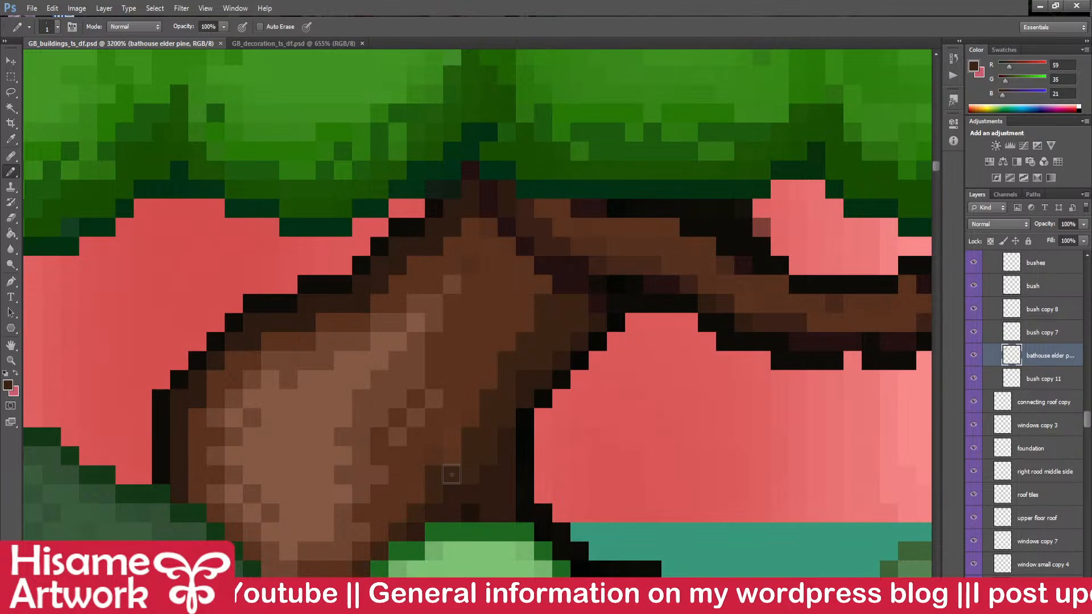
left_click(488, 441)
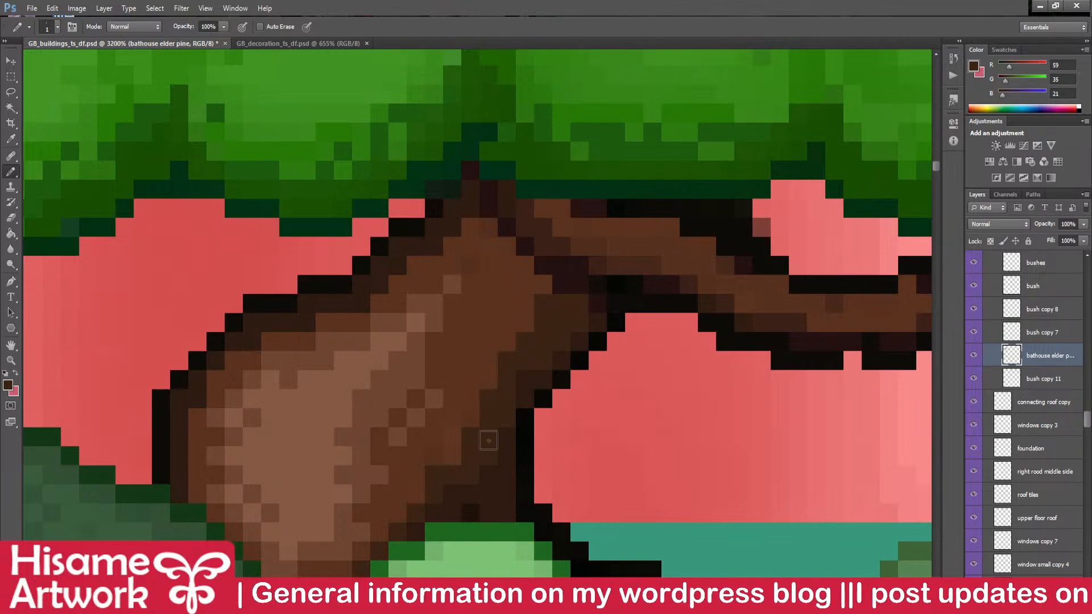
key("ctrl+s")
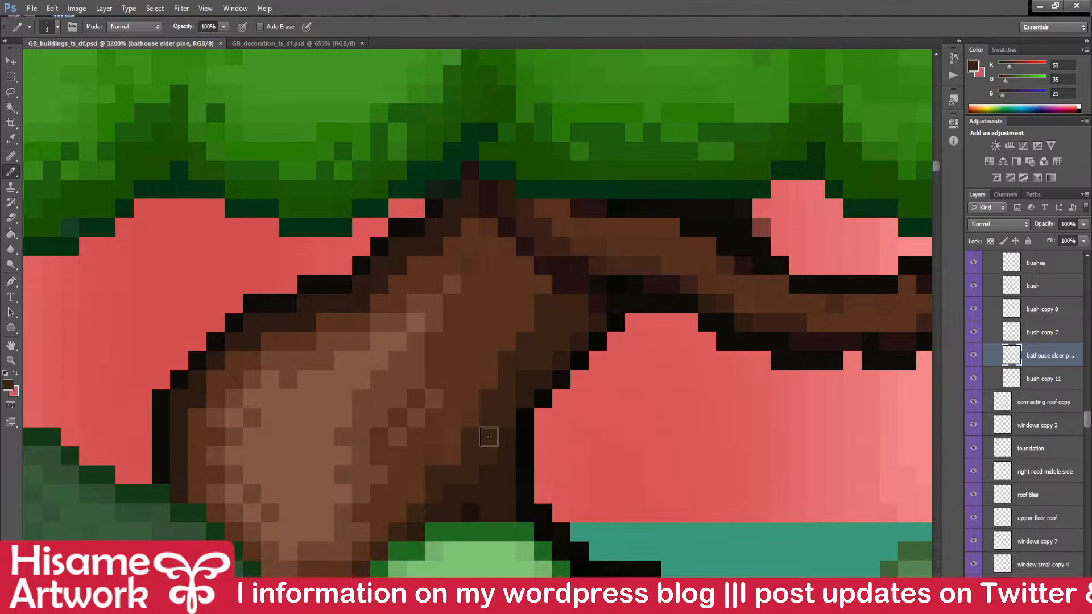
- Deepen the base of the trunk's shadow above the light-green bush with very dark brown (28, 18, 11) pixels and save the file
left_click(482, 505, "alt")
left_click(506, 508)
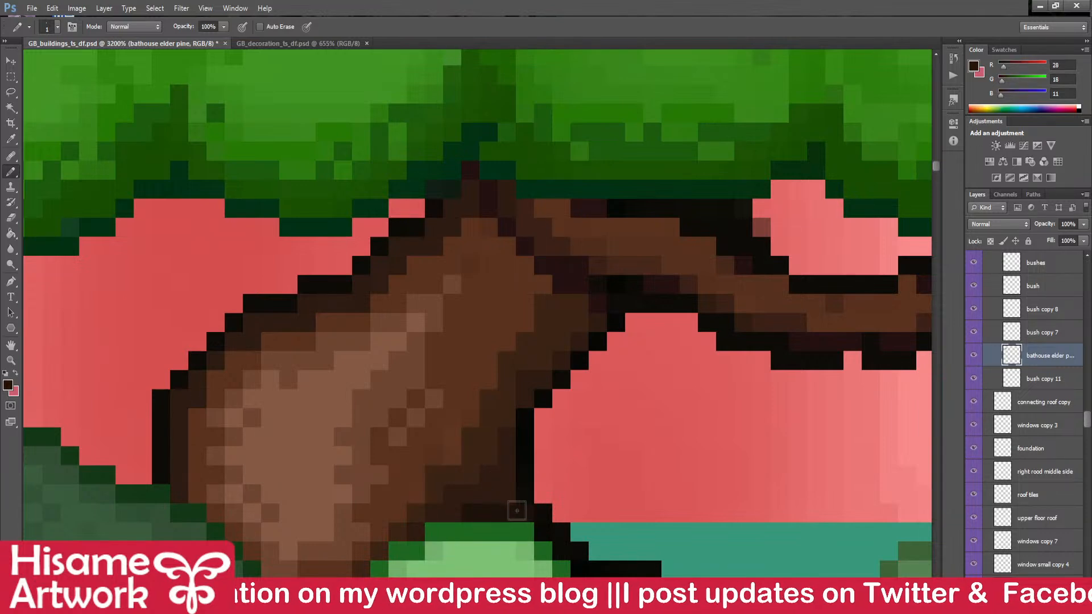
left_click_drag(544, 450, 587, 470)
key("ctrl+s")
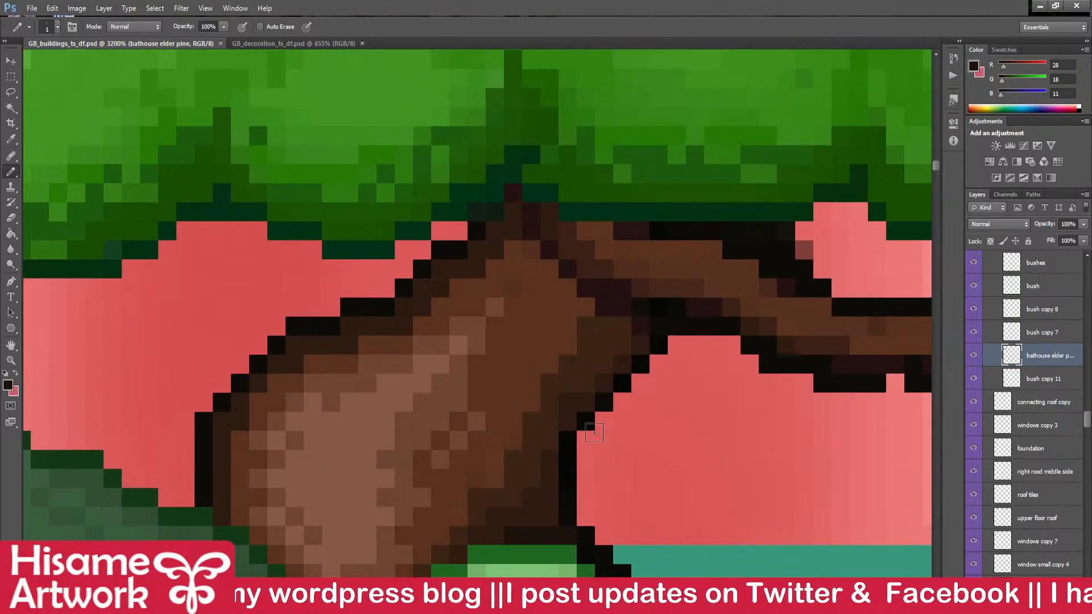
- Extend the trunk's highlight up towards the branch junction with mid-brown (110, 70, 50) and light-brown (133, 90, 68) pixels
left_click(505, 450, "alt")
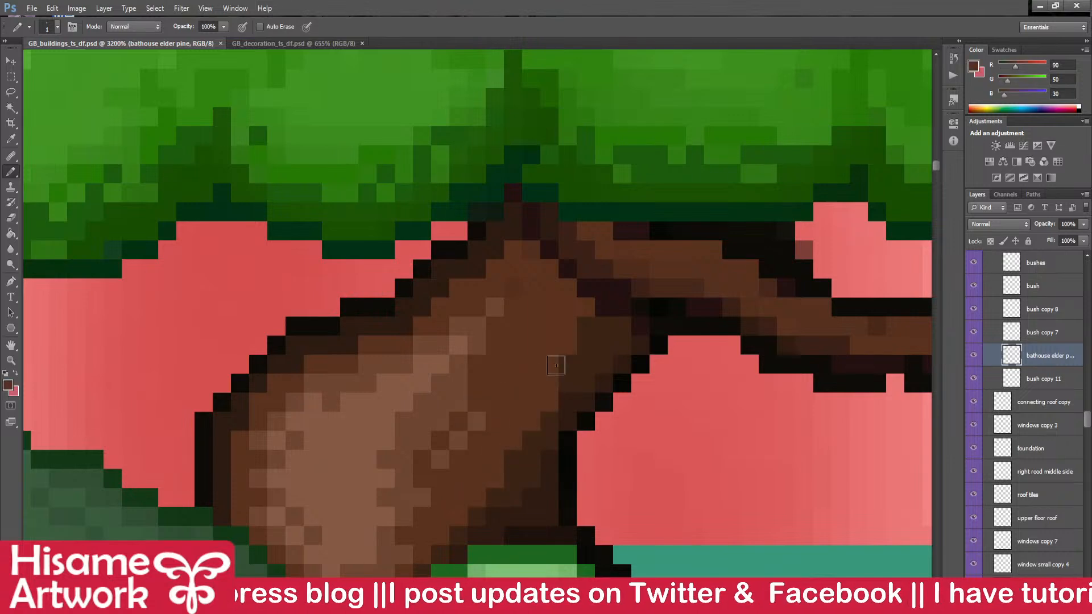
left_click(449, 393, "alt")
mouse_move(459, 381)
left_mouse_down()
mouse_move(522, 323)
mouse_move(537, 297)
mouse_move(496, 331)
mouse_move(529, 285)
left_mouse_up()
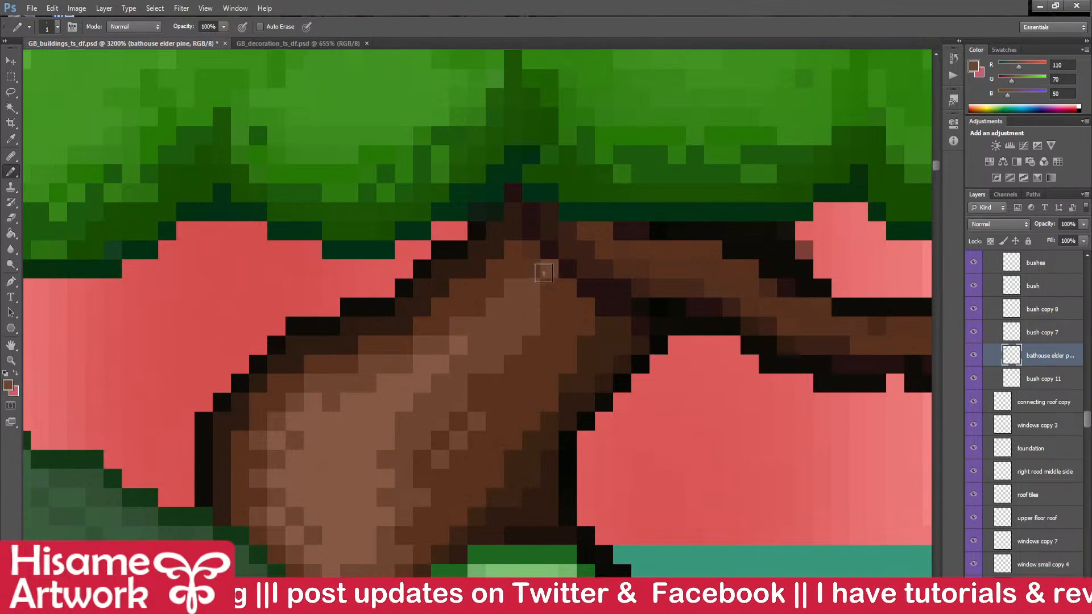
left_click(455, 340, "alt")
left_click(476, 325)
left_click(497, 322)
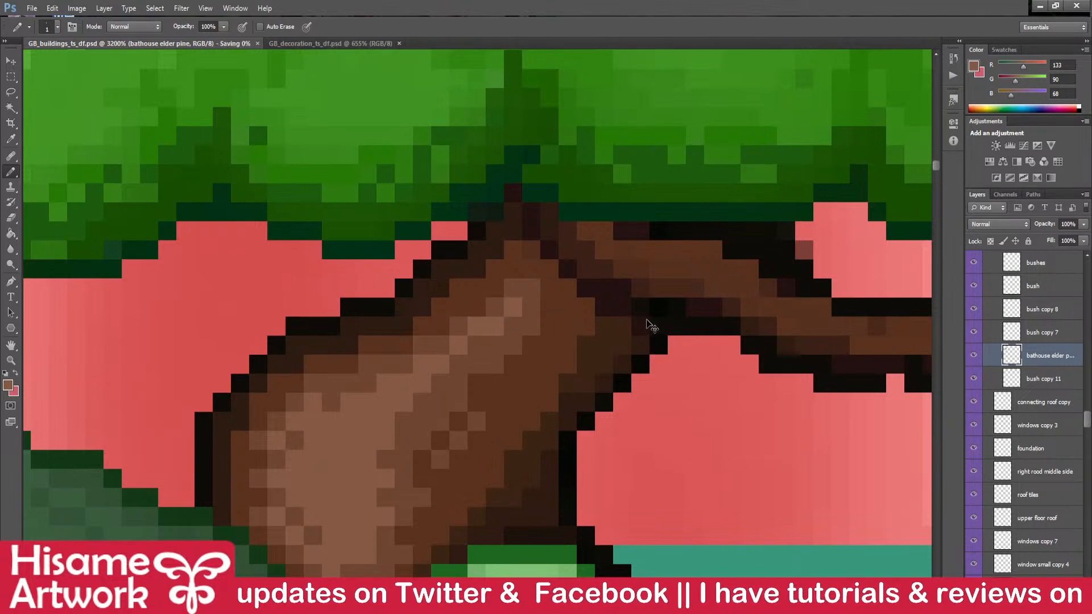
- Dither the right side of the upper trunk highlight with mid-brown (110, 70, 50) pixels and save the file
scroll(535, 349, "down", 3)
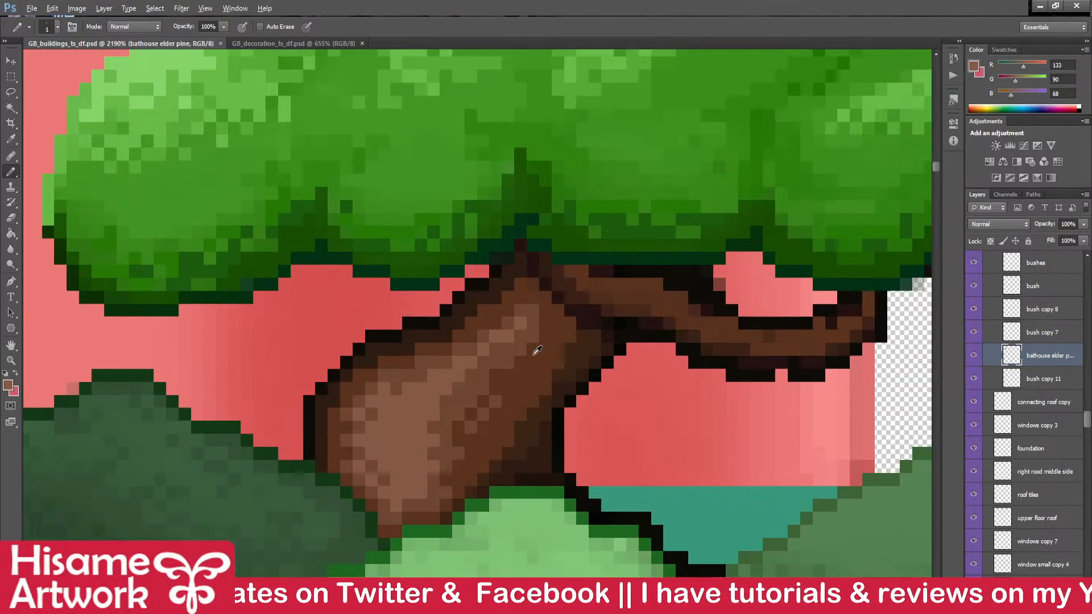
scroll(536, 350, "up", 2)
left_click(491, 366, "alt")
left_click(523, 355)
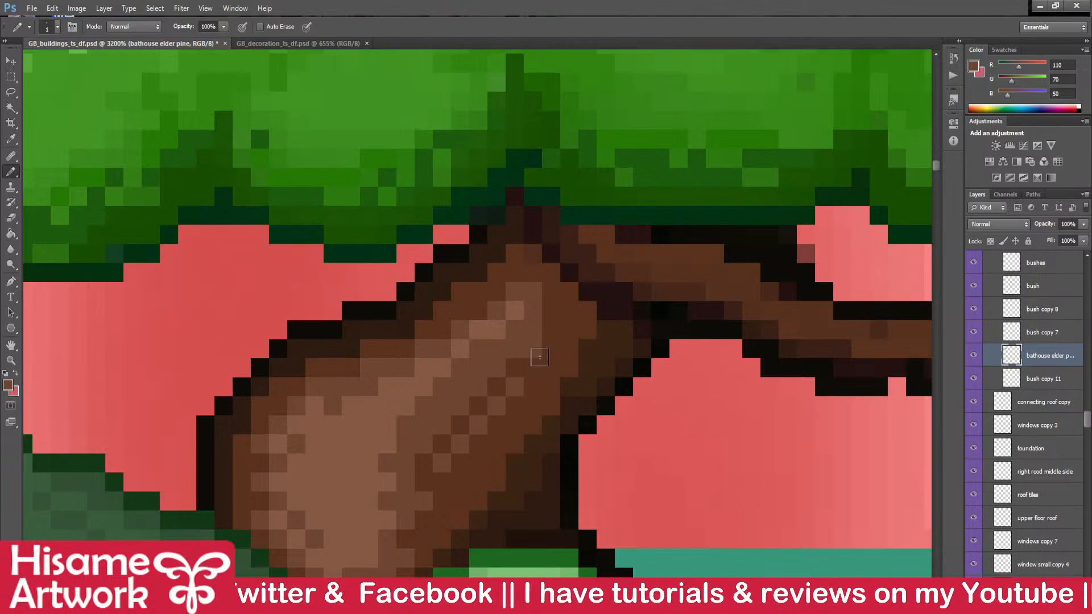
key("ctrl+s")
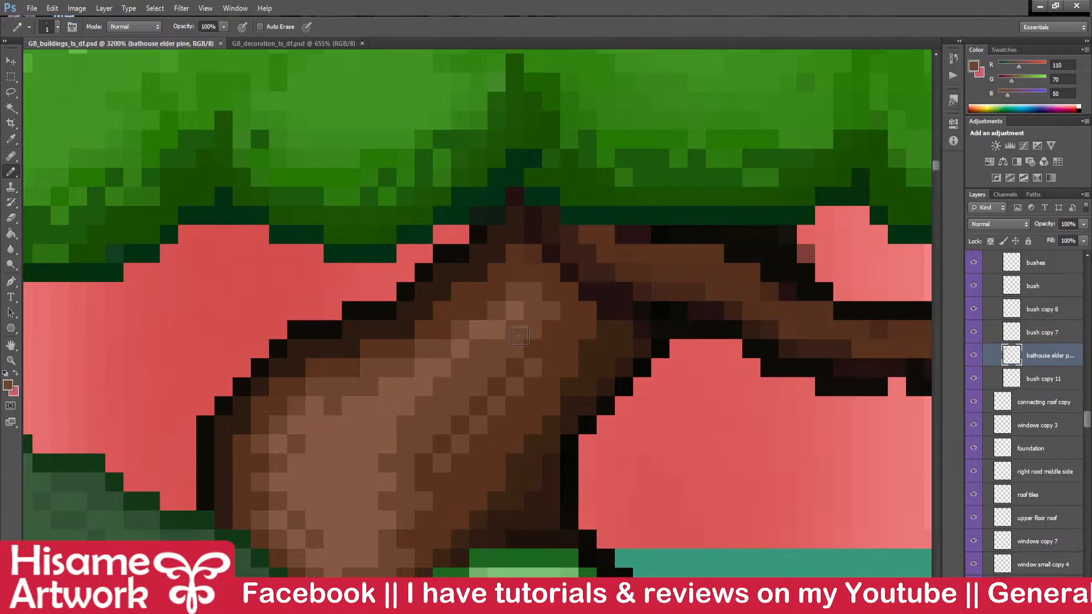
- Smooth the shading along the trunk's upper-left edge with brown (90, 50, 30) pixels and save the file
mouse_move(500, 355)
left_mouse_down()
mouse_move(629, 361)
mouse_move(622, 380)
left_mouse_up()
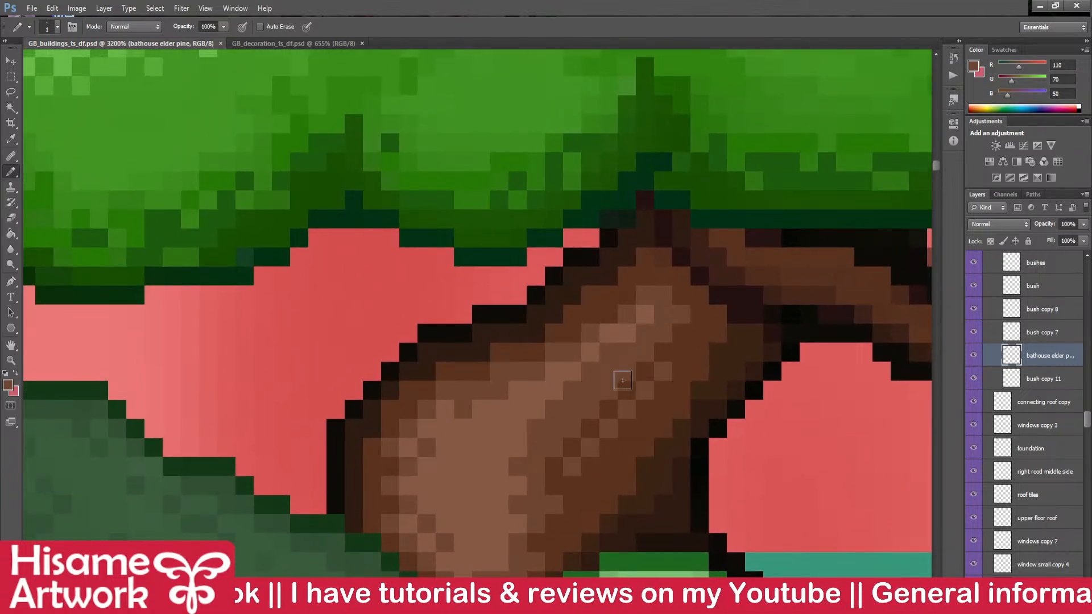
left_click(429, 368, "alt")
left_click(421, 387, "alt")
left_click(425, 373)
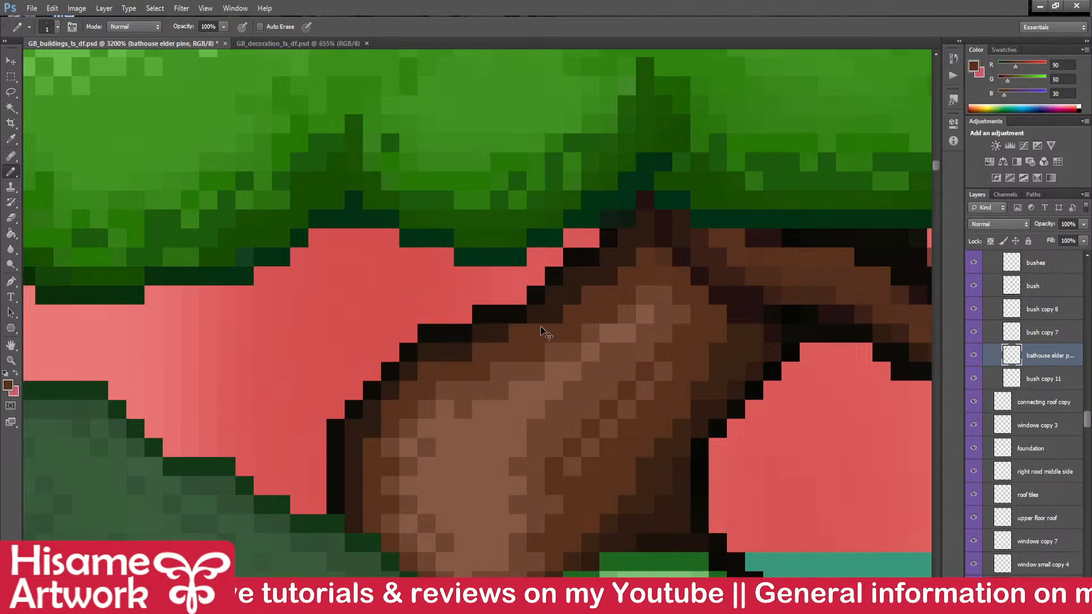
key("ctrl+s")
- Shade the top of the trunk along its seam with the branch using dark-brown (59, 35, 21) pixels
left_click_drag(679, 297, 507, 329)
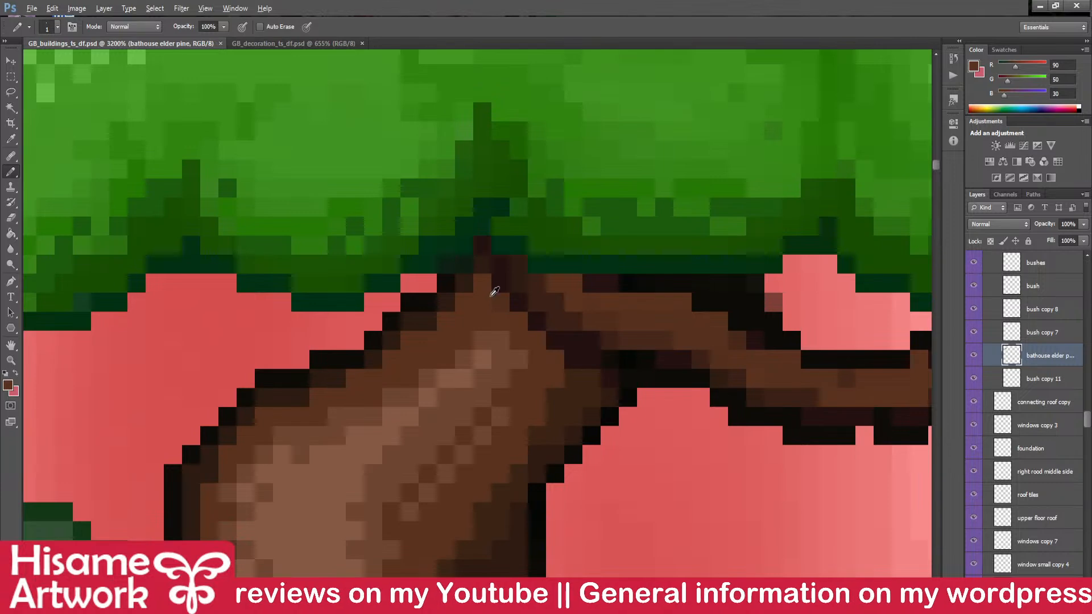
left_click(554, 302, "alt")
left_click(482, 284)
left_click(558, 366, "shift")
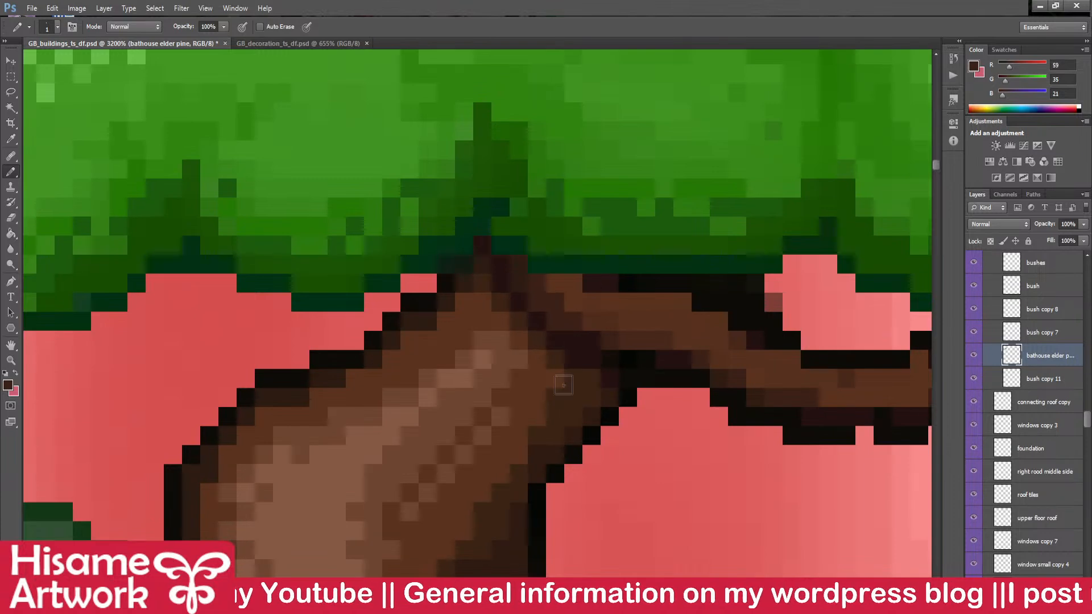
left_click(552, 380)
mouse_move(482, 320)
left_mouse_down()
mouse_move(499, 320)
mouse_move(542, 367)
left_mouse_up()
- Trim the top end of the trunk's highlight with brown (90, 50, 30) pixels and save the file
left_click(476, 314, "alt")
left_click(482, 341)
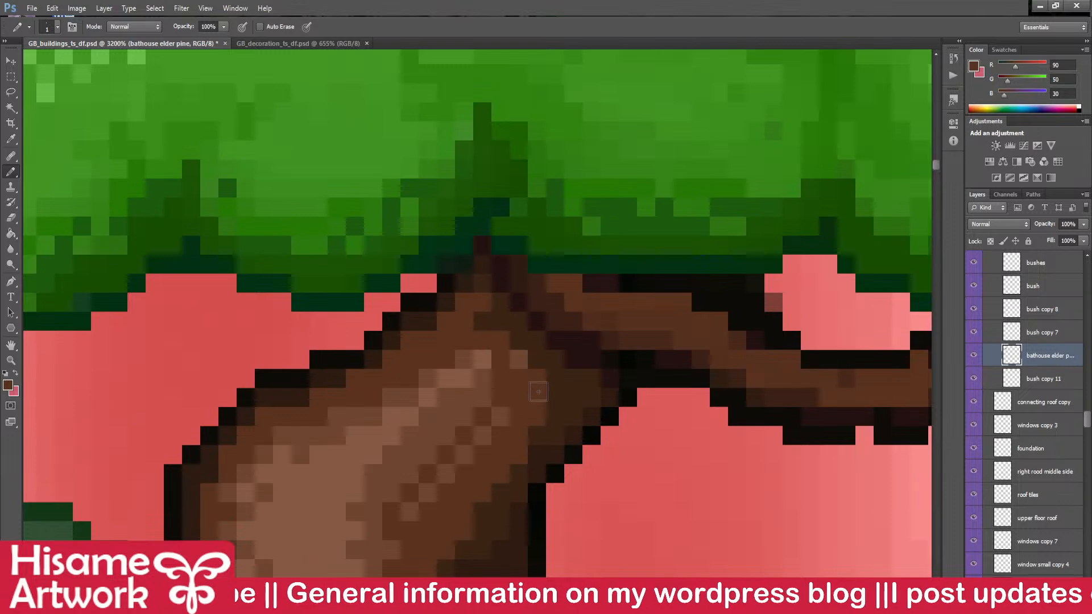
left_click(495, 307, "alt")
key("ctrl+s")
- Shade the branch's base beside its seam with the trunk using dark-brown (59, 32, 23) pixels
left_click_drag(625, 356, 549, 353)
left_click(557, 319, "alt")
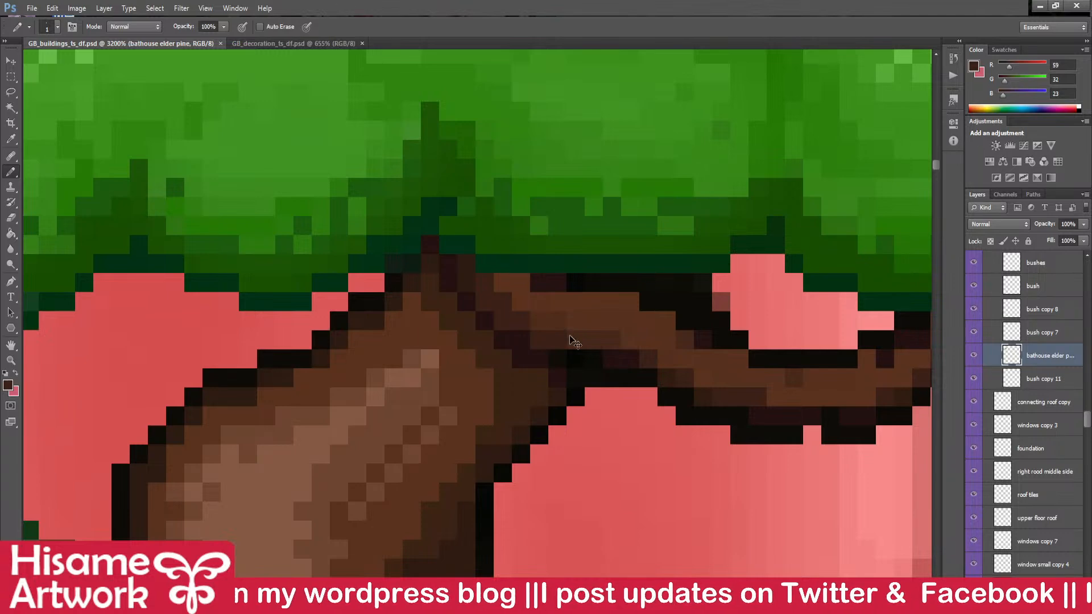
left_click(521, 340)
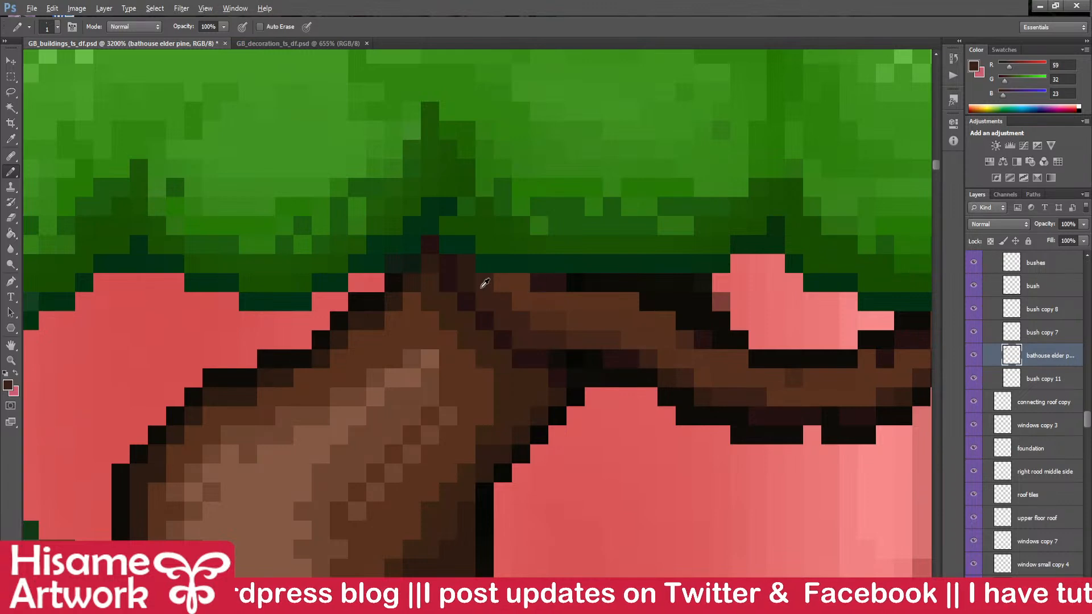
mouse_move(483, 282)
left_mouse_down()
mouse_move(558, 281)
mouse_move(425, 317)
mouse_move(490, 294)
left_mouse_up()
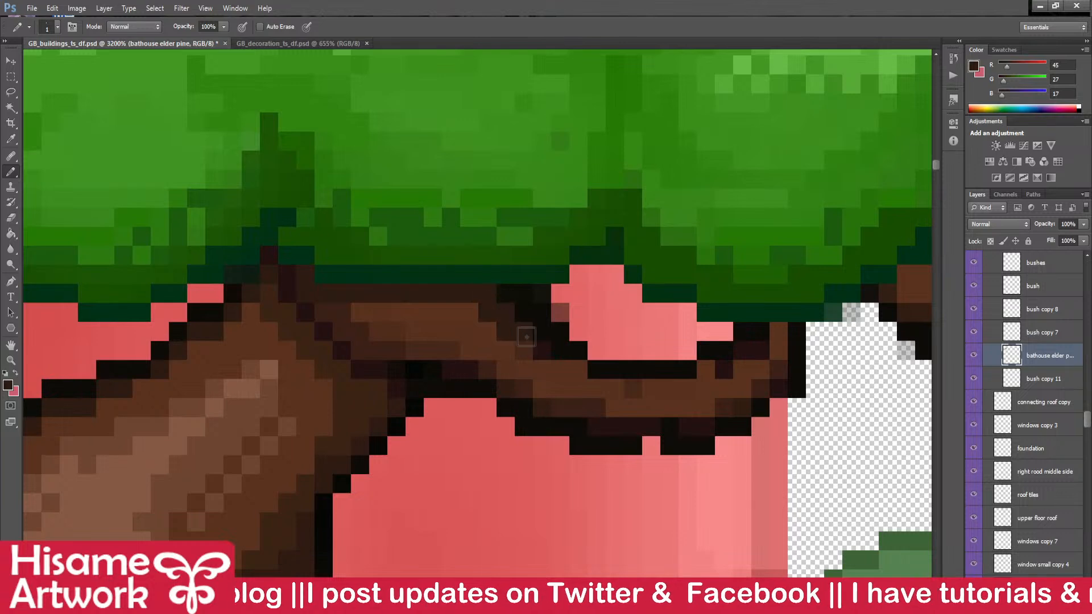
- Shade the branch's upper edge under the foliage with dark-brown (59, 32, 23) pixels and save the file
left_click_drag(518, 341, 698, 347)
left_click(579, 353, "alt")
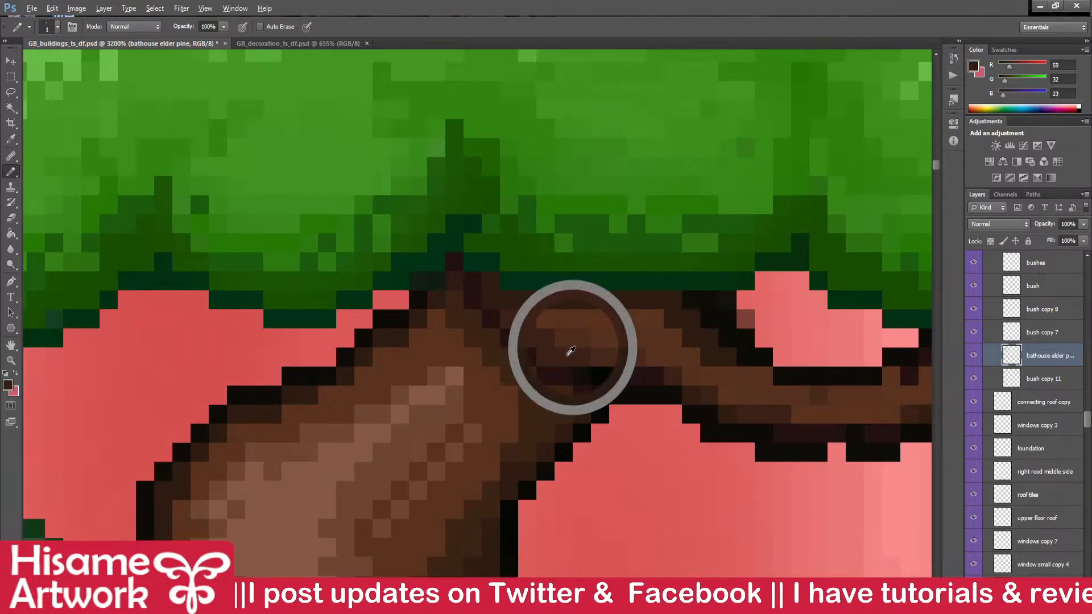
left_click_drag(628, 328, 540, 316)
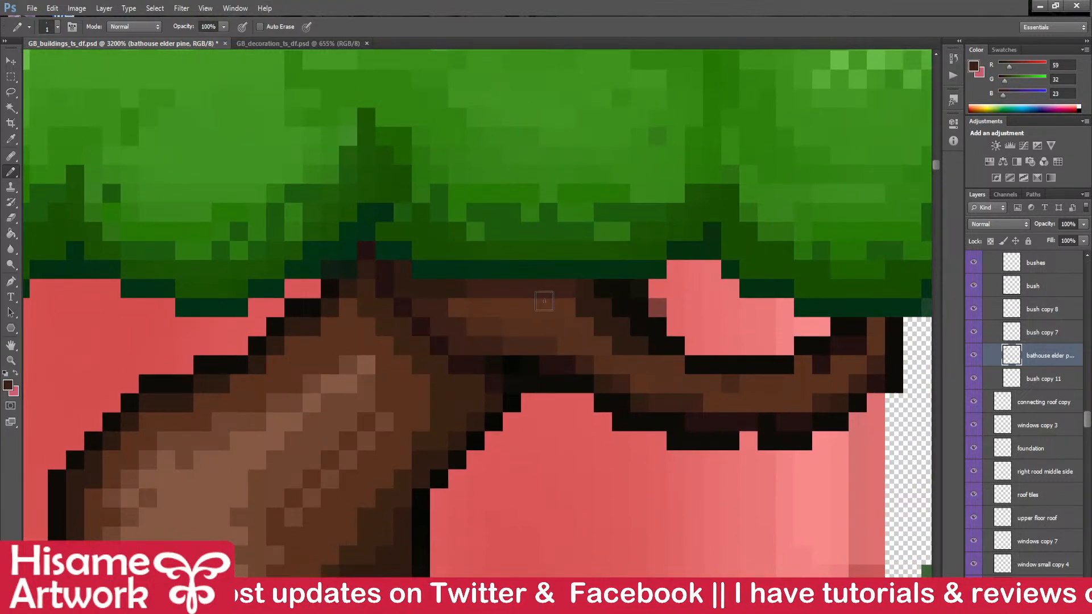
left_click(486, 306, "alt")
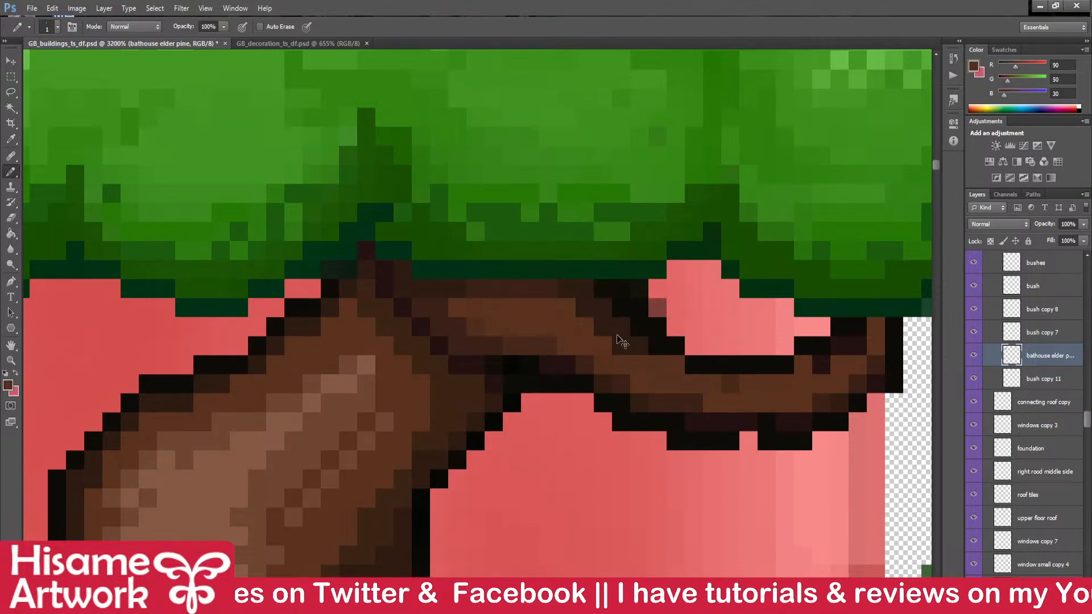
key("ctrl+s")
- Darken the underside of the fork between trunk and branch with a very dark brown (36, 17, 17) pixel and save the file
left_click(501, 378, "alt")
left_click(512, 378)
key("ctrl+s")
left_click_drag(567, 370, 541, 419)
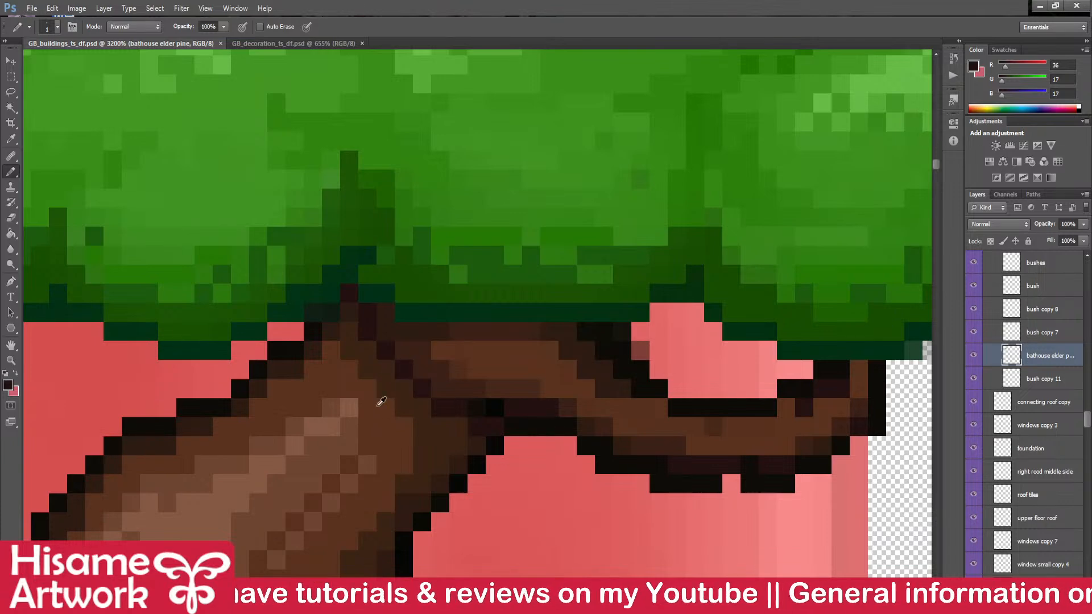
left_click(424, 353, "alt")
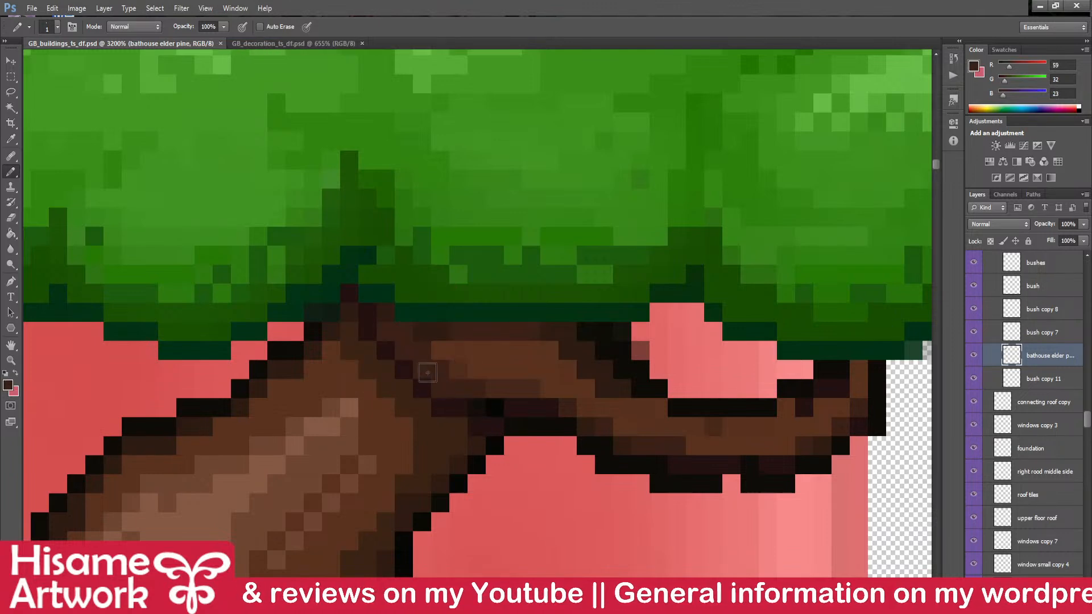
left_click(523, 402, "alt")
left_click_drag(490, 405, 526, 402)
key("ctrl+z")
- Outline the seam between the trunk and branch with near-black (15, 12, 8) pixels and save the file
left_click(514, 426, "alt")
left_click(458, 394)
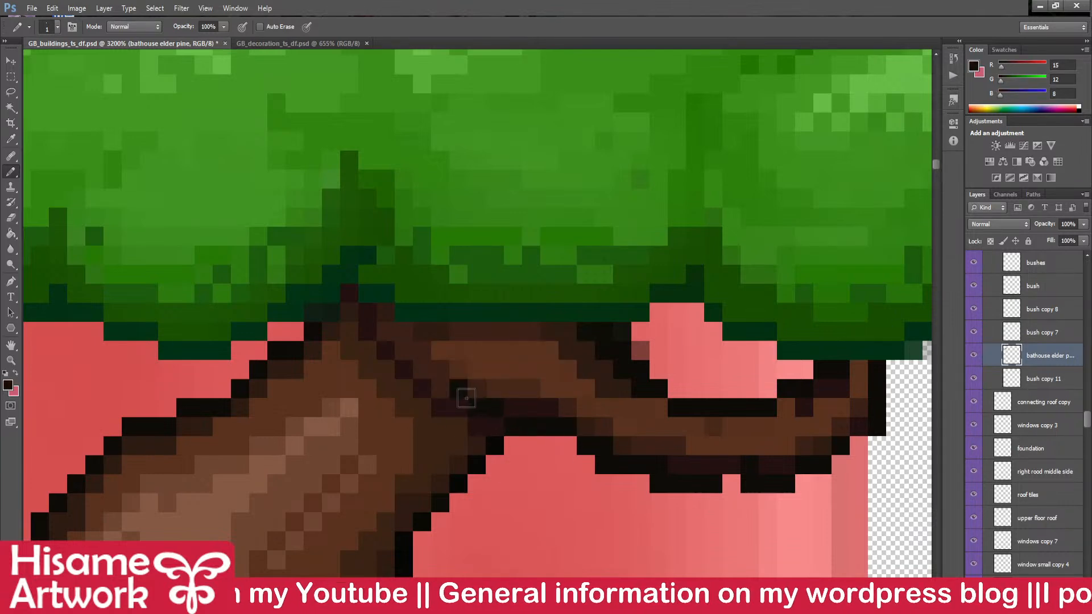
key("ctrl+z")
left_click(458, 407)
left_click_drag(500, 373, 605, 391)
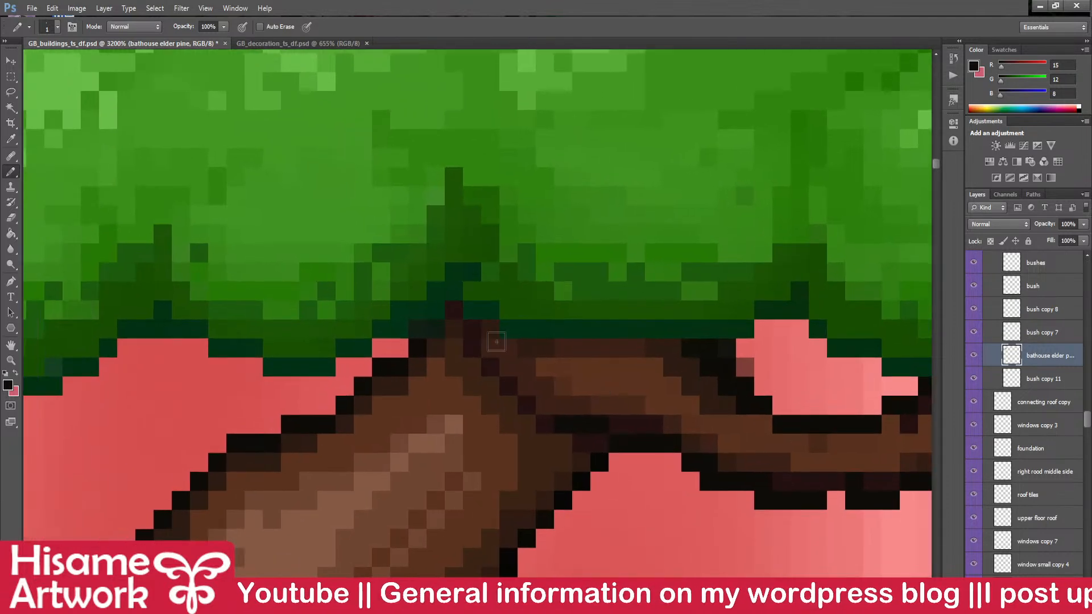
left_click_drag(479, 334, 406, 290)
left_click(399, 286)
left_click(400, 304)
left_click(416, 293, "alt")
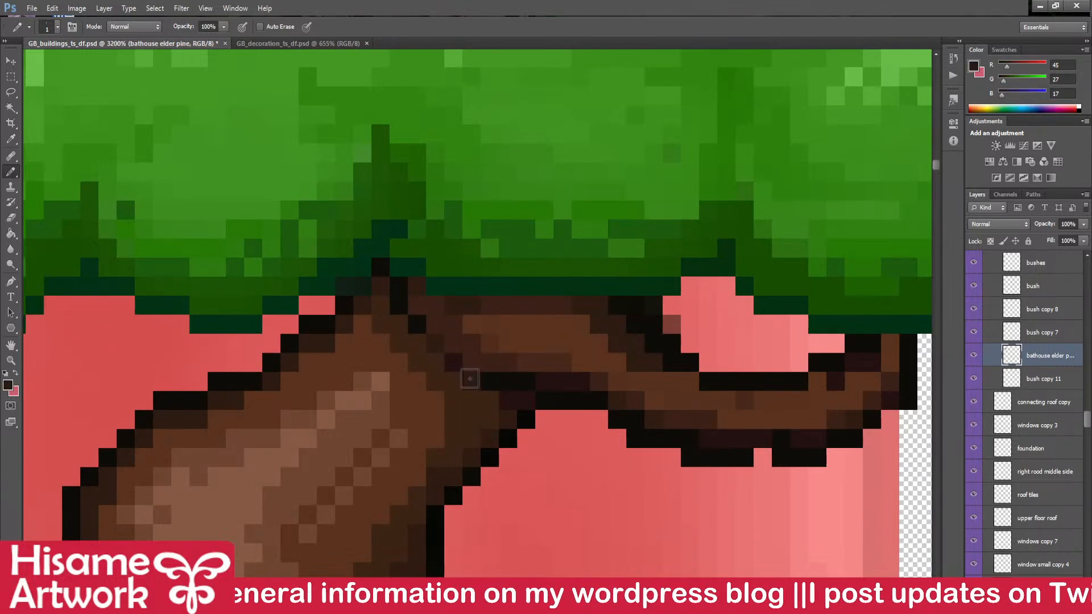
key("ctrl+s")
- Shade the hanging branch's lower edge with dark-brown (45, 27, 17) pixels
left_click_drag(541, 365, 358, 309)
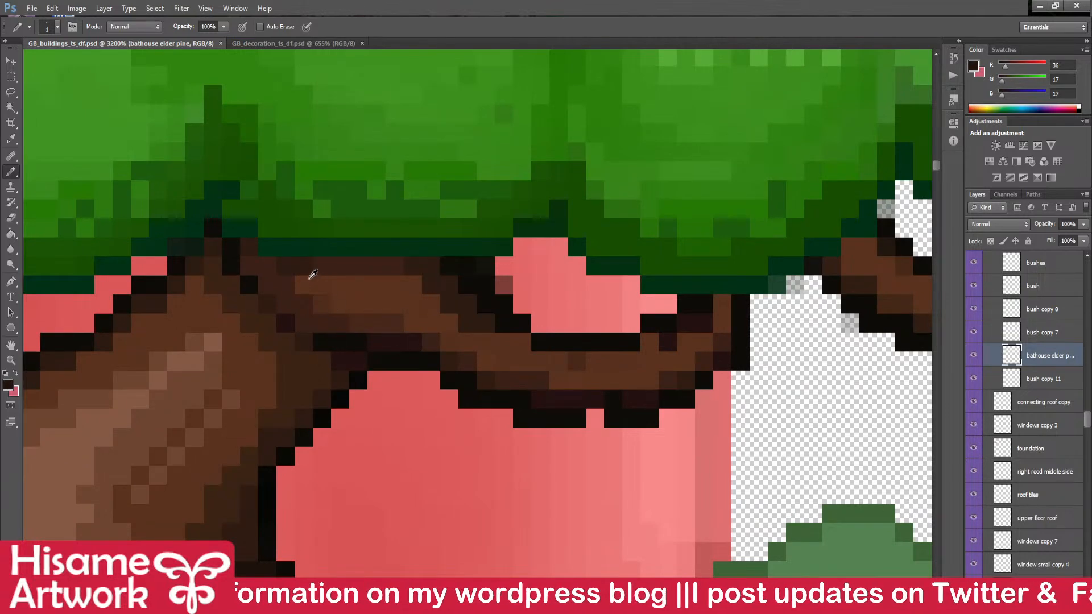
left_click_drag(463, 378, 574, 396)
left_click(592, 397)
left_click_drag(660, 400, 629, 429)
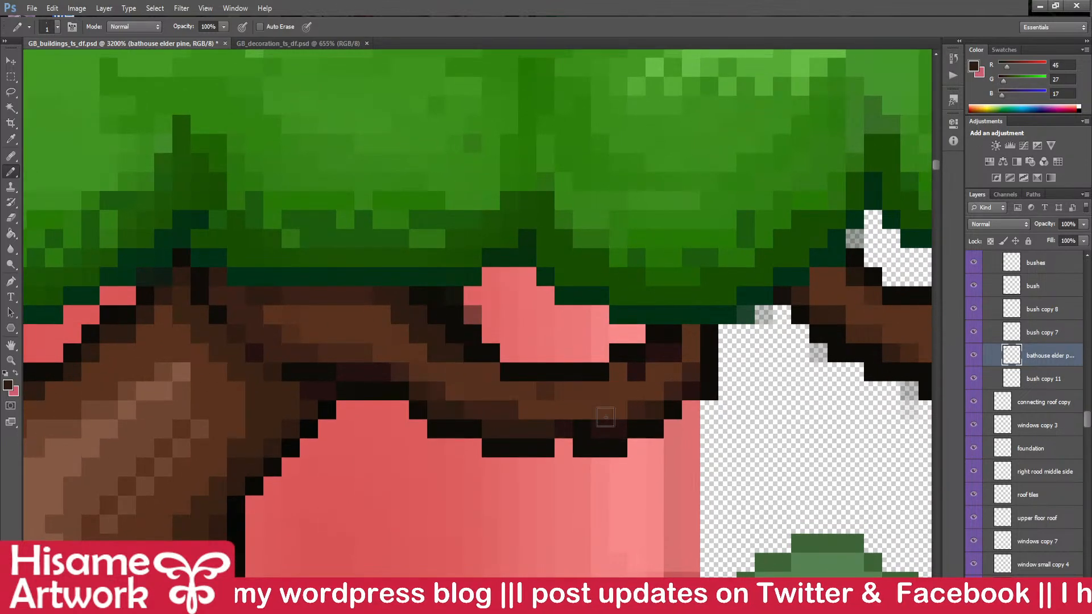
- Shade the branch's outer end with dark-brown (45, 27, 17) and (59, 35, 21) pixels and save the file
left_click_drag(605, 414, 629, 494)
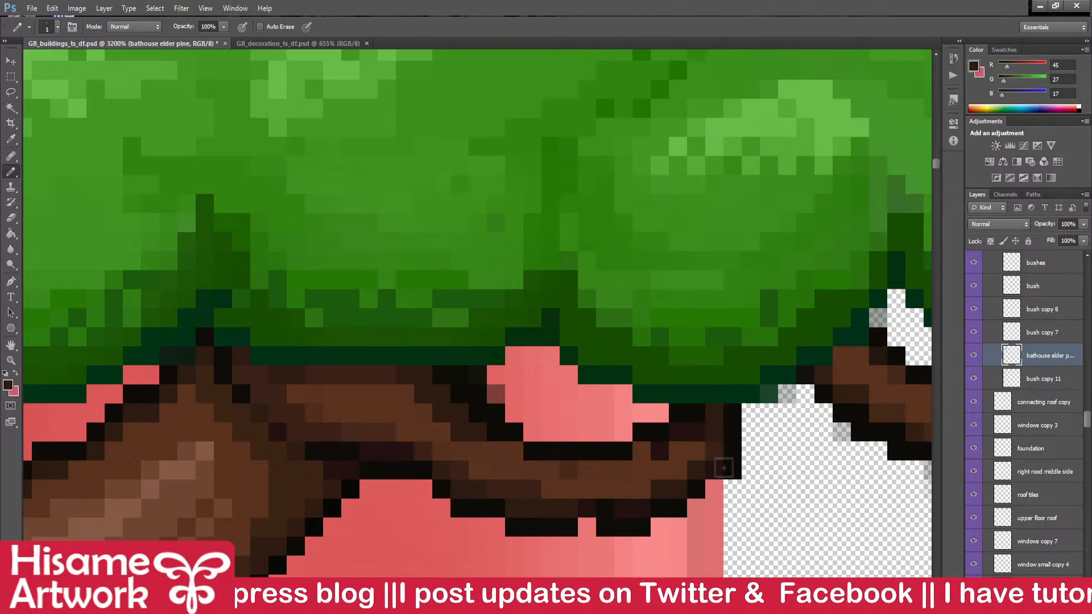
left_click_drag(682, 468, 644, 416)
left_click(254, 417, "alt")
left_click(213, 424, "alt")
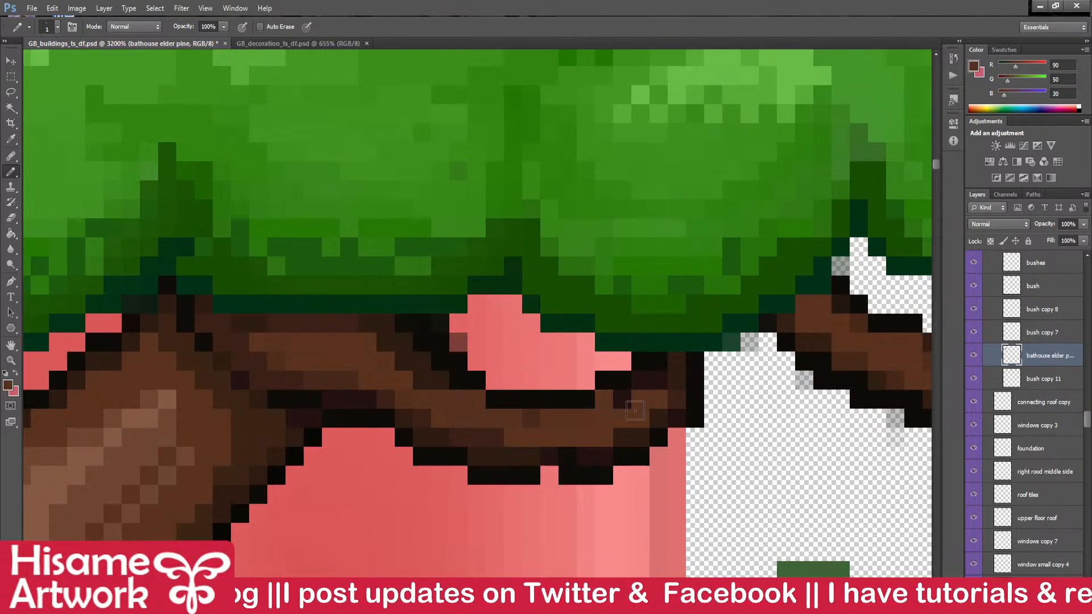
left_click(252, 429, "alt")
left_click(611, 396)
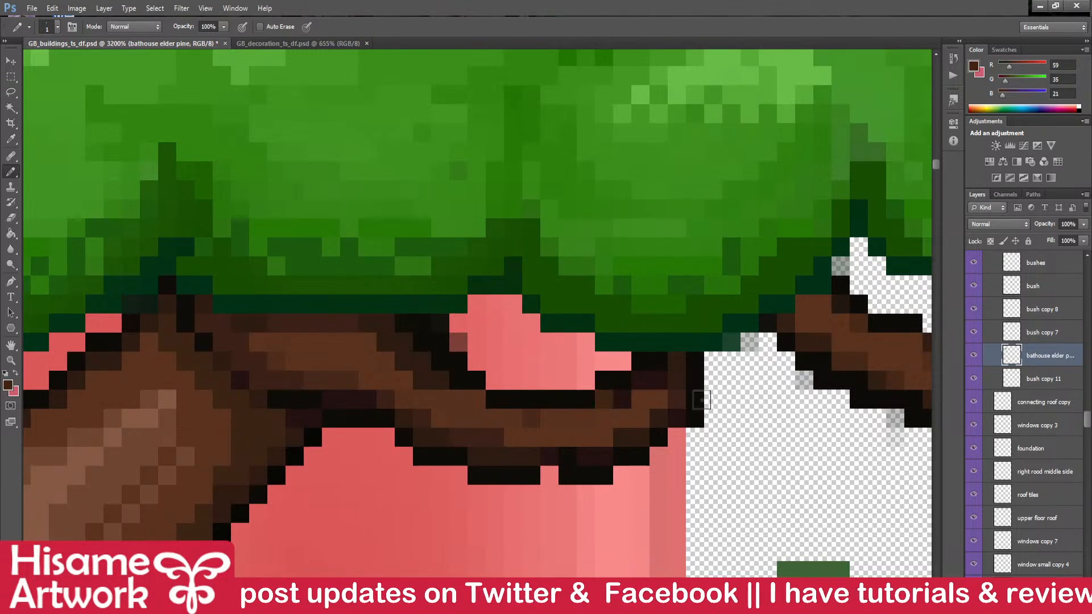
key("ctrl+s")
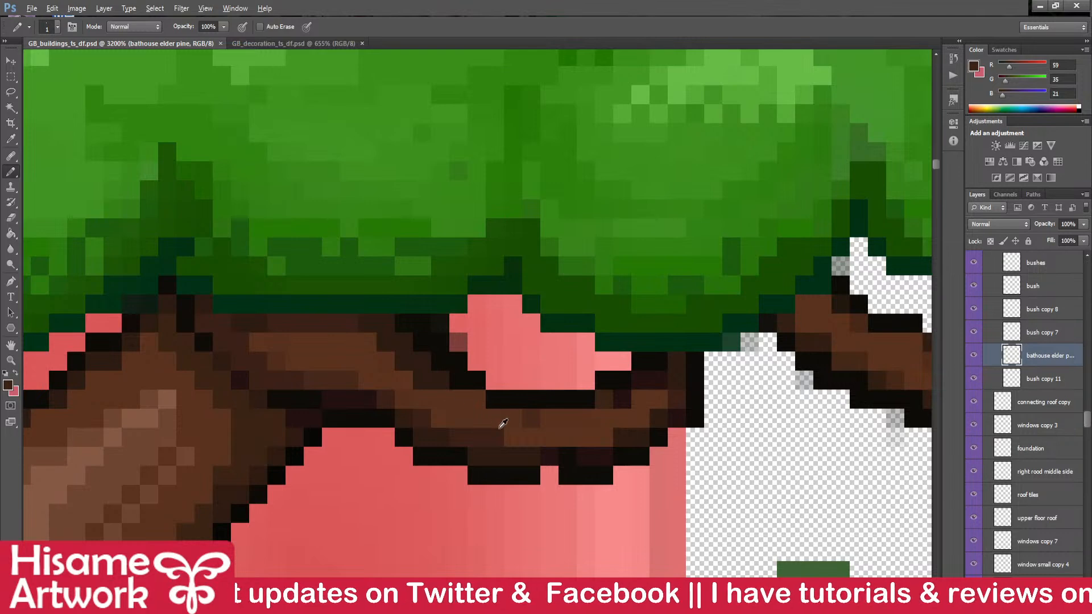
- Thin the black outline on the branch's upper inner edge with very dark brown (36, 17, 17) pixels and save the file
left_click(628, 401, "alt")
left_click(388, 322)
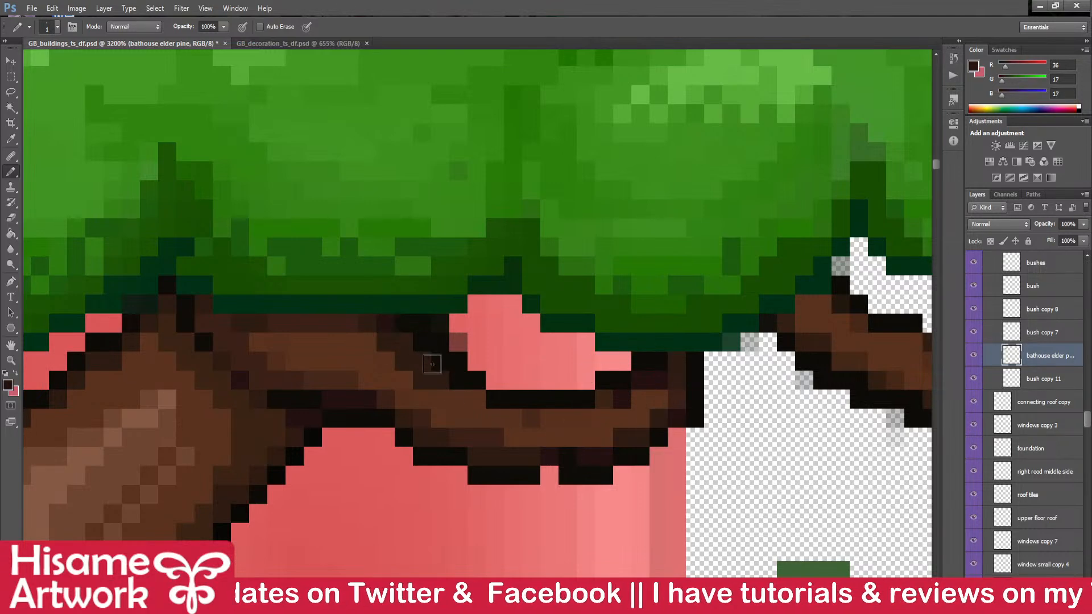
key("ctrl+s")
- Delete the stray pixels outside the branch's upper outline beside the pink wall gap and save the file
key("m")
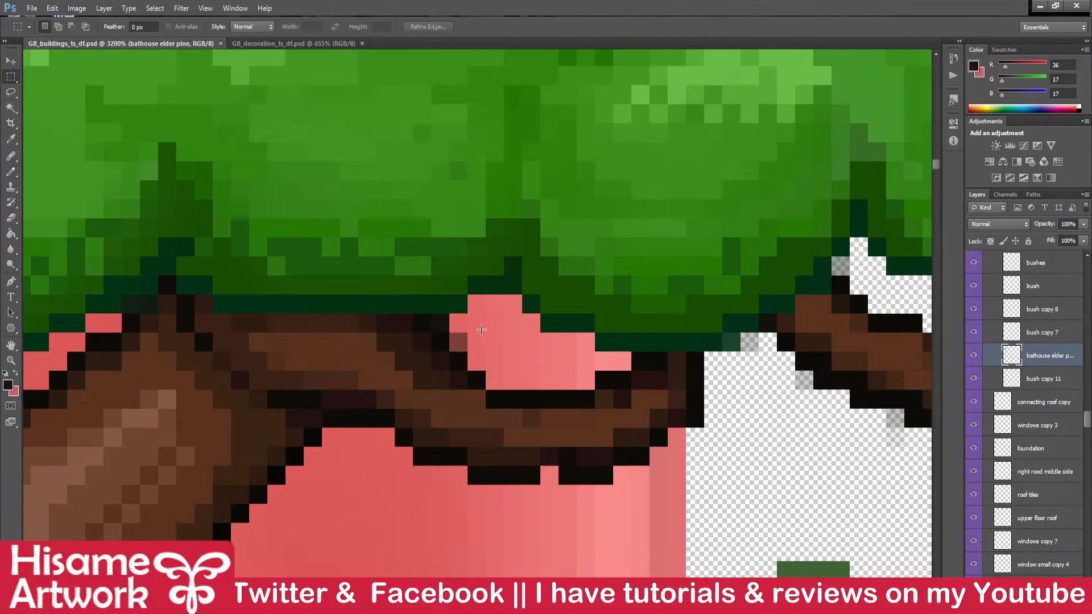
left_click_drag(437, 318, 467, 348)
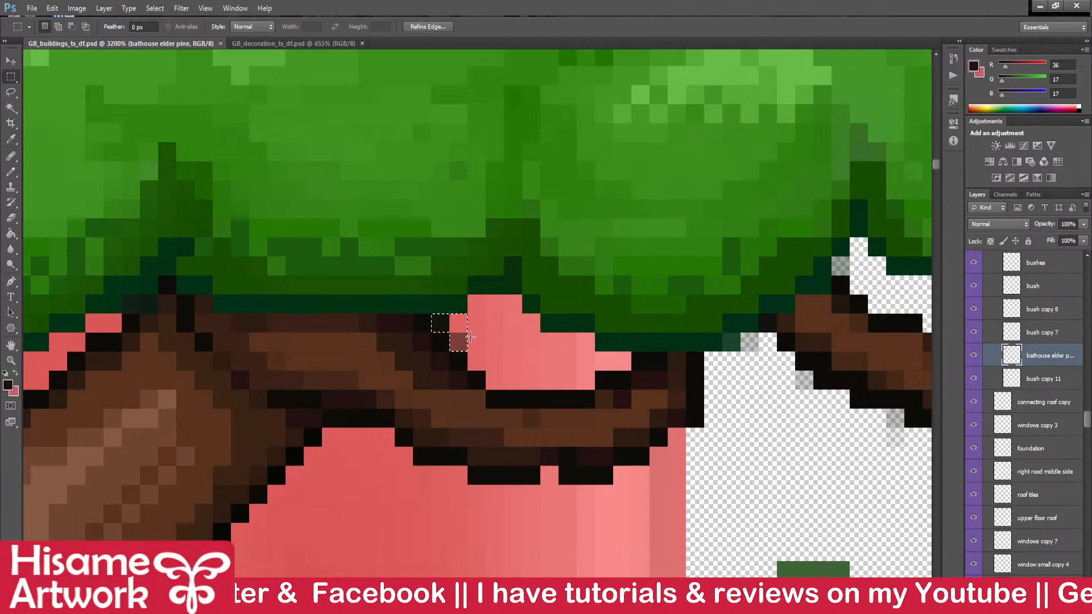
key("Delete")
key("ctrl+d")
key("ctrl+s")
- Select the three patches of semi-transparent stray pixels below the foliage and the second branch and delete them
left_click_drag(469, 336, 526, 359)
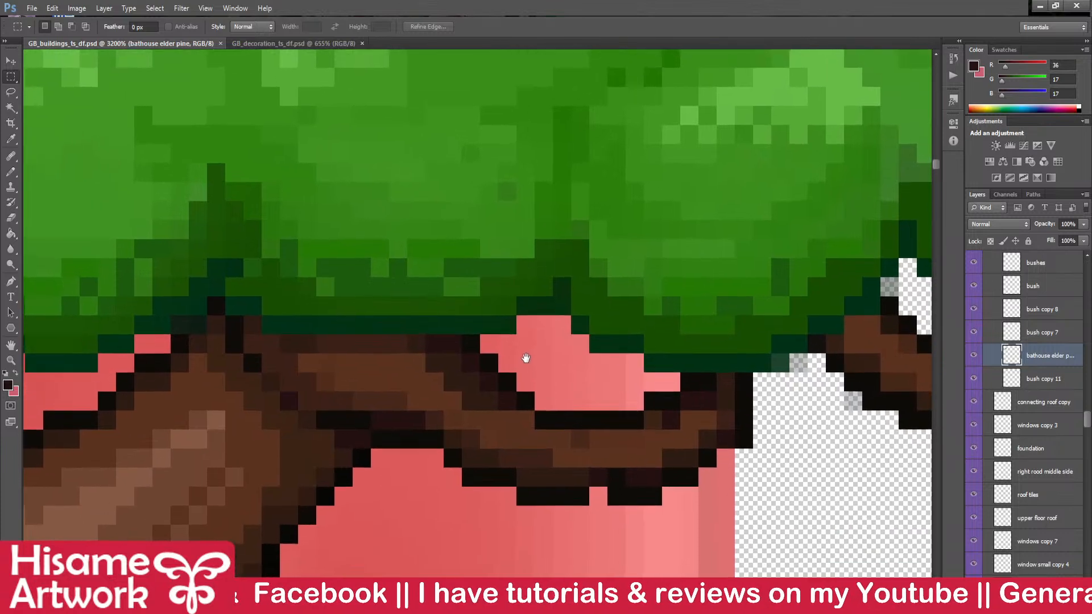
left_click_drag(769, 462, 572, 483)
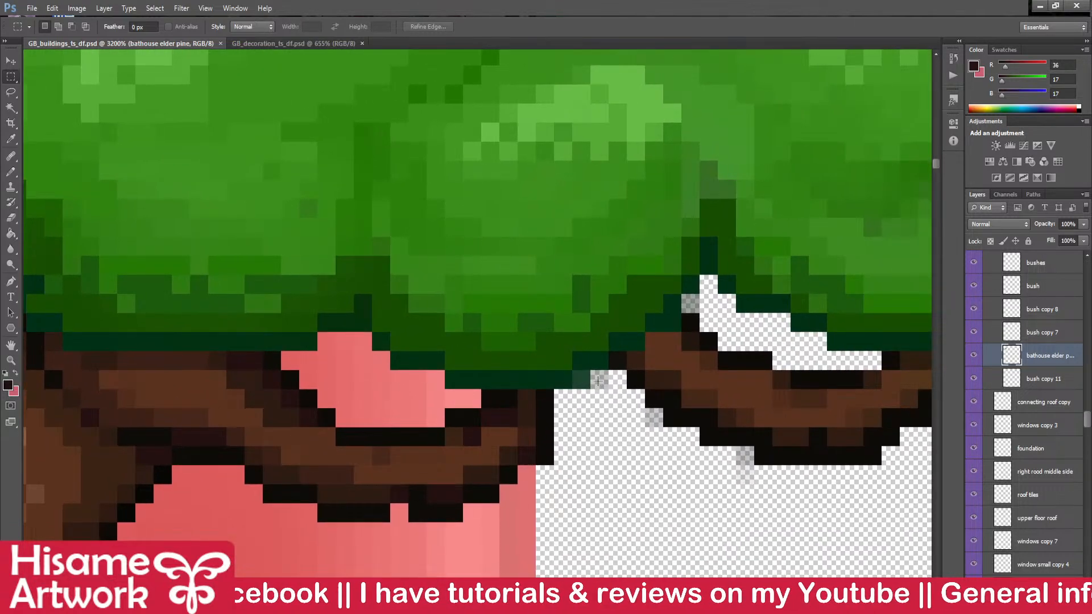
left_click_drag(624, 388, 583, 378)
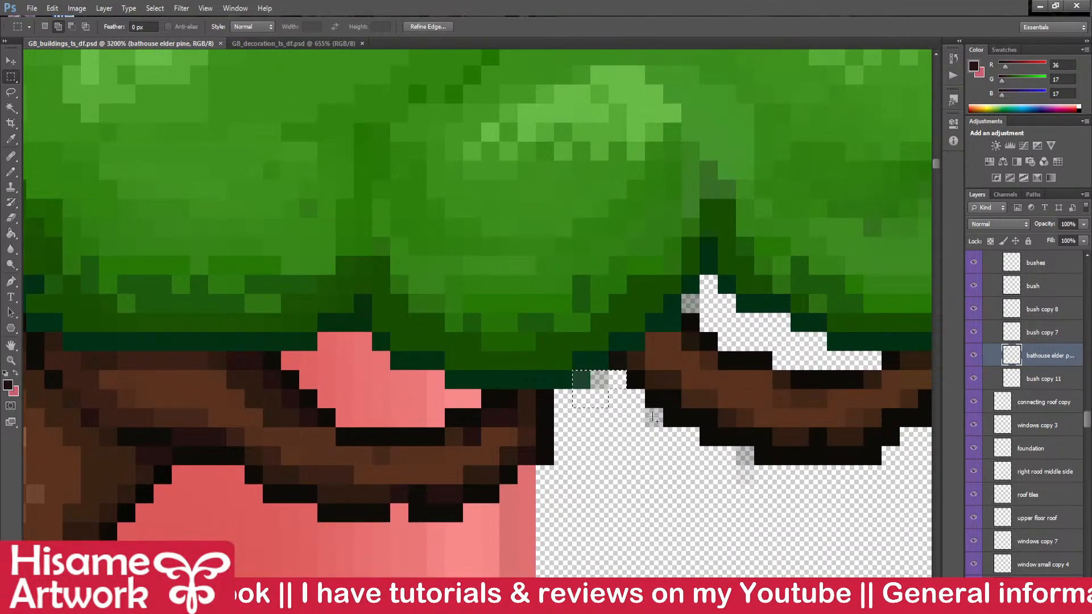
left_click_drag(759, 481, 735, 448)
left_click_drag(678, 451, 466, 410)
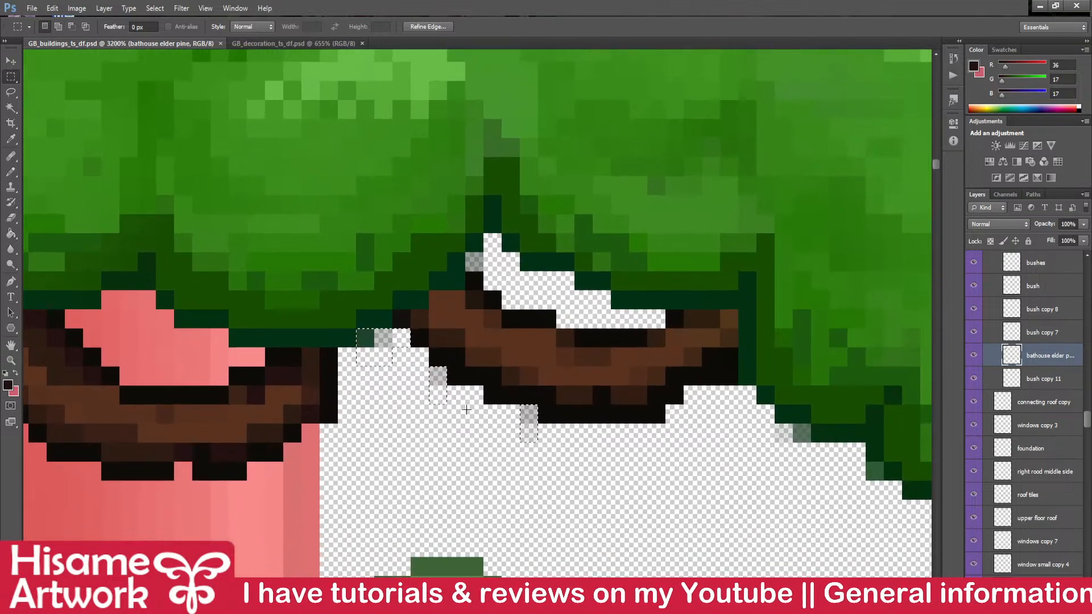
key("Delete")
key("ctrl+d")
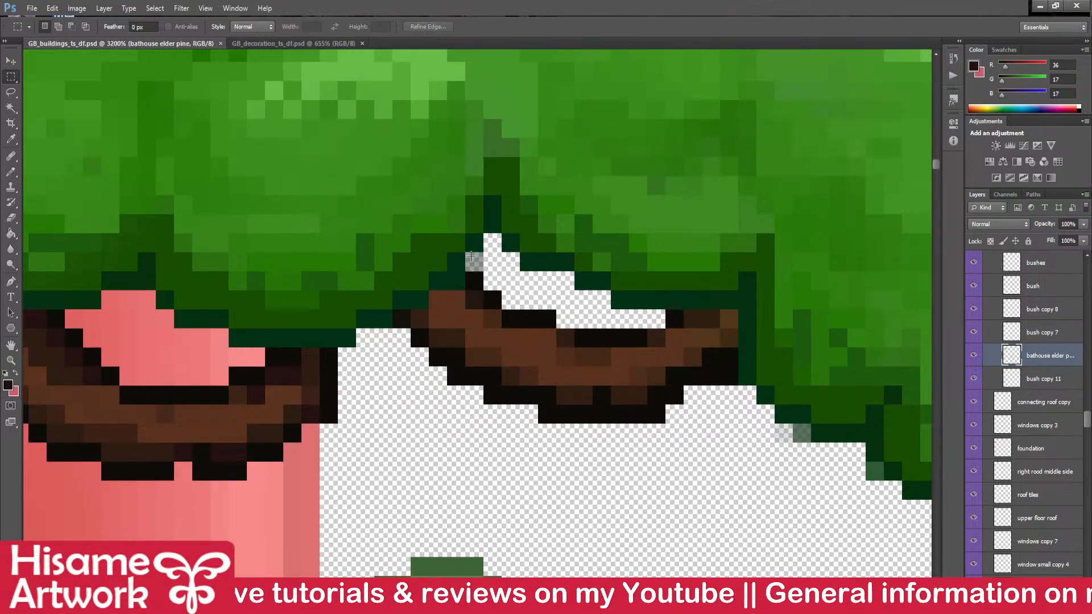
- Delete the semi-transparent stray pixel in the gap above the second branch's inner end and save the file
left_click_drag(497, 265, 498, 265)
key("Delete")
key("ctrl+s")
key("ctrl+d")
- Delete the semi-transparent stray pixels along the foliage's lower edge beyond the second branch and save the file
mouse_move(650, 399)
left_mouse_down()
mouse_move(363, 324)
mouse_move(293, 324)
left_mouse_up()
left_click_drag(439, 351, 455, 368)
left_click_drag(511, 389, 515, 433)
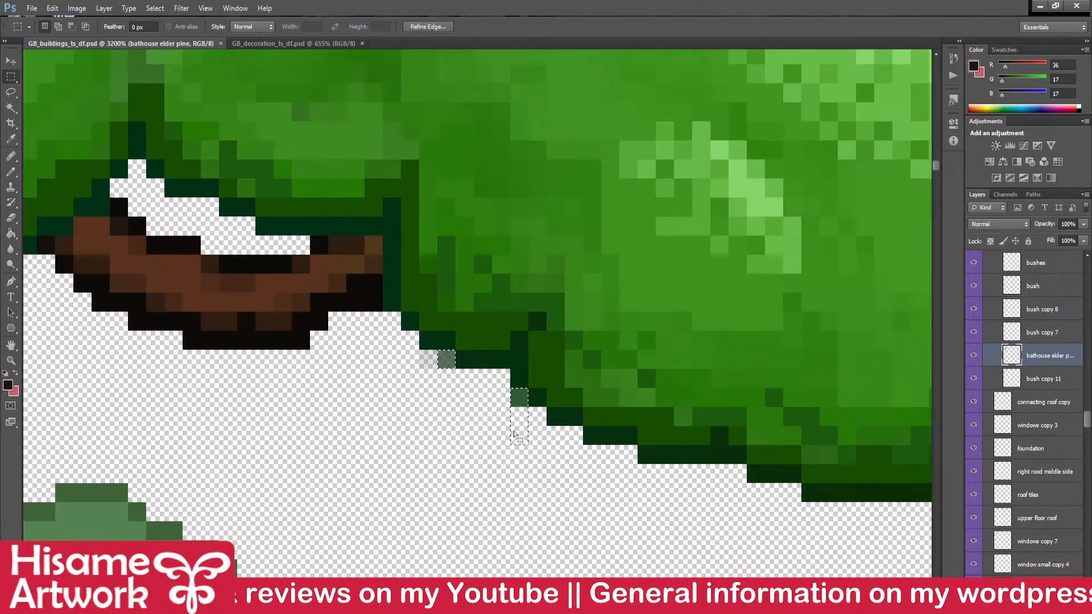
key("Delete")
key("ctrl+s")
key("ctrl+d")
- Cut away the lowest black outline pixel at the outer end of the first branch
scroll(563, 444, "down", 3)
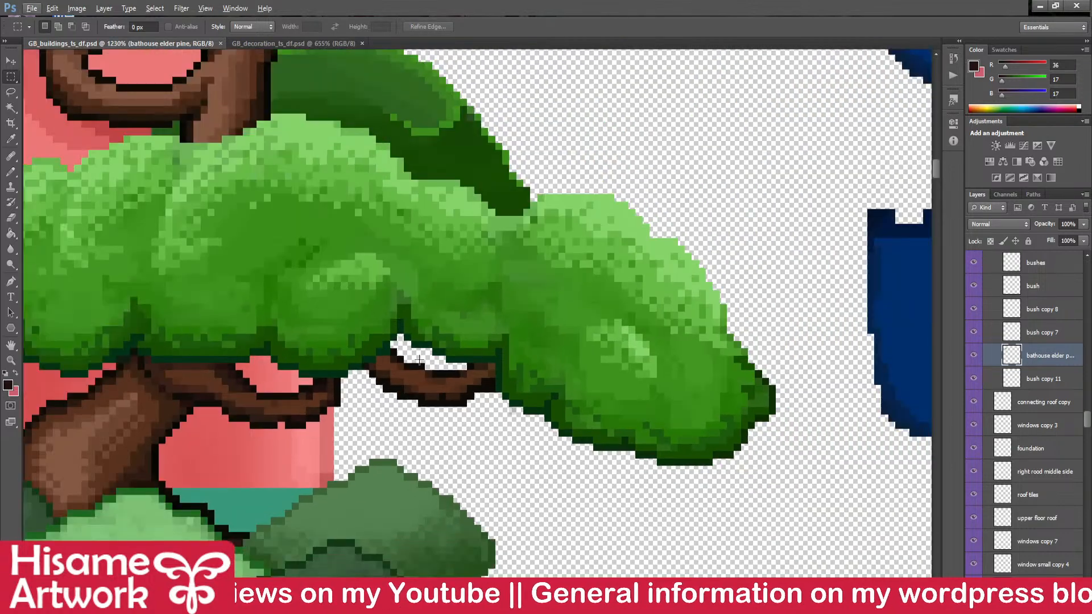
scroll(420, 359, "up", 4)
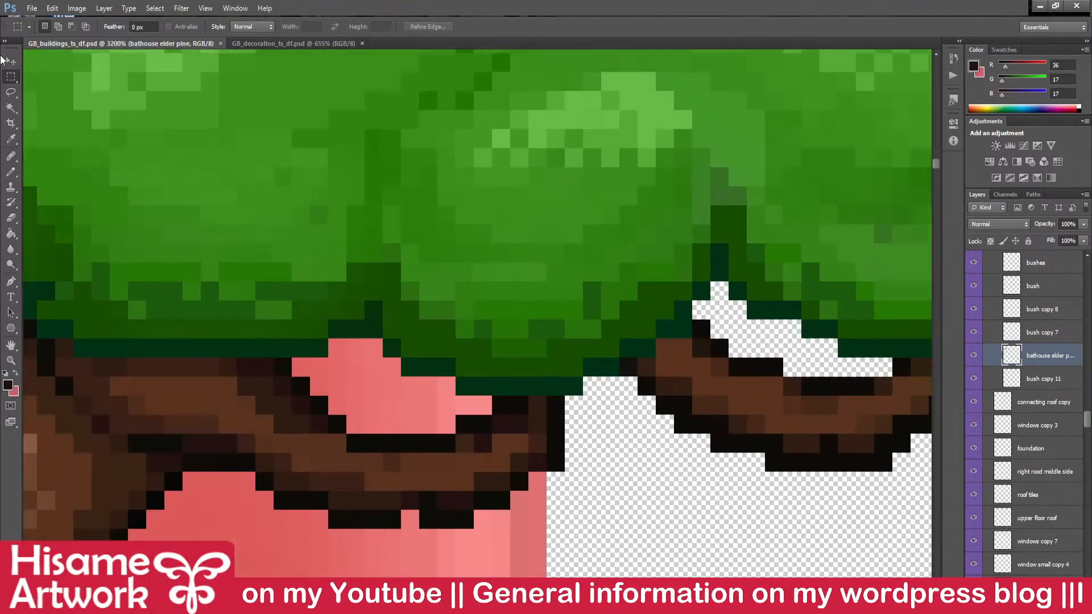
left_click(8, 67)
left_click_drag(492, 335, 540, 315)
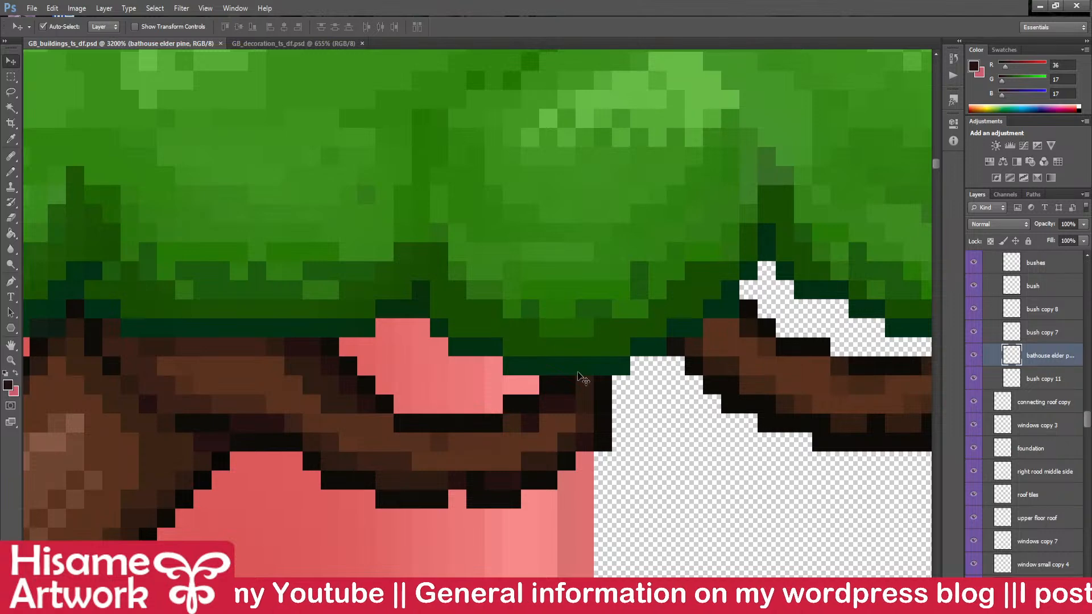
left_click(11, 78)
left_click_drag(594, 434, 620, 452)
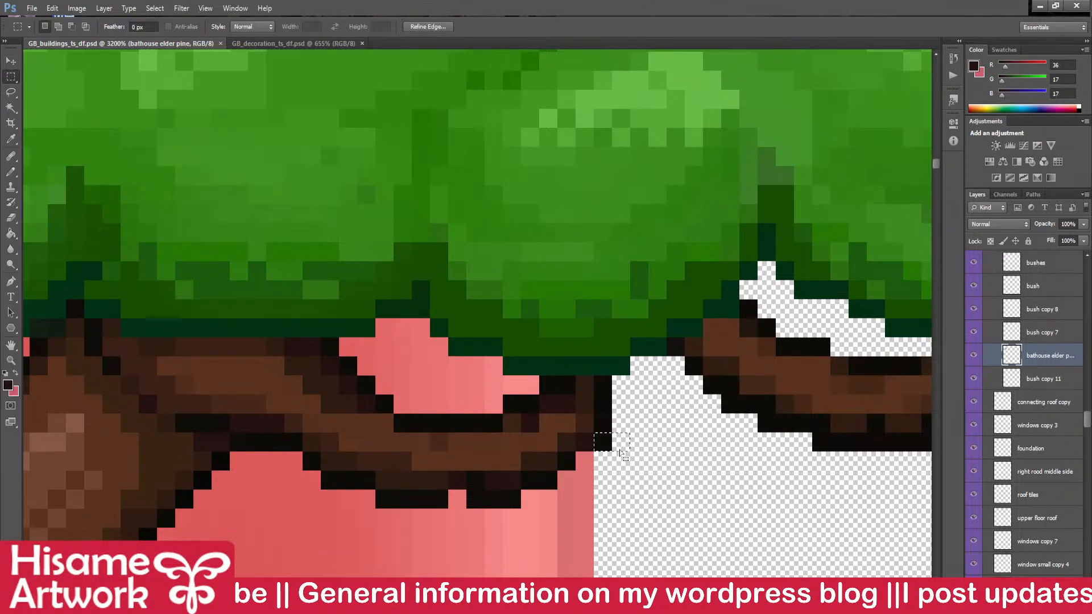
key("ctrl+x")
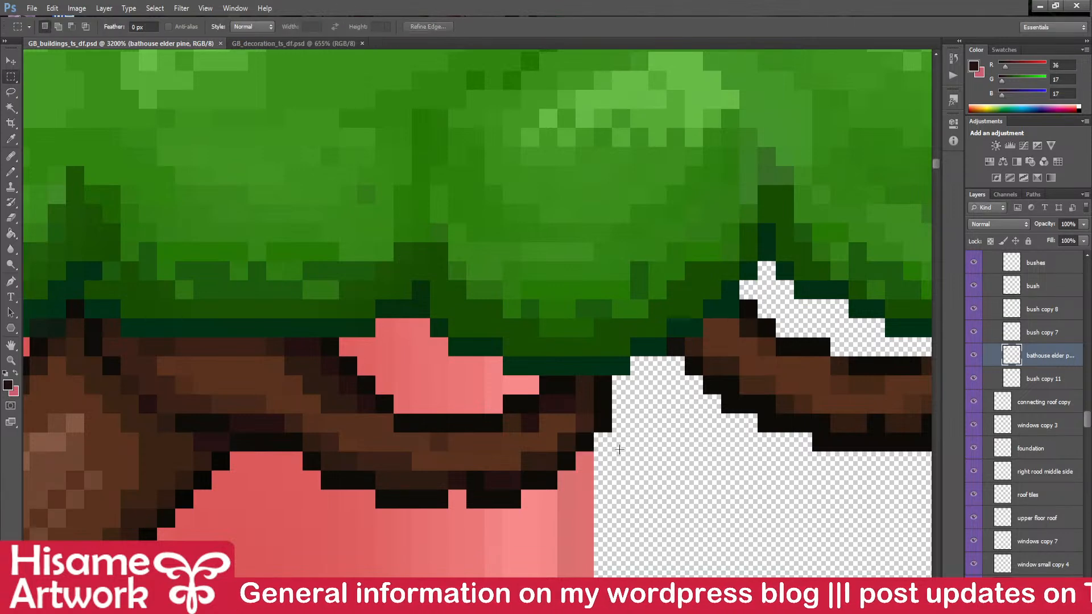
left_click(11, 61)
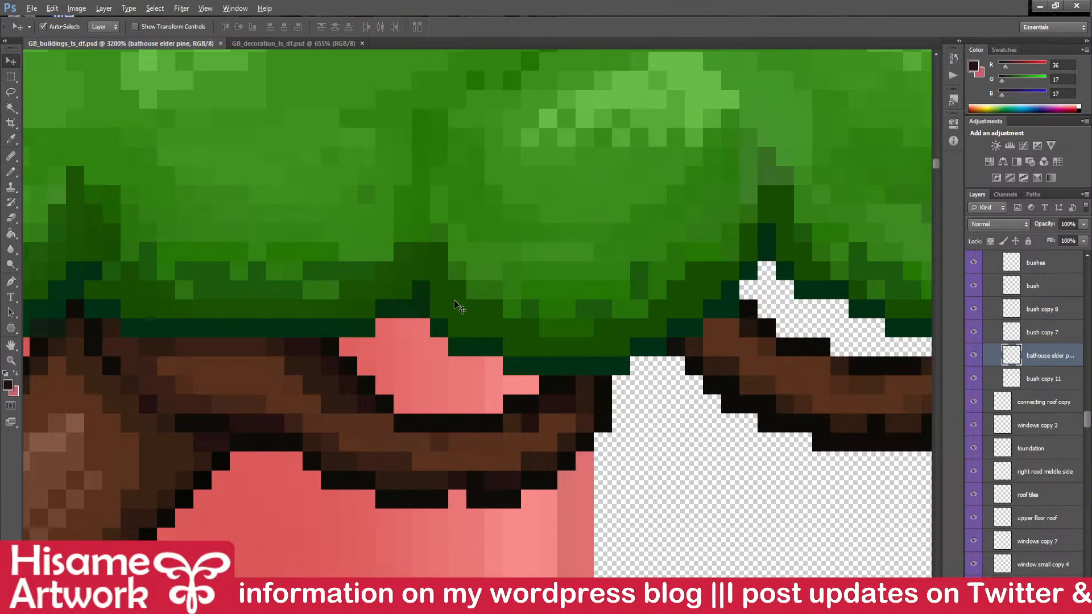
scroll(453, 299, "down", 5)
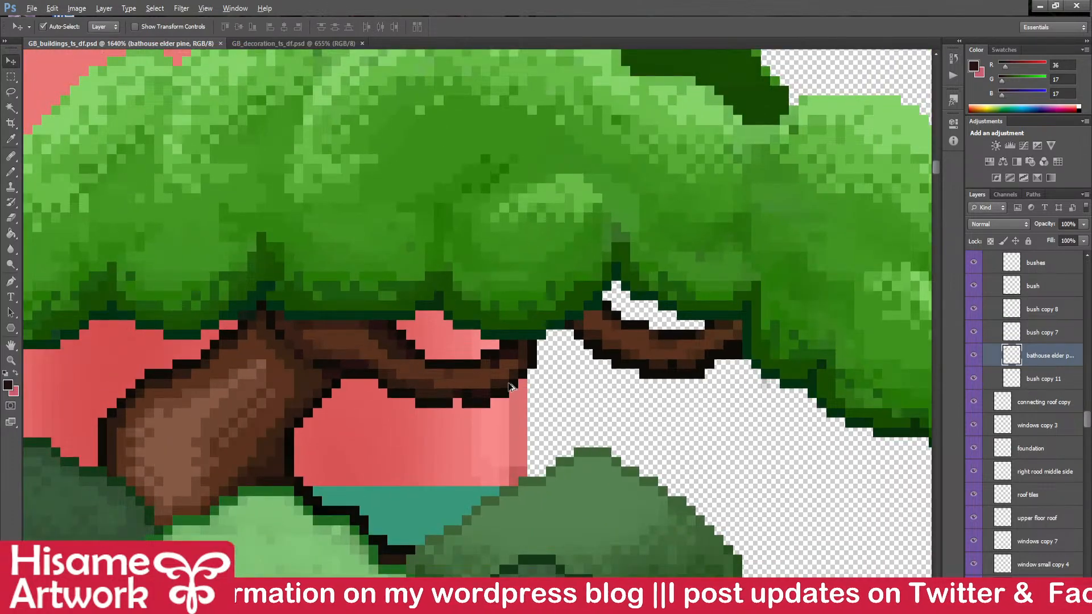
scroll(509, 387, "up", 5)
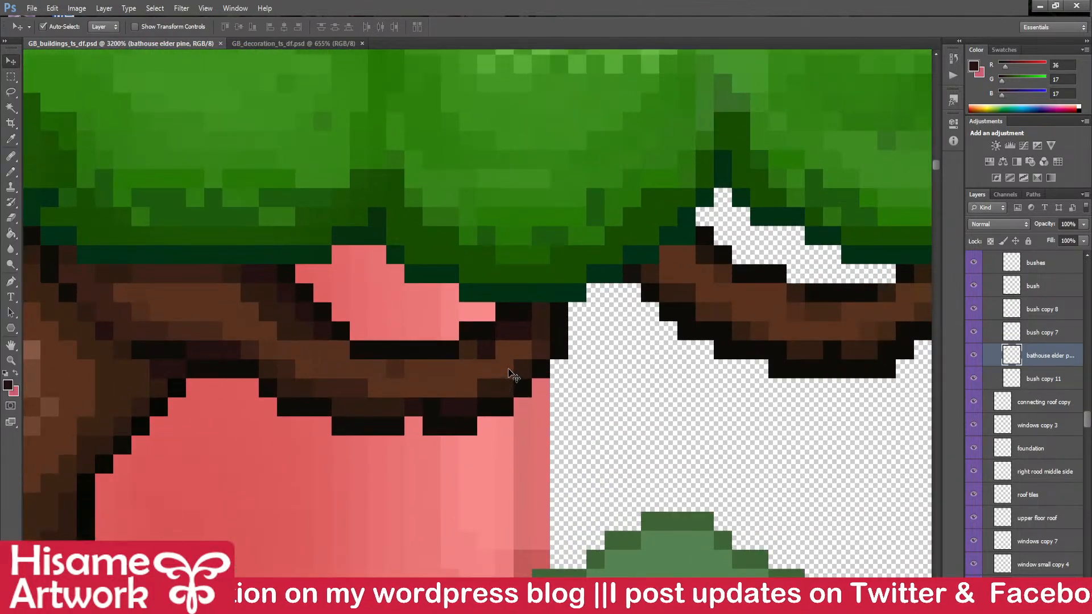
left_click_drag(499, 380, 312, 456)
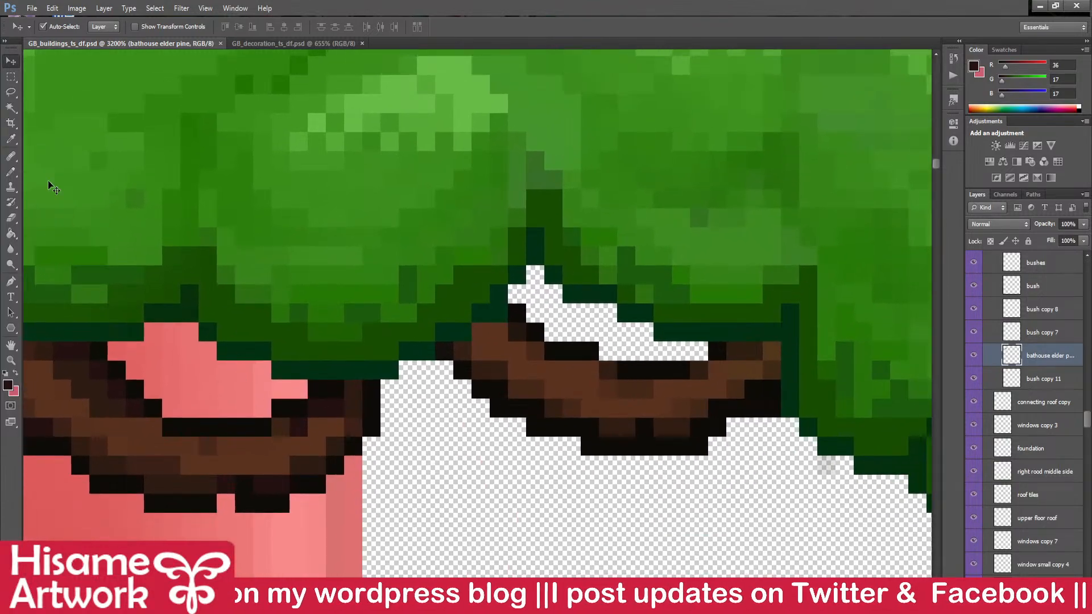
- Shade the inner end of the second branch with the dark reddish-brown sampled from the first branch's outer end
left_click(12, 173)
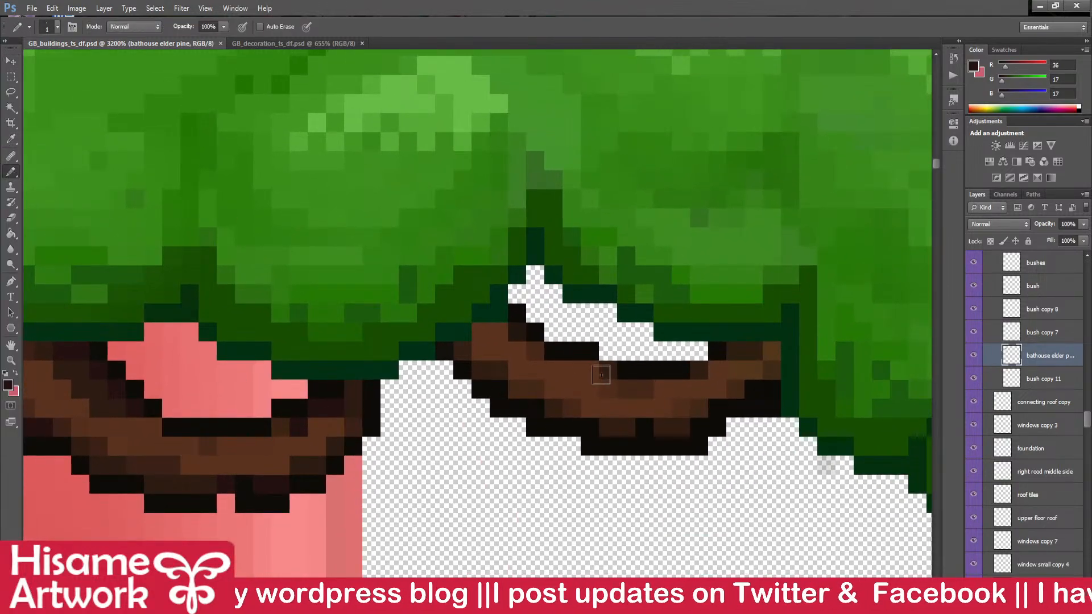
left_click_drag(583, 428, 612, 424)
left_click(353, 407, "alt")
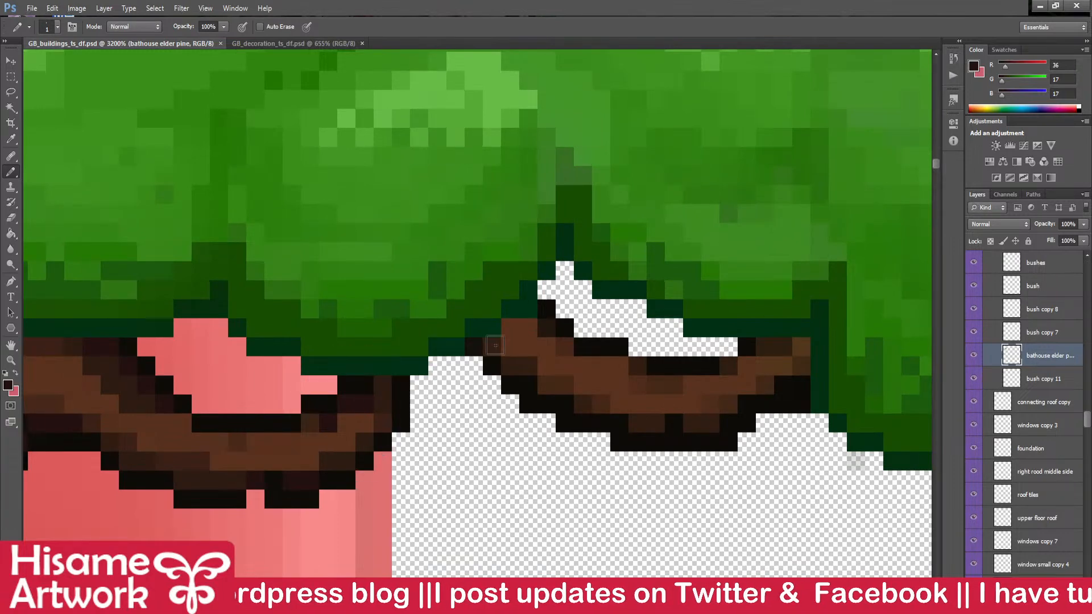
mouse_move(491, 342)
left_mouse_down()
mouse_move(541, 316)
mouse_move(569, 356)
left_mouse_up()
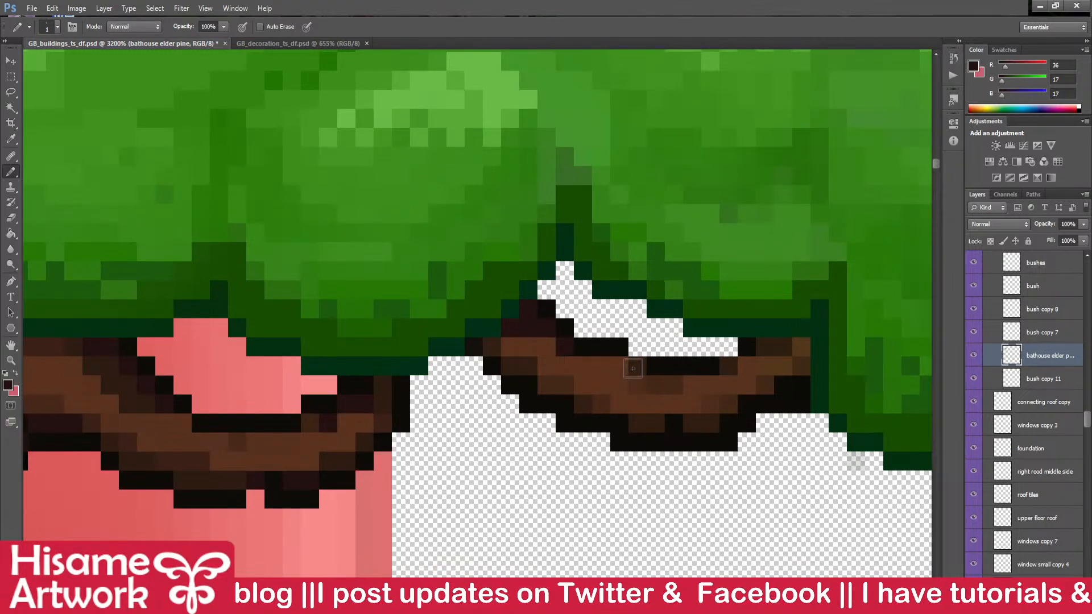
key("alt")
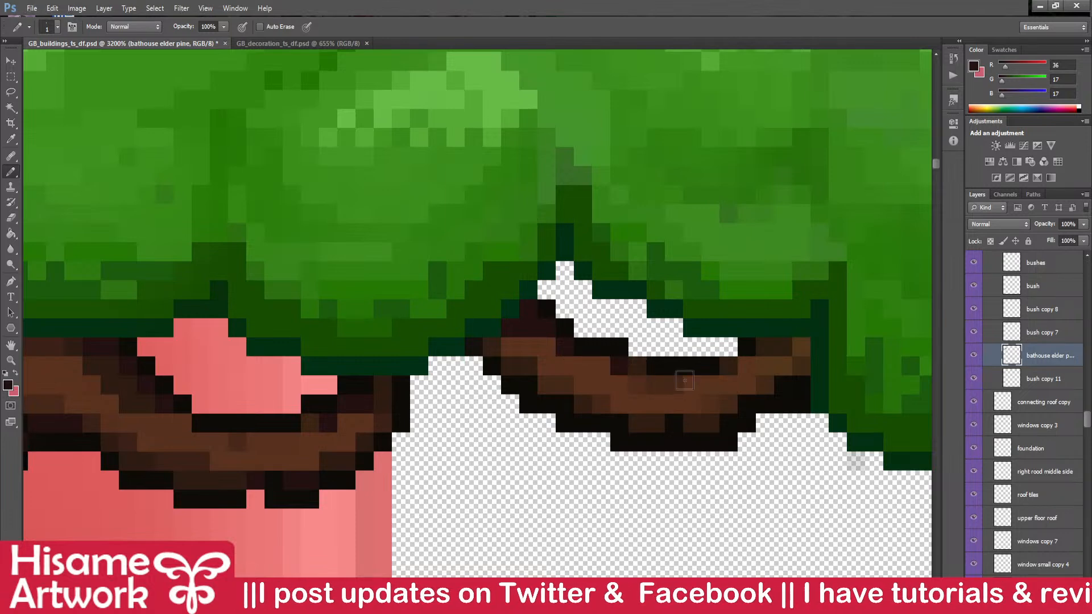
- Add dark reddish-brown shading pixels to the second branch's outer end and outline edges, saving the file
left_click_drag(667, 380, 643, 385)
mouse_move(718, 373)
left_mouse_down()
mouse_move(776, 350)
mouse_move(733, 389)
mouse_move(736, 356)
mouse_move(789, 366)
mouse_move(759, 388)
left_mouse_up()
left_click(702, 422, "alt")
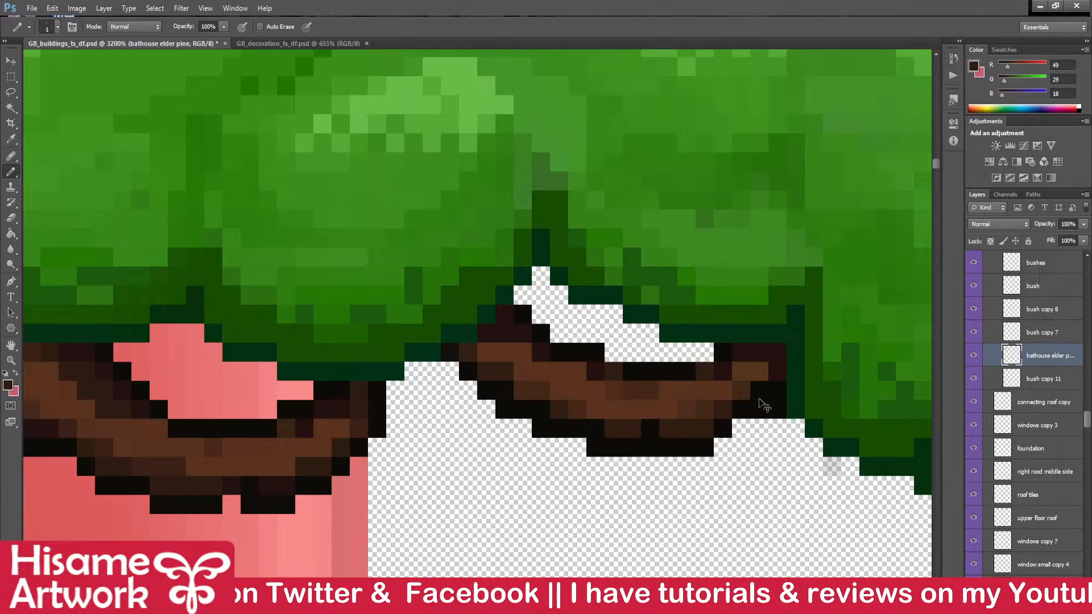
left_click(335, 435, "alt")
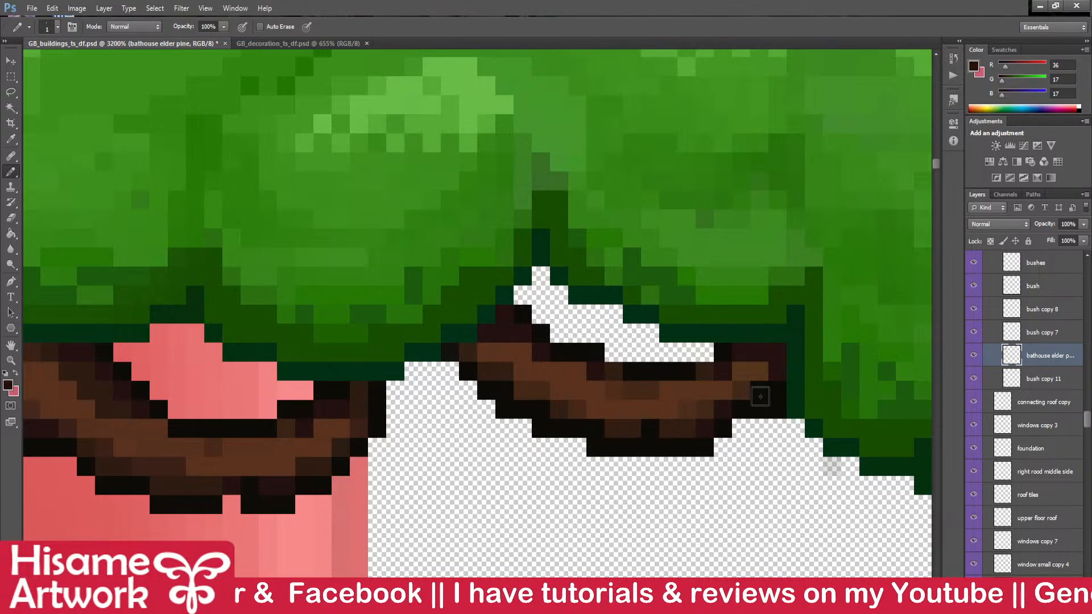
key("ctrl+s")
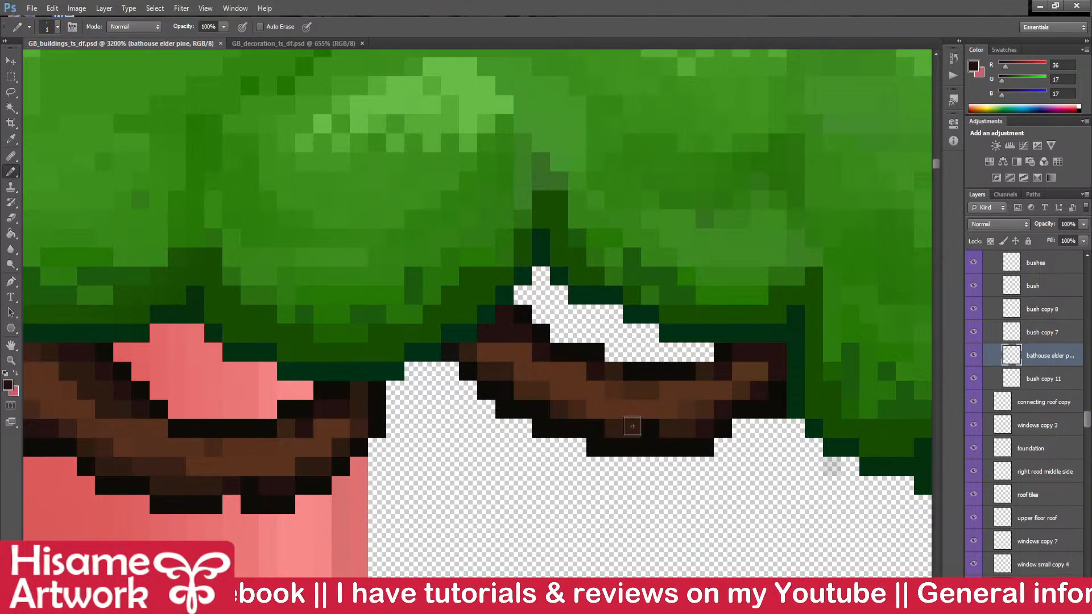
left_click(538, 397)
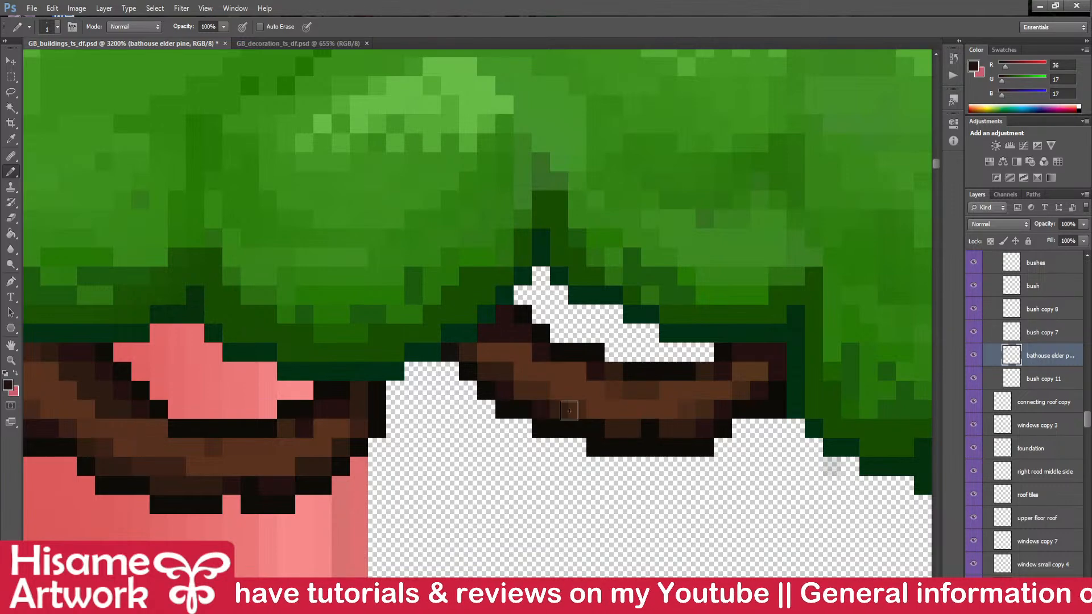
key("ctrl+s")
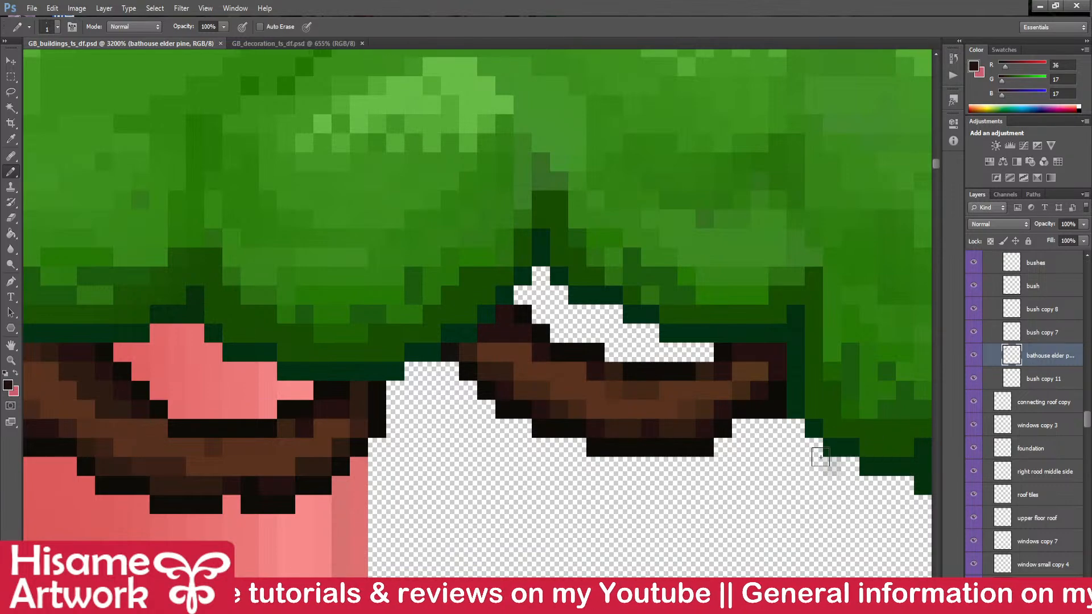
- Paint a black notch pixel under the middle of the second branch's upper outline and save the file
scroll(826, 464, "down", 3)
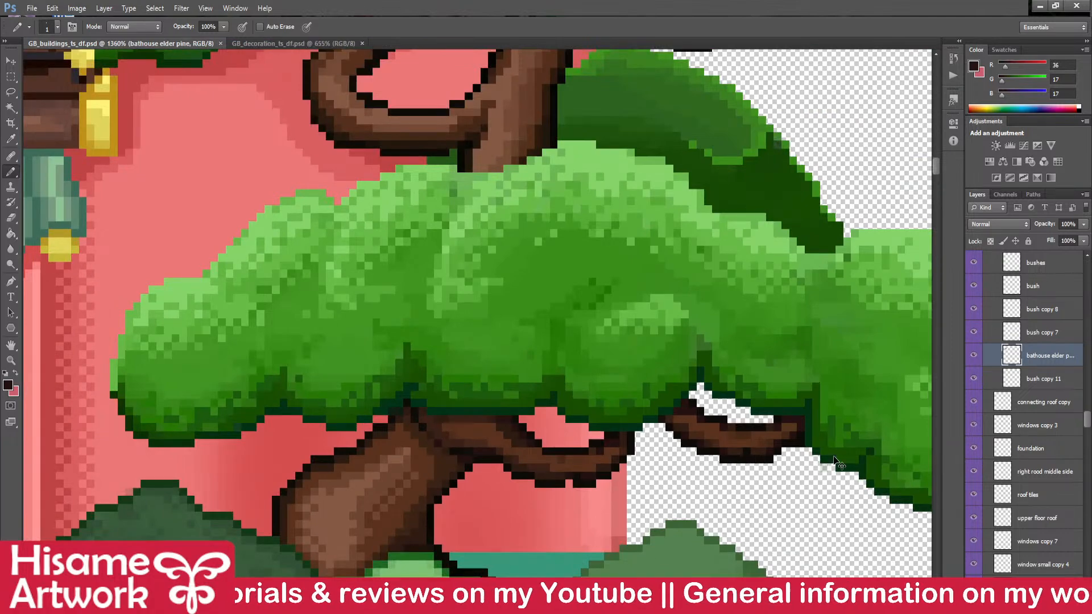
scroll(730, 430, "up", 3)
left_click(752, 427, "alt")
left_click(760, 439)
key("ctrl+s")
- Paint sampled dark-brown transition pixels at the second branch's inner end and save the file
left_click(638, 415, "alt")
left_click(631, 387)
left_click_drag(695, 442, 596, 403)
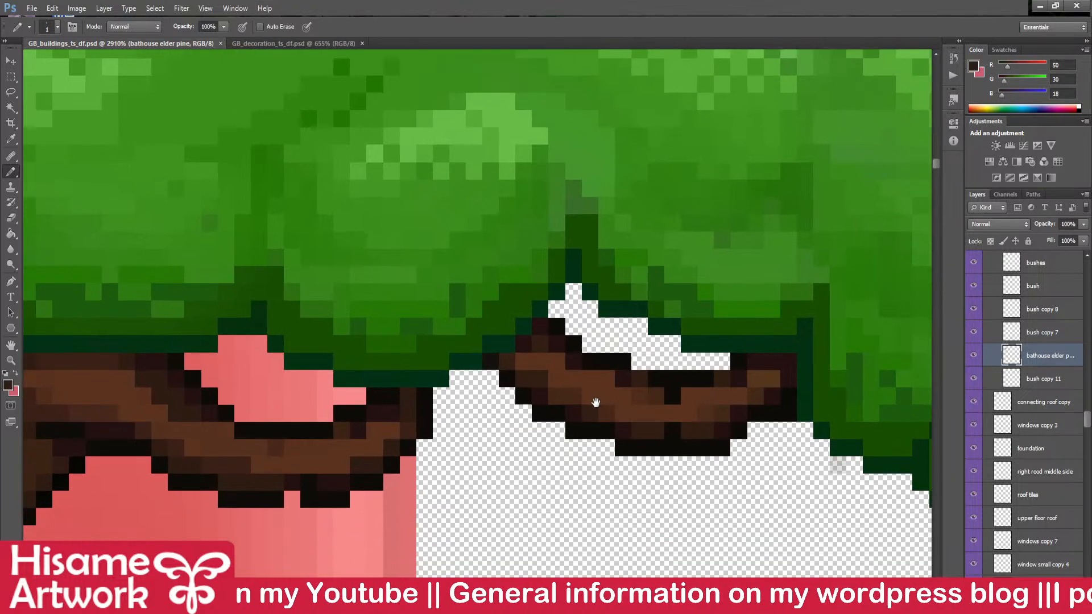
left_click(572, 397, "alt")
left_click(538, 362)
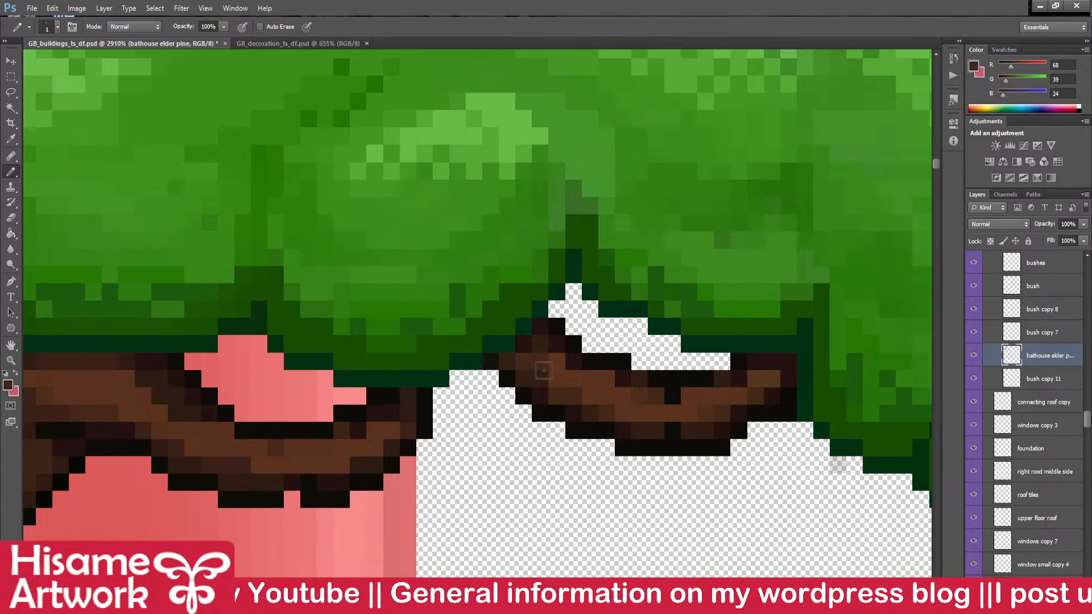
key("ctrl+s")
- Select the single outline pixel above the notch in the second branch's upper edge and delete it
scroll(682, 401, "down", 8, "alt")
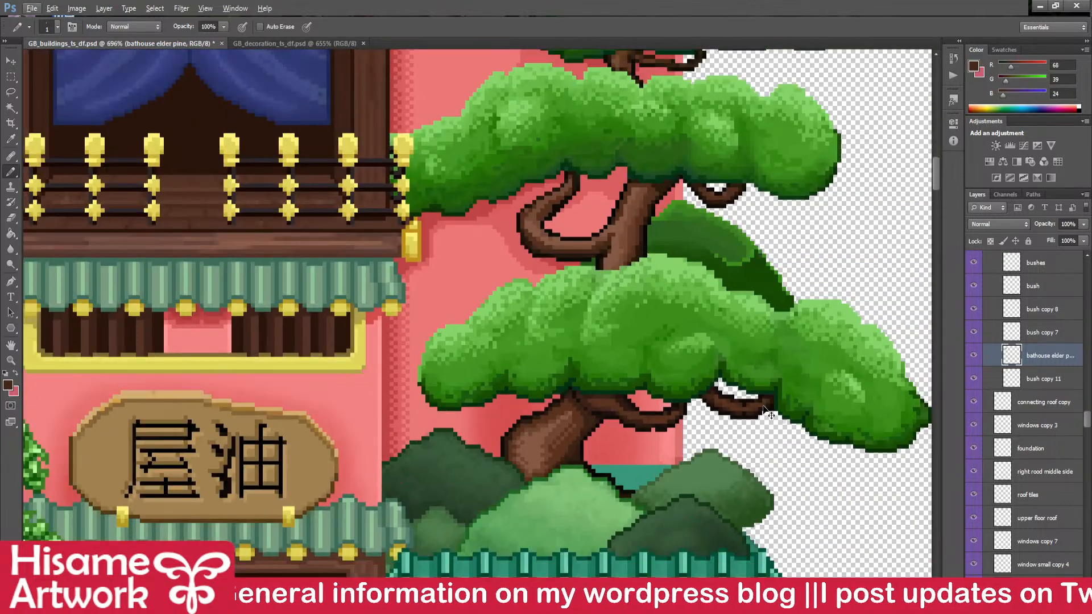
scroll(773, 420, "up", 8, "alt")
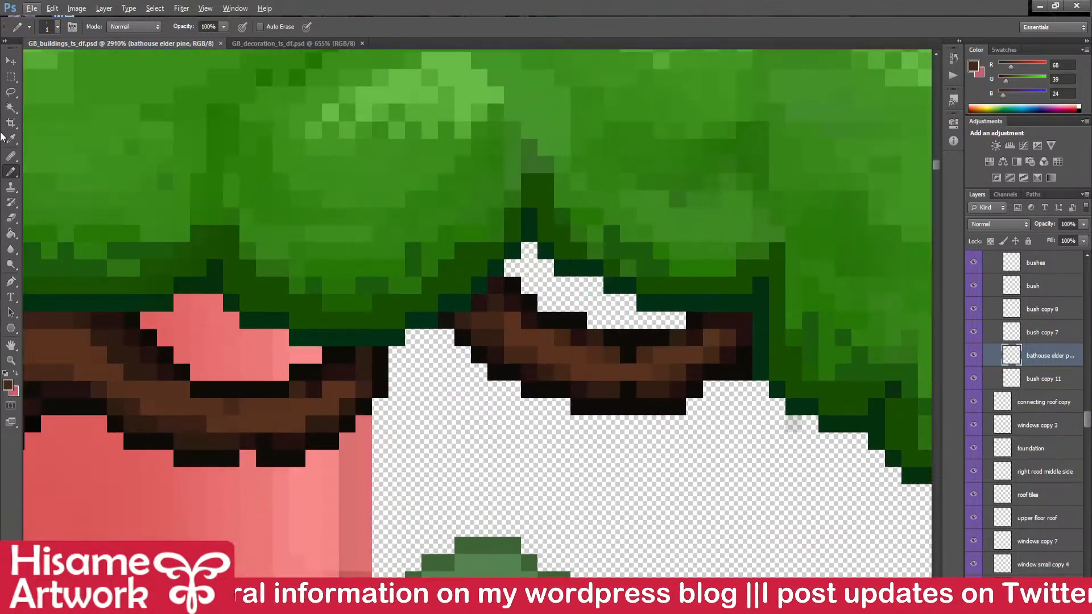
left_click(11, 76)
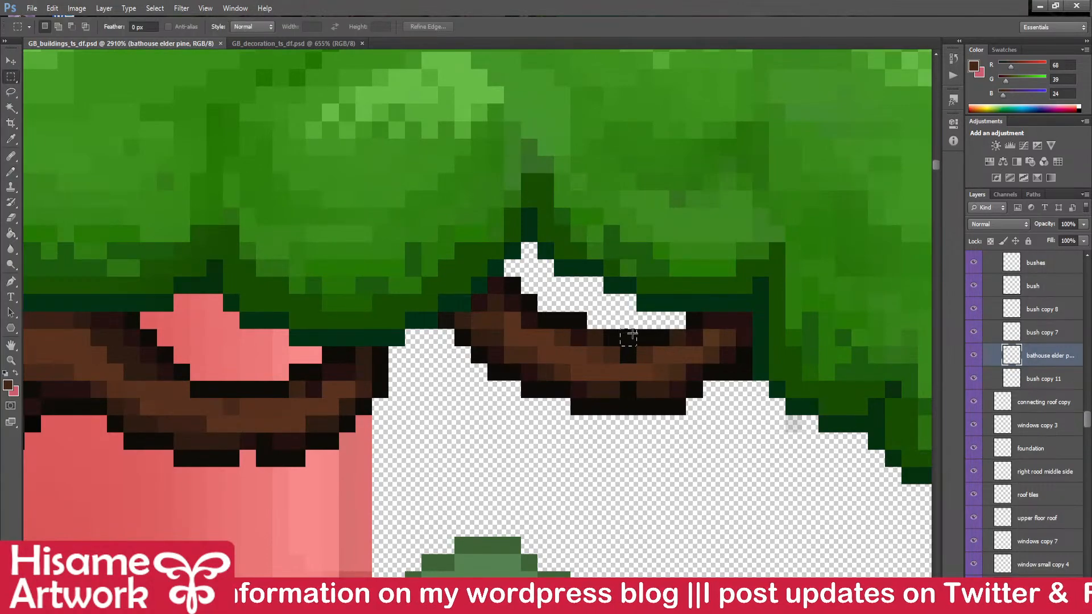
key("Delete")
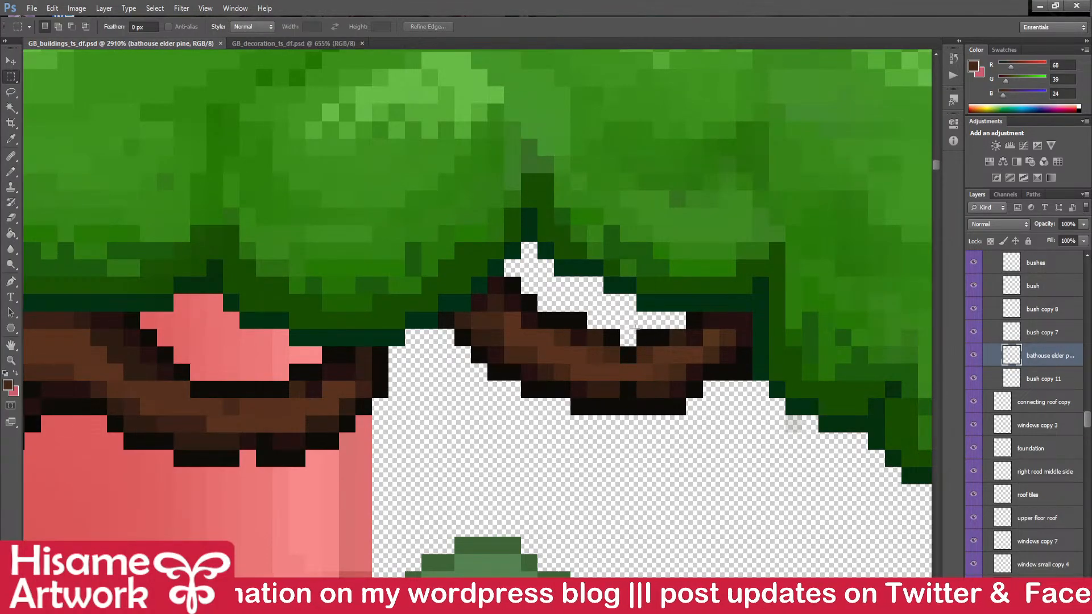
scroll(579, 299, "down", 5, "alt")
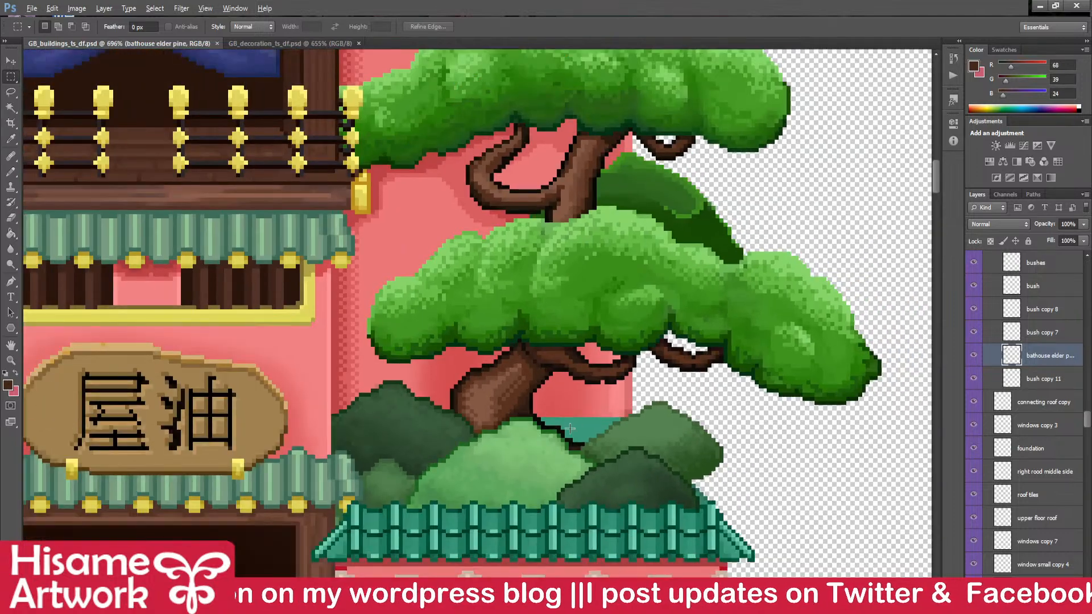
- Soften the black root outline beside the light green bush with dark-brown pixels sampled from the trunk's shadow
scroll(556, 369, "up", 2, "alt")
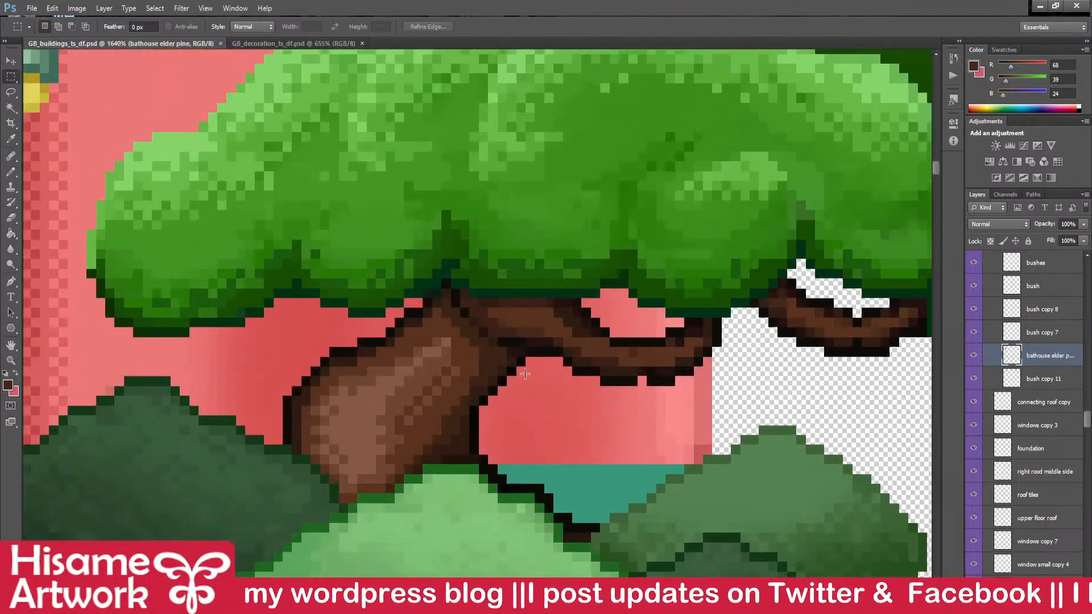
left_click(10, 60)
scroll(617, 437, "up", 2, "alt")
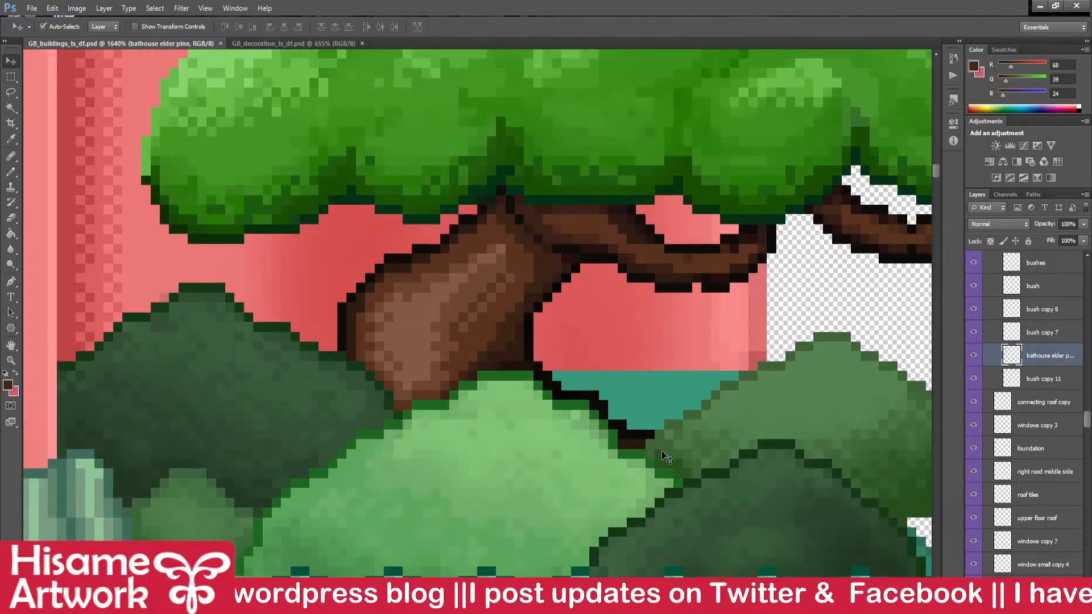
scroll(617, 437, "up", 1, "alt")
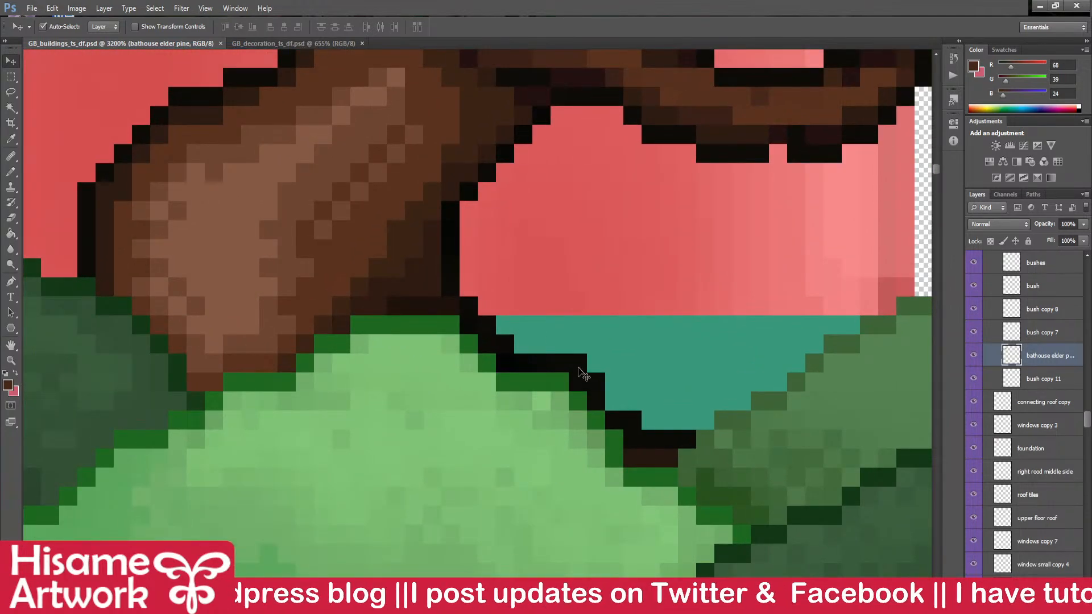
left_click(11, 171)
left_click(454, 309, "alt")
left_click(468, 323)
left_click(482, 349)
left_click(575, 380)
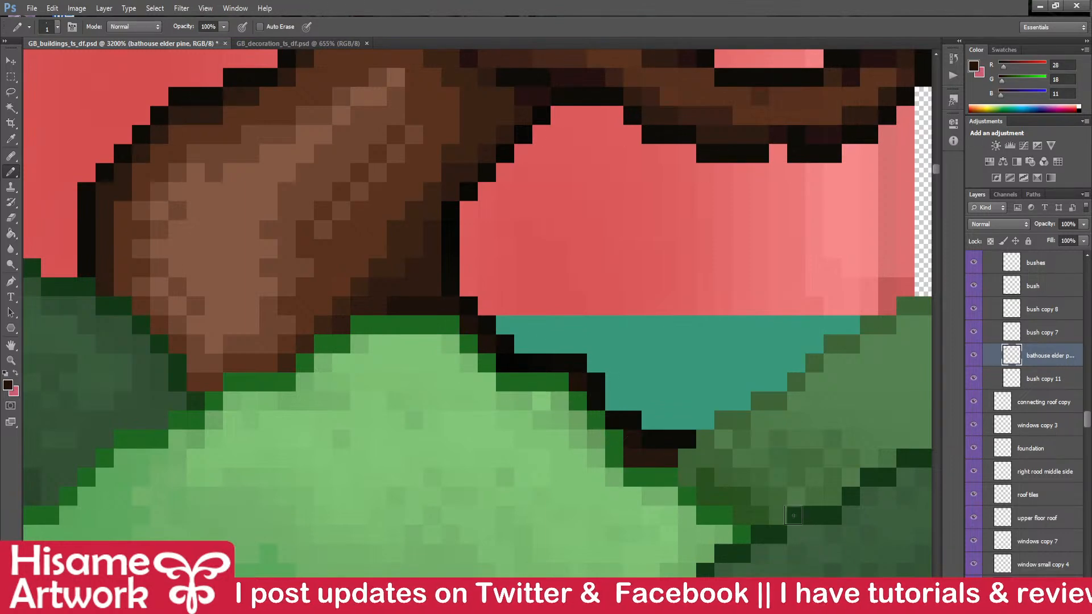
left_click(314, 293, "alt")
left_click(632, 458)
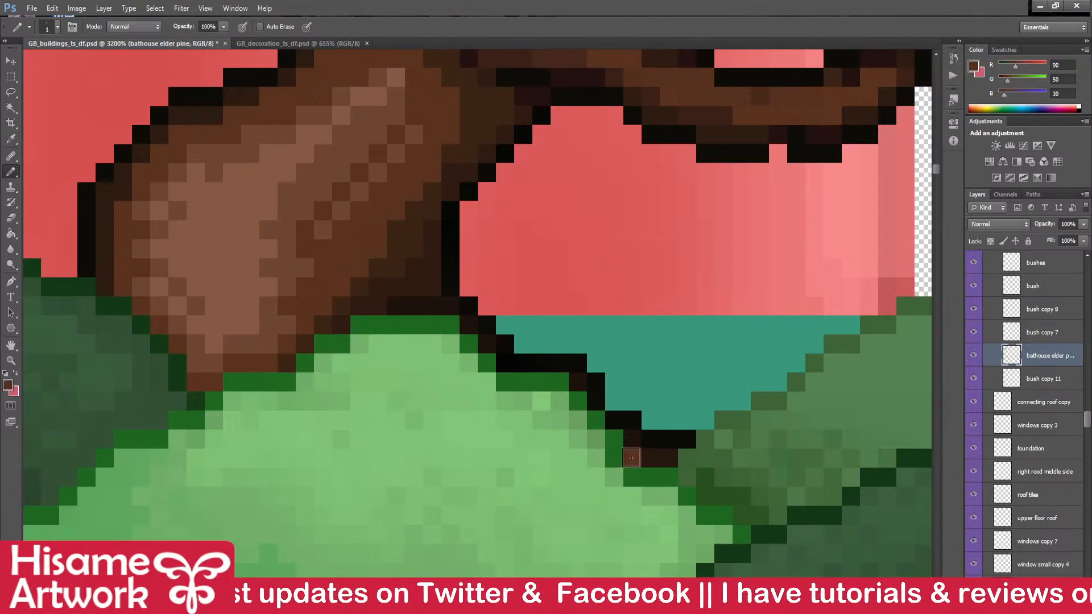
key("ctrl+z")
- Shade the root's lower end between the bushes with dark brown sampled from the trunk's shadow and save the file
left_click(364, 287, "alt")
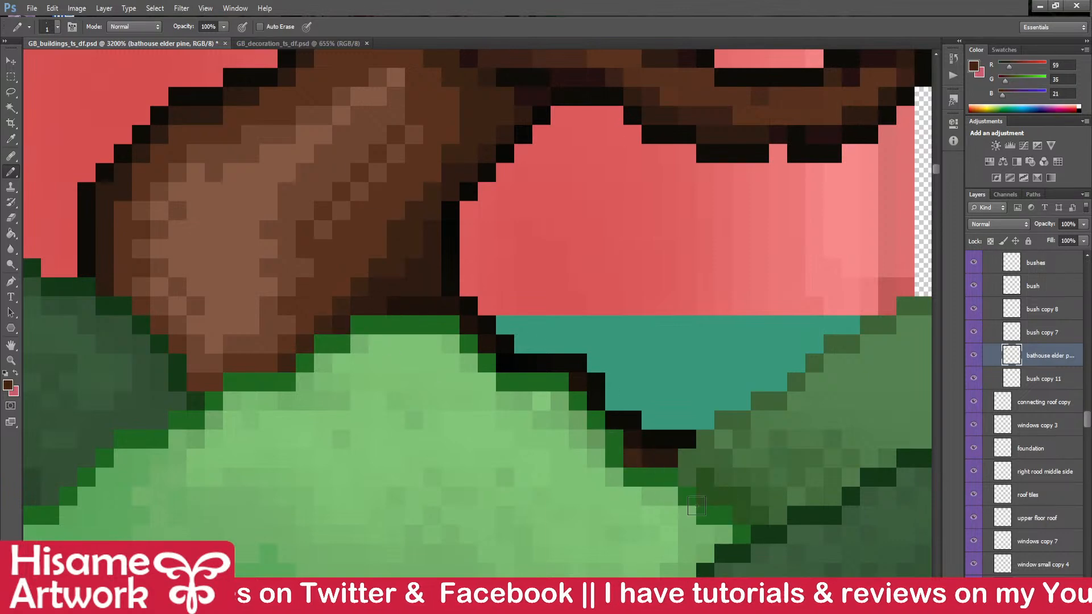
scroll(715, 509, "down", 2)
scroll(715, 510, "down", 3)
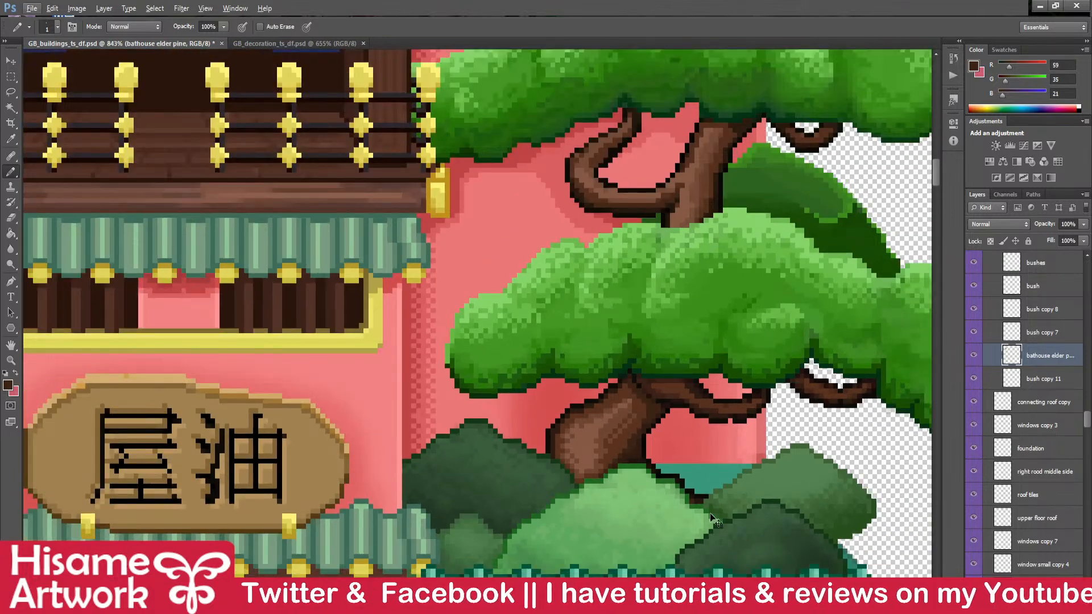
left_click_drag(687, 403, 596, 403)
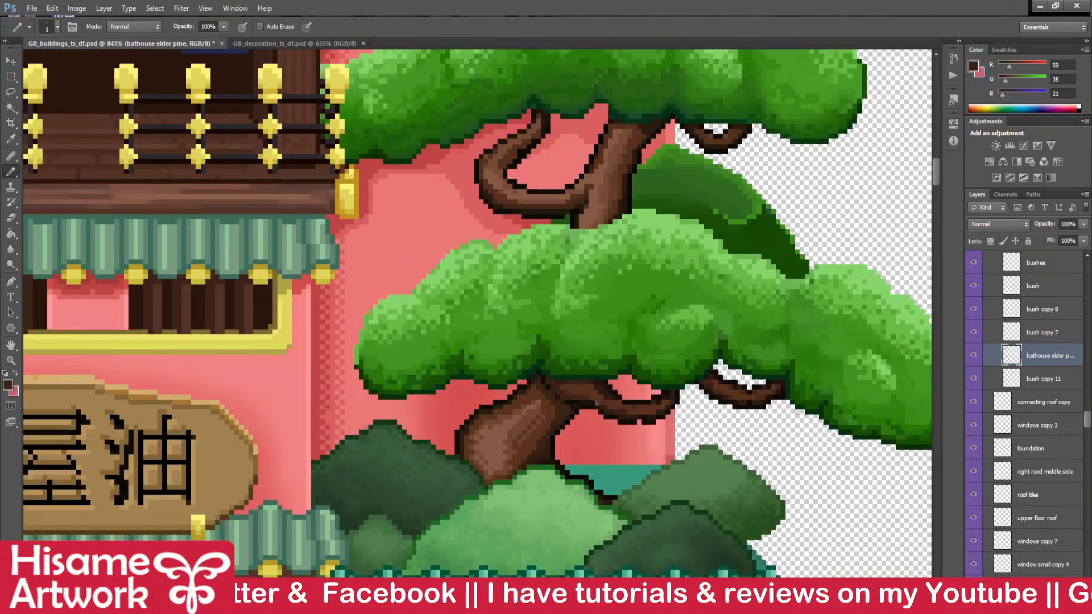
key("ctrl+s")
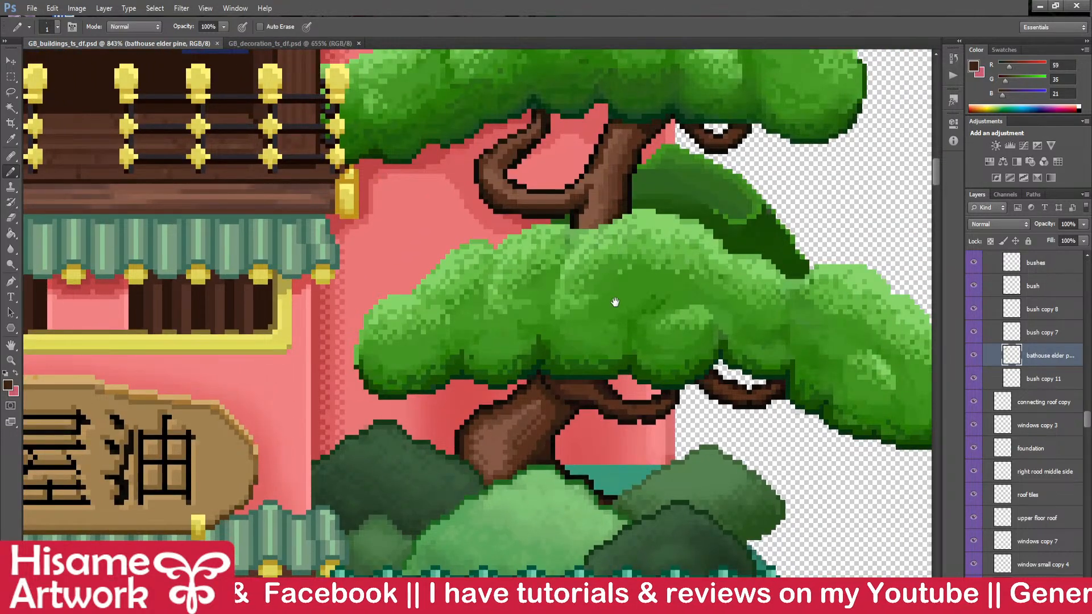
- Paint mid-brown pixels sampled from the trunk around the upper tip of the trunk's highlight
left_click_drag(610, 322, 599, 368)
scroll(535, 490, "up", 5)
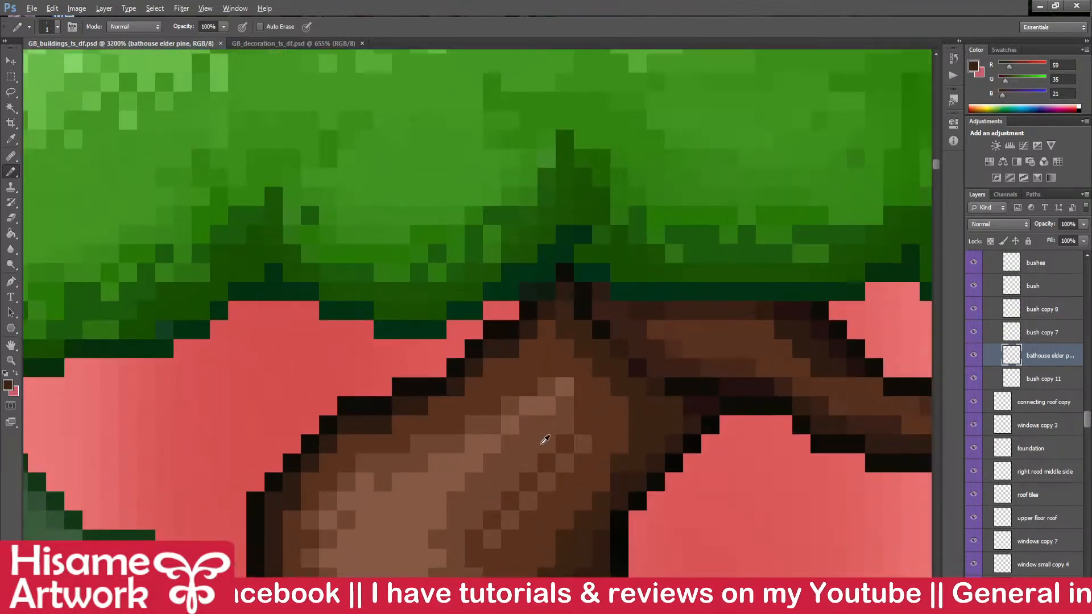
left_click(555, 442, "alt")
left_click(583, 406)
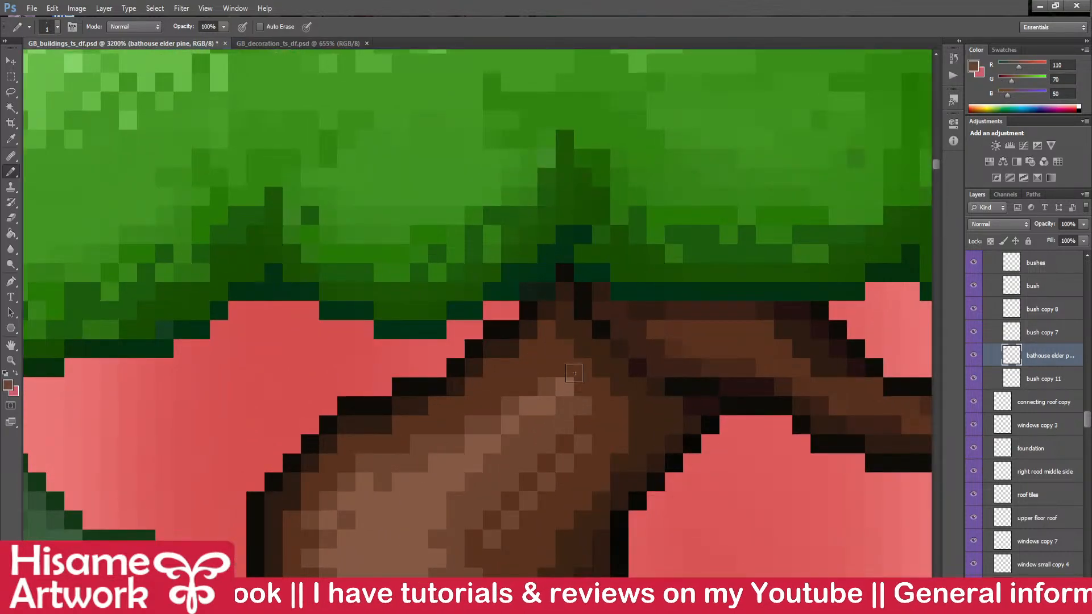
scroll(571, 370, "down", 5)
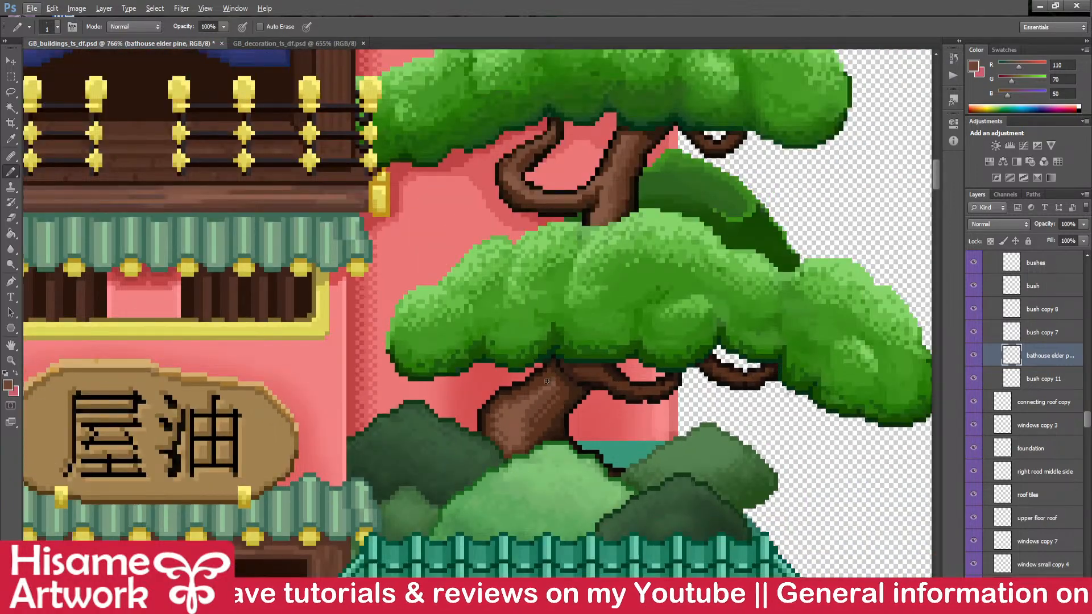
- Dither both edges of the lower trunk's highlight with sampled mid-brown pixels and save the file
scroll(547, 380, "up", 5)
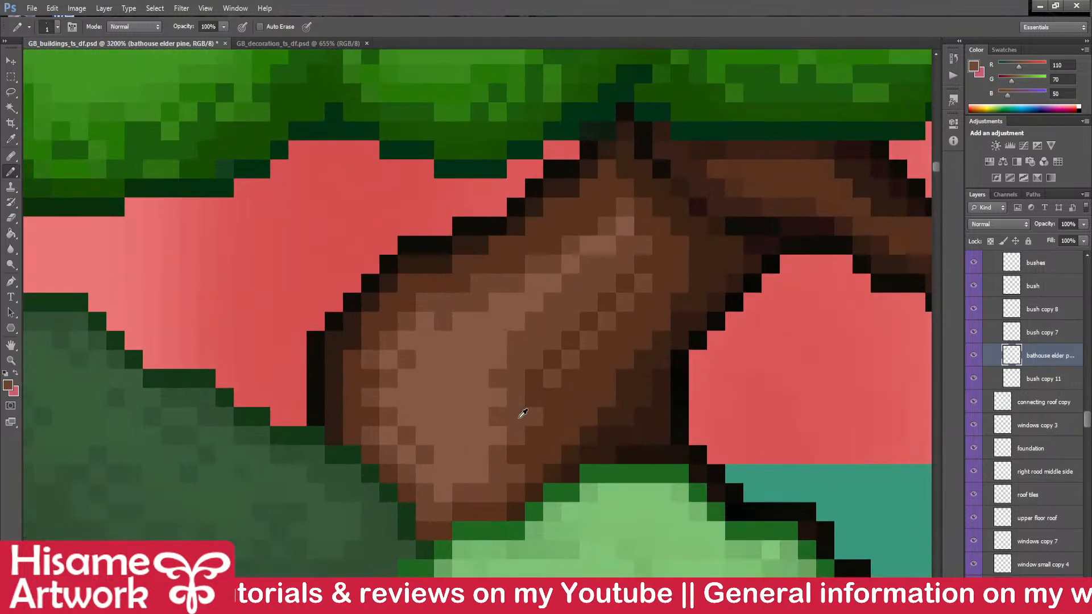
left_click(519, 418, "alt")
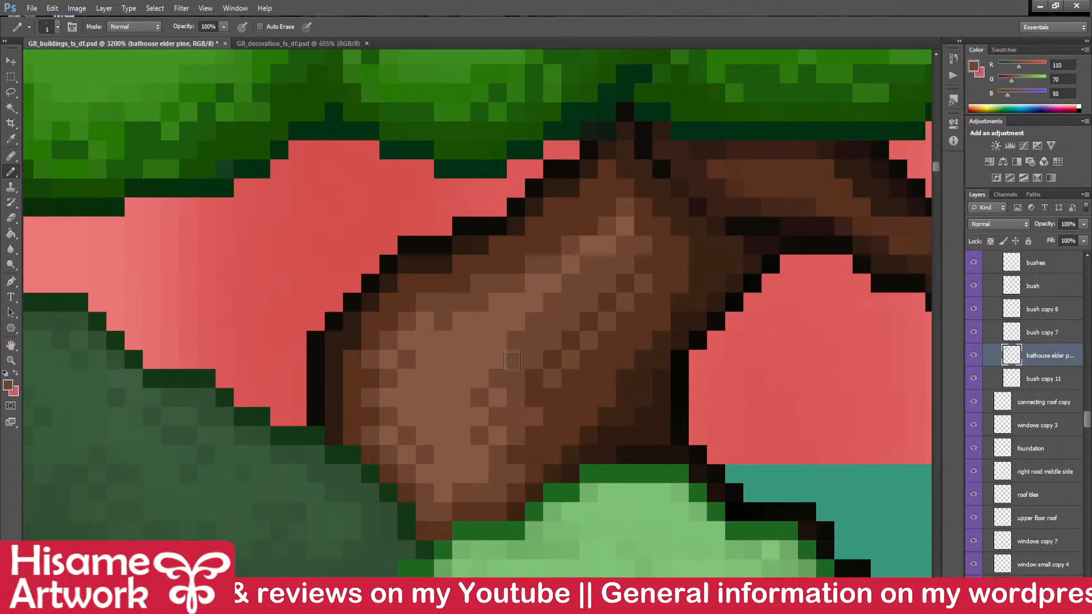
left_click(405, 400)
left_click(431, 340)
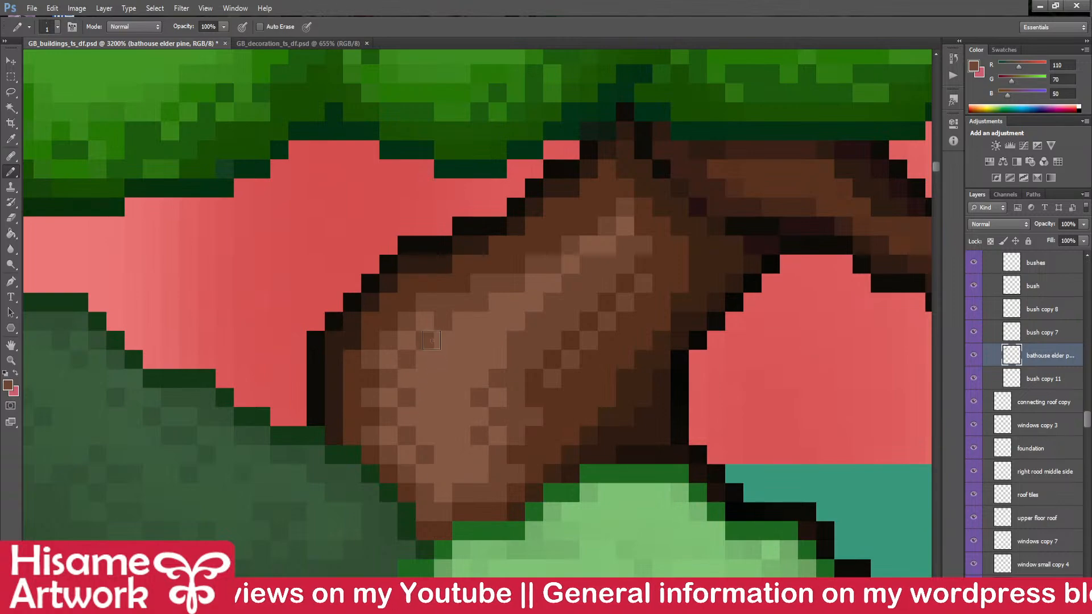
left_click(469, 319)
scroll(441, 419, "down", 6)
left_click_drag(517, 394, 535, 482)
key("ctrl+s")
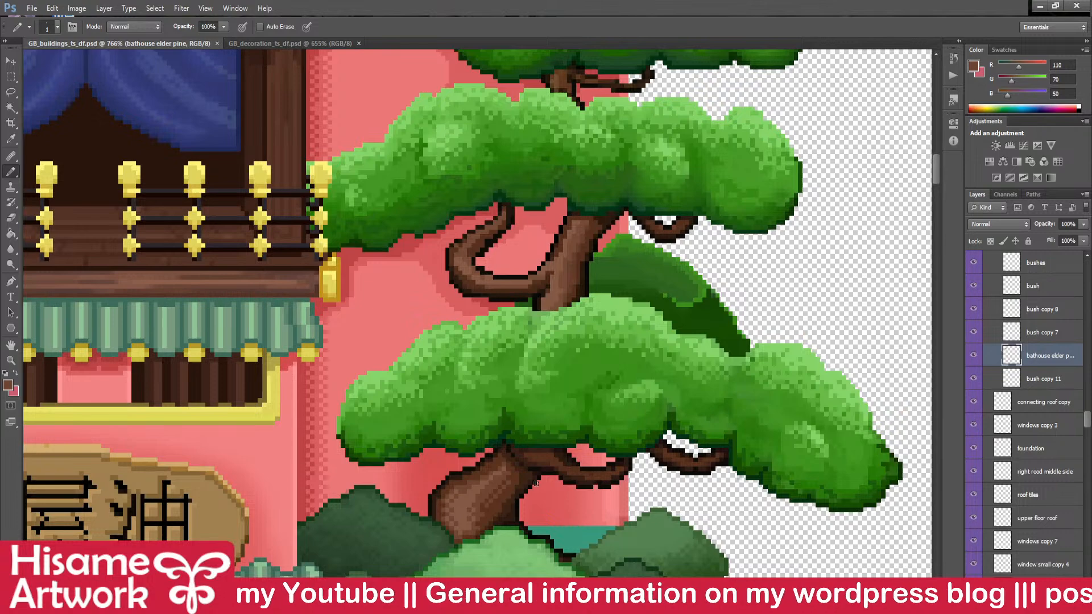
left_click(11, 60)
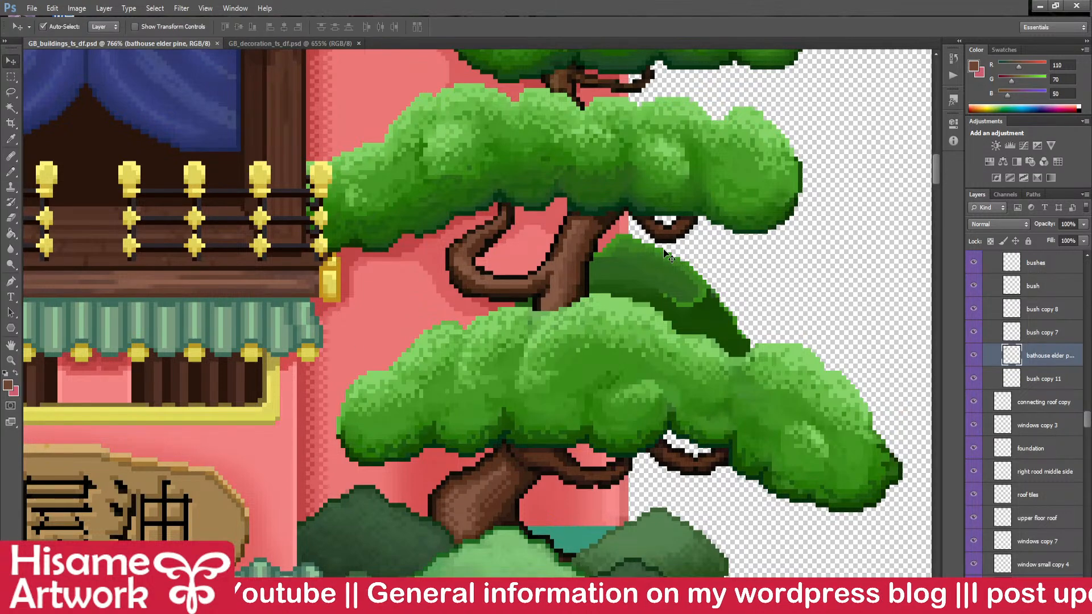
left_click_drag(576, 283, 584, 335)
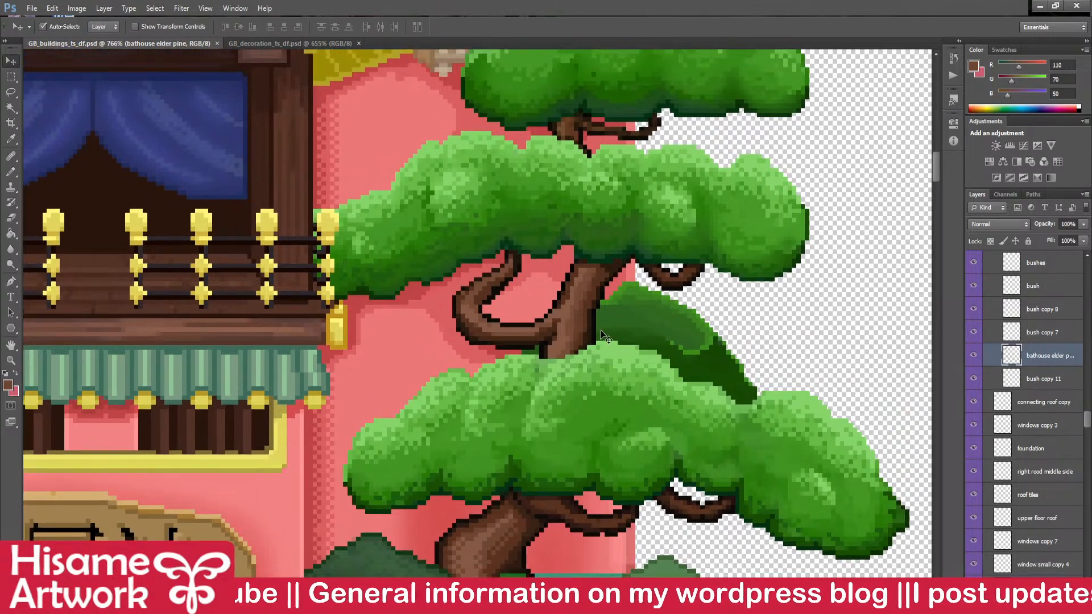
- Tone down the top and left edge of the upper trunk's highlight beneath the middle foliage with mid-brown Pencil pixels
scroll(576, 324, "up", 5)
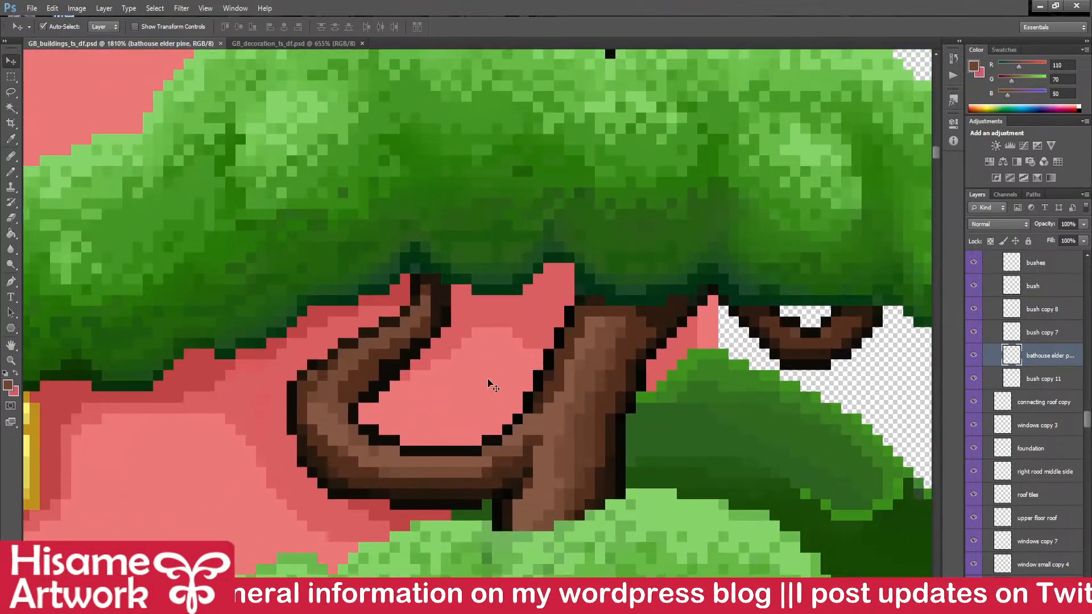
left_click(10, 171)
scroll(597, 361, "up", 3)
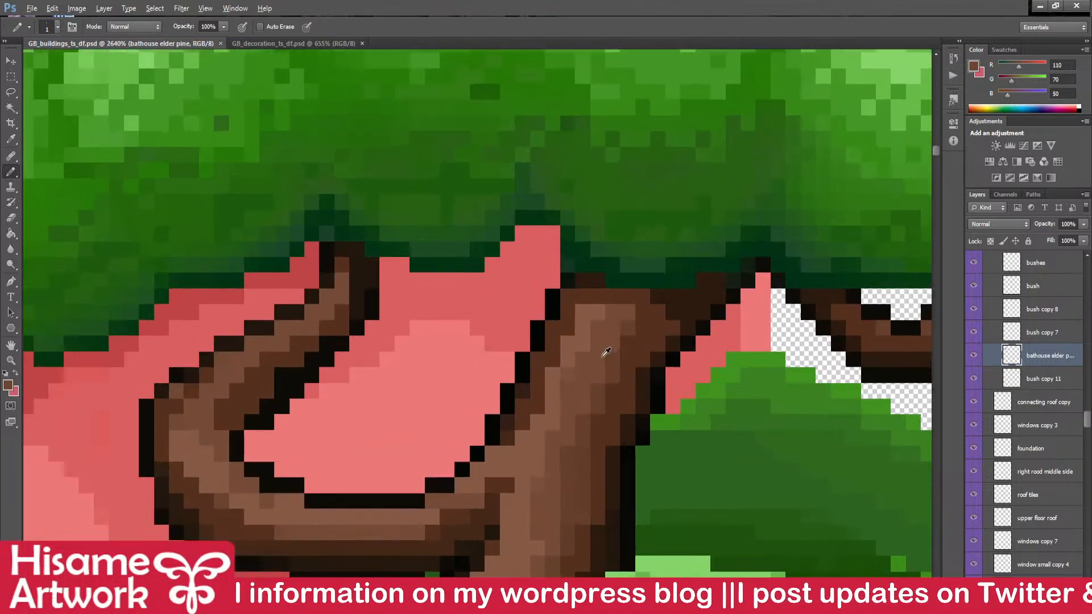
left_click_drag(597, 361, 664, 310)
scroll(663, 306, "down", 8)
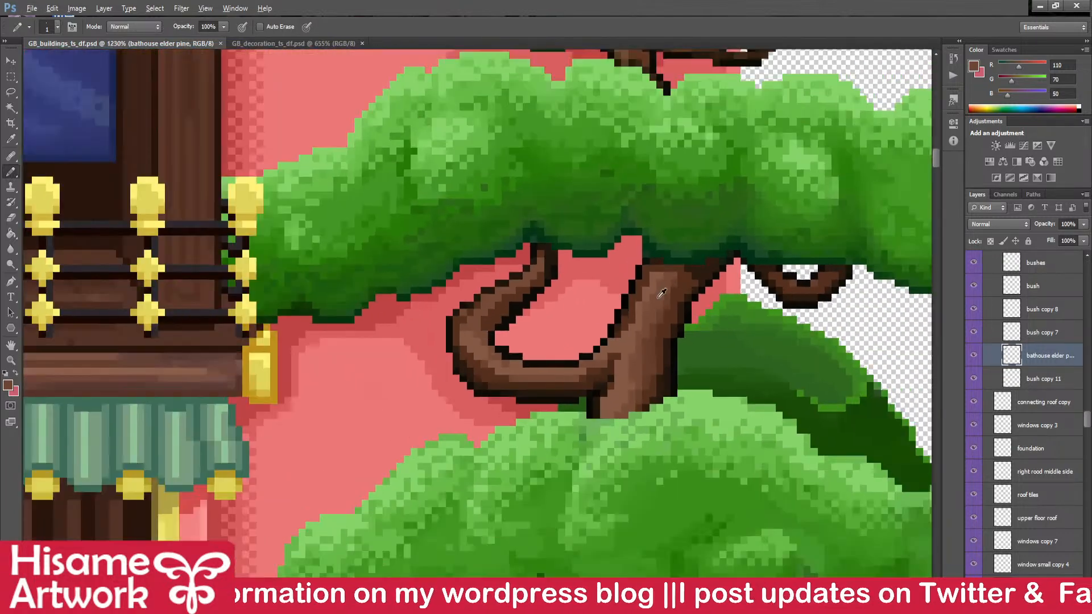
scroll(645, 287, "up", 5)
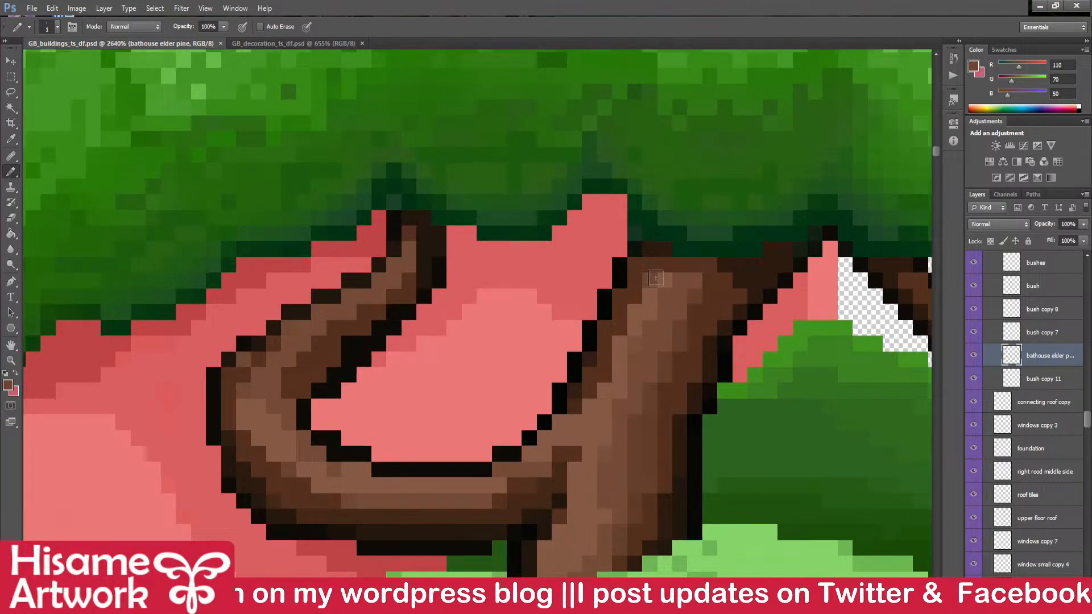
mouse_move(656, 278)
left_mouse_down()
mouse_move(579, 424)
mouse_move(539, 449)
mouse_move(602, 392)
mouse_move(677, 267)
left_mouse_up()
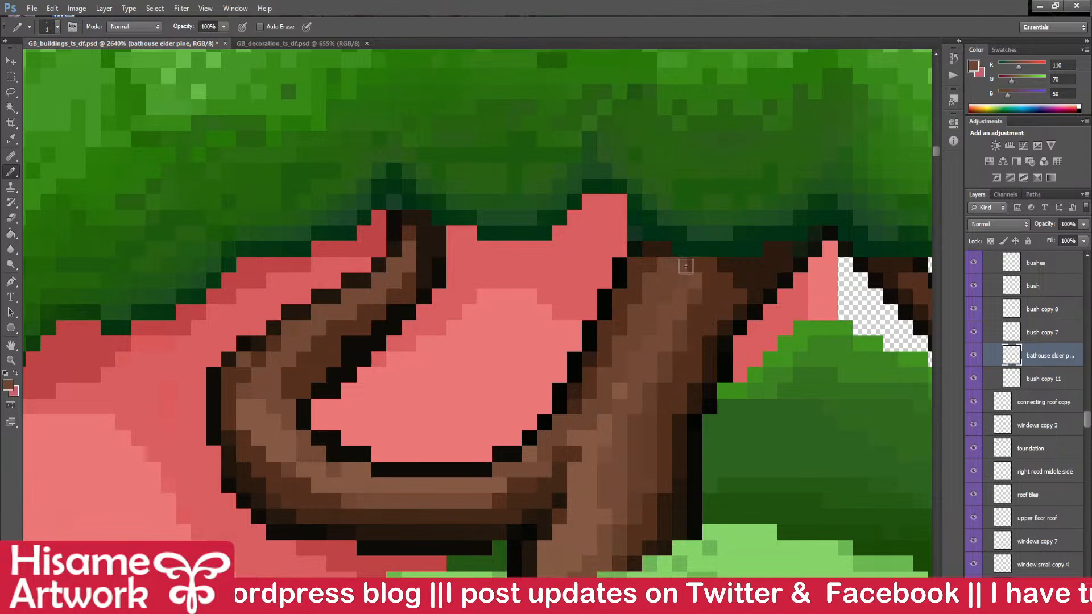
- Extend the upper trunk's highlight up toward the foliage with light-brown pixels sampled from the trunk beside the branch joint
left_click(586, 466, "alt")
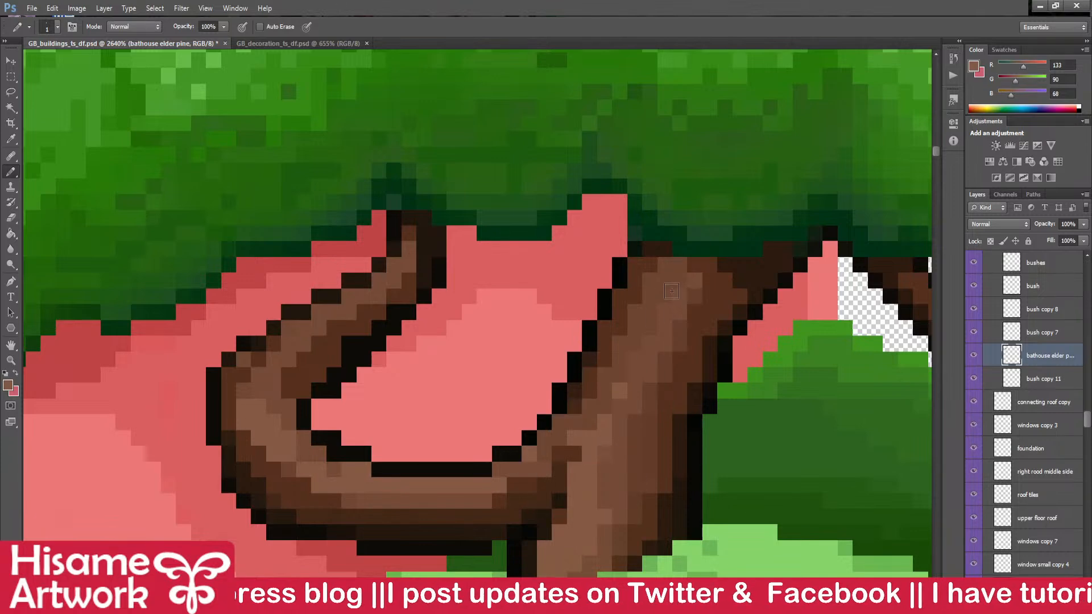
left_click_drag(632, 378, 676, 279)
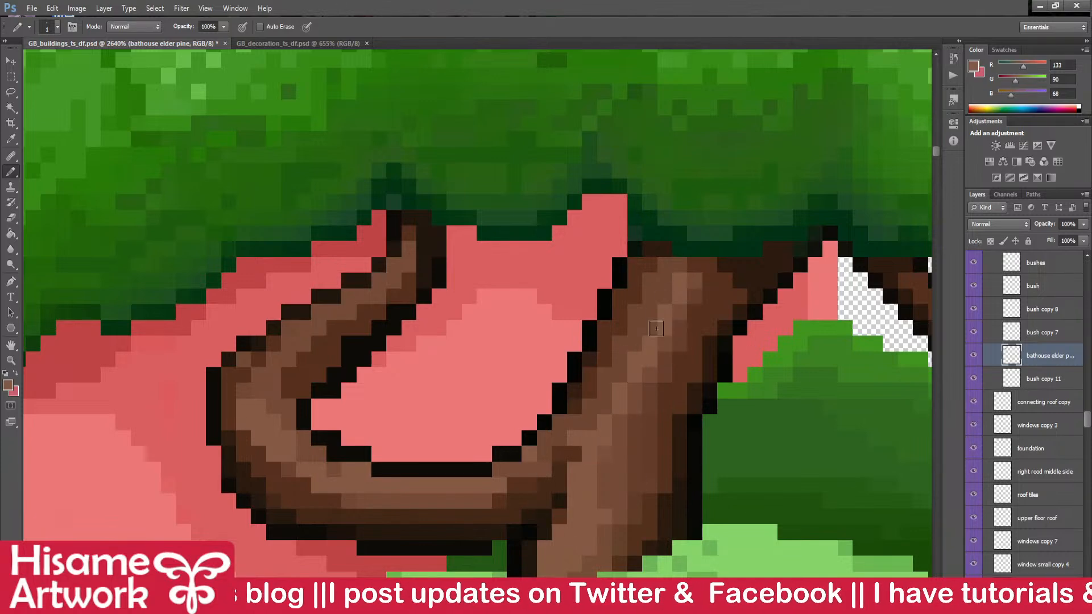
mouse_move(701, 296)
left_mouse_down()
mouse_move(651, 288)
mouse_move(637, 261)
left_mouse_up()
scroll(641, 244, "up", 1)
- Round off the top of the upper trunk's highlight with mid-brown pixels sampled from the trunk
left_click(646, 254, "alt")
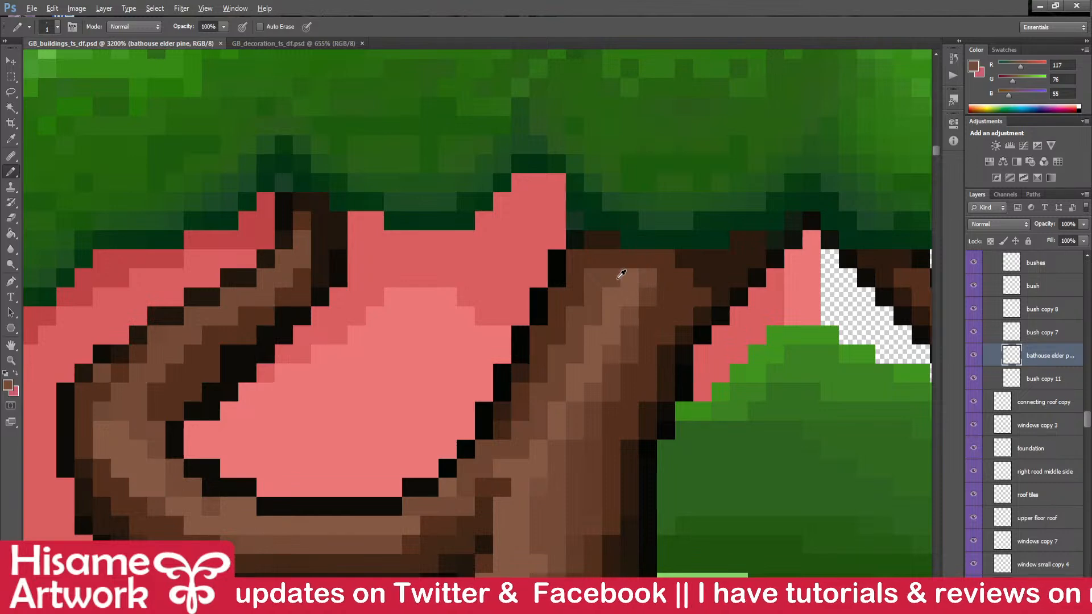
left_click(619, 278, "alt")
left_click_drag(627, 278, 649, 282)
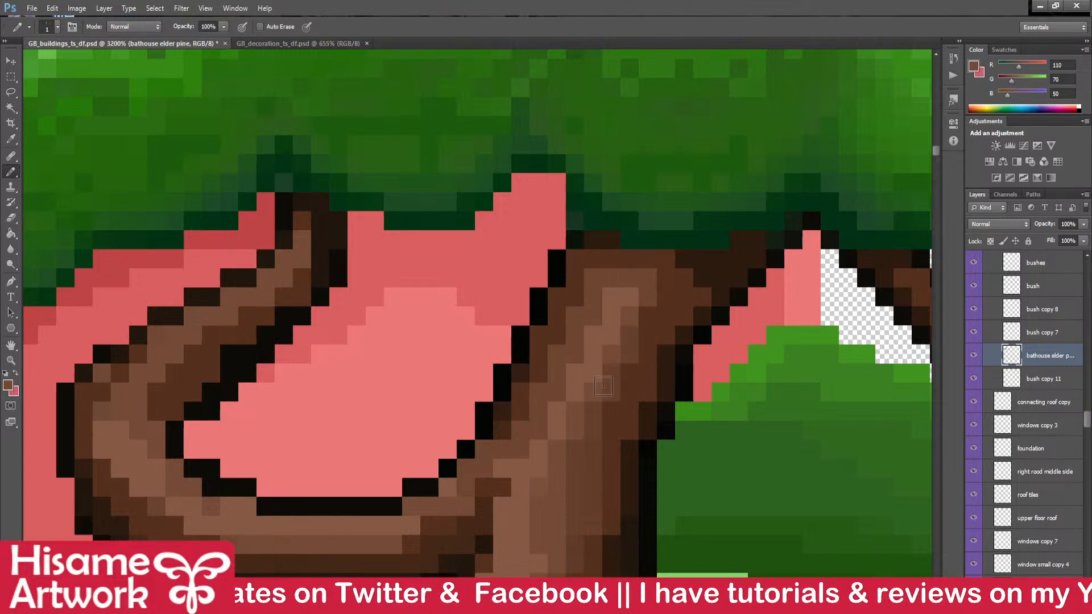
mouse_move(617, 459)
left_mouse_down()
mouse_move(528, 439)
mouse_move(563, 438)
left_mouse_up()
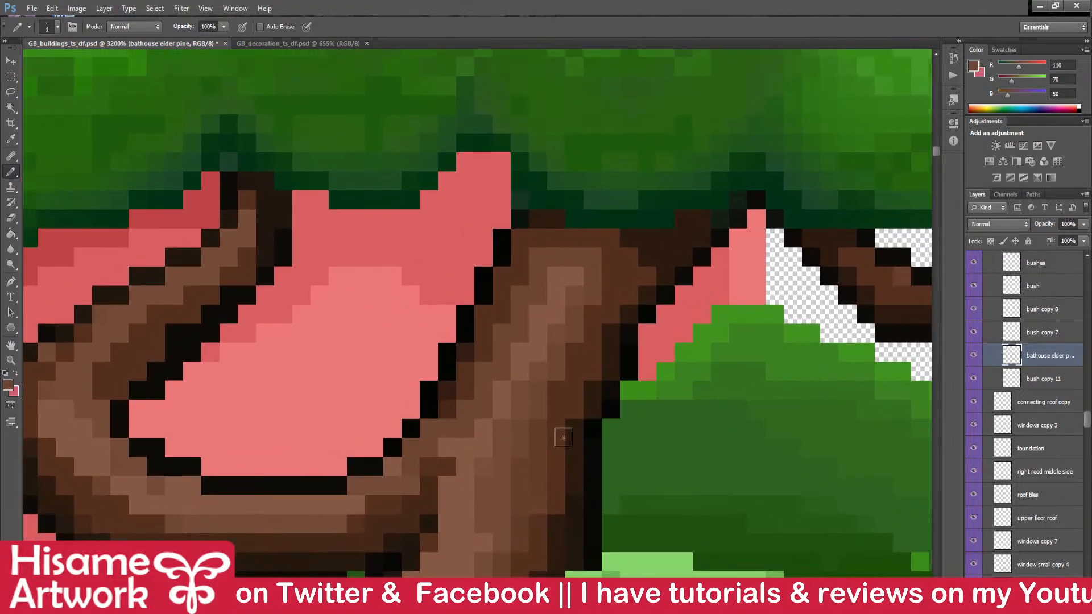
- Touch up the shading where the upper trunk forks beneath the foliage with dark brown sampled from the trunk
left_click(560, 498, "alt")
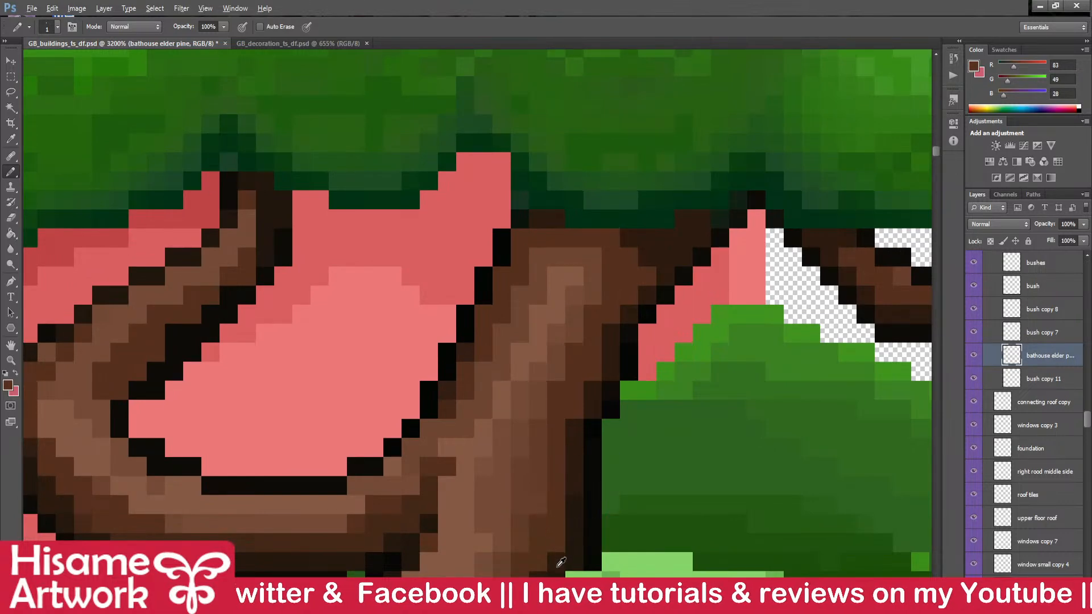
left_click(628, 270, "alt")
left_click(646, 250)
- Touch up the dark side of the lower trunk near its branch fork, save the file, and sample its dark shadow brown
scroll(714, 290, "down", 8)
left_click_drag(713, 387, 670, 117)
scroll(535, 505, "up", 3)
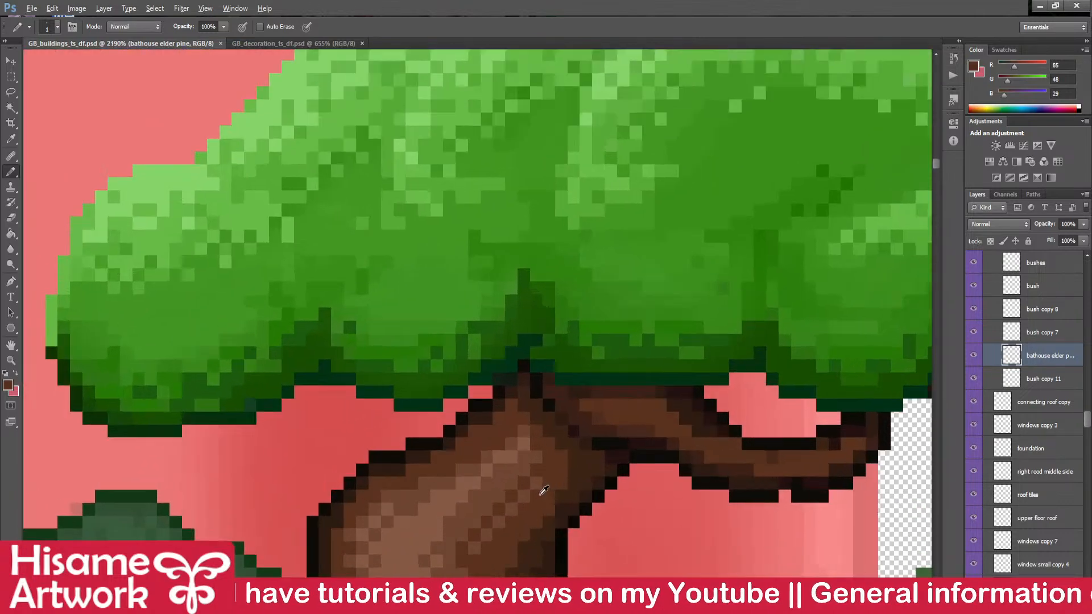
left_click(573, 461)
key("ctrl+s")
scroll(570, 473, "down", 3)
scroll(573, 499, "up", 3)
left_click(588, 453, "alt")
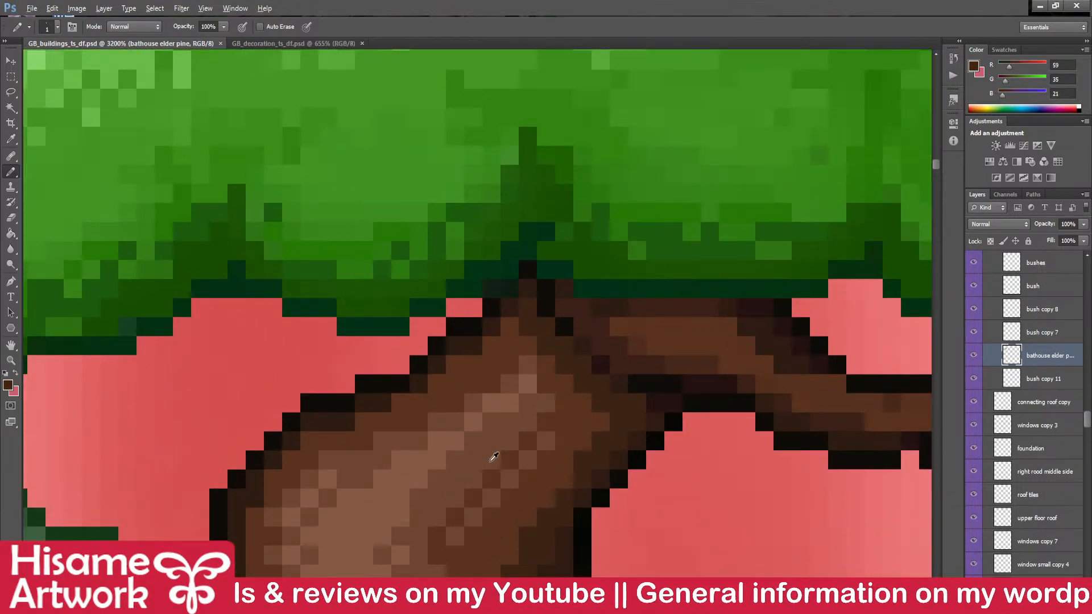
- Replace the near-black pixels along the upper trunk's edge beneath the curved branch joint with sampled dark brown
scroll(493, 457, "down", 5)
left_click_drag(612, 247, 634, 278)
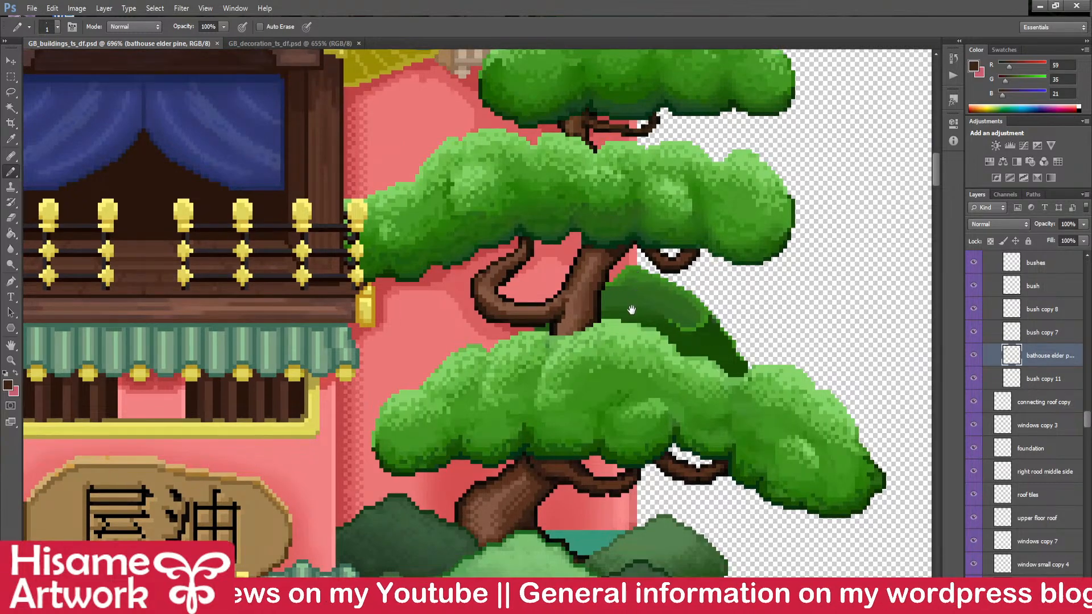
left_click_drag(631, 311, 673, 385)
scroll(619, 393, "up", 5)
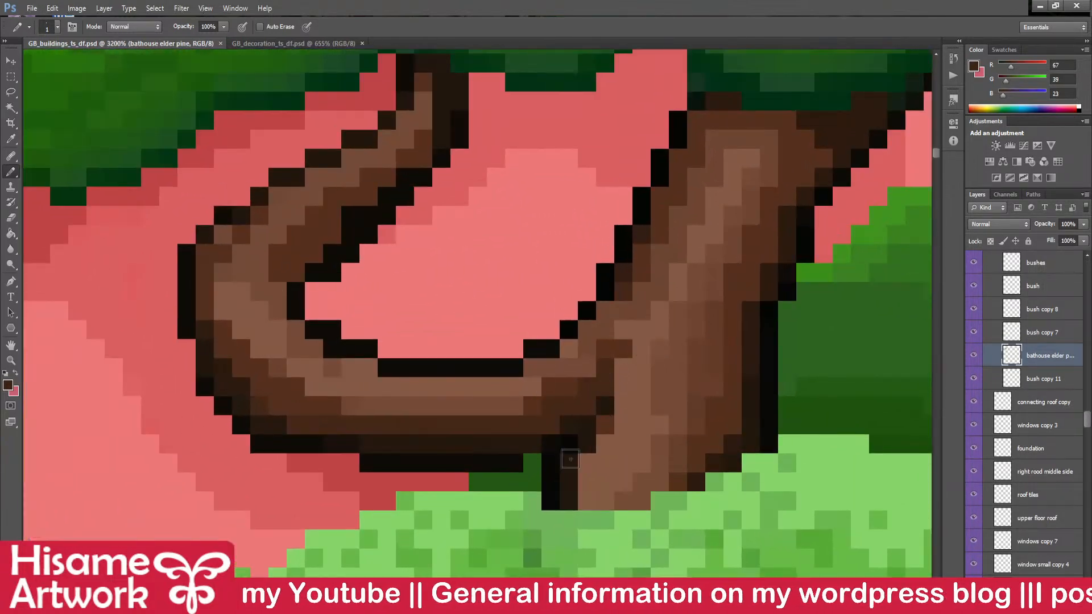
left_click_drag(570, 459, 569, 520)
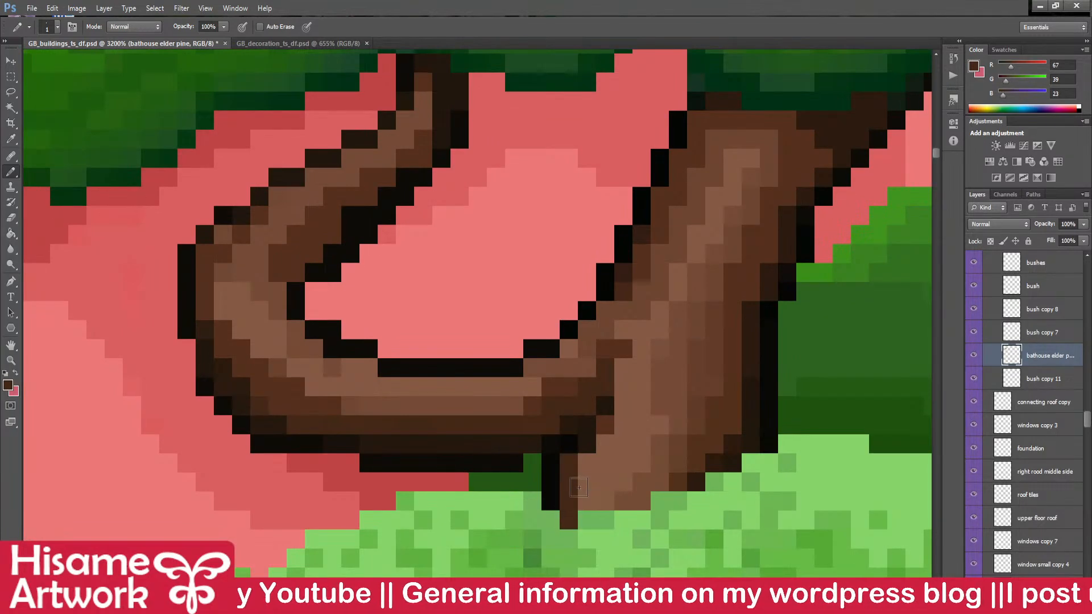
key("ctrl+z")
mouse_move(570, 463)
left_mouse_down()
mouse_move(569, 496)
mouse_move(611, 430)
left_mouse_up()
left_click_drag(670, 366, 629, 414)
left_click(571, 452, "alt")
left_click(568, 439, "alt")
left_click(582, 437)
left_click_drag(643, 322, 584, 375)
- Dither the dark shadow at the upper trunk's fork beneath the foliage with sampled dark-brown pixels
left_click(642, 230, "alt")
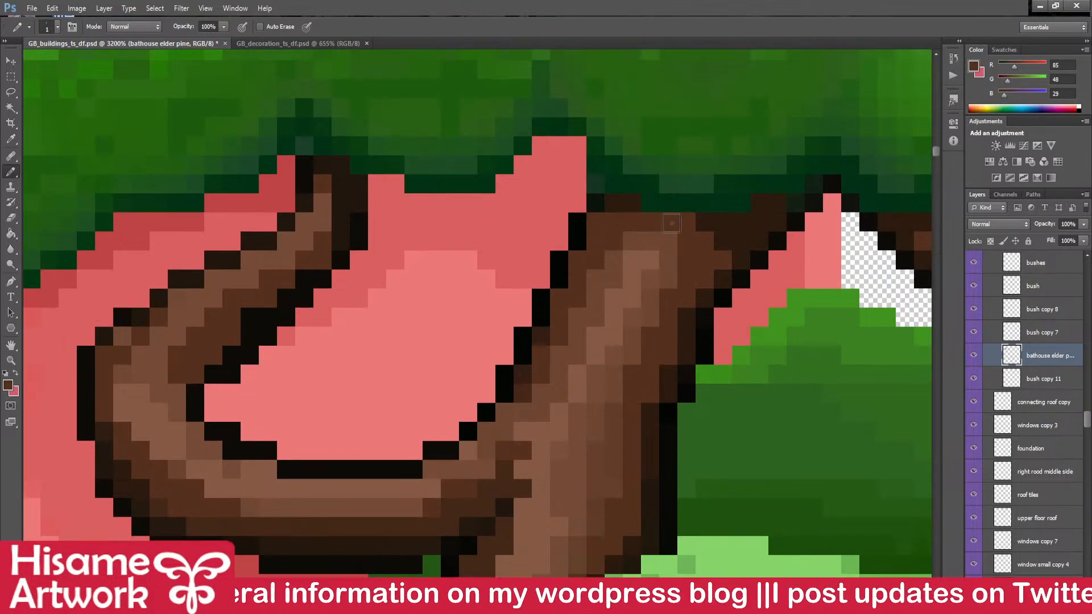
left_click(615, 208, "alt")
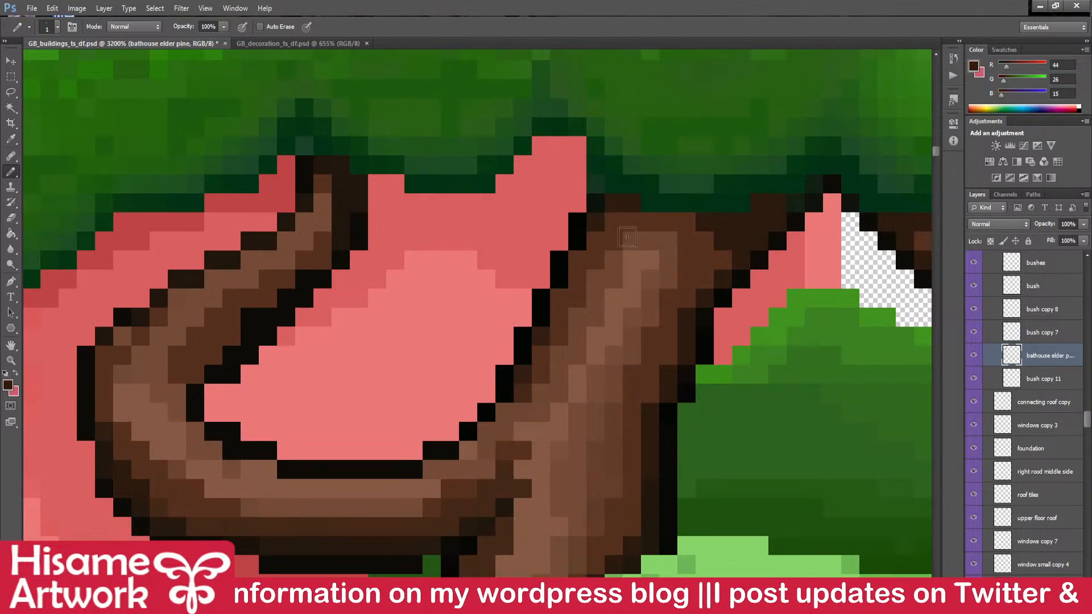
left_click_drag(756, 299, 704, 321)
left_click(665, 278, "alt")
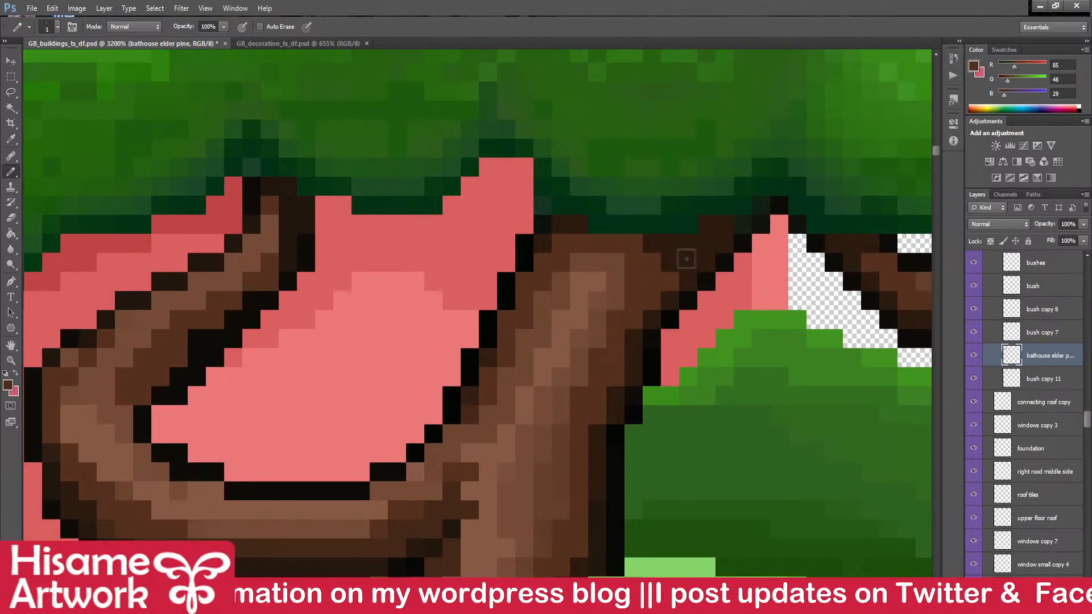
scroll(709, 259, "down", 3)
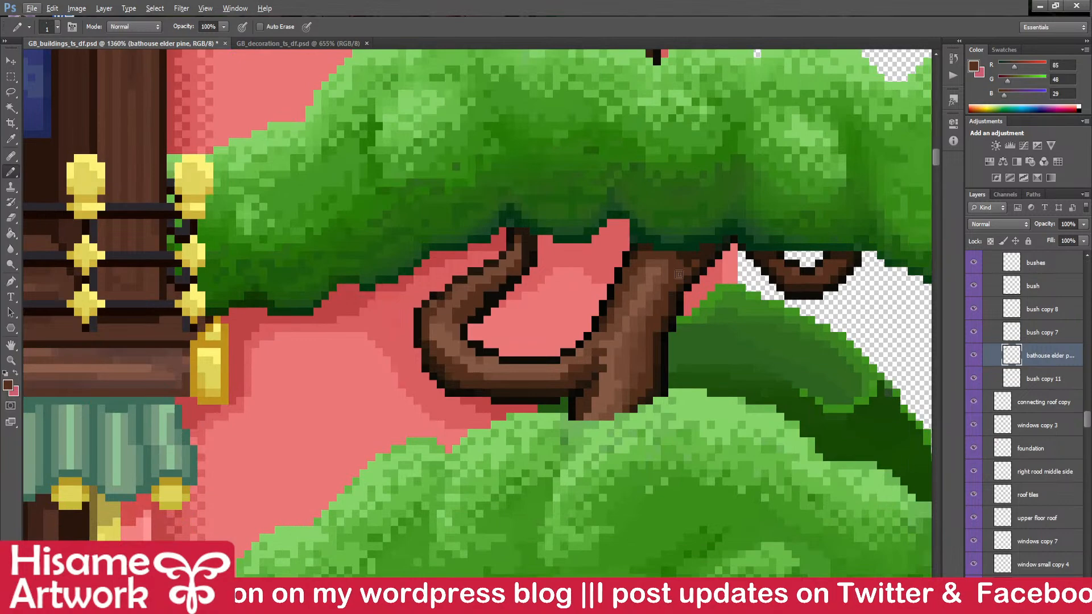
- Widen the mid-brown band between the upper trunk's highlight and its shaded side with brown sampled beside the highlight
left_click_drag(680, 282, 602, 326)
scroll(529, 442, "up", 2)
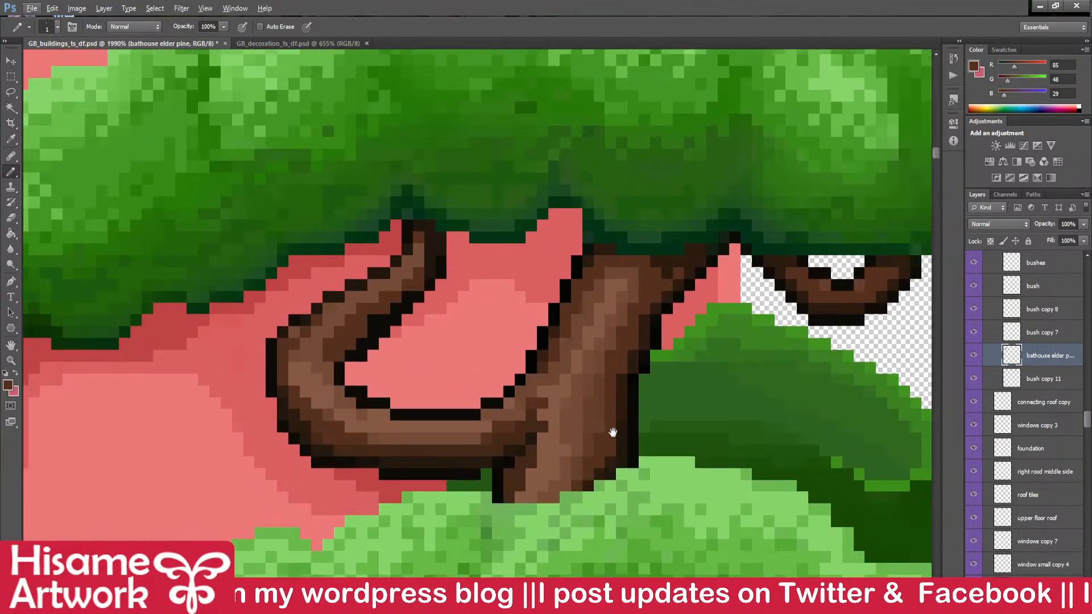
left_click_drag(664, 447, 676, 470)
scroll(667, 474, "up", 2)
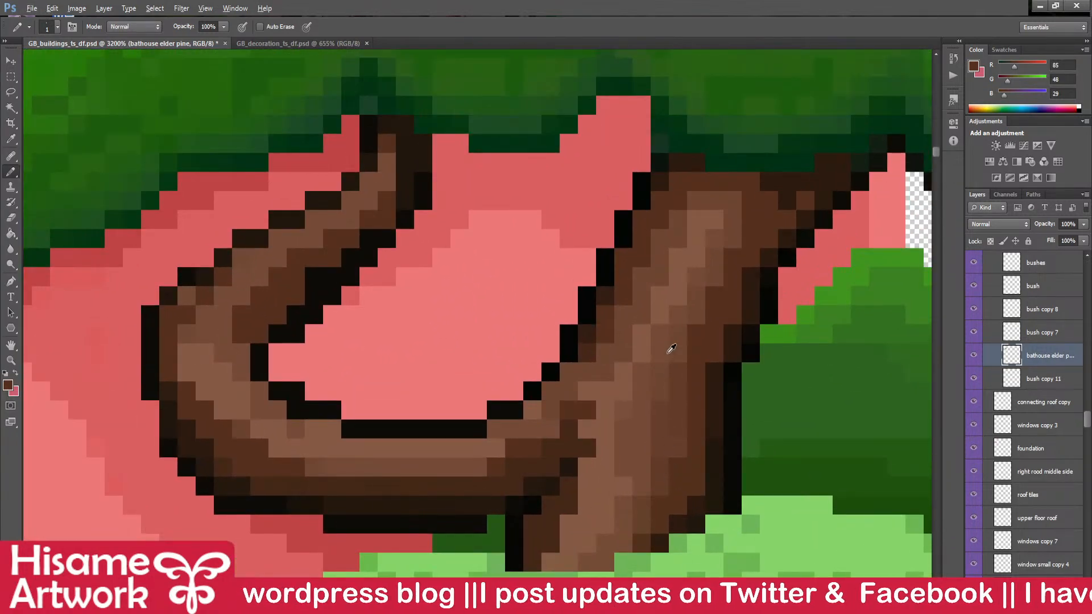
left_click(681, 246, "alt")
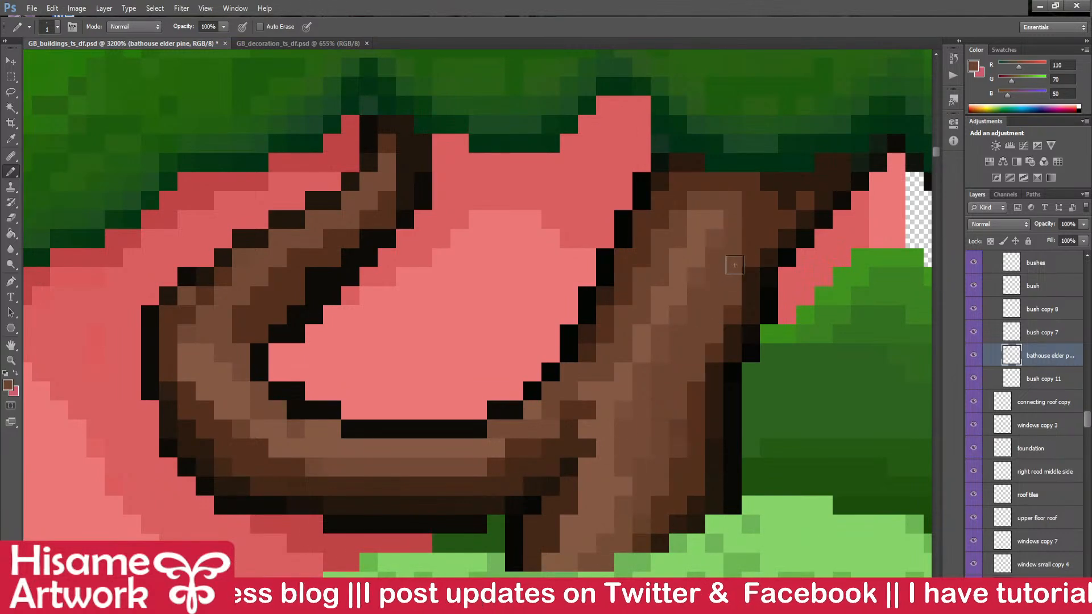
- Deepen the upper trunk's edge above the curved branch with sampled dark-brown shades and save the file
left_click(754, 243, "alt")
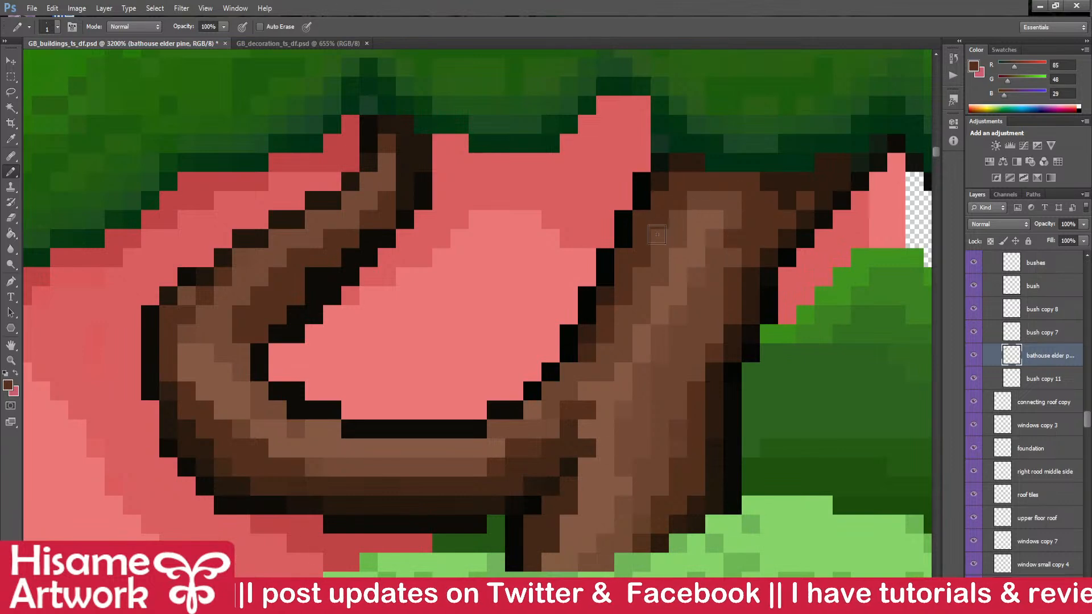
left_click(585, 334, "alt")
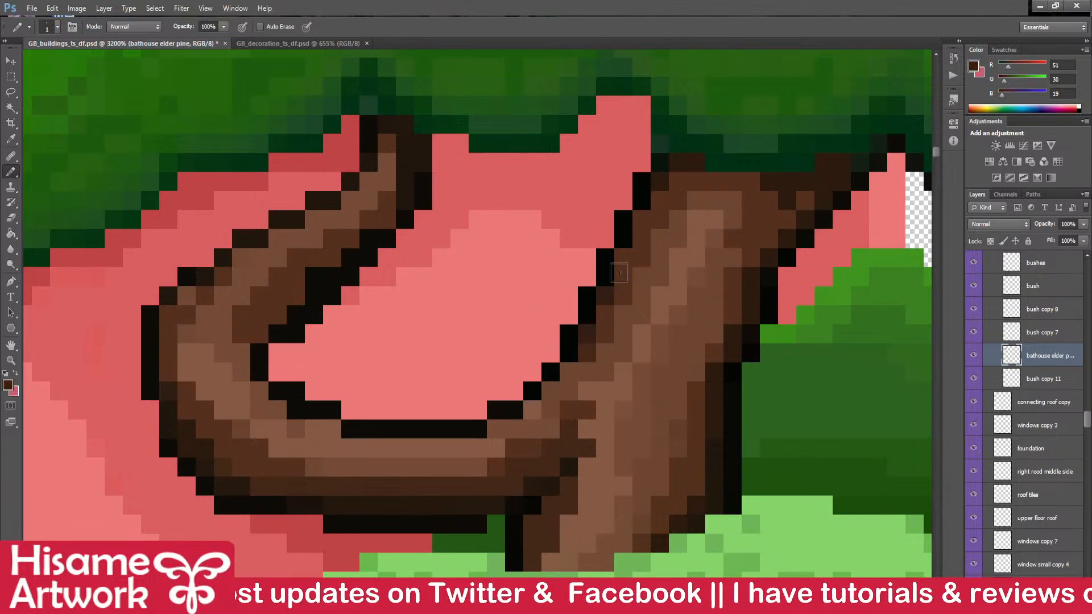
key("ctrl+s")
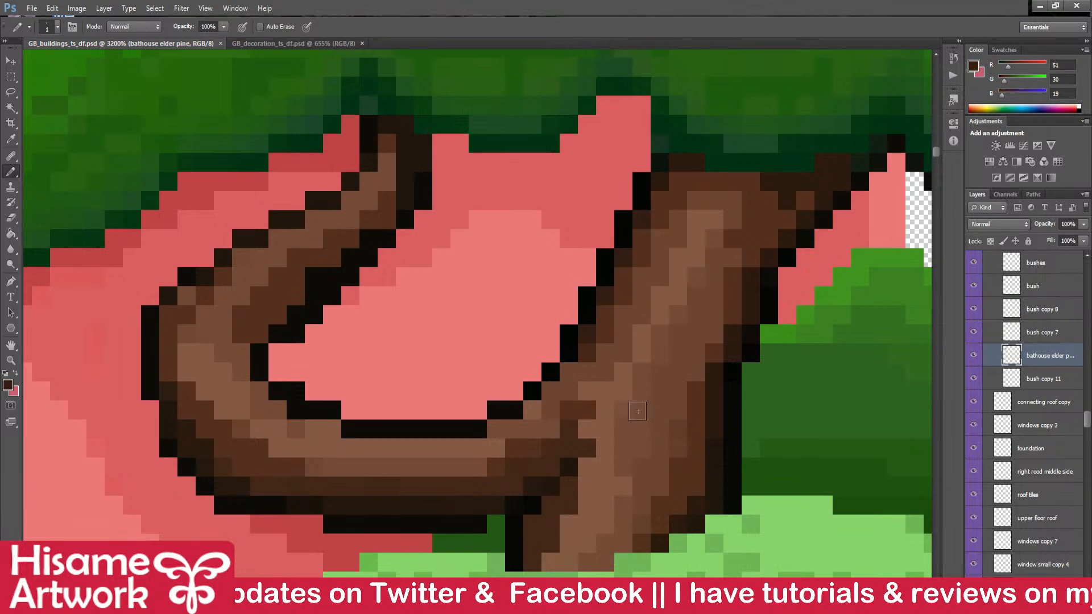
- Blend the curved branch's joint into the upper trunk with brown pixels sampled from the trunk's shaded side
left_click(642, 515, "alt")
left_click(556, 553)
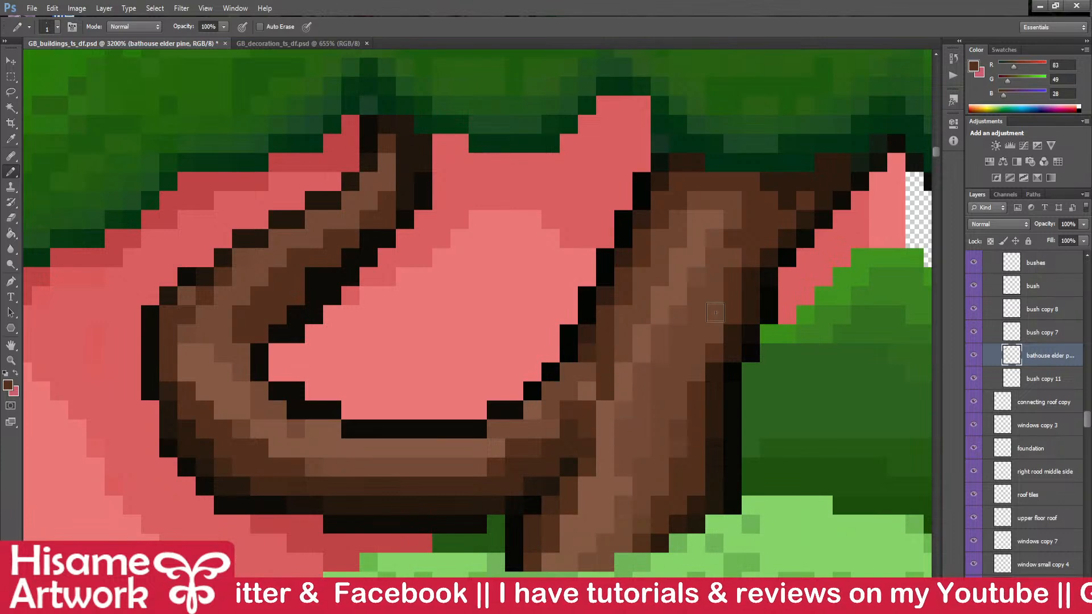
left_click_drag(714, 302, 656, 359)
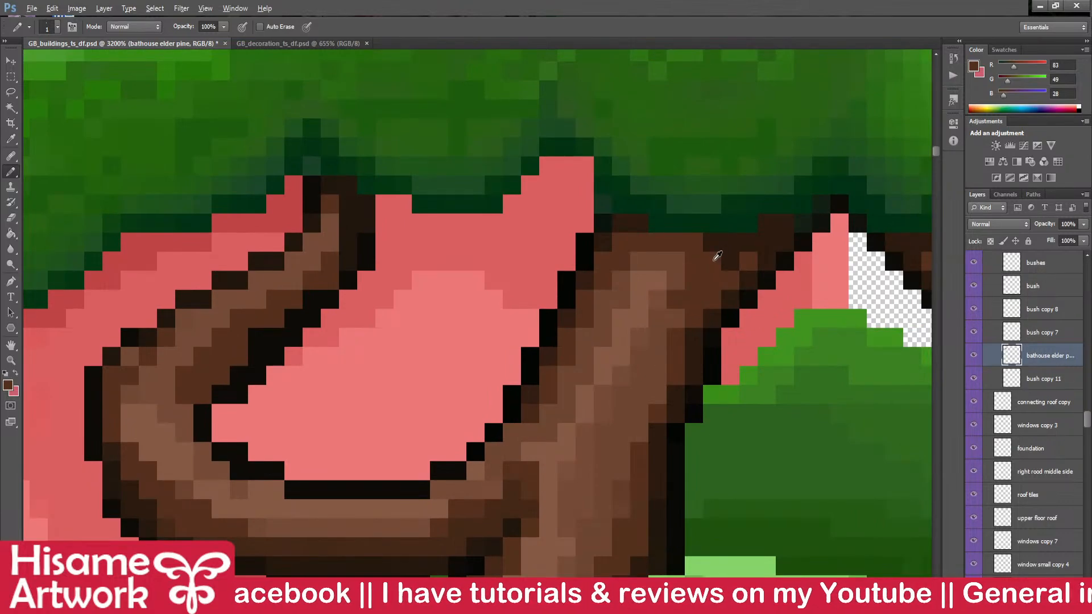
- Shade the top of the upper trunk beneath the foliage with very dark brown sampled from the lower trunk's shadow
scroll(722, 252, "down", 6)
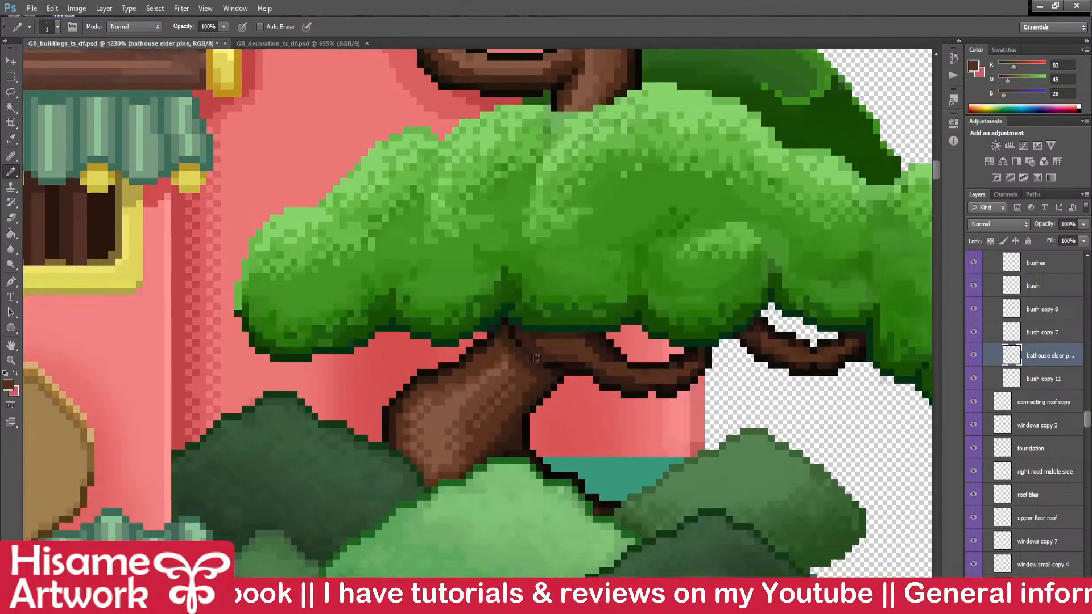
left_click(522, 405, "alt")
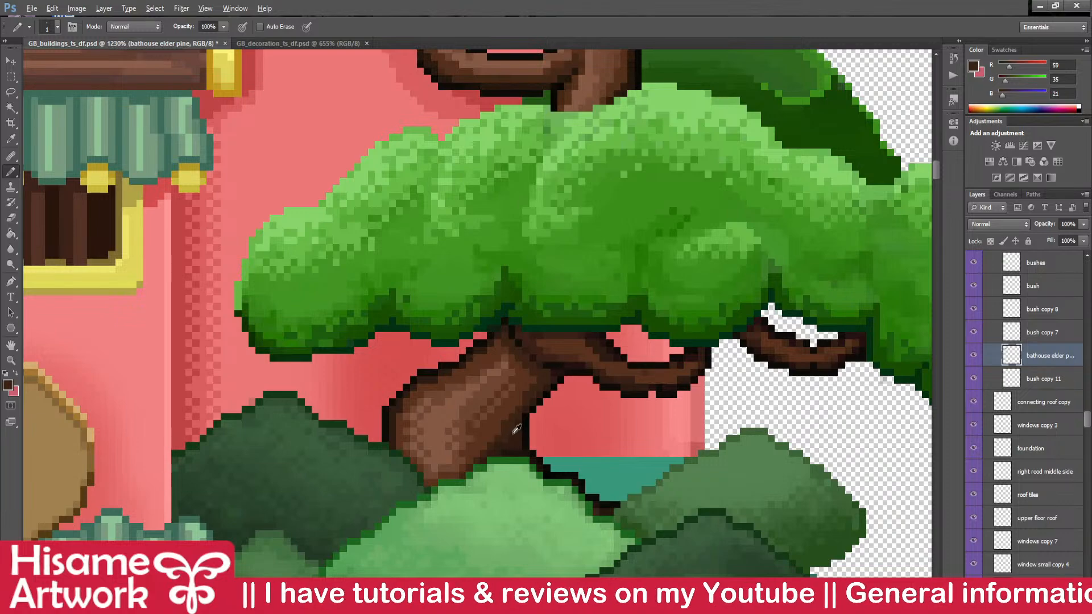
scroll(535, 375, "up", 5)
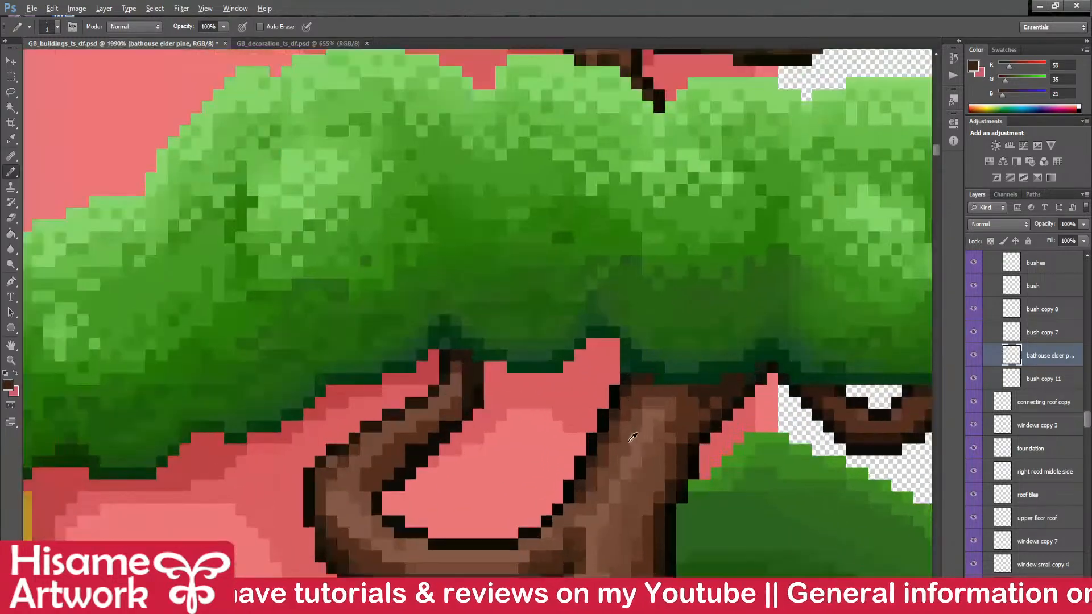
scroll(651, 423, "up", 1)
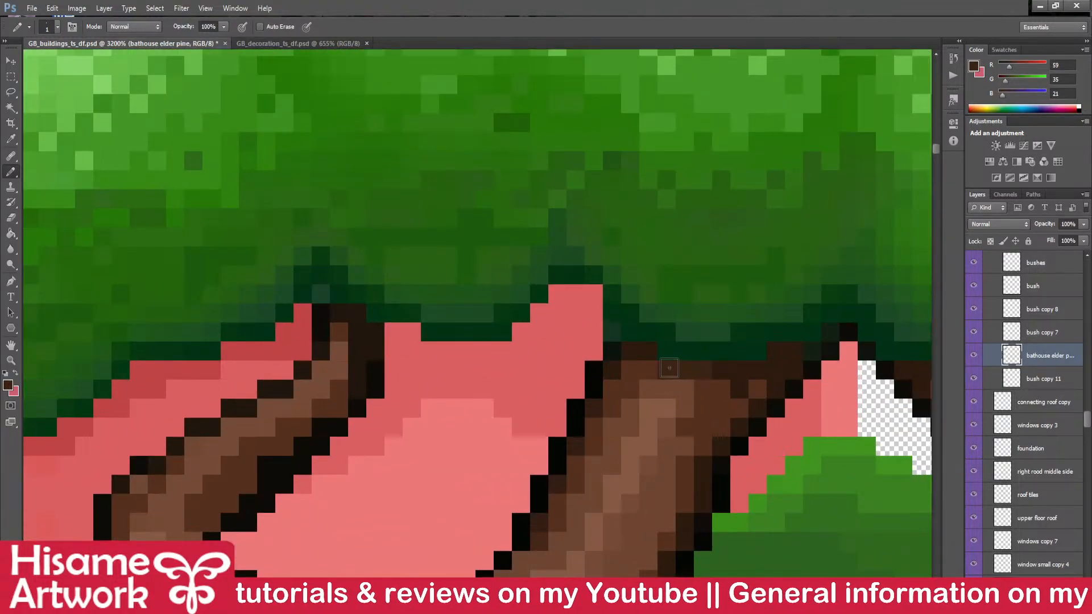
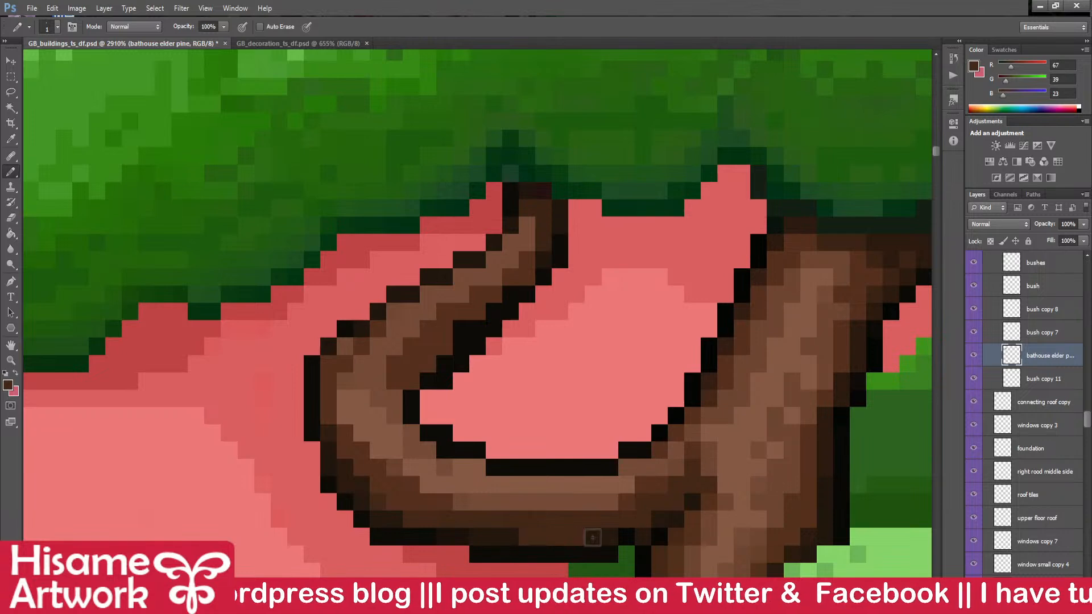
- Shade the underside of the curved branch with dark brown sampled near its joint and save the file
left_click(693, 509, "alt")
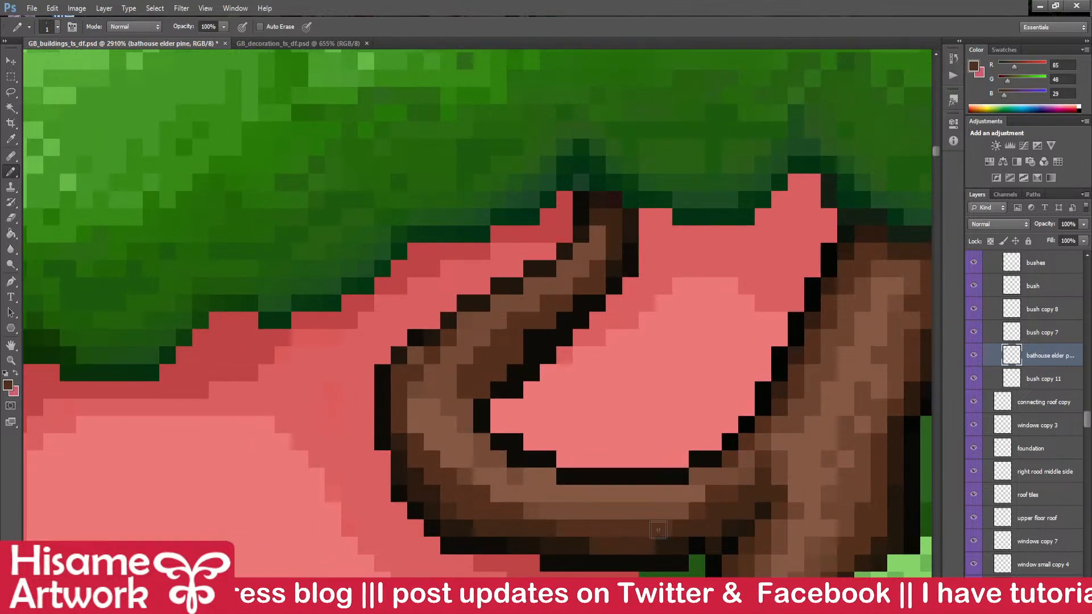
key("ctrl+s")
left_click_drag(520, 338, 464, 377)
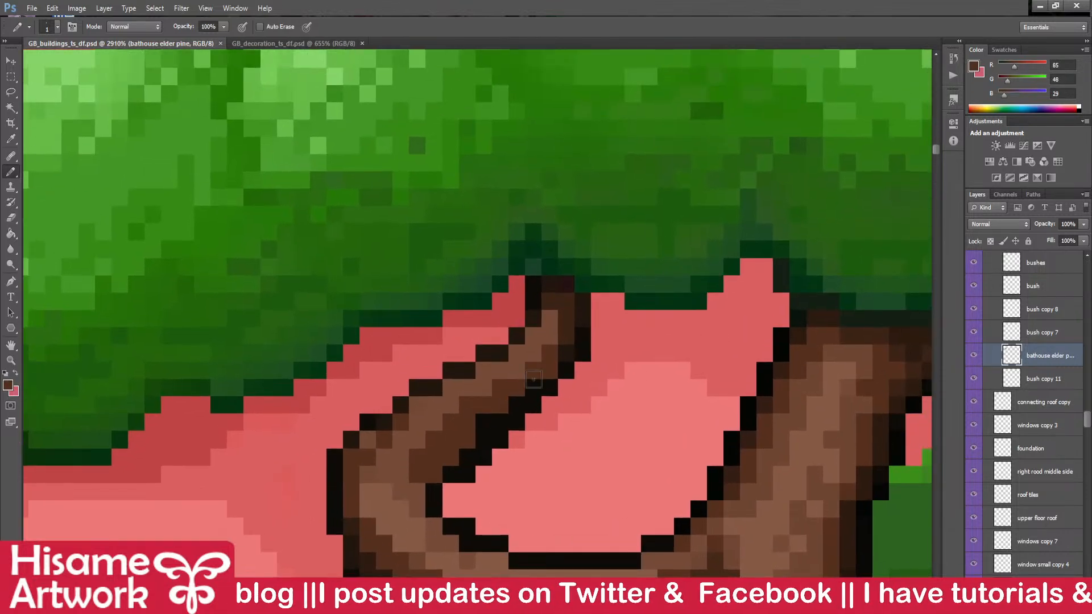
- Deepen the shadow along the inner edge of the curved branch's upper arm with sampled very dark brown pixels
mouse_move(565, 348)
left_mouse_down()
mouse_move(675, 349)
mouse_move(618, 350)
mouse_move(595, 370)
left_mouse_up()
left_click(663, 306, "alt")
left_click(583, 382)
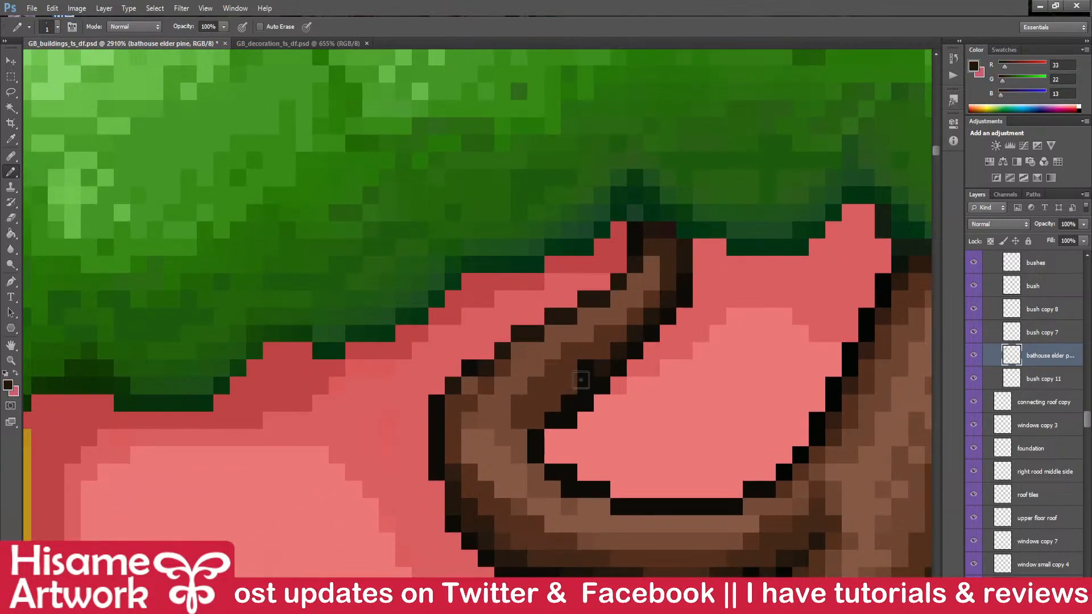
left_click(604, 349, "alt")
left_click(582, 367)
left_click_drag(583, 366, 658, 385)
left_click(669, 380, "alt")
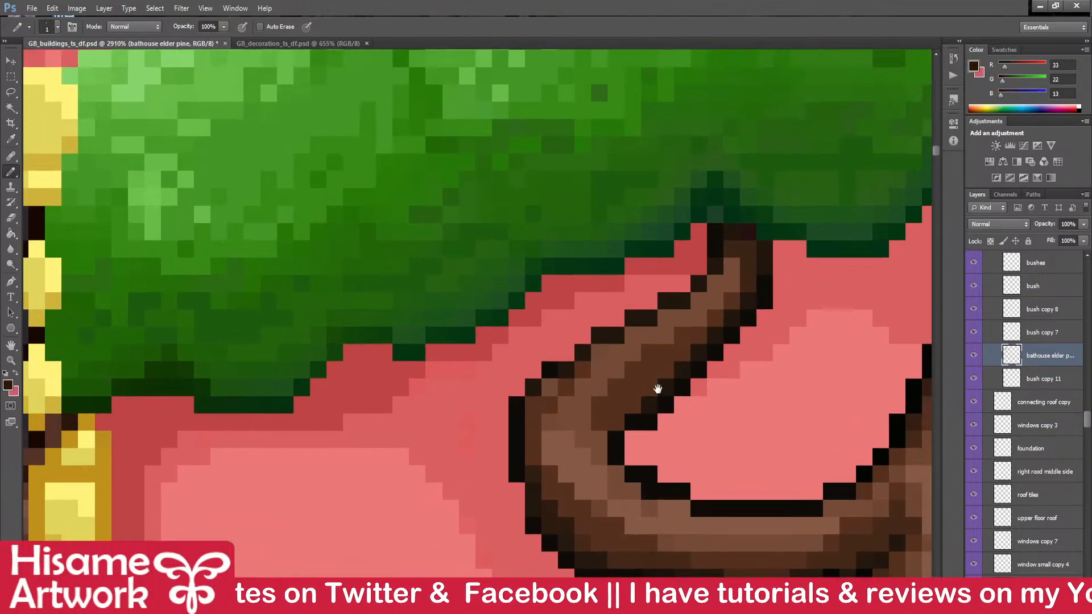
- Touch up the outline at the curved branch's outer bend with near-black sampled from the branch
left_click(546, 383, "alt")
left_click(533, 387)
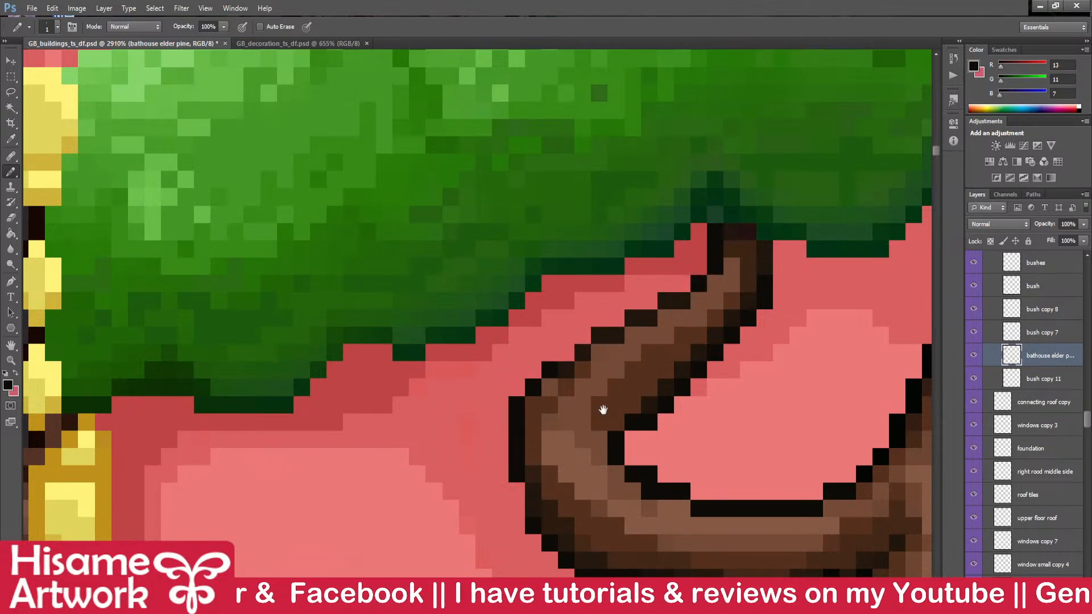
left_click_drag(599, 409, 585, 334)
- Blend the shading around the curved branch's outer bend with sampled dark and light browns and save the file
left_click(546, 482, "alt")
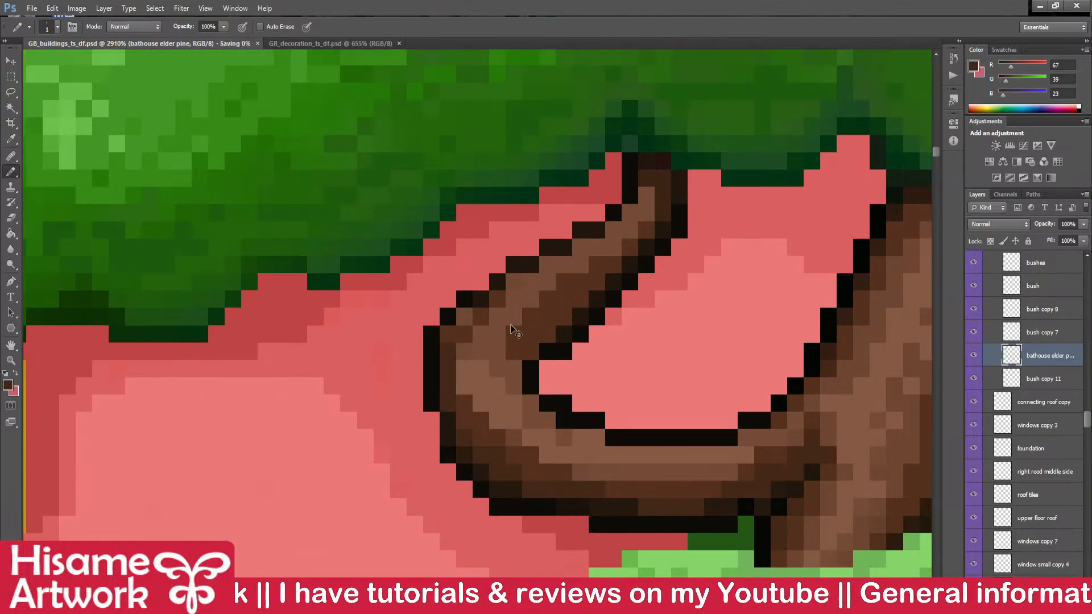
left_click(470, 345, "alt")
left_click(470, 347, "alt")
left_click(448, 368)
mouse_move(481, 402)
left_mouse_down()
mouse_move(498, 437)
mouse_move(559, 473)
mouse_move(503, 462)
left_mouse_up()
left_click(403, 379, "alt")
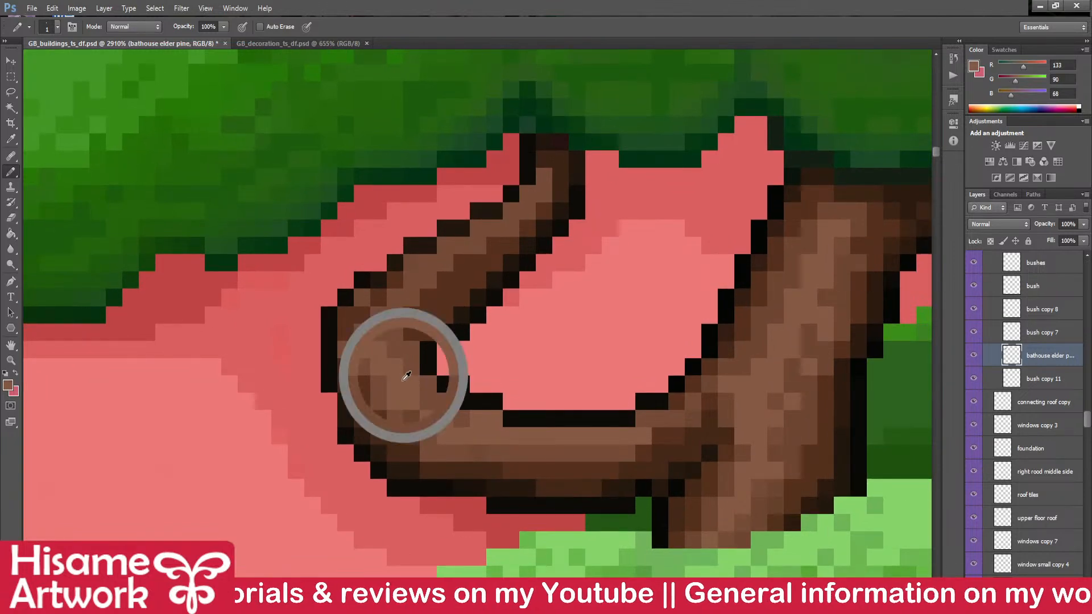
key("ctrl+s")
- Extend the curved branch's highlight toward the trunk joint with light brown, soften it with a sampled mid-brown, and save the file
left_click_drag(755, 389, 703, 410)
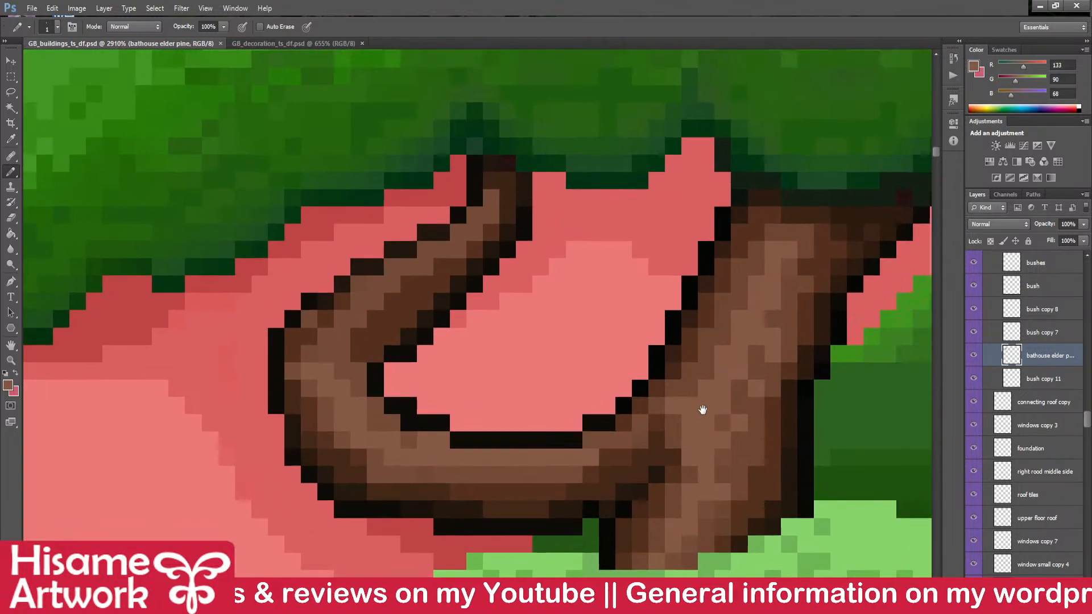
mouse_move(588, 469)
left_mouse_down()
mouse_move(659, 421)
mouse_move(730, 406)
left_mouse_up()
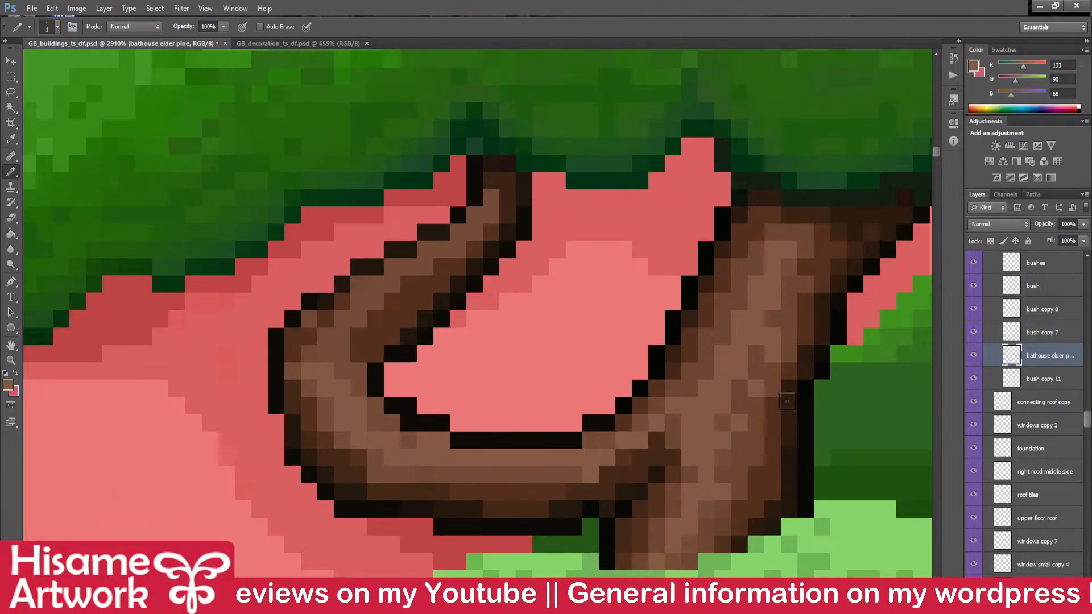
left_click(576, 475, "alt")
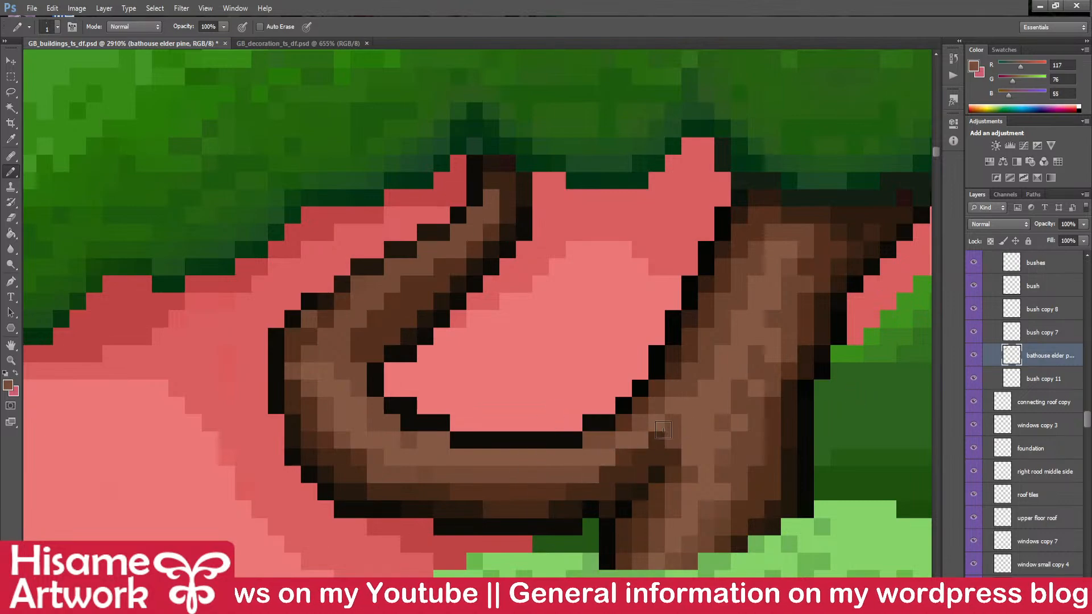
scroll(663, 431, "down", 6)
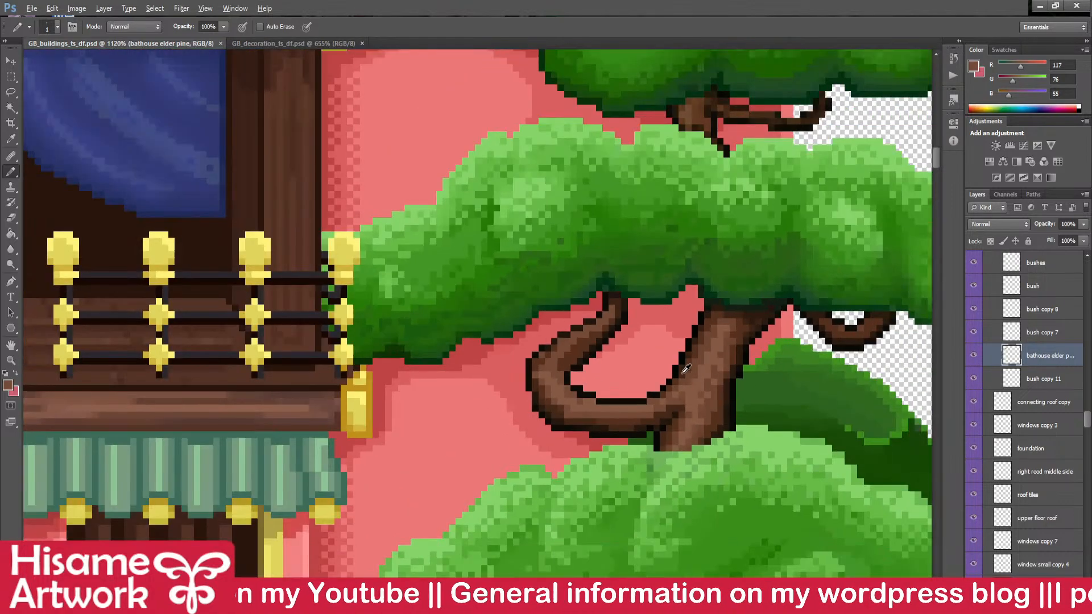
- Shade a straight run of dark brown pixels along the inner side of the curved branch's upper arm
scroll(686, 368, "up", 6)
left_click(596, 391, "alt")
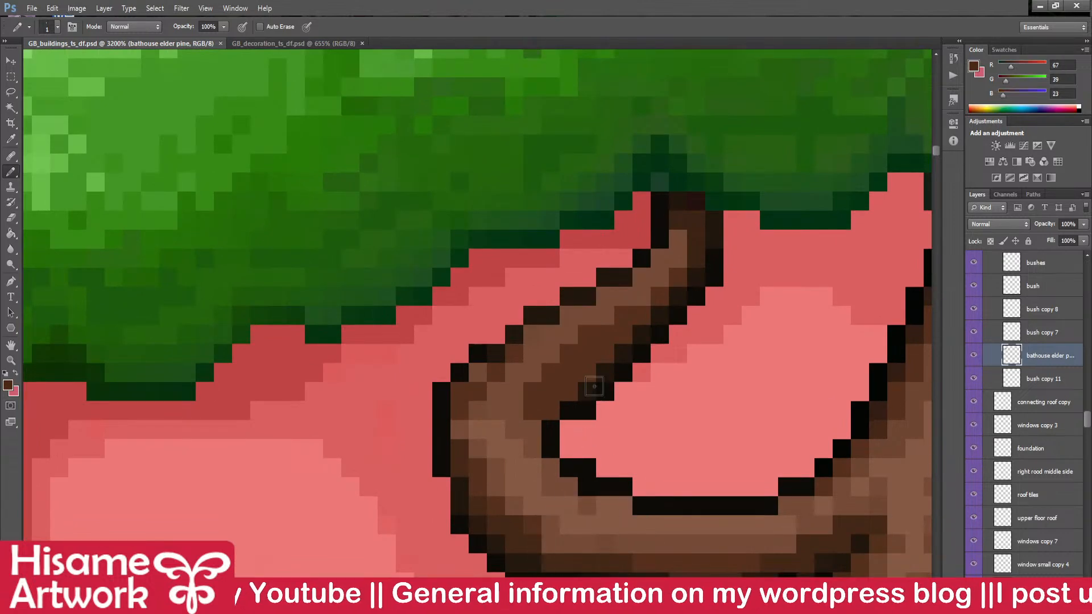
left_click(550, 410)
left_click(657, 315, "shift")
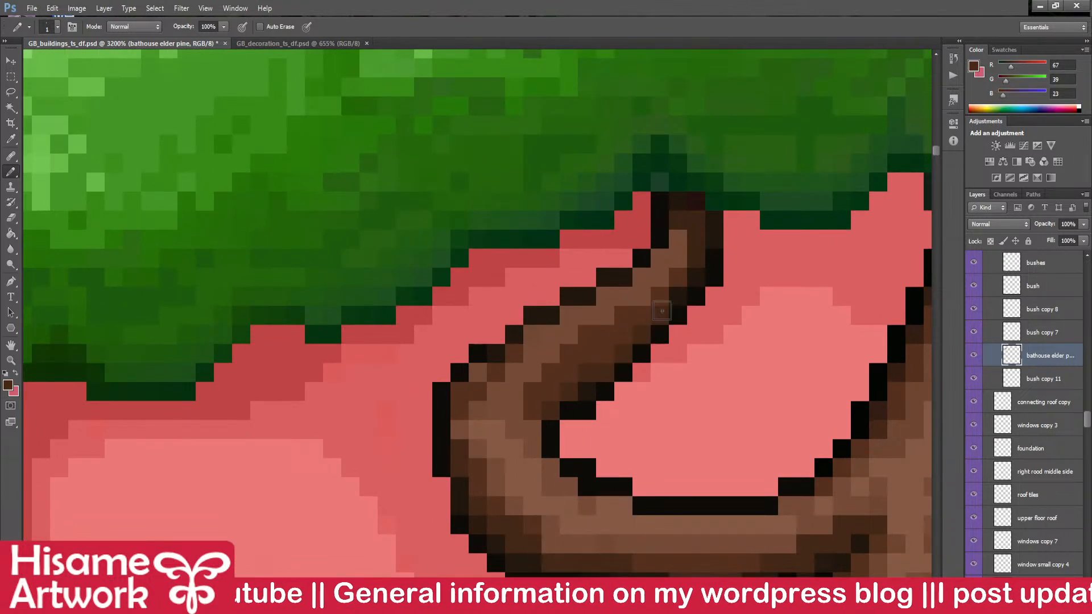
left_click(696, 252, "alt")
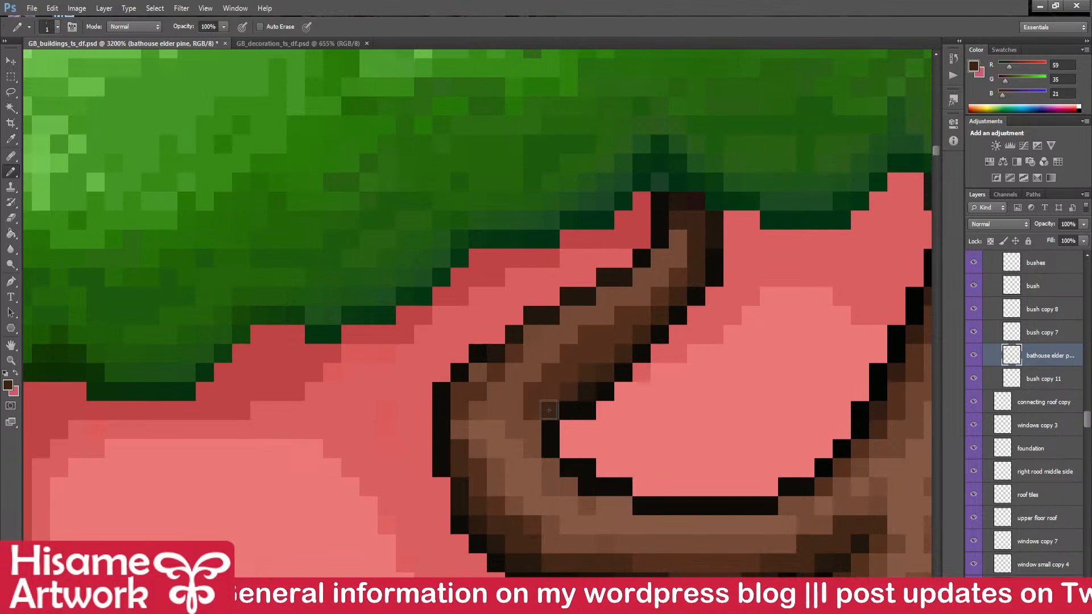
scroll(551, 408, "down", 4)
scroll(548, 404, "up", 4)
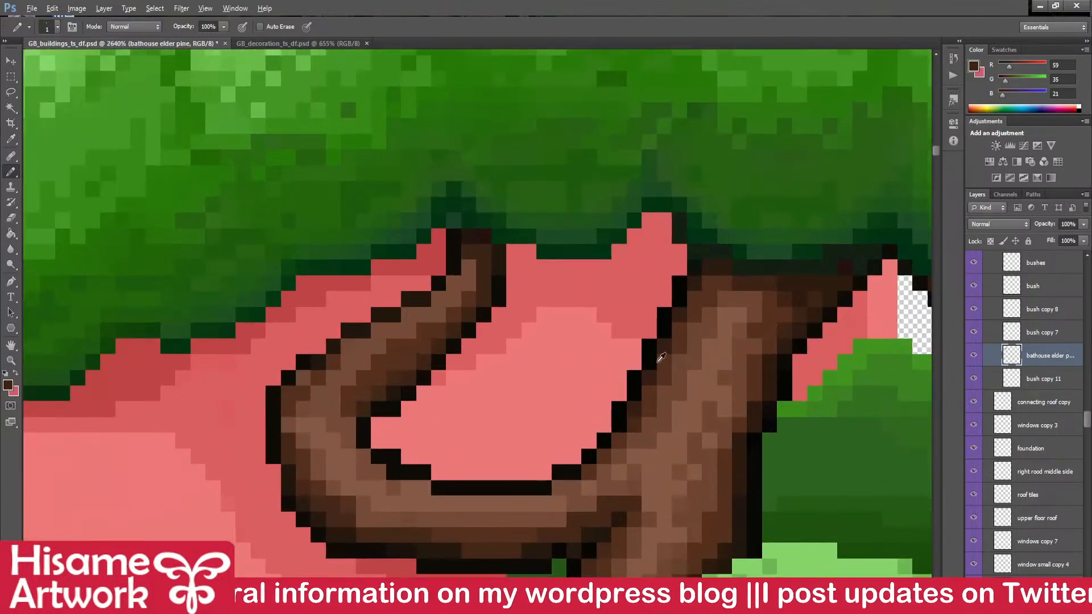
- Darken the inner edge of the curved branch's upper arm with dark reddish brown sampled from the trunk's top
left_click(844, 266, "alt")
scroll(335, 232, "up", 1)
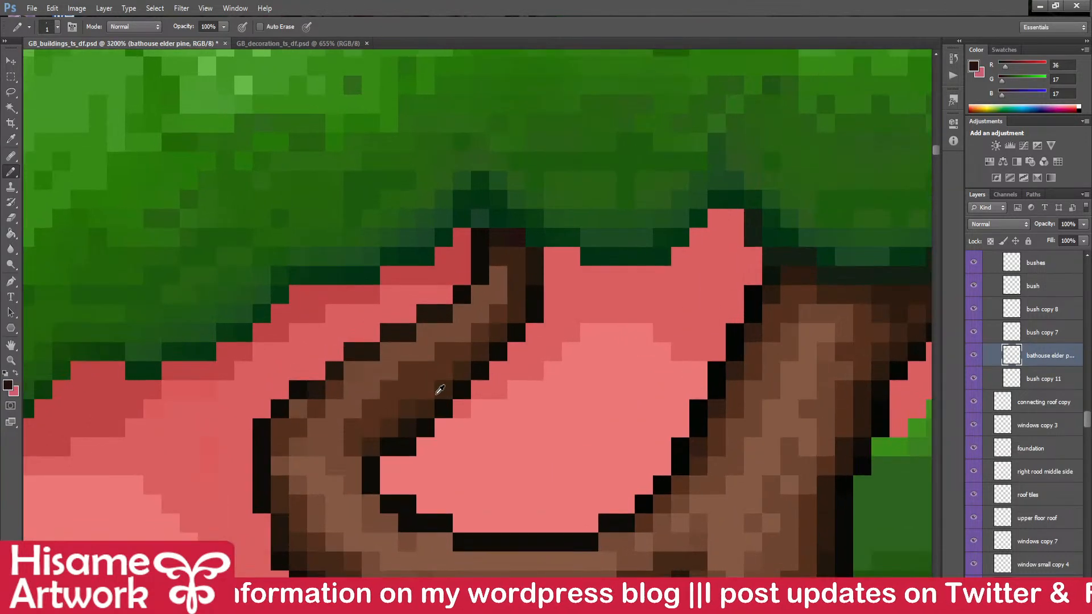
left_click_drag(437, 393, 597, 349)
left_click(616, 339)
left_click(546, 391)
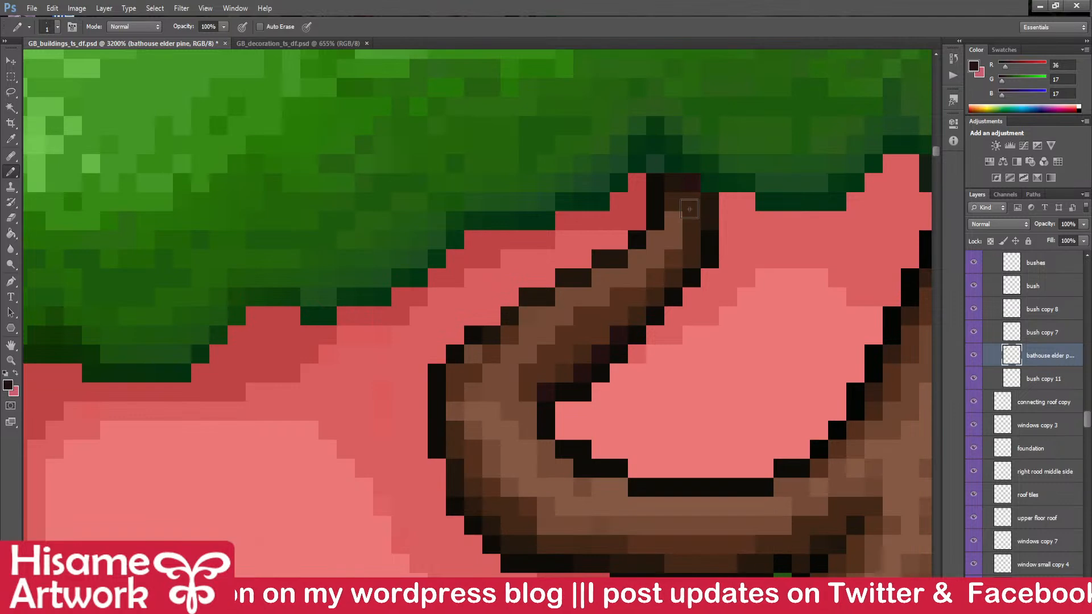
- Shade the upper edge of the curved branch's arm beneath its outline with sampled medium-dark brown and save the file
left_click(514, 333, "alt")
left_click_drag(527, 316, 597, 276)
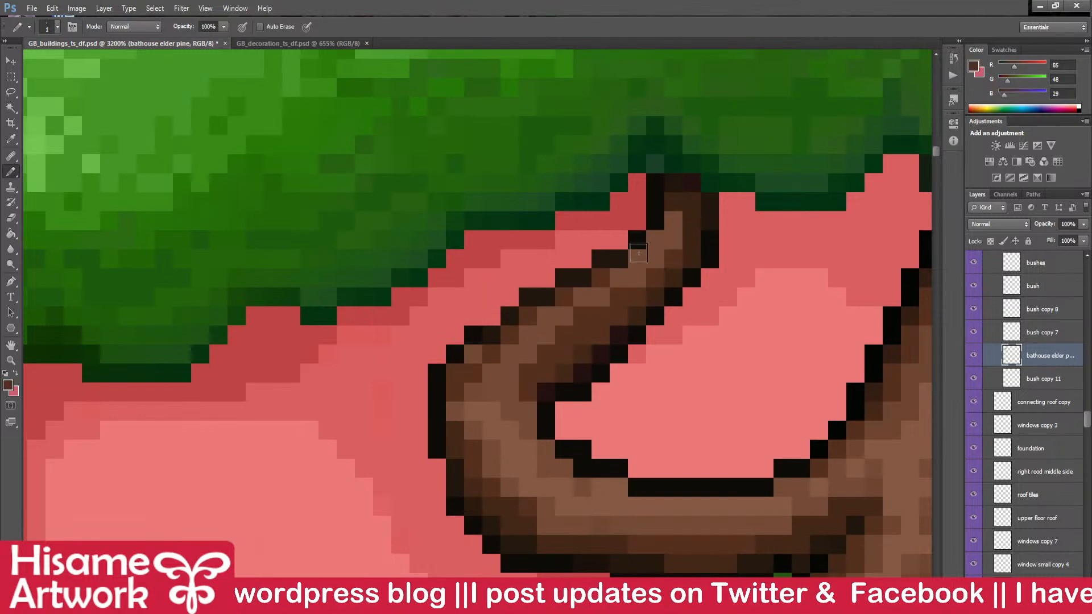
scroll(499, 311, "down", 3)
key("ctrl+s")
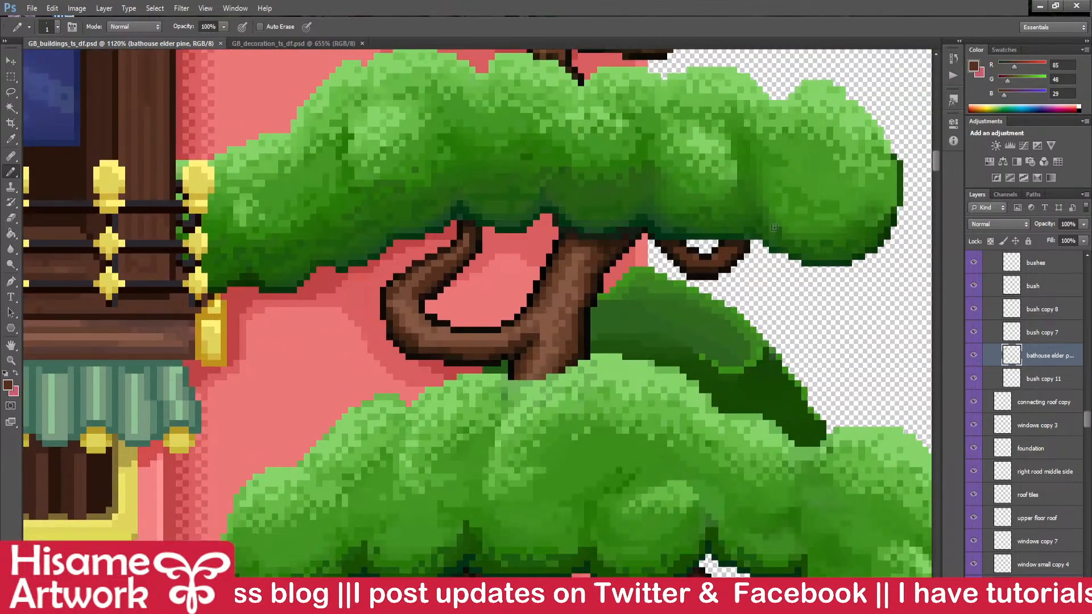
- Soften the shading along the curved branch's lower bend and underside with scattered pixels of sampled browns
scroll(413, 340, "up", 3)
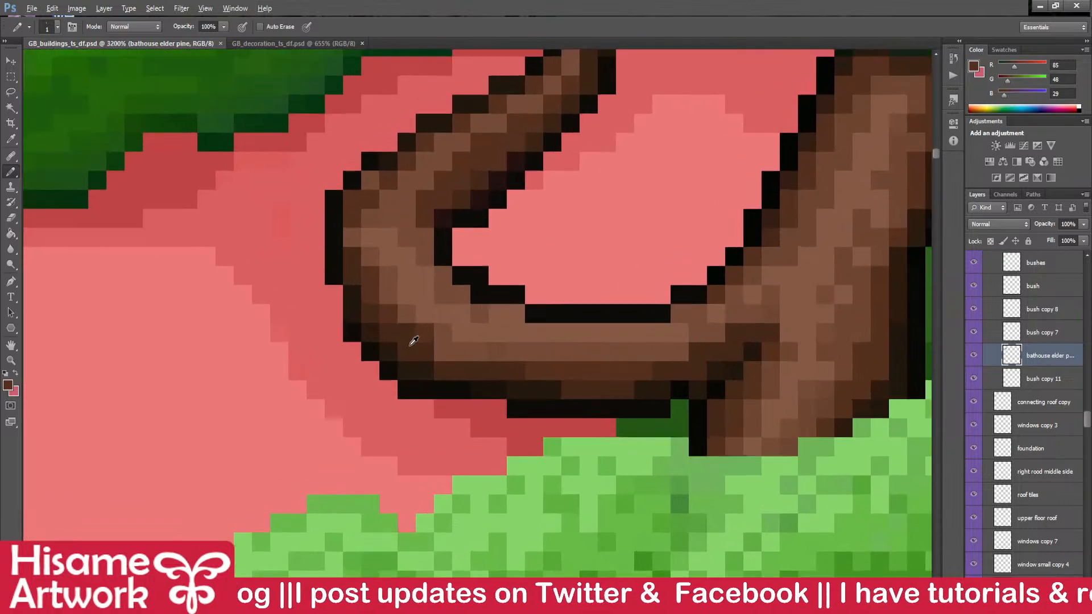
left_click(444, 357)
scroll(425, 348, "down", 2)
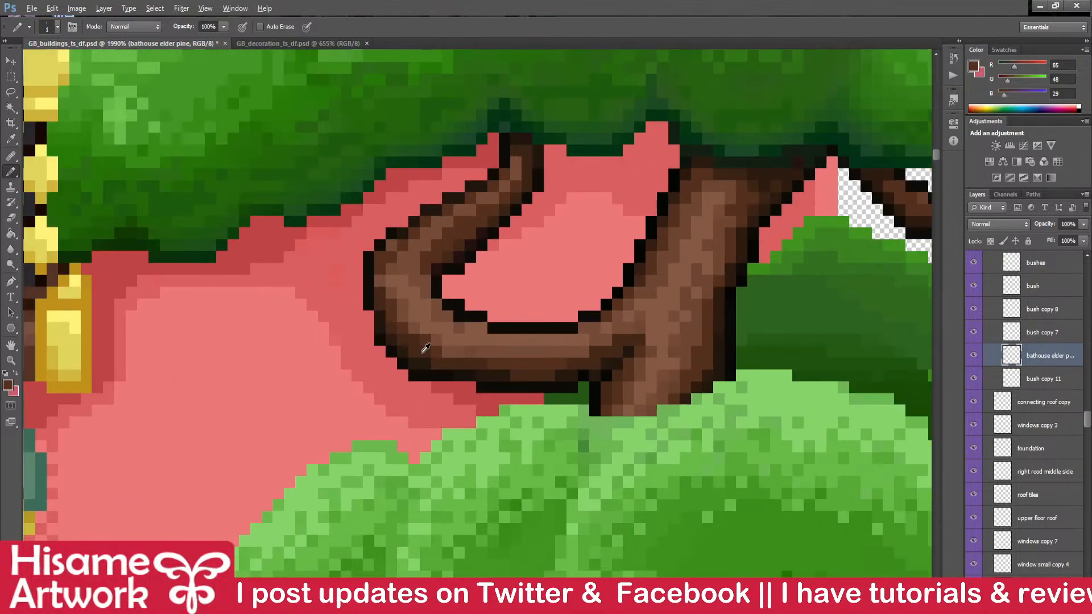
scroll(425, 348, "down", 2)
scroll(511, 352, "up", 4)
left_click(463, 348, "alt")
left_click(482, 383)
scroll(485, 387, "down", 2)
left_click_drag(634, 506, 644, 137)
scroll(488, 377, "down", 3)
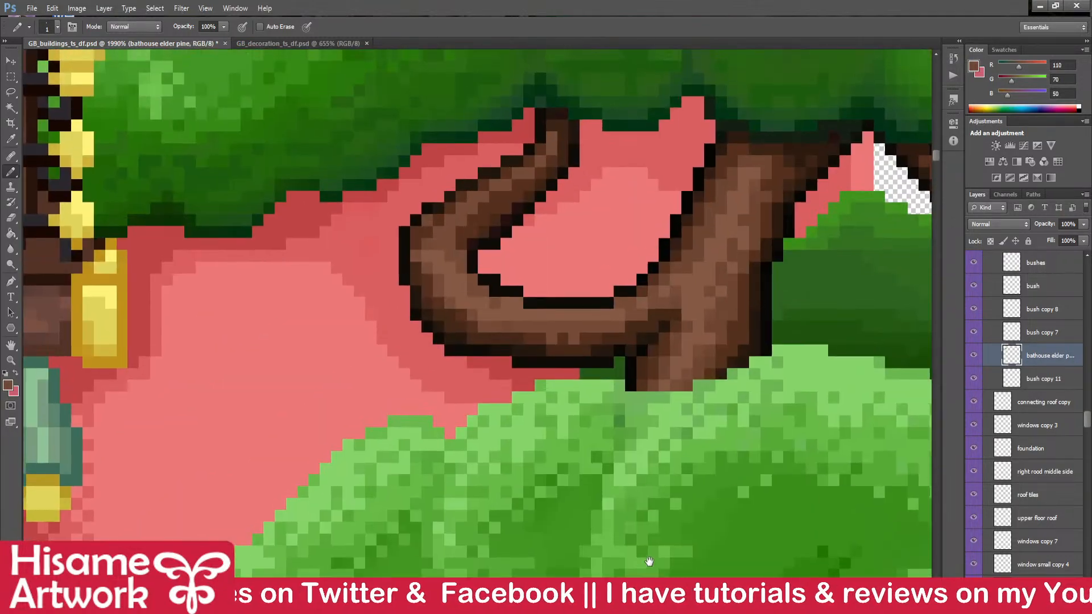
scroll(589, 323, "up", 2)
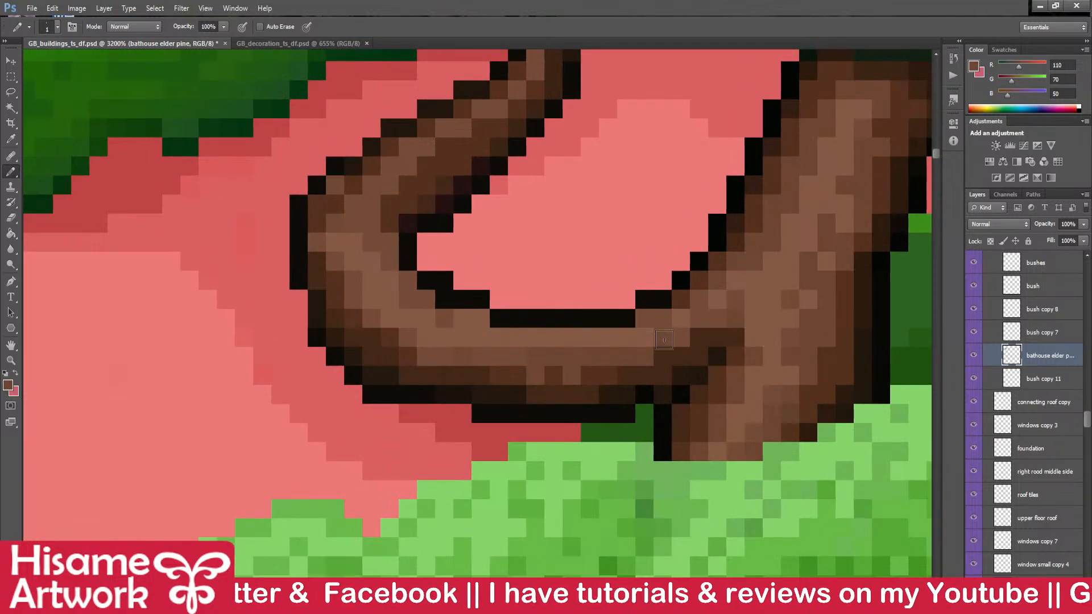
- Add brown pixels sampled from the trunk's shaded side to the lower trunk and save the file
left_click_drag(777, 333, 676, 321)
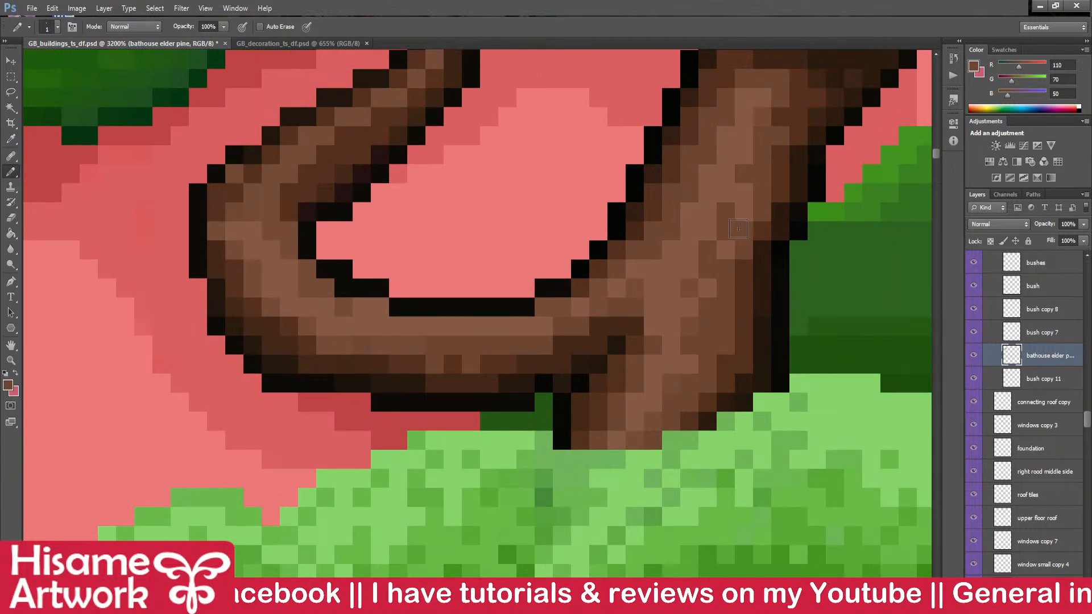
left_click(734, 373, "alt")
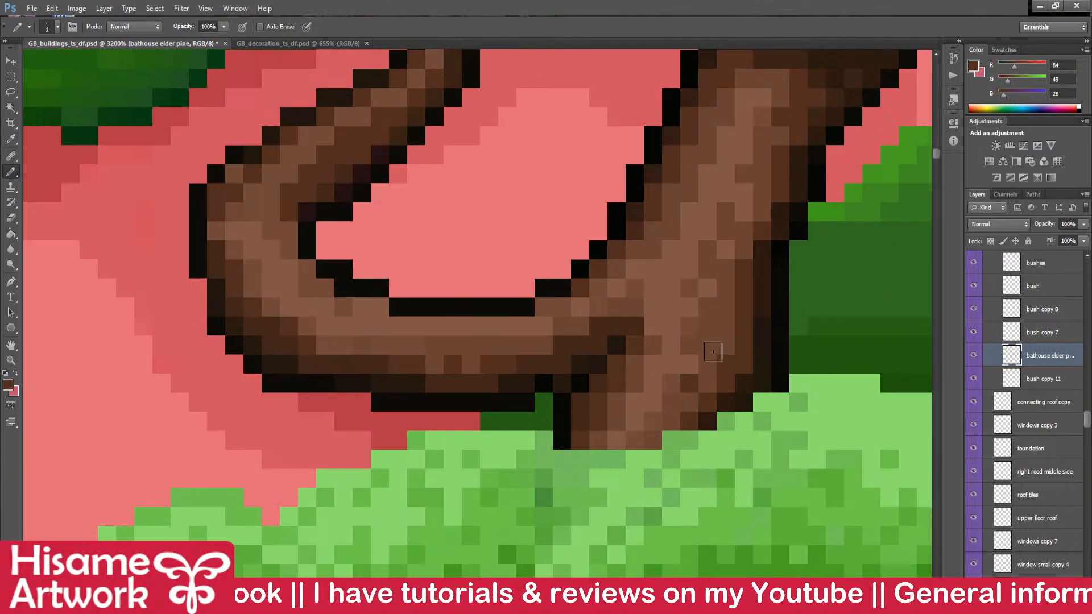
key("ctrl+s")
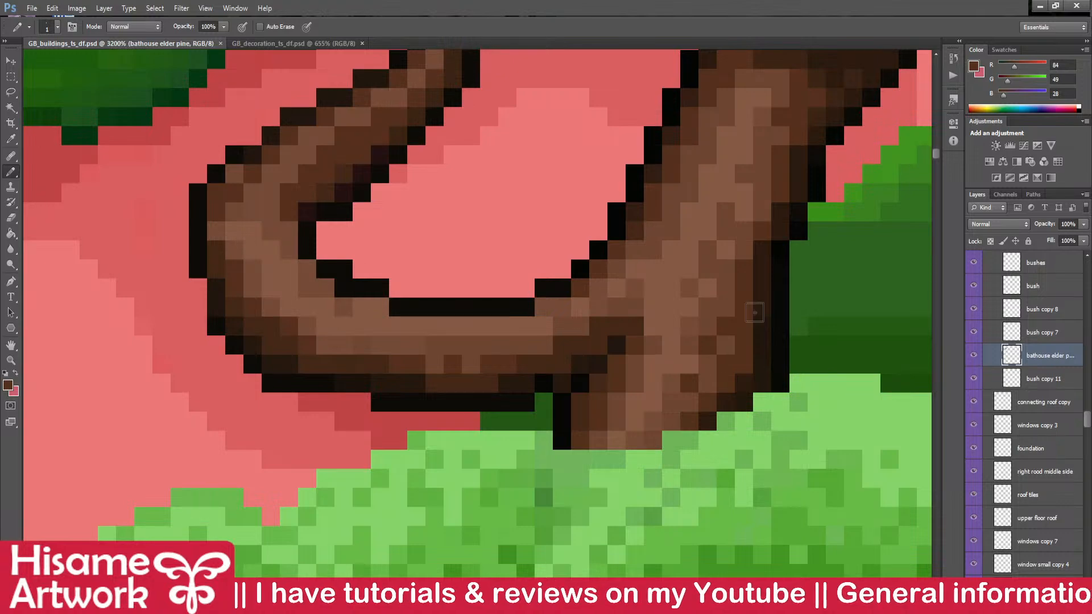
- Confirm that the stray green pixel below the topmost foliage belongs to the elder pine layer, and delete it
scroll(754, 312, "down", 6)
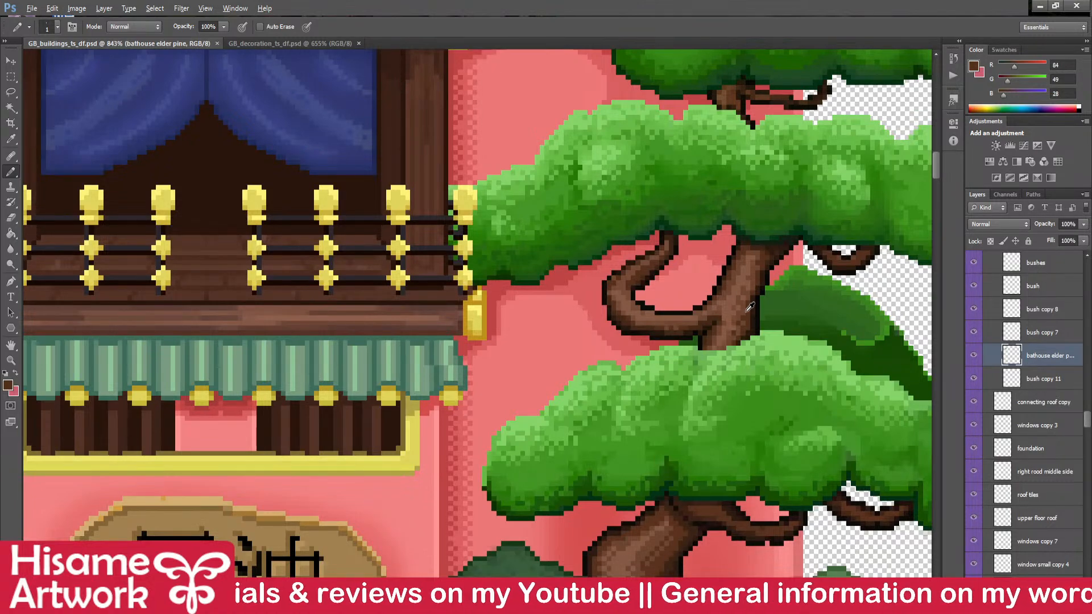
scroll(749, 307, "down", 3)
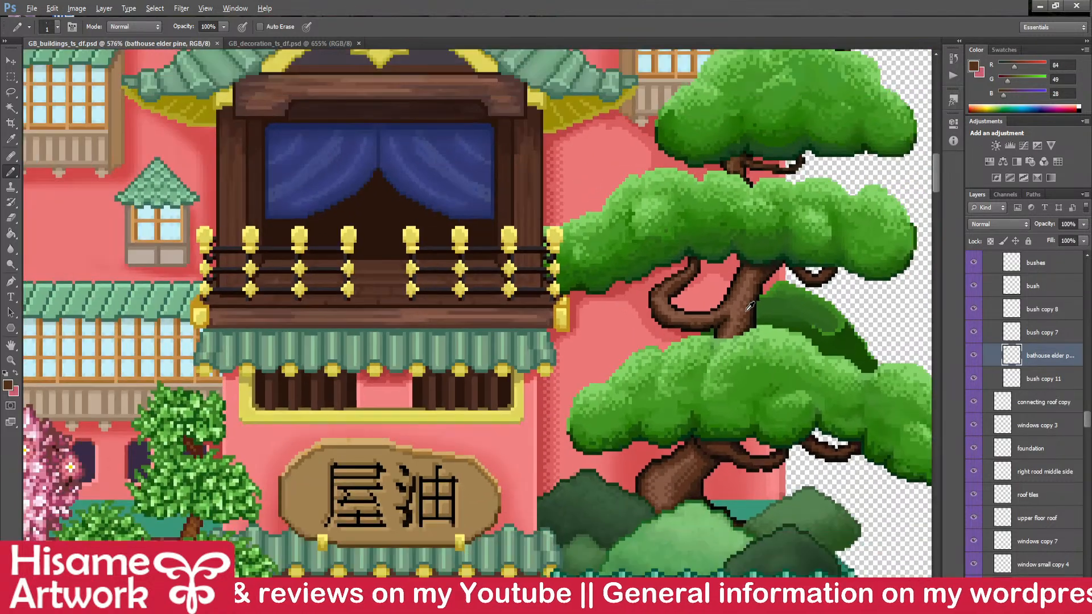
left_click(14, 59)
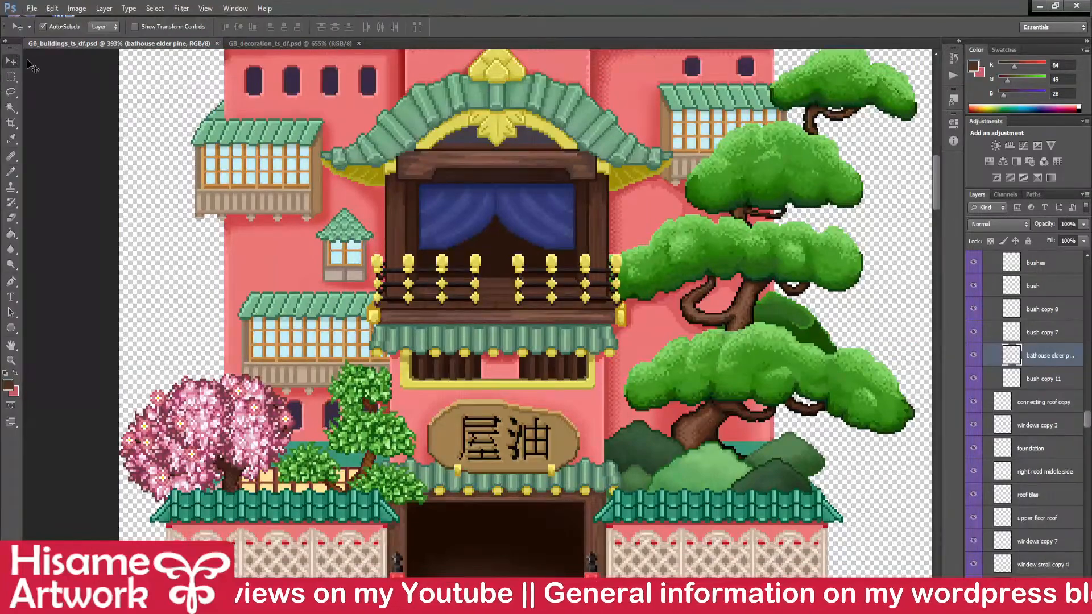
scroll(789, 304, "up", 4)
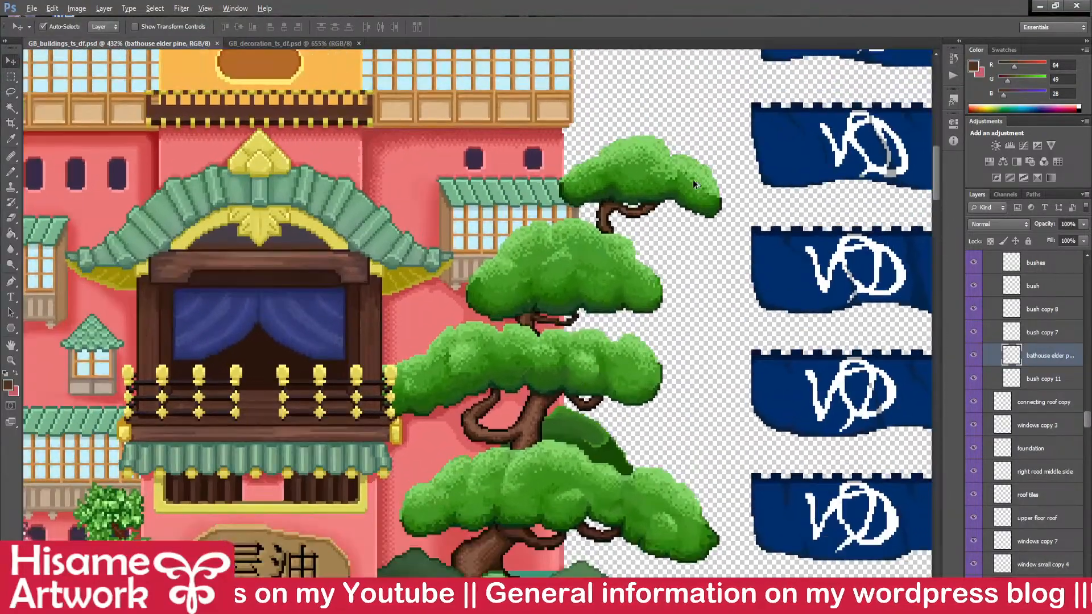
scroll(704, 220, "up", 5)
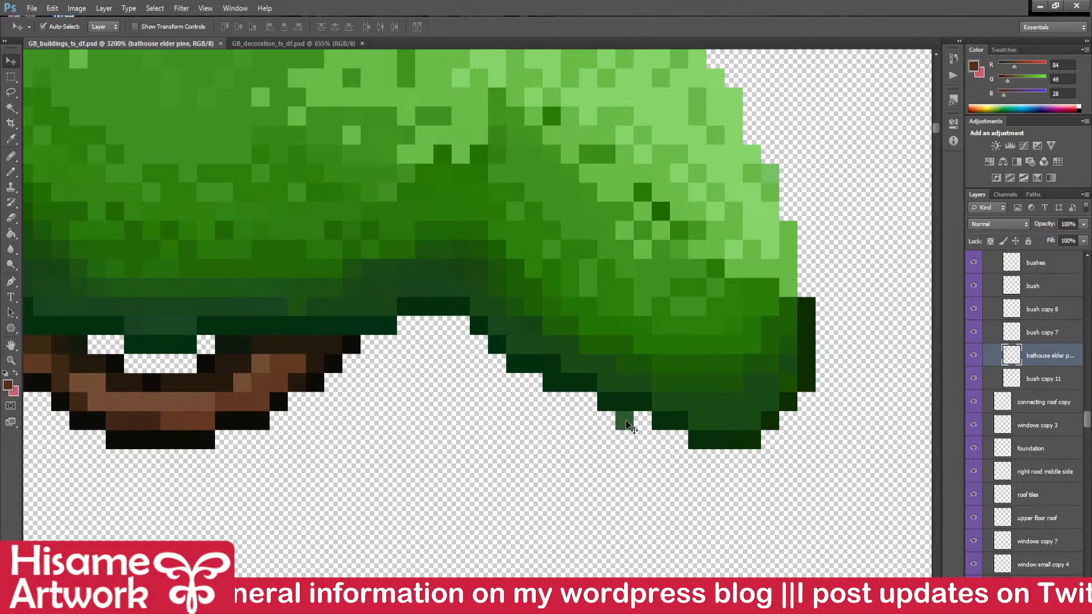
left_click(973, 356)
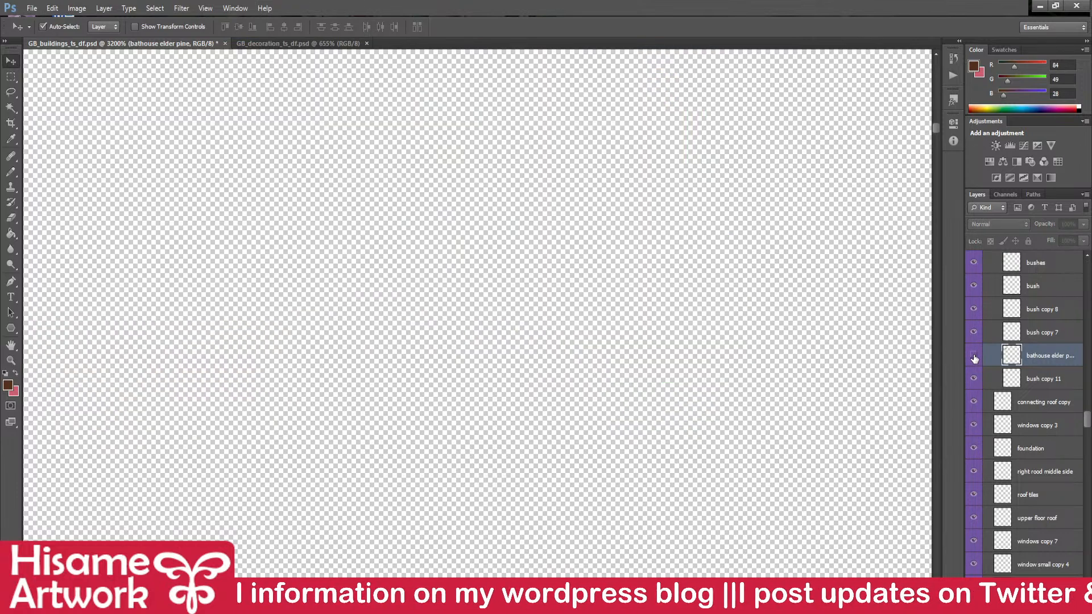
left_click(974, 355)
left_click(12, 77)
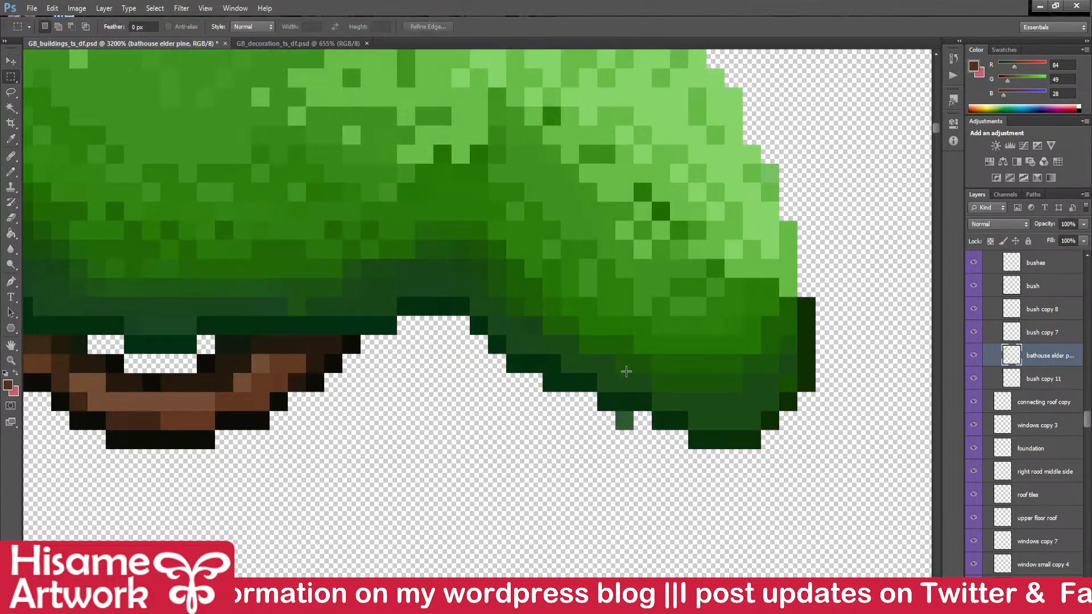
left_click_drag(633, 432, 645, 446)
key("Delete")
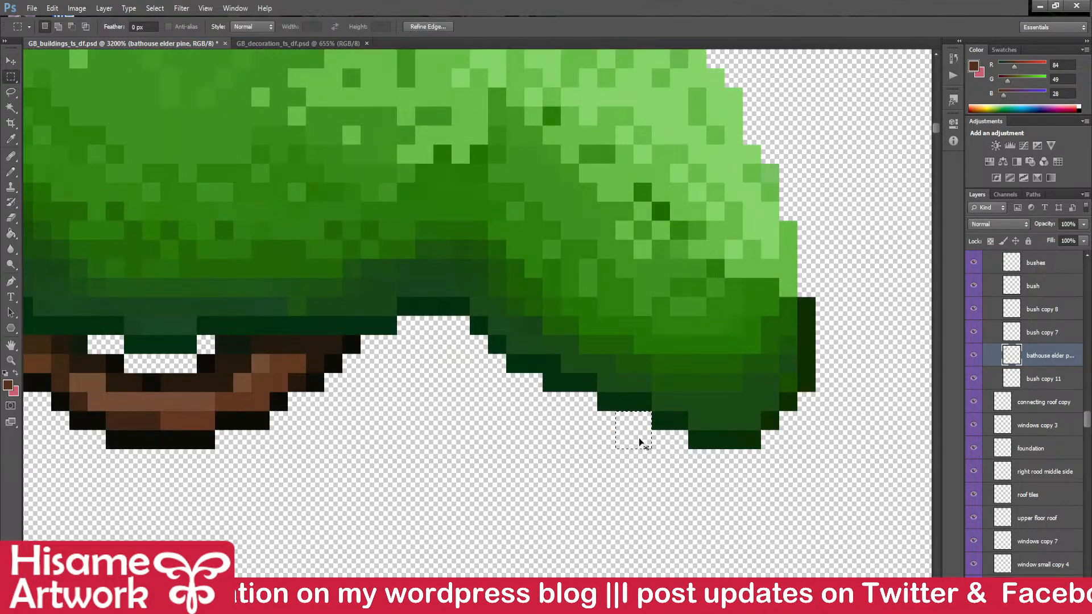
left_click(11, 60)
scroll(708, 170, "down", 3)
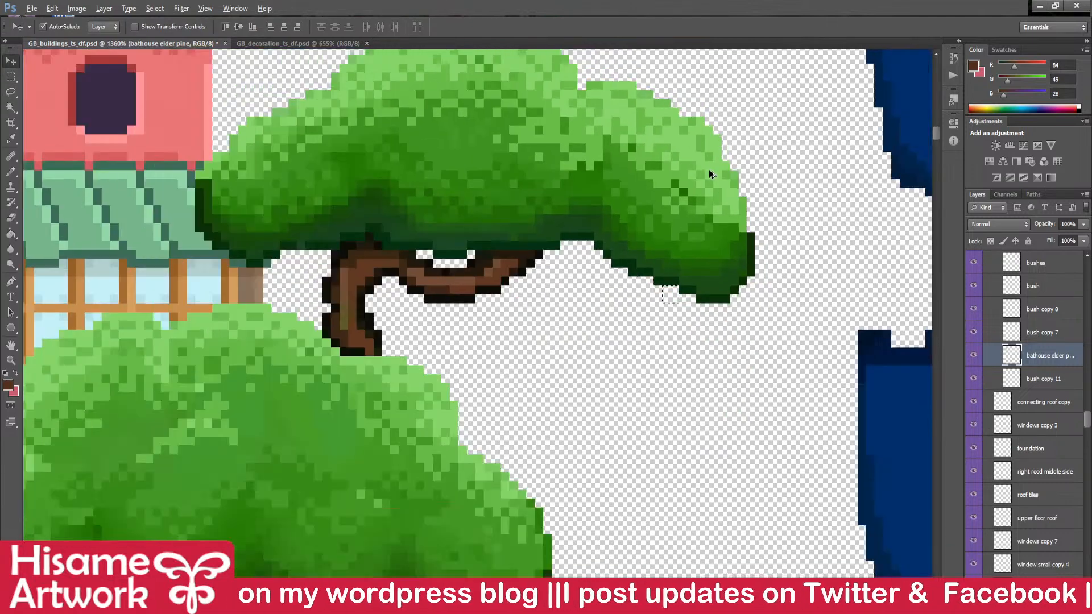
- Extend the dark green outline up the foliage's left tip beside the small roof, touch up its edge with sampled green, and save the file
scroll(514, 121, "up", 1)
scroll(661, 196, "up", 2)
scroll(554, 315, "up", 1)
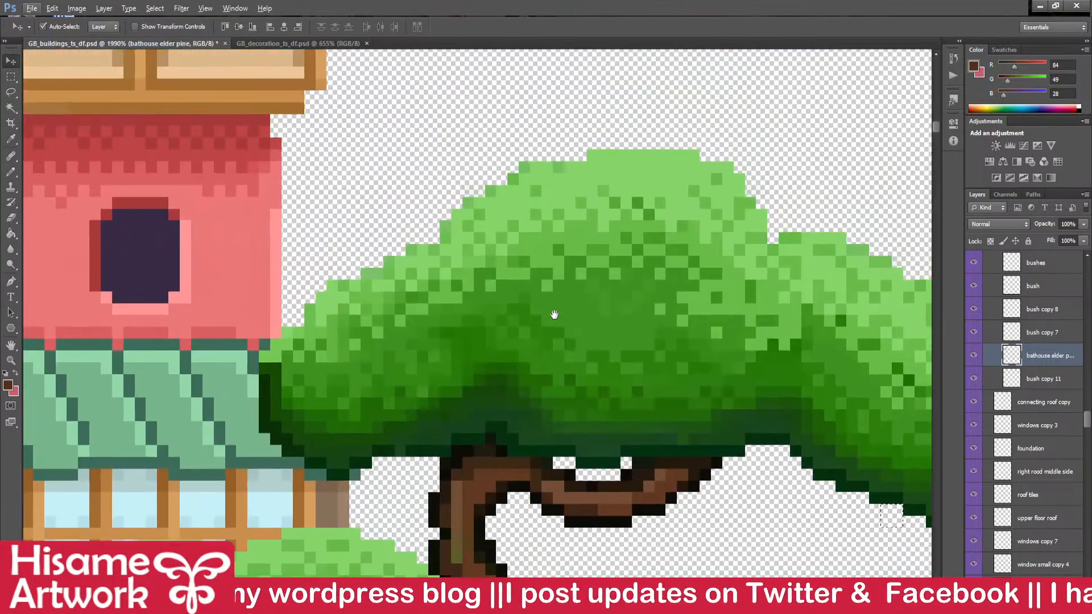
scroll(310, 404, "up", 1)
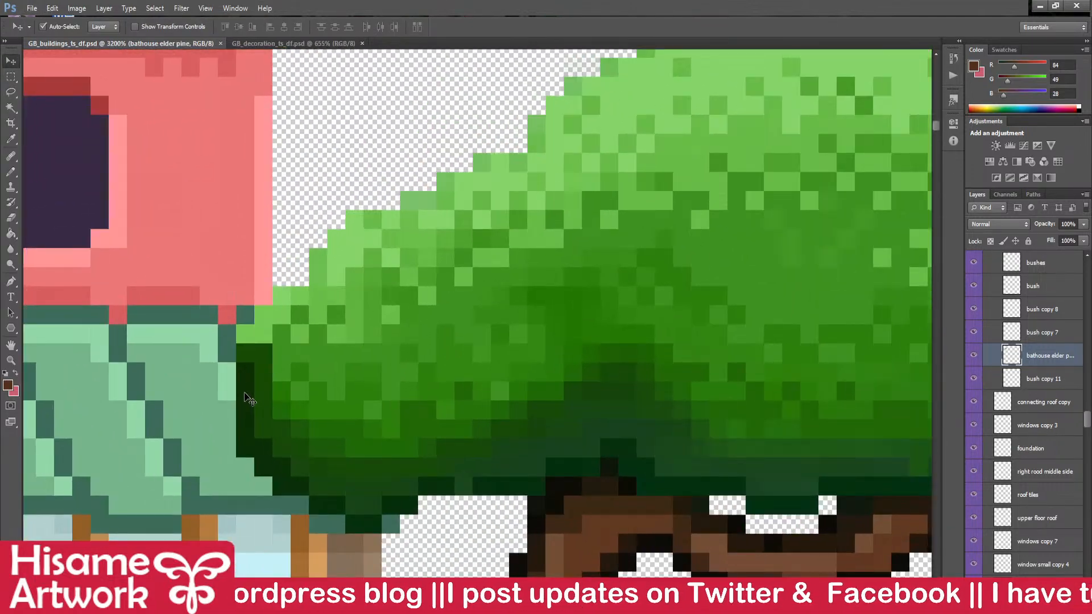
left_click(10, 172)
left_click(246, 390, "alt")
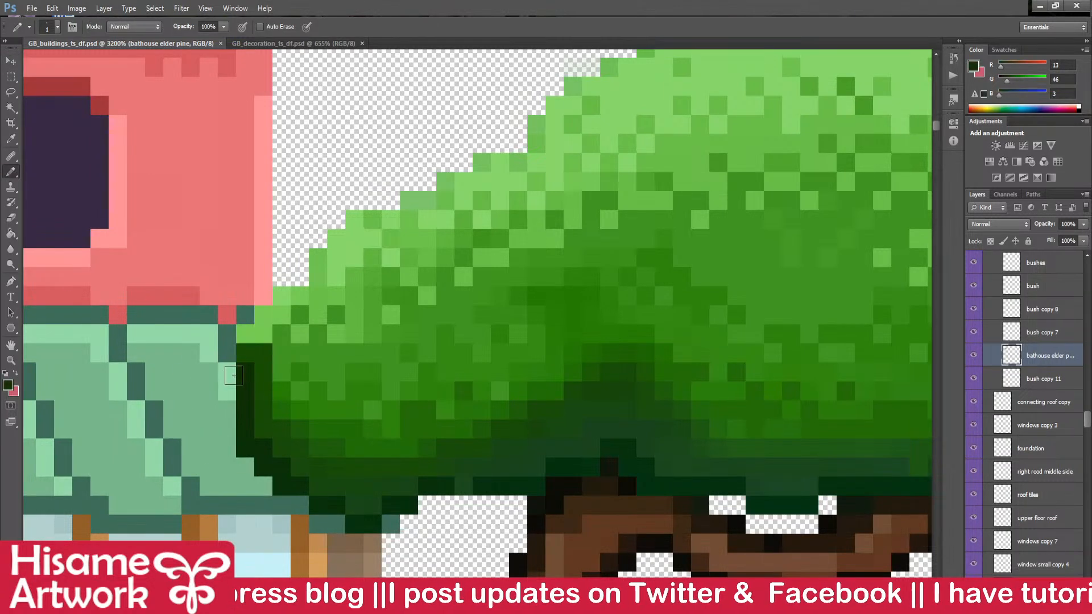
left_click_drag(229, 373, 227, 336)
left_click_drag(454, 390, 414, 368)
left_click(250, 322, "alt")
left_click_drag(215, 332, 230, 310)
key("ctrl+s")
- Blend the shaded area left of the topmost foliage's centre with pixels of sampled mid-greens
scroll(355, 323, "down", 3)
scroll(694, 250, "up", 3)
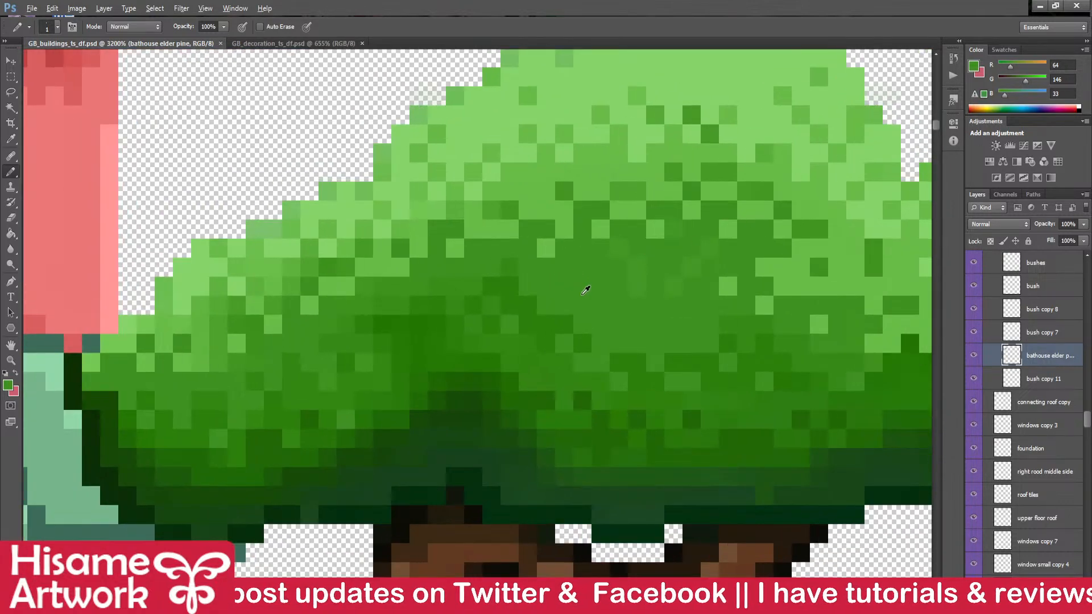
left_click_drag(397, 312, 460, 295)
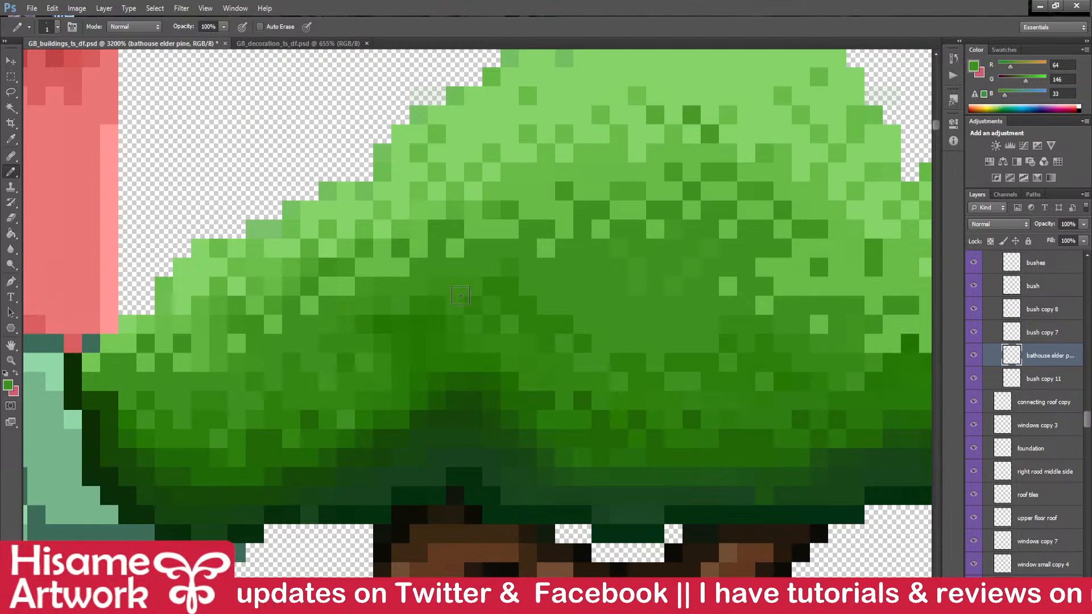
left_click(464, 343, "alt")
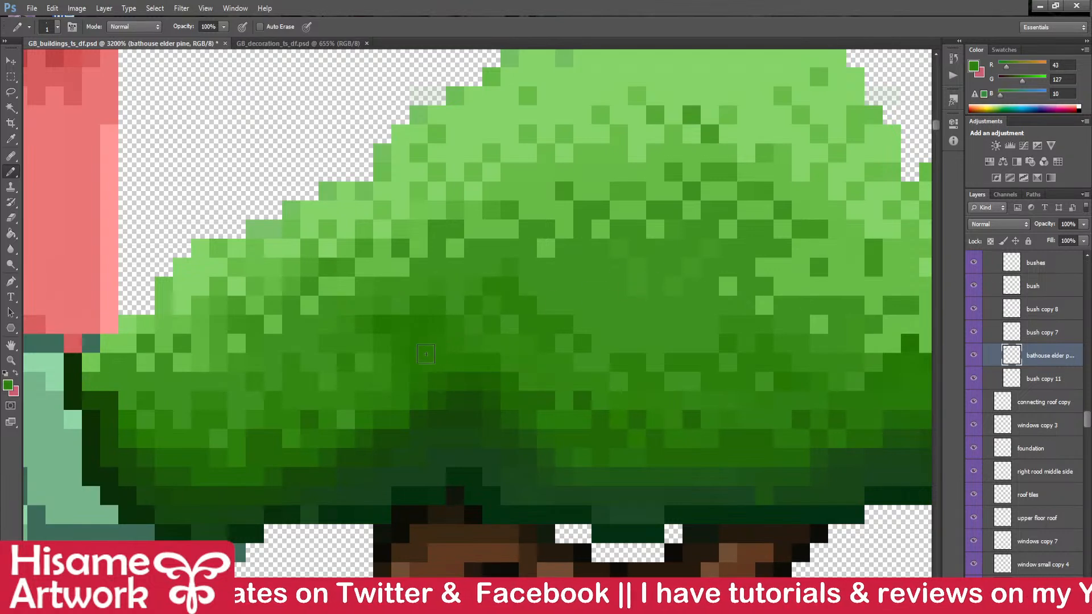
left_click(646, 313, "alt")
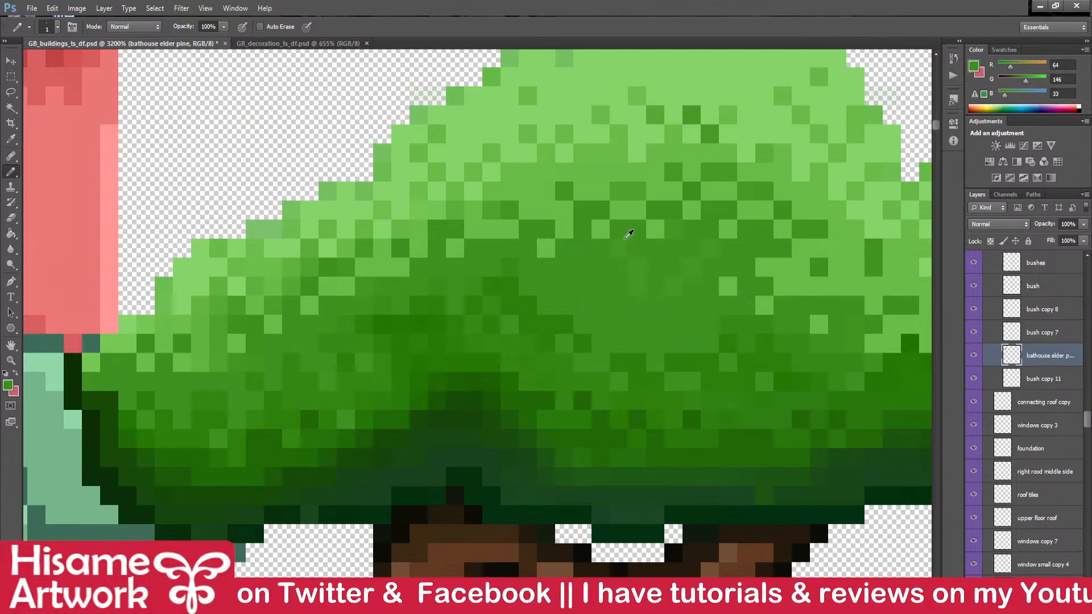
- Scatter sampled light green pixels below the highlights in the middle of the topmost foliage, retouching excess ones with the surrounding green
left_click(603, 229, "alt")
left_click(617, 249)
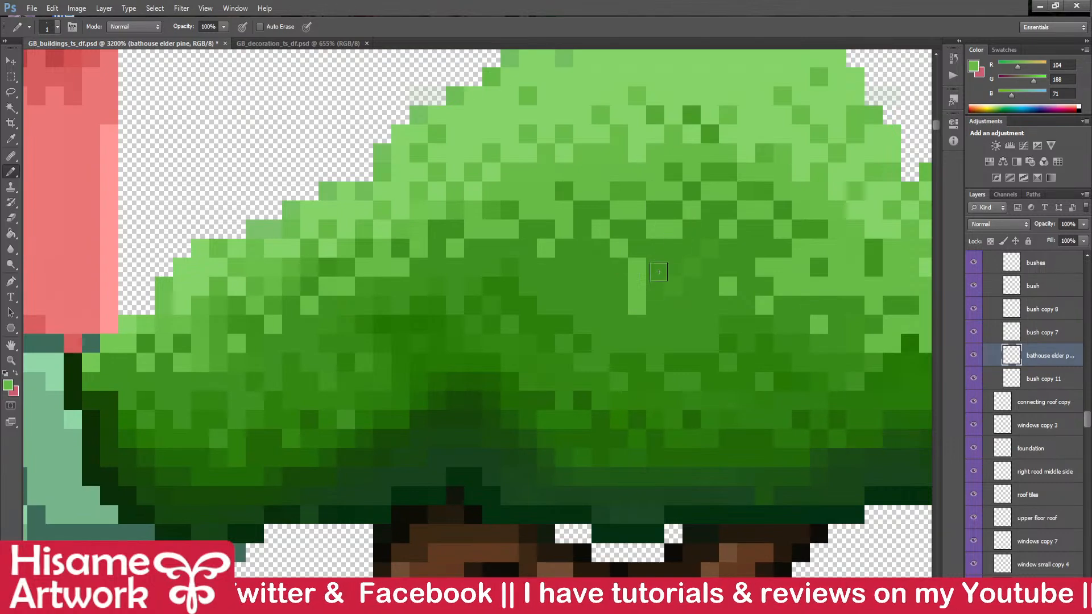
left_click(664, 315, "alt")
left_click(637, 305)
left_click(637, 267, "alt")
left_click(595, 263)
scroll(593, 262, "down", 6)
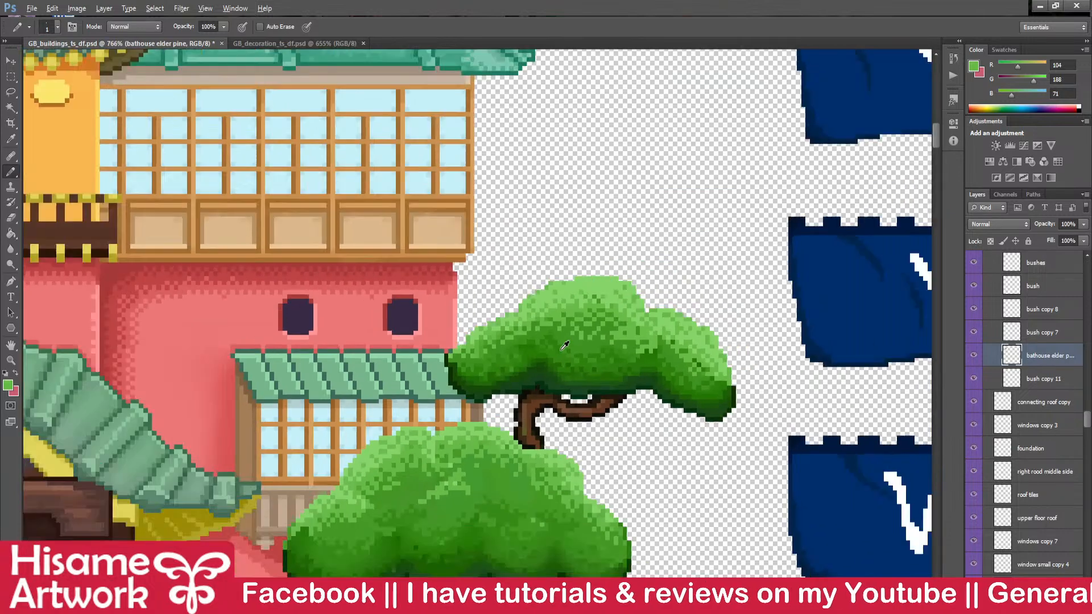
- Soften the dark shading above the trunk in the topmost foliage with scattered pixels of sampled darker greens and save the file
scroll(516, 339, "up", 4)
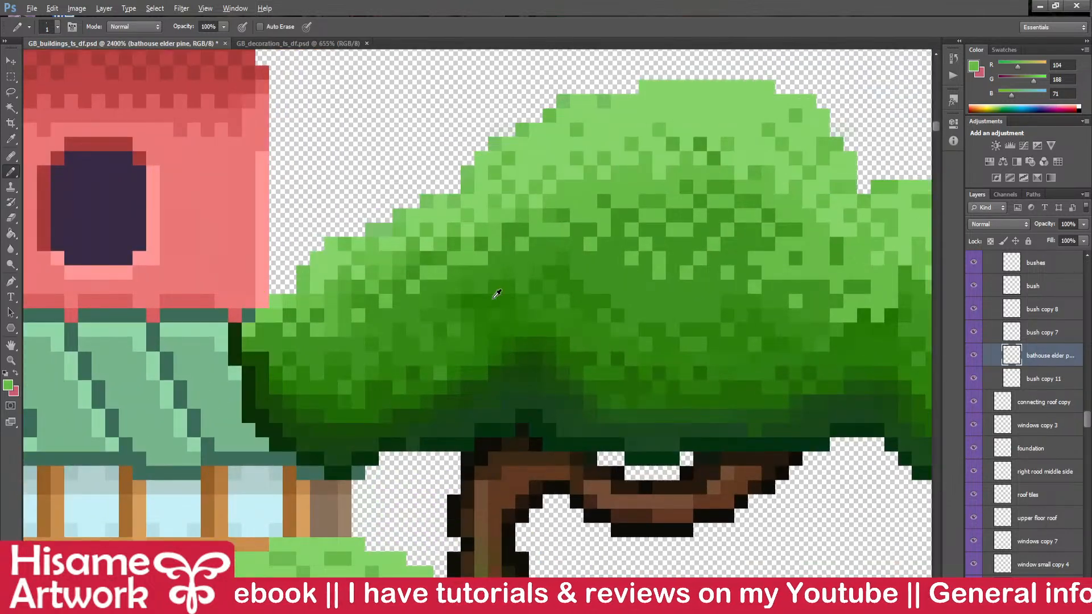
scroll(529, 279, "up", 1)
left_click(478, 354, "alt")
mouse_move(500, 345)
left_mouse_down()
mouse_move(539, 328)
mouse_move(609, 335)
left_mouse_up()
left_click_drag(527, 300, 539, 307)
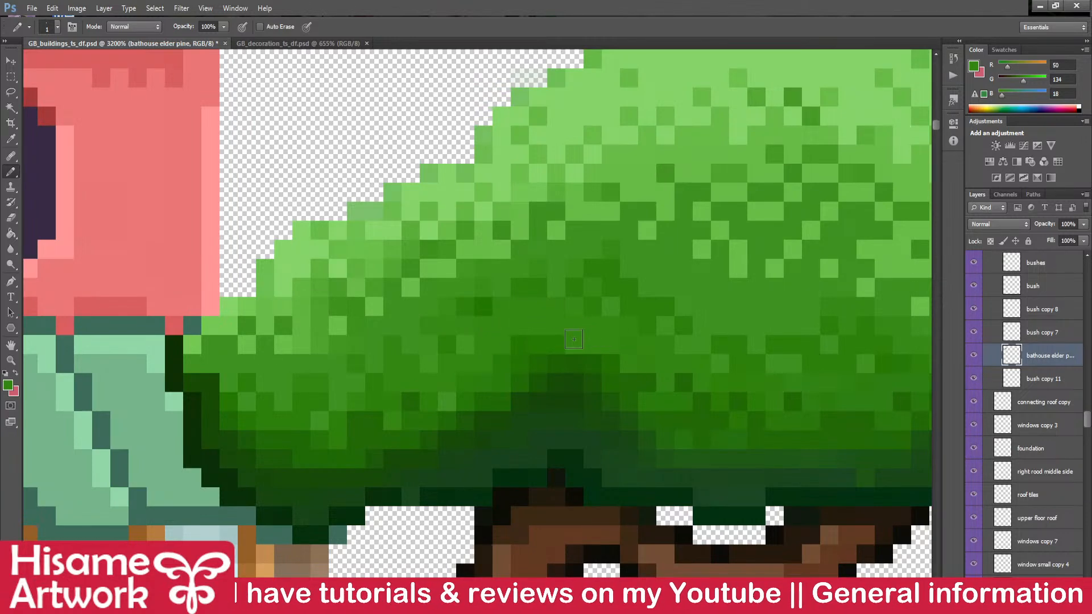
left_click(630, 382, "alt")
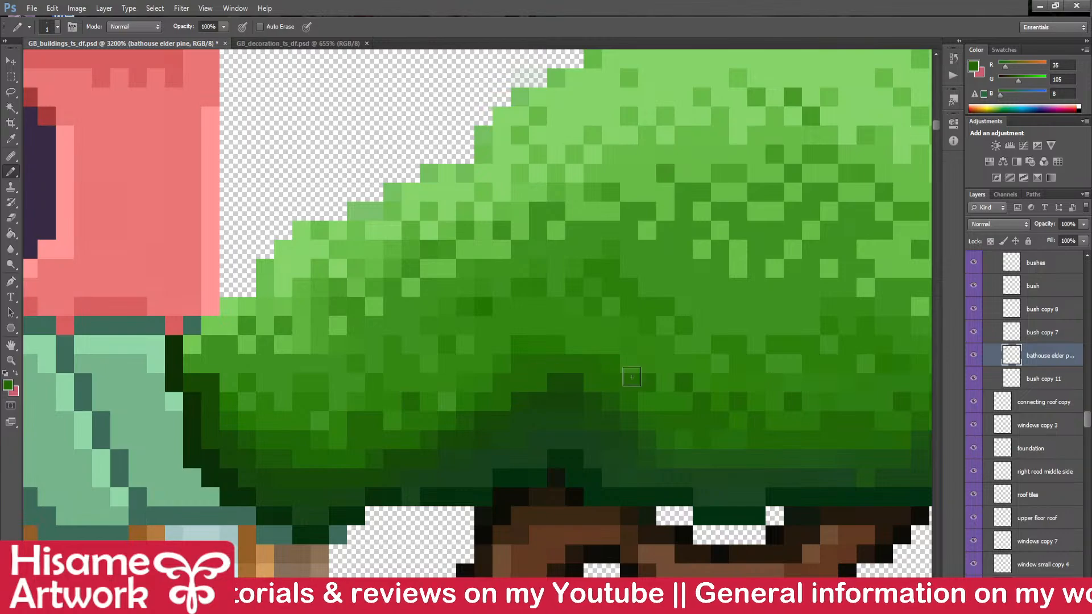
scroll(609, 388, "down", 10)
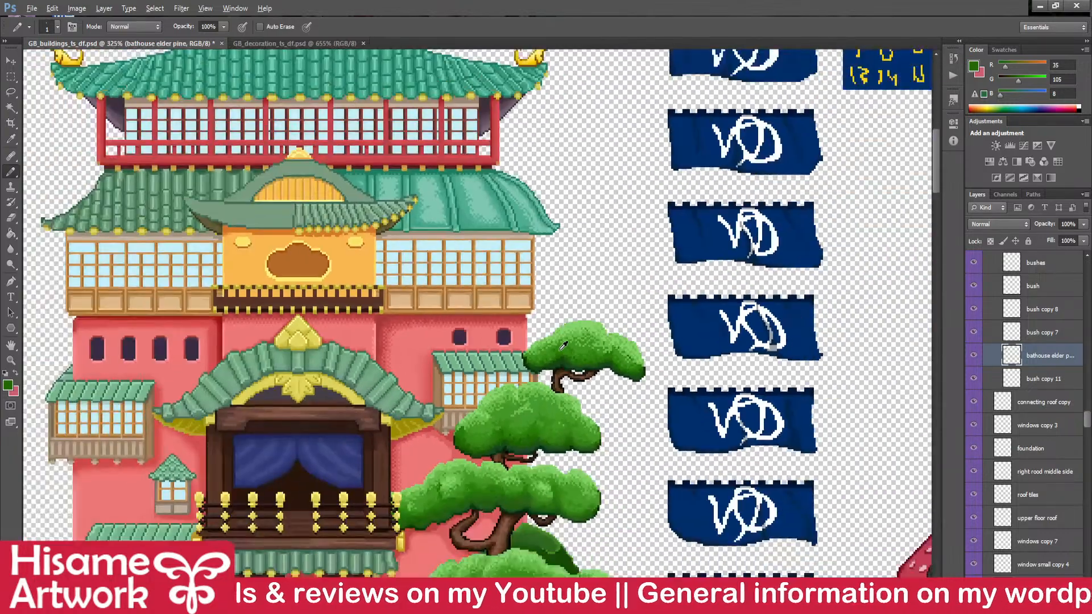
- Examine the whole bathhouse and the elder pine's foliage tiers for areas that still need cleanup
scroll(621, 392, "up", 2)
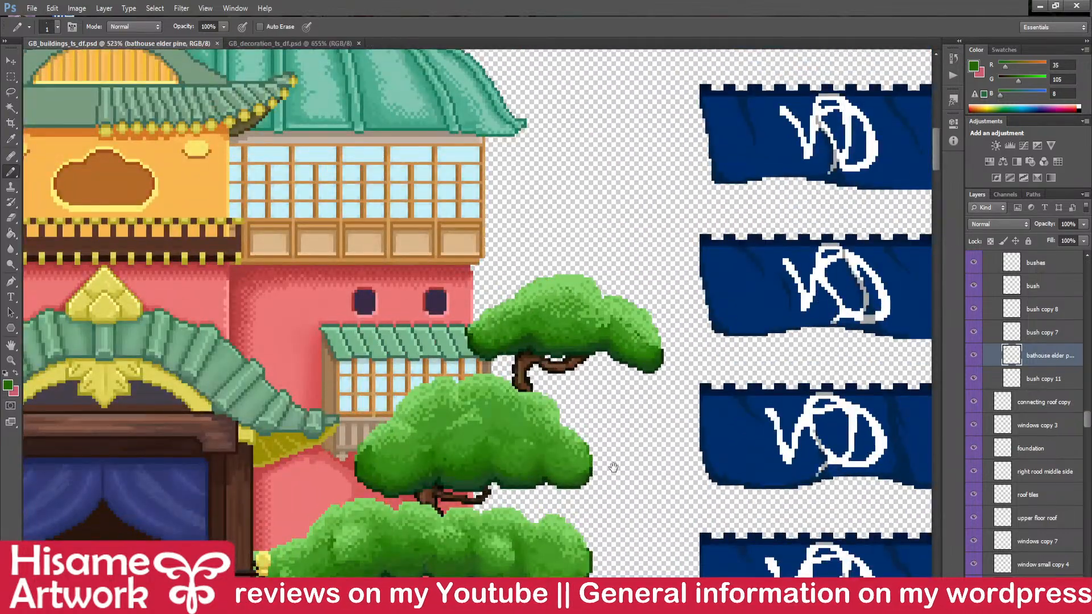
scroll(641, 353, "up", 2)
scroll(666, 268, "down", 3)
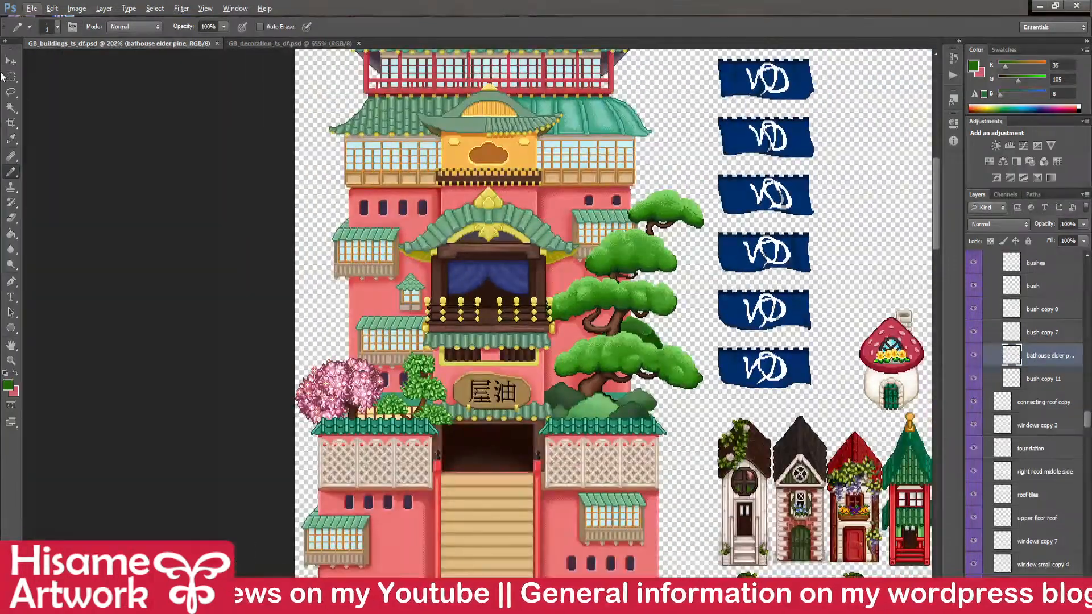
left_click(12, 62)
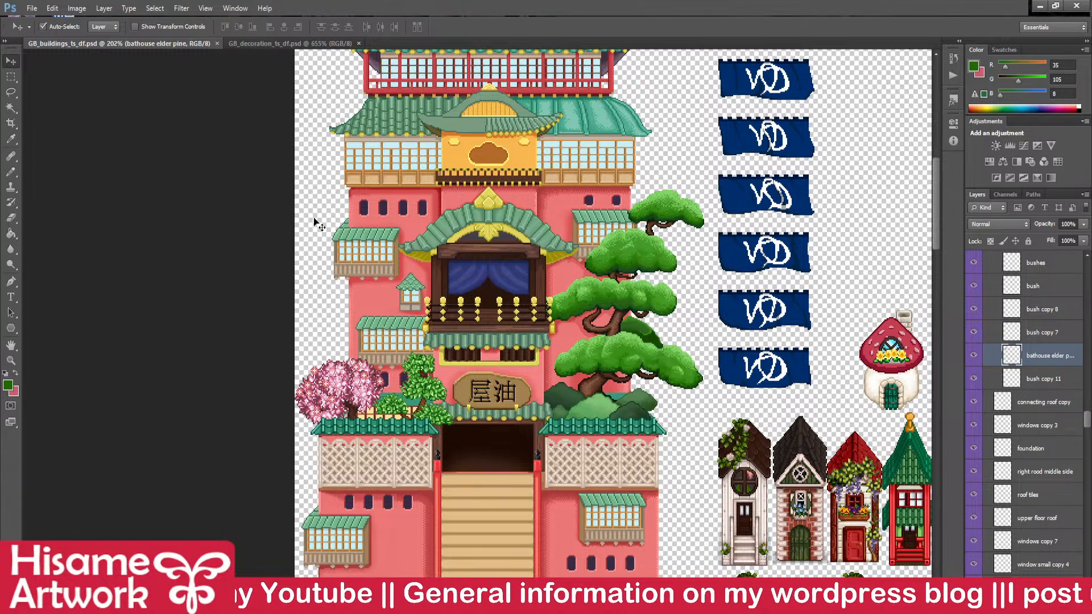
left_click_drag(529, 364, 500, 277)
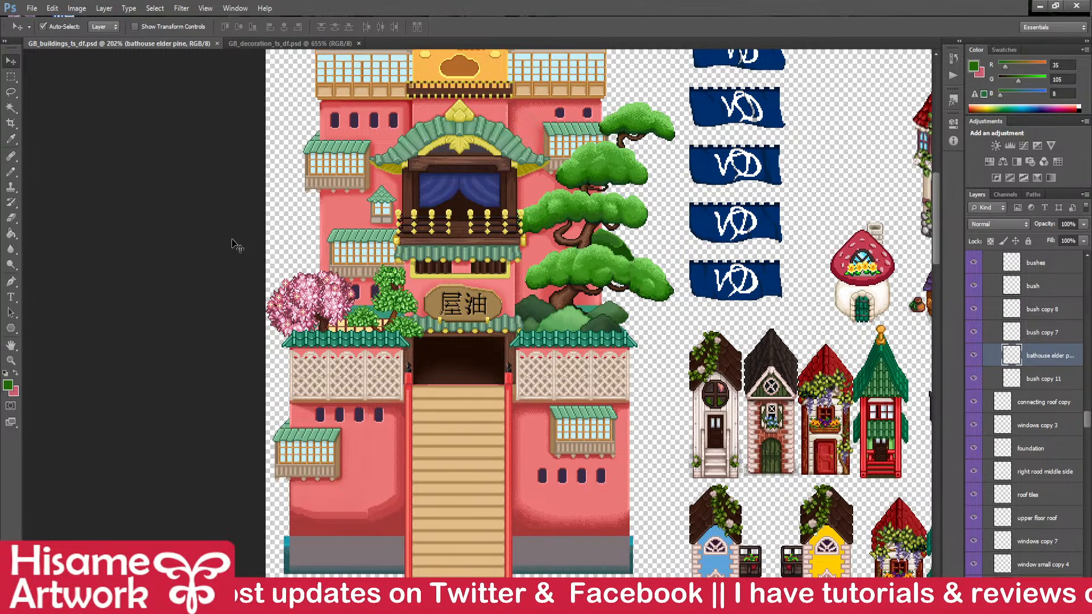
scroll(428, 244, "up", 10)
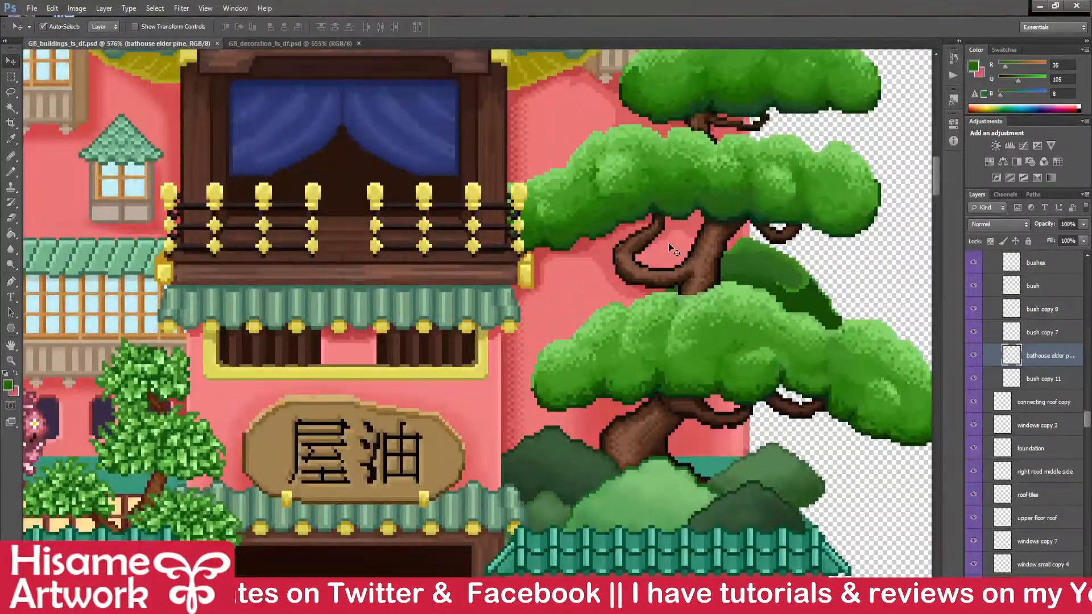
left_click_drag(738, 283, 615, 445)
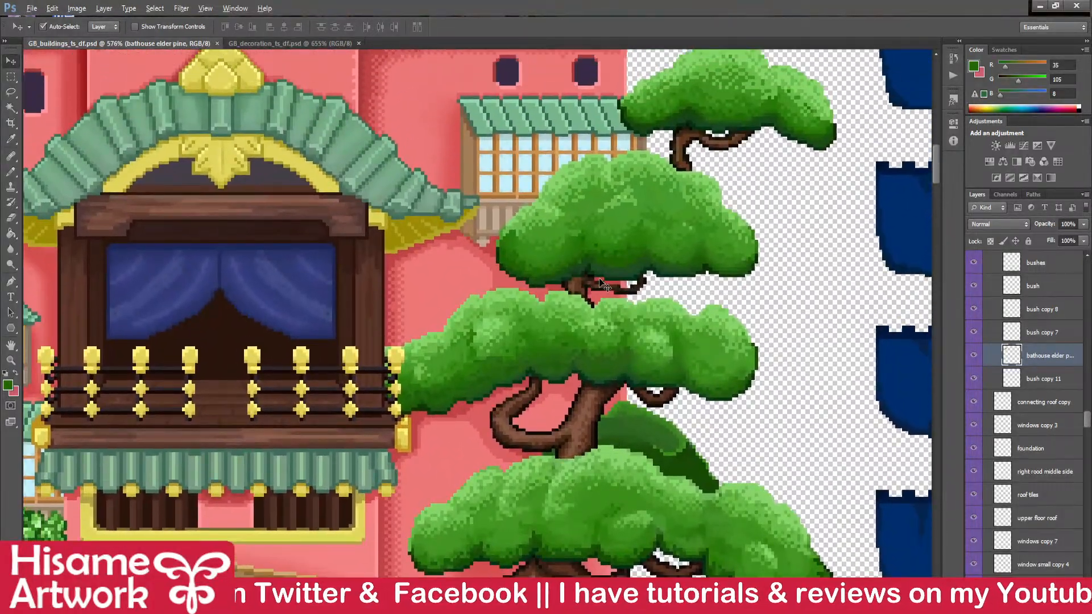
- Darken the inner edge of the looping branch below the third foliage tier with sampled near-black and dark brown pixels, and save the file
scroll(522, 412, "up", 10)
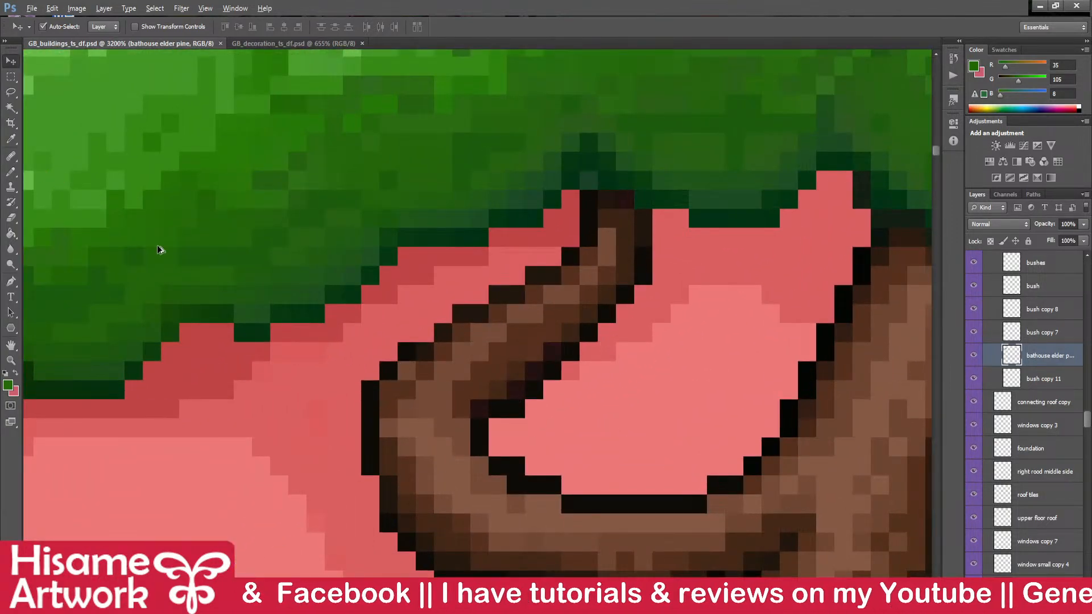
scroll(421, 372, "down", 3)
scroll(501, 375, "up", 2)
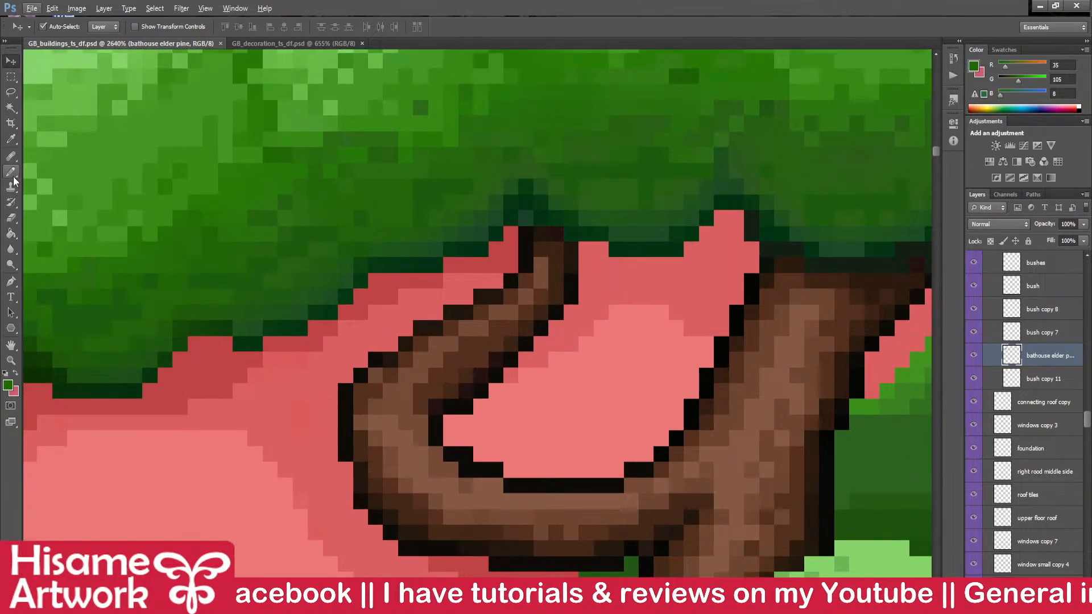
left_click(12, 172)
scroll(387, 324, "up", 1)
left_click(501, 388)
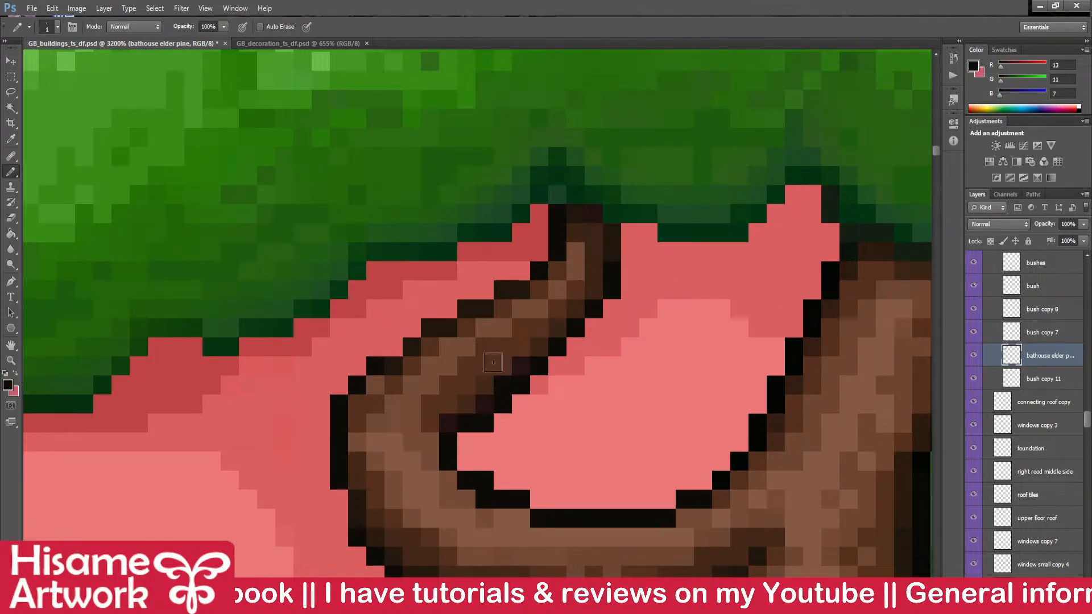
left_click(521, 369, "alt")
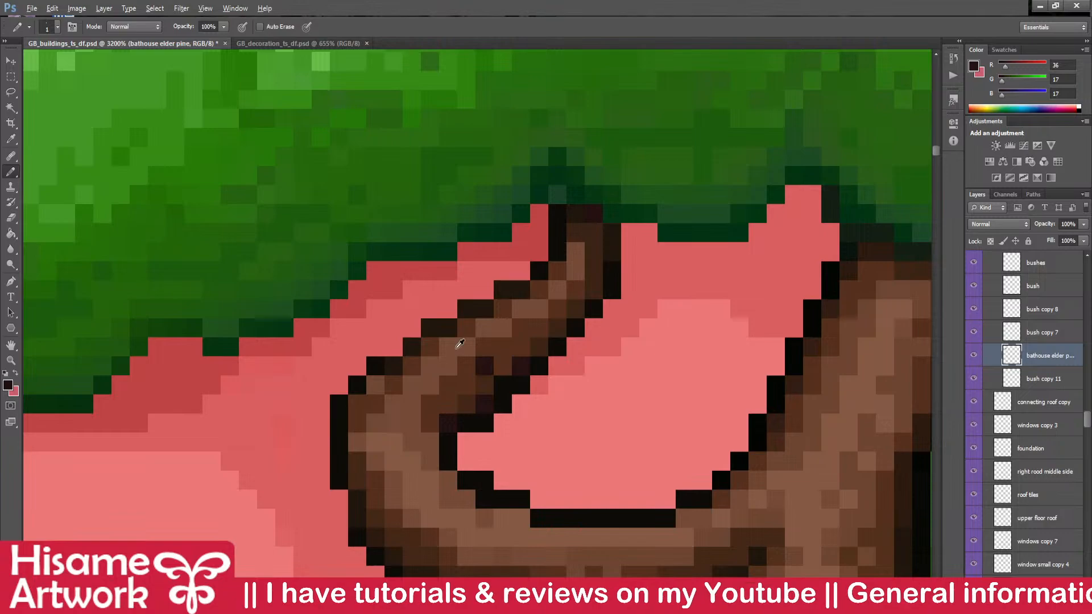
scroll(493, 354, "down", 8)
key("ctrl+s")
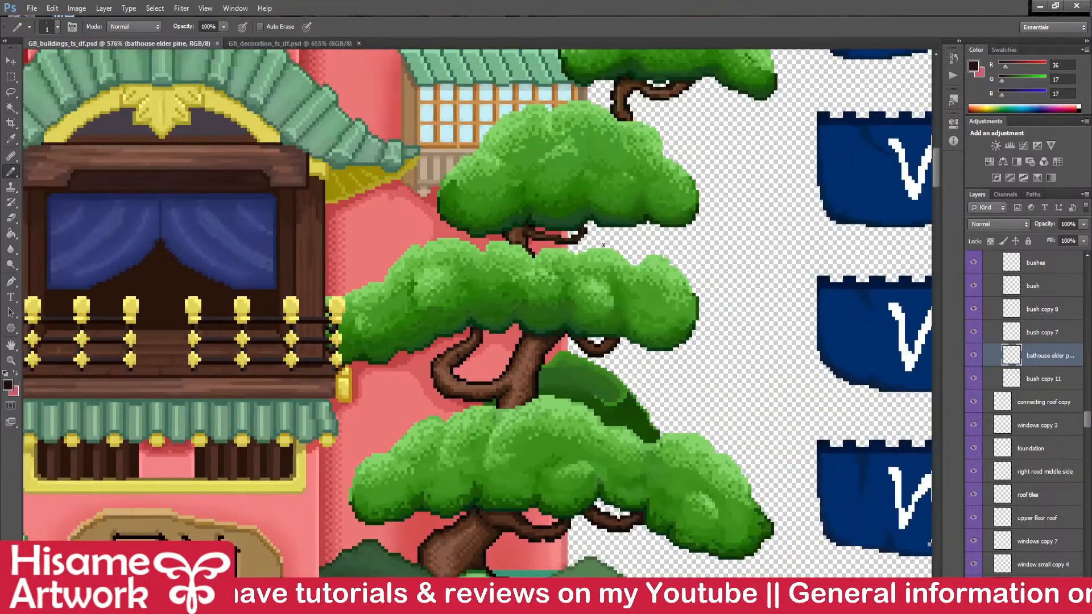
- Pick the main building layer and marquee-select the shaded strip of lower wall beside the staircase's right railing
scroll(603, 244, "down", 6)
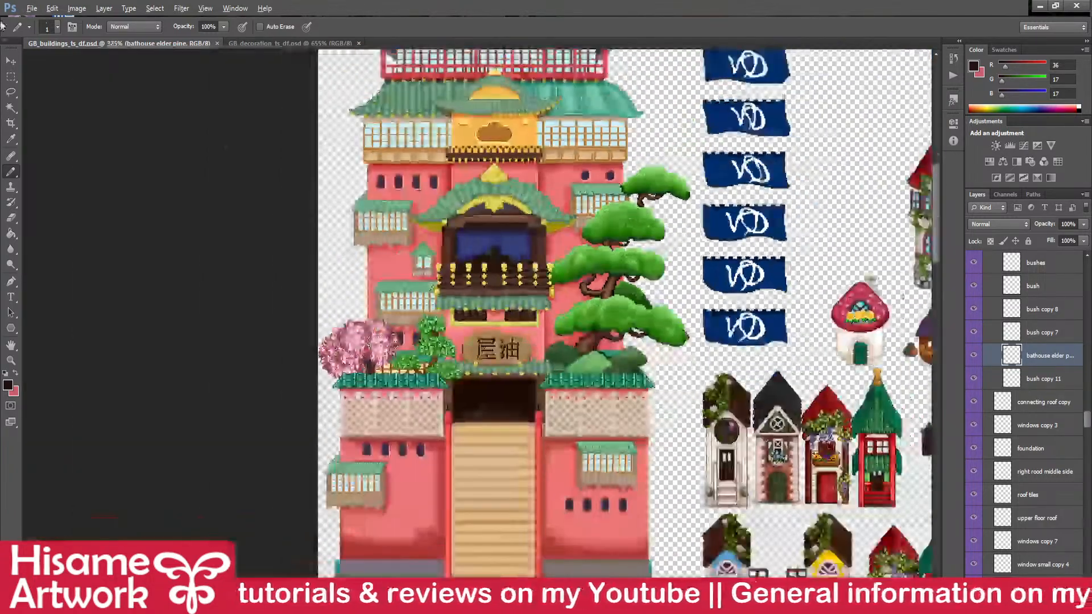
left_click(10, 61)
scroll(497, 349, "up", 5)
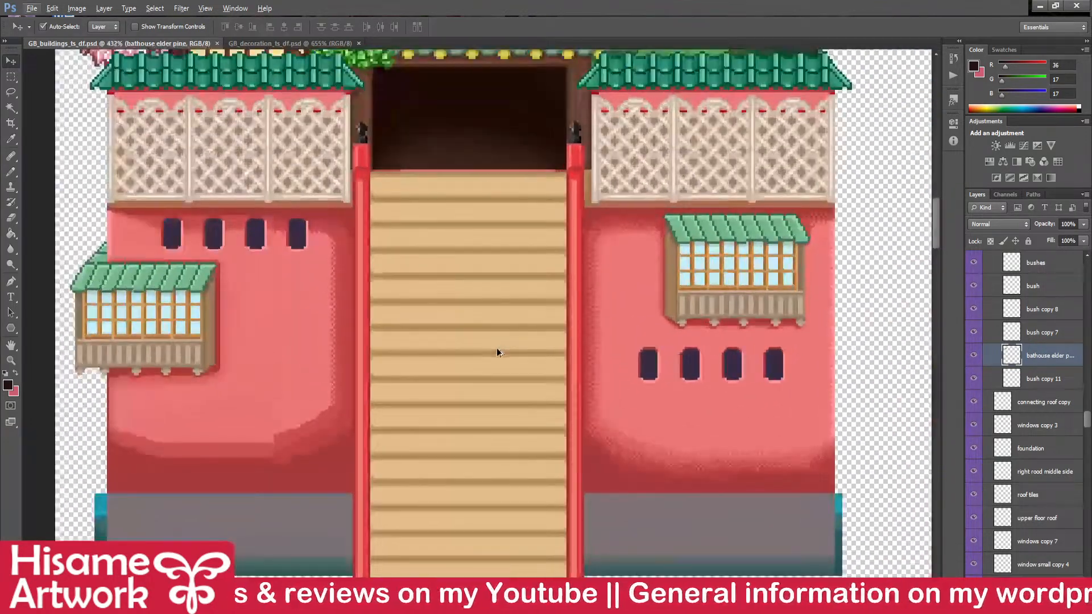
left_click_drag(496, 349, 609, 366)
left_click(686, 464)
left_click_drag(719, 455, 658, 437)
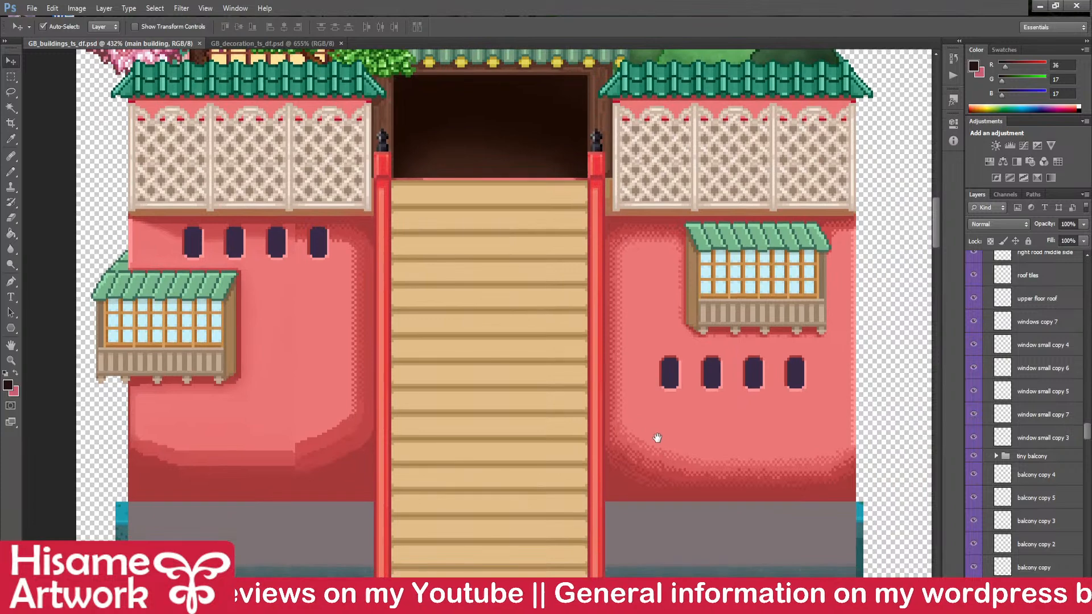
left_click(10, 76)
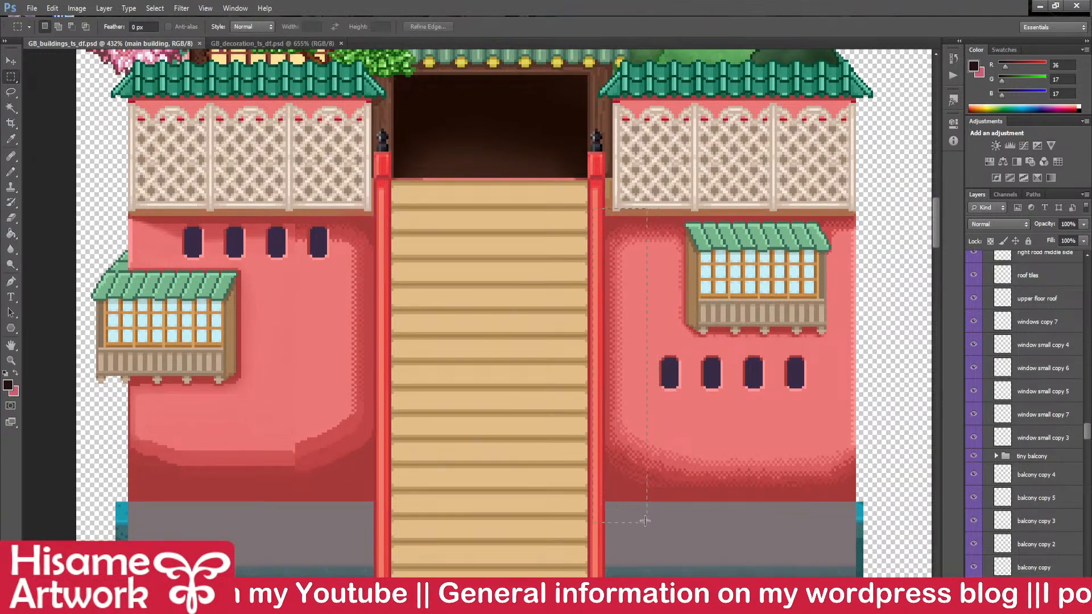
- Select the dithered shading strip beside the stairs on the right red wall and copy it onto the left wall
left_click_drag(652, 522, 654, 514)
left_click_drag(707, 414, 802, 429)
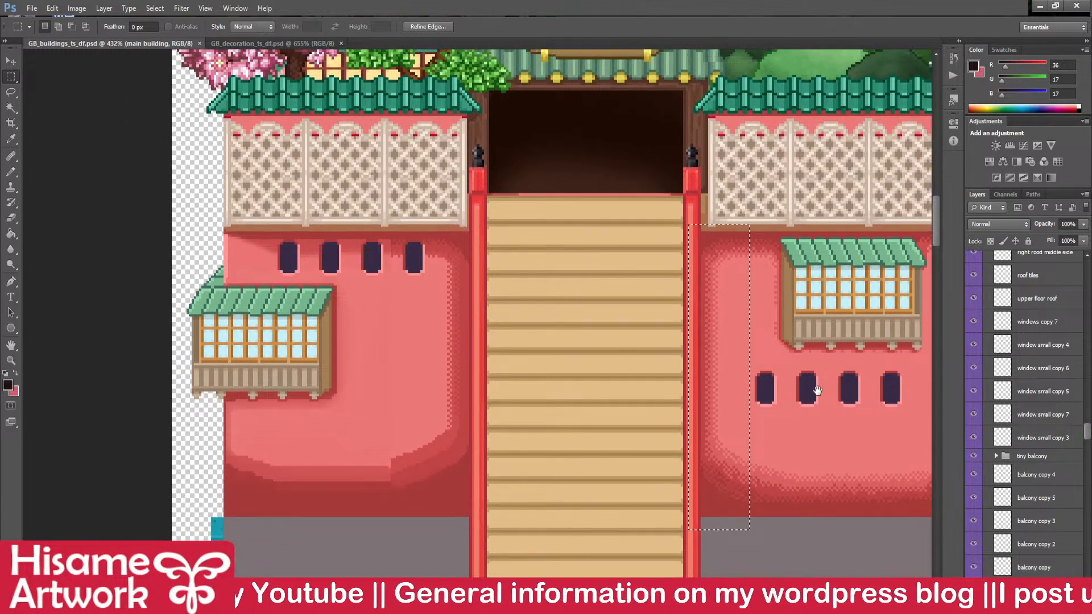
left_click(11, 61)
left_click_drag(714, 281, 428, 281)
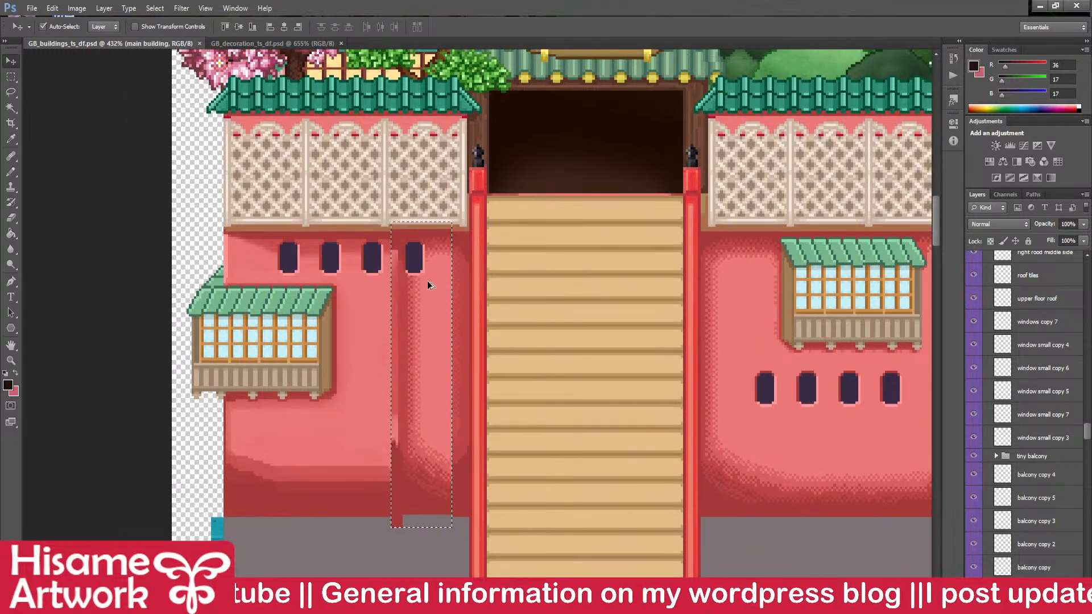
- Flip the copied shading strip horizontally, nudge it against the left stair railing, deselect and save the file
key("ctrl+t")
right_click(428, 322)
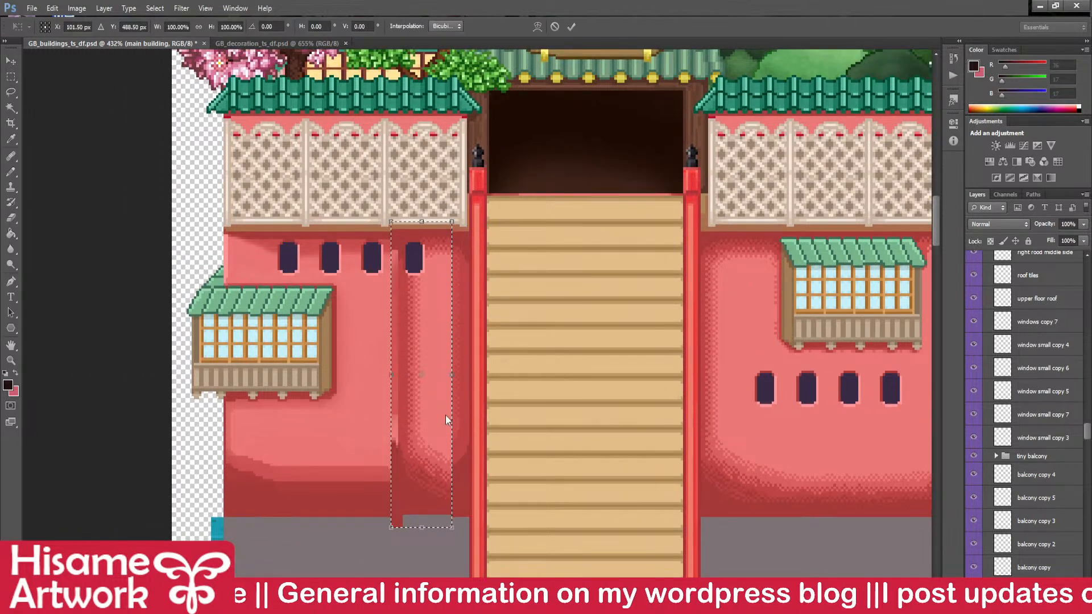
left_click(479, 503)
key("Down")
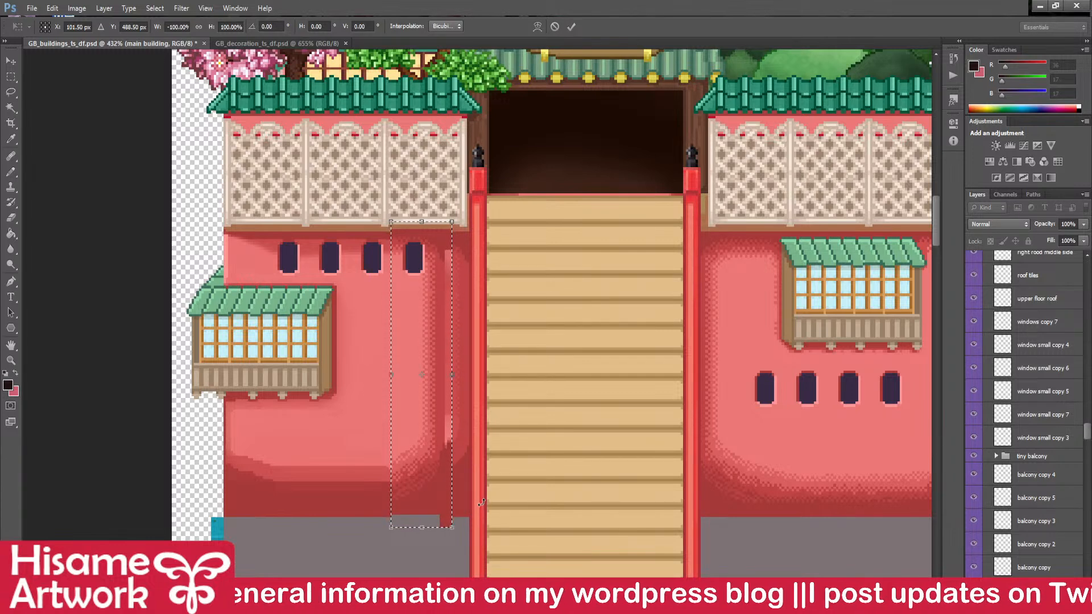
key("Down")
key("Right")
key("Right")
key("Right")
key("Right")
key("Right")
key("Right")
key("Right")
key("Right")
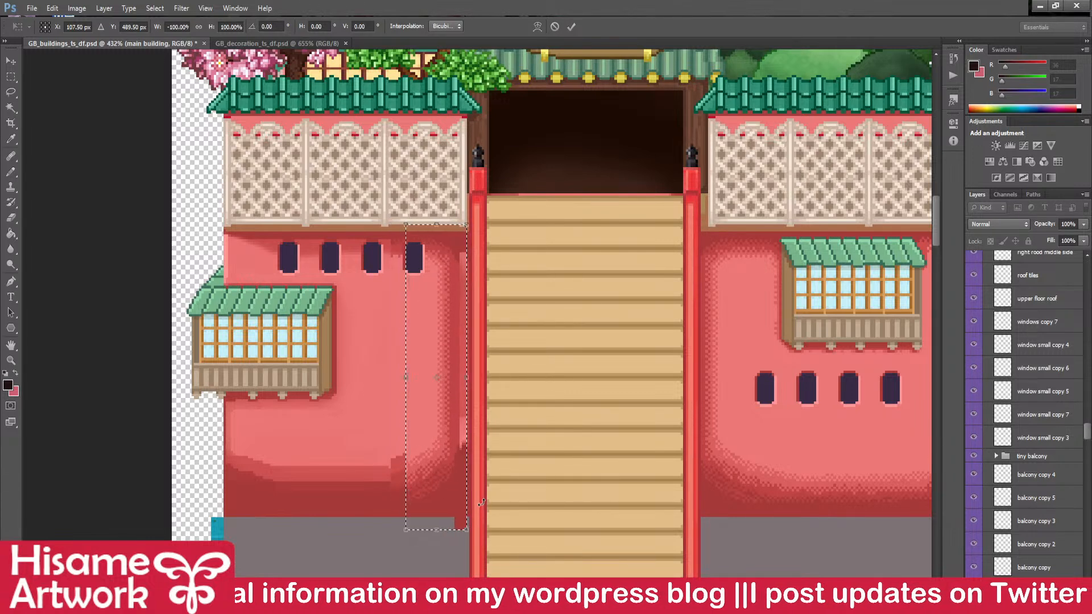
key("Right")
key("Right")
key("Return")
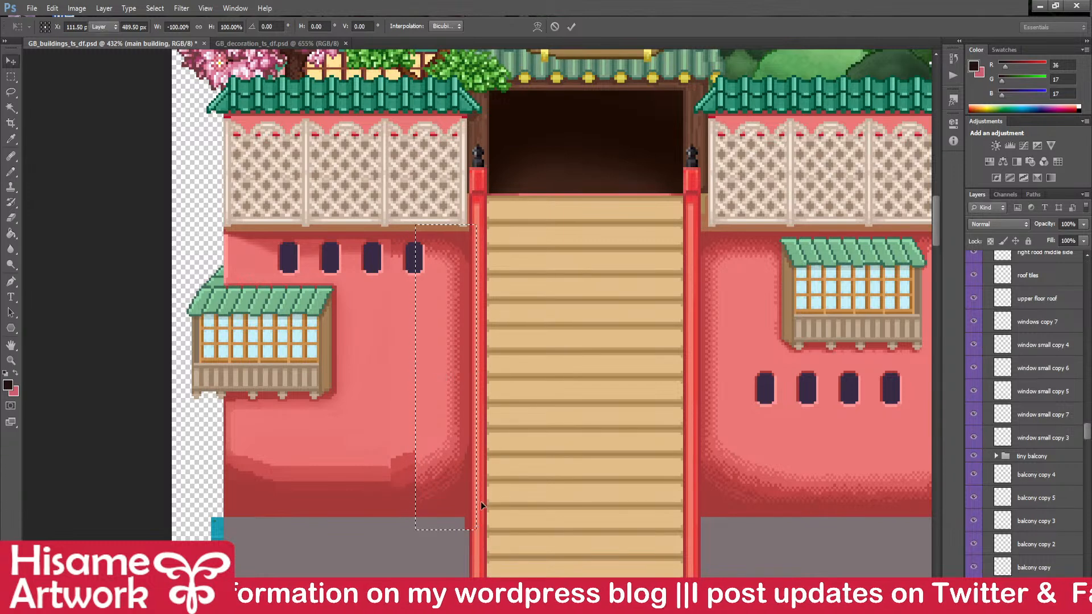
key("ctrl+d")
key("ctrl+s")
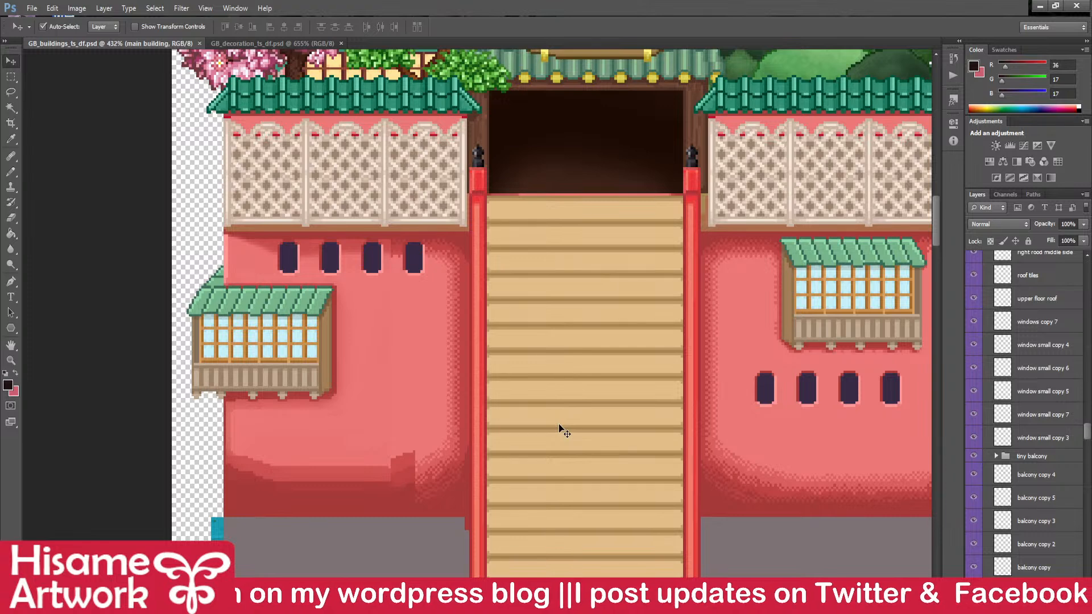
- Pencil over the stray red block beside the railing below the left wall with the sampled grey and save the file
key("alt")
left_click_drag(472, 454, 485, 379)
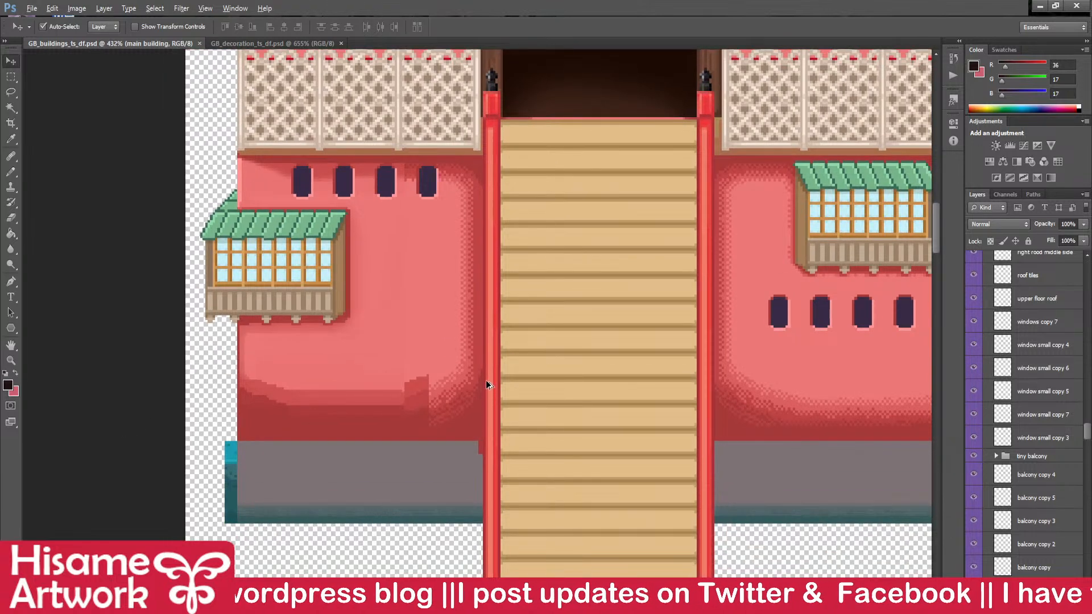
scroll(468, 403, "up", 2)
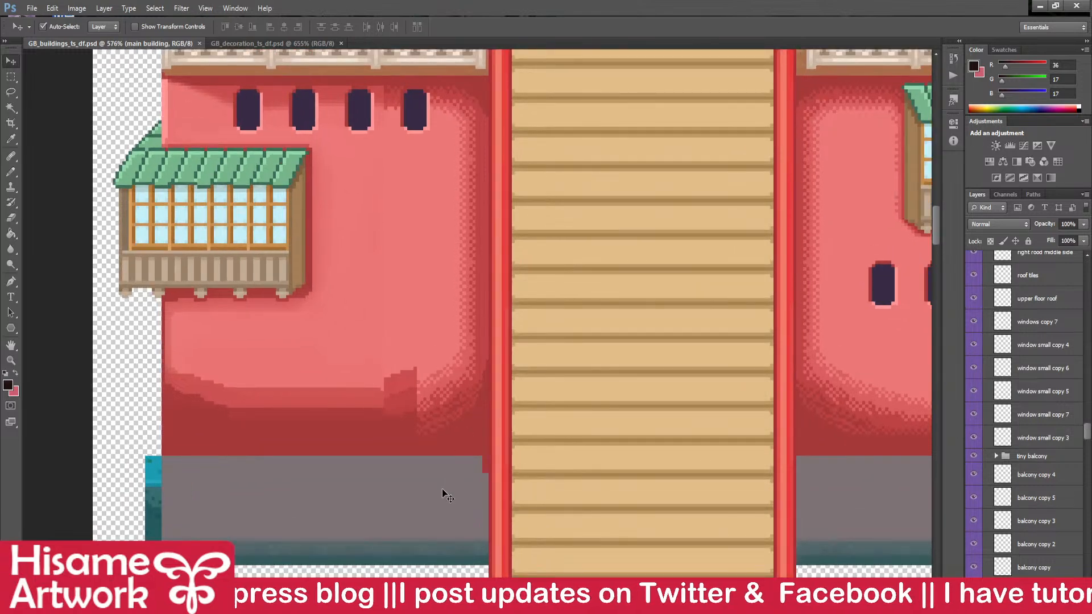
key("ctrl+h")
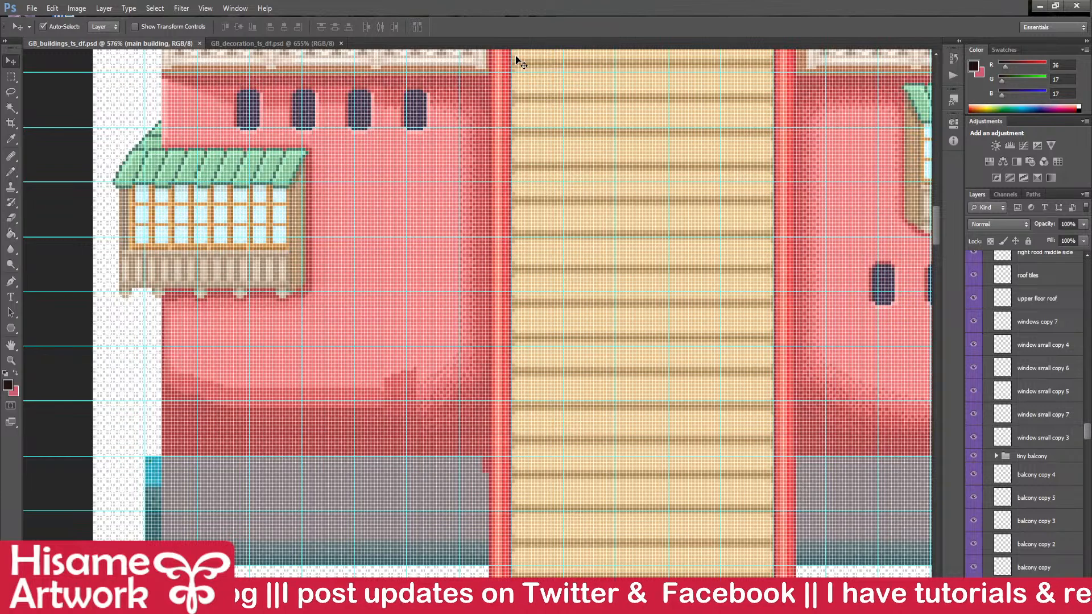
key("ctrl+h")
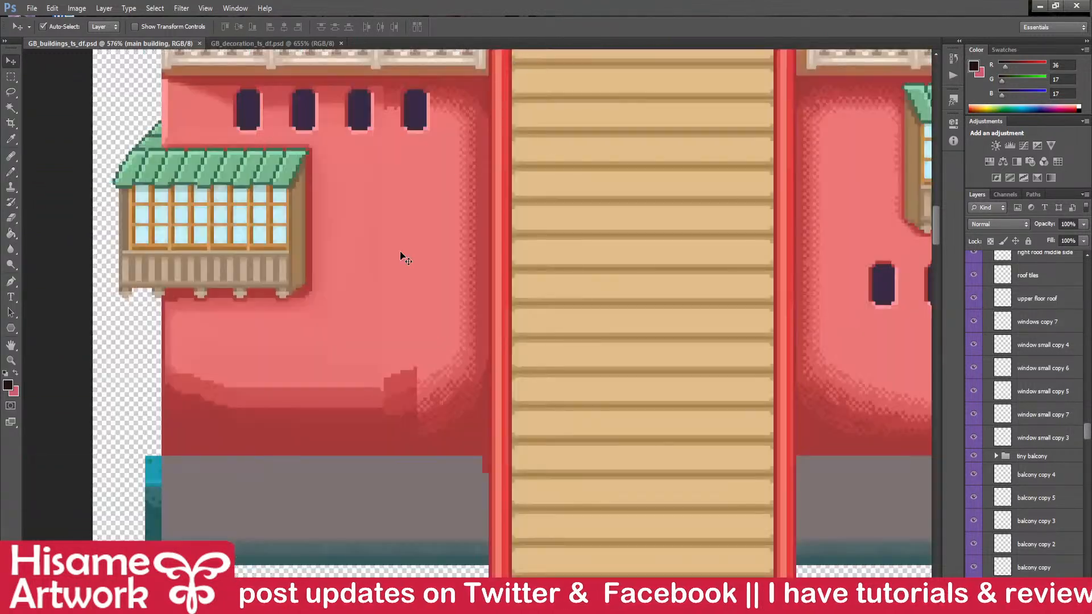
left_click_drag(530, 435, 486, 423)
scroll(372, 394, "up", 4)
left_click(10, 172)
left_click(454, 539, "alt")
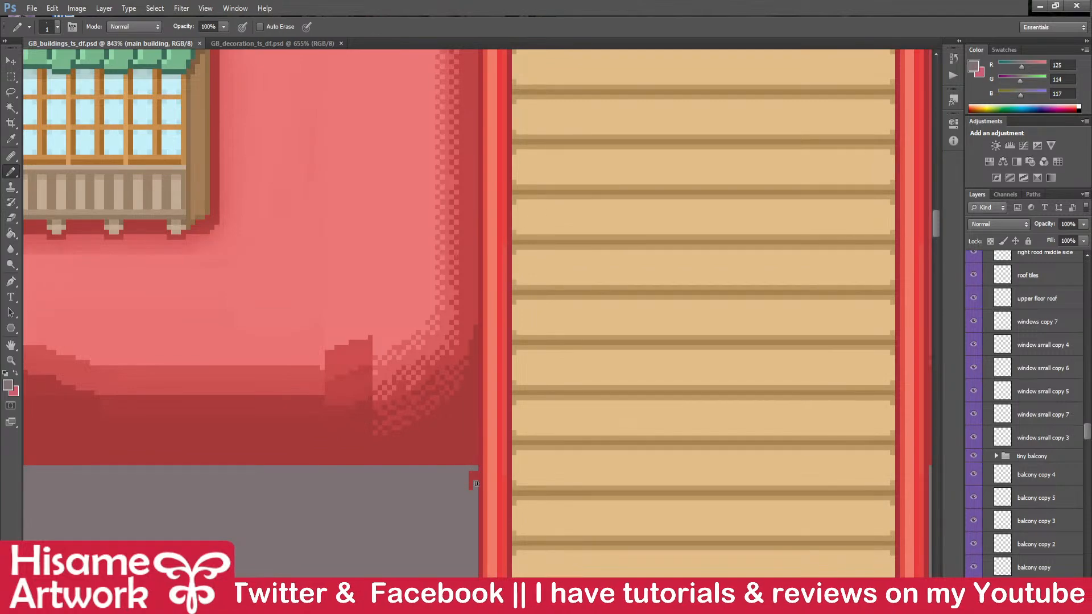
scroll(471, 480, "down", 5)
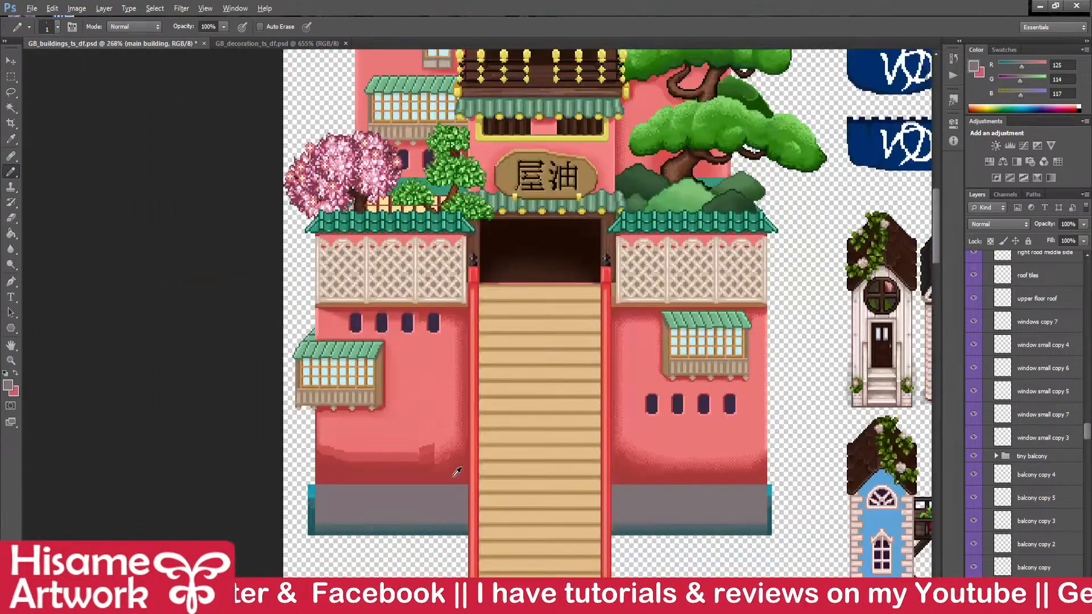
left_click(11, 60)
key("ctrl+s")
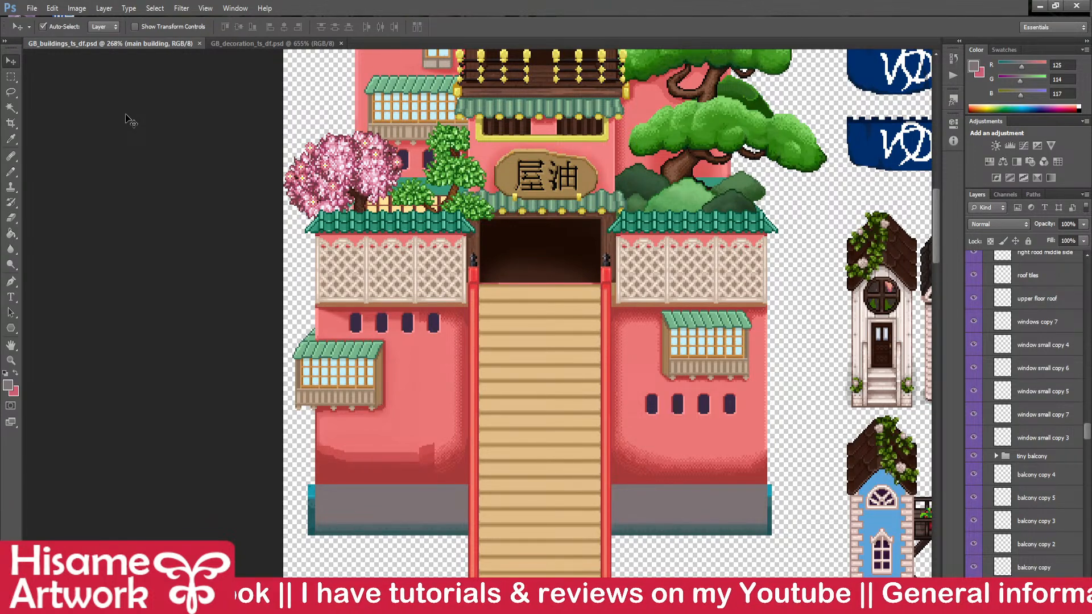
- Copy the dithered shading around the left wall's fourth small window to fill the shadow between the third and fourth windows
scroll(391, 350, "up", 3)
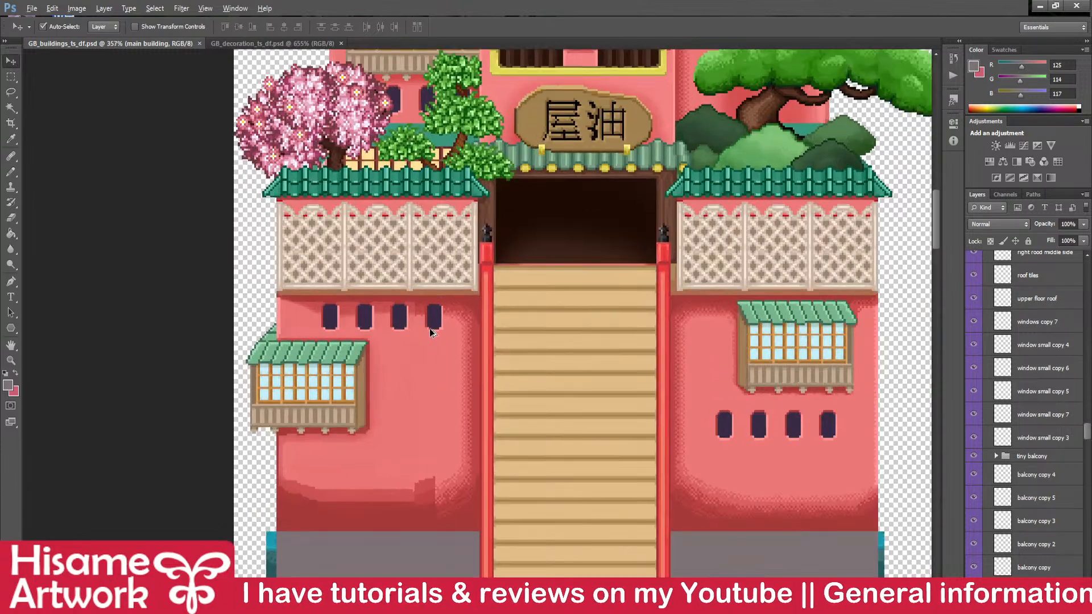
left_click_drag(583, 370, 760, 373)
scroll(582, 330, "up", 3)
left_click(11, 78)
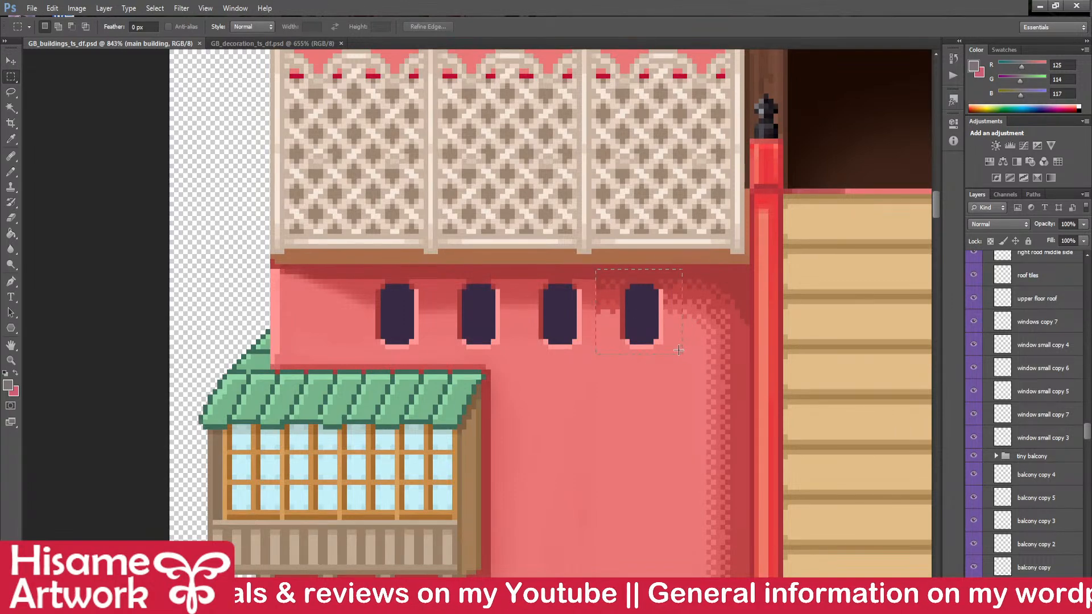
key("v")
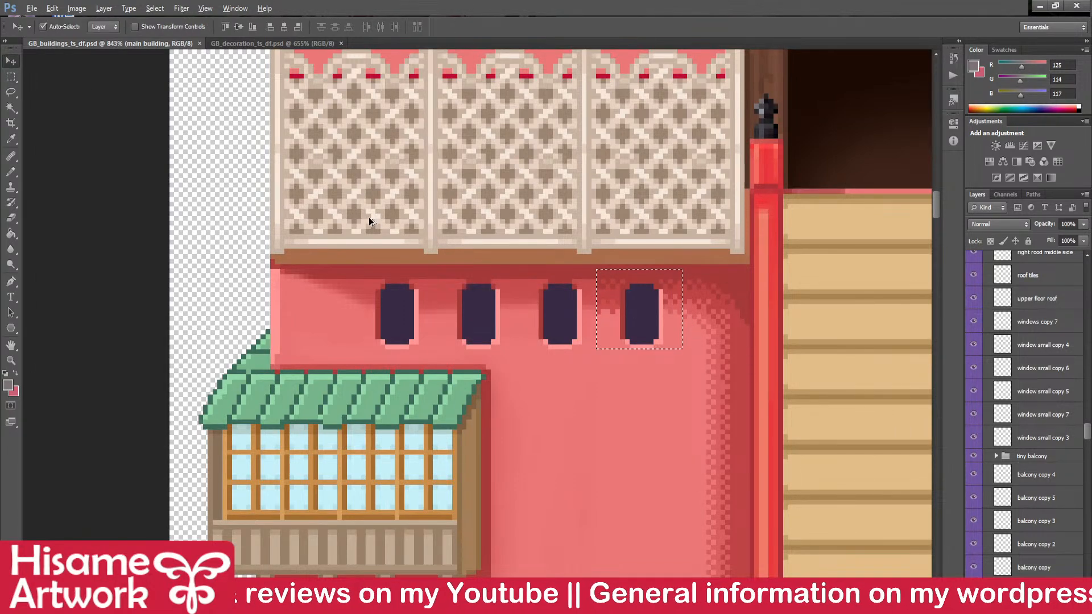
scroll(373, 217, "up", 2)
mouse_move(811, 342)
left_mouse_down()
mouse_move(688, 336)
mouse_move(690, 350)
left_mouse_up()
scroll(725, 297, "up", 1)
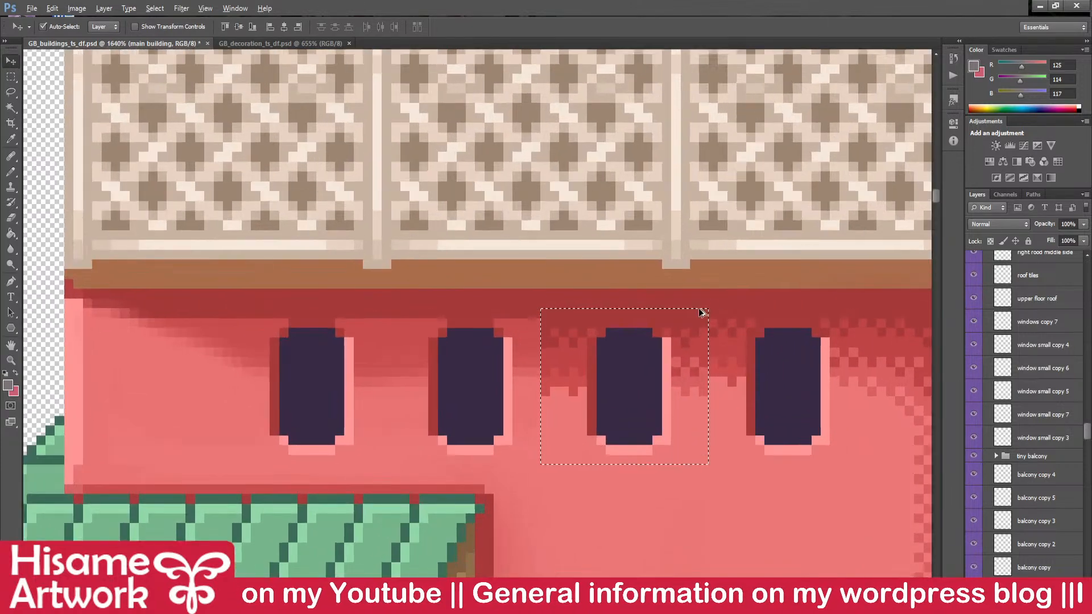
key("ctrl+d")
mouse_move(698, 336)
left_mouse_down()
mouse_move(562, 310)
mouse_move(691, 342)
left_mouse_up()
key("ctrl+d")
key("ctrl+shift+d")
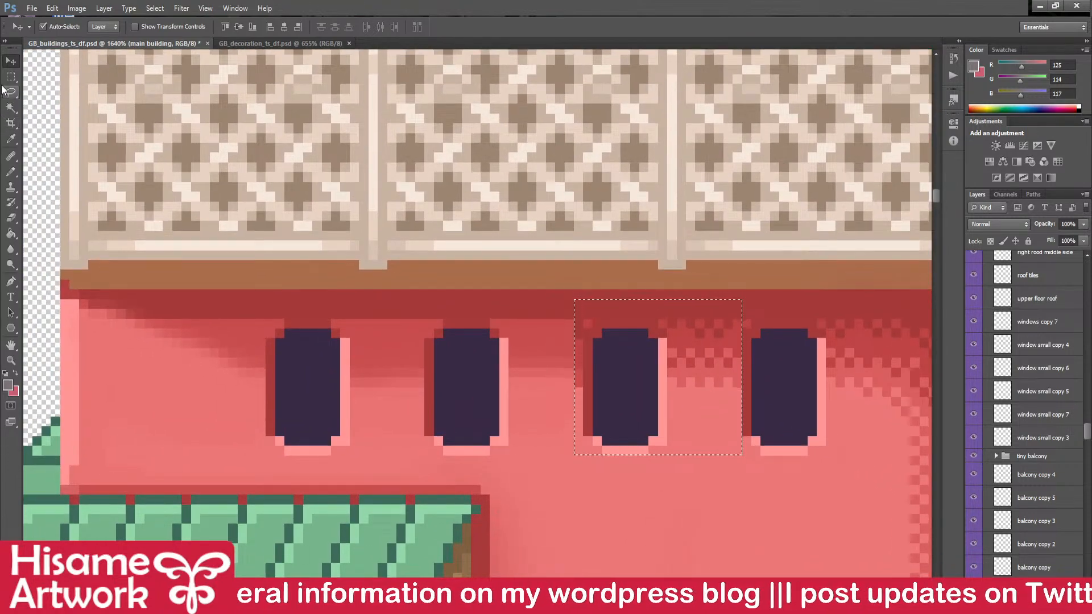
- Copy the dithered shadow block between the third and fourth small windows leftward into the gaps beside the other windows, then save
key("m")
scroll(589, 310, "down", 6)
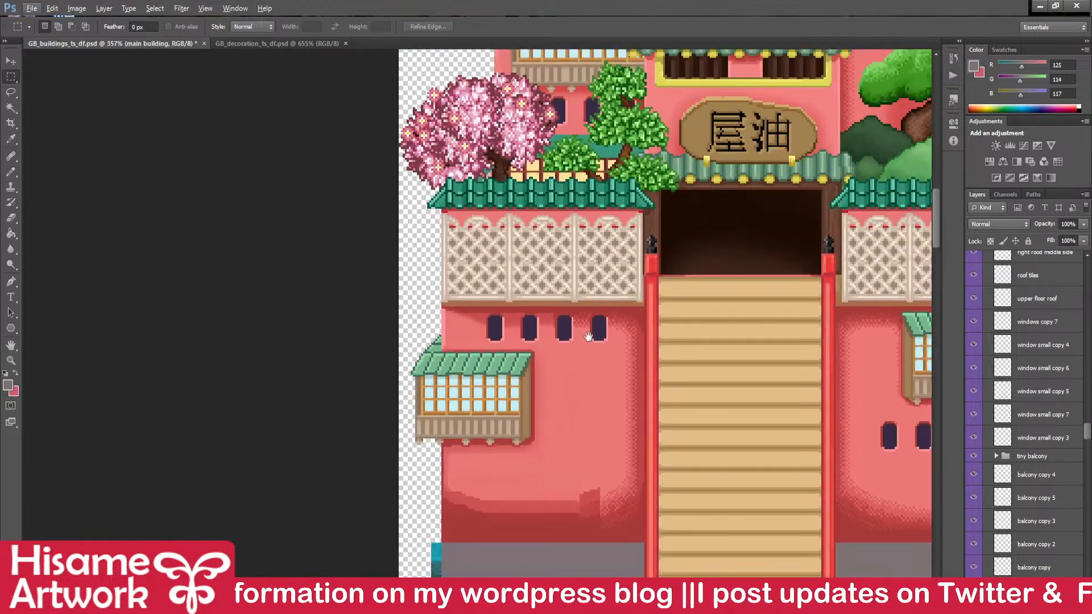
left_click_drag(589, 336, 511, 325)
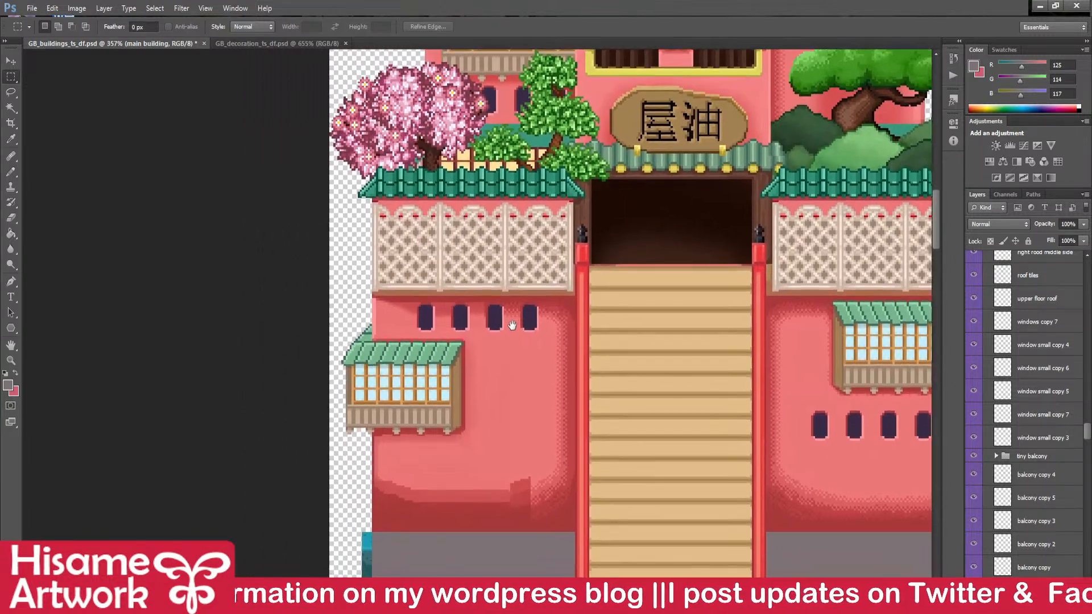
scroll(475, 323, "up", 5)
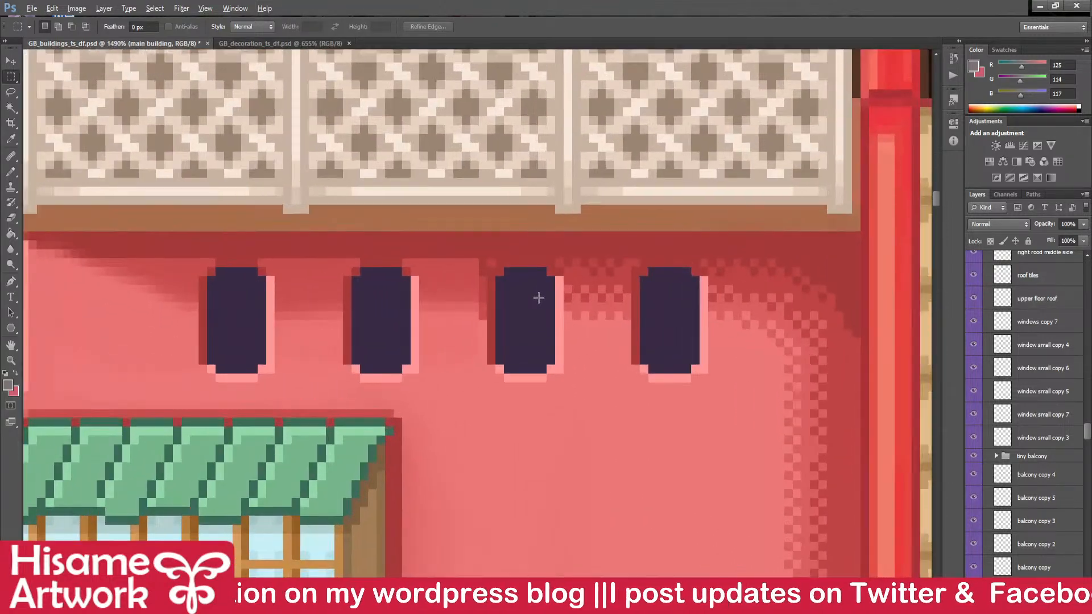
left_click_drag(604, 278, 644, 282)
left_click_drag(701, 343, 604, 251)
left_click(10, 61)
left_click_drag(652, 325, 536, 373)
key("ctrl+z")
key("ctrl+d")
key("ctrl+s")
- Copy a block of the dithering beside the first small window to the wall's left edge, deselect and save the file
left_click(9, 76)
scroll(425, 298, "up", 3)
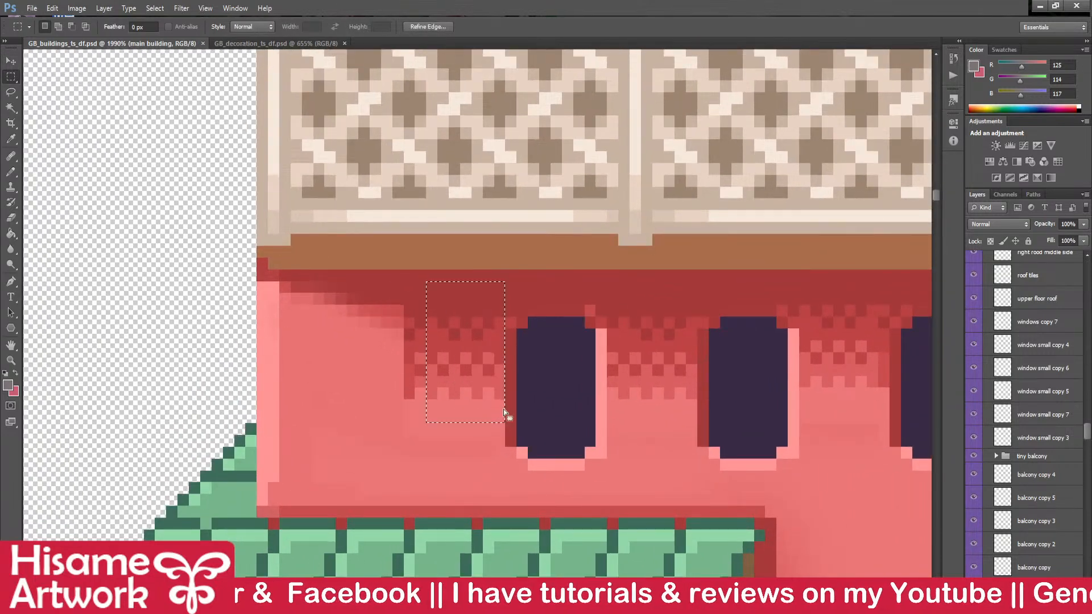
key("v")
left_click_drag(471, 371, 611, 435)
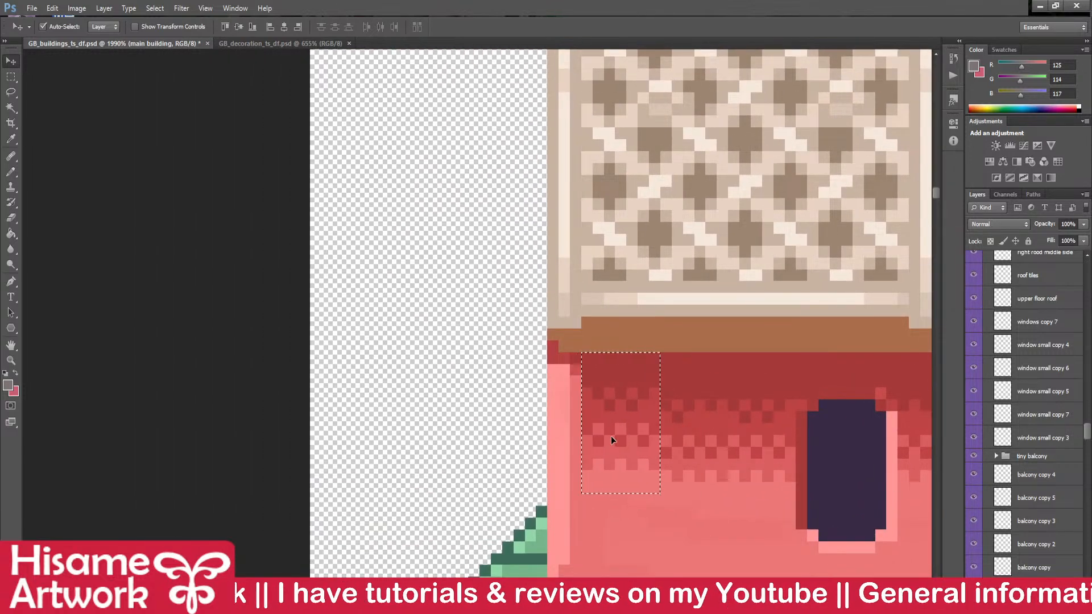
key("ctrl+d")
key("ctrl+s")
- Pencil the sampled mid red along the seam between the wall's left highlight and the dithered shadow, then sample the lighter wall pink
left_click_drag(691, 428, 383, 381)
left_click(10, 172)
scroll(227, 329, "up", 3)
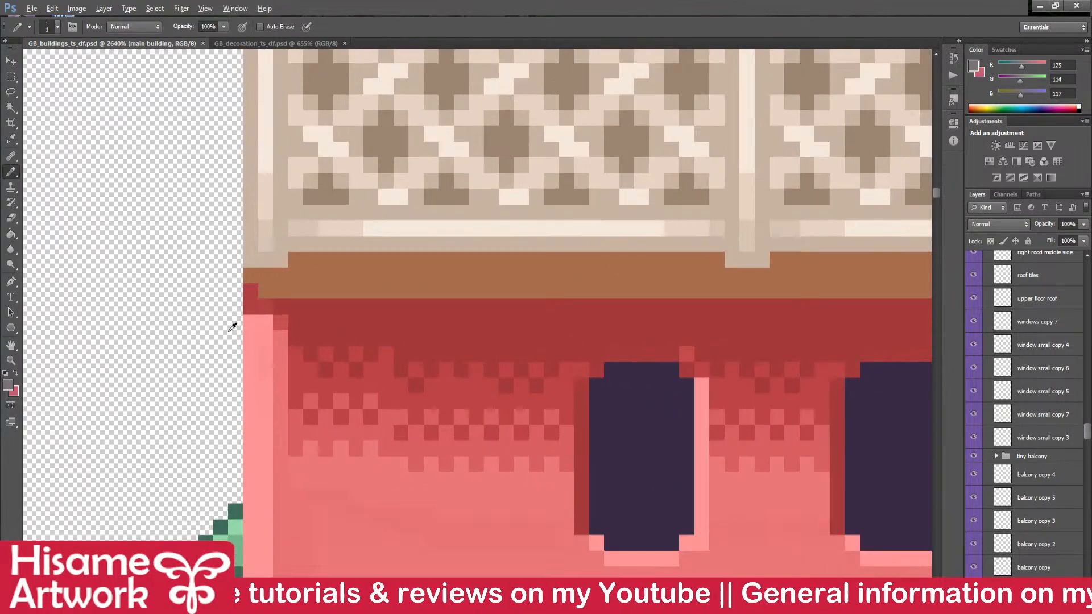
left_click_drag(296, 340, 296, 403)
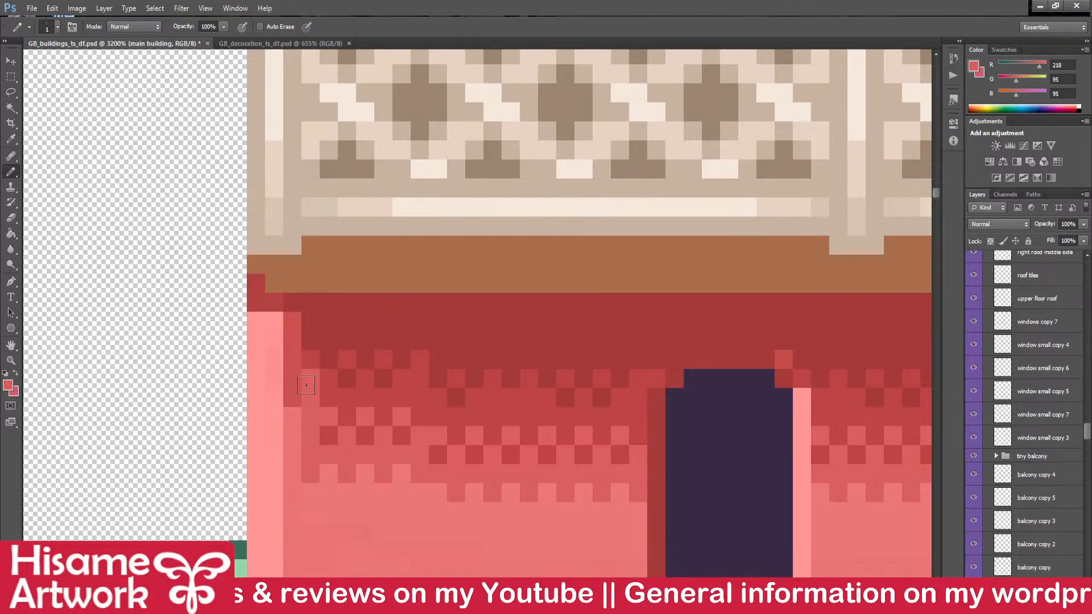
left_click_drag(295, 383, 292, 322)
left_click(291, 397, "alt")
left_click_drag(384, 394, 623, 433)
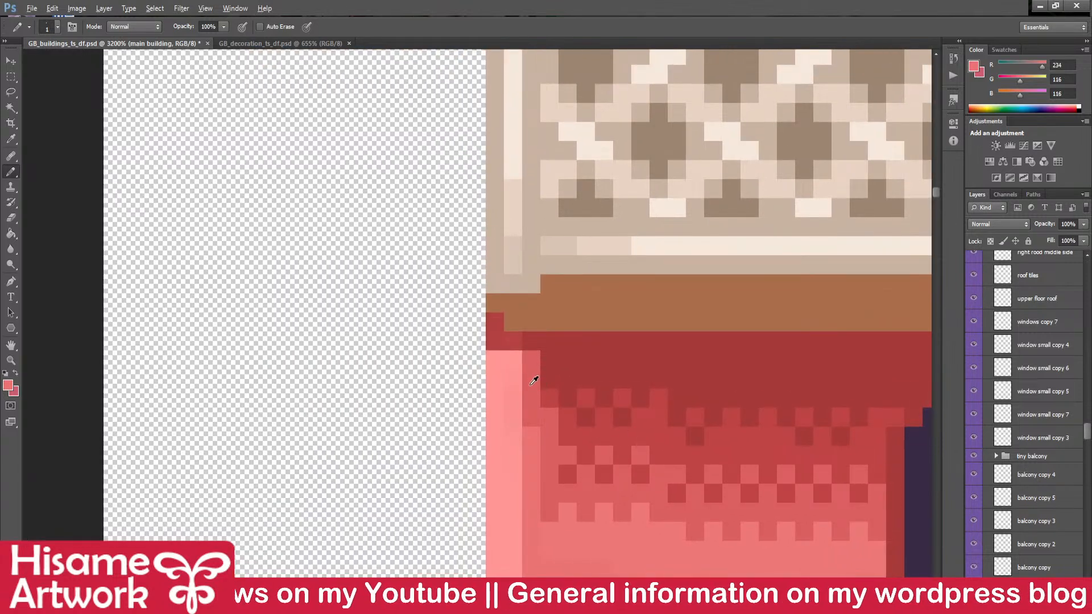
- Pencil stepped darker red pixels over the top of the left highlight beneath the brown beam and save the file
mouse_move(491, 359)
left_mouse_down()
mouse_move(530, 402)
mouse_move(543, 347)
mouse_move(498, 323)
mouse_move(532, 366)
mouse_move(452, 331)
left_mouse_up()
left_click(544, 344, "alt")
left_click(496, 322)
key("ctrl+s")
left_click_drag(409, 298, 445, 334)
left_click(468, 376, "alt")
left_click(447, 346)
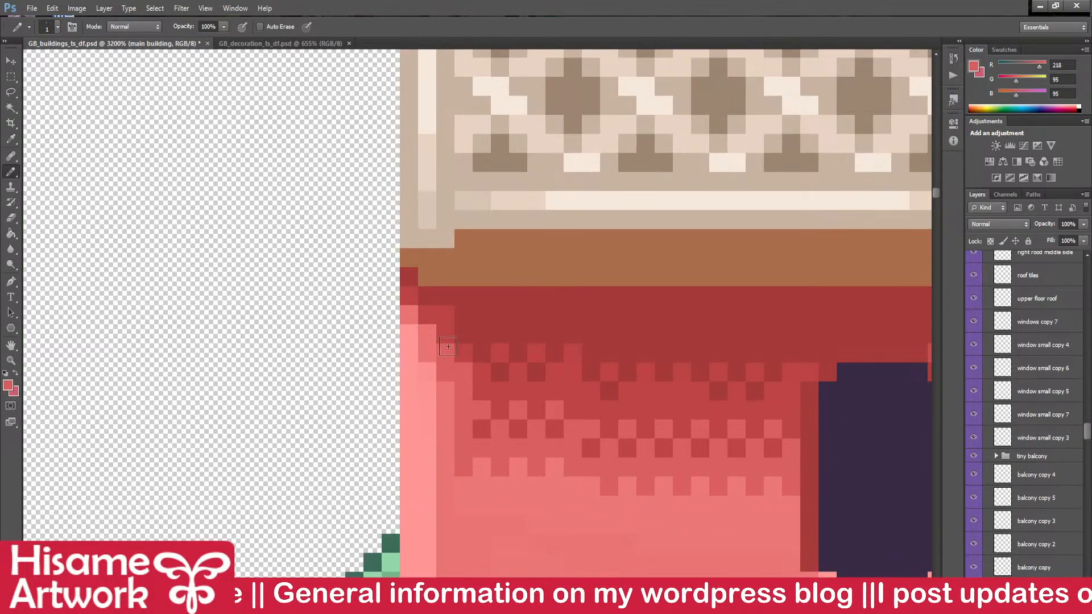
key("ctrl+s")
- Lighten the left end of the dithered shadow with pencil pixels in the sampled wall pink (236, 120, 120) and save
left_click(450, 387, "alt")
left_click(481, 447)
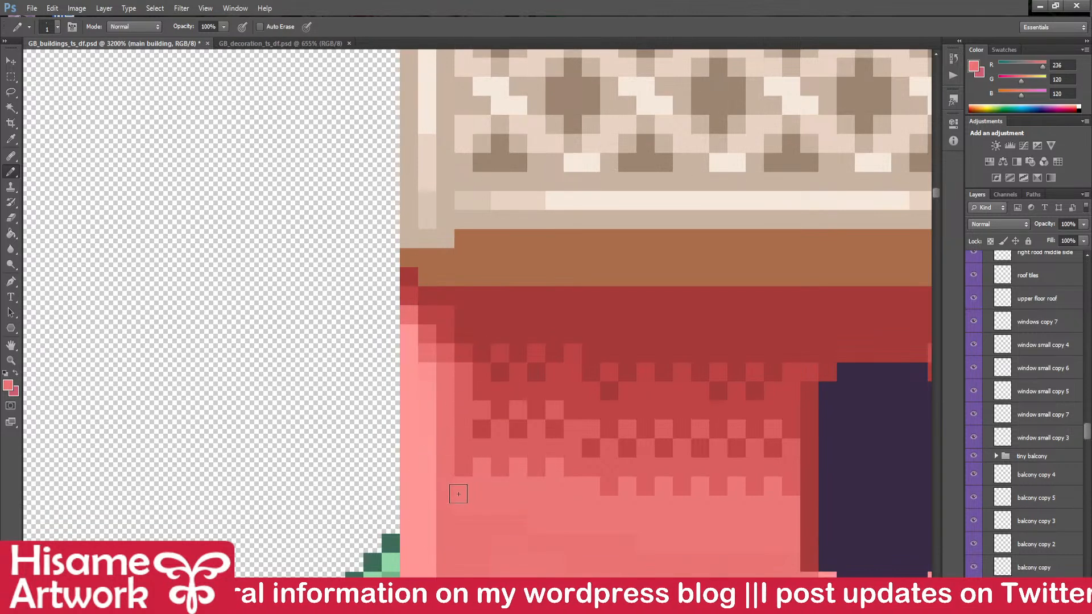
left_click_drag(459, 470, 464, 412)
key("ctrl+s")
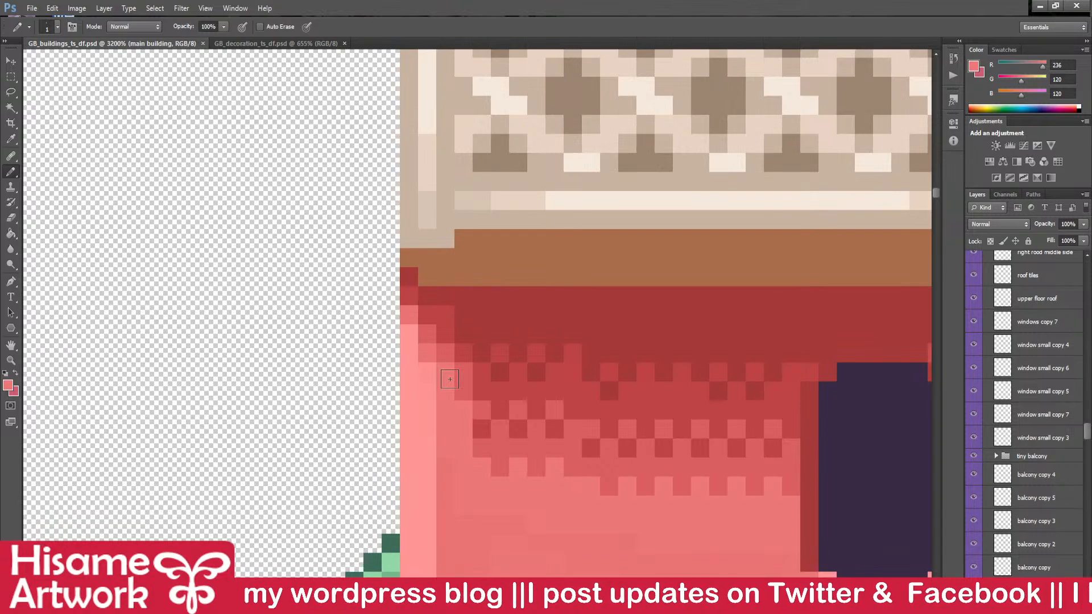
- Smooth the blotchy wall area below the dithering with a 2 px pencil in the wall pink, undoing the unwanted stroke
left_click_drag(507, 435, 298, 247)
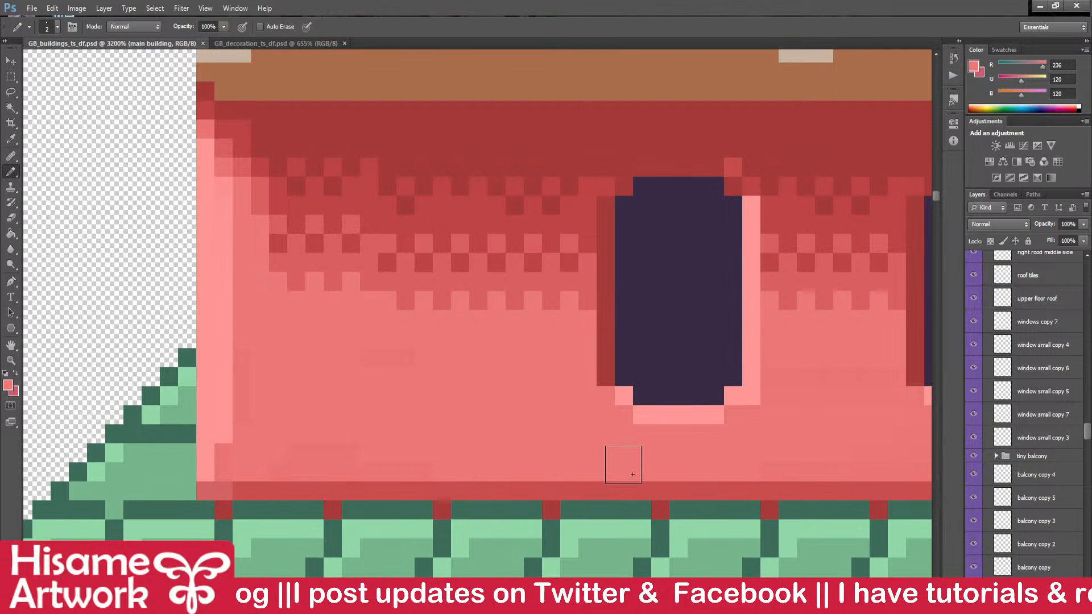
left_click_drag(631, 474, 762, 465)
key("ctrl+z")
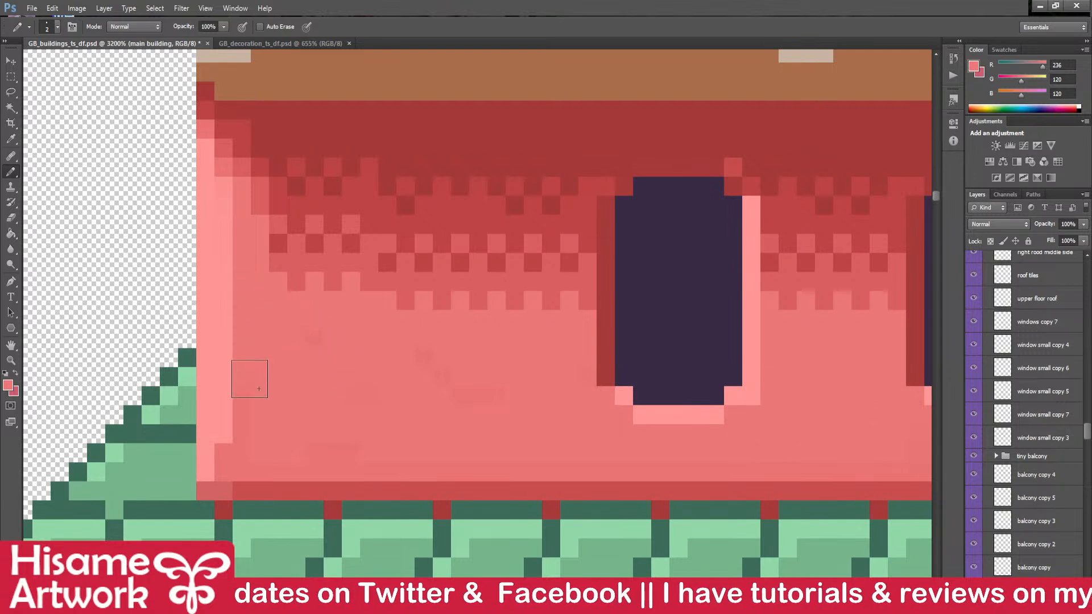
- Extend the light pink edge highlight (255, 150, 150) down to the wall's base, touch up the bottom corner and save the file
left_click(234, 428, "alt")
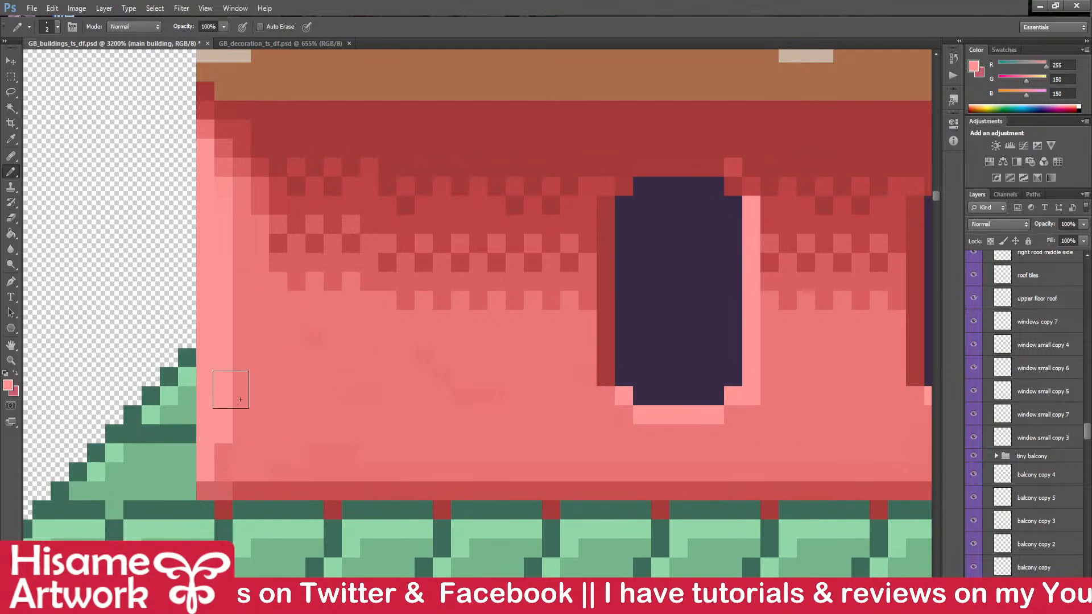
key("ctrl+s")
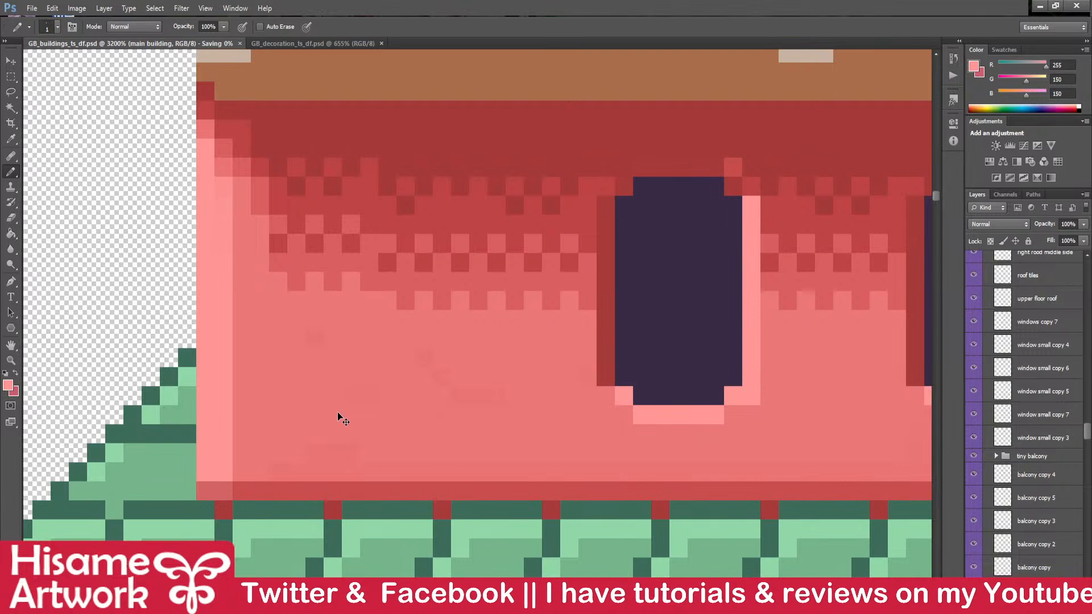
left_click(250, 449, "alt")
left_click_drag(228, 490, 204, 496)
key("ctrl+s")
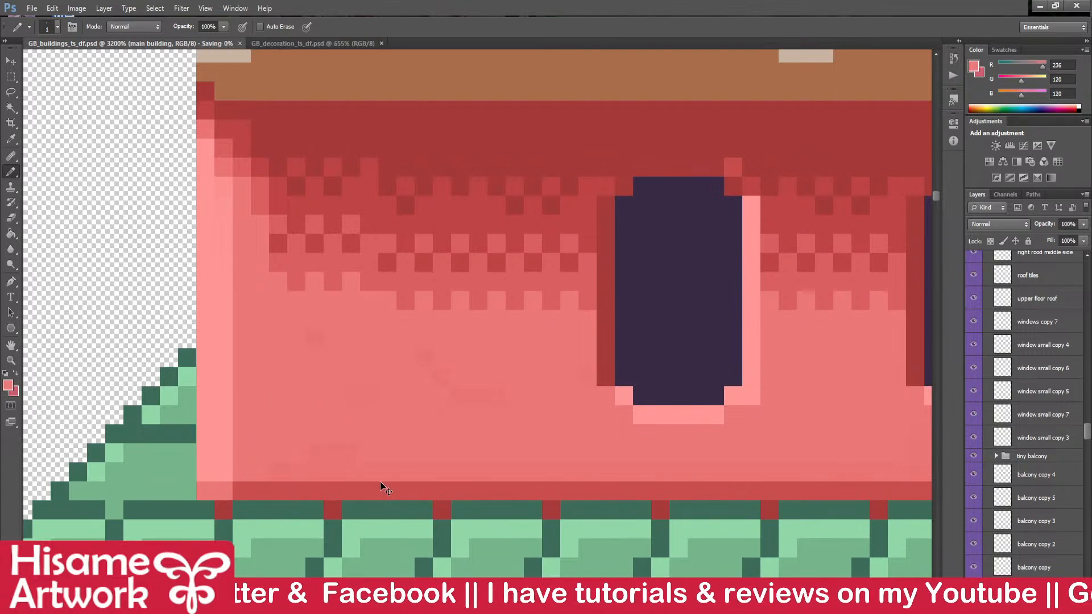
- Dither the inner edge of the light highlight on the left wall with alternating pencil pixels in the wall pink (236, 120, 120), and save
left_click(223, 472)
key("ctrl+s")
left_click(233, 444, "alt")
left_click(221, 435)
left_click_drag(279, 392, 614, 481)
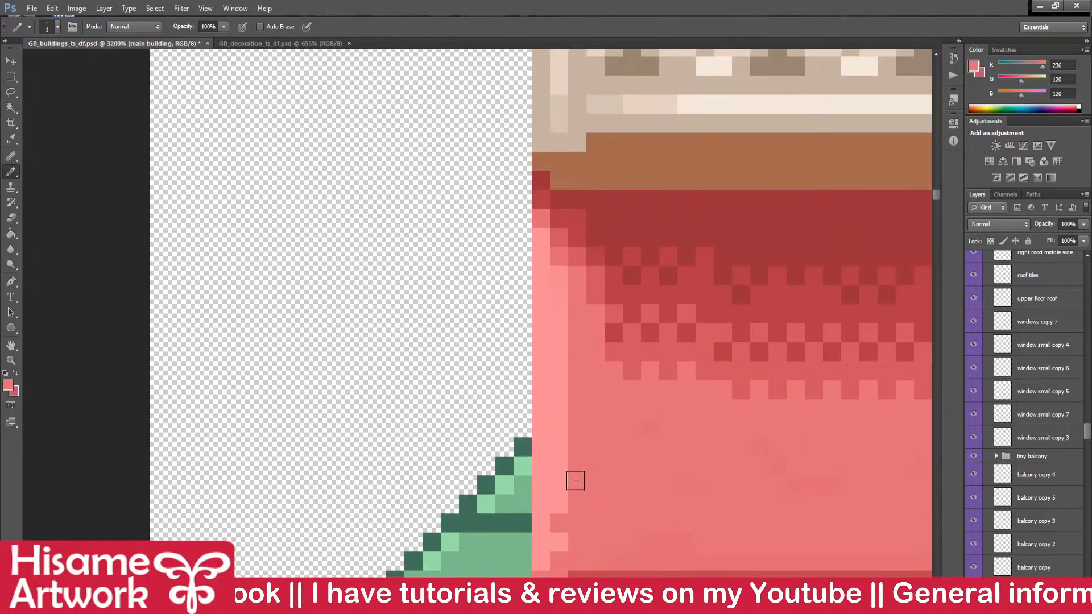
left_click(560, 447)
left_click(558, 408)
left_click(559, 371)
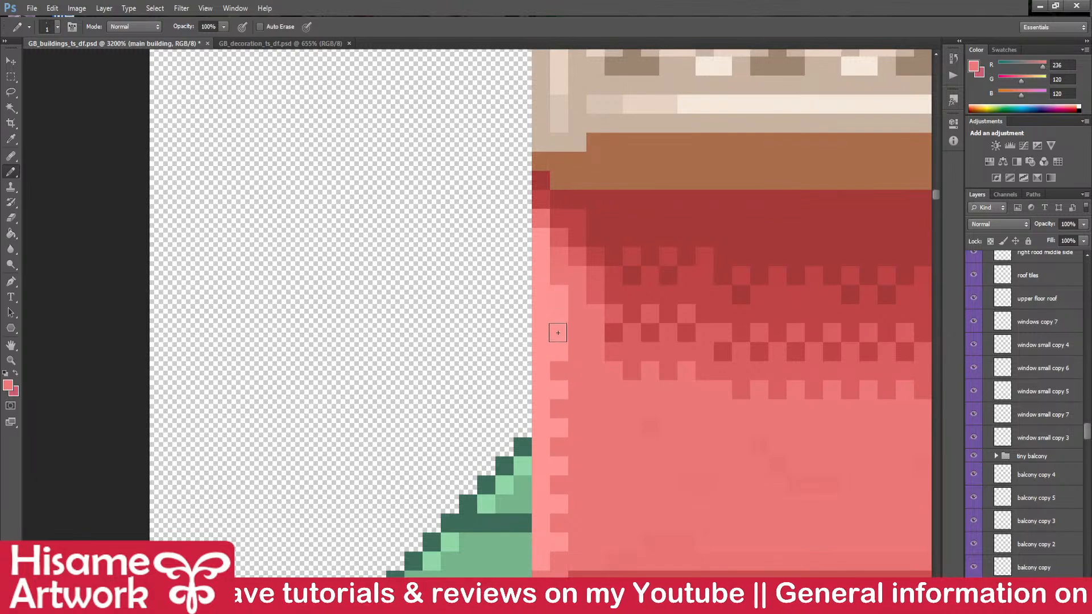
- Copy the wall shadow around the left side of the right-hand balcony onto the open area of the left wall
scroll(546, 313, "down", 5)
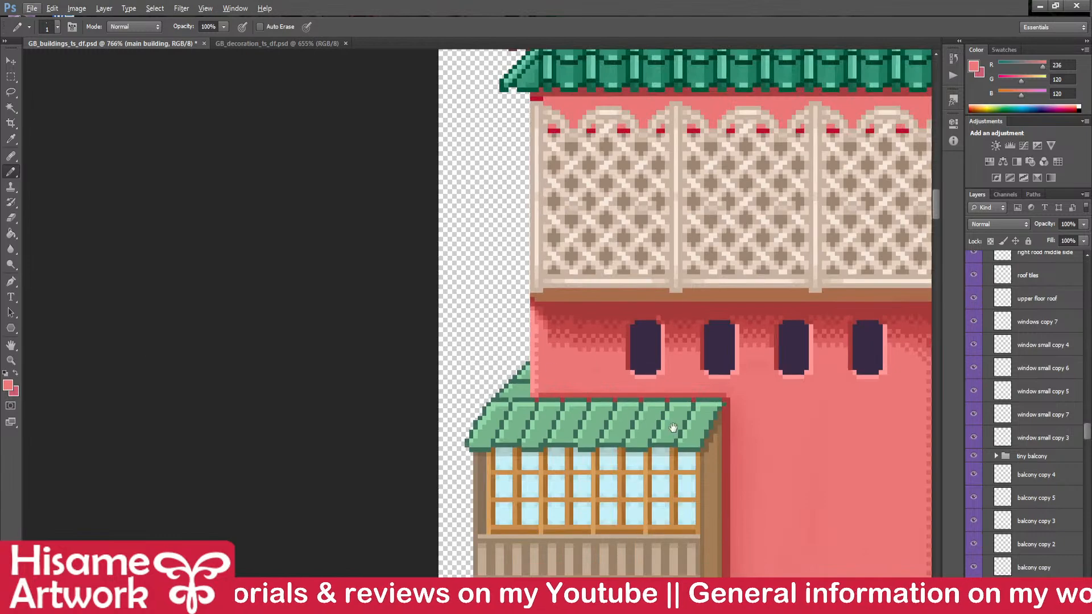
left_click_drag(673, 426, 436, 271)
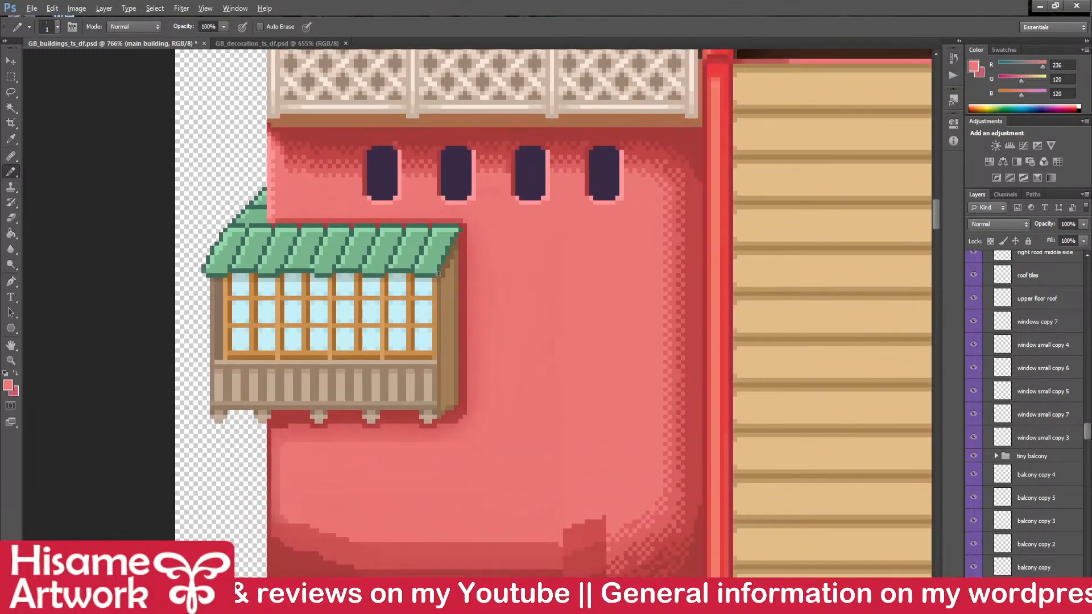
scroll(438, 274, "down", 2)
left_click_drag(645, 367, 502, 334)
left_click(11, 76)
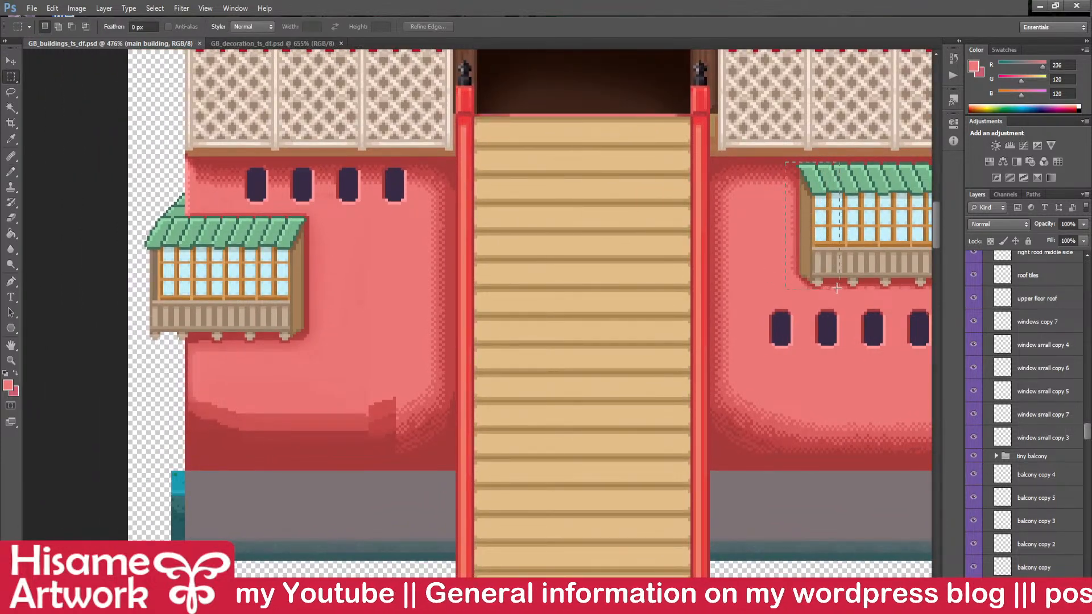
left_click_drag(835, 296, 835, 297)
key("v")
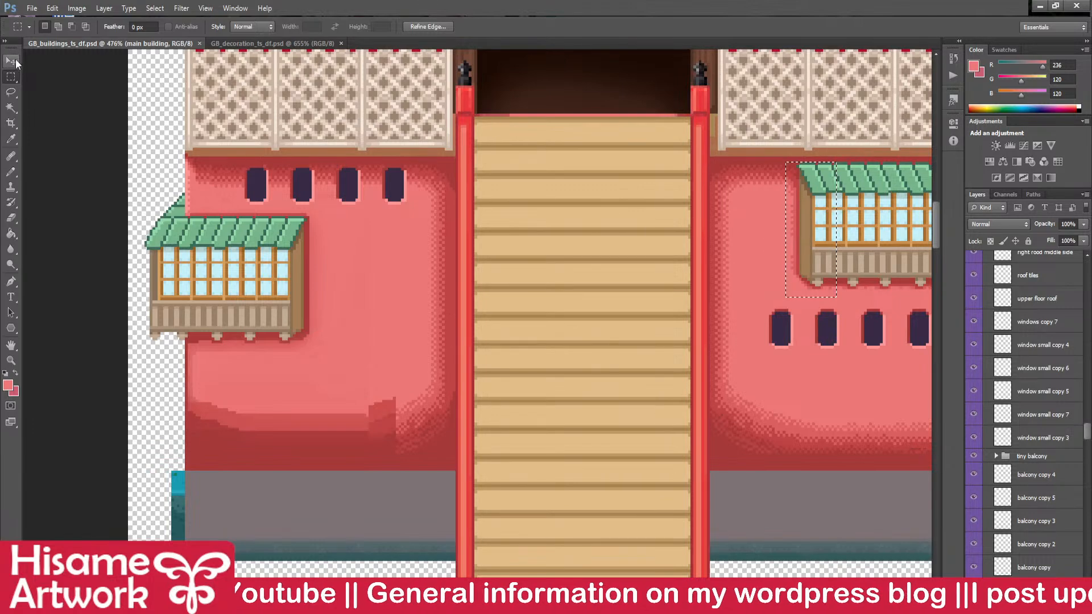
left_click_drag(802, 244, 346, 311)
left_click_drag(347, 312, 708, 350)
scroll(676, 370, "up", 2)
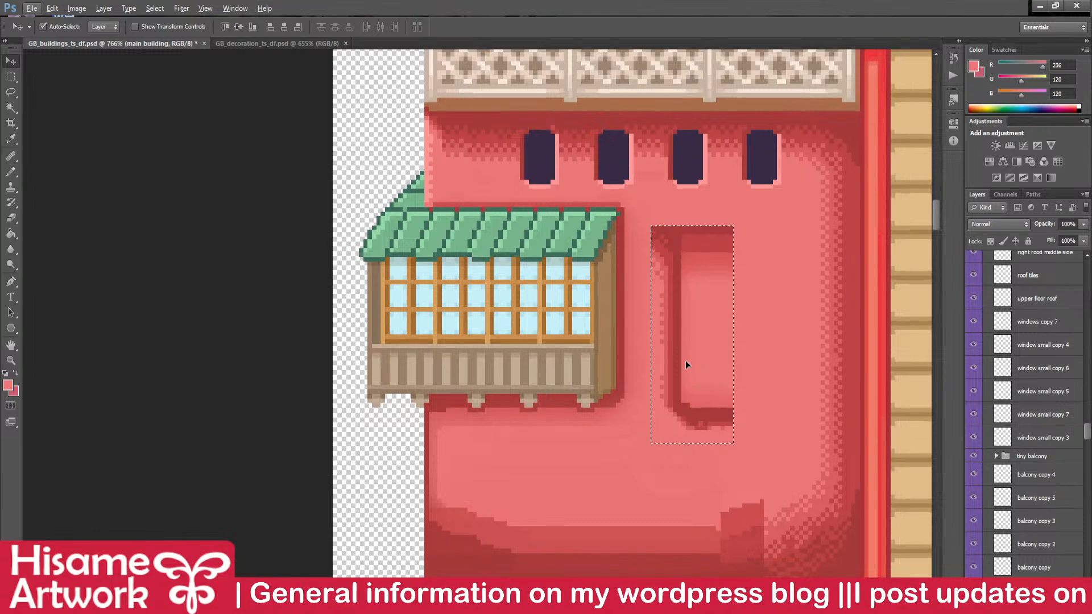
- Flip the copied shadow piece horizontally and align it with the right side of the left wall's balcony
key("ctrl+t")
left_click(747, 543)
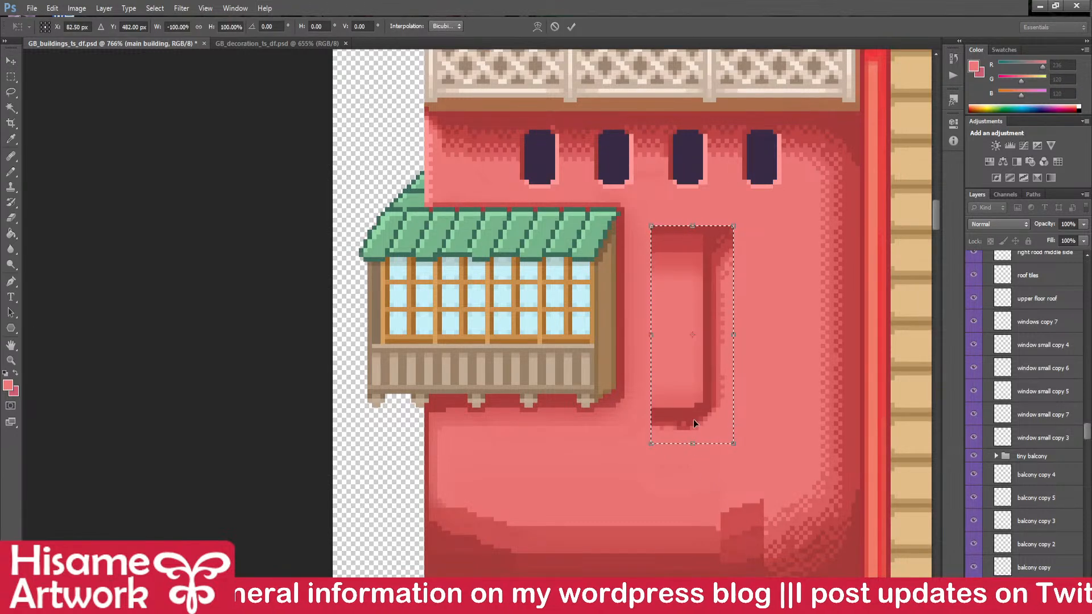
left_click_drag(694, 401, 607, 378)
key("Down")
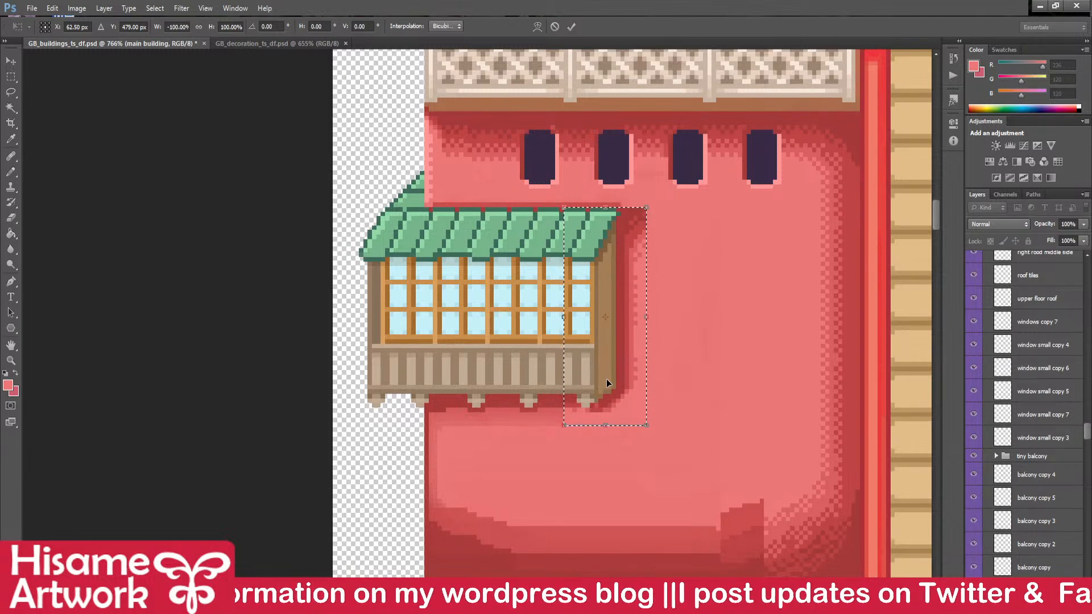
key("Right")
key("Down")
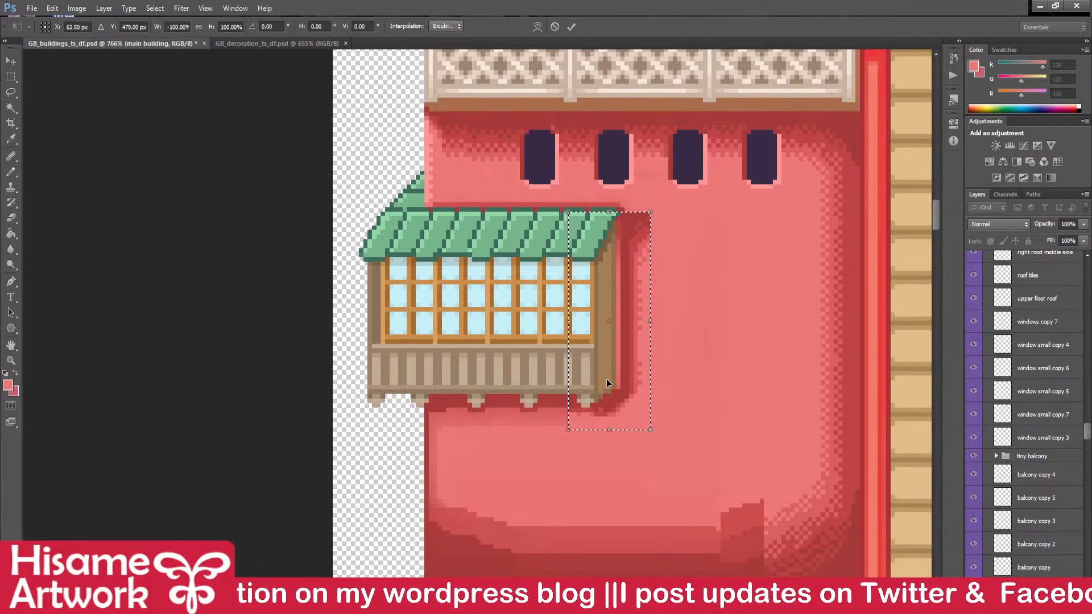
key("Left")
key("Left")
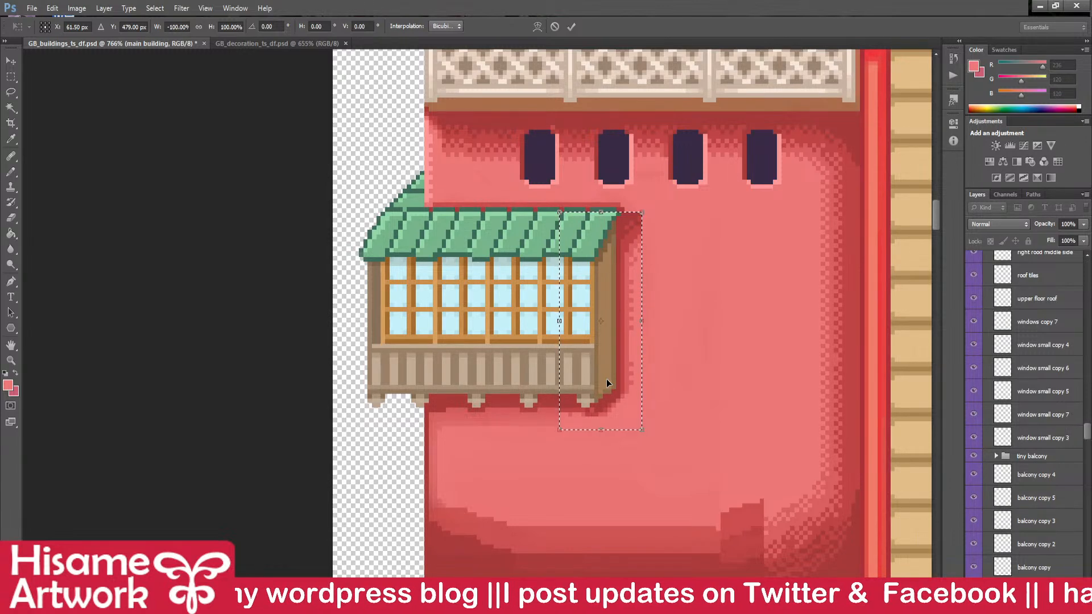
key("Return")
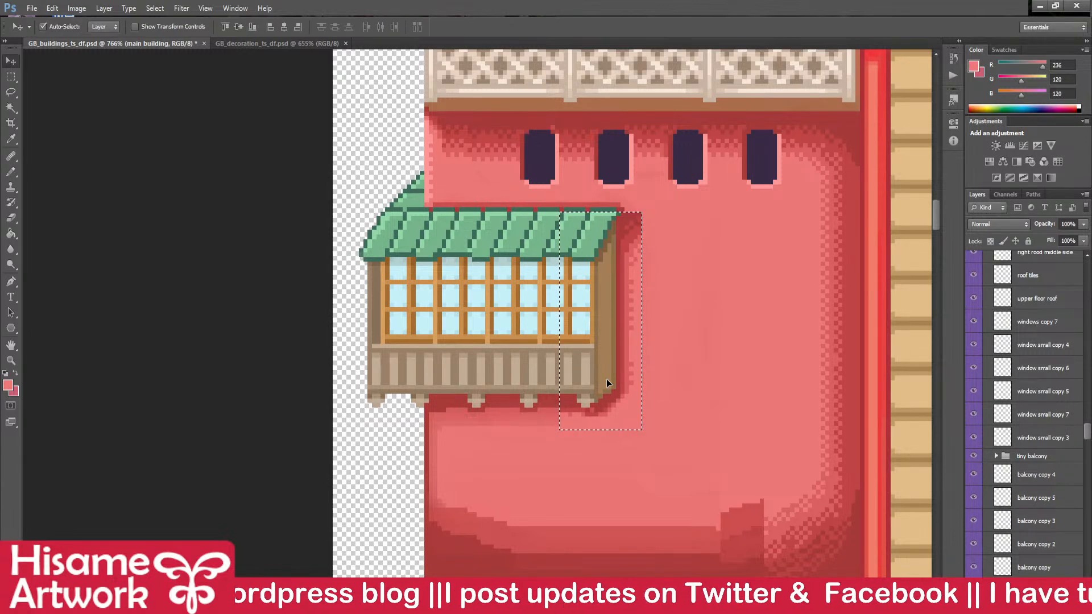
- Cover the dark corner beside the green roof with a copy of the dithered side shadow strip, deselect and save the file
scroll(649, 221, "up", 4)
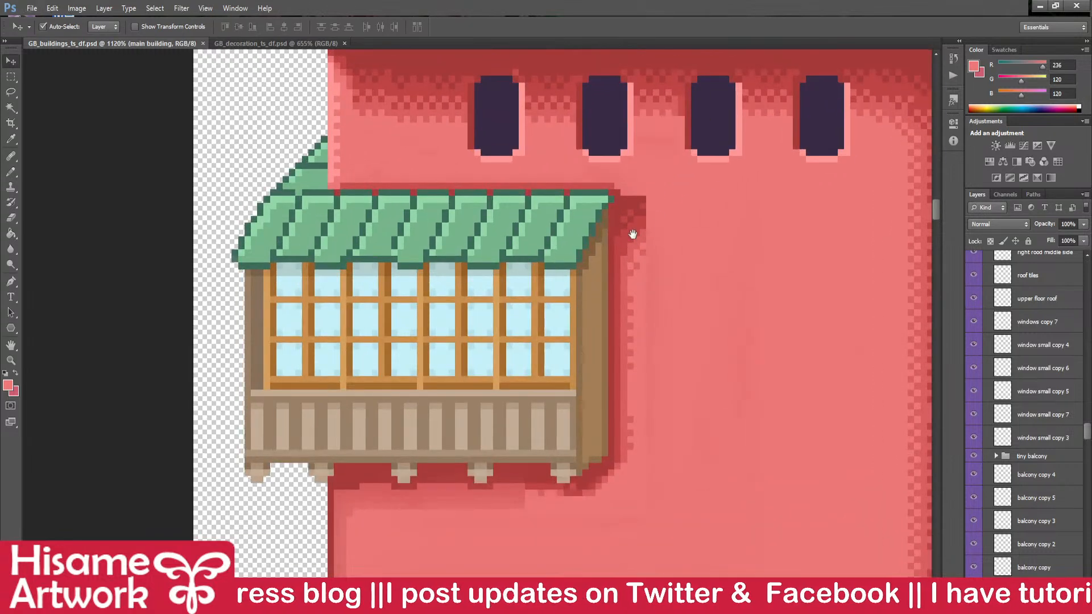
left_click_drag(639, 218, 612, 305)
left_click(11, 76)
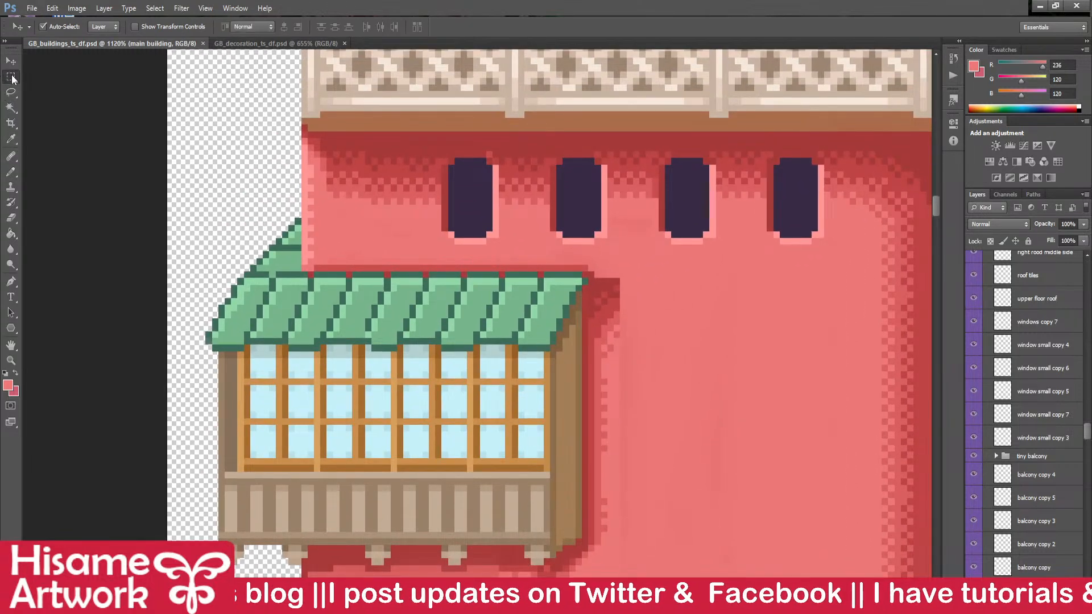
scroll(648, 374, "up", 2)
left_click_drag(552, 353, 602, 521)
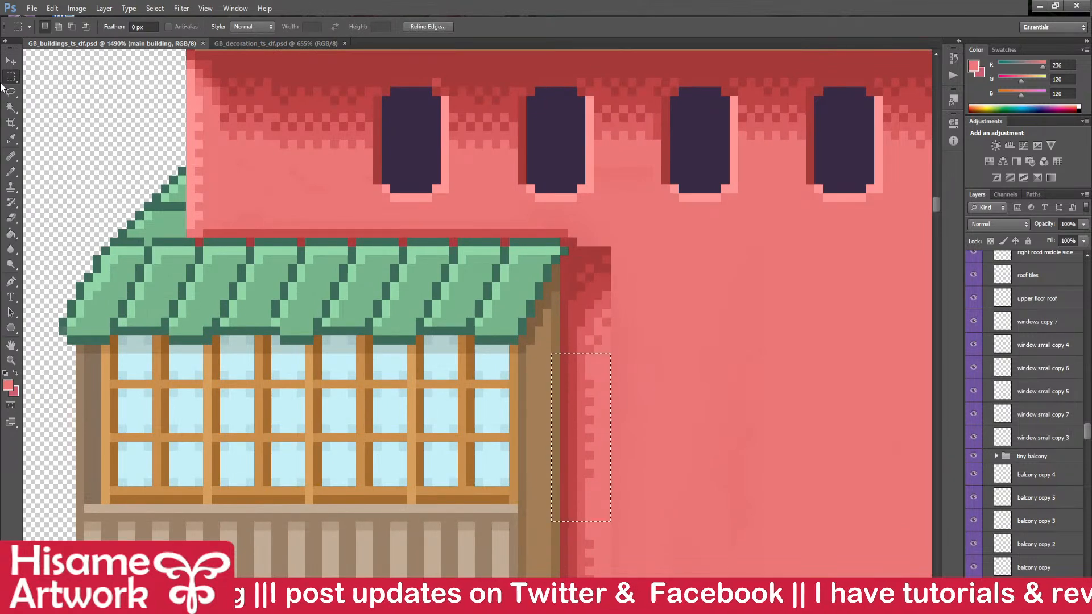
key("v")
left_click_drag(601, 427, 605, 310)
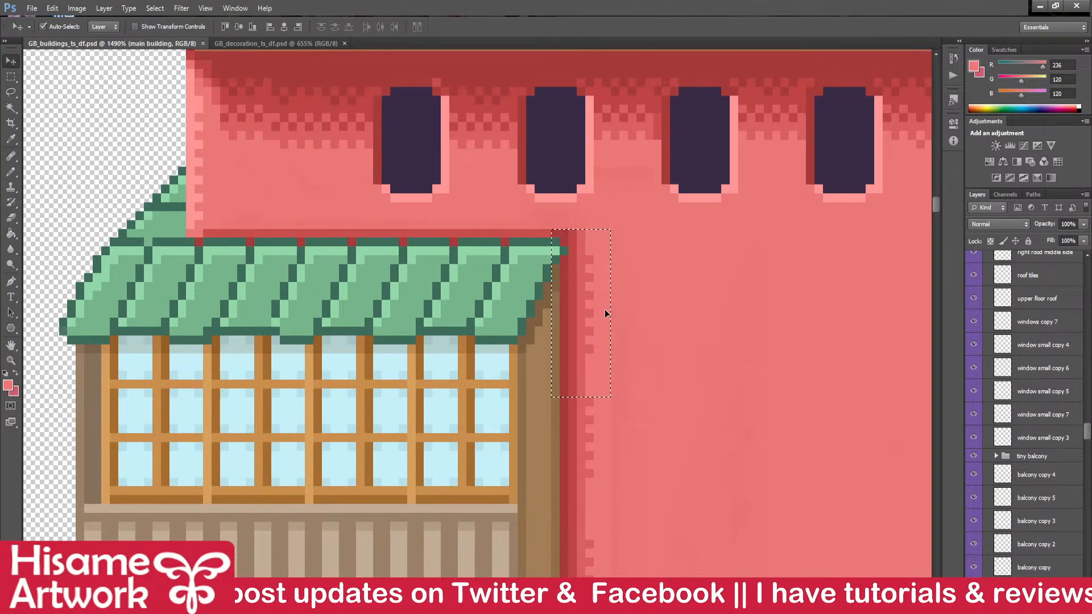
key("ctrl+d")
key("ctrl+s")
- Paint over the uneven patches and the top of the dark block on the left wall with a 5 px pencil in the wall pink
left_click_drag(687, 382, 524, 315)
scroll(536, 377, "down", 1)
scroll(536, 378, "down", 1)
key("b")
left_click(459, 324, "alt")
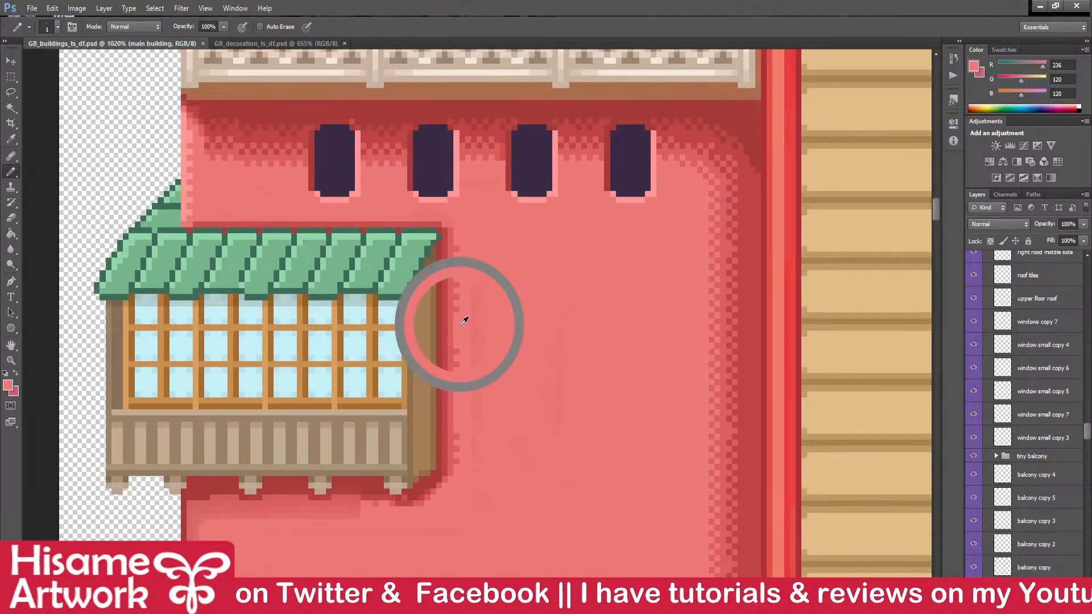
key("]")
key("]")
key("]")
key("]")
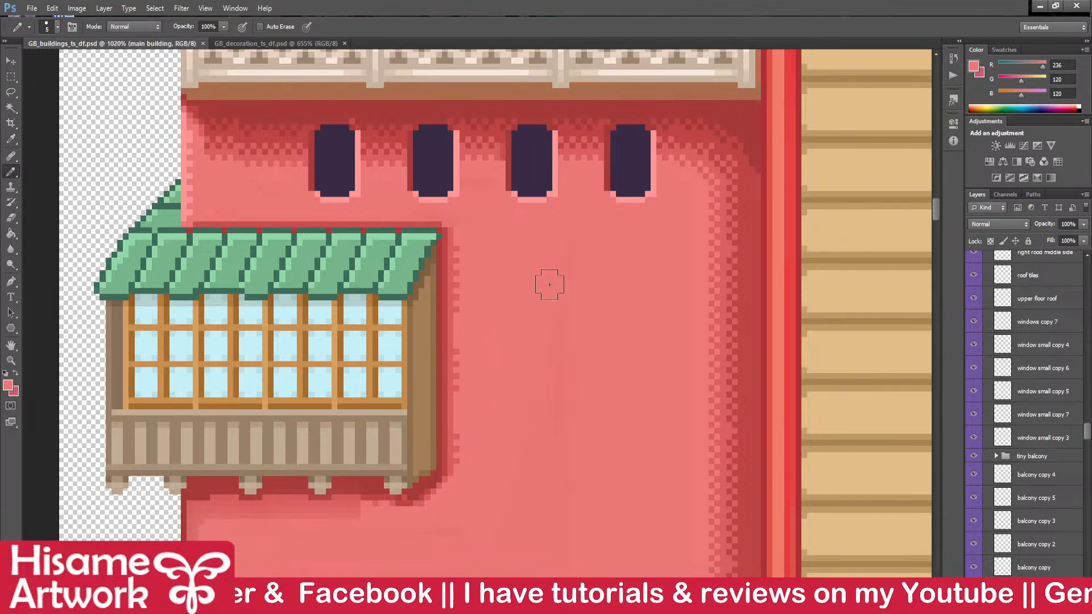
mouse_move(638, 402)
left_mouse_down()
mouse_move(840, 320)
mouse_move(810, 323)
left_mouse_up()
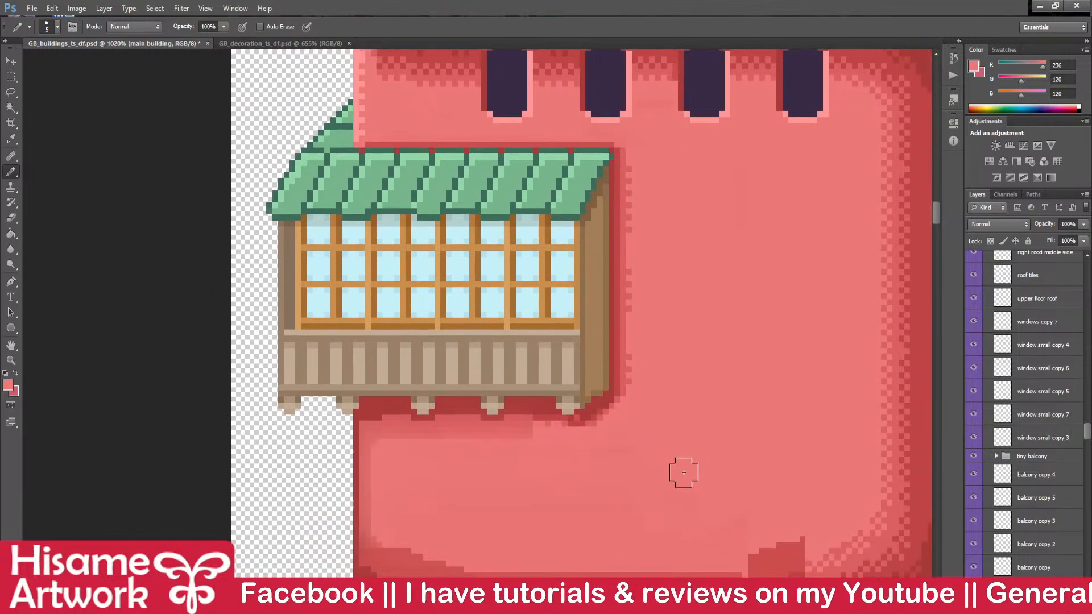
left_click_drag(762, 560, 804, 536)
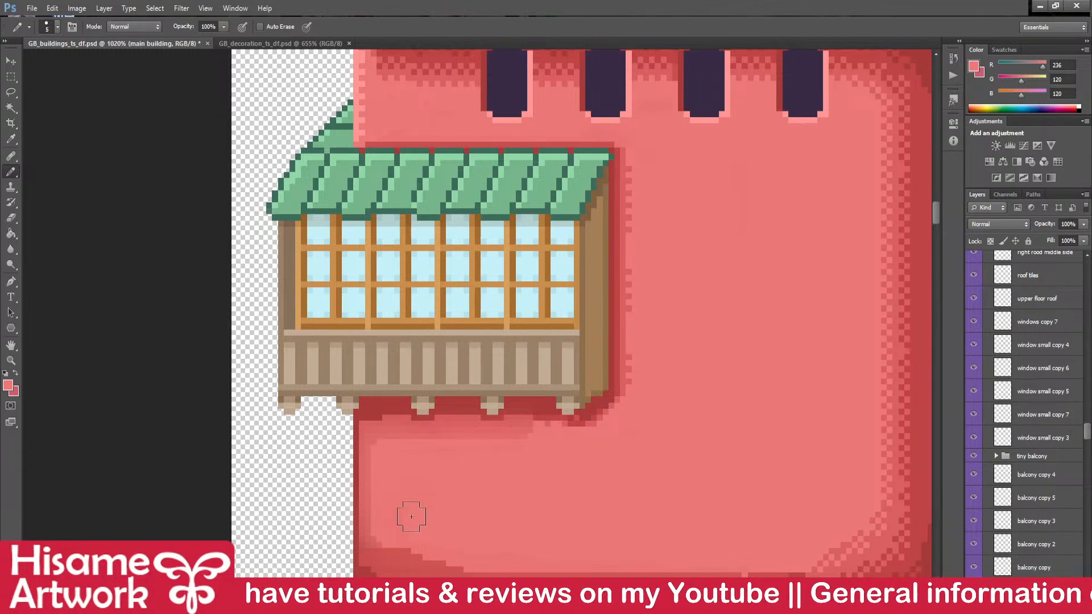
- Break up the red shadow line above the balcony's green roof with evenly spaced 1 px pencil gaps in the wall pink, and save
left_click_drag(738, 386, 771, 537)
scroll(461, 276, "up", 2)
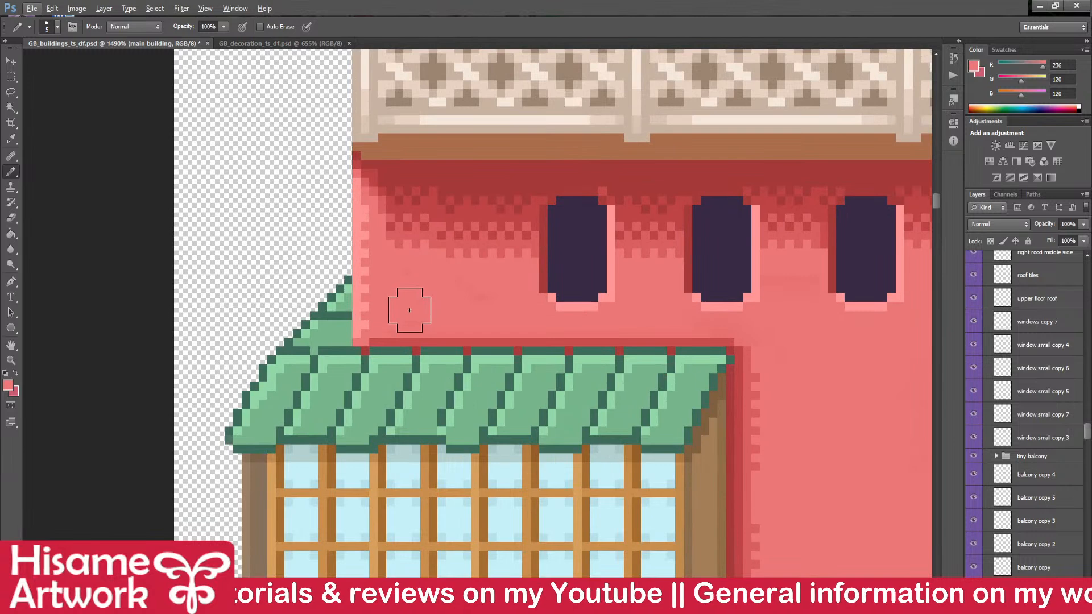
scroll(665, 310, "up", 1)
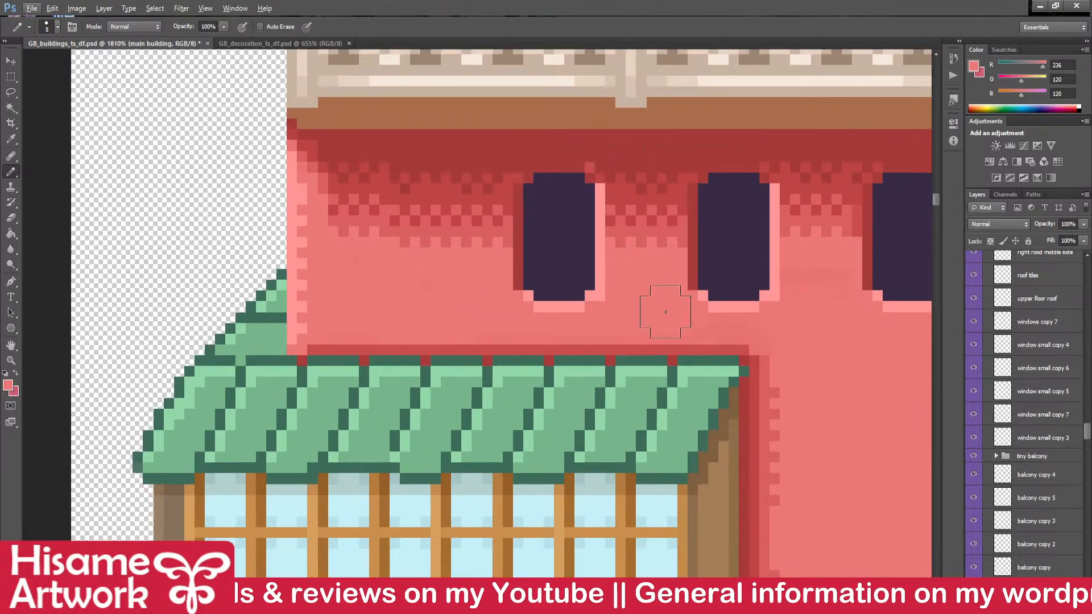
key("bracketleft")
key("bracketleft")
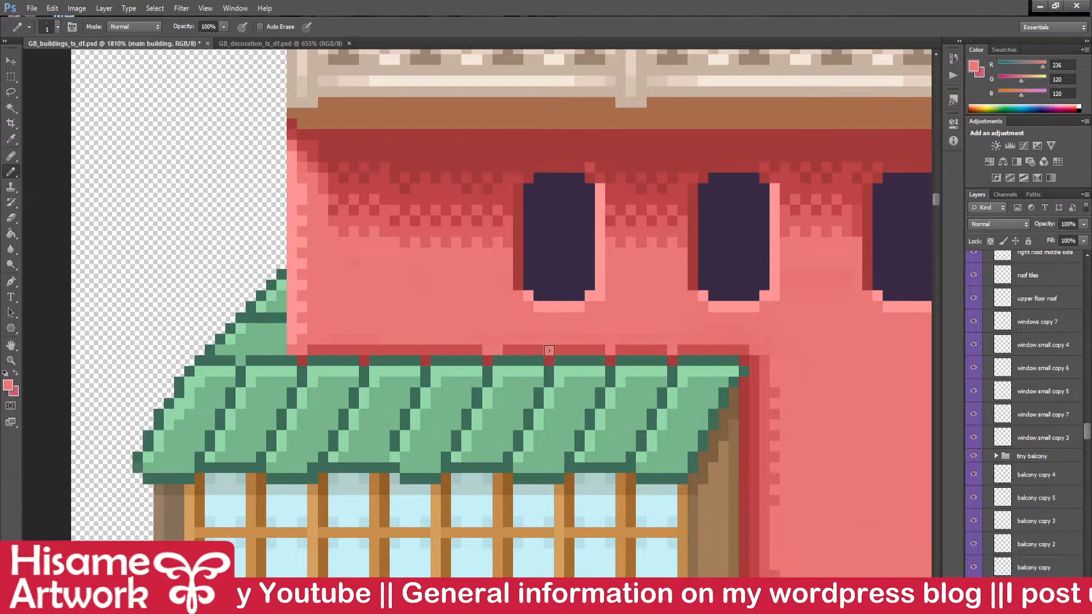
scroll(460, 319, "down", 5)
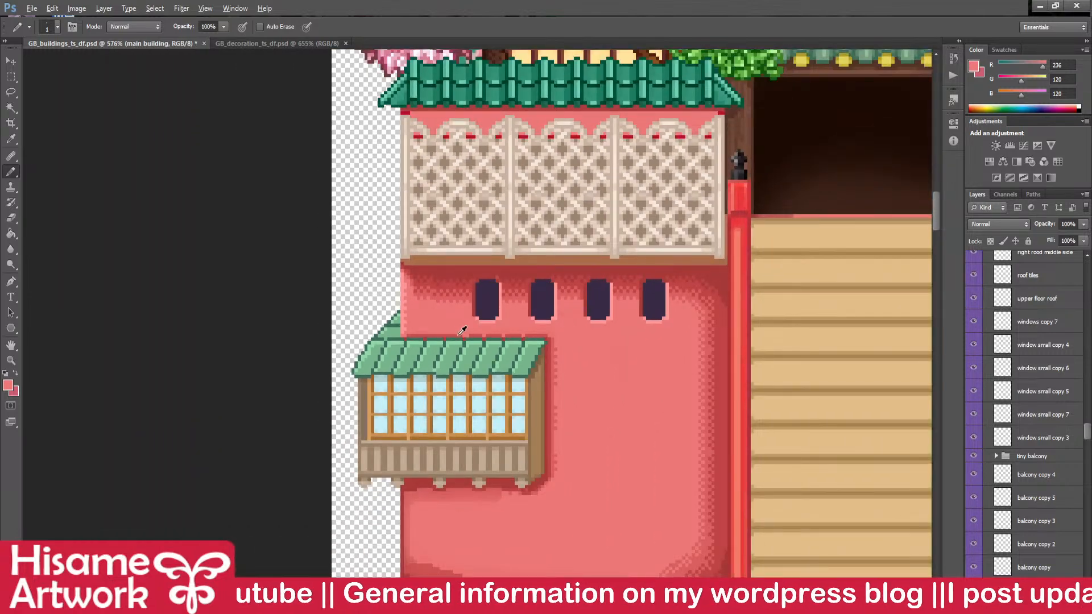
scroll(462, 330, "up", 5)
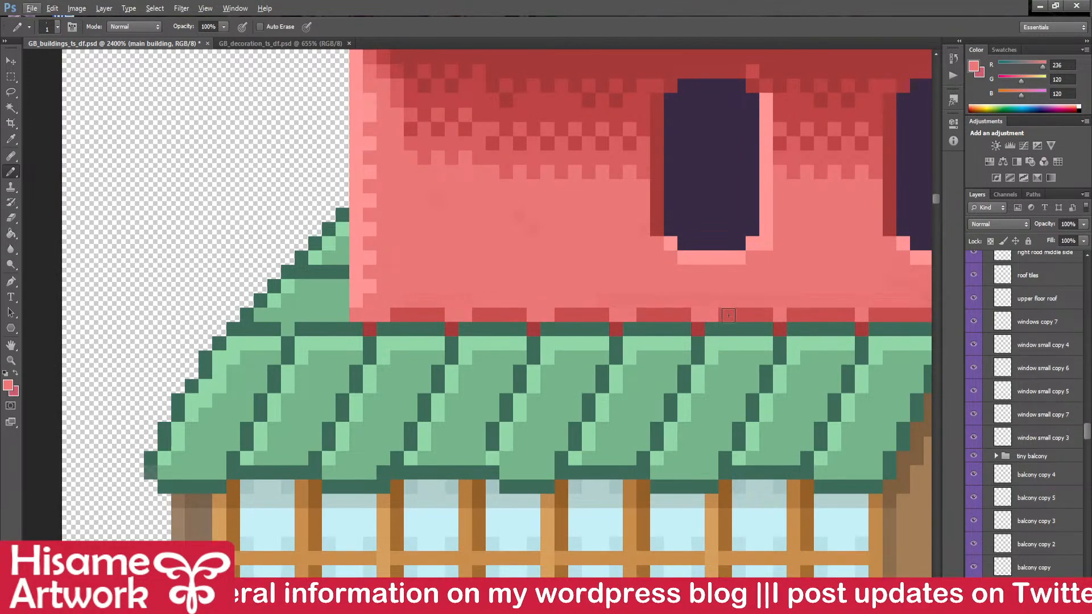
scroll(790, 311, "right", 3)
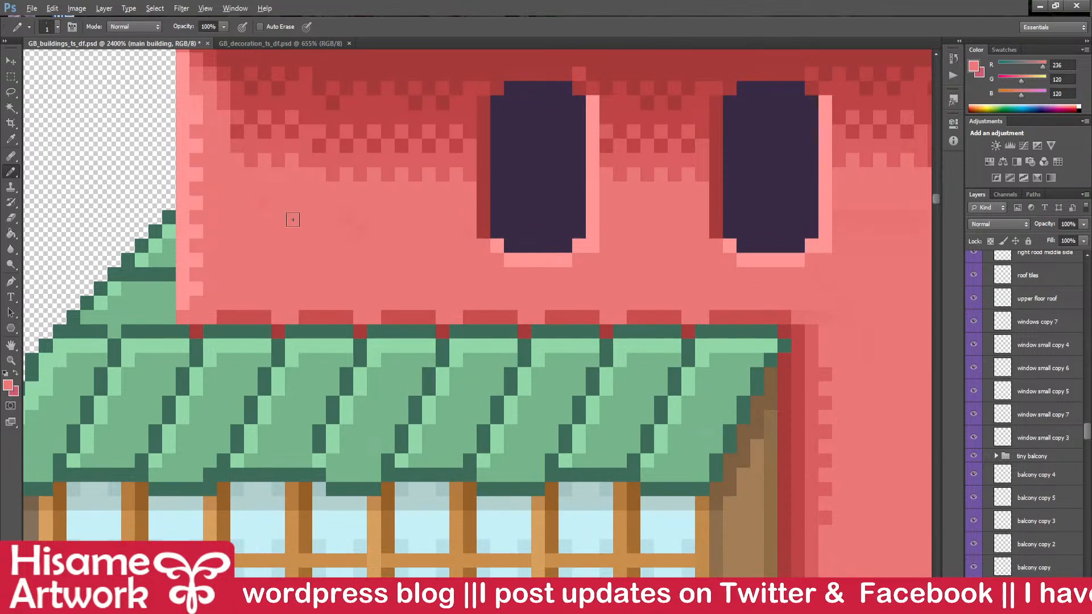
scroll(280, 234, "down", 6)
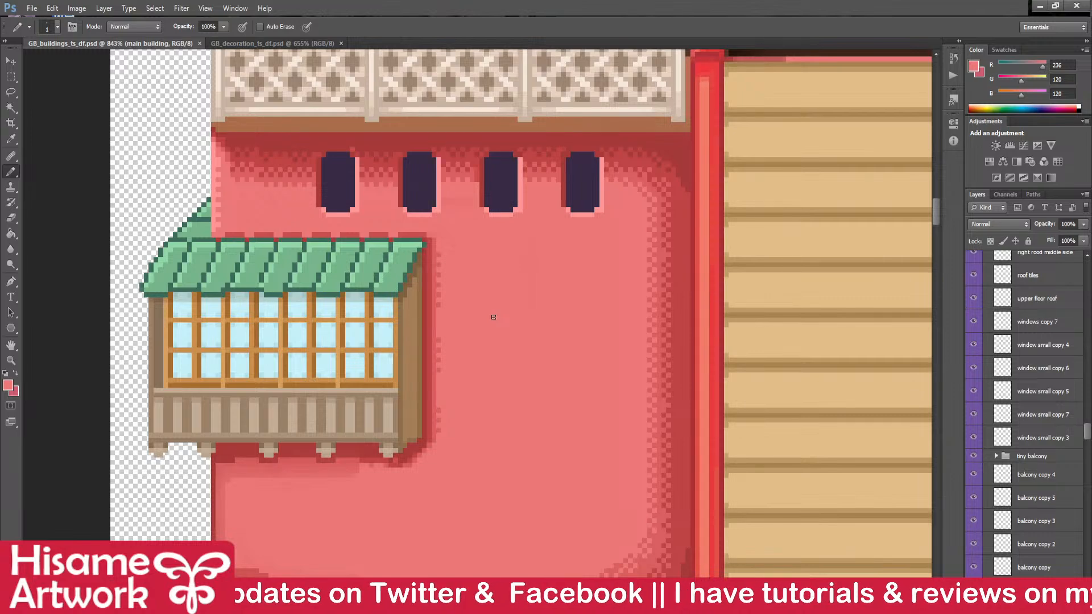
- Touch up the left wall beneath the small dark windows with a 5 px pencil in the wall pink and save the file
scroll(498, 311, "down", 2)
mouse_move(784, 353)
left_mouse_down()
mouse_move(453, 319)
mouse_move(590, 336)
left_mouse_up()
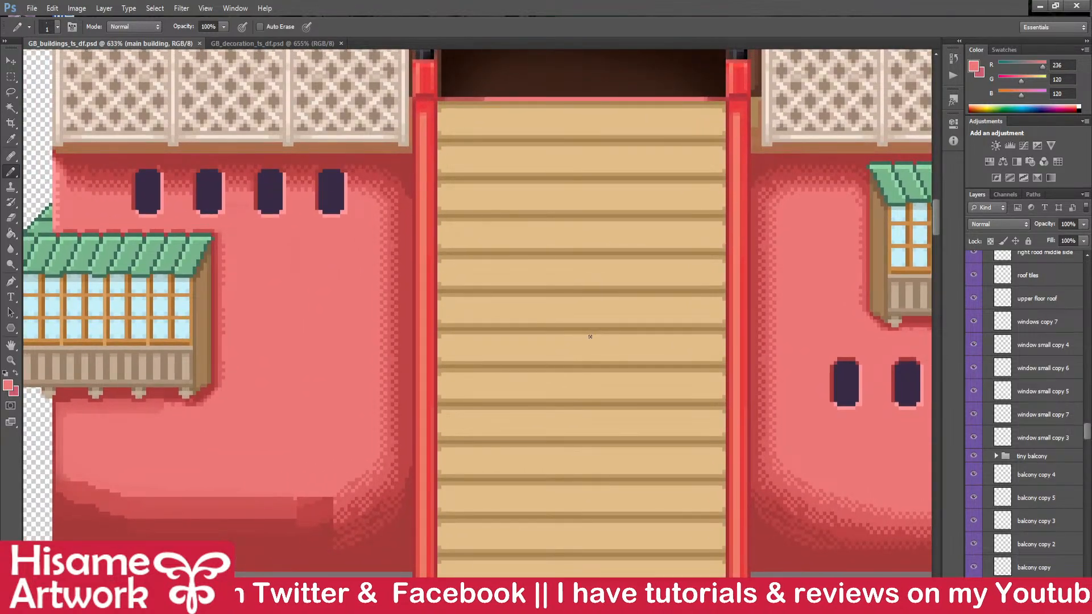
left_click_drag(564, 291, 679, 282)
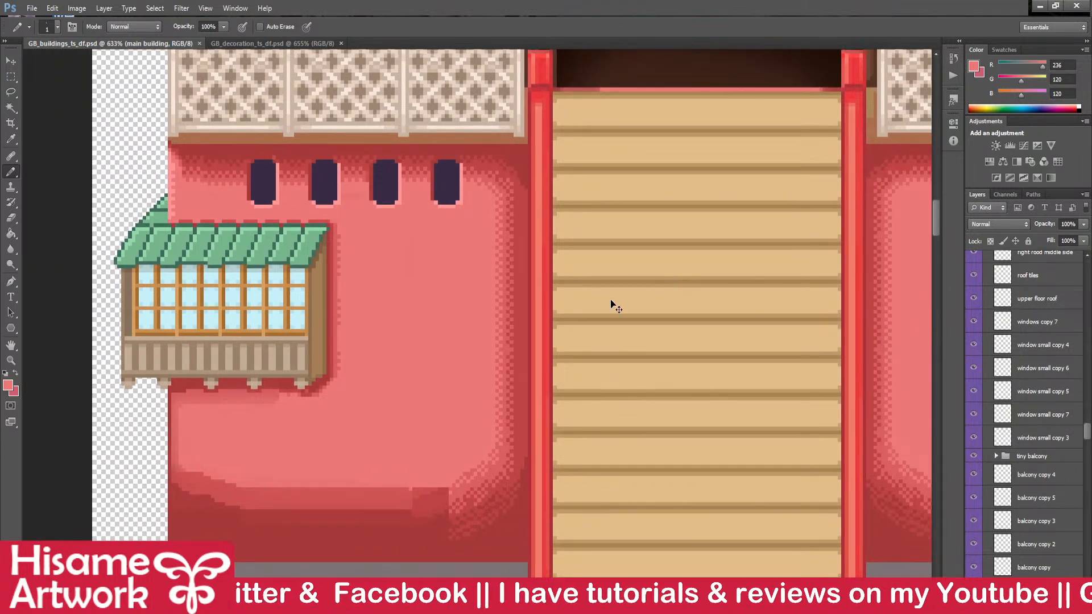
scroll(438, 367, "up", 1)
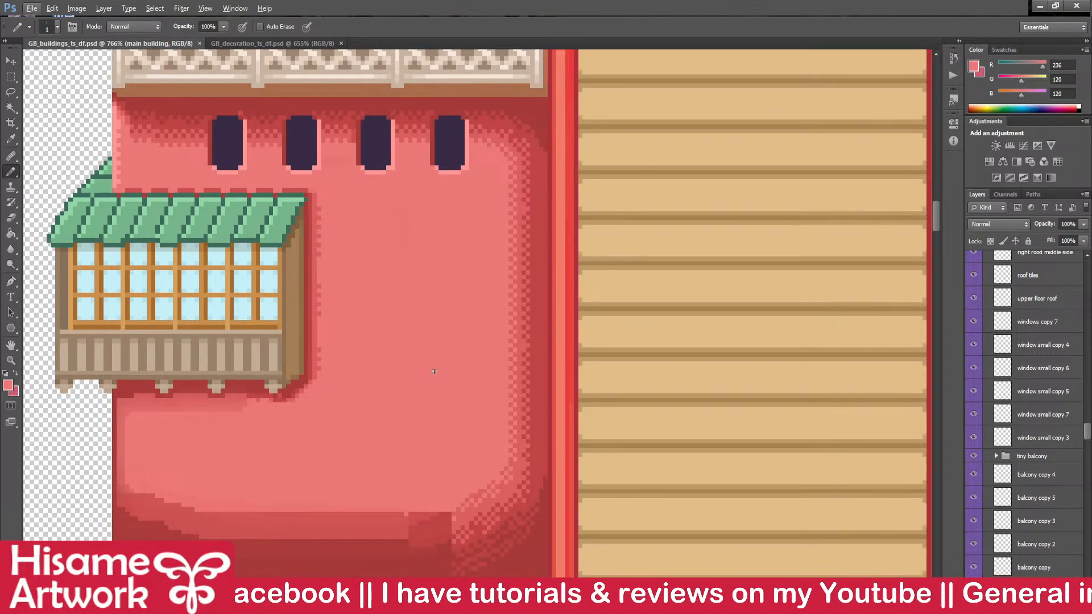
scroll(252, 146, "up", 2)
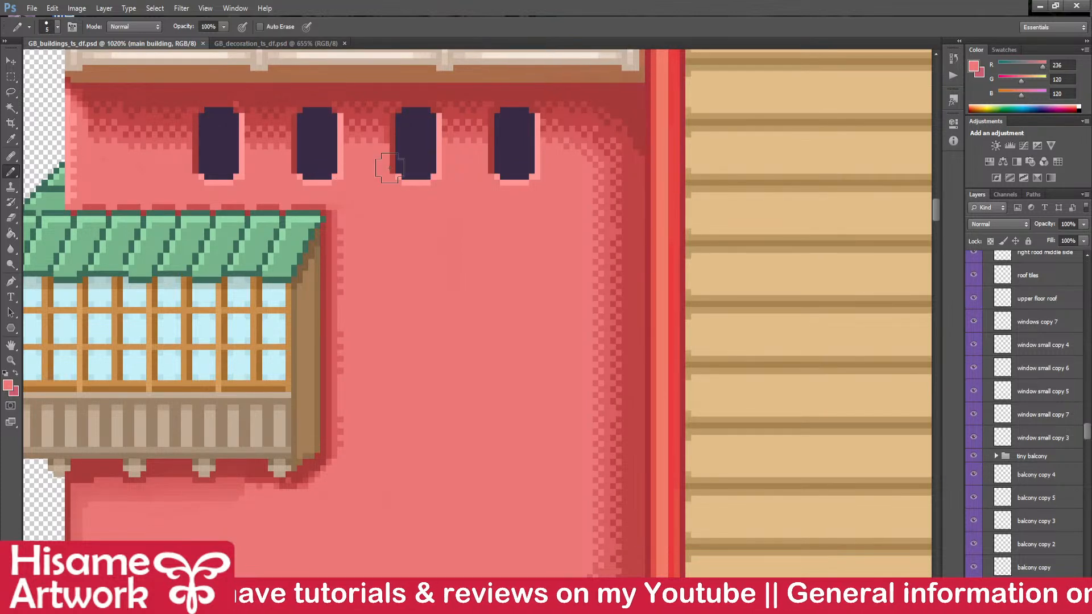
left_click(438, 180)
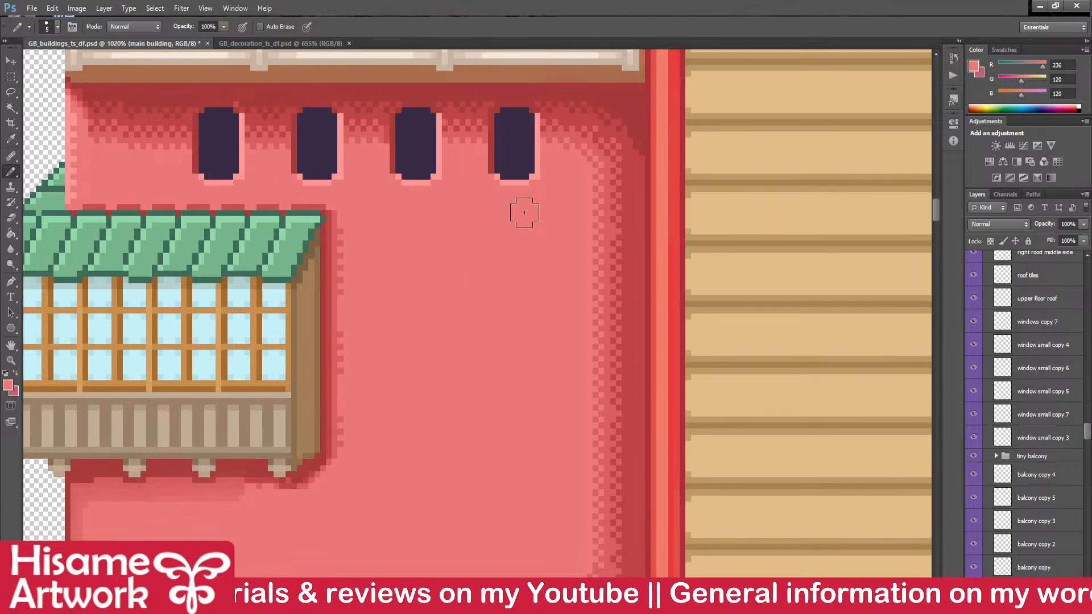
key("ctrl+s")
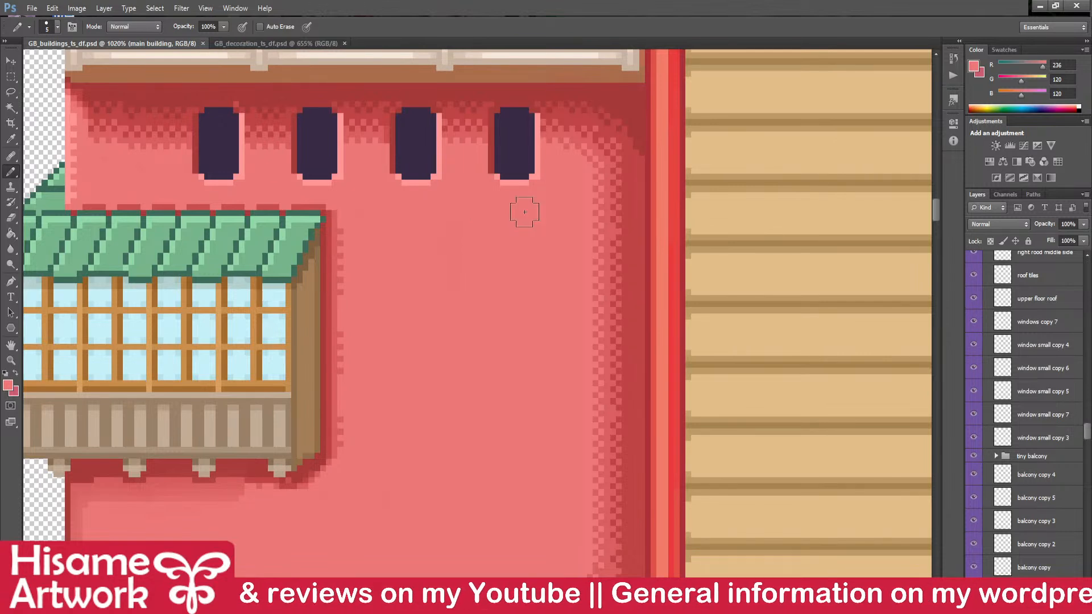
- Copy a piece of the dithered base shadow from the right wall onto the blocky lower shadow of the left wall
scroll(524, 212, "down", 4)
left_click_drag(575, 314, 270, 254)
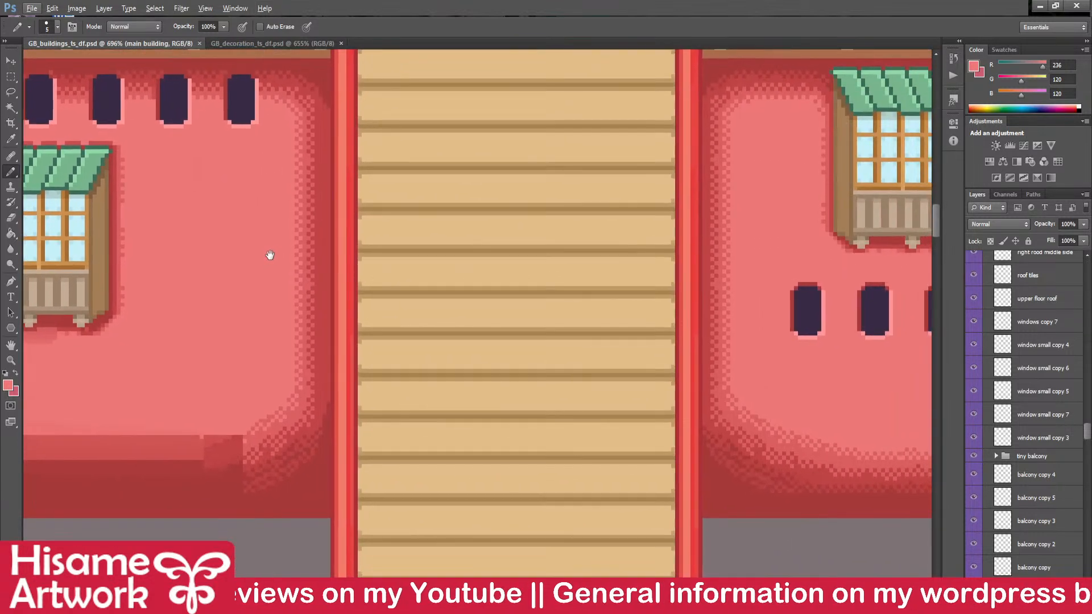
left_click(10, 80)
mouse_move(588, 420)
left_mouse_down()
mouse_move(568, 385)
mouse_move(452, 380)
left_mouse_up()
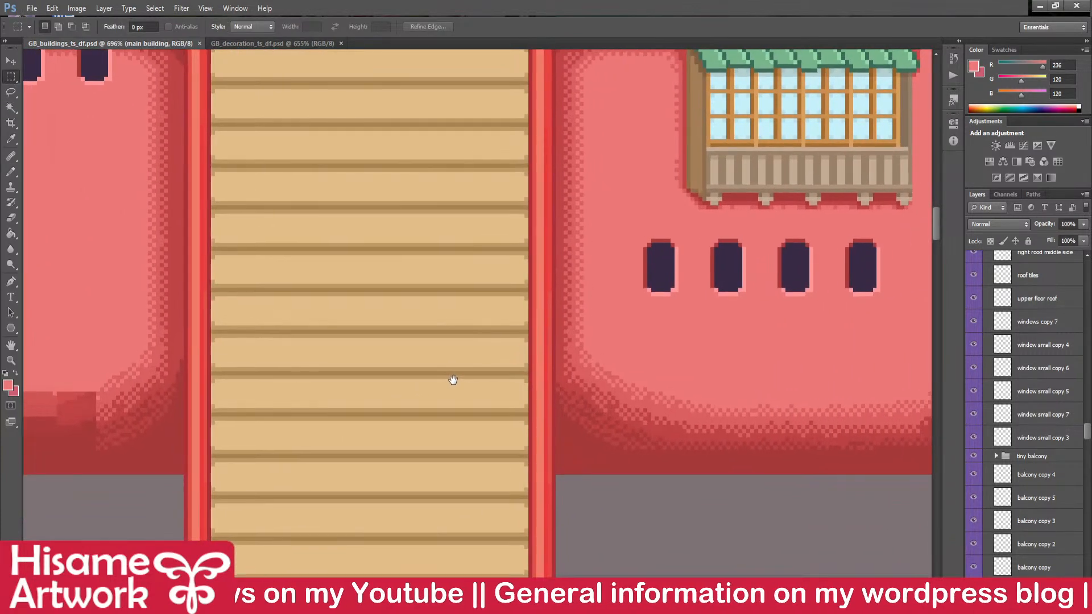
left_click_drag(871, 464, 903, 461)
left_click_drag(497, 378, 810, 378)
left_click(10, 60)
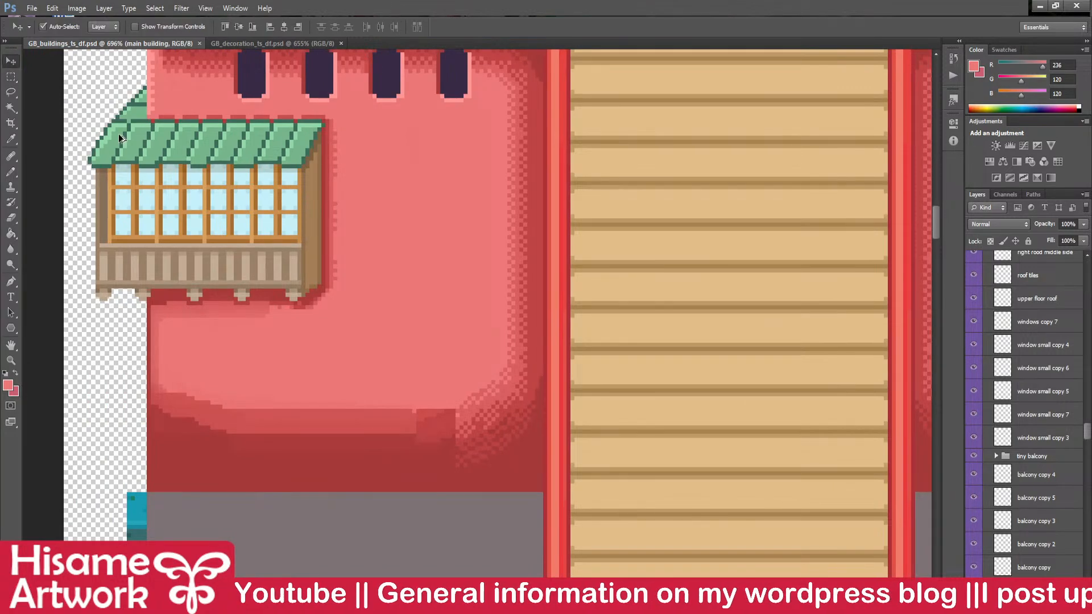
scroll(387, 369, "down", 2)
left_click_drag(279, 419, 288, 432)
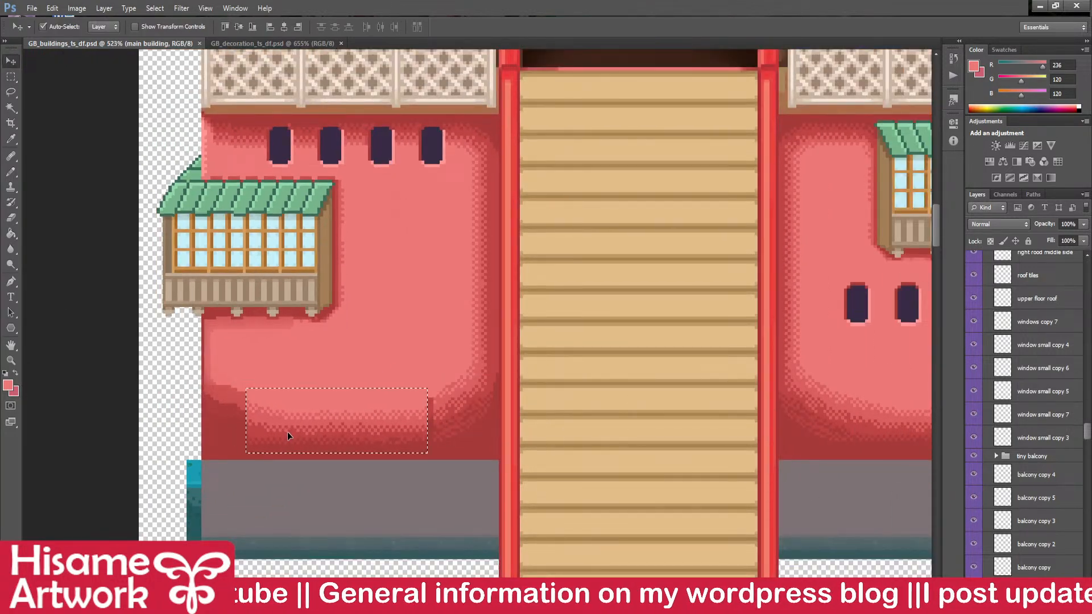
- Nudge the copied base shadow upward to line up with the corner dithering, deselect and save the file
scroll(239, 420, "up", 2)
scroll(361, 409, "up", 1)
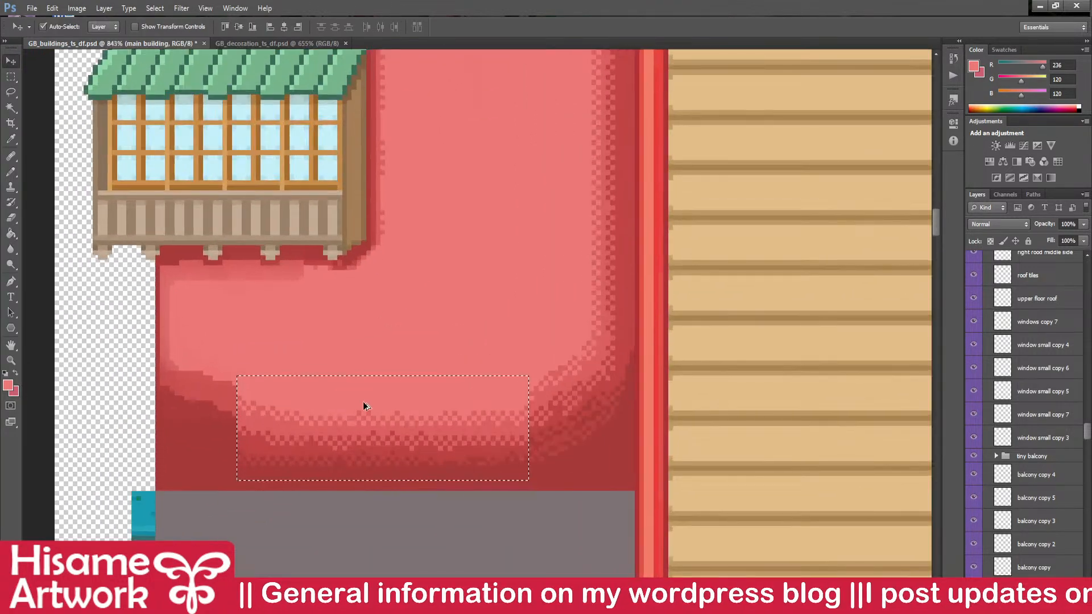
scroll(454, 438, "up", 1)
left_click_drag(456, 433, 568, 476)
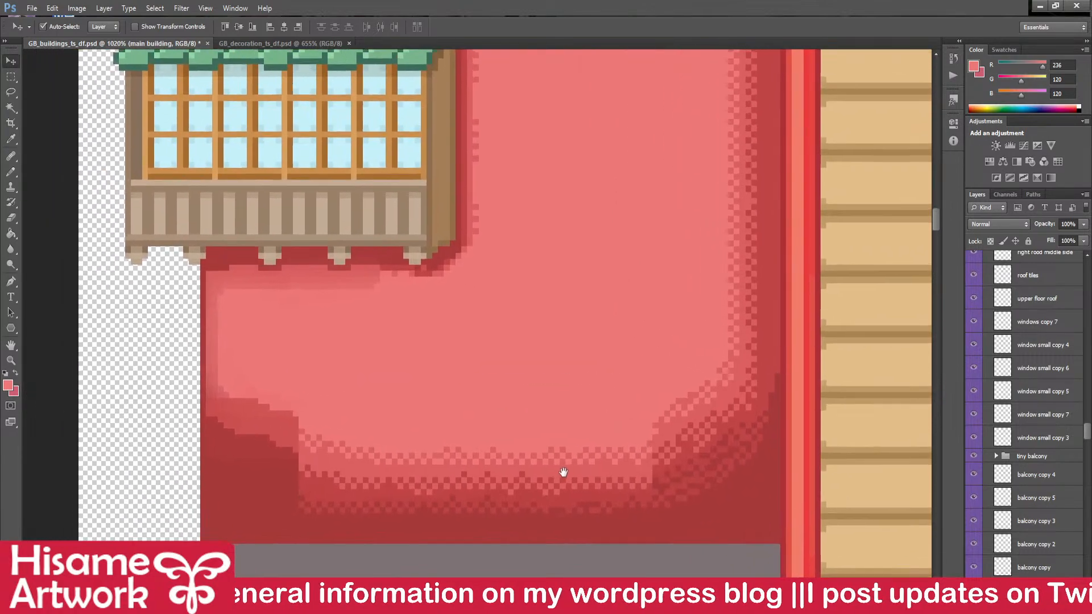
key("ctrl+d")
key("ctrl+s")
key("ctrl+shift+d")
key("Up")
key("Up")
key("ctrl+d")
key("ctrl+s")
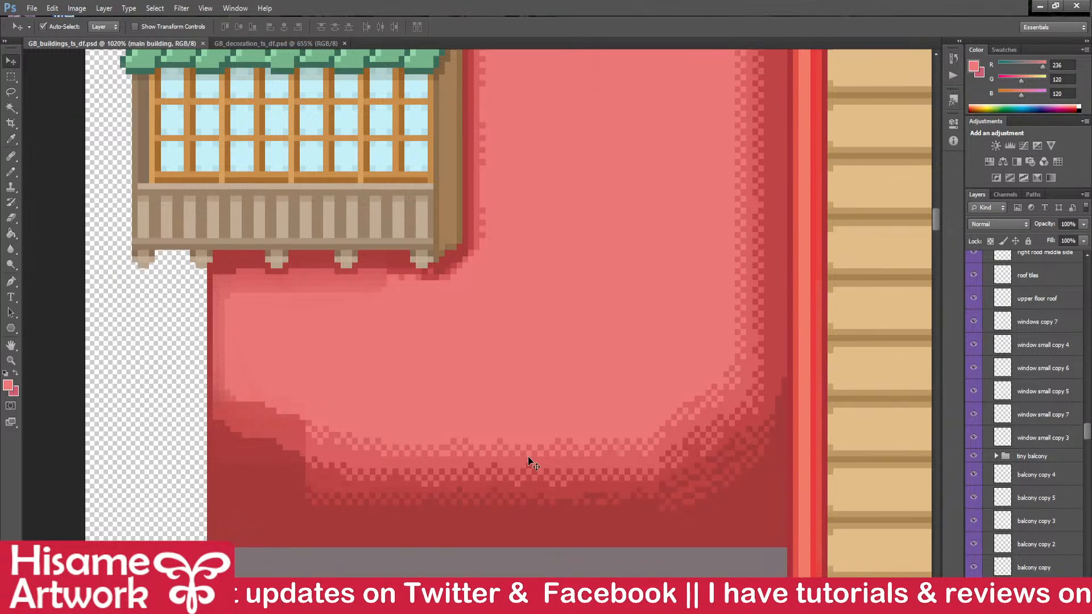
left_click_drag(363, 458, 402, 466)
left_click(11, 76)
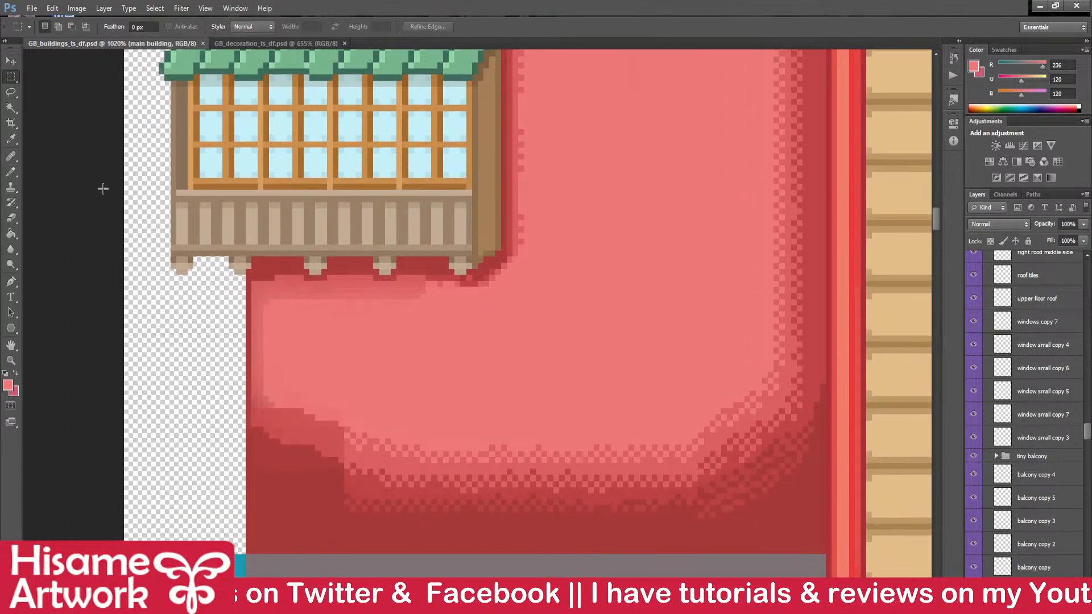
scroll(375, 492, "up", 3)
mouse_move(393, 476)
left_mouse_down()
mouse_move(462, 476)
mouse_move(448, 500)
left_mouse_up()
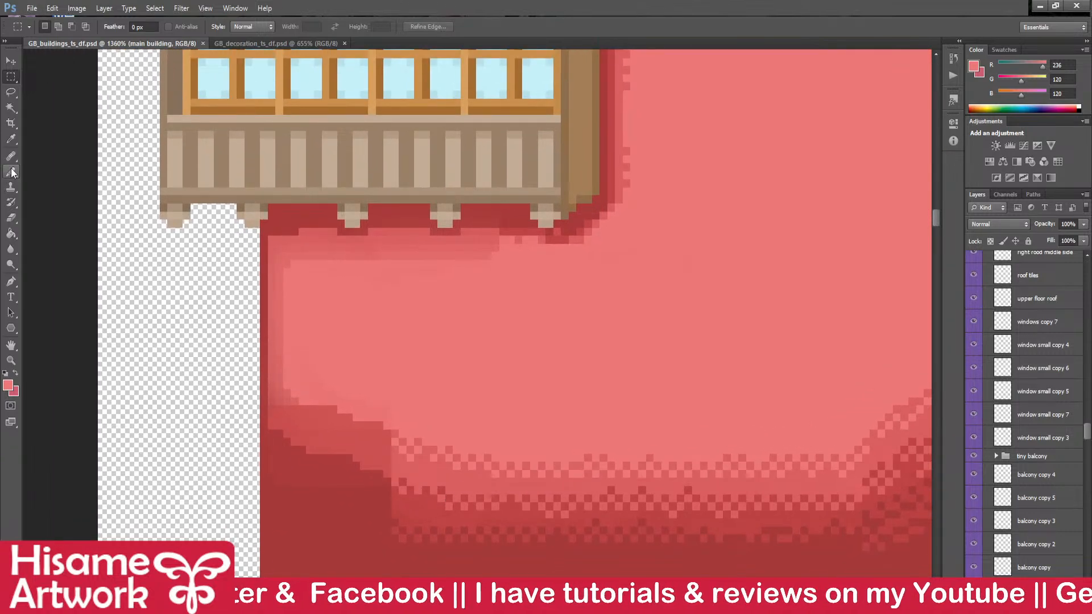
key("b")
left_click_drag(463, 293, 297, 356)
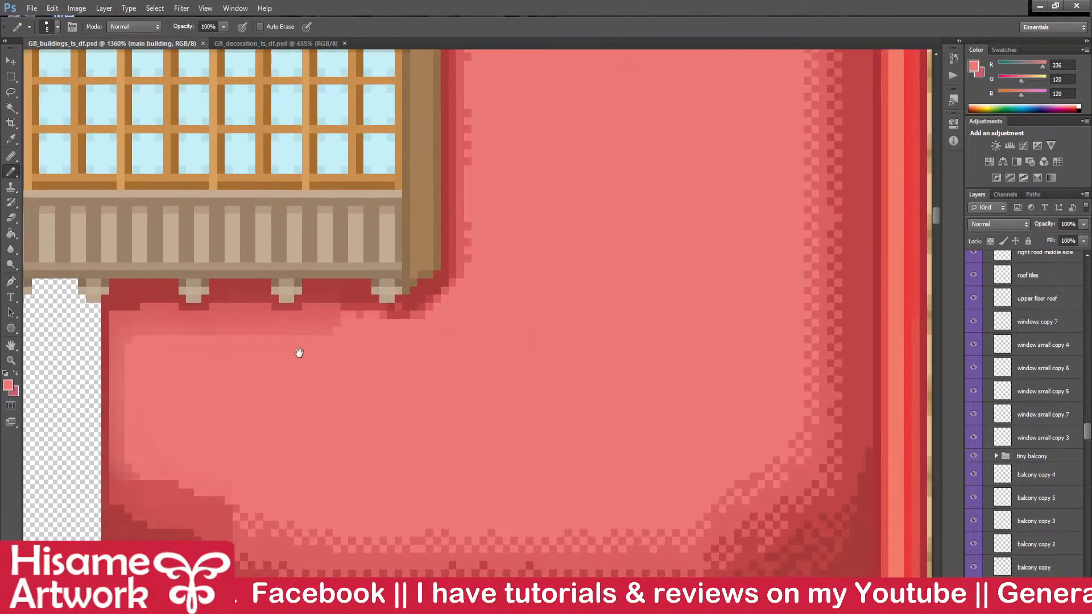
scroll(261, 353, "down", 5)
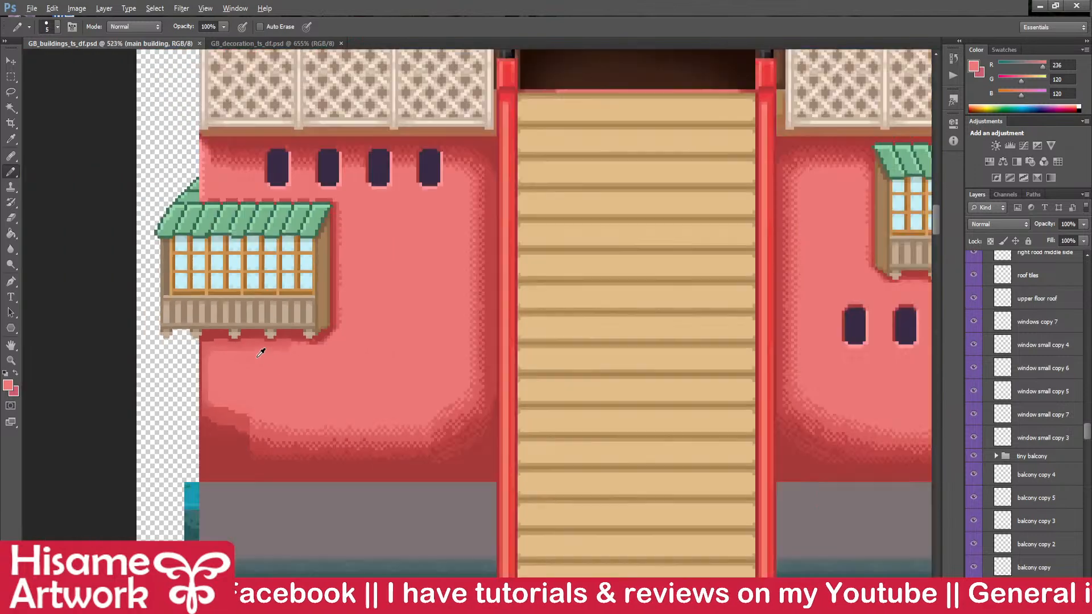
- Copy the shadow strip under the right wall's balcony onto the open left wall below its balcony
left_click(10, 77)
left_click_drag(654, 376, 371, 341)
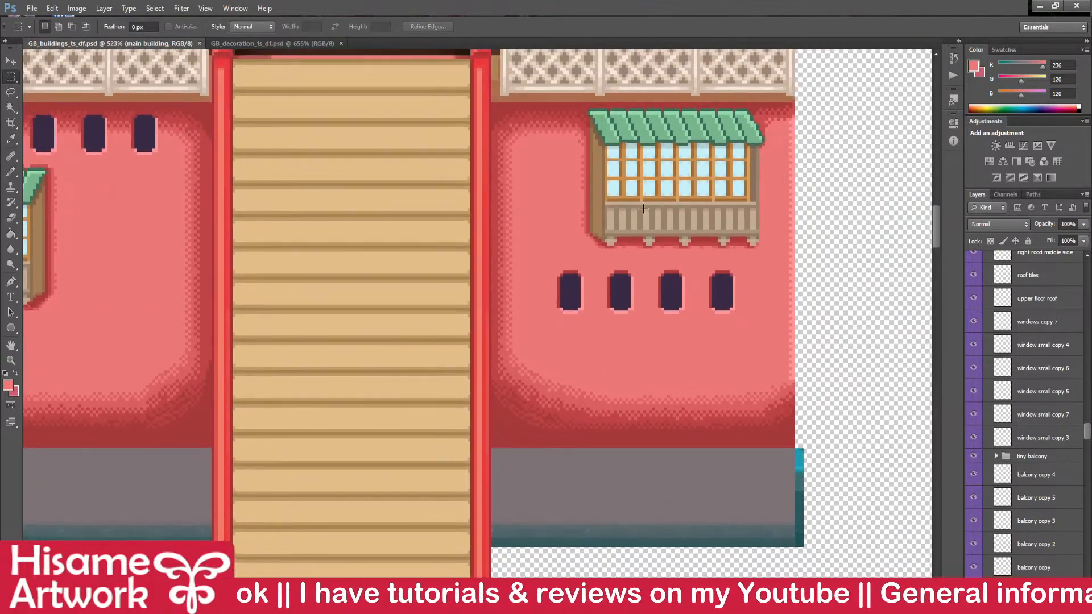
left_click_drag(607, 229, 767, 261)
left_click_drag(543, 294, 767, 327)
left_click(11, 61)
left_click_drag(852, 270, 213, 364)
scroll(189, 385, "up", 8)
left_click_drag(327, 364, 453, 363)
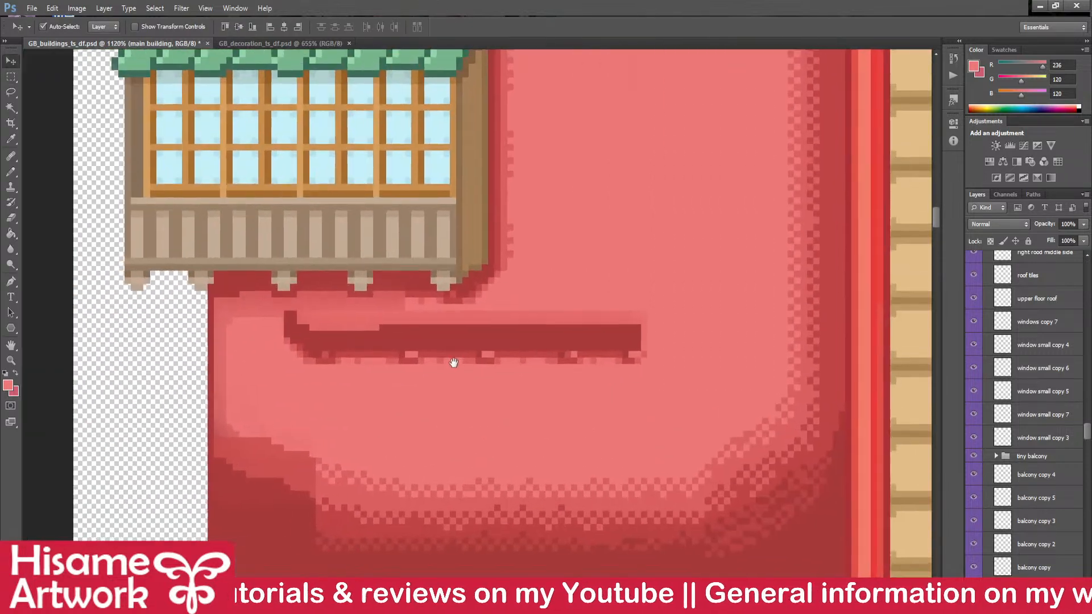
- Flip the copied balcony shadow strip horizontally on the open left wall, deselect it and save the file
key("ctrl+t")
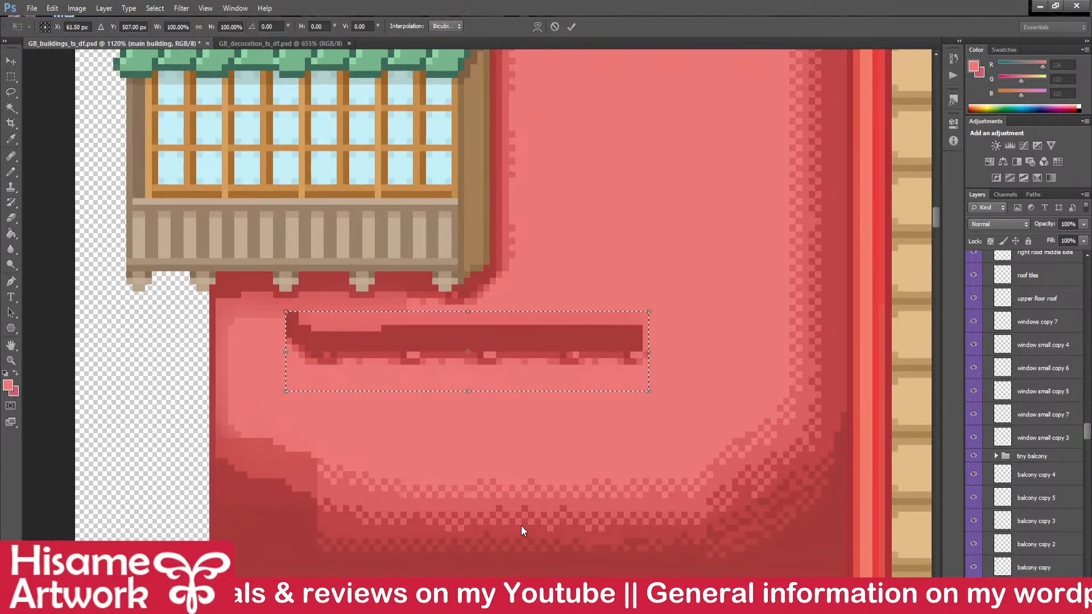
left_click_drag(438, 340, 484, 372)
key("Return")
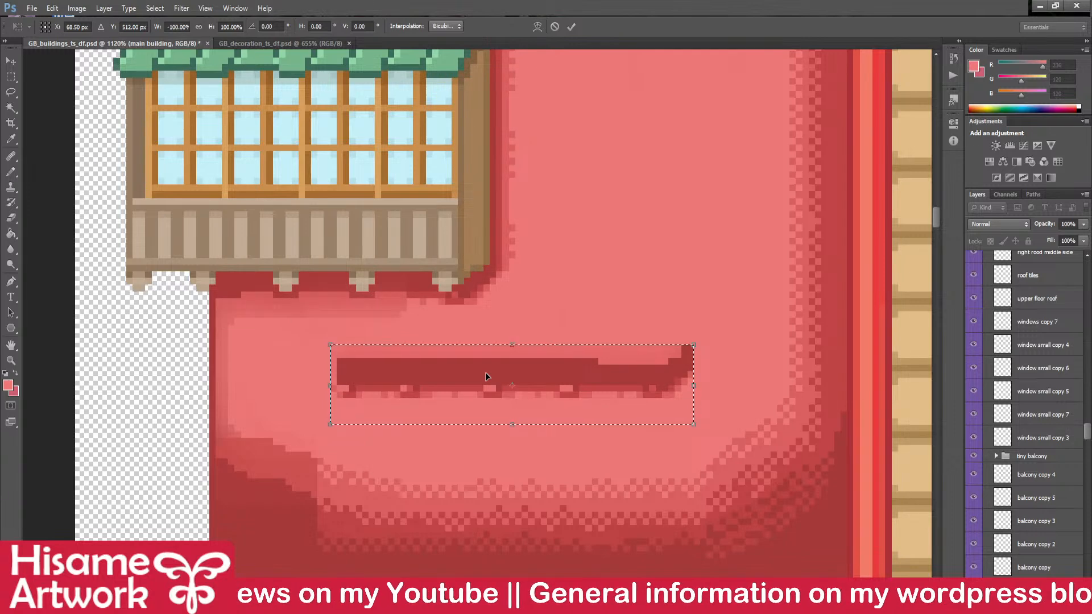
key("ctrl+d")
key("ctrl+s")
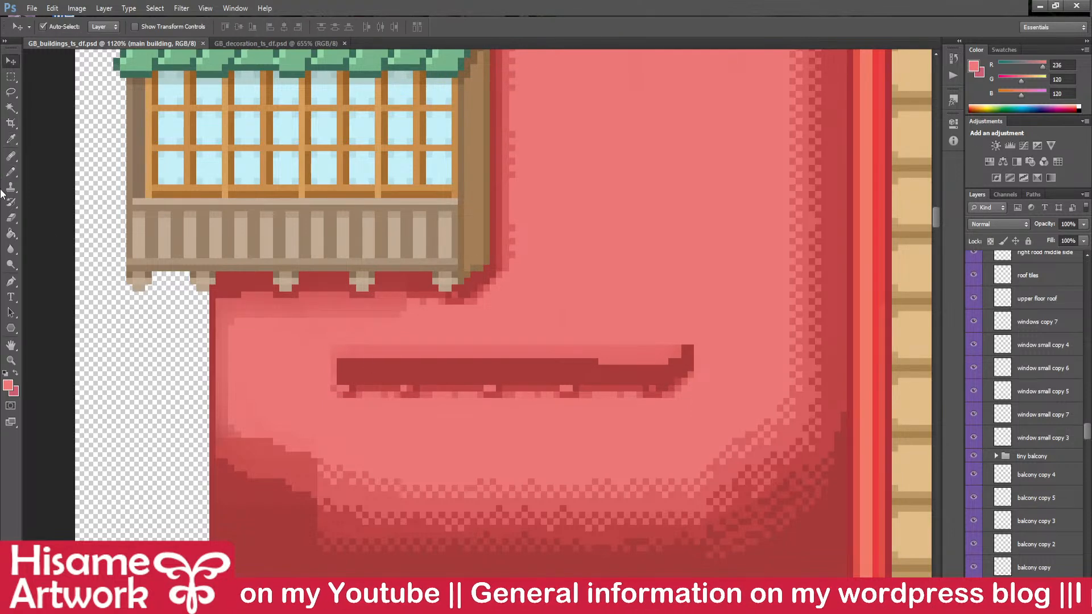
- Fill the pink gaps along the shadow strip's lower edge with a 2 px pencil in the dark shadow red (167, 58, 58)
left_click(8, 172)
scroll(346, 379, "up", 5)
left_click(367, 389, "alt")
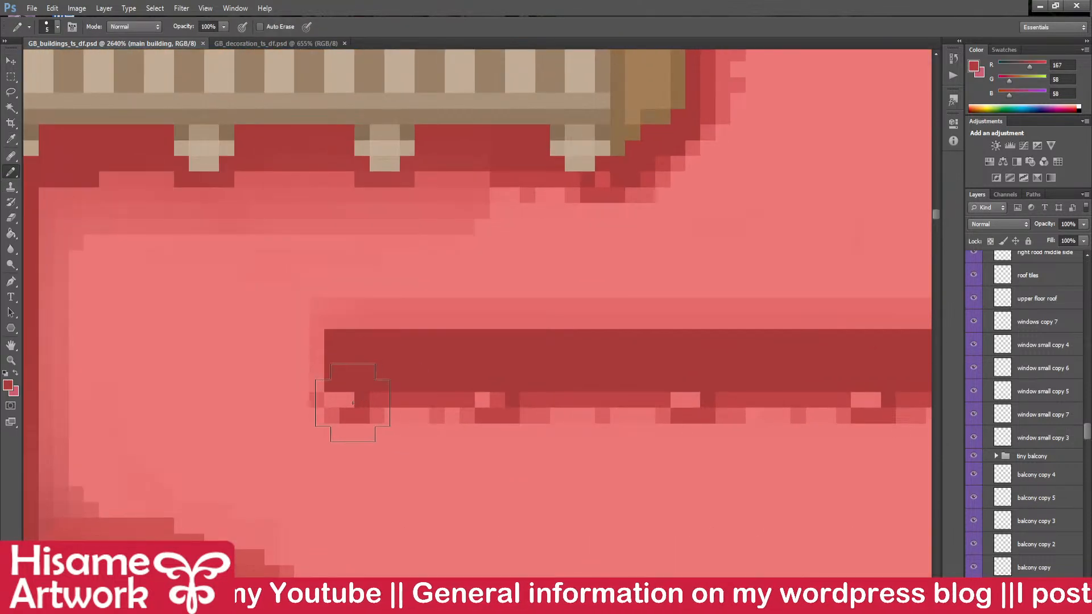
key("[")
key("[")
key("[")
left_click(340, 397)
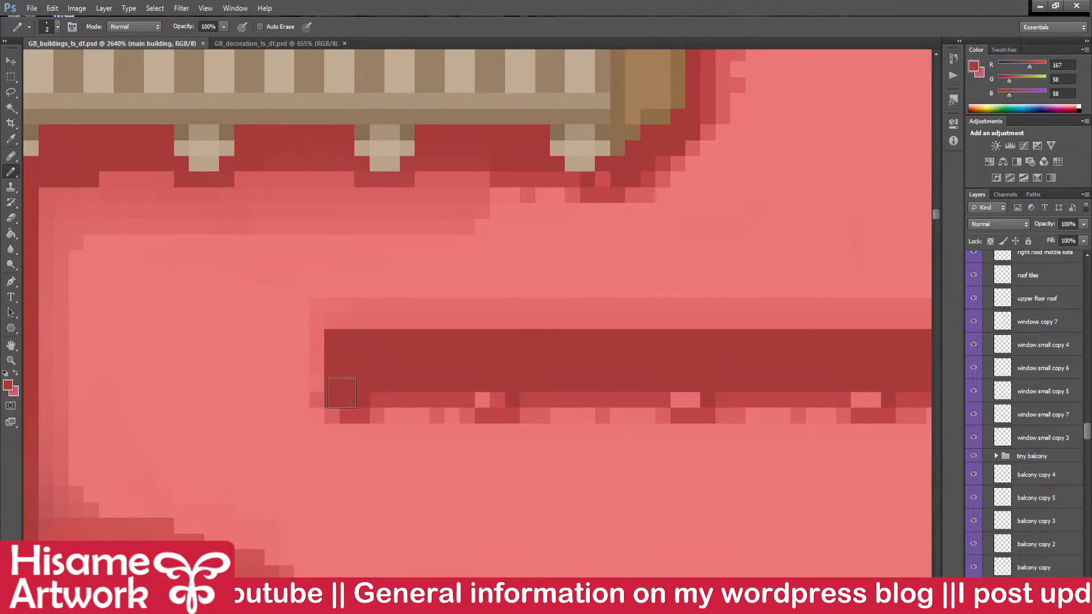
left_click(502, 400)
left_click_drag(538, 375, 301, 356)
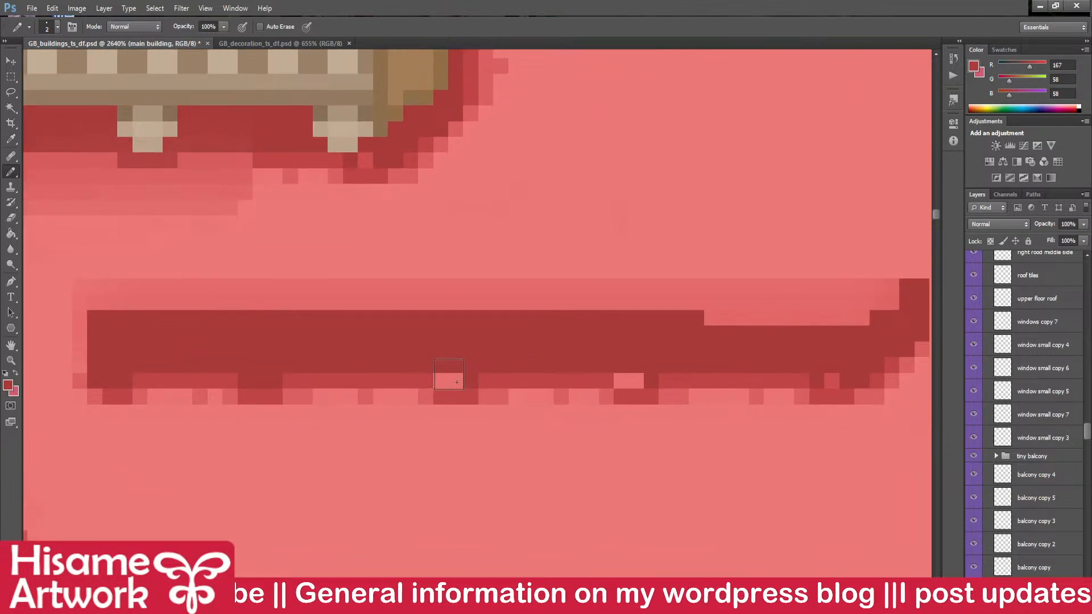
left_click(628, 381)
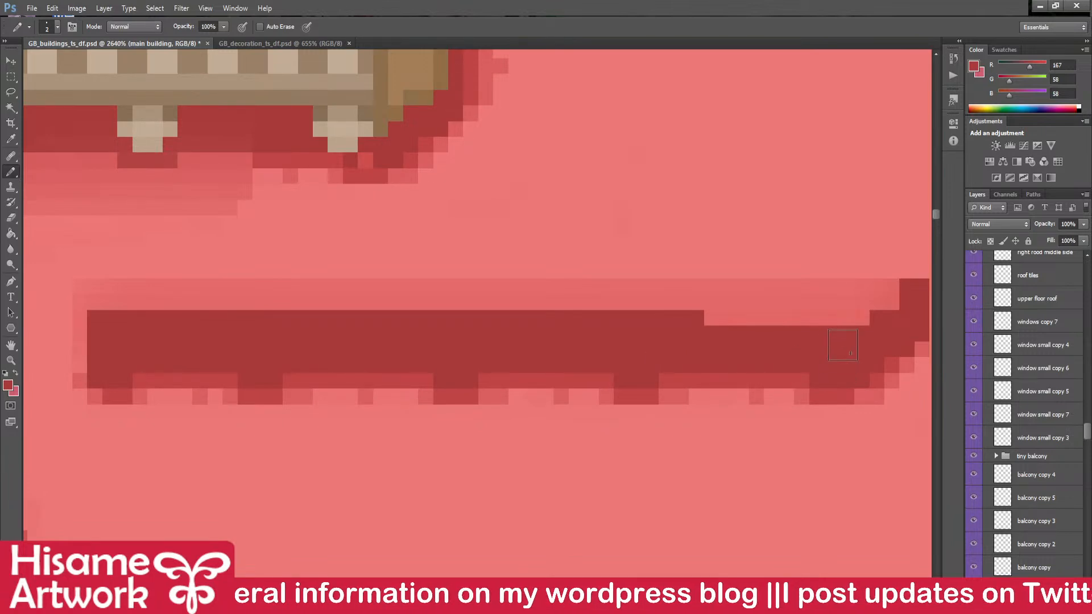
- Try to move a loosely selected right part of the shadow strip under the left balcony, undo it and deselect
scroll(851, 357, "down", 2)
scroll(850, 356, "down", 1)
left_click(12, 77)
left_click_drag(595, 295, 559, 324)
left_click_drag(866, 432, 867, 434)
left_click(12, 61)
left_click_drag(694, 382, 453, 268)
key("ctrl+z")
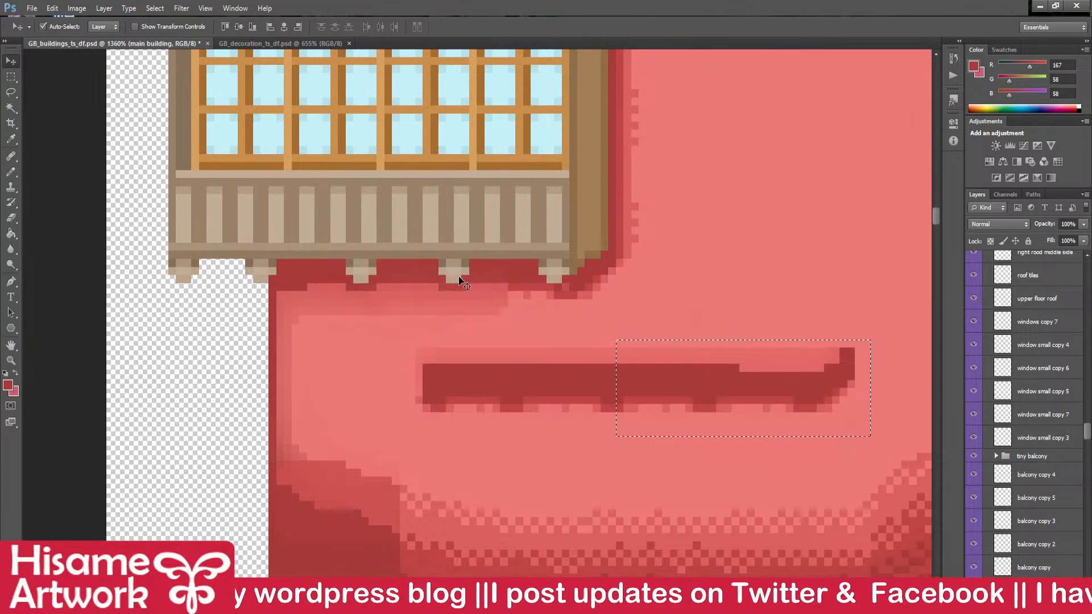
key("ctrl+d")
- Select the right part of the shadow strip tightly, move it beneath the left balcony's supports and deselect
left_click(10, 76)
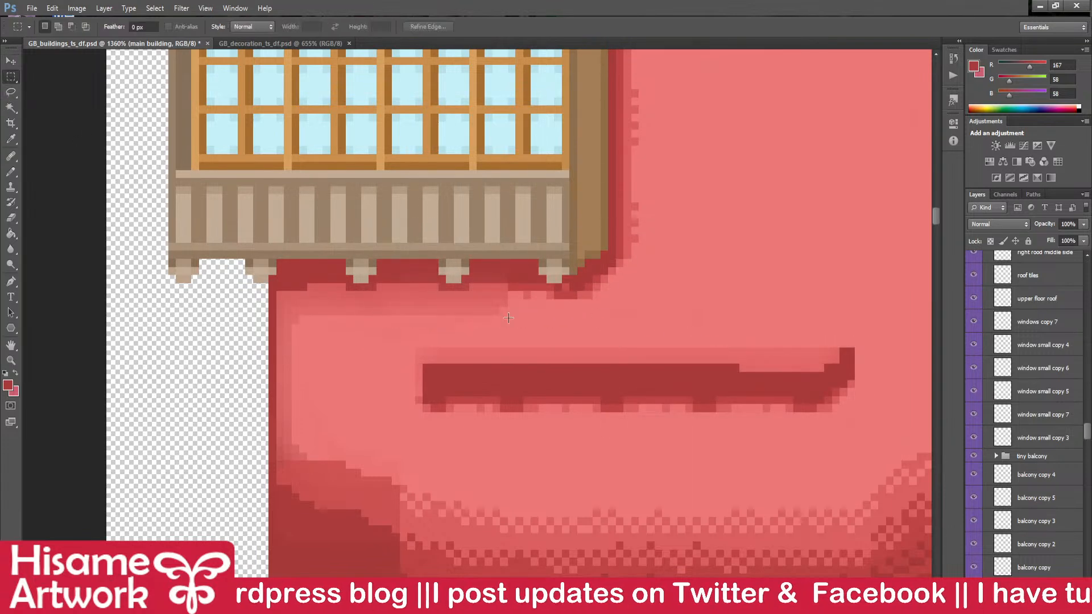
left_click_drag(850, 407, 854, 412)
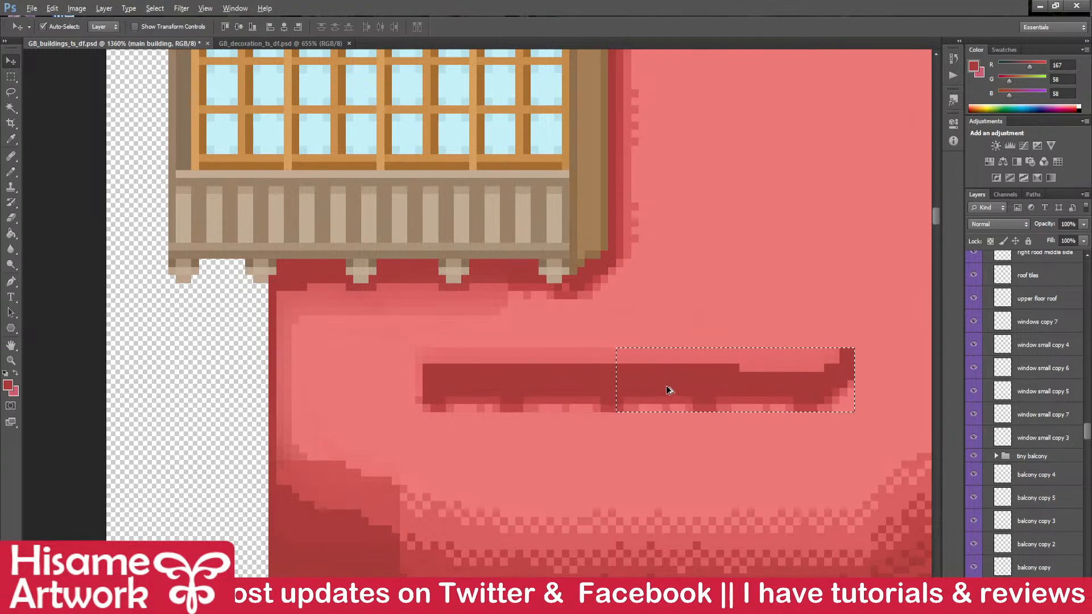
left_click_drag(668, 389, 433, 274)
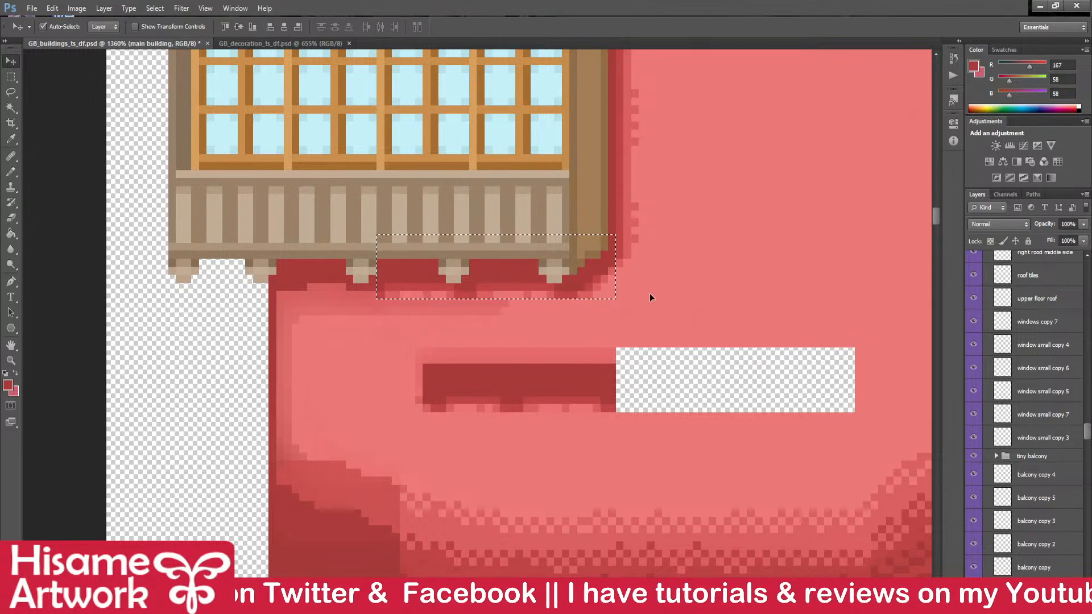
left_click_drag(578, 275, 560, 269)
key("Right")
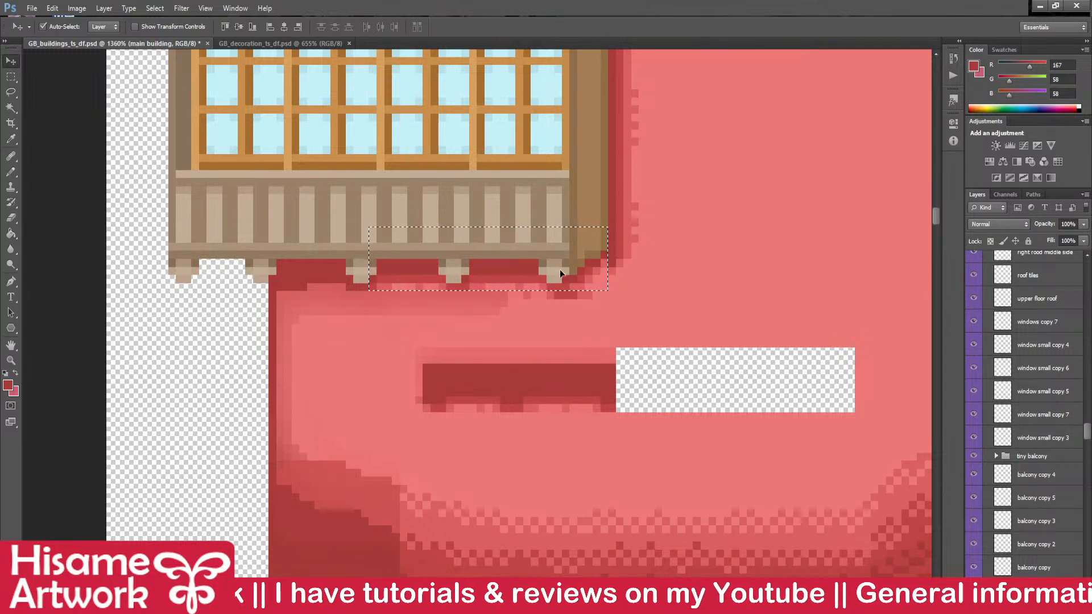
key("ctrl+d")
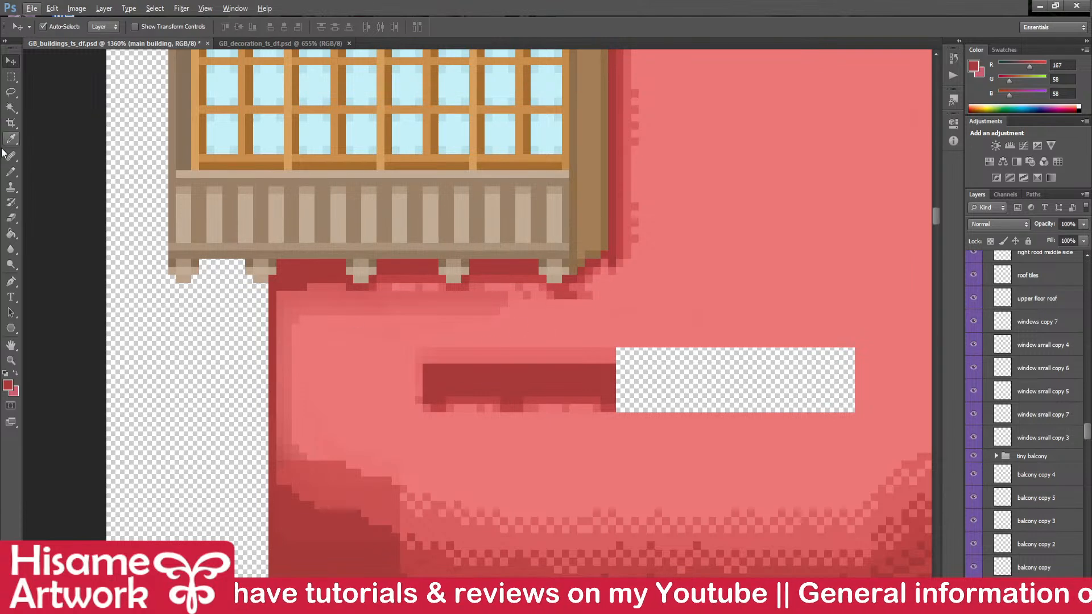
- Paint over the leftover strip, the transparent hole and the uneven shading below the left balcony with a 4 px pencil in the wall pink
left_click(10, 171)
left_click(375, 338, "alt")
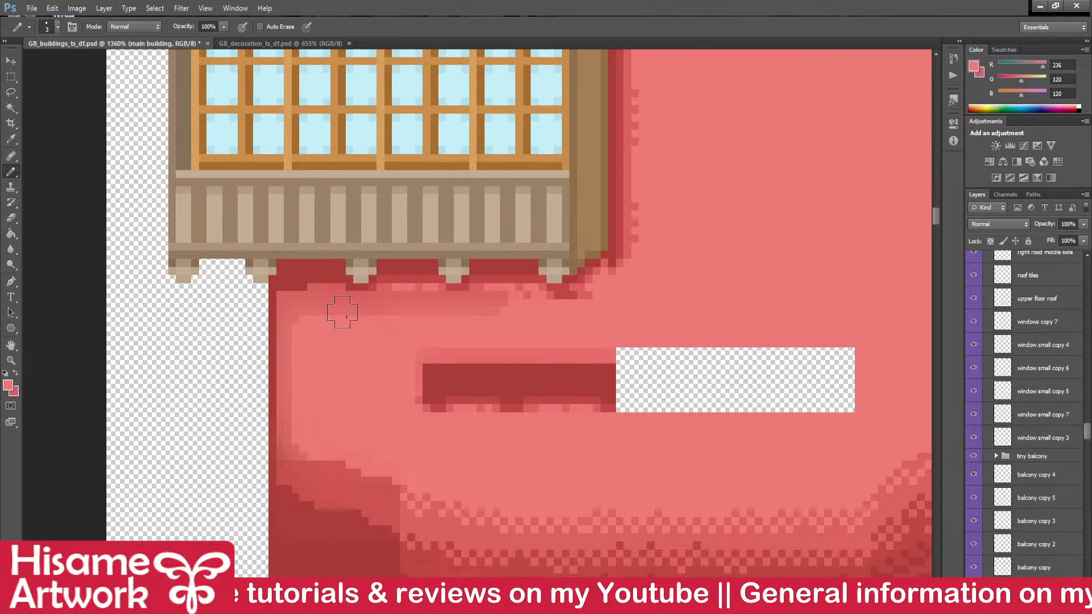
left_click_drag(321, 299, 368, 299)
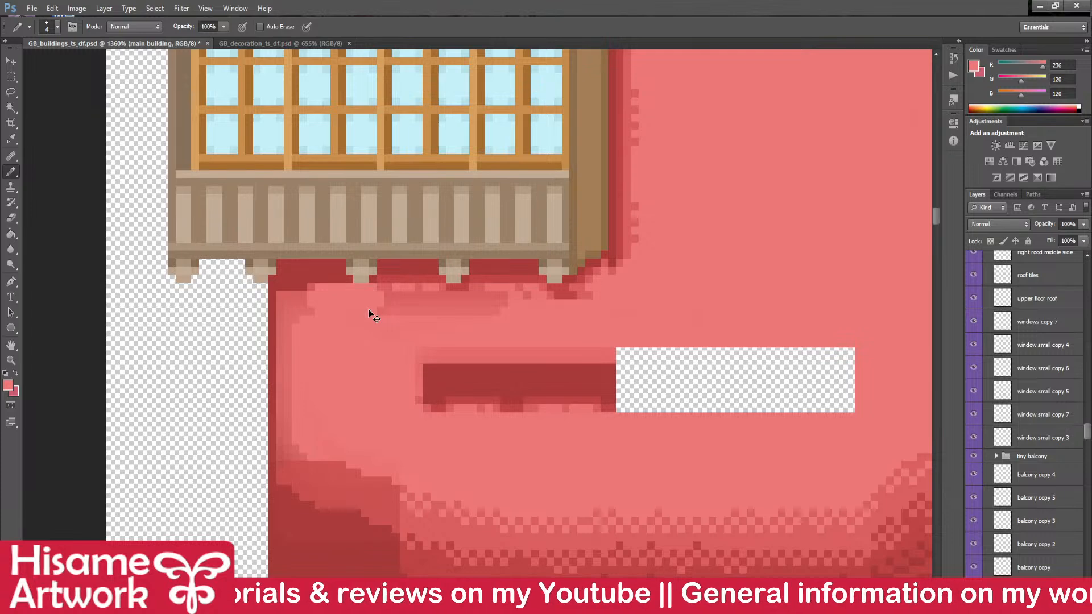
key("ctrl+z")
mouse_move(316, 302)
left_mouse_down()
mouse_move(367, 323)
mouse_move(409, 310)
mouse_move(385, 307)
mouse_move(438, 304)
mouse_move(460, 327)
mouse_move(462, 314)
mouse_move(506, 300)
mouse_move(657, 315)
mouse_move(632, 350)
mouse_move(481, 372)
mouse_move(426, 392)
mouse_move(643, 396)
mouse_move(528, 378)
mouse_move(452, 394)
mouse_move(429, 356)
mouse_move(865, 359)
mouse_move(830, 420)
mouse_move(635, 402)
mouse_move(823, 372)
mouse_move(759, 396)
mouse_move(682, 378)
left_mouse_up()
scroll(589, 349, "down", 2)
scroll(748, 395, "up", 3)
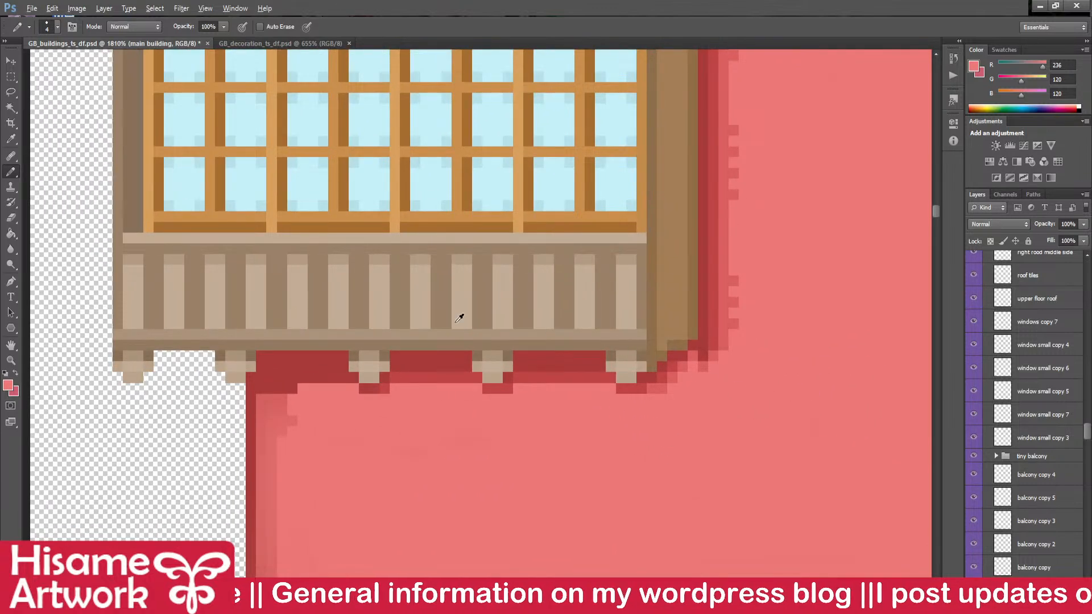
- Copy the right balcony's corner and underside shadow onto the clean left wall below the left balcony
scroll(494, 320, "down", 4)
key("m")
left_click_drag(716, 304, 154, 298)
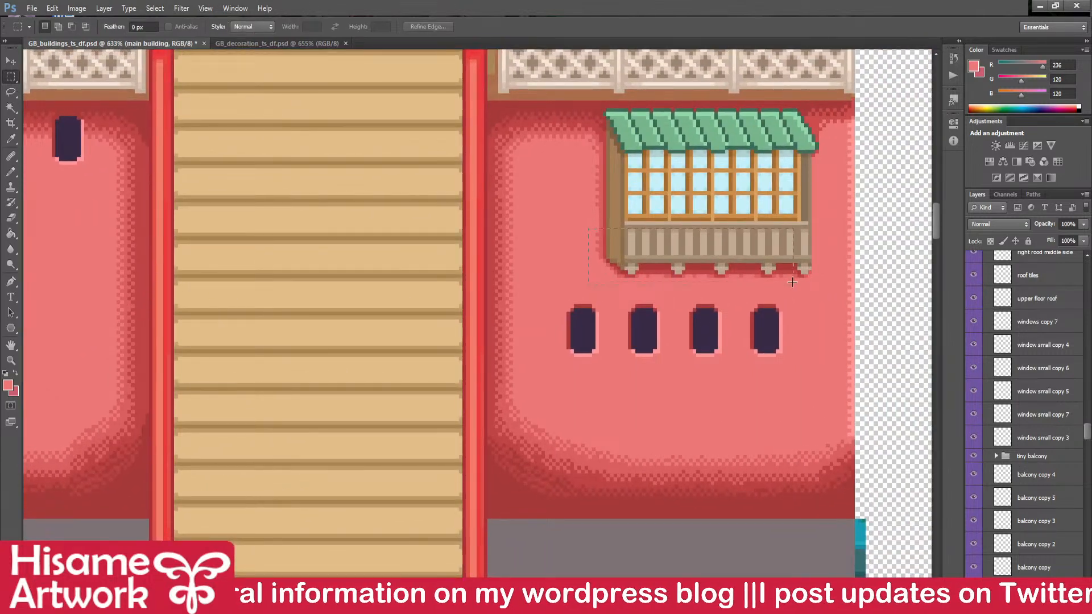
key("v")
left_click_drag(758, 275, 127, 353)
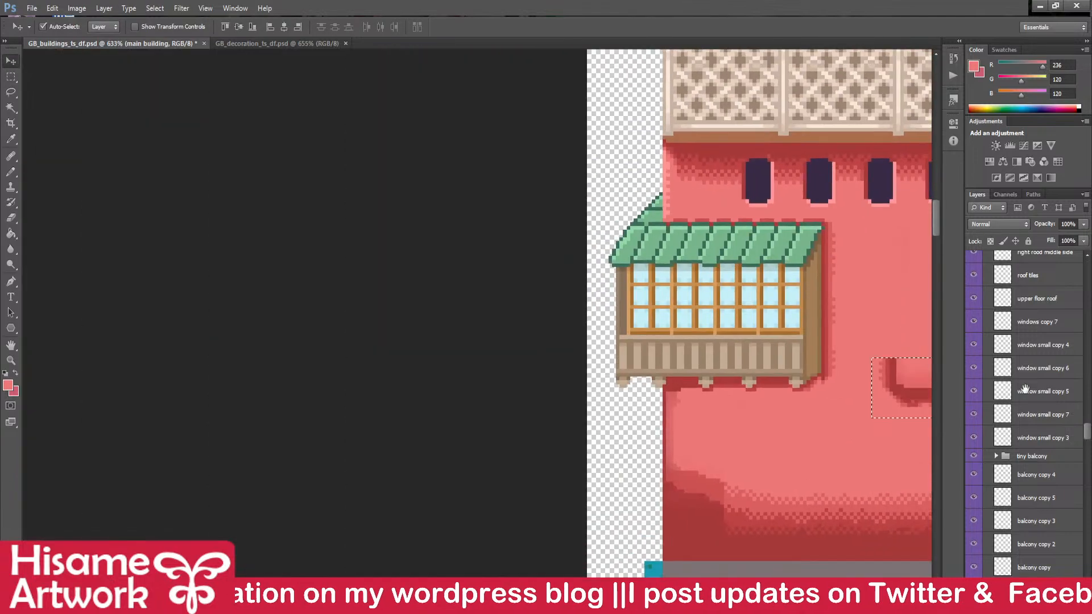
left_click_drag(1025, 389, 784, 343)
scroll(630, 340, "up", 3)
left_click_drag(709, 353, 523, 415)
- Flip the copied balcony shadow horizontally and place it beneath the left balcony
key("ctrl+t")
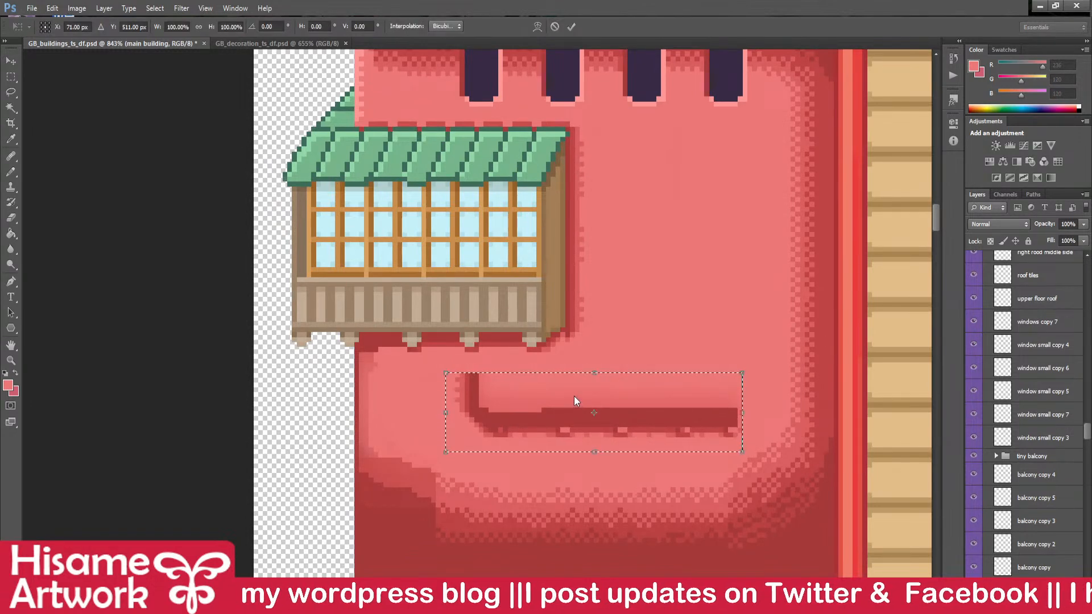
scroll(463, 405, "up", 1)
left_click_drag(753, 425, 575, 331)
scroll(574, 331, "up", 1)
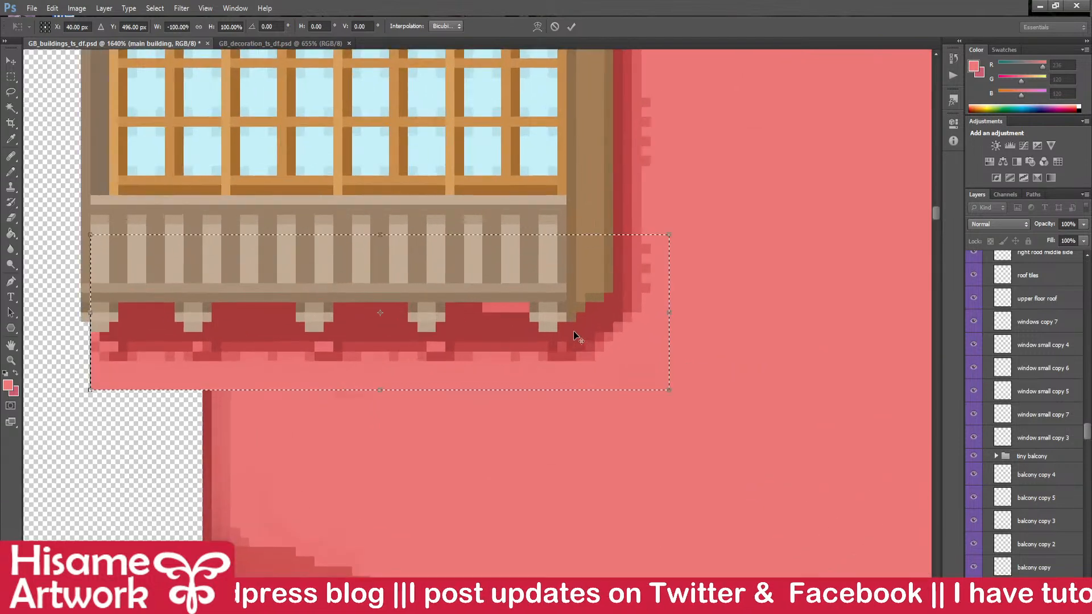
- Nudge the flipped shadow to X 39 px, Y 494 px against the left balcony's supports, apply the transform, deselect and save
key("Up")
key("Up")
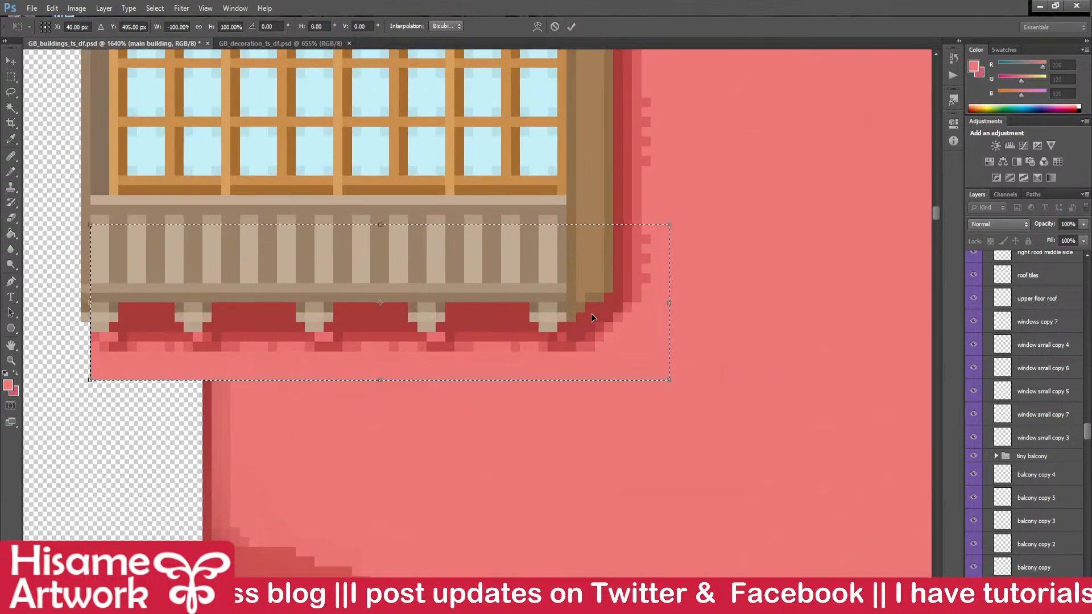
key("Down")
key("Left")
key("Left")
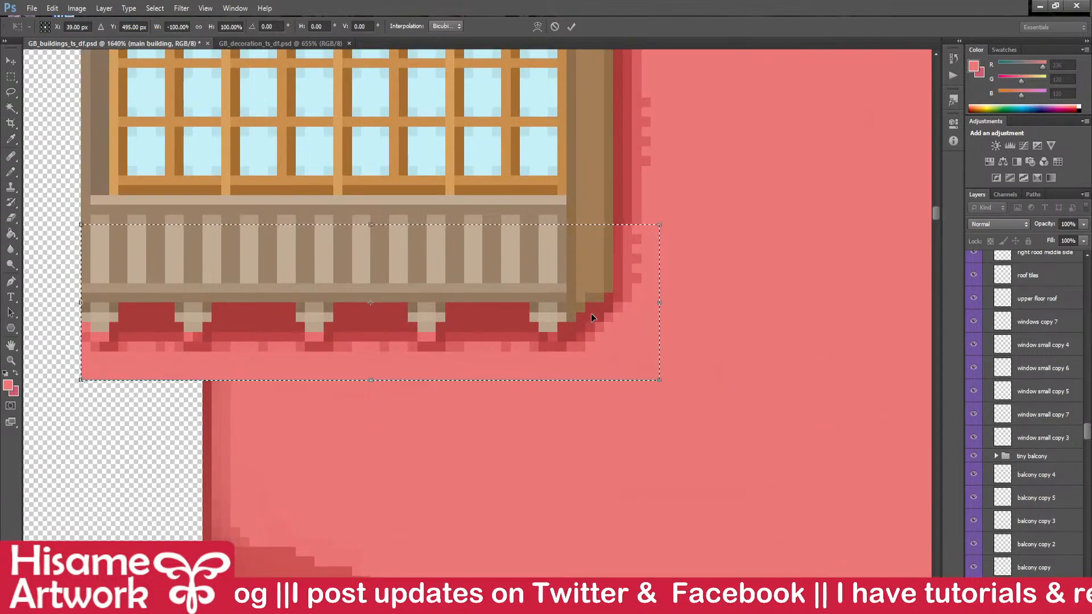
key("Up")
key("Right")
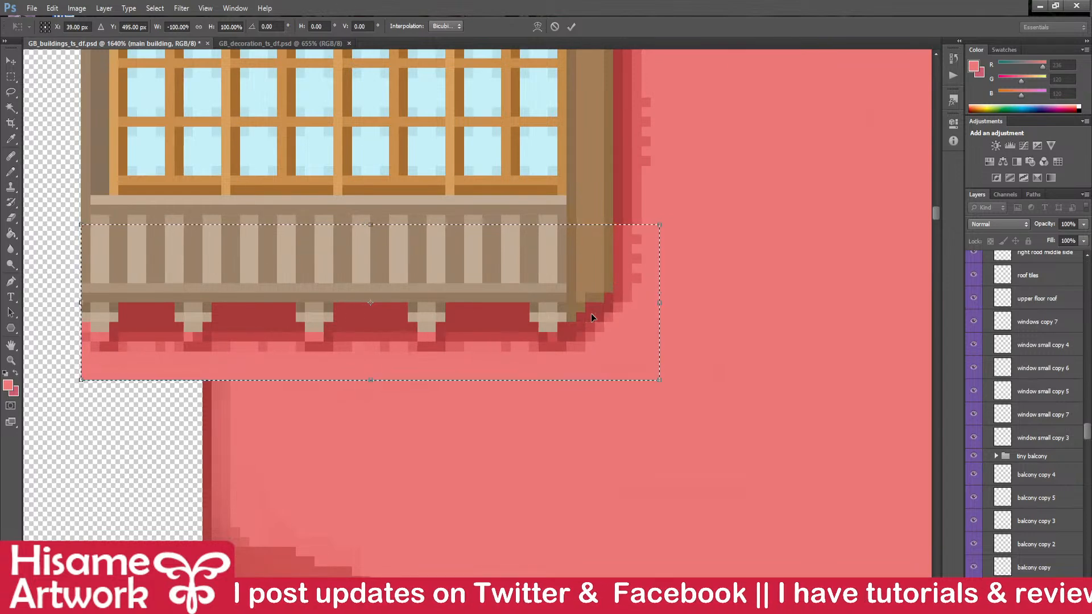
key("Up")
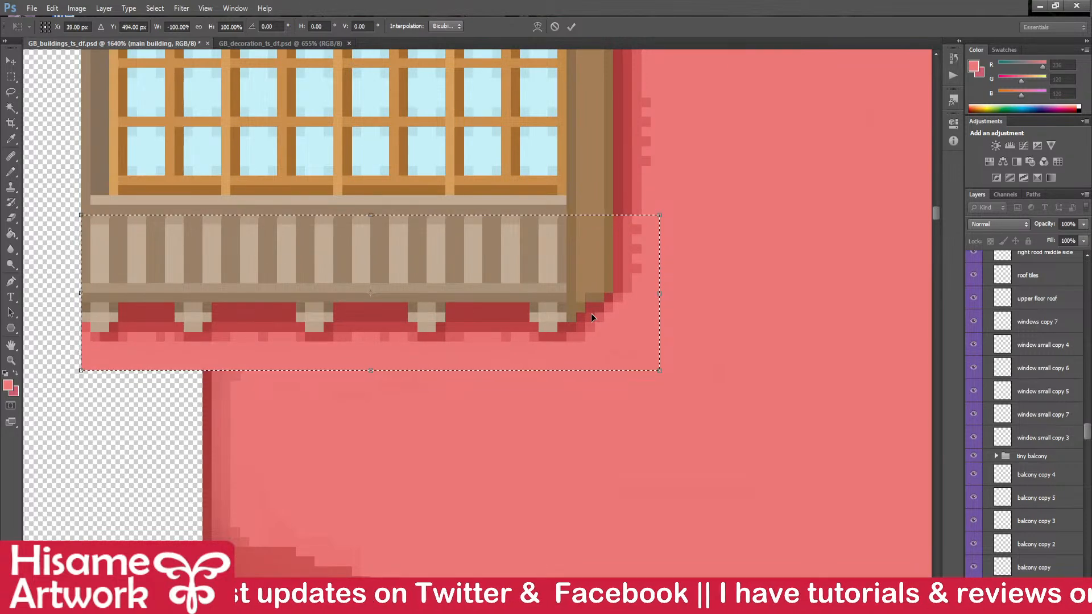
key("Return")
left_click_drag(488, 365, 648, 436)
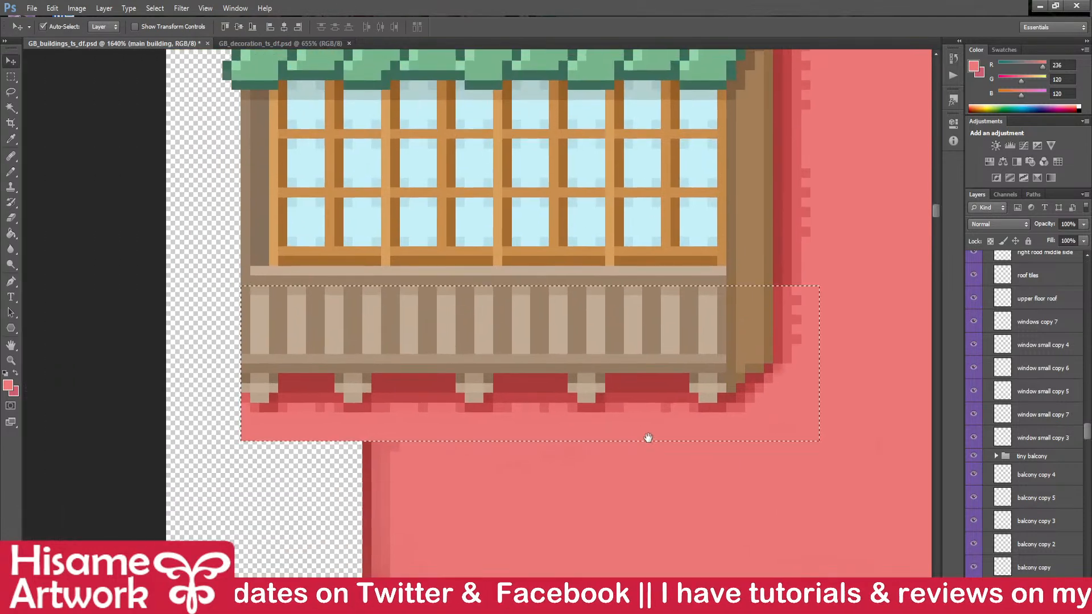
key("ctrl+d")
key("ctrl+s")
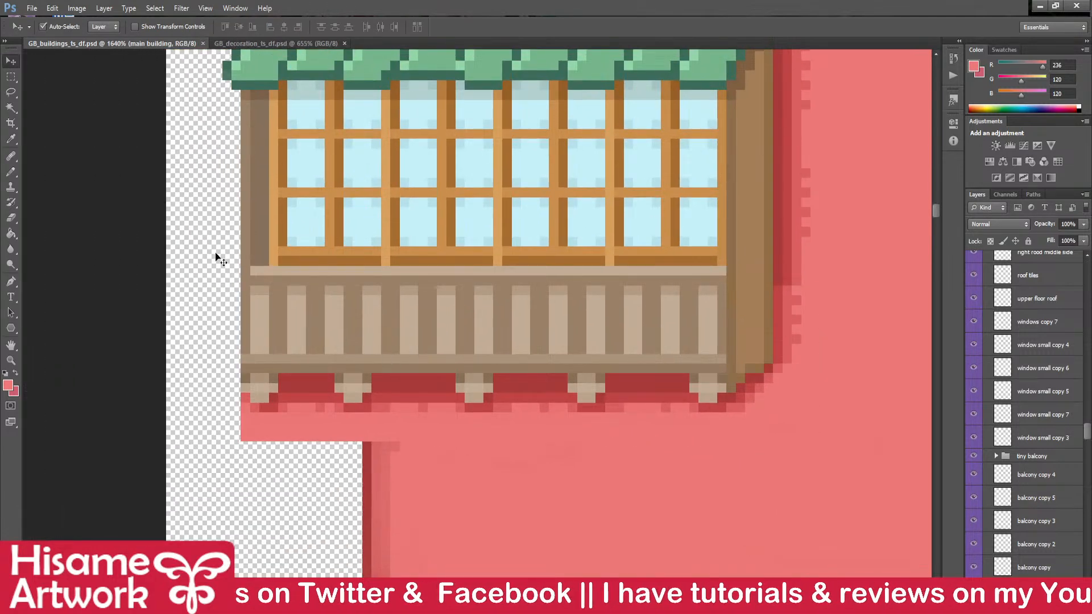
- Delete the pink overhang beyond the wall's outer edge below the left balcony, deselect and save
key("m")
left_click_drag(328, 436, 359, 455)
key("Delete")
key("ctrl+d")
key("ctrl+s")
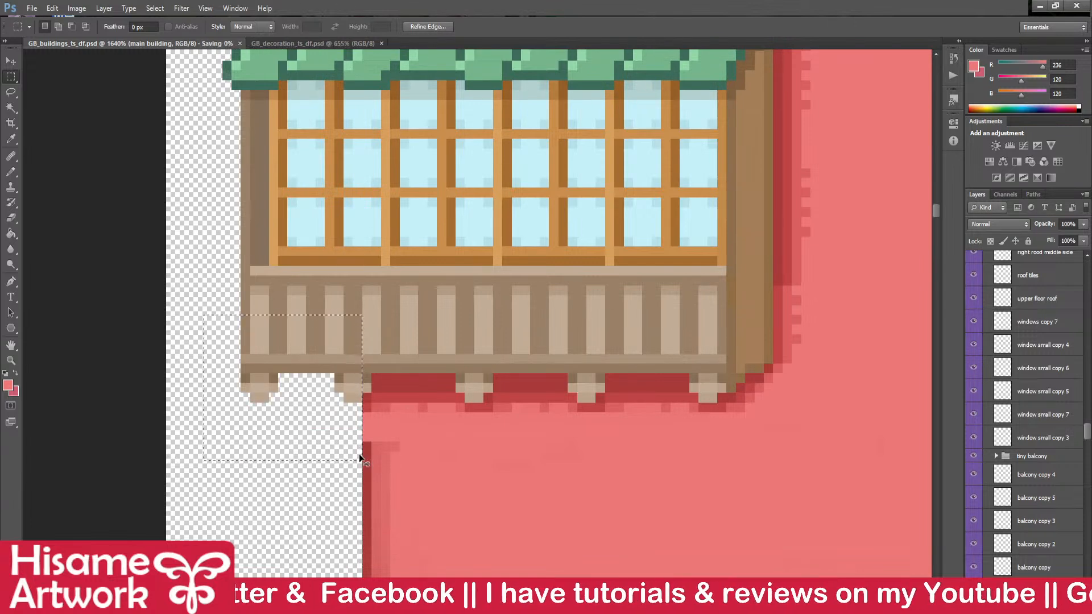
left_click(11, 172)
left_click_drag(634, 371, 546, 432)
left_click(278, 509, "alt")
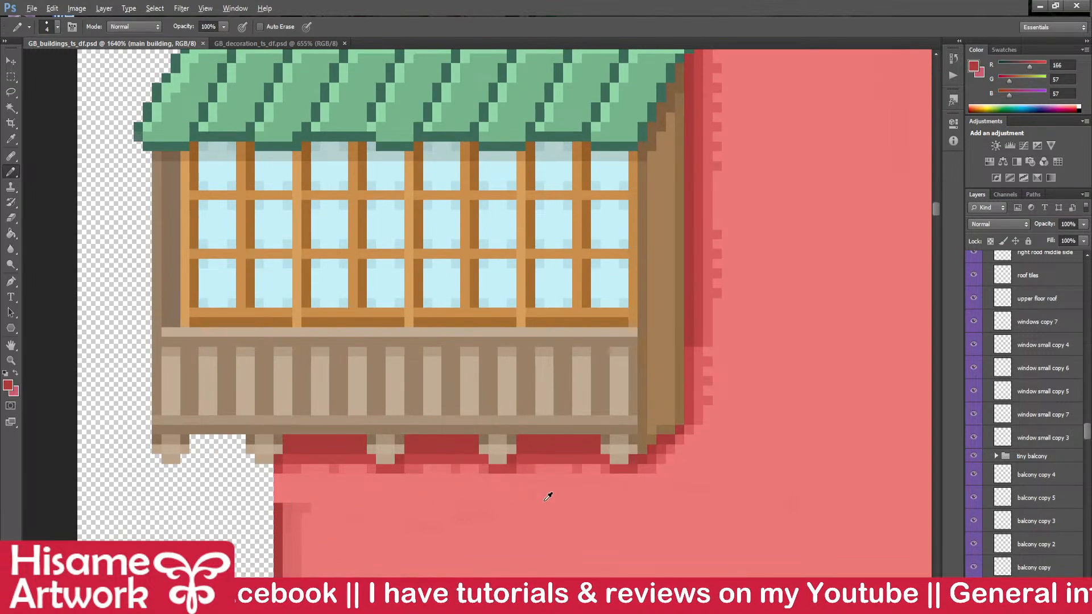
scroll(554, 495, "down", 3)
left_click_drag(467, 318, 560, 204)
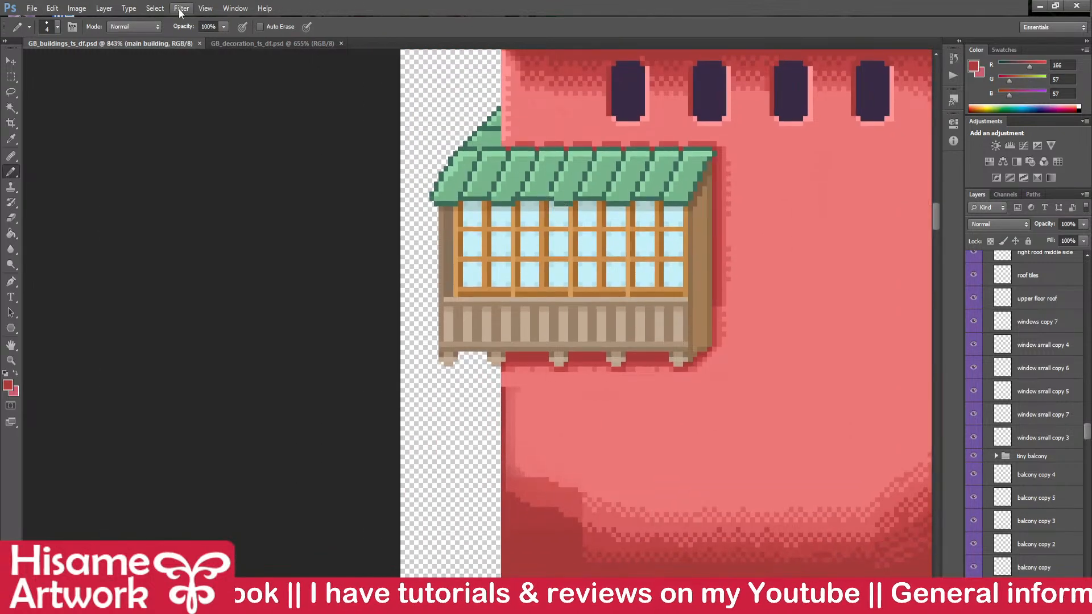
- Copy the light dithered edge highlight above the balcony roof down along the wall's outer edge below the balcony, deselect and save
left_click(11, 77)
left_click_drag(497, 91, 523, 140)
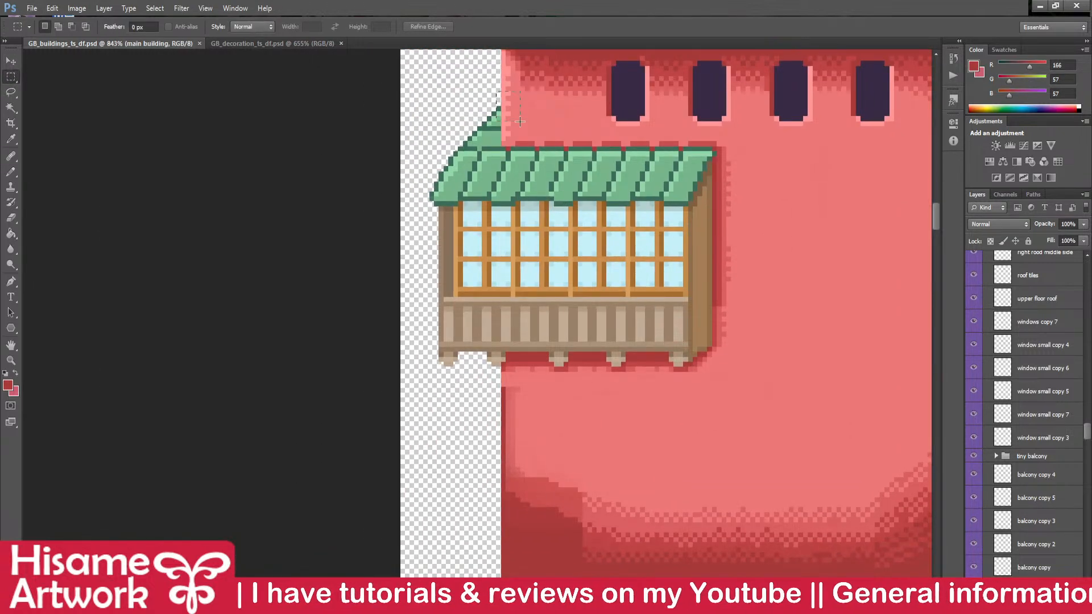
left_click(10, 59)
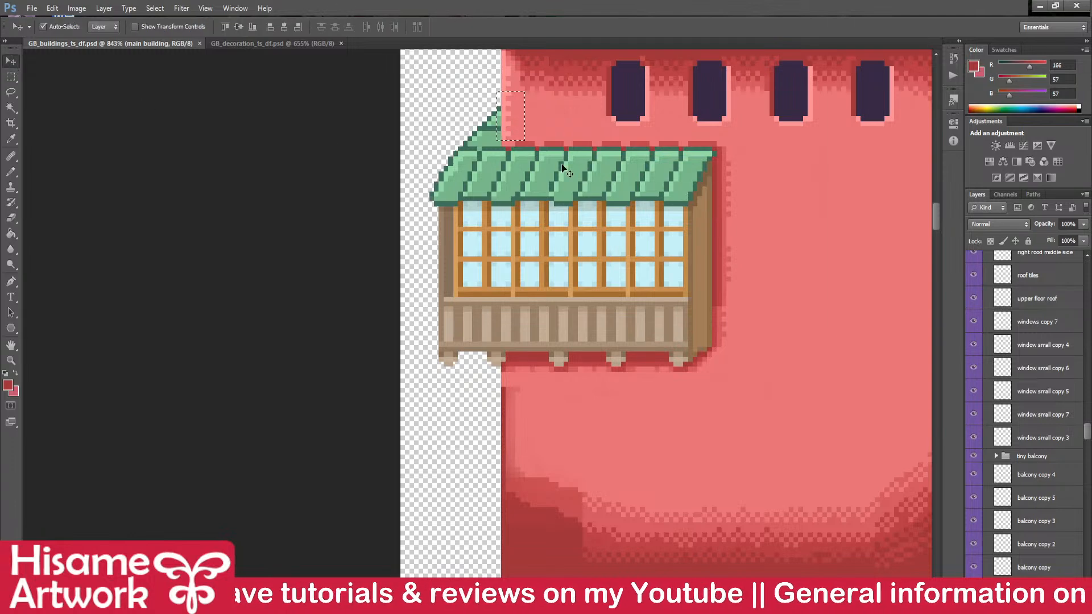
left_click_drag(510, 122, 510, 411)
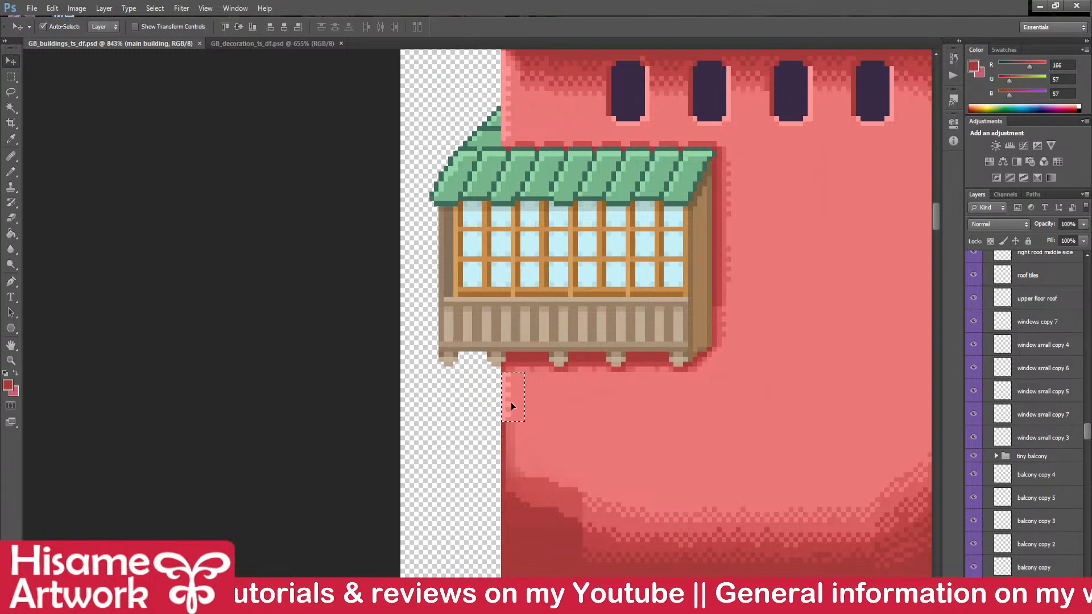
scroll(543, 483, "up", 3)
left_click_drag(504, 374, 500, 422)
left_click_drag(799, 364, 463, 459)
key("ctrl+d")
key("ctrl+s")
- Shift the upper part of the shadow beside the left balcony one pixel left to align with its lower part, and deselect
left_click_drag(475, 369, 607, 456)
scroll(420, 515, "up", 3)
left_click_drag(762, 478, 719, 489)
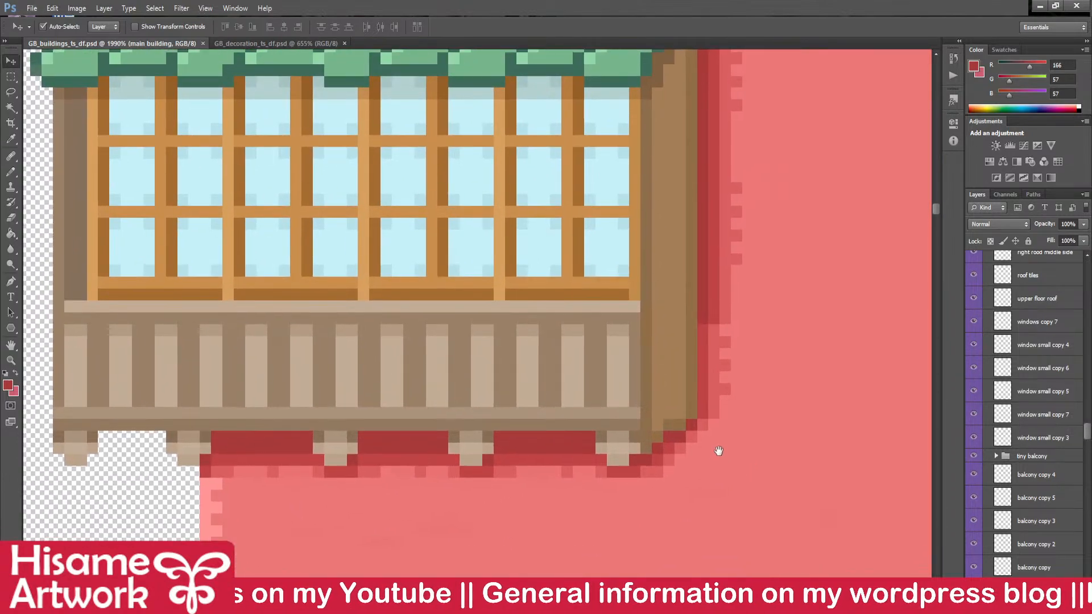
left_click(10, 172)
left_click_drag(705, 253, 656, 306)
scroll(654, 341, "down", 3)
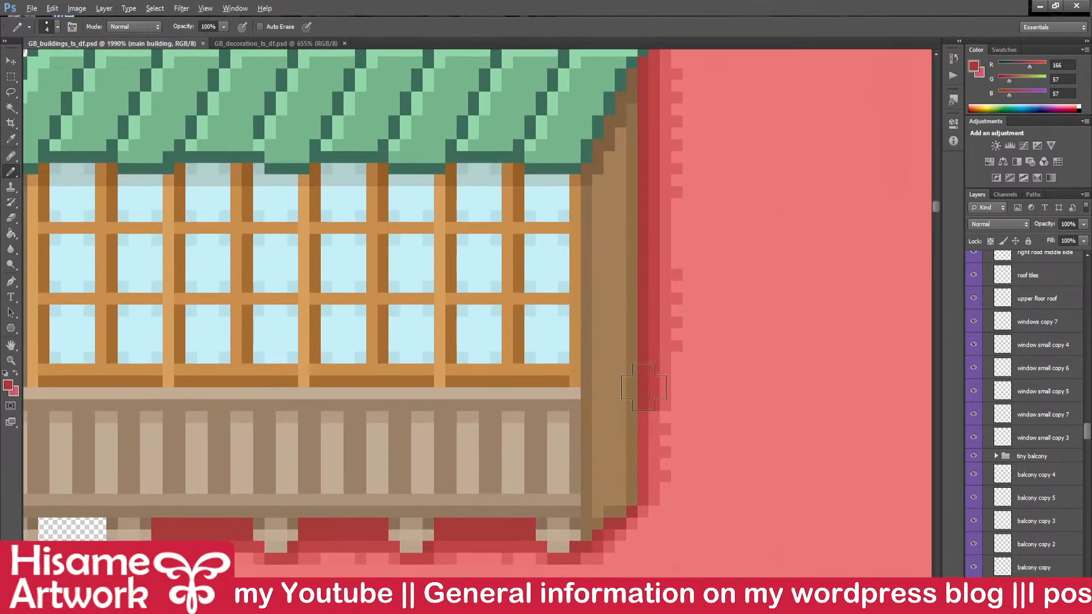
scroll(690, 370, "up", 2)
left_click(10, 75)
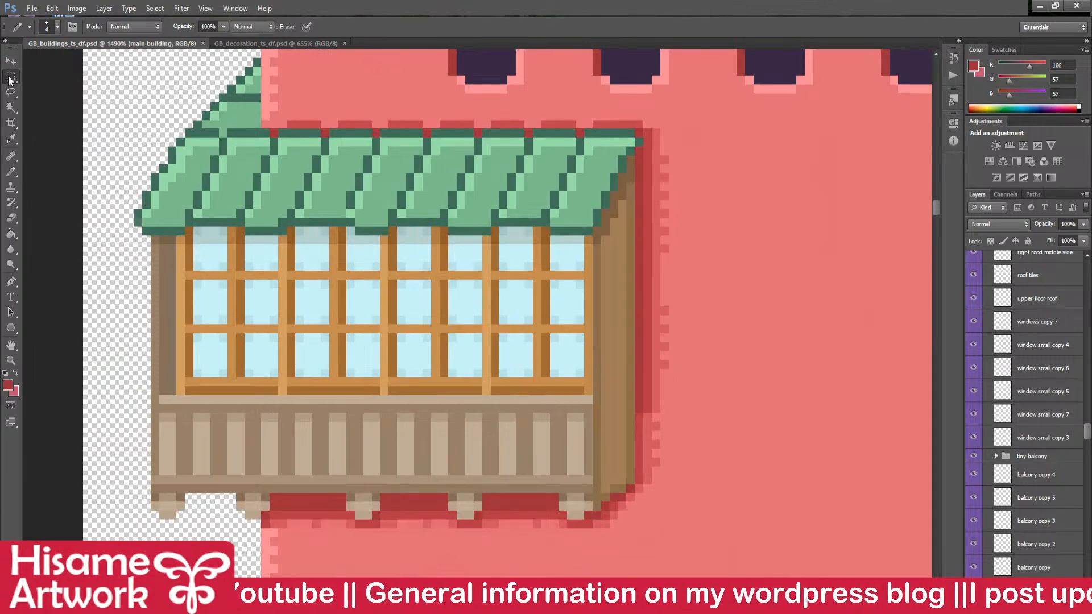
left_click_drag(617, 120, 762, 412)
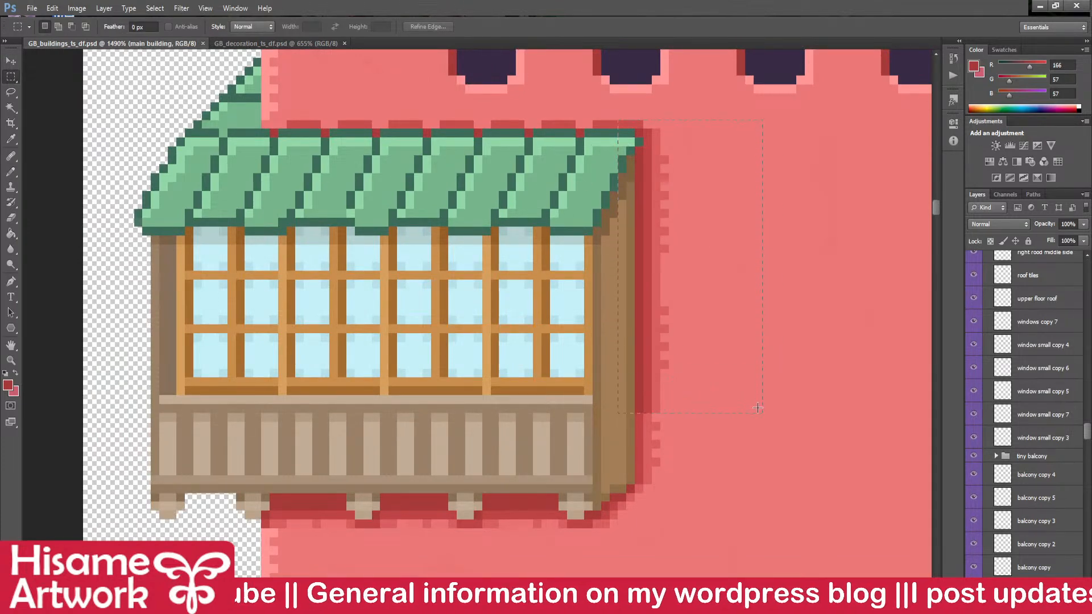
key("ctrl+t")
key("Left")
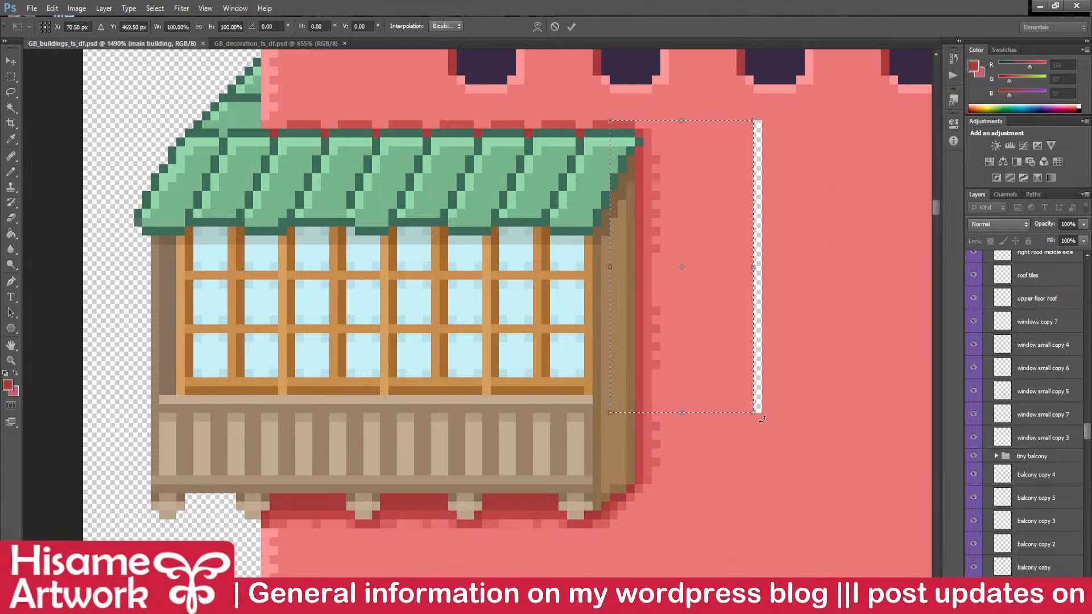
key("Return")
key("ctrl+d")
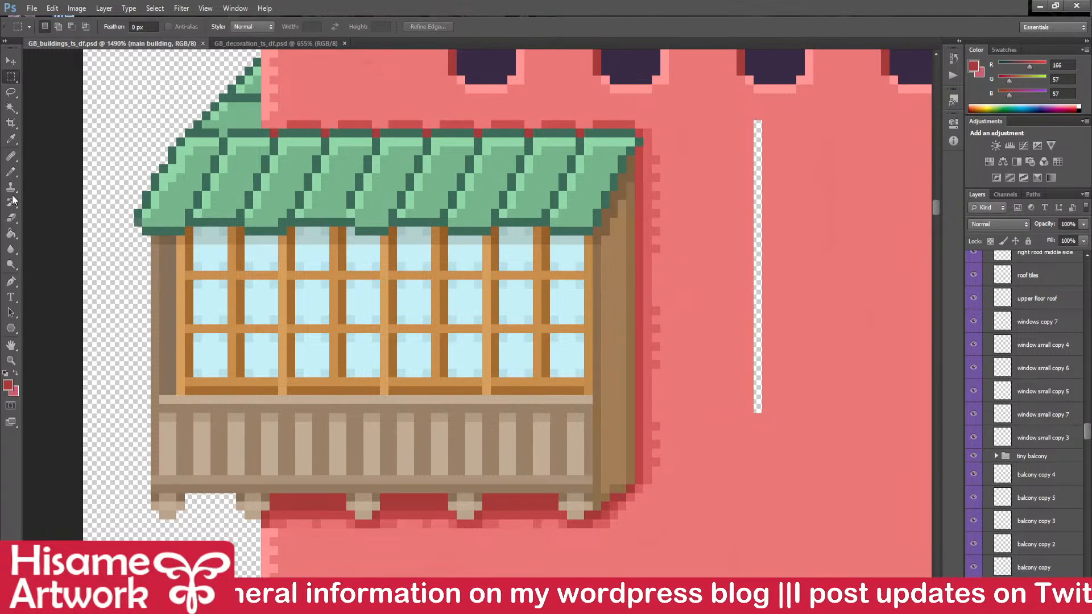
- Fill the transparent gap in the wall beside the shadow with a 4 px pencil in the sampled wall pink and save
left_click(10, 171)
left_click(772, 136, "alt")
left_click_drag(772, 136, 765, 410)
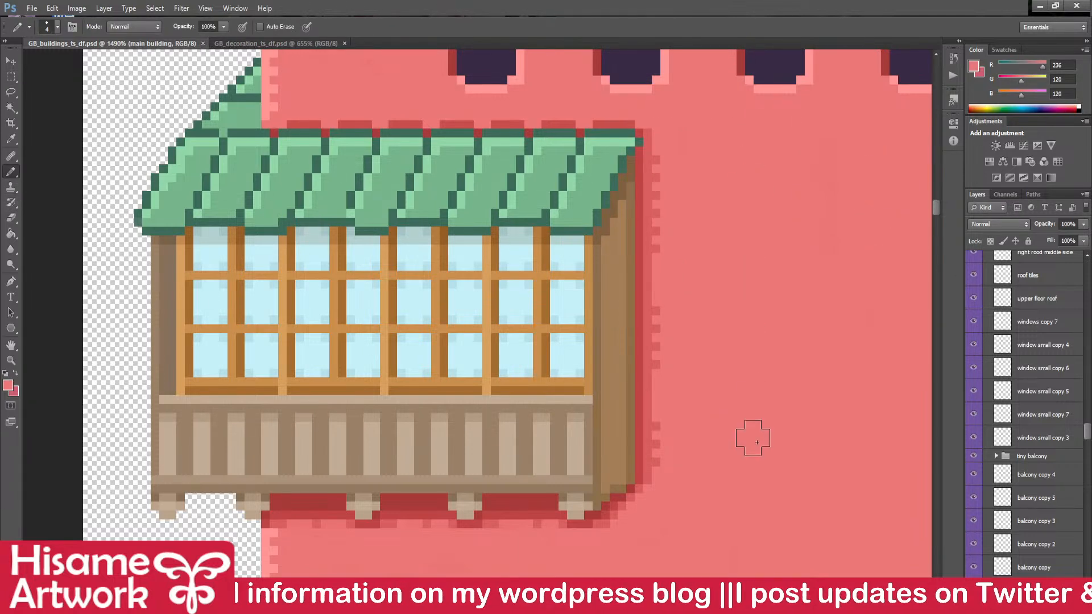
key("ctrl+s")
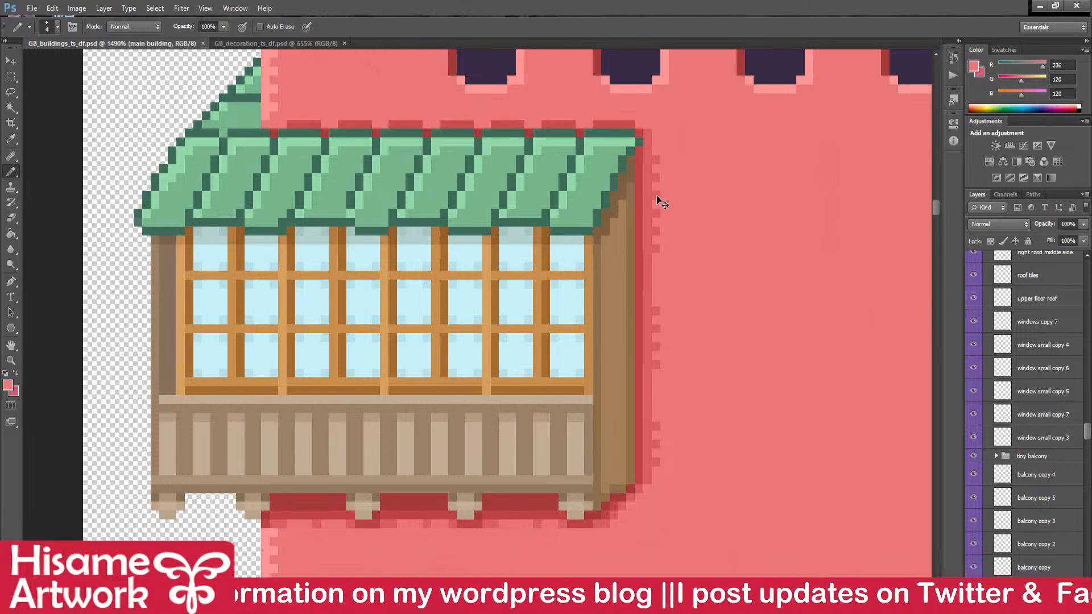
- Trim the shadow at the balcony roof's upper corner with a 1 px pencil in the wall pink and save
key("bracketleft")
key("bracketleft")
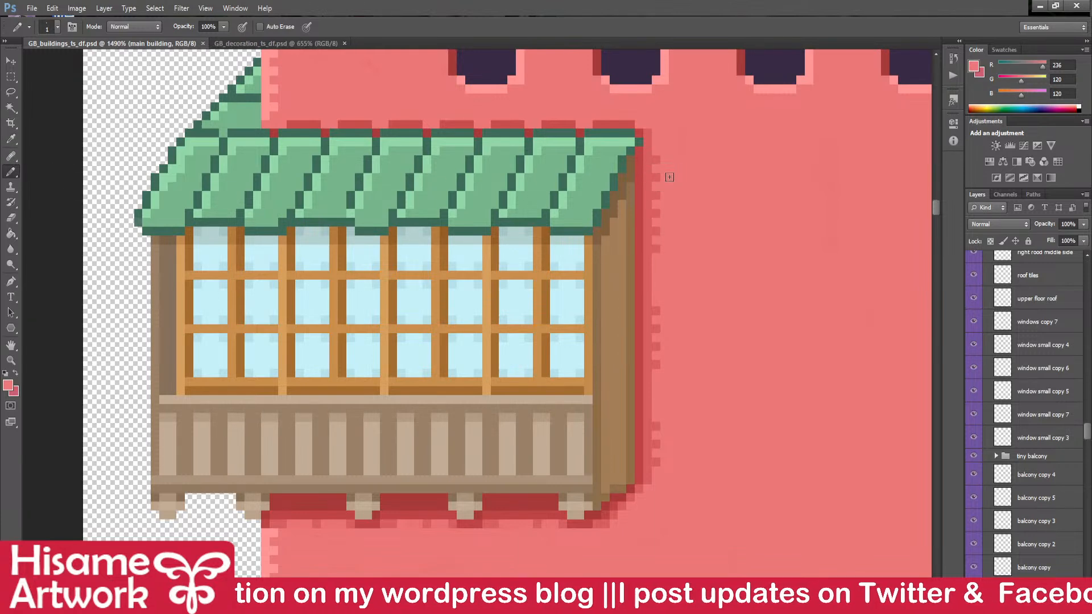
scroll(651, 136, "up", 3)
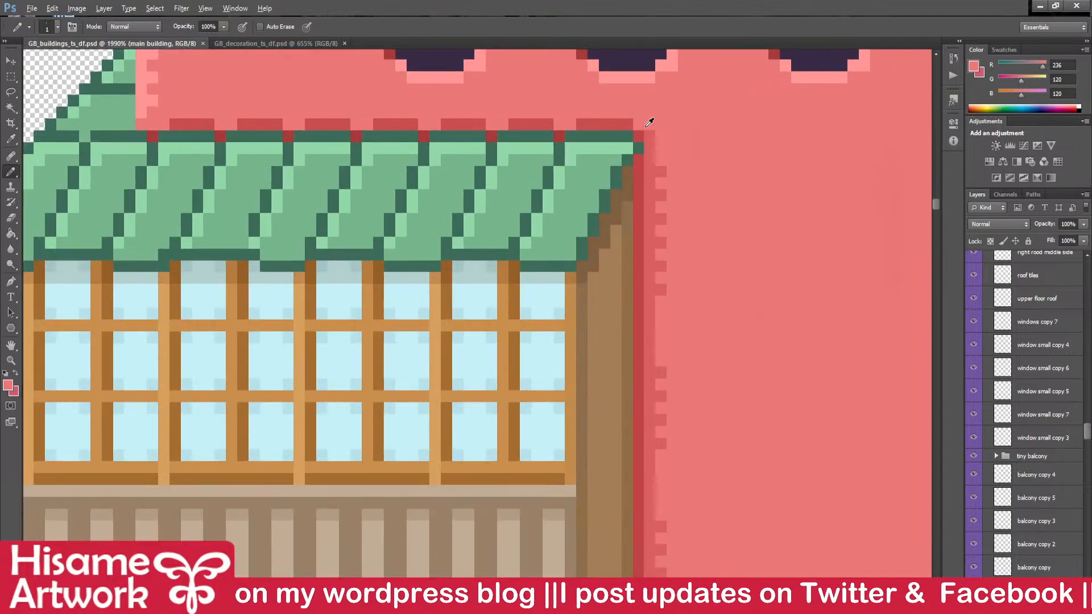
left_click(637, 141)
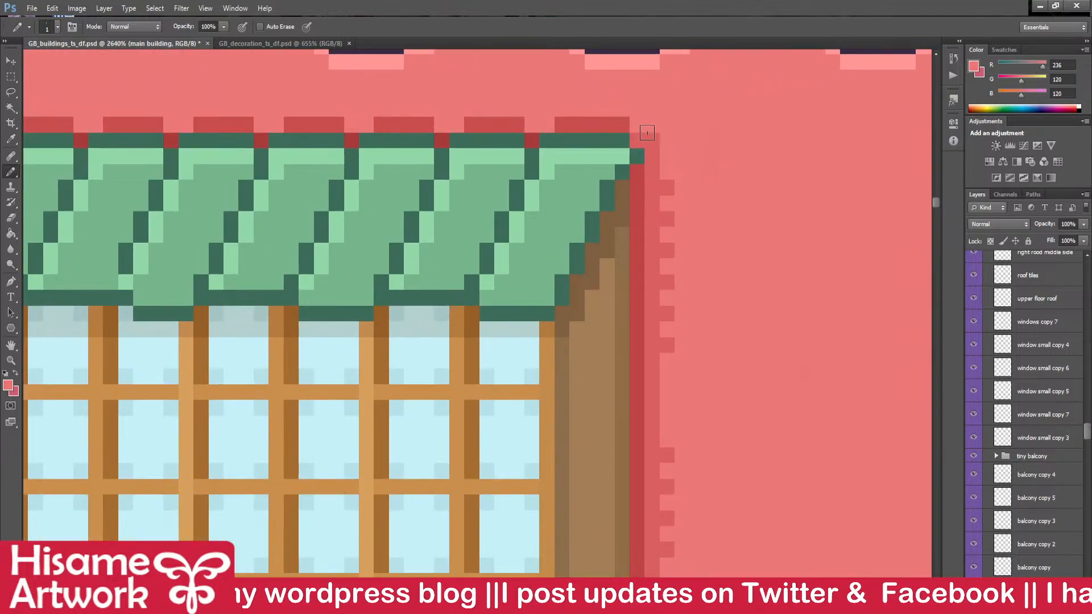
key("ctrl+s")
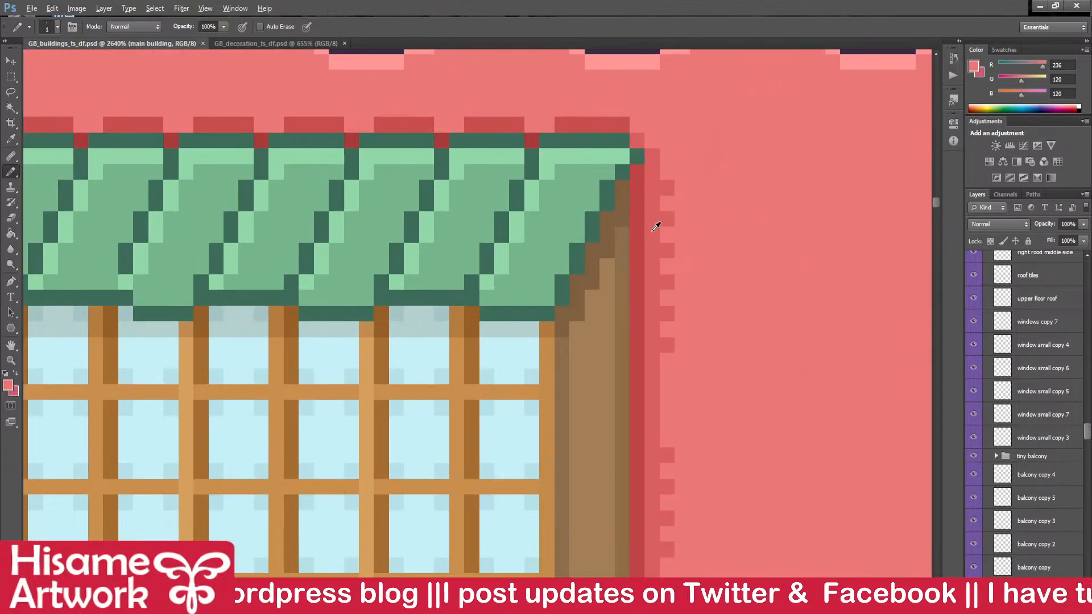
- Touch up the dithered shadow edge beneath the left balcony with the 1 px pencil in the wall pink and save
scroll(656, 227, "down", 4)
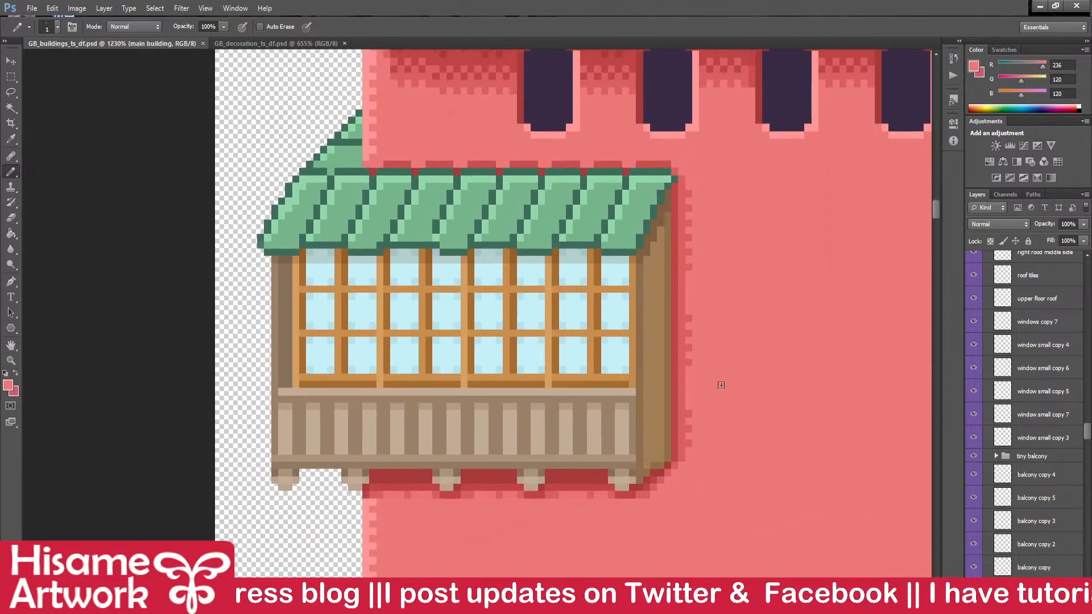
scroll(663, 495, "up", 3)
scroll(651, 500, "up", 2)
left_click_drag(522, 531, 588, 522)
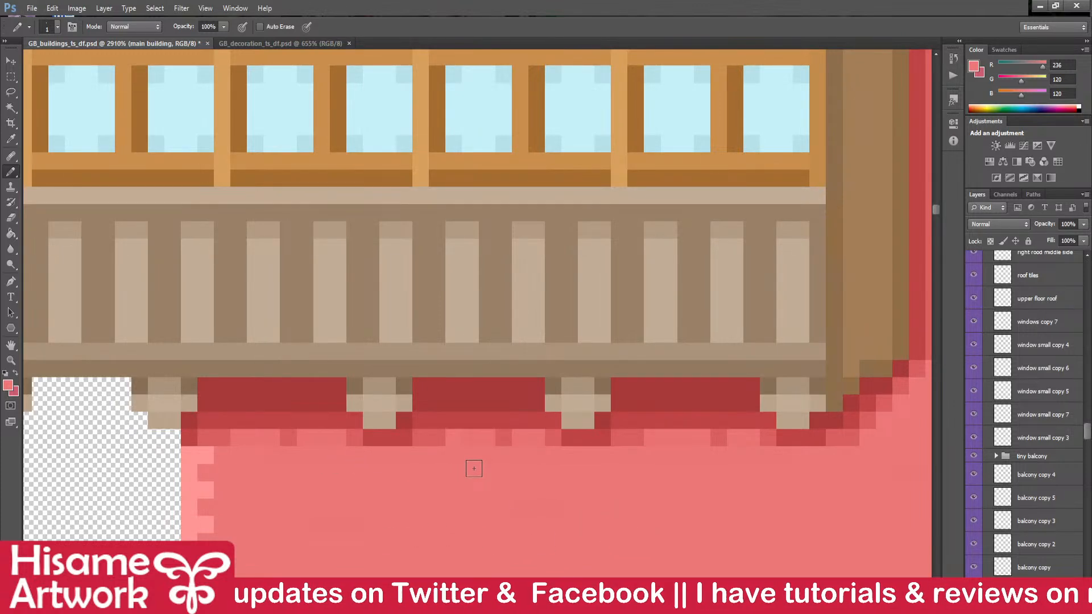
scroll(454, 480, "down", 5)
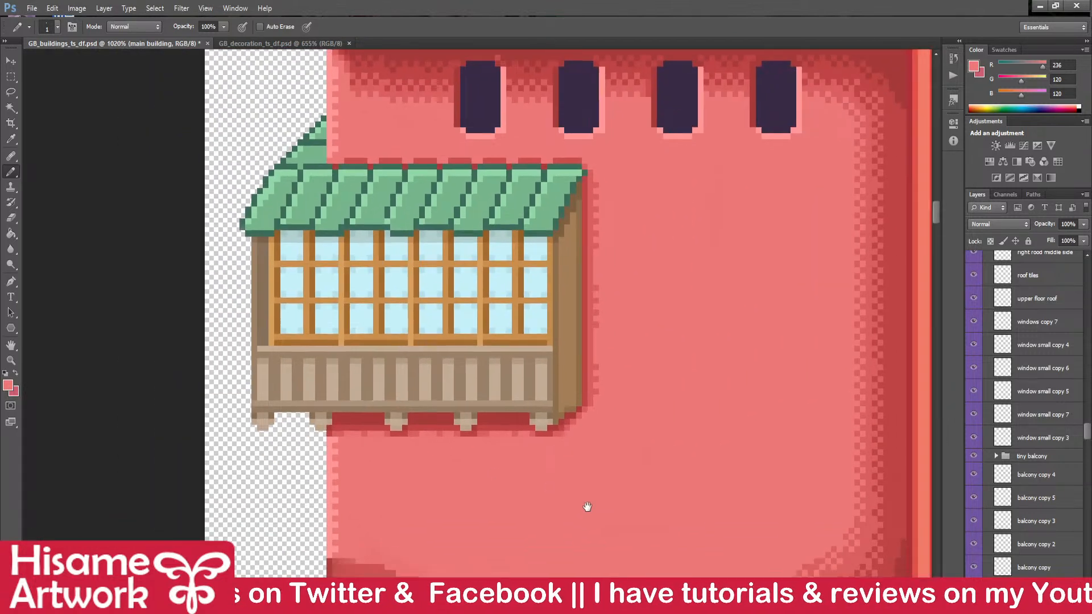
left_click_drag(587, 507, 584, 477)
key("ctrl+s")
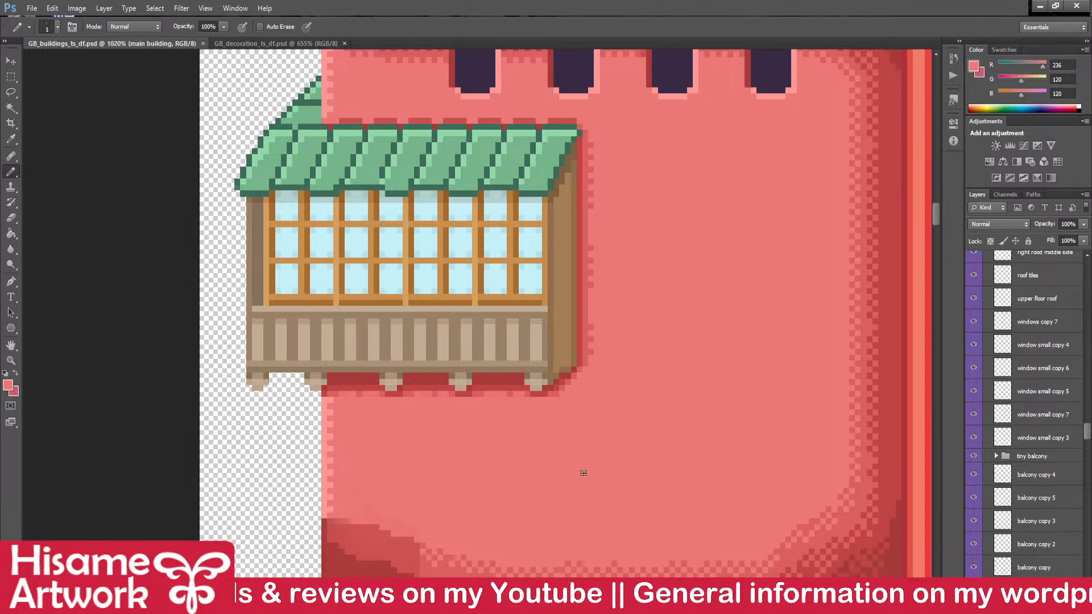
- Paint out the top pixels of the light edge highlight directly below the balcony's shadow with the 1 px pencil in the wall pink
key("v")
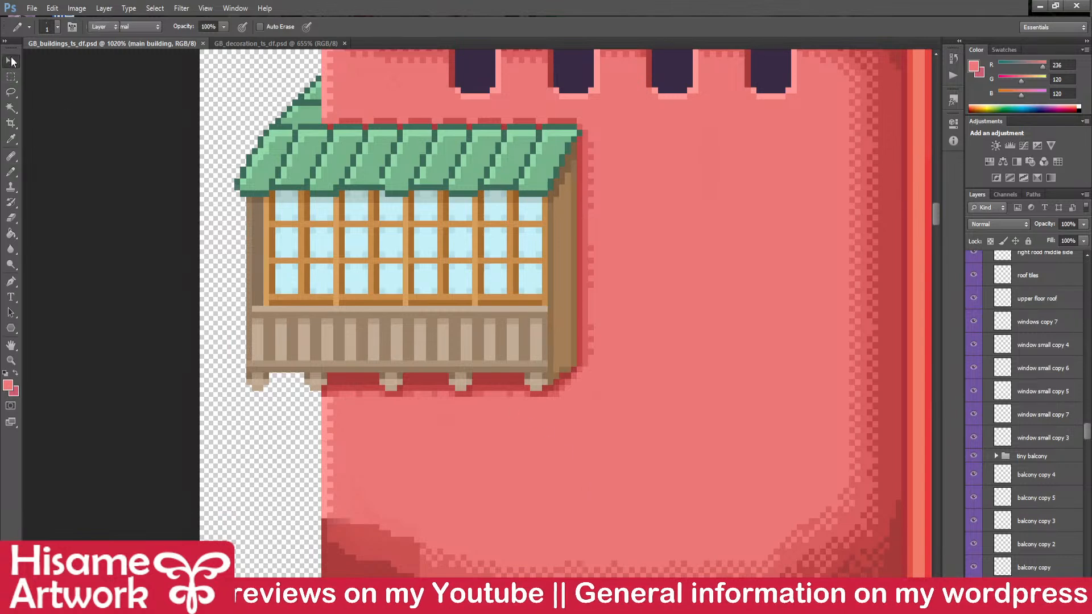
left_click_drag(461, 453, 502, 449)
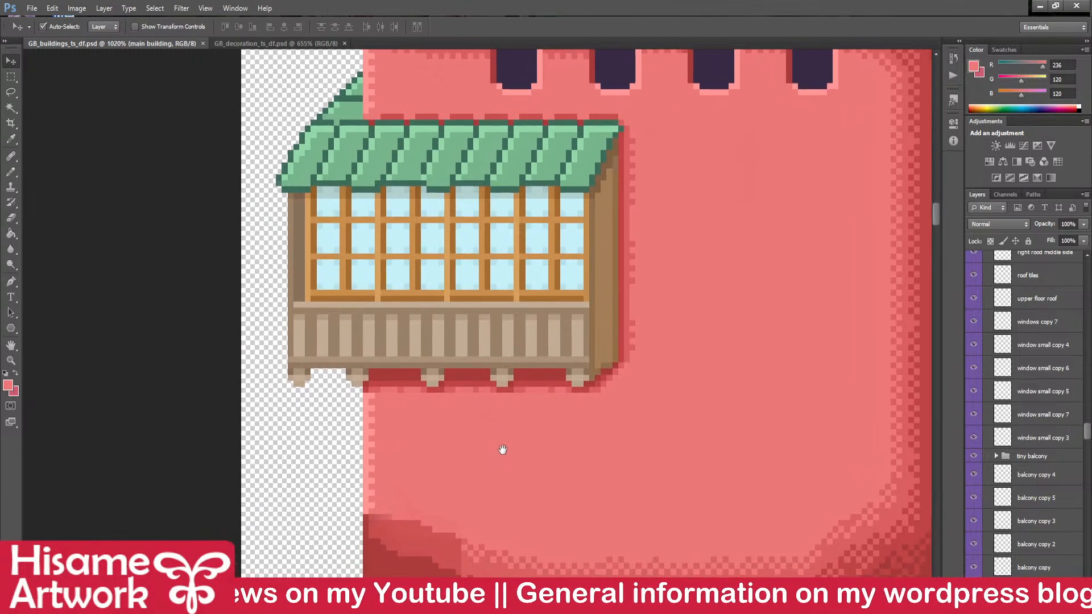
scroll(374, 397, "up", 2)
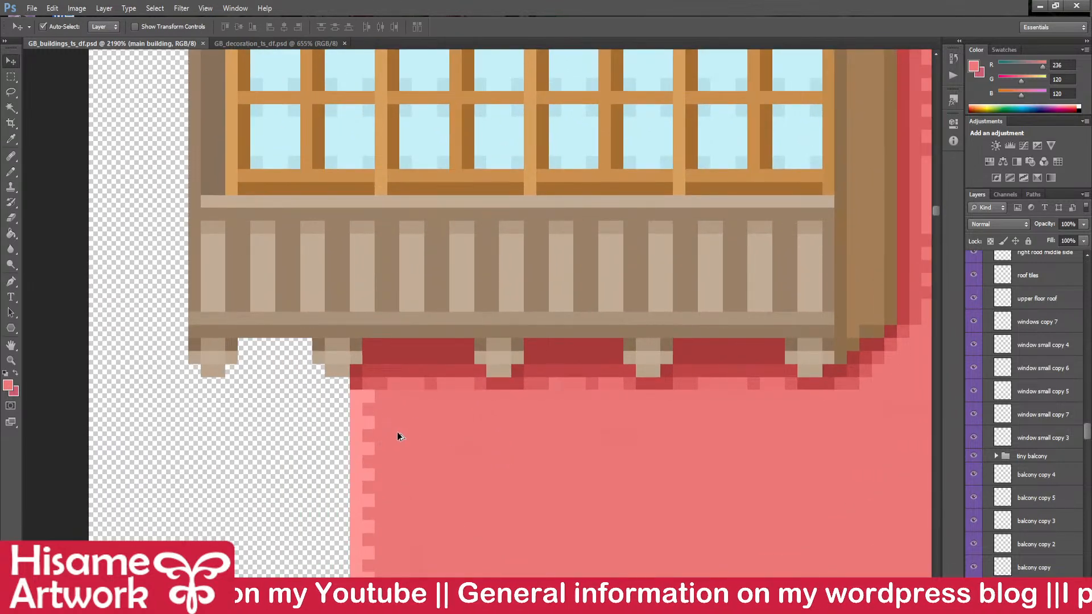
left_click_drag(417, 460, 430, 420)
scroll(387, 394, "up", 2)
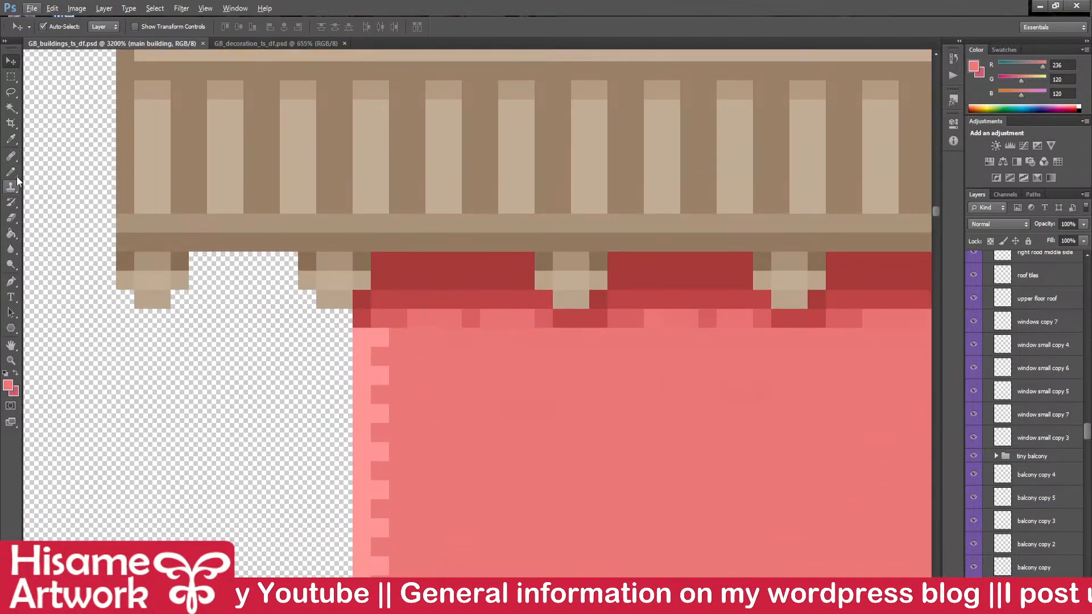
key("b")
left_click(379, 337)
left_click(362, 337)
left_click(386, 373)
left_click(362, 356)
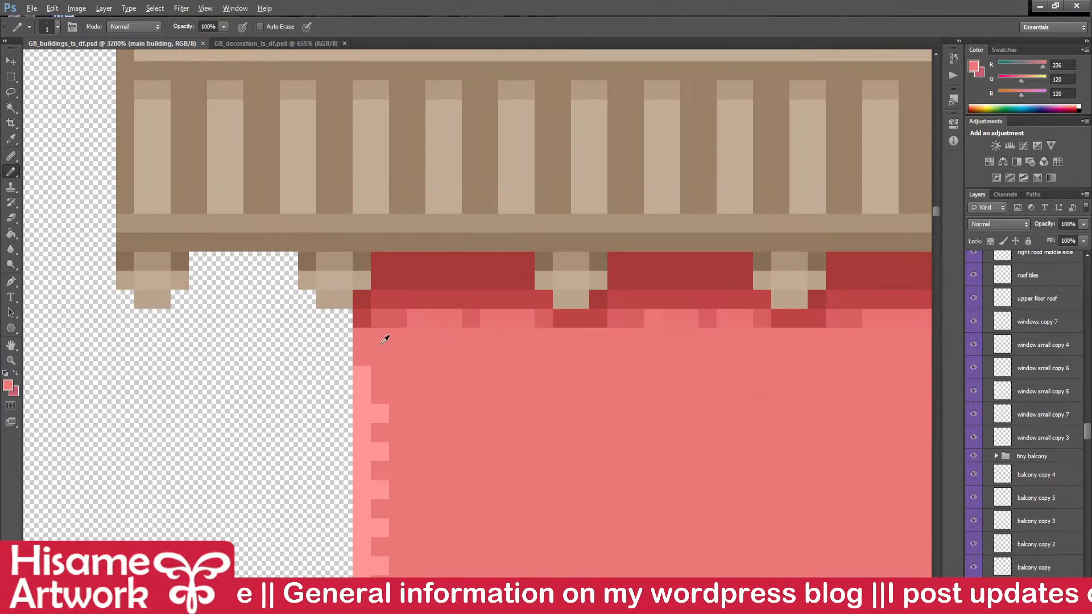
- Paint a midtone pixel, sampled from the dithered shadow, on the wall's left edge just below the balcony's shadow and save
left_click(379, 324, "alt")
left_click(361, 338)
key("ctrl+s")
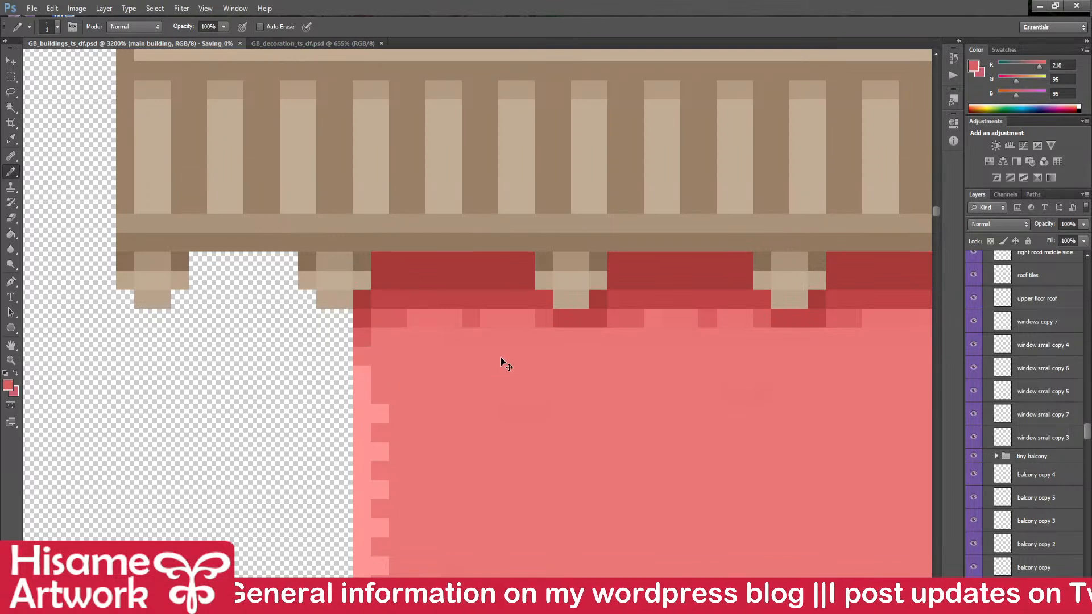
- Examine the wall shading around the left balcony, above its green roof and beneath the lattice balcony near the small windows
scroll(395, 352, "down", 5)
scroll(396, 347, "down", 3)
scroll(531, 397, "up", 1)
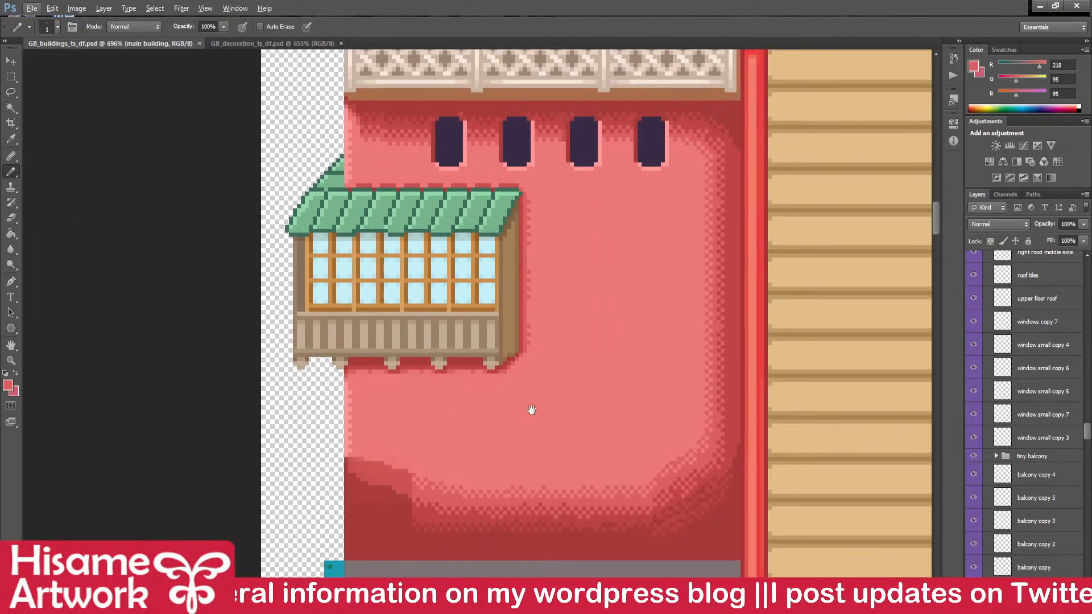
left_click(10, 60)
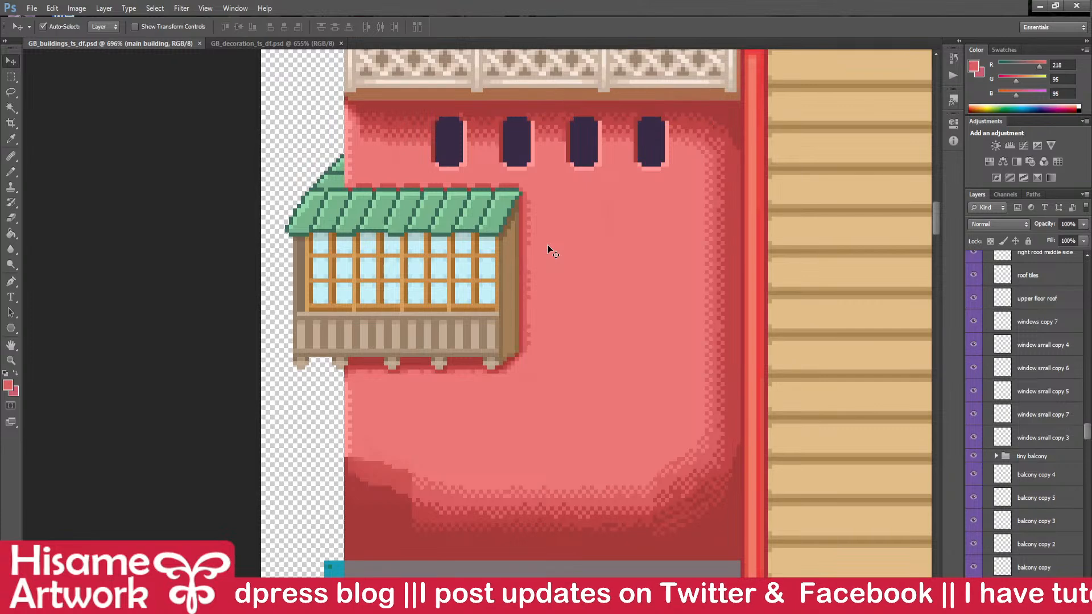
scroll(449, 474, "up", 1)
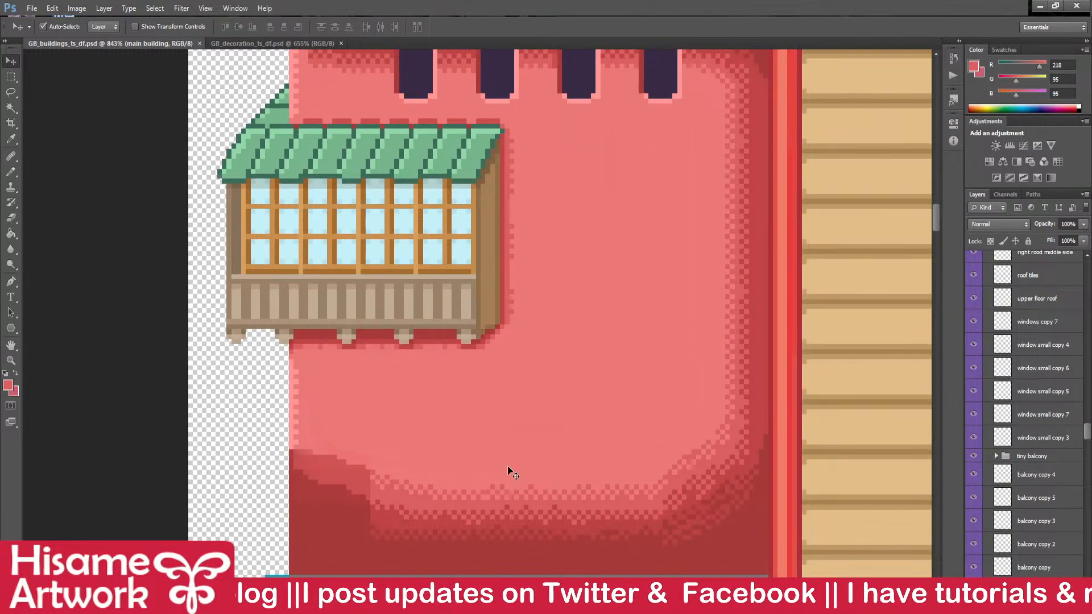
left_click_drag(604, 262, 586, 373)
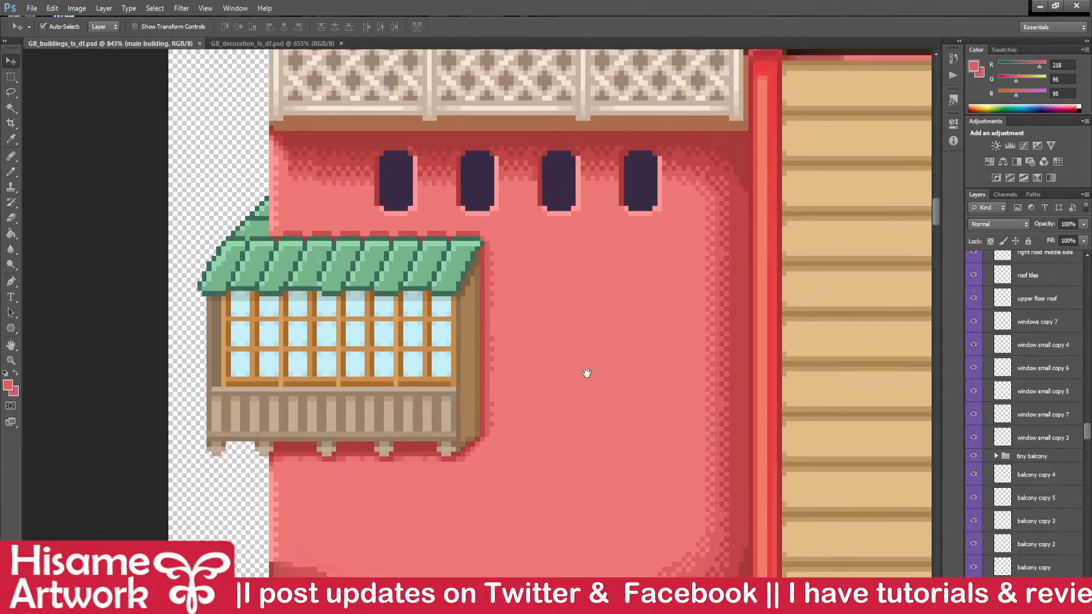
scroll(279, 156, "up", 4)
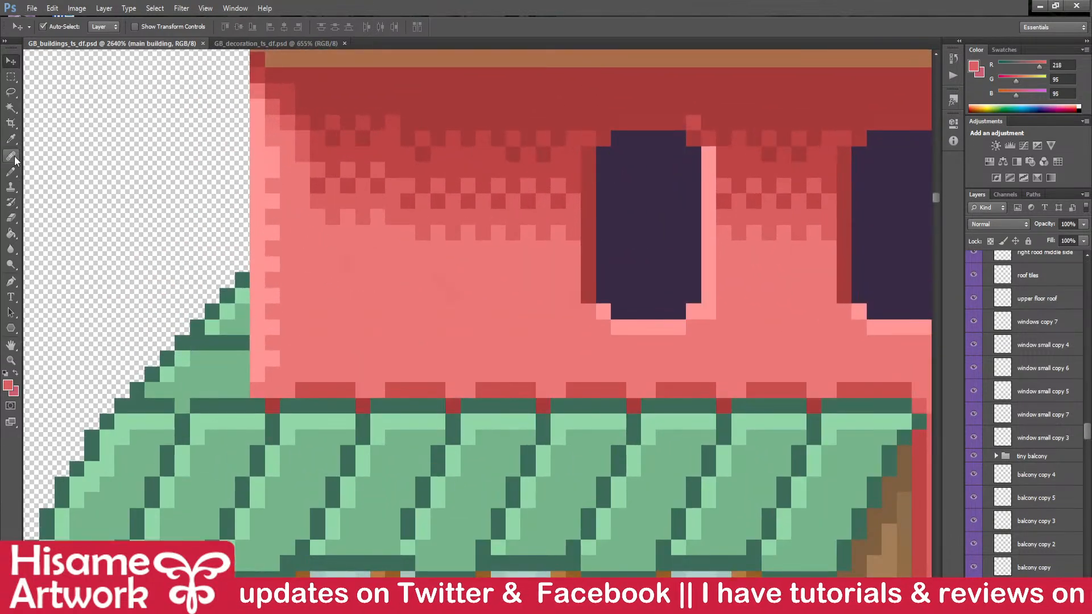
left_click(11, 170)
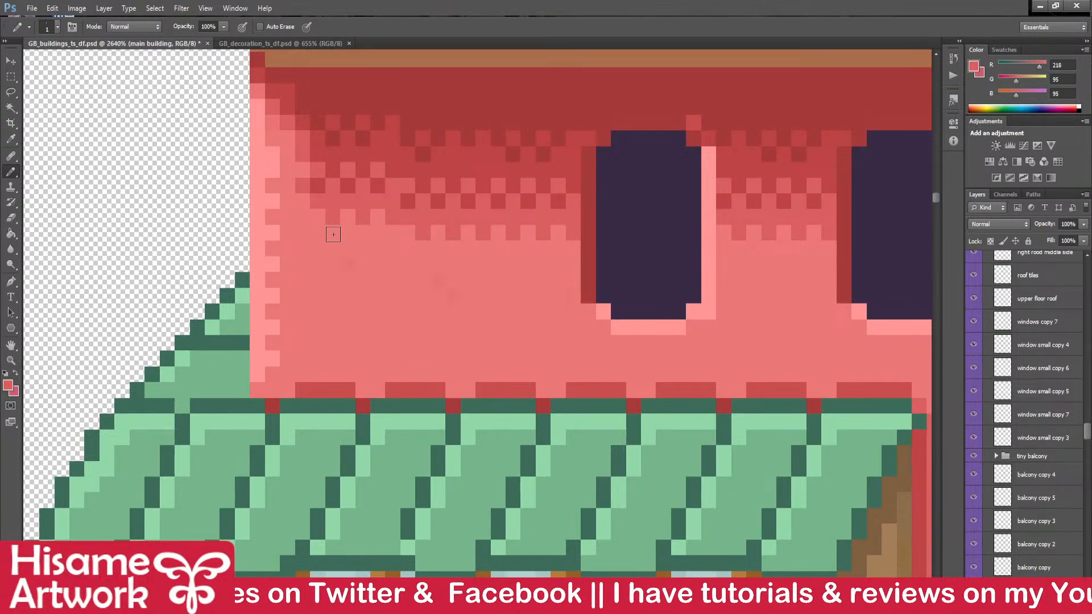
left_click(436, 286, "alt")
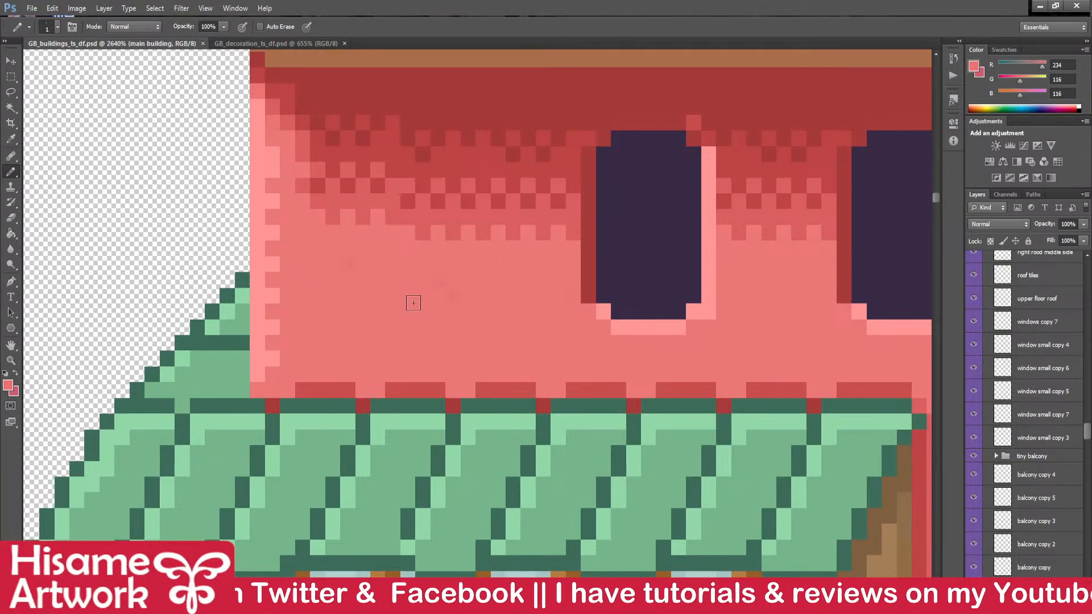
scroll(381, 251, "down", 3)
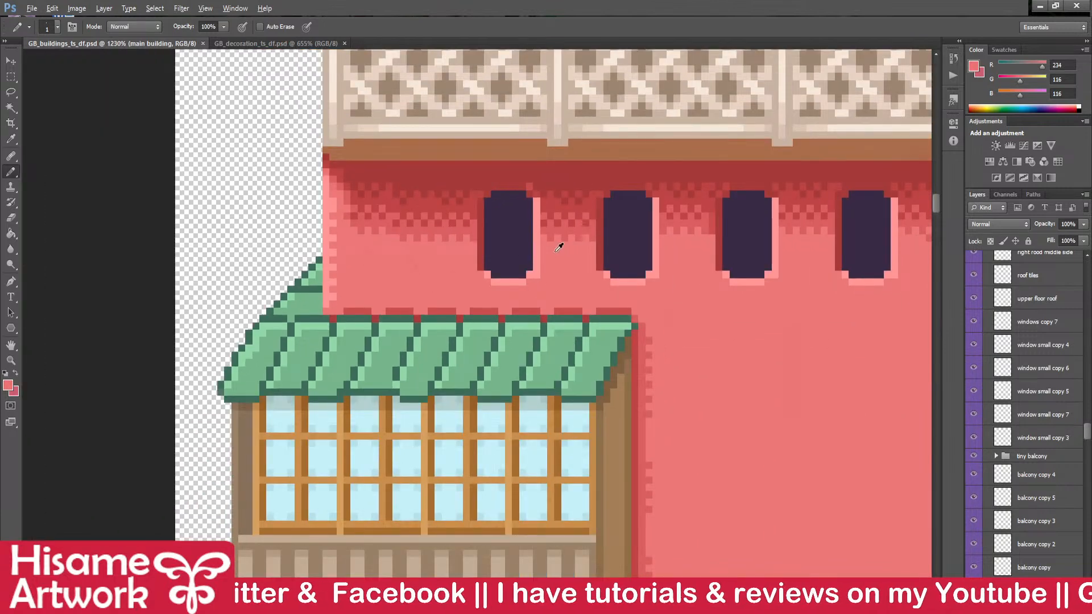
left_click(16, 64)
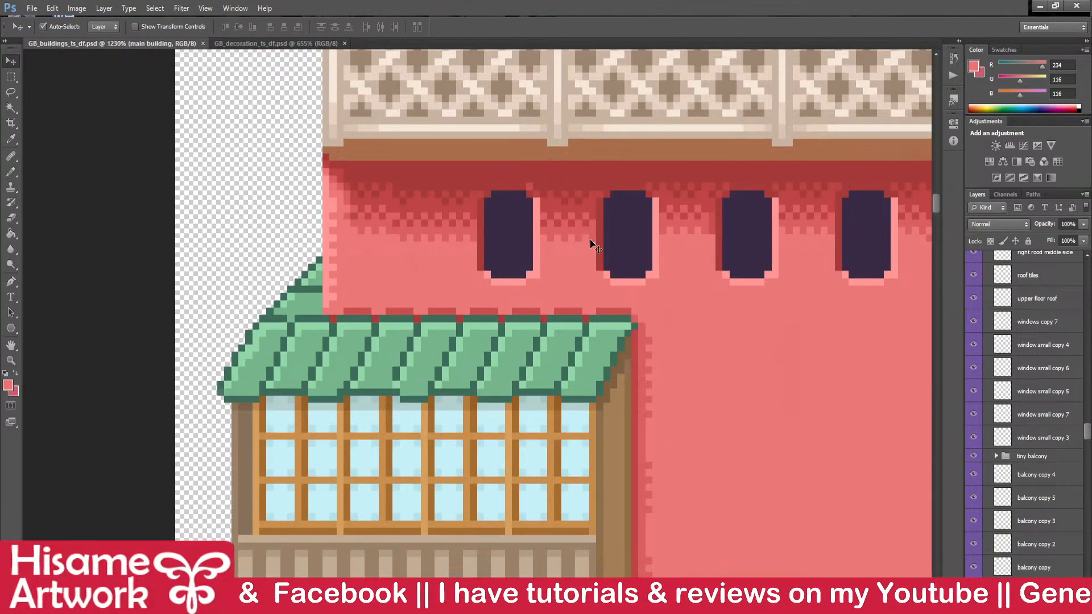
scroll(589, 239, "up", 2)
- Darken the stray light pixel at the first small window's upper corner with the 1 px pencil in the sampled darkest shadow red
left_click(12, 171)
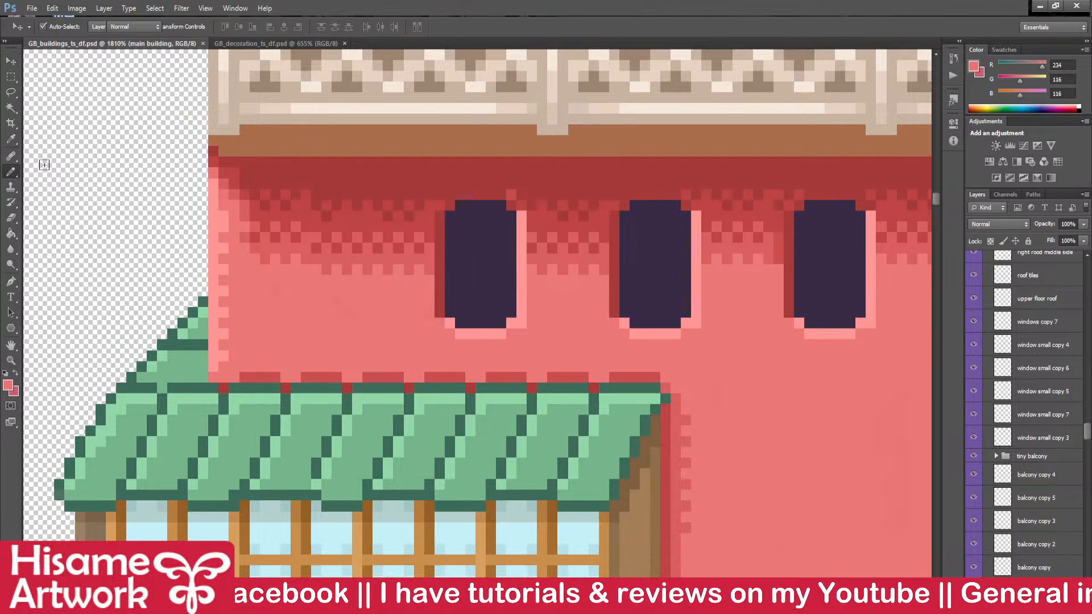
left_click(540, 190, "alt")
left_click(511, 193)
left_click_drag(678, 191, 509, 172)
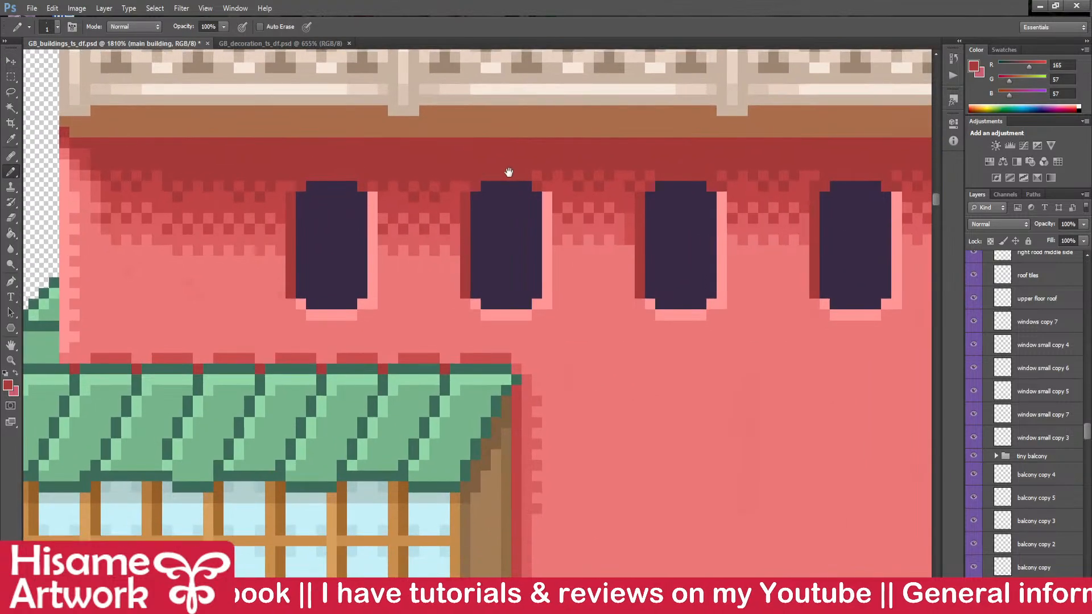
mouse_move(508, 239)
left_mouse_down()
mouse_move(629, 360)
mouse_move(661, 357)
left_mouse_up()
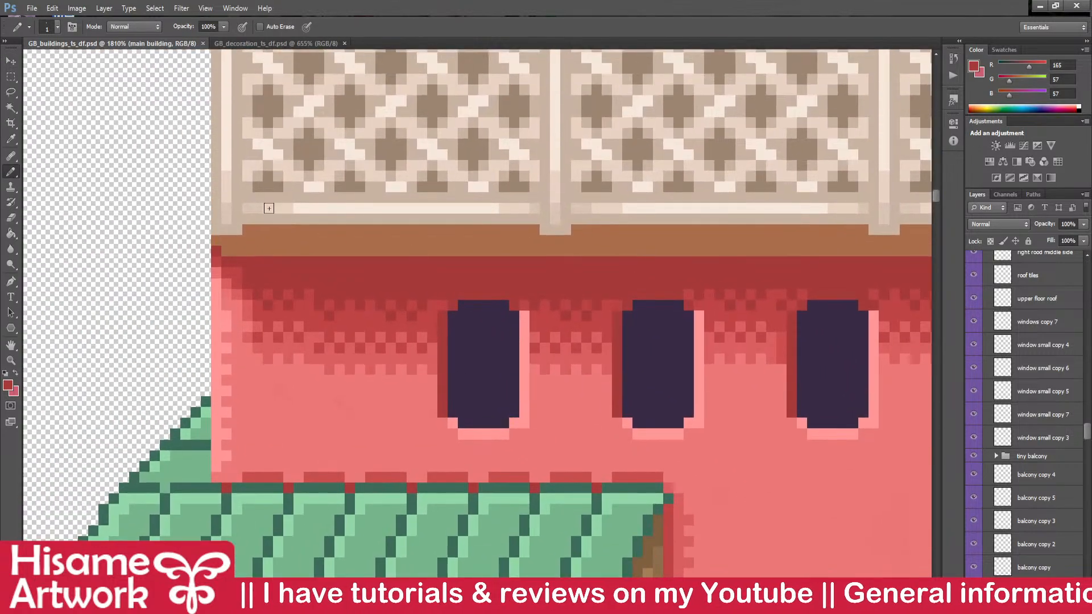
- Select the dithered shadow around the first small window with the Rectangular Marquee, nudge it up one pixel, deselect and save
left_click(11, 76)
mouse_move(638, 325)
left_mouse_down()
mouse_move(356, 324)
mouse_move(780, 371)
mouse_move(772, 349)
mouse_move(756, 347)
left_mouse_up()
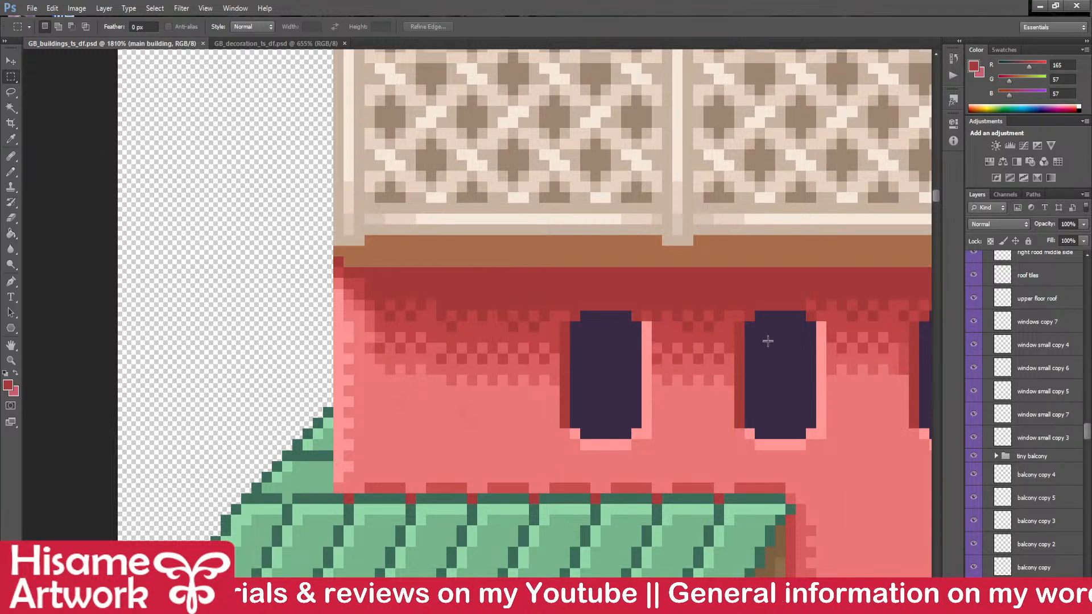
scroll(702, 364, "up", 1)
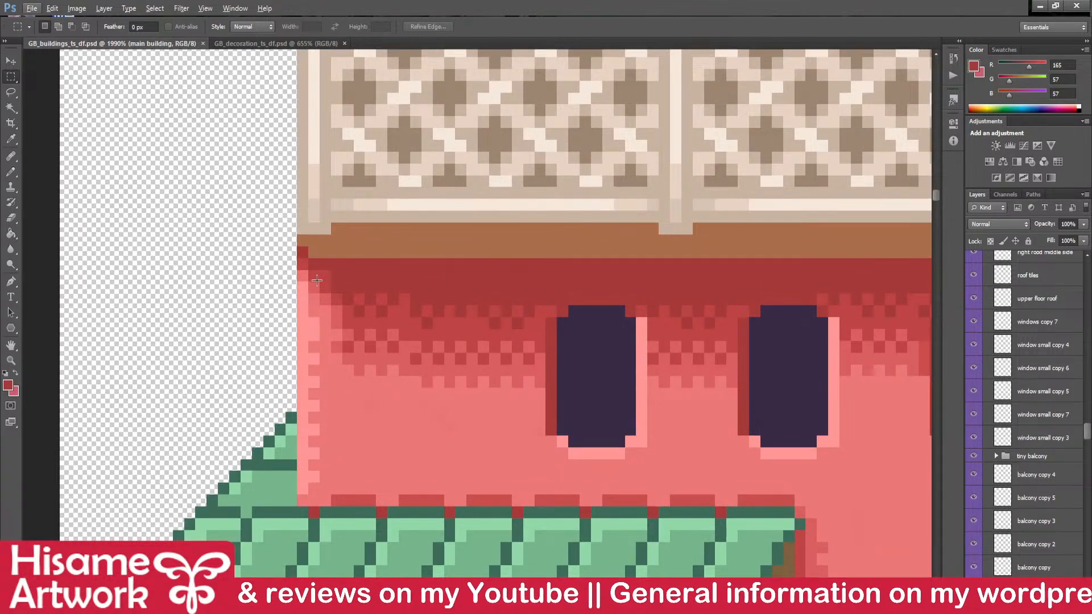
left_click_drag(346, 311, 346, 311)
left_click_drag(655, 430, 760, 456)
key("v")
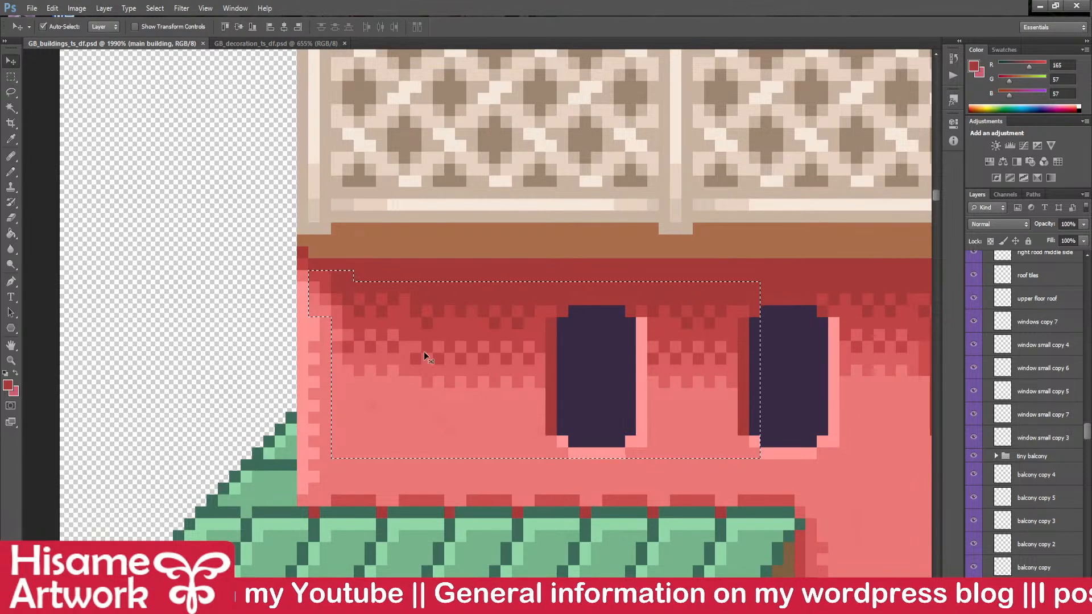
key("Up")
key("ctrl+d")
key("ctrl+s")
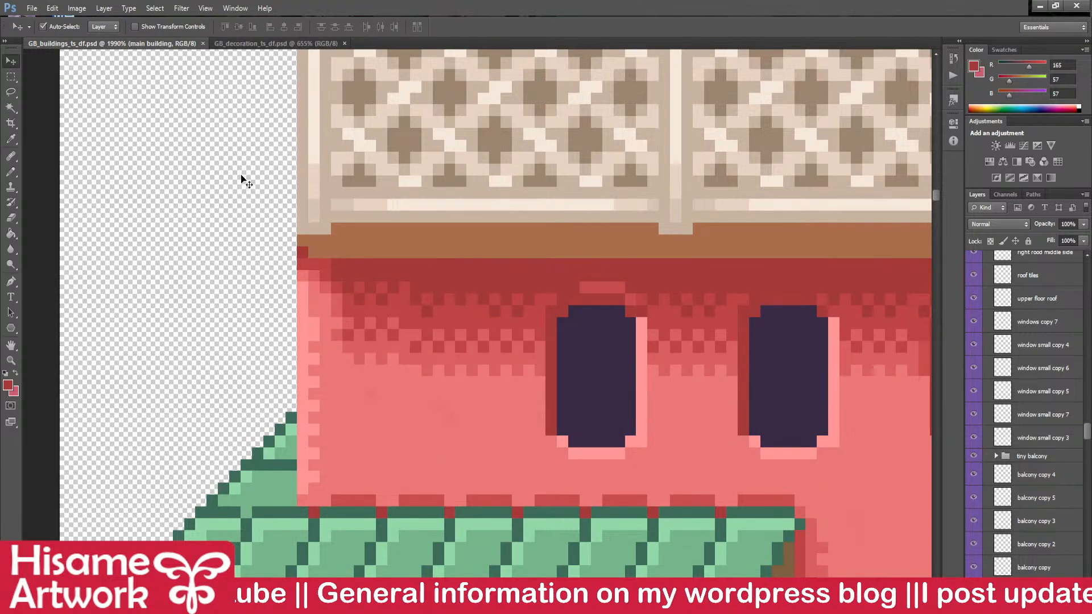
- Paint over the misplaced light pixels above the first small window and at its upper corner in the darkest shadow red and save
left_click(13, 170)
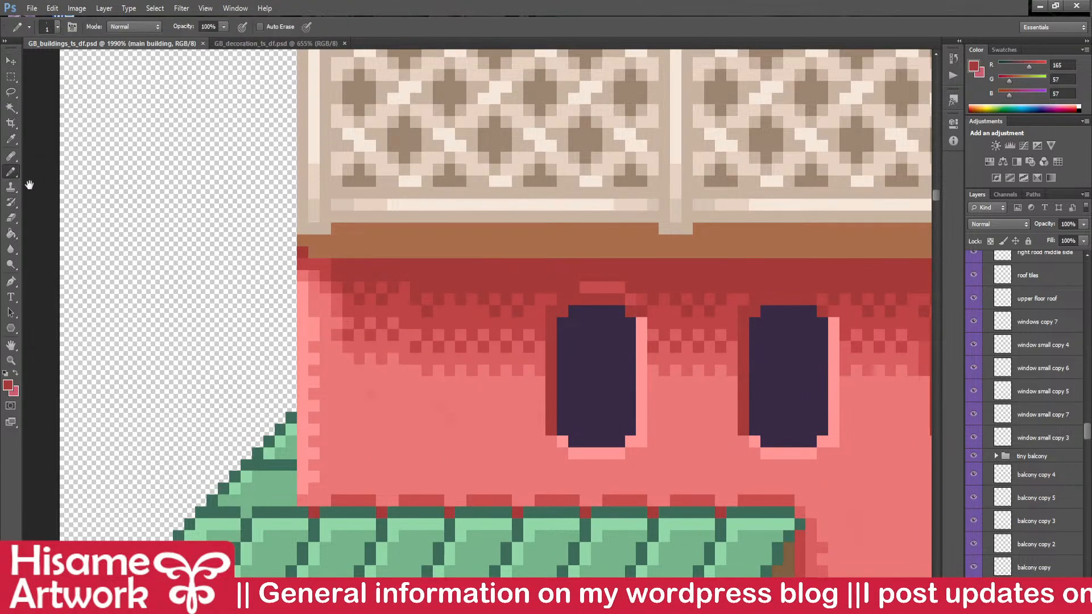
left_click_drag(584, 330, 458, 329)
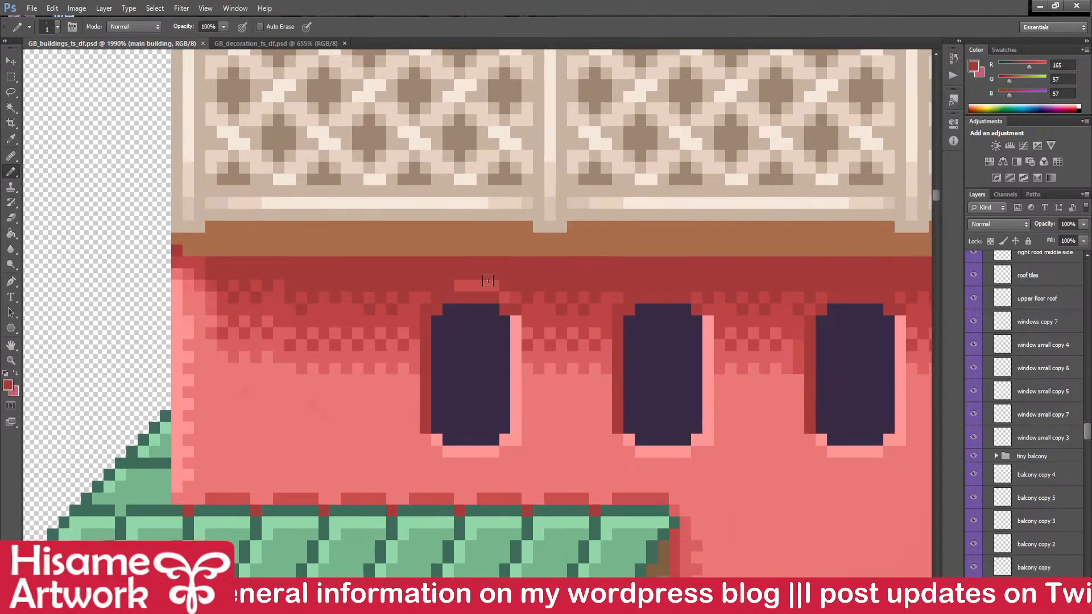
left_click_drag(459, 286, 496, 286)
scroll(381, 345, "up", 2)
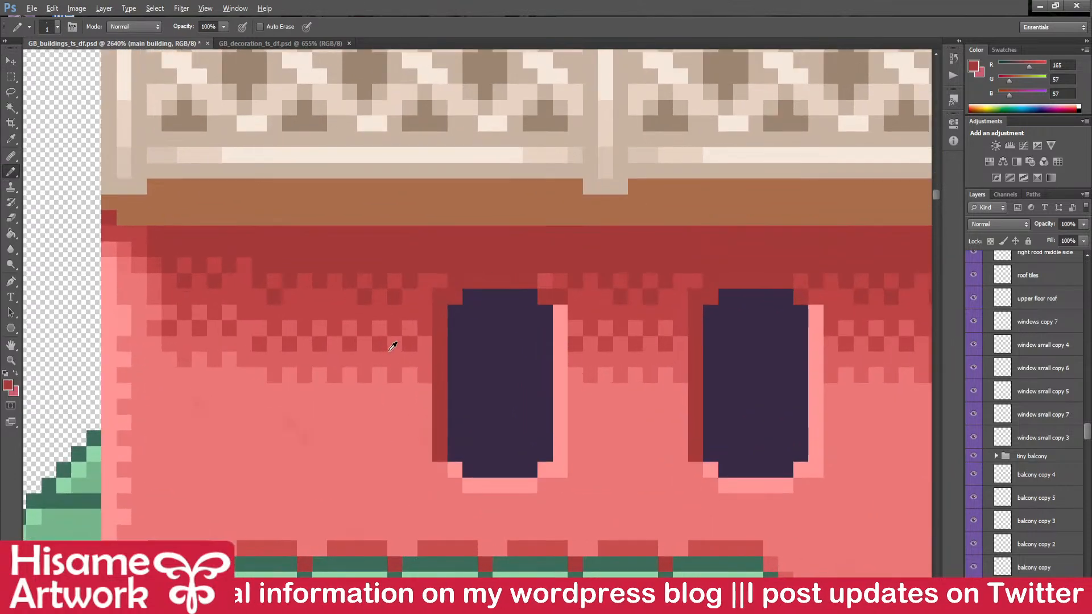
left_click_drag(502, 336, 623, 311)
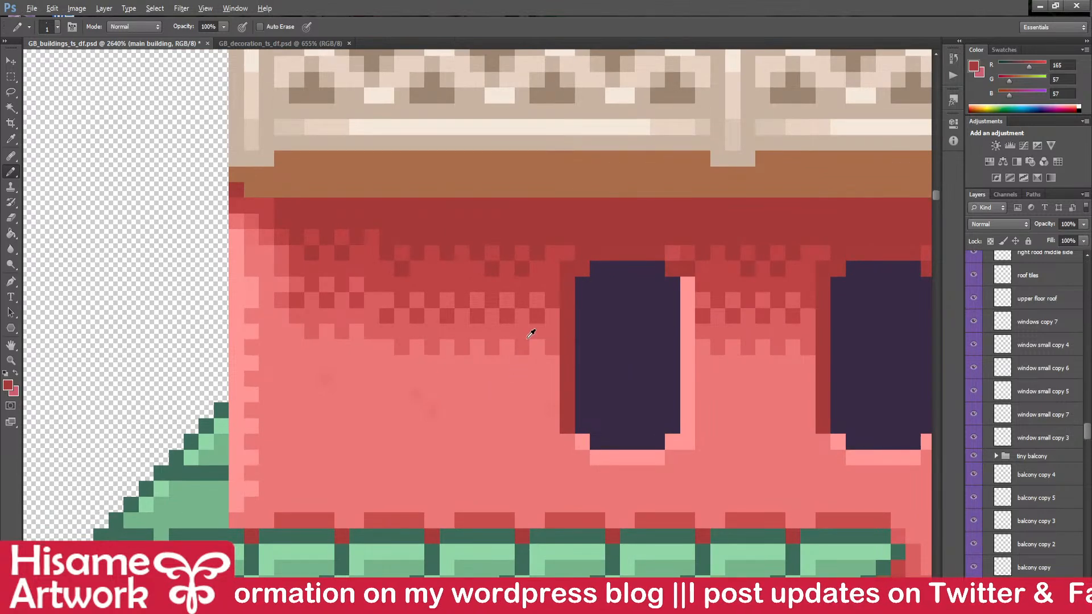
left_click(563, 271, "alt")
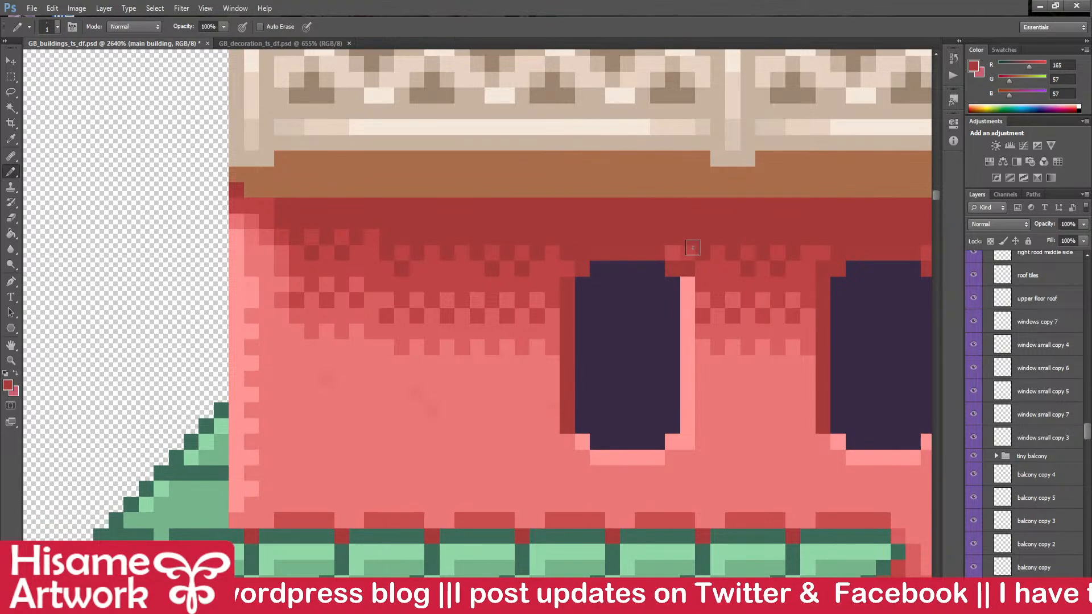
key("ctrl+s")
left_click(677, 234, "alt")
left_click(672, 253)
key("ctrl+s")
- Taper the left end of the dithered shadow beneath the lattice balcony using the sampled midtone and wall pink and save
scroll(414, 292, "down", 2)
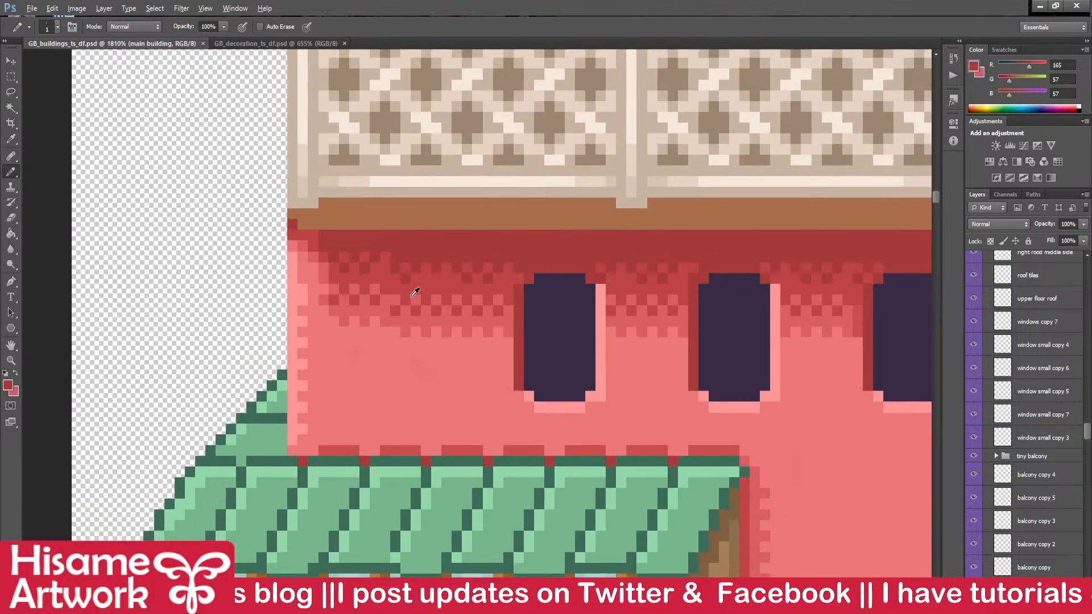
scroll(341, 296, "up", 3)
left_click(358, 318, "alt")
mouse_move(333, 283)
left_mouse_down()
mouse_move(360, 303)
mouse_move(334, 261)
left_mouse_up()
key("ctrl+s")
left_click(370, 362, "alt")
left_click(353, 313)
left_click(336, 298)
key("ctrl+s")
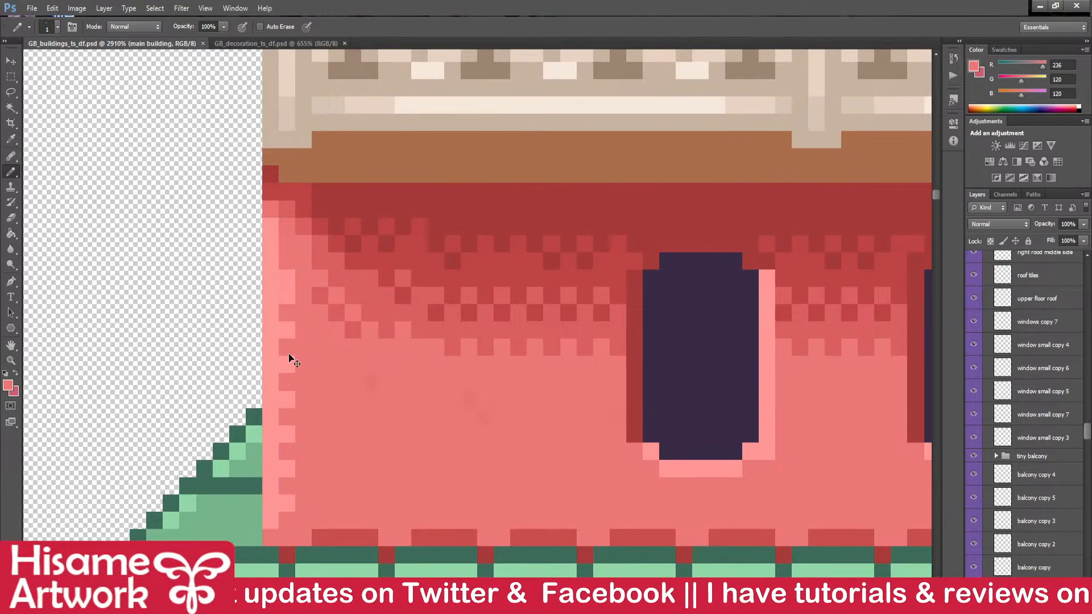
- Extend the darkest shadow row directly beneath the lattice balcony to the wall's left edge with the 1 px pencil in the sampled dark red
scroll(290, 357, "down", 4)
left_click_drag(642, 416, 493, 262)
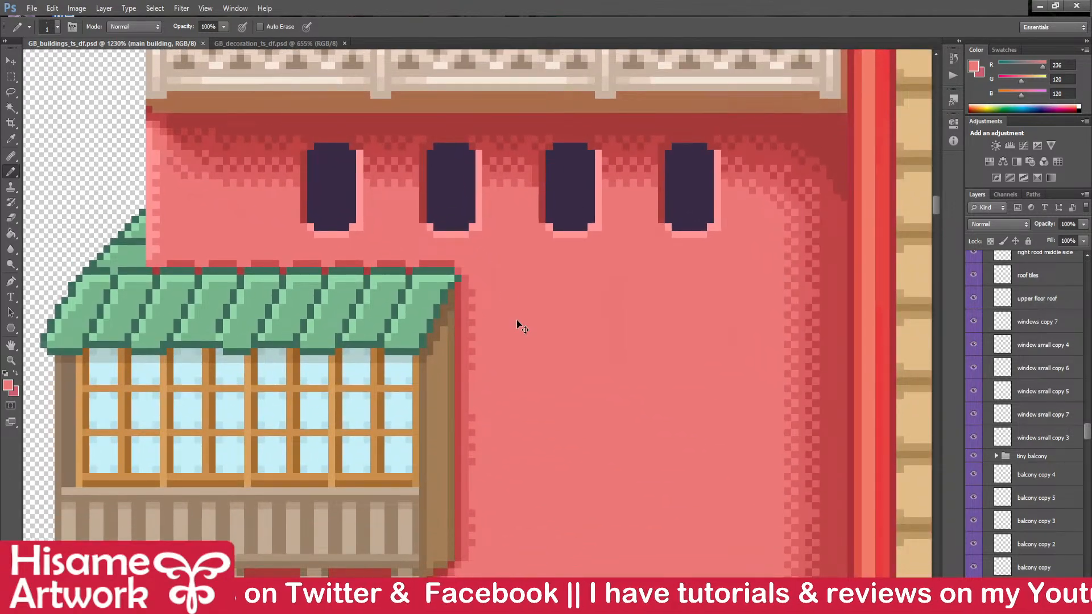
left_click_drag(546, 361, 583, 316)
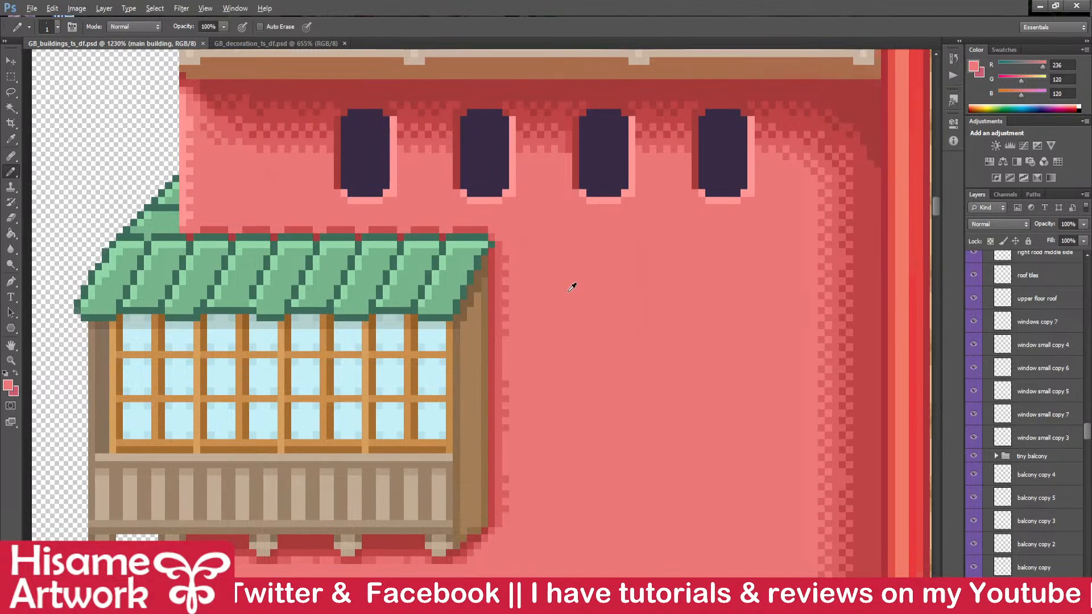
scroll(572, 287, "down", 5)
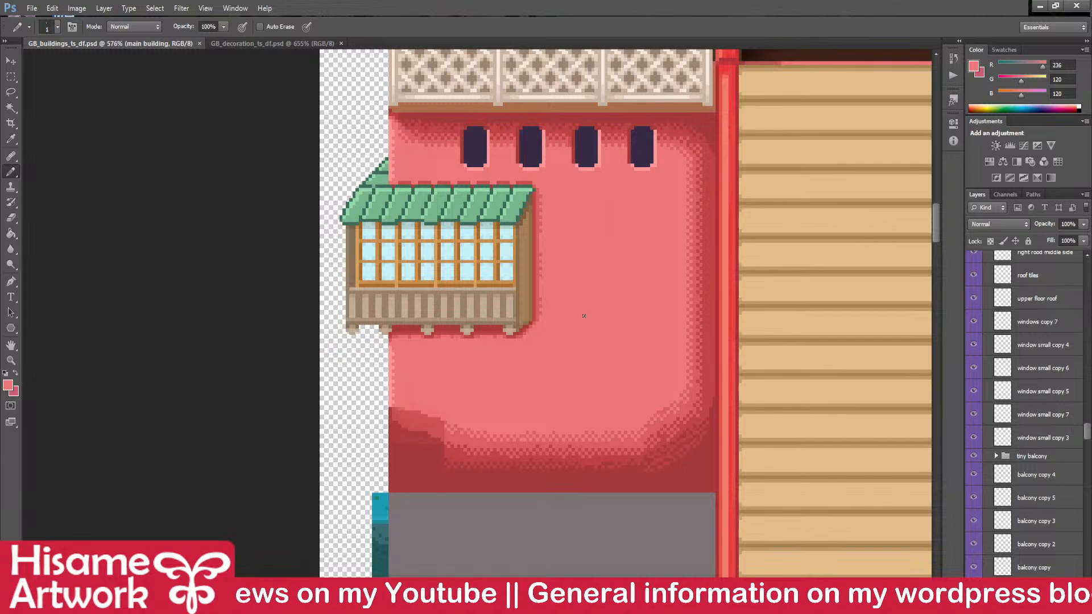
key("v")
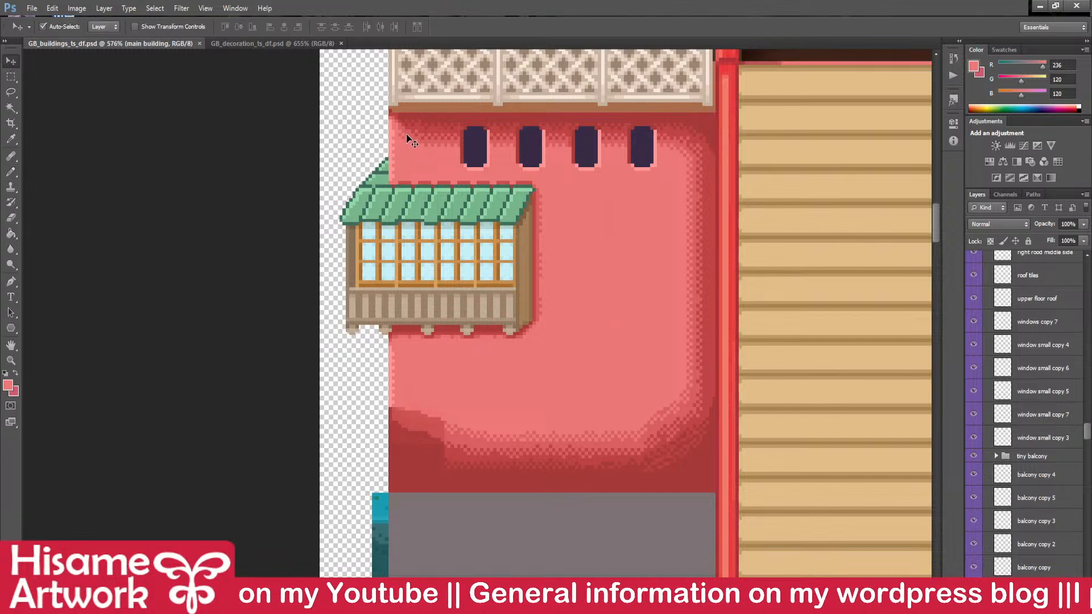
scroll(393, 111, "up", 5)
scroll(390, 124, "up", 2)
left_click_drag(427, 122, 450, 278)
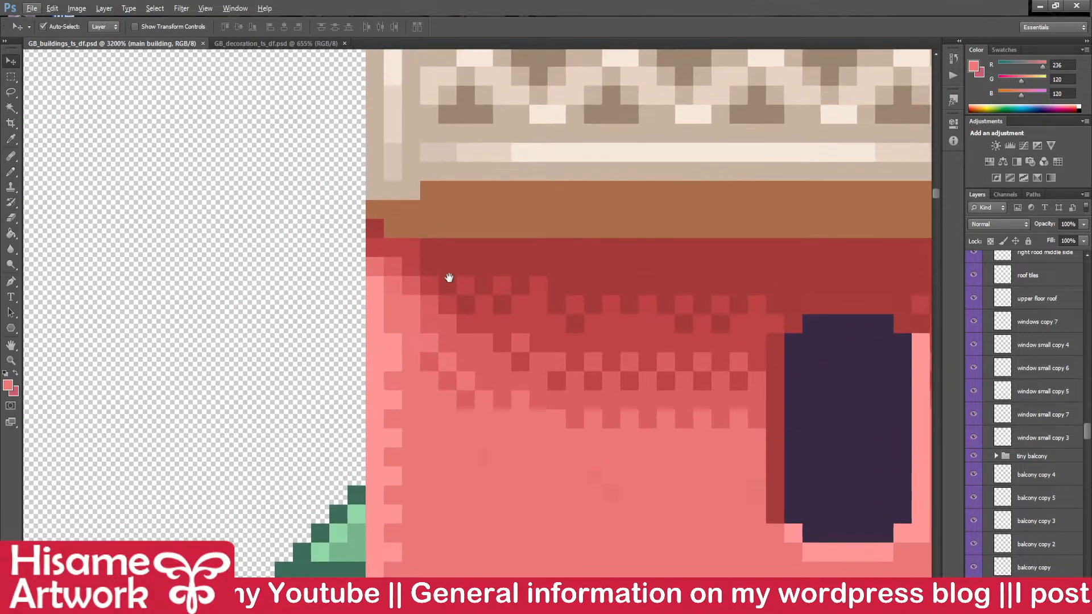
left_click(10, 171)
left_click(437, 245, "alt")
left_click_drag(406, 247, 375, 248)
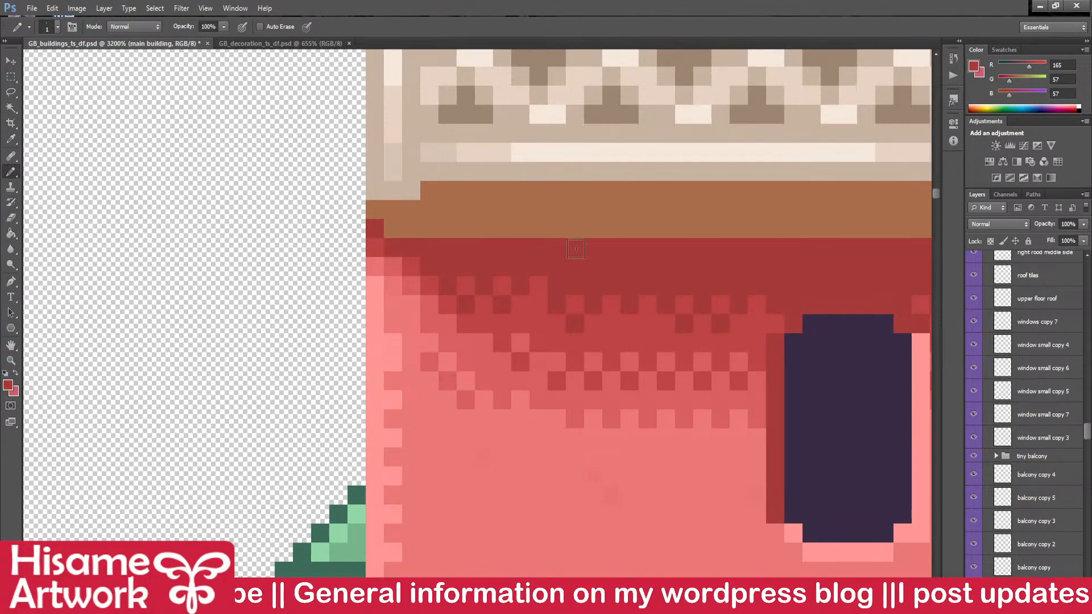
left_click(11, 63)
- Compare the shadow at the left wall's outer lower corner with the matching corner of the right wall
scroll(353, 301, "down", 4)
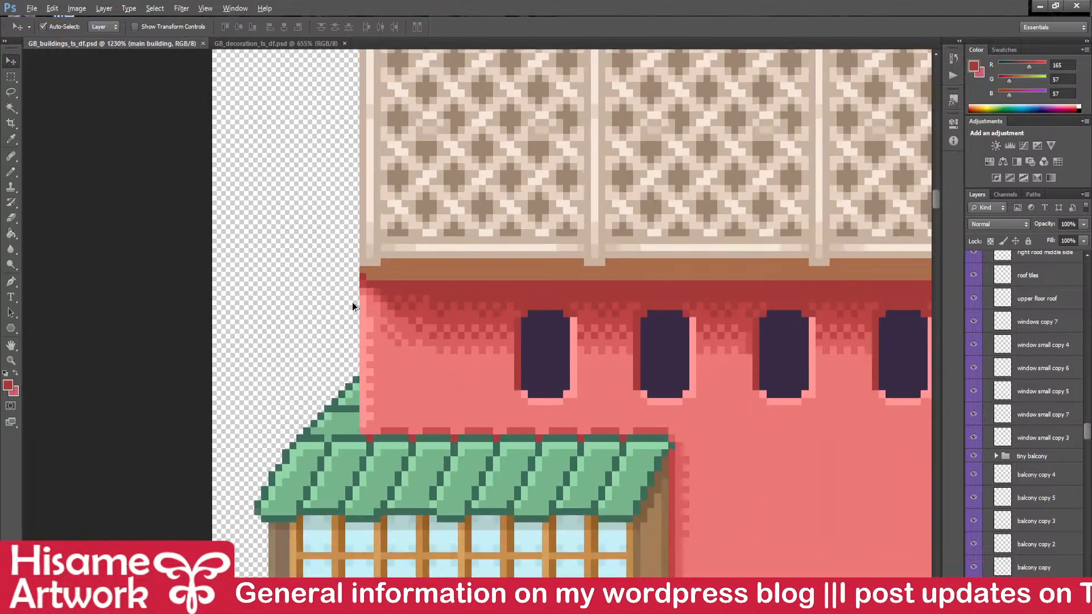
left_click_drag(353, 302, 381, 332)
left_click_drag(636, 508, 618, 319)
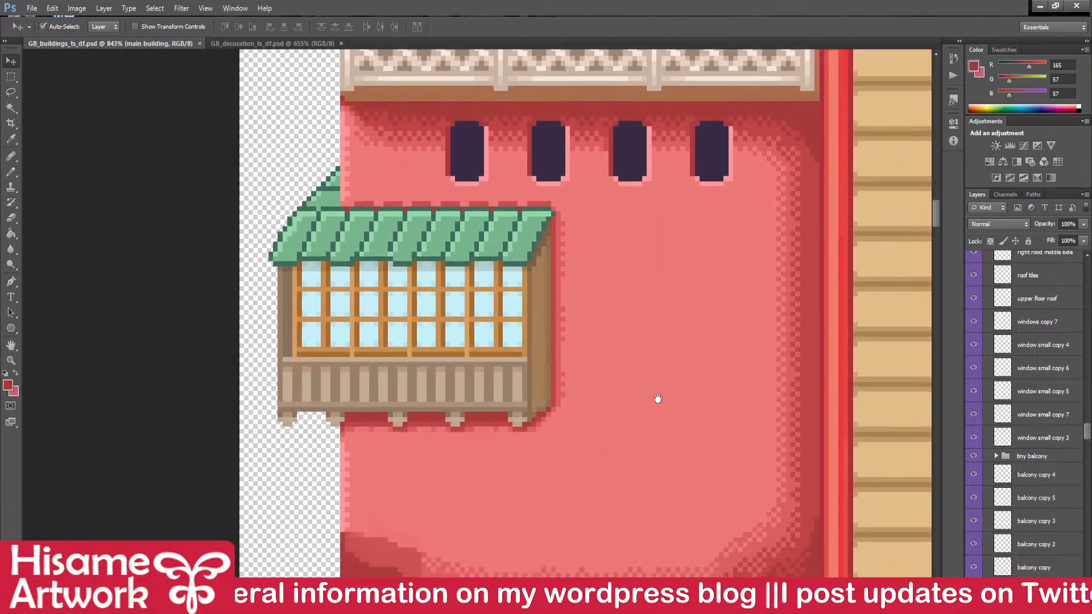
left_click_drag(650, 385, 638, 322)
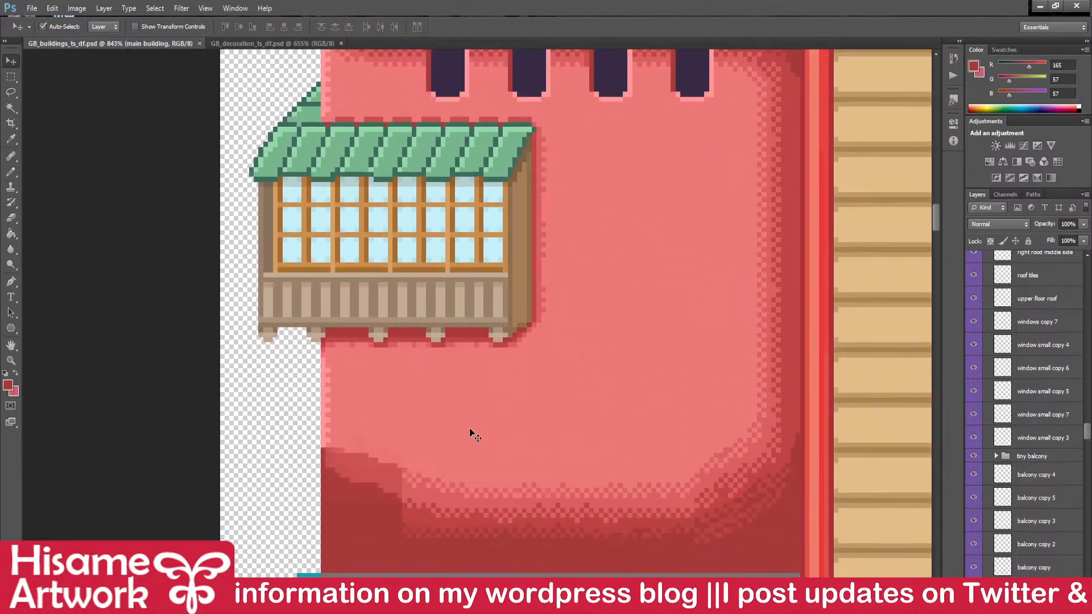
left_click_drag(490, 446, 562, 406)
scroll(559, 455, "up", 3)
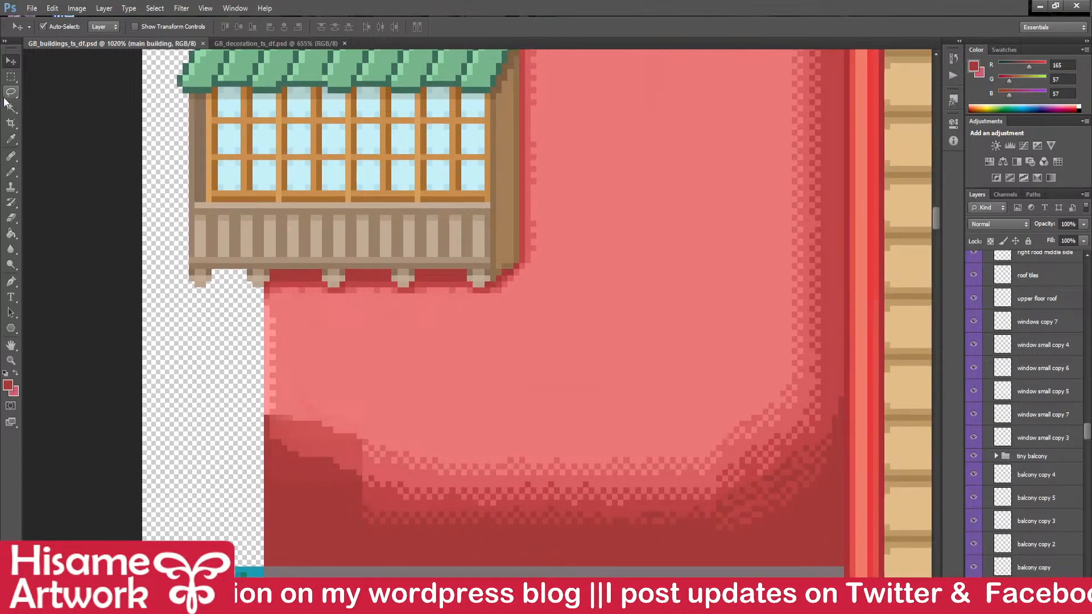
left_click(11, 76)
scroll(503, 433, "up", 2)
left_click_drag(504, 432, 591, 422)
left_click_drag(750, 530, 765, 534)
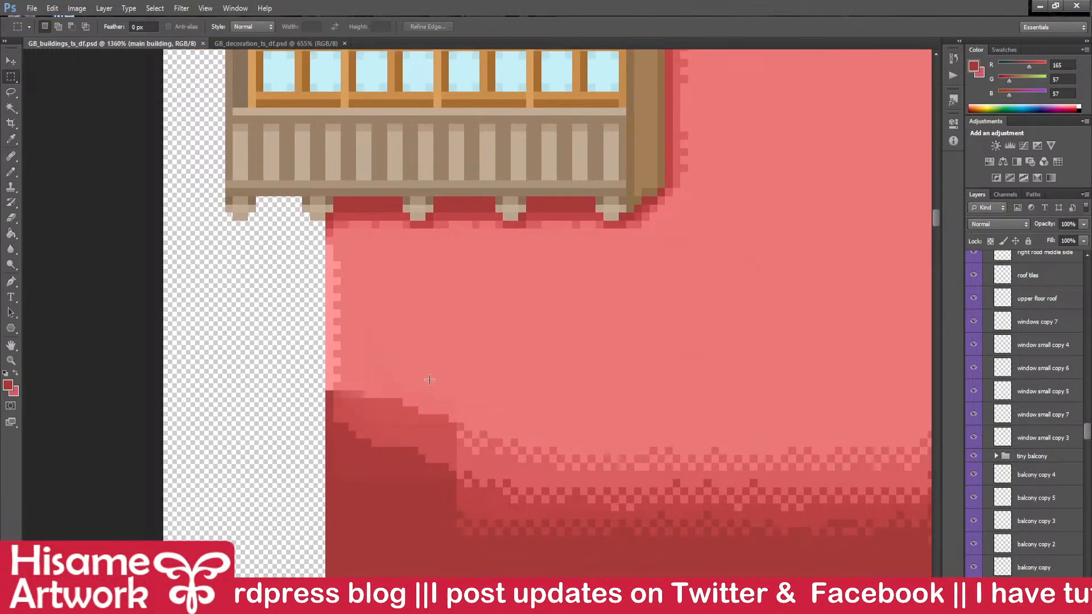
scroll(282, 375, "down", 5)
scroll(788, 402, "up", 5)
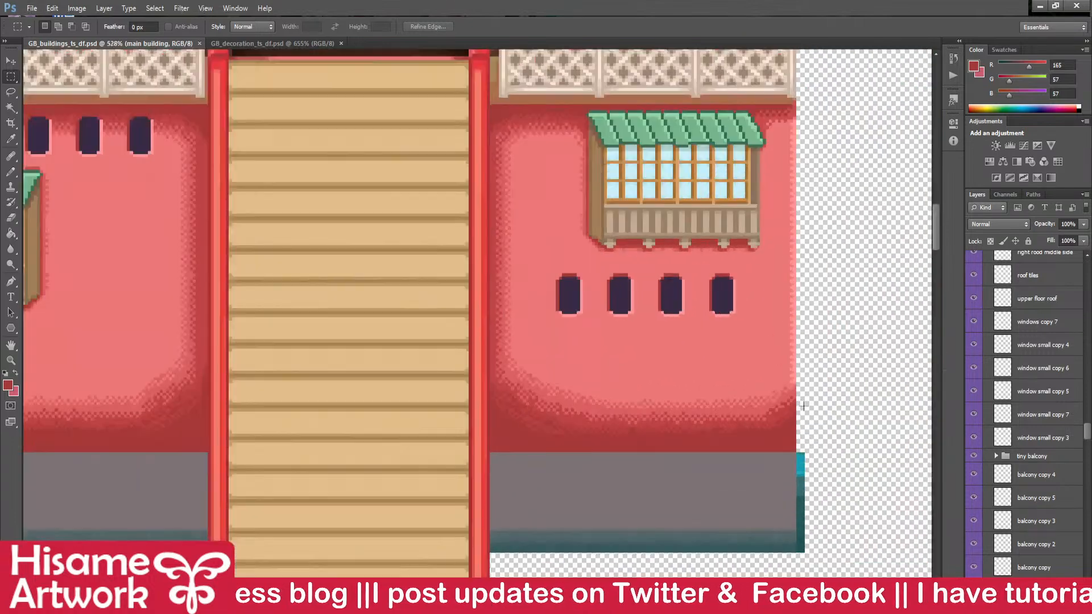
- Select the dithered outer lower corner of the right wall with the Rectangular Marquee and copy it over the left wall's outer lower corner
key("v")
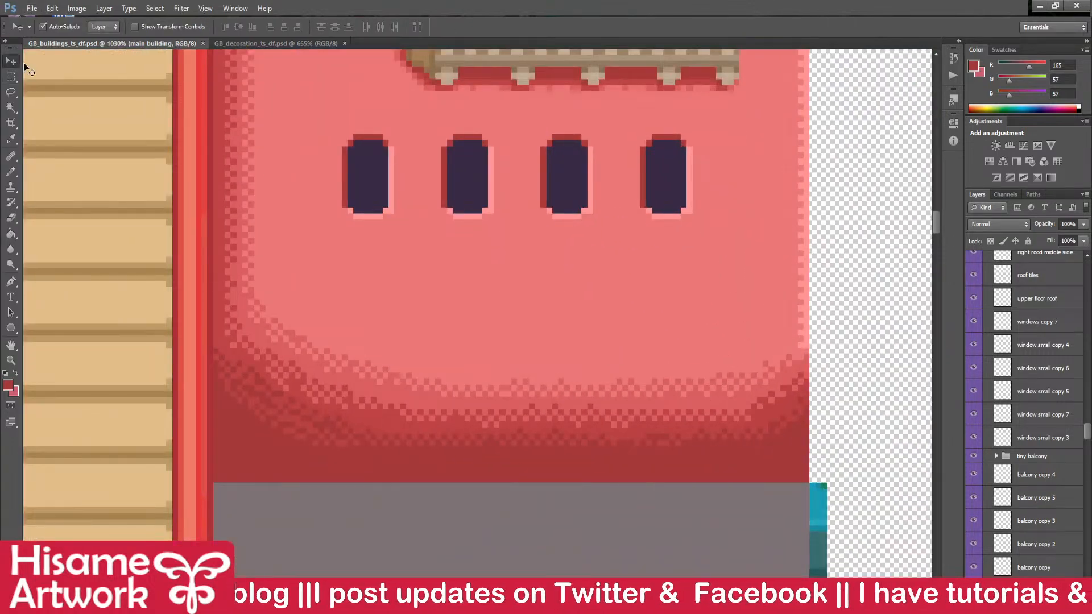
left_click(11, 76)
left_click_drag(797, 383, 838, 464)
key("ctrl+d")
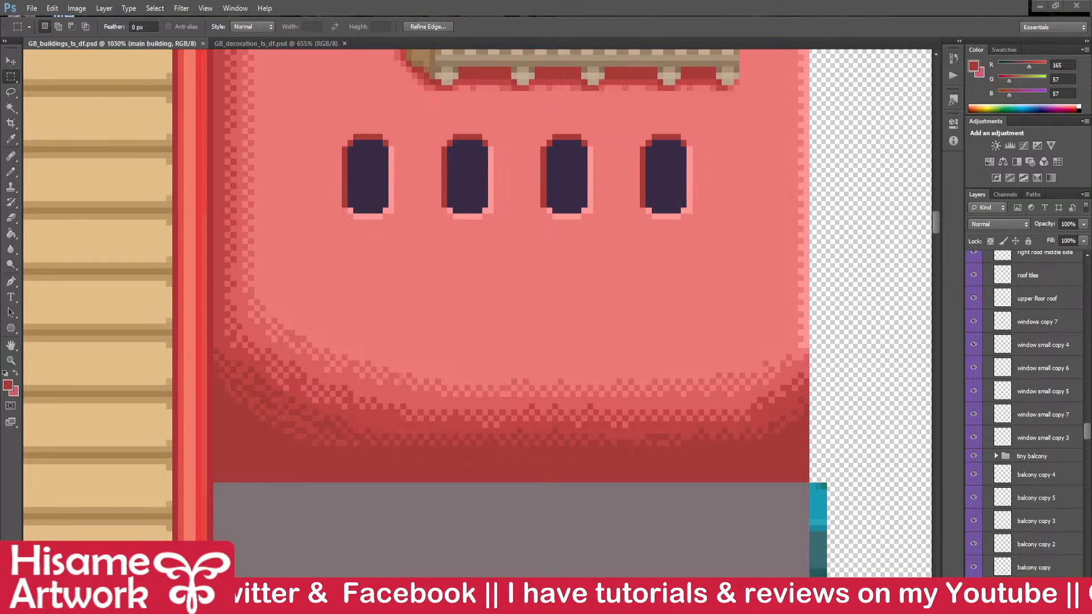
left_click_drag(716, 275, 838, 464)
scroll(813, 364, "down", 5)
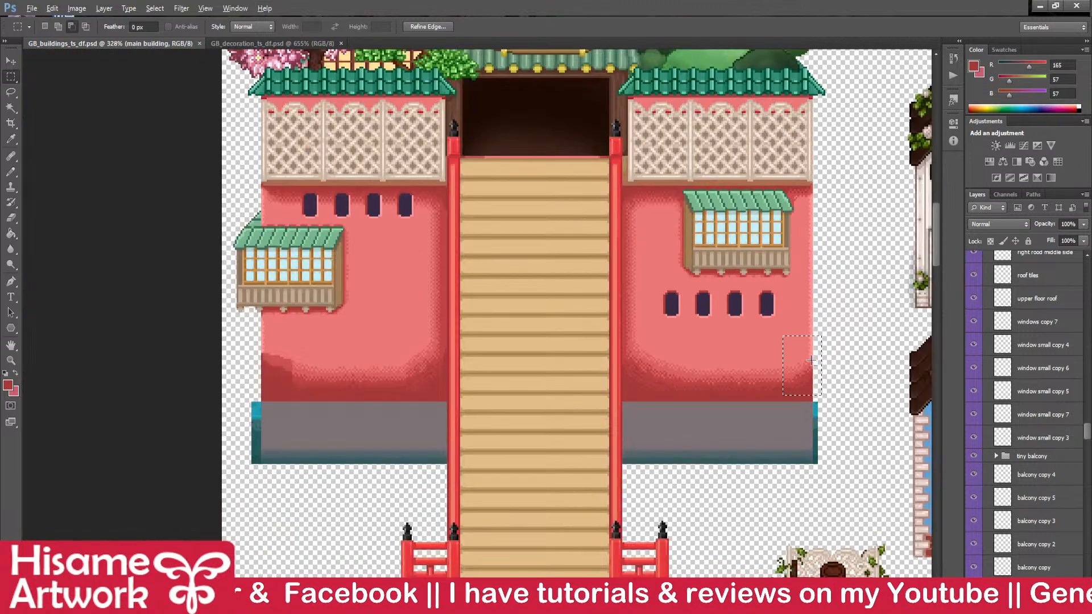
key("v")
left_click_drag(787, 385, 256, 391)
scroll(256, 391, "up", 2)
scroll(256, 392, "up", 4)
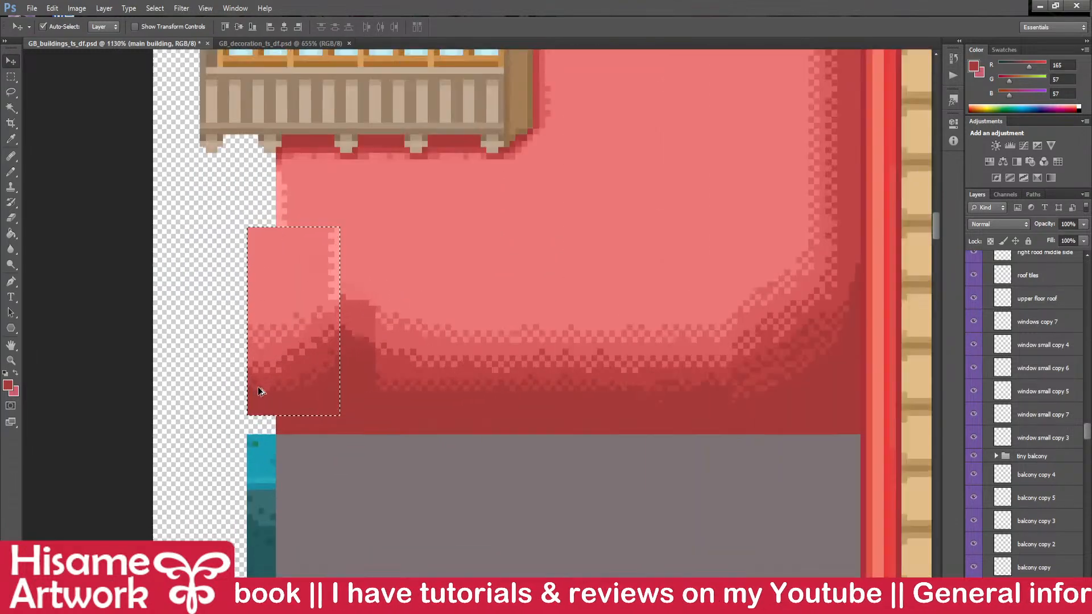
- Flip the copied corner shadow horizontally and align it with the left wall's outer edge and dithered shadow bands, applying the transform
key("ctrl+t")
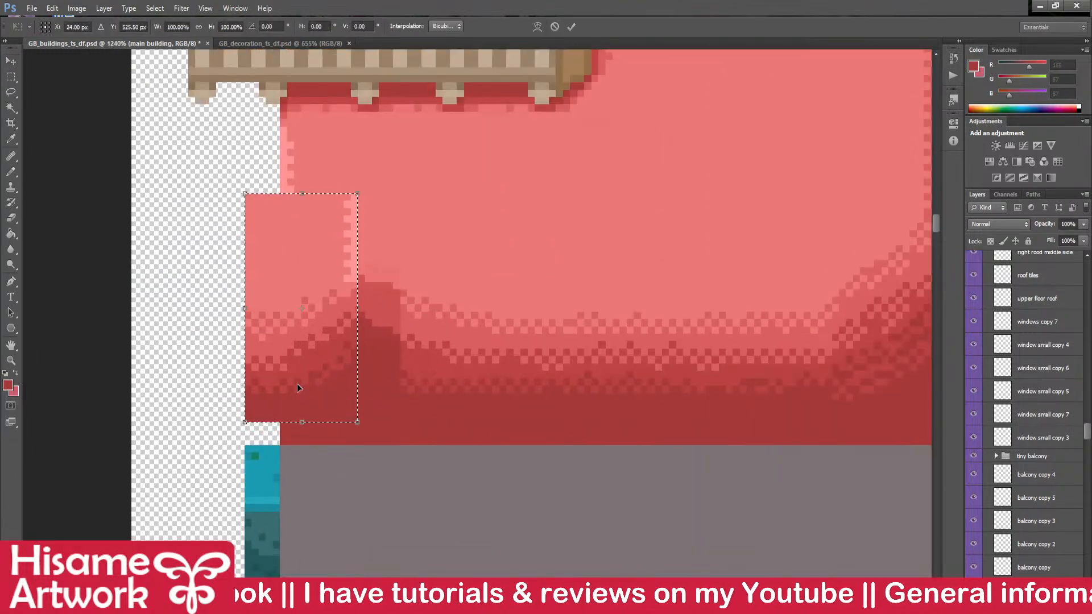
left_click(356, 554)
left_click_drag(284, 358, 390, 364)
key("shift+Left")
key("Up")
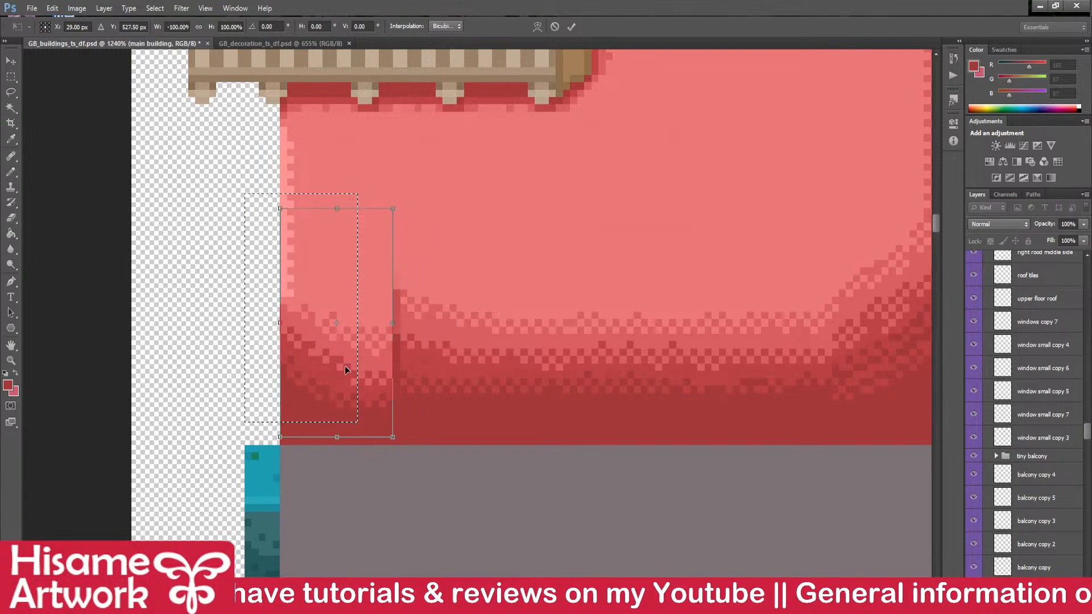
left_click_drag(347, 346, 396, 415)
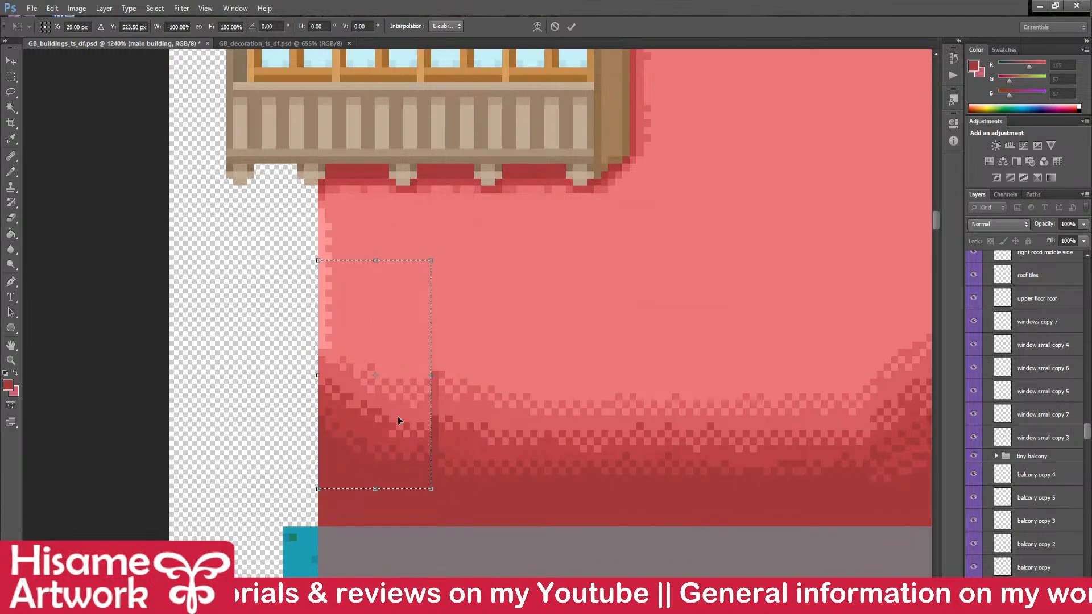
key("Return")
- Cover the dark vertical seam beside the flipped corner with a neighbouring strip of dithered shadow, save and deselect
scroll(480, 467, "up", 2)
scroll(480, 472, "up", 1)
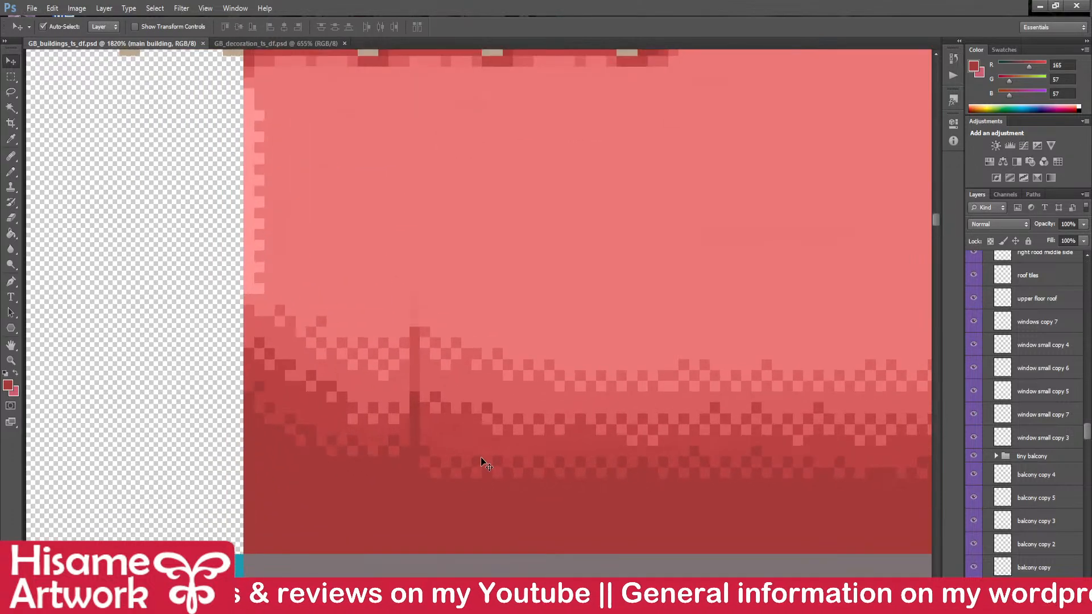
left_click(12, 79)
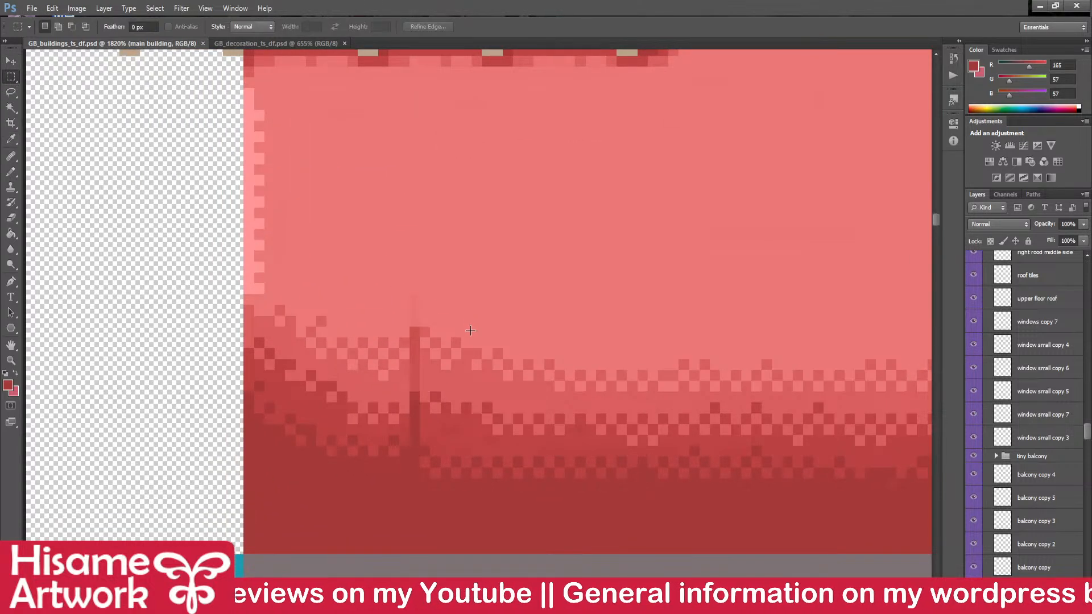
left_click_drag(430, 328, 480, 469)
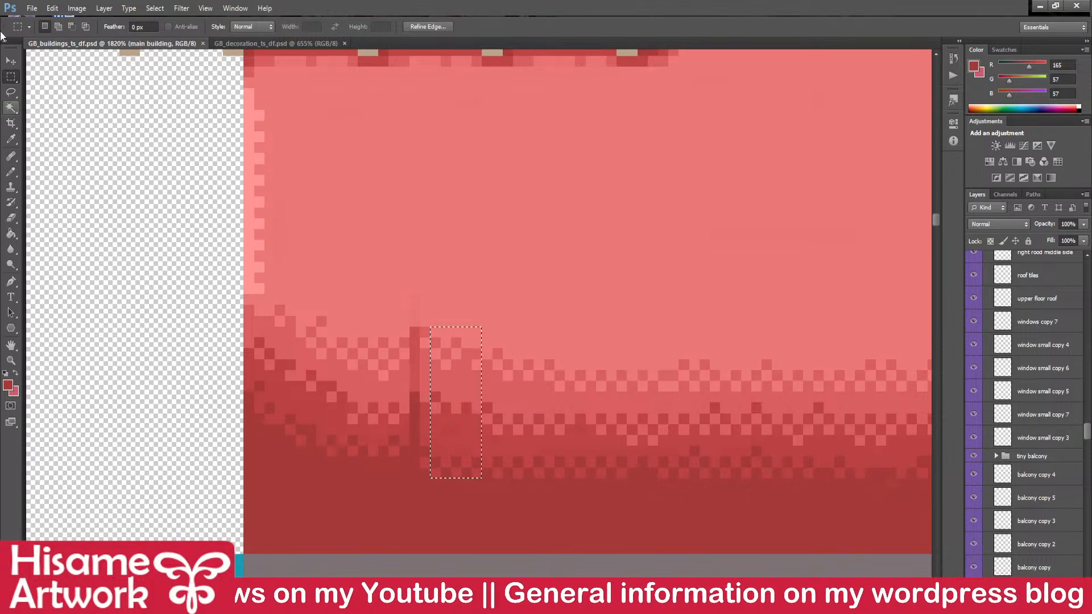
left_click(11, 60)
left_click_drag(458, 383, 434, 379)
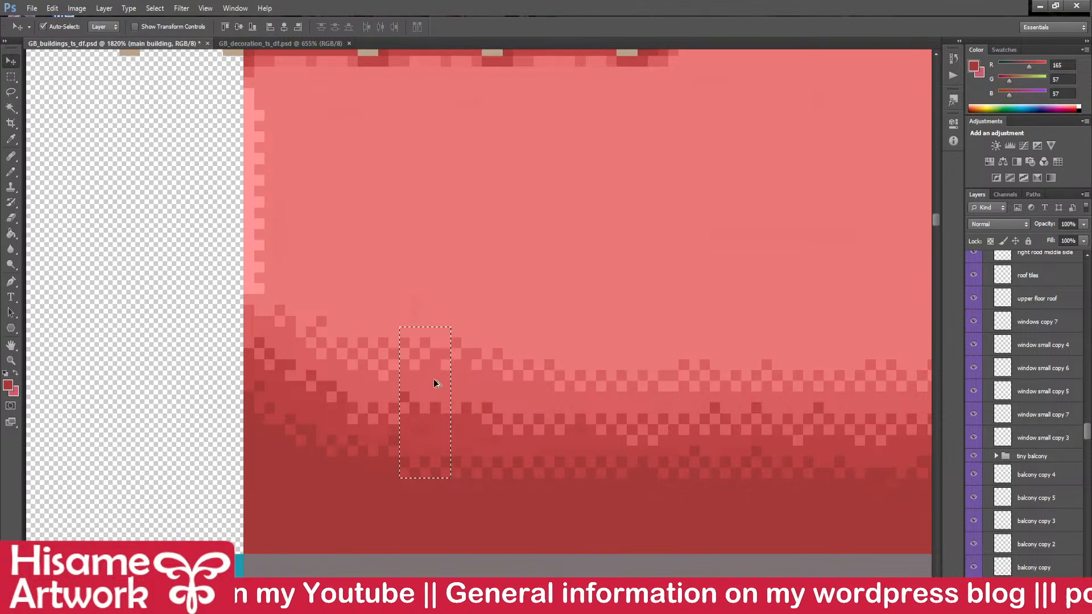
key("ctrl+s")
key("ctrl+d")
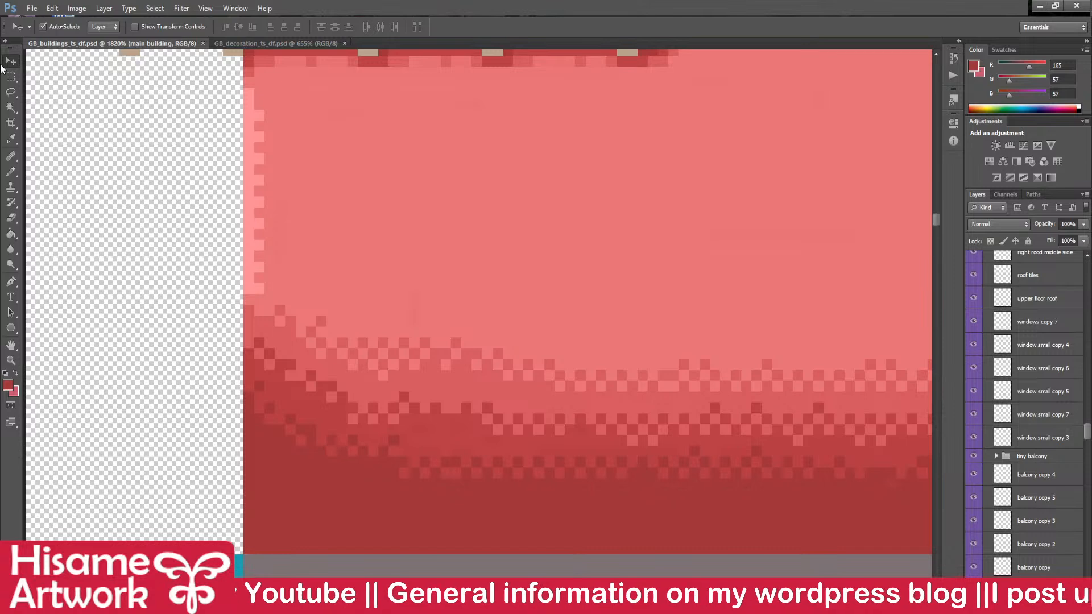
- Sample the wall pink (RGB 236, 120, 120) with the 1 px pencil for touching up the area above the patched seam
key("b")
left_click(440, 239, "alt")
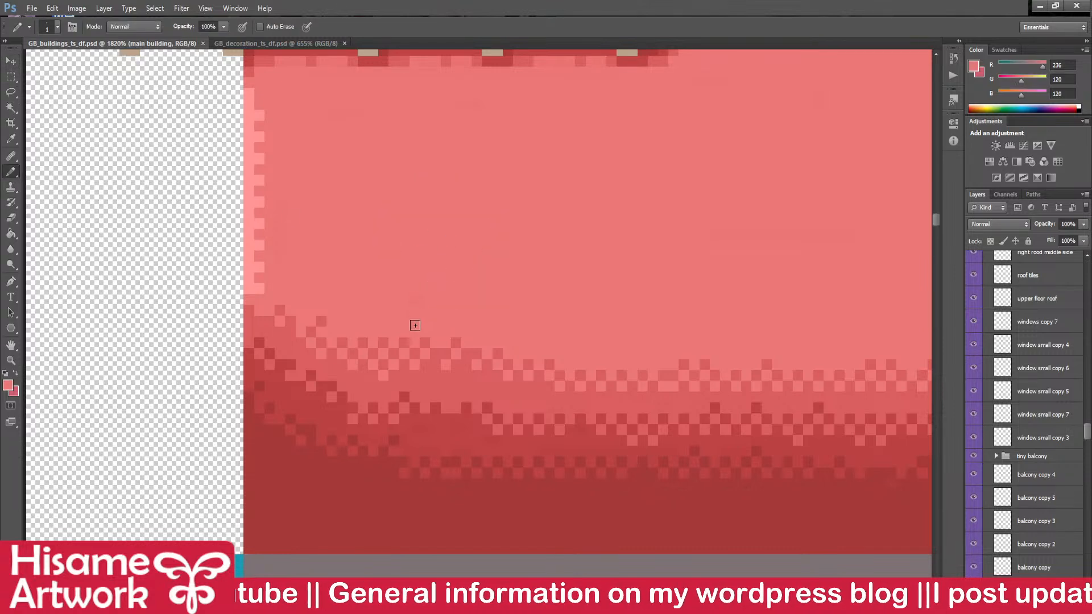
left_click(10, 61)
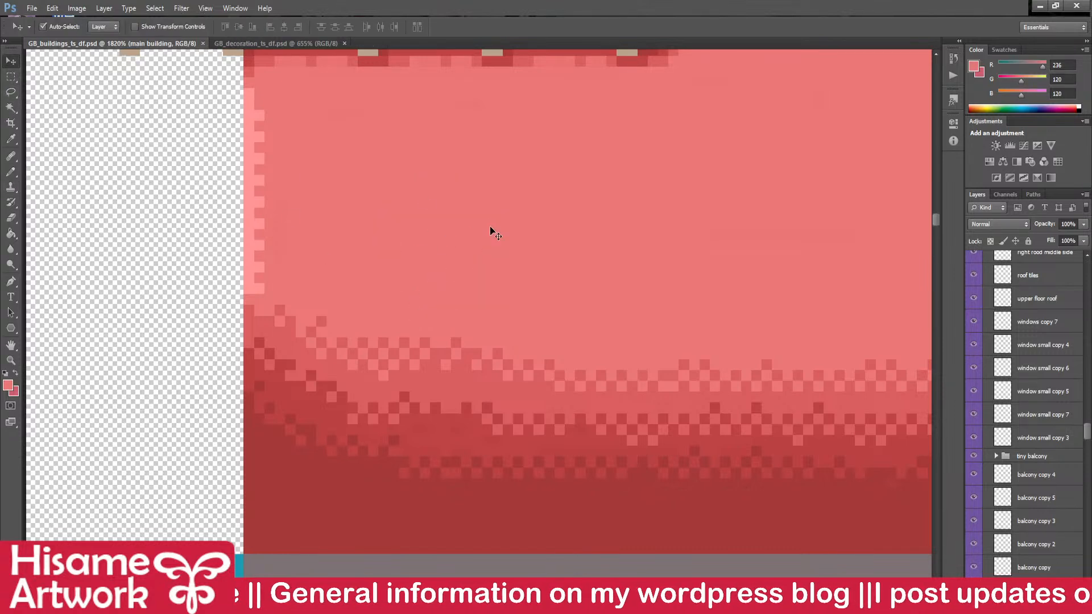
- Examine the whole bathhouse, from the shaded lower walls up to the roofs, balconies and pine tree
scroll(274, 323, "down", 6)
left_click_drag(608, 343, 434, 487)
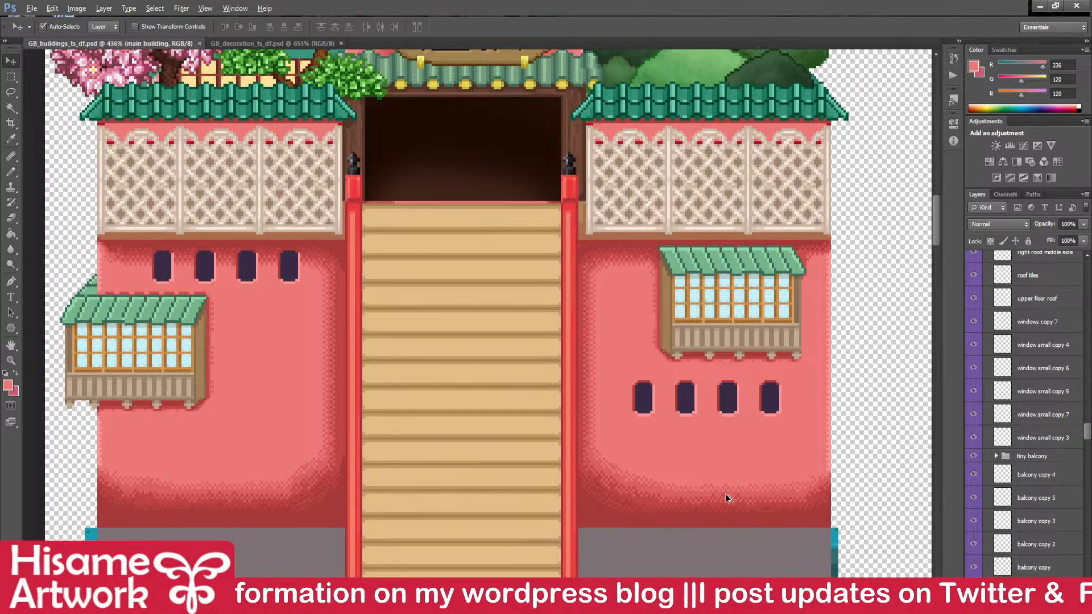
scroll(699, 501, "down", 1)
scroll(731, 380, "down", 1)
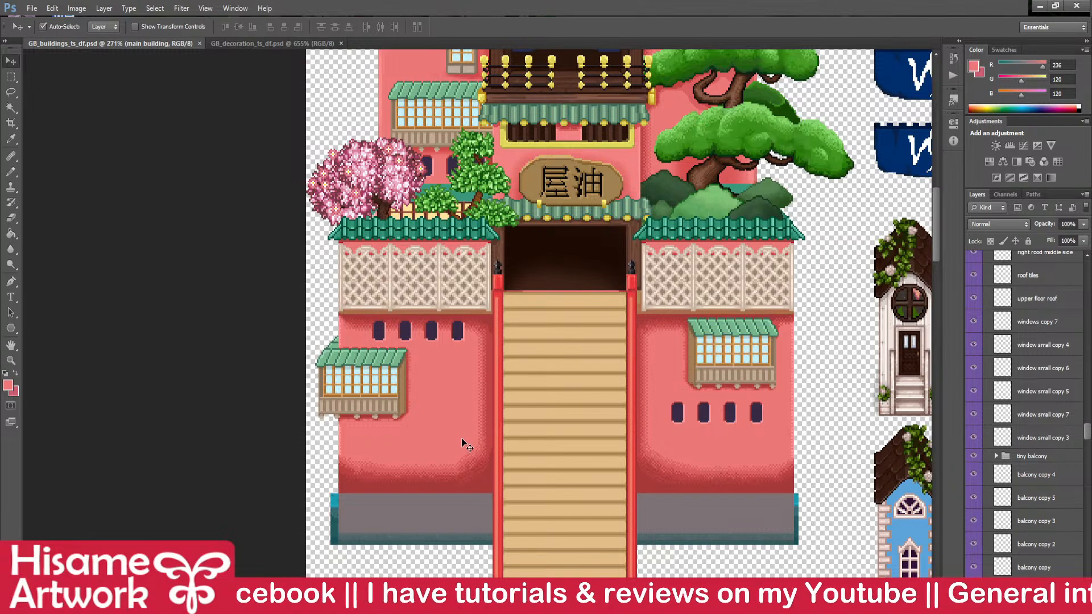
left_click_drag(461, 438, 369, 489)
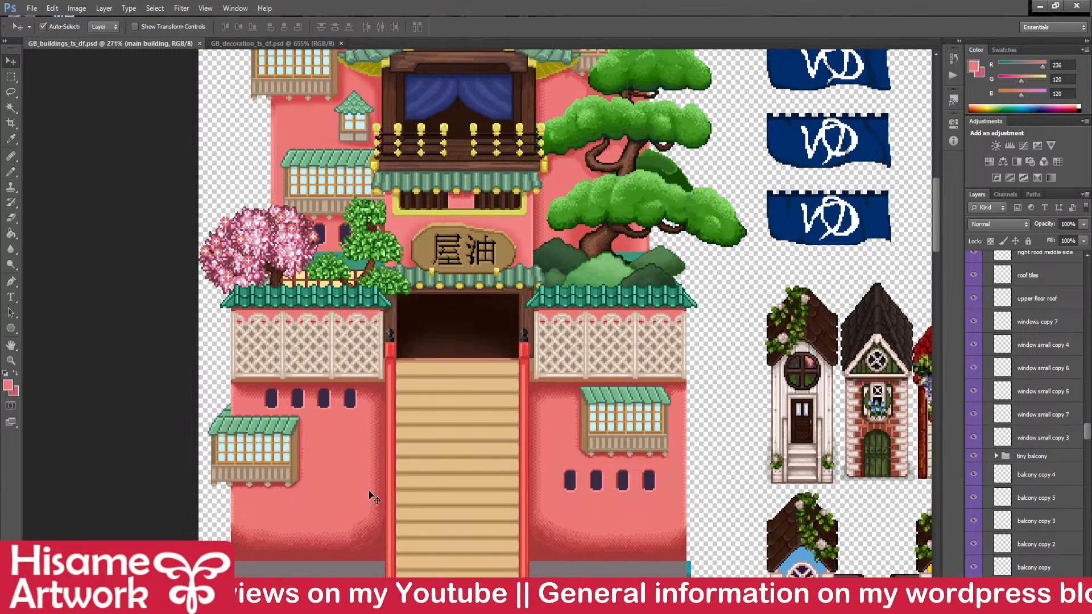
left_click_drag(453, 492, 519, 519)
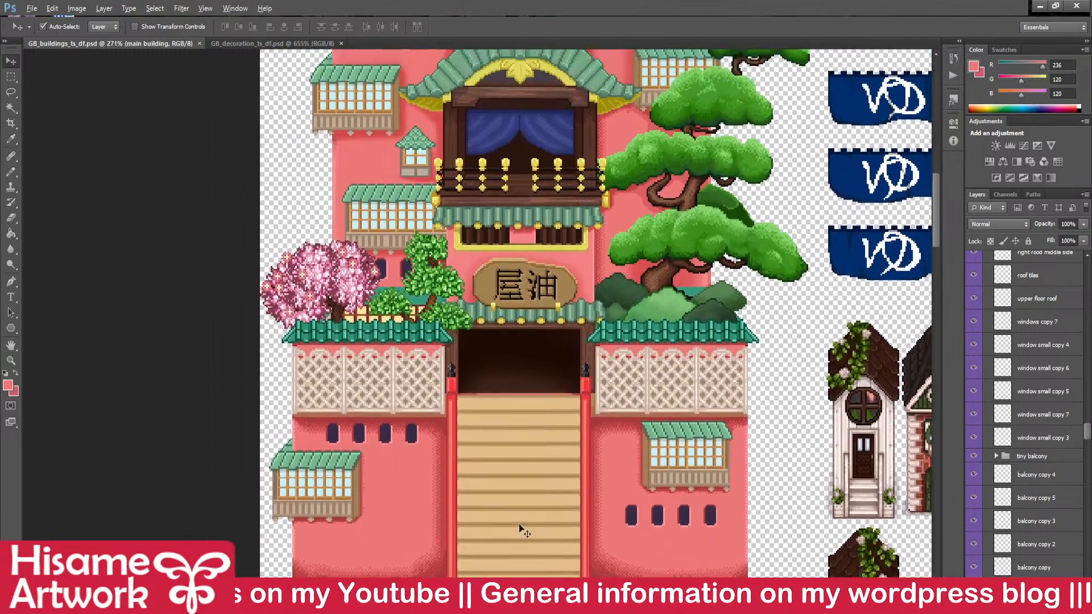
scroll(519, 523, "down", 2)
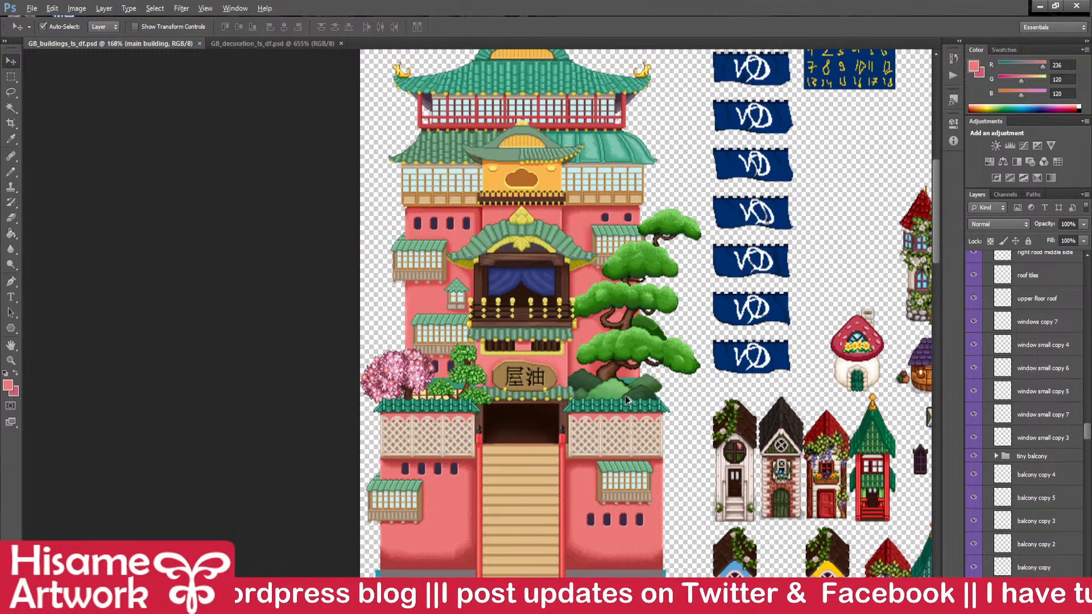
scroll(634, 307, "up", 5)
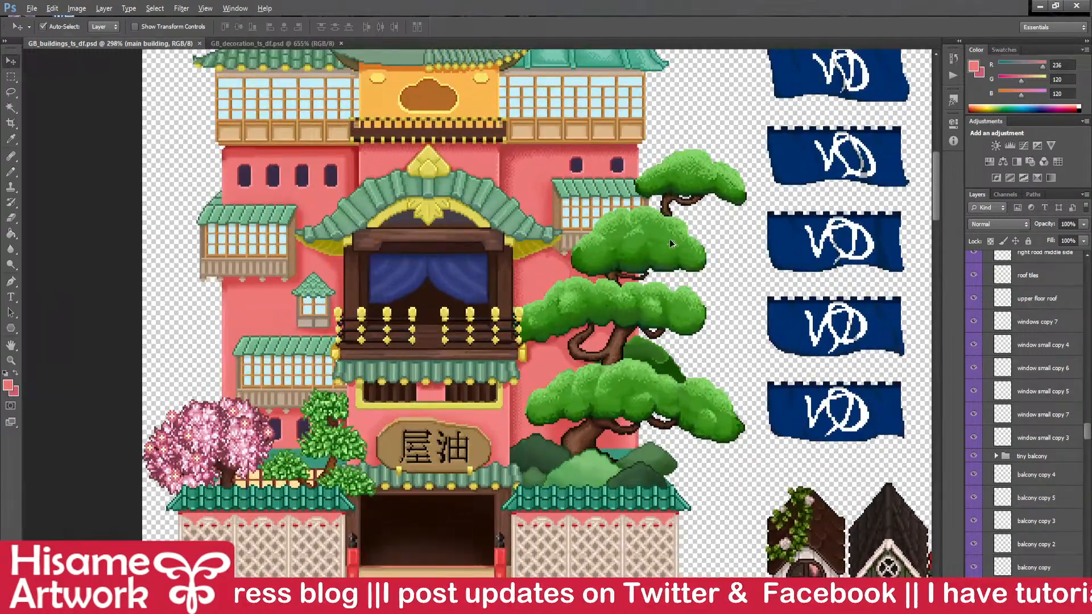
- Try to redraw the underside of the pine's upper trunk with the 1 px pencil in sampled dark brown (RGB 54, 35, 19)
scroll(671, 258, "up", 8)
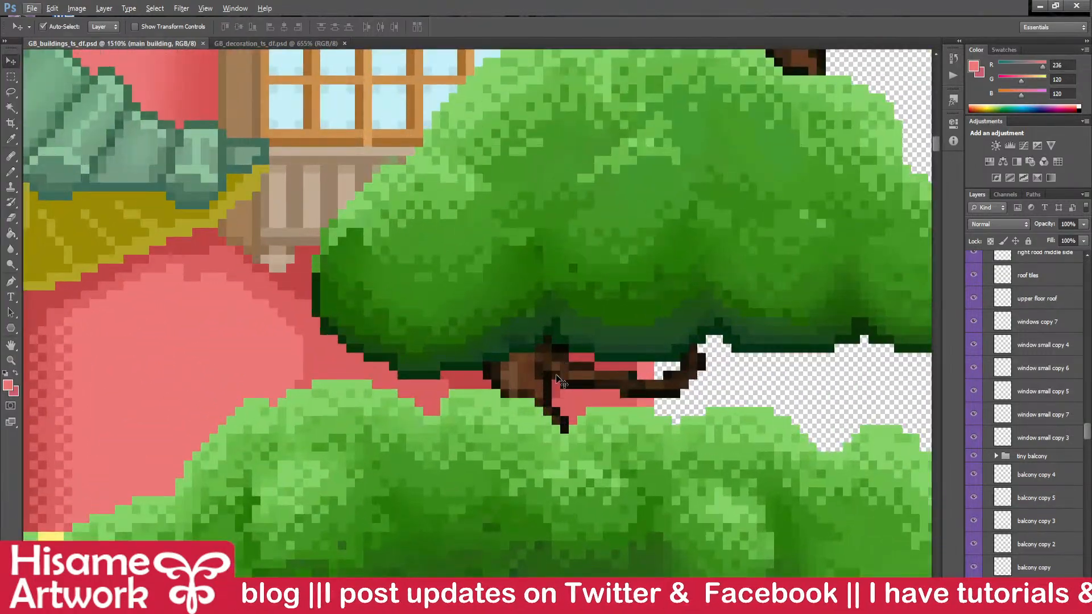
left_click_drag(560, 372, 509, 463)
scroll(483, 465, "up", 3)
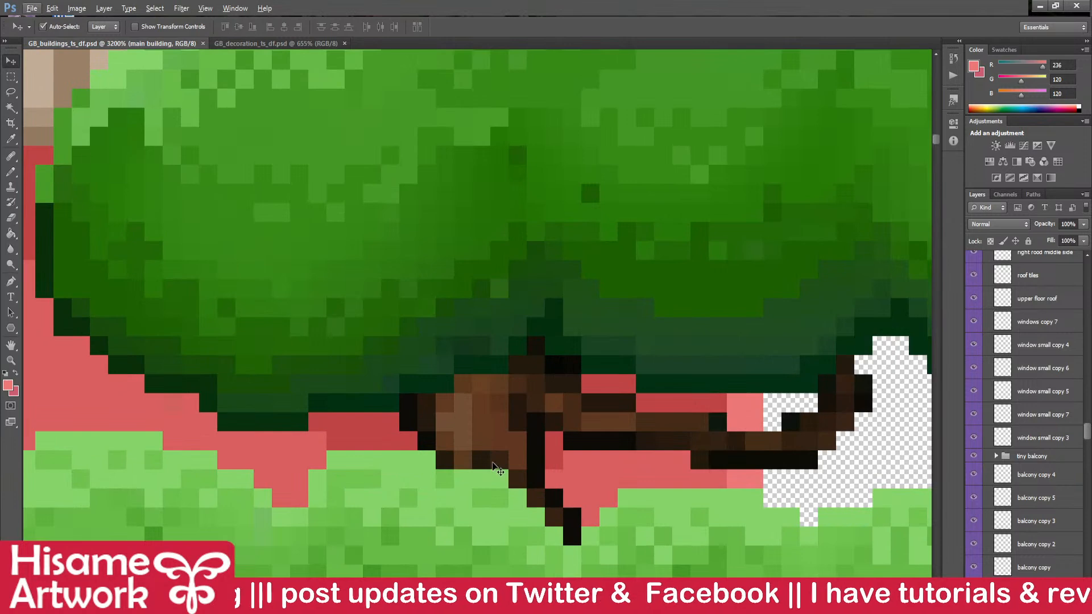
left_click(483, 465)
left_click(11, 171)
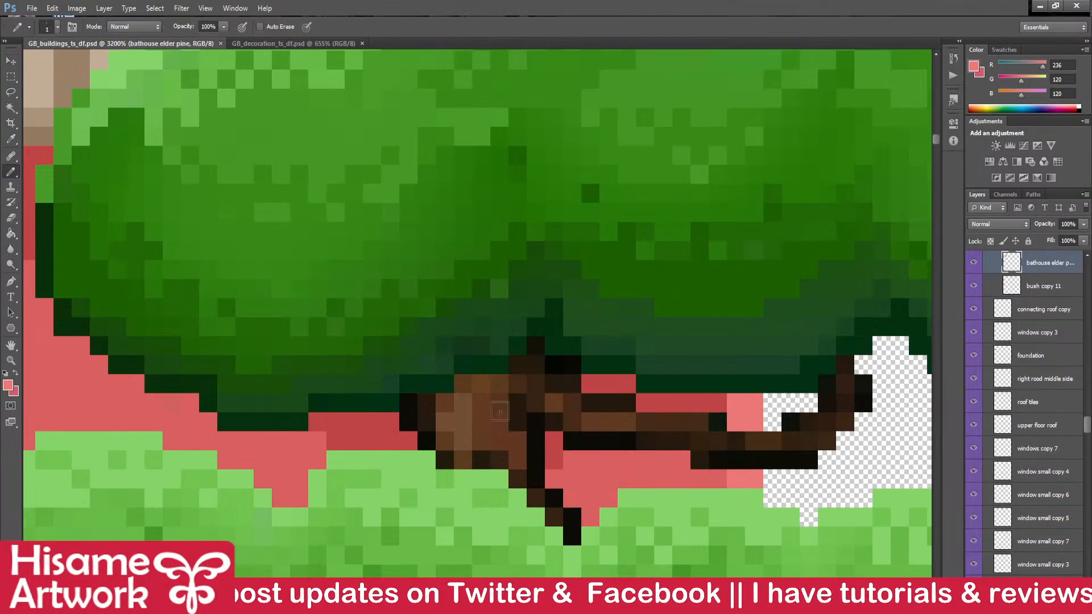
left_click(544, 393, "alt")
left_click_drag(444, 441, 485, 479)
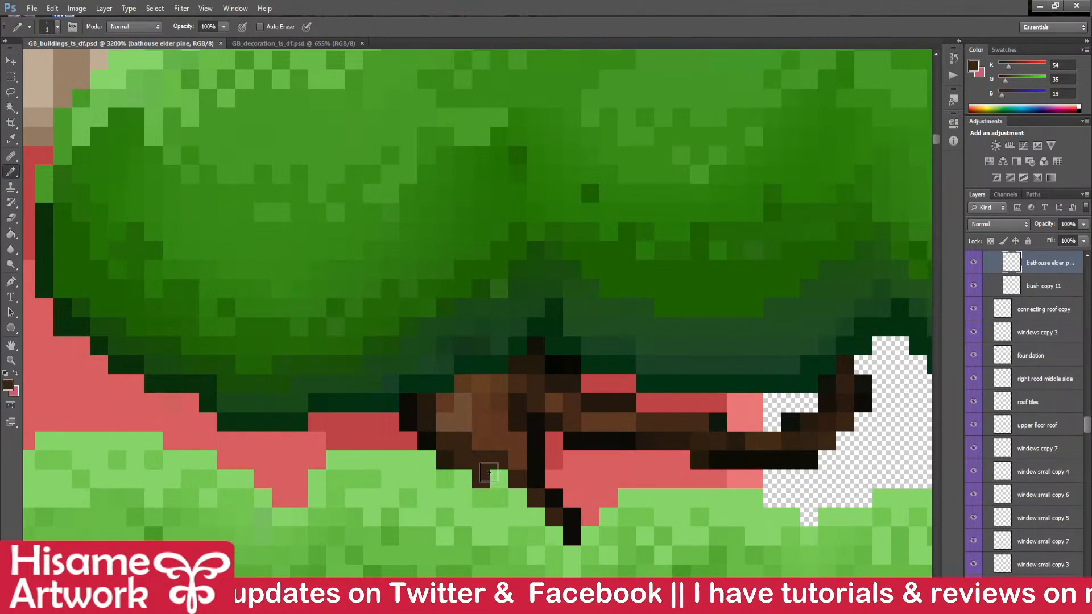
key("ctrl+z")
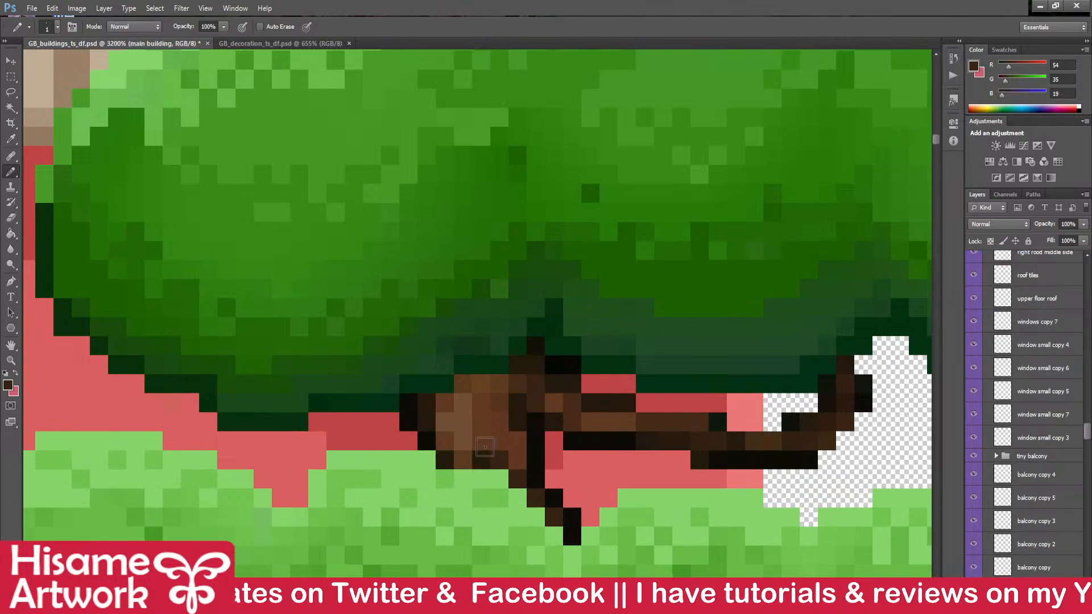
key("v")
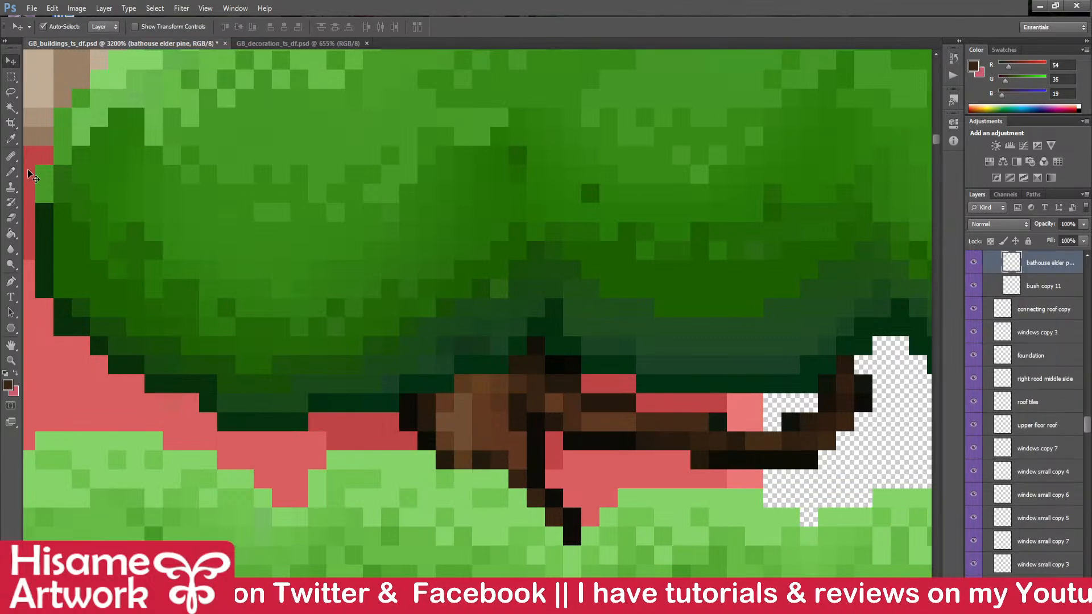
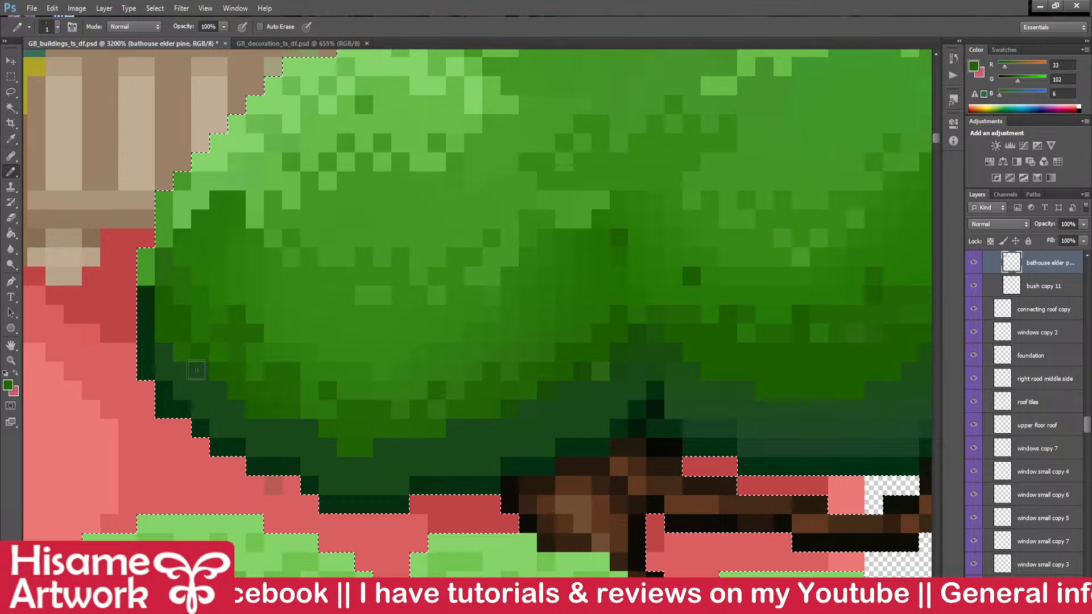
- Dot sampled green (RGB 28, 95, 1) pixels along the dark underside of the pine pad's leftmost lobe and save the file
left_click(184, 356, "alt")
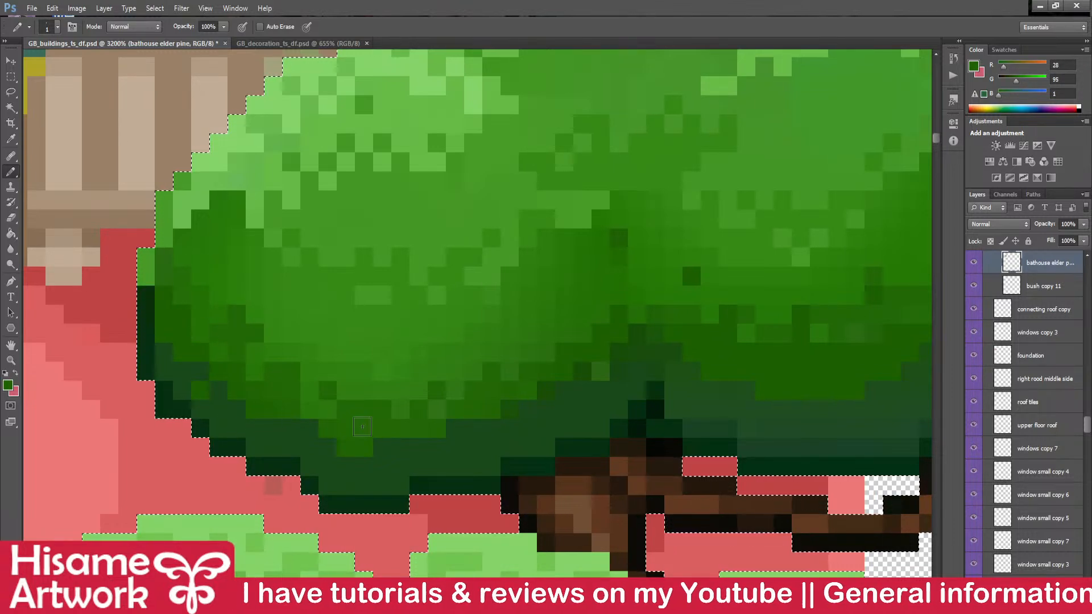
left_click(382, 467)
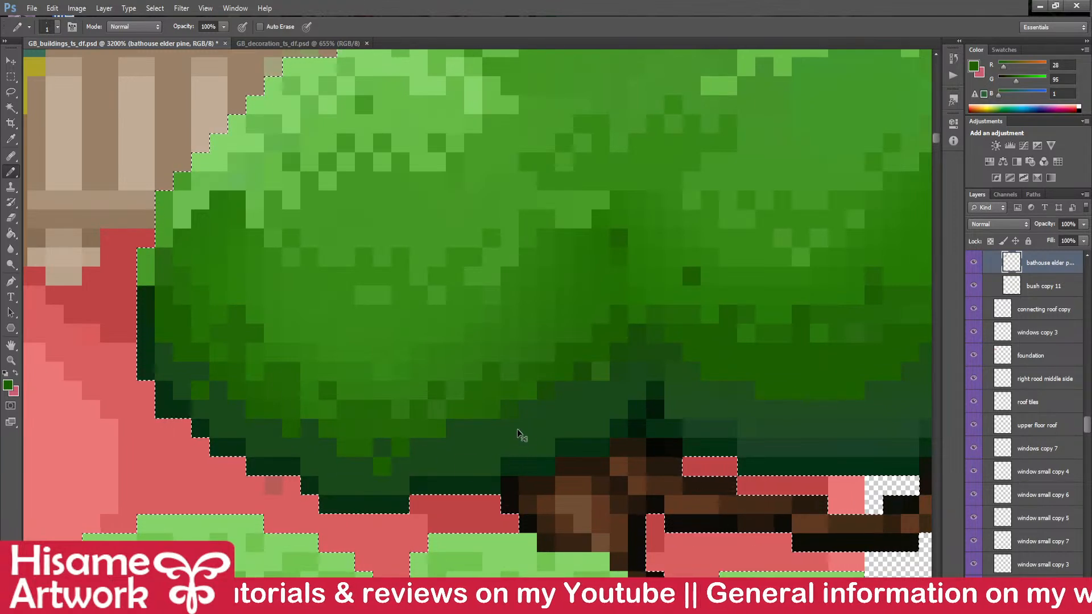
left_click_drag(535, 423, 478, 428)
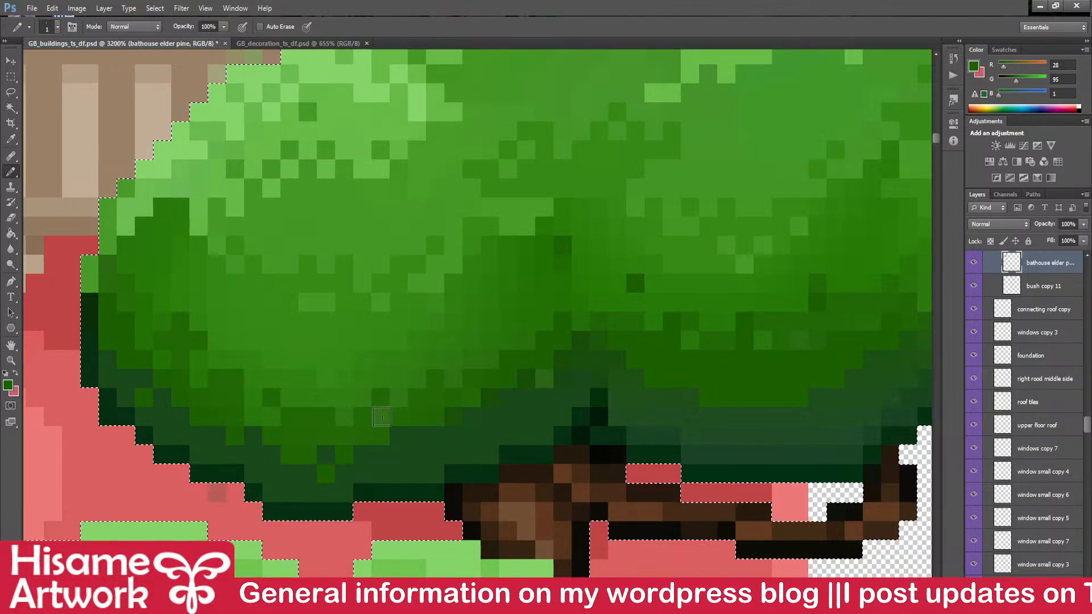
key("ctrl+s")
scroll(403, 436, "down", 6)
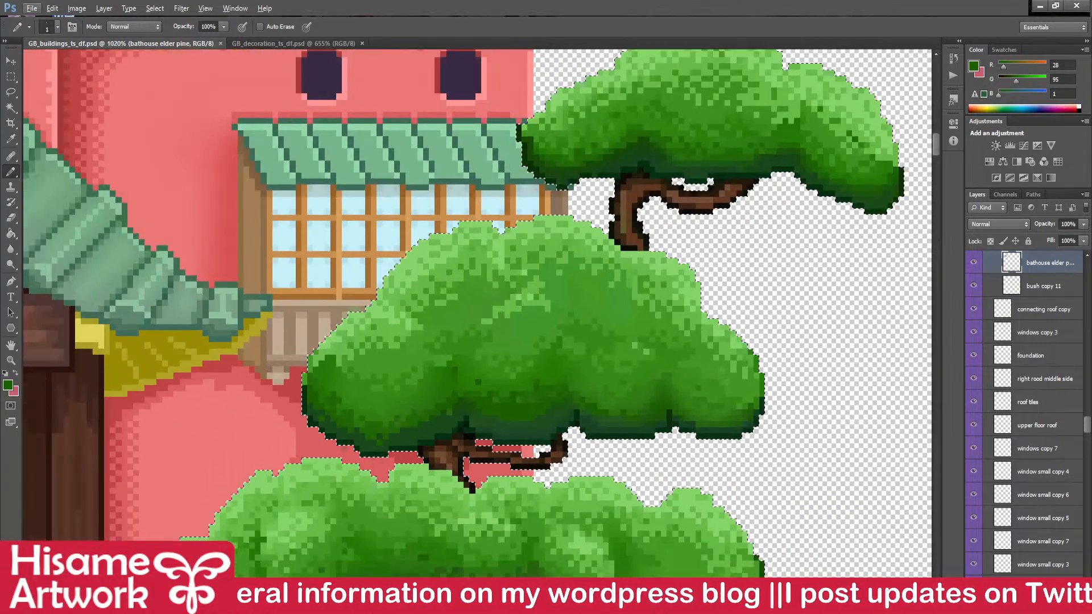
key("alt+Tab")
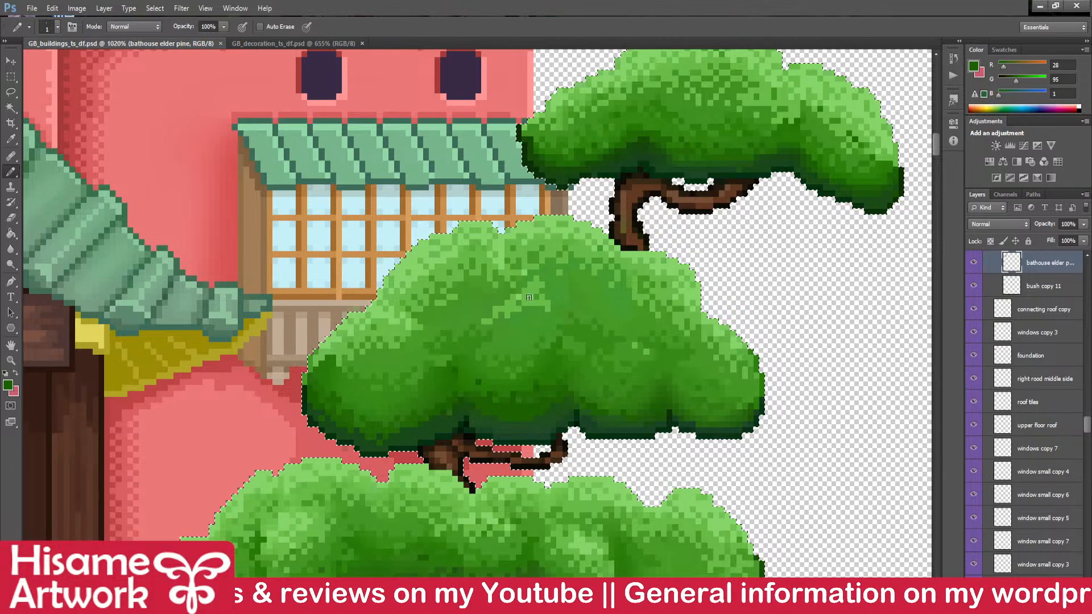
key("ctrl+h")
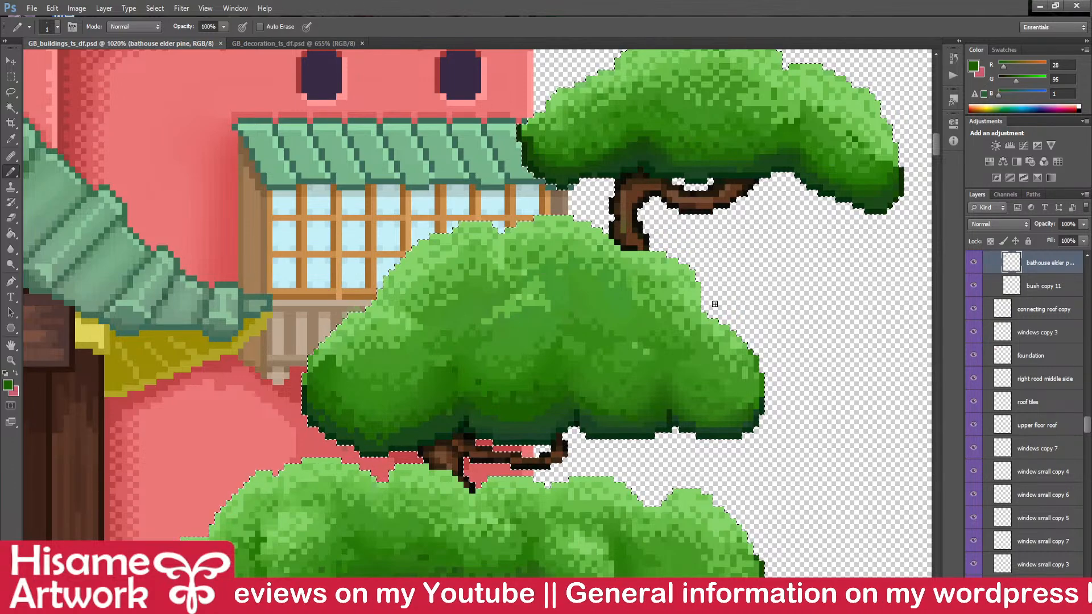
left_click(650, 466)
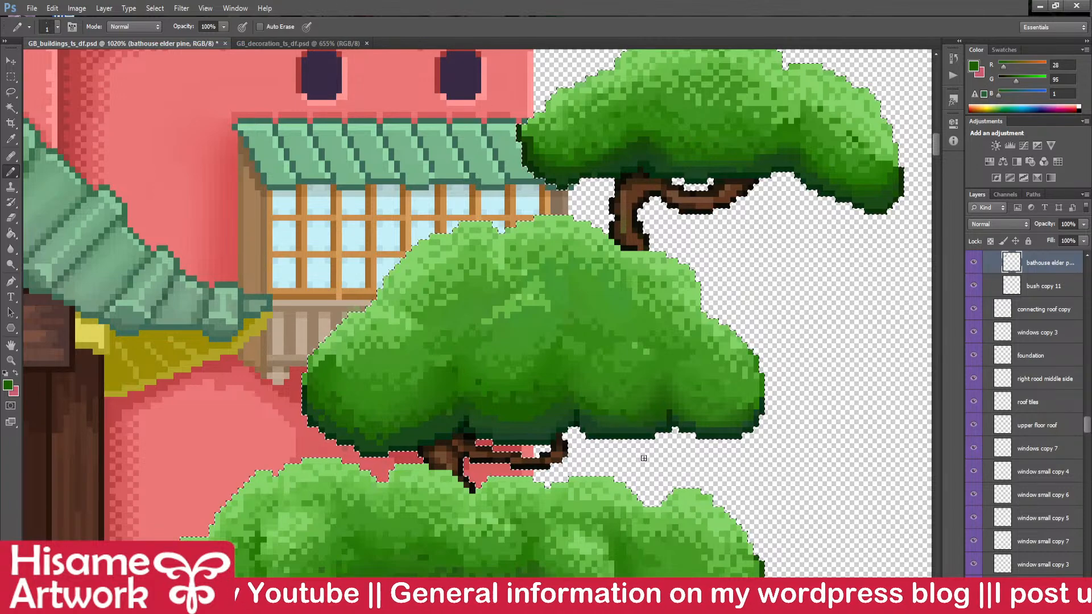
- Even out the dark shadow band beneath the foliage pad's middle lobe with sampled dark green (RGB 31, 77, 31)
scroll(493, 449, "up", 1)
scroll(456, 453, "up", 2)
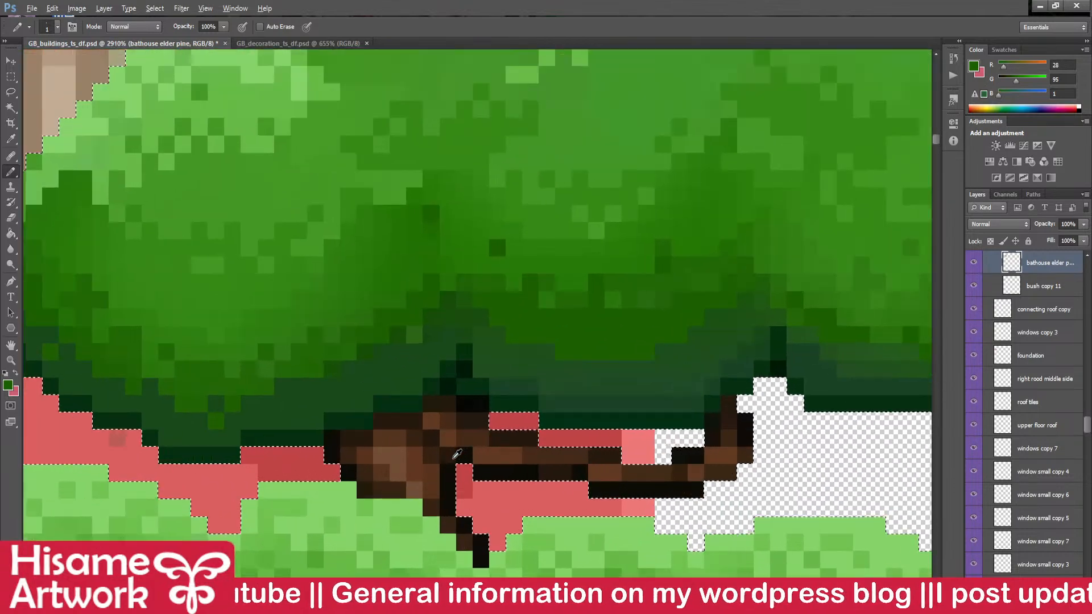
left_click(504, 368, "alt")
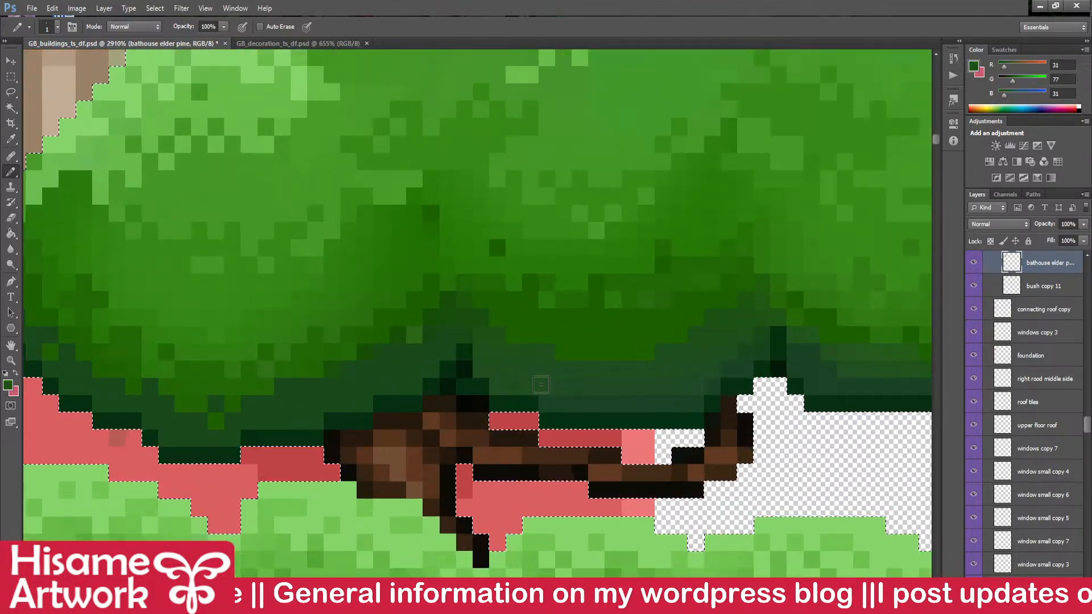
left_click_drag(627, 401, 432, 459)
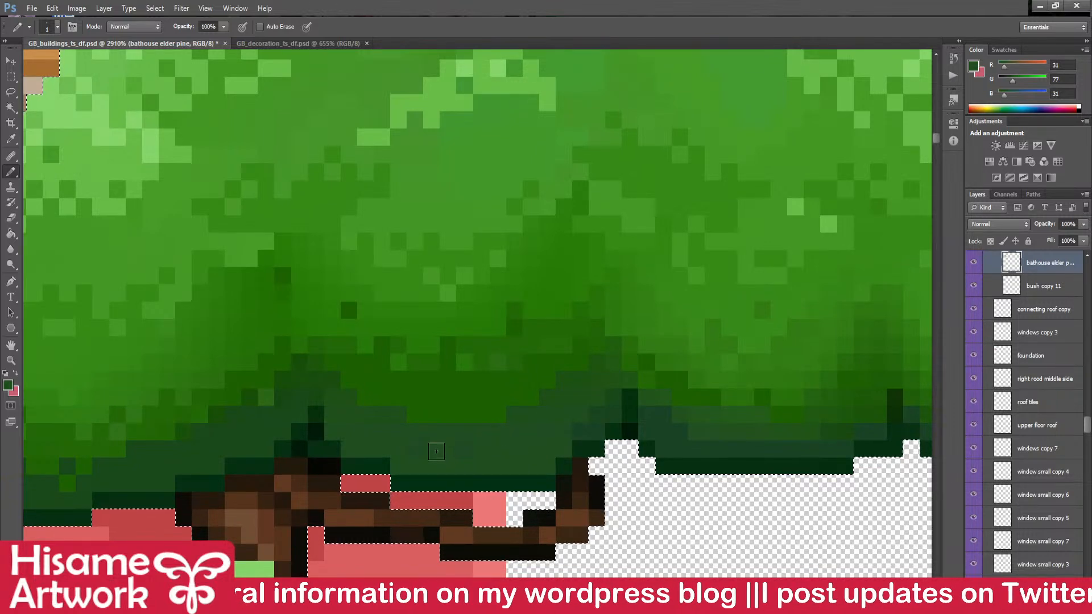
mouse_move(597, 410)
left_mouse_down()
mouse_move(442, 423)
mouse_move(708, 429)
mouse_move(723, 451)
left_mouse_up()
- Continue the underside shadow along the foliage pad's right-hand lobes with sampled dark green (RGB 31, 78, 29)
left_click(497, 434, "alt")
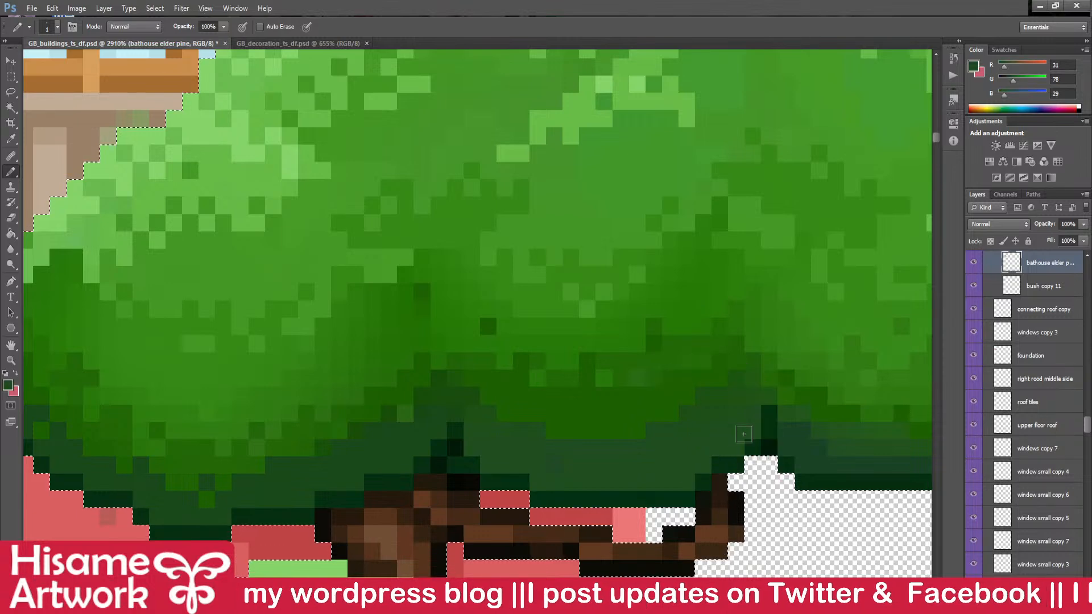
left_click_drag(745, 424, 290, 371)
left_click(342, 369, "alt")
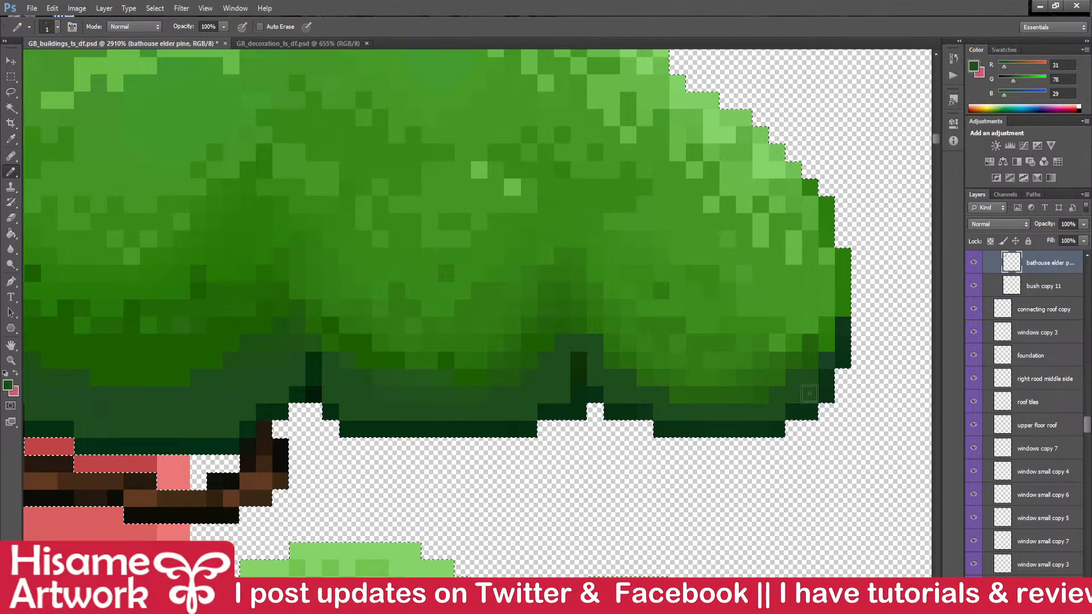
left_click_drag(819, 353, 825, 324)
left_click_drag(745, 336, 714, 387)
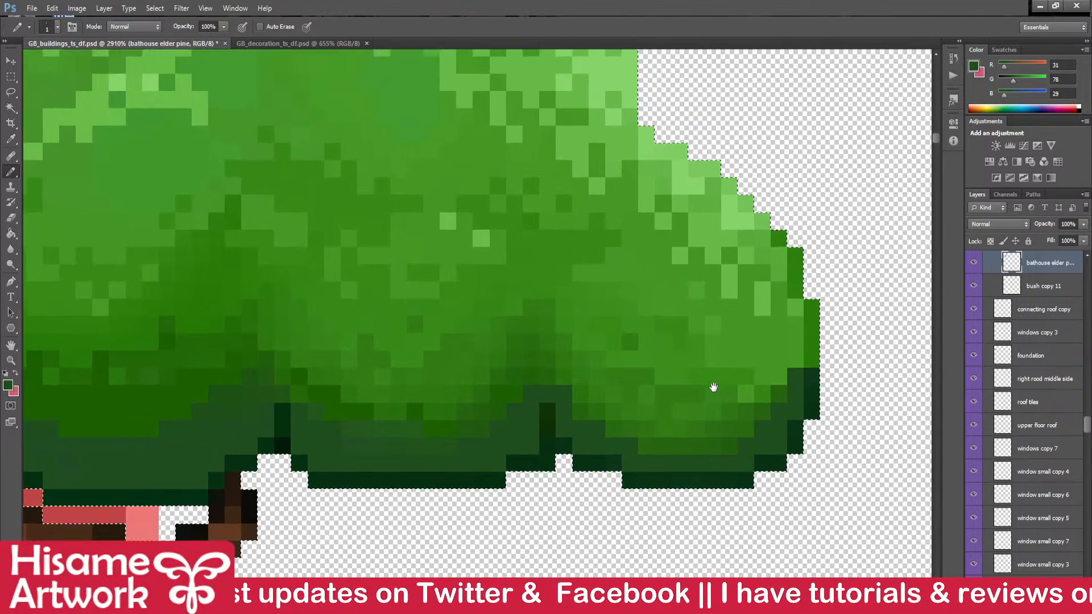
- Dither the boundary between the foliage and its underside shadow with sampled greens RGB 35, 101, 10; 28, 95, 1; and 25, 77, 14
left_click(558, 359, "alt")
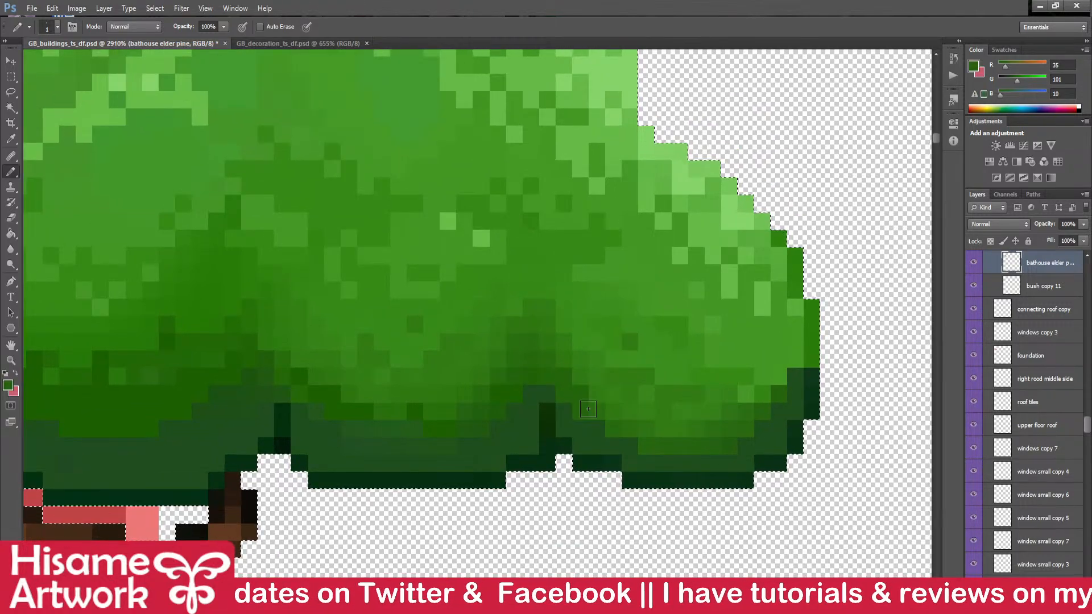
mouse_move(544, 405)
left_mouse_down()
mouse_move(812, 429)
mouse_move(708, 461)
left_mouse_up()
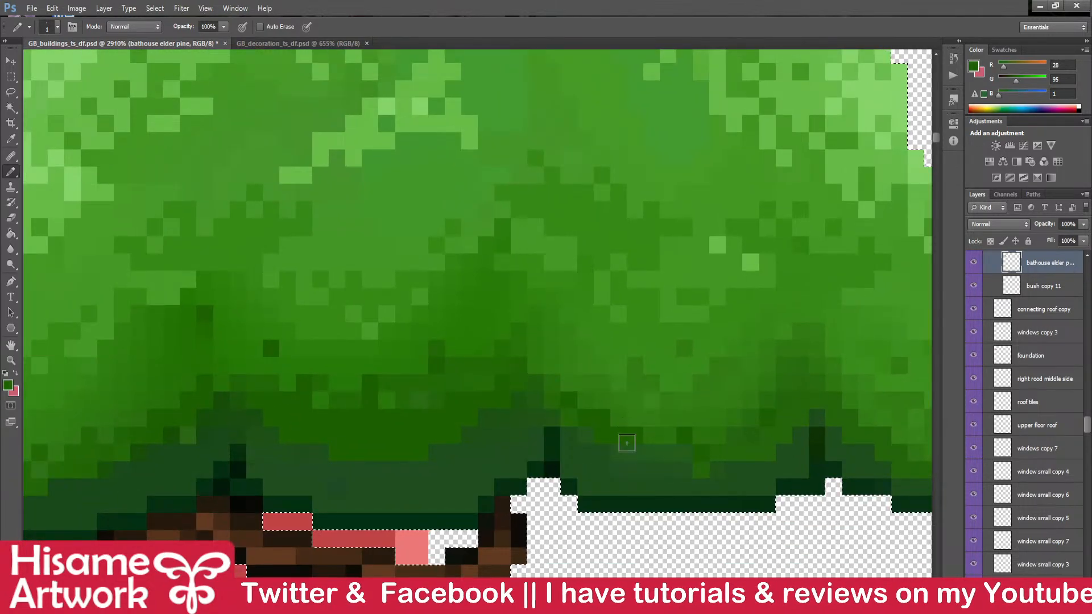
scroll(393, 371, "down", 5)
left_click(371, 381, "alt")
scroll(374, 377, "up", 4)
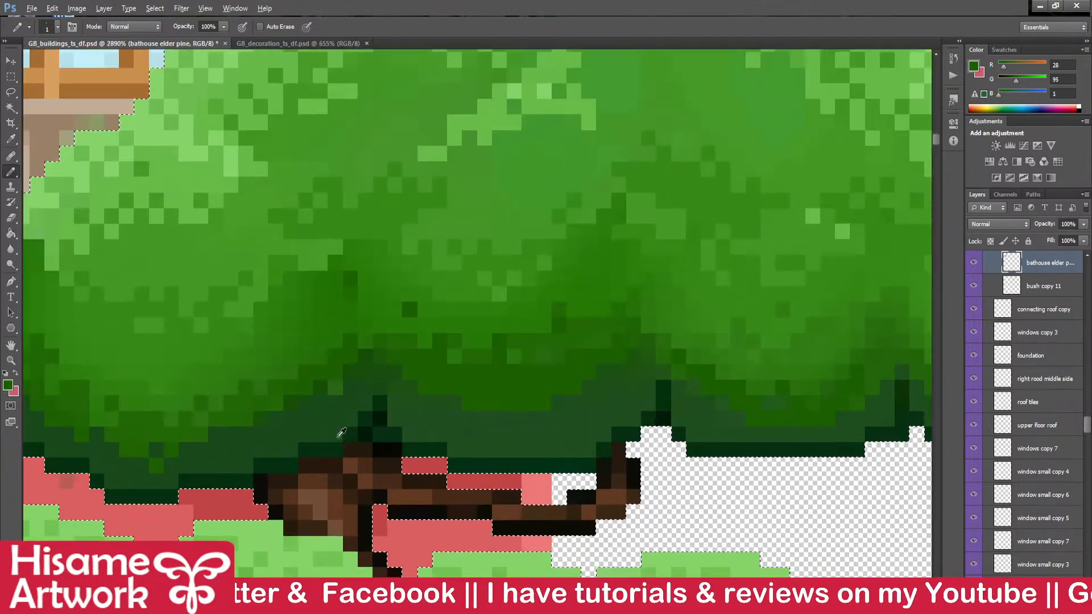
left_click(400, 355, "alt")
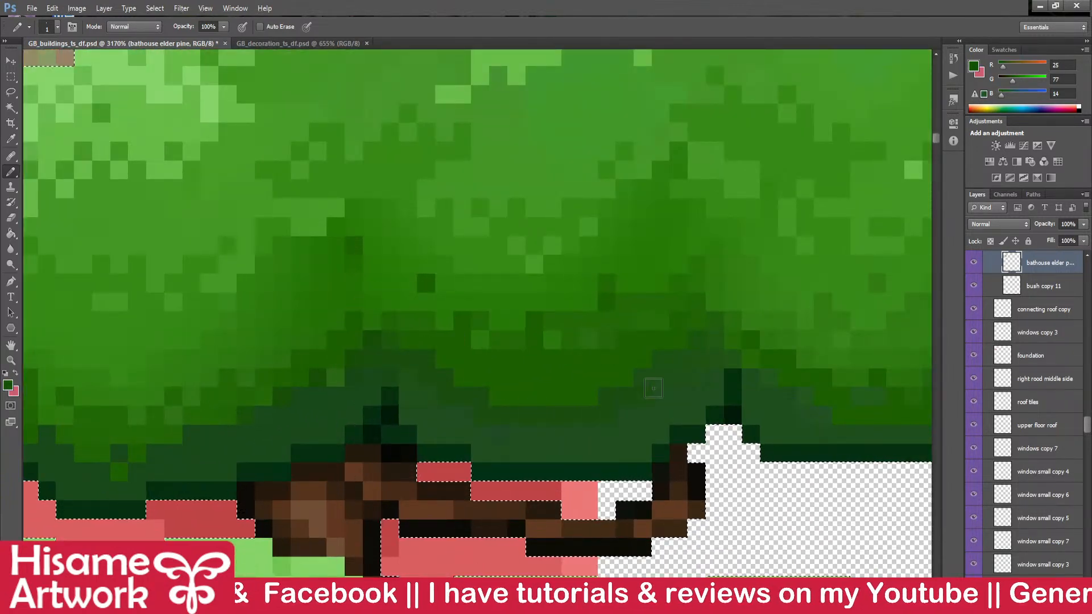
scroll(639, 400, "down", 9)
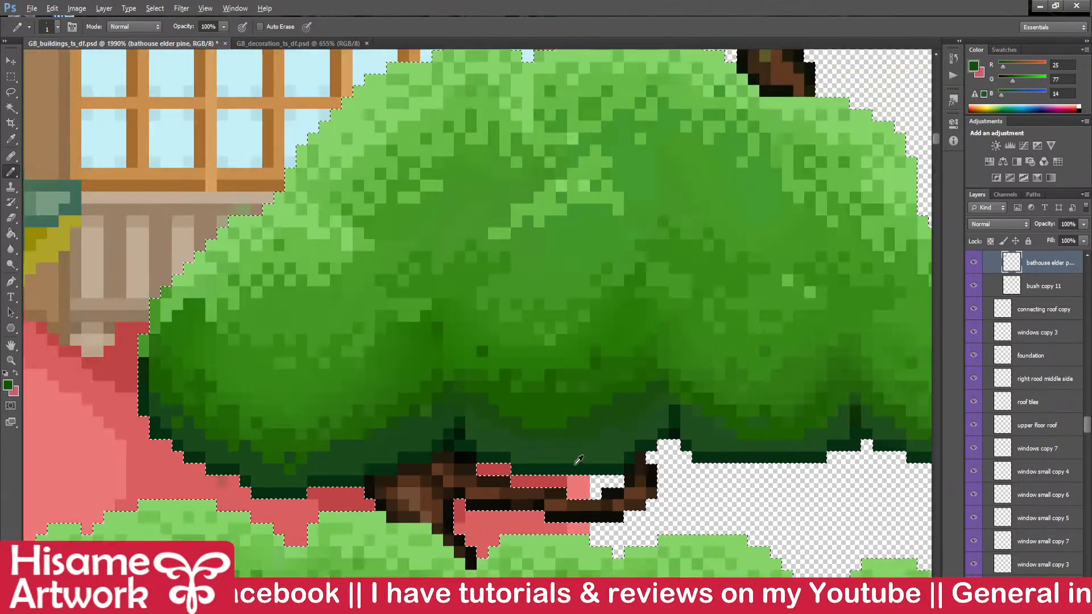
- Switch to the Move tool, save the buildings tileset and review the entire sheet
scroll(694, 510, "down", 3)
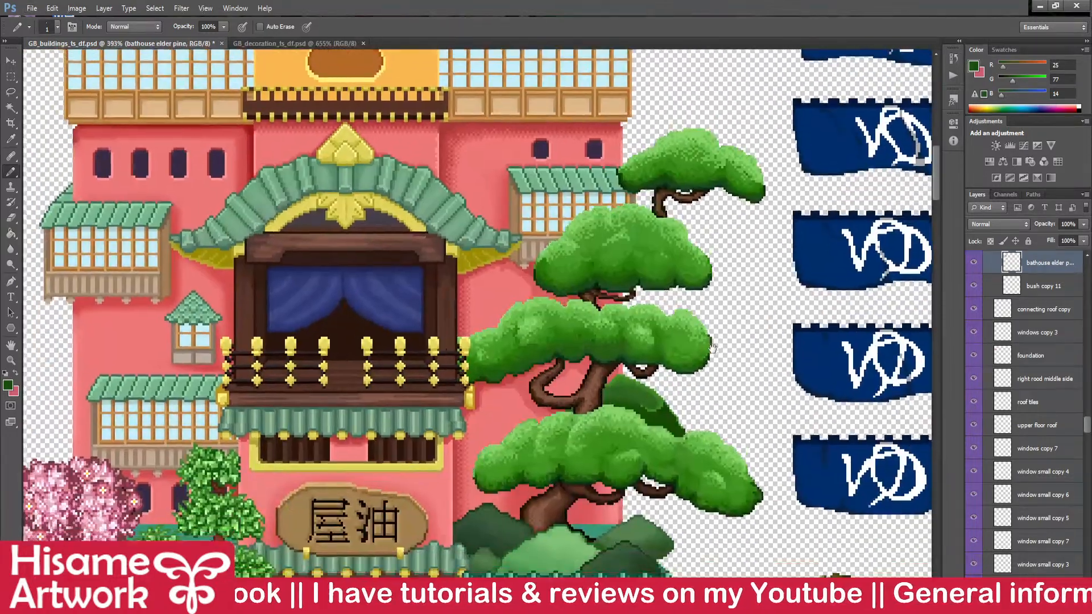
left_click(11, 61)
key("ctrl+s")
scroll(378, 336, "down", 3)
scroll(378, 336, "down", 2)
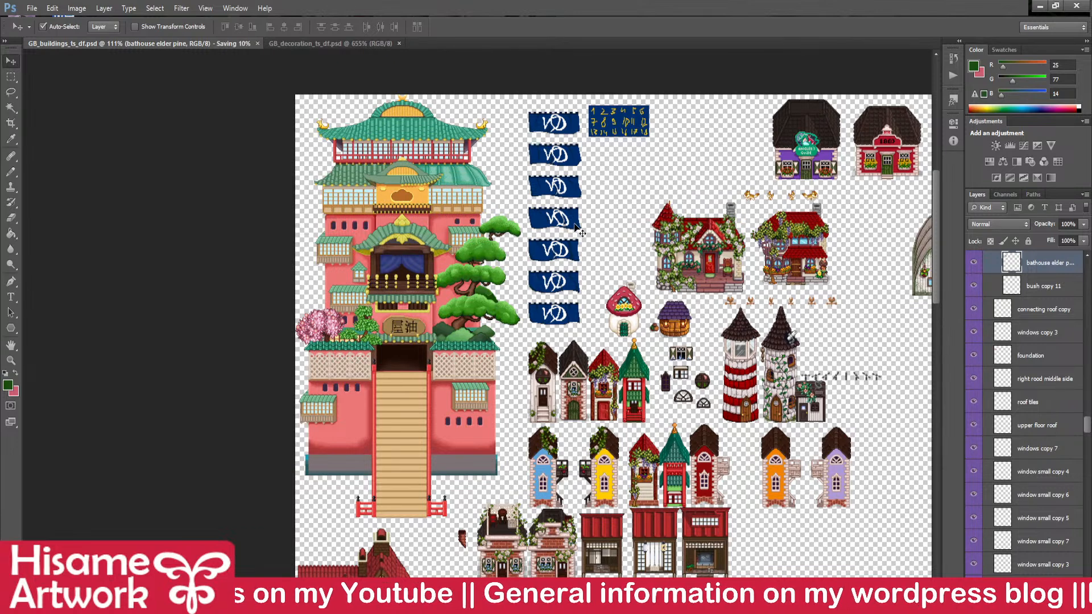
- Switch to Tiled and examine the bathhouse in Ghibli_main and the village, tracks and cliffs of the Ghibli_suburbs map
left_click(251, 292)
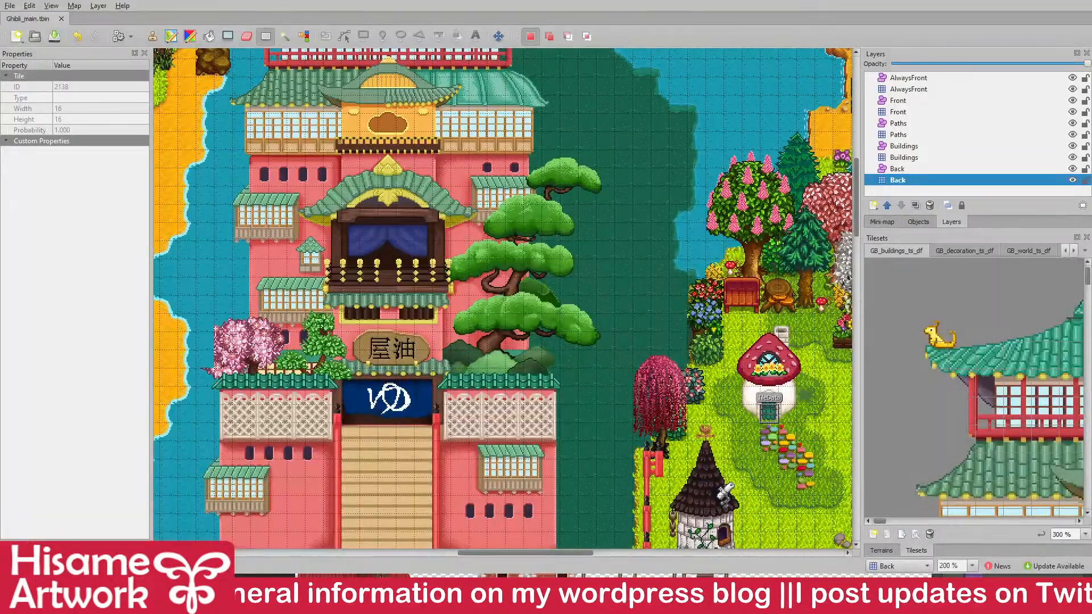
mouse_move(499, 552)
left_mouse_down()
mouse_move(473, 548)
mouse_move(484, 553)
left_mouse_up()
scroll(676, 387, "up", 2)
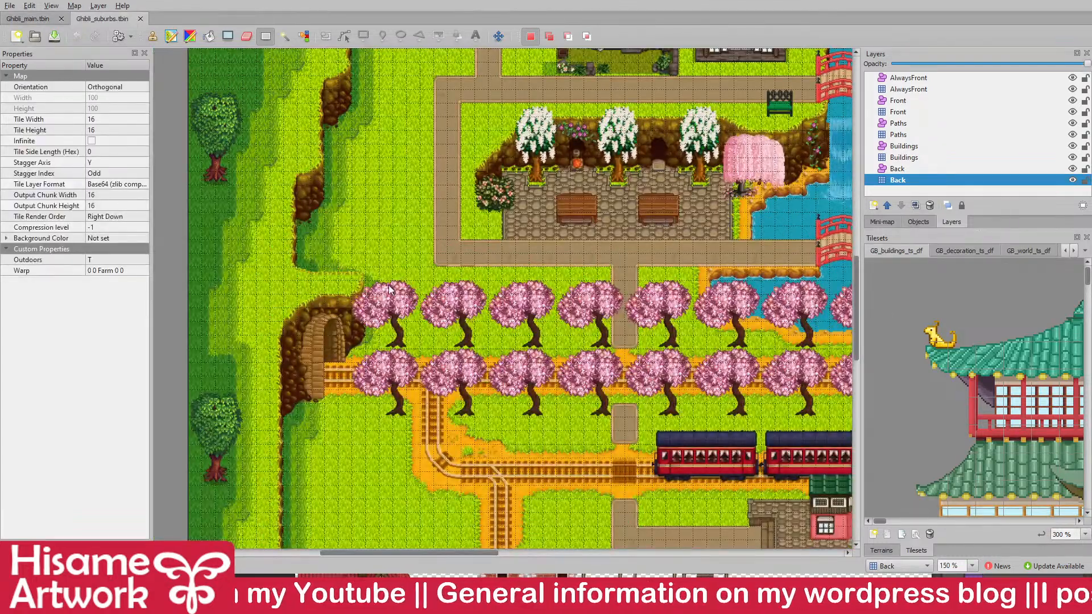
scroll(288, 323, "down", 5)
scroll(322, 340, "up", 3)
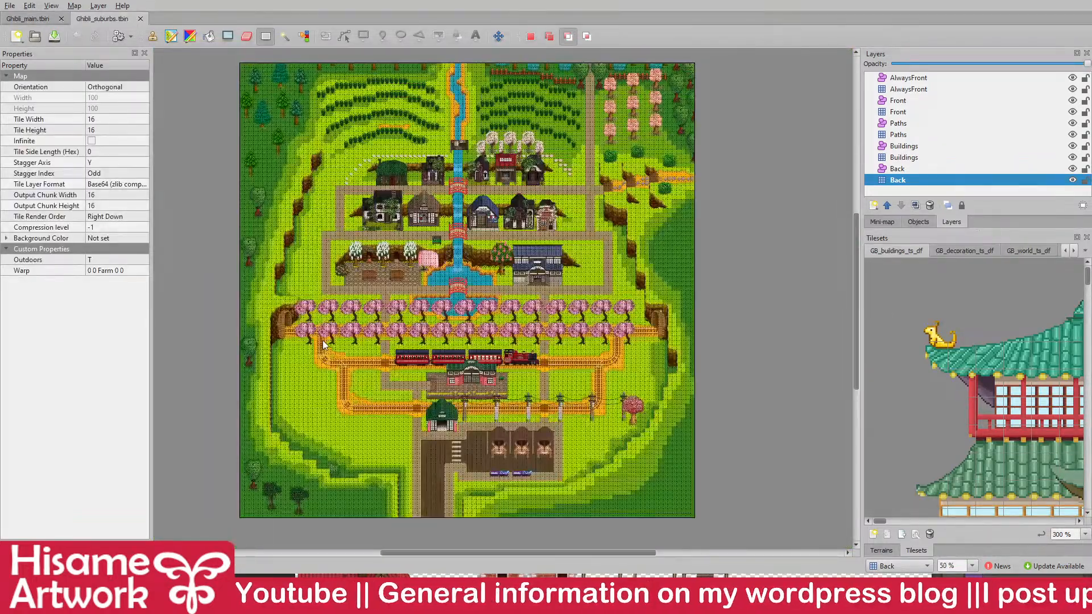
scroll(655, 275, "up", 3)
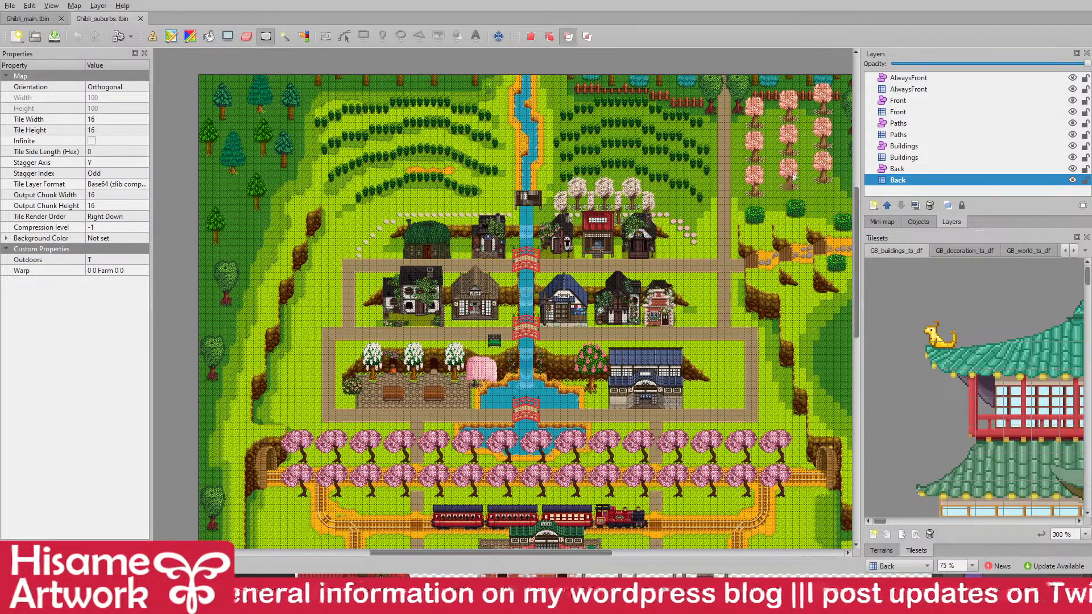
scroll(779, 217, "up", 2)
left_click_drag(778, 218, 571, 36)
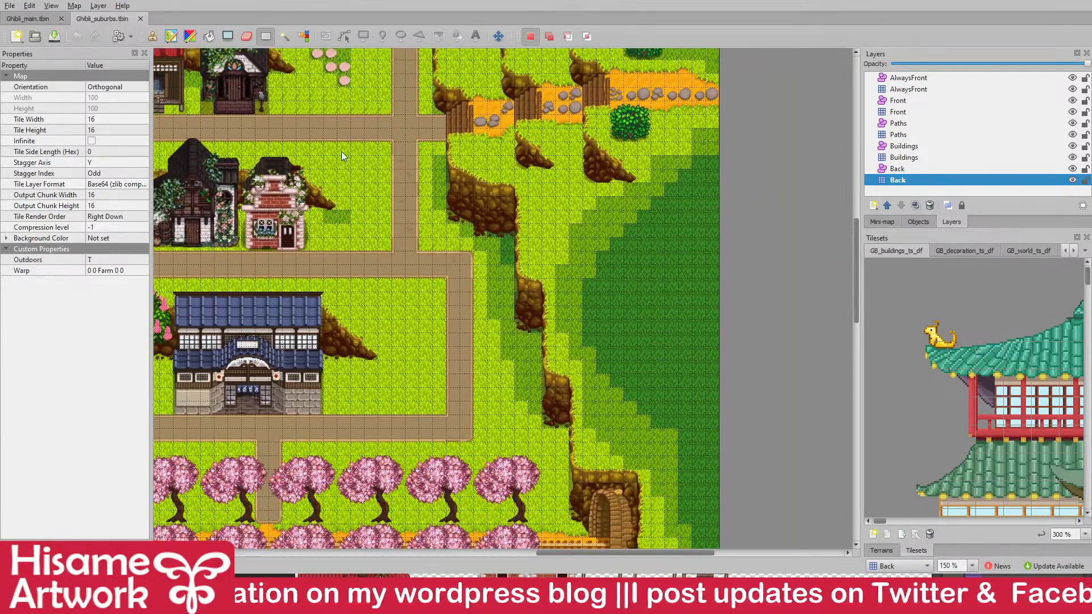
- Stamp the 2 × 2 grass-shadow corner from the GB_world_ts_df tileset at the lower corner of the eastern cliff on the Back layer
scroll(341, 151, "left", 1)
scroll(570, 138, "up", 3)
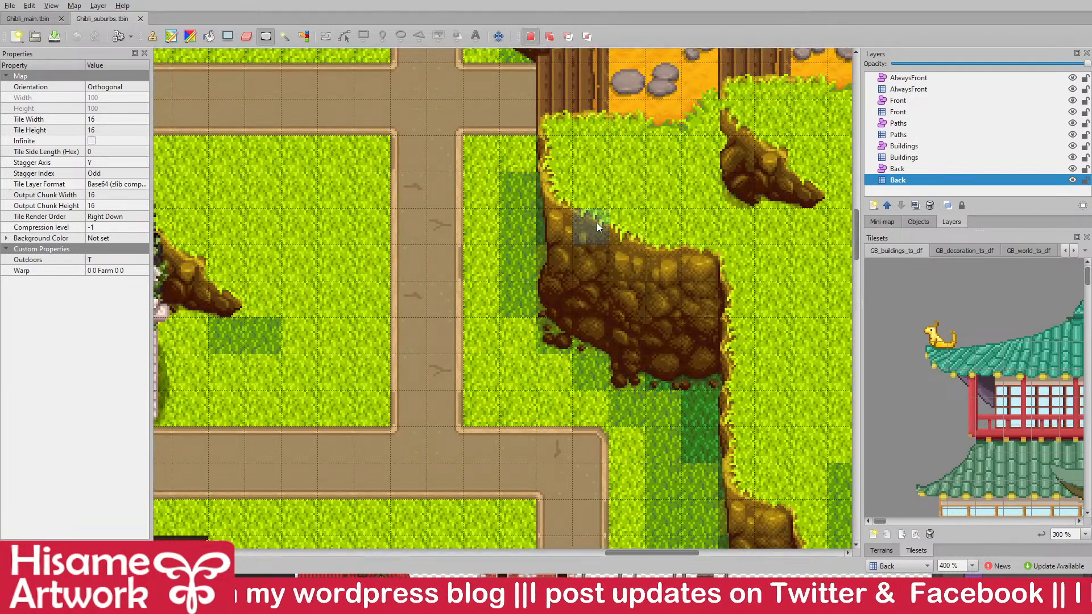
left_click(596, 223)
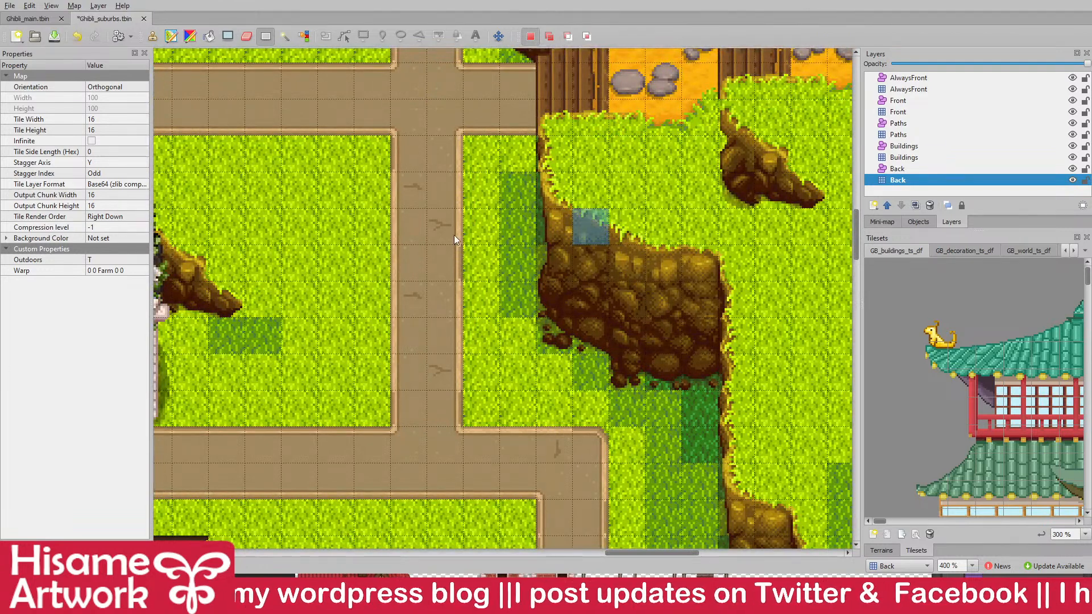
scroll(513, 189, "up", 1)
left_click(958, 251)
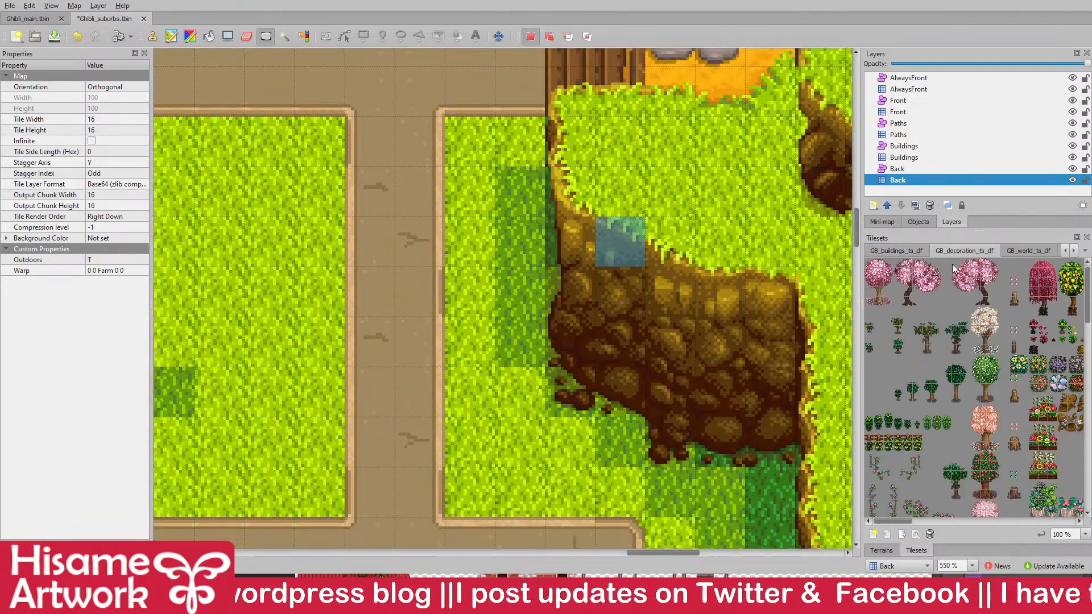
left_click(1030, 248)
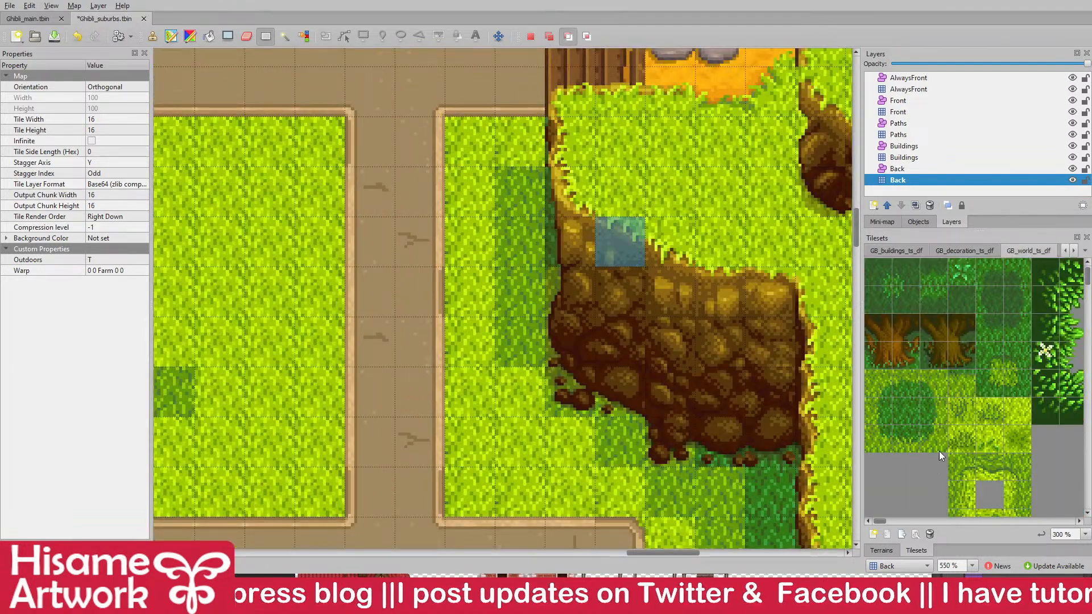
scroll(938, 449, "down", 5)
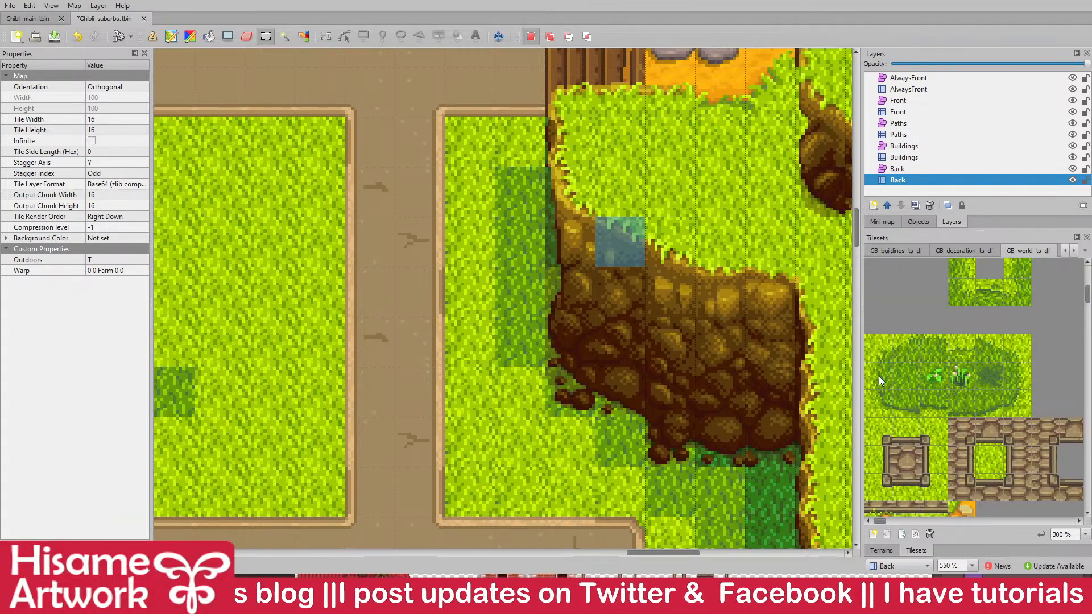
left_click_drag(878, 378, 880, 407)
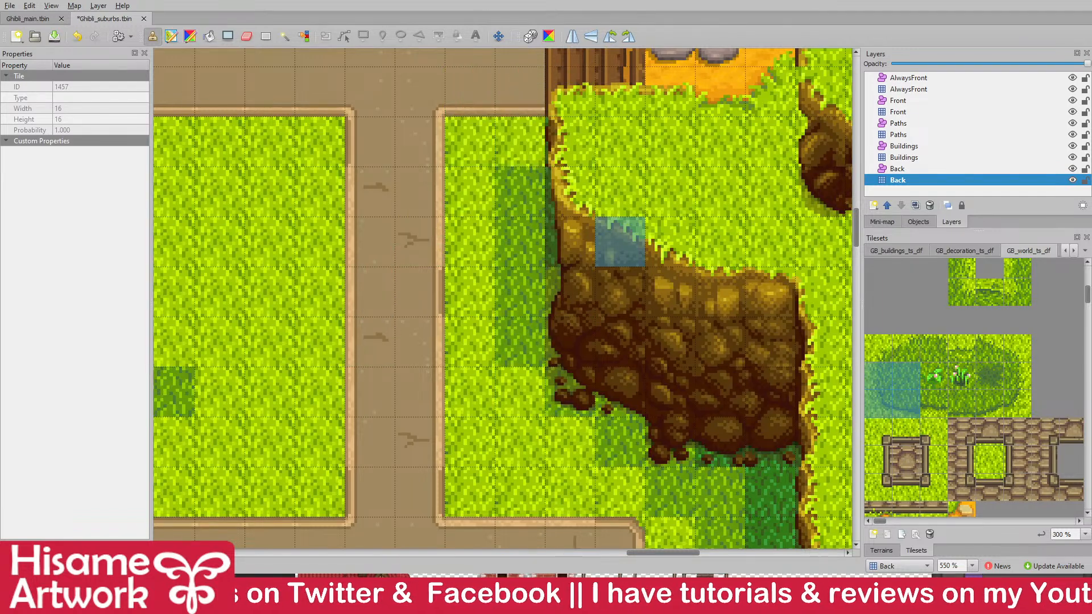
left_click(265, 36)
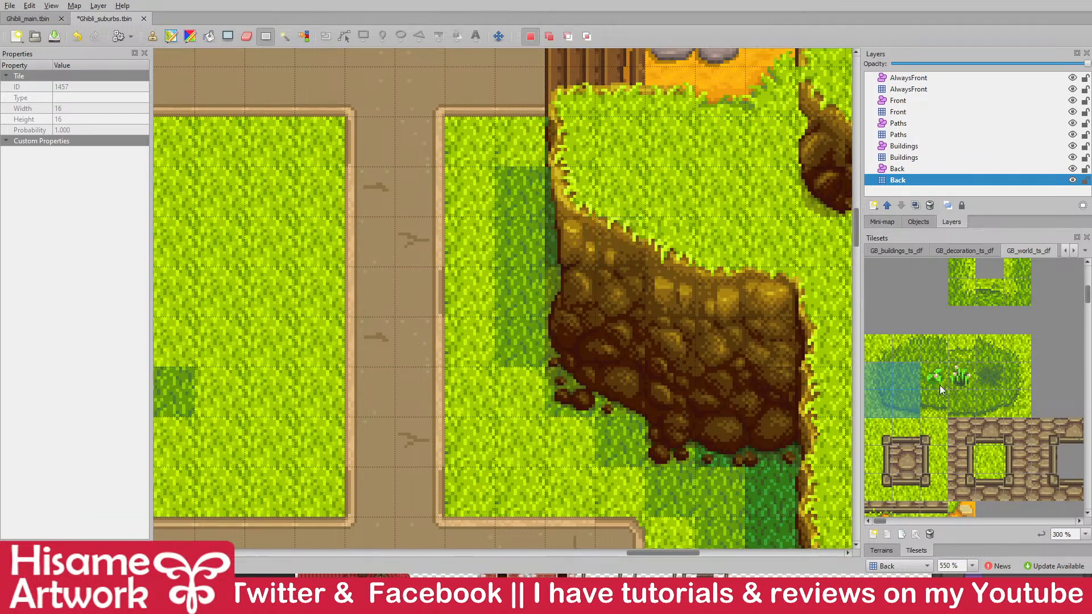
left_click_drag(882, 369, 909, 407)
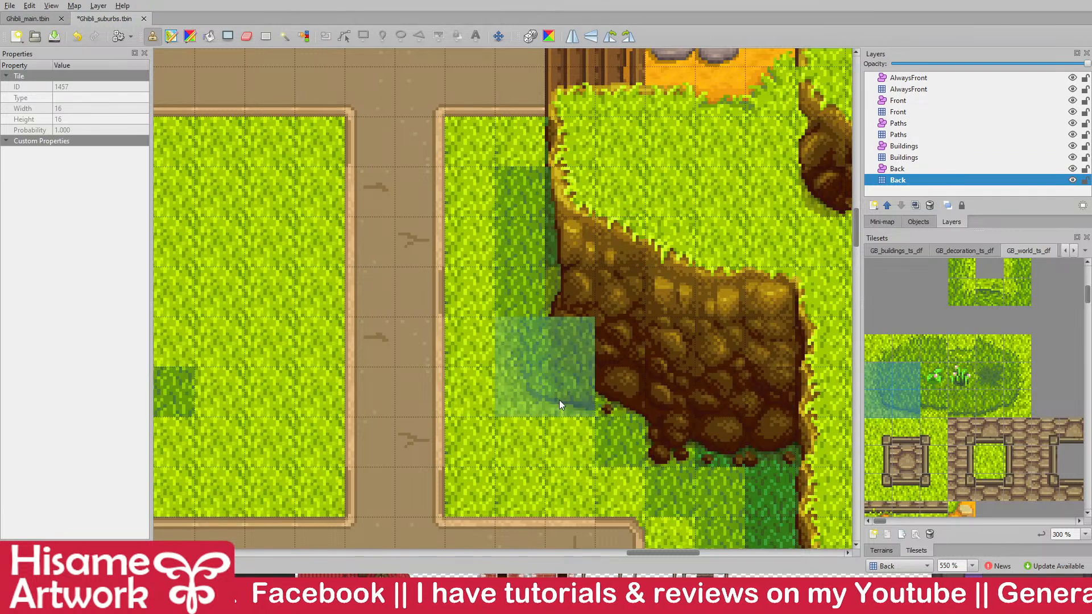
- Replace the hard-edged dark grass column beside the cliff with the grass shadow's single soft left-edge tile
left_click(891, 383)
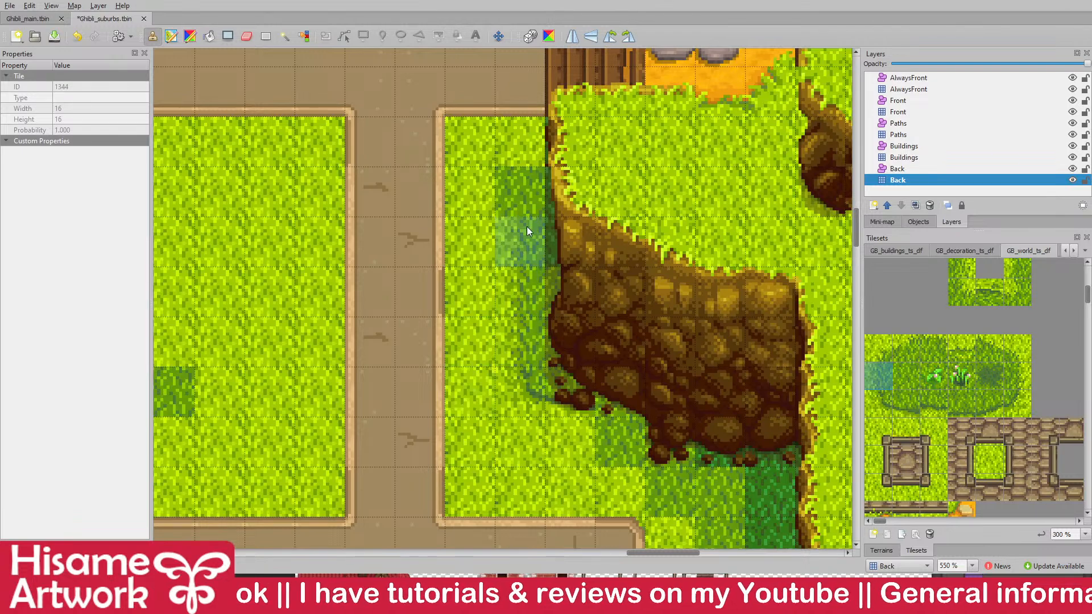
scroll(735, 368, "up", 1)
scroll(735, 368, "down", 2)
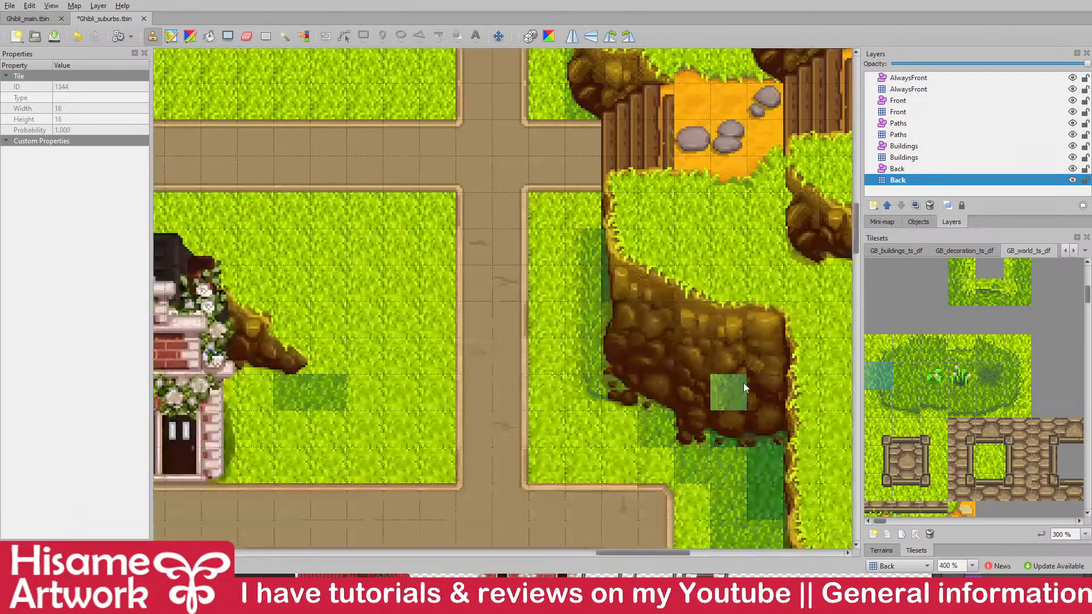
- Cap the upper end of the grass-shadow column beside the eastern cliff with the soft top-left corner tile and save the map
scroll(640, 243, "up", 1)
scroll(607, 261, "up", 1)
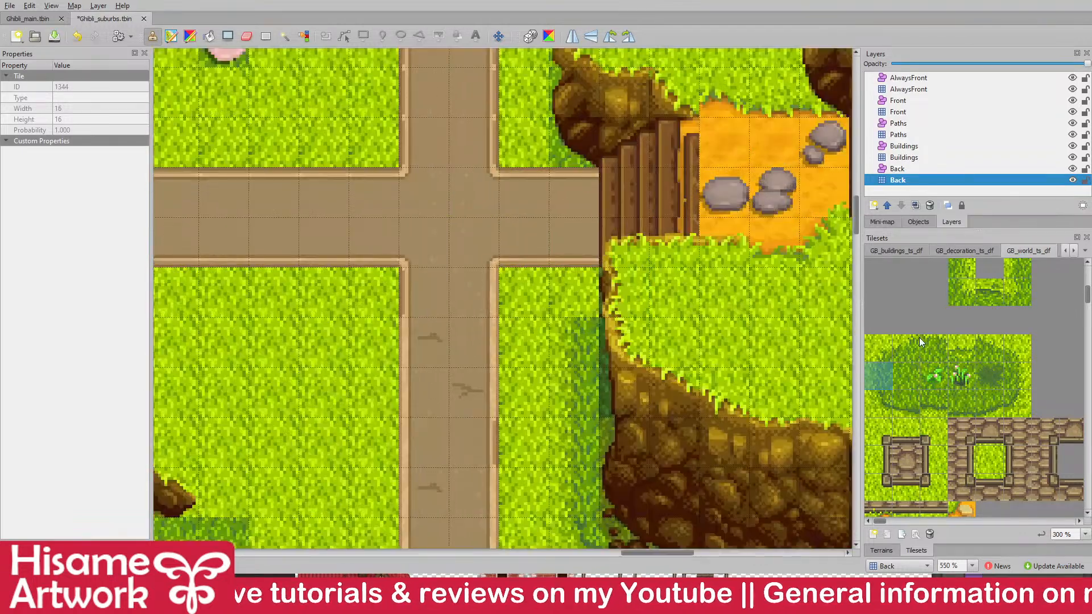
left_click(885, 351)
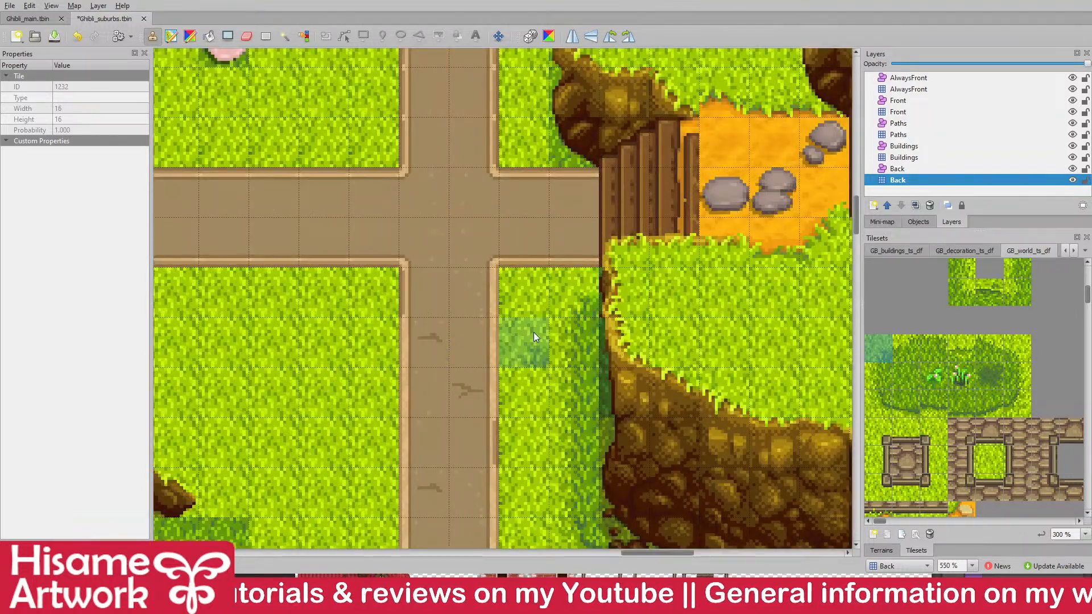
scroll(533, 336, "down", 1)
scroll(987, 352, "up", 2)
left_click(879, 411)
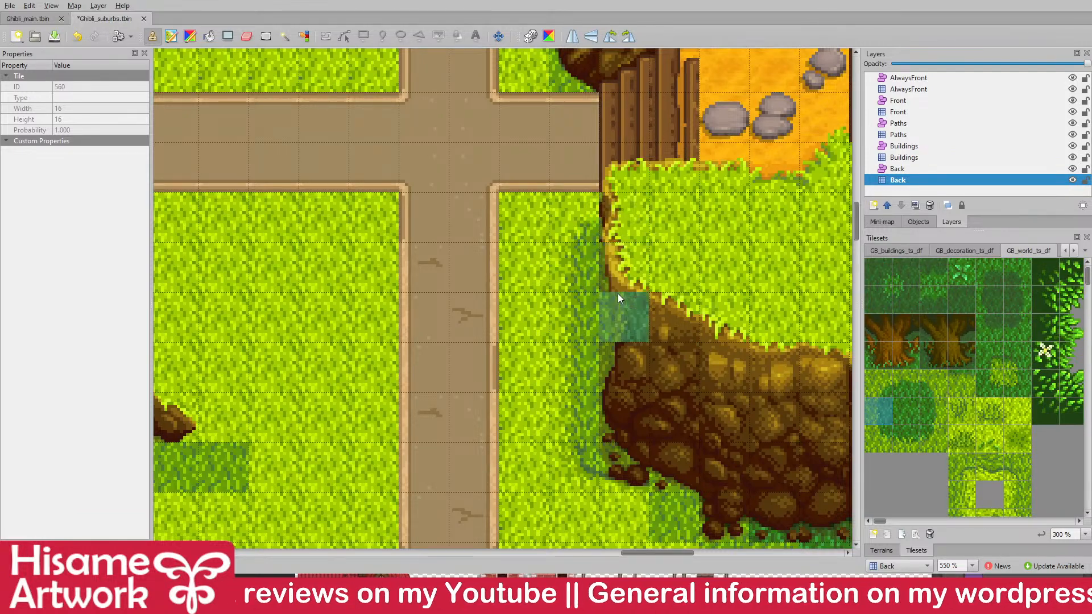
scroll(723, 366, "down", 2)
key("ctrl+s")
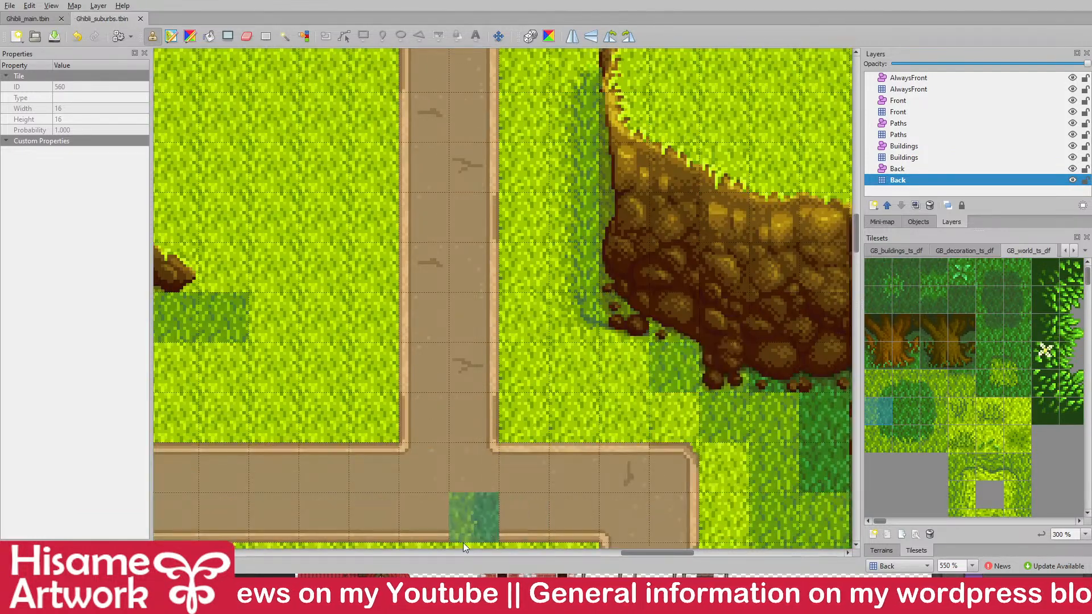
- Place the grass shadow's inner-corner tile among the small rocks where the cliff's base steps down, and save the map
left_click_drag(639, 557, 656, 557)
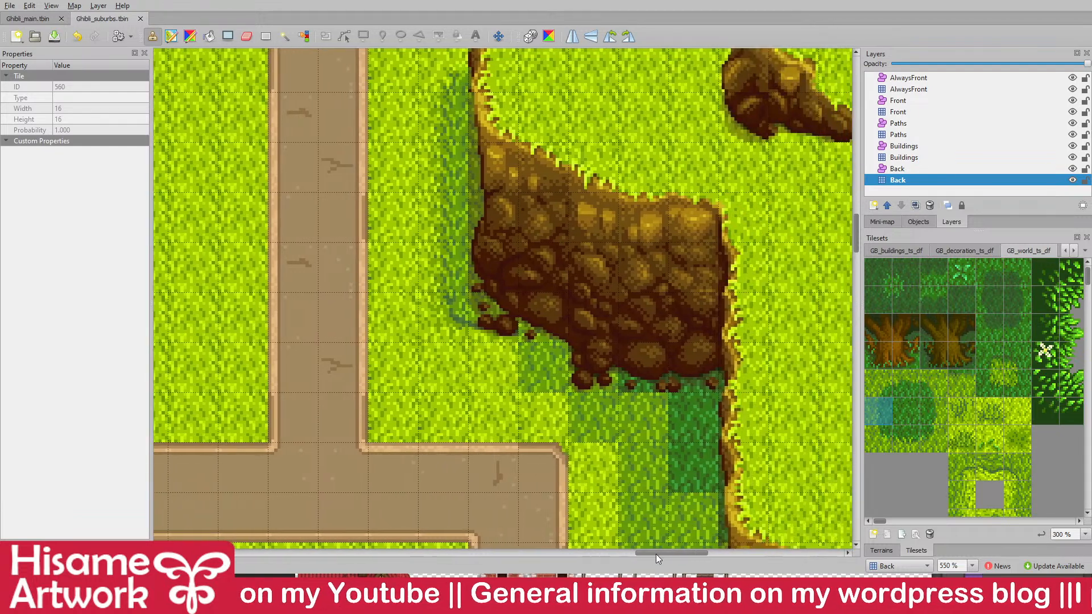
left_click(1009, 466)
left_click(527, 312)
key("ctrl+s")
scroll(616, 297, "down", 3)
scroll(575, 178, "up", 1)
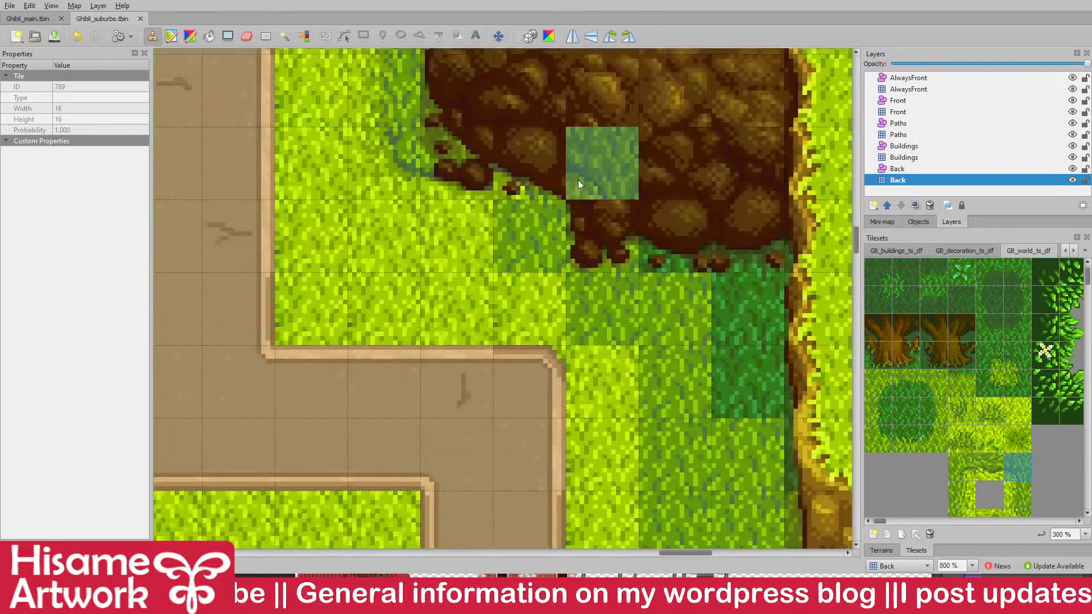
- Stamp the 2 × 2 lower-left grass-shadow corner over the hard-edged dark grass below the cliff's stepped base and save the map
left_click(1016, 493)
left_click(532, 233)
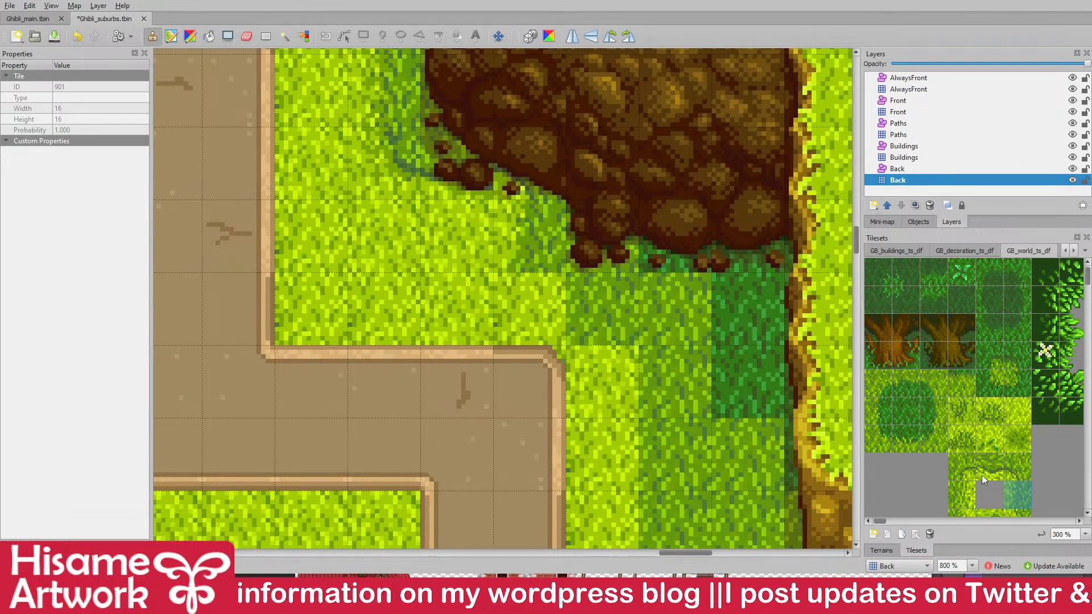
scroll(964, 471, "down", 1)
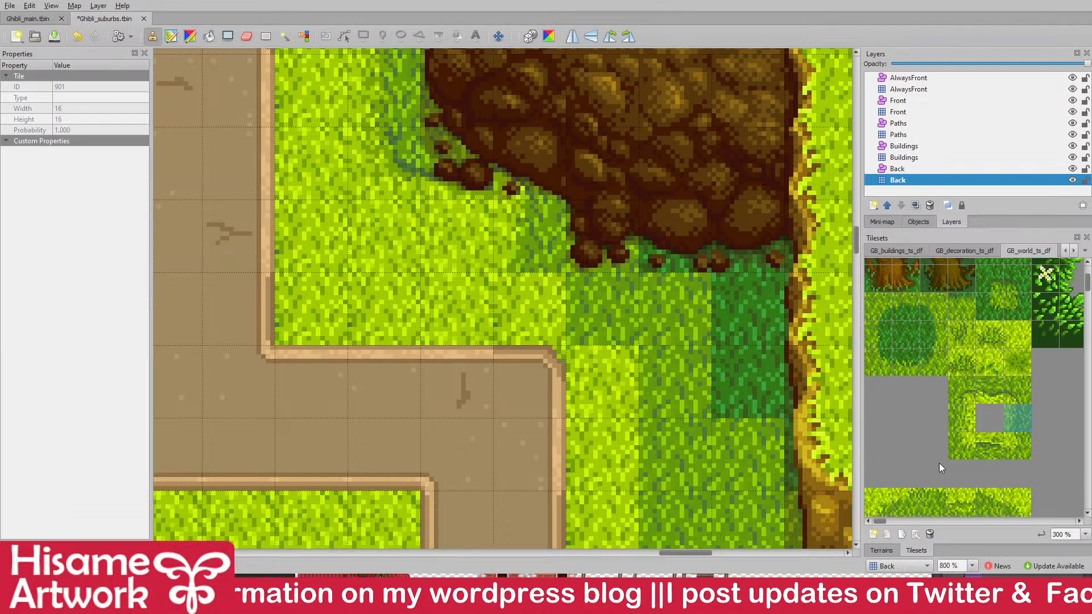
scroll(940, 463, "down", 2)
left_click_drag(882, 453, 903, 479)
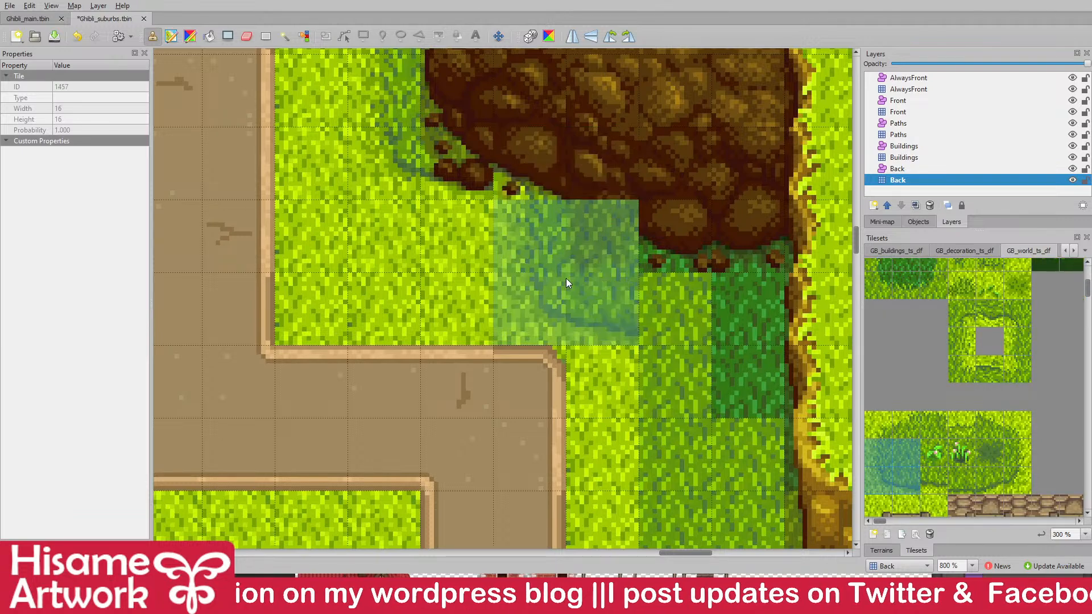
left_click(568, 296)
key("ctrl+s")
left_click(265, 36)
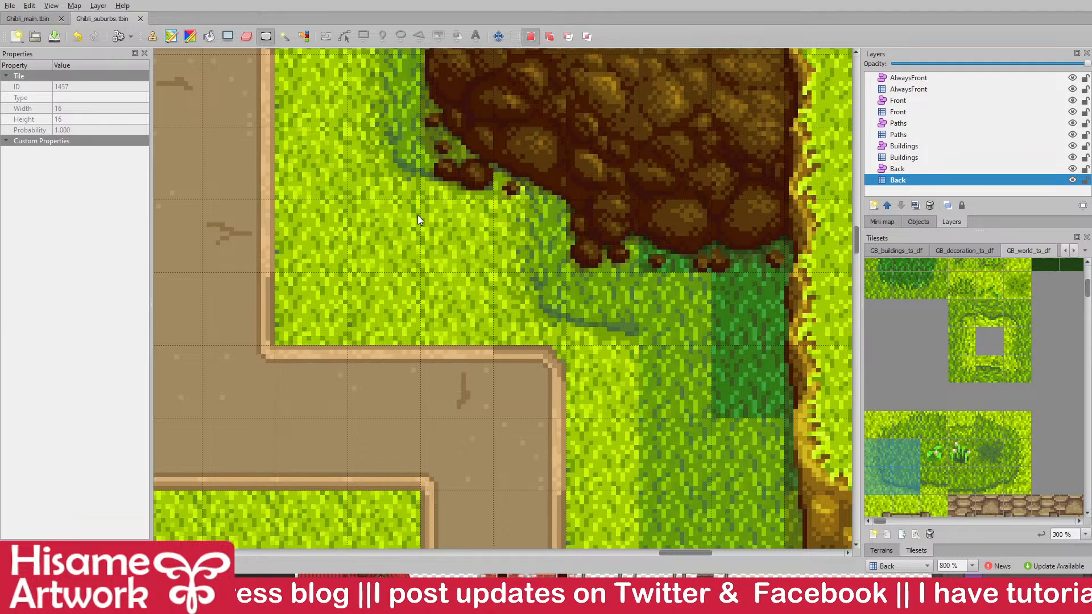
- Continue the shadow's lower edge to the east with the inner-corner and bottom-edge grass-shadow tiles, and save the map
scroll(402, 341, "down", 2)
scroll(549, 362, "up", 1)
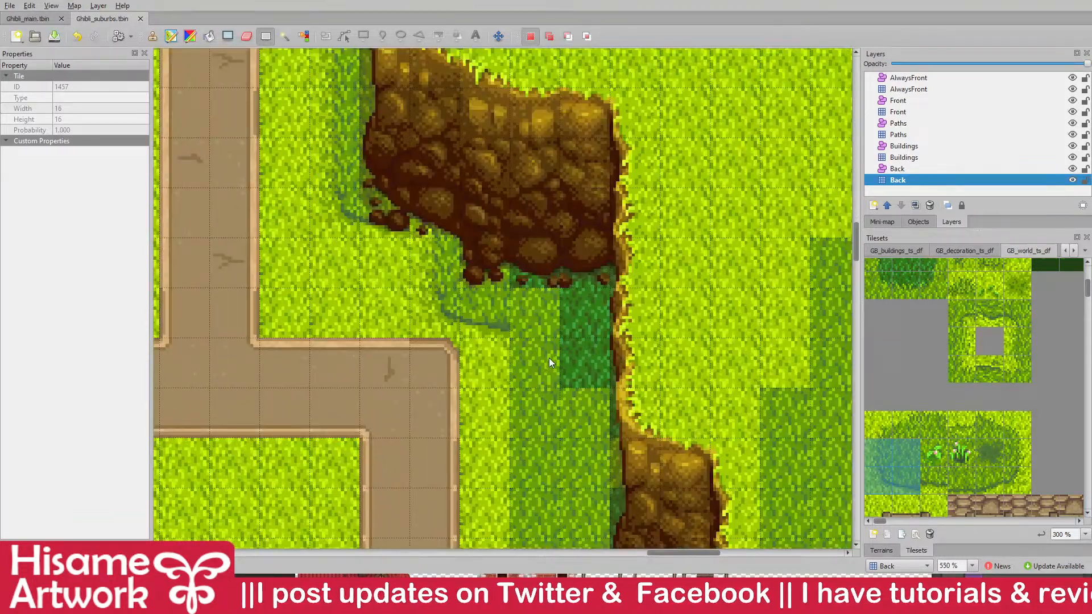
left_click(1017, 313)
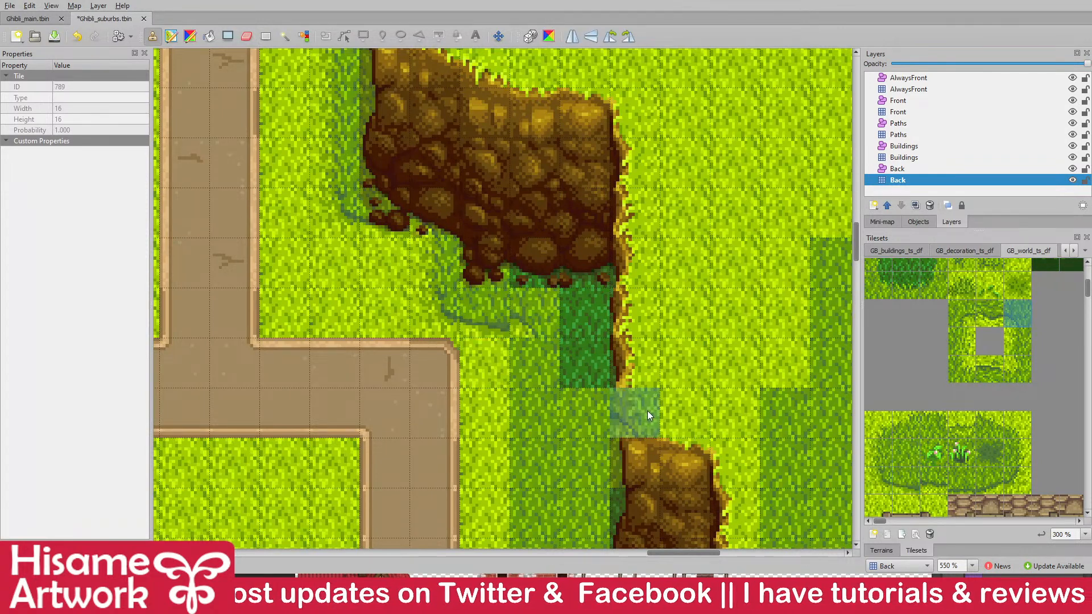
left_click(626, 392)
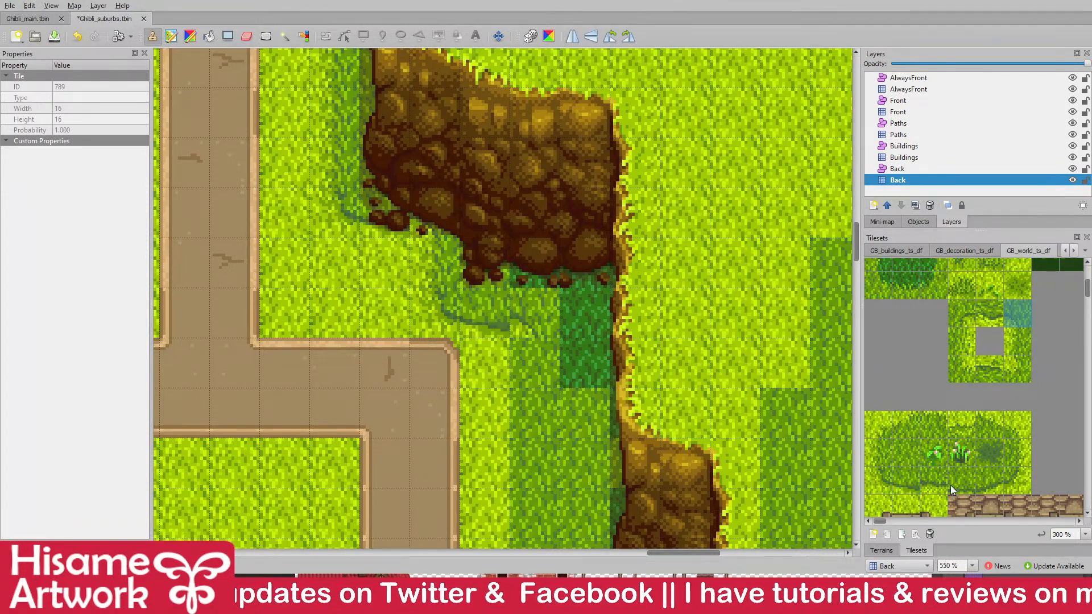
left_click(933, 481)
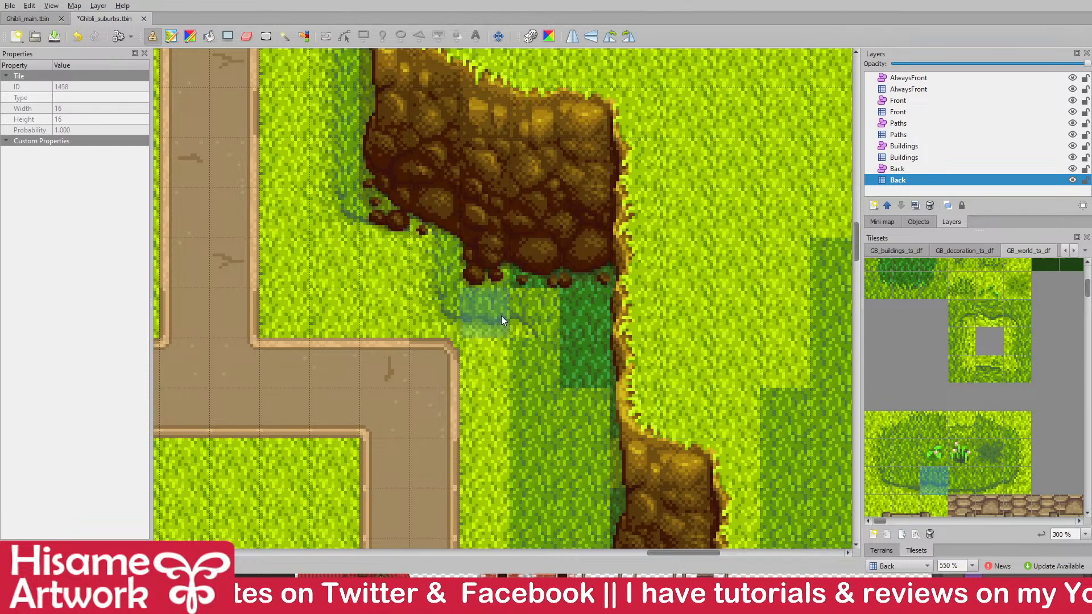
left_click(621, 337)
key("ctrl+s")
- Run the soft left-edge shadow tile down the next column and end it with the 2 × 2 lower-left corner beside the second cliff
left_click(880, 452)
scroll(499, 328, "down", 3)
left_click(512, 206)
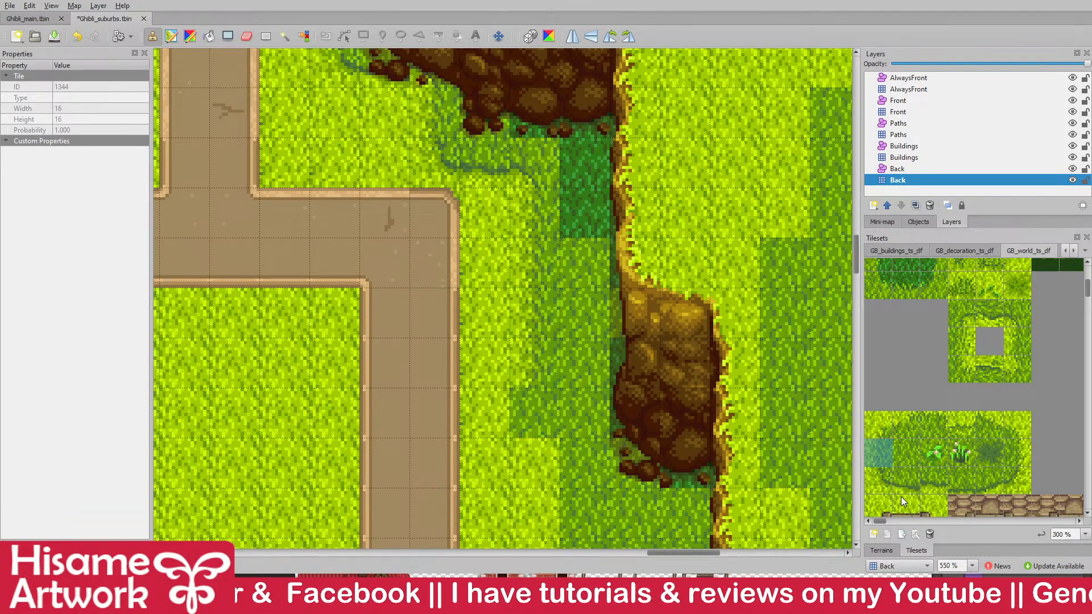
left_click_drag(880, 452, 909, 483)
left_click(590, 306)
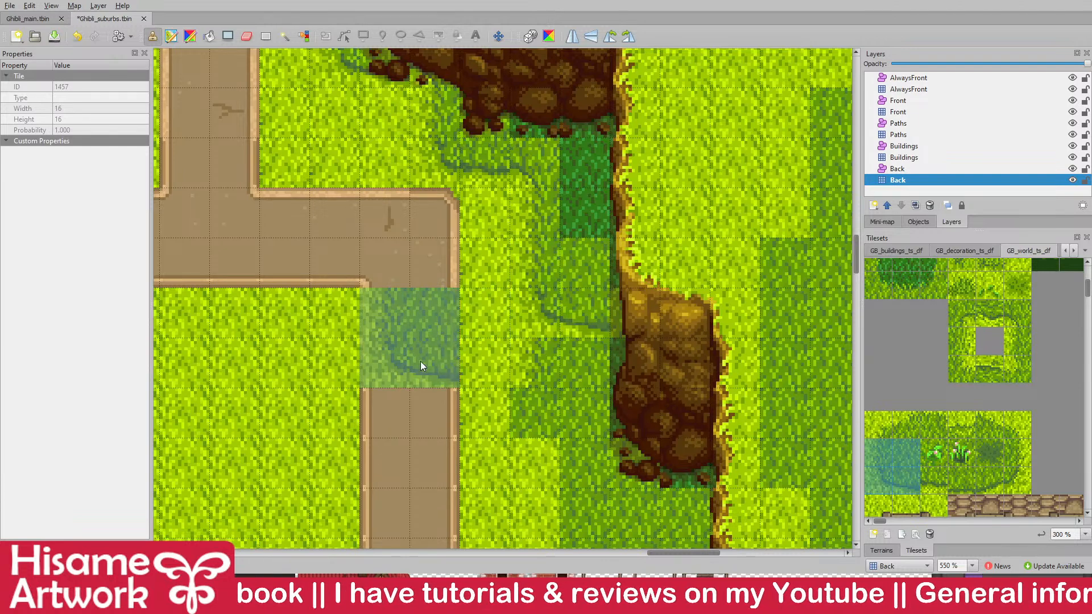
- Place an inner-corner shadow tile at the upper end of the second cliff and line its western side with soft left-edge tiles
left_click(1021, 314)
left_click(583, 308)
left_click(879, 453)
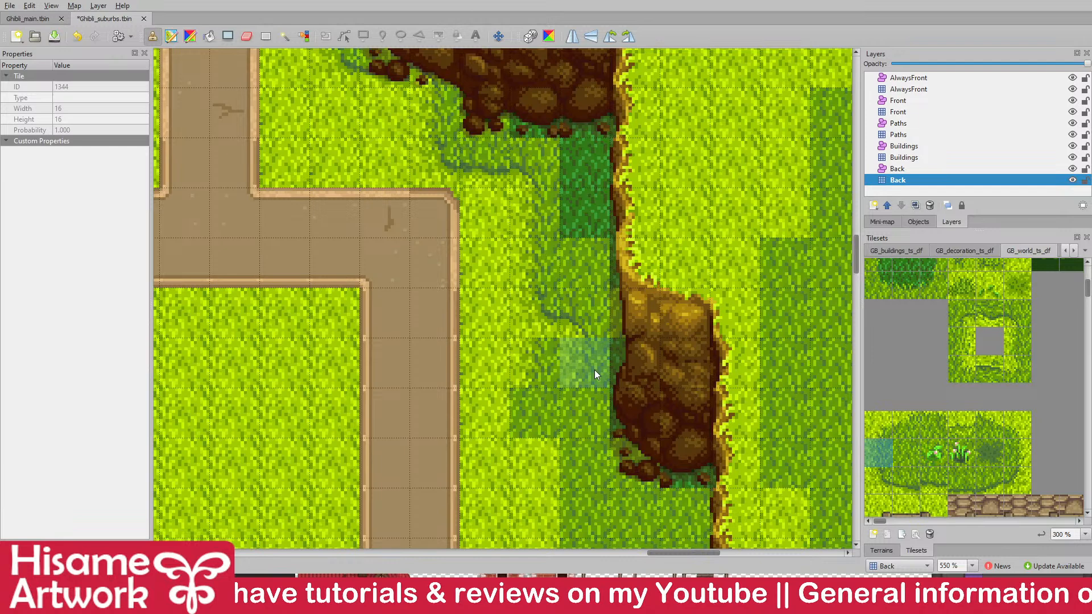
scroll(790, 363, "down", 2)
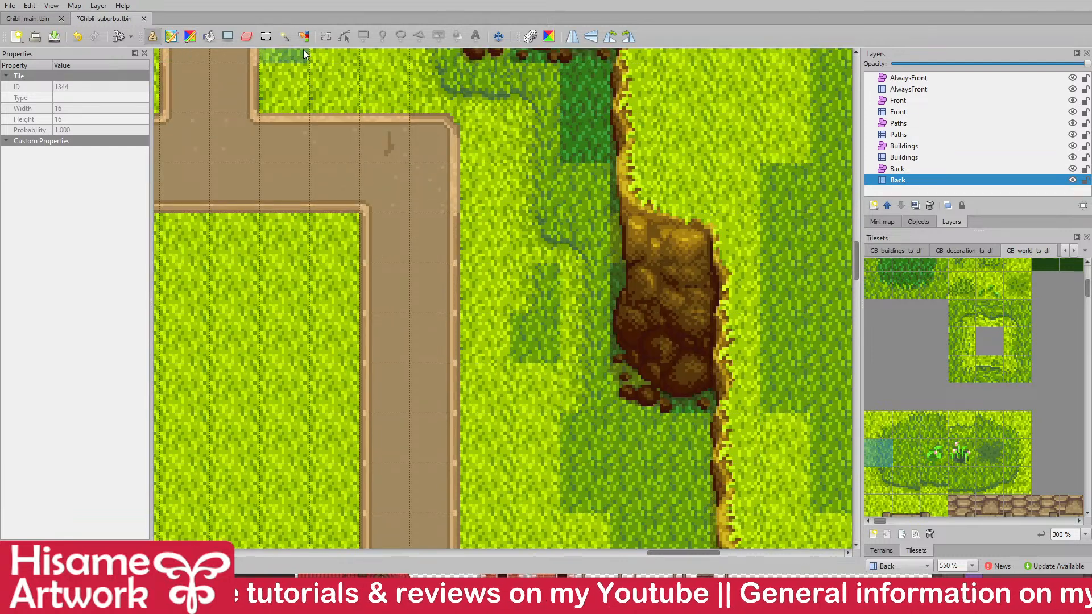
- Stamp the two-tile grass sprout and dark tuft decoration over the leftover shadow beside the track and once in the western meadow
left_click_drag(1023, 288, 993, 286)
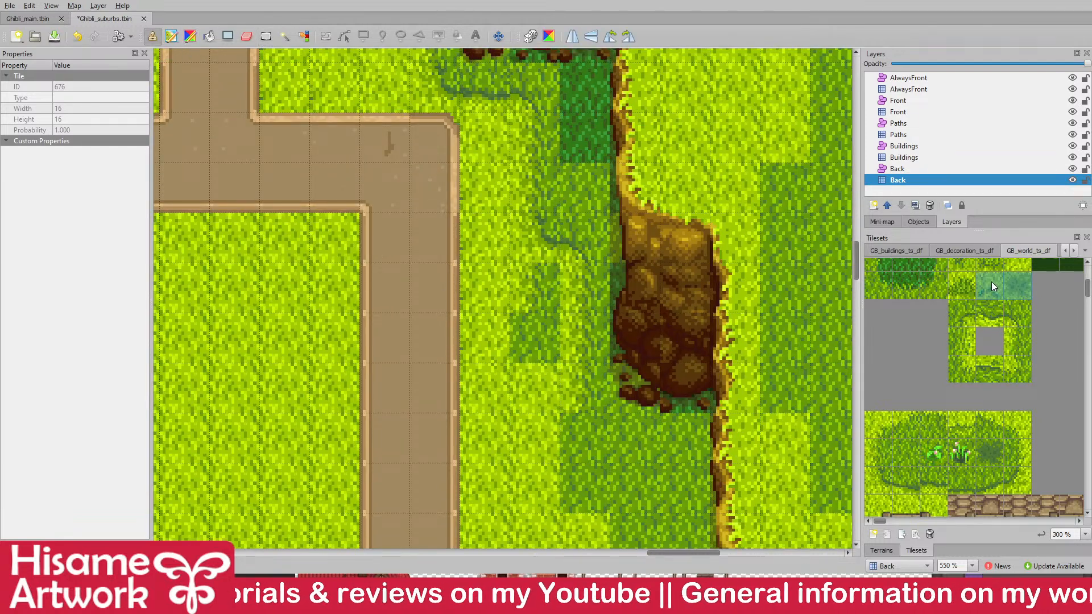
left_click_drag(512, 293, 531, 337)
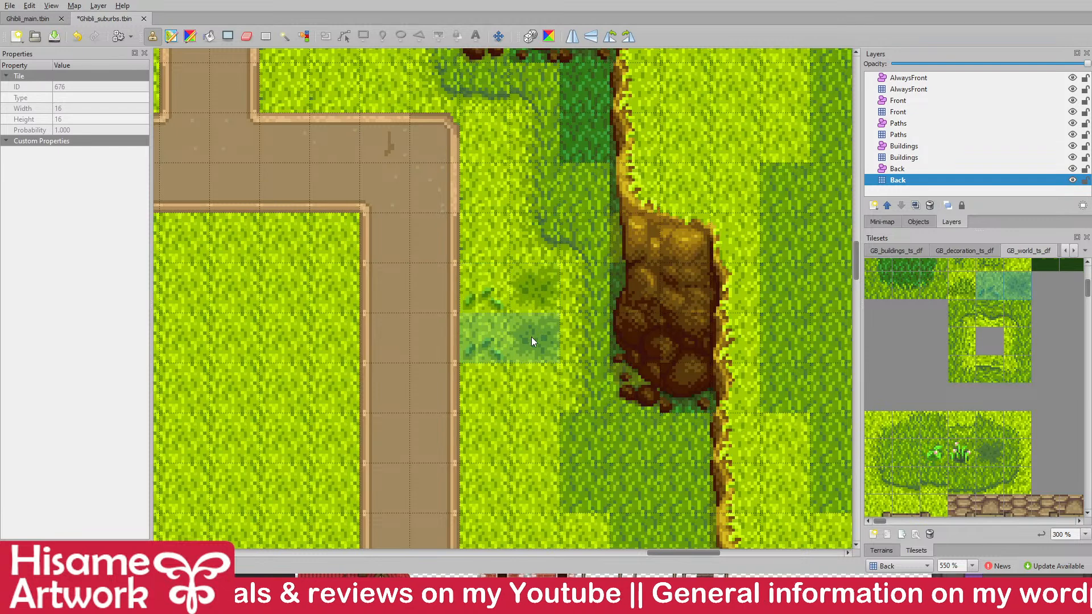
left_click(259, 308)
- Vary the decorations beside the track with two grass-blade tiles, save the map and switch to rectangular selection
left_click(970, 266)
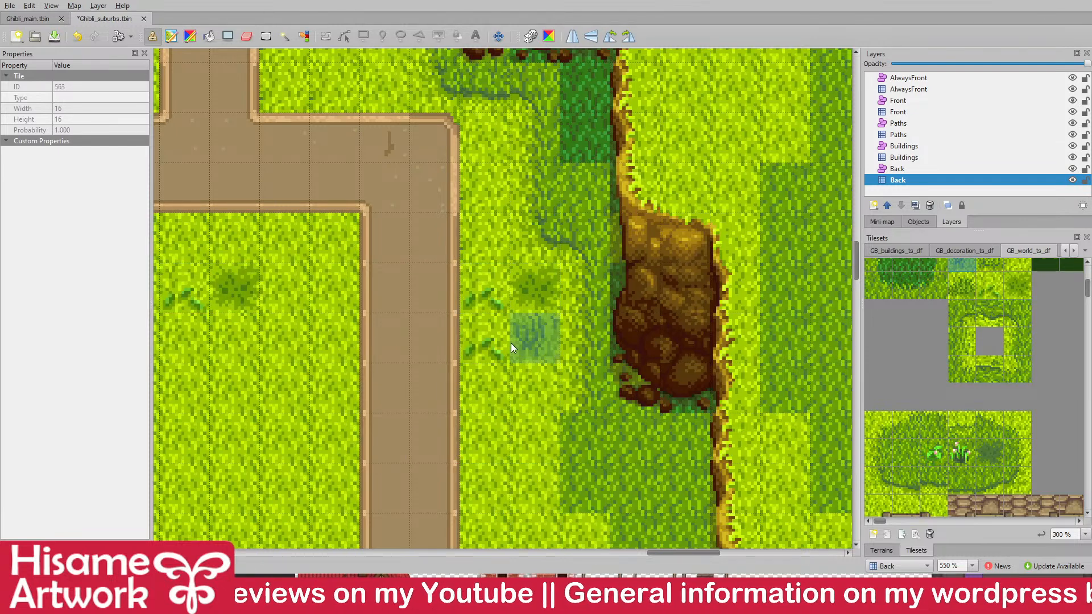
left_click(511, 343)
left_click(500, 308)
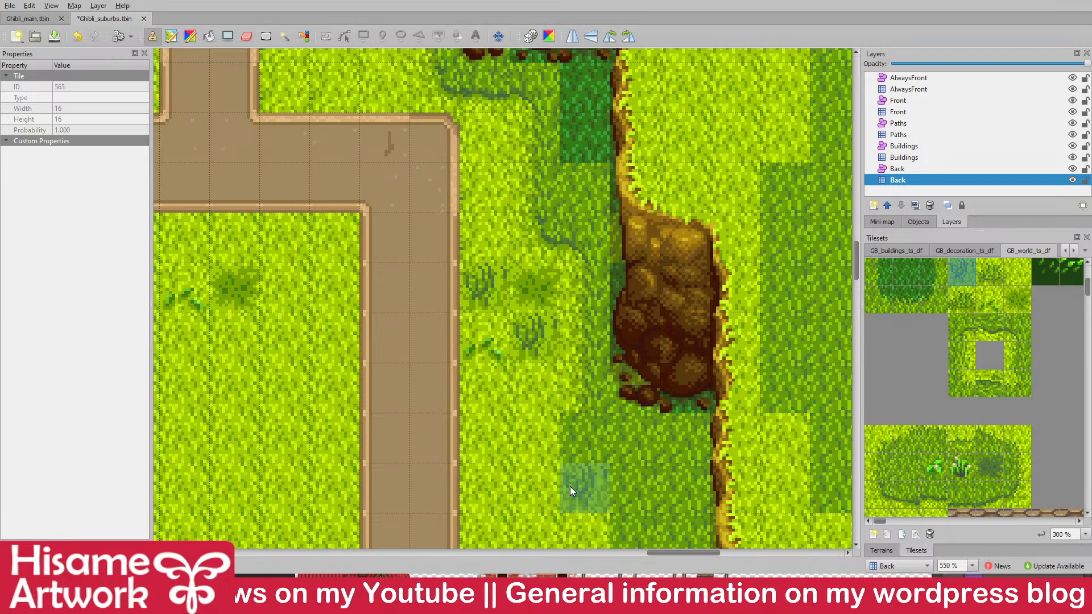
key("ctrl+s")
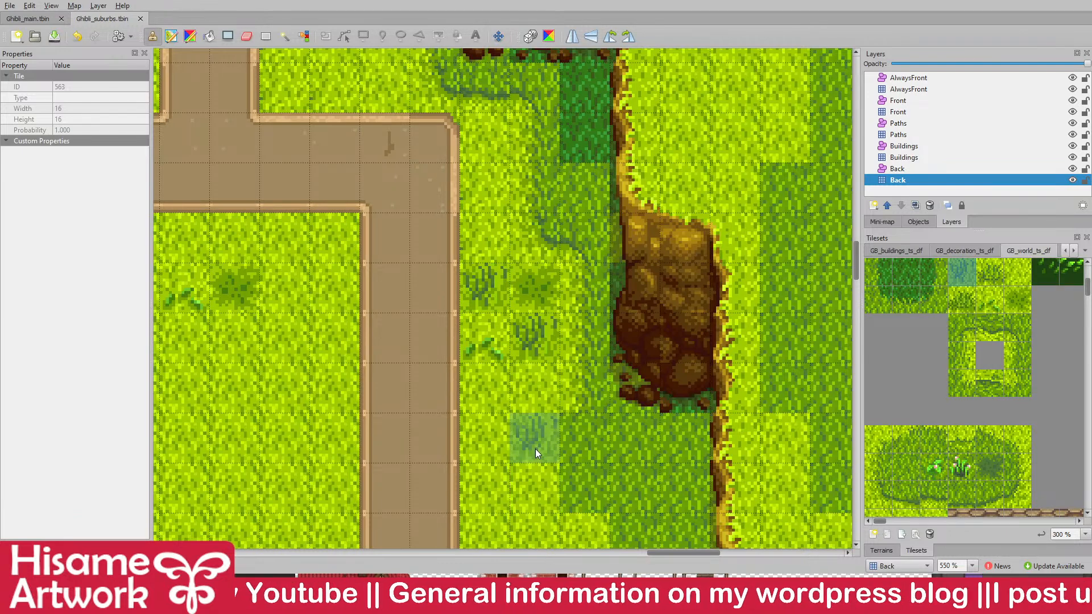
left_click(266, 36)
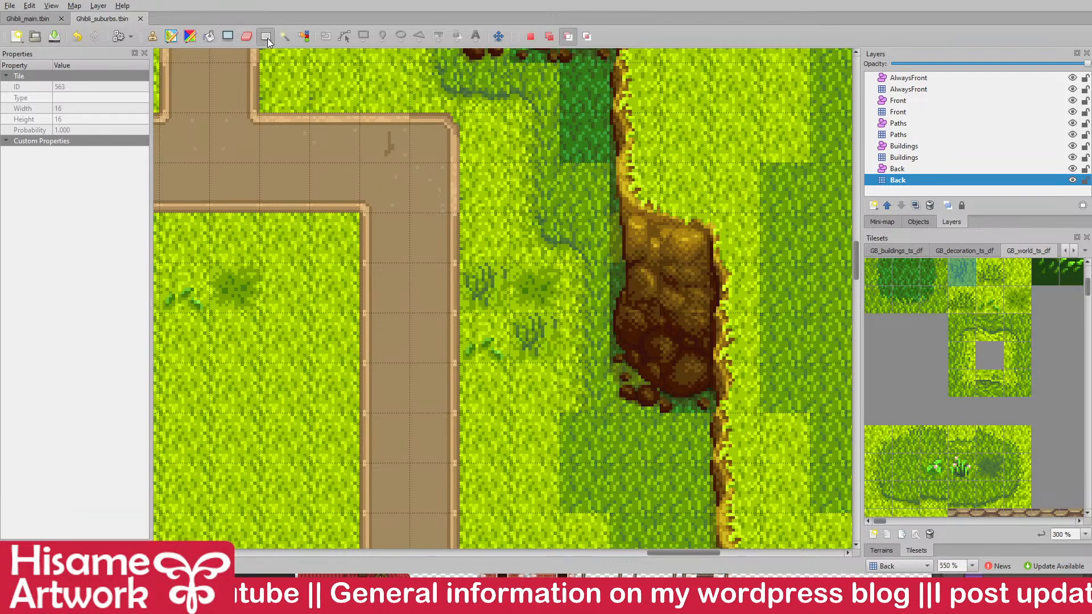
- Stamp the 2 × 2 lower-left shadow corner at the second cliff's base and place an inner-corner tile just east of it
scroll(921, 351, "down", 3)
left_click_drag(889, 352, 909, 310)
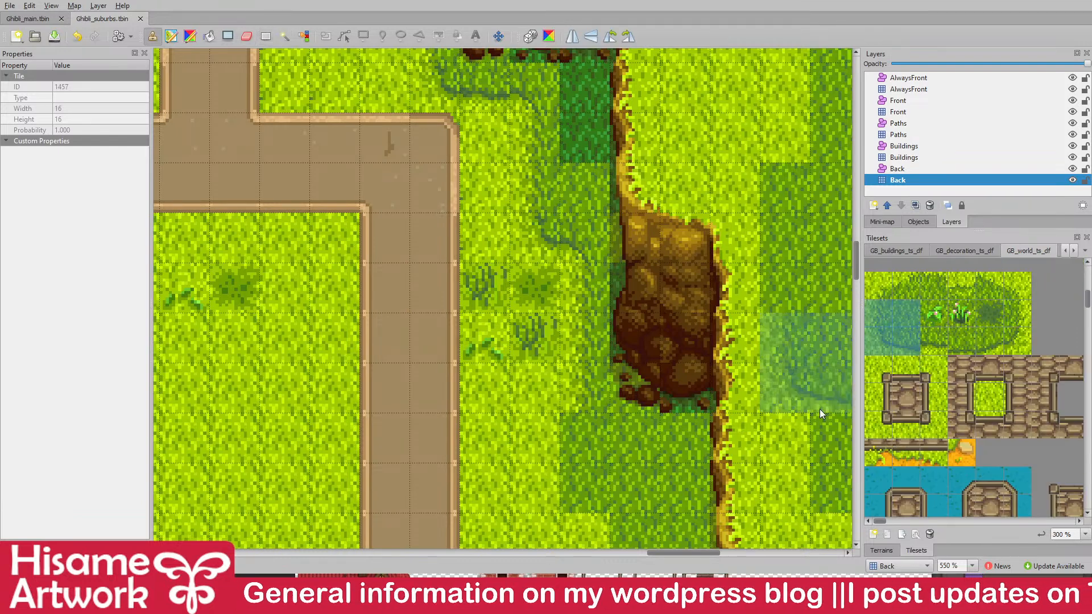
left_click(644, 411)
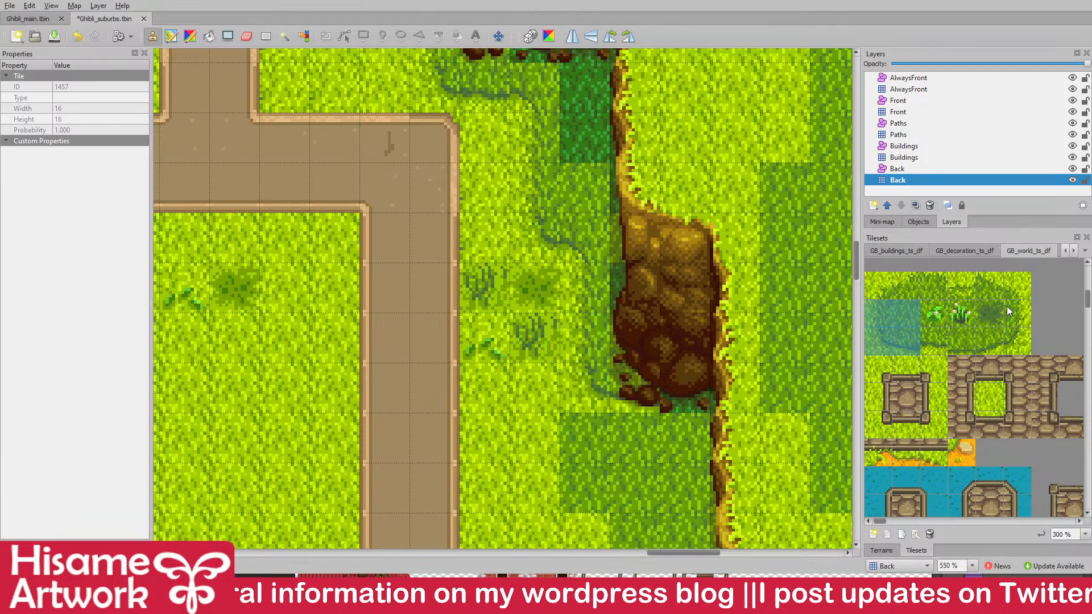
scroll(1012, 318, "up", 3)
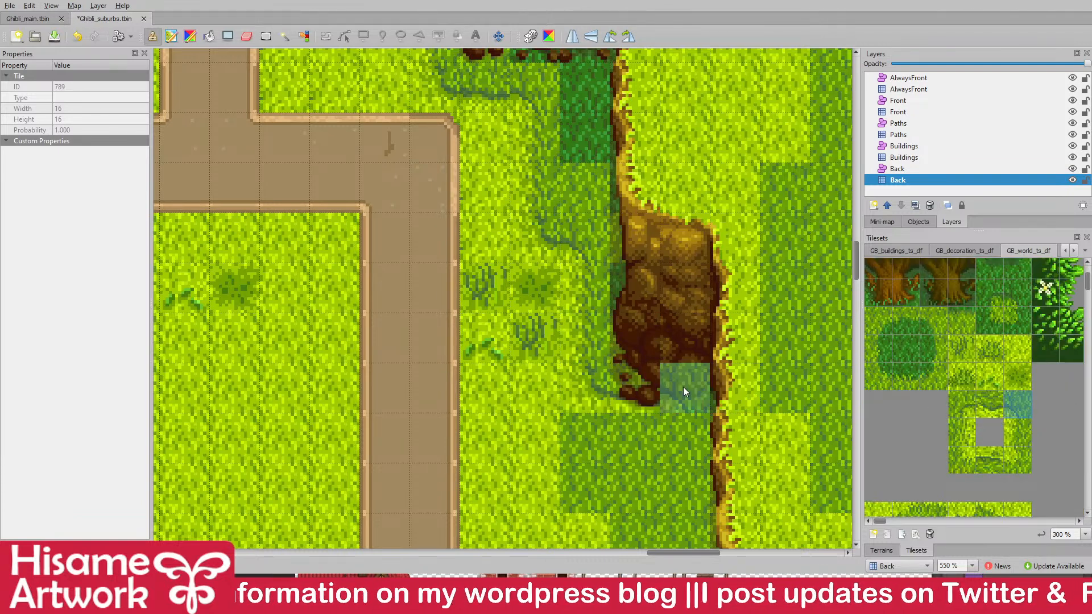
- Paint the soft left-edge shadow tile down the column along the narrow cliff edge between the second and third cliffs
scroll(671, 388, "down", 3)
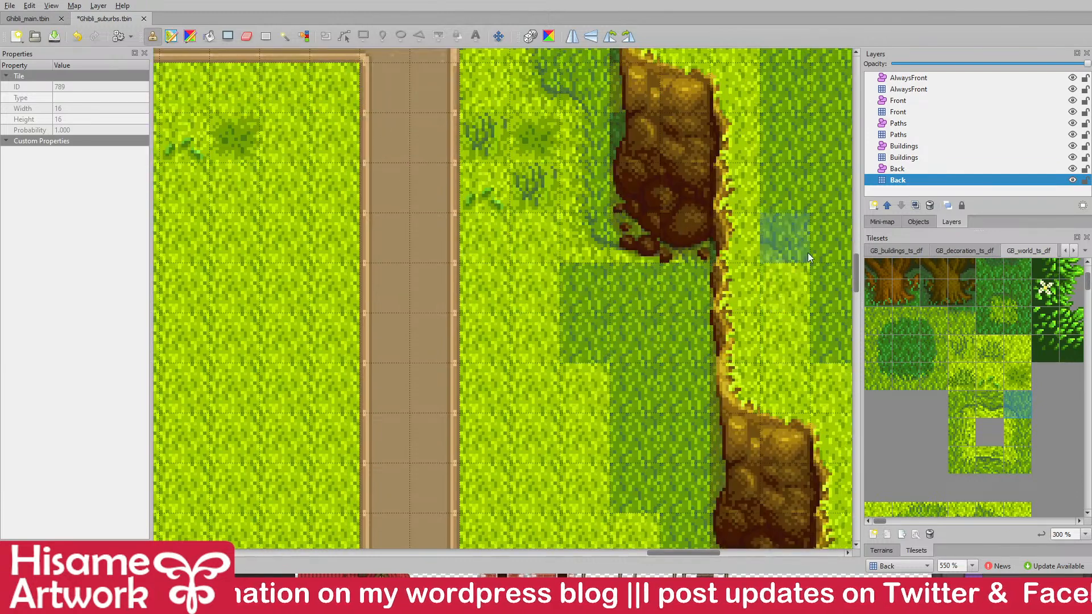
scroll(950, 421, "down", 1)
left_click(877, 458)
left_click_drag(676, 275, 683, 484)
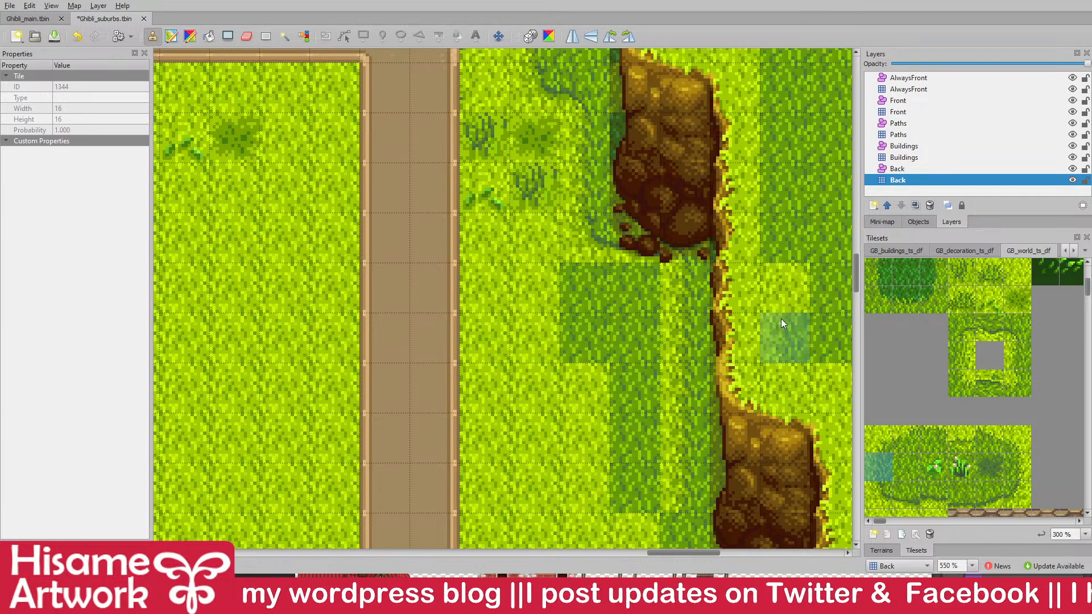
- Cover the leftover hard-edged dark grass west of the new shadow column with plain light grass and save the map
scroll(781, 320, "down", 2)
left_click(1014, 293)
scroll(981, 472, "down", 1)
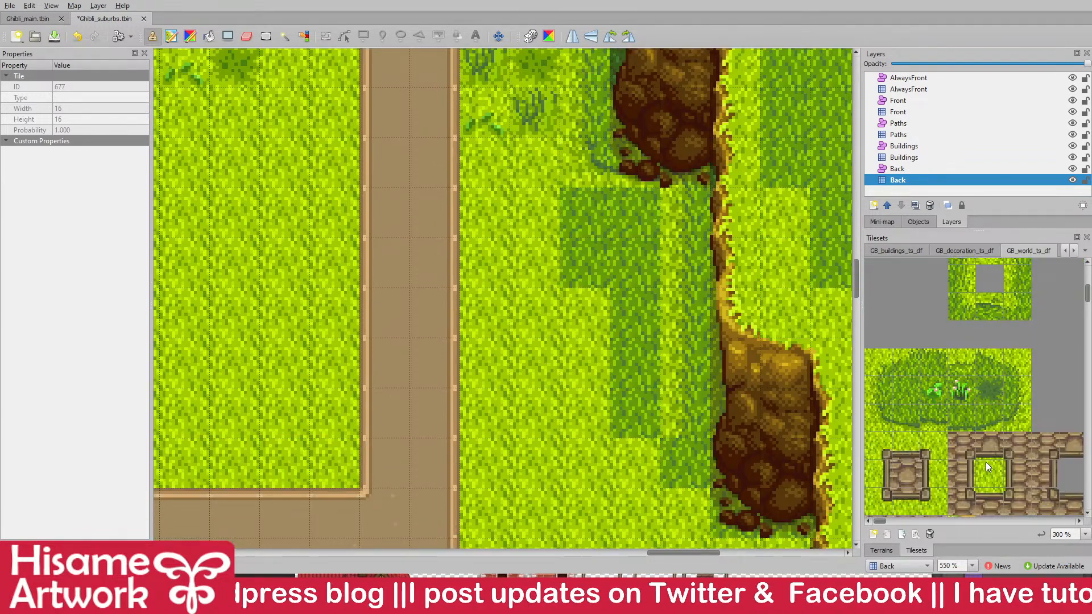
scroll(985, 449, "down", 1)
left_click_drag(631, 210, 622, 404)
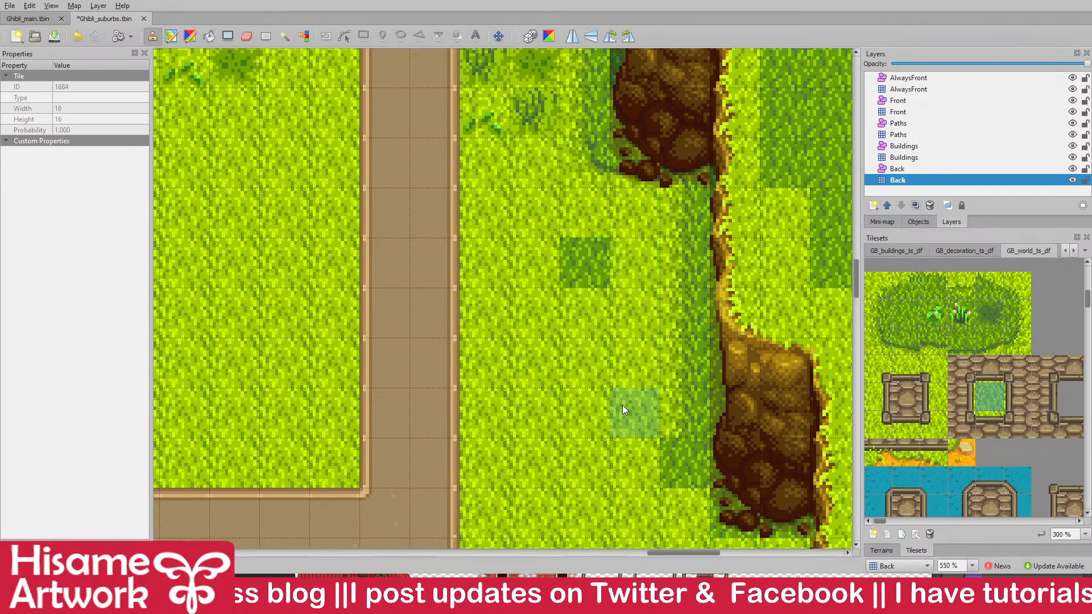
scroll(613, 272, "down", 1)
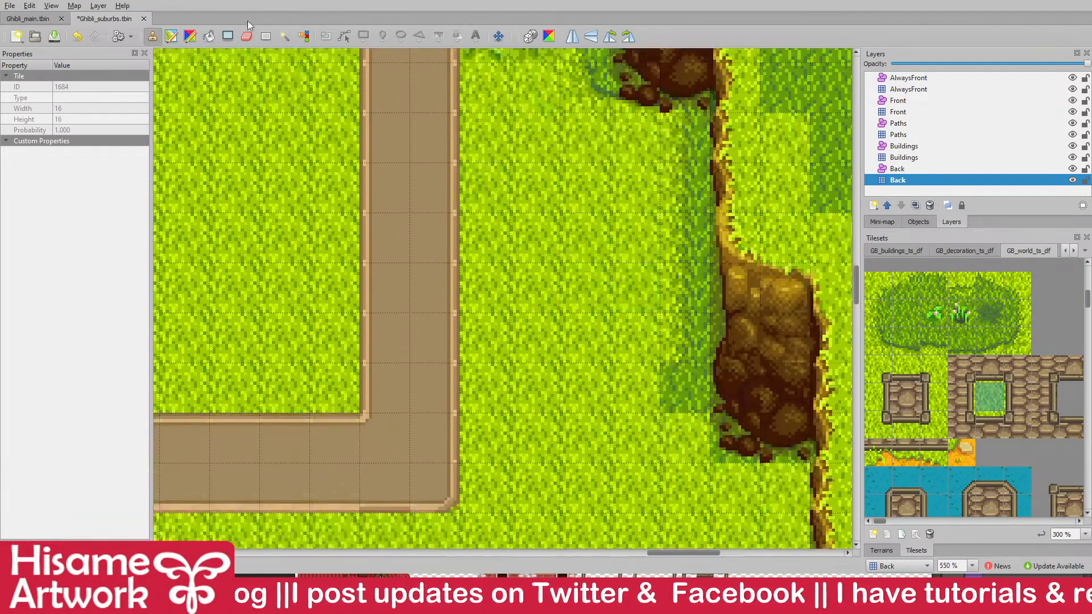
left_click(265, 36)
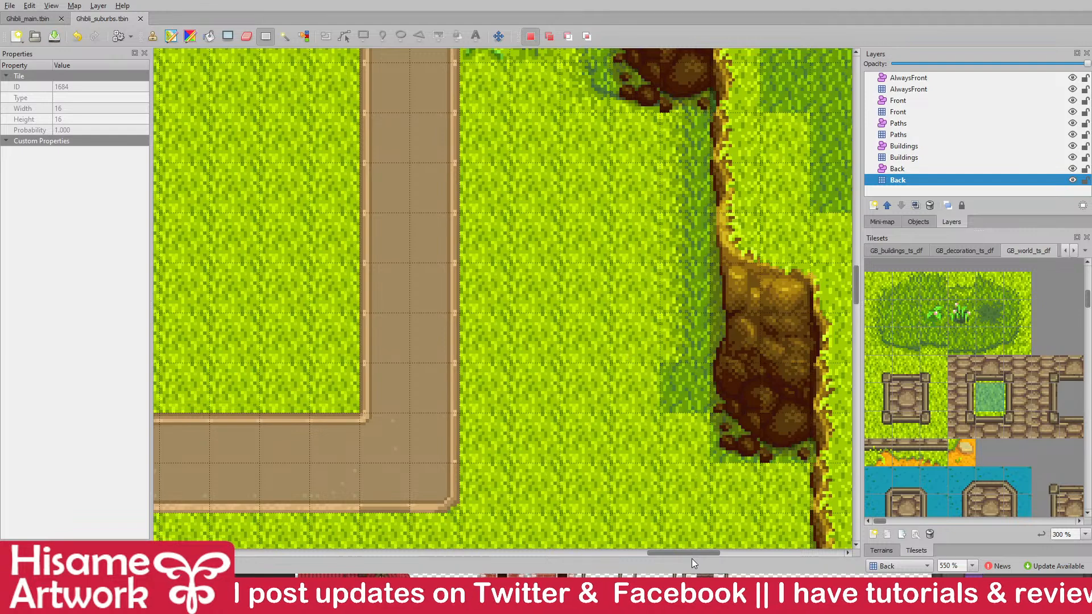
- Stamp the 2 × 2 lower-left grass-shadow corner at the third cliff's base and save the map
left_click_drag(705, 552, 718, 554)
scroll(683, 491, "down", 2)
left_click_drag(877, 310, 895, 329)
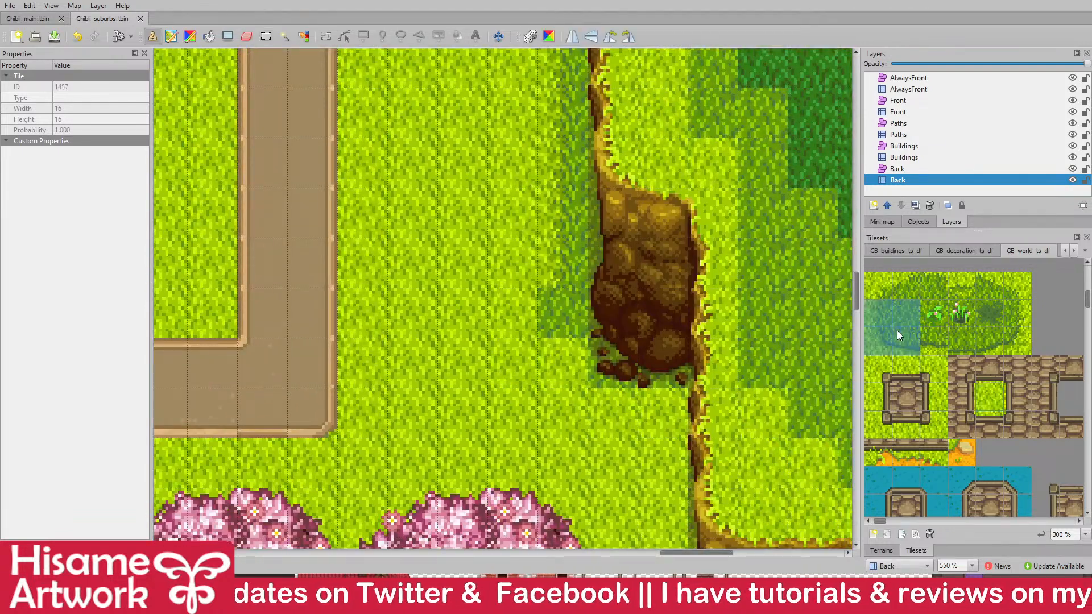
left_click(602, 359)
left_click(266, 38)
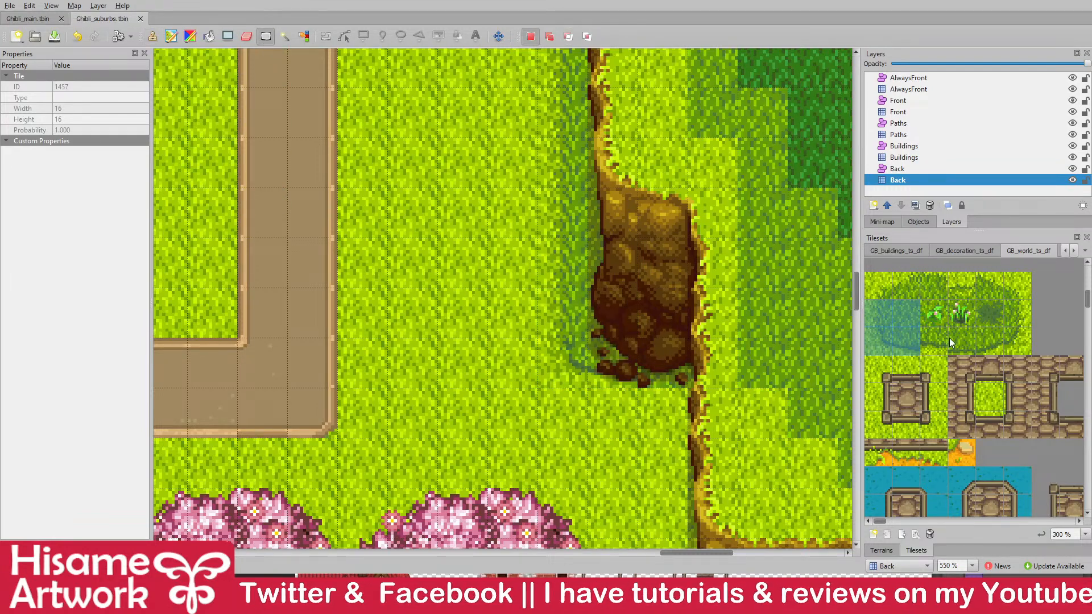
- Place an inner-corner grass-shadow tile at the third cliff's base, just east of its lower-left shadow corner
scroll(1024, 330, "up", 4)
left_click(1024, 329)
left_click(672, 385)
- Paint the soft left-edge shadow along the cliff edge down to the tunnel's rock base, end it with a lower-left corner, and save the map
scroll(961, 351, "down", 3)
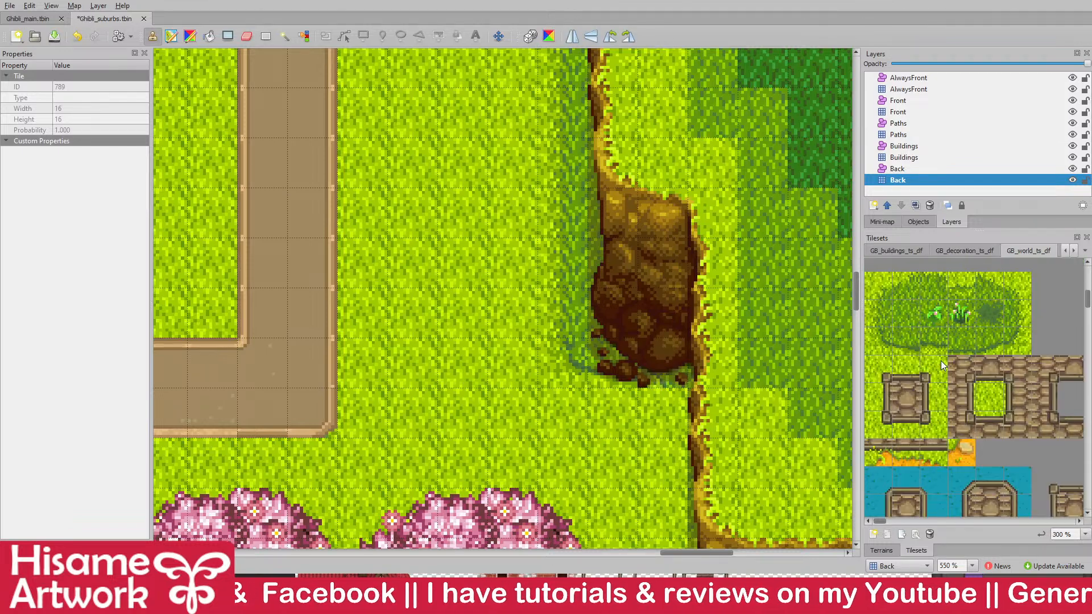
scroll(668, 432, "down", 4)
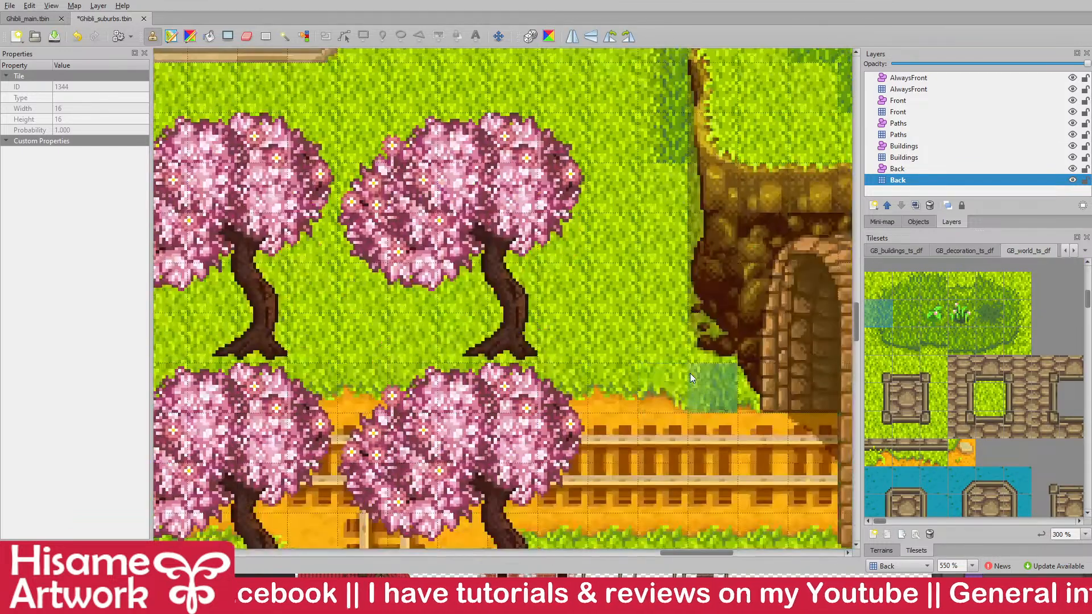
scroll(698, 354, "up", 1)
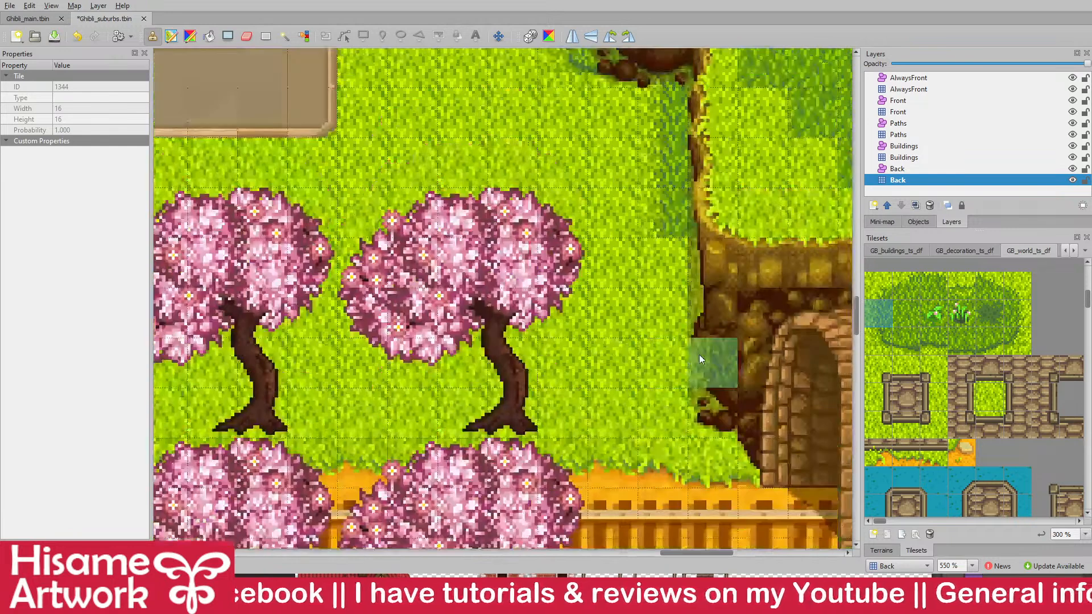
left_click(721, 401)
left_click(983, 315)
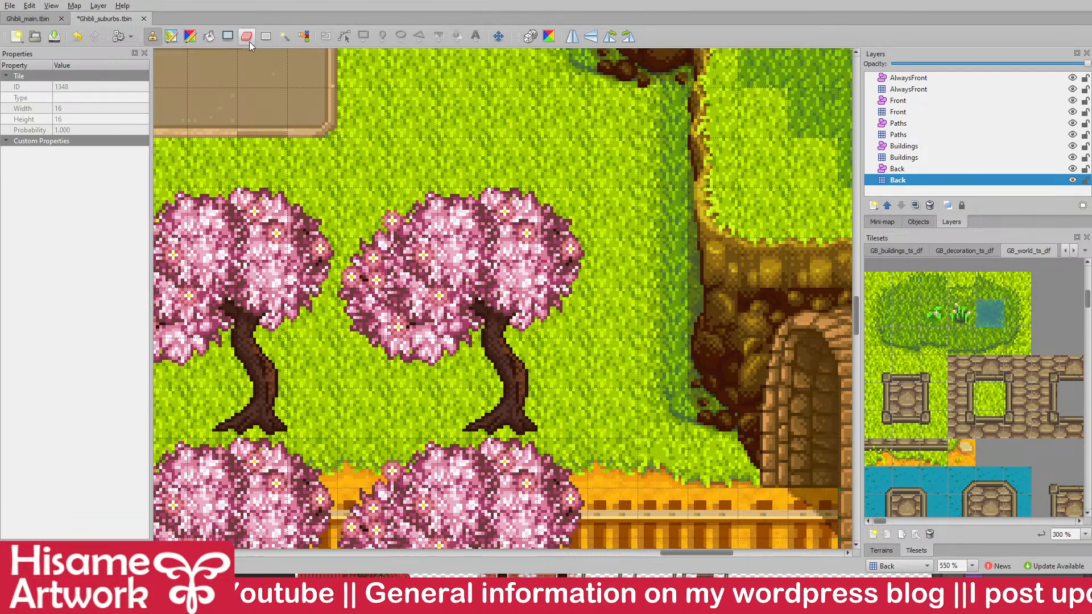
left_click(265, 36)
key("ctrl+s")
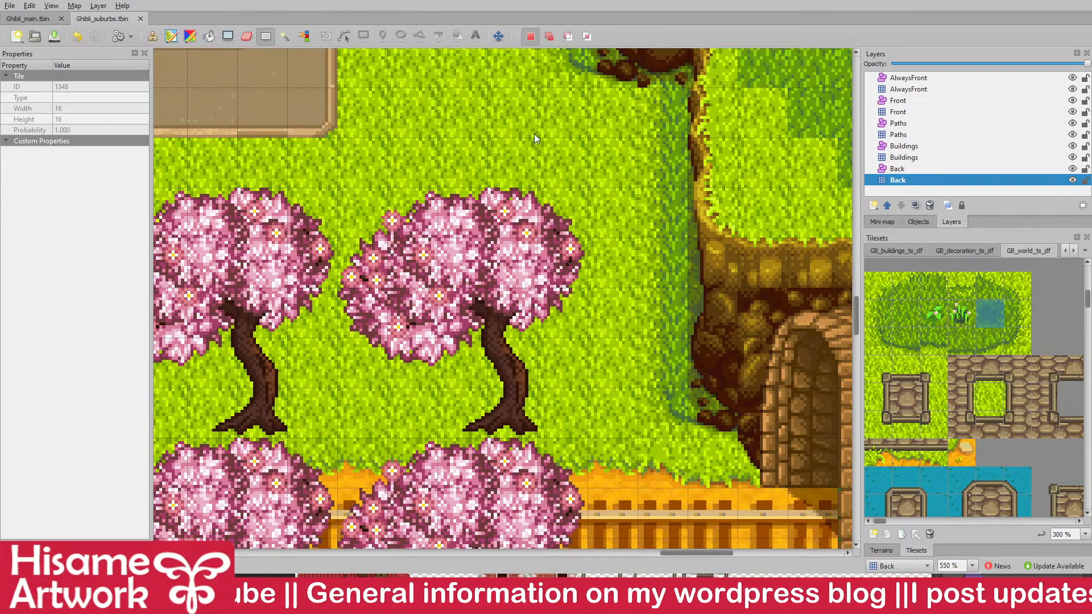
- Replace the mismatched border tile near the dirt path's lower-right corner with a copy of the neighbouring border tile and save the map
scroll(660, 227, "up", 3)
left_click_drag(712, 553, 680, 547)
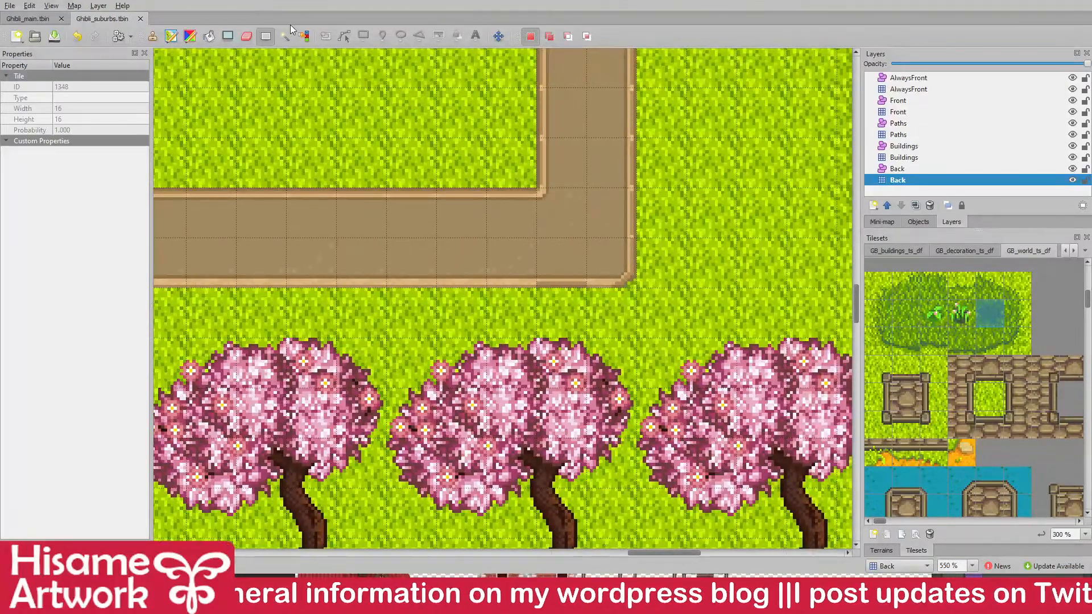
left_click(528, 277)
key("ctrl+c")
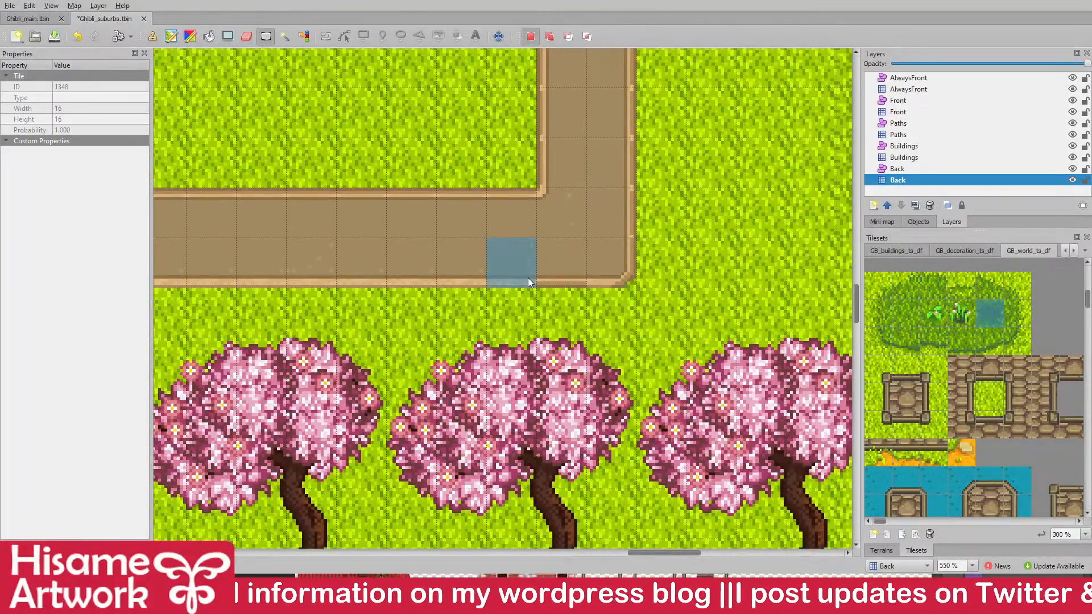
key("ctrl+v")
left_click(554, 280)
left_click(266, 35)
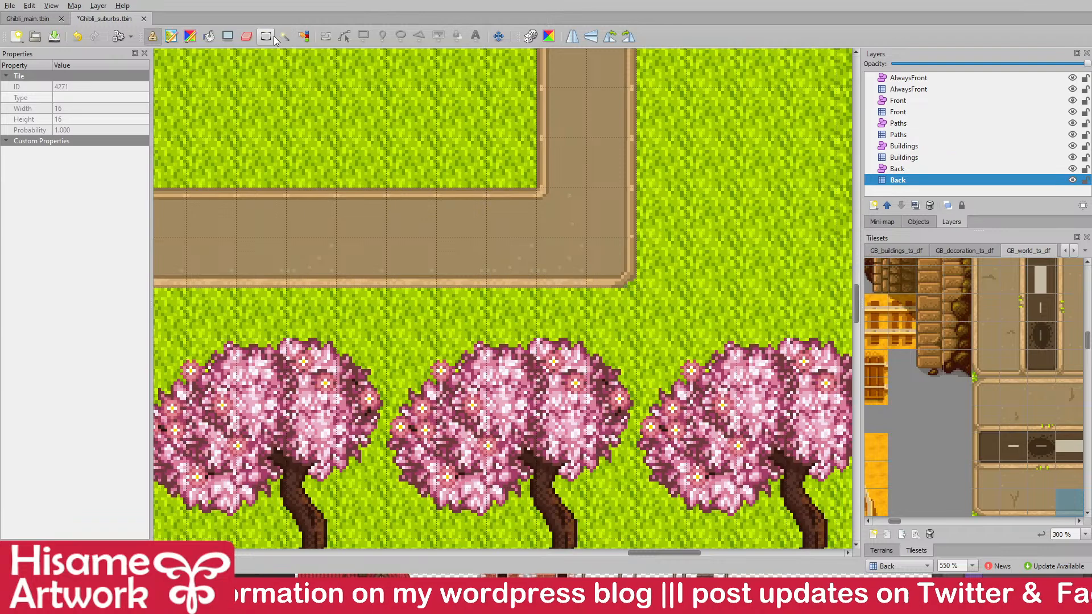
key("ctrl+s")
- Review the grass shadows along the cliffs from the railway tunnel up to the large cliff and save the map
left_click_drag(682, 554, 729, 552)
scroll(705, 454, "down", 3)
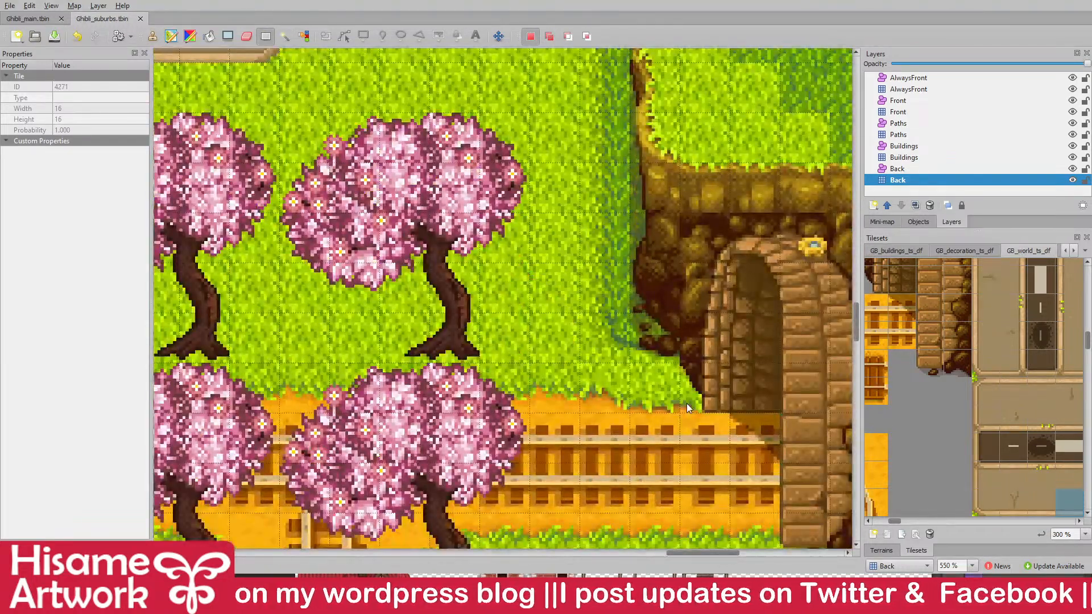
scroll(686, 404, "up", 1)
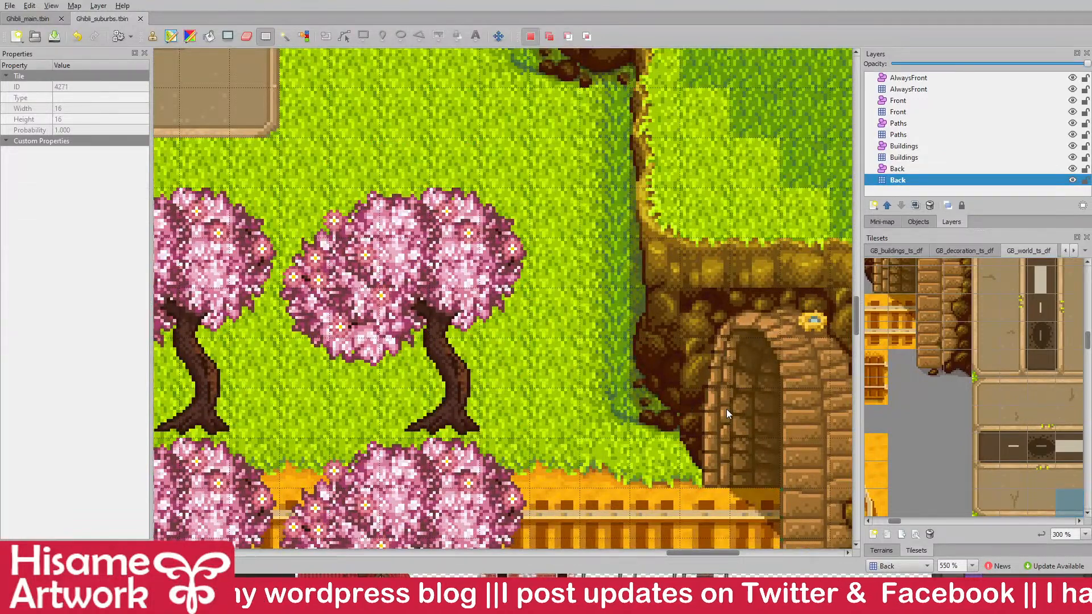
scroll(739, 408, "down", 2)
scroll(744, 409, "up", 4)
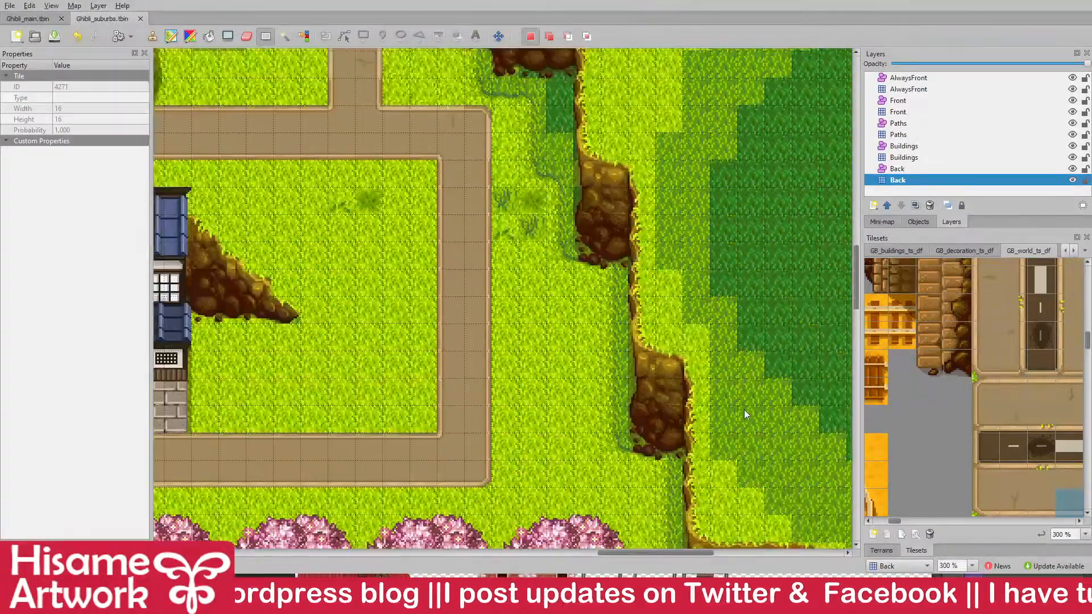
scroll(559, 199, "up", 2)
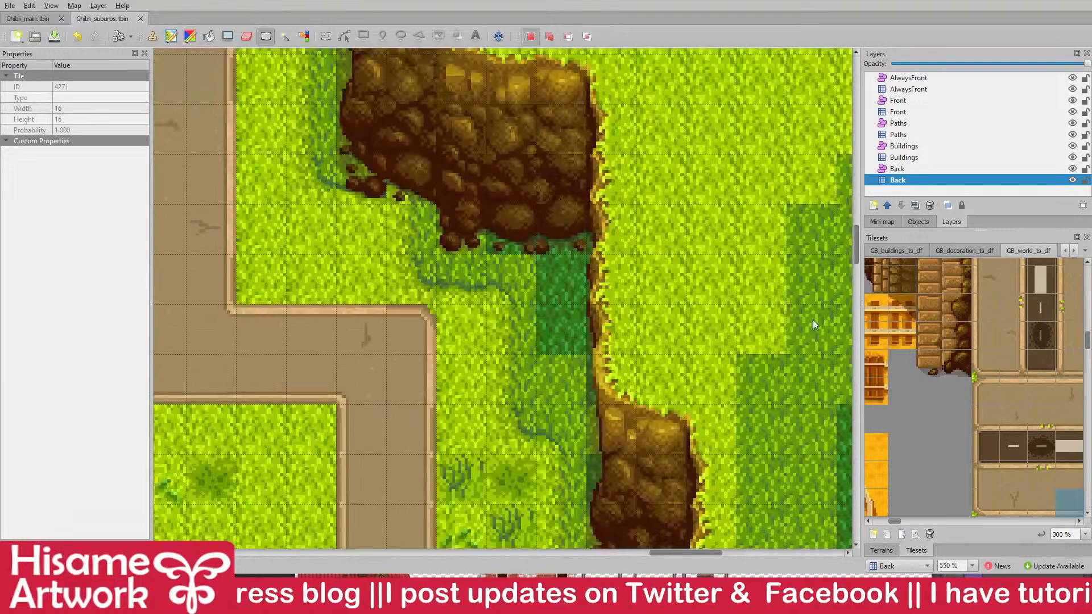
left_click_drag(509, 378, 541, 426)
left_click(529, 325)
key("ctrl+s")
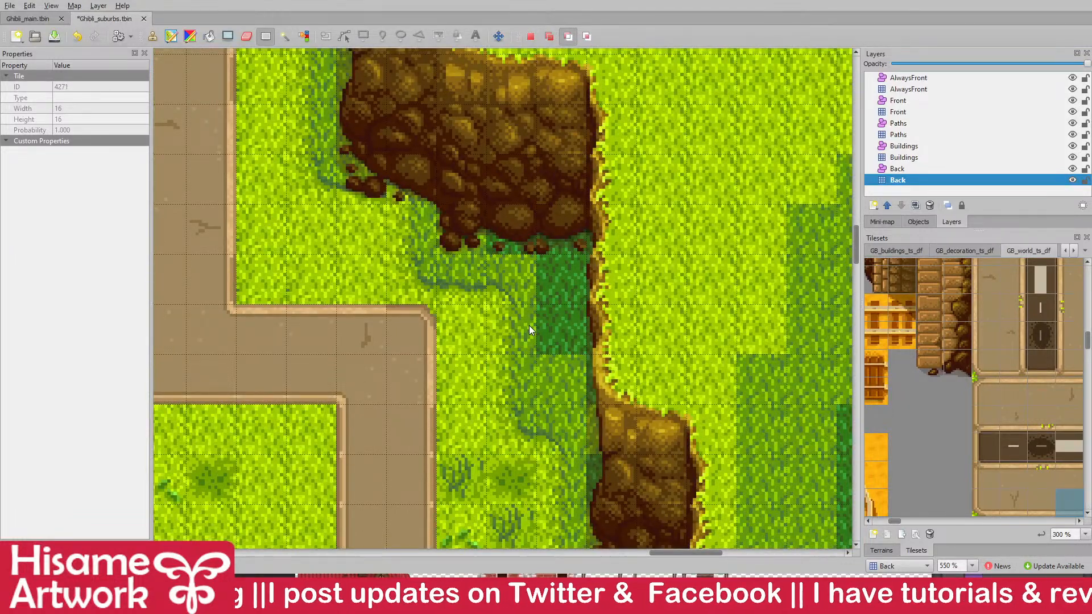
- Replace the hard-edged dark green strip below the large cliff with soft left-edge dark-grass tiles, ending in a lower-left corner
scroll(926, 471, "up", 10)
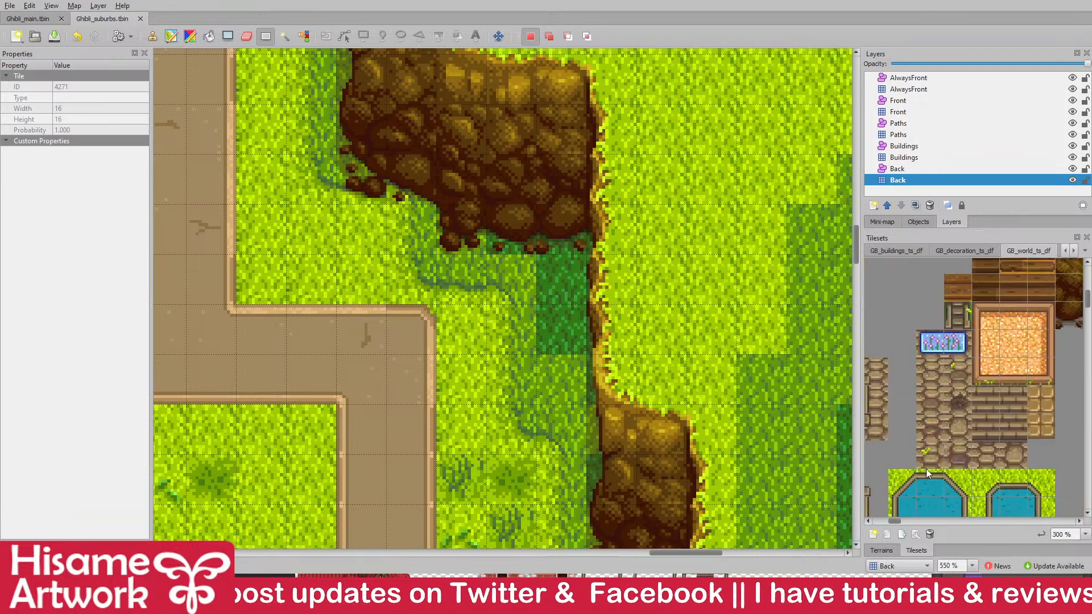
left_click_drag(895, 521, 880, 520)
left_click(1040, 442)
scroll(919, 453, "down", 3)
scroll(919, 427, "up", 5)
left_click_drag(878, 410, 905, 434)
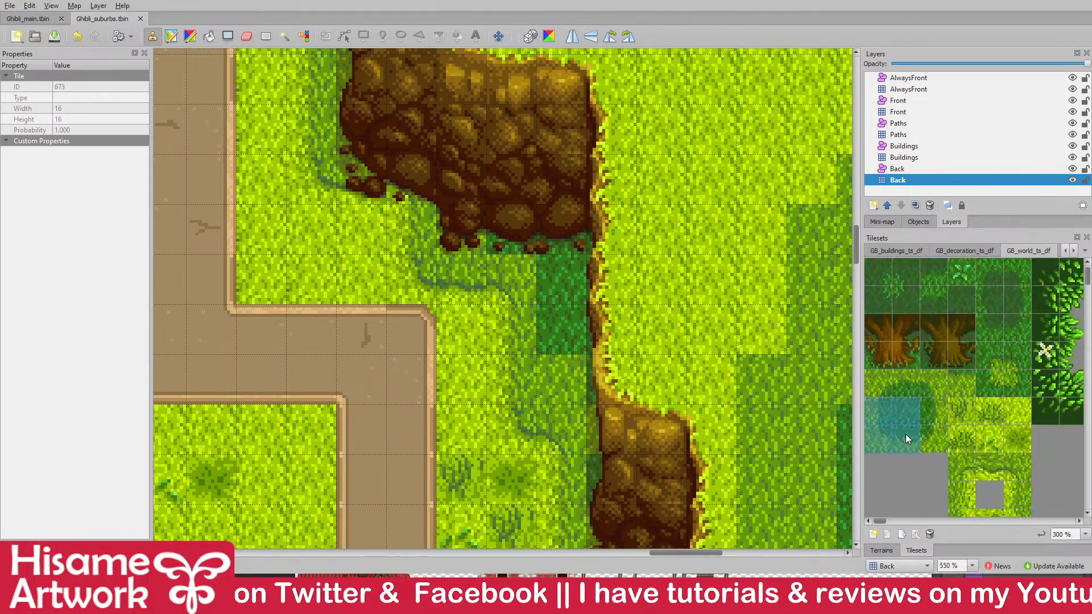
left_click(602, 275)
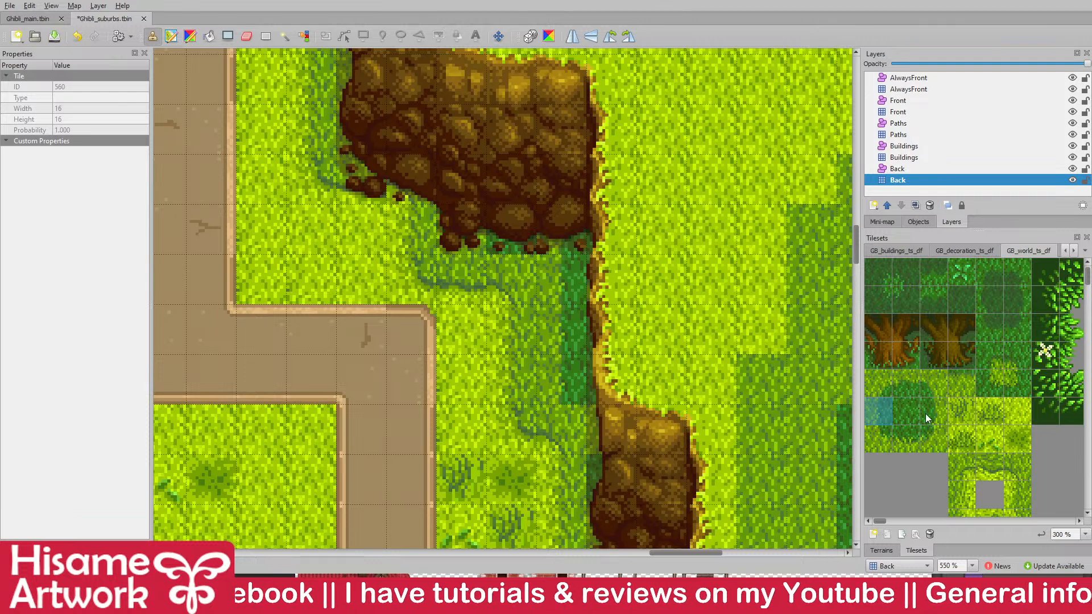
left_click_drag(890, 442, 905, 441)
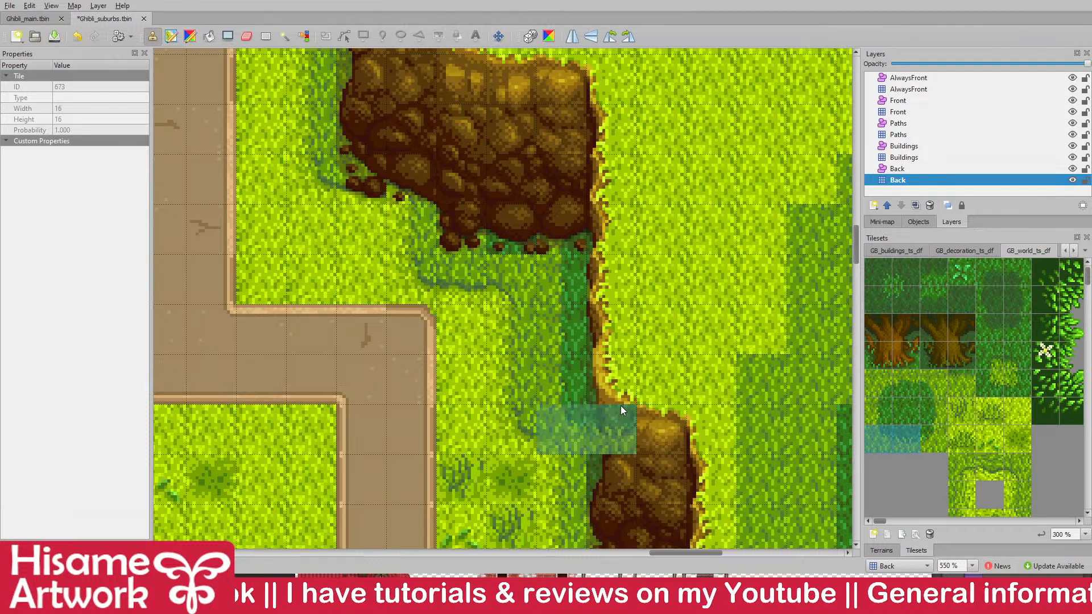
left_click(627, 384)
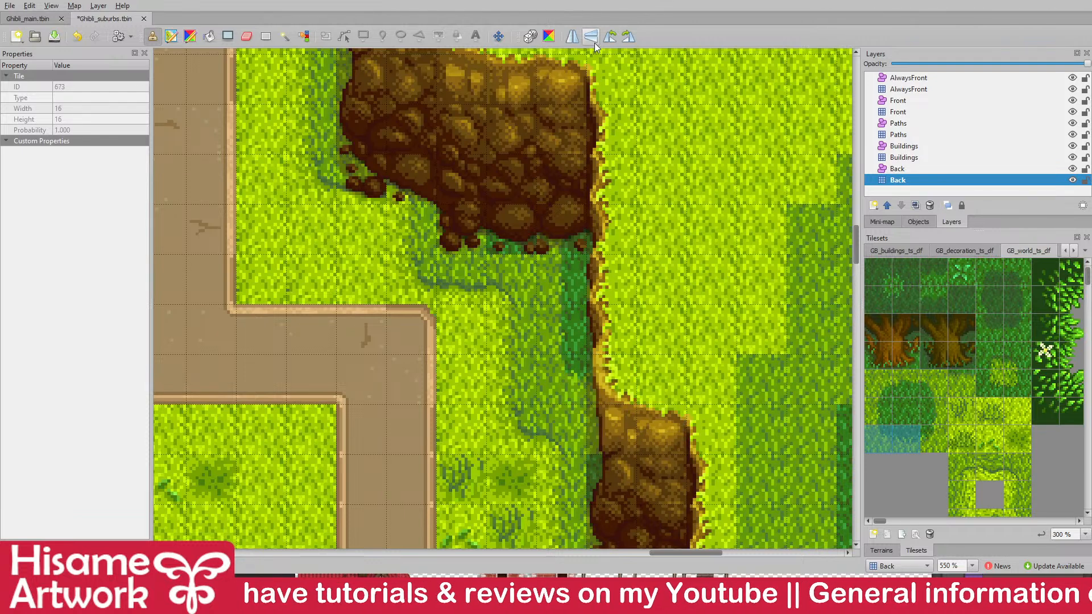
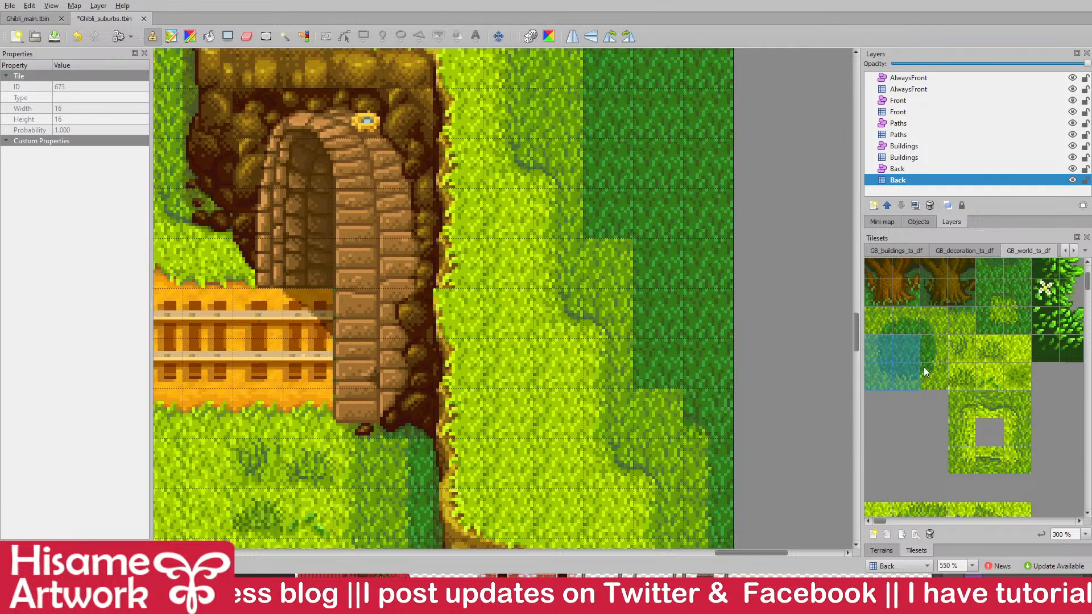
- Paint soft left-edge and lower-left corner tiles along the dark green grass border east of the tunnel and save the map
left_click_drag(883, 353, 880, 373)
left_click(648, 394)
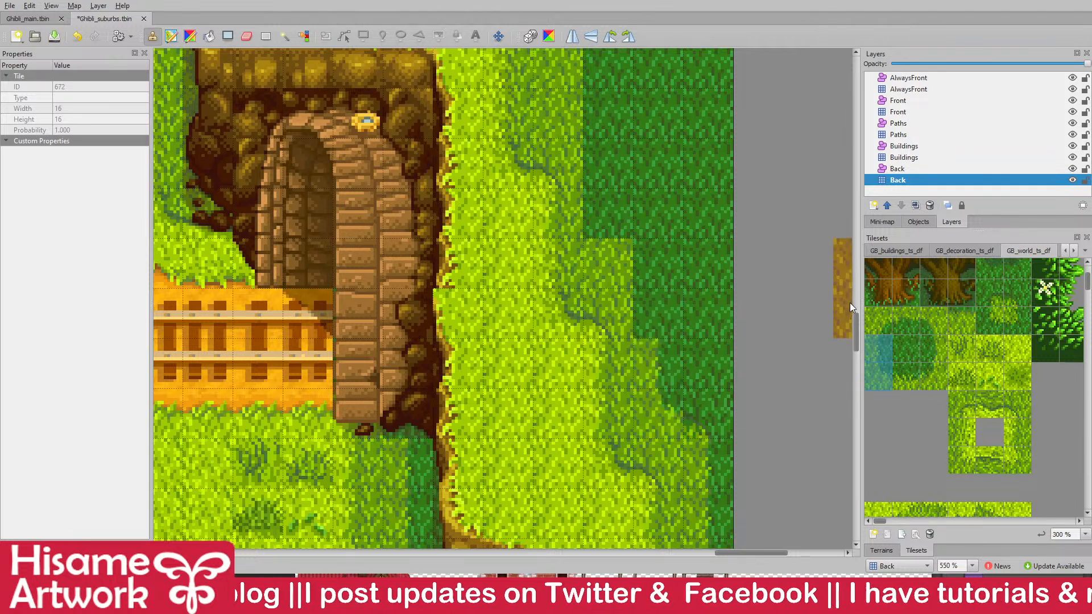
left_click(882, 357)
scroll(688, 317, "up", 3)
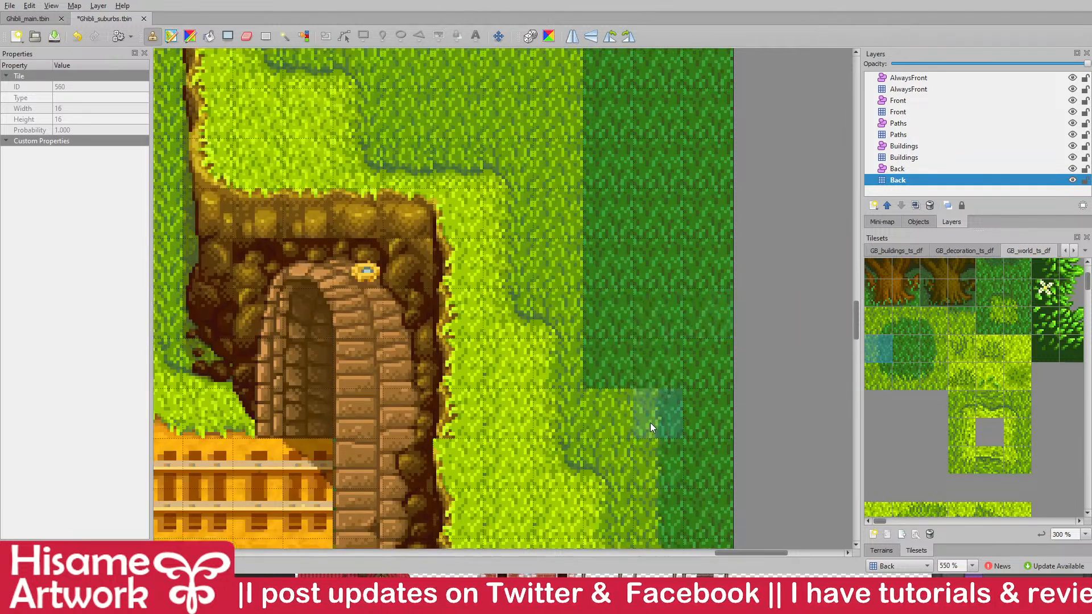
key("ctrl+s")
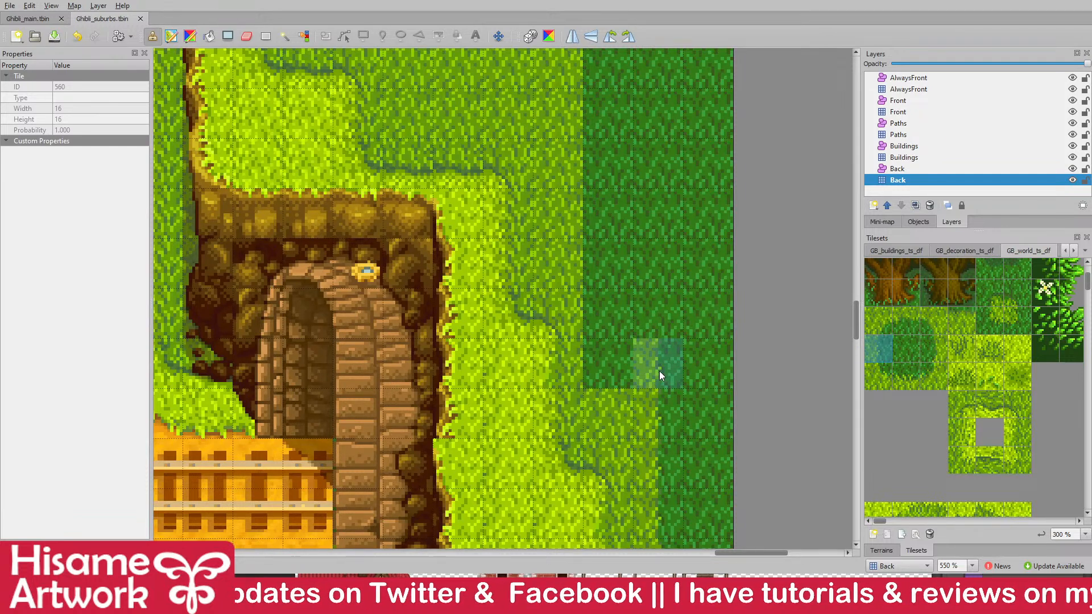
left_click(266, 36)
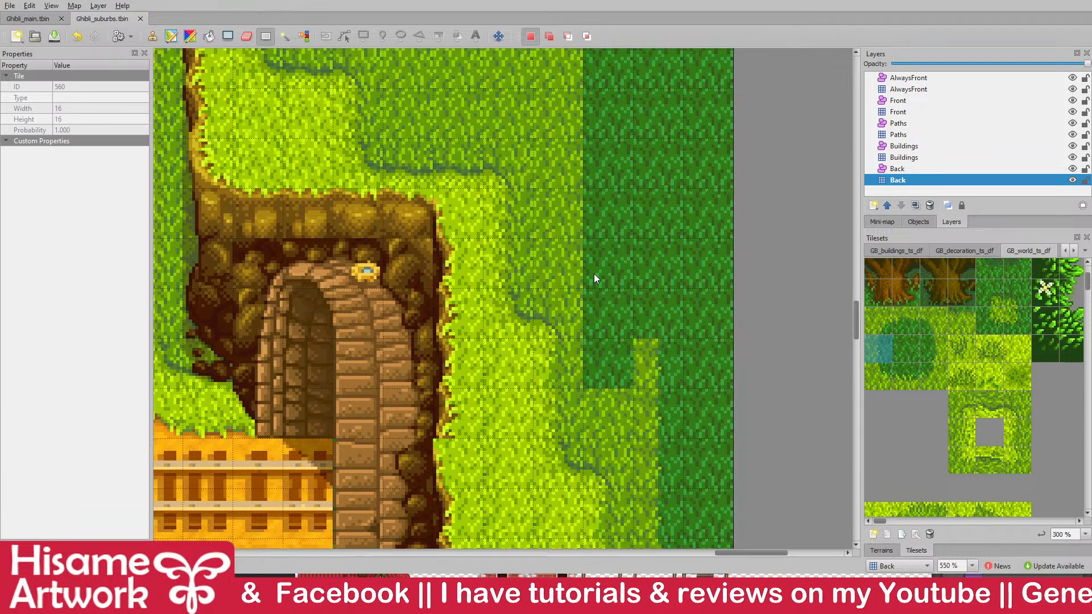
- Stamp the 2 × 2 lower-left dark-grass corner one stair higher, fill its adjoining inner corner, and save the map
left_click_drag(890, 343, 892, 370)
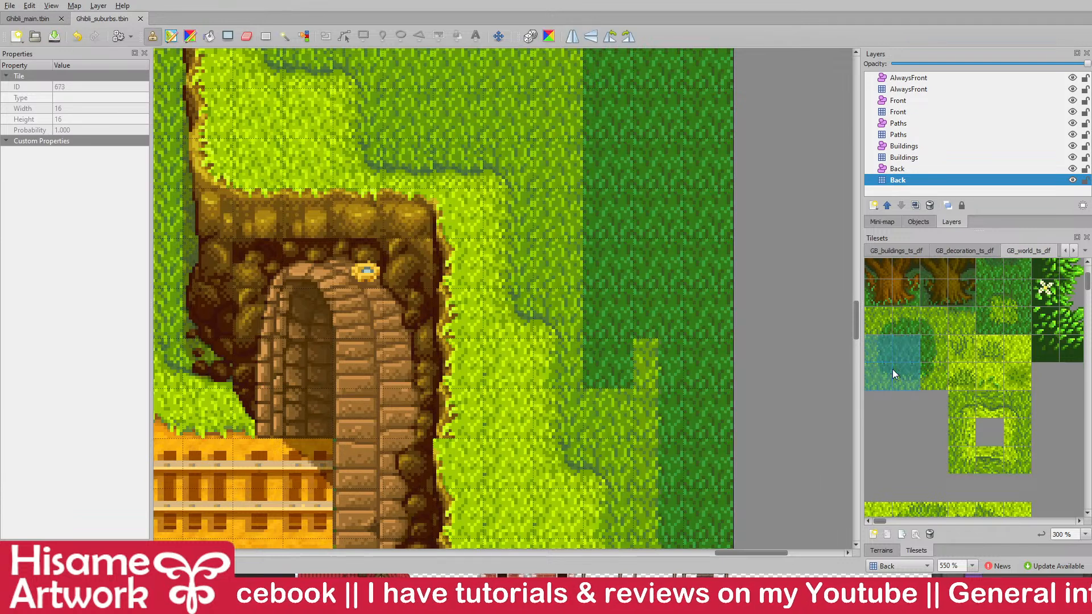
left_click(669, 354)
left_click(609, 337)
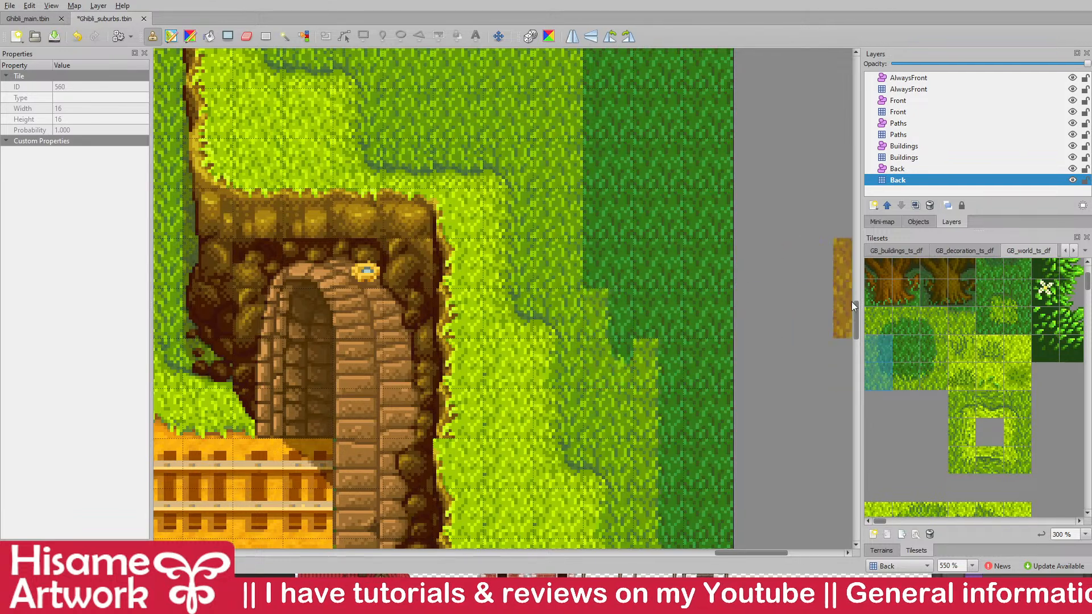
left_click(1015, 292)
scroll(699, 278, "up", 3)
key("ctrl+s")
left_click(265, 36)
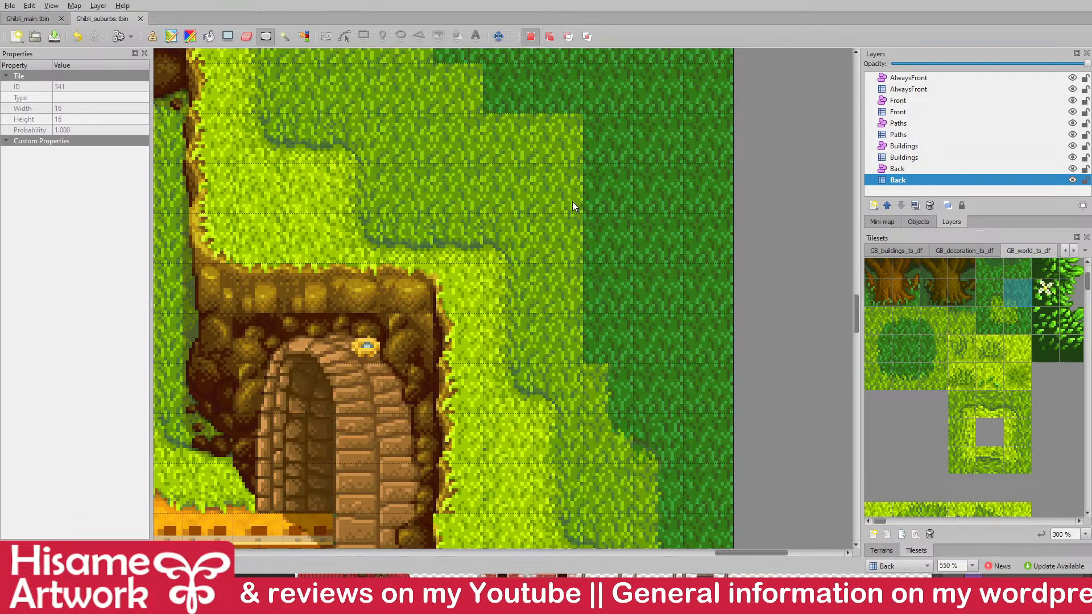
- Paint the soft left-edge dark-grass tile up the straight column northeast of the tunnel and save the map
left_click(890, 356)
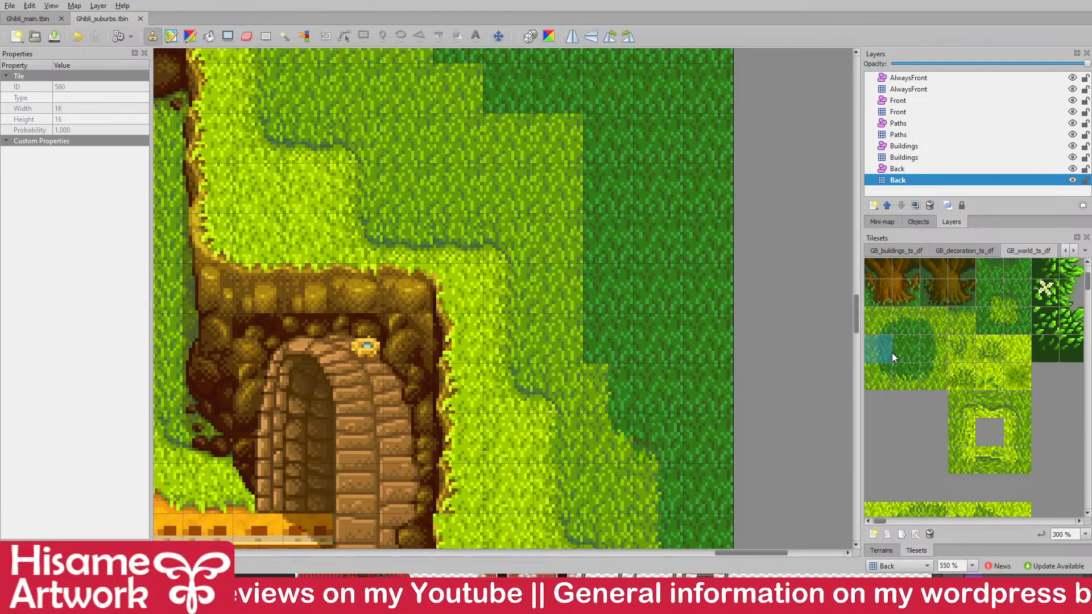
left_click_drag(594, 345, 588, 199)
scroll(654, 296, "up", 3)
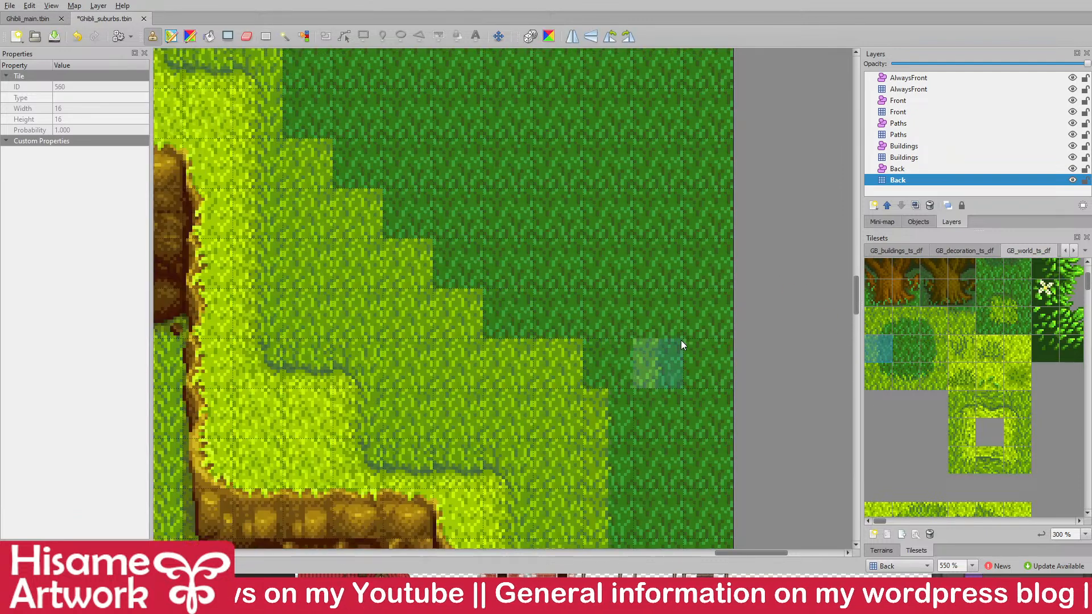
key("ctrl+s")
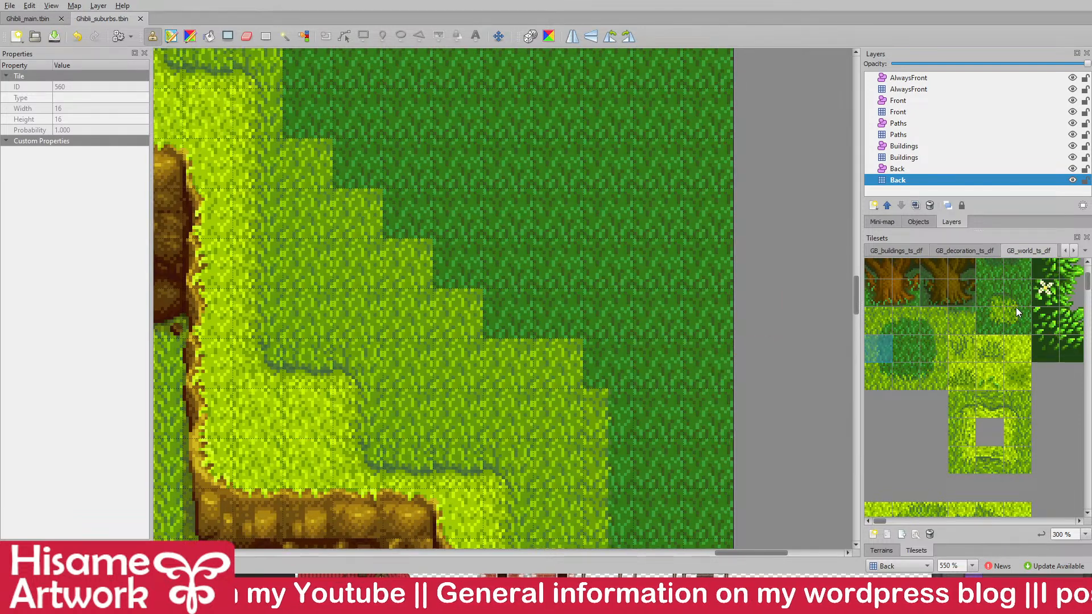
- Place the inner-corner dark-grass tile at the upper end of the new left-edge column and save the map
left_click(605, 360)
key("ctrl+z")
left_click(1007, 316)
left_click(1015, 297)
left_click(601, 384)
key("ctrl+s")
- Stamp the 2 × 2 lower-left dark-grass corner on the next three stairs up the slope toward the northwest
left_click_drag(879, 348, 896, 359)
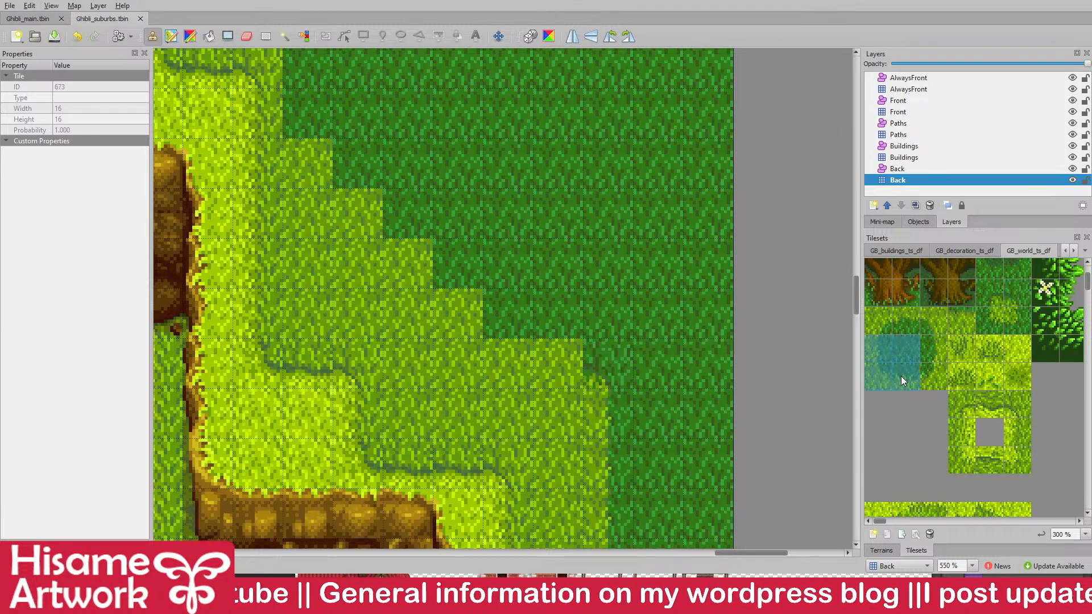
left_click(544, 356)
scroll(341, 365, "up", 1)
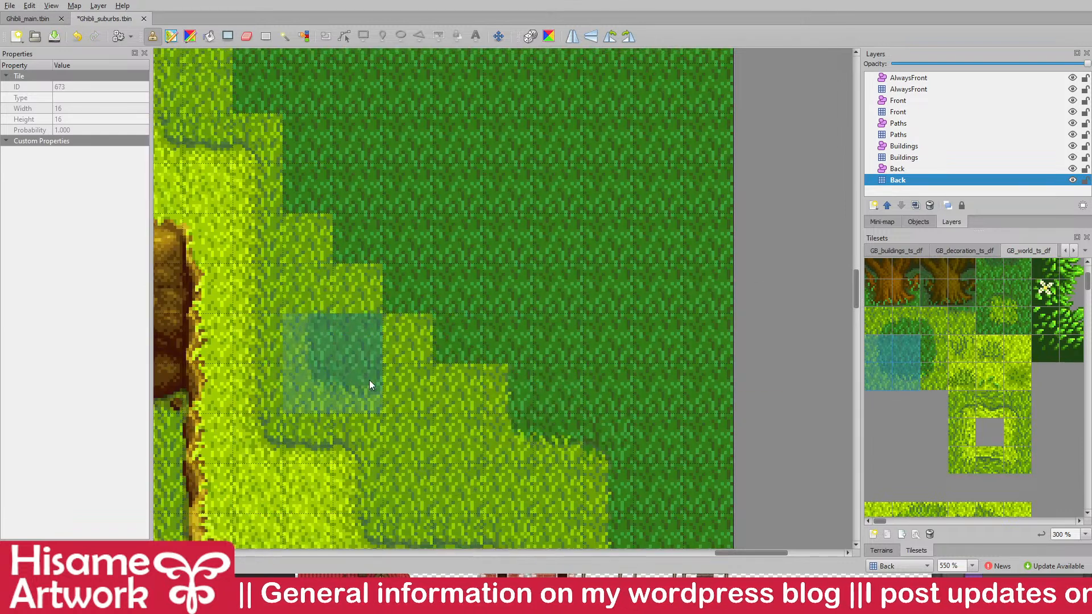
left_click(444, 344)
left_click(365, 239)
- Fill the remaining hard corners between the newly stamped stairs with the inner-corner dark-grass tile and save the map
left_click(1019, 288)
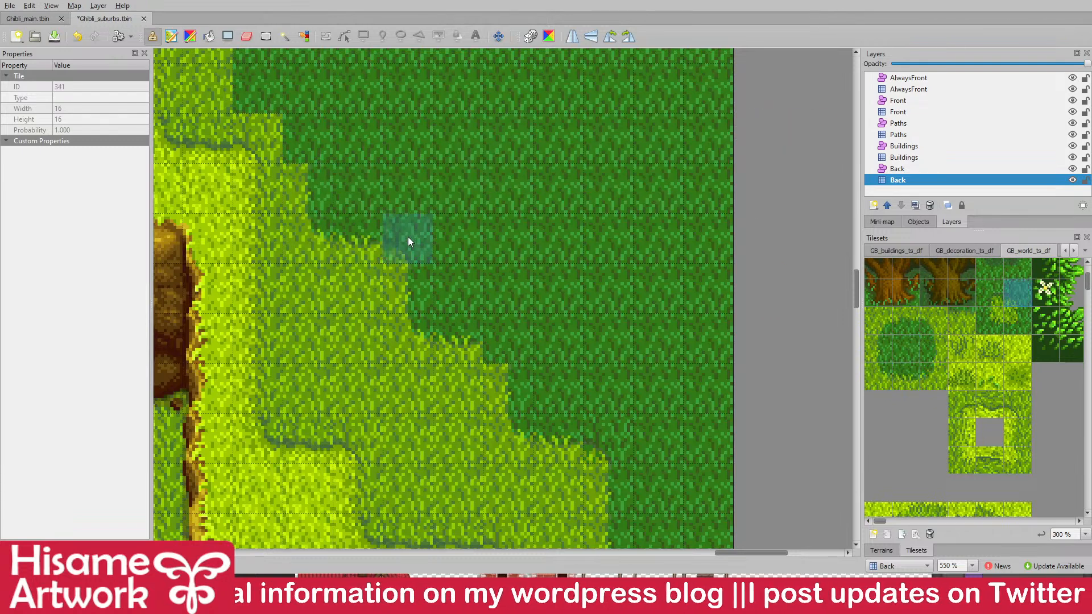
key("ctrl+s")
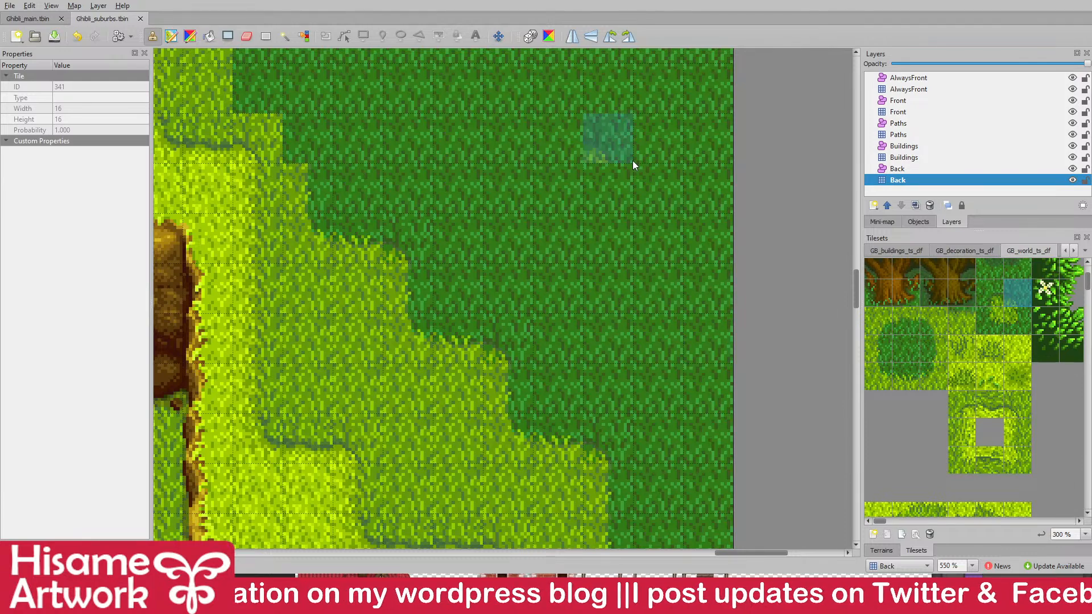
left_click(265, 37)
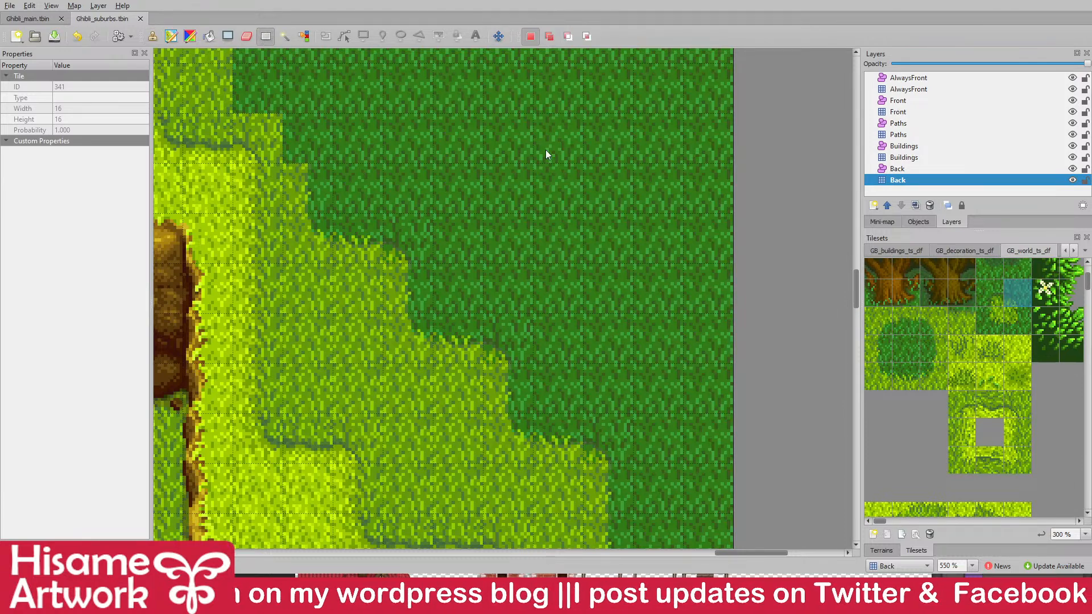
scroll(746, 190, "down", 2)
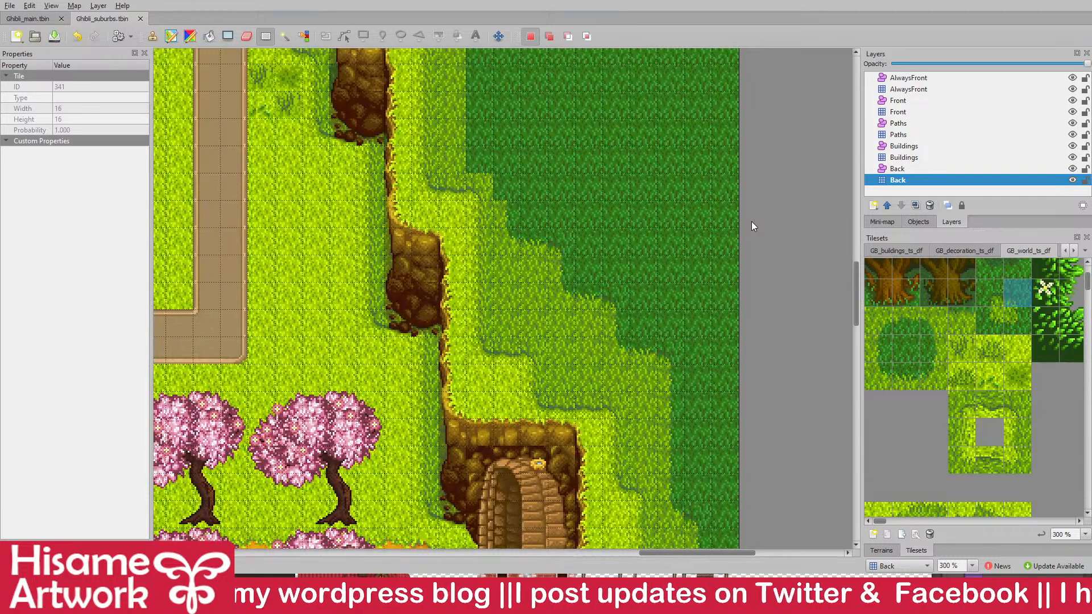
- Place the inner-corner dark-grass tile on the hard stair corner east of the cliff column and save the map
scroll(506, 199, "up", 3)
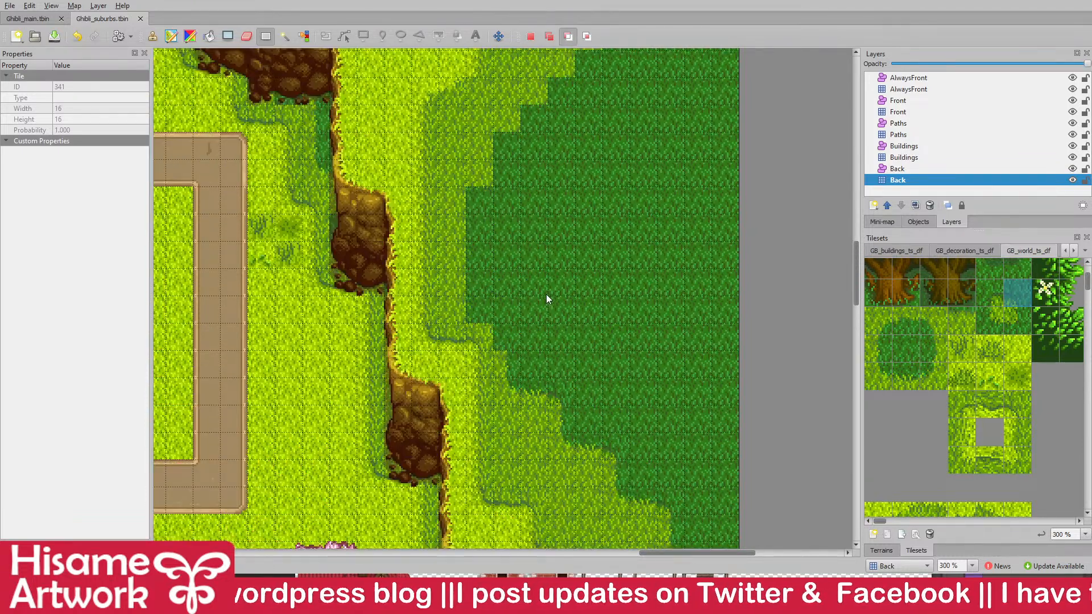
scroll(505, 302, "up", 2)
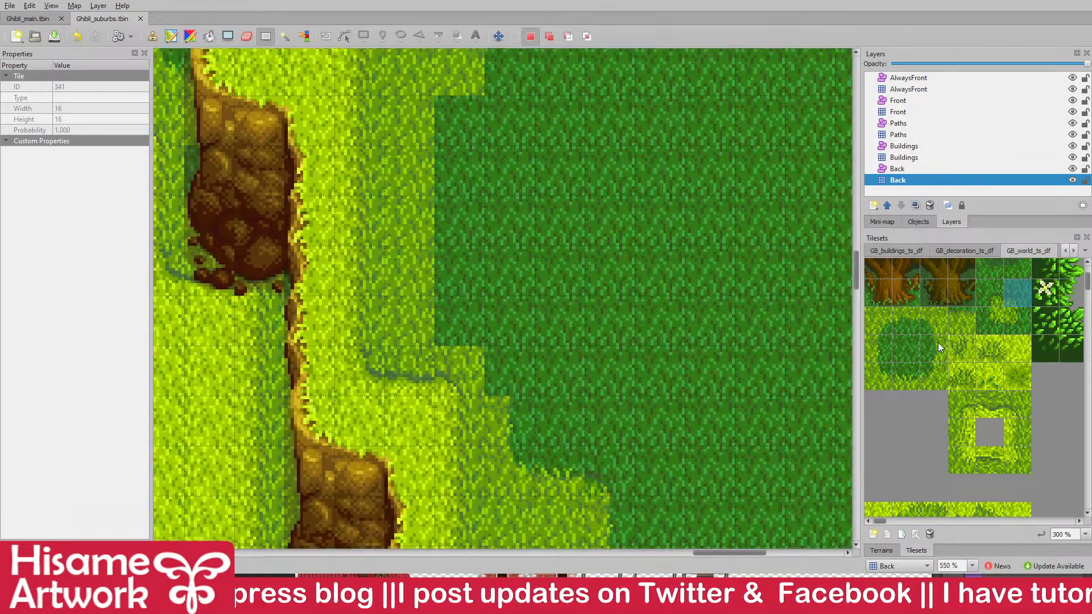
left_click(887, 352)
key("ctrl+s")
left_click(1005, 285)
left_click(496, 342)
key("ctrl+s")
- Stamp the 2 × 2 lower-left dark-grass corner northwest of that stair, paint the soft left edge up the straight column, and save the map
left_click(894, 363)
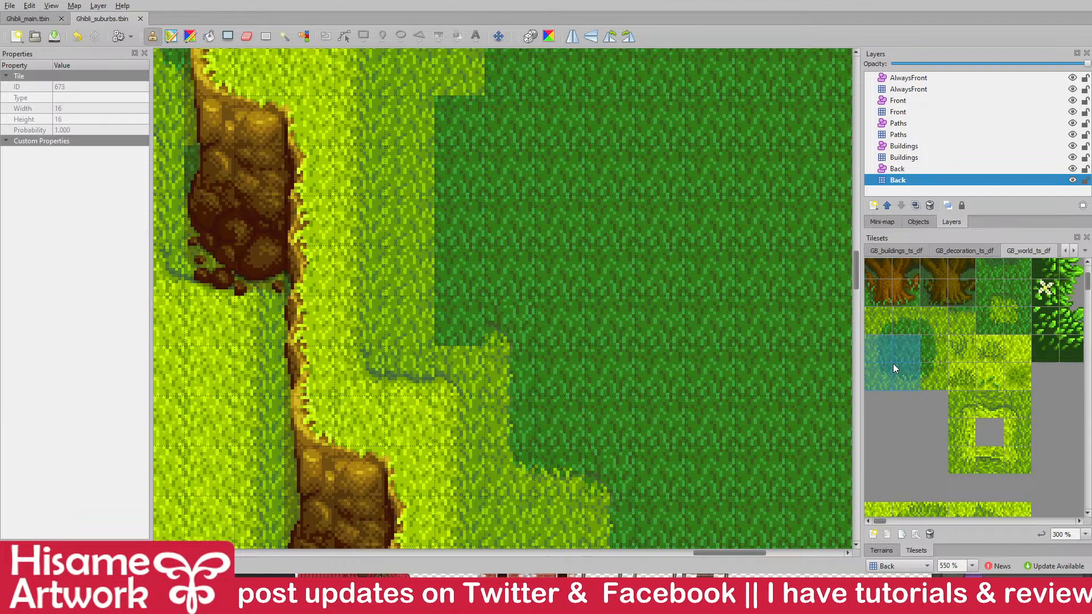
left_click(479, 316)
scroll(571, 222, "up", 3)
left_click(881, 342)
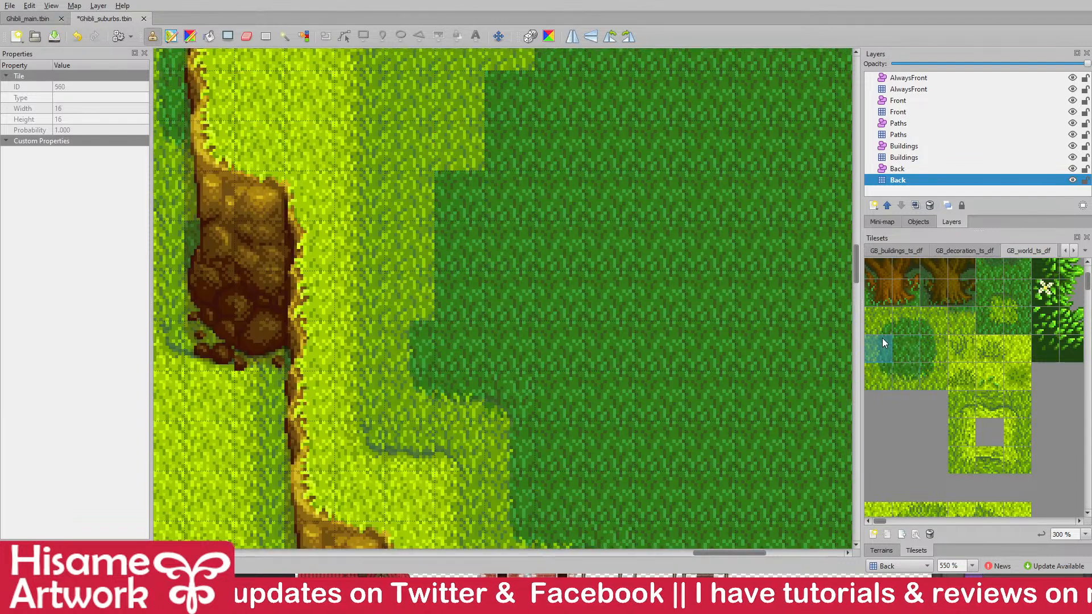
left_click(415, 193)
scroll(571, 296, "up", 6)
key("ctrl+s")
- Round the first stairs above the left-edge column with the 2 × 2 upper-left dark-grass corner and inner-corner tile, saving the map
left_click_drag(887, 333, 905, 348)
mouse_move(471, 310)
left_mouse_down()
mouse_move(555, 227)
mouse_move(544, 208)
left_mouse_up()
left_click(1023, 311)
scroll(815, 241, "up", 2)
scroll(816, 246, "up", 3)
key("r")
key("ctrl+s")
left_click_drag(564, 399, 565, 397)
key("ctrl+c")
key("ctrl+v")
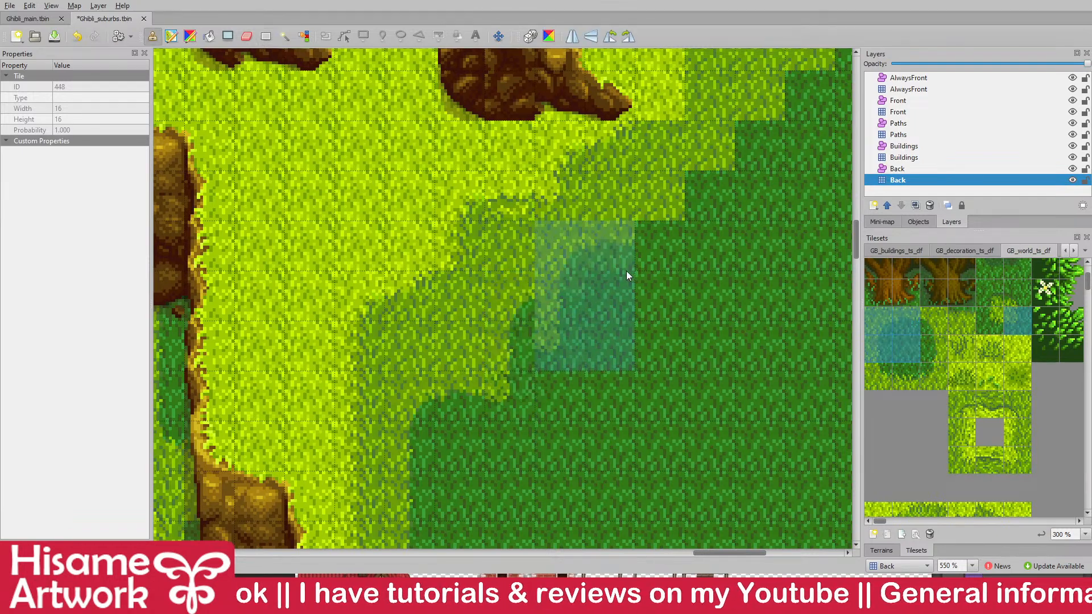
- Stamp the combined upper-left and inner-corner dark-grass brush on the stairs up to the map's eastern edge and save the map
left_click(657, 256)
mouse_move(746, 382)
left_mouse_down()
mouse_move(729, 375)
mouse_move(464, 492)
left_mouse_up()
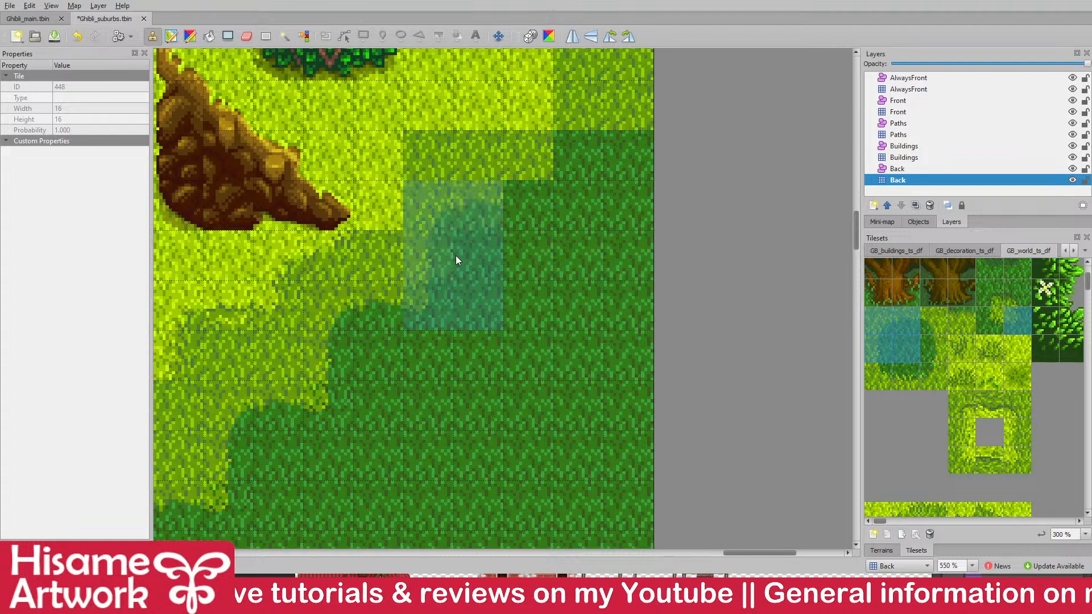
left_click(564, 203)
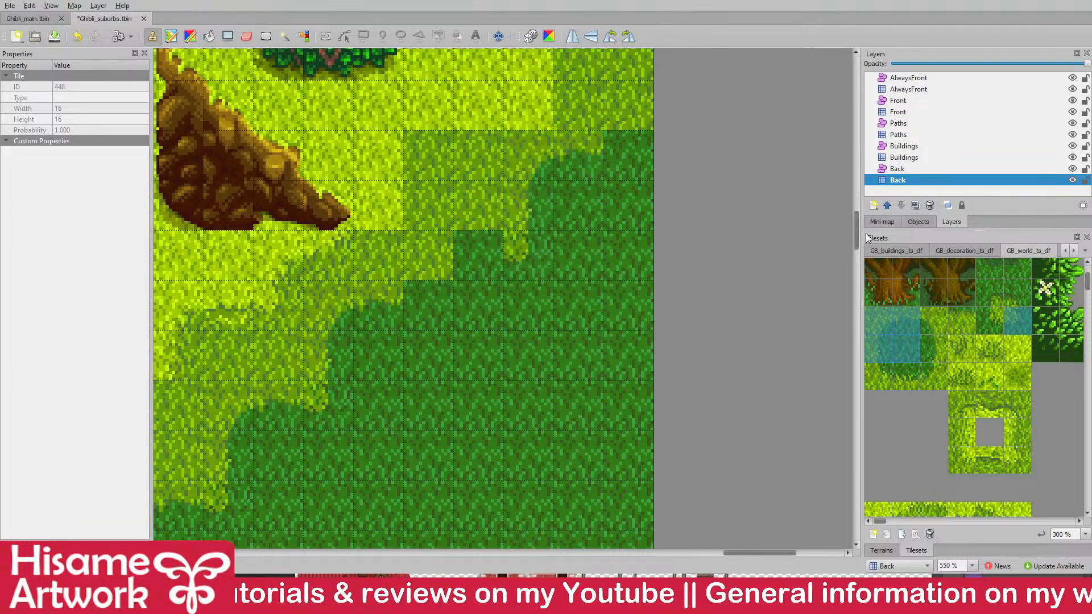
scroll(744, 251, "up", 2)
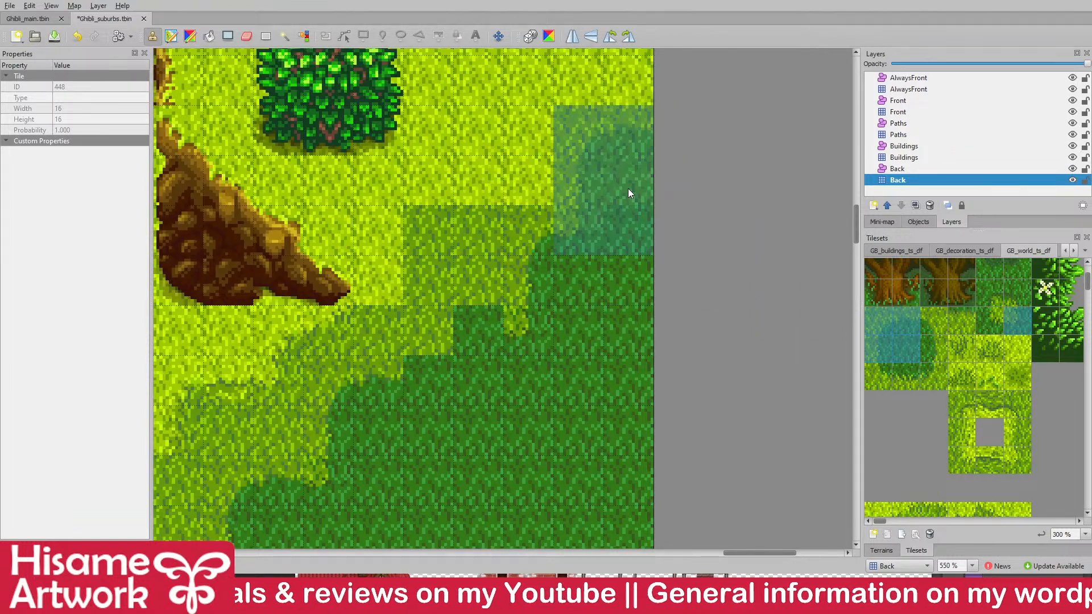
left_click(628, 188)
key("ctrl+s")
left_click(265, 35)
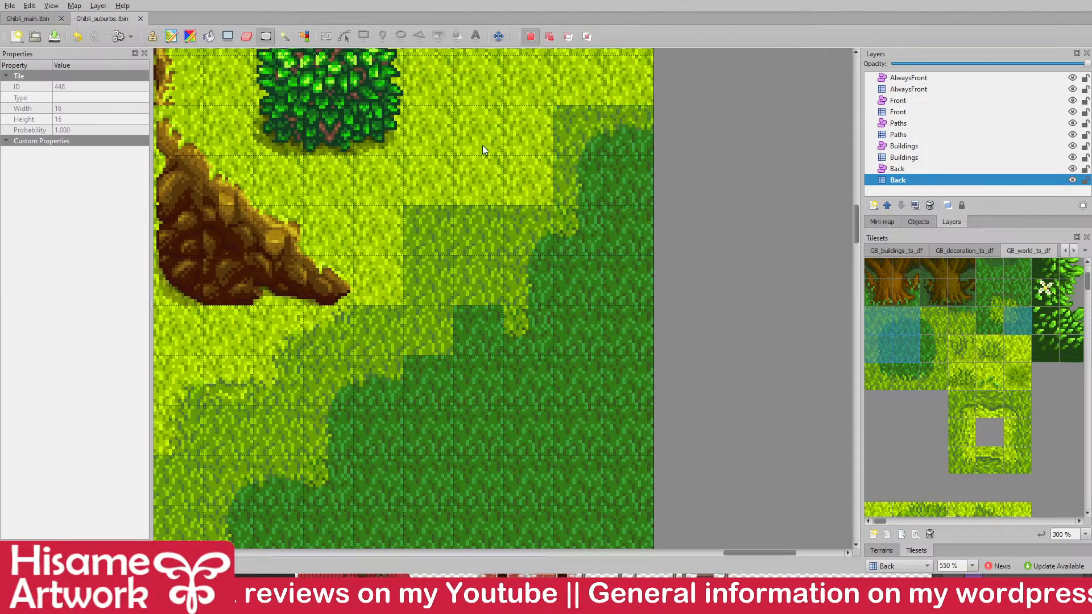
- Soften the remaining hard stair southeast of the cliff tip with top-edge, upper-left and inner-corner dark-grass tiles and save the map
scroll(725, 313, "down", 2)
scroll(580, 421, "up", 2)
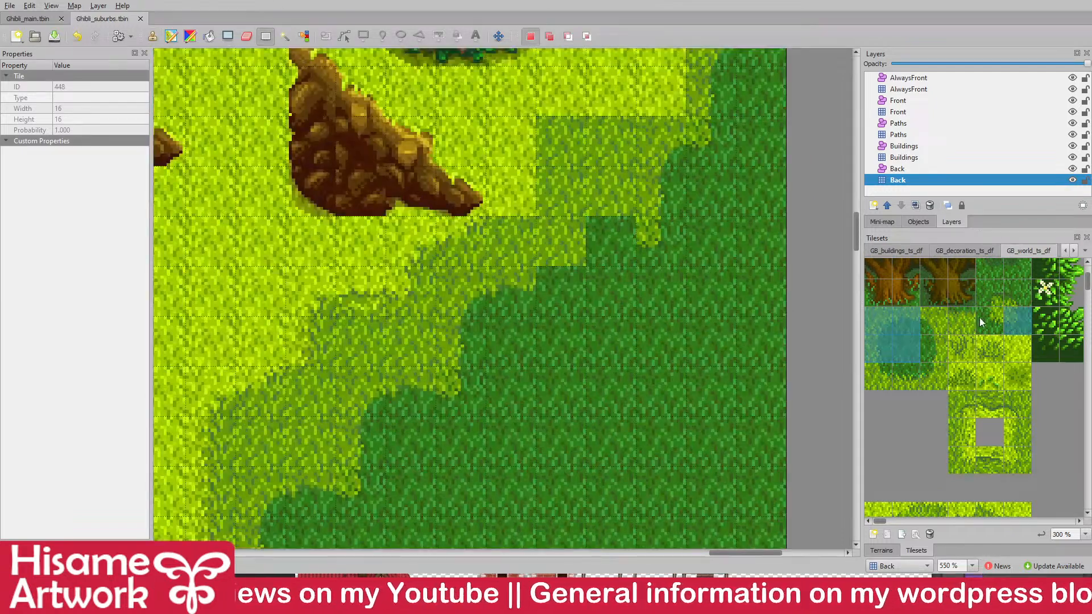
left_click(914, 325)
left_click(554, 283)
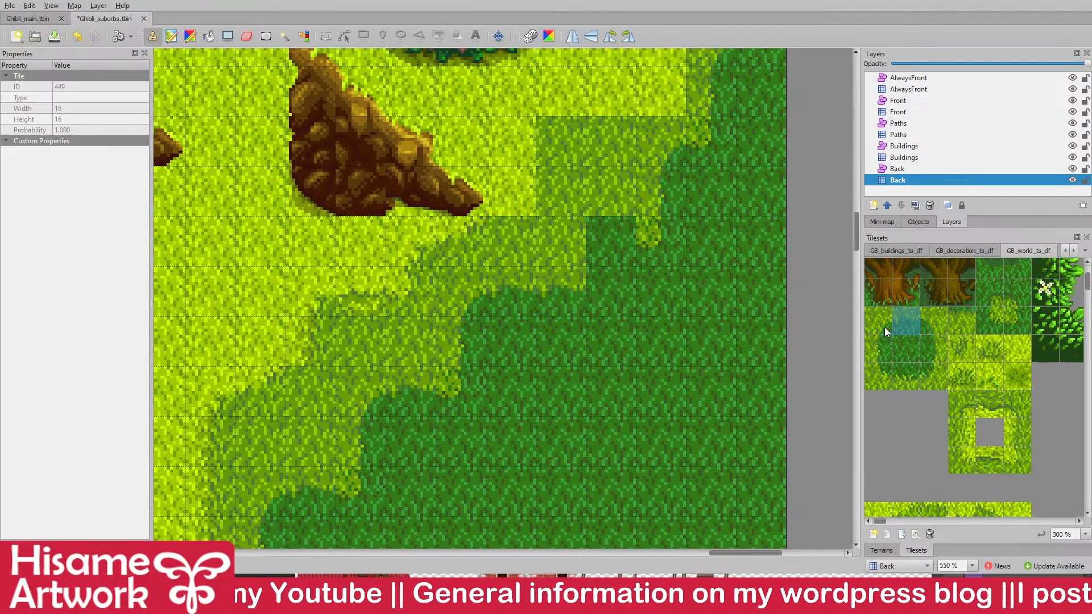
left_click(1016, 320)
key("ctrl+s")
left_click(268, 40)
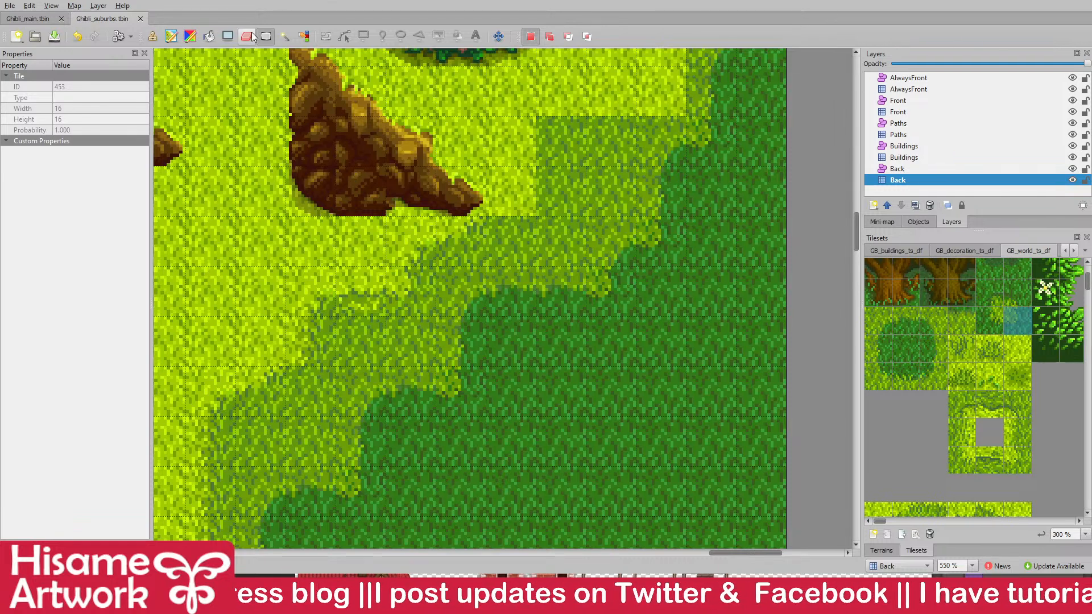
- Soften the uppermost medium-grass stair southeast of the bush with inner-corner, 1 × 2 upper-left and top-edge tiles, and save the map
scroll(821, 257, "up", 4)
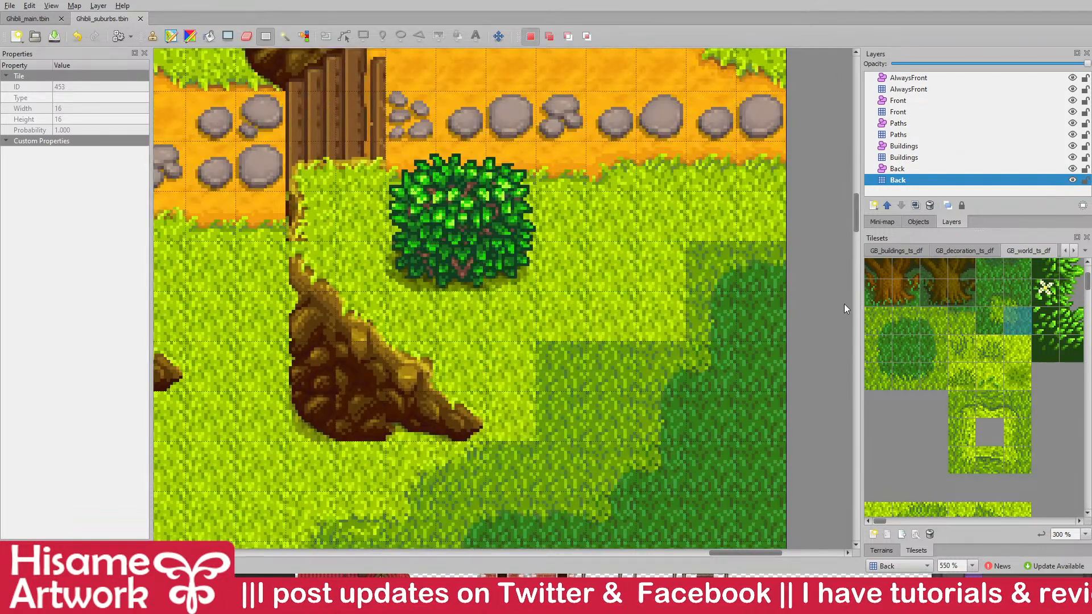
left_click(995, 458)
left_click(1019, 461)
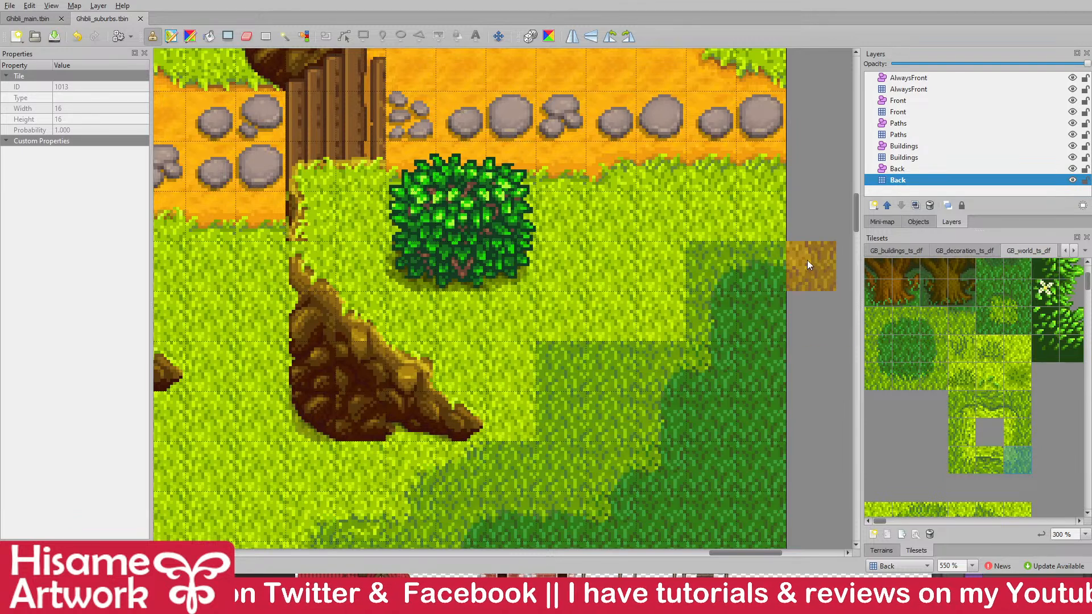
left_click(663, 329)
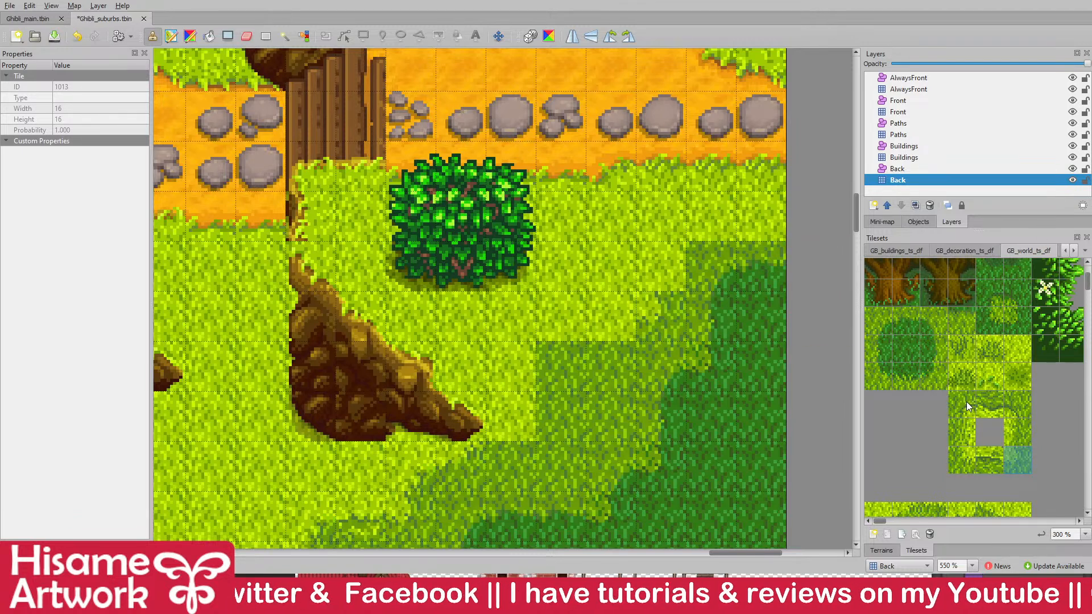
scroll(966, 402, "down", 3)
left_click(885, 371)
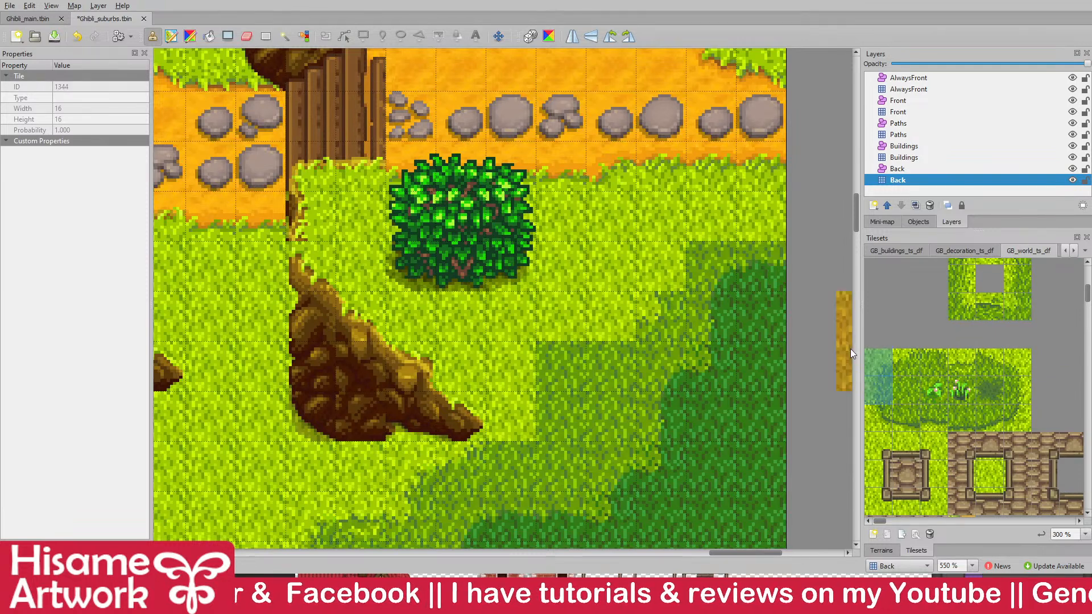
left_click(676, 258)
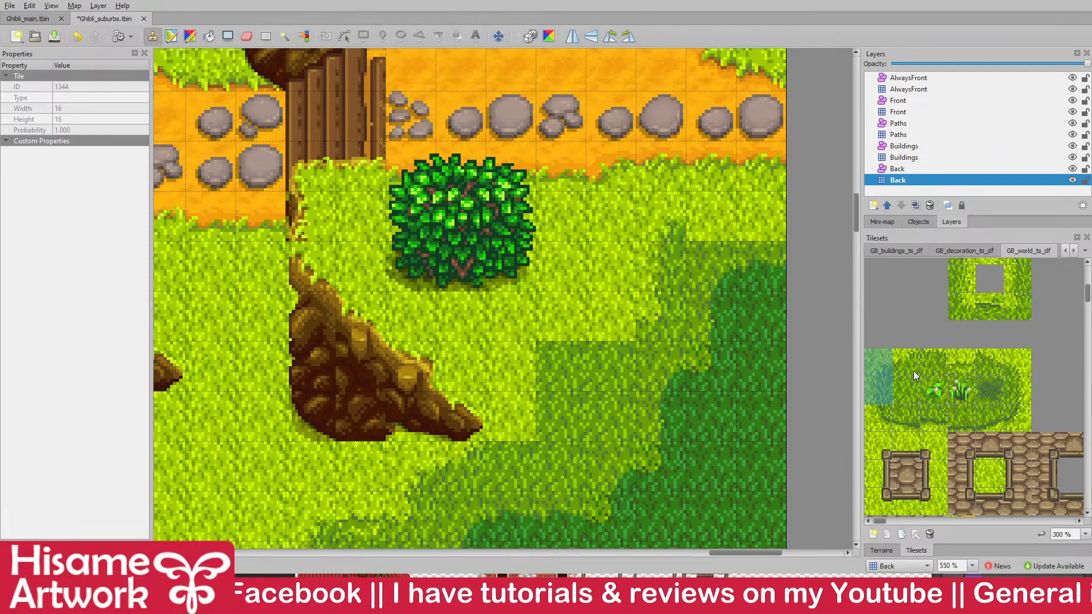
left_click(953, 364)
key("ctrl+s")
scroll(745, 264, "down", 2)
scroll(636, 317, "up", 3)
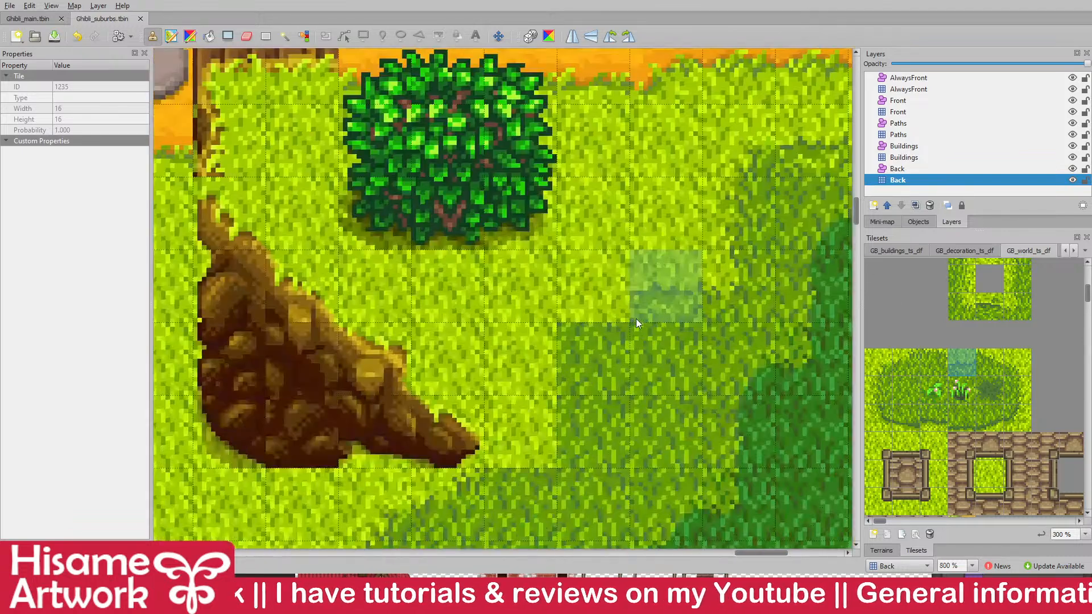
- Stamp the 2 × 2 upper-left medium-grass corner on the hard-edged block east of the cliff tip and save the map
left_click_drag(891, 369, 900, 384)
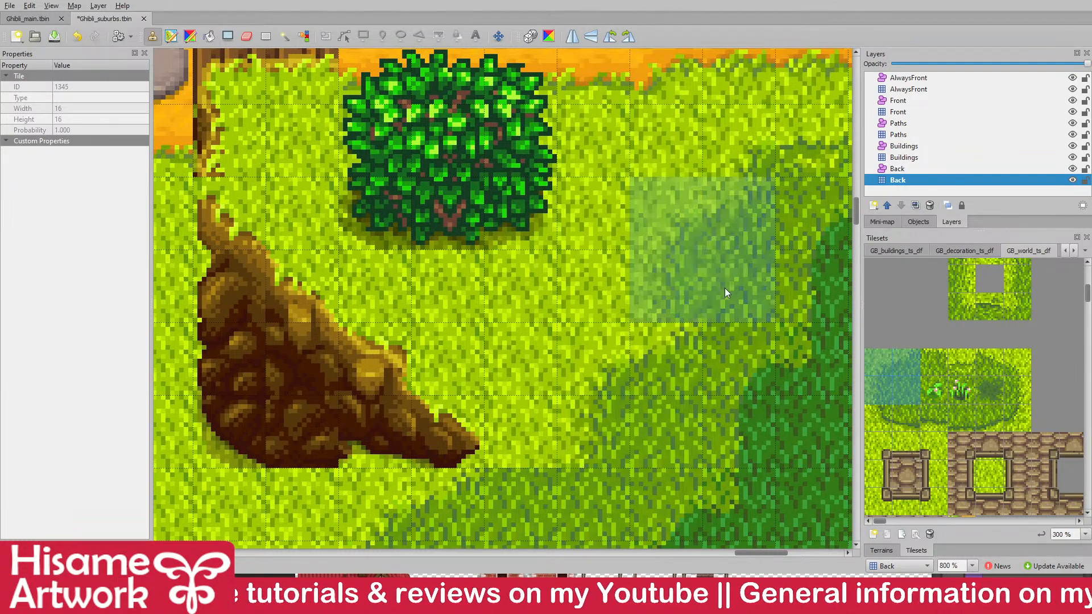
key("ctrl+z")
left_click(606, 417)
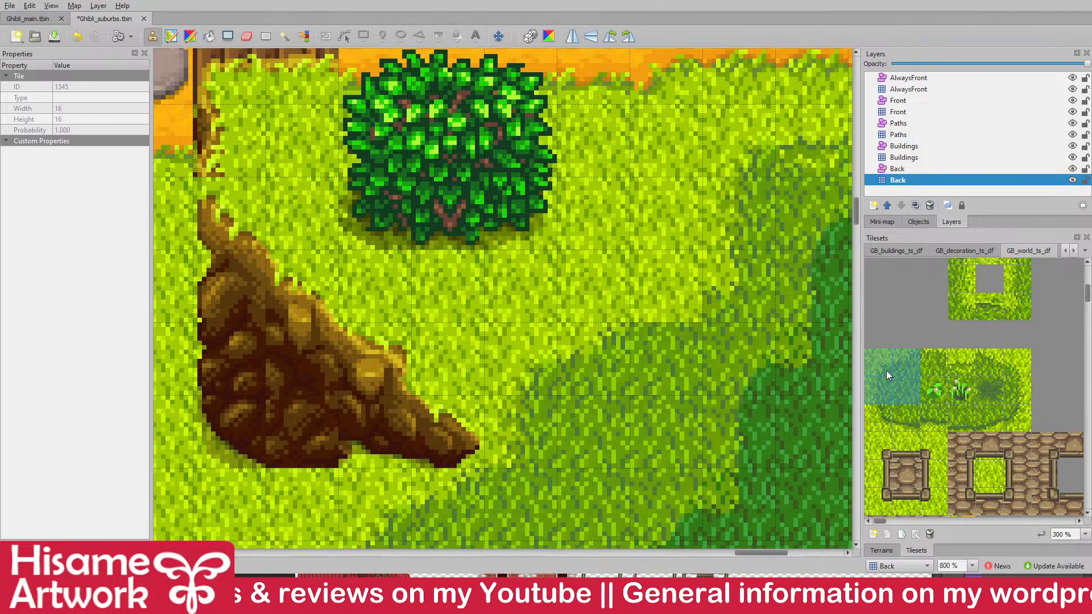
key("ctrl+s")
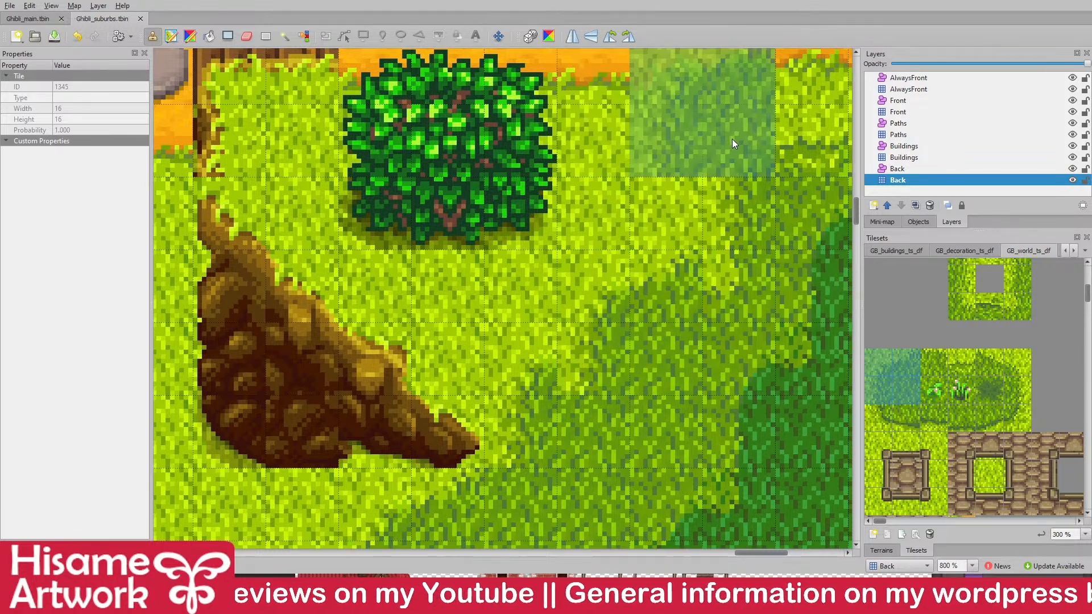
- Undo the last medium-grass stamp, place the 1 × 2 upper-left medium-grass edge on the stairs instead, and save the map
key("ctrl+z")
left_click_drag(882, 364, 880, 387)
left_click(685, 360)
key("ctrl+s")
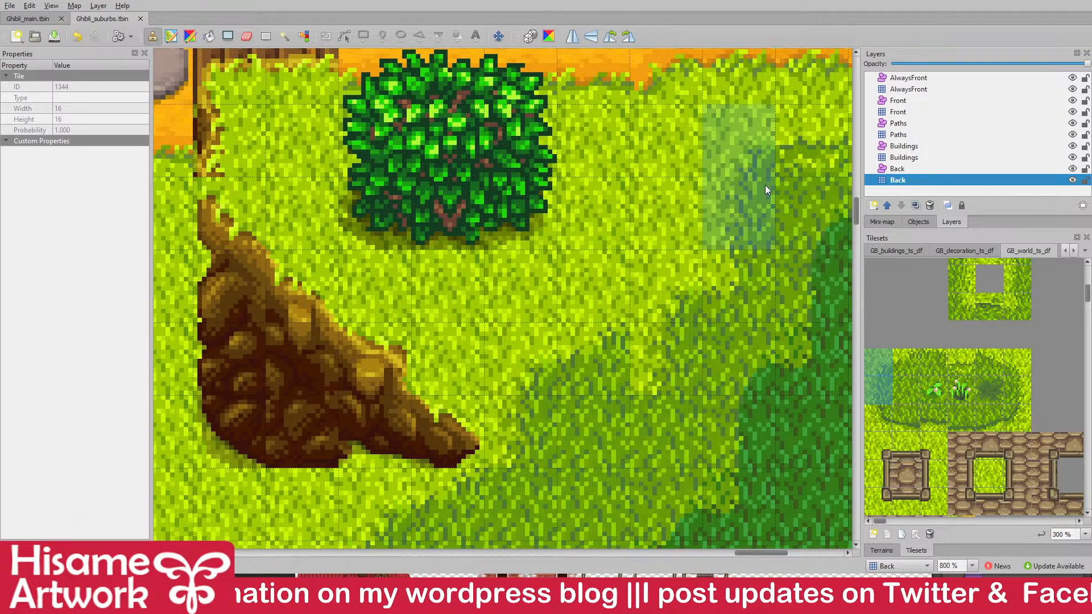
- Fill the gap in the medium-grass border east of the cliff tip with the top-edge tile and save the map
scroll(765, 185, "down", 3)
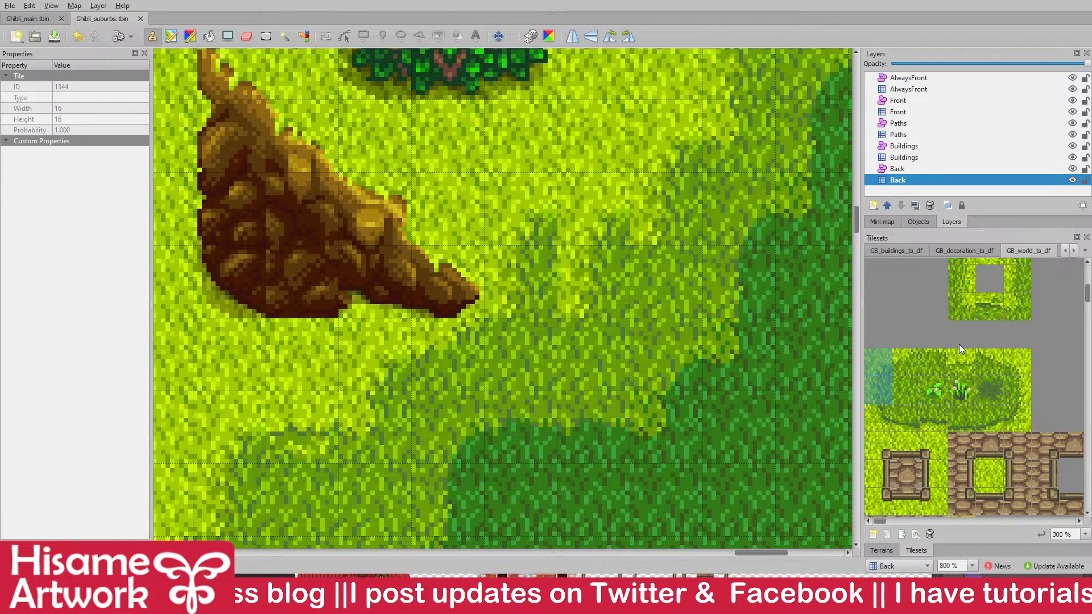
left_click(937, 362)
left_click(602, 254)
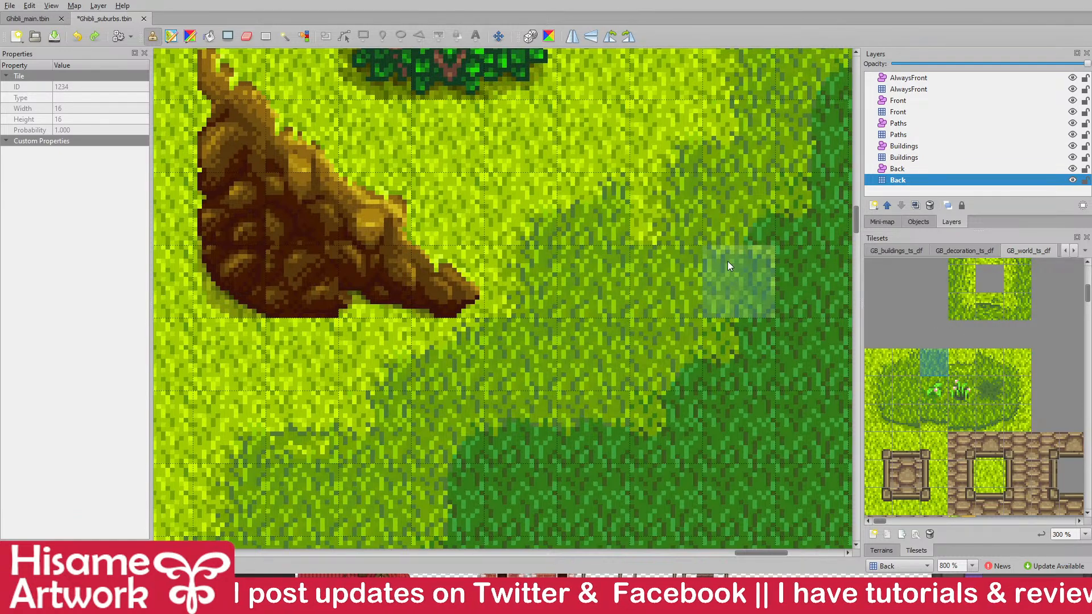
key("ctrl+s")
scroll(682, 407, "down", 3)
scroll(646, 413, "up", 2)
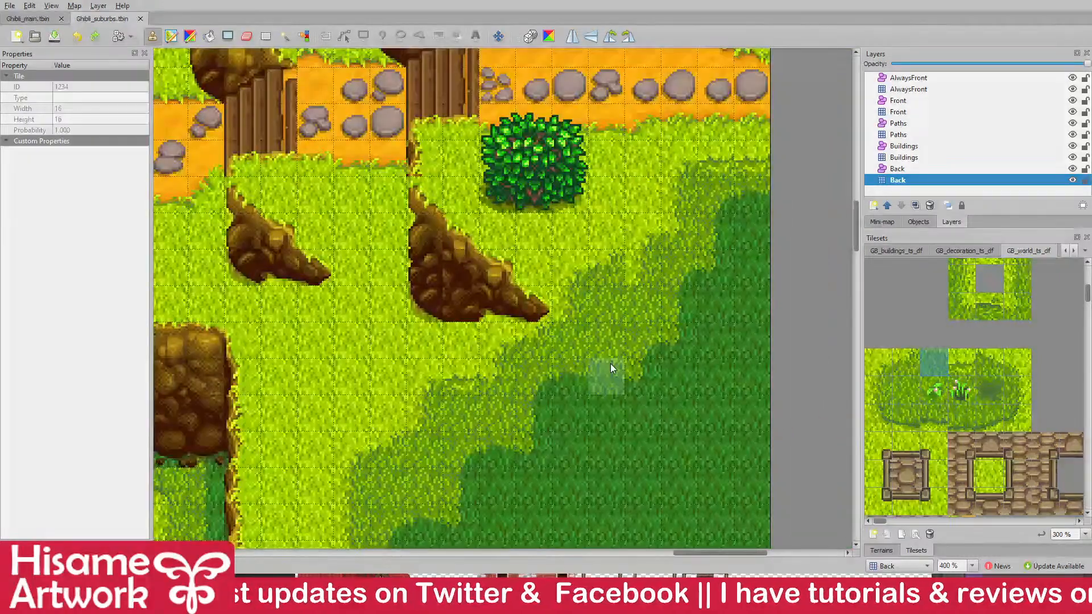
- Rework the medium-grass stairs east of the cliff tip with upper-left corner, top-edge and inner-corner tiles and save the map
left_click_drag(878, 392, 884, 374)
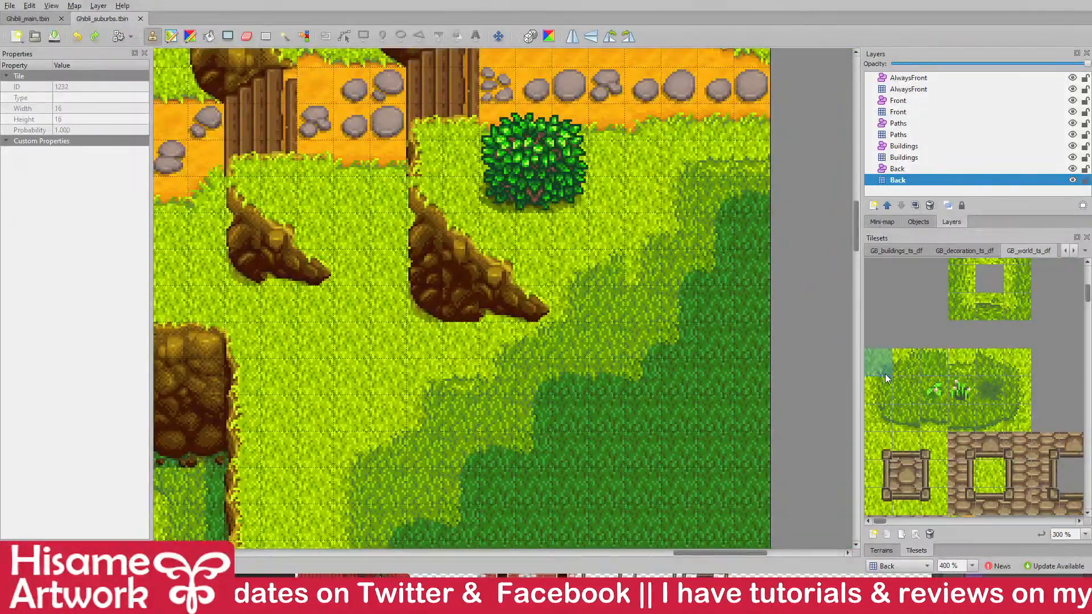
left_click(581, 305)
left_click(947, 364)
left_click(623, 275)
left_click(1021, 313)
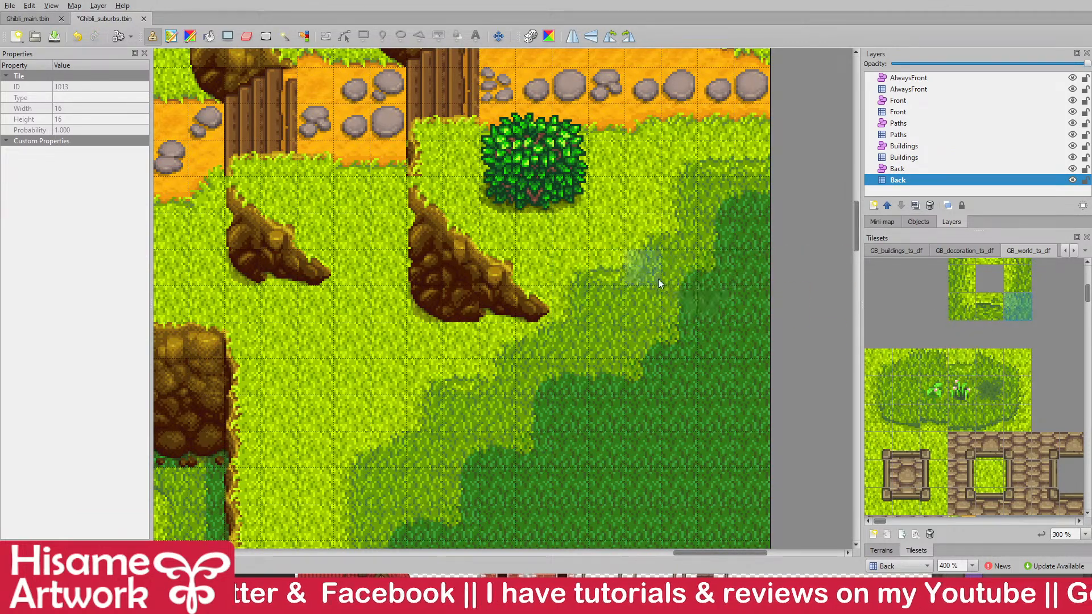
left_click(265, 36)
key("ctrl+s")
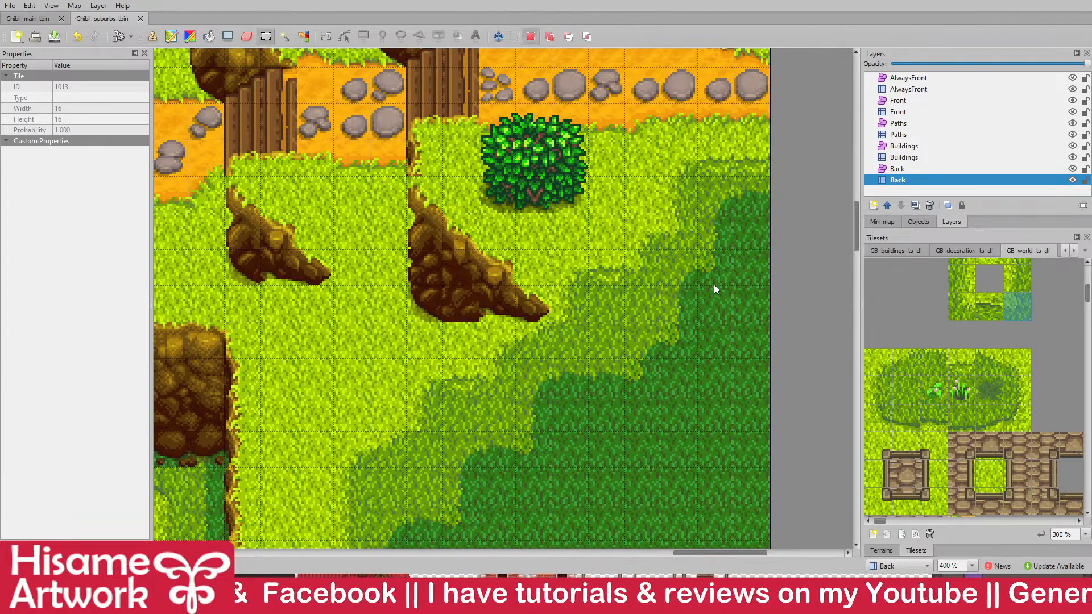
- Examine the reworked eastern slope and the overall map for remaining hard-edged grass
scroll(721, 311, "down", 1)
scroll(721, 309, "down", 2)
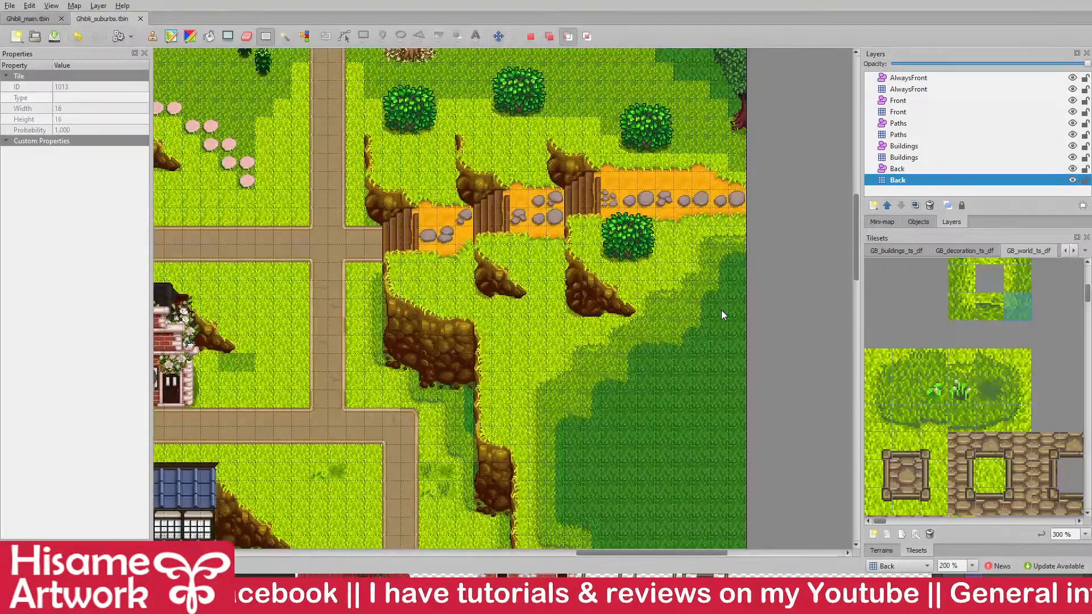
scroll(723, 314, "up", 2)
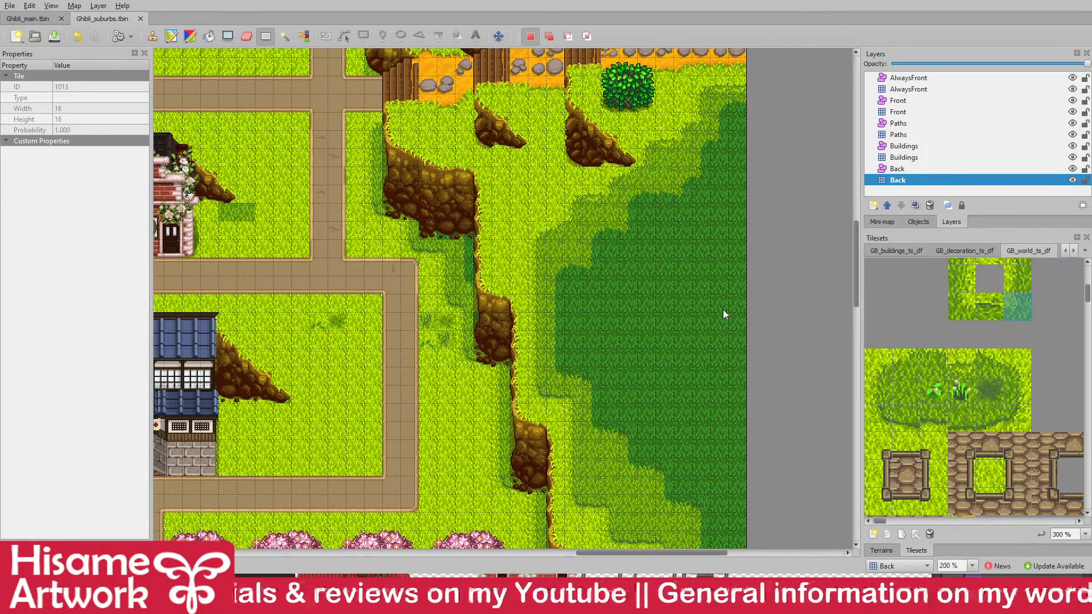
key("ctrl")
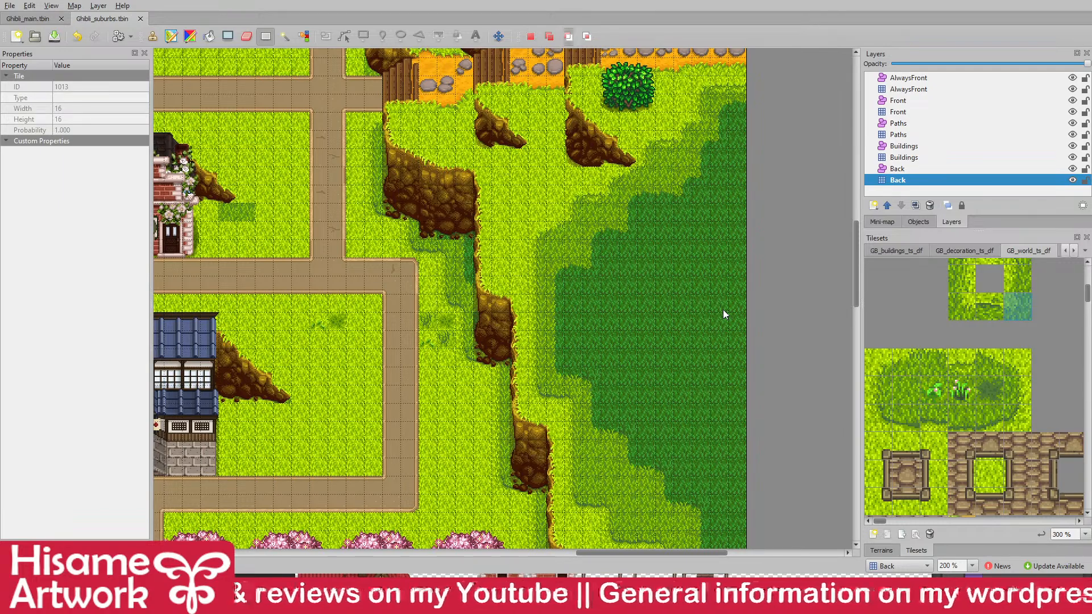
scroll(722, 315, "down", 5)
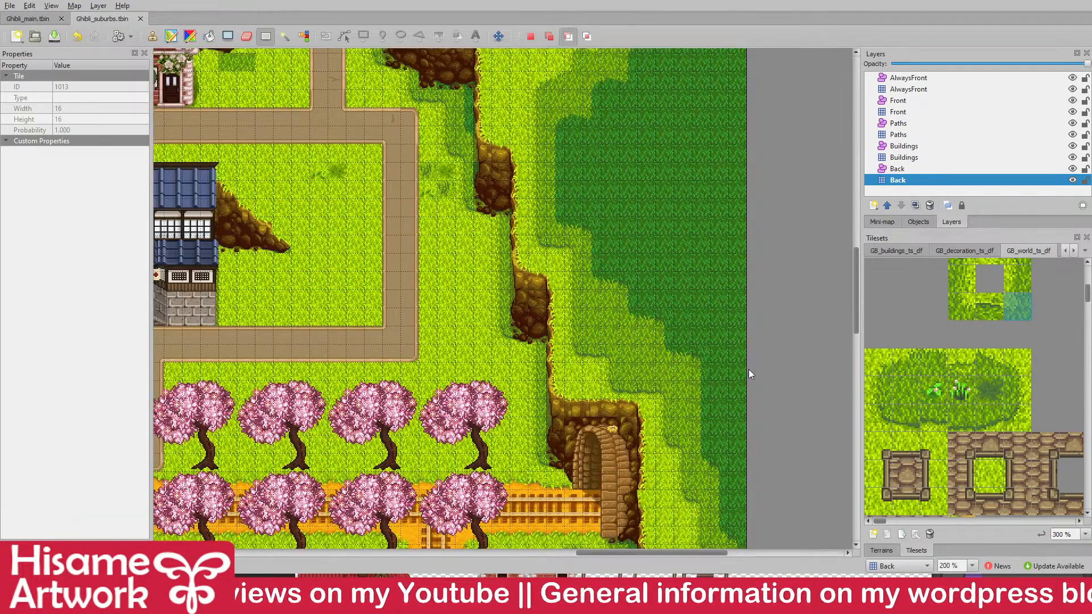
scroll(768, 416, "down", 3)
scroll(768, 416, "down", 1)
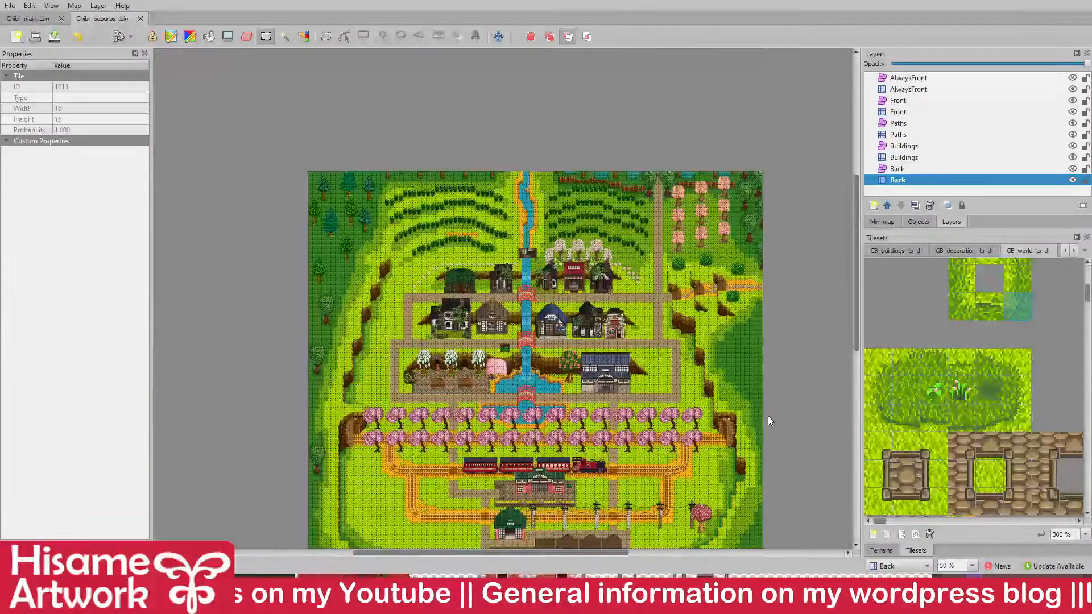
scroll(639, 404, "up", 1)
left_click_drag(671, 414, 693, 359)
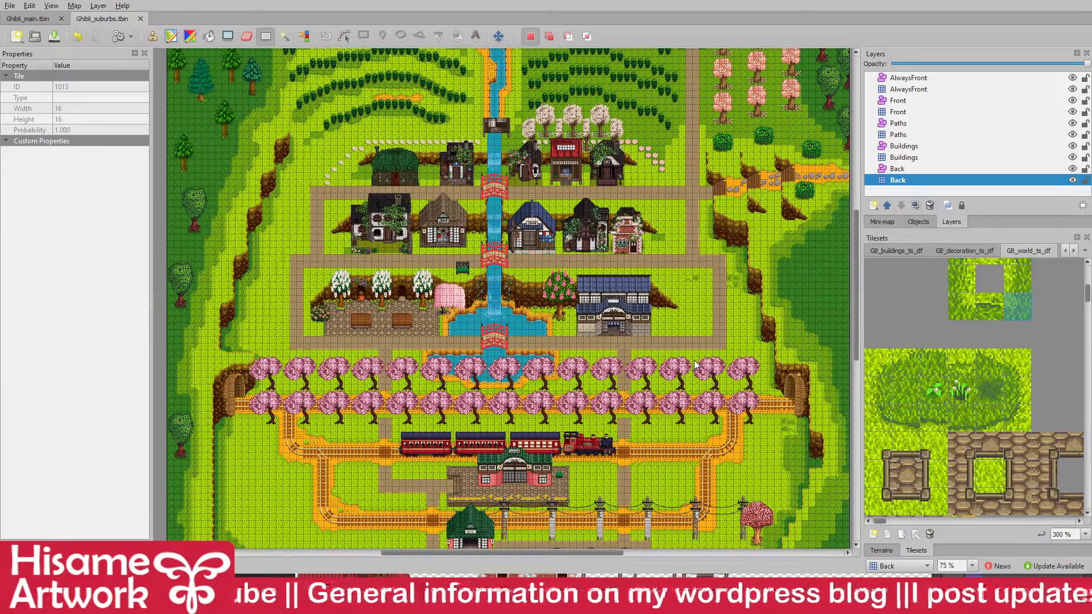